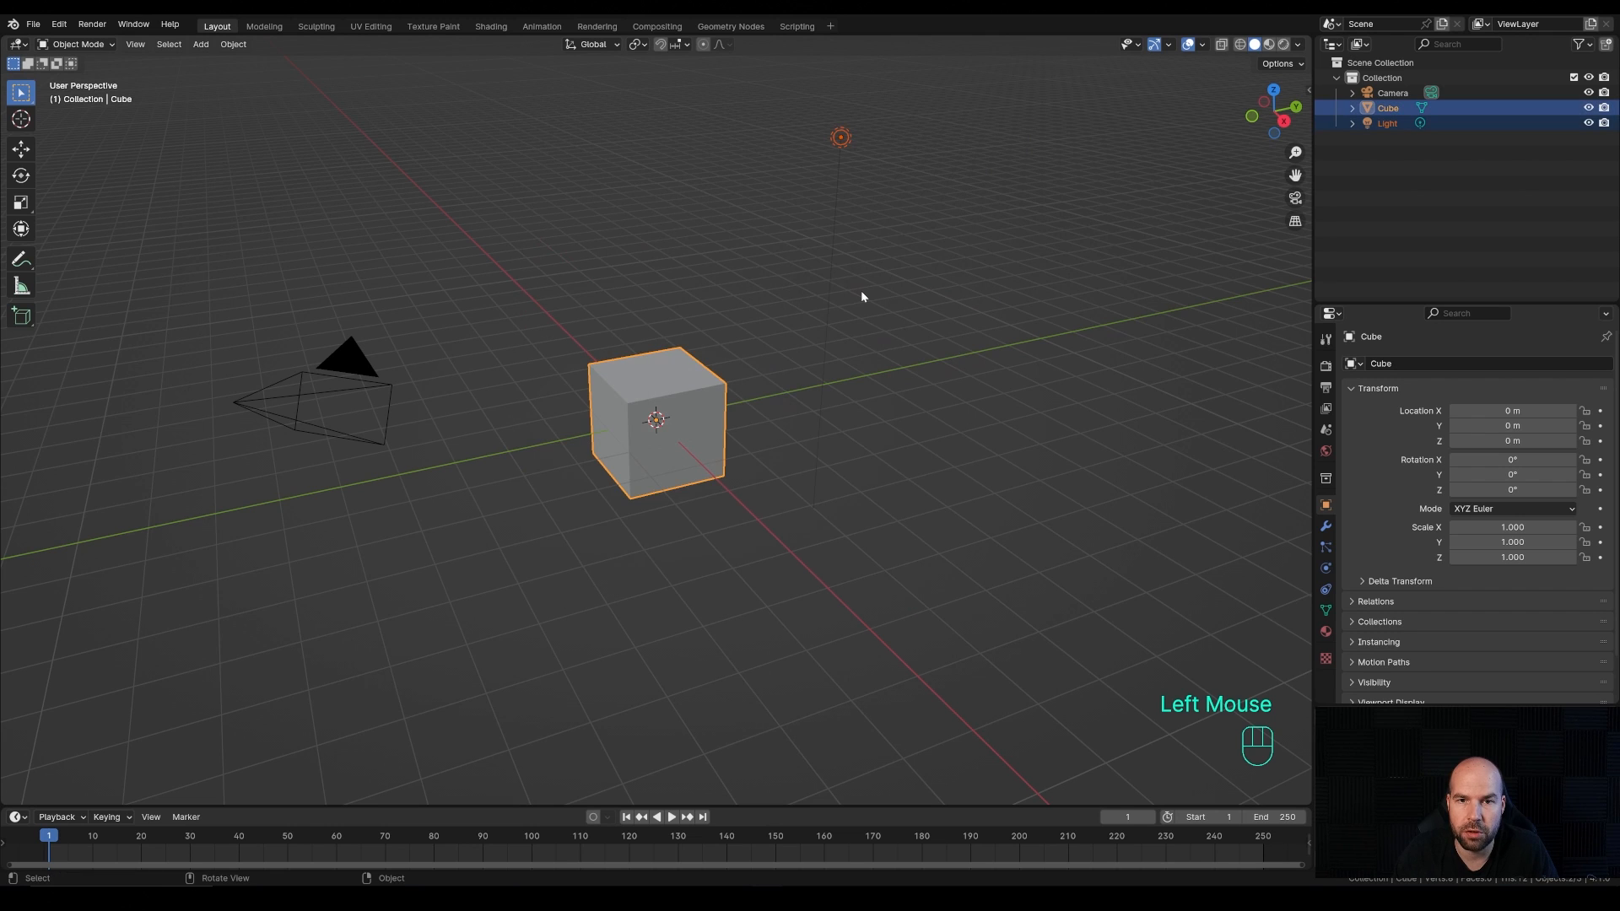
# Step: Delete the selected cube and light, and add a mesh plane at the world origin
pyautogui.press('x')
pyautogui.click(828, 290)
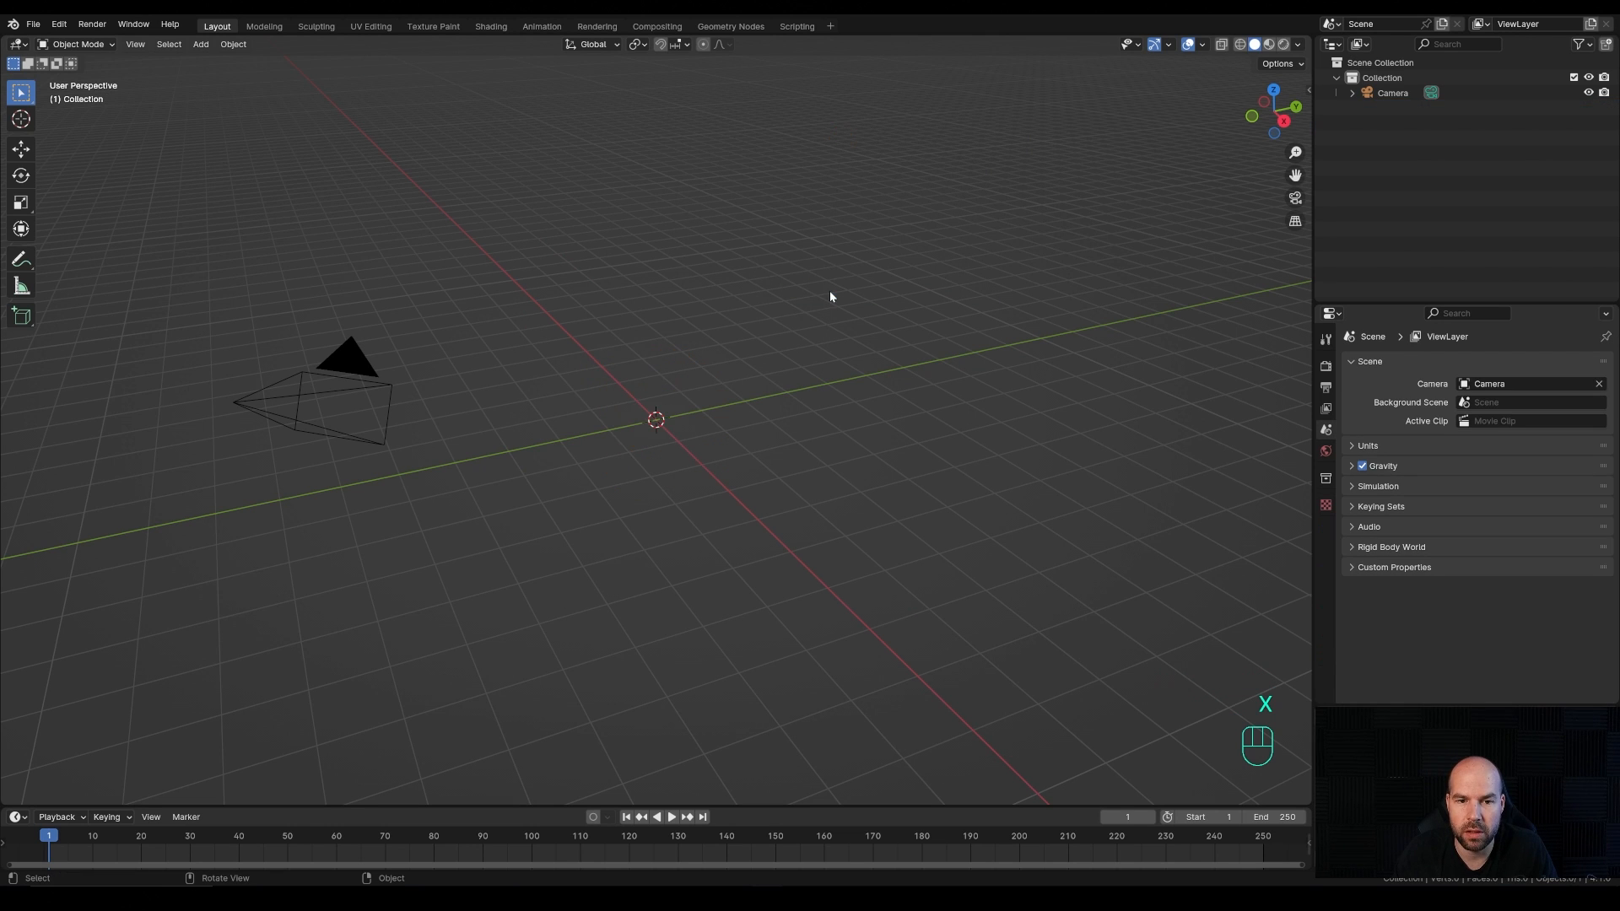
pyautogui.moveTo(740, 414); pyautogui.dragTo(676, 405, button='middle')
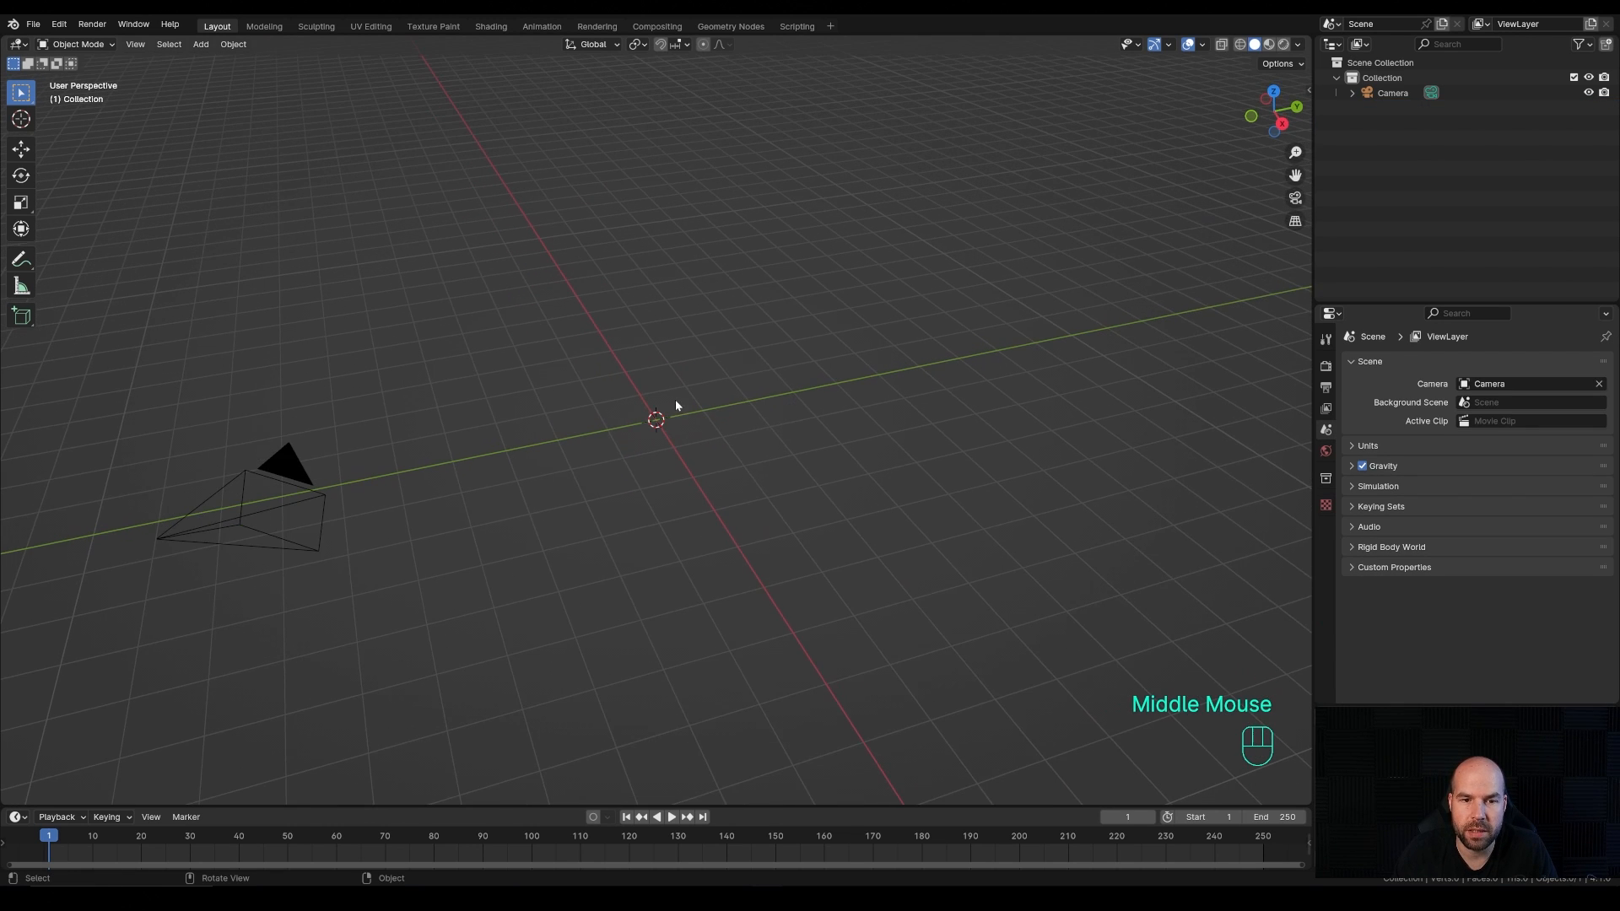
pyautogui.scroll(3, 645, 406)
pyautogui.hotkey('shift', 'a')
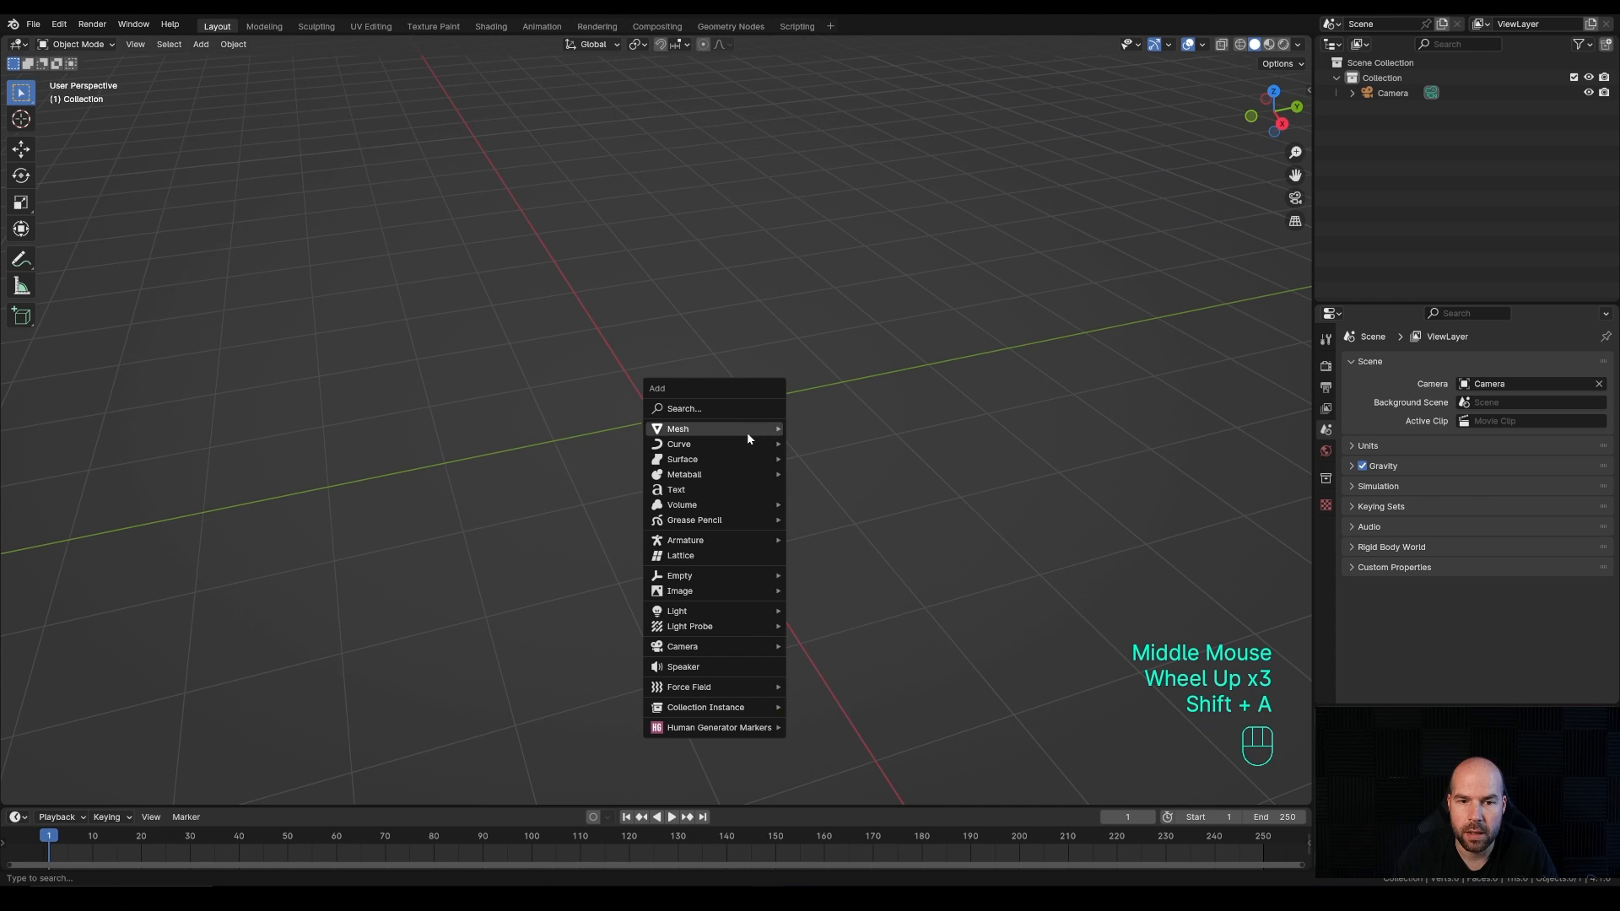
pyautogui.moveTo(747, 432)
pyautogui.click(846, 429)
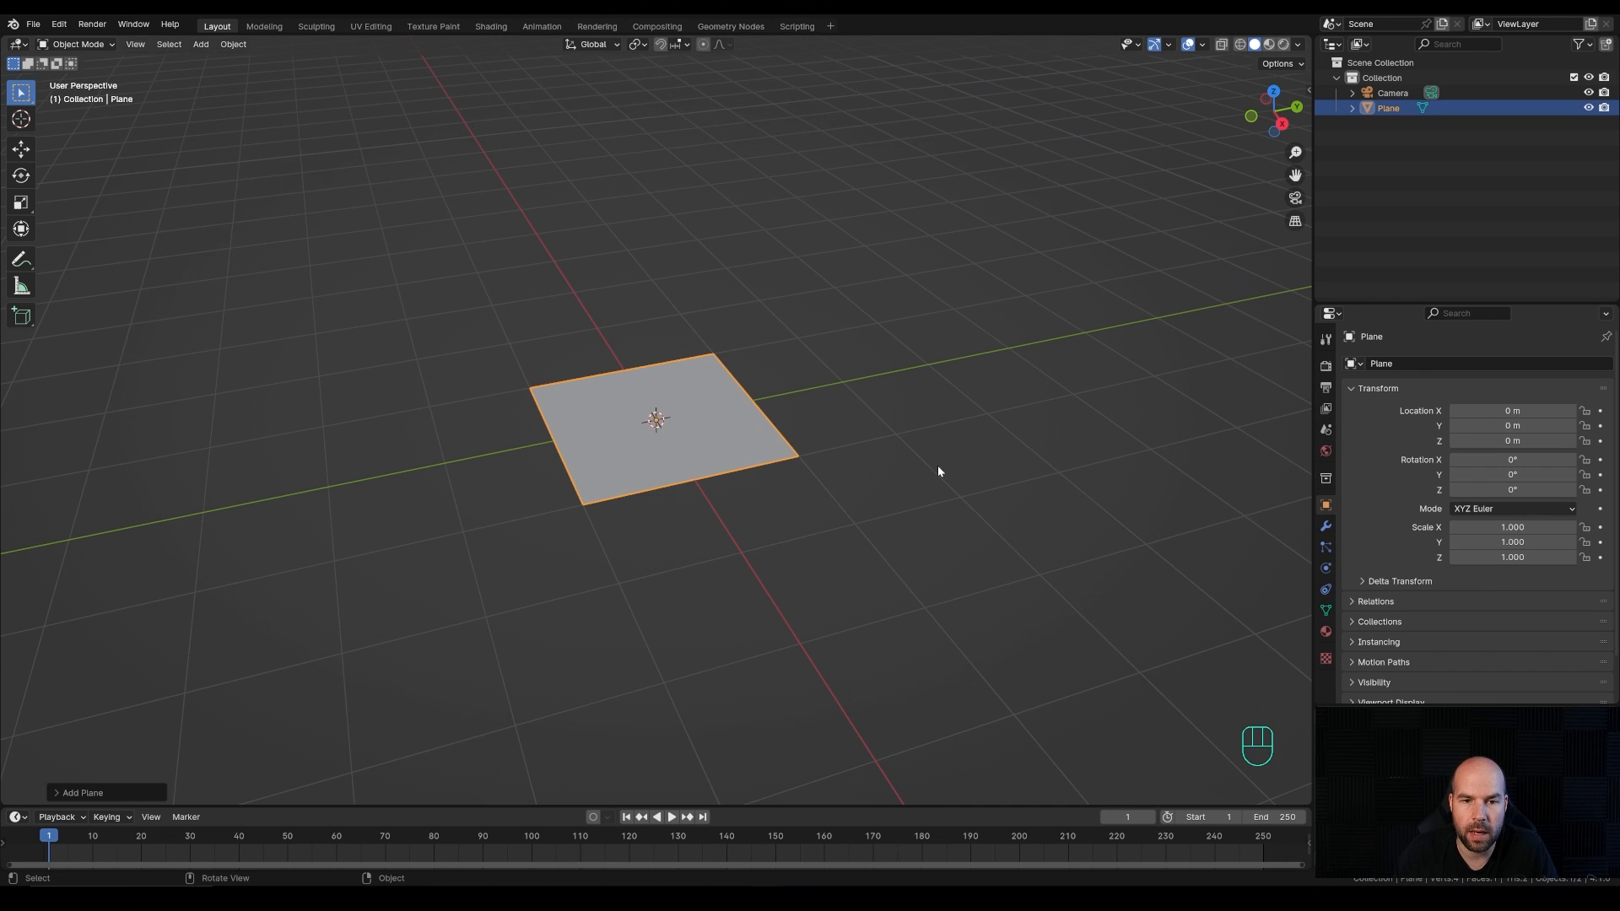
# Step: In Edit Mode, scale the plane along the X axis to about 0.59 of its size, making a rectangle
pyautogui.press('Tab')
pyautogui.moveTo(921, 449); pyautogui.dragTo(936, 452, button='middle')
pyautogui.press('s')
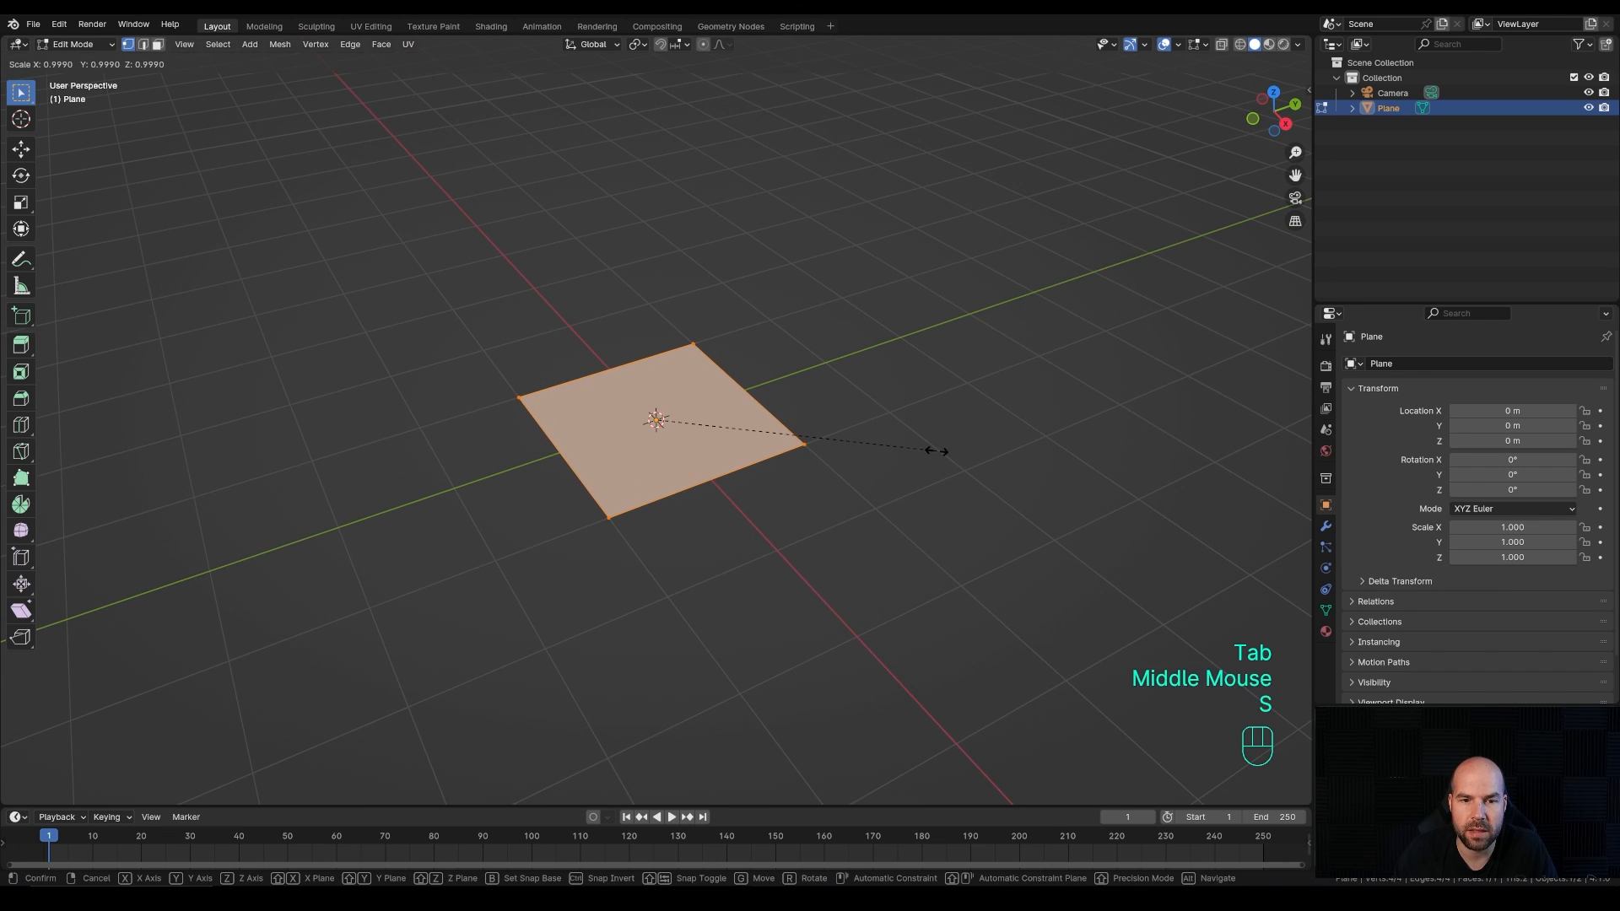
pyautogui.press('x')
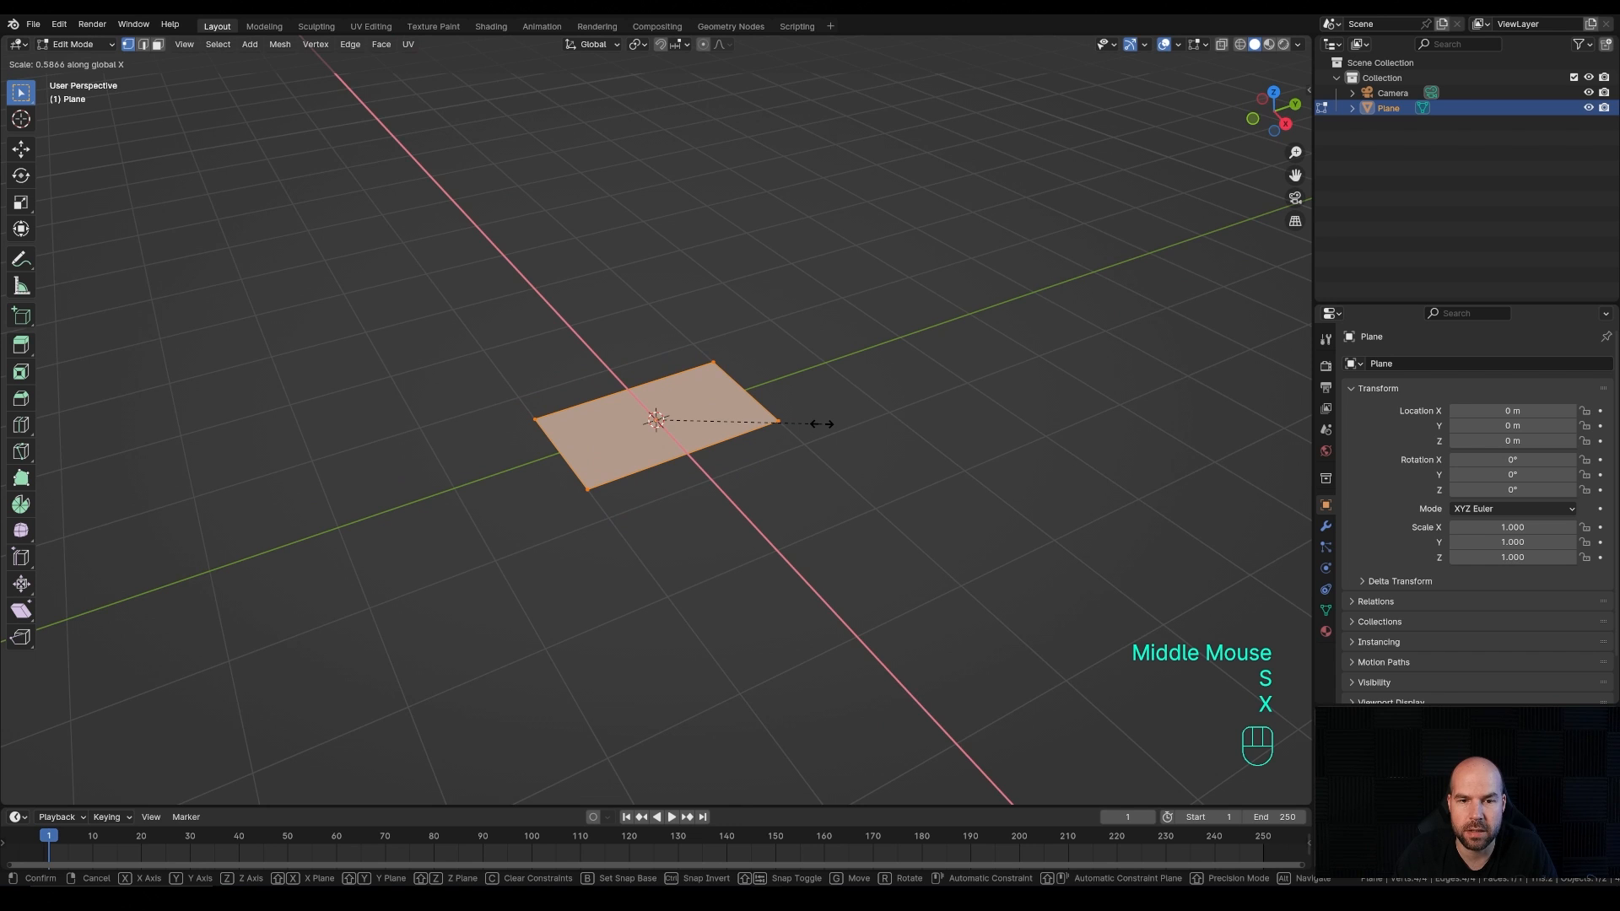
pyautogui.click(817, 421)
# Step: Extrude the rectangular face upward about 1.32 m to form the chest's box
pyautogui.moveTo(792, 438); pyautogui.dragTo(733, 472, button='middle')
pyautogui.press('e')
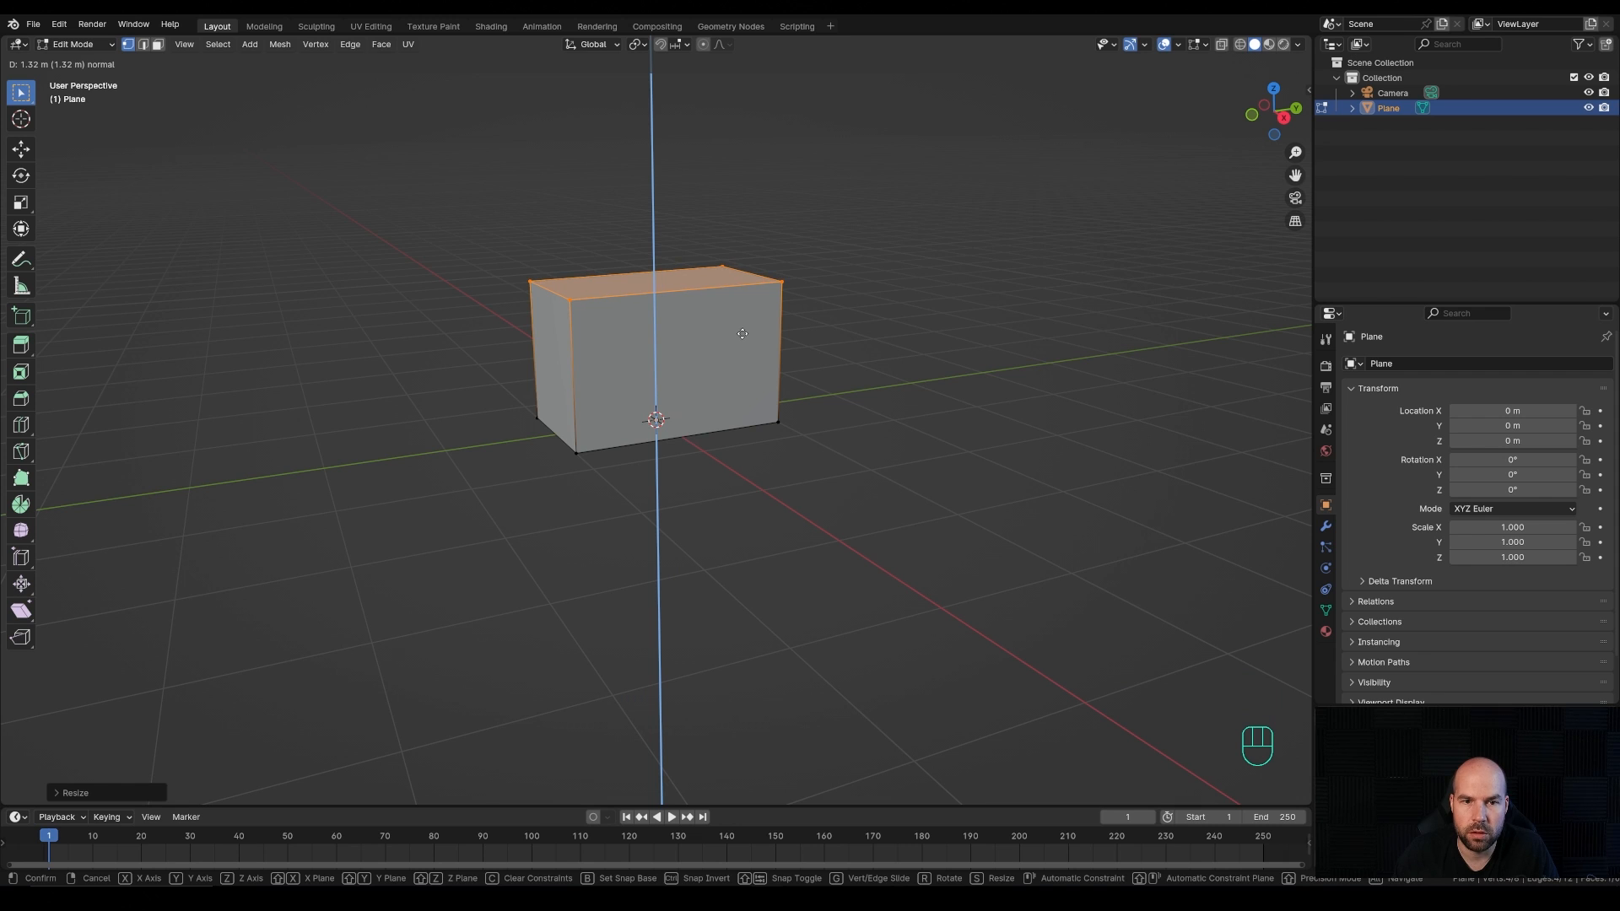
pyautogui.click(742, 334)
pyautogui.moveTo(742, 334); pyautogui.dragTo(787, 394, button='middle')
# Step: Bevel the box's two long top edges about 0.48 m wide with five segments to form a rounded lid
pyautogui.press('2')
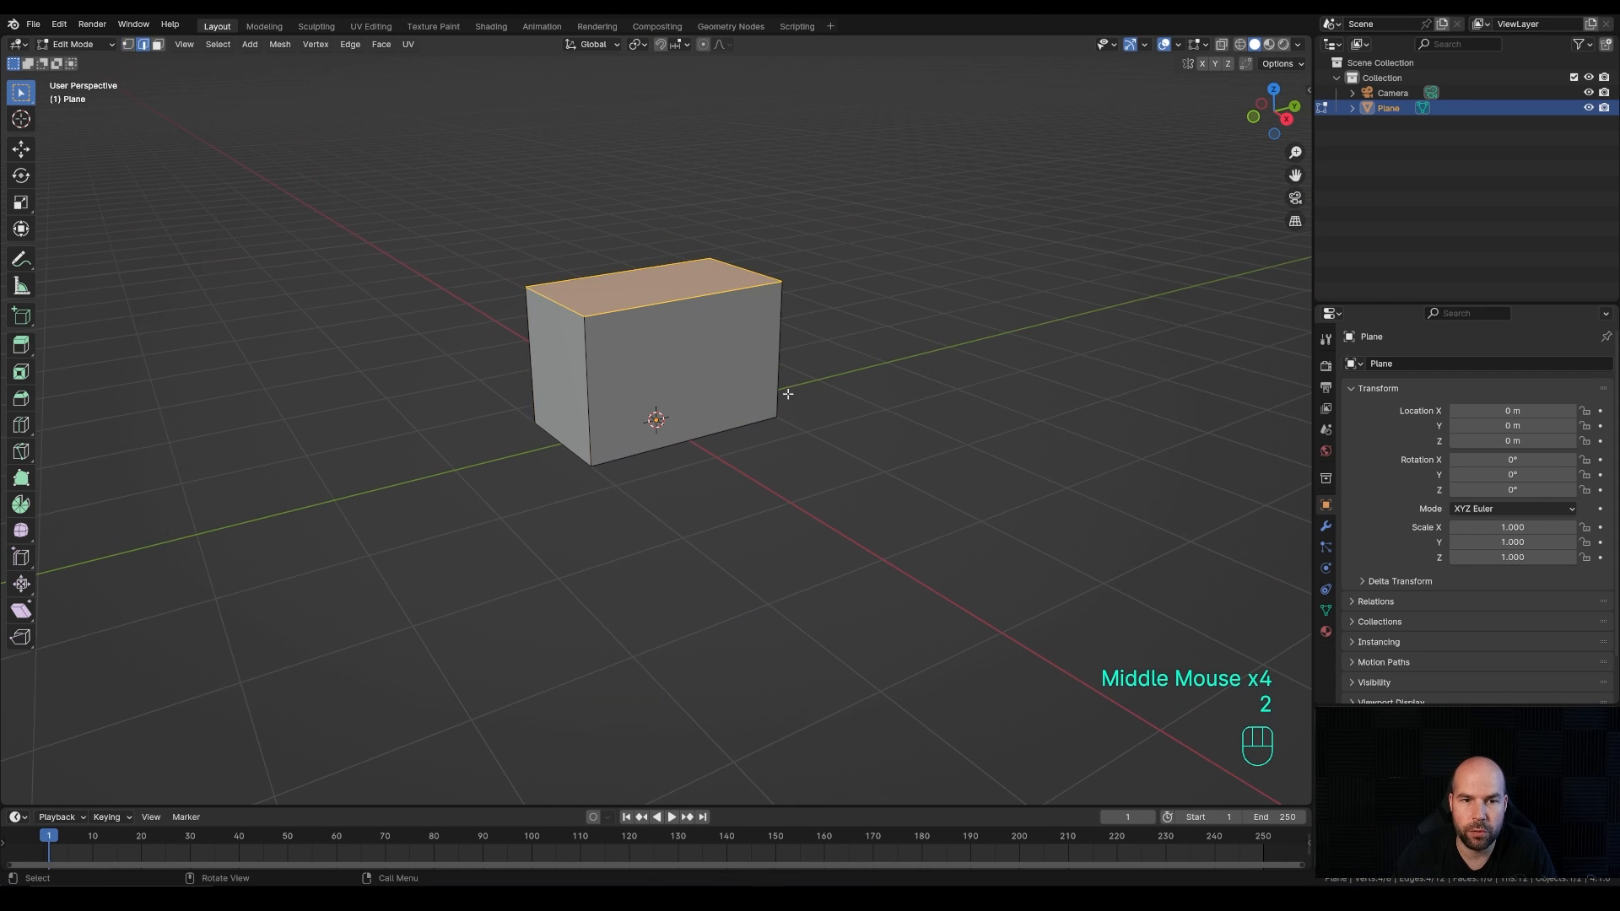
pyautogui.hotkey('ctrl', 'z')
pyautogui.hotkey('ctrl', 'z')
pyautogui.hotkey('ctrl', 'z')
pyautogui.click(673, 305)
pyautogui.keyDown('shift'); pyautogui.click(771, 369); pyautogui.keyUp('shift')
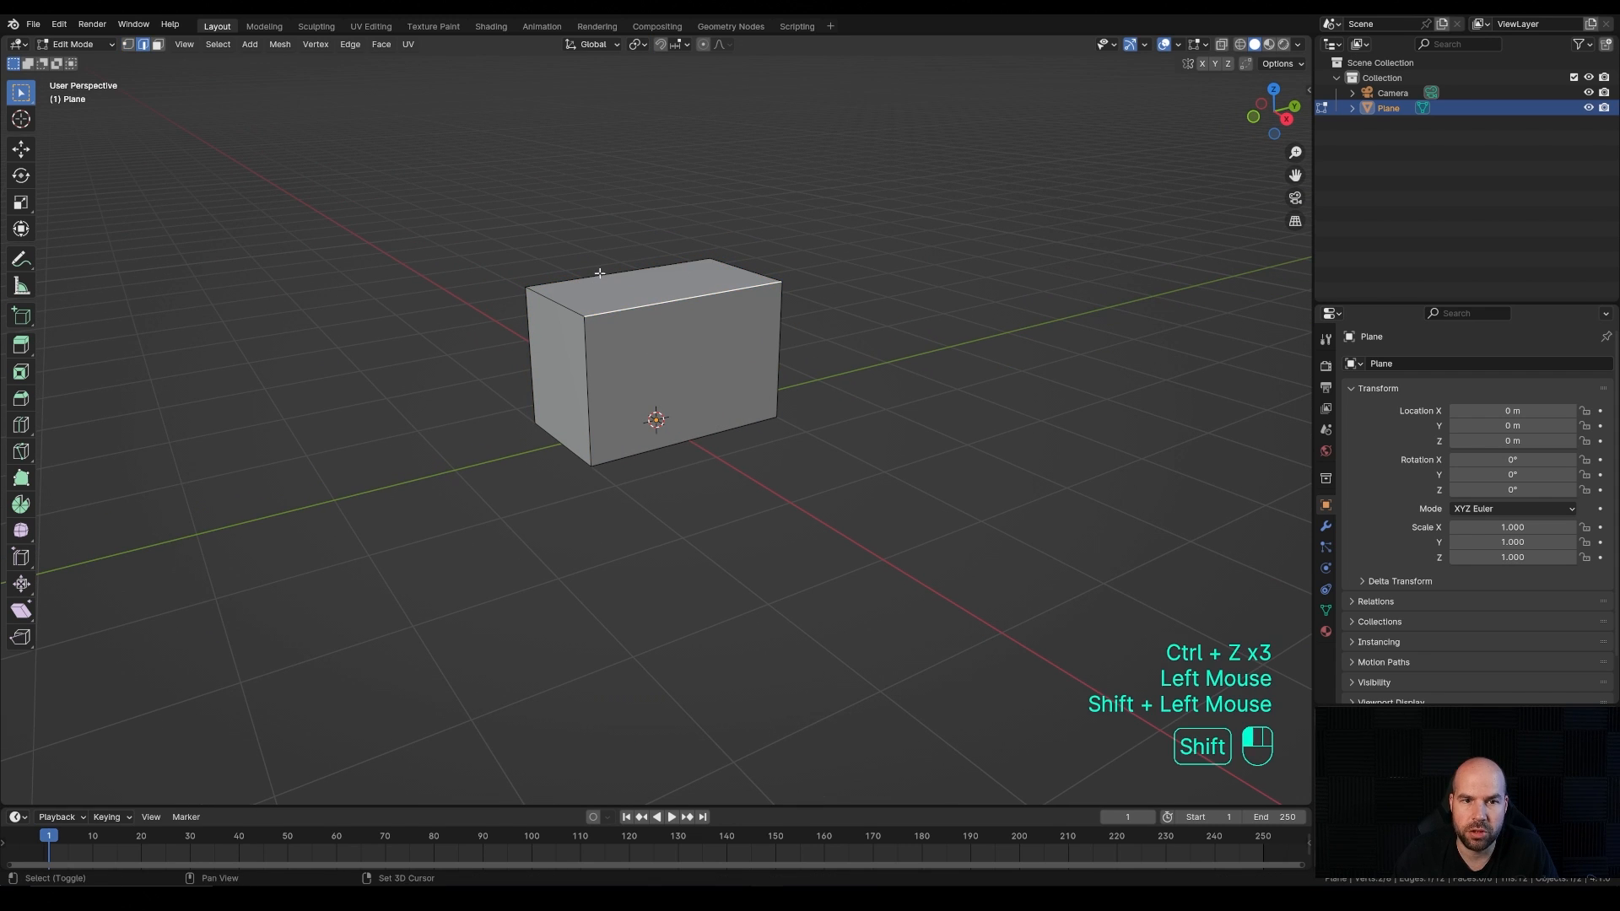
pyautogui.hotkey('ctrl', 'b')
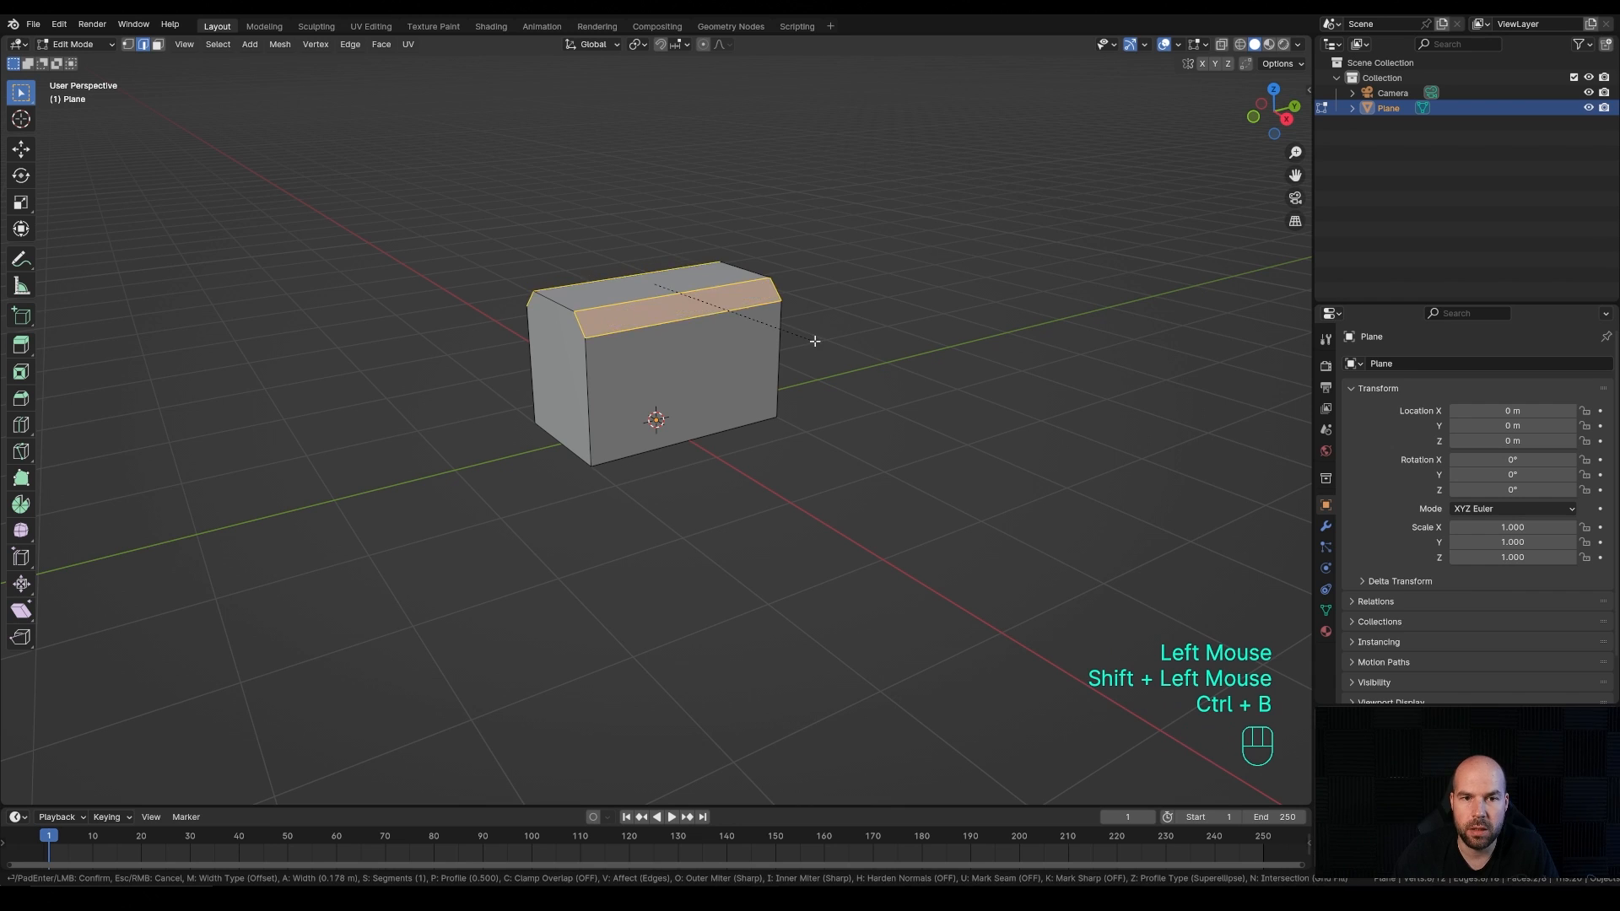
pyautogui.scroll(2, 827, 345)
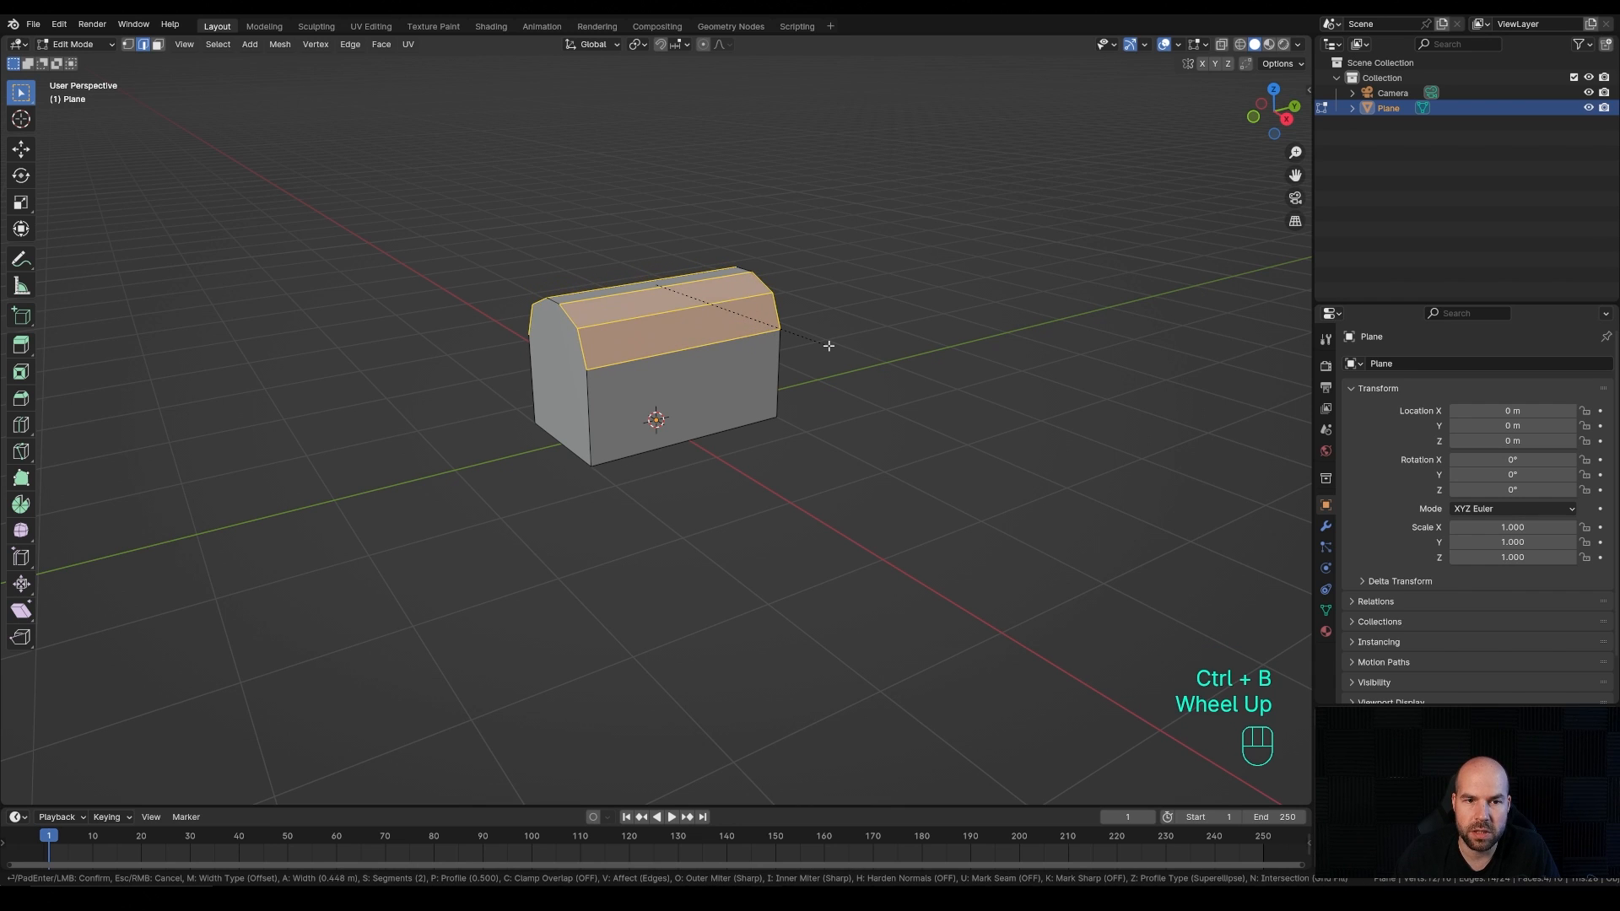
pyautogui.scroll(1, 829, 346)
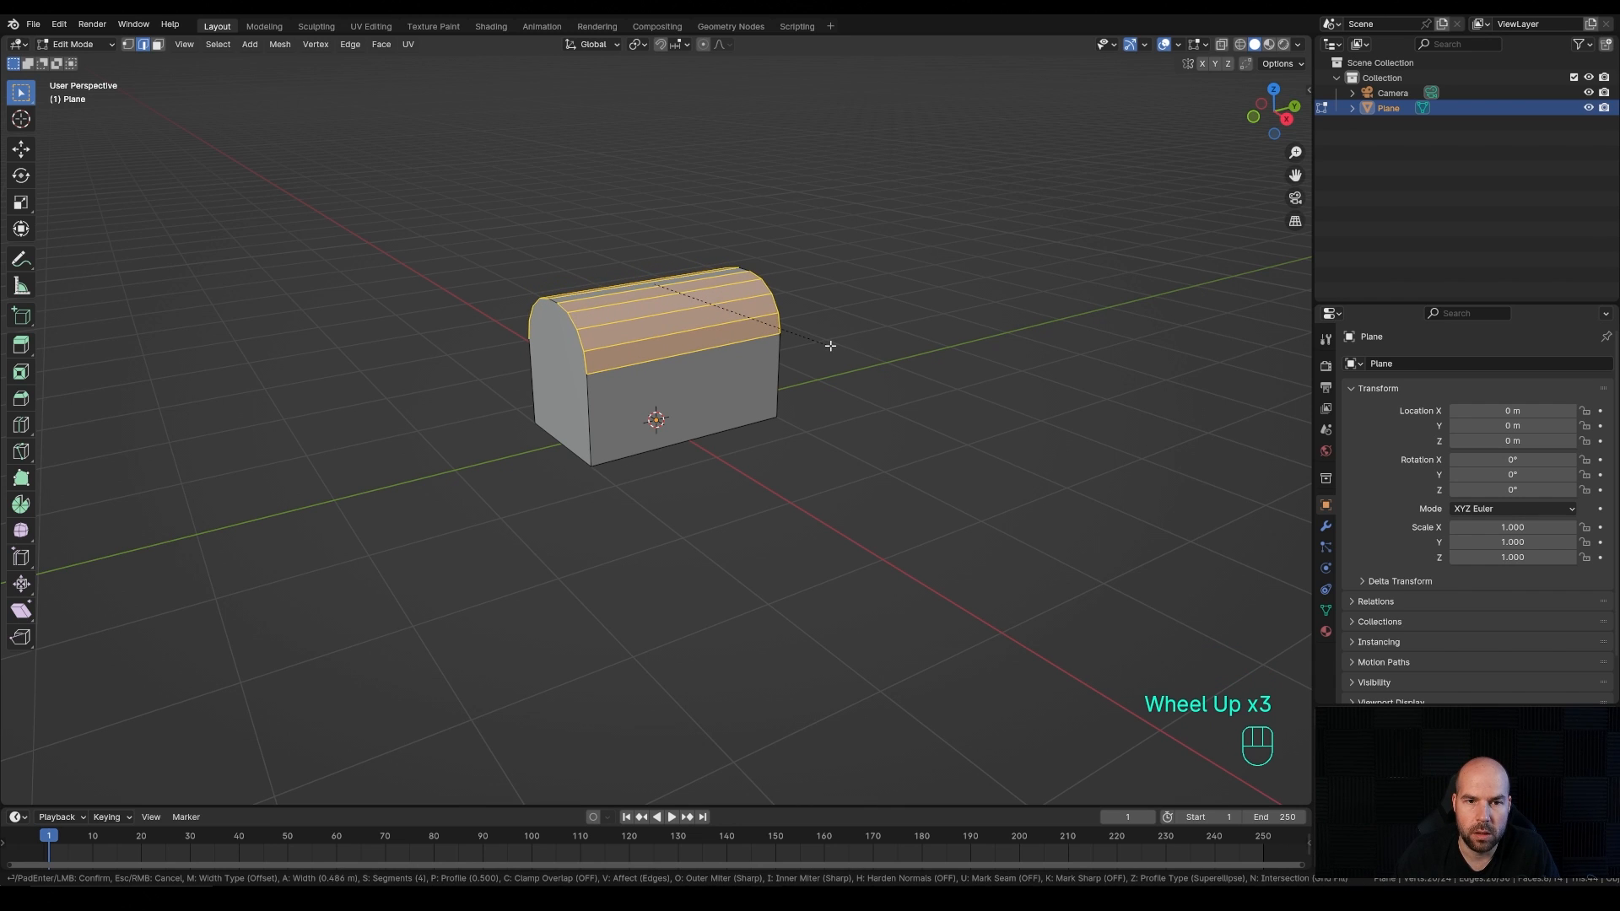
pyautogui.scroll(1, 830, 345)
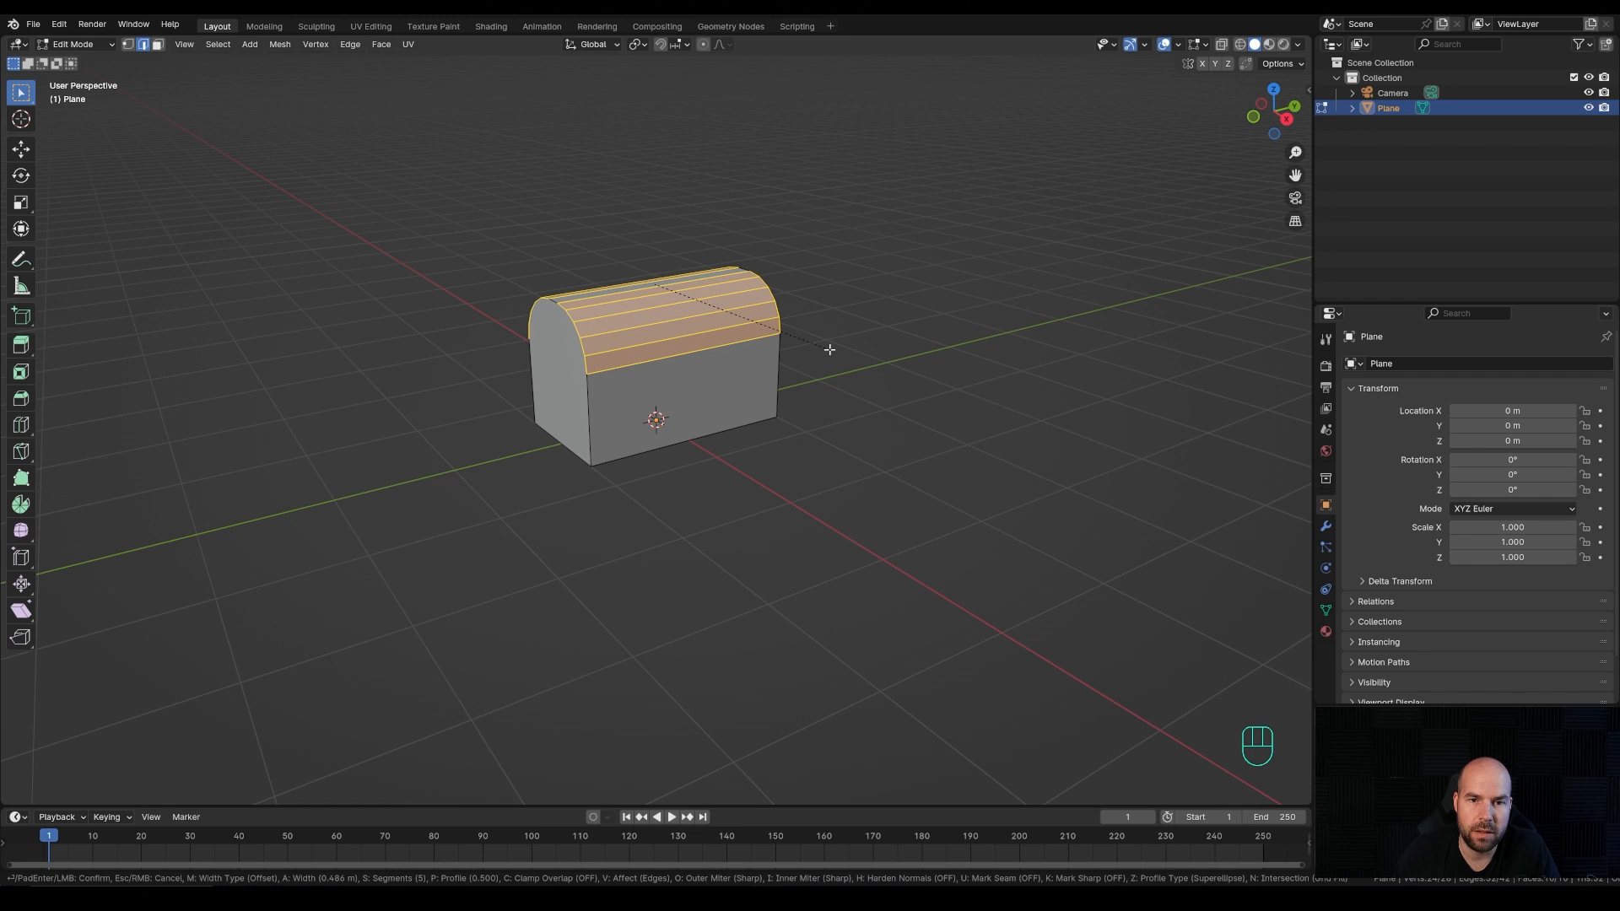
pyautogui.click(829, 349)
# Step: Add a single centred loop cut across the chest, dividing its length into two equal halves
pyautogui.moveTo(829, 349); pyautogui.dragTo(853, 383, button='middle')
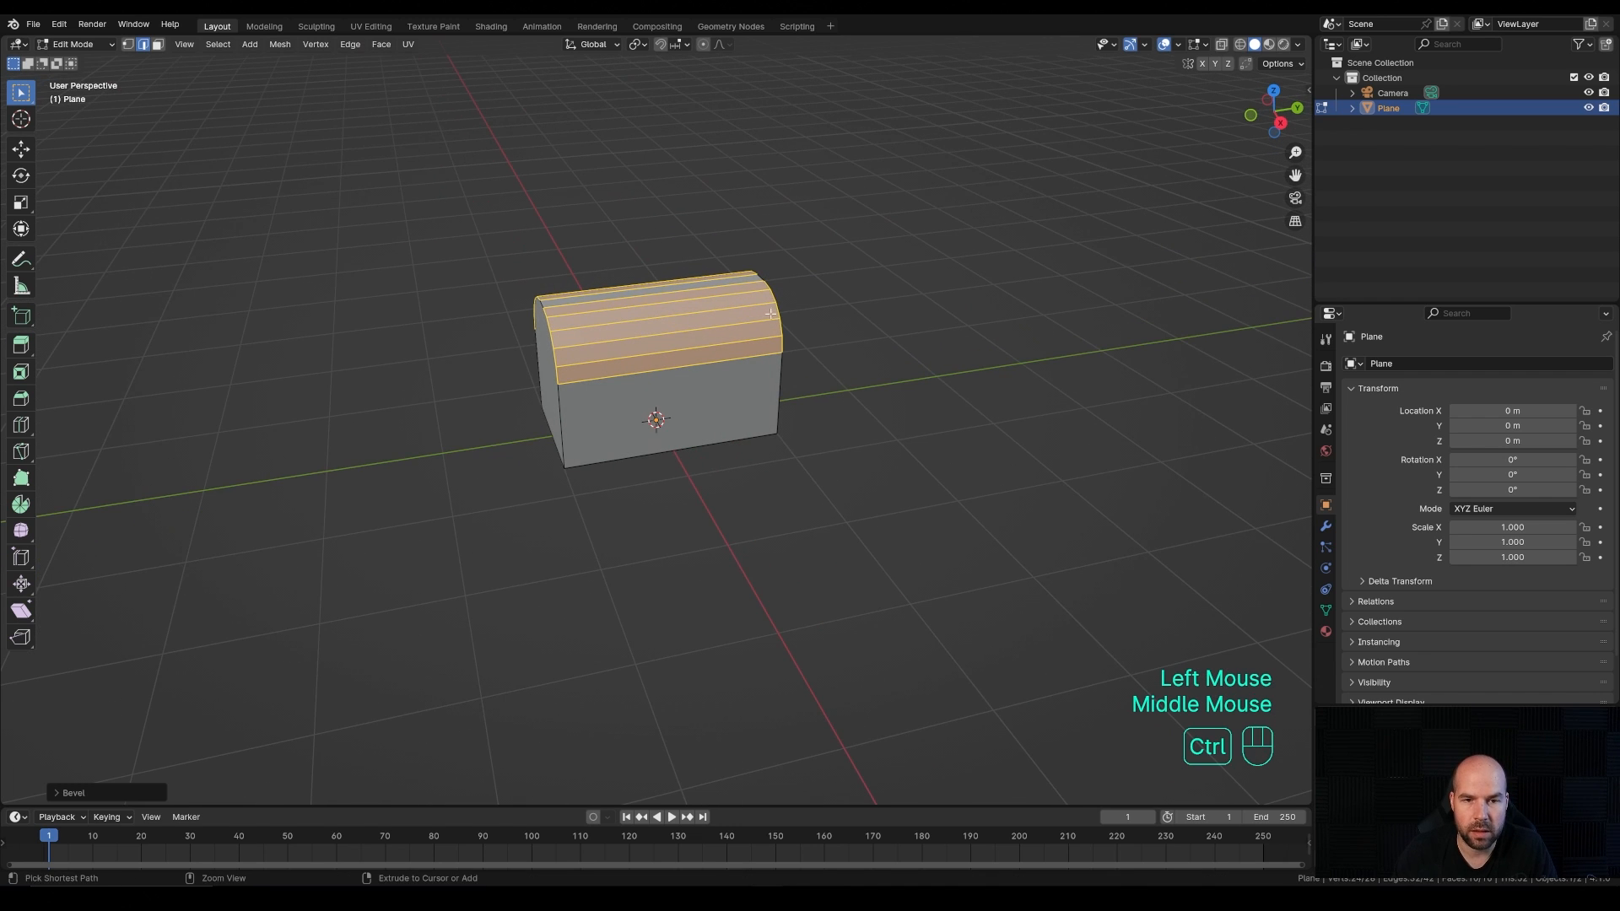
pyautogui.hotkey('ctrl', 'r')
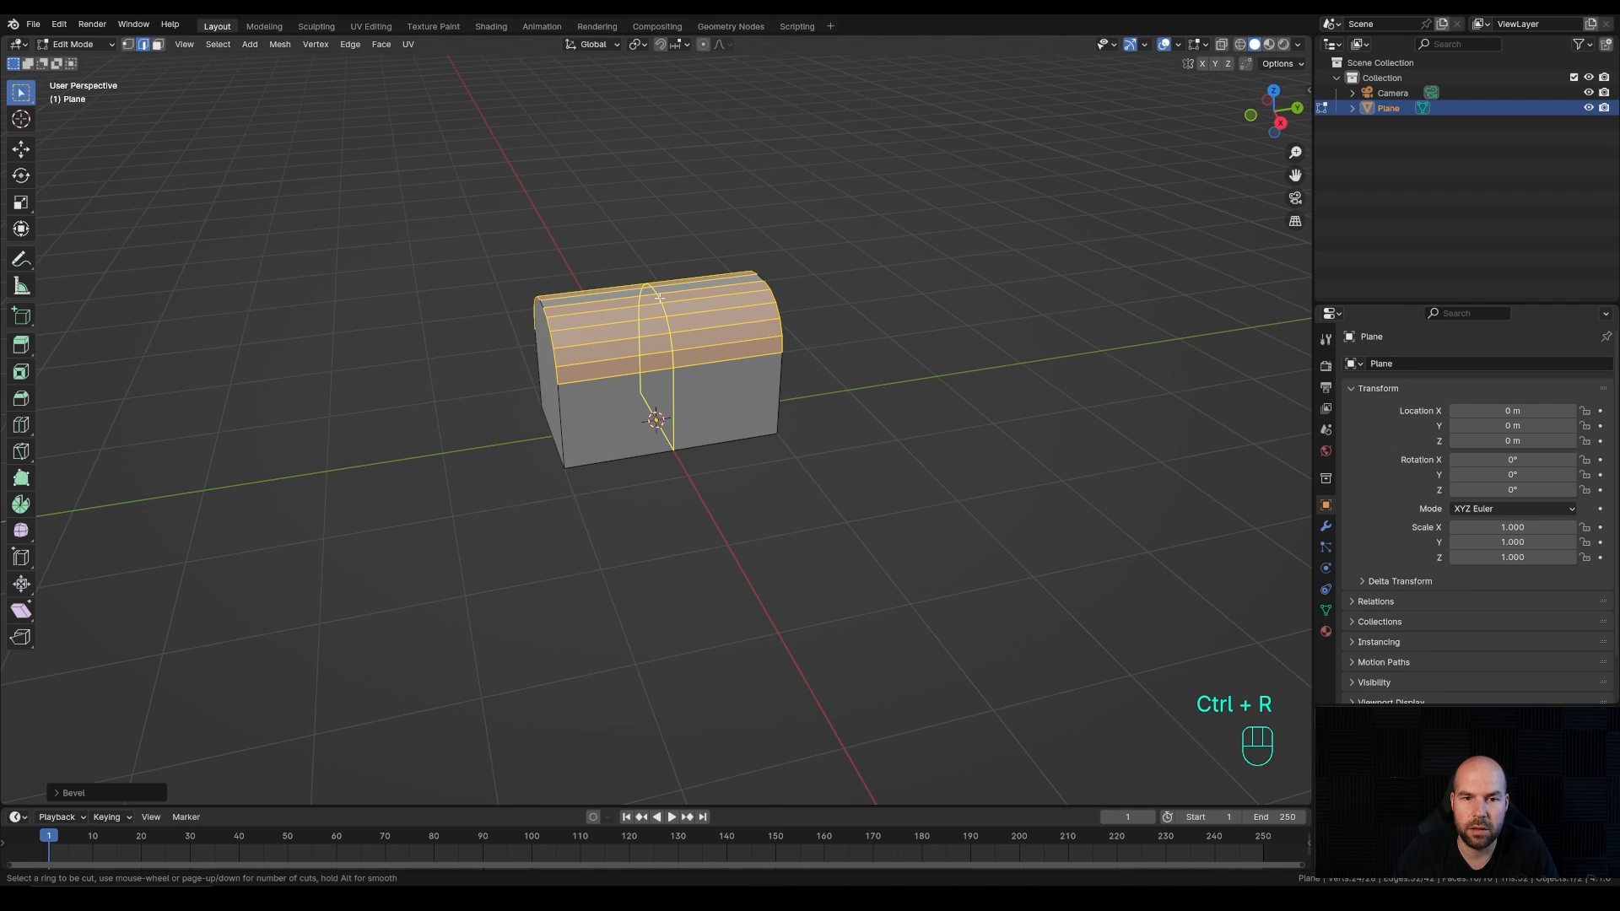
pyautogui.scroll(1, 660, 297)
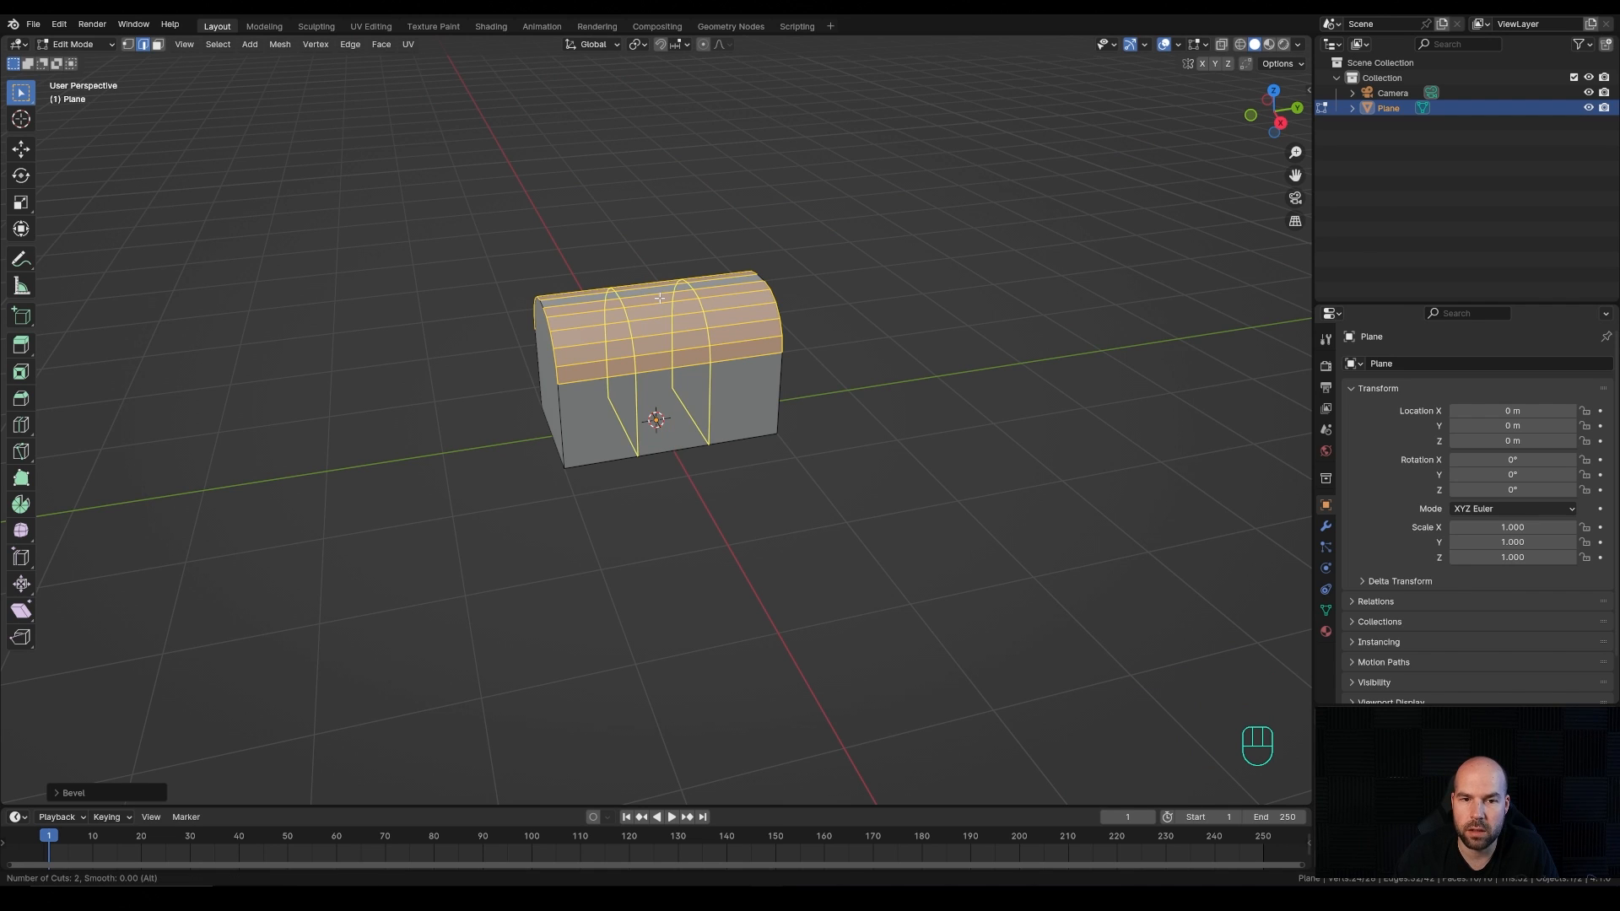
pyautogui.scroll(-1, 660, 298)
pyautogui.click(660, 298)
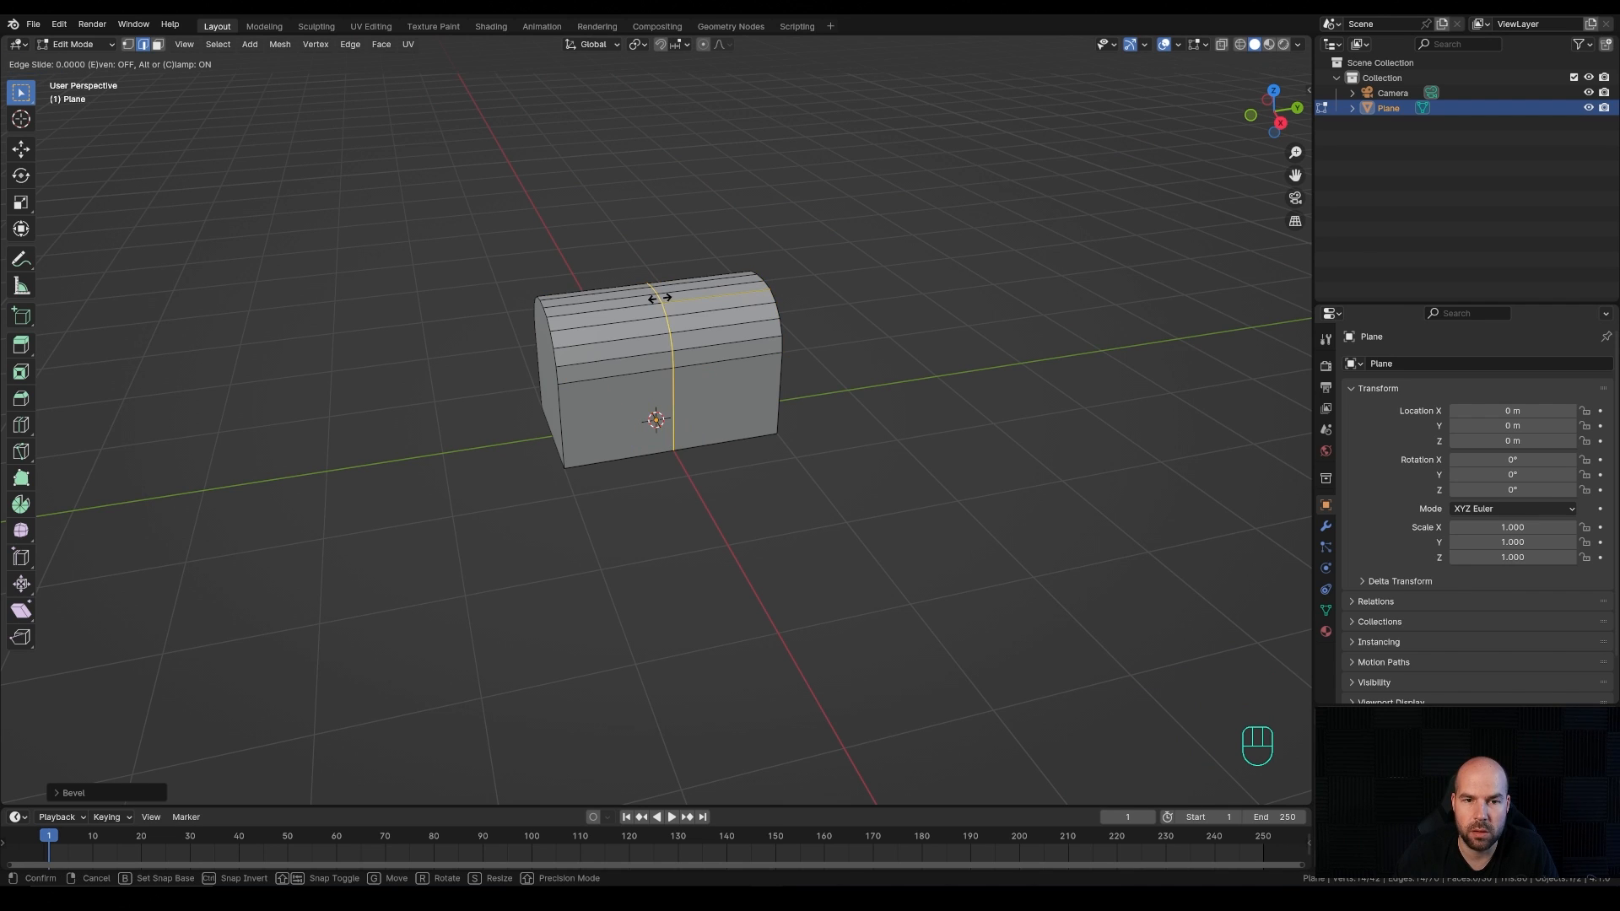
pyautogui.rightClick(637, 223)
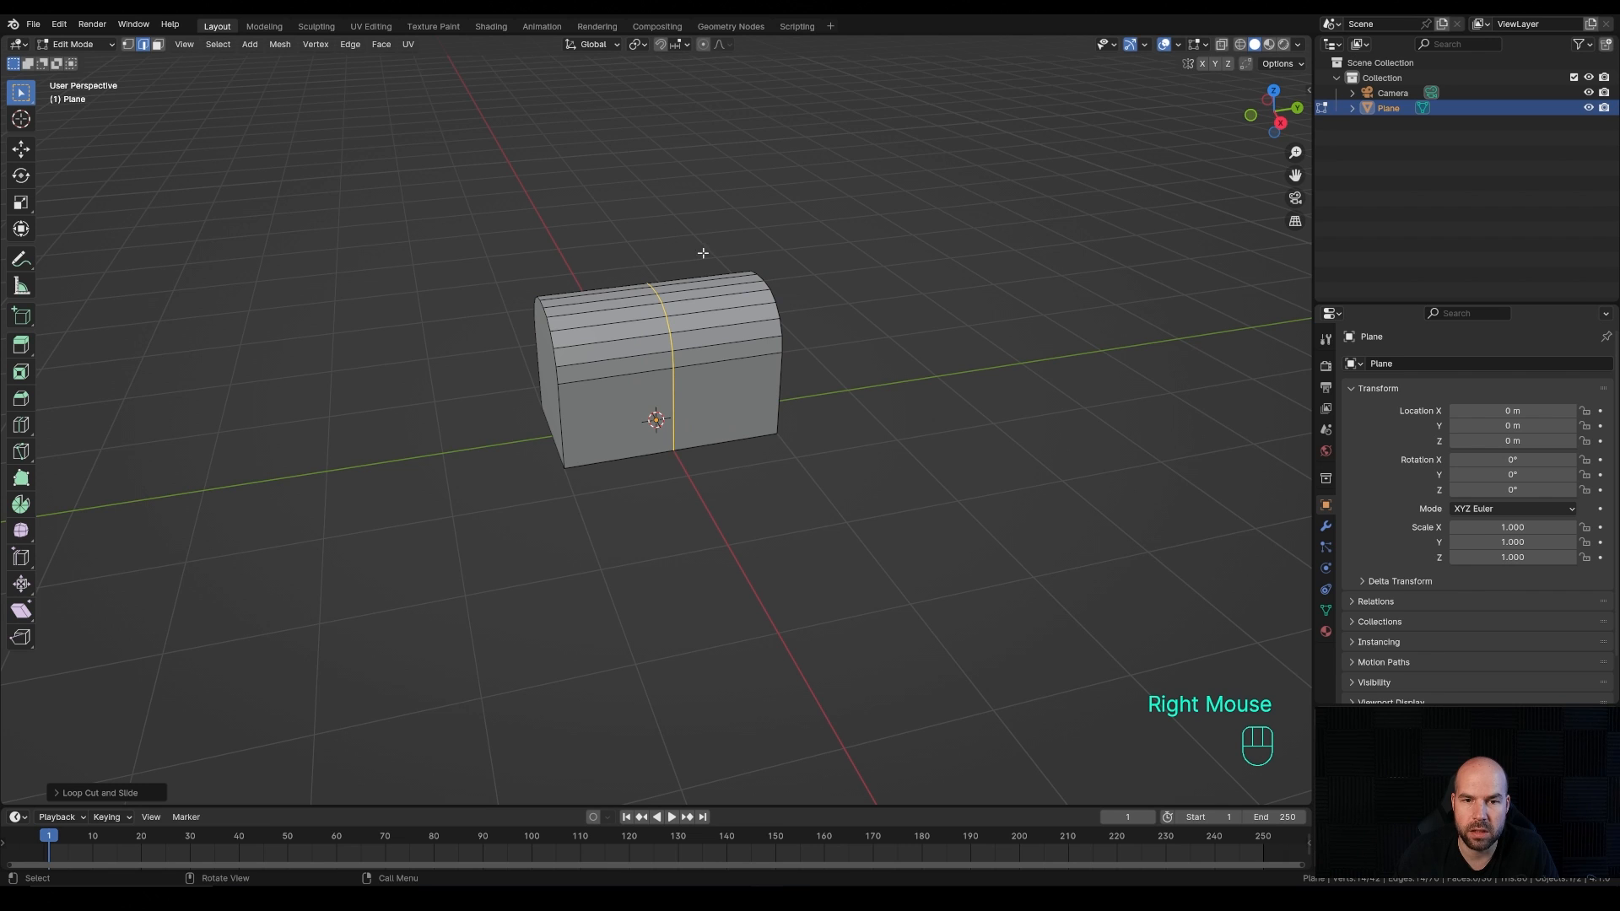
# Step: Turn on X-ray and delete the vertices at the chest's positive Y end, leaving only the other half
pyautogui.moveTo(862, 324); pyautogui.dragTo(1077, 271, button='middle')
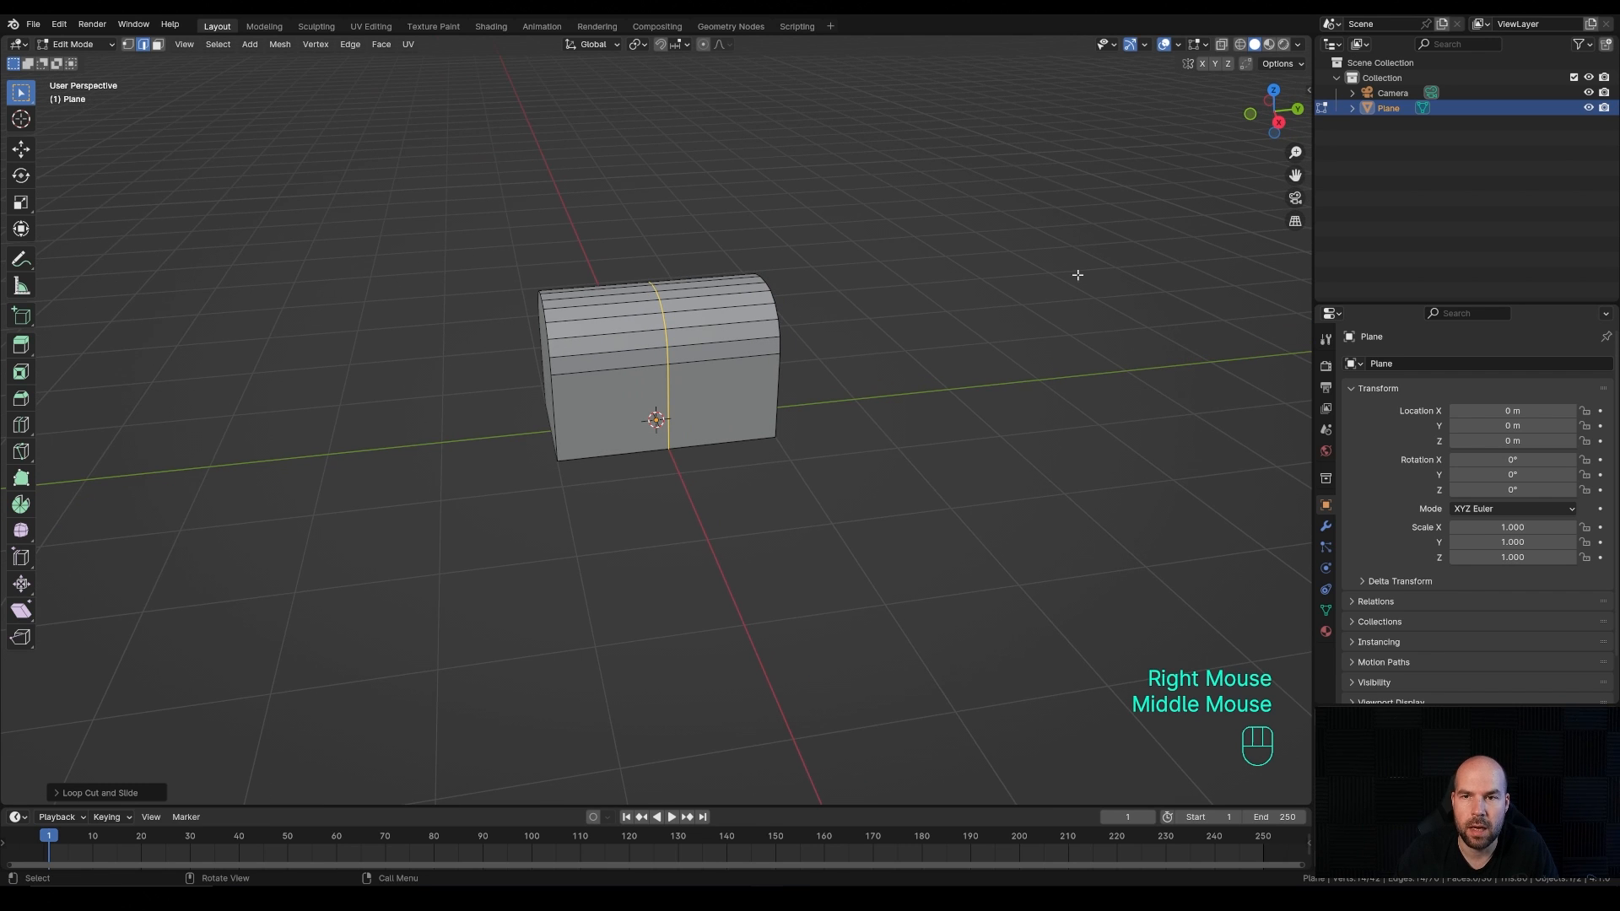
pyautogui.click(1221, 44)
pyautogui.moveTo(715, 199); pyautogui.dragTo(878, 600)
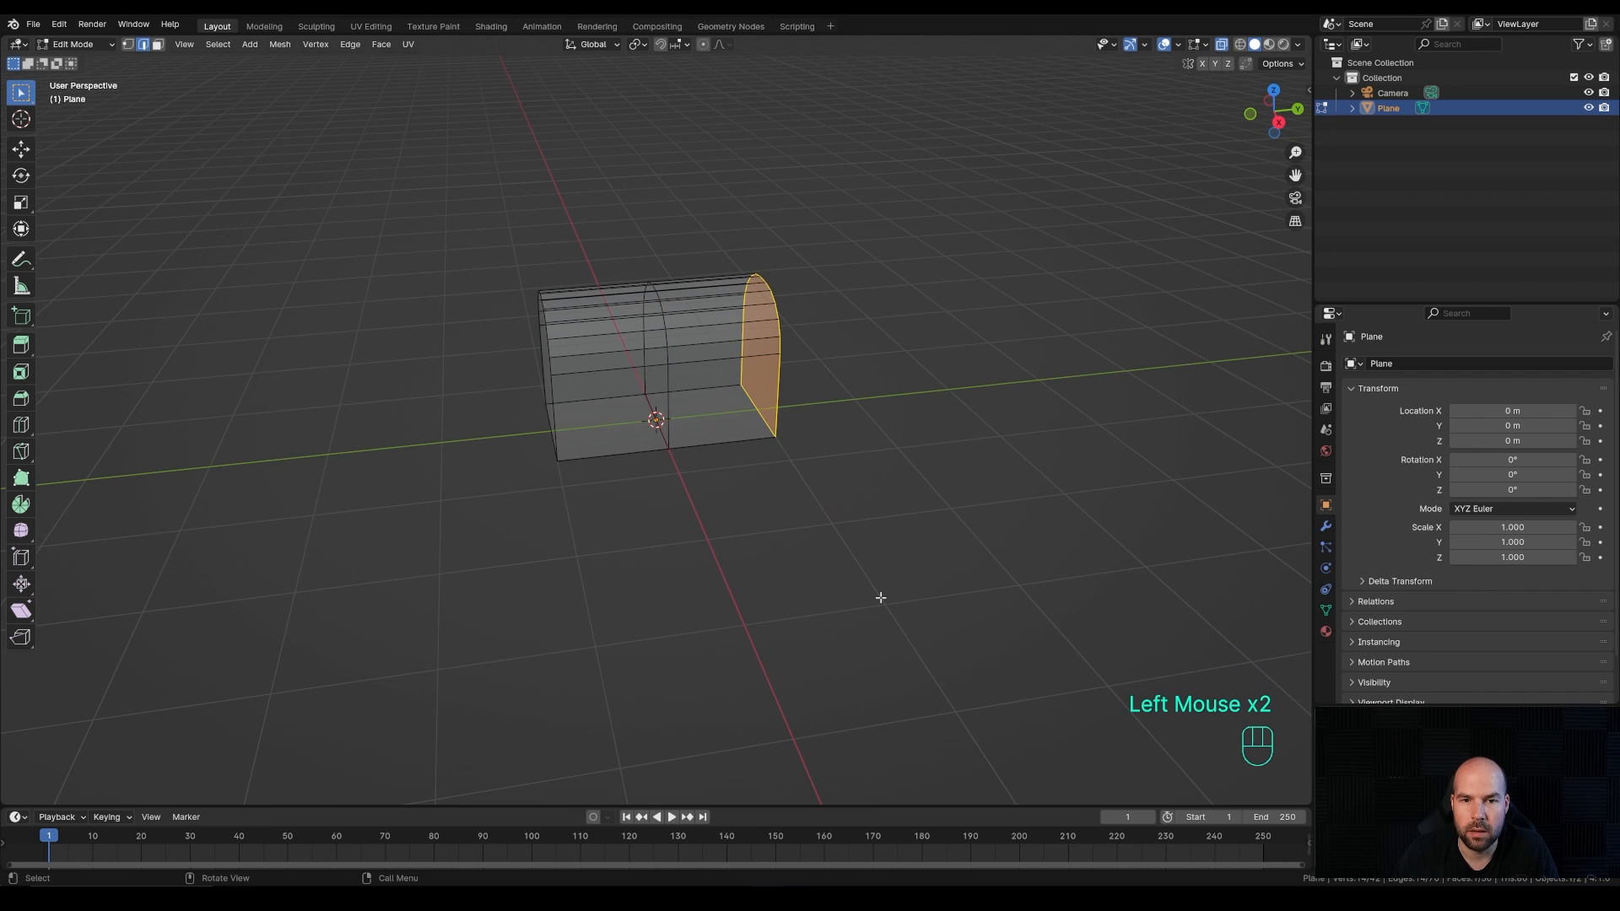
pyautogui.press('x')
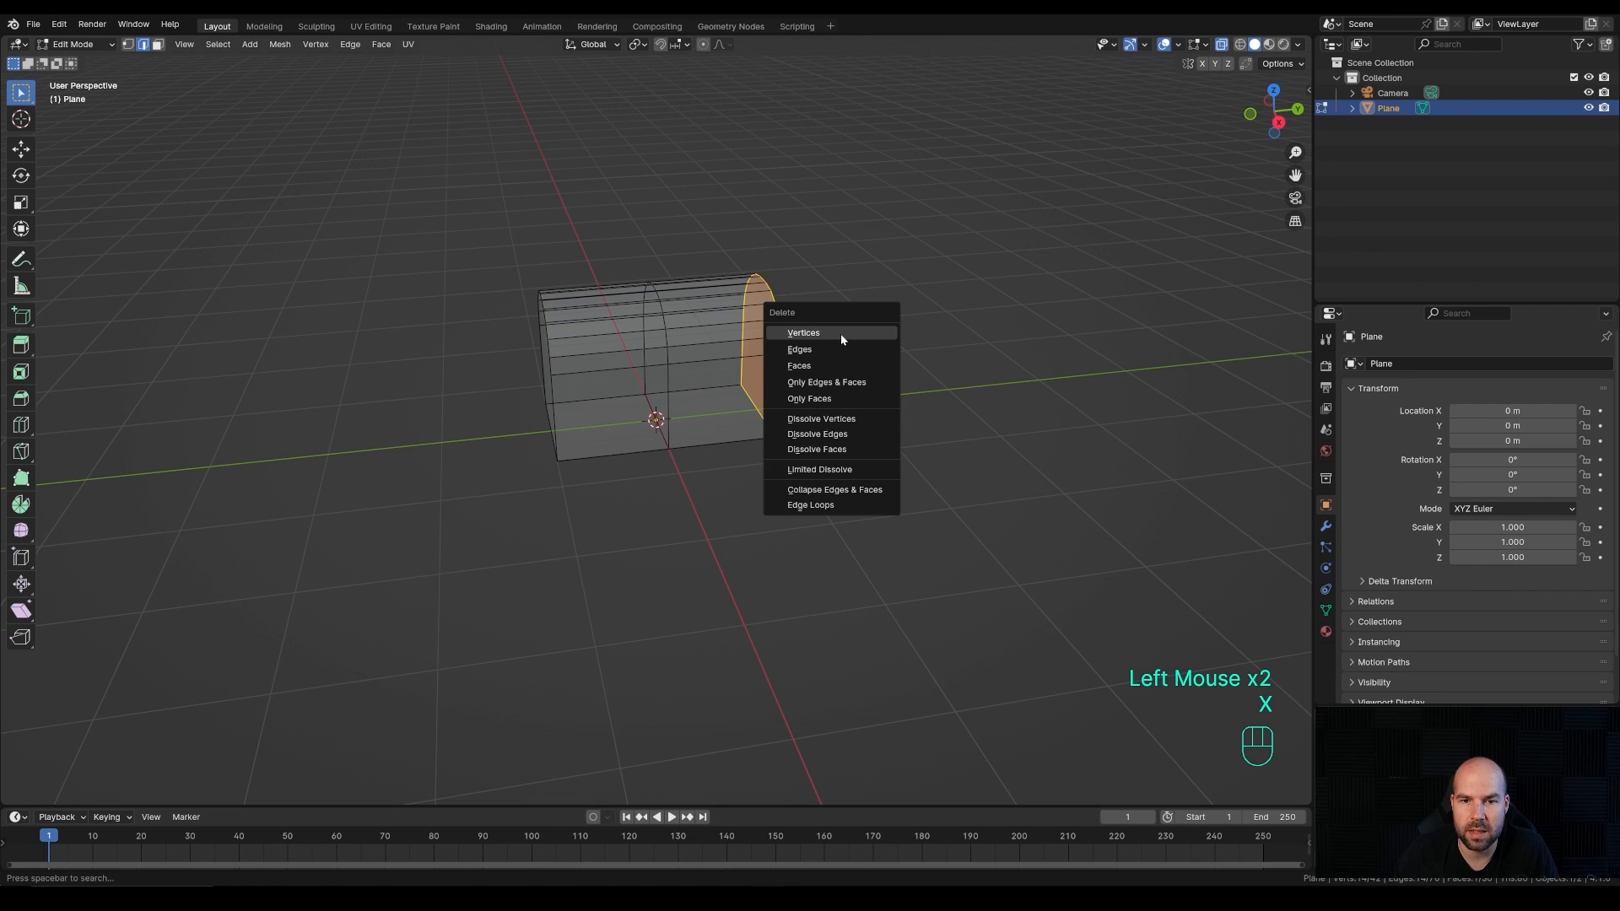
pyautogui.click(841, 337)
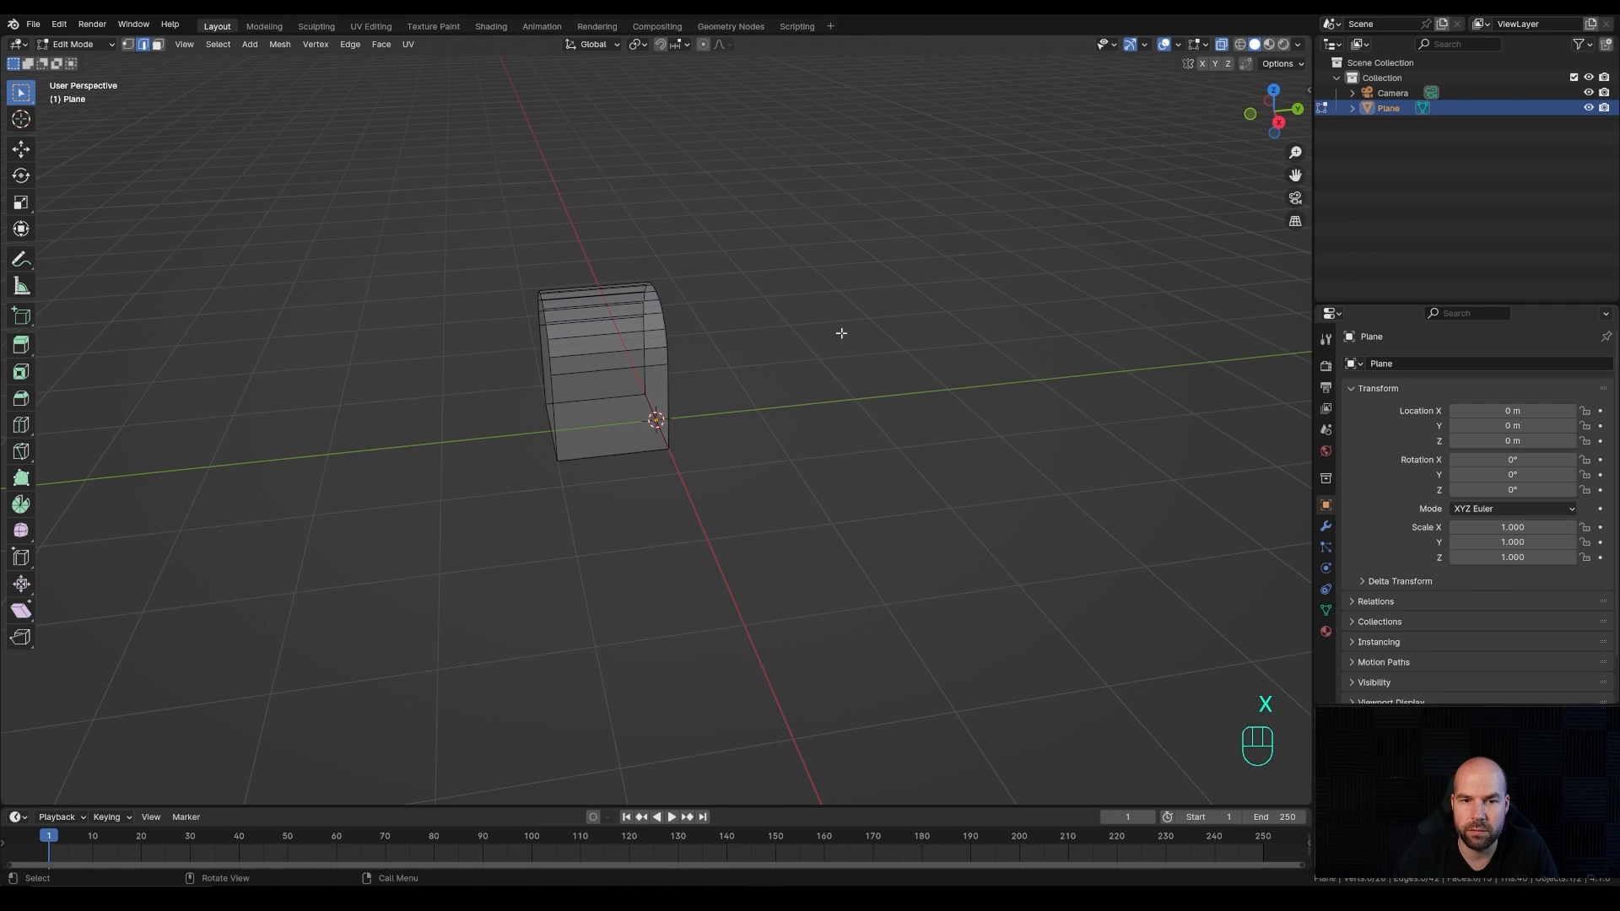
# Step: Add a Mirror modifier to the half chest, mirroring only along the Y axis with Clipping enabled
pyautogui.click(1327, 527)
pyautogui.click(1405, 368)
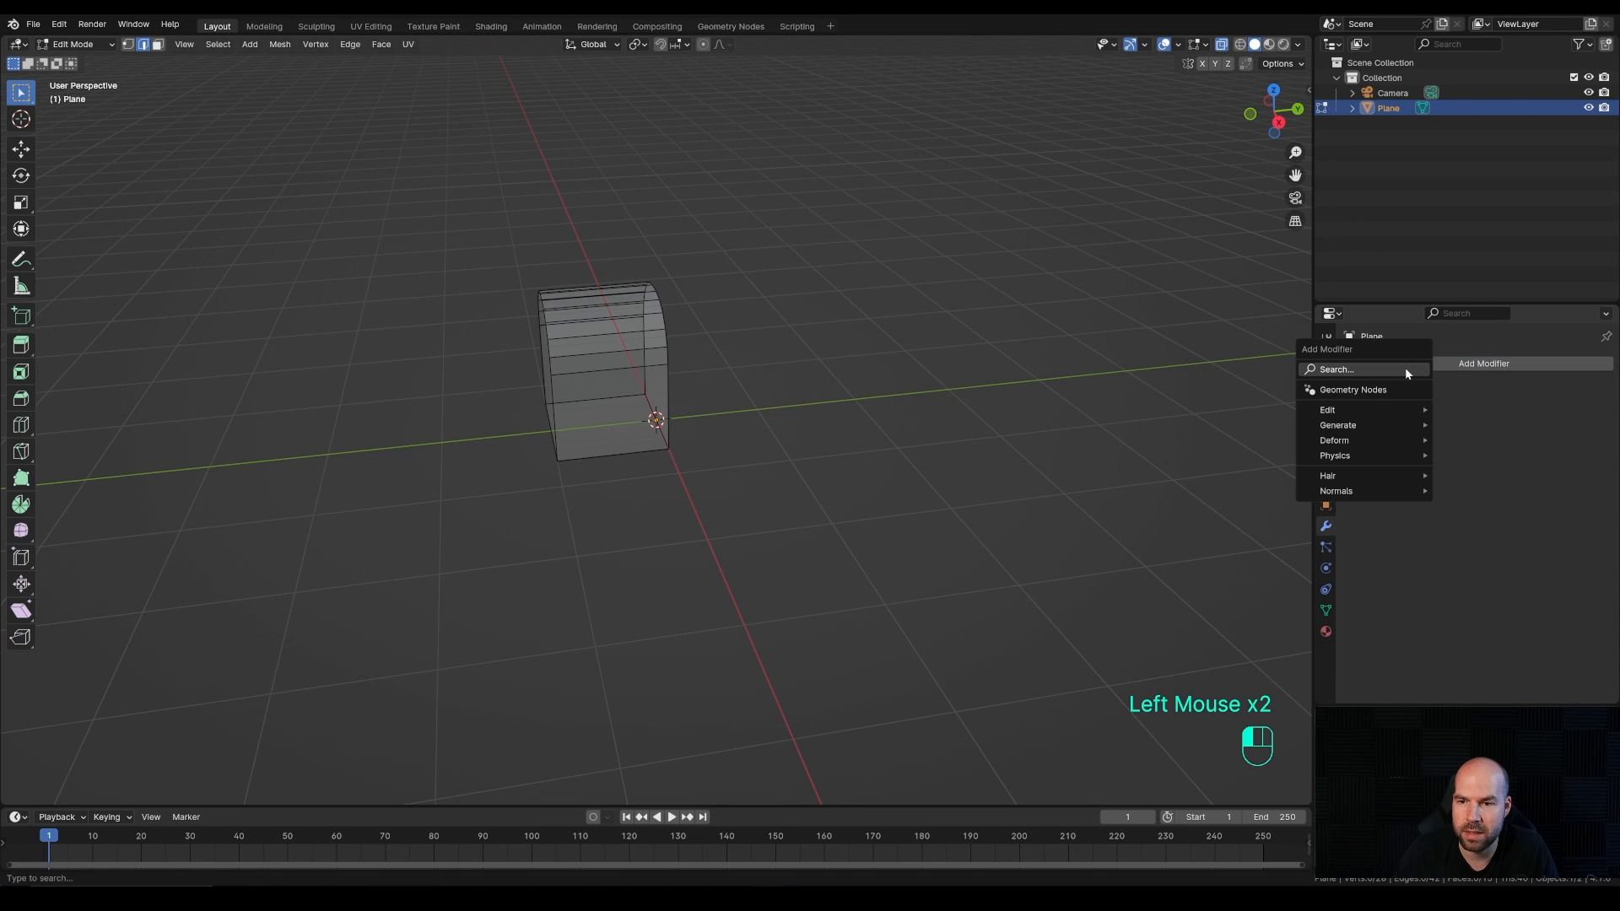
pyautogui.moveTo(1394, 427)
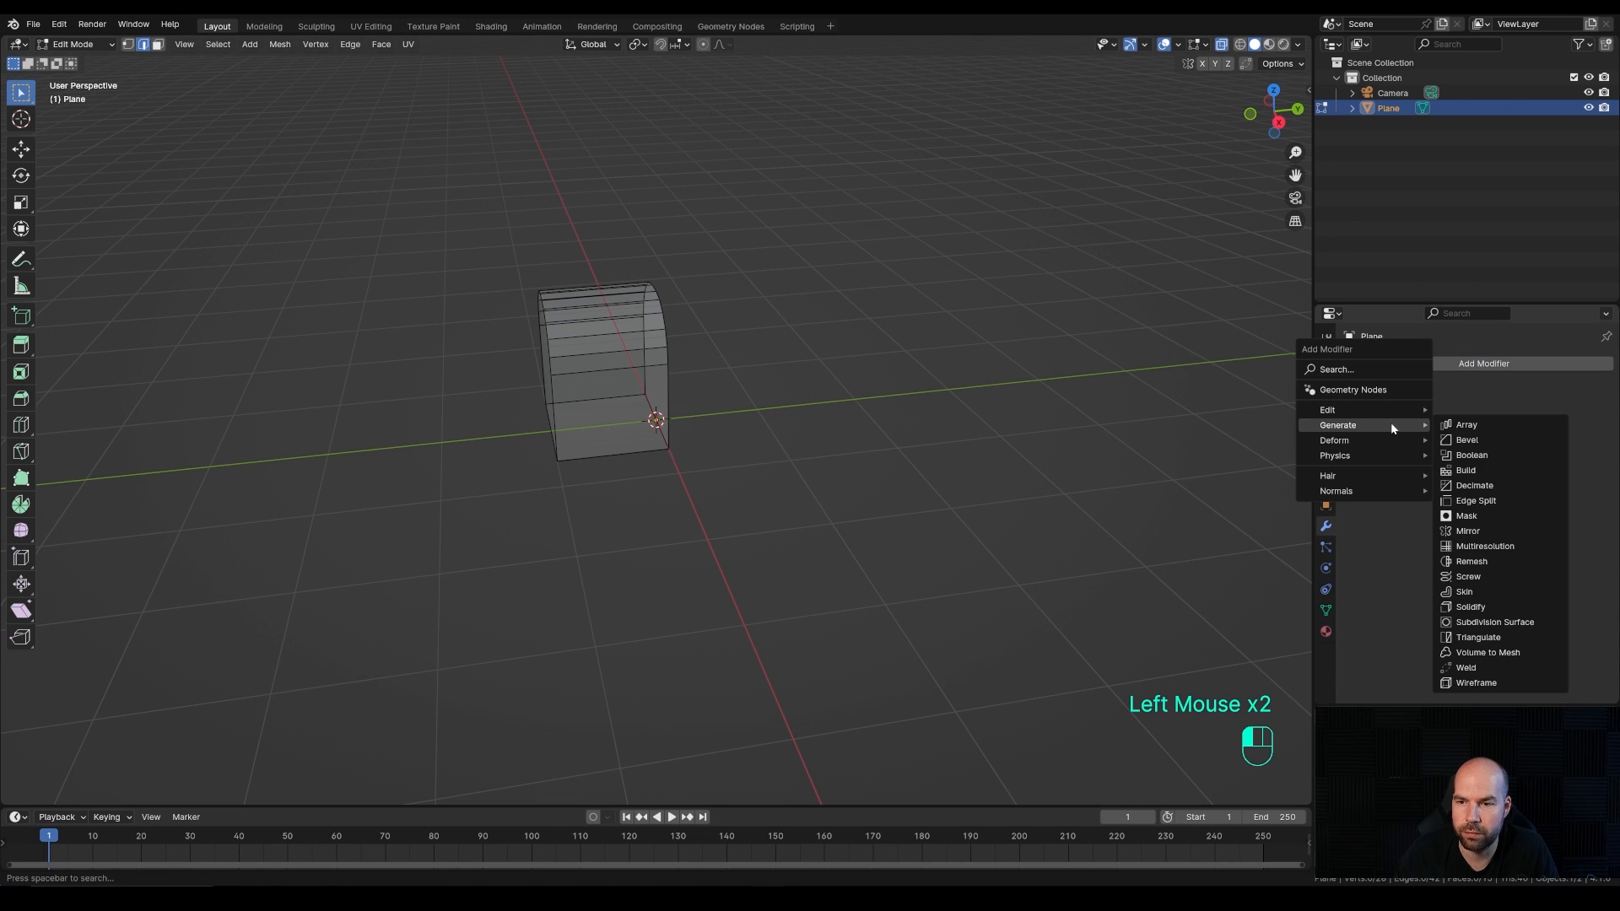
pyautogui.click(1482, 533)
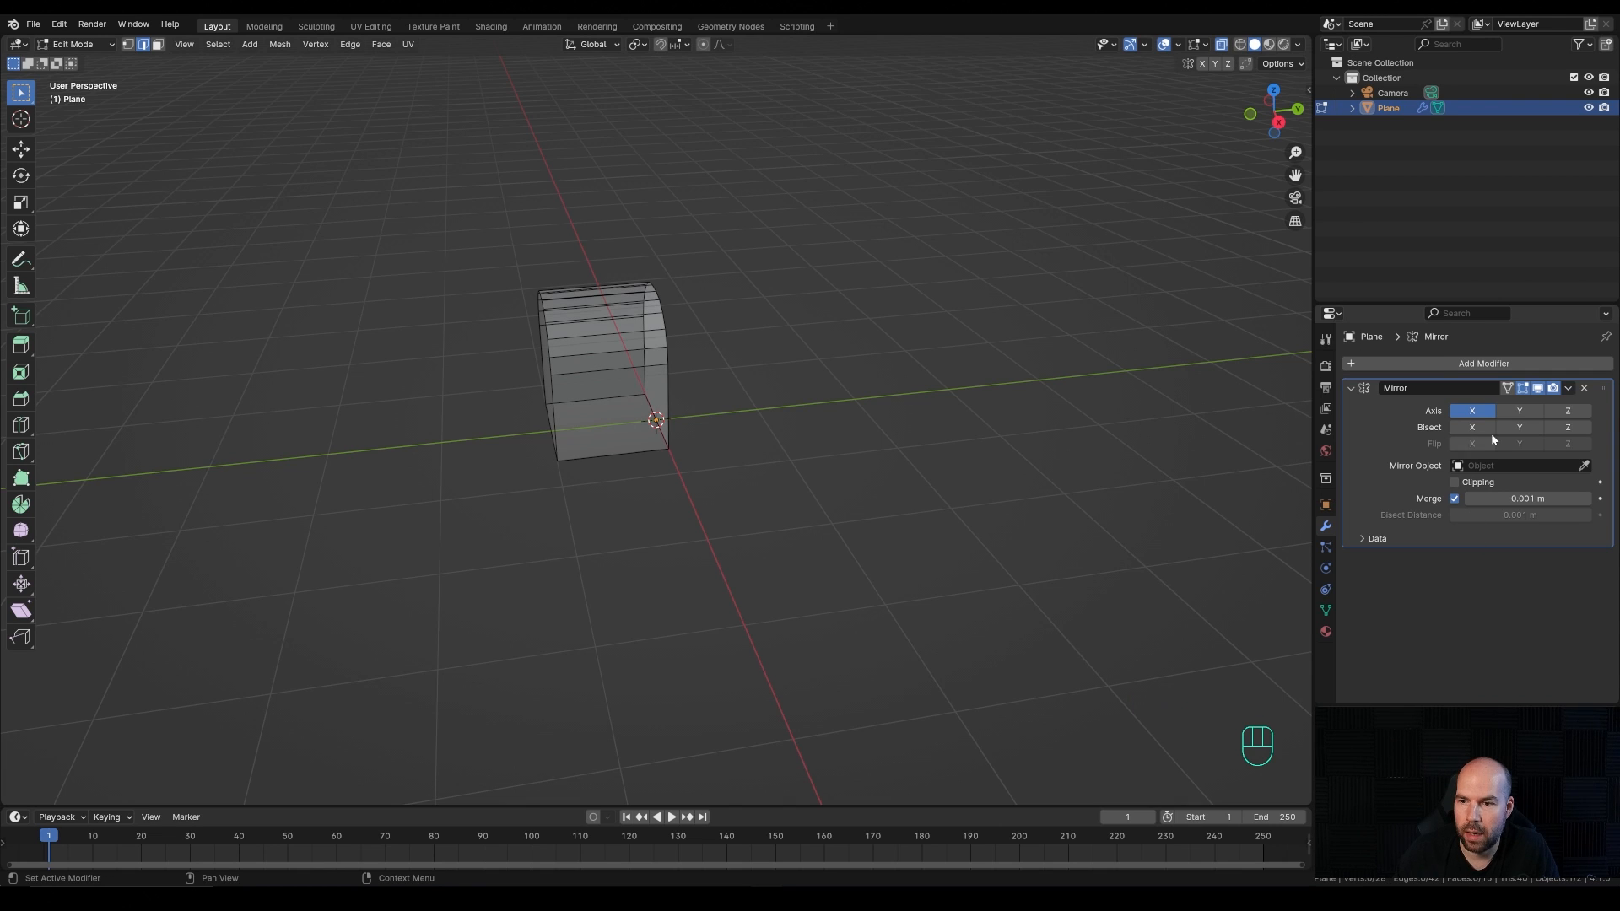
pyautogui.click(1475, 412)
pyautogui.click(1516, 413)
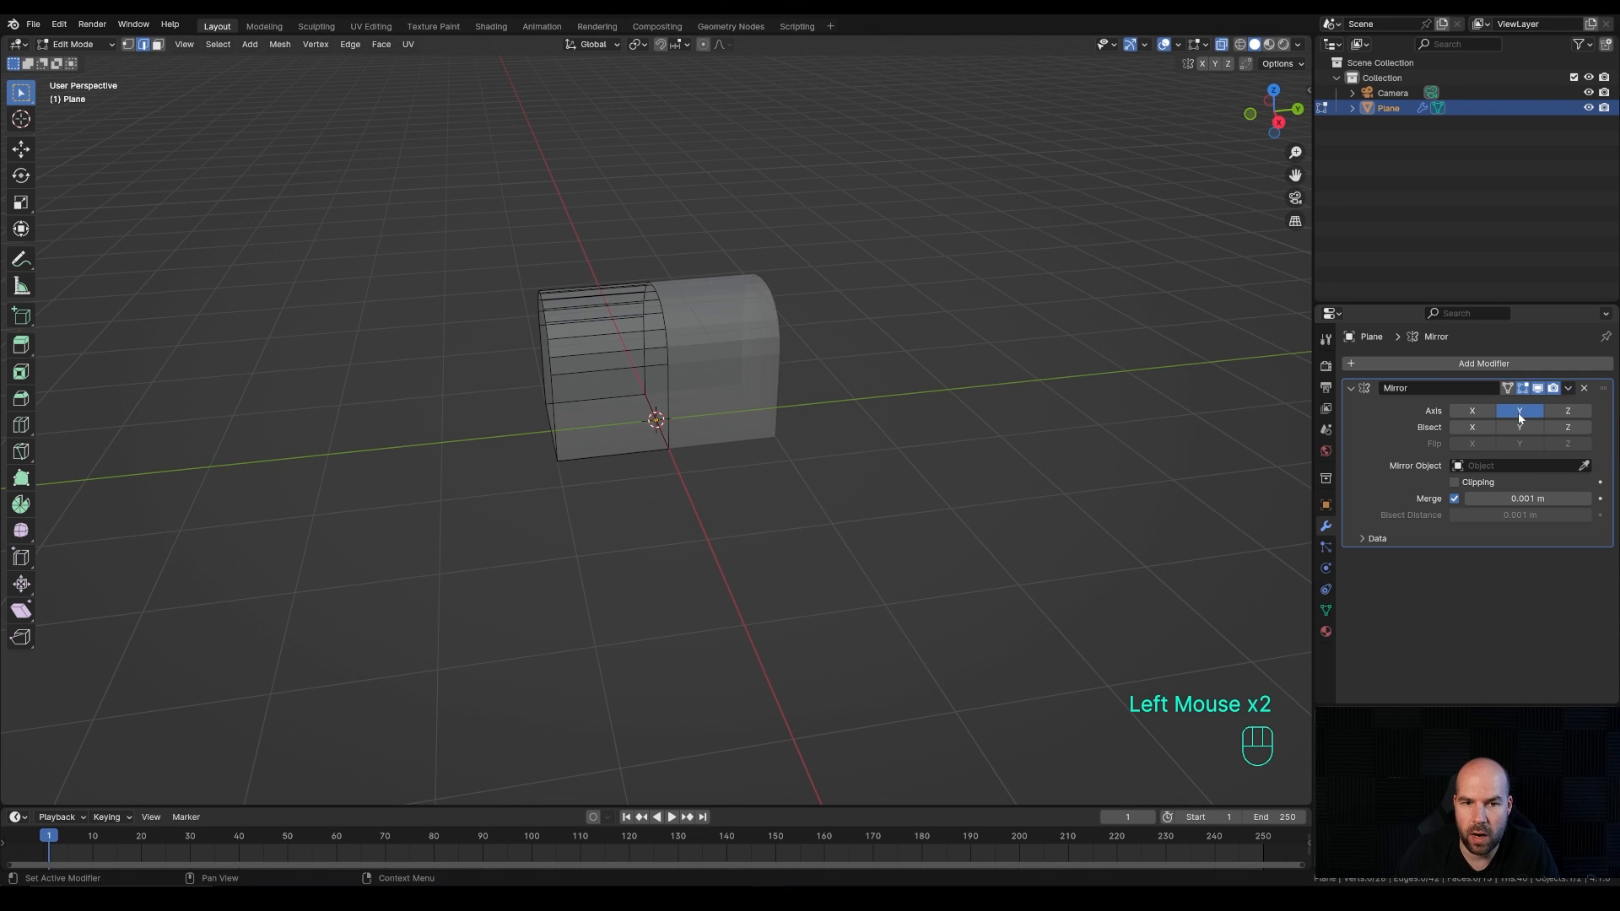
pyautogui.click(1454, 482)
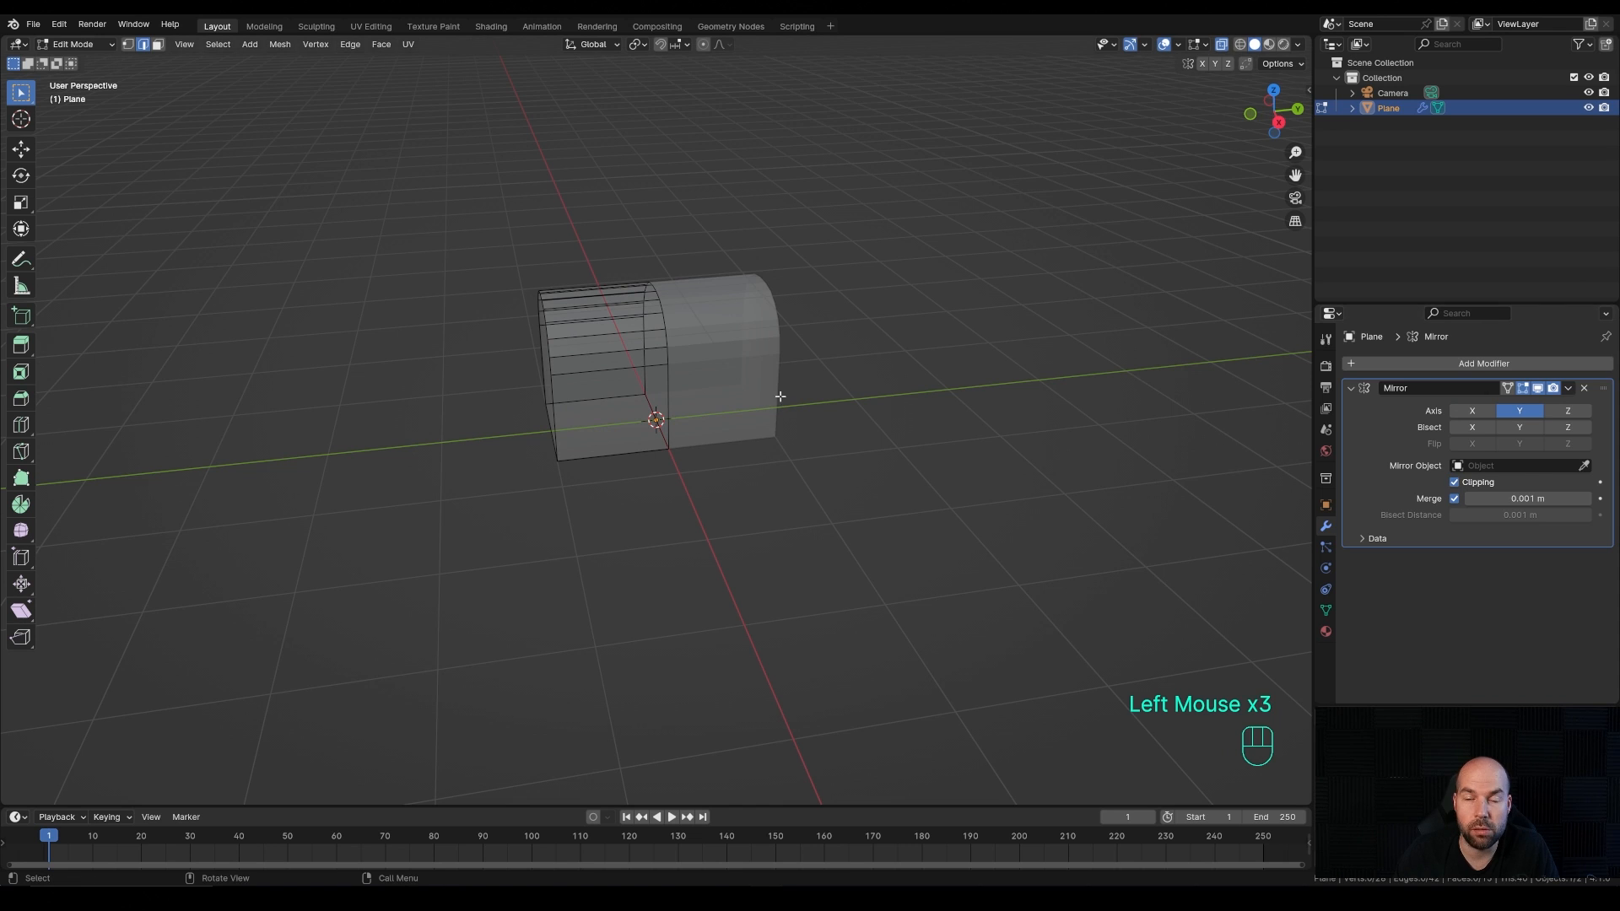
# Step: In vertex mode, connect the third pair of opposite arc vertices from the top across the chest's end face
pyautogui.keyDown('shift'); pyautogui.moveTo(739, 397); pyautogui.dragTo(783, 438, button='middle'); pyautogui.keyUp('shift')
pyautogui.scroll(2, 783, 438)
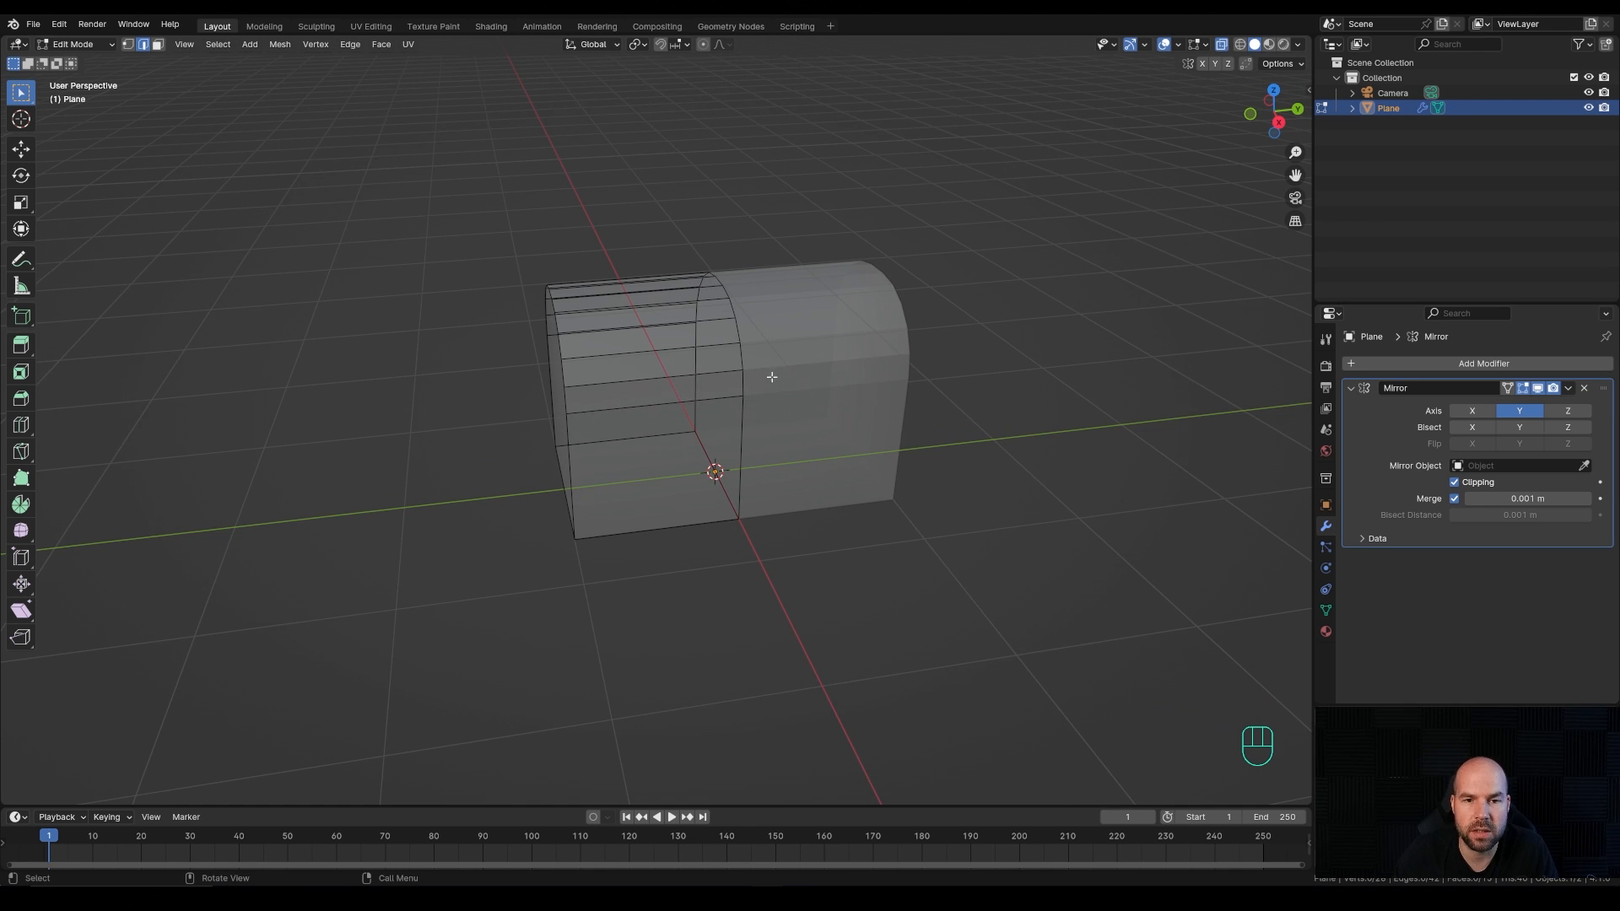
pyautogui.scroll(-1, 769, 405)
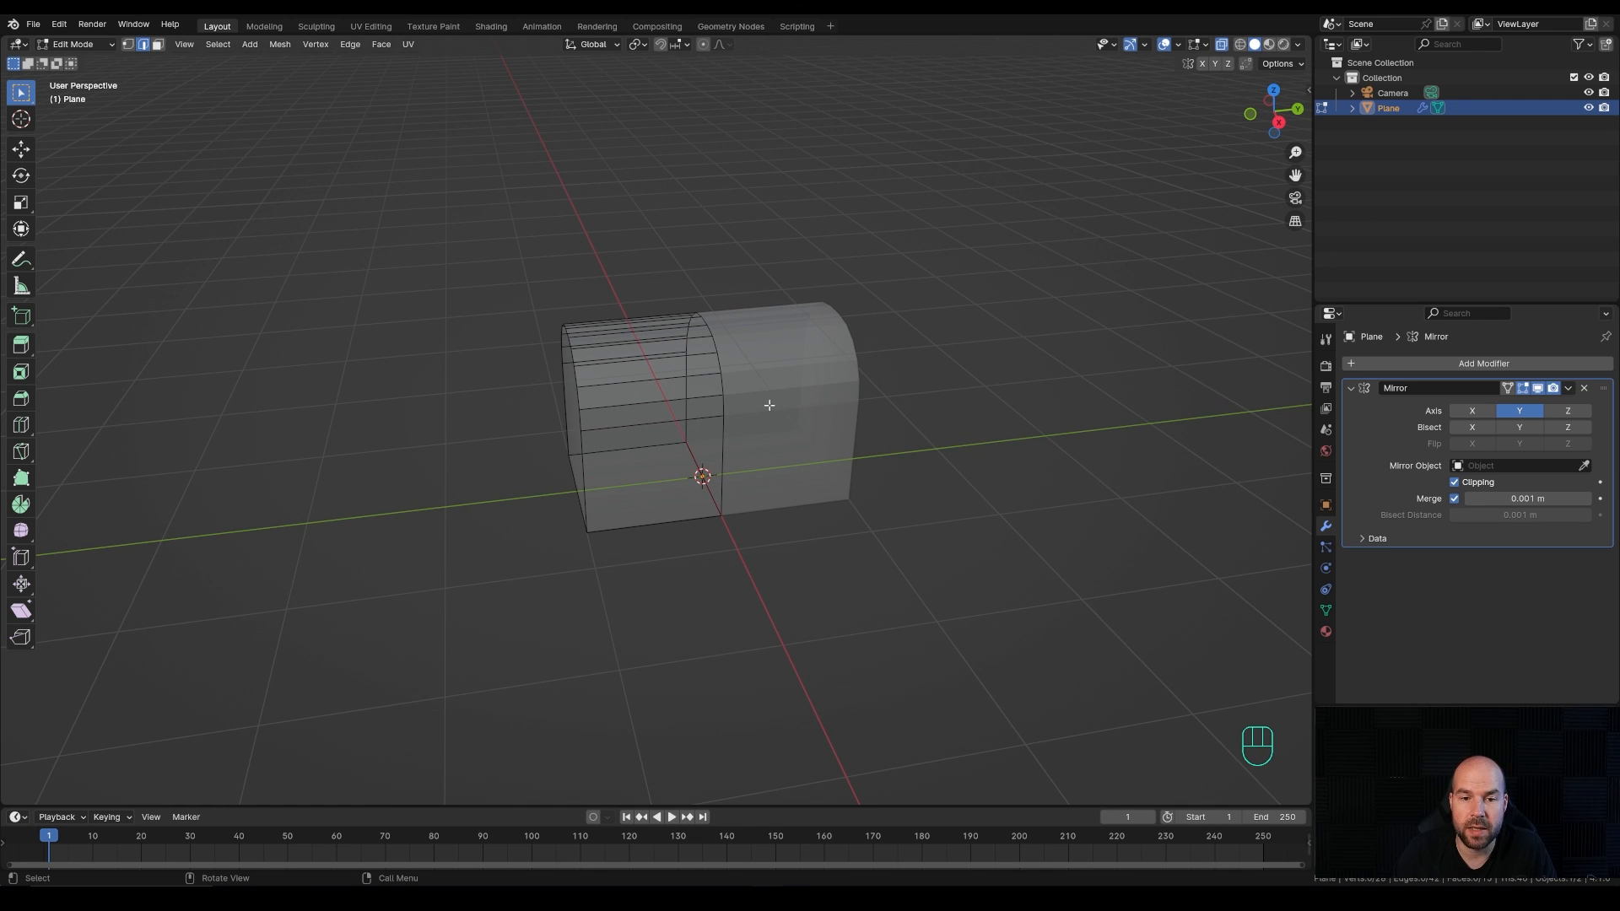
pyautogui.press('1')
pyautogui.moveTo(734, 449); pyautogui.dragTo(856, 462, button='middle')
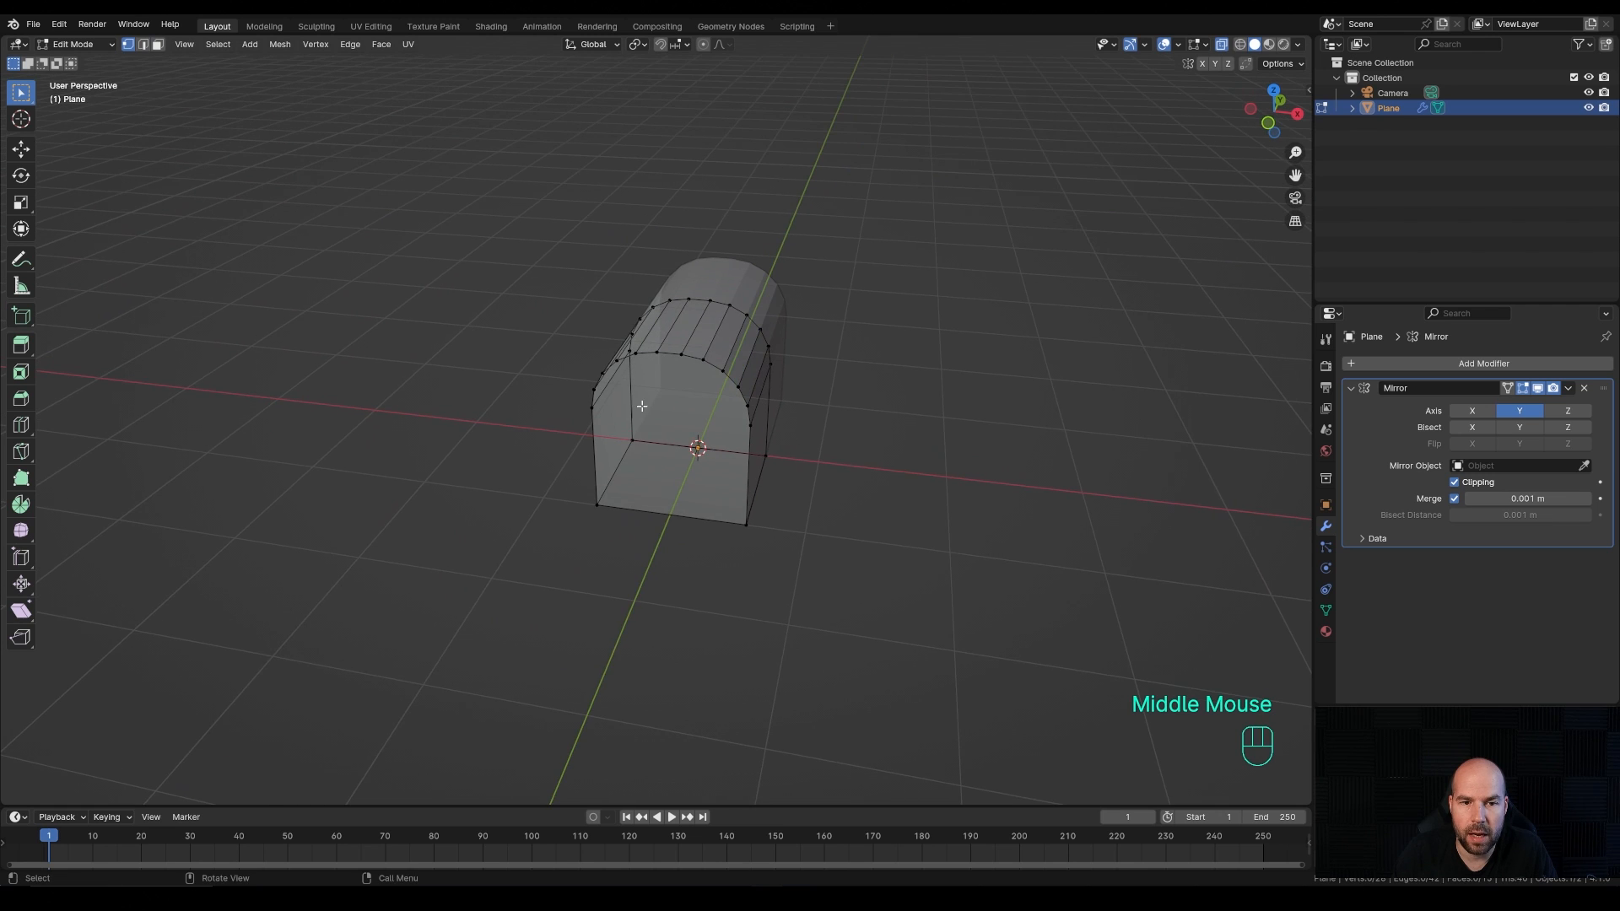
pyautogui.moveTo(686, 417); pyautogui.dragTo(685, 426, button='middle')
pyautogui.scroll(1, 628, 376)
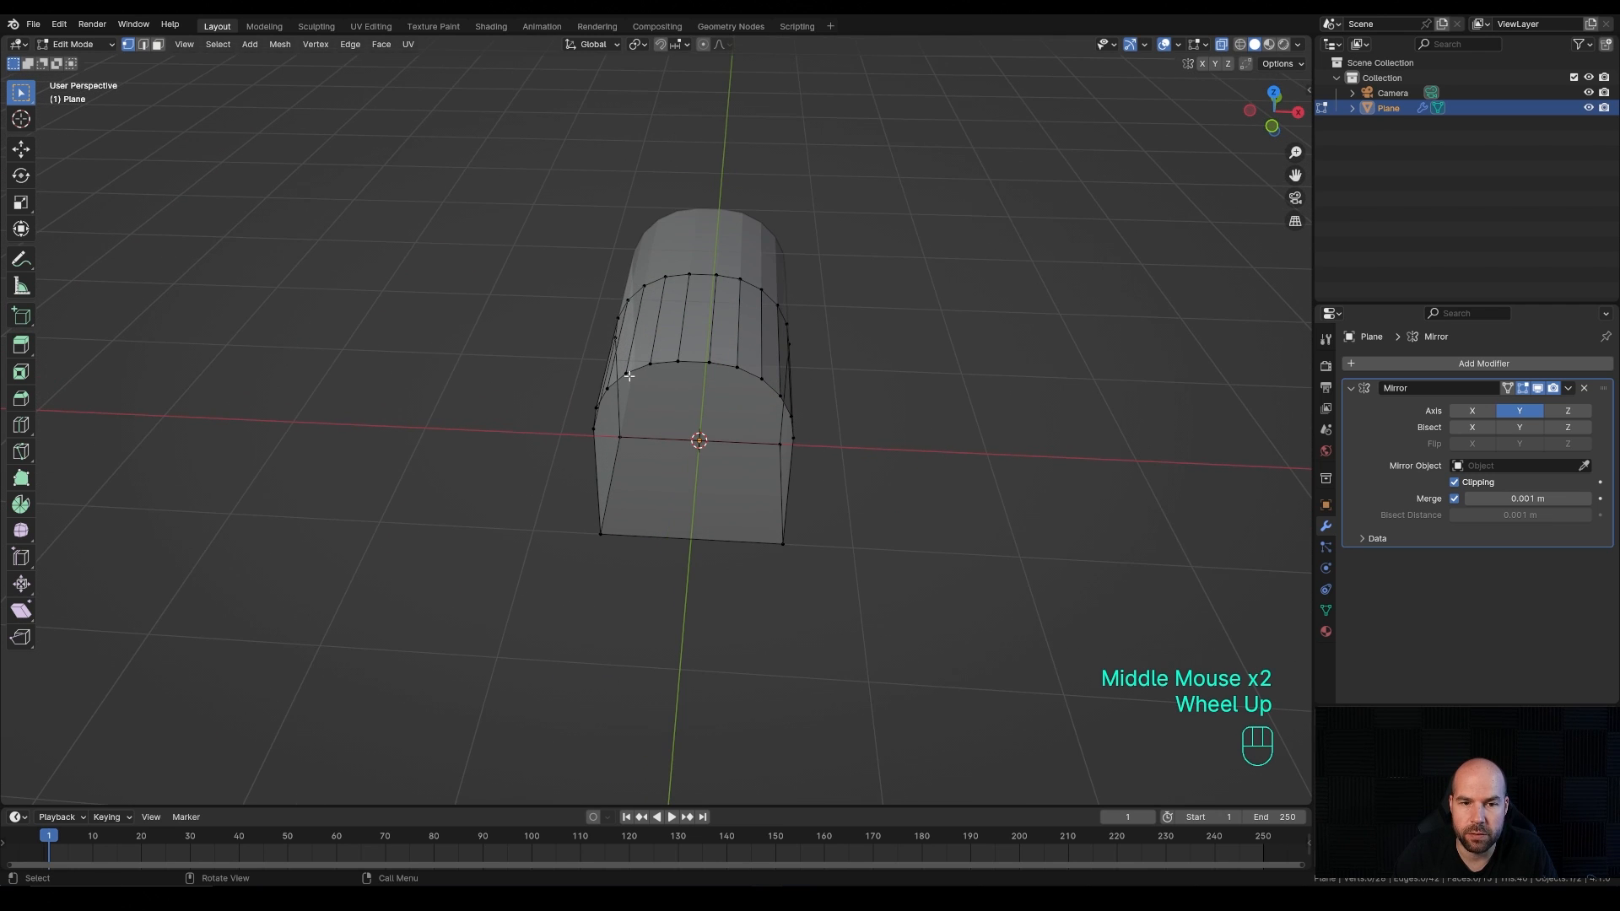
pyautogui.click(626, 375)
pyautogui.keyDown('shift'); pyautogui.click(761, 378); pyautogui.keyUp('shift')
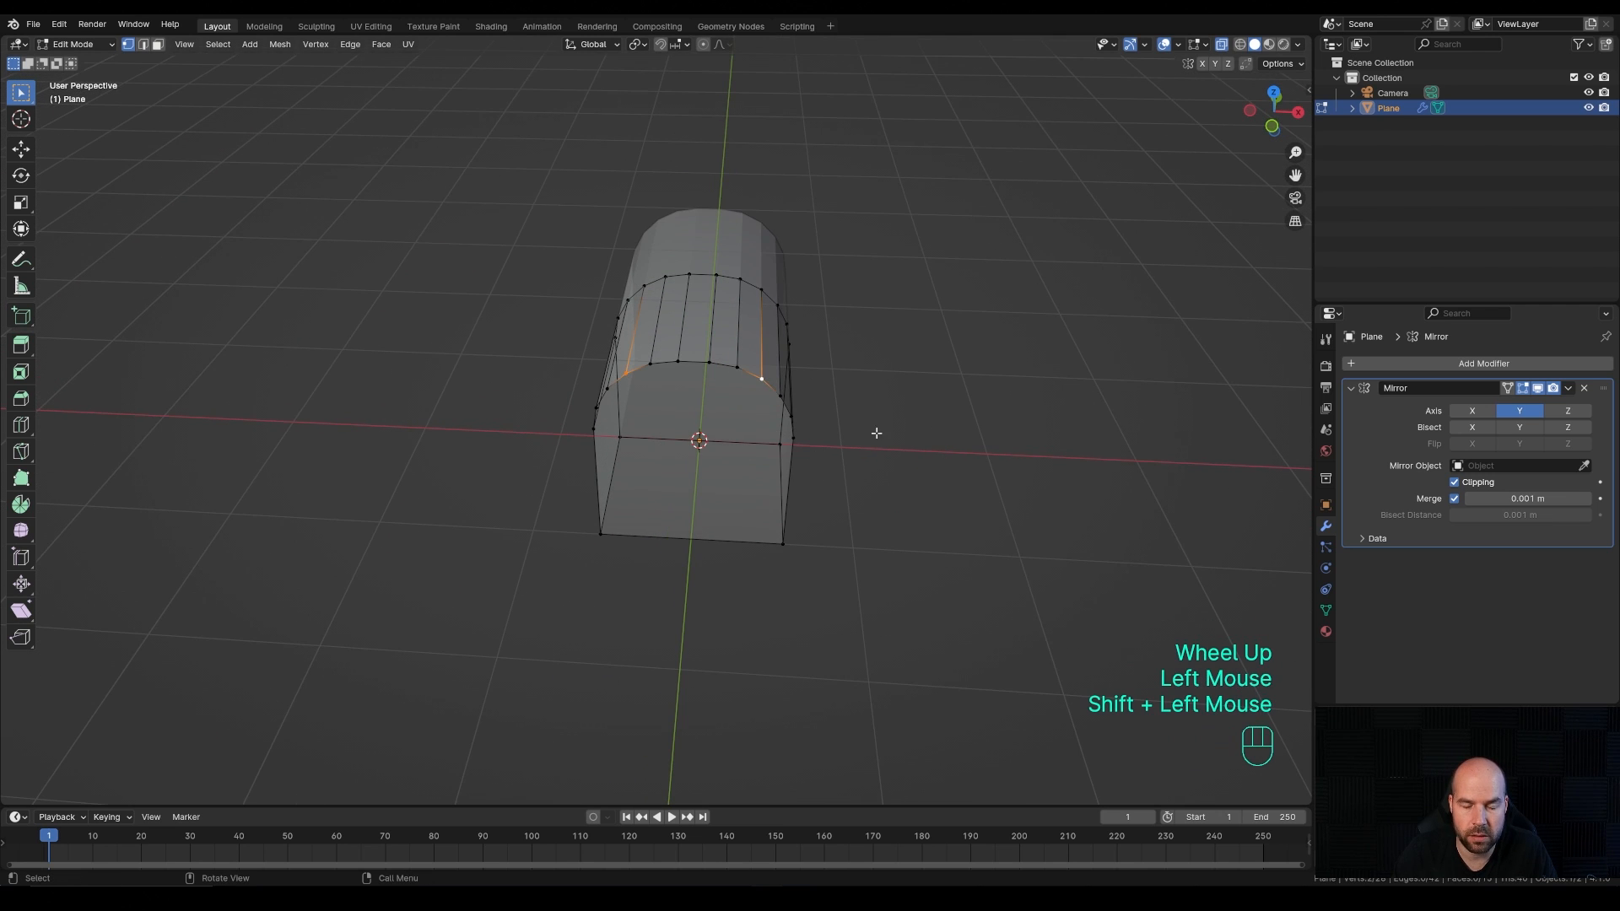
pyautogui.press('j')
# Step: Connect the remaining three pairs of opposite vertices across the chest's end face, down to where the arc meets the straight sides
pyautogui.moveTo(631, 415); pyautogui.dragTo(628, 378, button='middle')
pyautogui.click(618, 379)
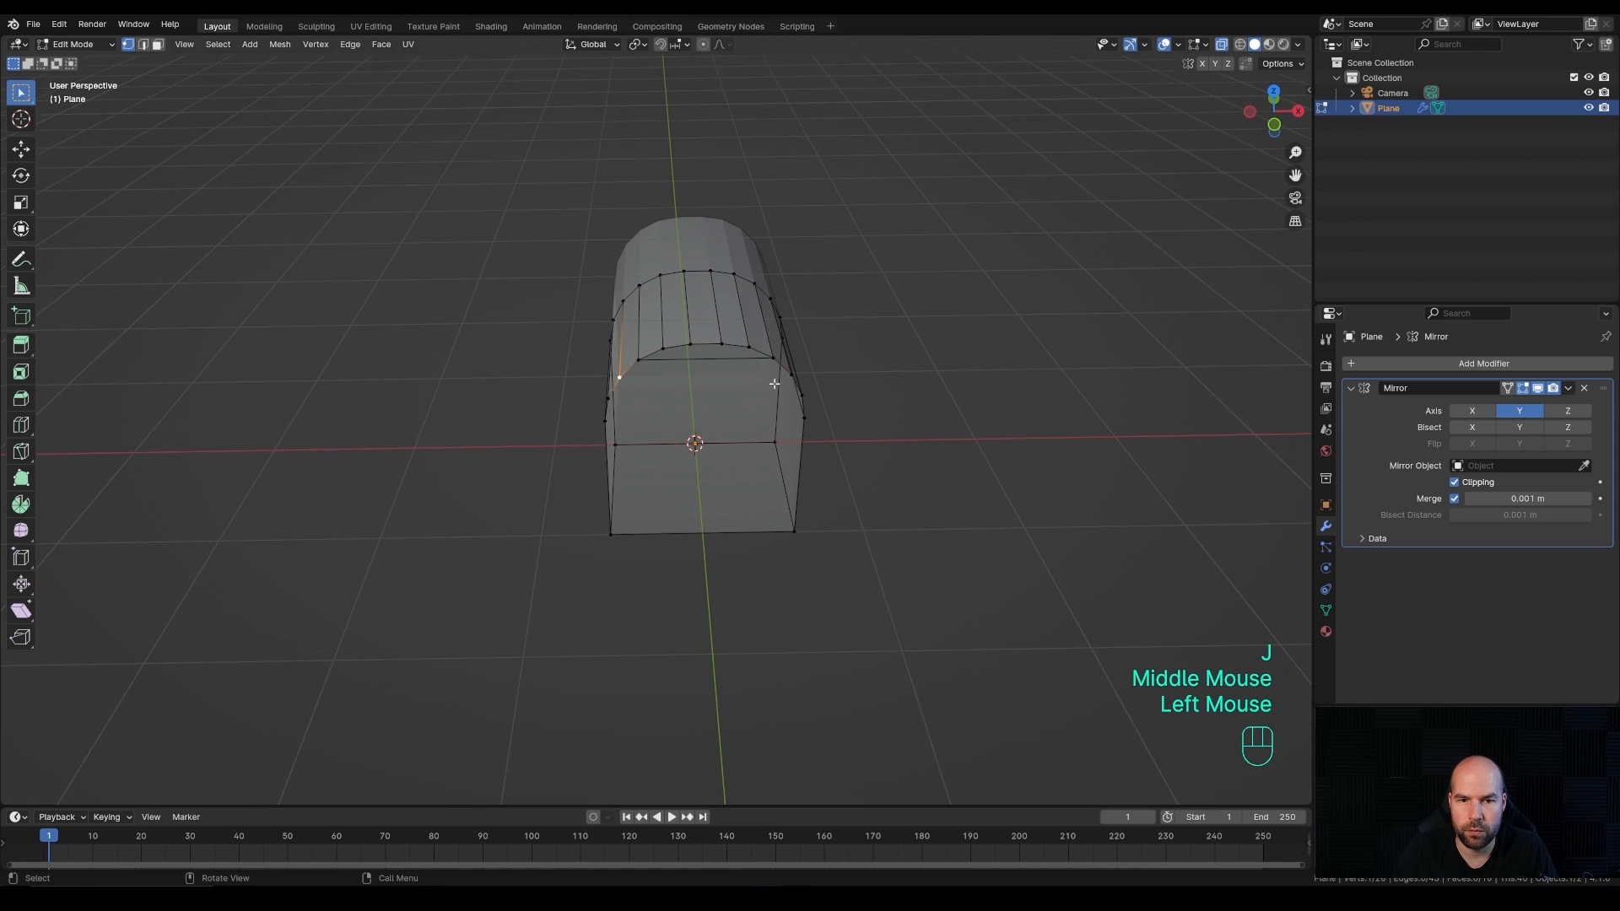
pyautogui.keyDown('shift'); pyautogui.click(790, 375); pyautogui.keyUp('shift')
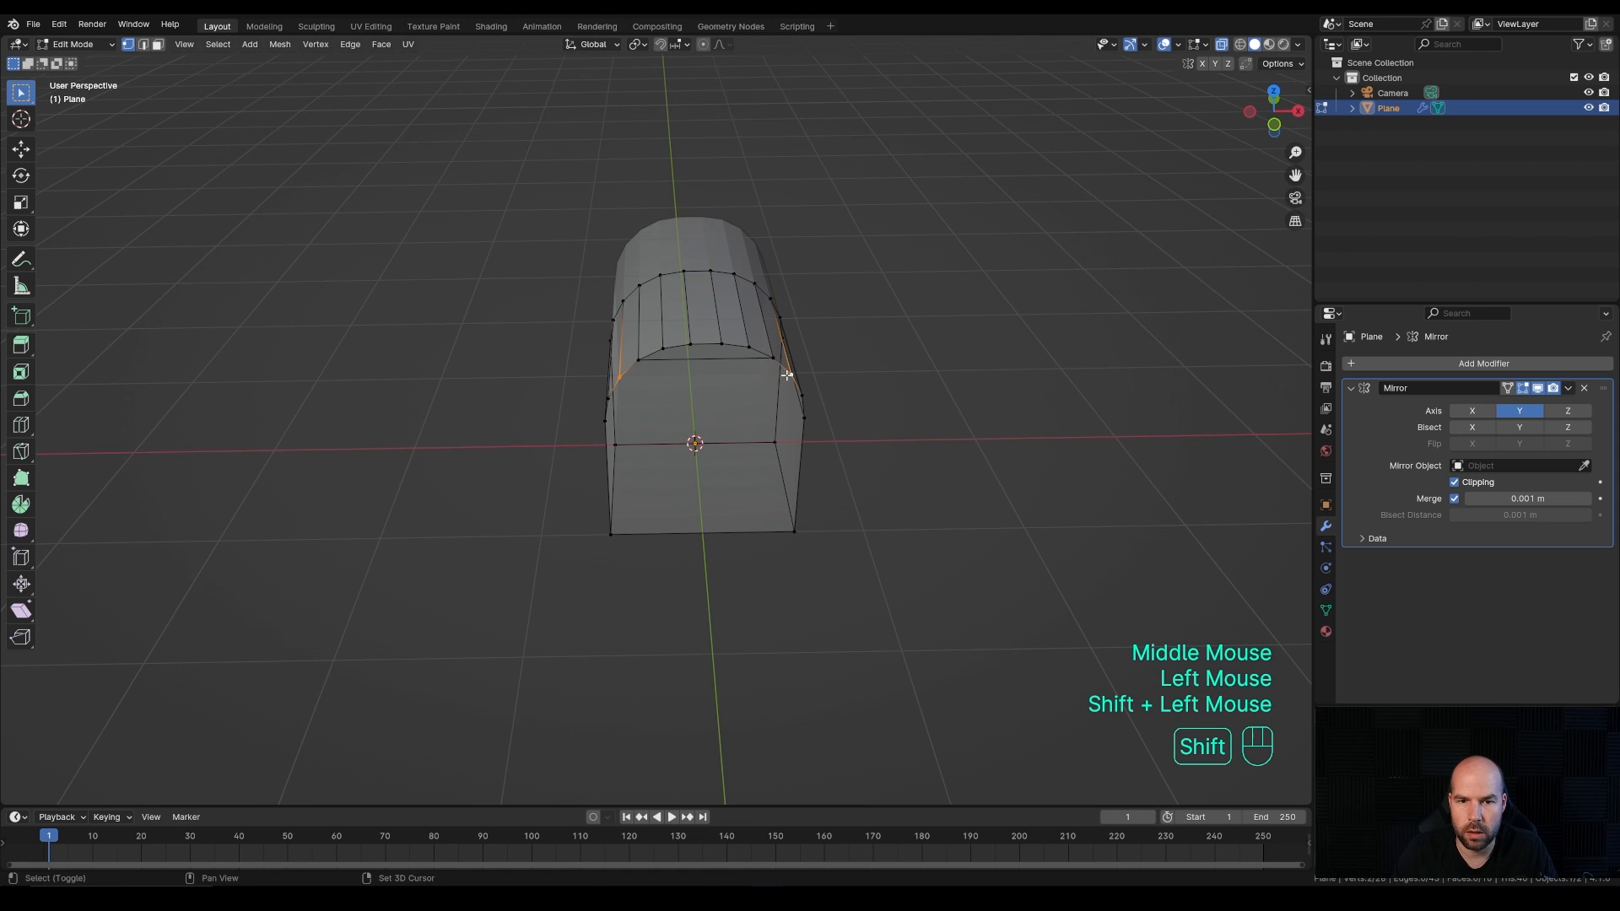
pyautogui.press('j')
pyautogui.click(607, 396)
pyautogui.keyDown('shift'); pyautogui.click(801, 401); pyautogui.keyUp('shift')
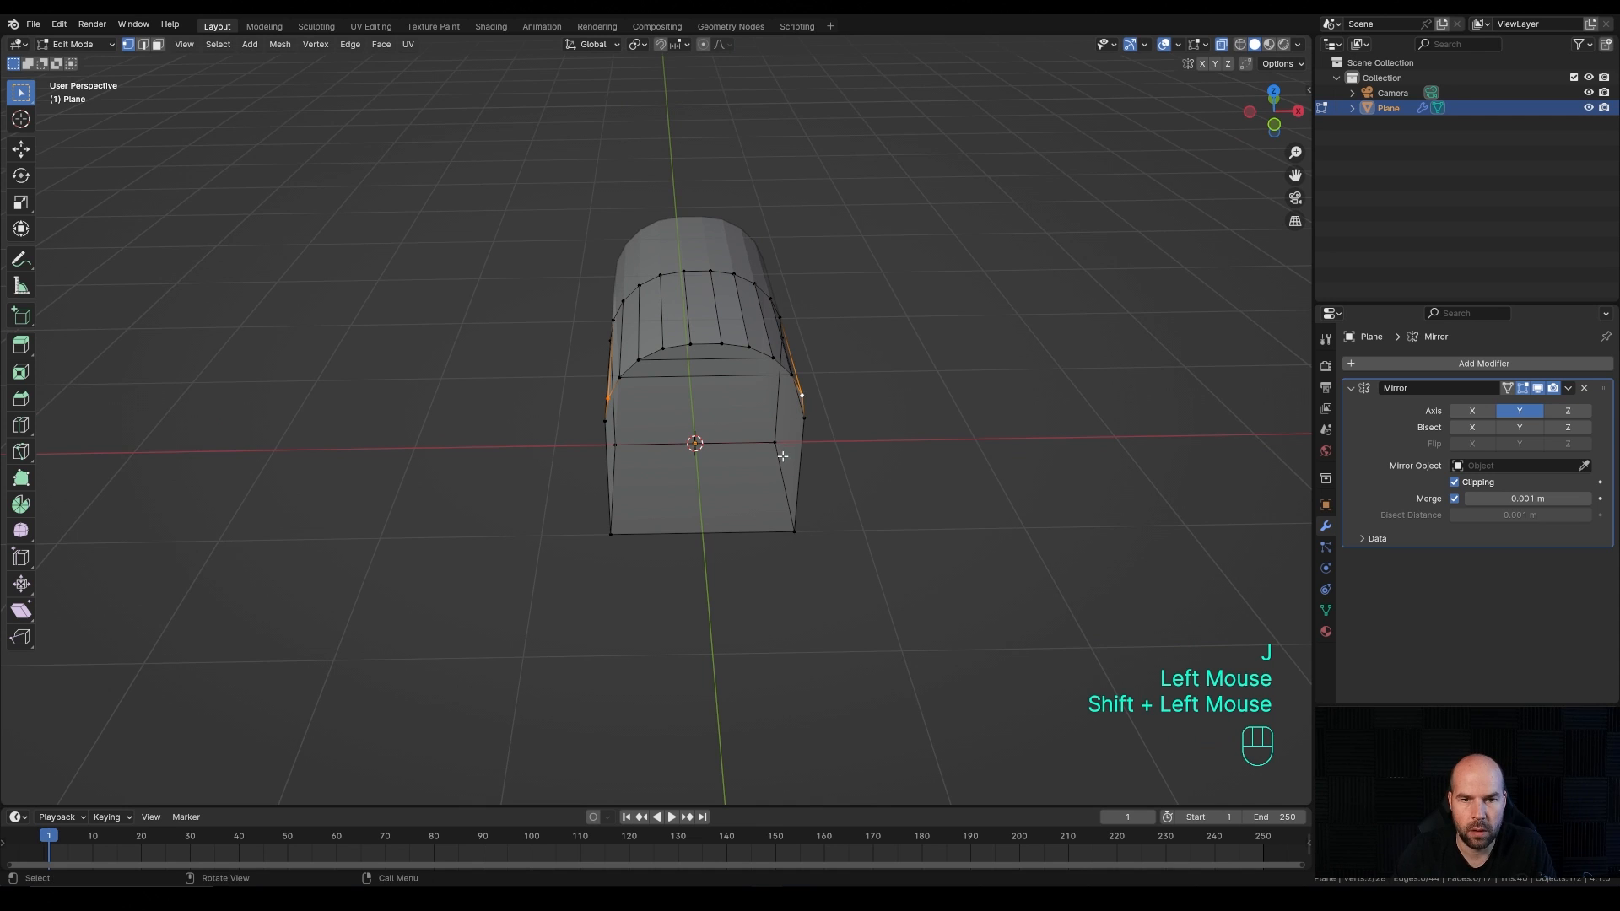
pyautogui.press('j')
pyautogui.moveTo(604, 431); pyautogui.dragTo(632, 416, button='middle')
pyautogui.click(633, 414)
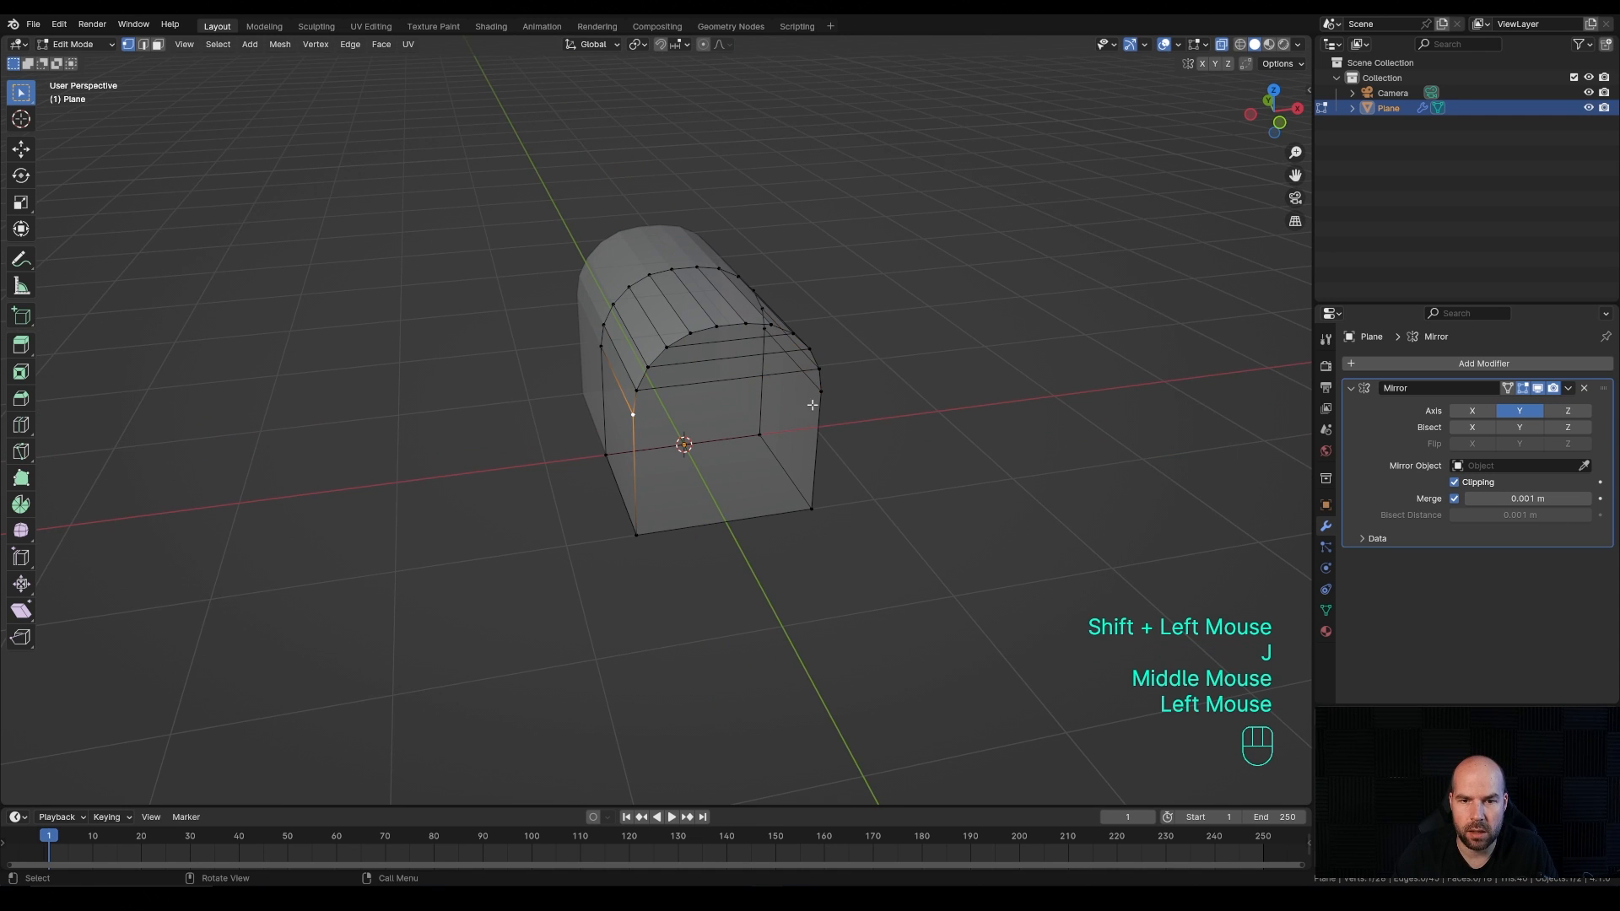
pyautogui.keyDown('shift'); pyautogui.click(820, 390); pyautogui.keyUp('shift')
pyautogui.press('j')
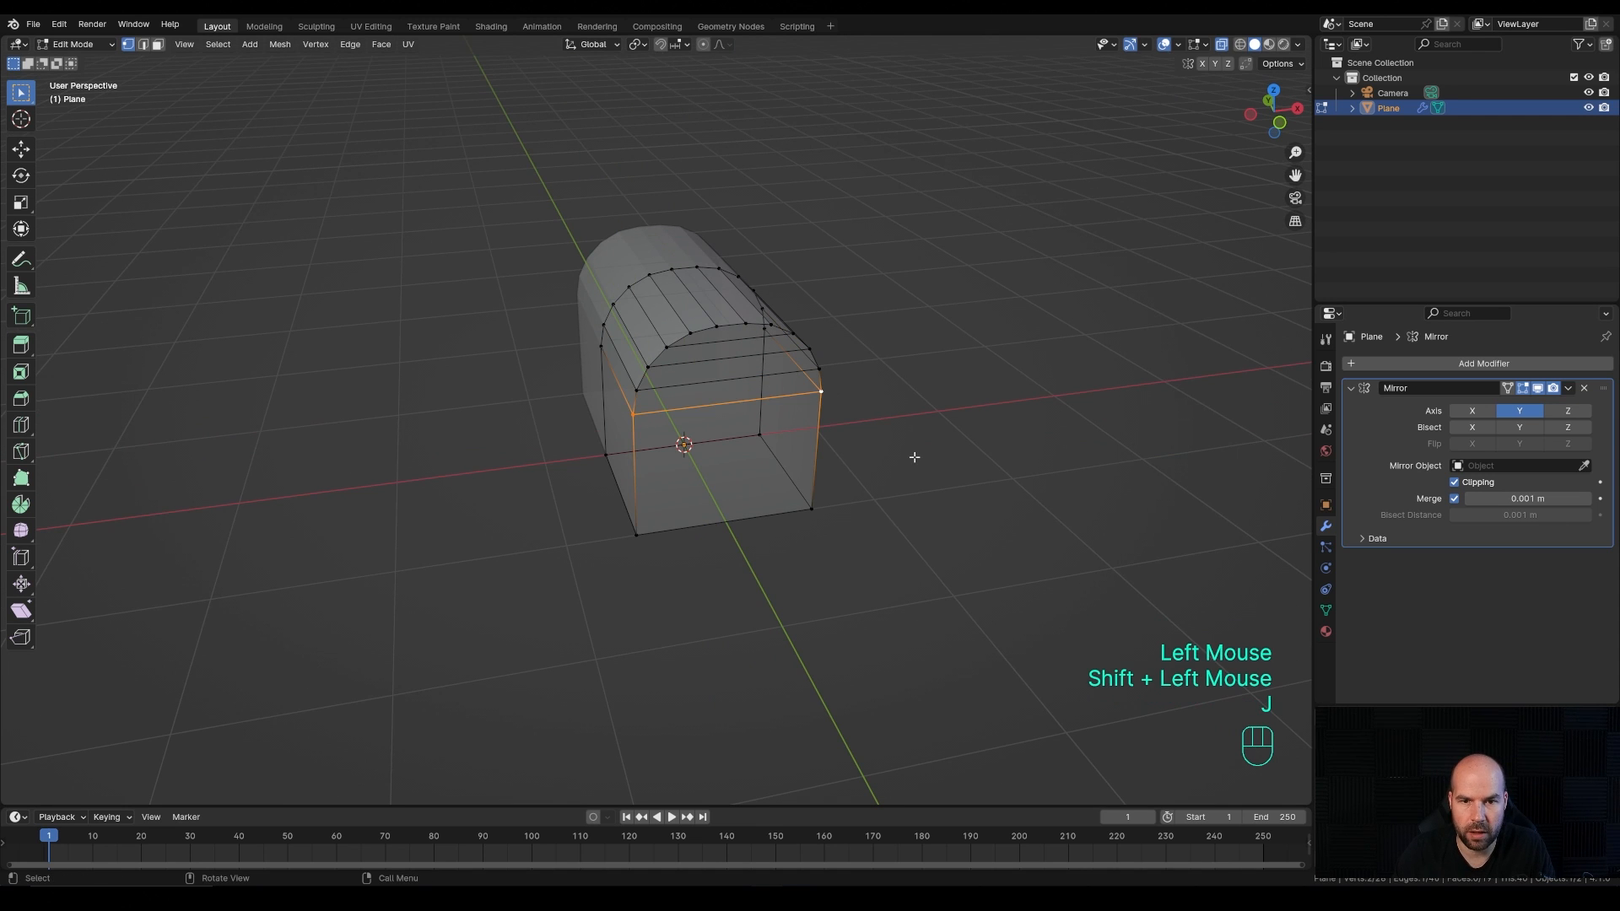
# Step: In right orthographic view, shear all end-face vertices by about 0.121 so the chest's end slopes inward toward the base
pyautogui.moveTo(896, 408); pyautogui.dragTo(855, 402, button='middle')
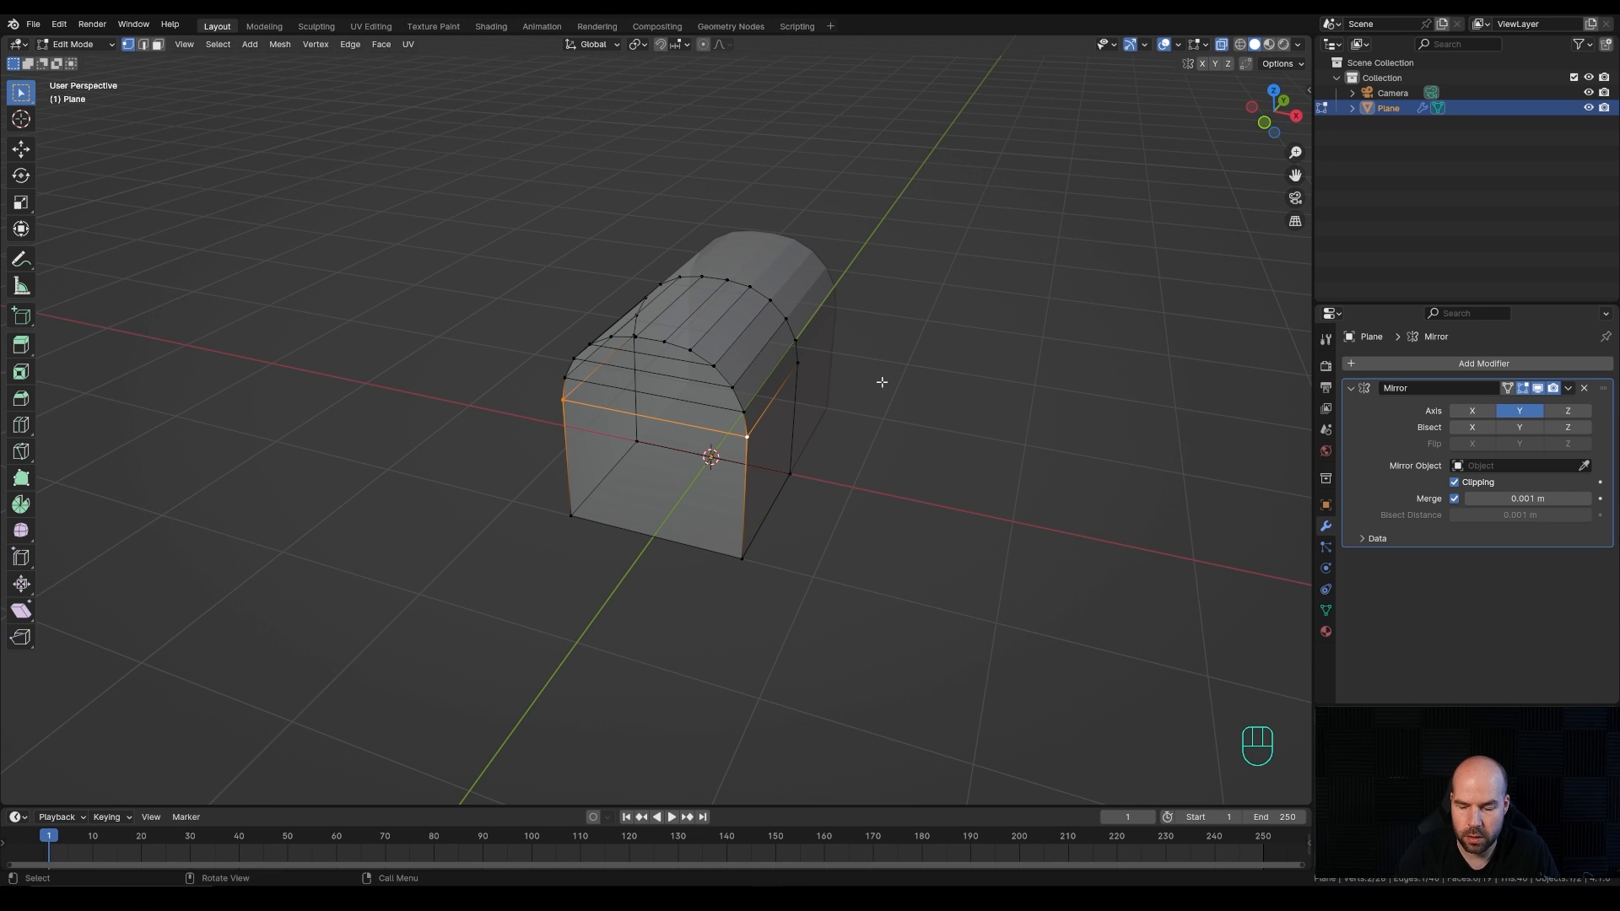
pyautogui.press('KP_3')
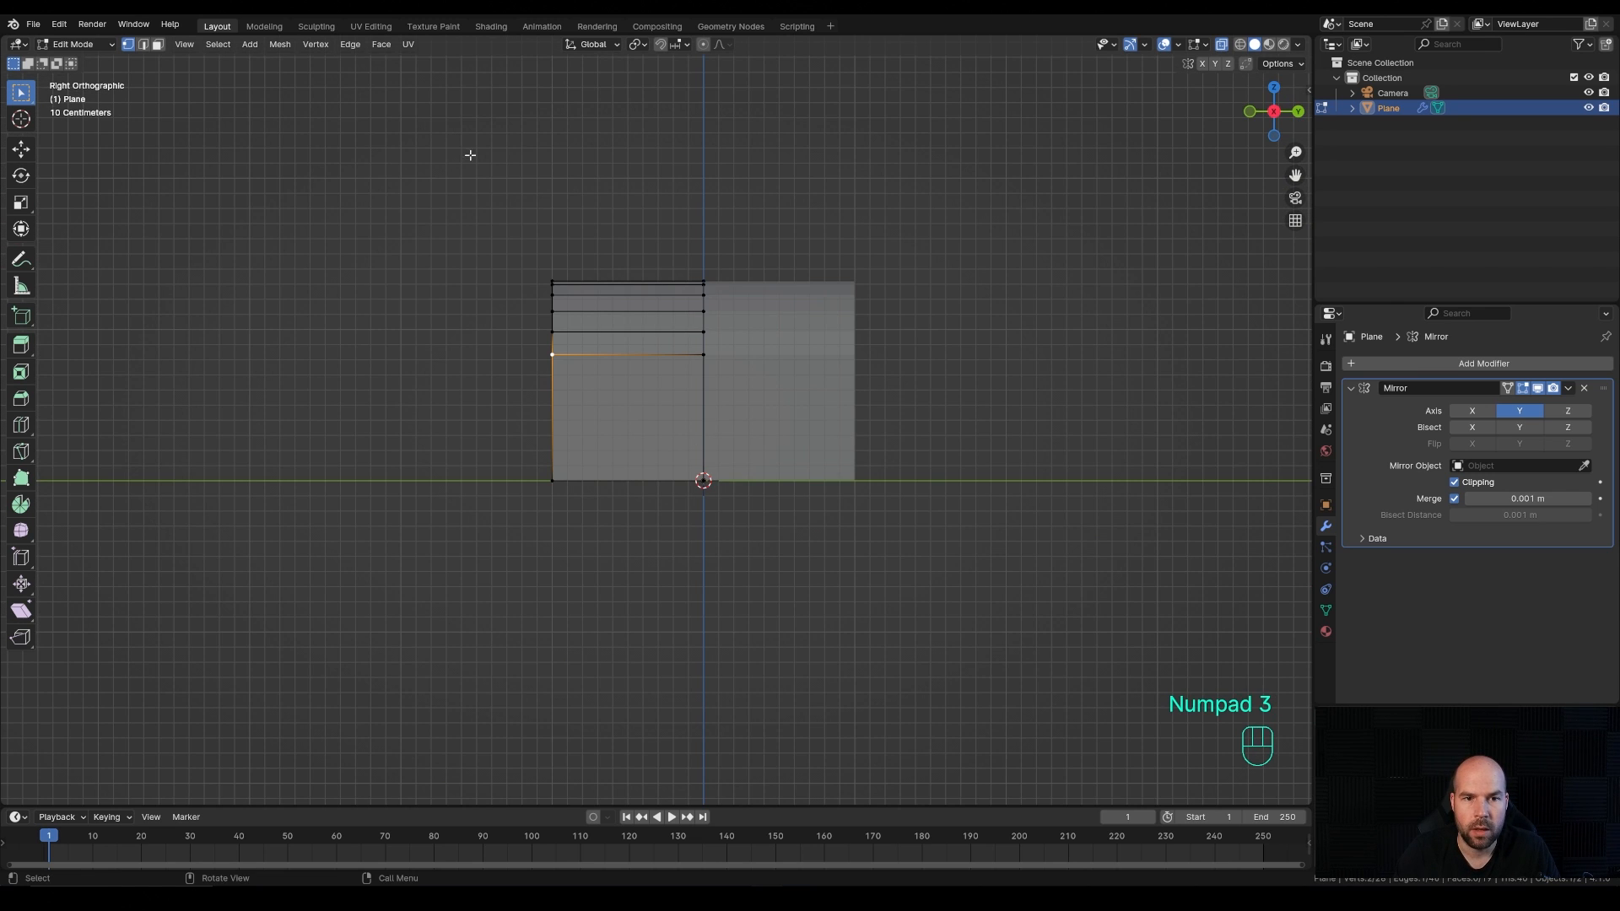
pyautogui.moveTo(463, 143); pyautogui.dragTo(591, 732)
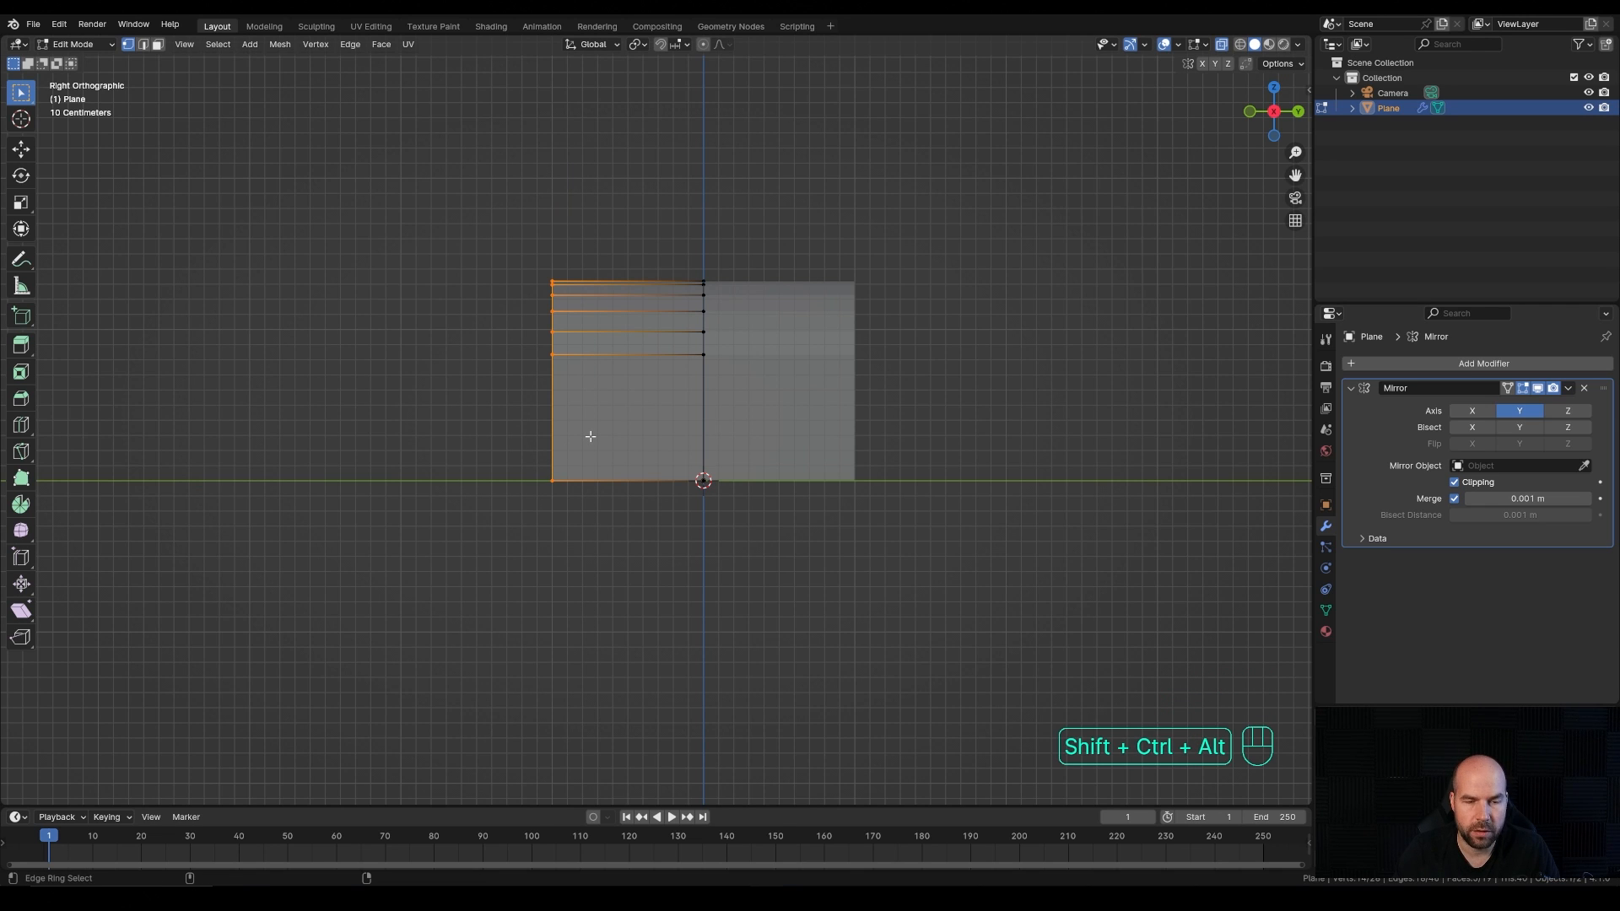
pyautogui.hotkey('shift', 'ctrl', 'alt', 's')
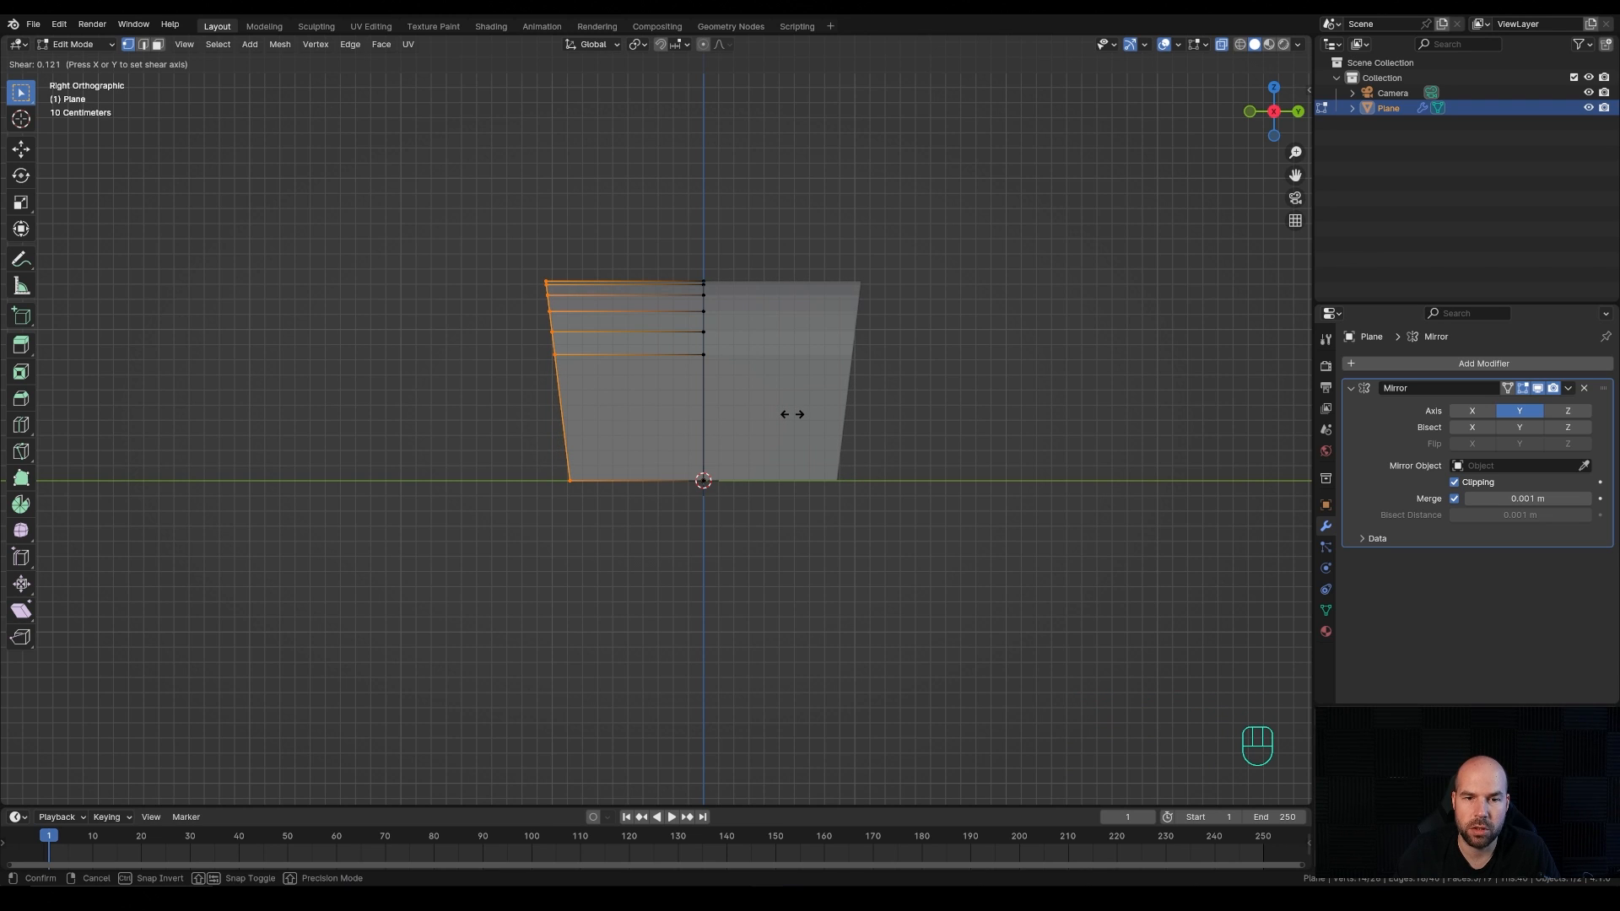
pyautogui.click(793, 415)
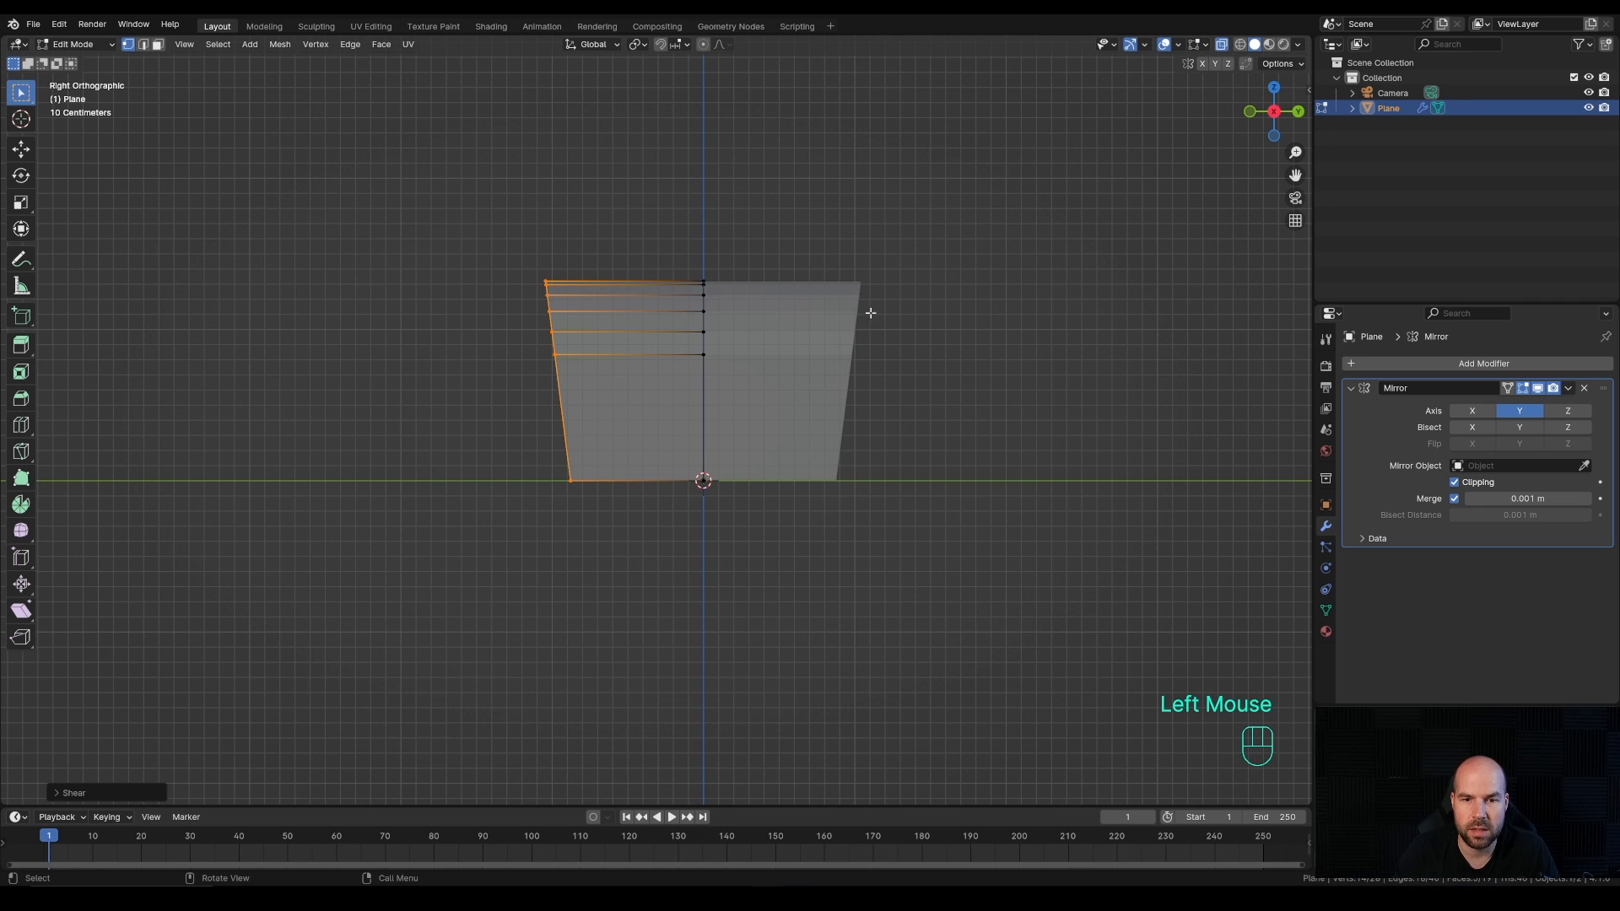
# Step: In front view, scale the chest's bottom vertices inward along X to taper the sides toward the base
pyautogui.press('KP_1')
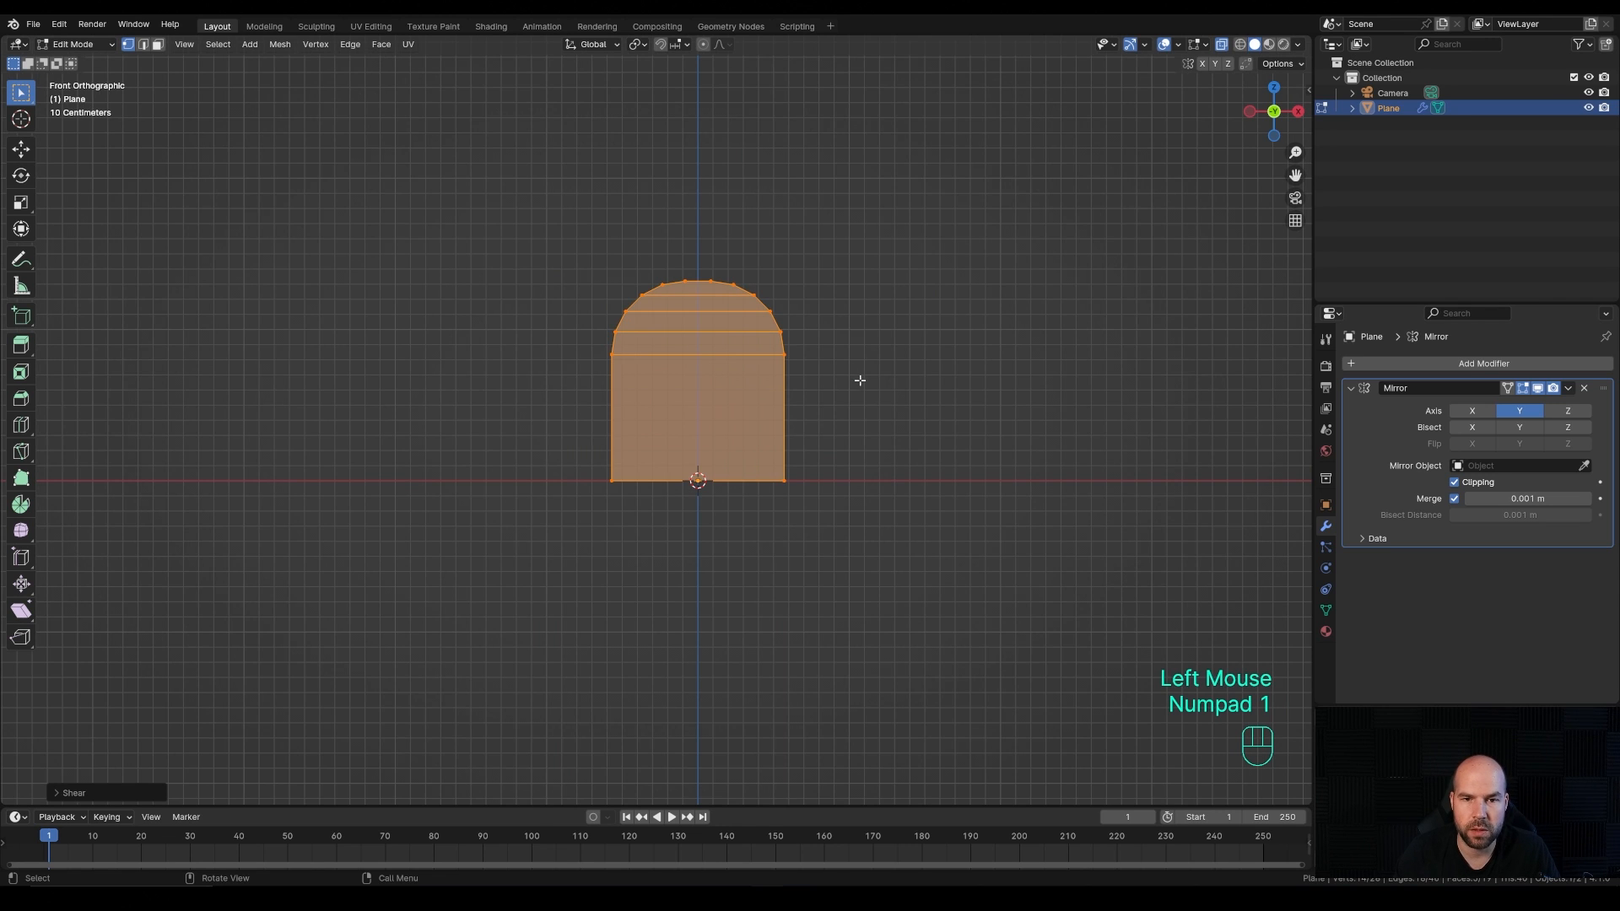
pyautogui.moveTo(452, 442); pyautogui.dragTo(1005, 584)
pyautogui.press('s')
pyautogui.press('x')
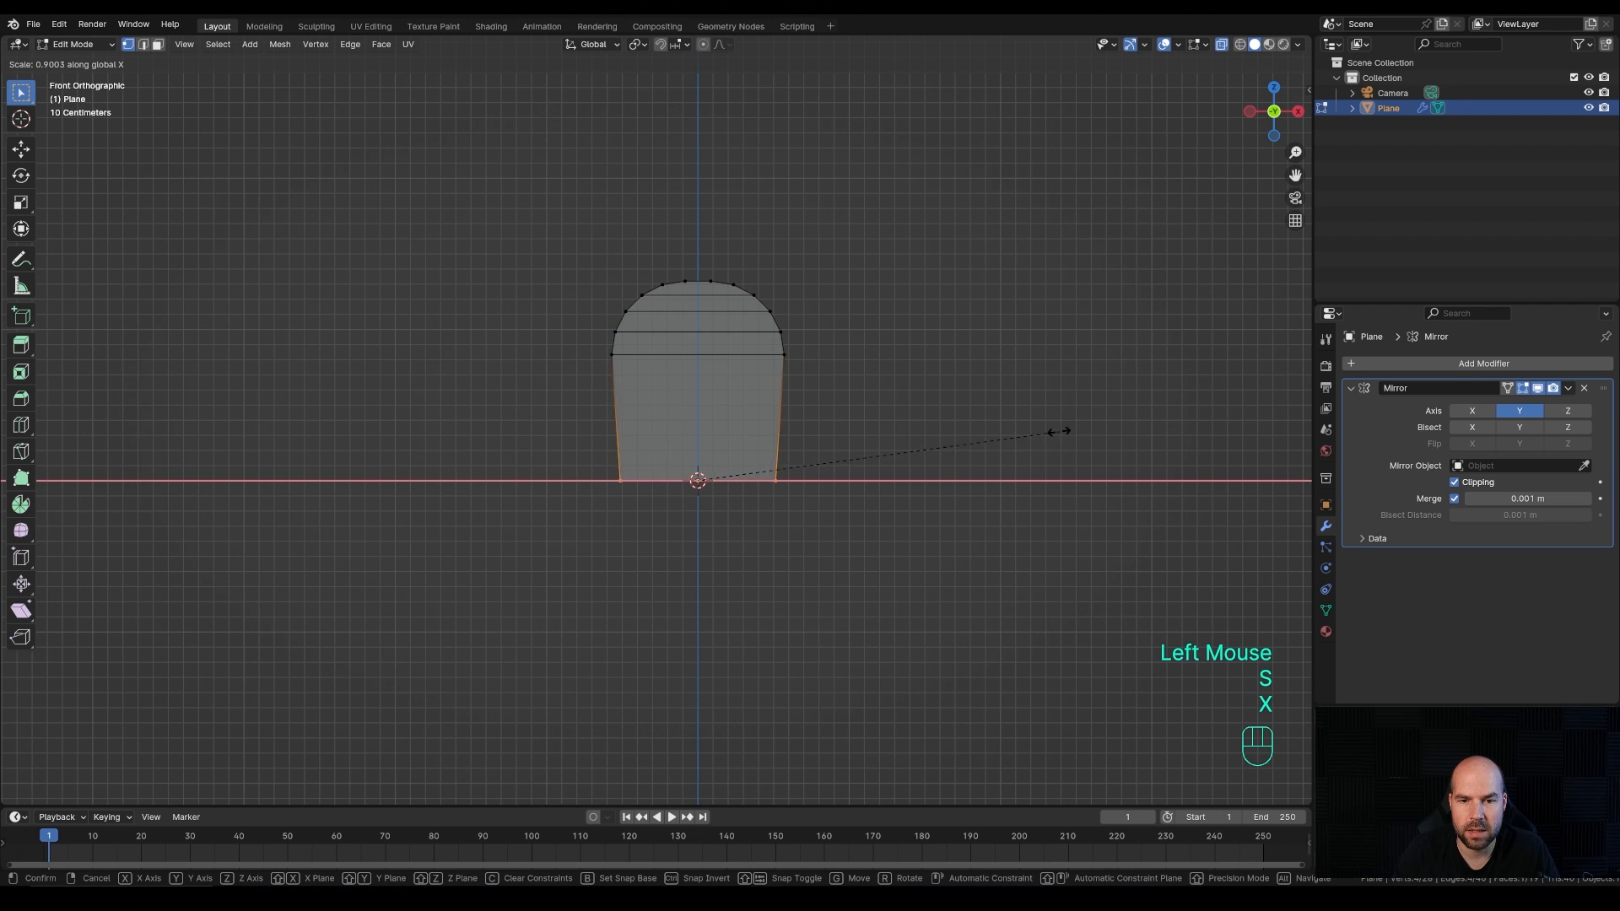
pyautogui.click(995, 429)
# Step: Duplicate the loop of faces around the chest's lid, sides and bottom in place, and separate the copy into its own object
pyautogui.moveTo(955, 446); pyautogui.dragTo(838, 473, button='middle')
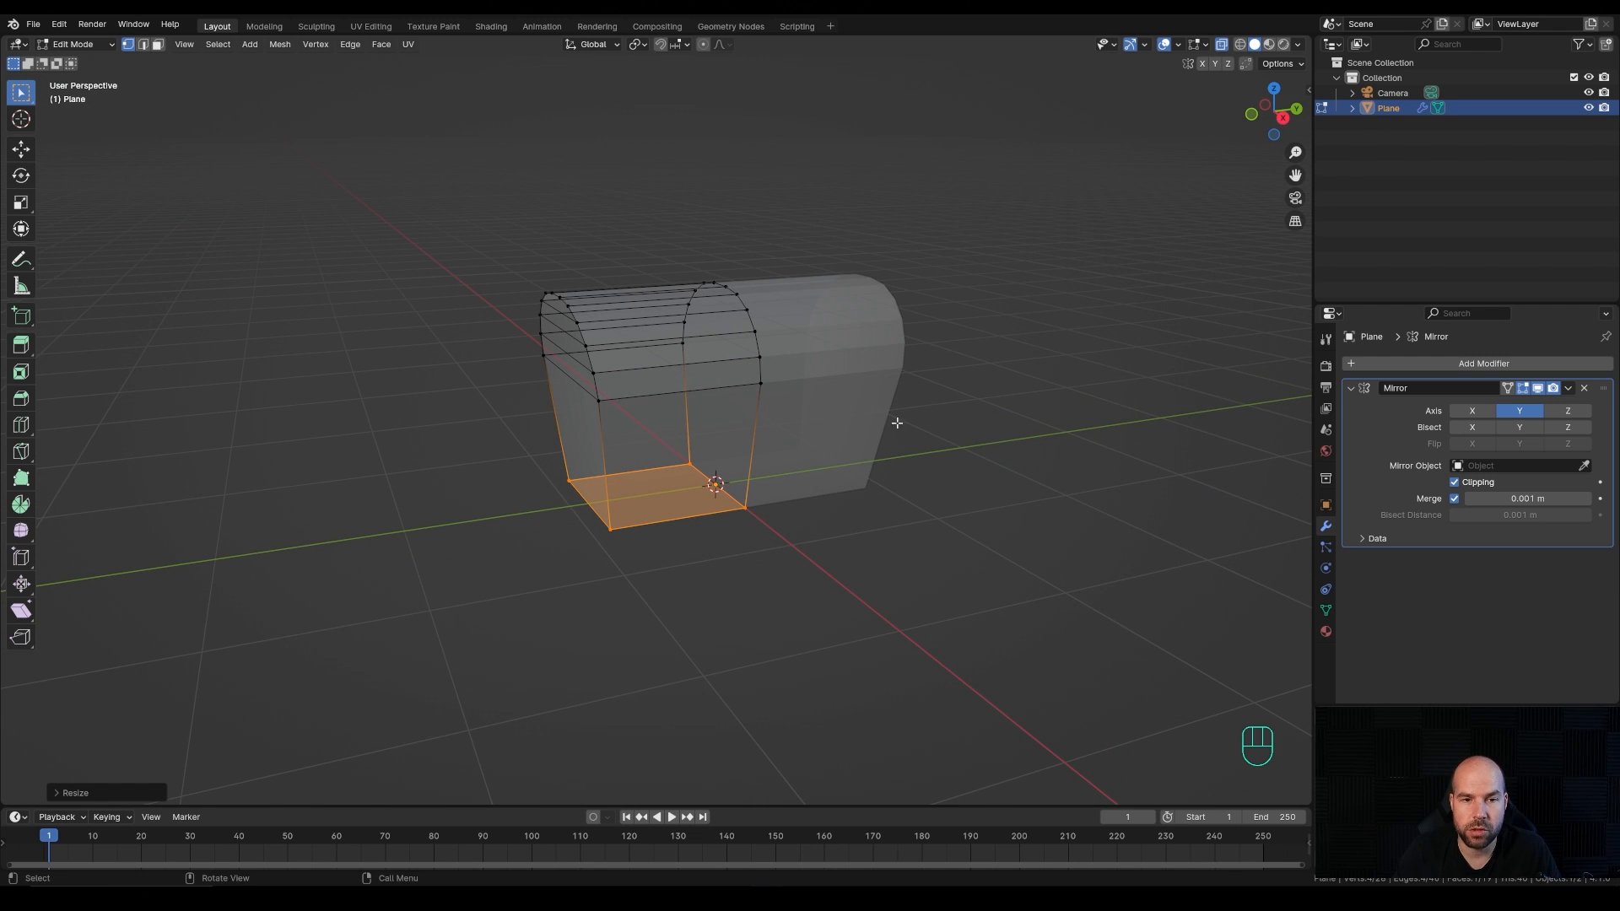
pyautogui.press('3')
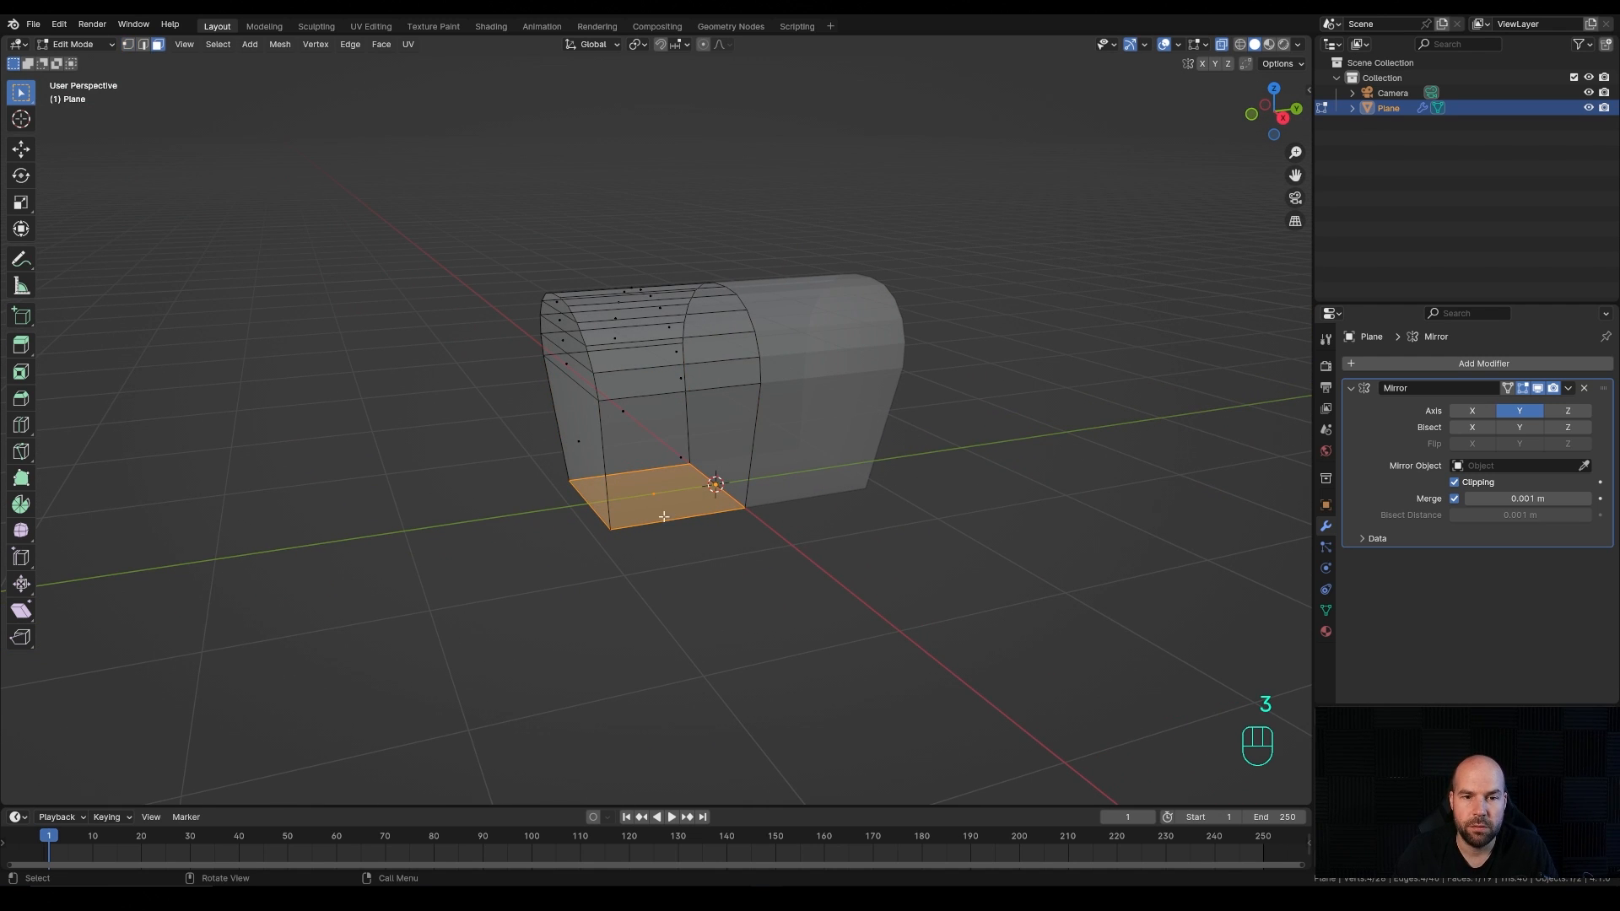
pyautogui.keyDown('alt'); pyautogui.click(641, 397); pyautogui.keyUp('alt')
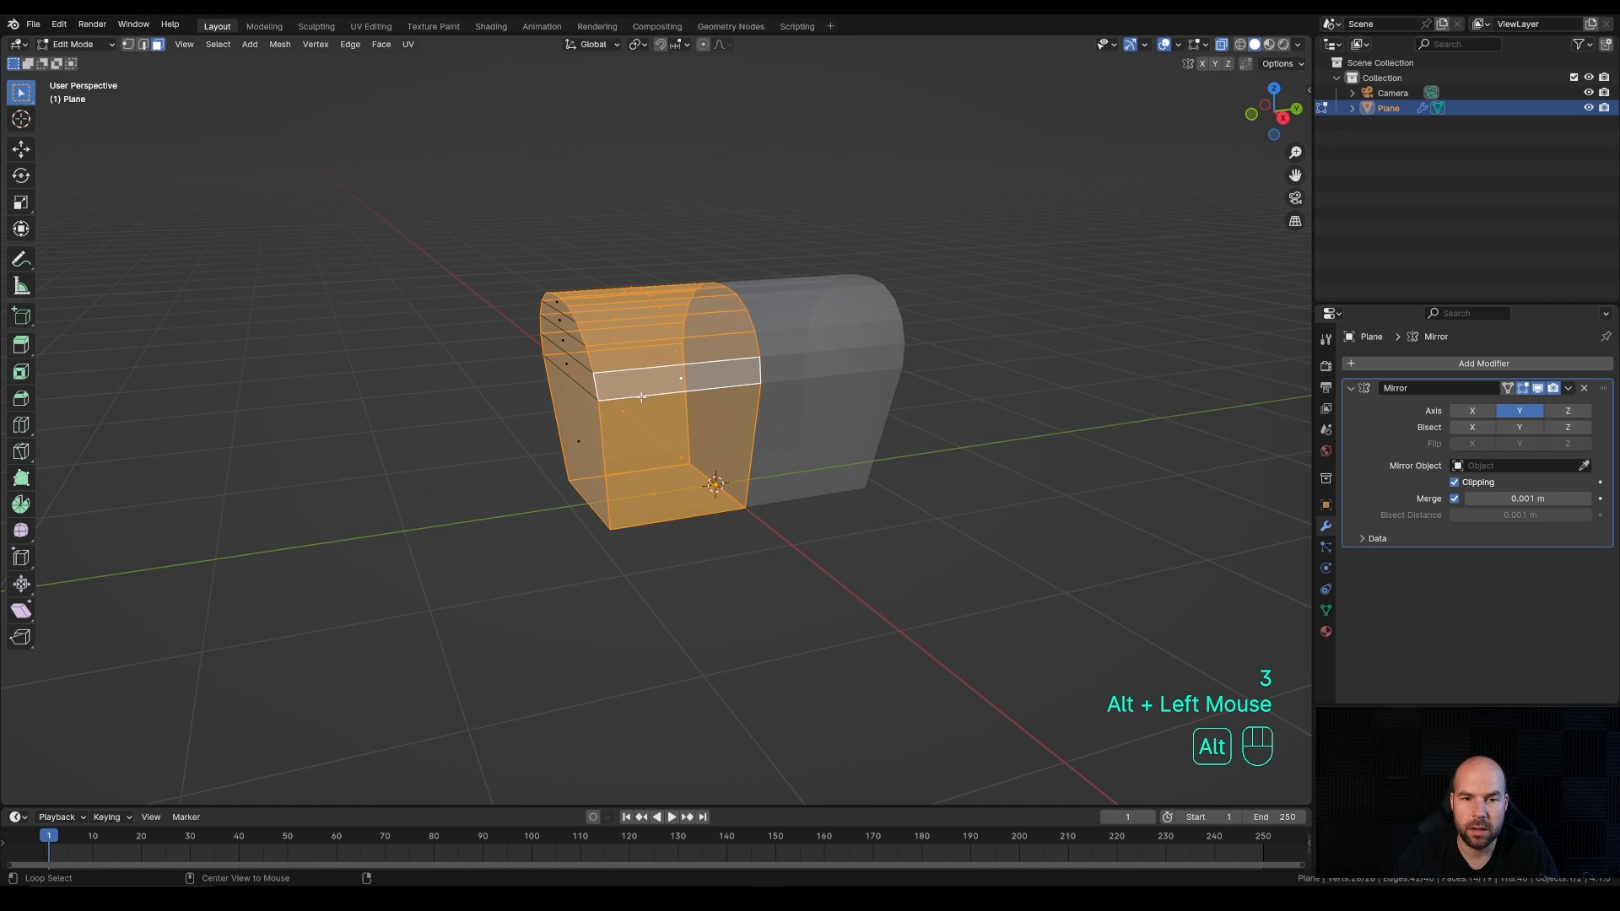
pyautogui.hotkey('shift', 'd')
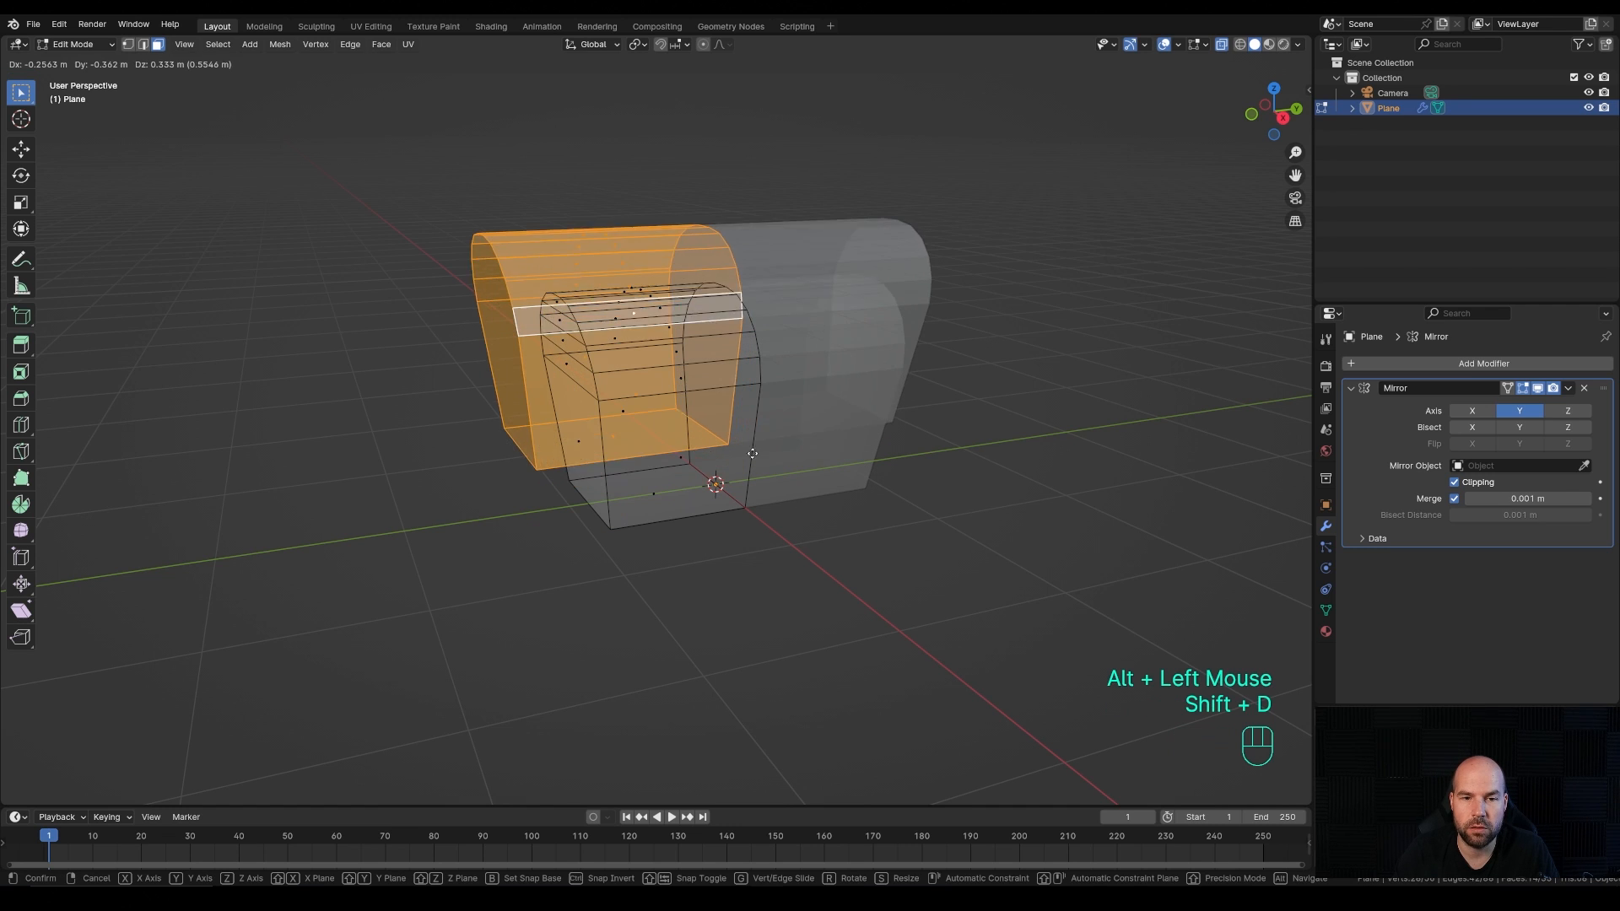
pyautogui.rightClick(692, 441)
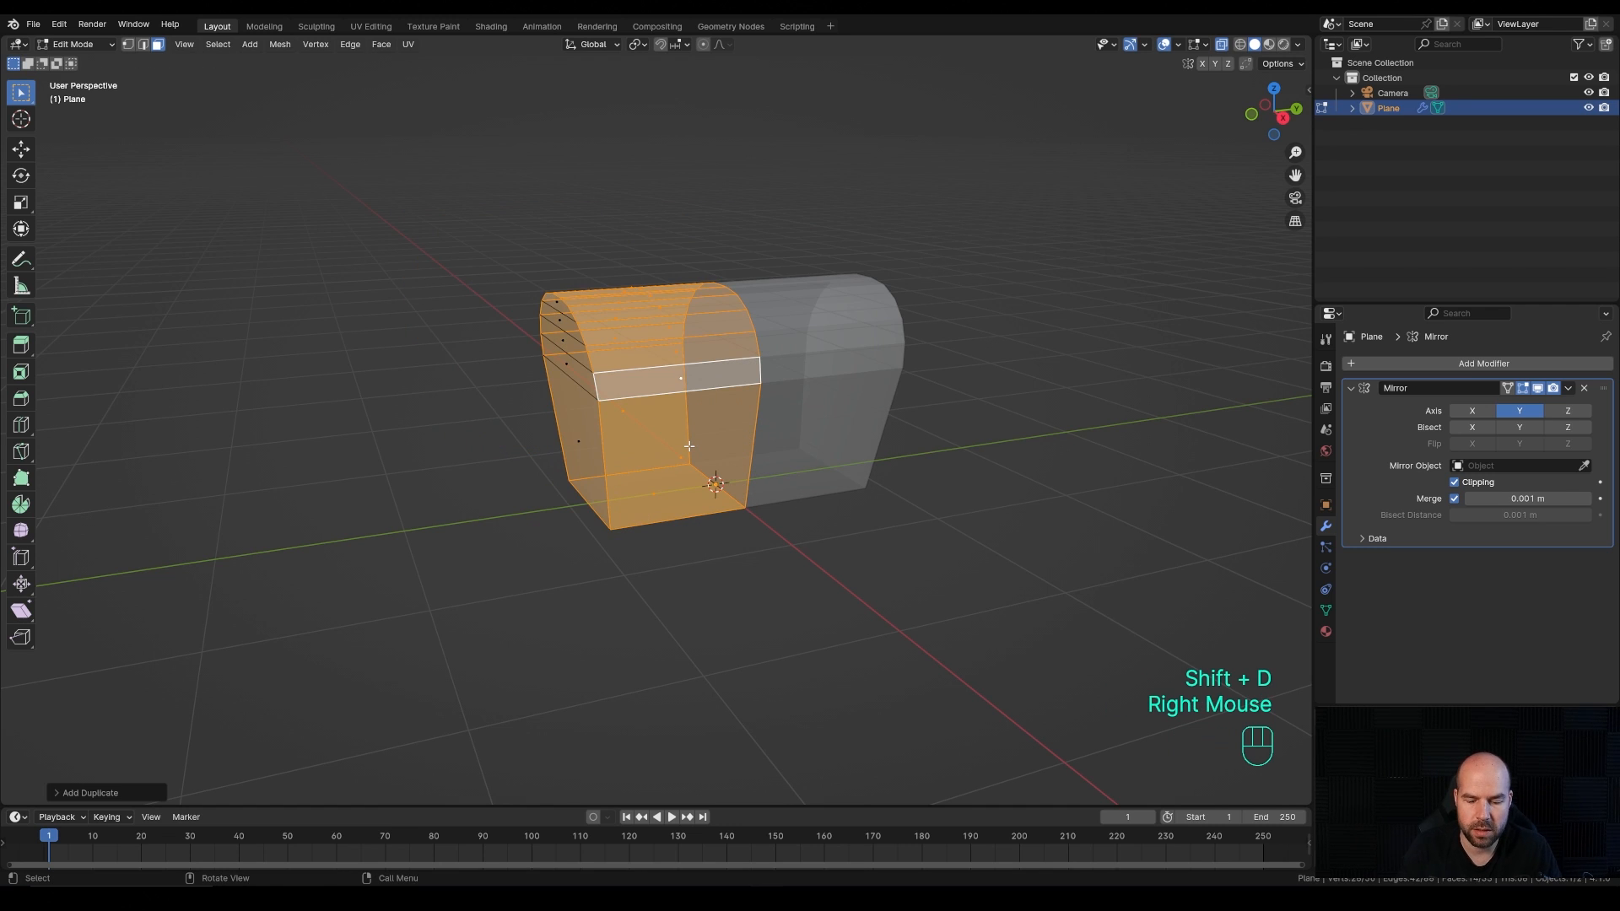
pyautogui.press('p')
pyautogui.click(688, 444)
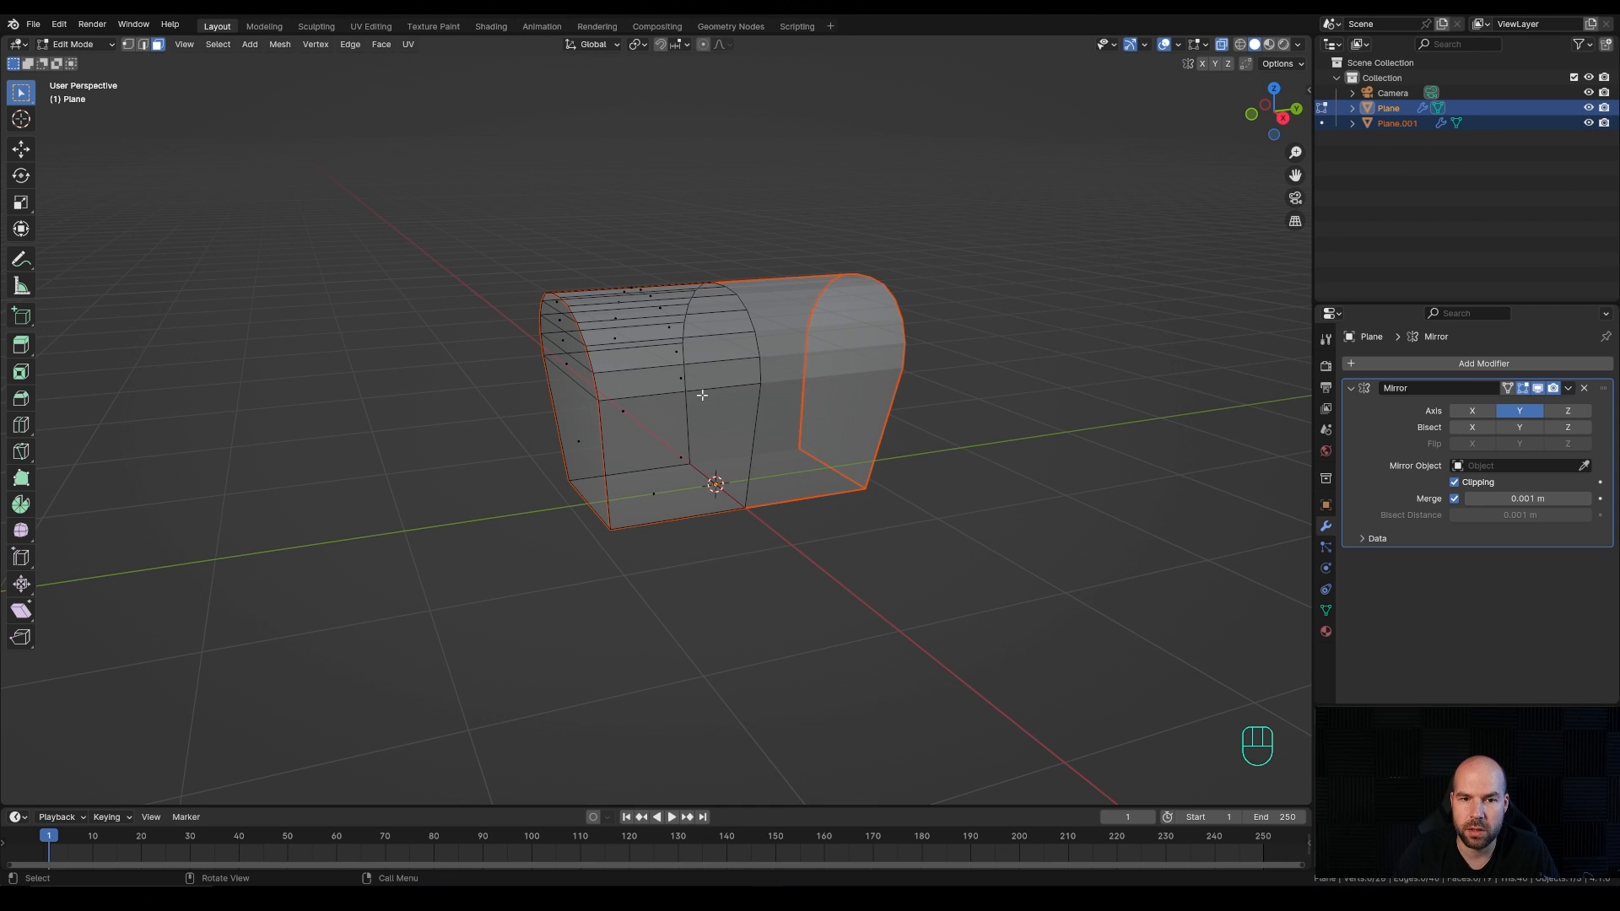
# Step: Select the separated shell in Object Mode and turn off Clipping in its Mirror modifier
pyautogui.press('Tab')
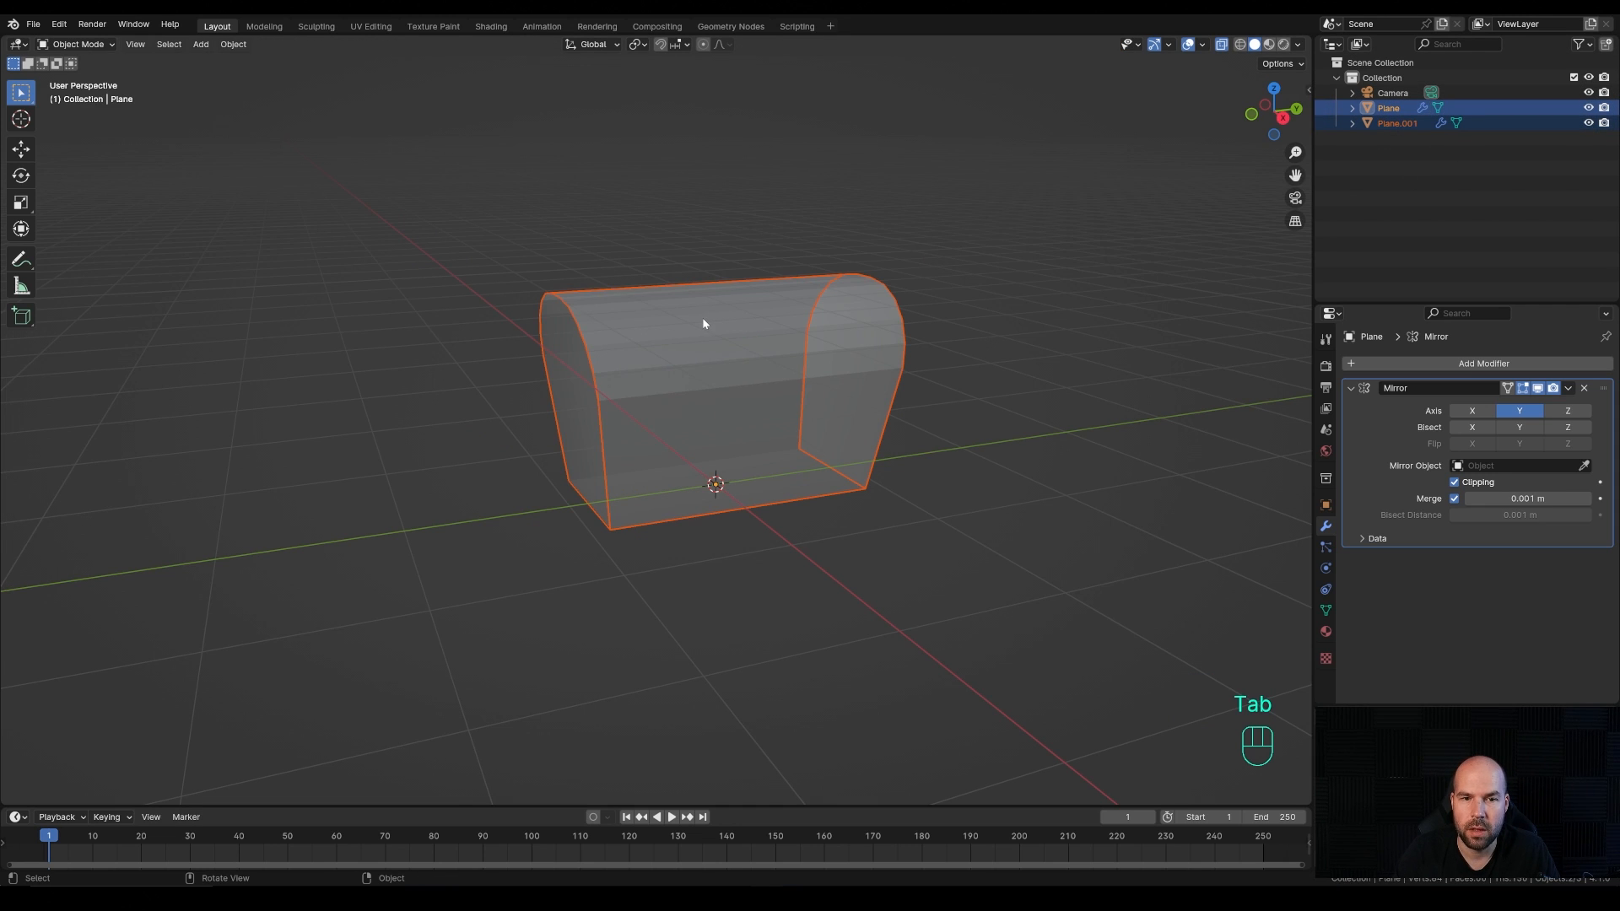
pyautogui.click(702, 318)
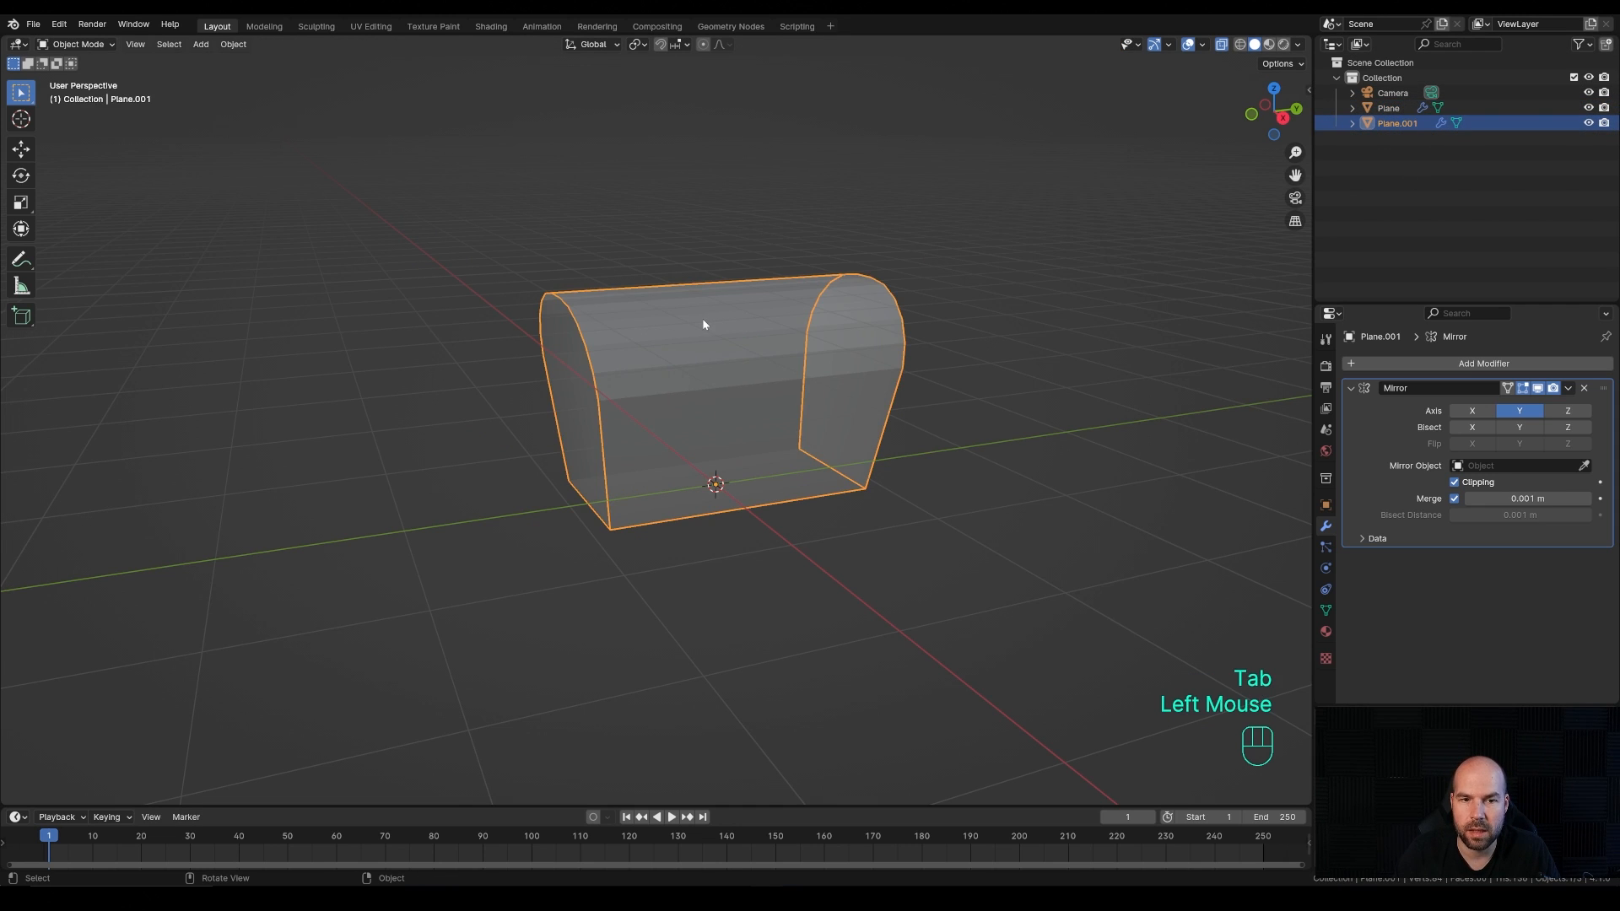
pyautogui.click(1455, 483)
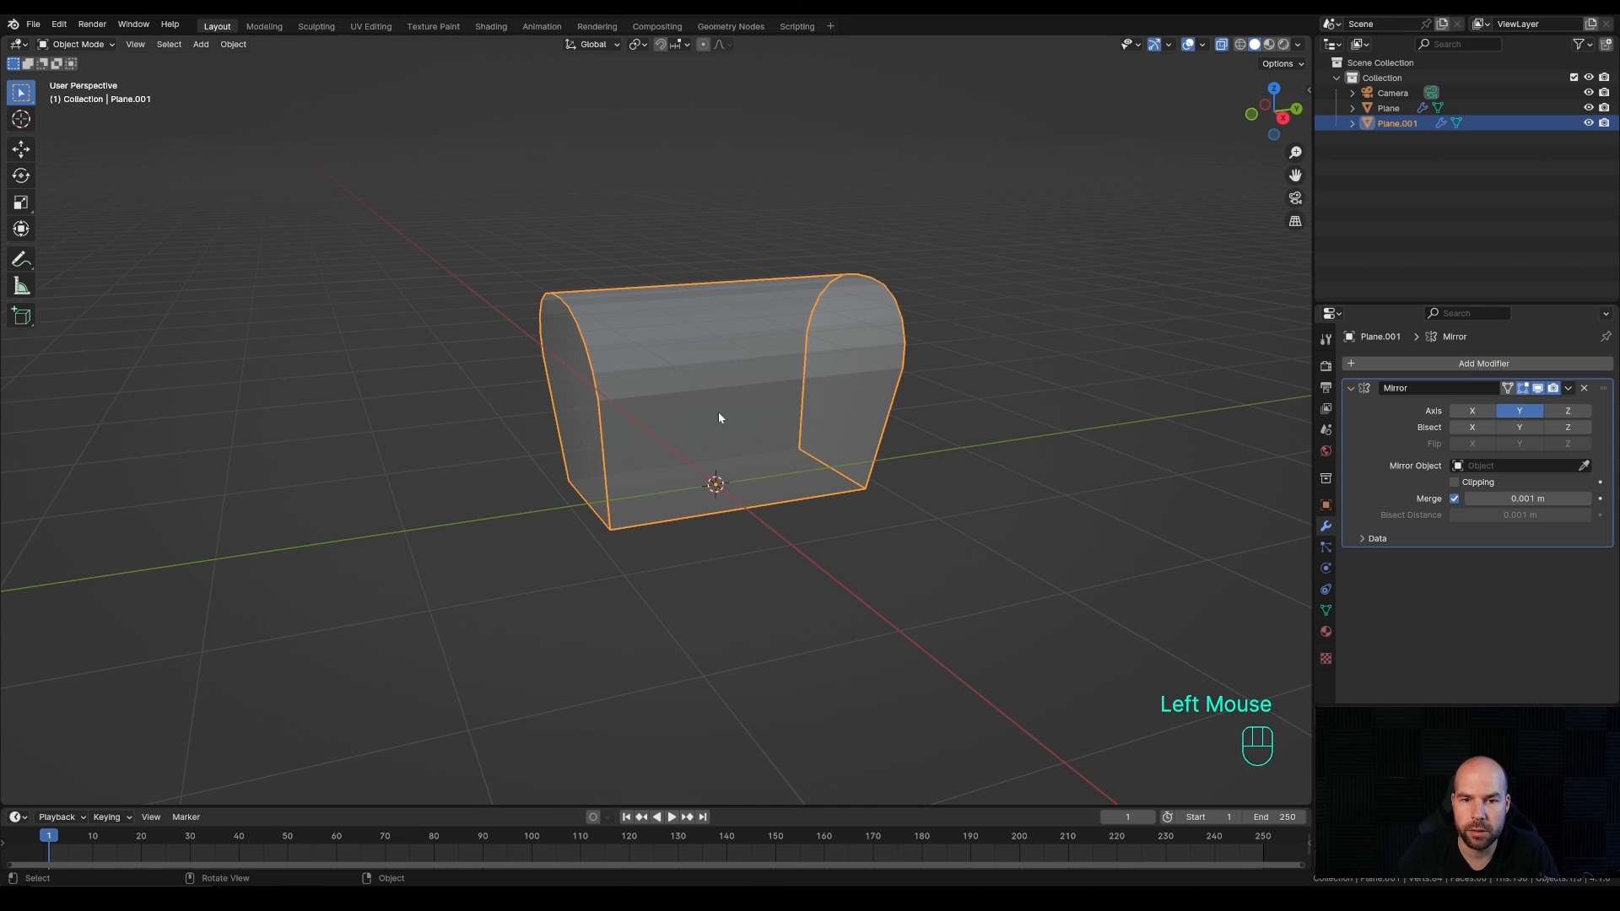
# Step: Slide the shell's centre edge loop toward the chest's end by a factor of about 0.763, leaving a narrow band
pyautogui.press('Tab')
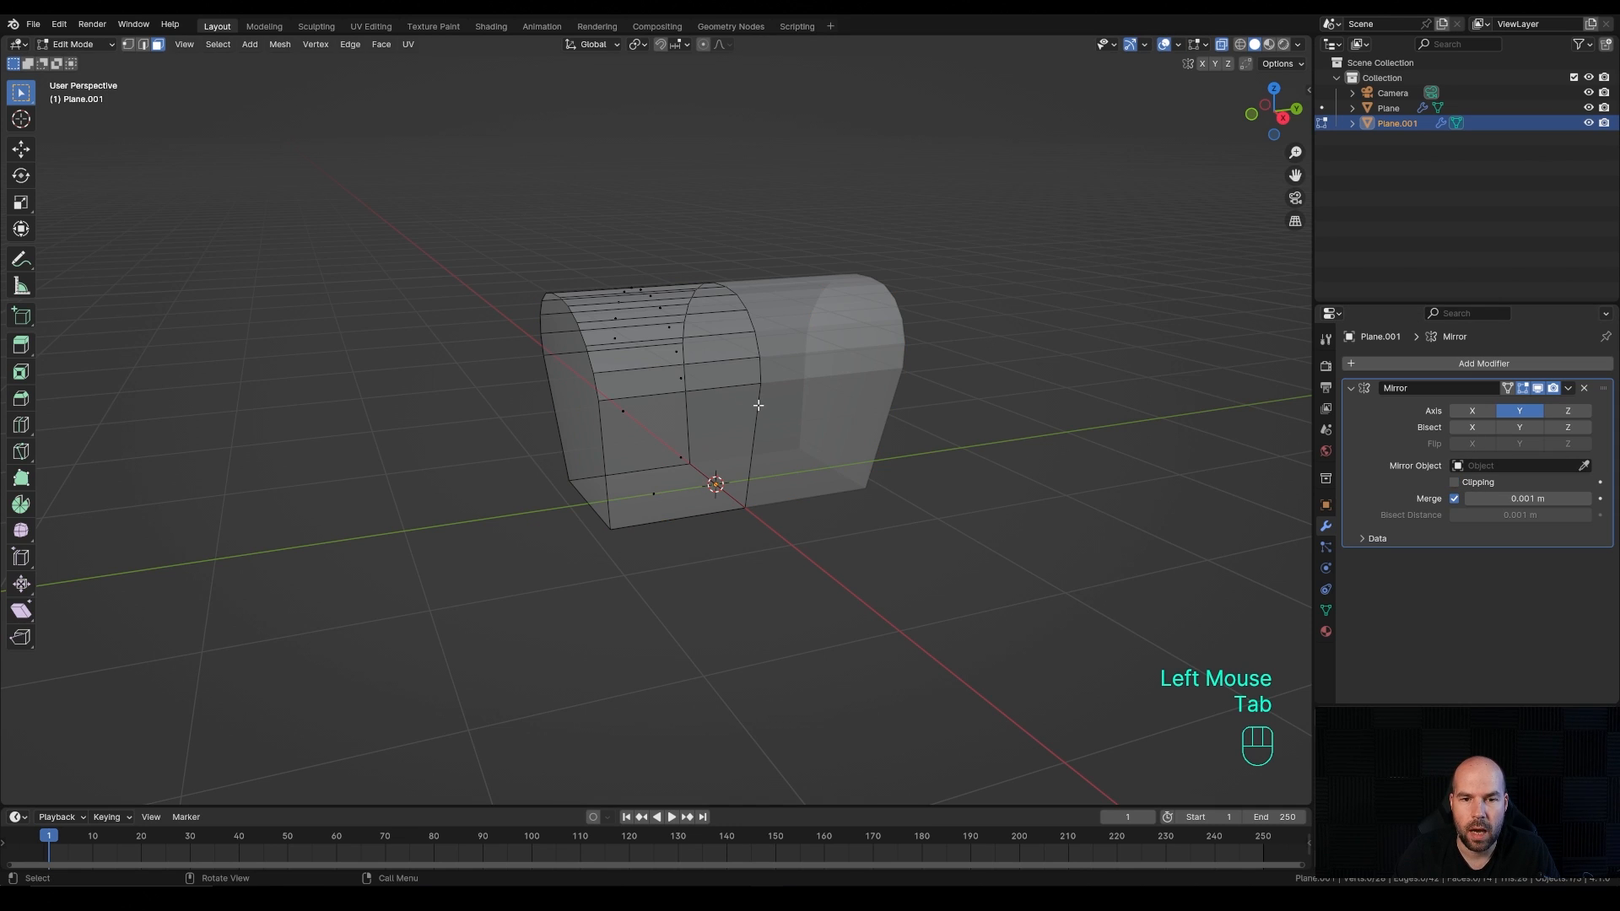
pyautogui.press('2')
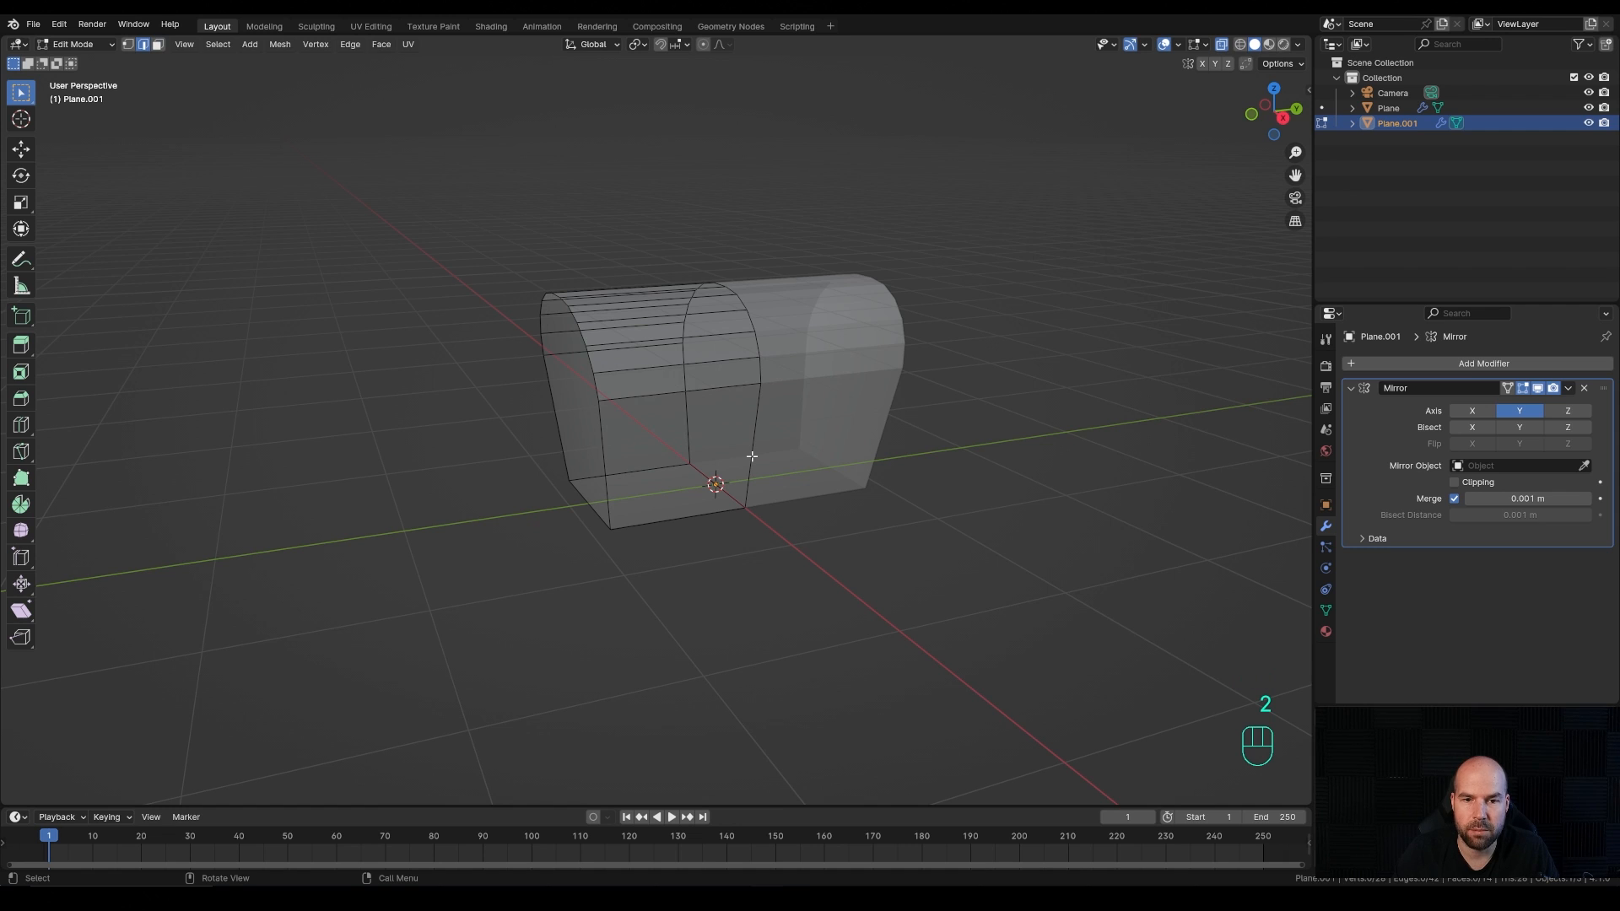
pyautogui.keyDown('alt'); pyautogui.click(752, 444); pyautogui.keyUp('alt')
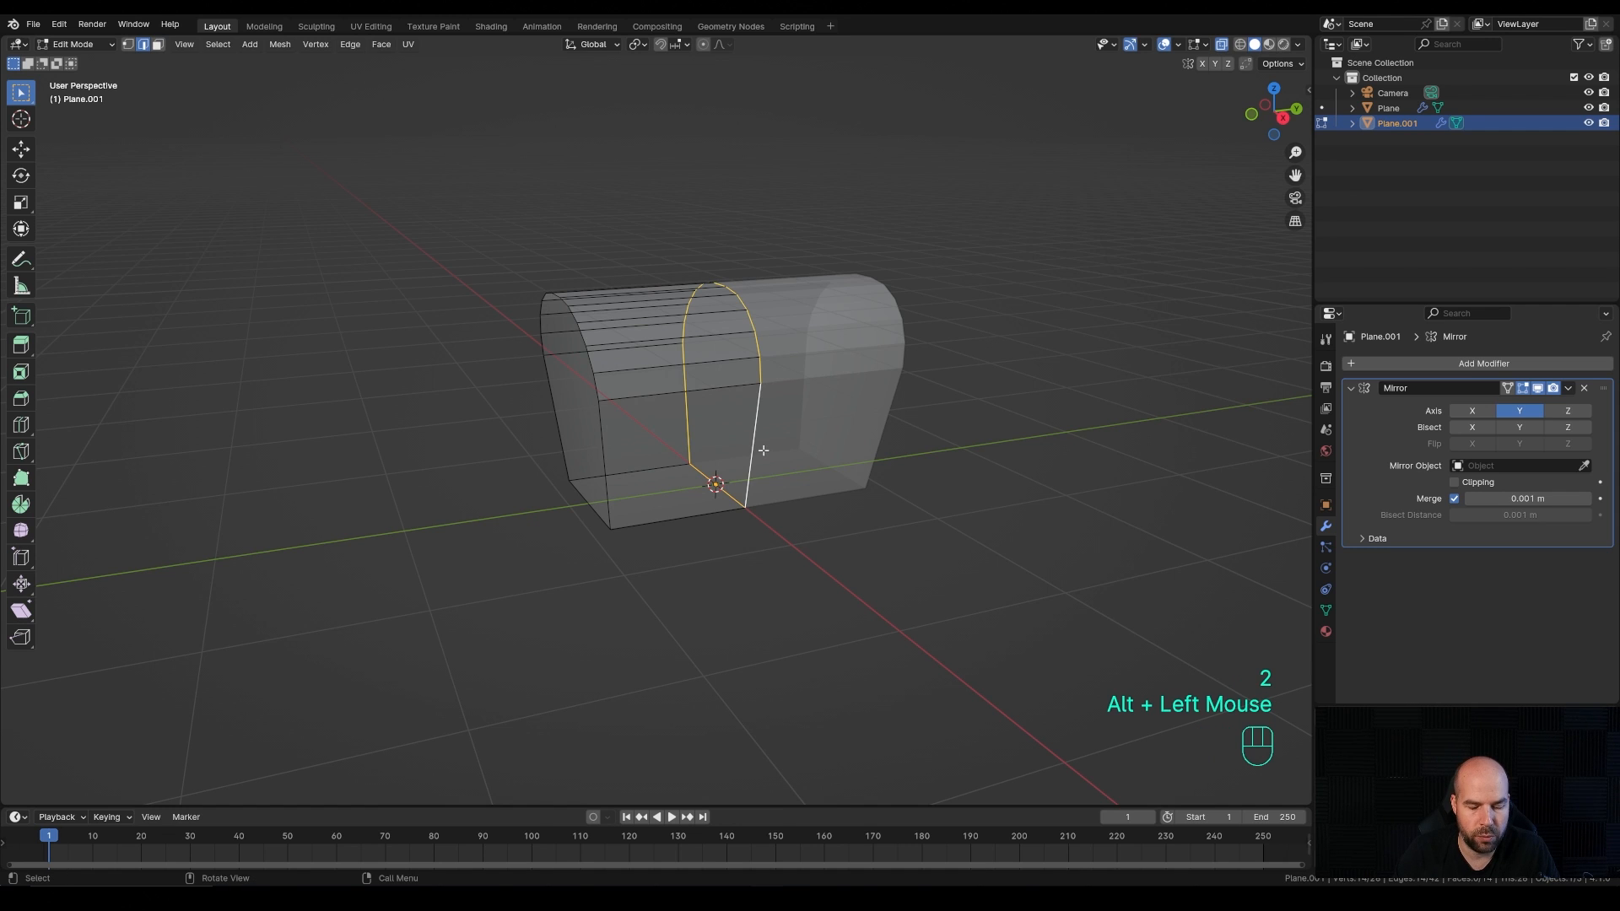
pyautogui.press('g')
pyautogui.press('g')
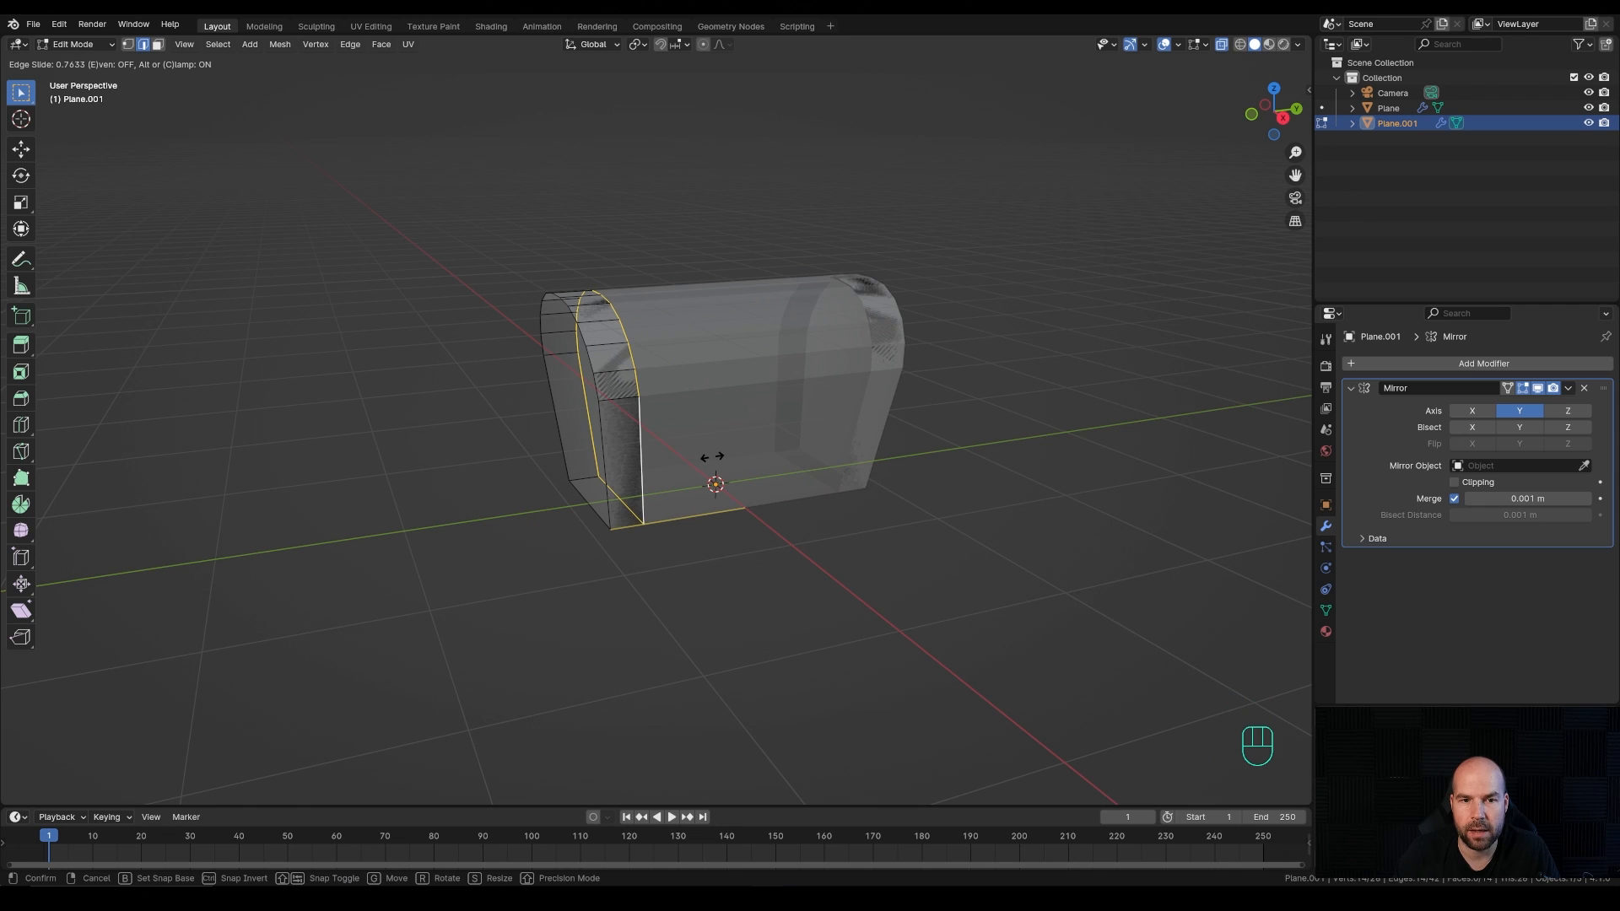
pyautogui.click(712, 456)
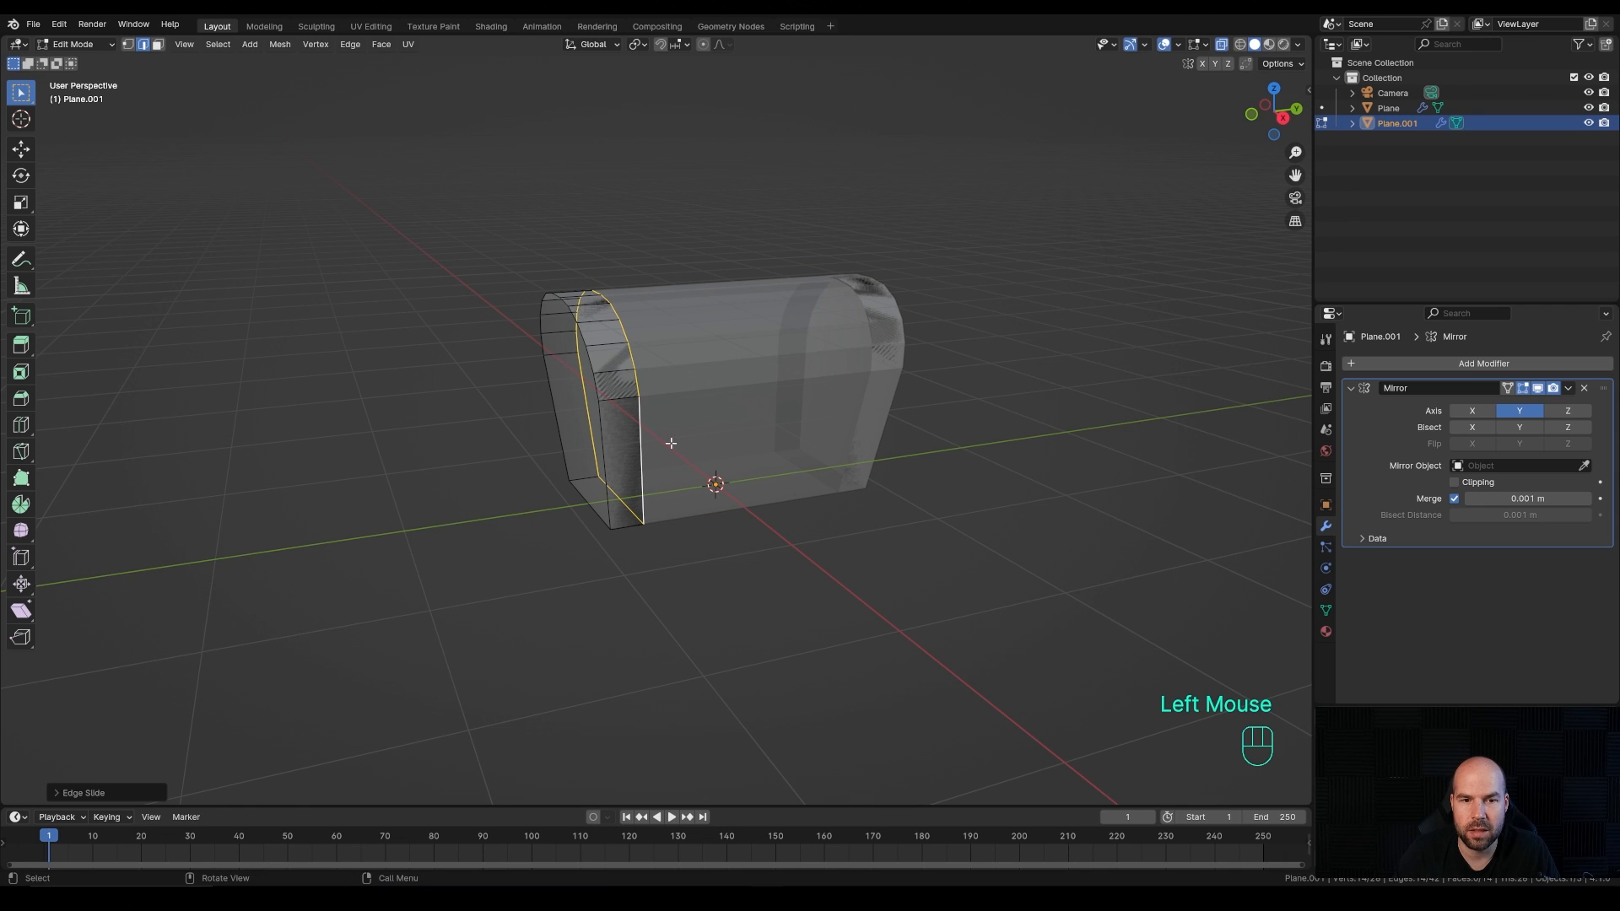
# Step: Slide the band's outer edge loop outward past the chest's end by a factor of about -0.24, with clamping off
pyautogui.keyDown('alt'); pyautogui.click(599, 415); pyautogui.keyUp('alt')
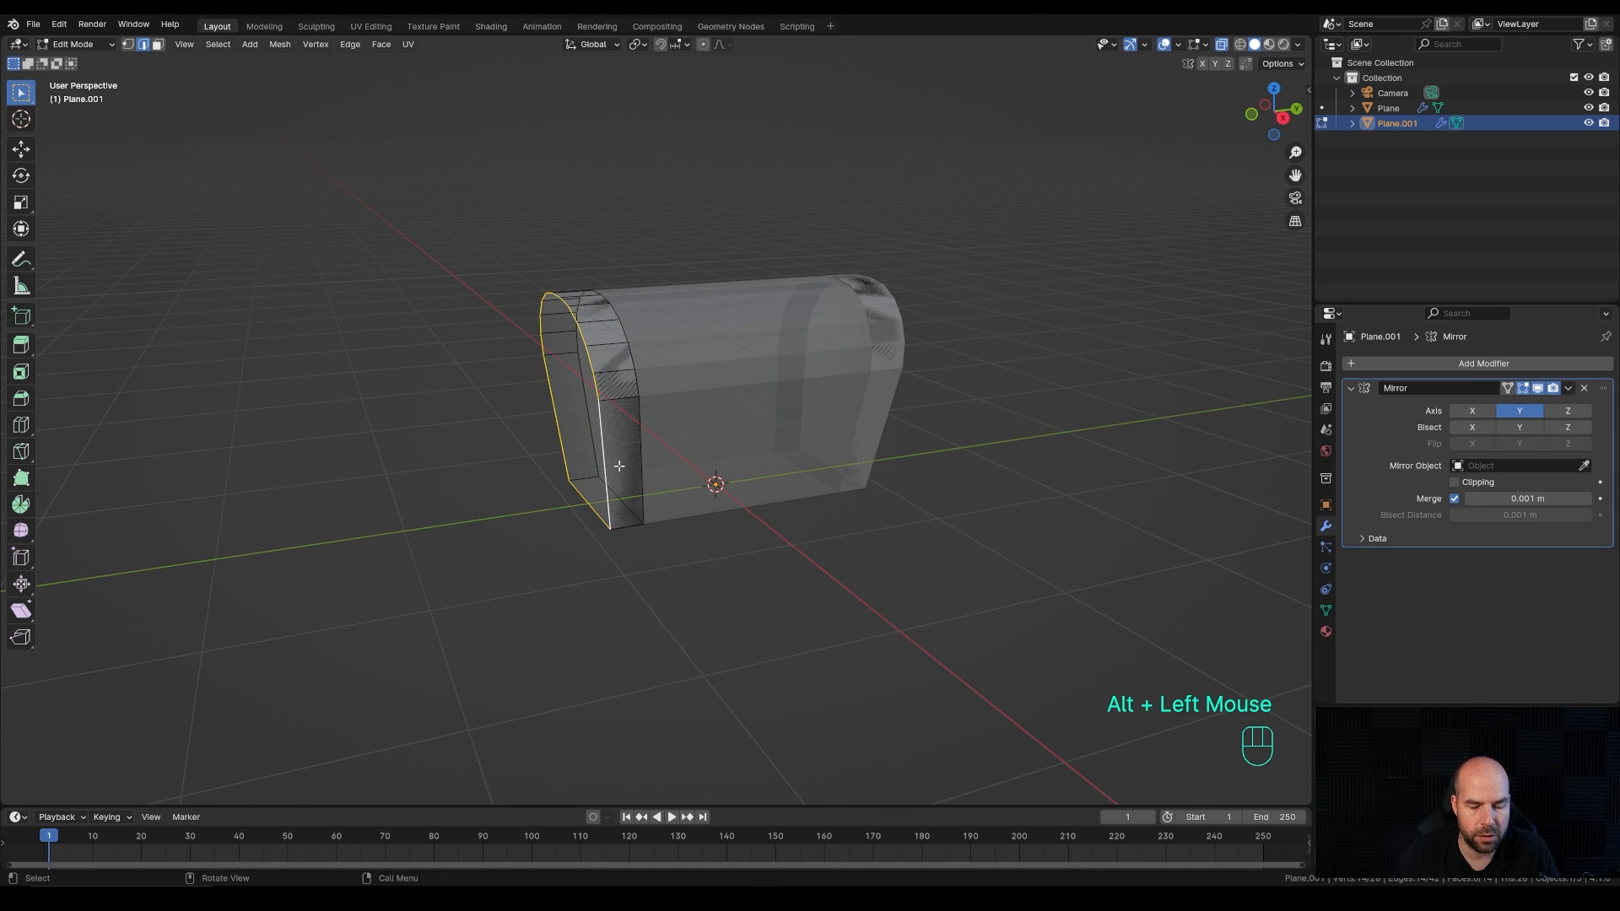
pyautogui.press('g')
pyautogui.press('g')
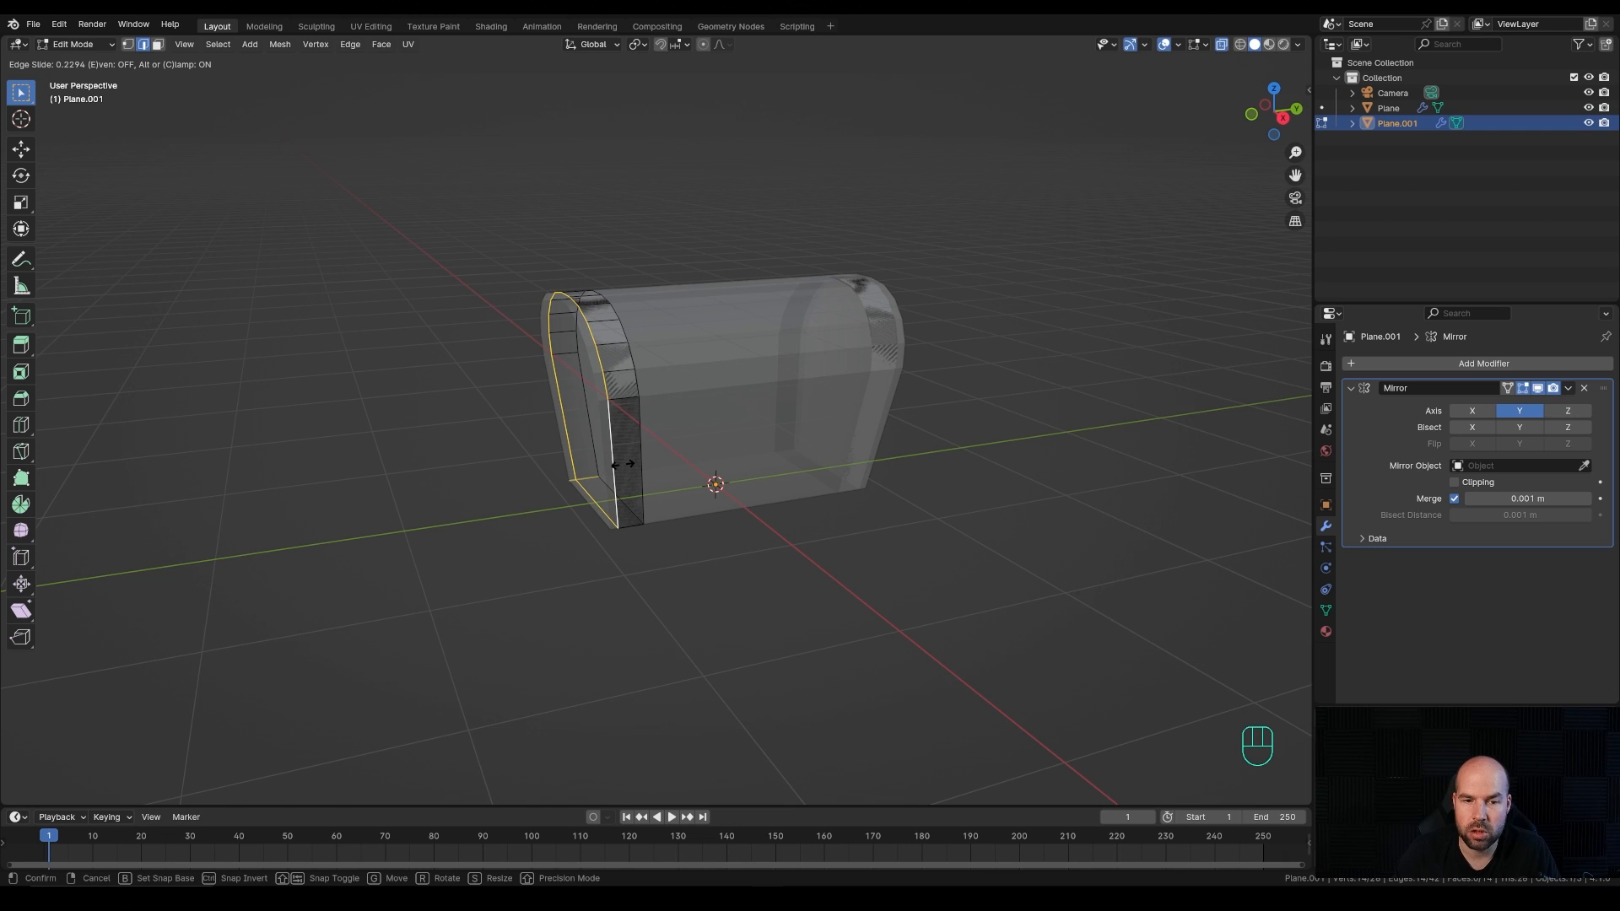
pyautogui.press('alt')
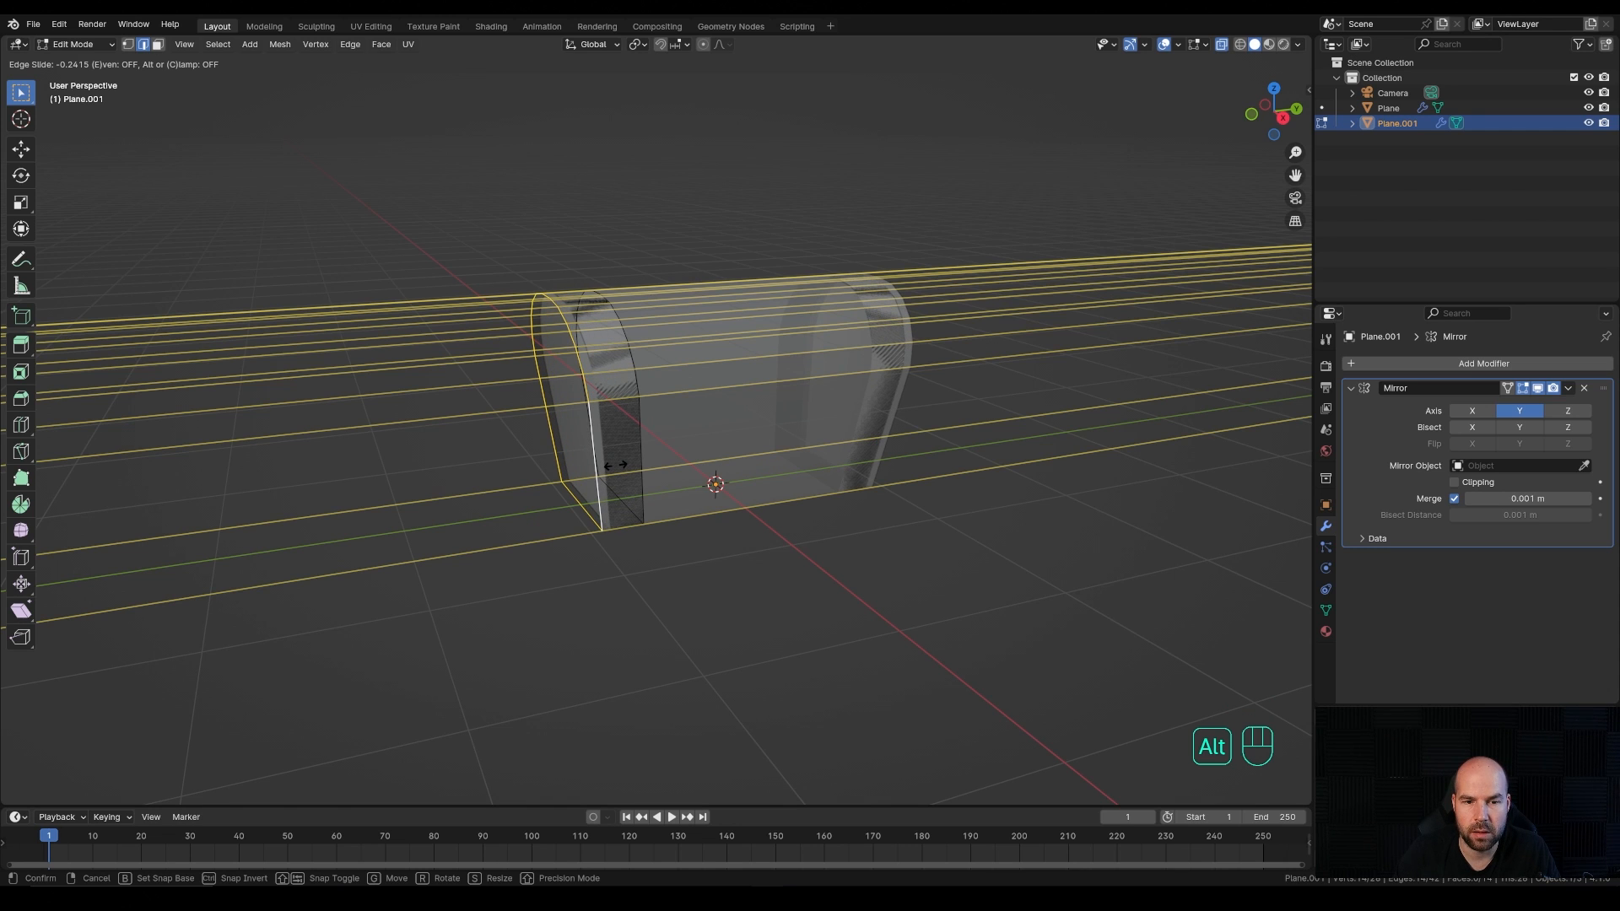
pyautogui.click(615, 465)
# Step: Delete the band's bottom face beneath the chest
pyautogui.press('3')
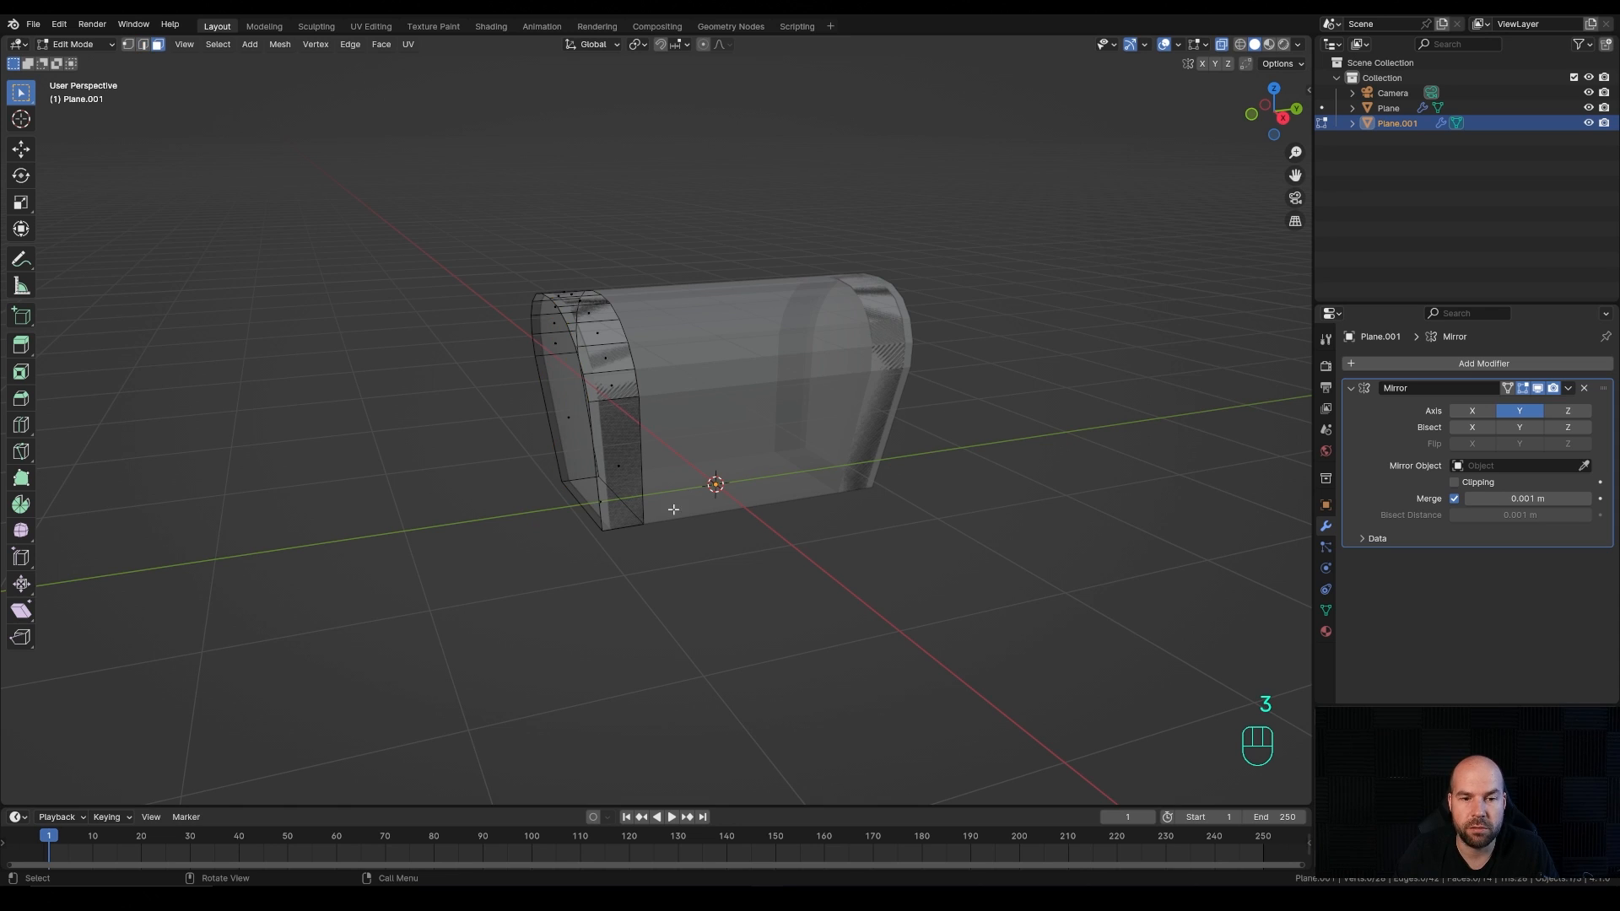
pyautogui.click(610, 516)
pyautogui.press('x')
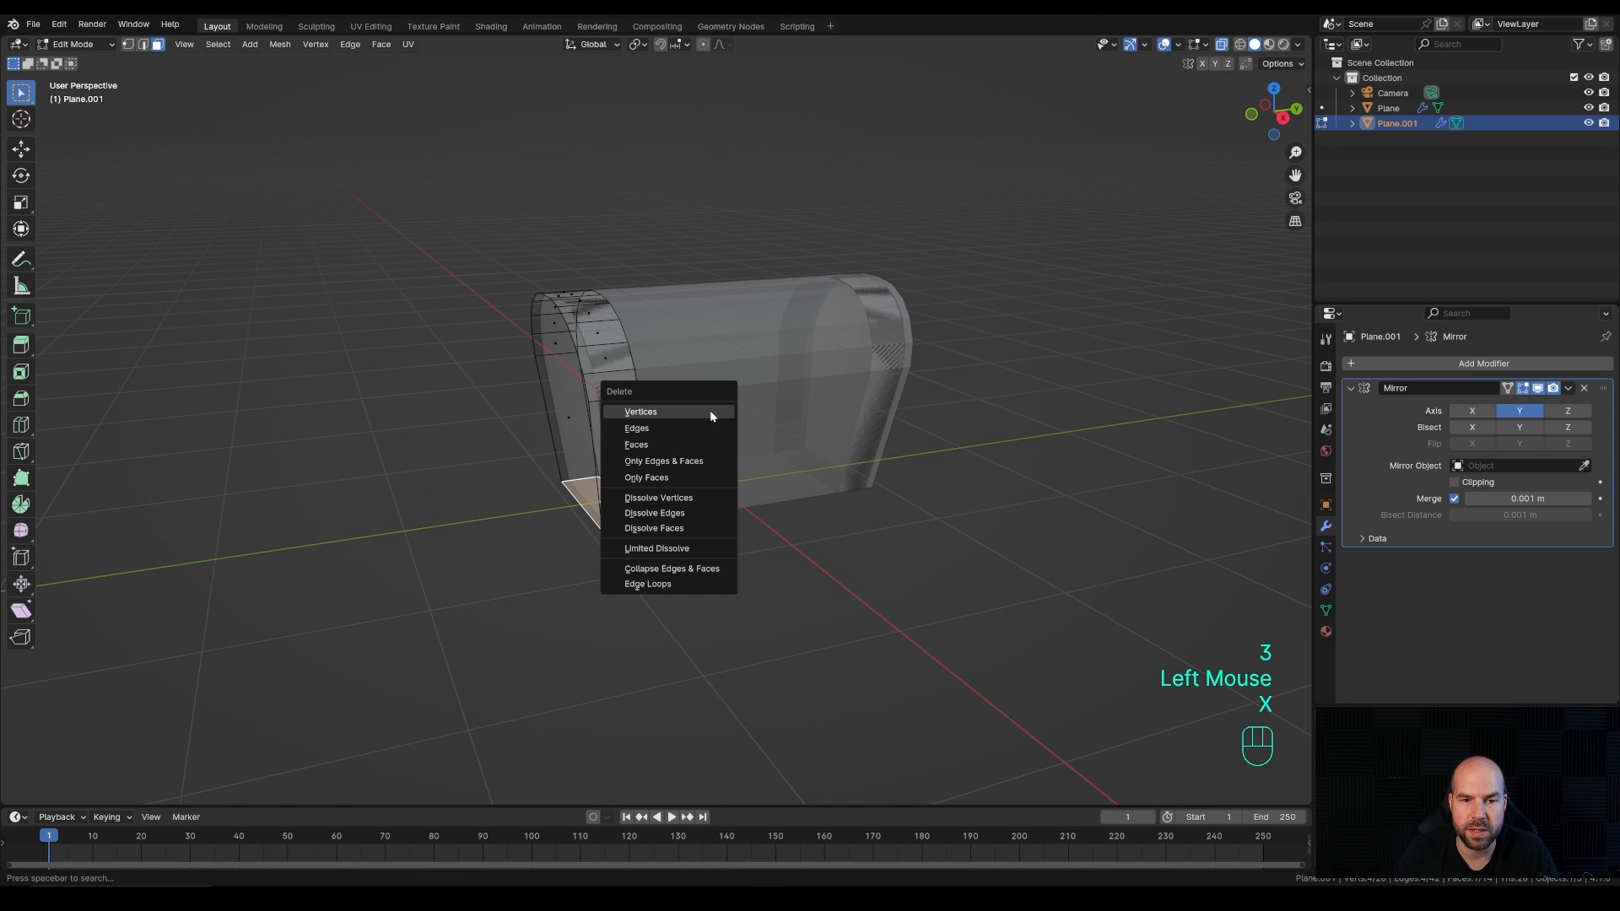
pyautogui.click(673, 445)
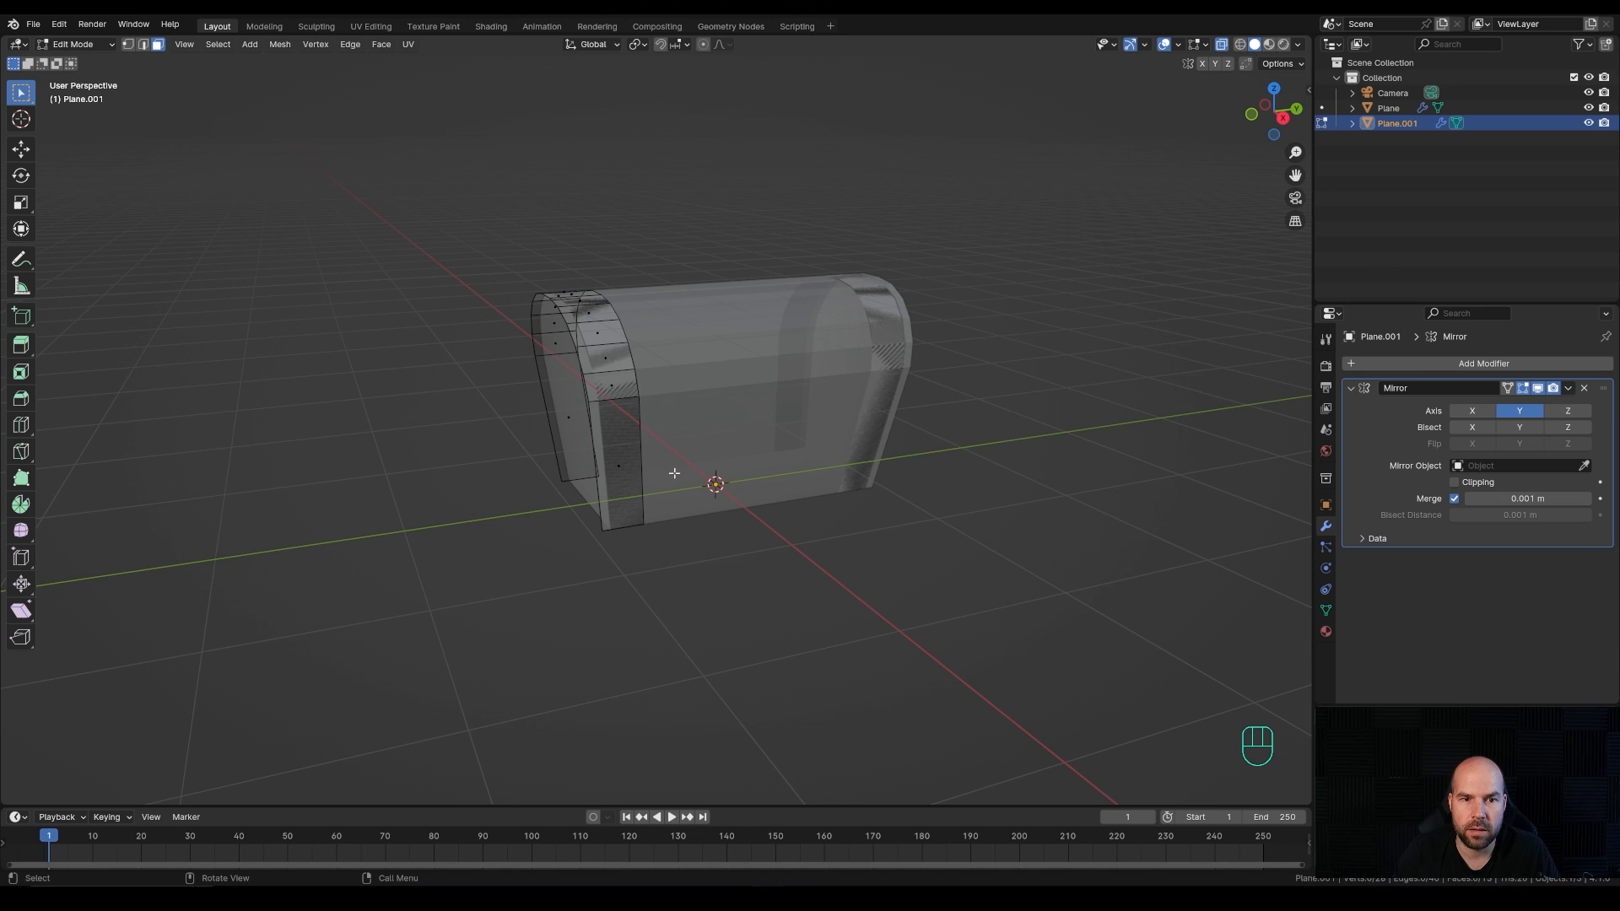
# Step: Select the band's upper arc faces around the lid and separate them into their own object
pyautogui.moveTo(674, 473); pyautogui.dragTo(519, 300, button='middle')
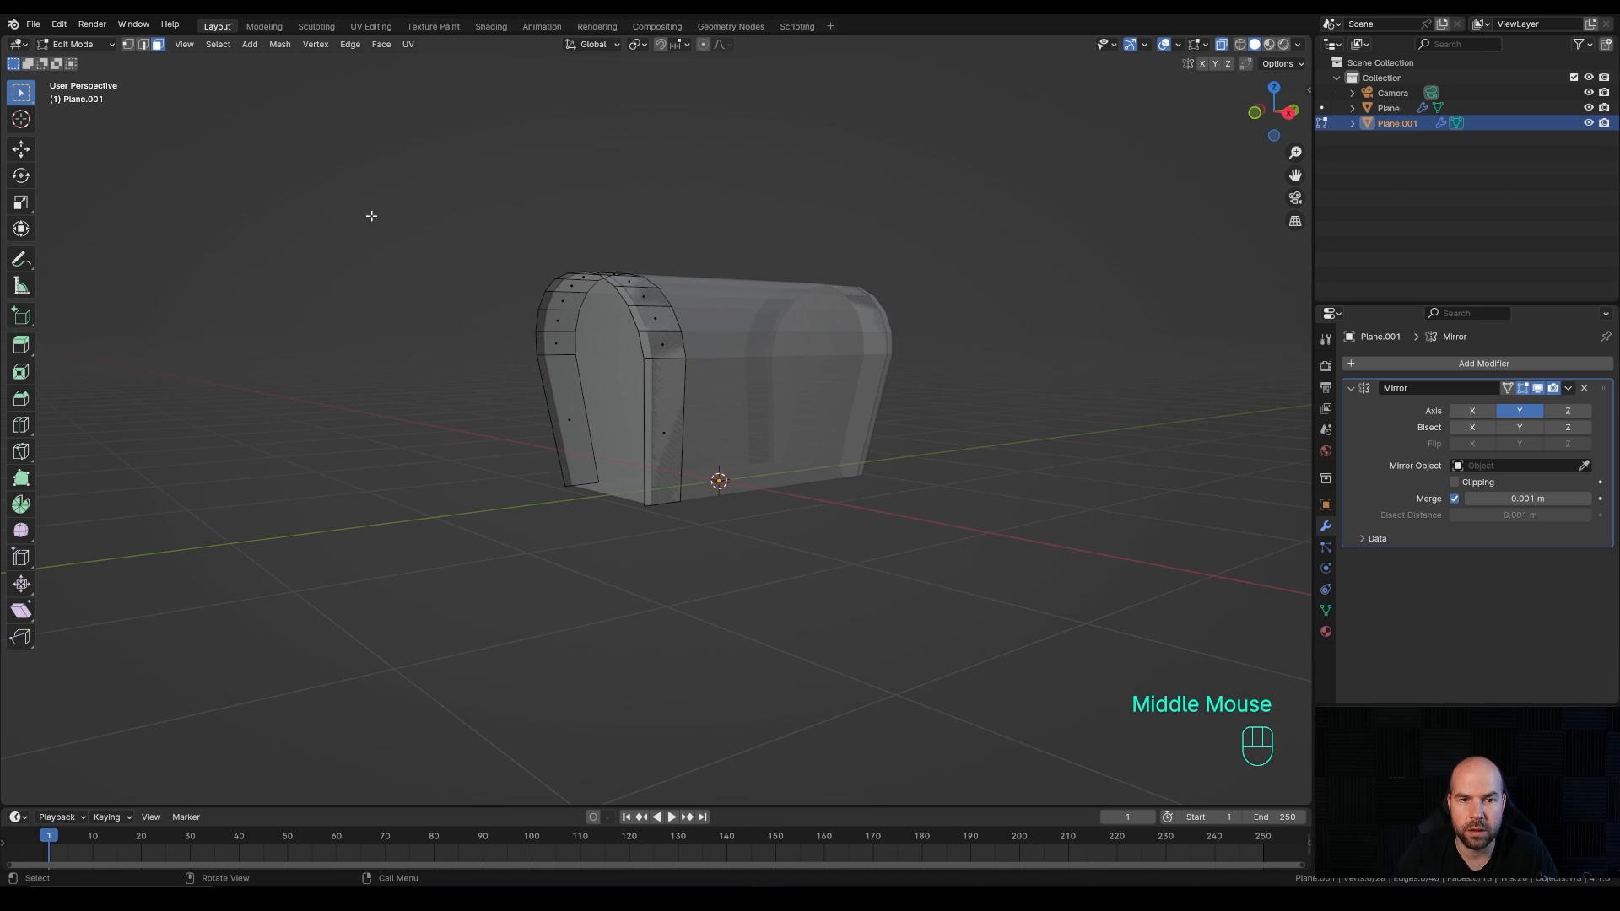
pyautogui.moveTo(363, 224); pyautogui.dragTo(781, 350)
pyautogui.press('p')
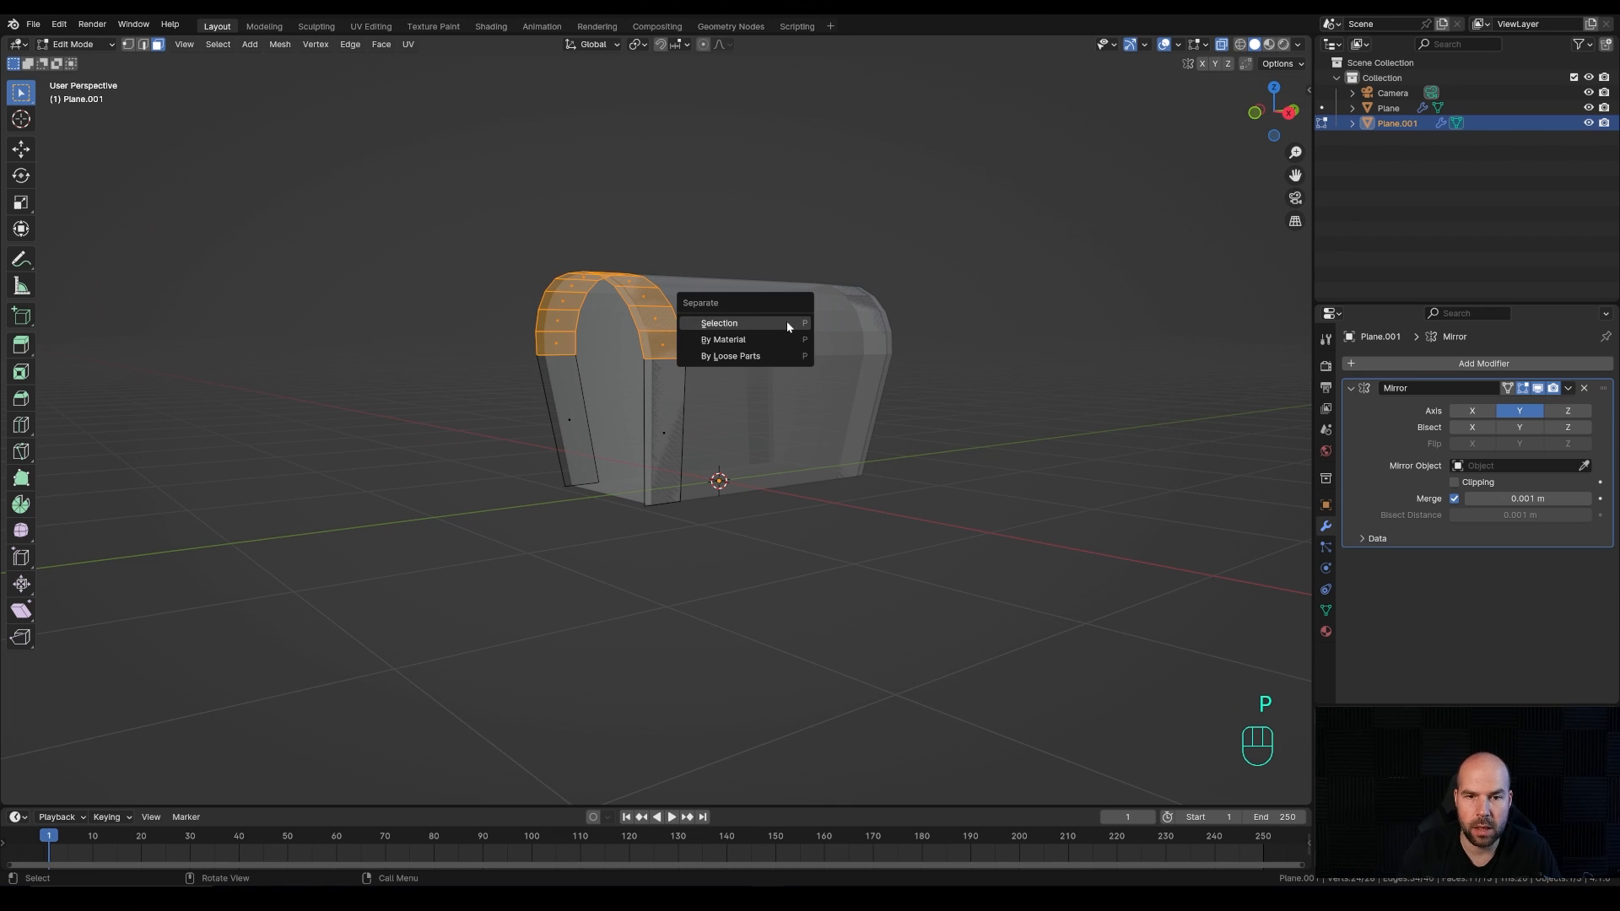
pyautogui.click(786, 321)
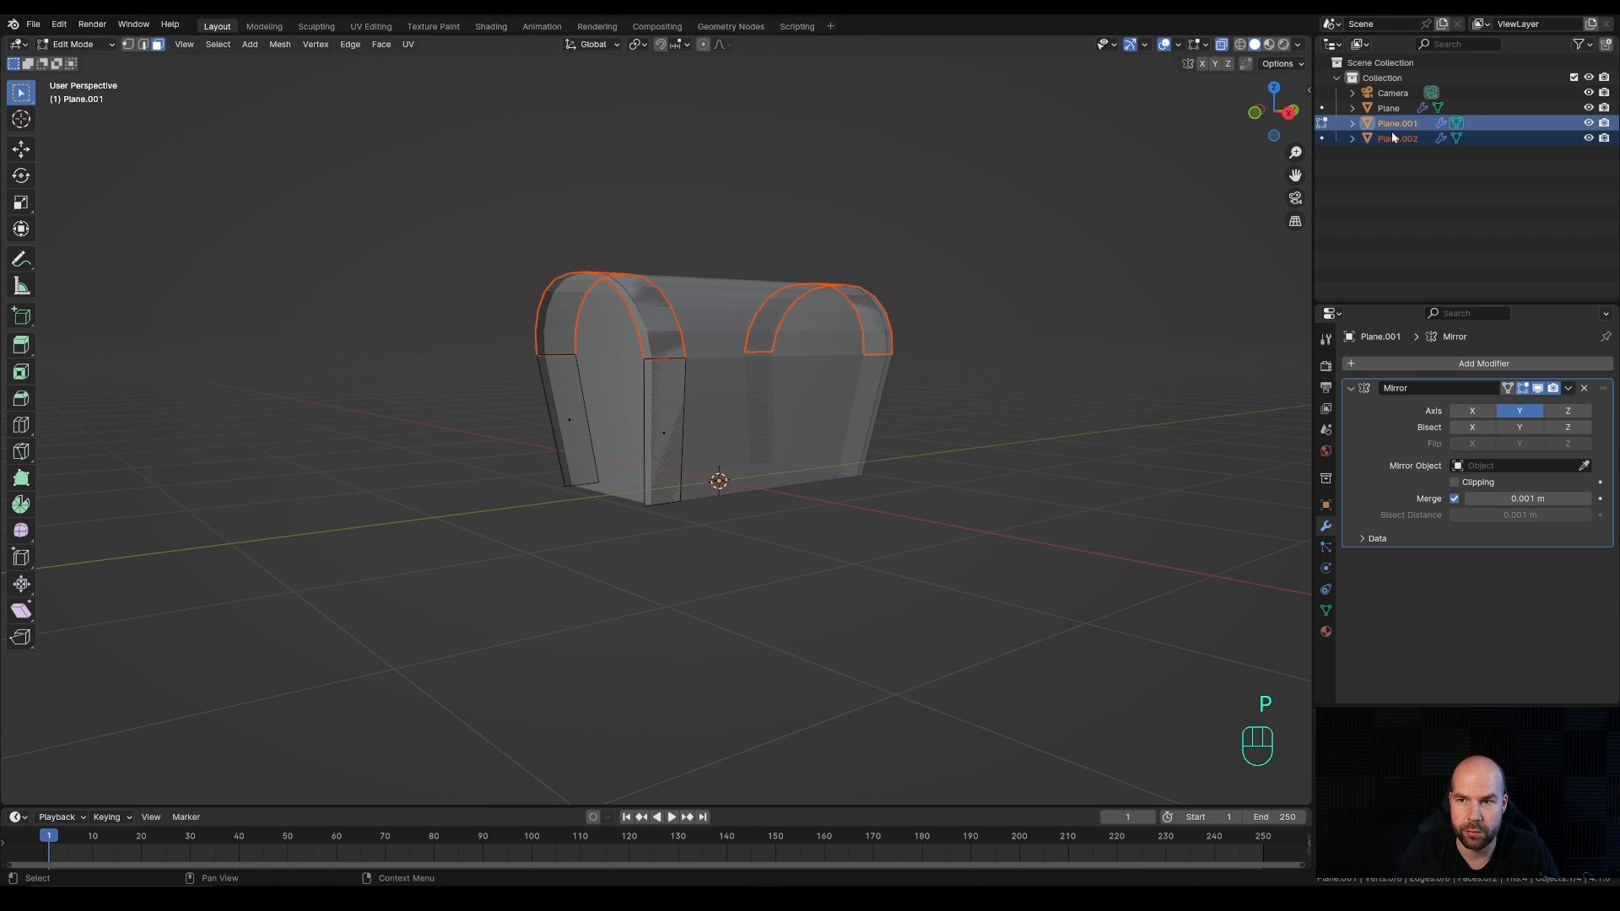
# Step: Extrude all faces of the base trim strips along their normals by about 0.097 m
pyautogui.moveTo(860, 452); pyautogui.dragTo(768, 495, button='middle')
pyautogui.press('a')
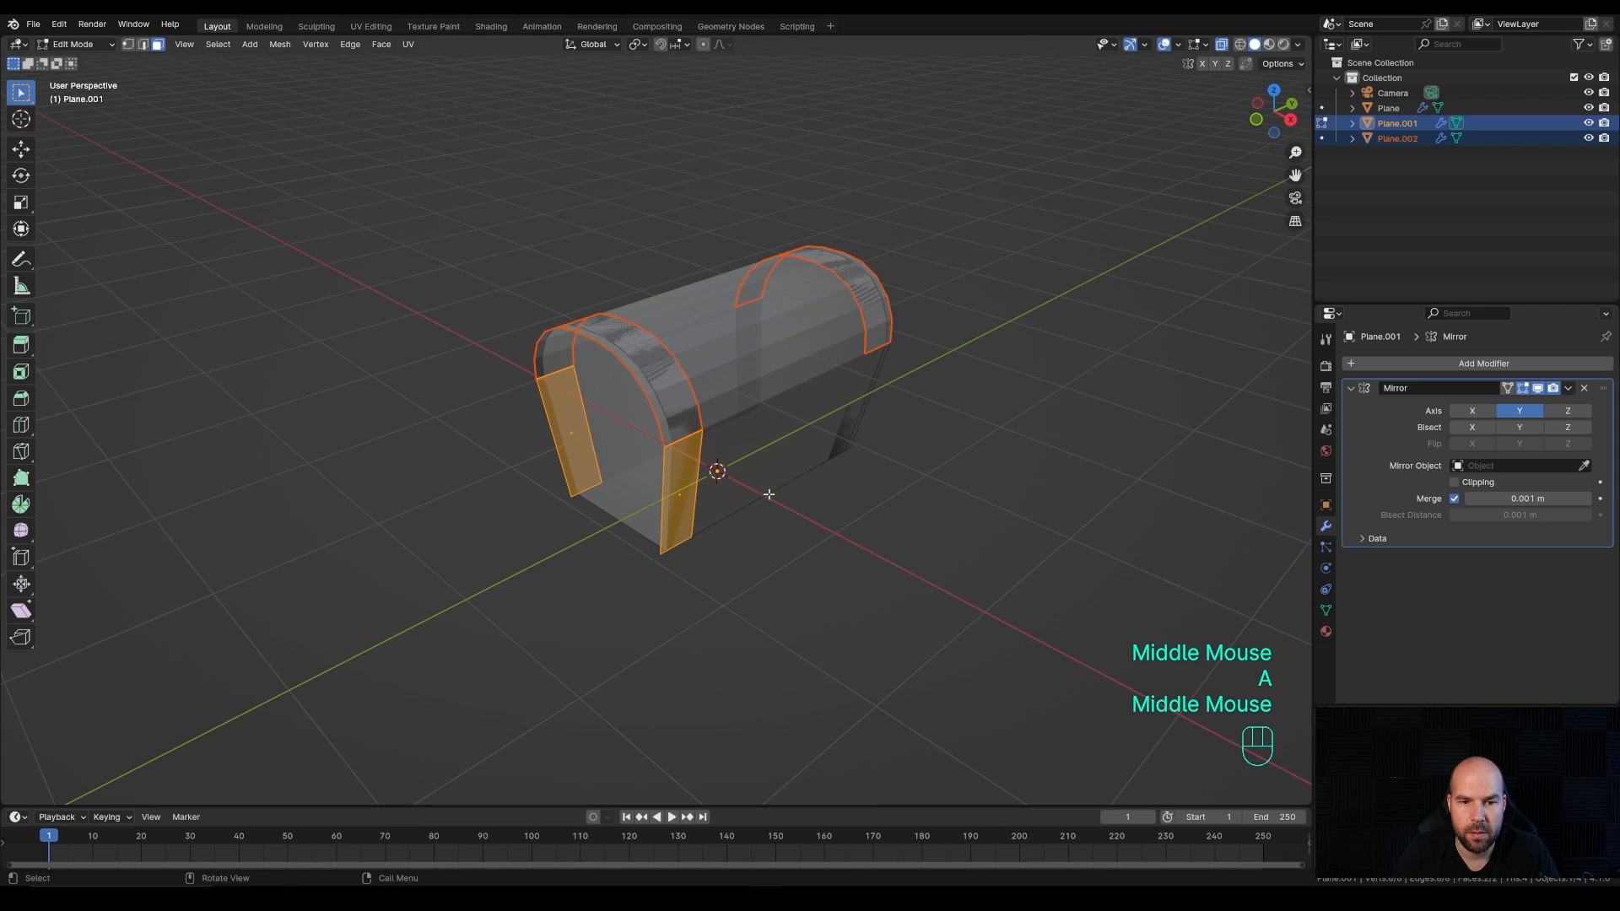
pyautogui.hotkey('alt', 'e')
pyautogui.click(785, 581)
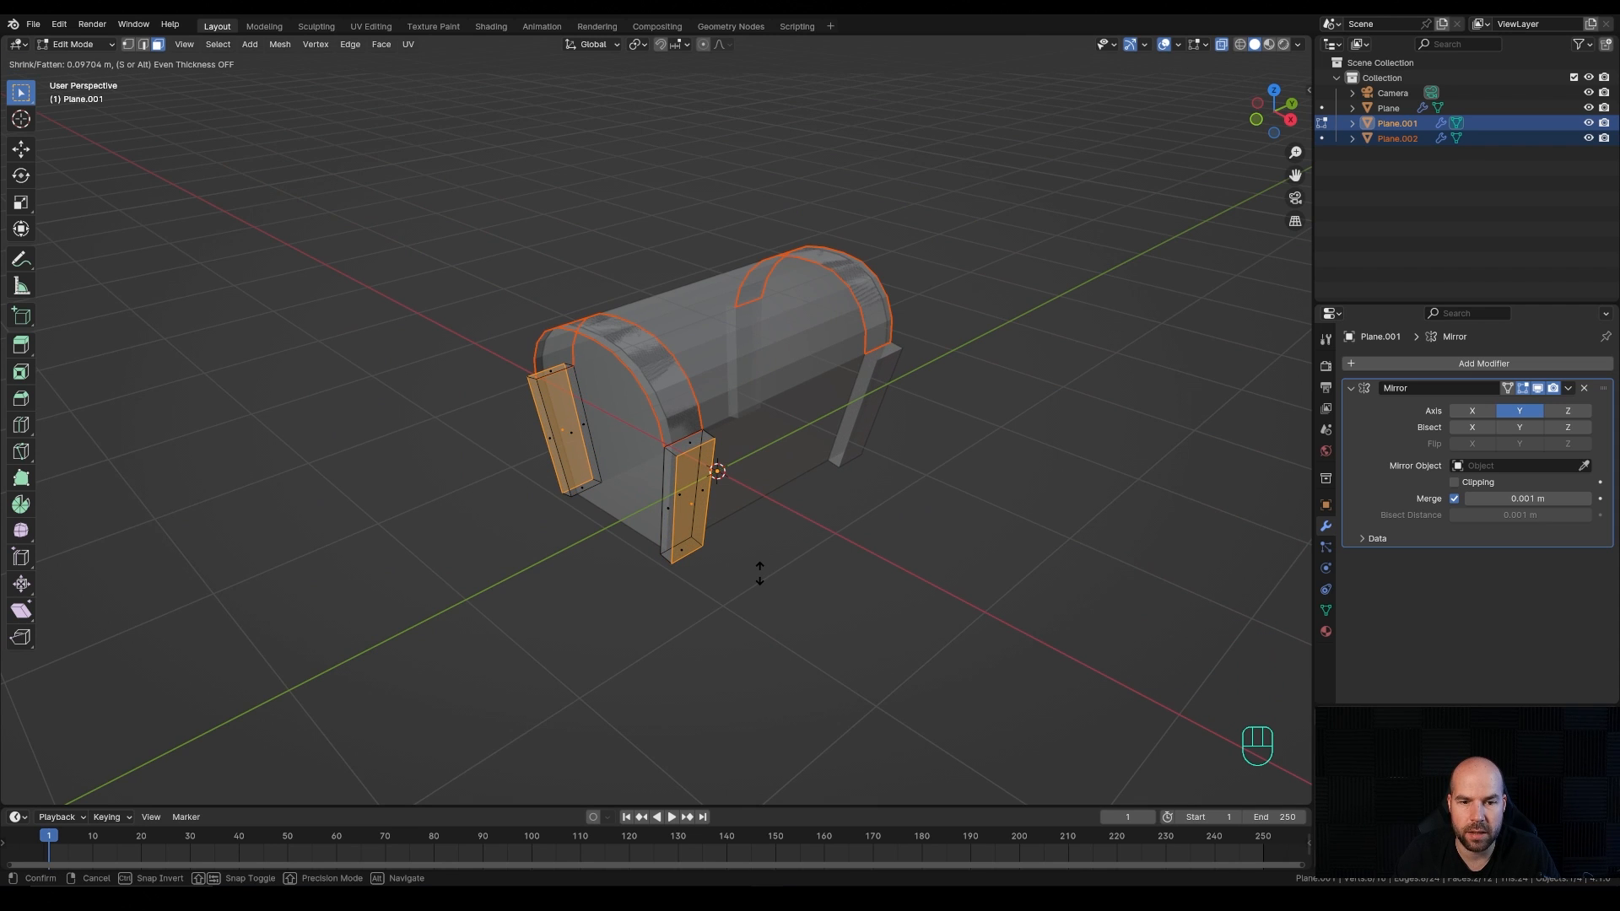
pyautogui.click(759, 572)
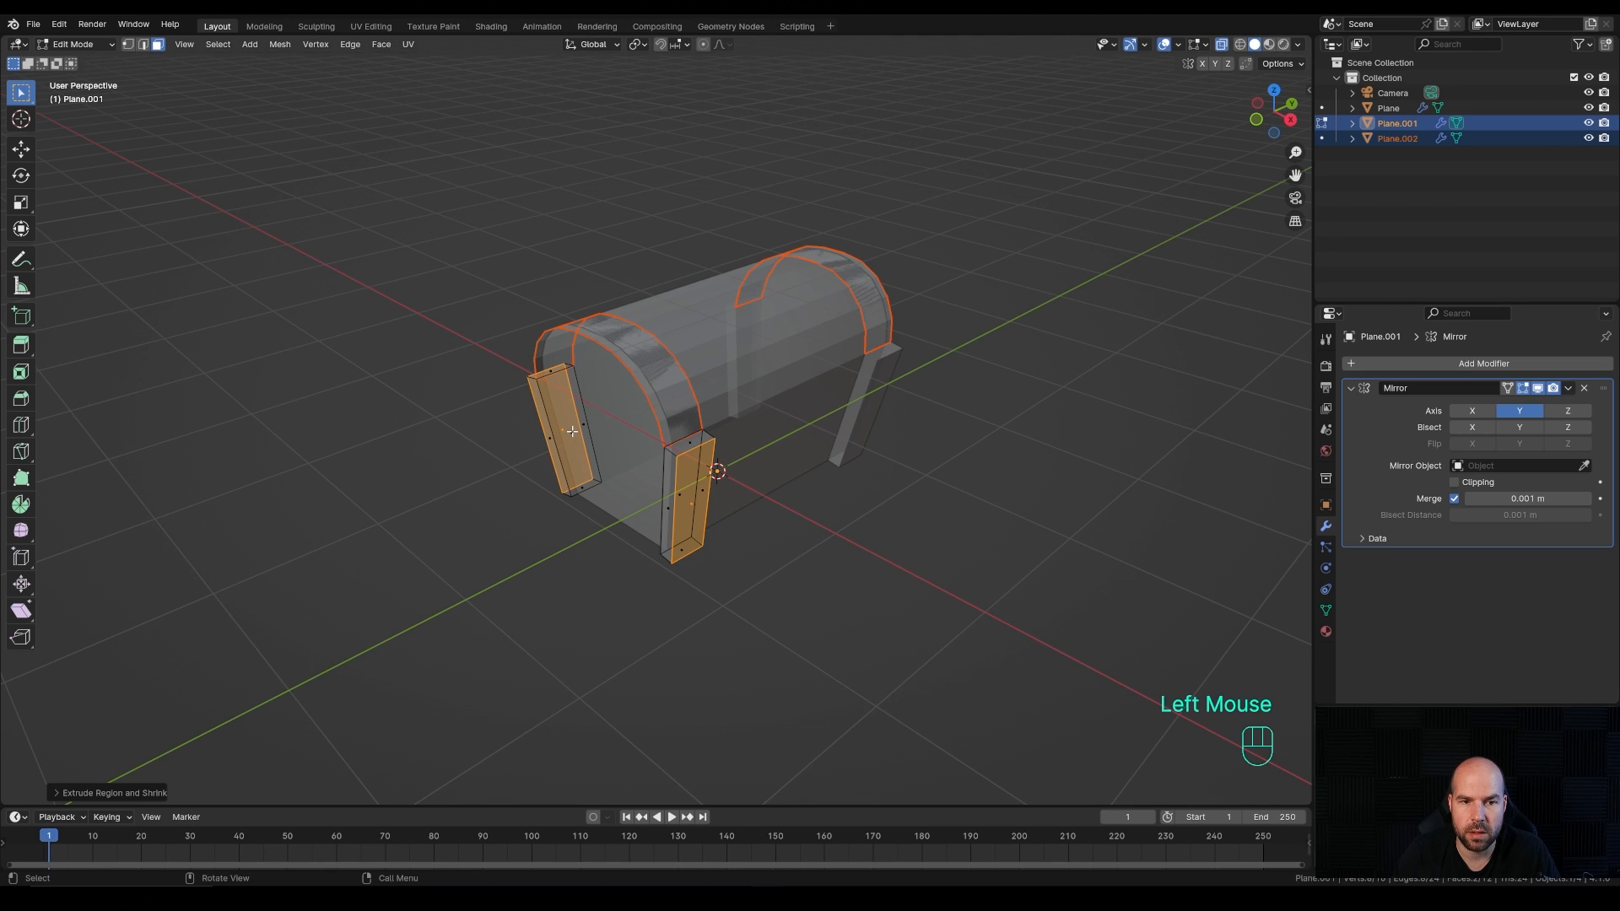
# Step: Select the inner face of each base trim strip and fatten both along their normals by about 0.1 m
pyautogui.click(572, 431)
pyautogui.keyDown('shift'); pyautogui.click(680, 497); pyautogui.keyUp('shift')
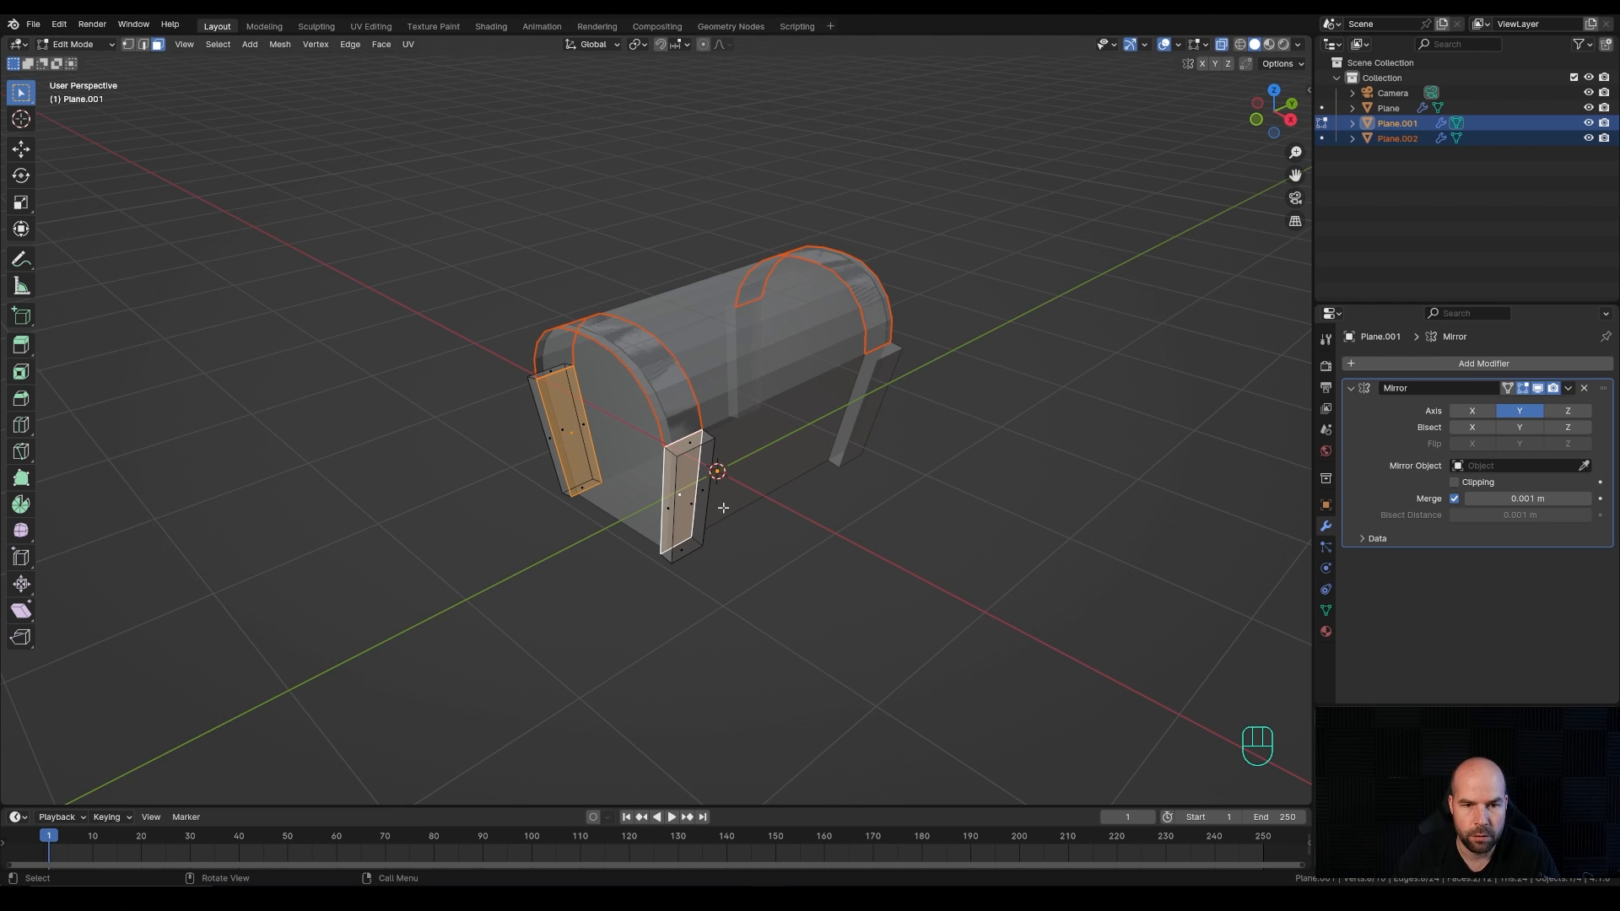
pyautogui.moveTo(742, 494); pyautogui.dragTo(763, 484, button='middle')
pyautogui.hotkey('alt', 's')
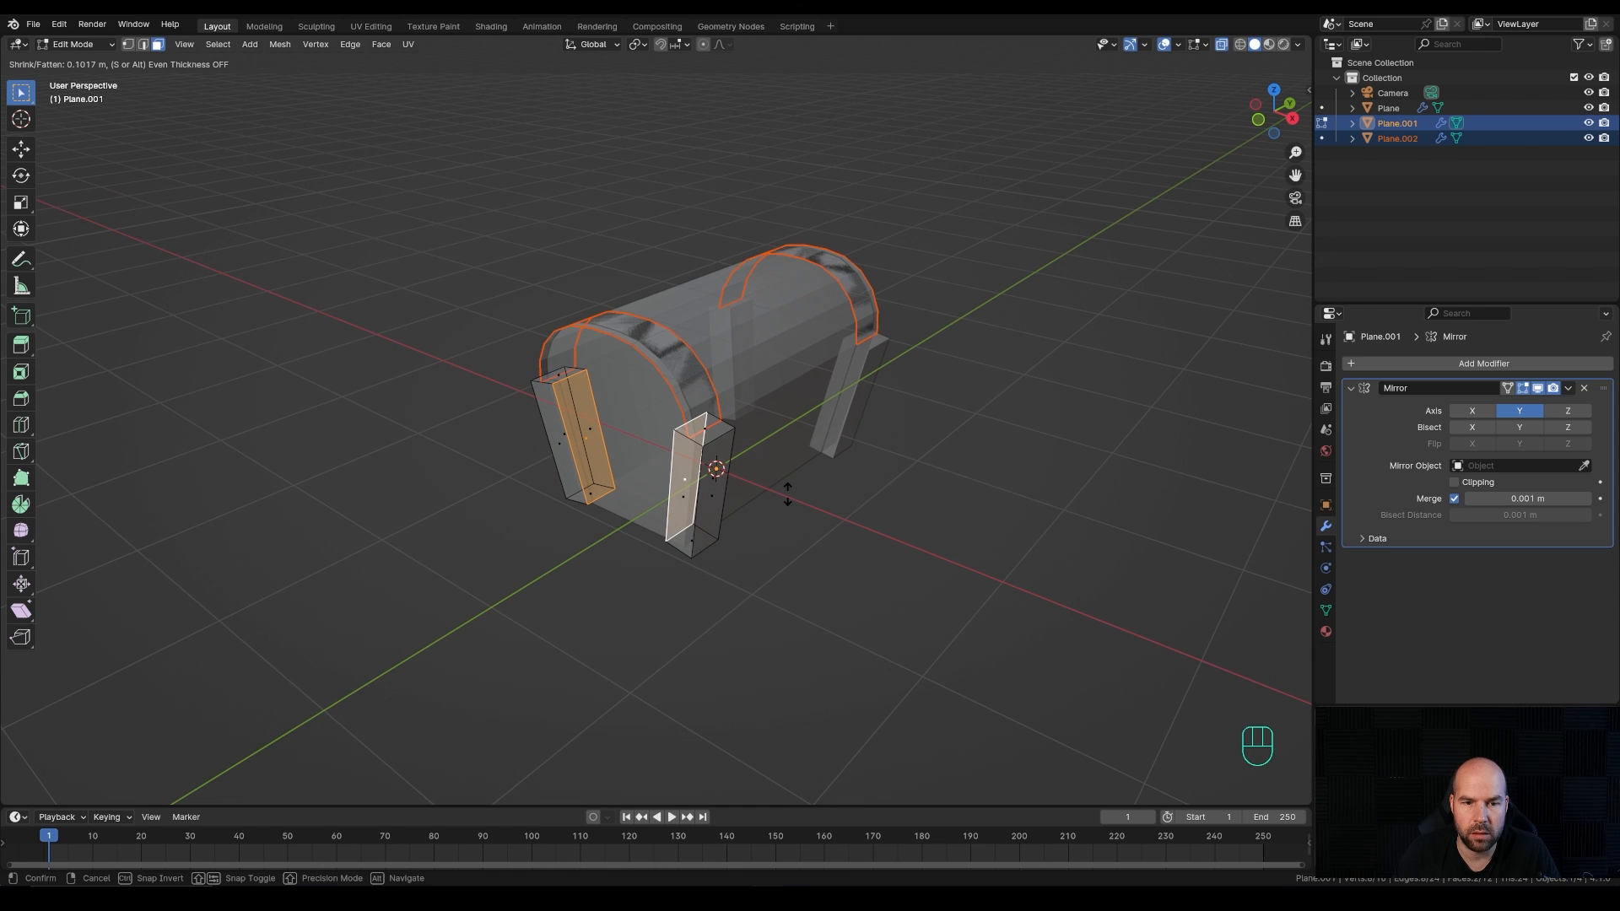
pyautogui.click(787, 492)
# Step: Lower the base trim strips' selected inner faces along Z by about 0.03 m
pyautogui.moveTo(787, 492); pyautogui.dragTo(849, 427, button='middle')
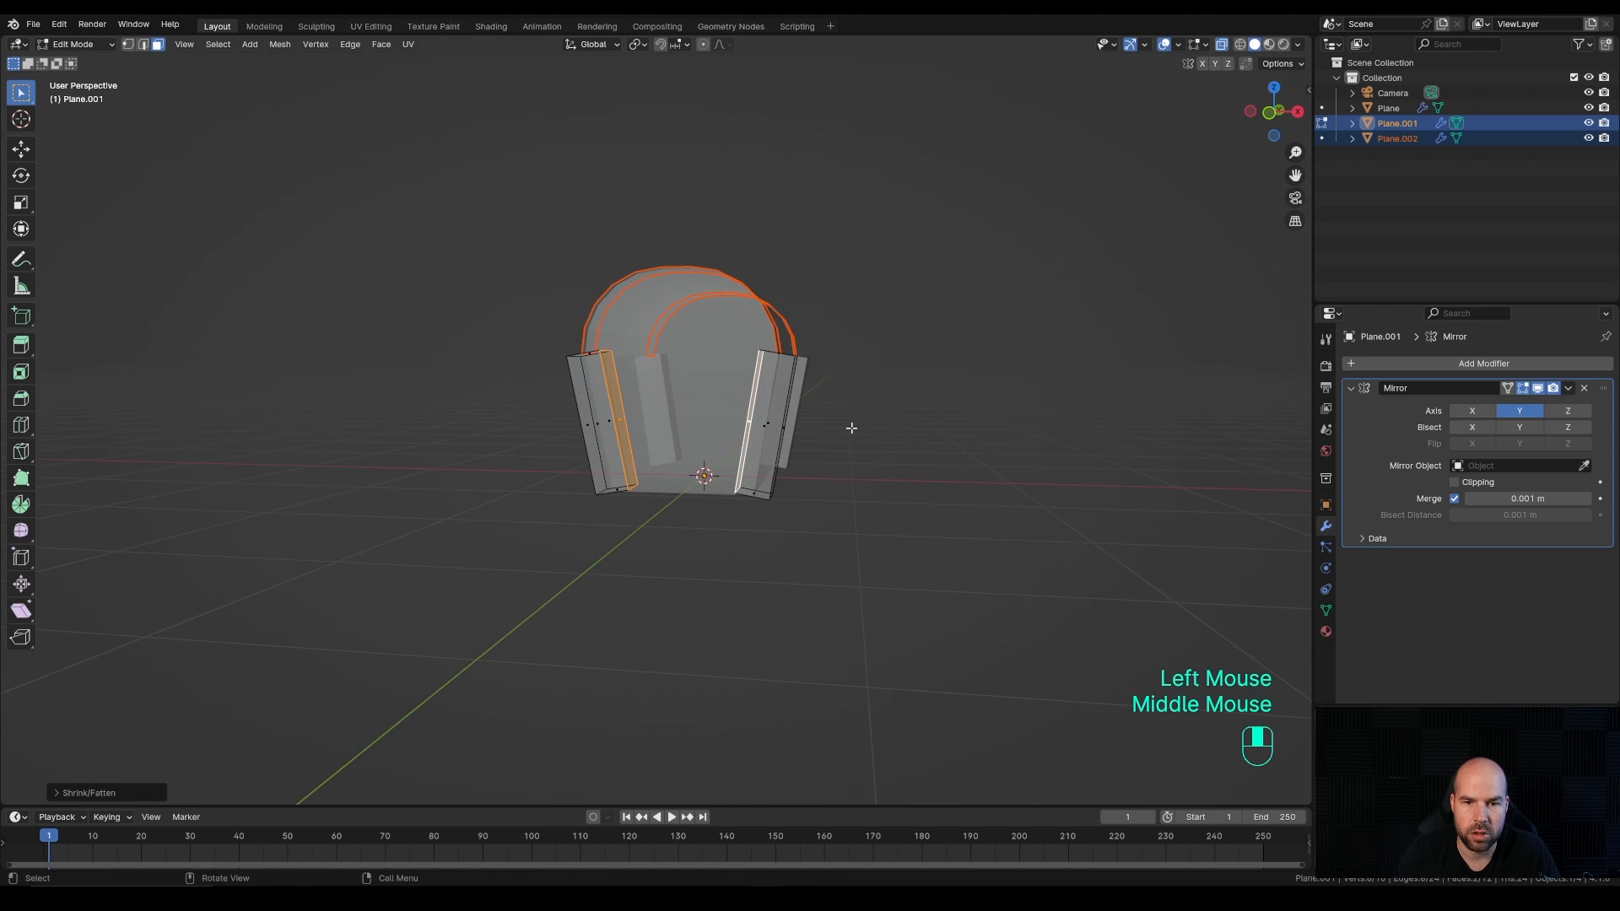
pyautogui.press('g')
pyautogui.press('z')
pyautogui.press('shift')
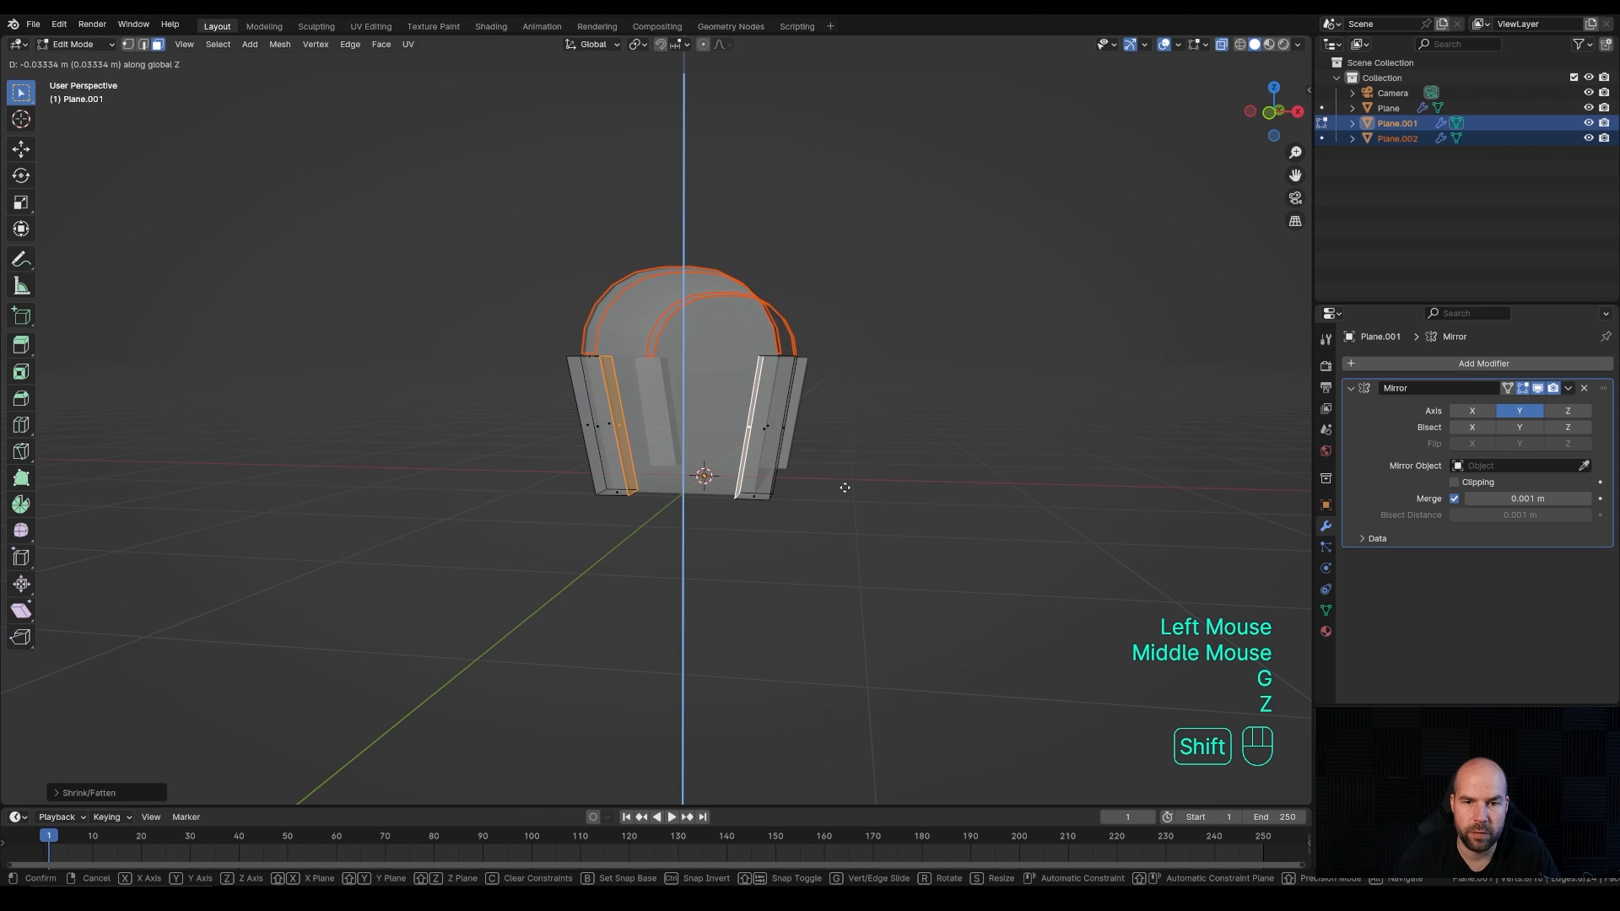
pyautogui.keyDown('shift'); pyautogui.click(844, 483); pyautogui.keyUp('shift')
# Step: Extrude all faces of the arched lid trim along their normals by about 0.163 m with even thickness on
pyautogui.moveTo(845, 482); pyautogui.dragTo(635, 495, button='middle')
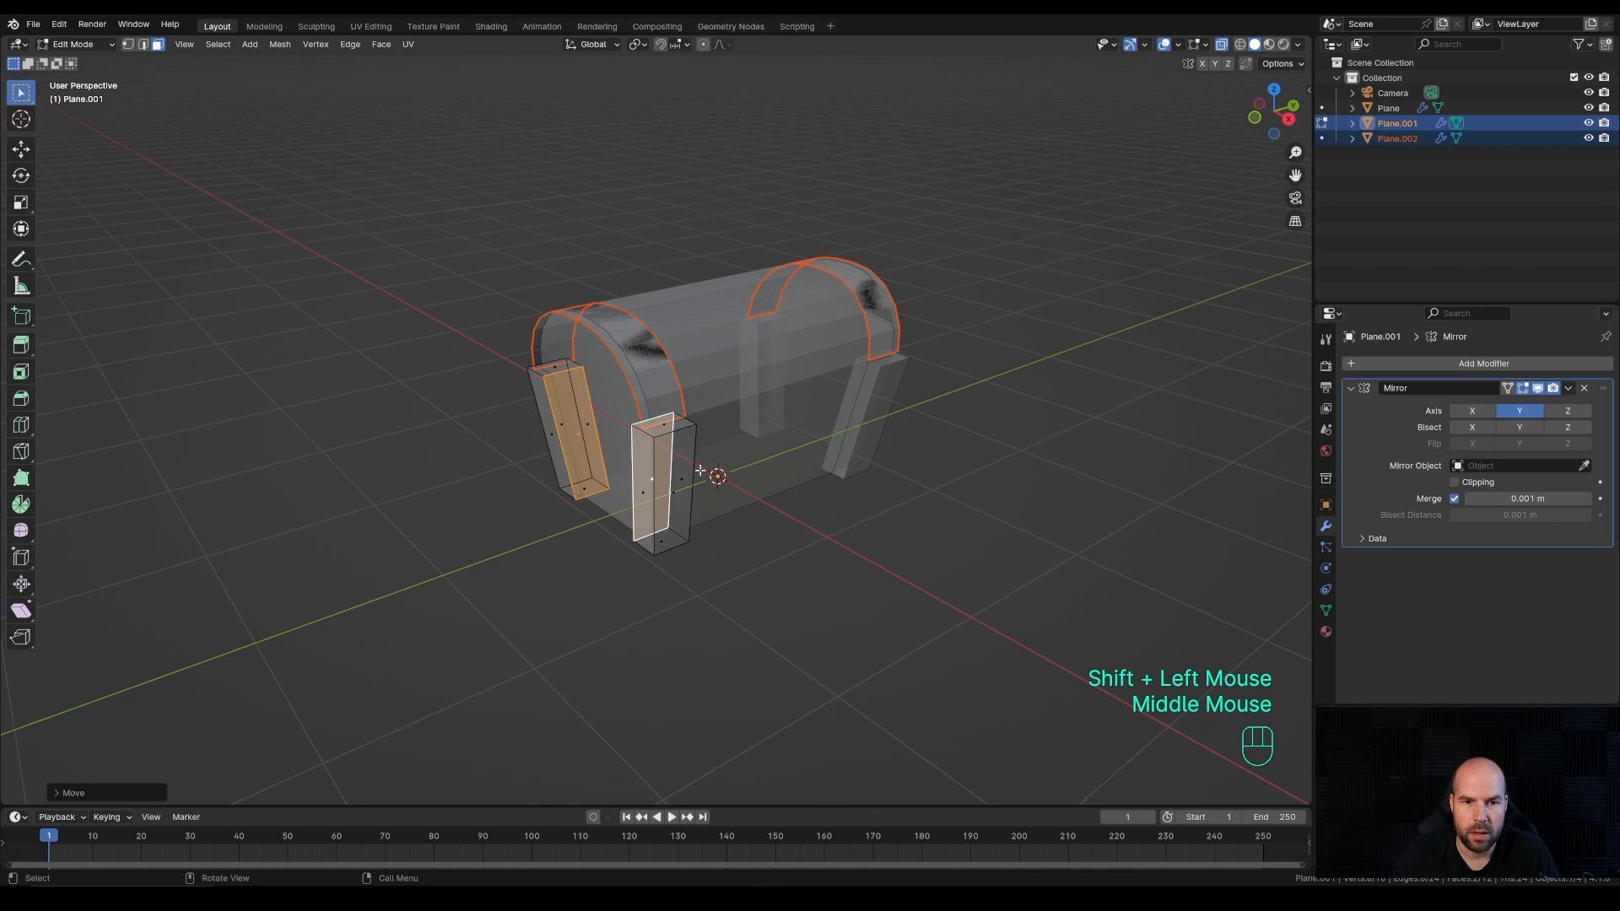
pyautogui.press('Tab')
pyautogui.click(648, 367)
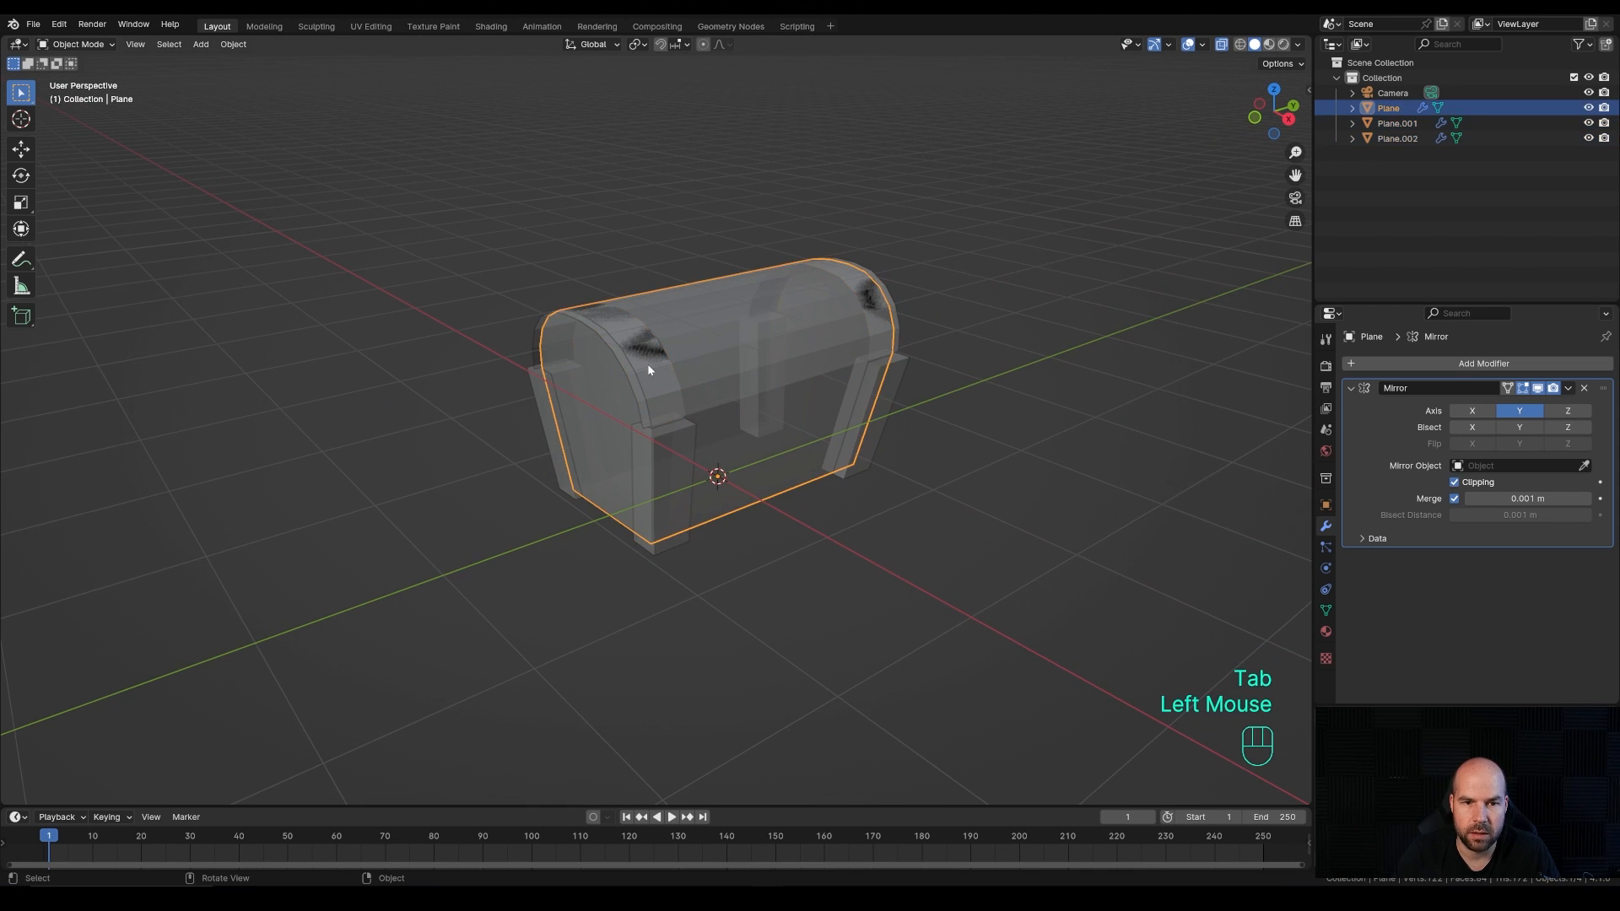
pyautogui.click(648, 367)
pyautogui.press('Tab')
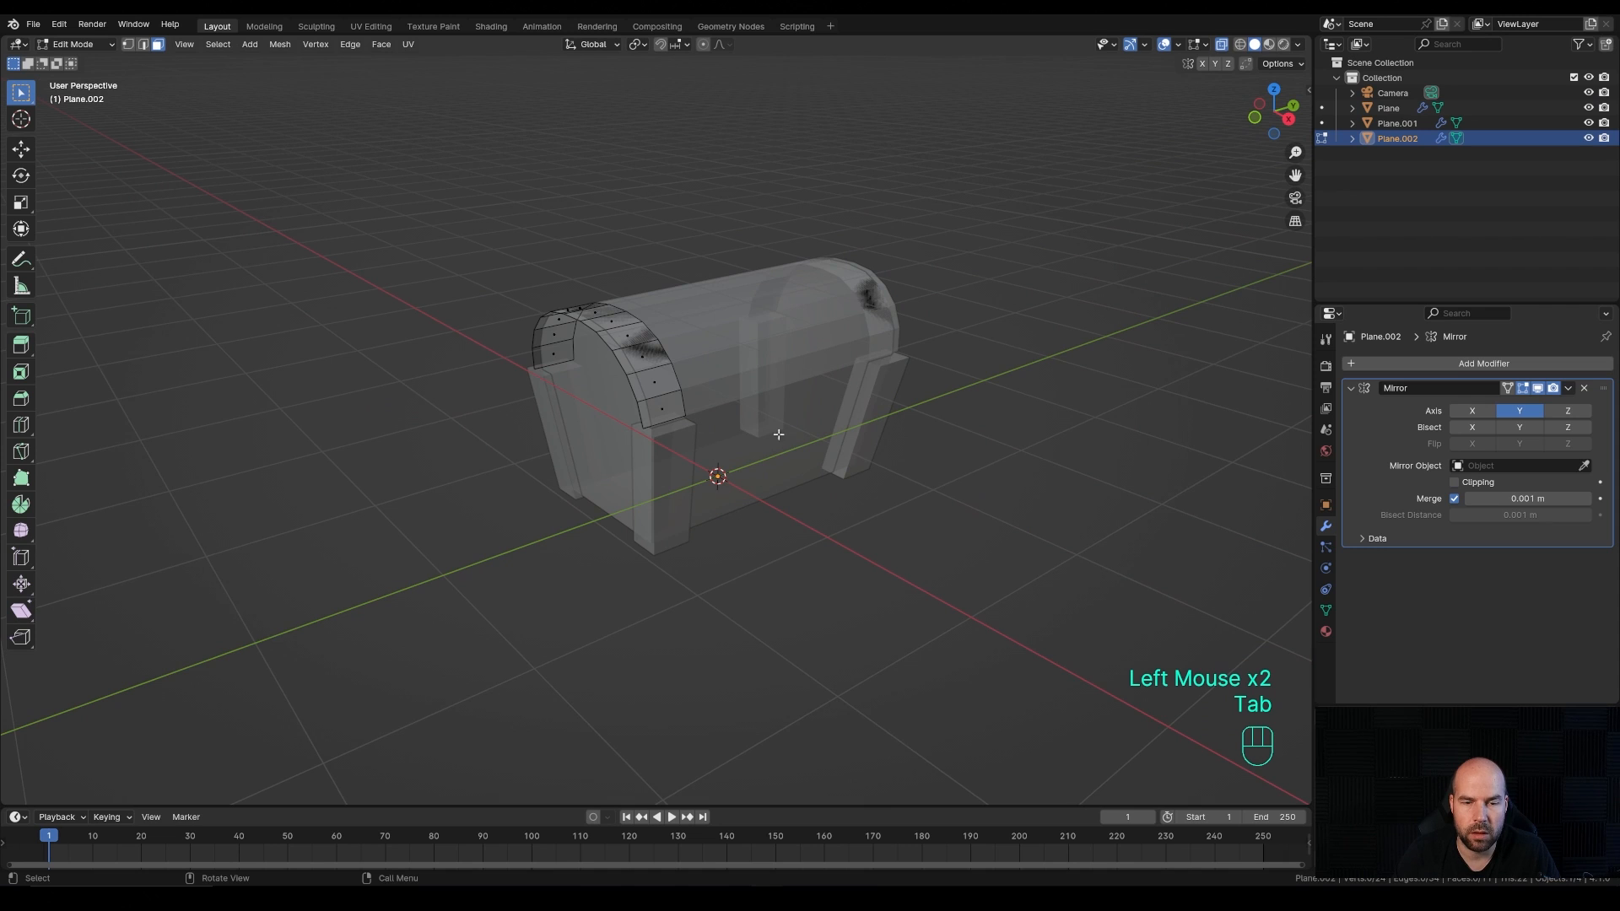
pyautogui.press('a')
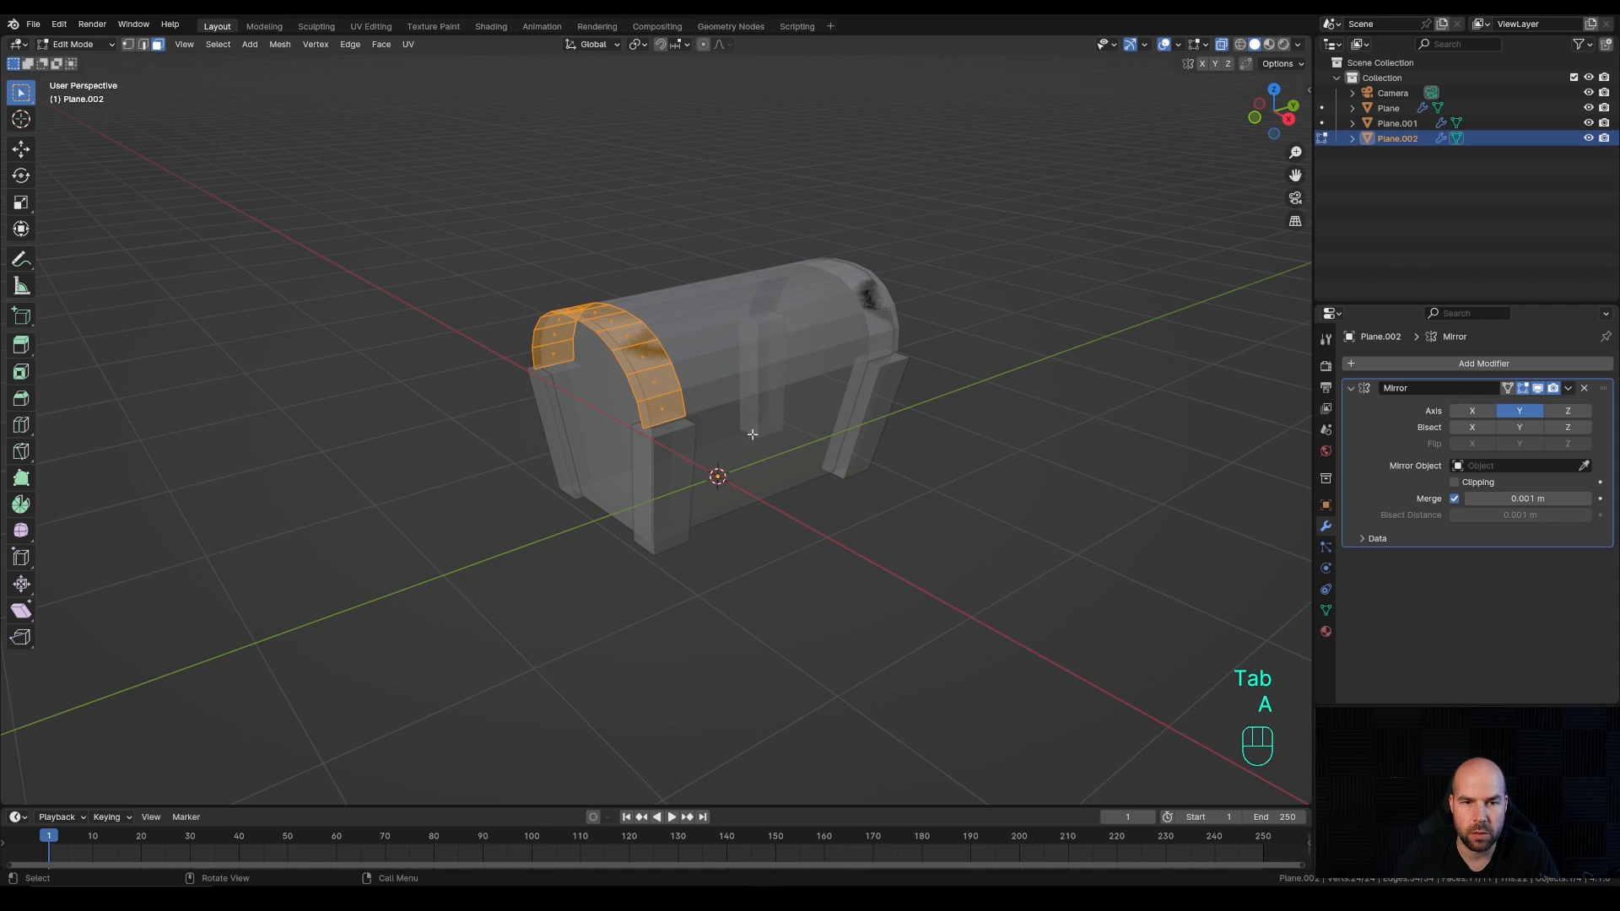
pyautogui.hotkey('alt', 'e')
pyautogui.click(797, 447)
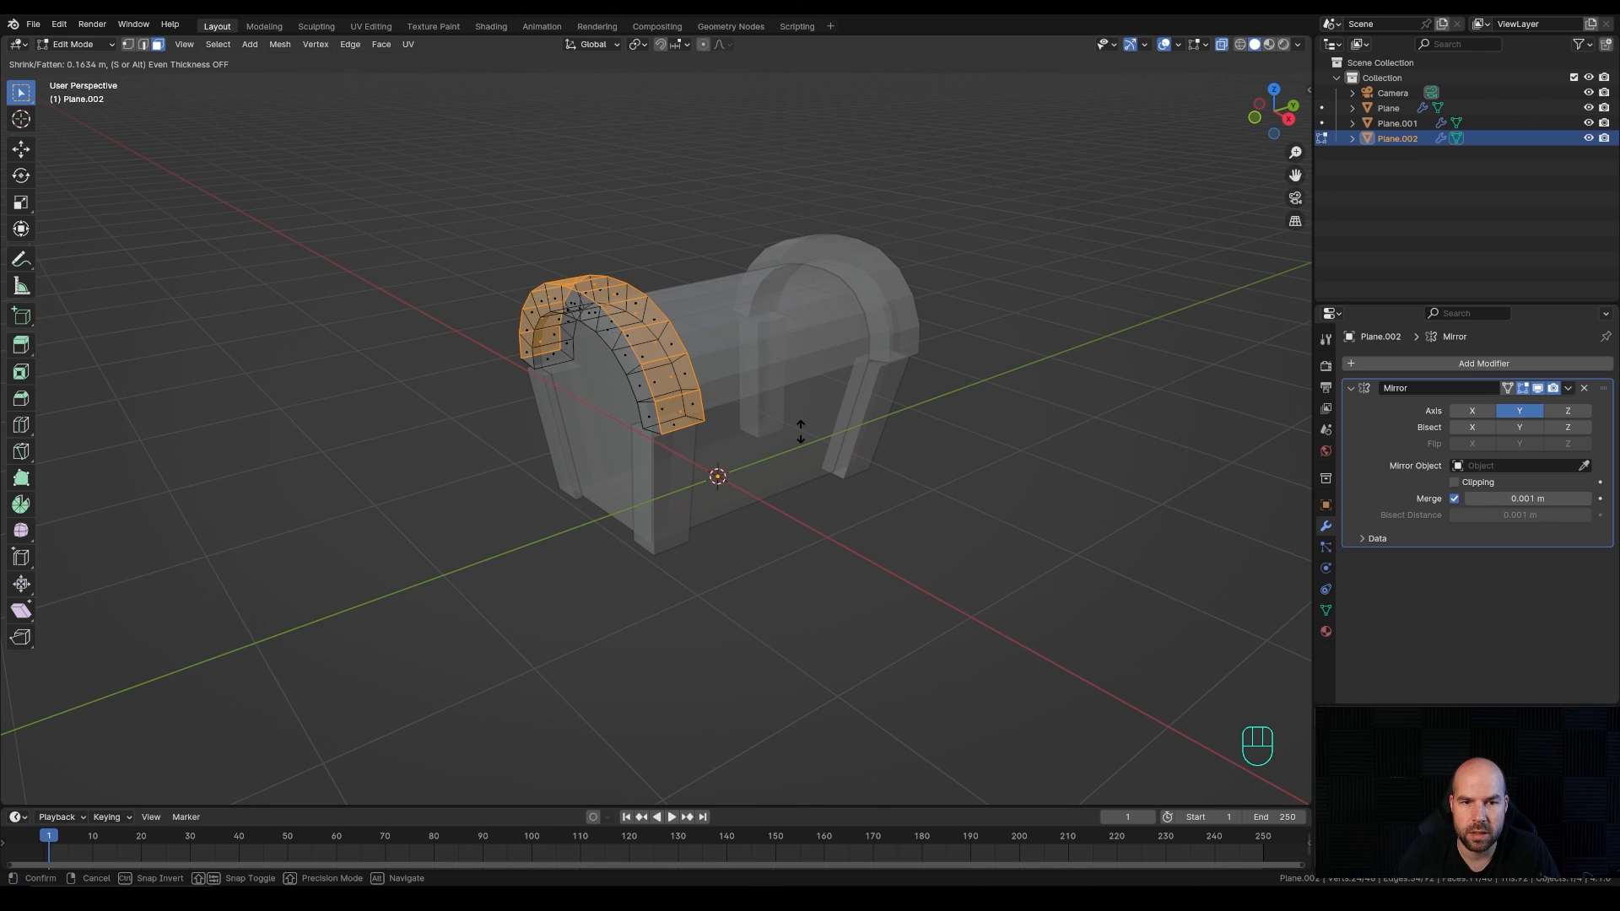
pyautogui.press('s')
pyautogui.click(801, 432)
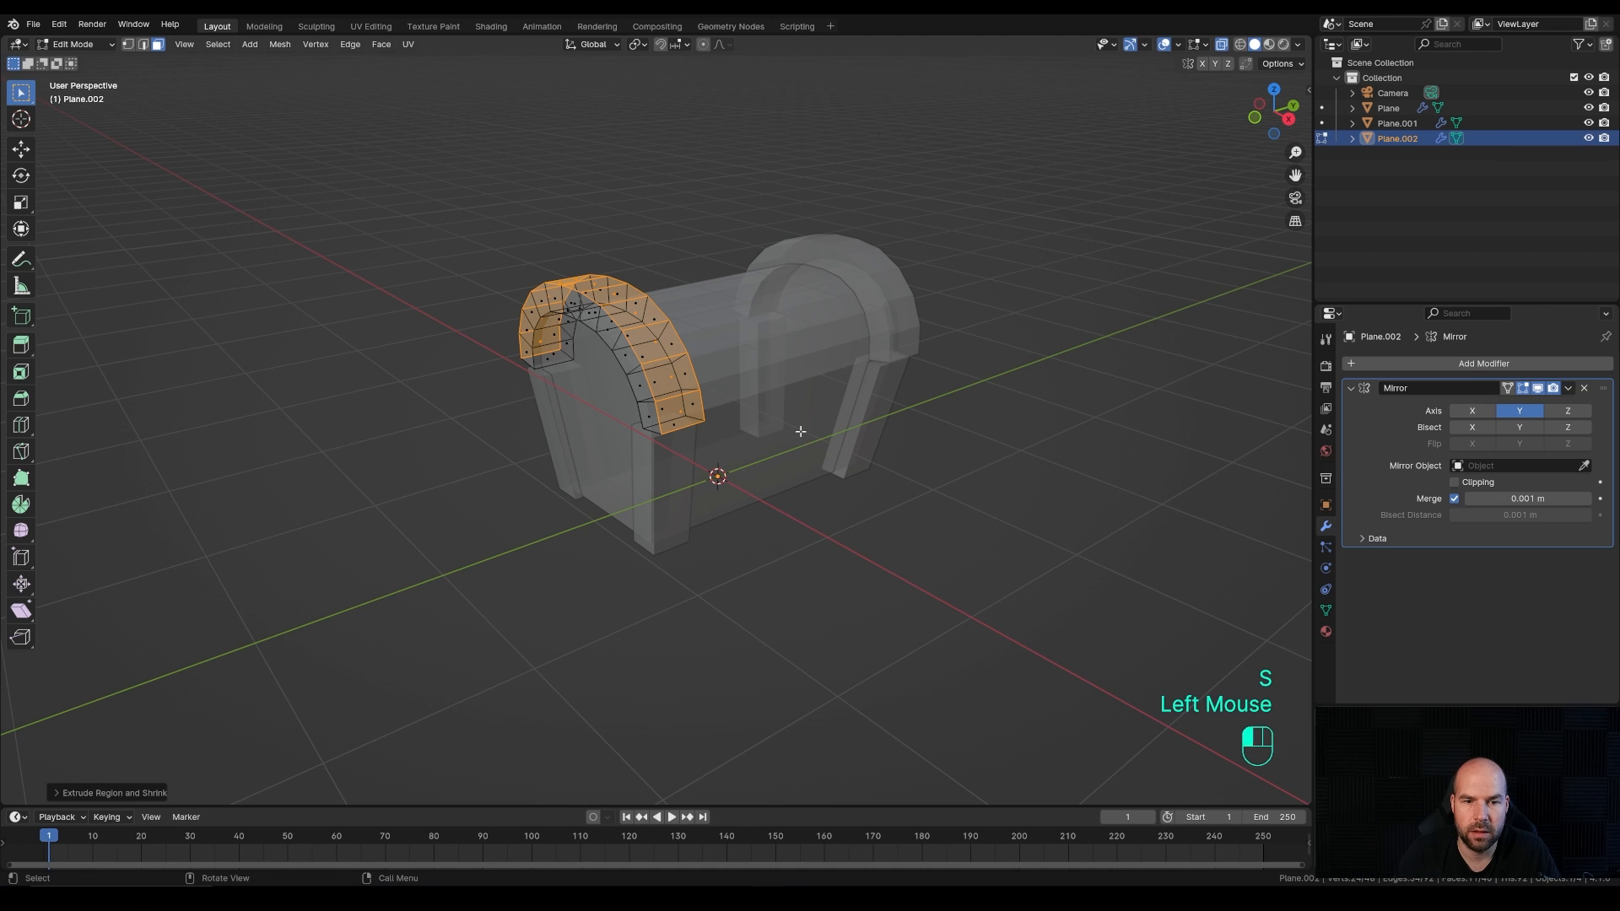
# Step: Select the row of faces along the lid trim's inner arc and fatten them inward by about 0.109 m
pyautogui.click(664, 411)
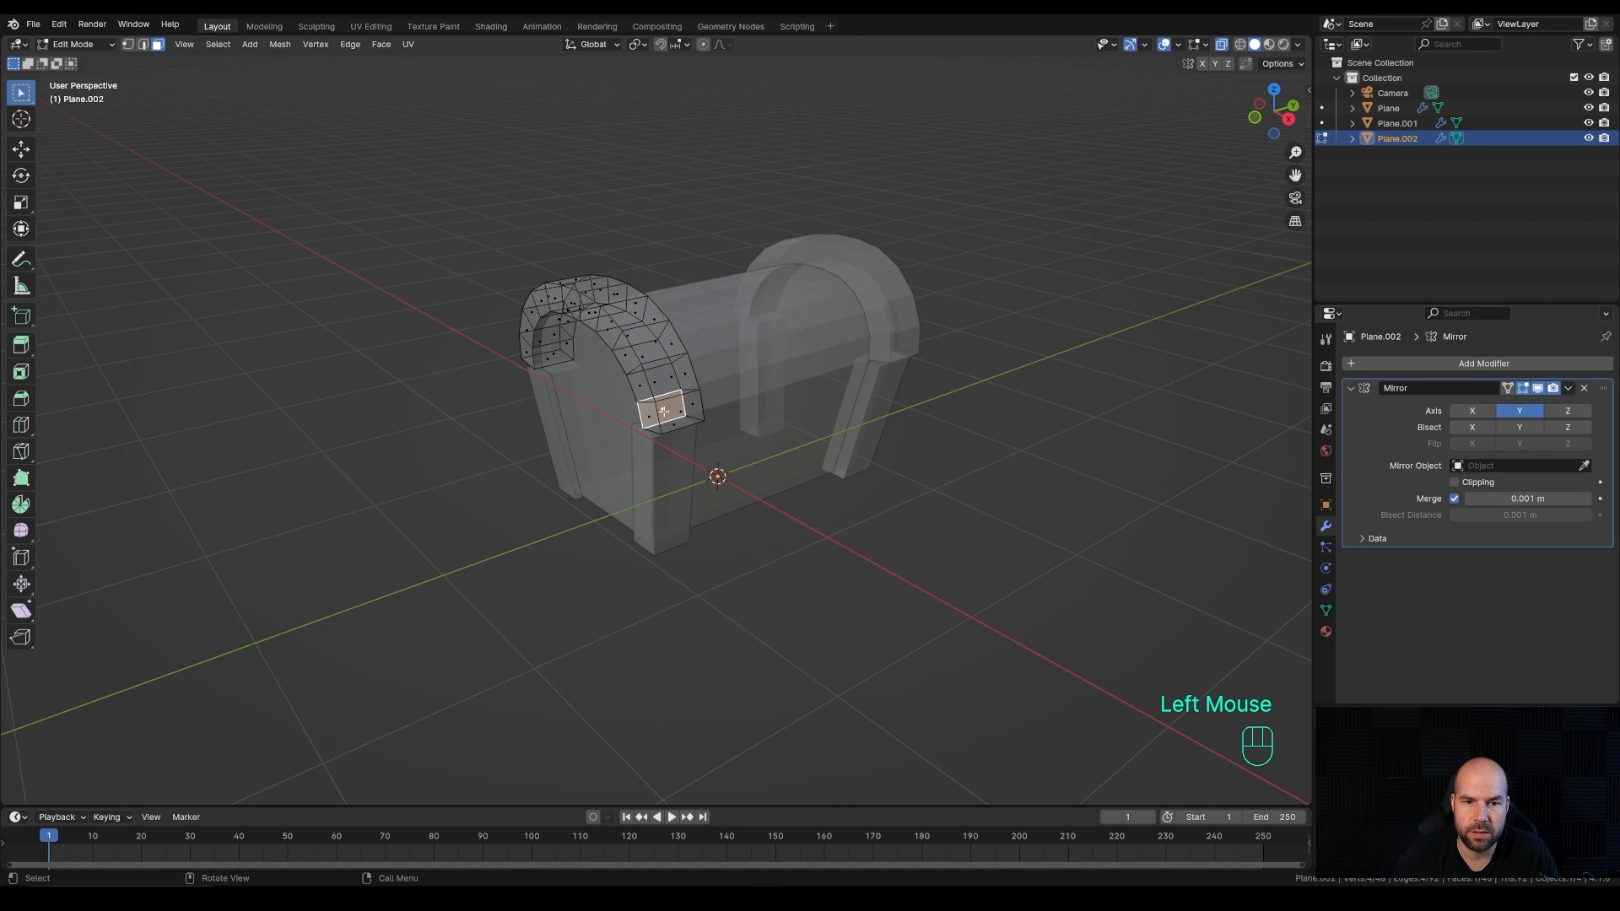
pyautogui.moveTo(646, 410)
pyautogui.mouseDown(button='middle')
pyautogui.moveTo(693, 445)
pyautogui.moveTo(641, 441)
pyautogui.moveTo(661, 434)
pyautogui.mouseUp(button='middle')
pyautogui.keyDown('ctrl'); pyautogui.click(682, 438); pyautogui.keyUp('ctrl')
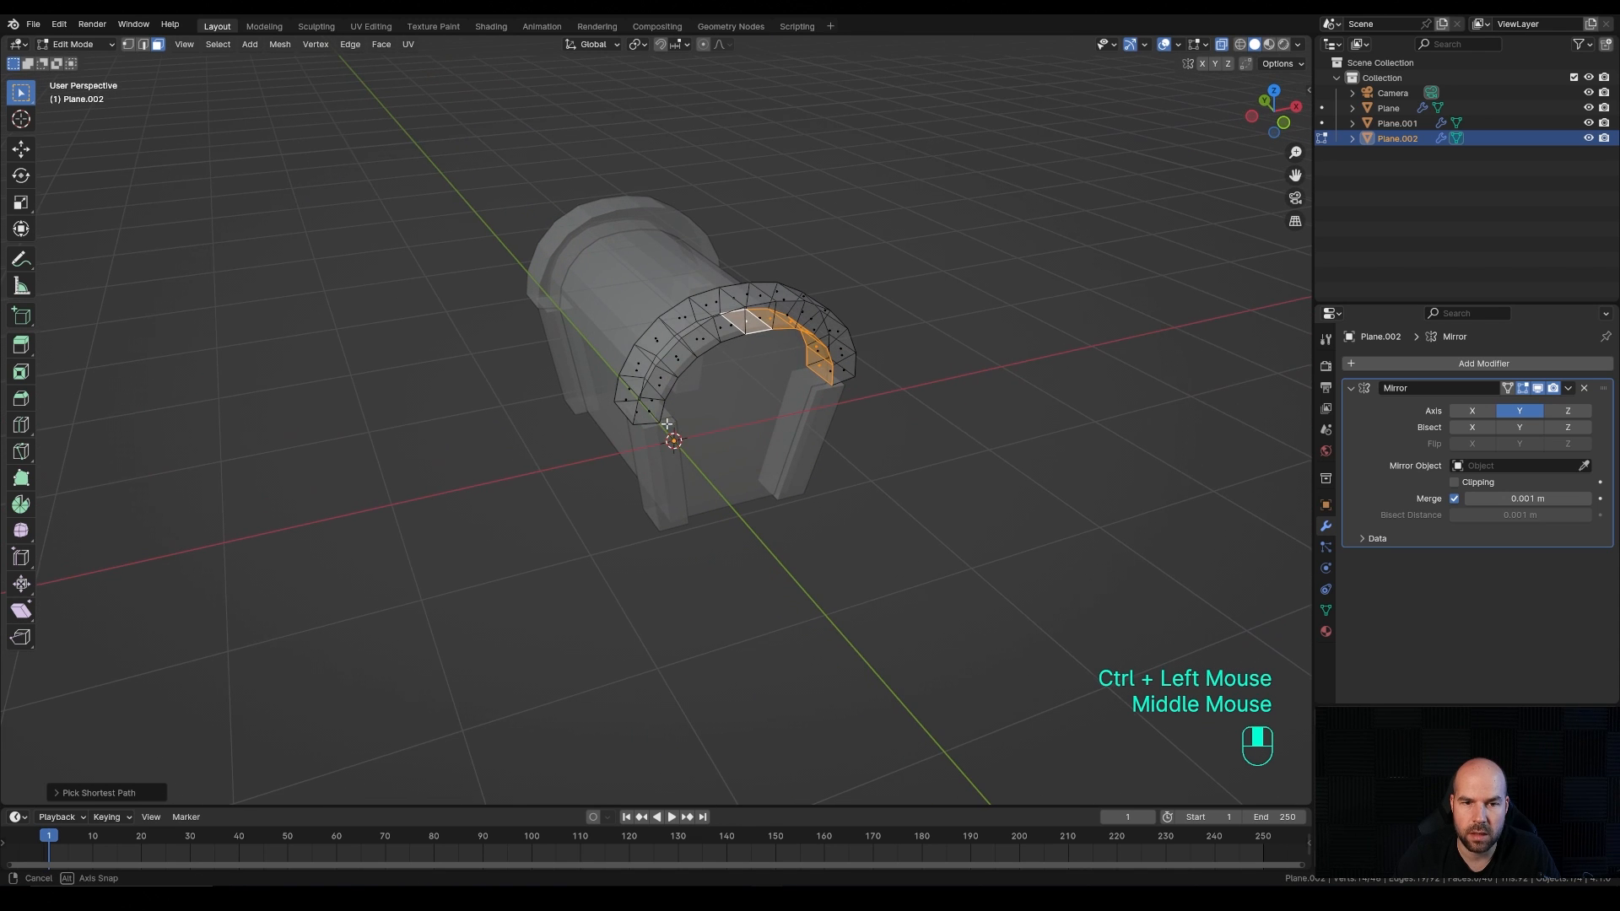
pyautogui.keyDown('ctrl'); pyautogui.click(662, 414); pyautogui.keyUp('ctrl')
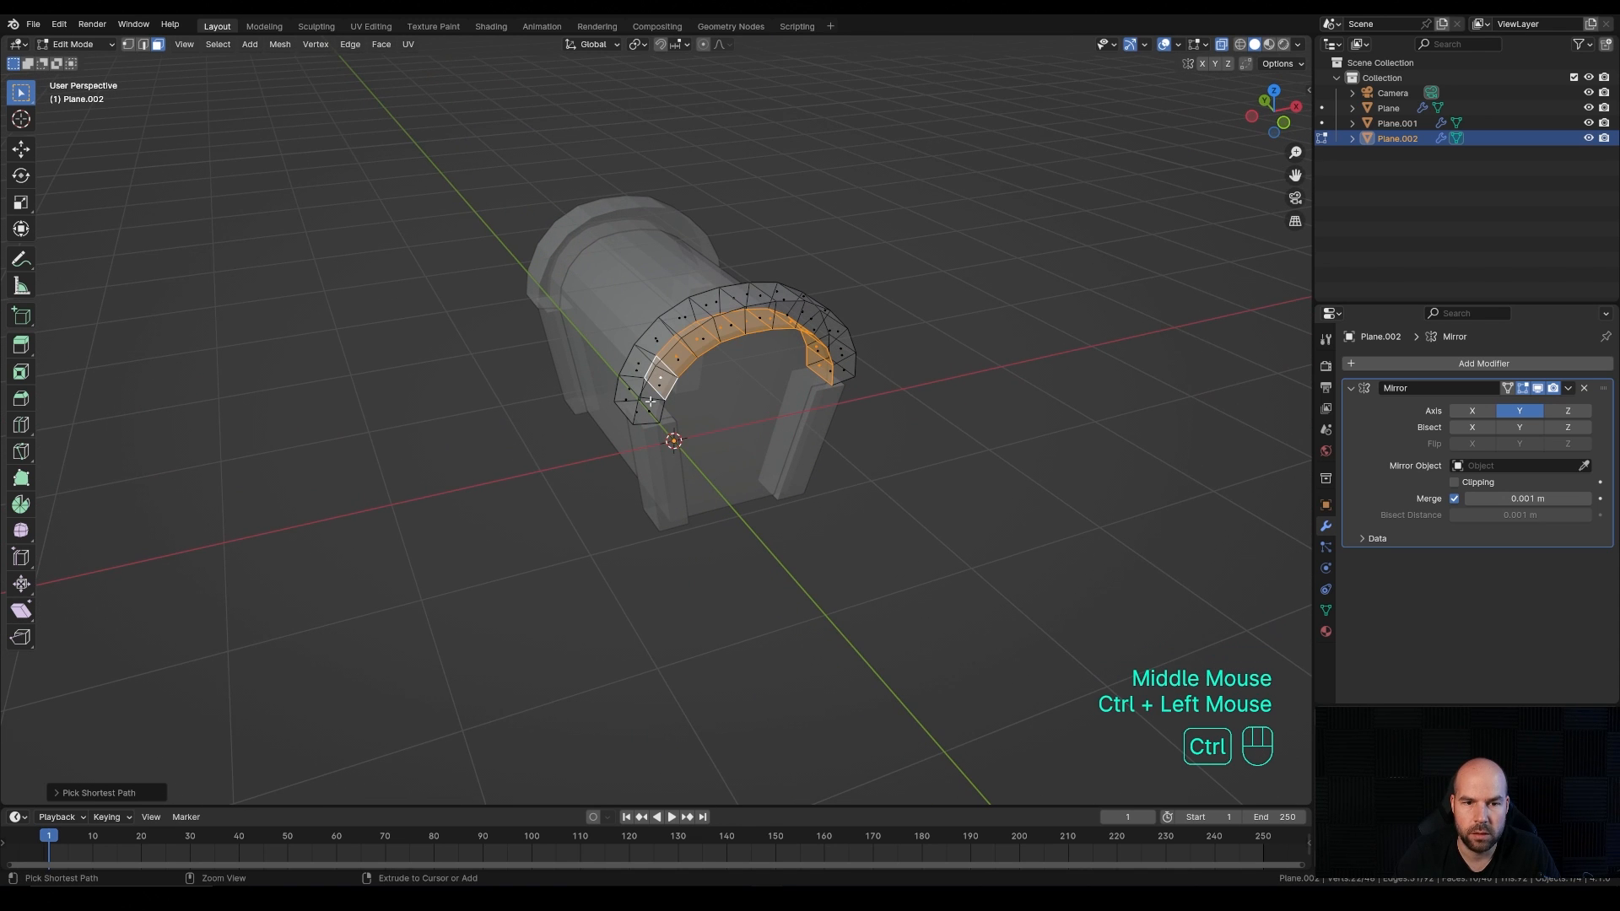
pyautogui.keyDown('ctrl'); pyautogui.click(650, 403); pyautogui.keyUp('ctrl')
pyautogui.moveTo(649, 403); pyautogui.dragTo(846, 479, button='middle')
pyautogui.hotkey('alt', 's')
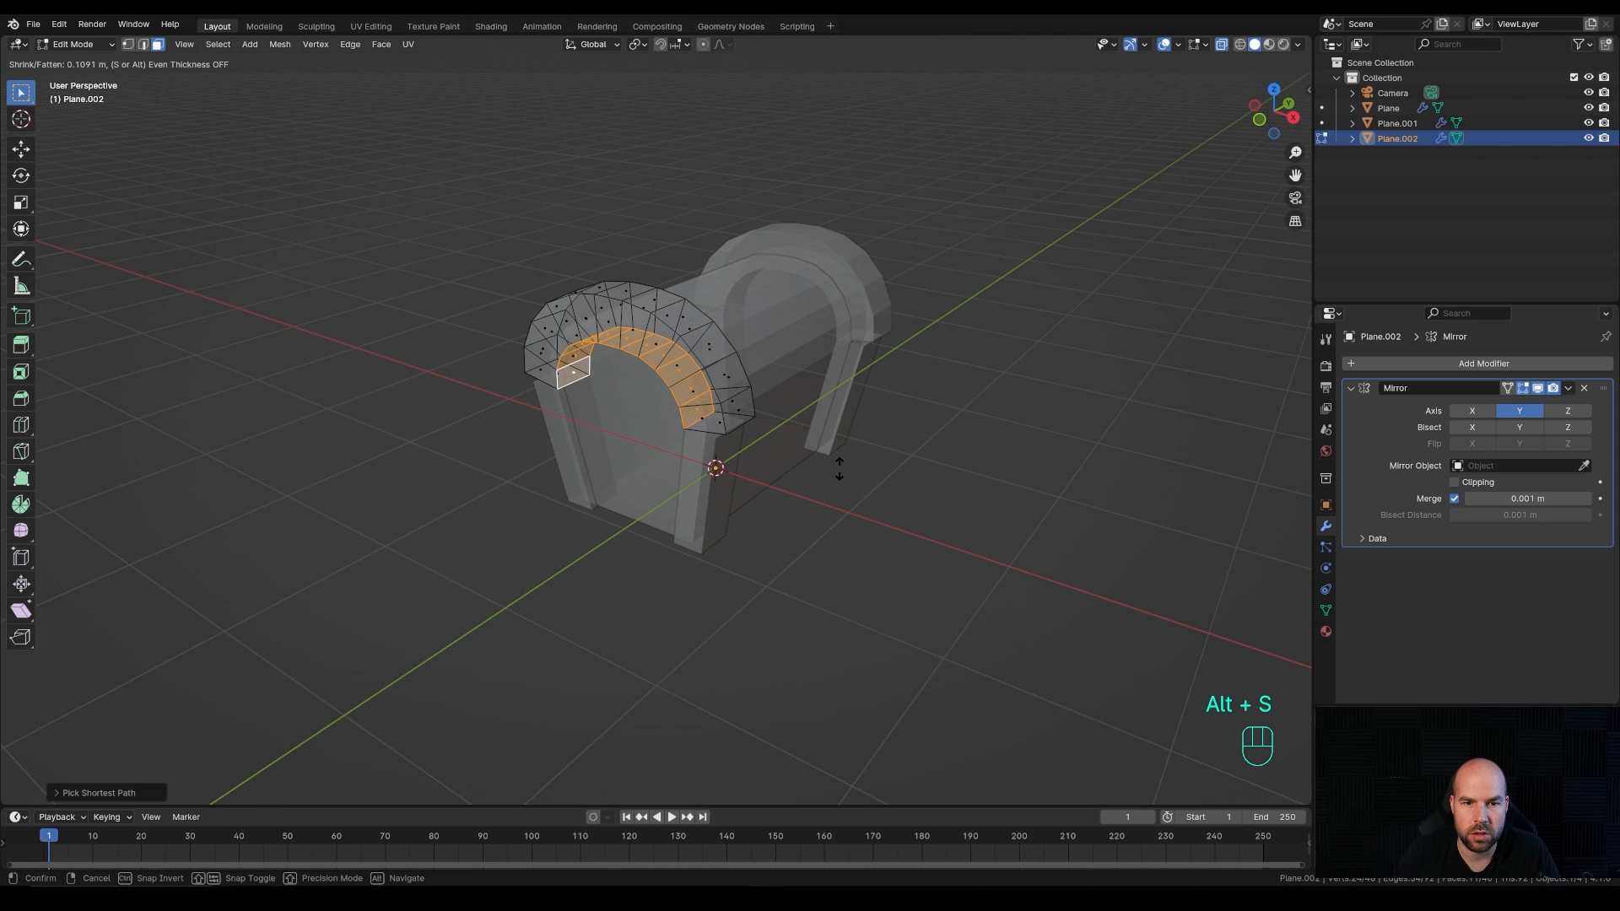
pyautogui.click(839, 466)
# Step: Select the outer vertices at both lower ends of the lid trim and move them slightly down along Z
pyautogui.moveTo(839, 467); pyautogui.dragTo(777, 412, button='middle')
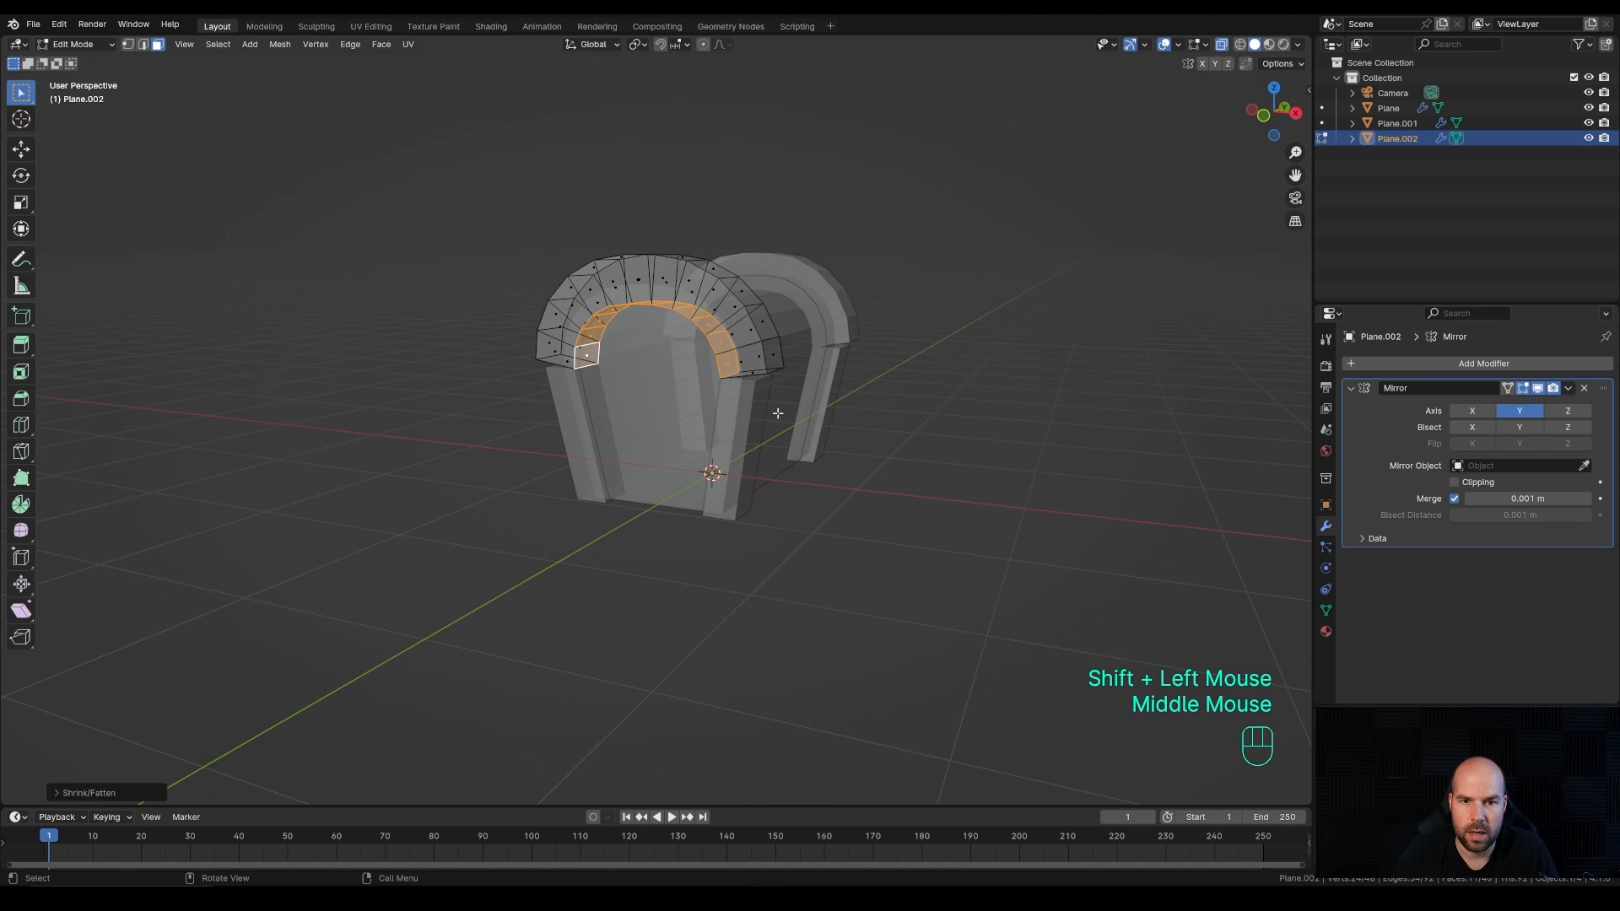
pyautogui.press('1')
pyautogui.moveTo(751, 351); pyautogui.dragTo(804, 387)
pyautogui.keyDown('shift'); pyautogui.moveTo(516, 343); pyautogui.dragTo(592, 379); pyautogui.keyUp('shift')
pyautogui.moveTo(592, 379); pyautogui.dragTo(843, 416, button='middle')
pyautogui.press('g')
pyautogui.press('z')
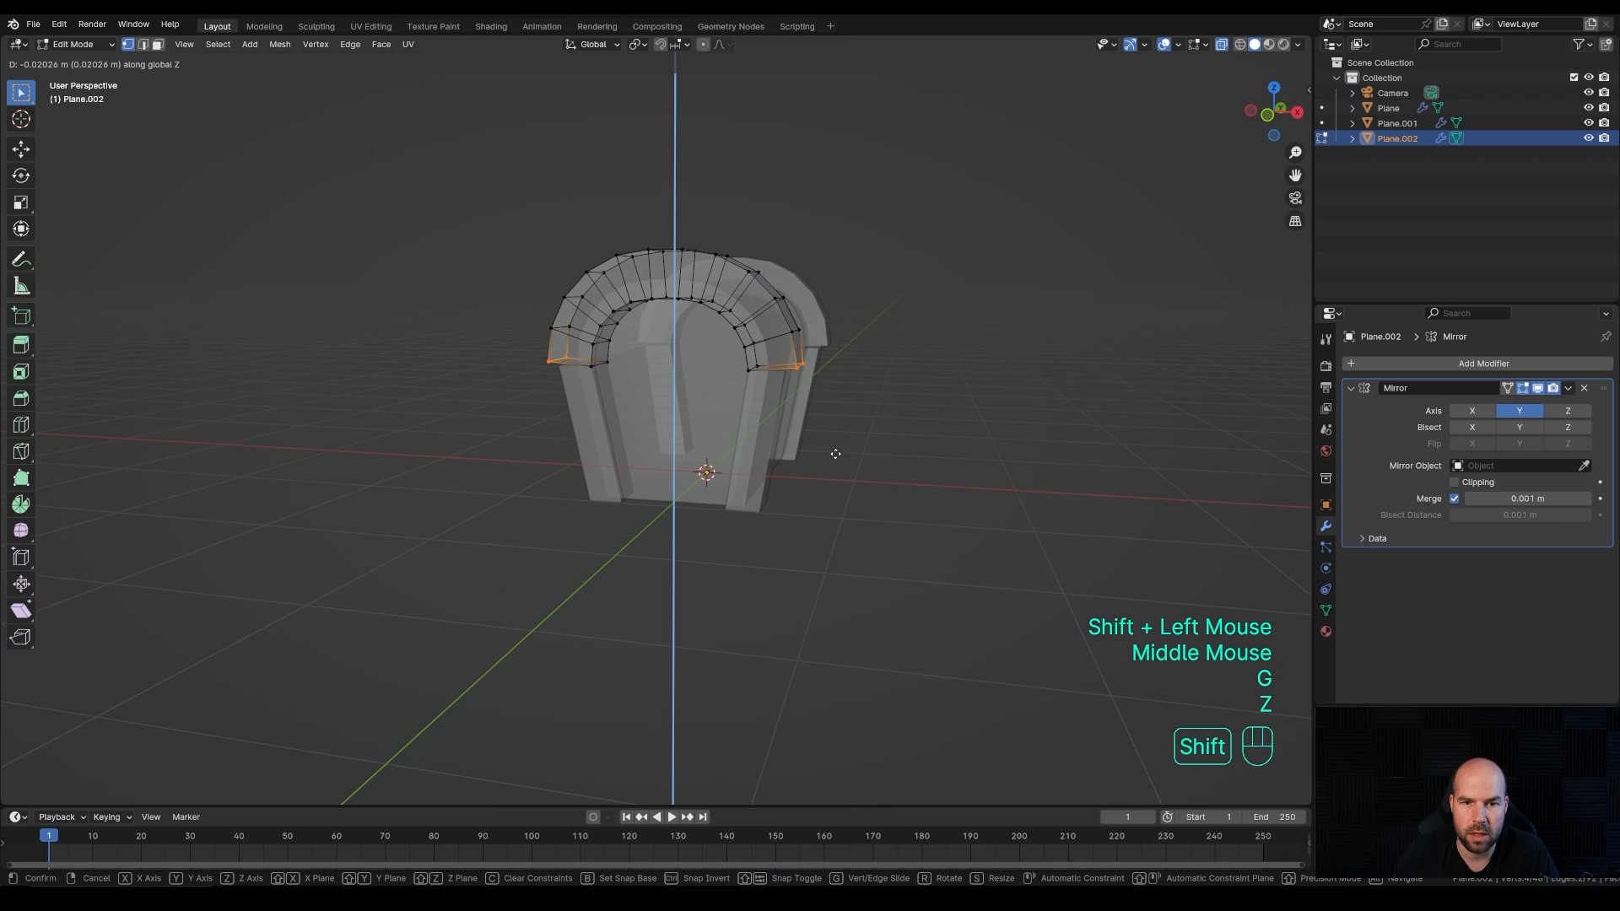
pyautogui.keyDown('shift'); pyautogui.click(816, 491); pyautogui.keyUp('shift')
# Step: Select the chest body's rounded lid geometry and separate it into its own object
pyautogui.moveTo(816, 492); pyautogui.dragTo(681, 458, button='middle')
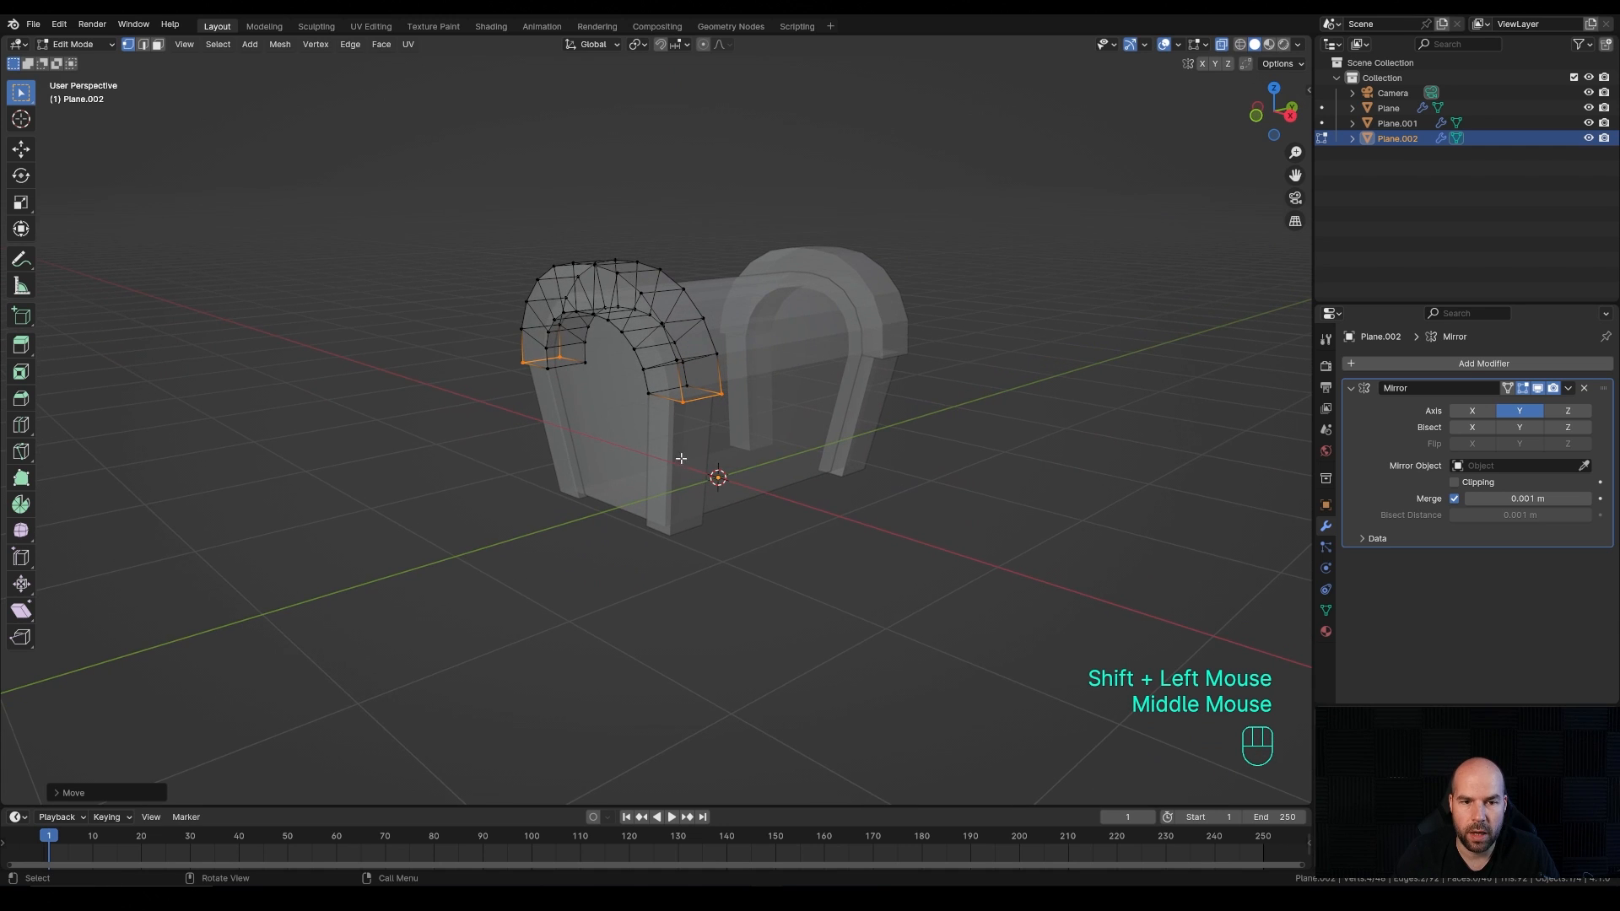
pyautogui.press('Tab')
pyautogui.click(607, 425)
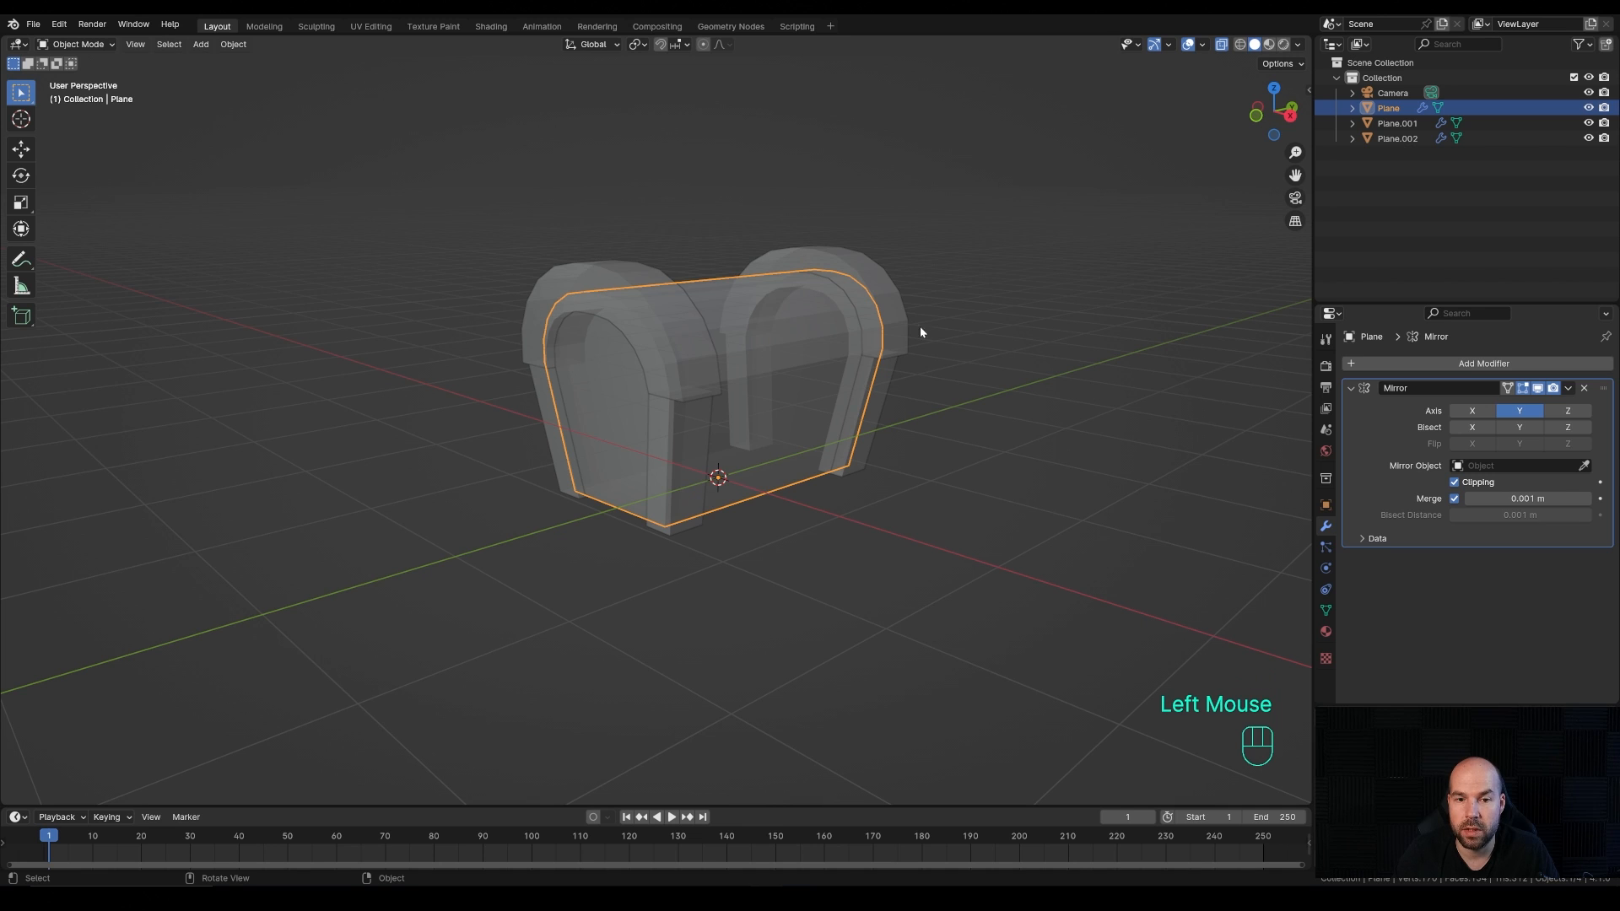
pyautogui.press('Tab')
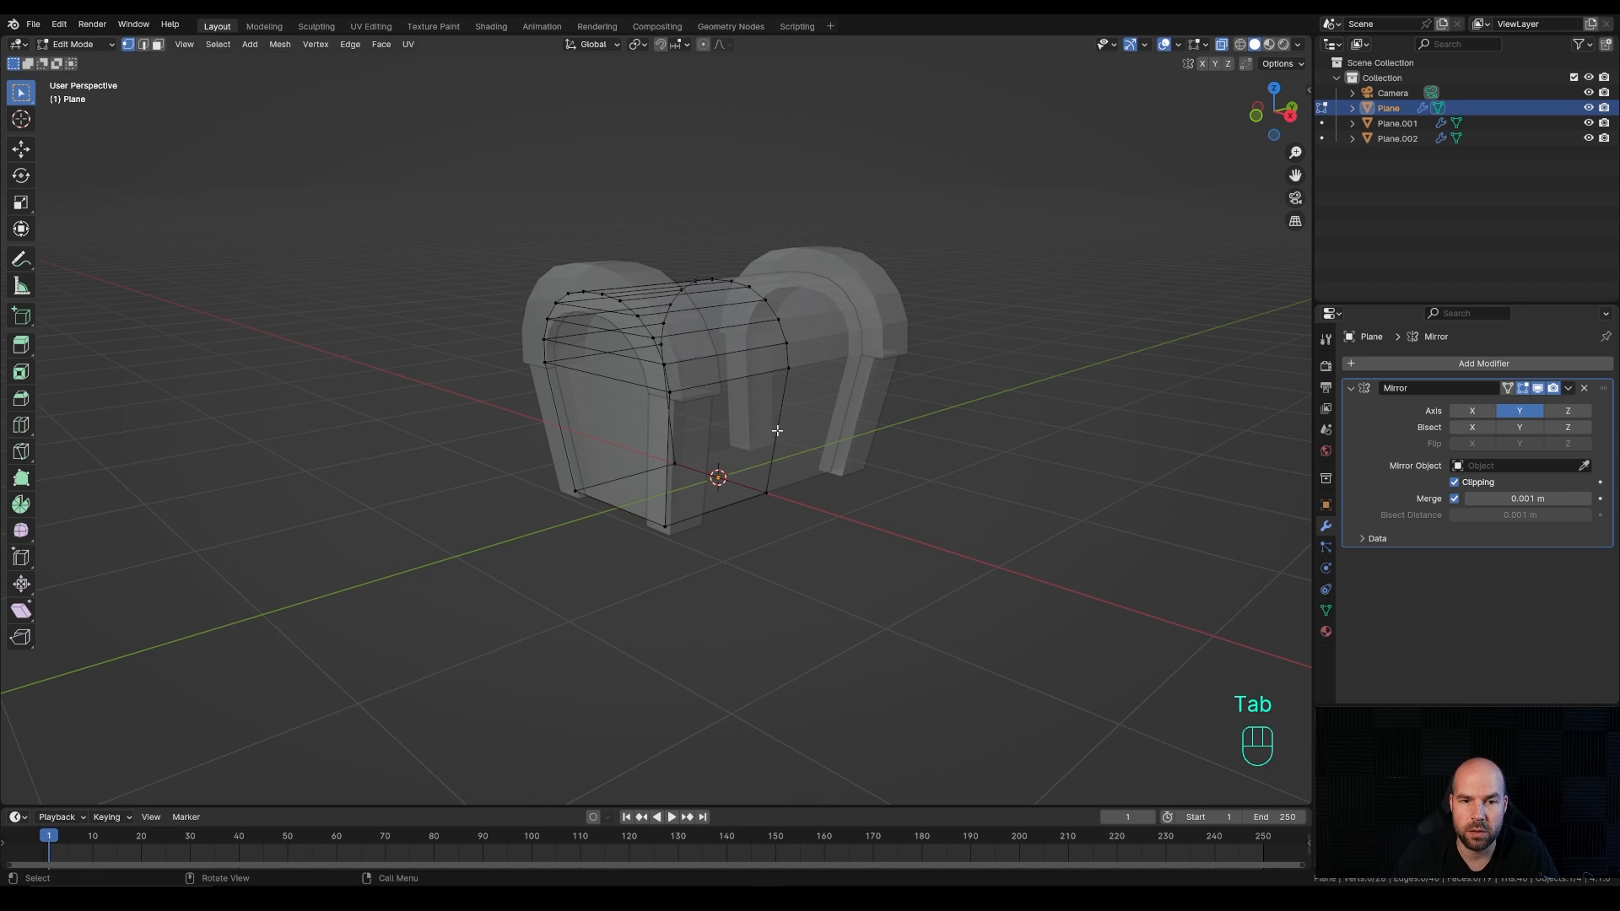
pyautogui.moveTo(749, 407); pyautogui.dragTo(692, 410, button='middle')
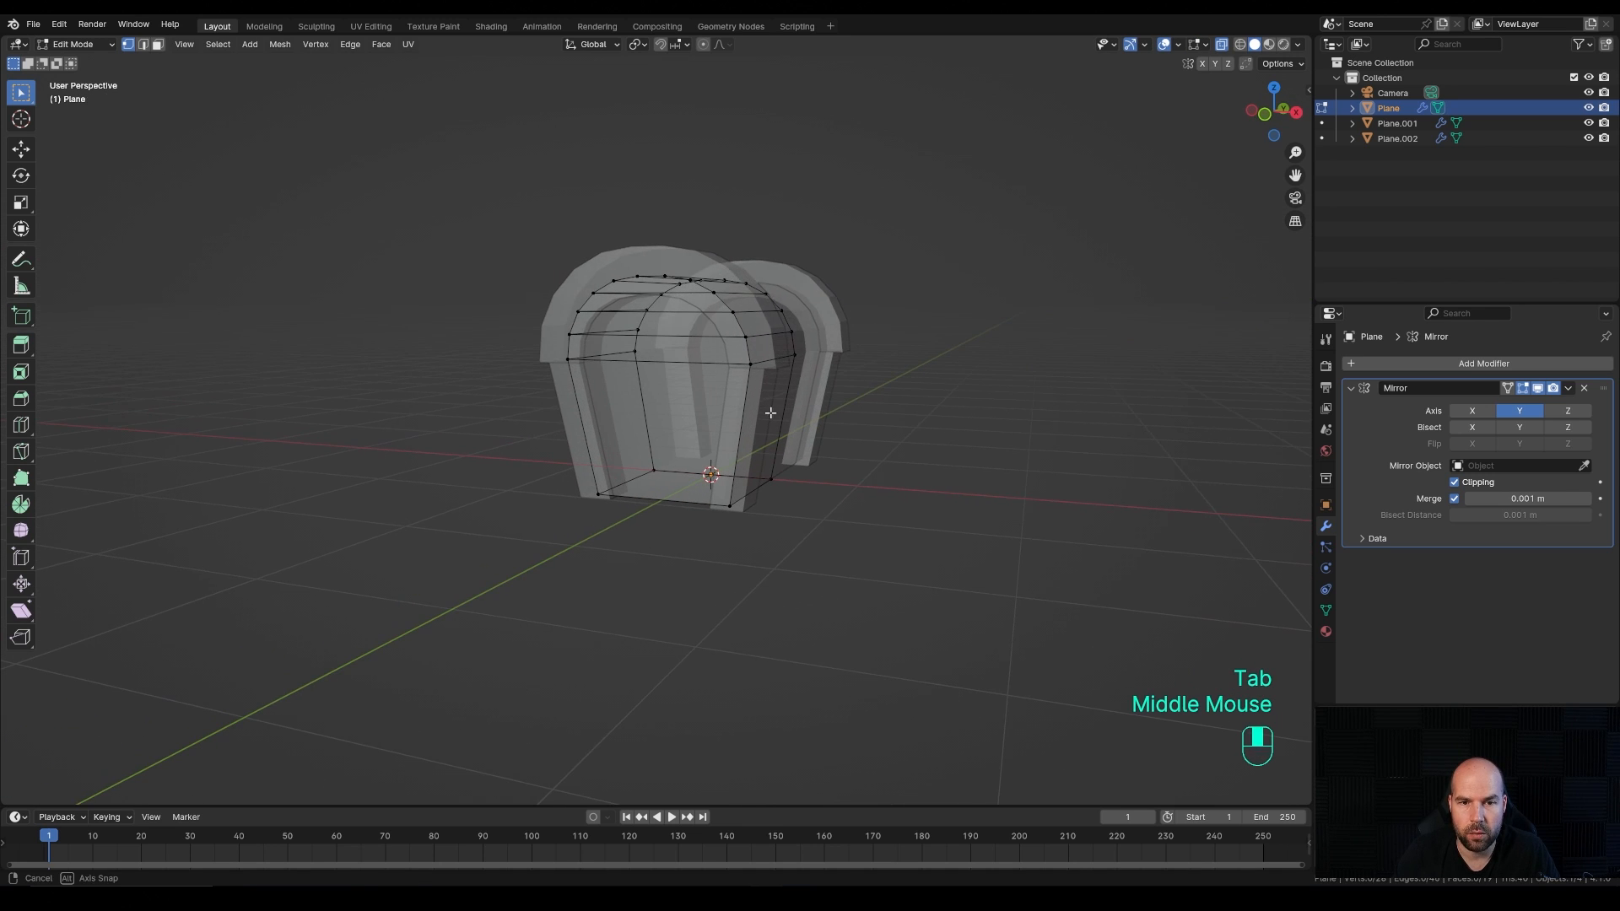
pyautogui.moveTo(419, 190); pyautogui.dragTo(898, 398)
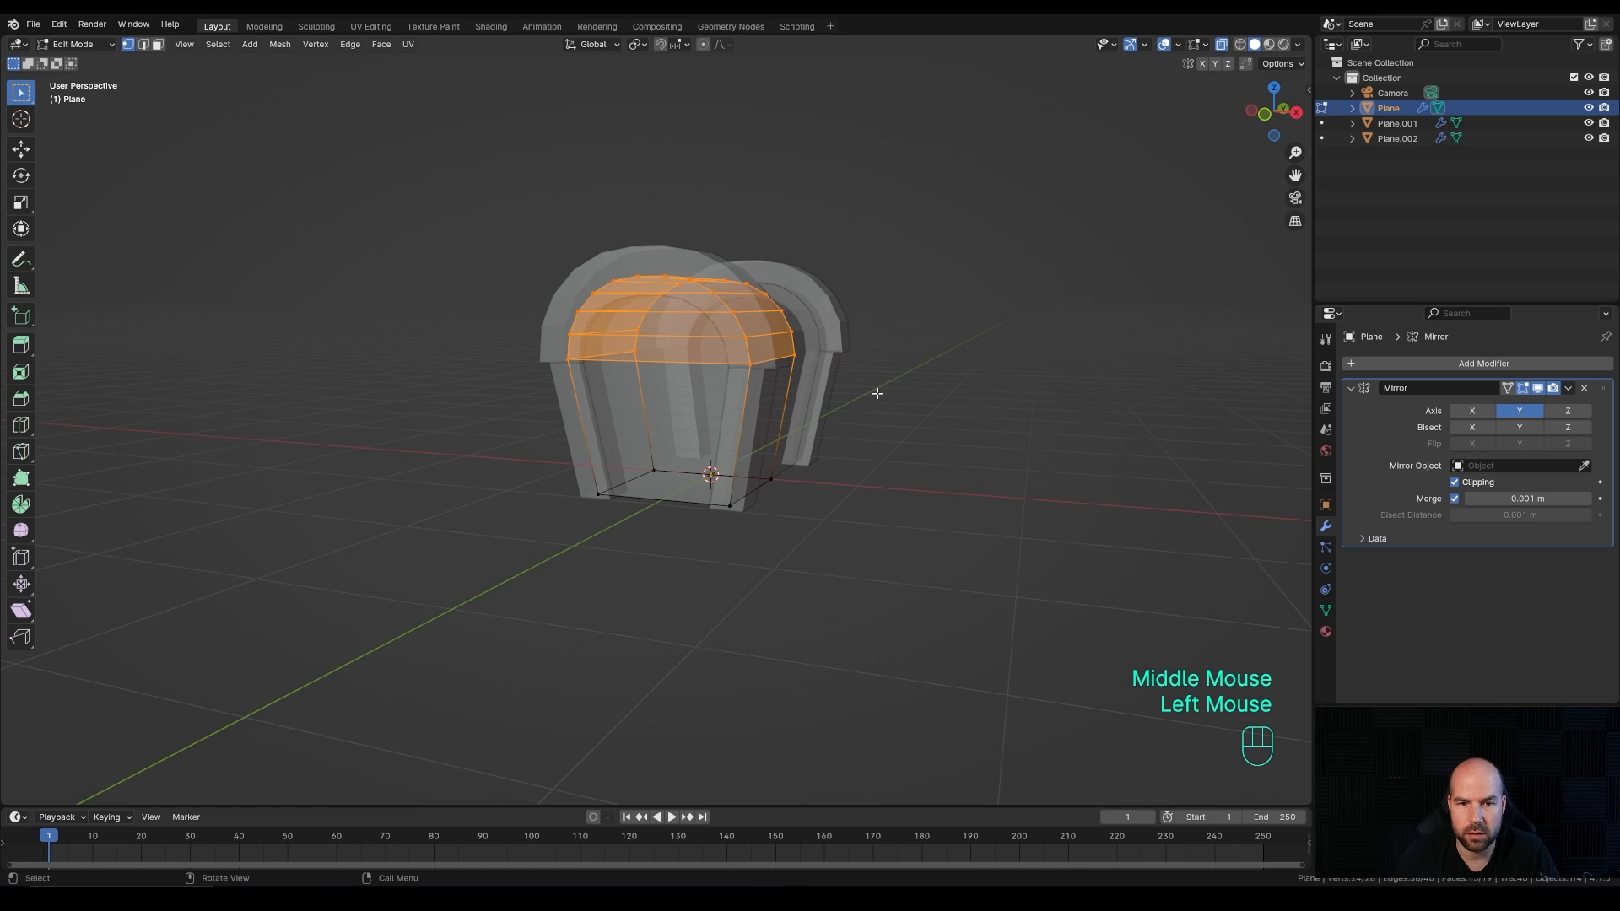
pyautogui.press('p')
pyautogui.click(889, 398)
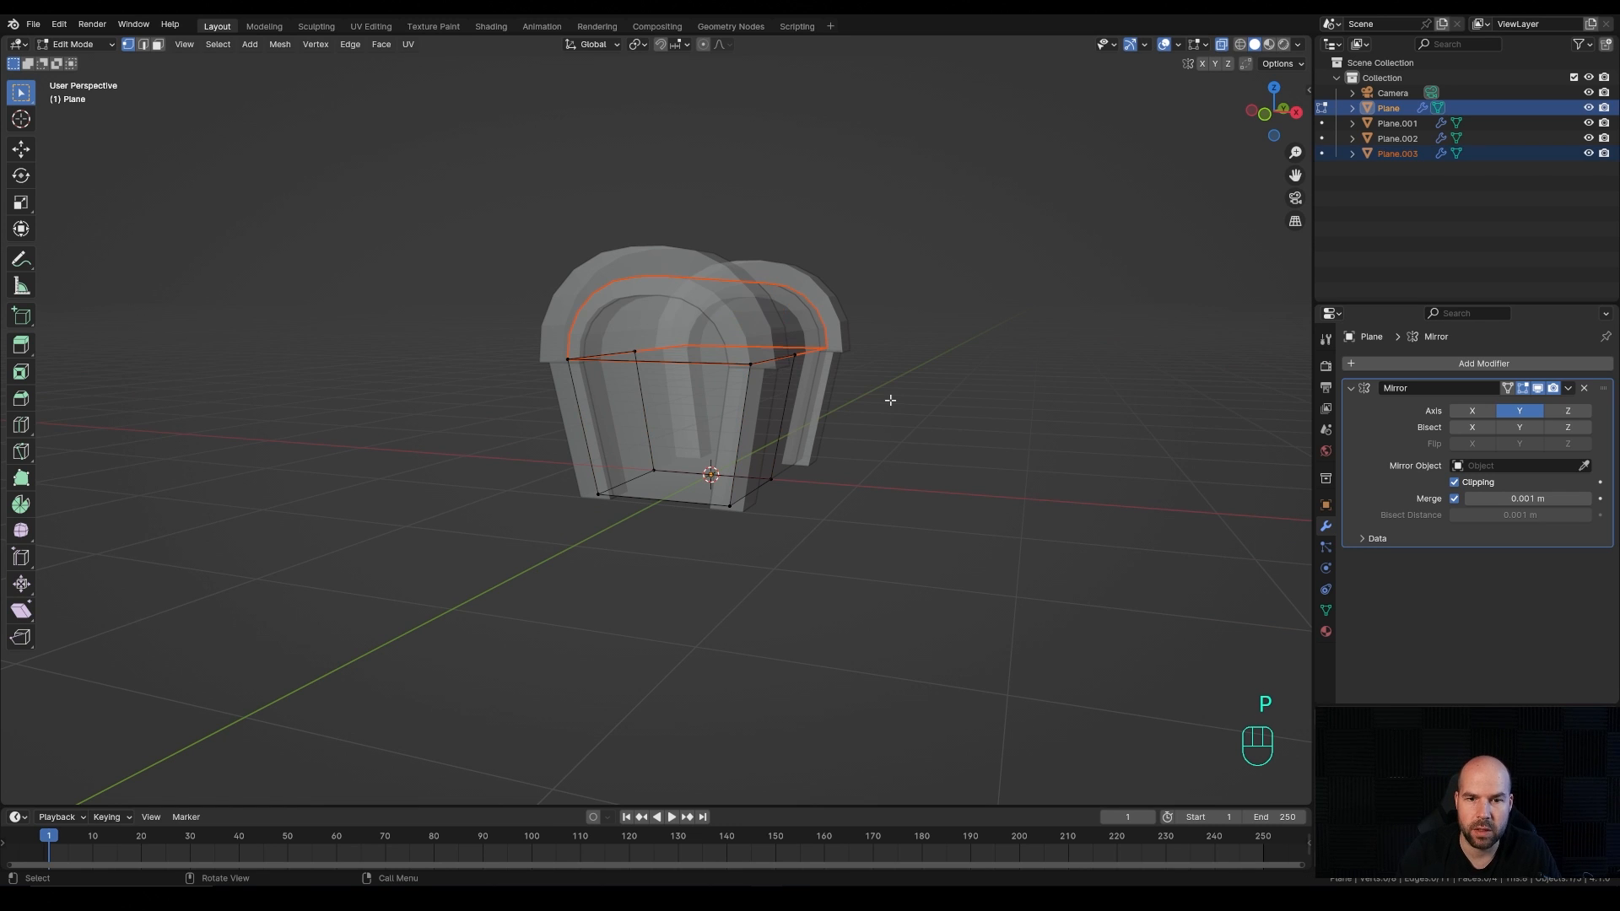
# Step: Add two evenly spaced horizontal loop cuts around the chest base without sliding them
pyautogui.moveTo(880, 326); pyautogui.dragTo(724, 446, button='middle')
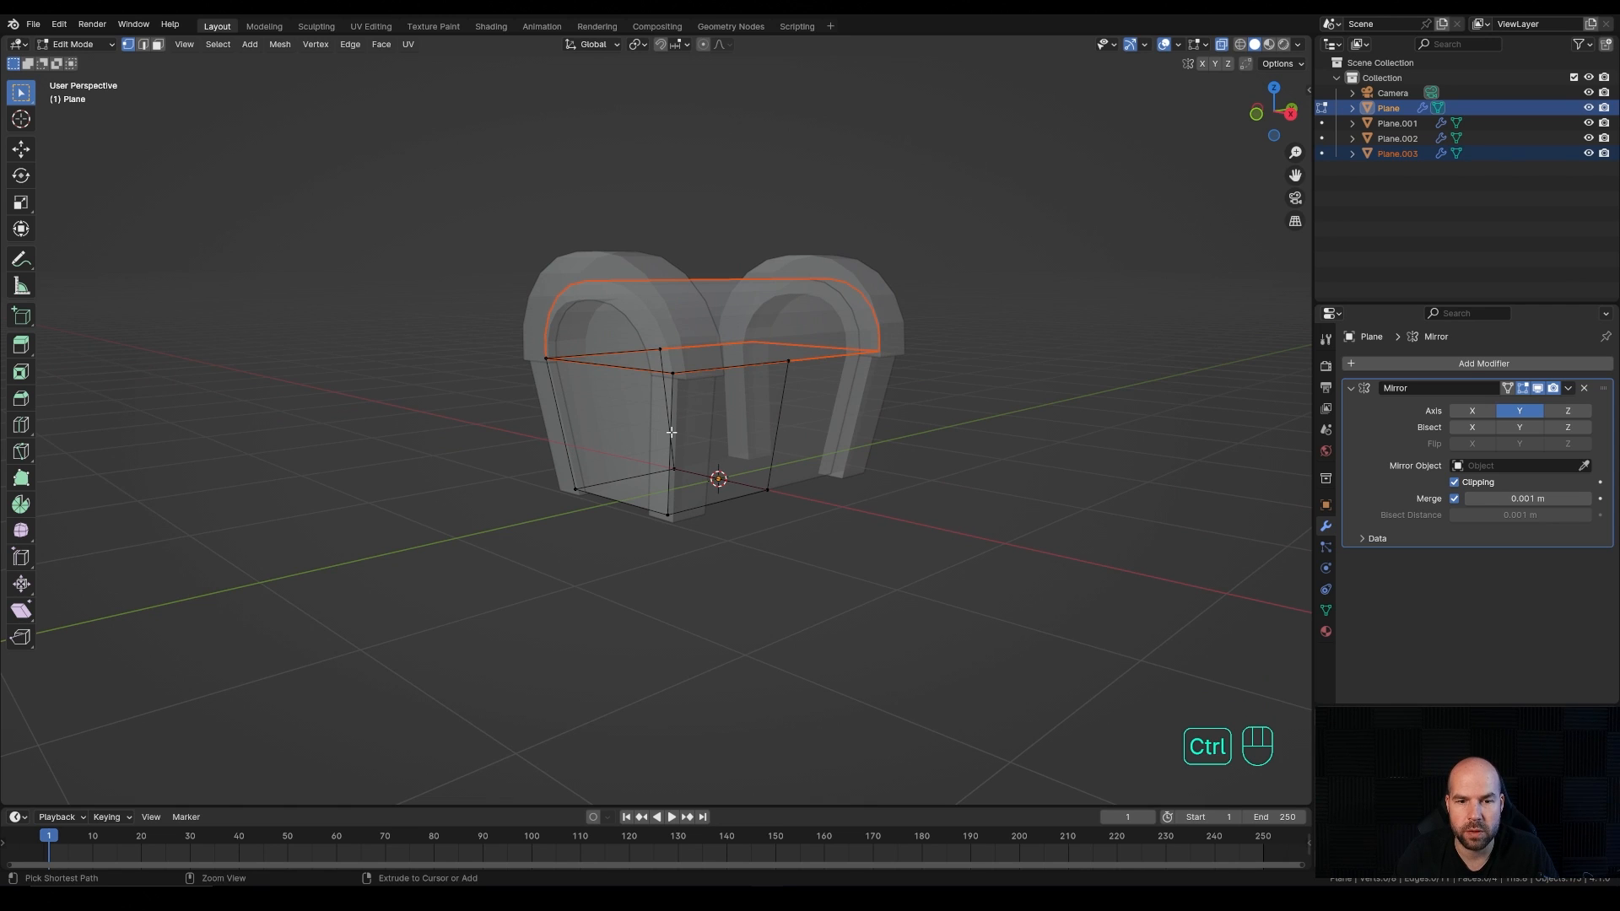
pyautogui.hotkey('ctrl', 'r')
pyautogui.scroll(1, 670, 432)
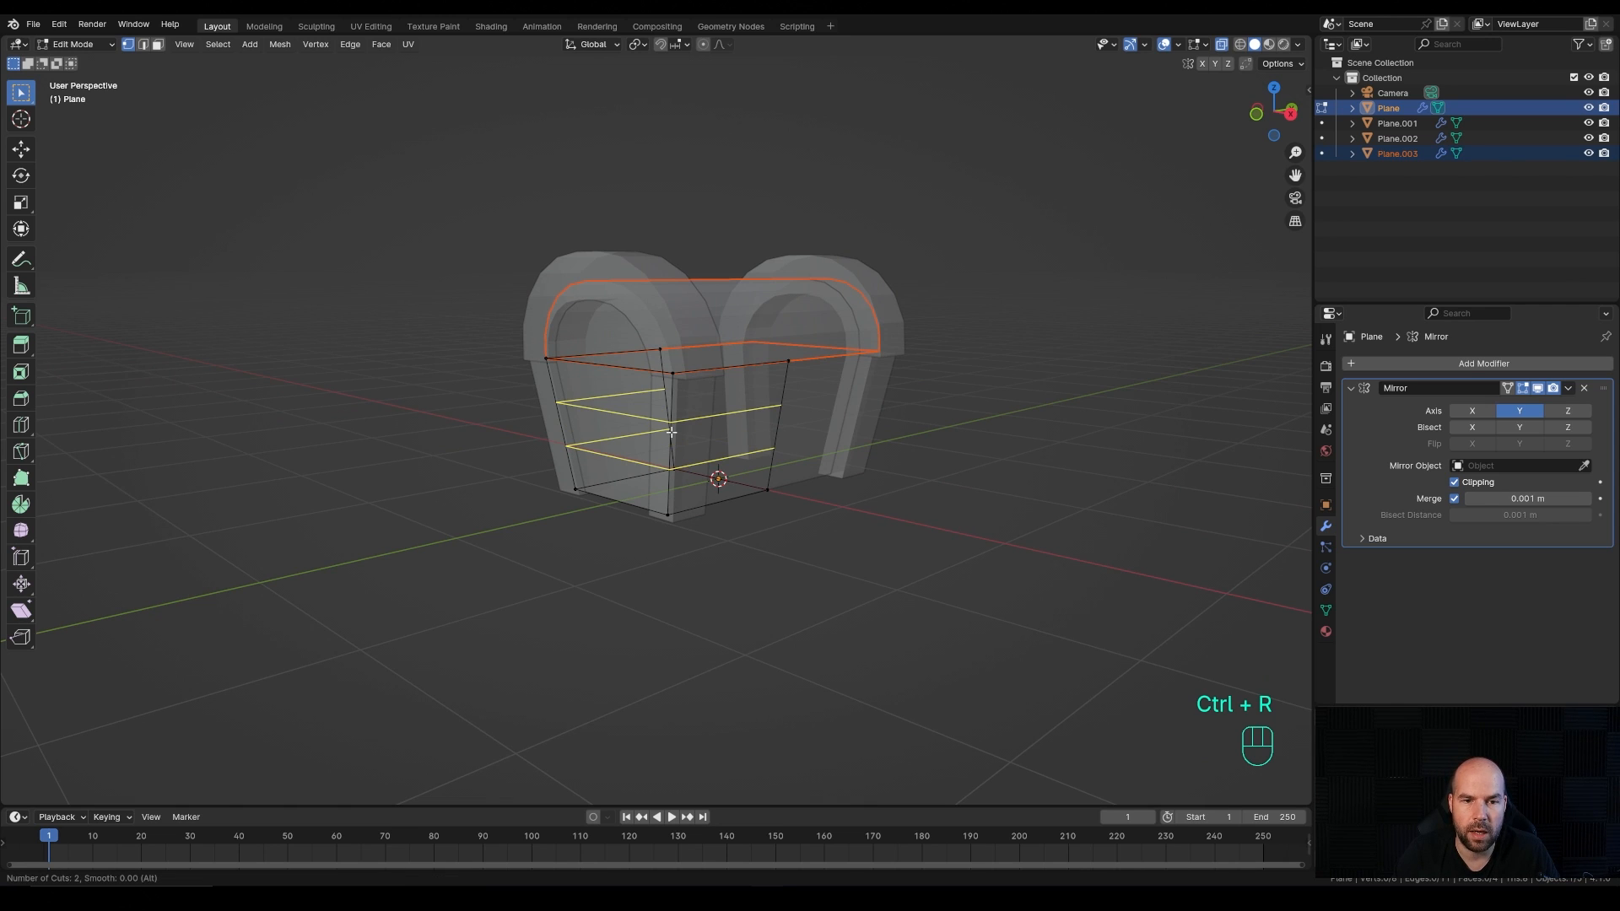
pyautogui.scroll(-1, 671, 432)
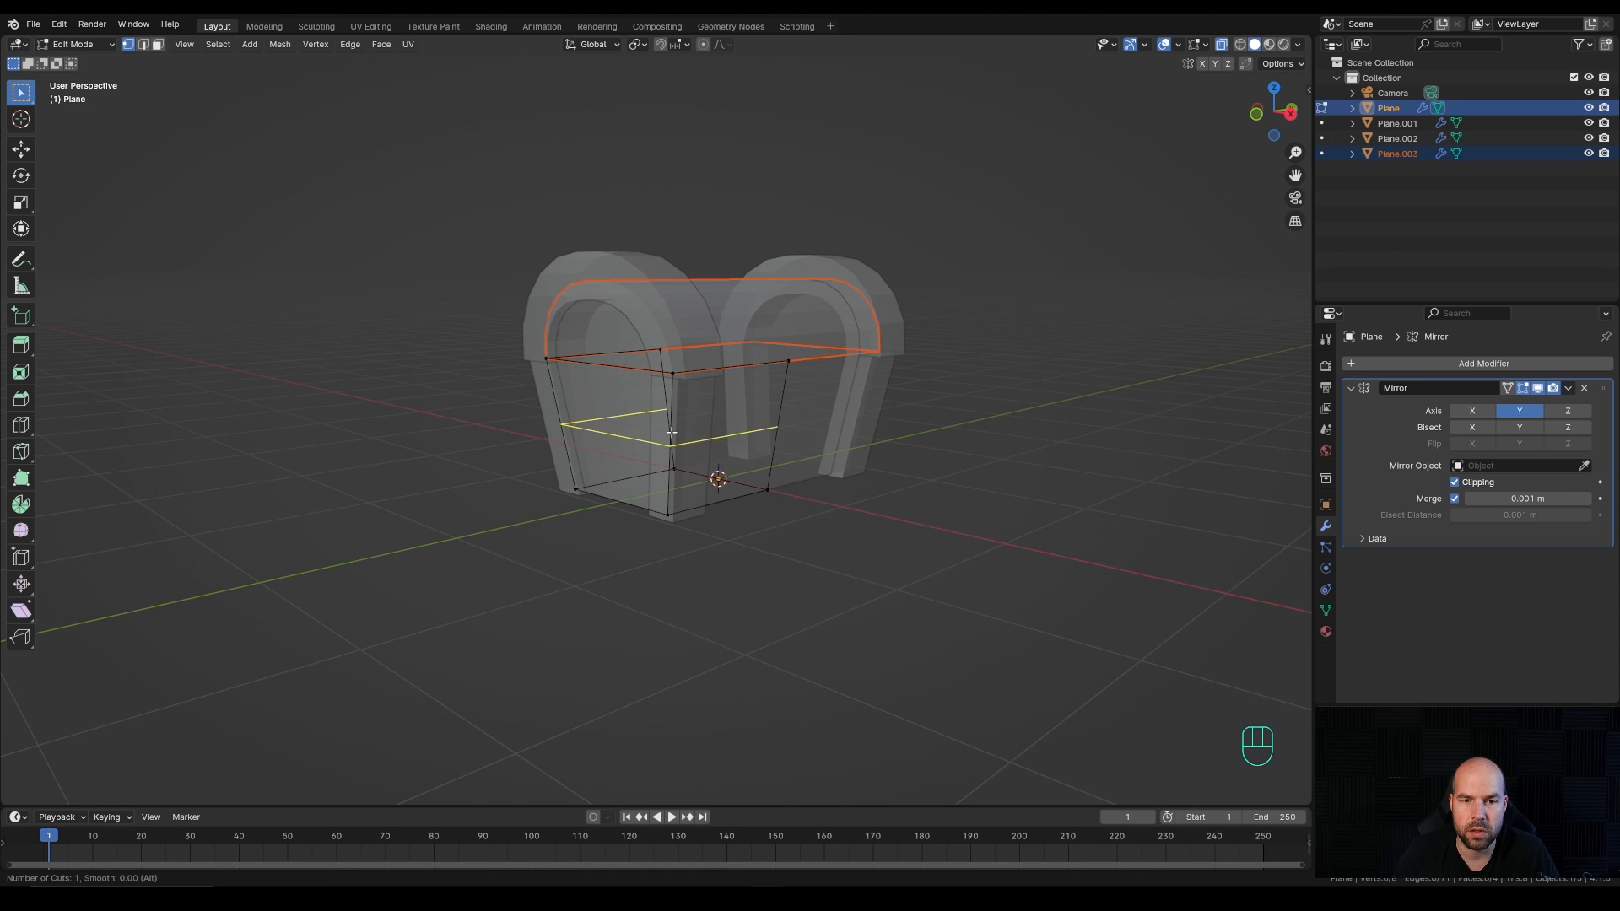
pyautogui.scroll(1, 670, 432)
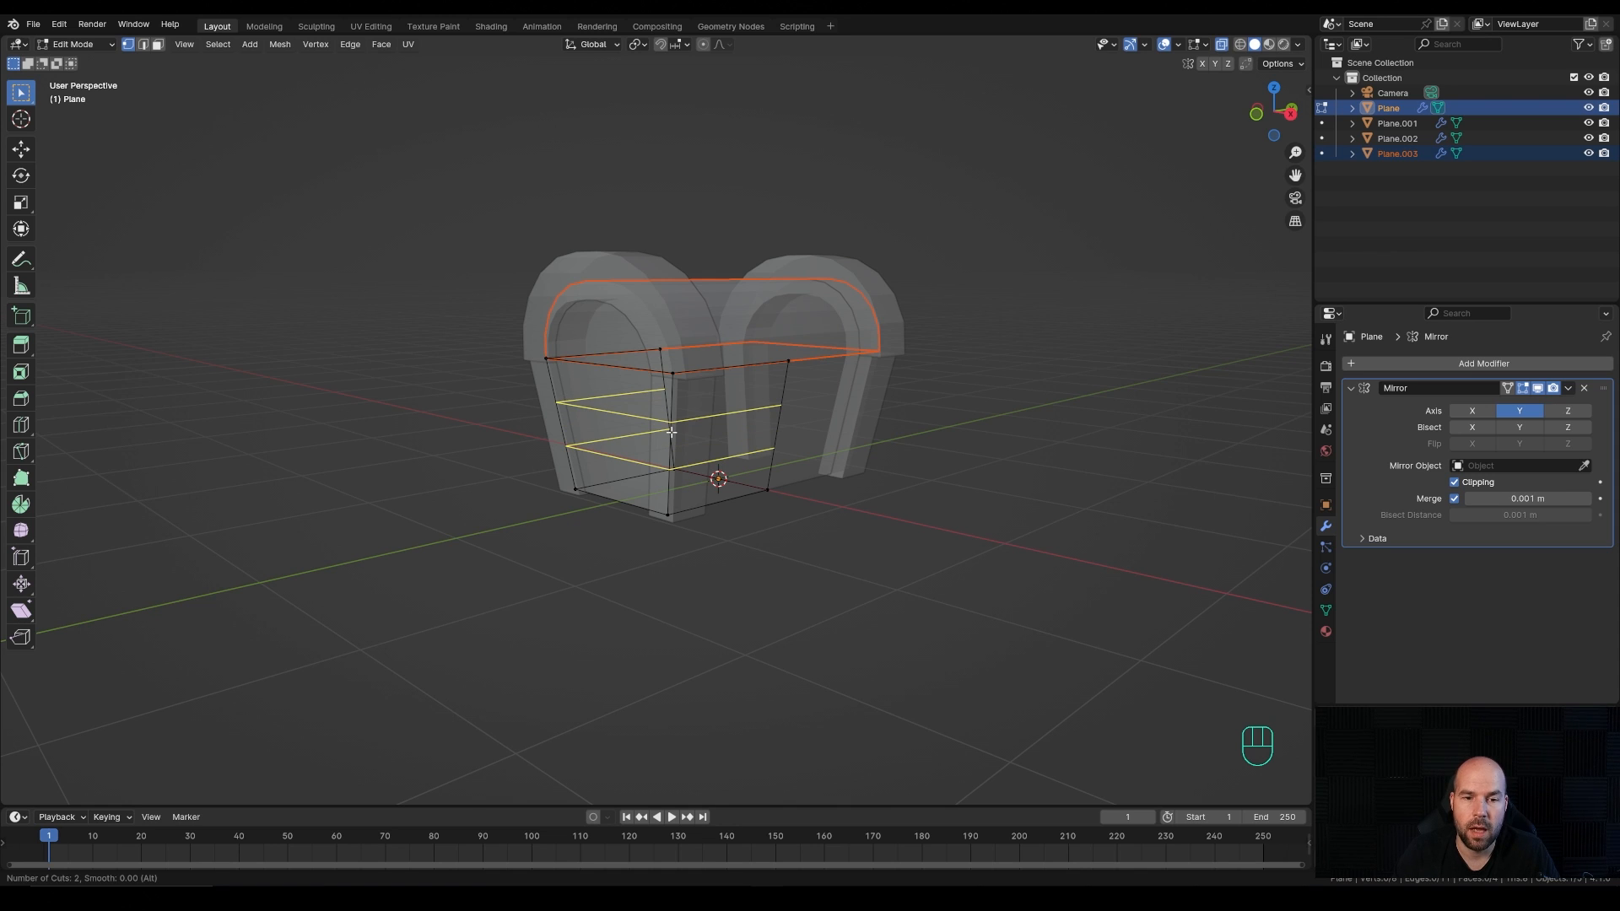
pyautogui.click(671, 433)
pyautogui.rightClick(675, 434)
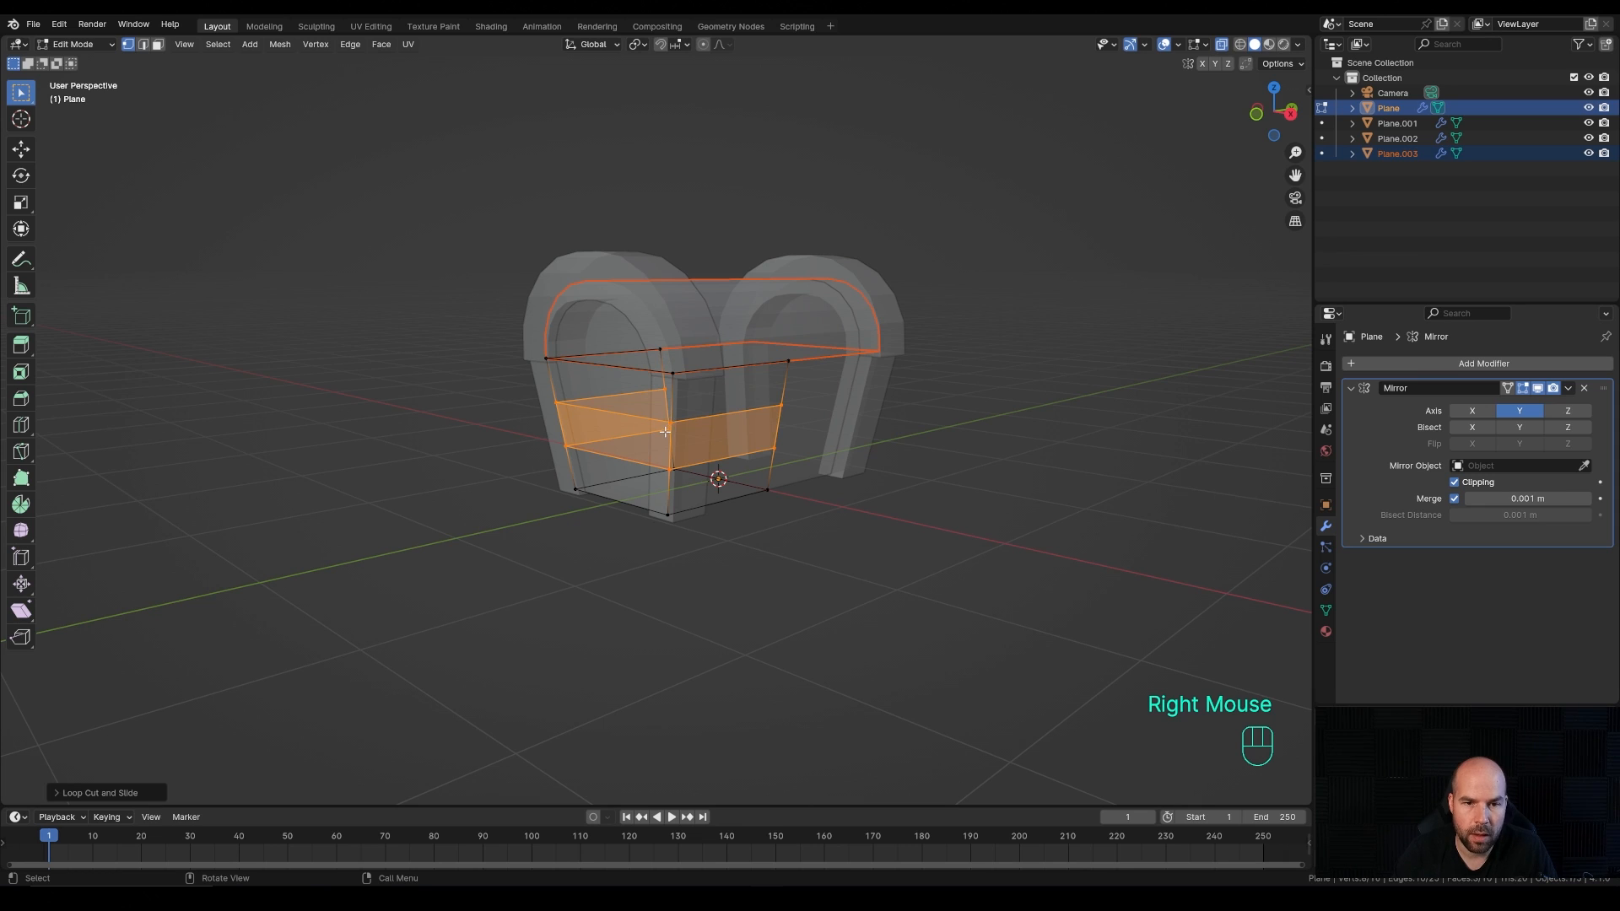
# Step: Duplicate the uppermost face loop of the chest base in place and separate the copy into its own object
pyautogui.press('3')
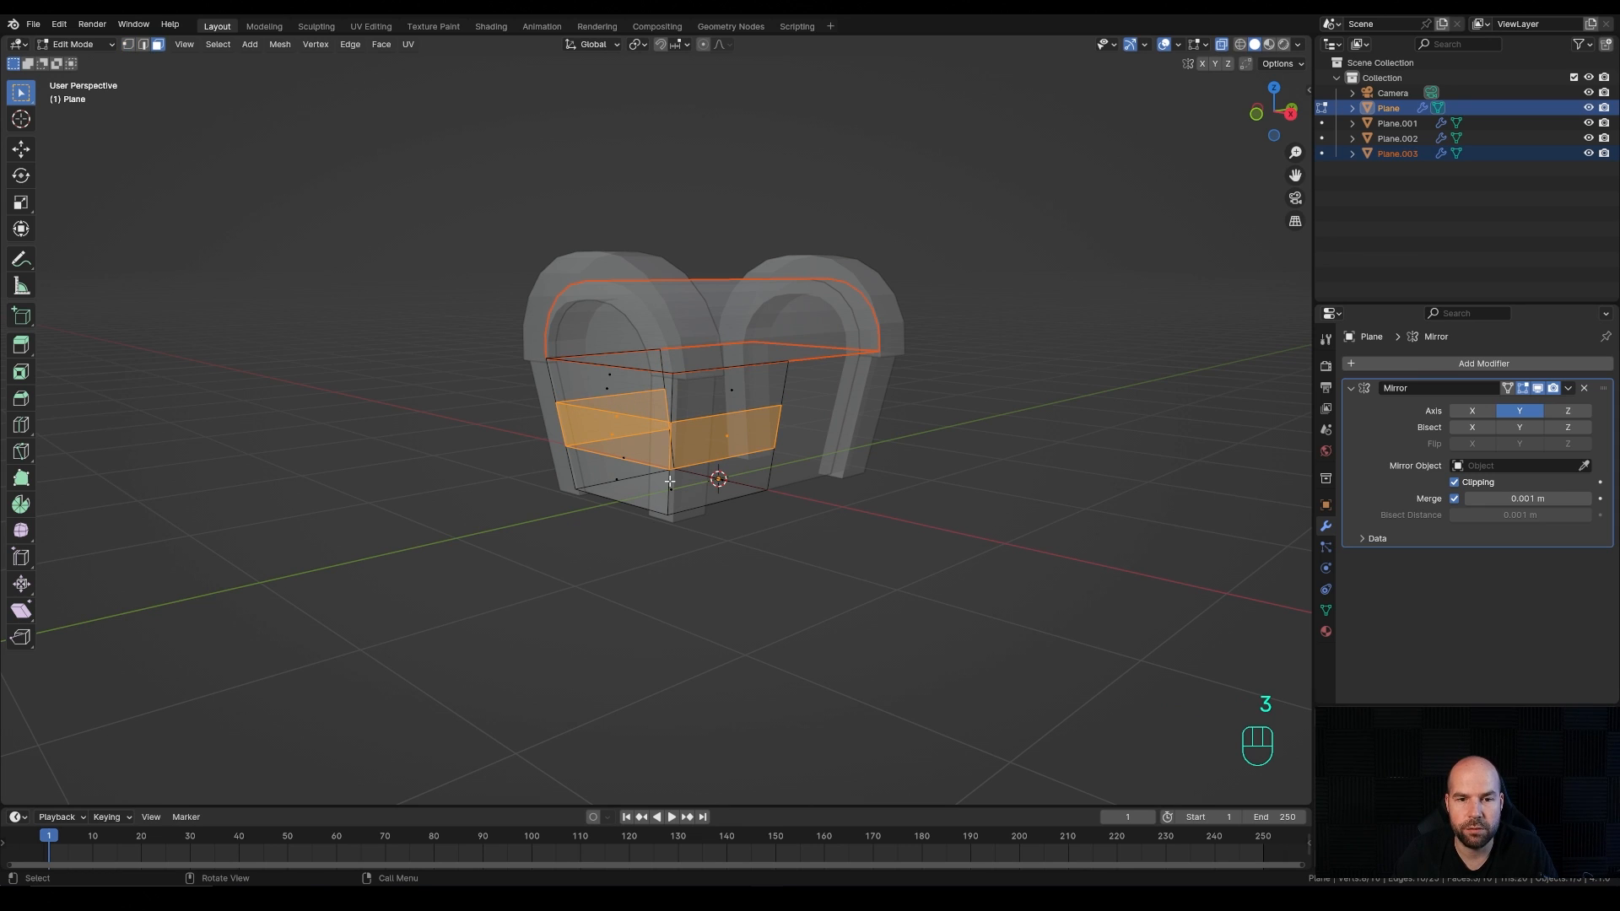
pyautogui.keyDown('alt'); pyautogui.click(671, 394); pyautogui.keyUp('alt')
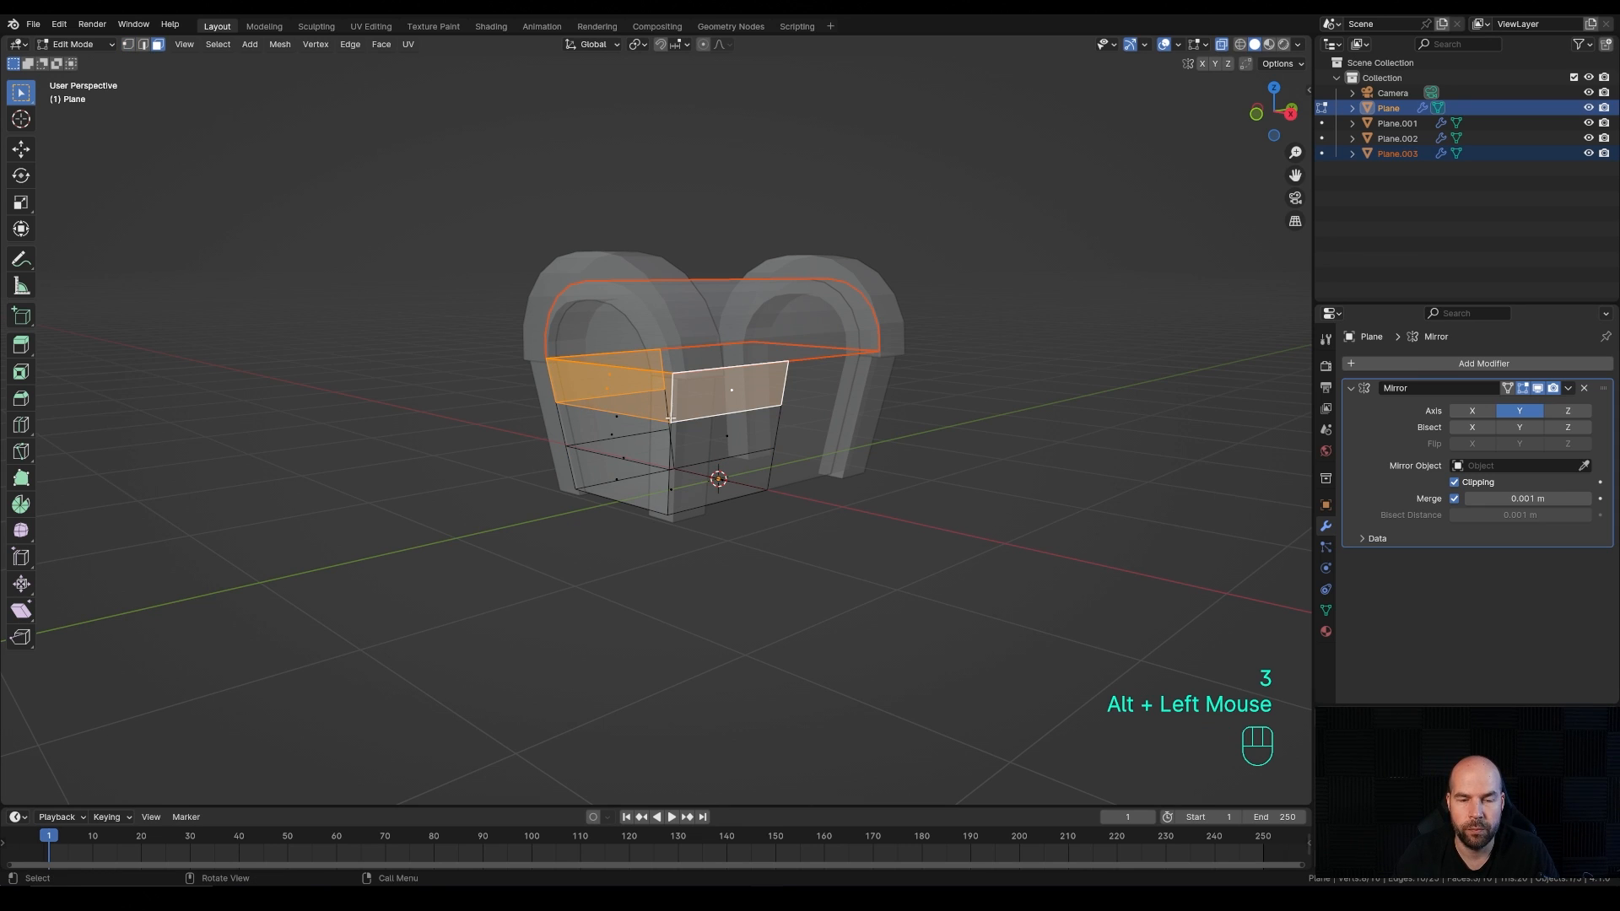
pyautogui.hotkey('shift', 'd')
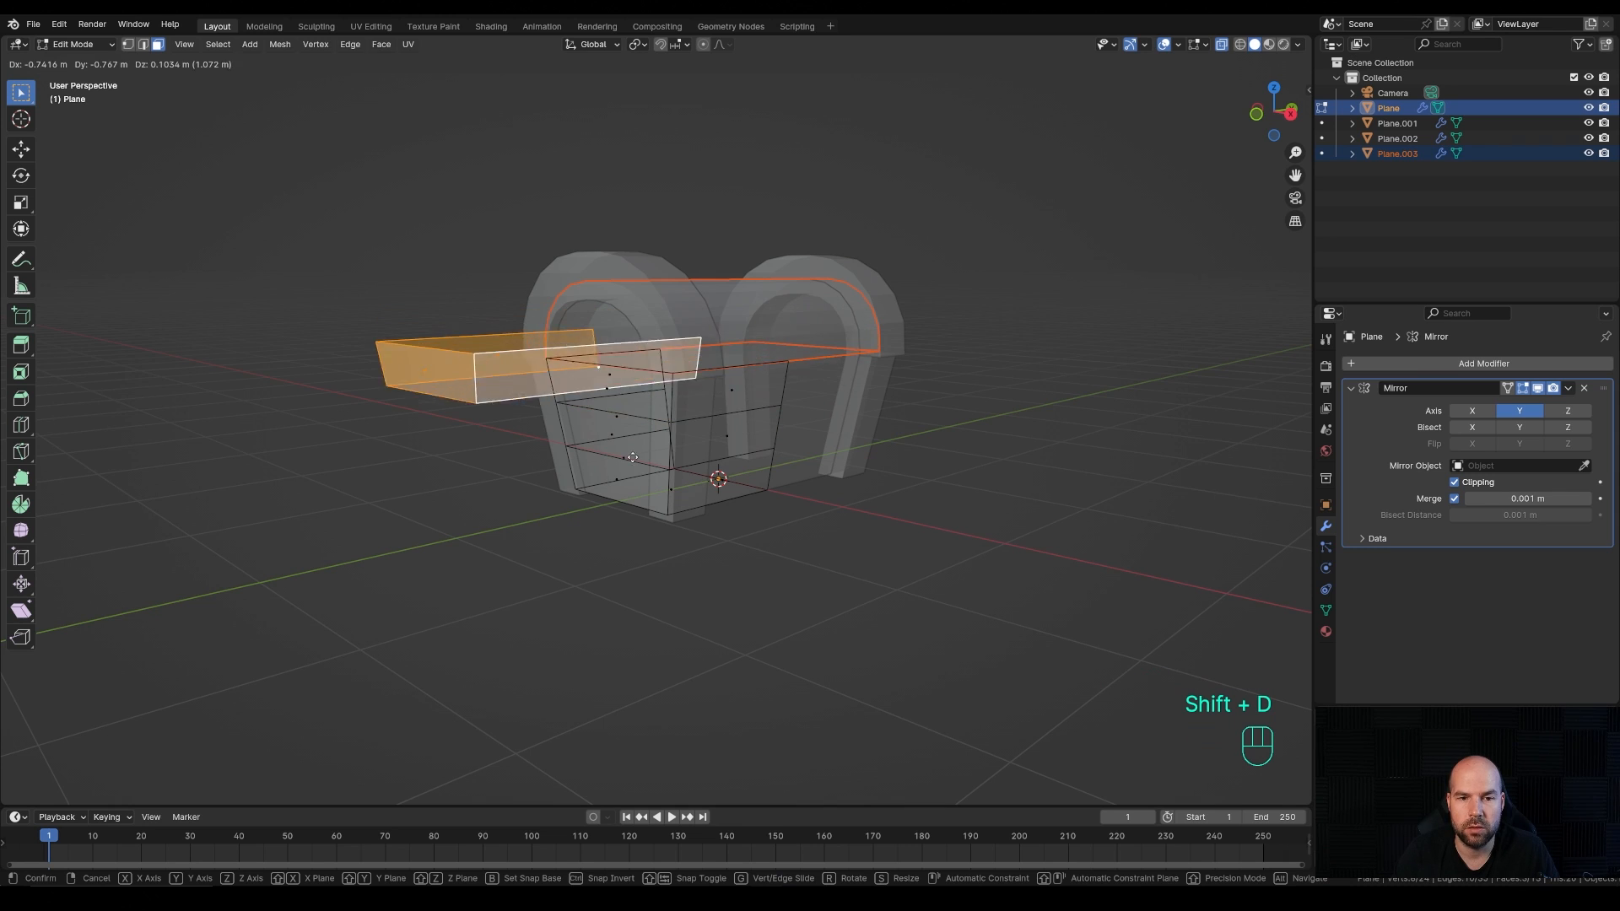
pyautogui.rightClick(459, 398)
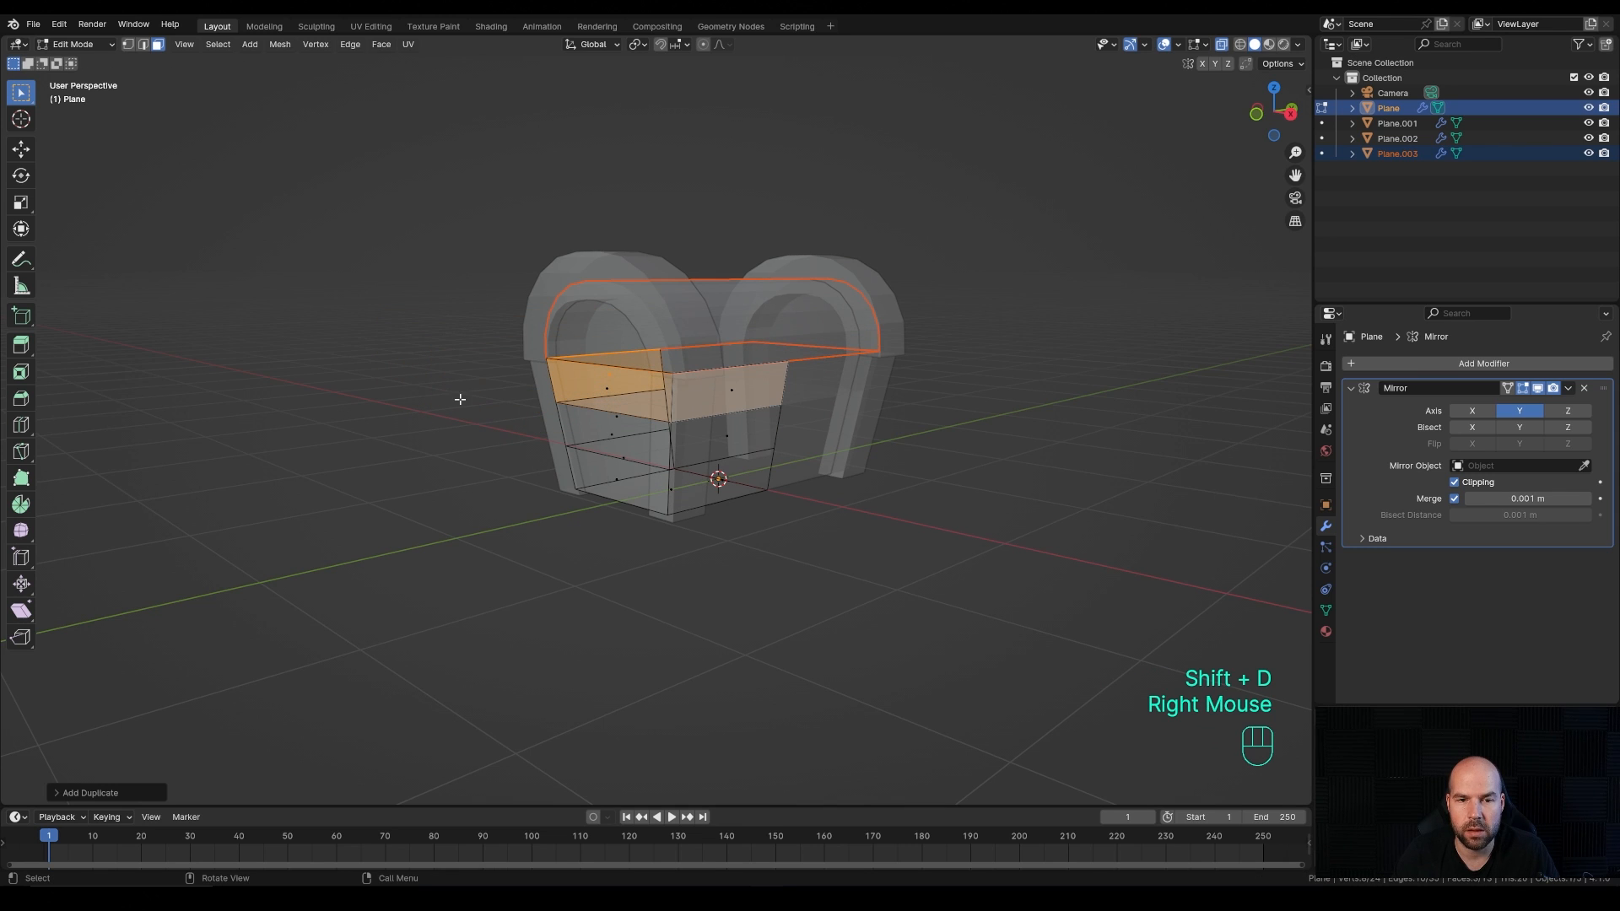
pyautogui.press('p')
pyautogui.click(757, 431)
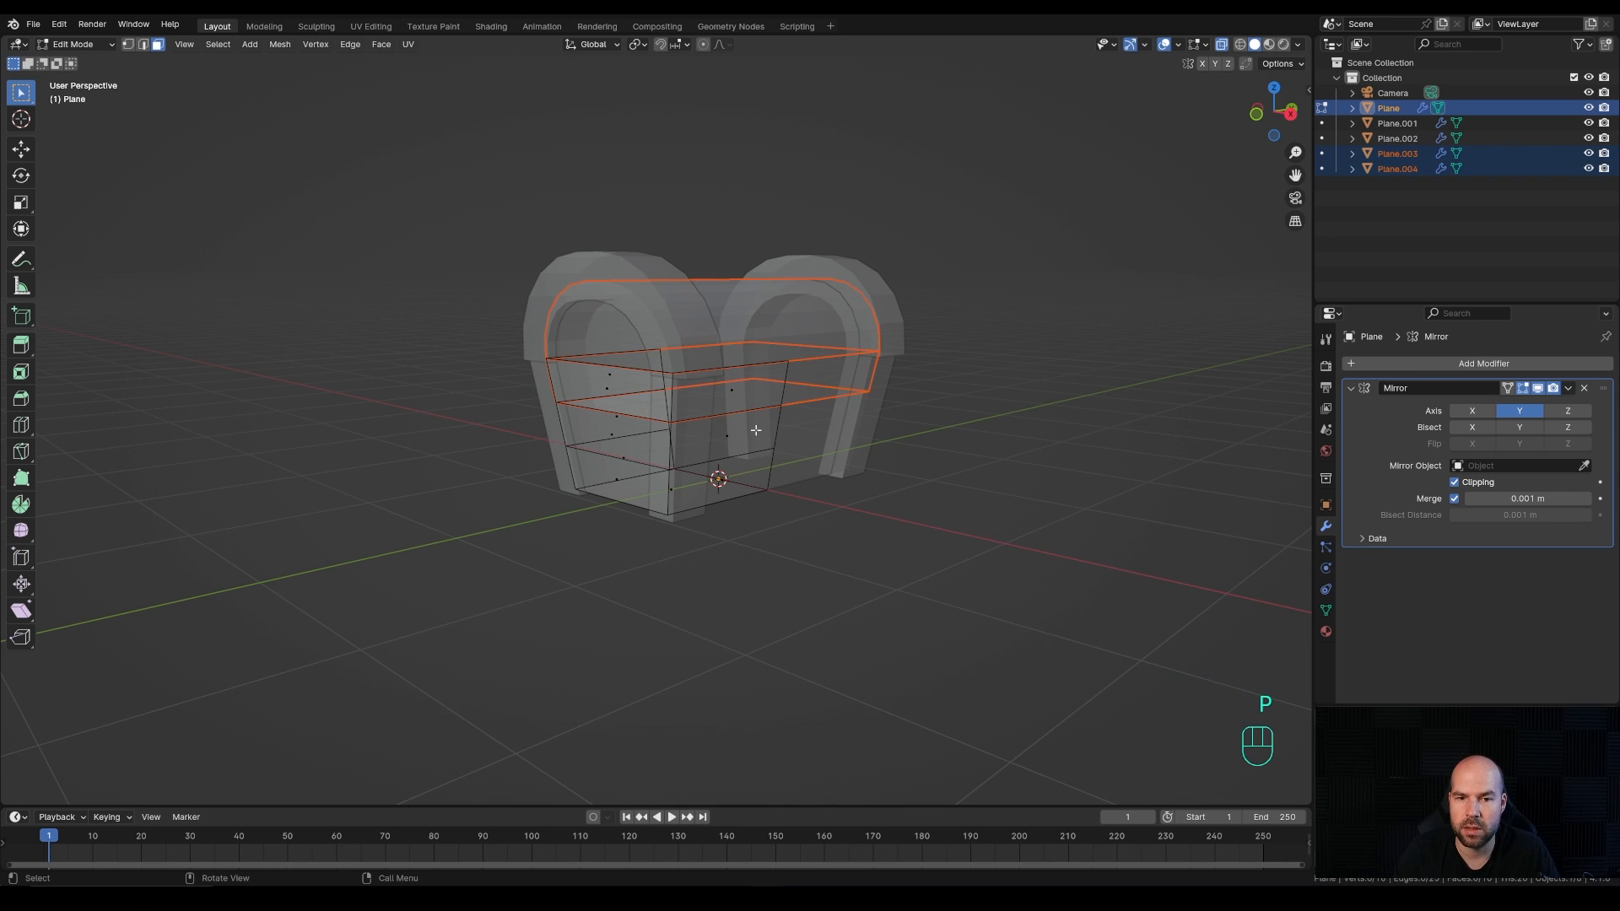
# Step: Extrude all faces of the separated rim band along their normals by about 0.078 m to give it thickness
pyautogui.press('Tab')
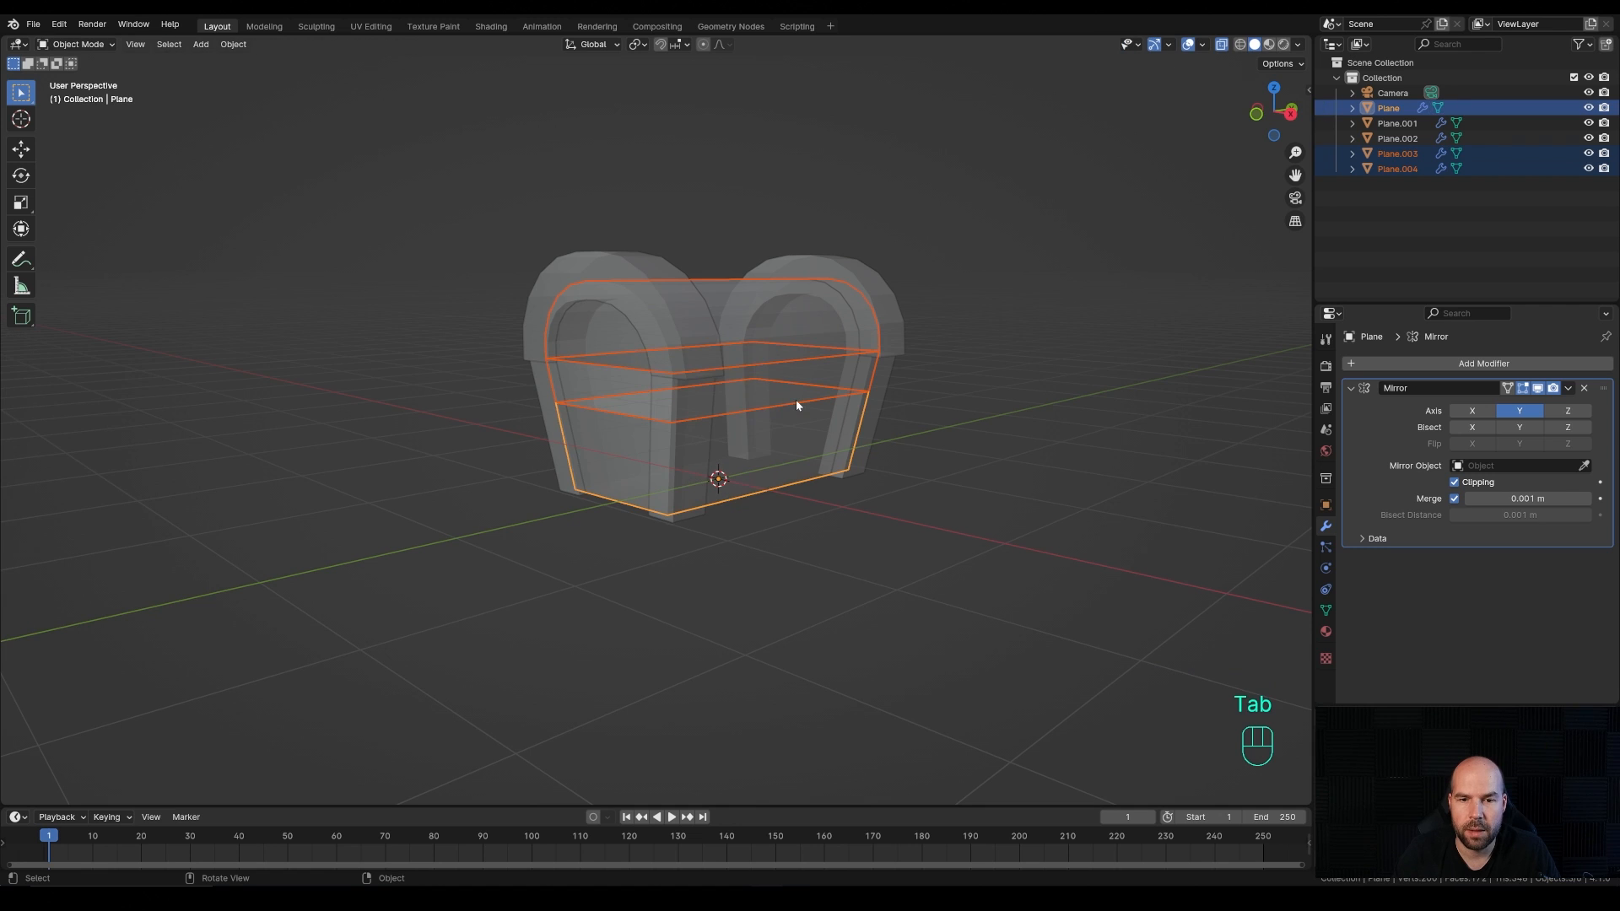
pyautogui.click(796, 398)
pyautogui.moveTo(796, 433); pyautogui.dragTo(827, 409, button='middle')
pyautogui.scroll(2, 947, 456)
pyautogui.scroll(-2, 789, 414)
pyautogui.press('Tab')
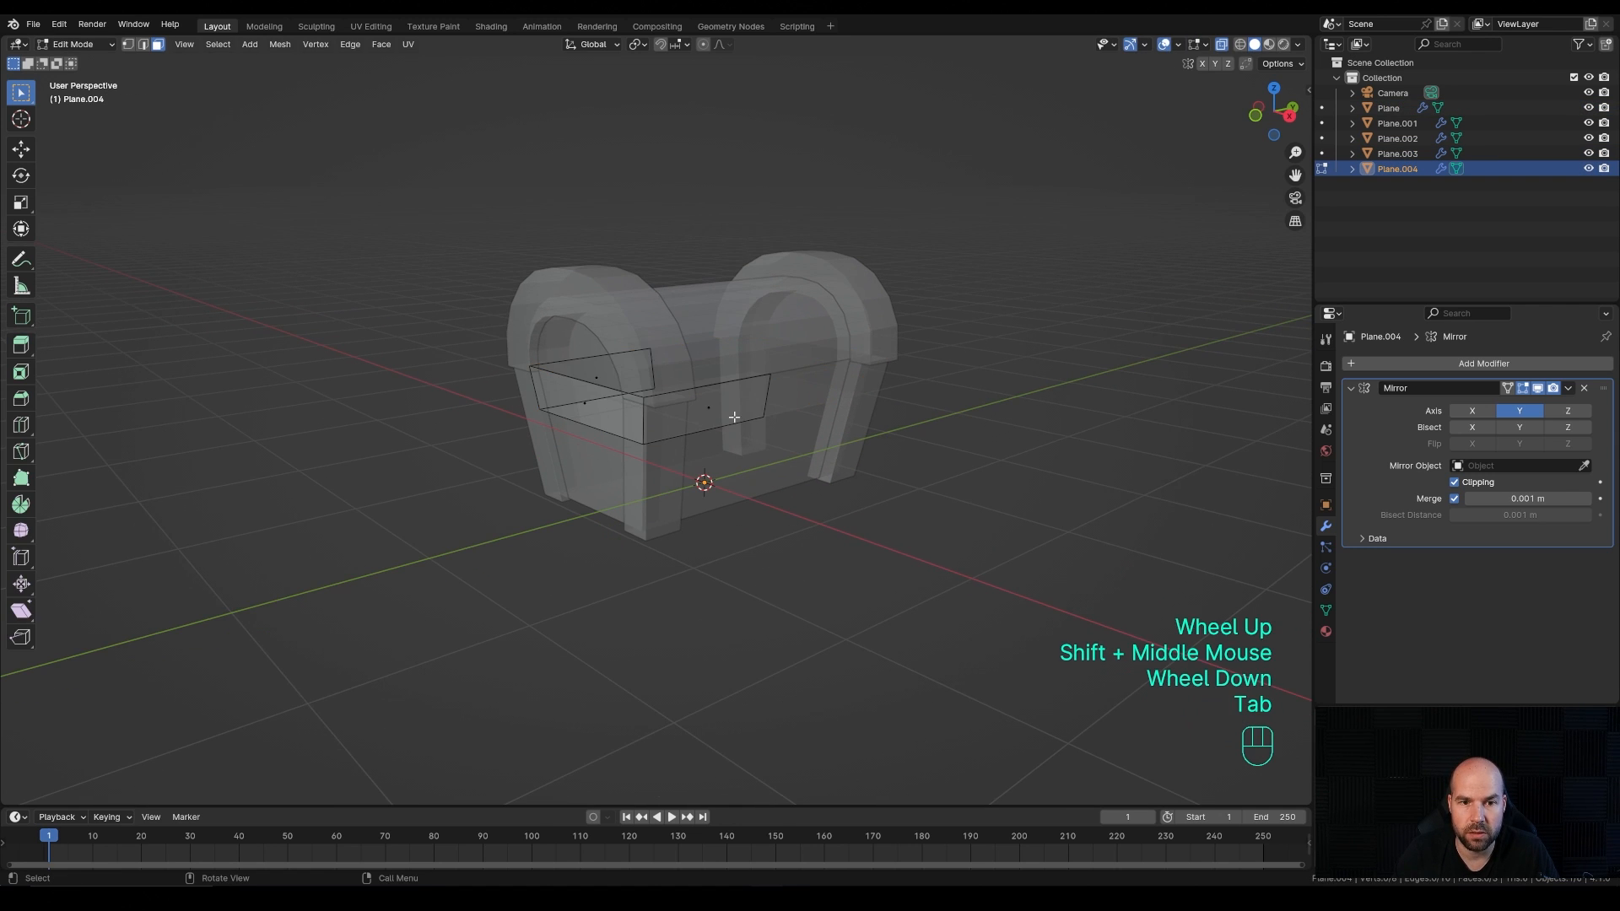
pyautogui.press('a')
pyautogui.moveTo(823, 423); pyautogui.dragTo(843, 456, button='middle')
pyautogui.hotkey('alt', 'e')
pyautogui.click(847, 499)
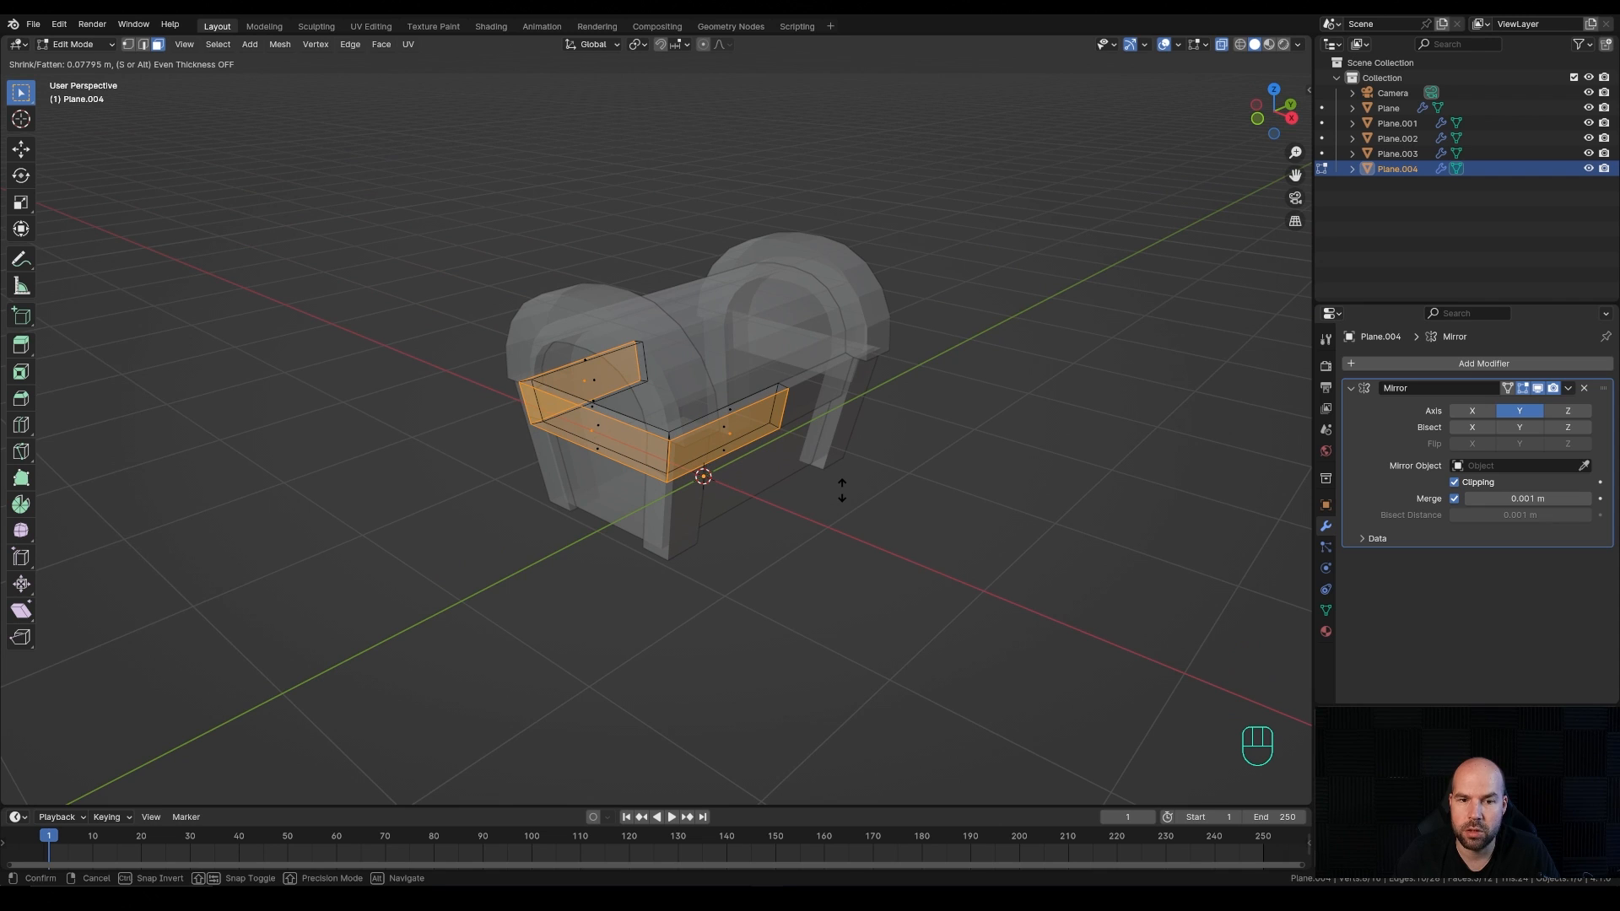
pyautogui.click(841, 489)
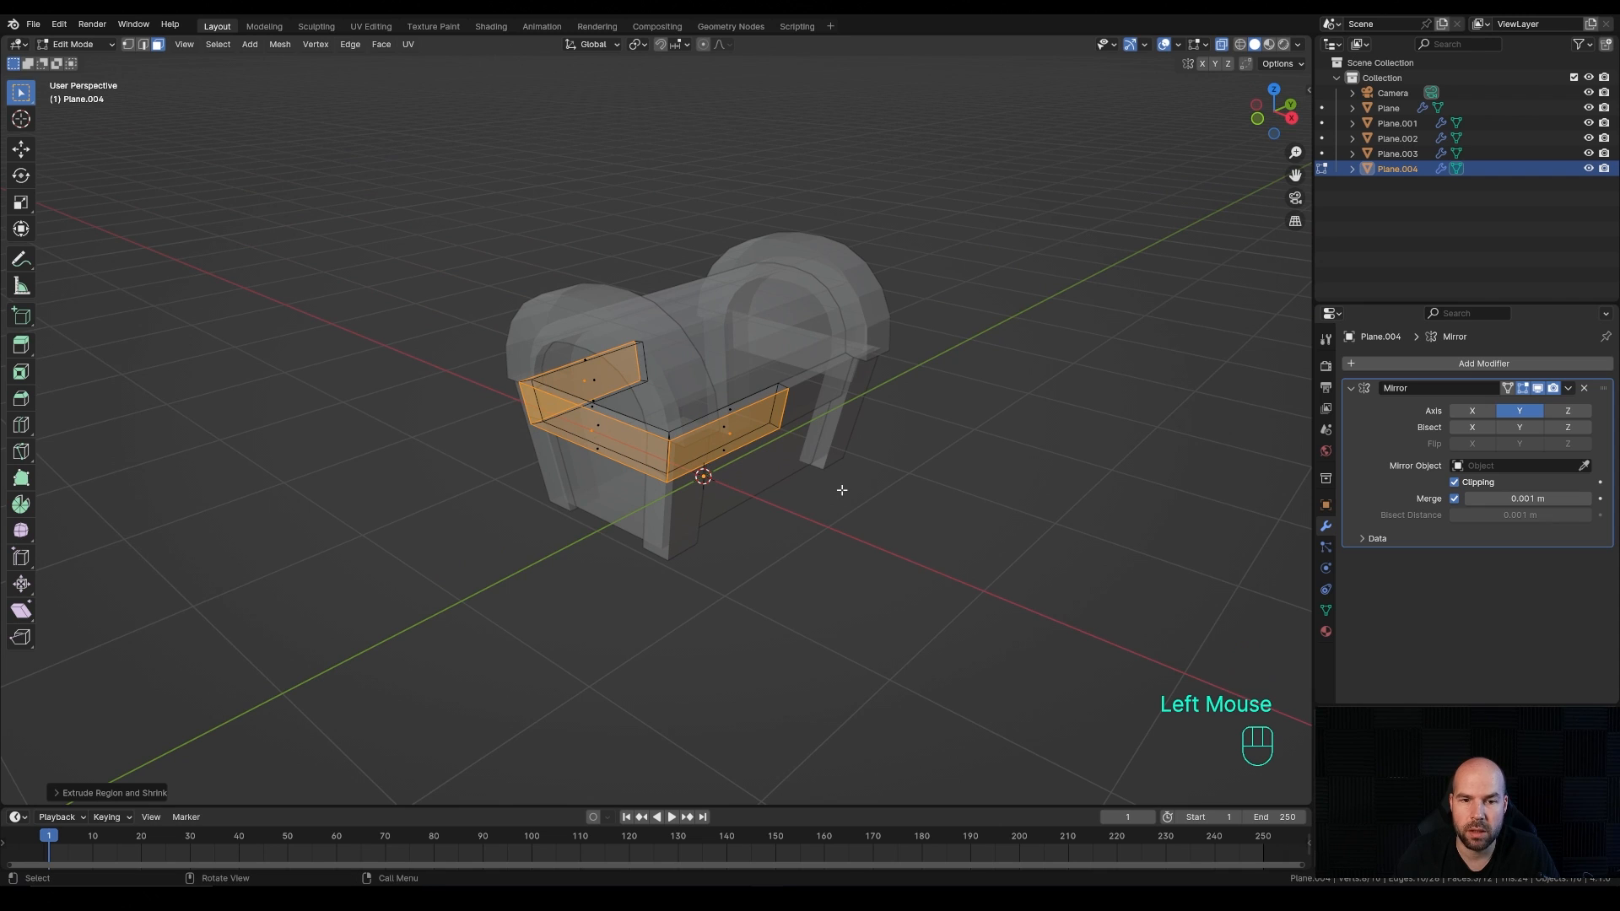
# Step: Select the rim's inner side faces and shrink/fatten them about 0.083 m further into the chest
pyautogui.click(724, 427)
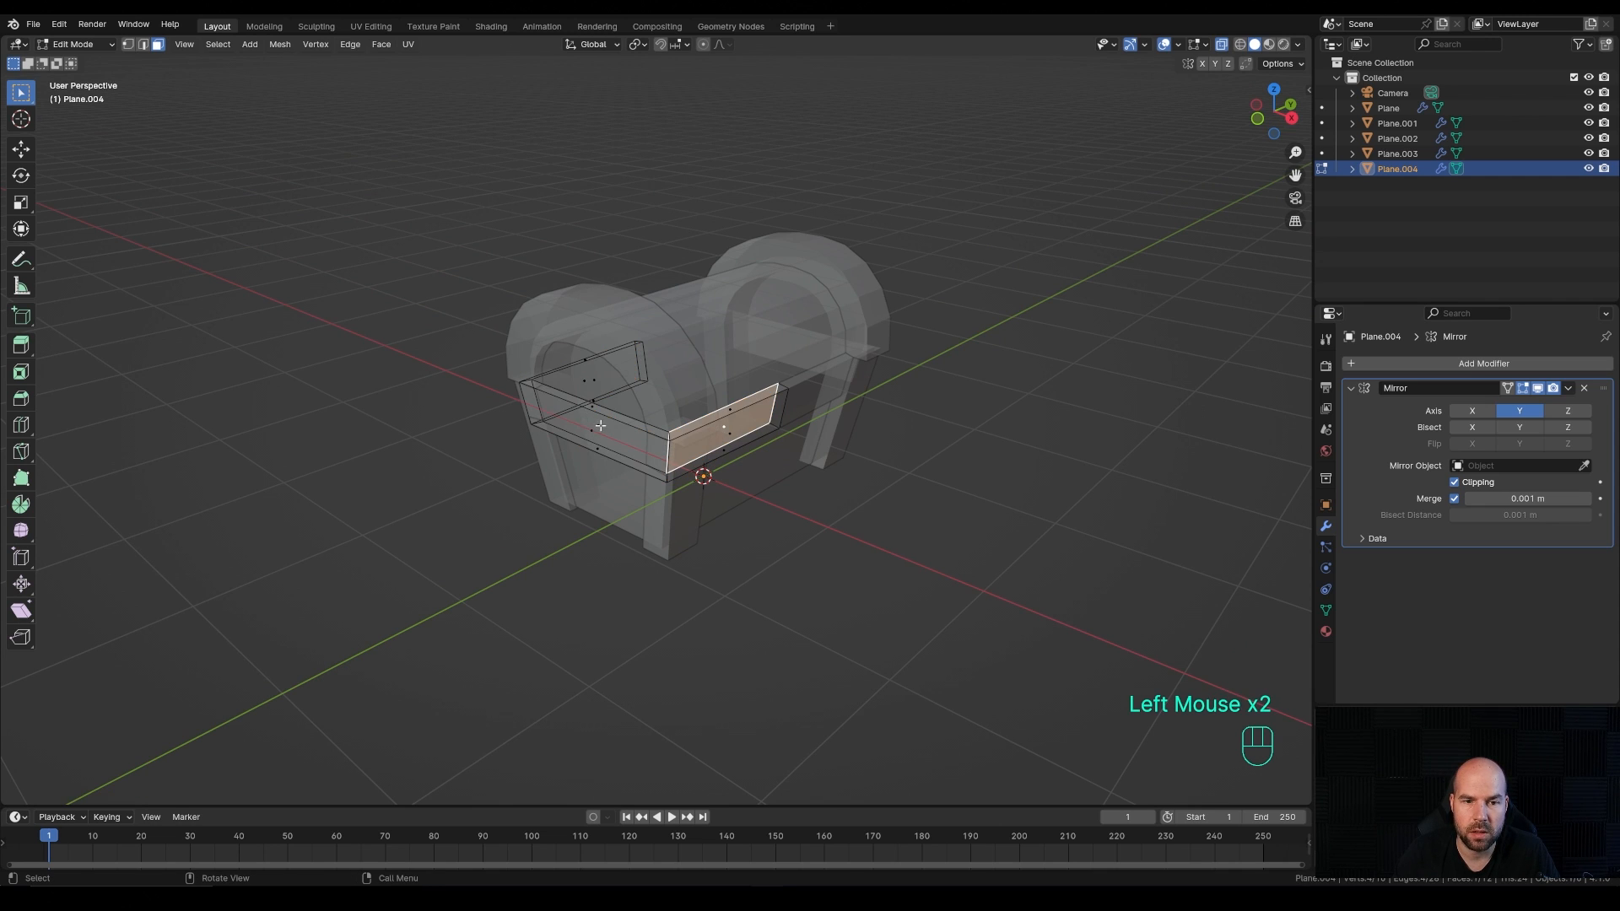
pyautogui.keyDown('shift'); pyautogui.click(600, 426); pyautogui.keyUp('shift')
pyautogui.keyDown('shift'); pyautogui.click(596, 380); pyautogui.keyUp('shift')
pyautogui.moveTo(894, 402); pyautogui.dragTo(968, 458, button='middle')
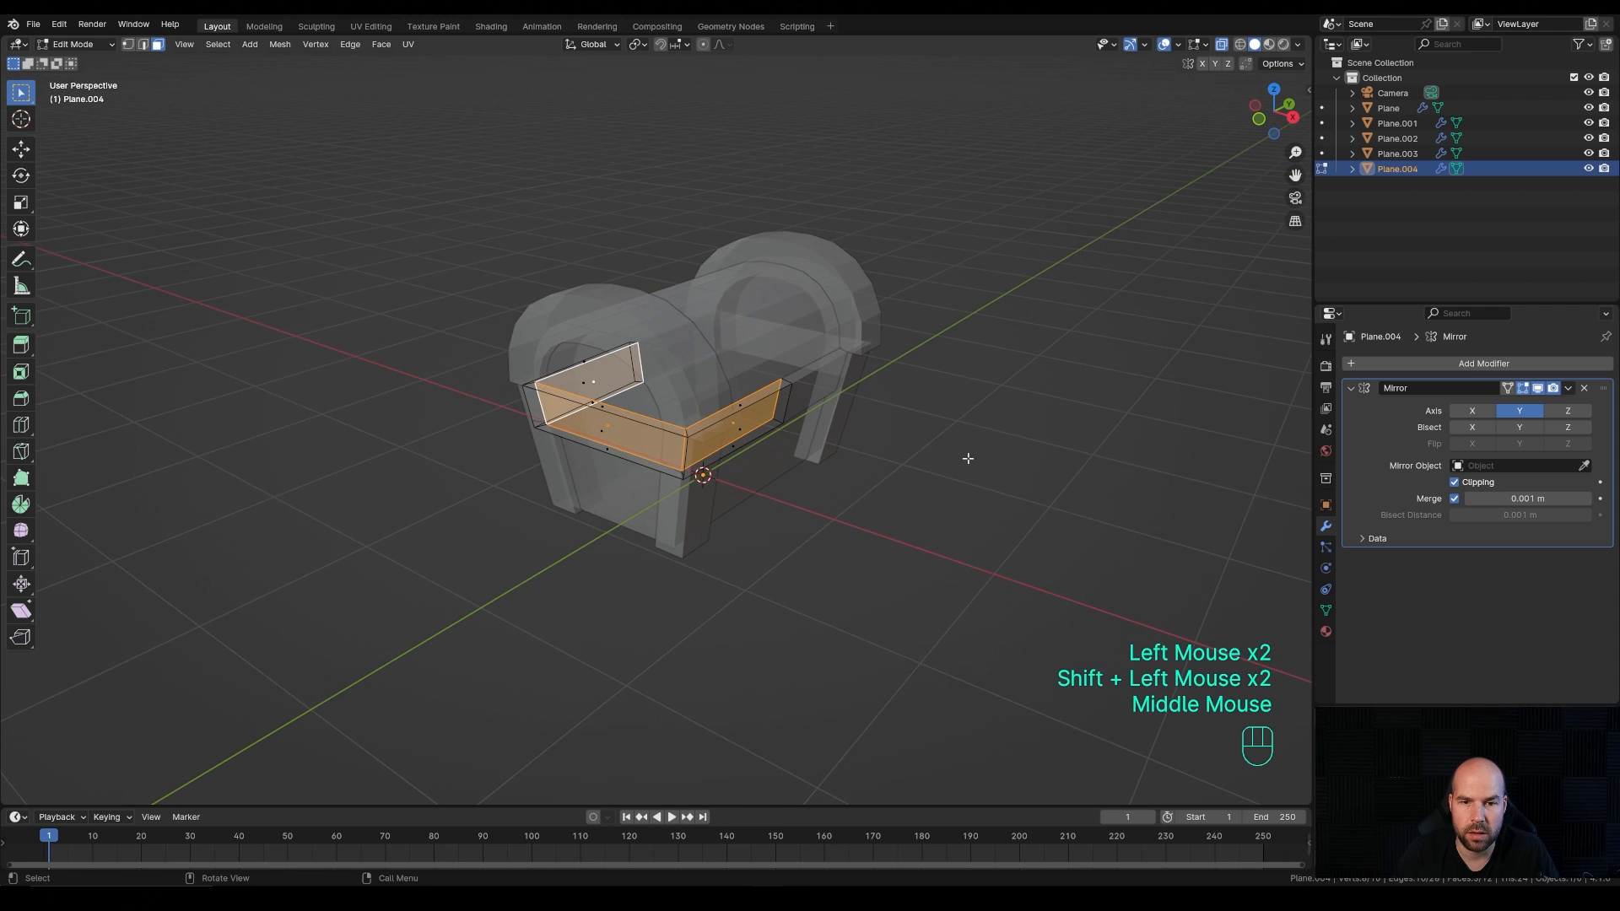
pyautogui.hotkey('alt', 's')
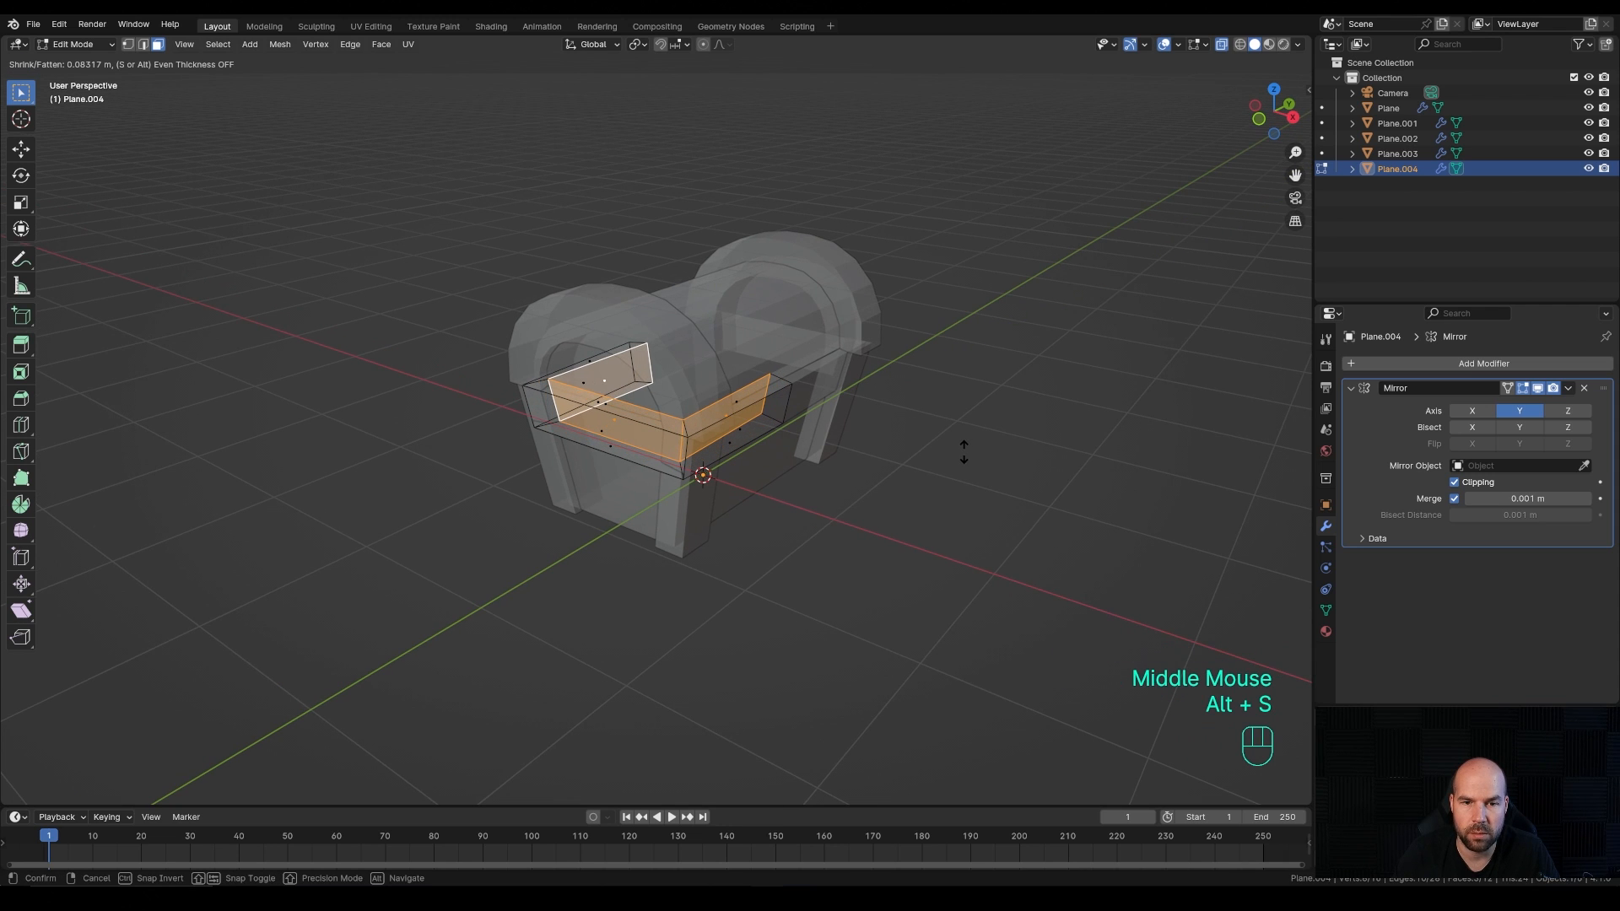
pyautogui.click(964, 452)
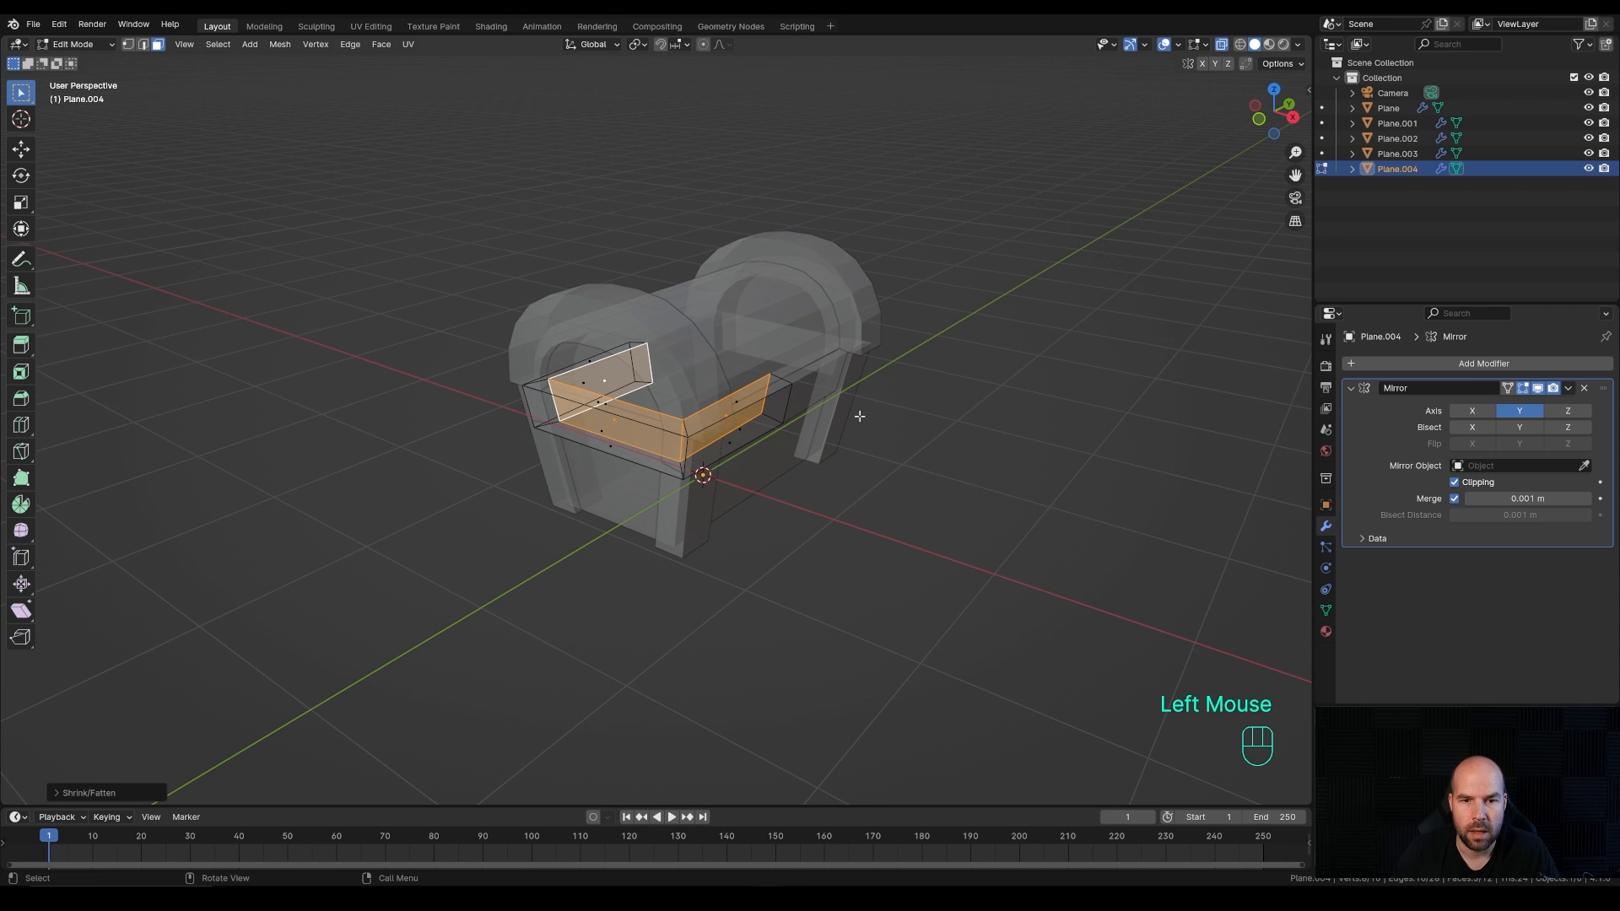
# Step: Recalculate the normals on the complete meshes of all the chest objects together
pyautogui.press('Tab')
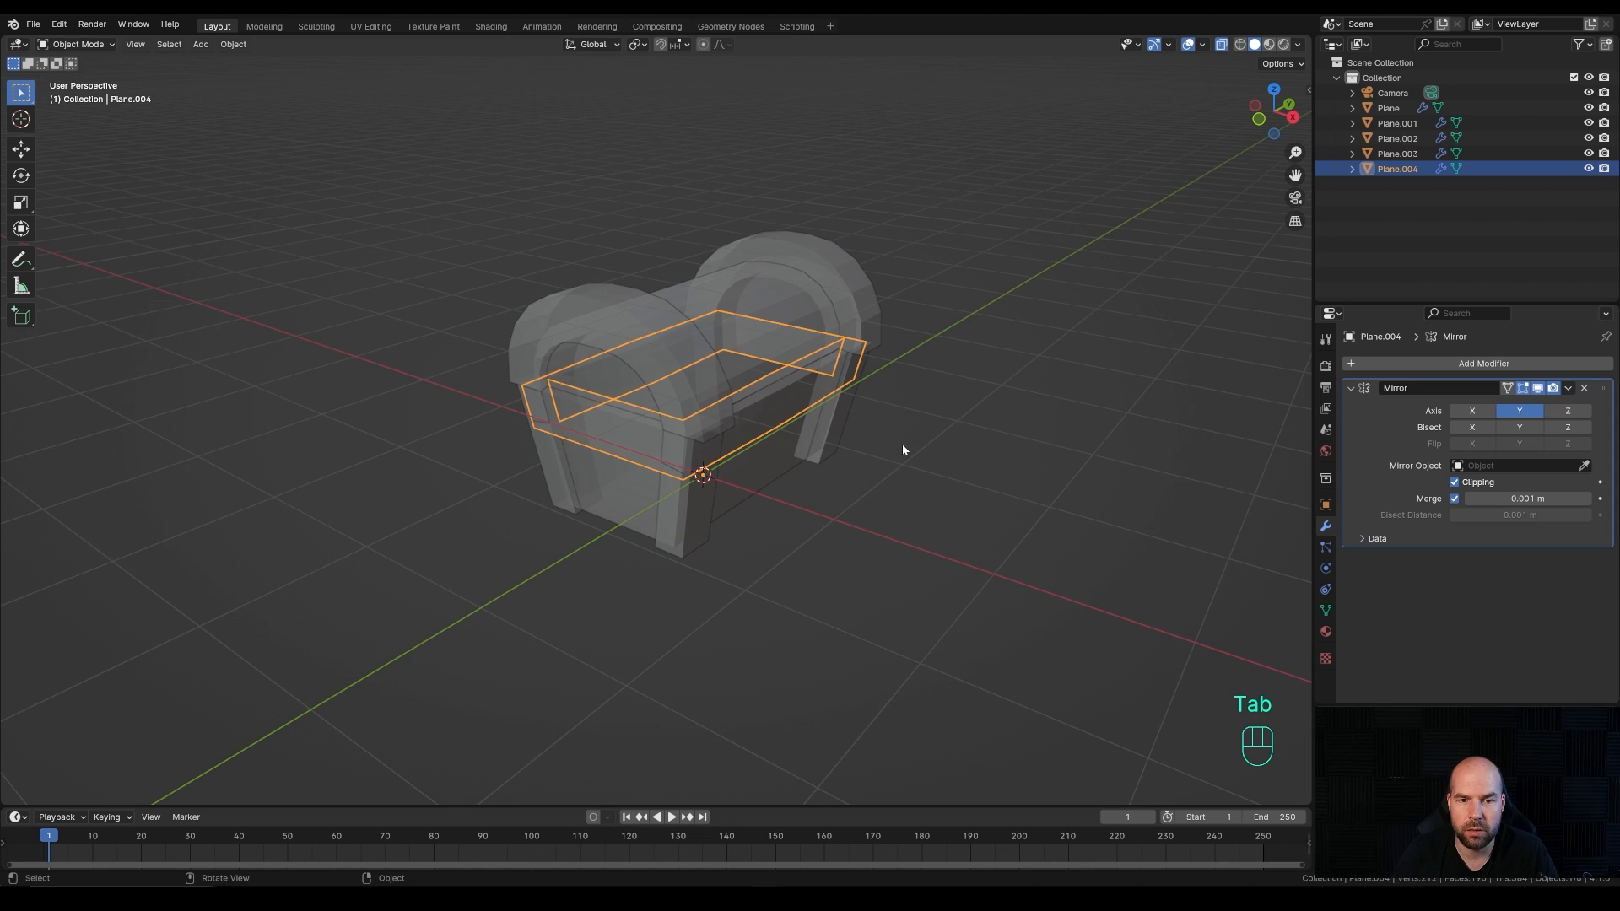
pyautogui.press('a')
pyautogui.press('Tab')
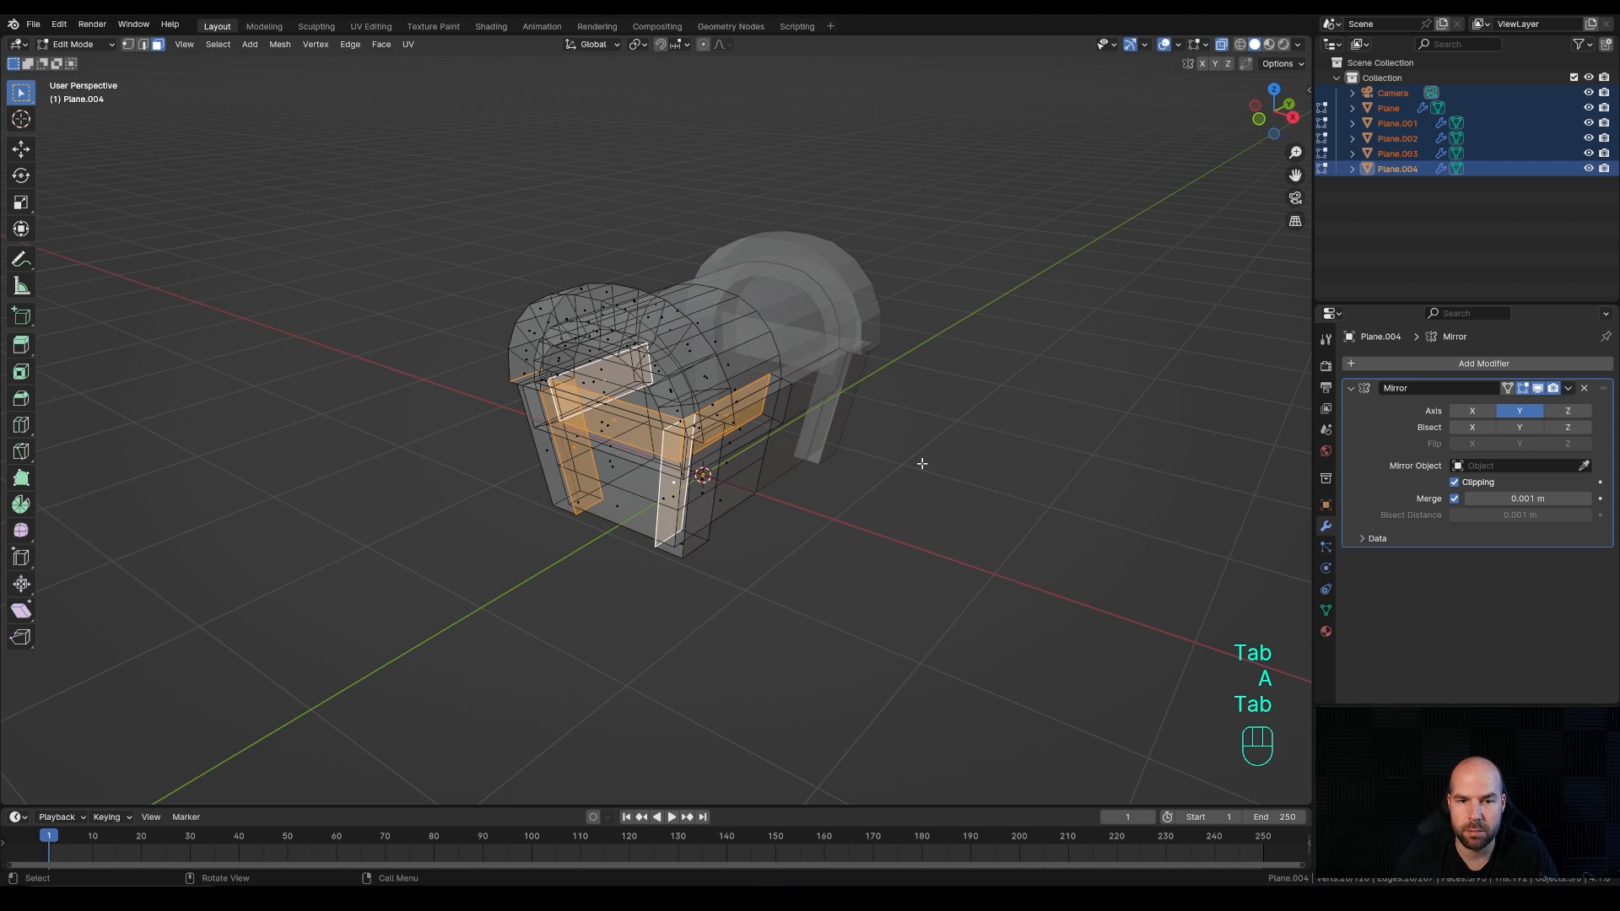
pyautogui.press('a')
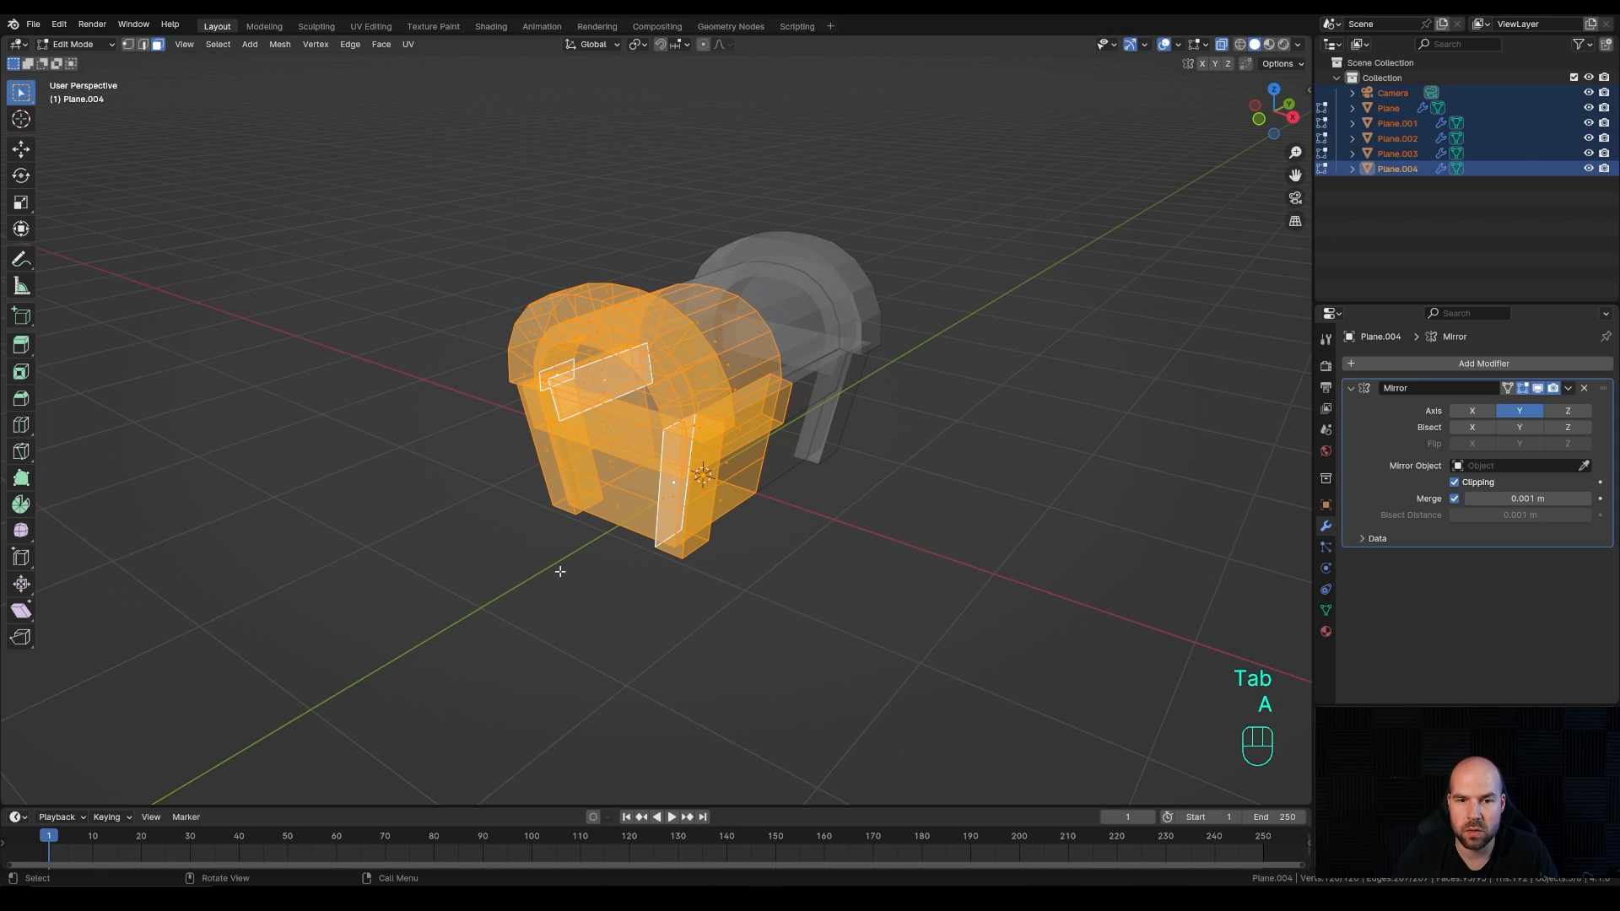
pyautogui.hotkey('shift', 'n')
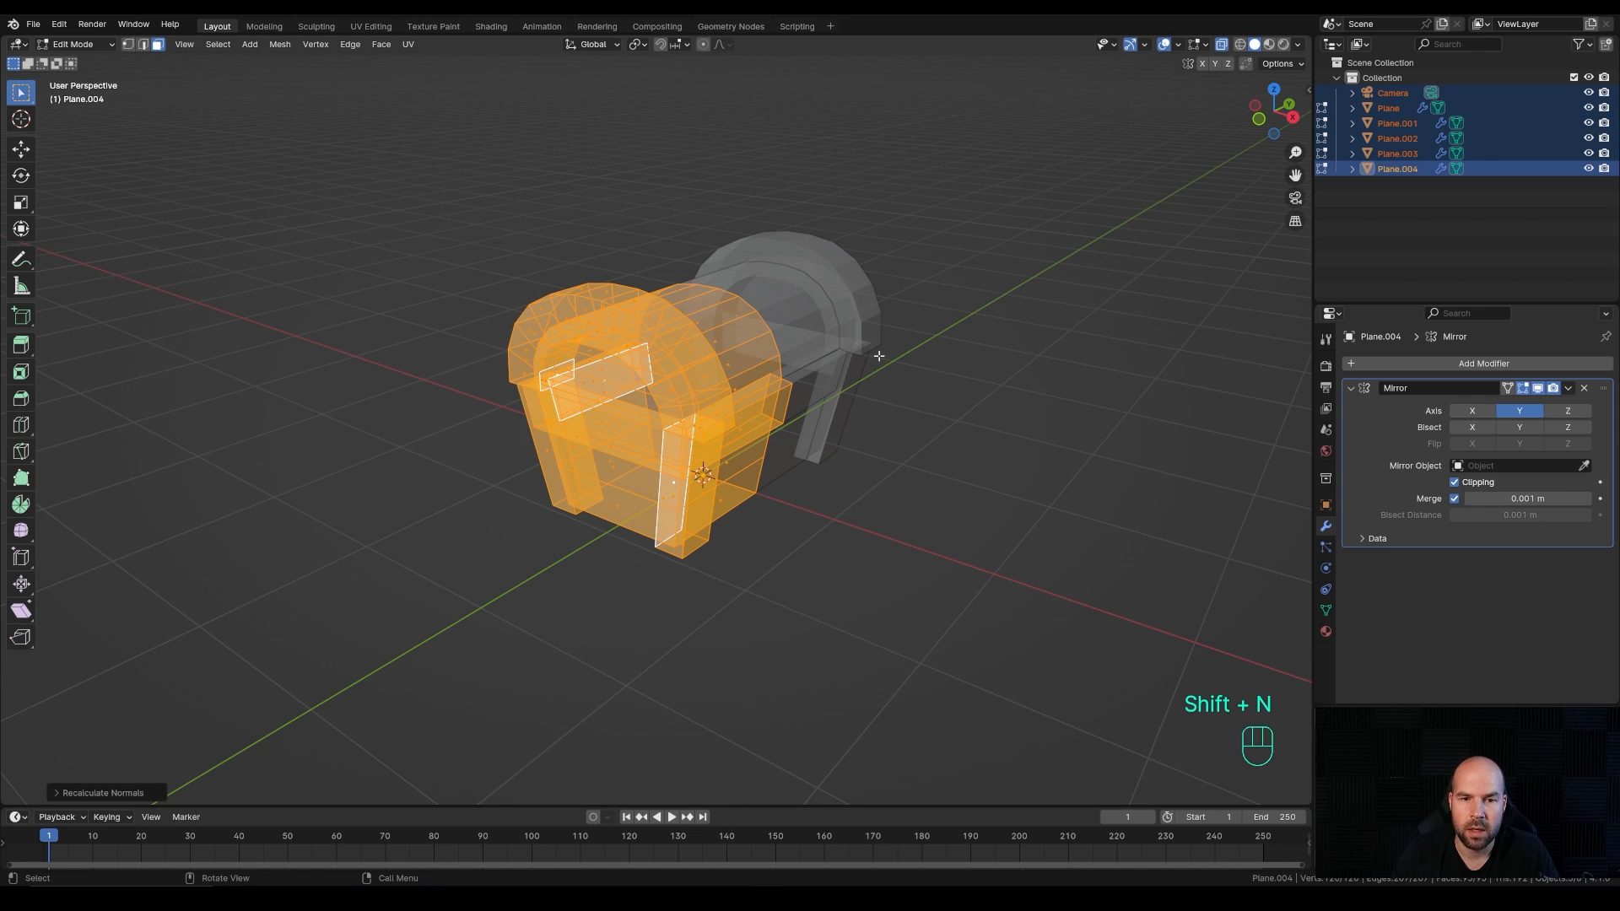
pyautogui.press('Tab')
pyautogui.click(914, 477)
# Step: Select the rim's lower outer edge loop and scale it down slightly to taper the band
pyautogui.moveTo(909, 482); pyautogui.dragTo(614, 457, button='middle')
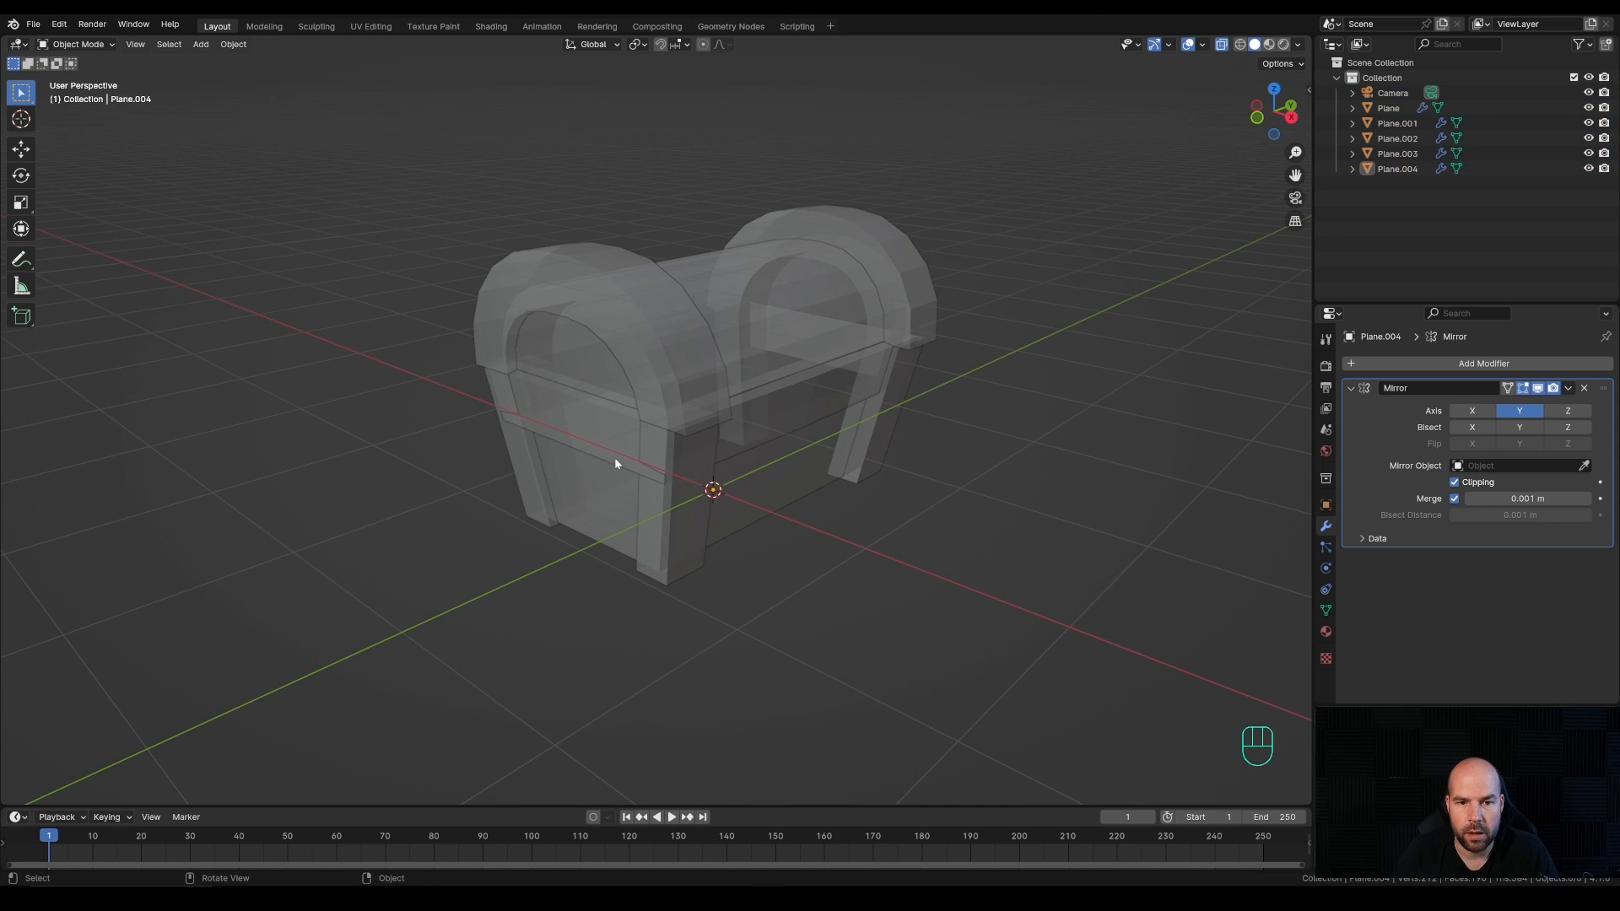
pyautogui.click(601, 445)
pyautogui.press('Tab')
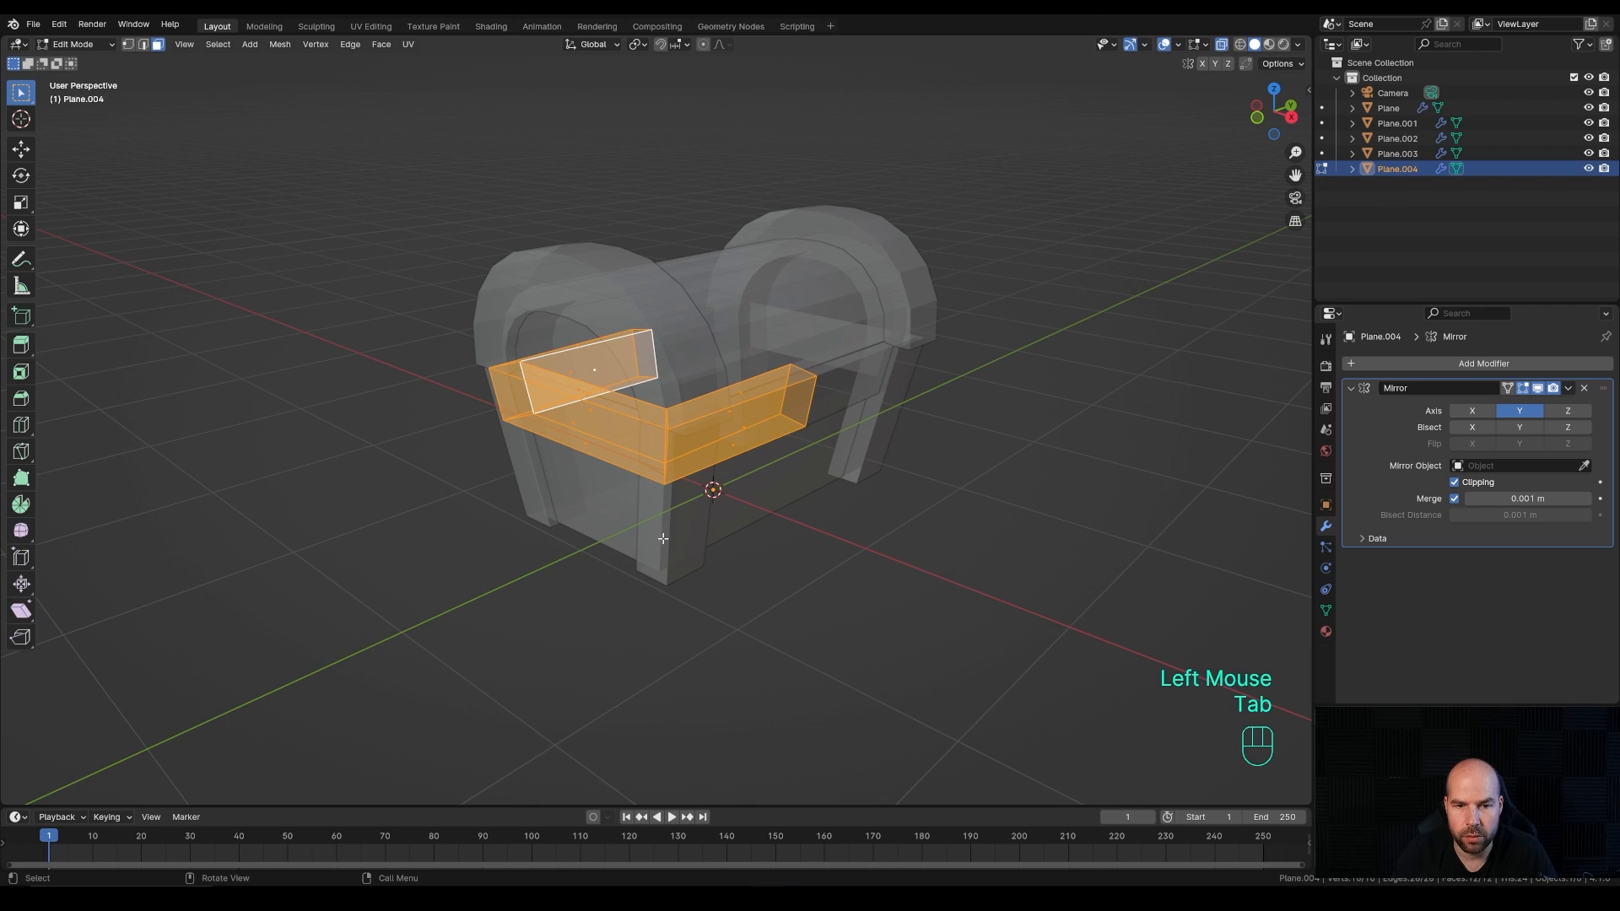
pyautogui.click(625, 473)
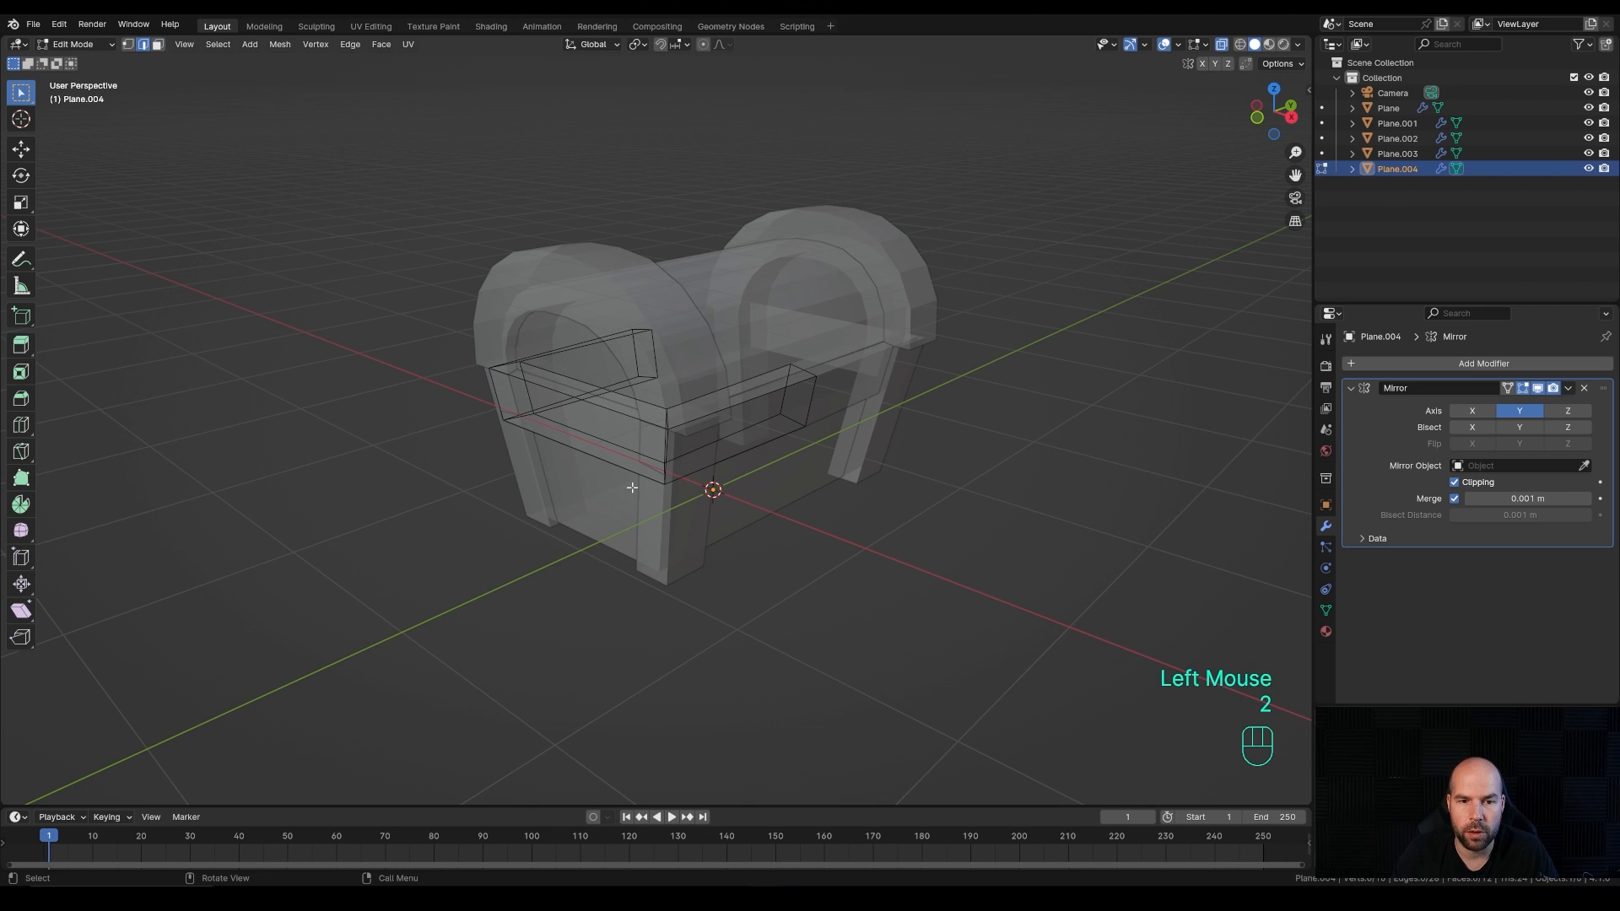
pyautogui.press('2')
pyautogui.keyDown('alt'); pyautogui.click(629, 470); pyautogui.keyUp('alt')
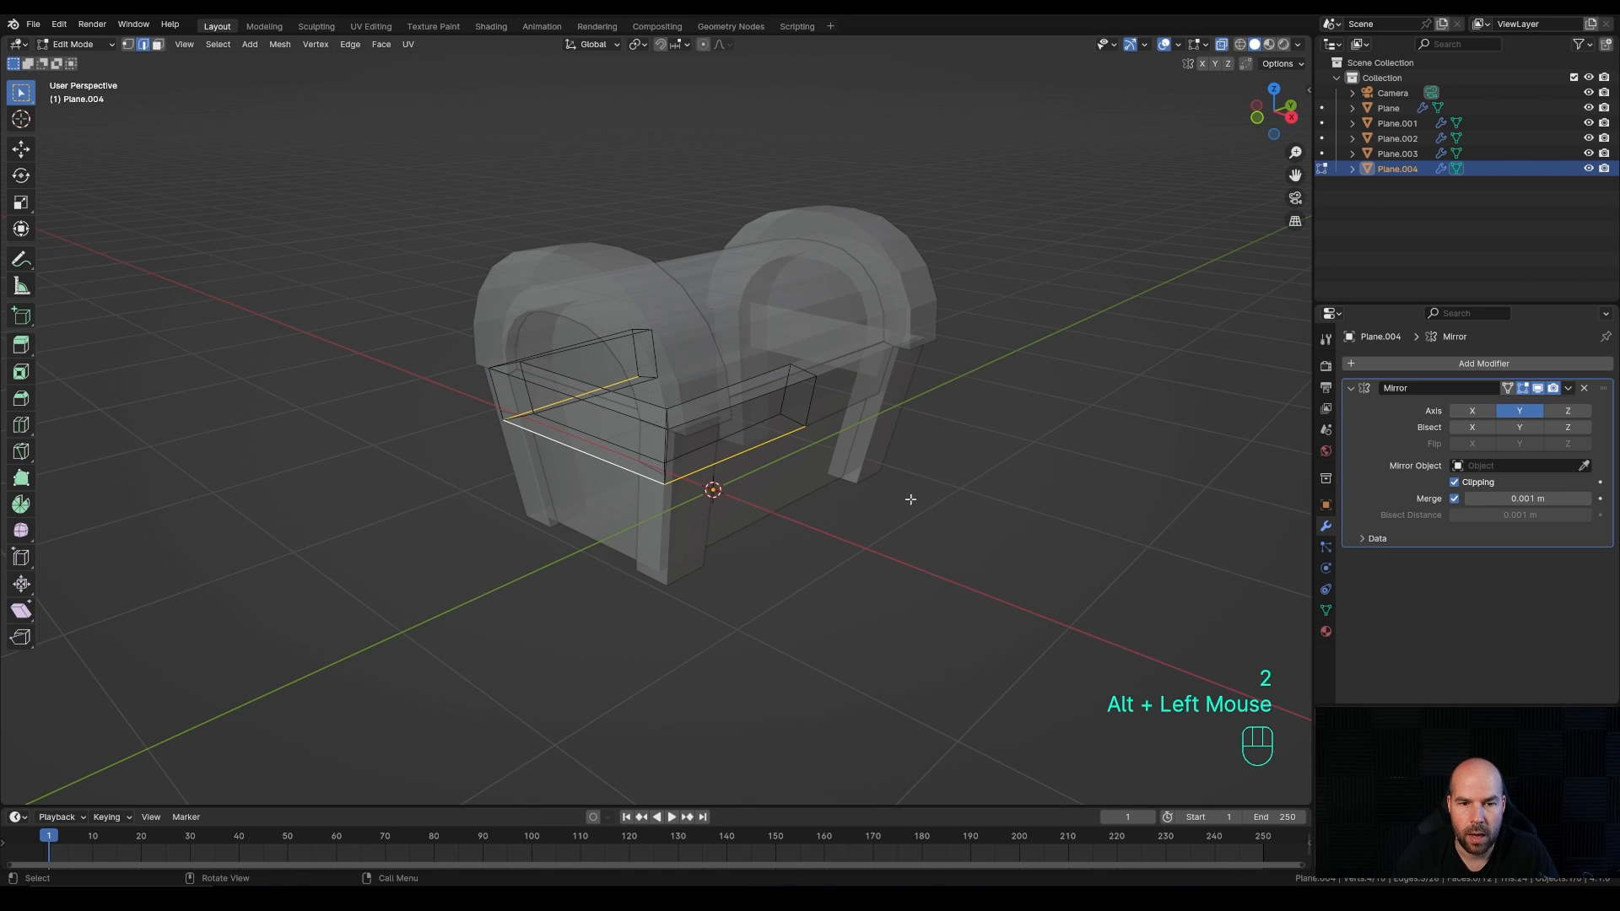
pyautogui.press('s')
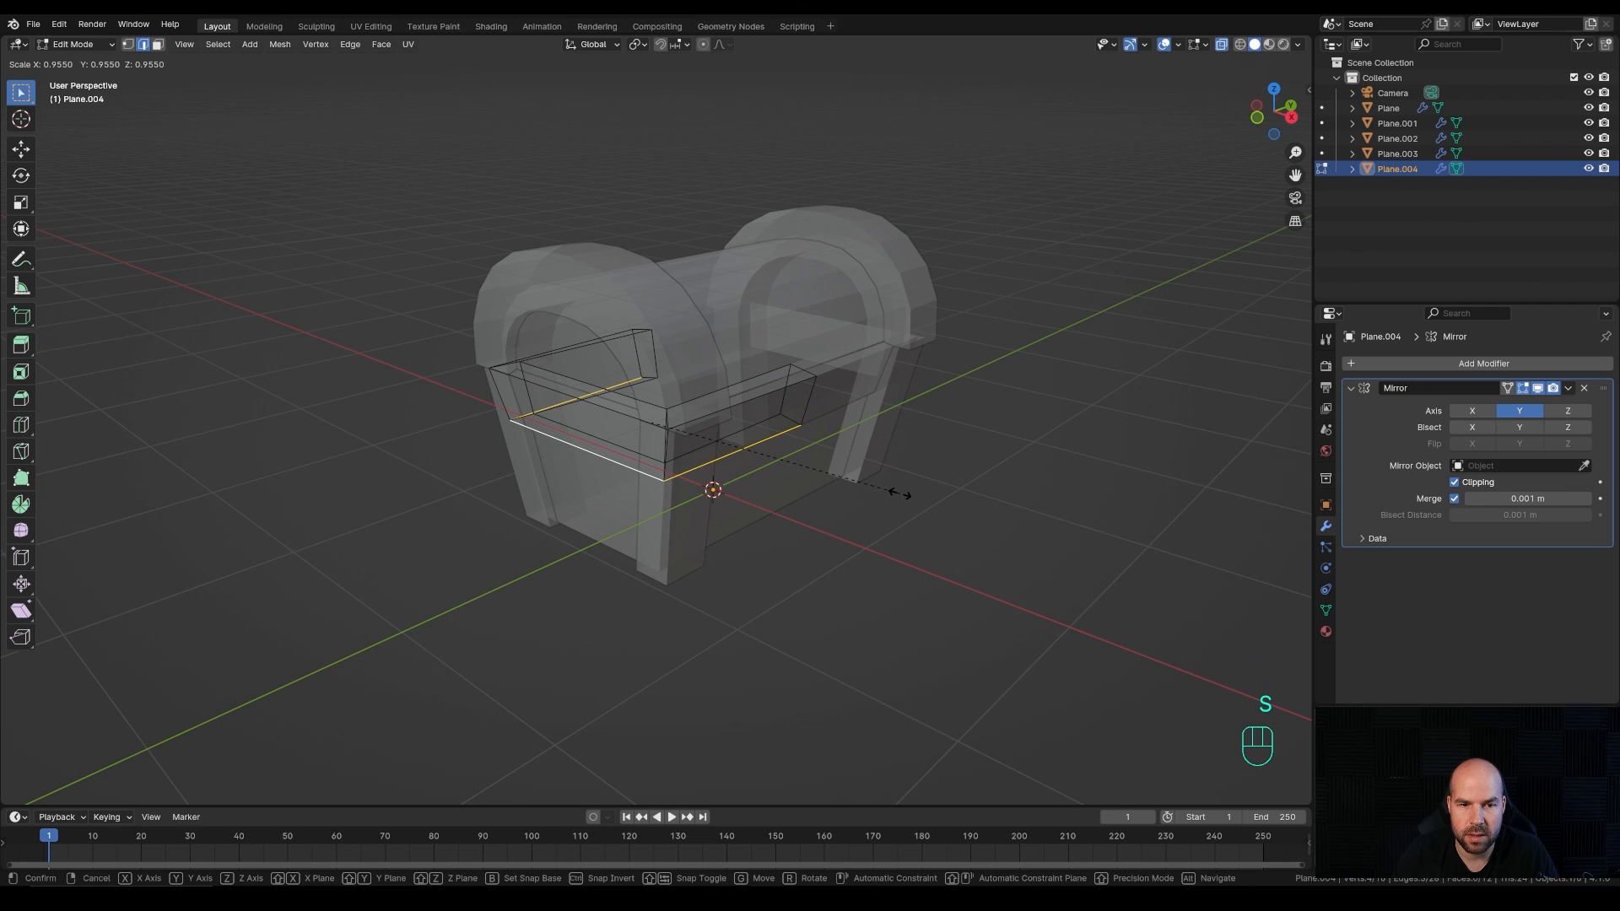
pyautogui.click(890, 495)
pyautogui.press('Tab')
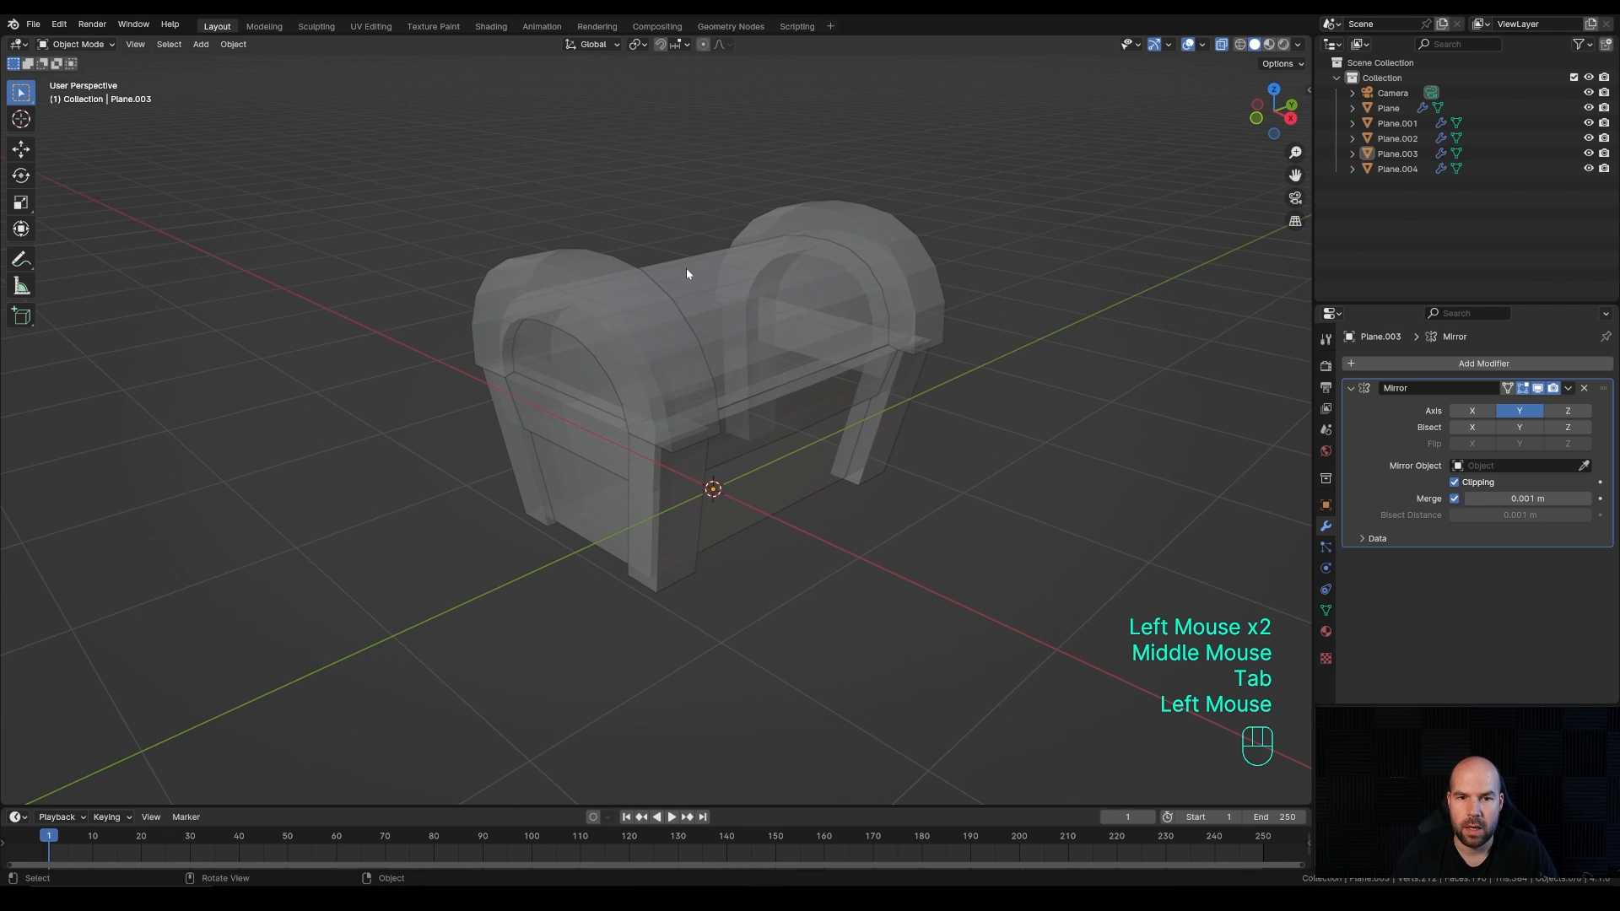
# Step: Rip the arched edge loop around the lid's end cap in place, without offsetting the split edges
pyautogui.click(671, 288)
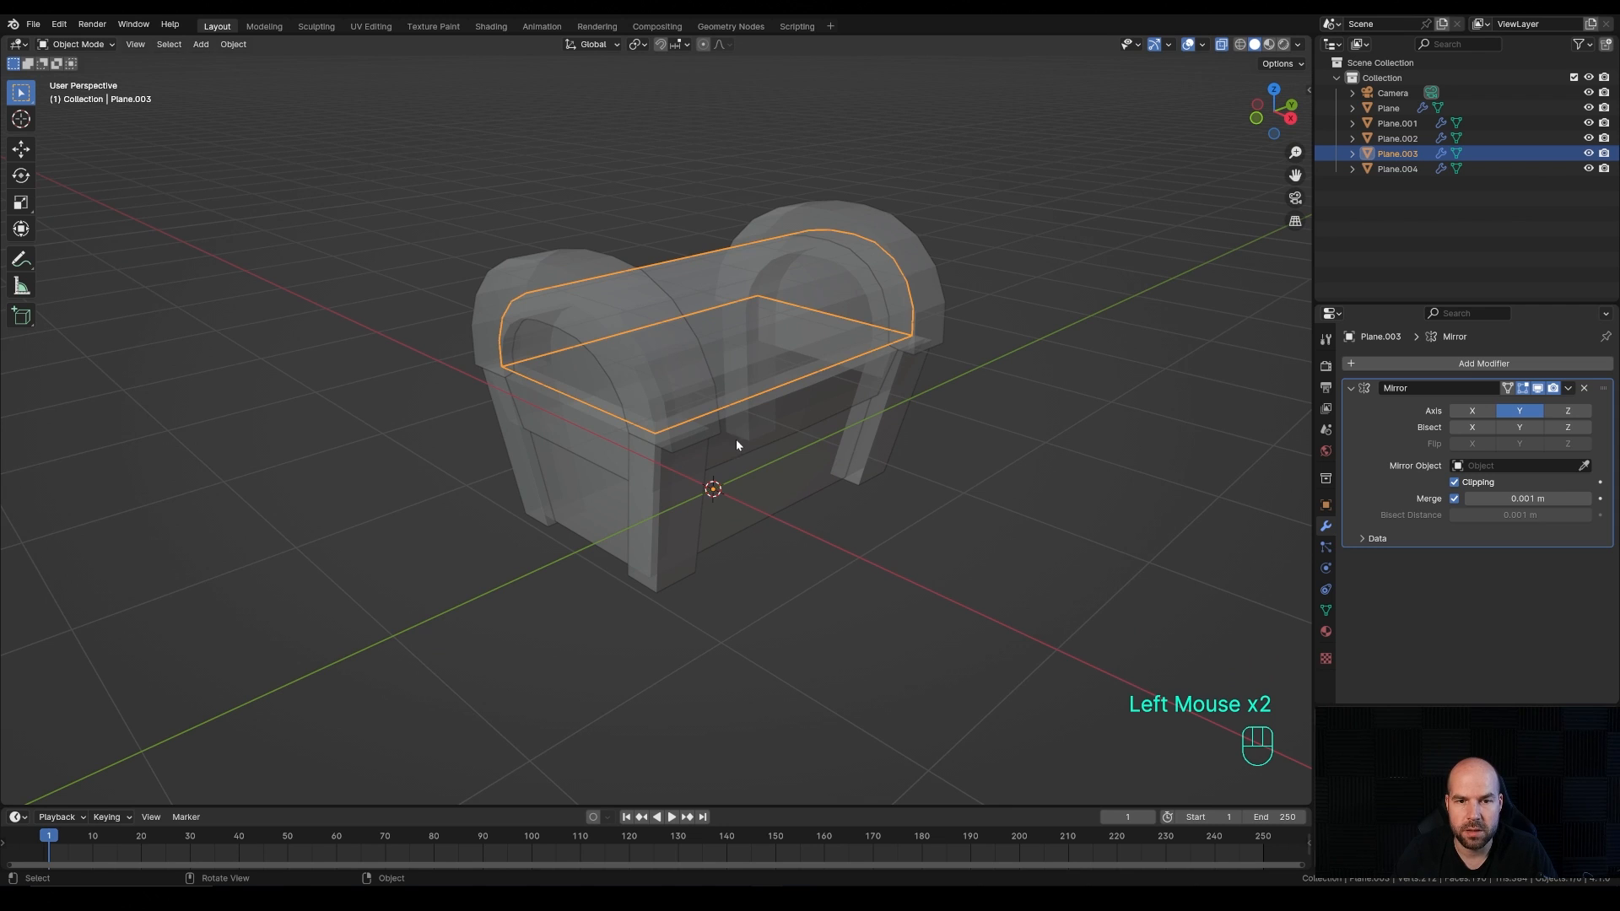
pyautogui.press('Tab')
pyautogui.moveTo(727, 406); pyautogui.dragTo(645, 355, button='middle')
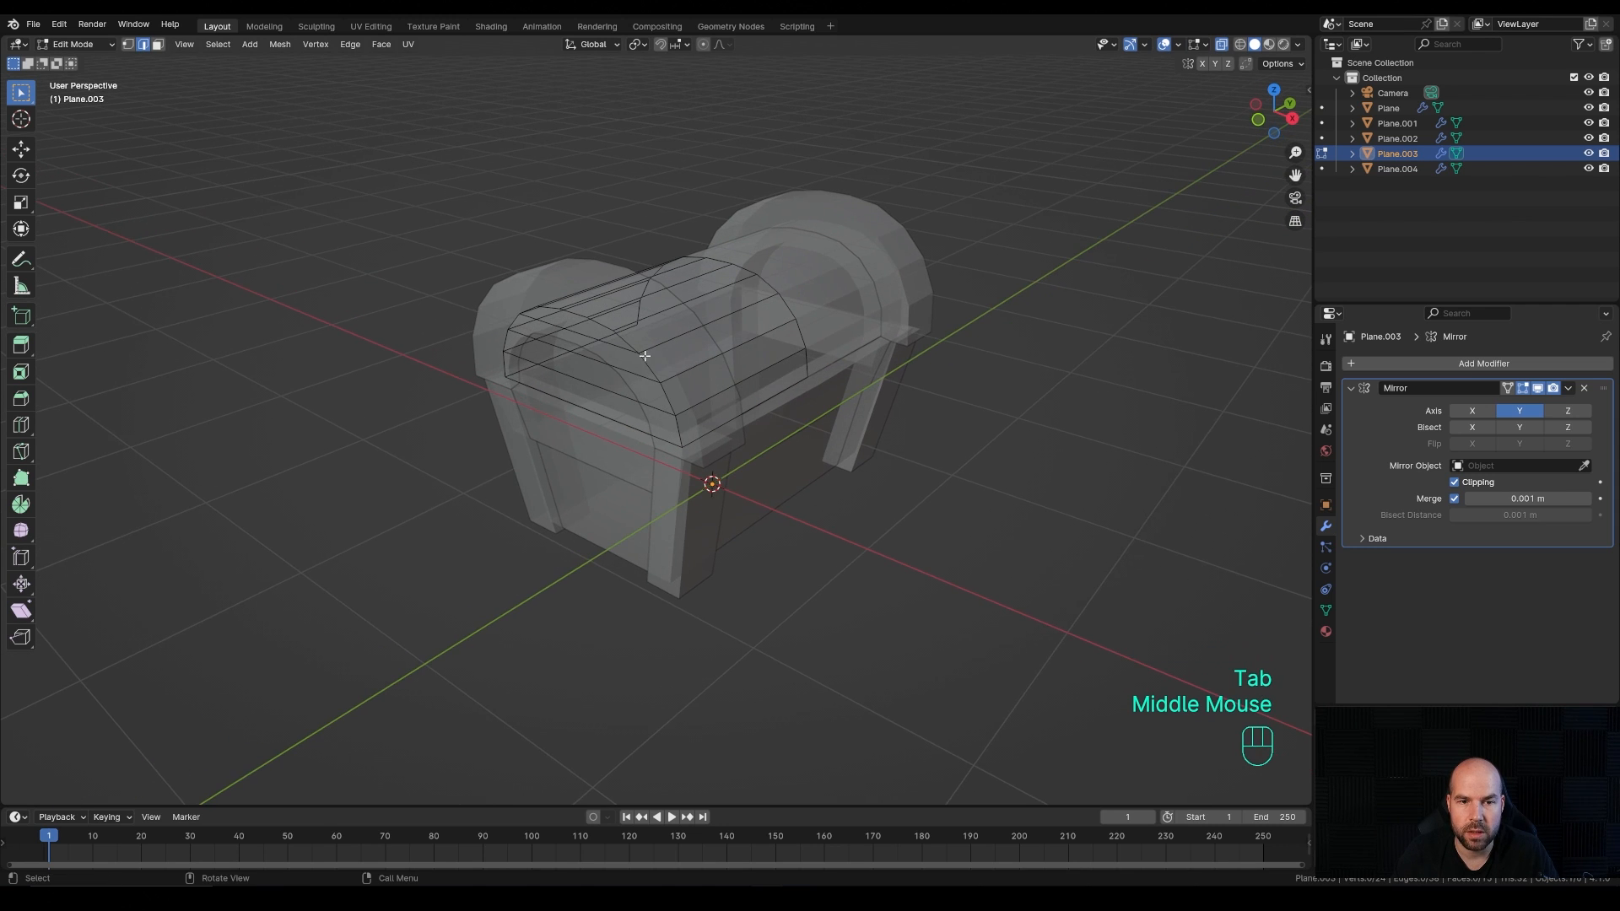
pyautogui.press('2')
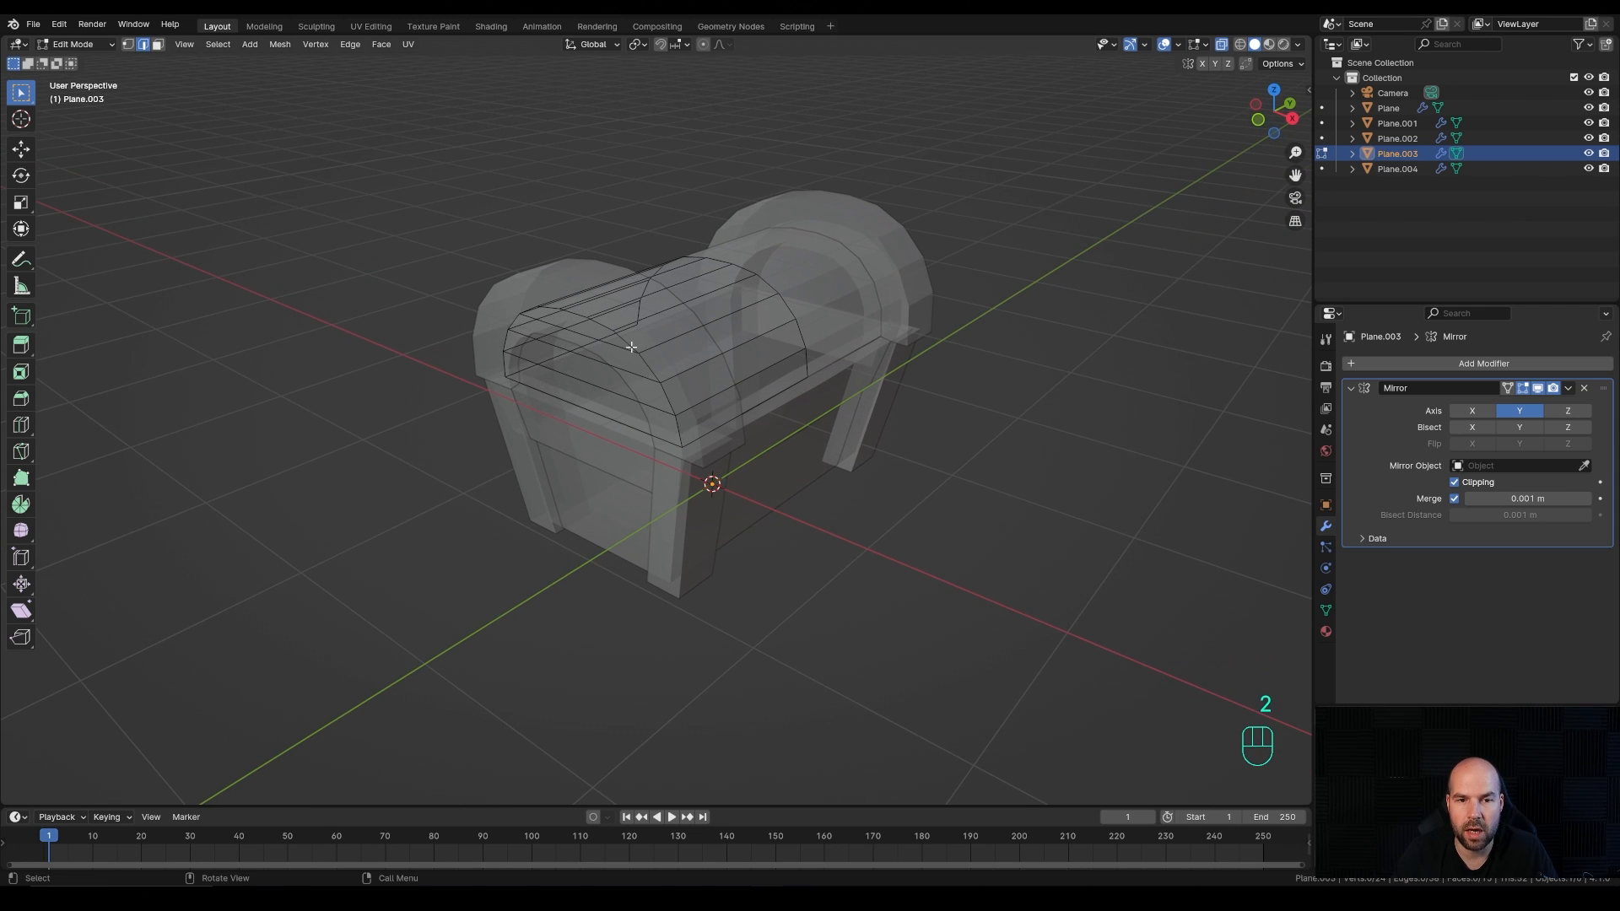
pyautogui.keyDown('alt'); pyautogui.click(626, 341); pyautogui.keyUp('alt')
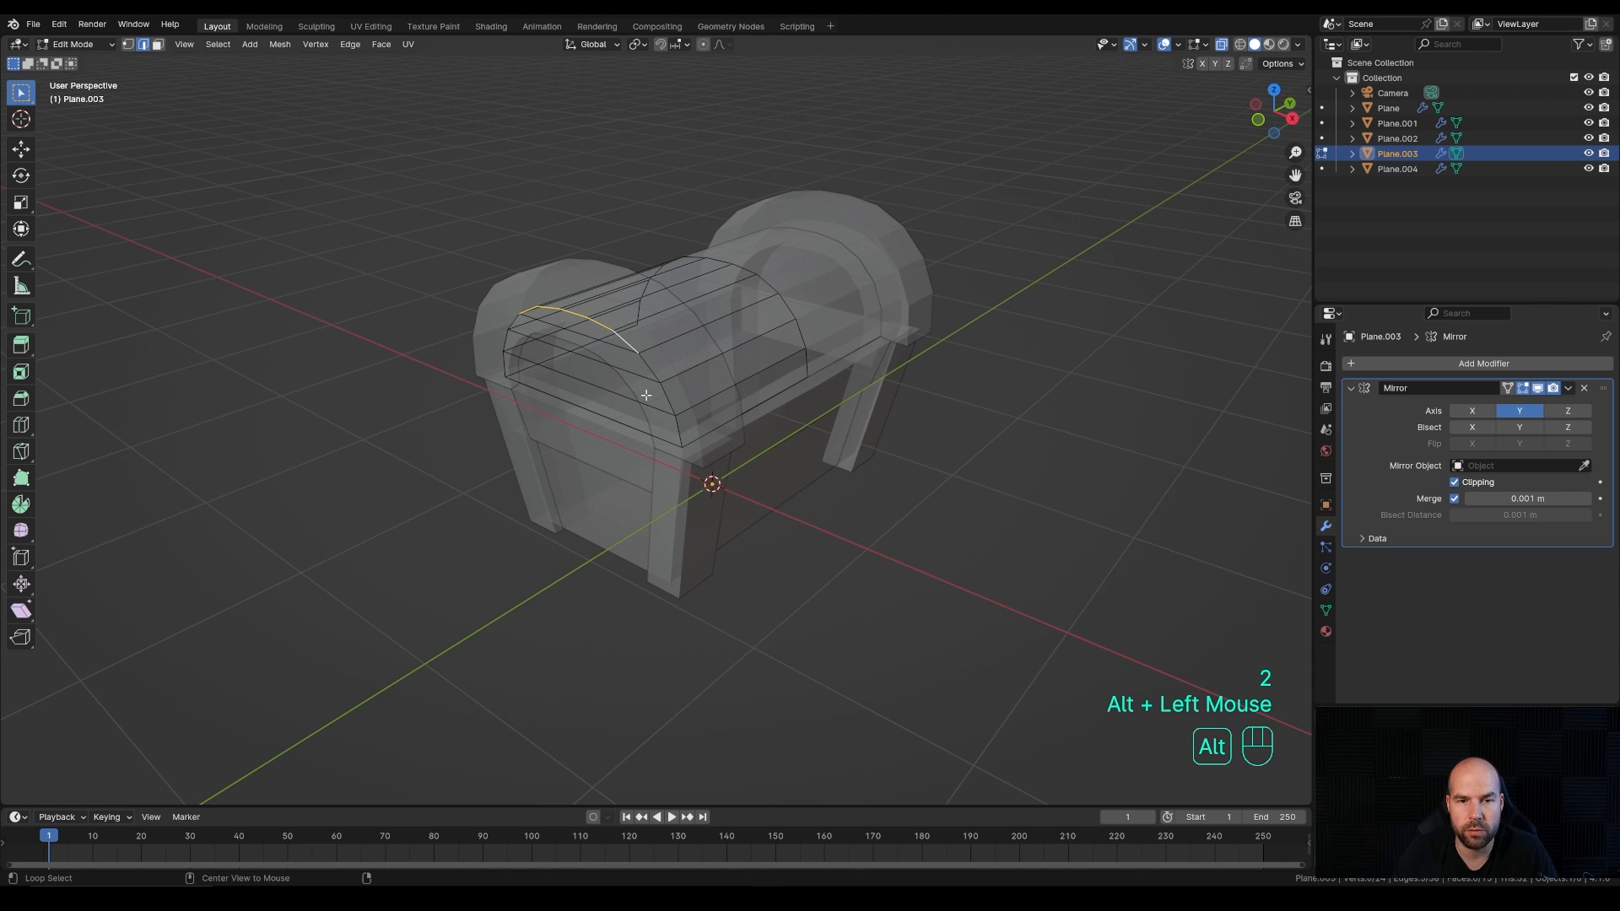
pyautogui.keyDown('alt'); pyautogui.keyDown('shift'); pyautogui.click(630, 369); pyautogui.keyUp('shift'); pyautogui.keyUp('alt')
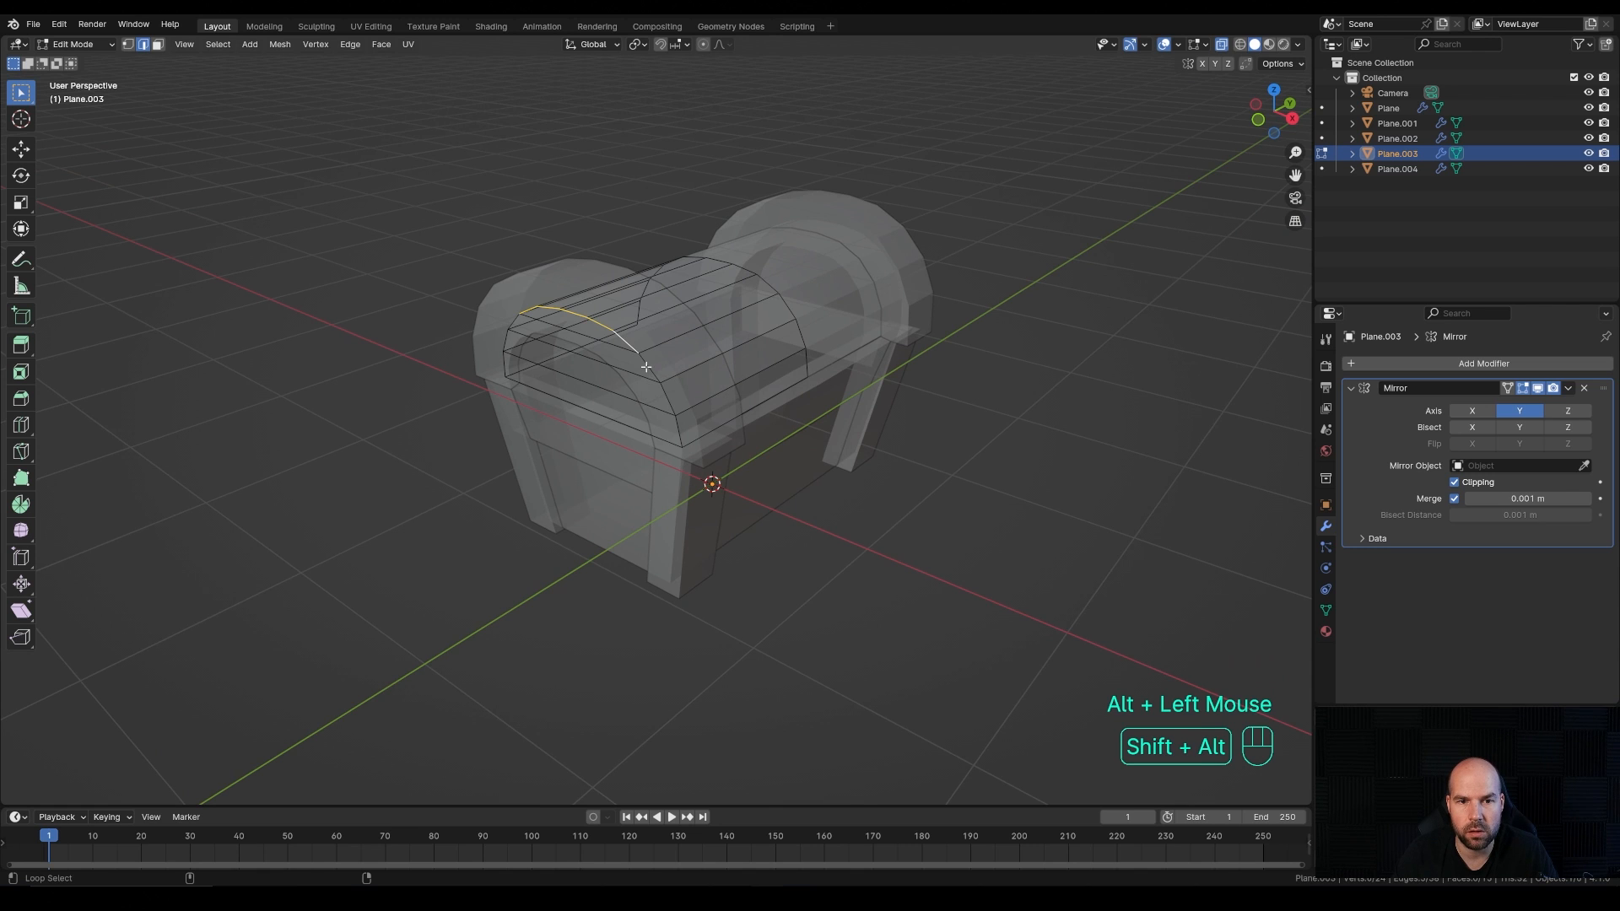
pyautogui.keyDown('alt'); pyautogui.keyDown('shift'); pyautogui.click(510, 326); pyautogui.keyUp('shift'); pyautogui.keyUp('alt')
pyautogui.moveTo(753, 405); pyautogui.dragTo(713, 401, button='middle')
pyautogui.press('v')
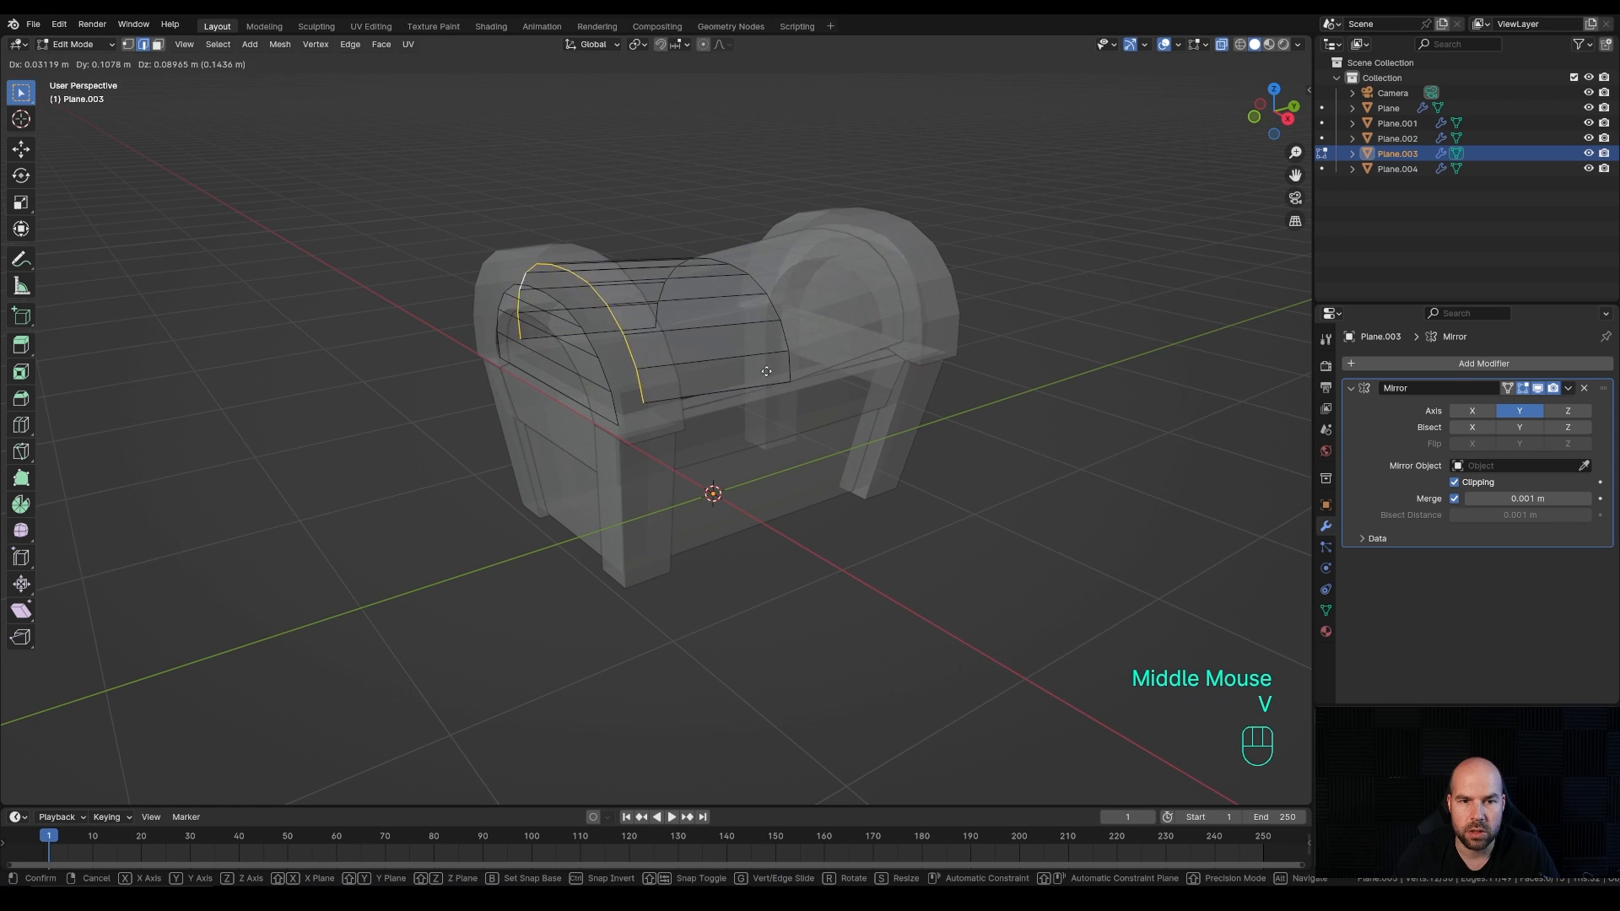
pyautogui.rightClick(808, 338)
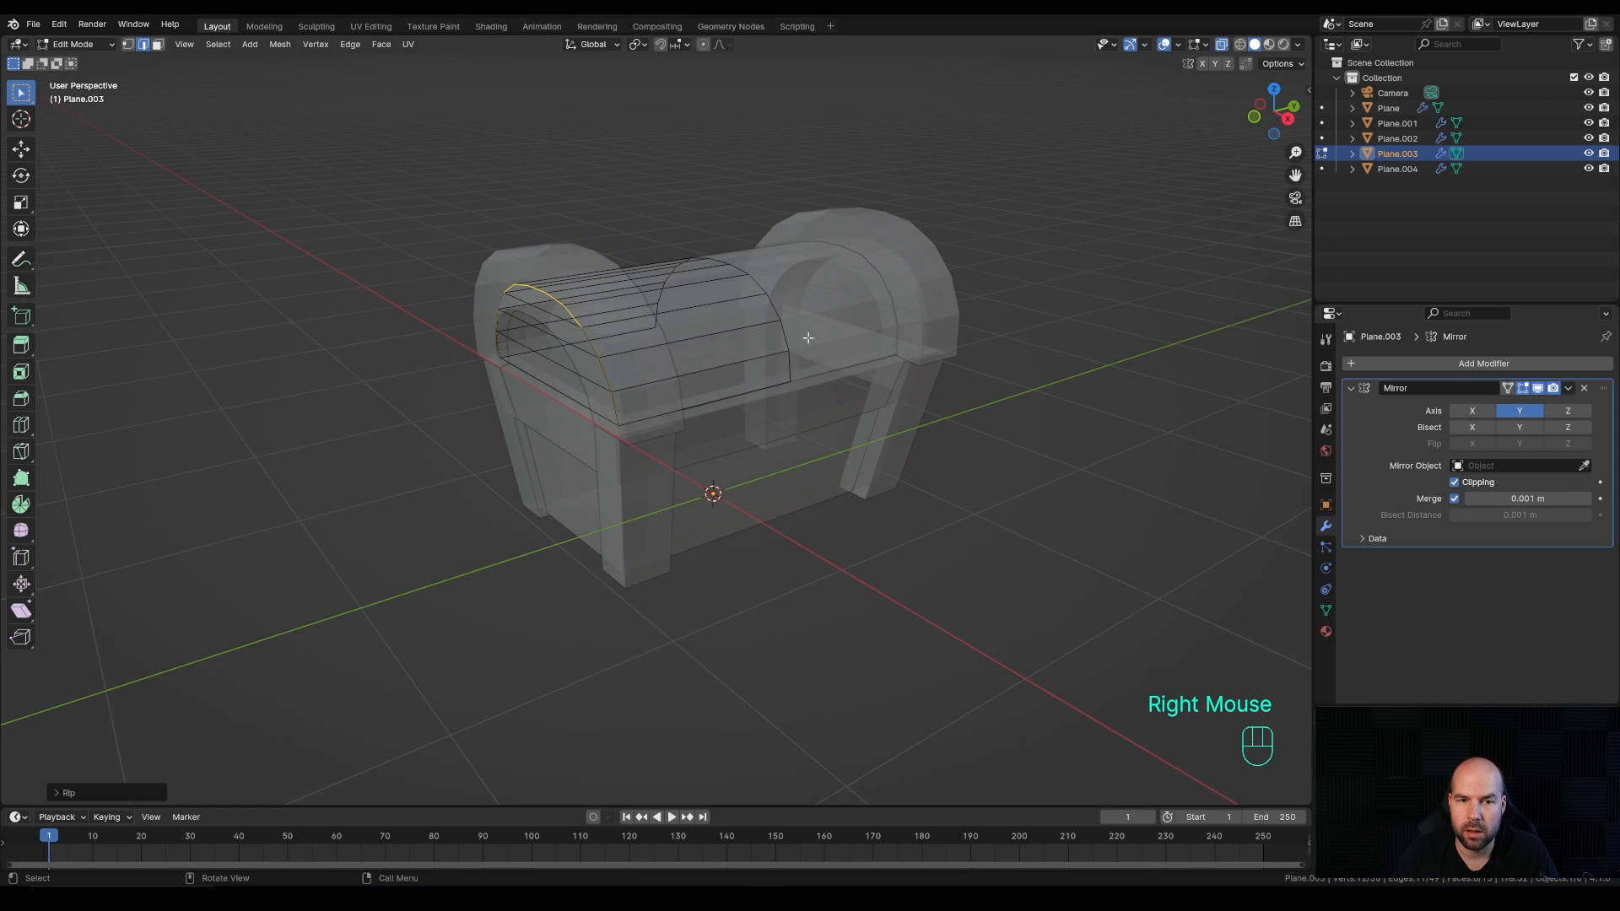
pyautogui.moveTo(634, 366); pyautogui.dragTo(669, 368, button='middle')
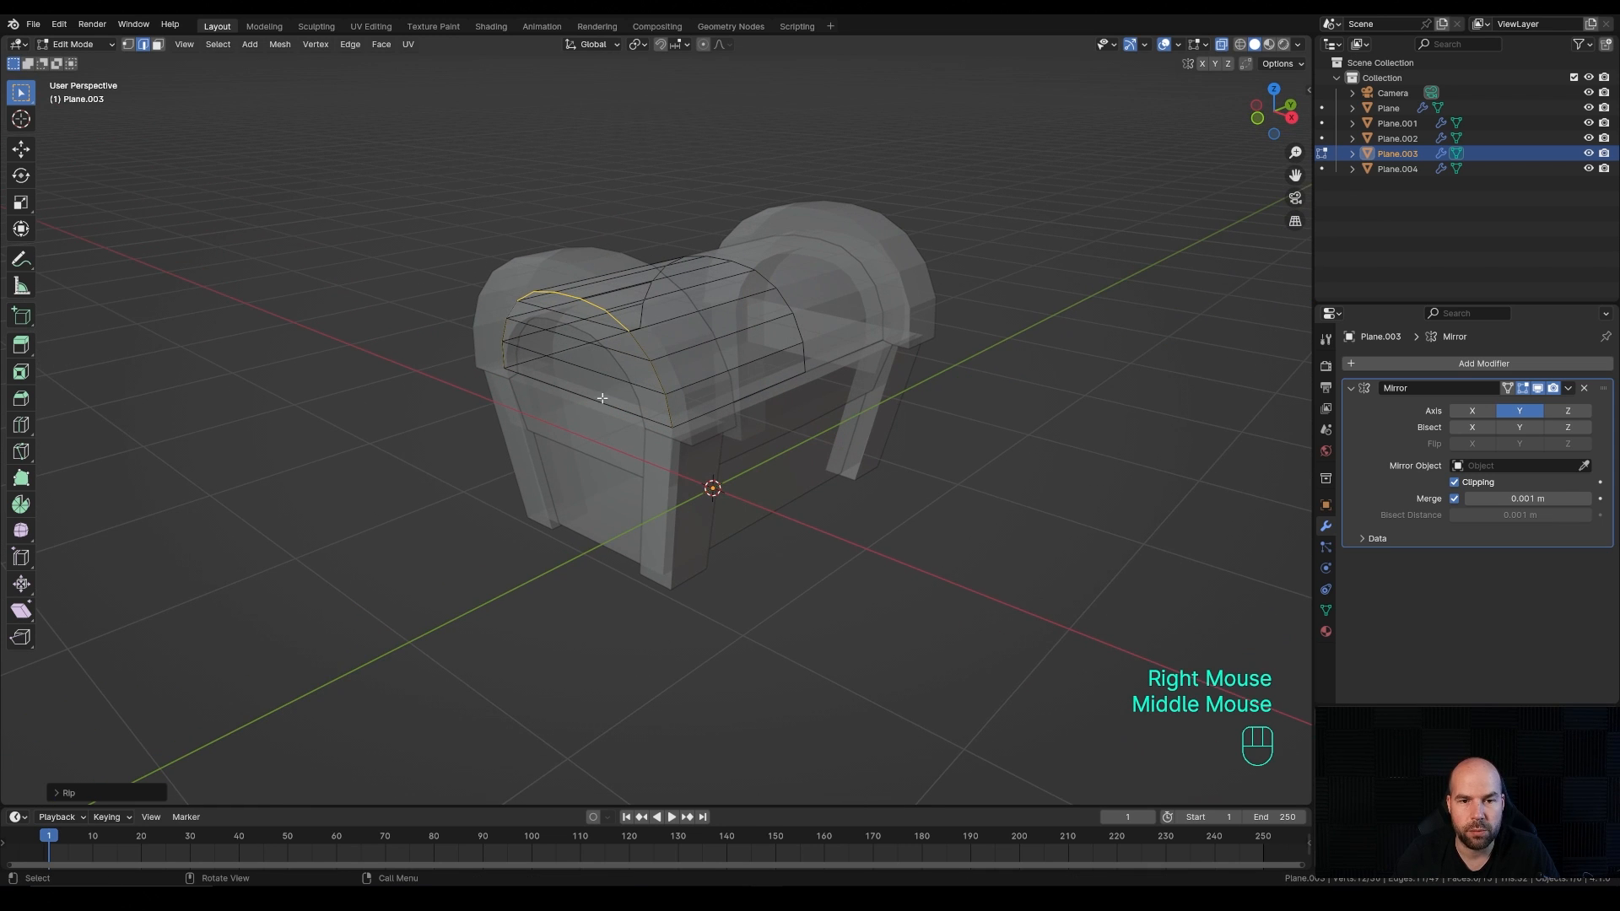
# Step: Rip the upper horizontal edge across the lid's end cap in place to split it into planks
pyautogui.click(568, 338)
pyautogui.press('v')
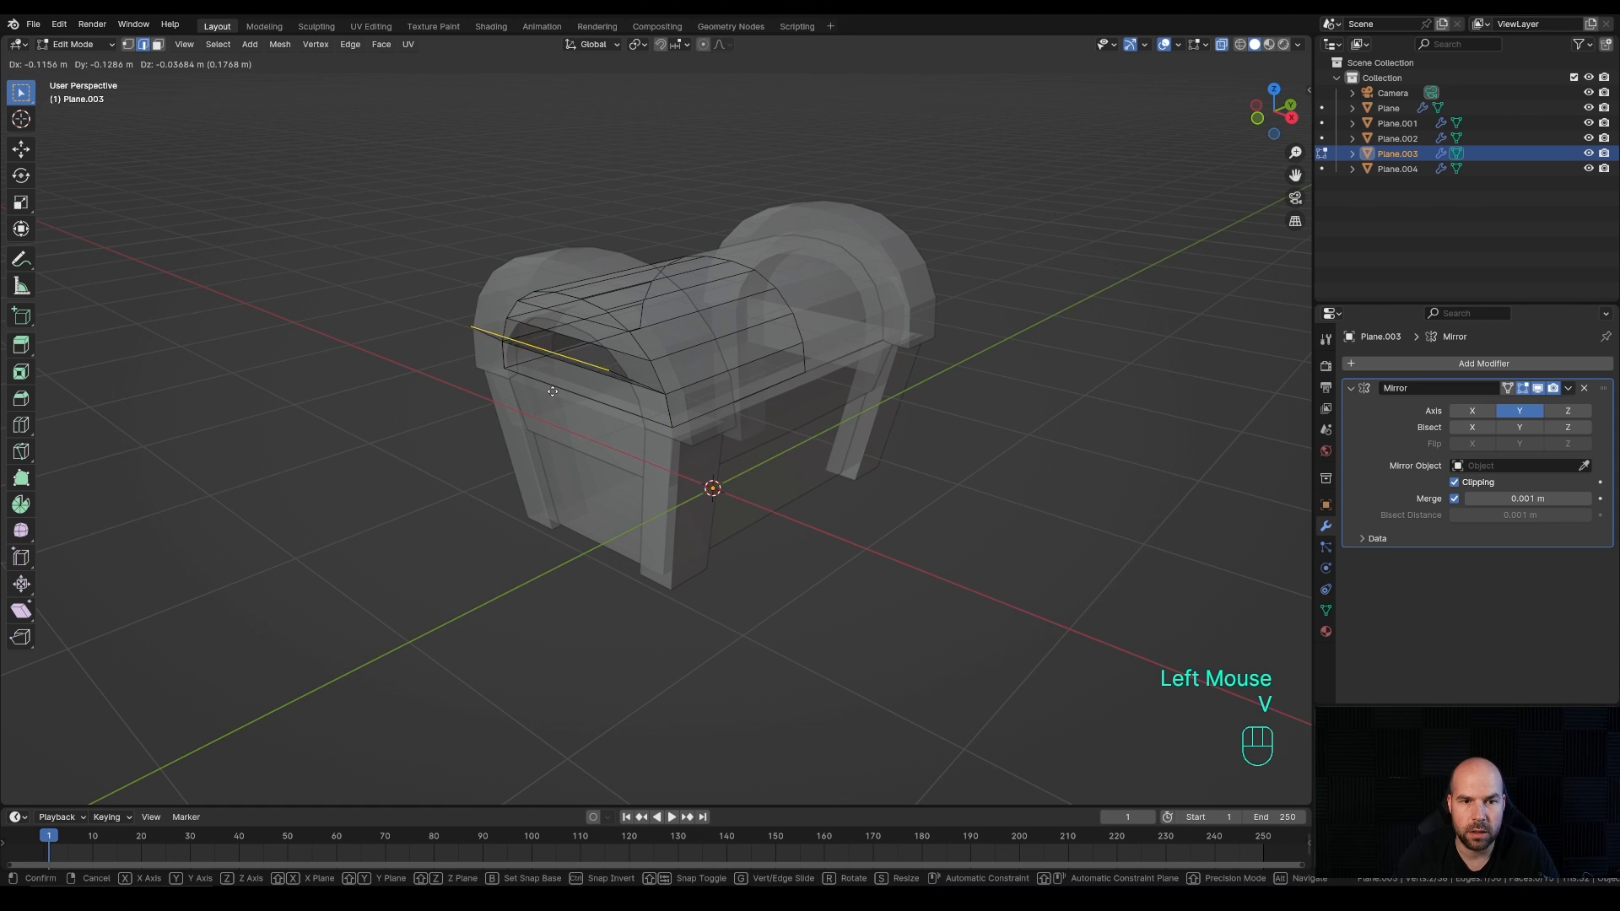
pyautogui.hotkey('ctrl', 'z')
pyautogui.press('v')
pyautogui.rightClick(601, 377)
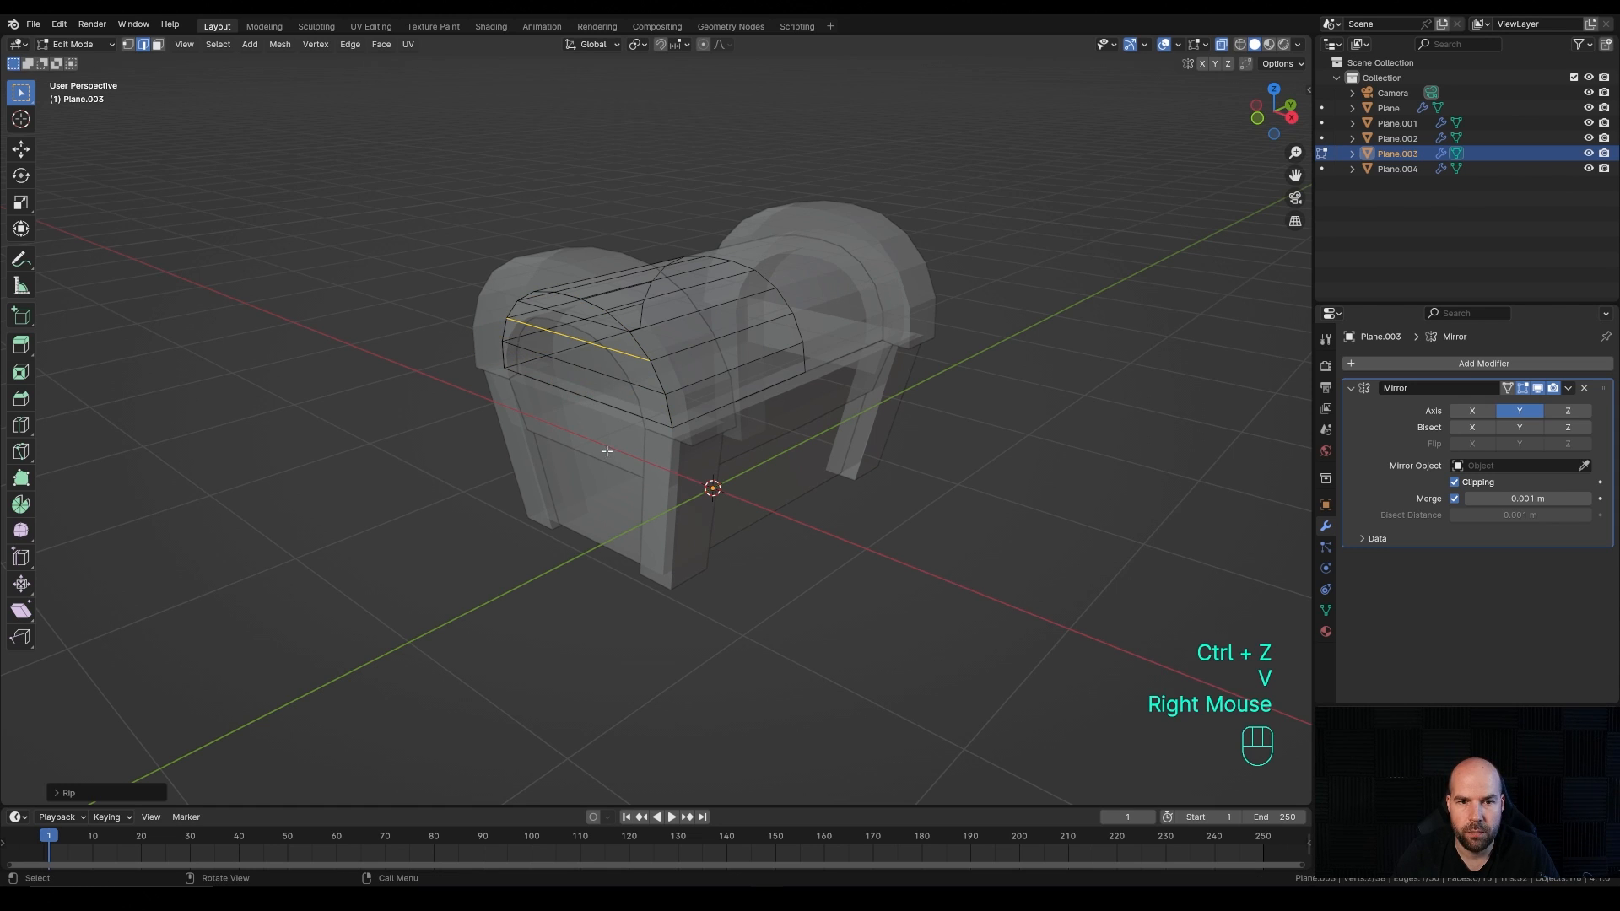
# Step: Select four spaced lengthwise edges along the rounded lid and rip them in place to split it into planks
pyautogui.click(803, 332)
pyautogui.moveTo(803, 333); pyautogui.dragTo(875, 384, button='middle')
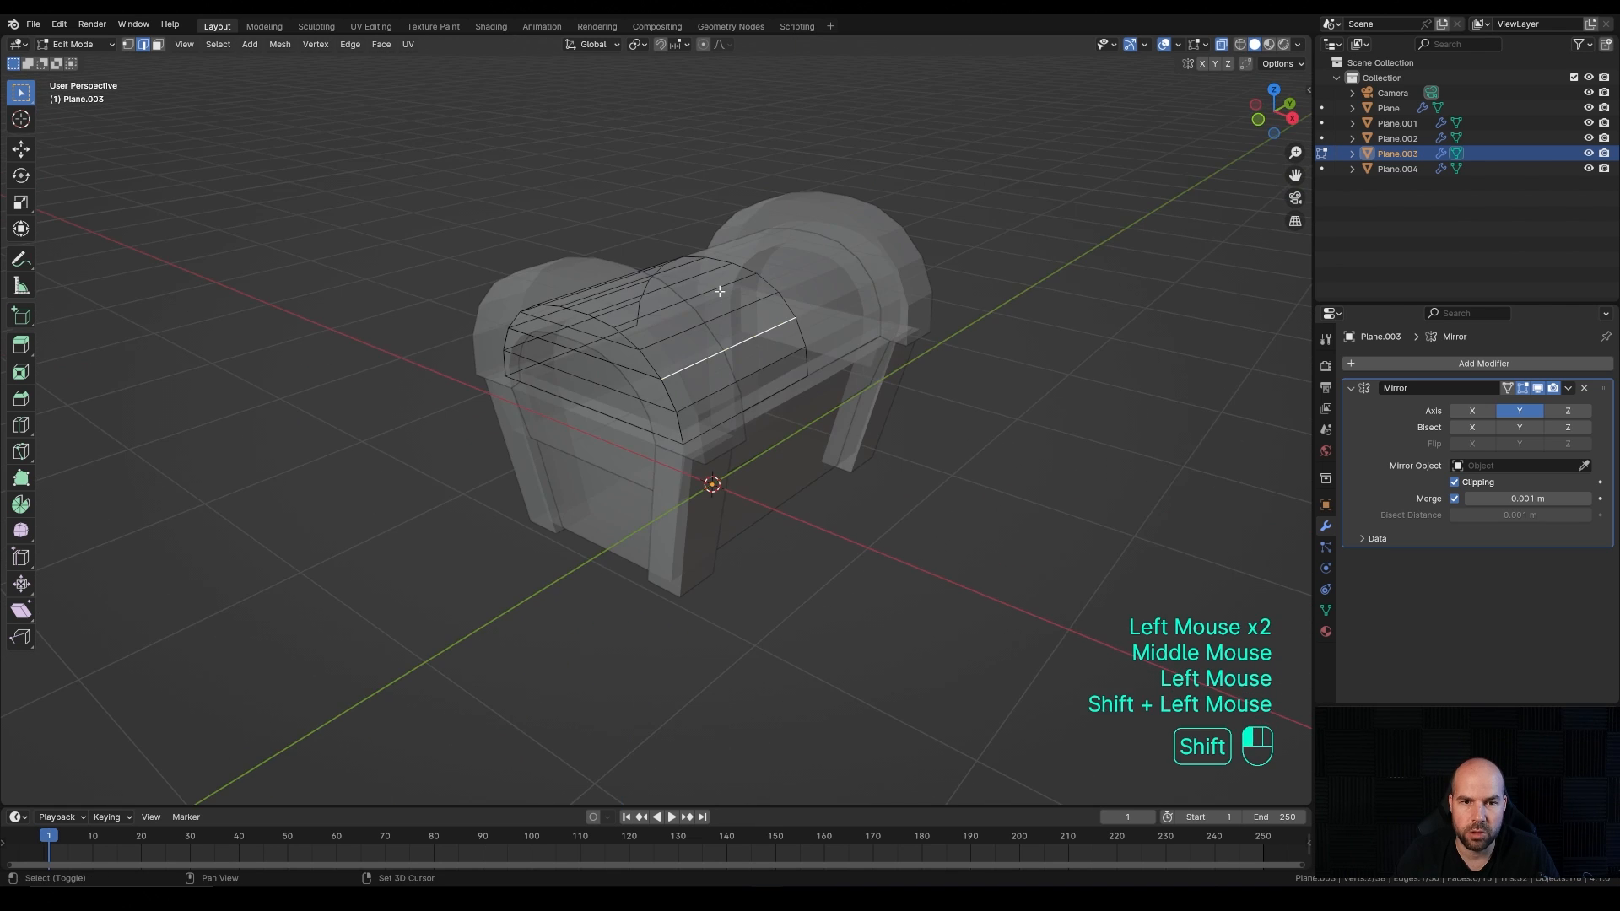
pyautogui.keyDown('shift'); pyautogui.click(720, 287); pyautogui.keyUp('shift')
pyautogui.moveTo(729, 275); pyautogui.dragTo(896, 300, button='middle')
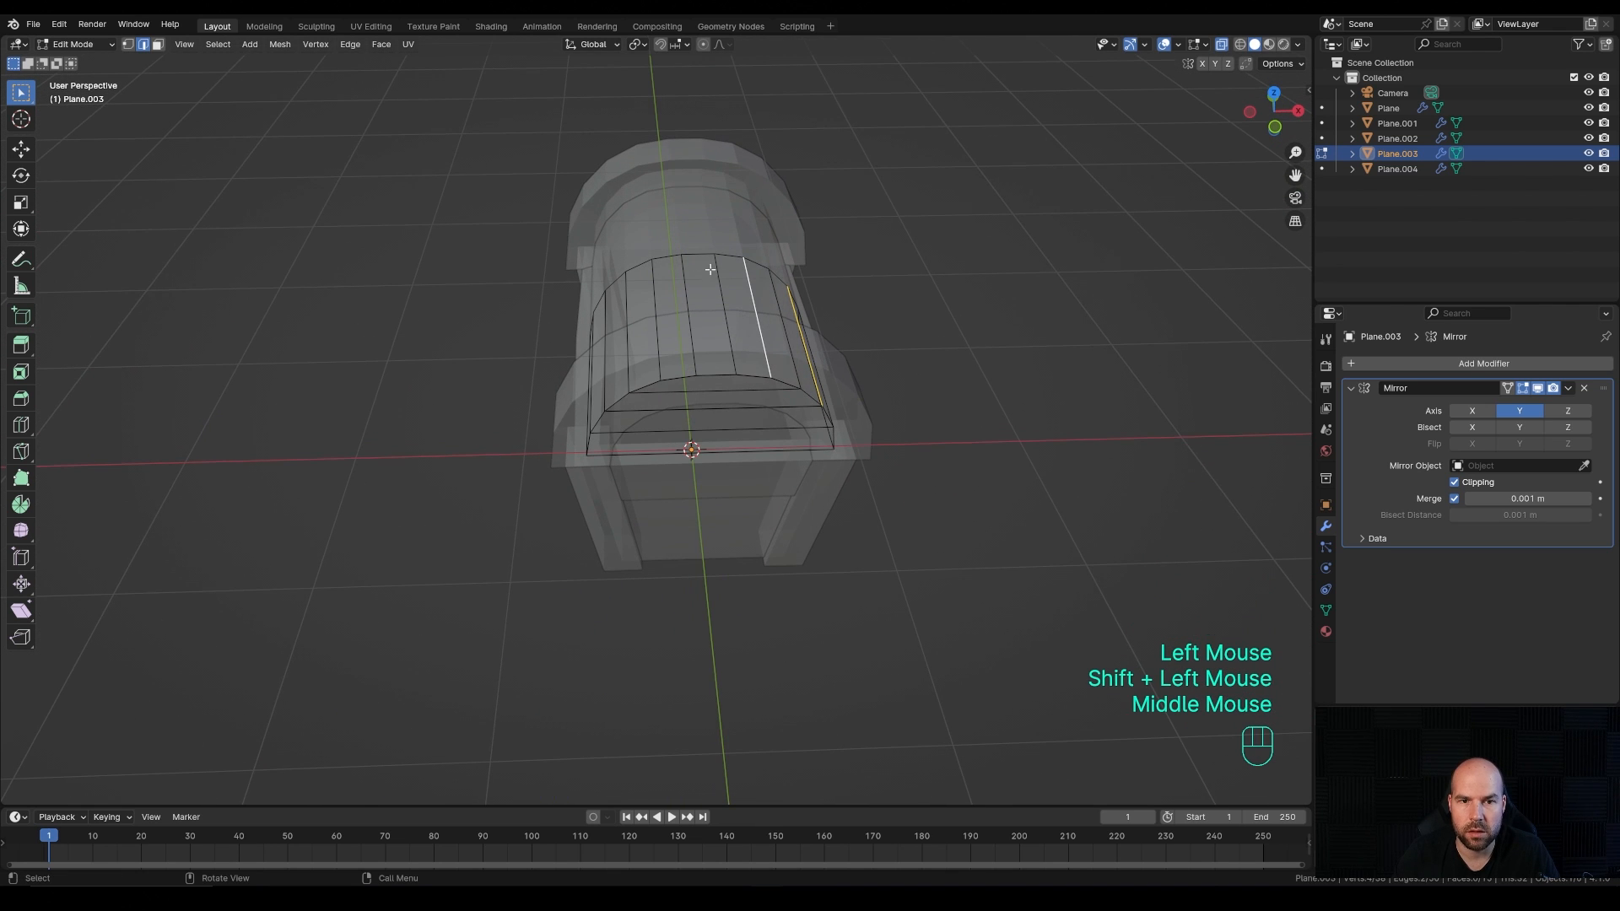
pyautogui.keyDown('shift'); pyautogui.click(658, 279); pyautogui.keyUp('shift')
pyautogui.moveTo(691, 372); pyautogui.dragTo(825, 371, button='middle')
pyautogui.keyDown('shift'); pyautogui.click(609, 323); pyautogui.keyUp('shift')
pyautogui.press('v')
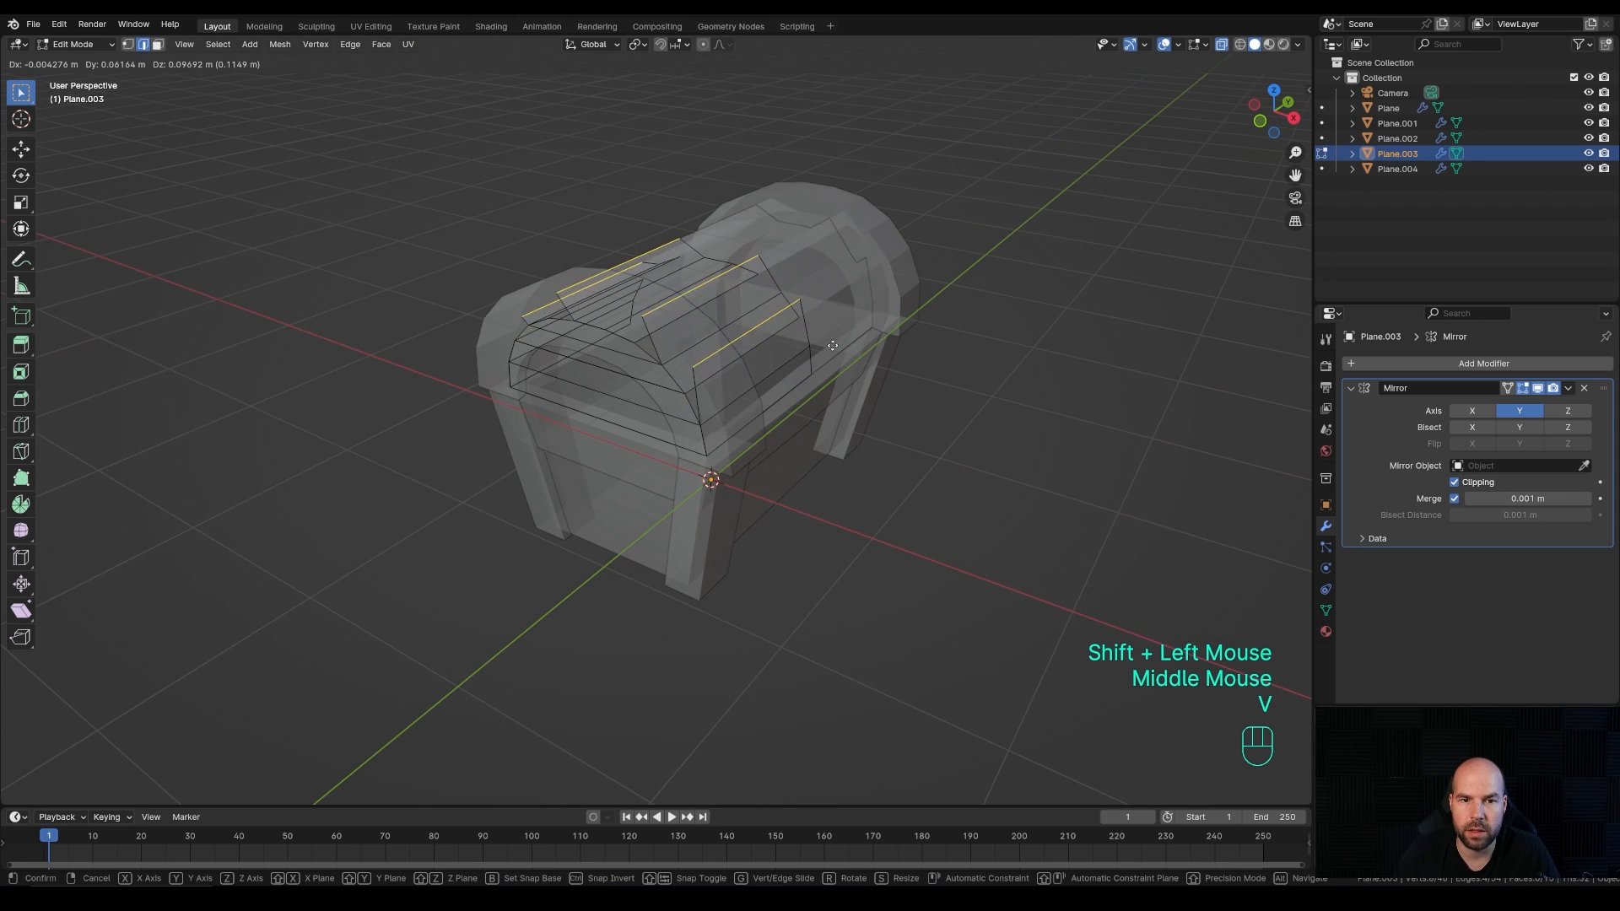
pyautogui.rightClick(843, 260)
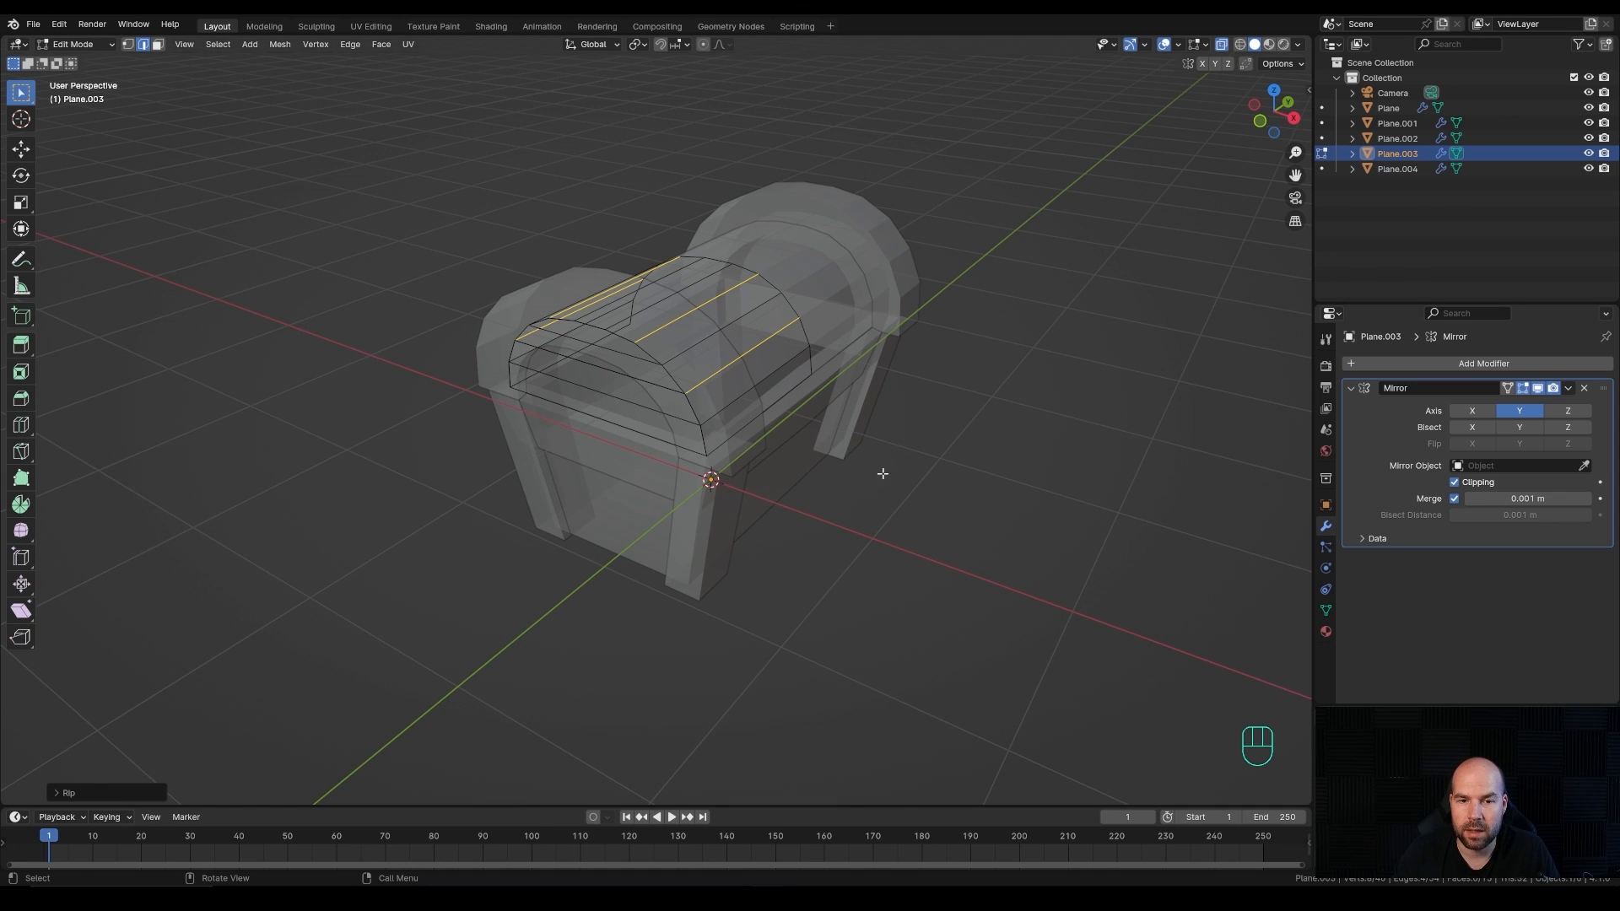
pyautogui.middleClick(923, 430)
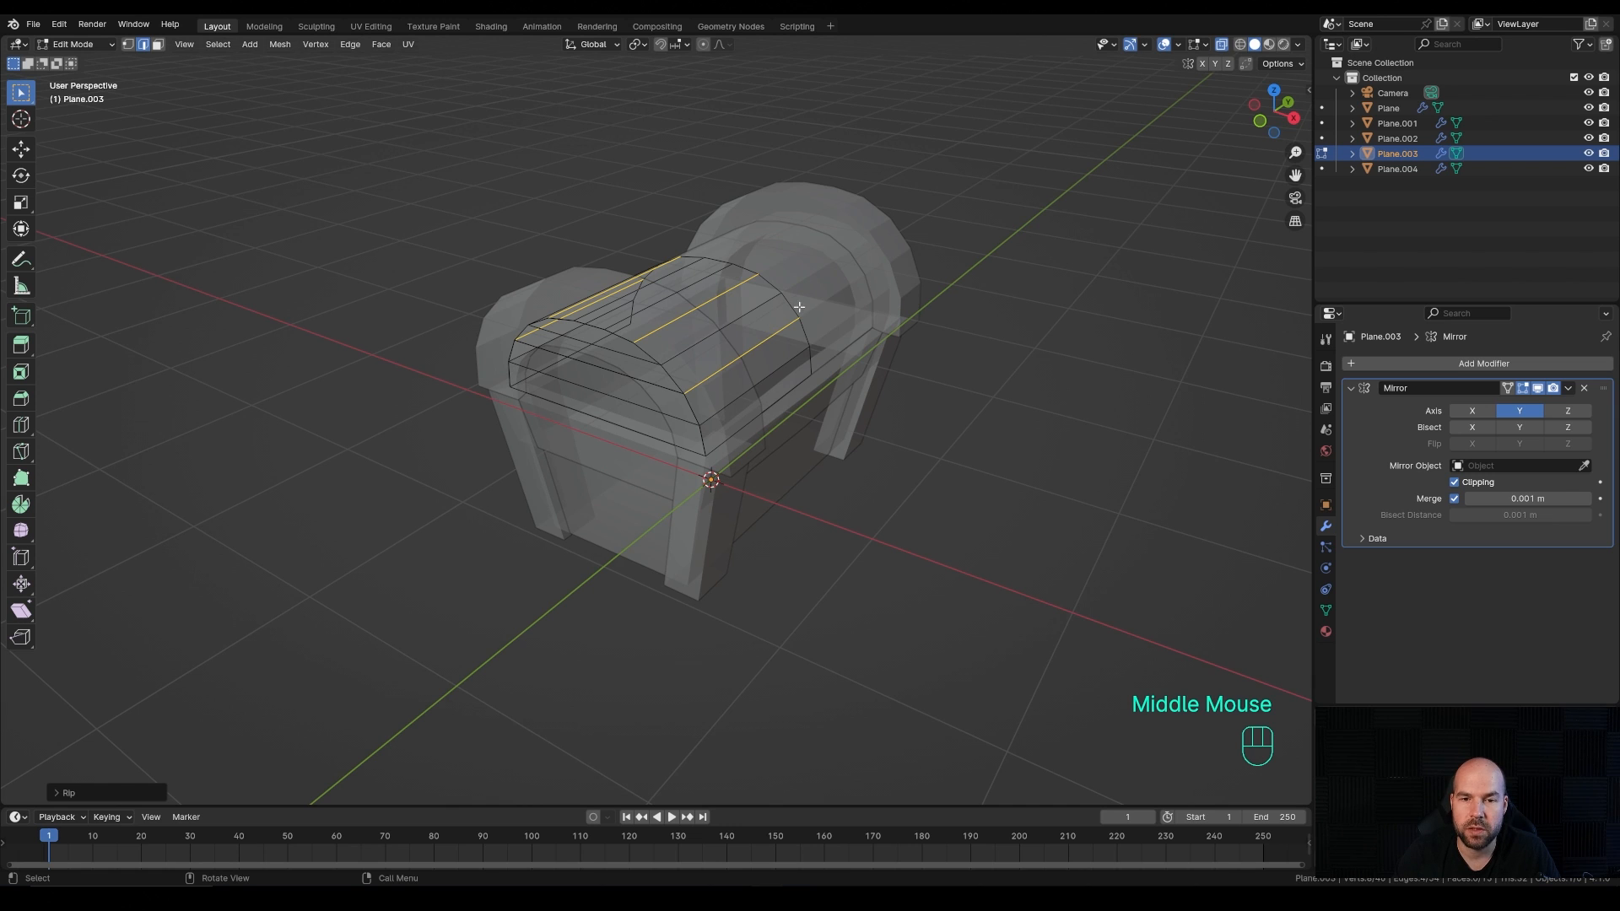
pyautogui.moveTo(898, 406); pyautogui.dragTo(749, 400, button='middle')
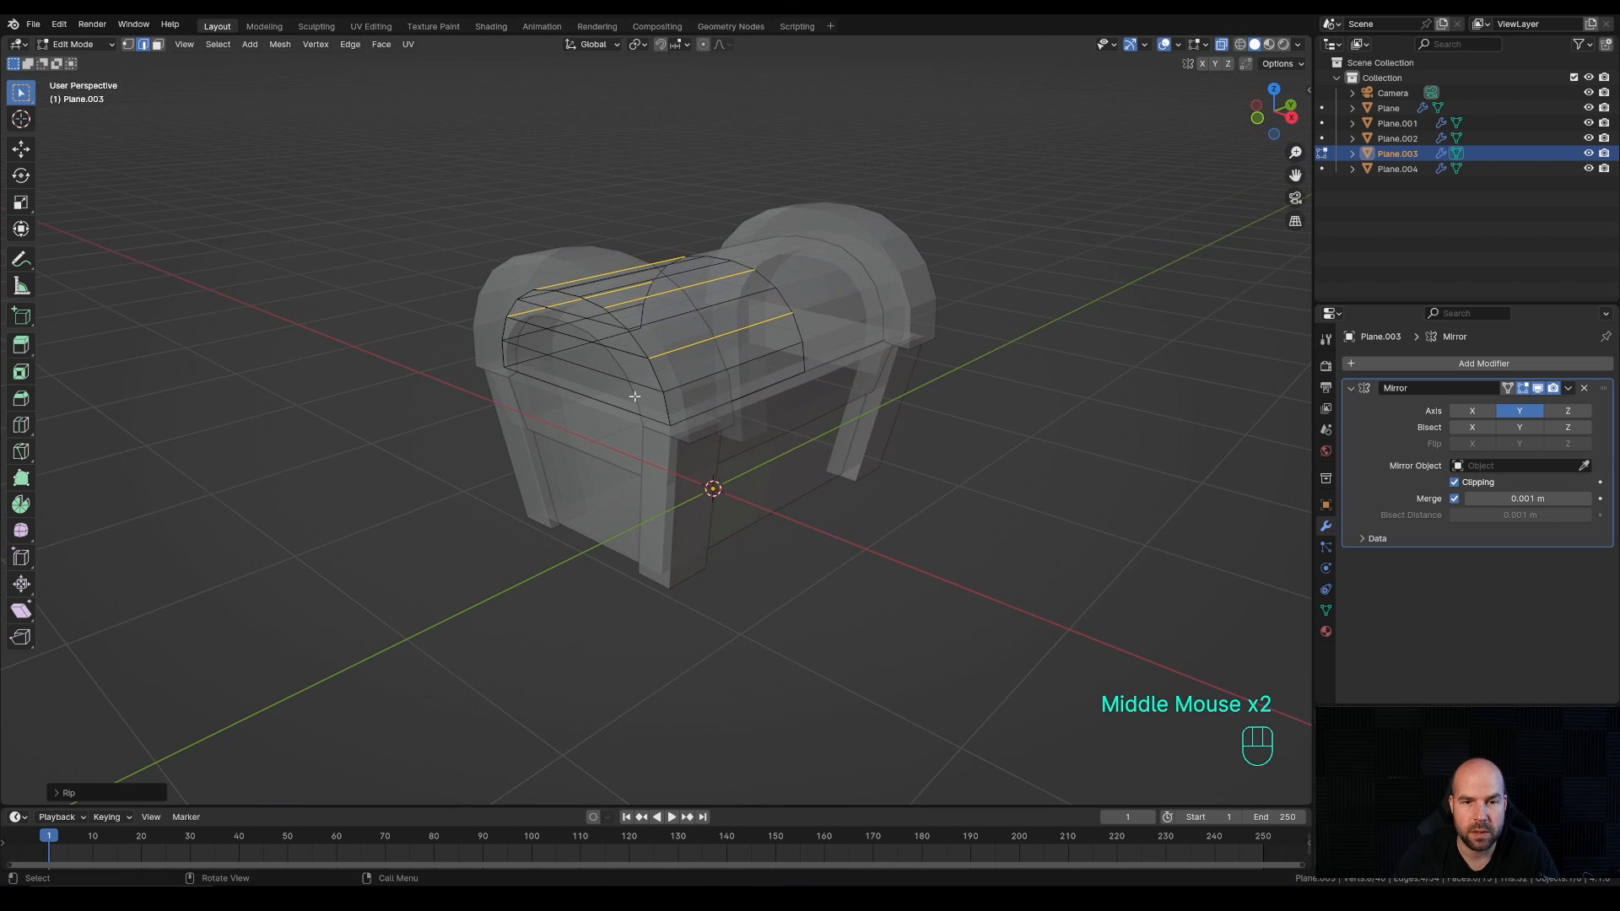
pyautogui.press('Tab')
pyautogui.click(742, 494)
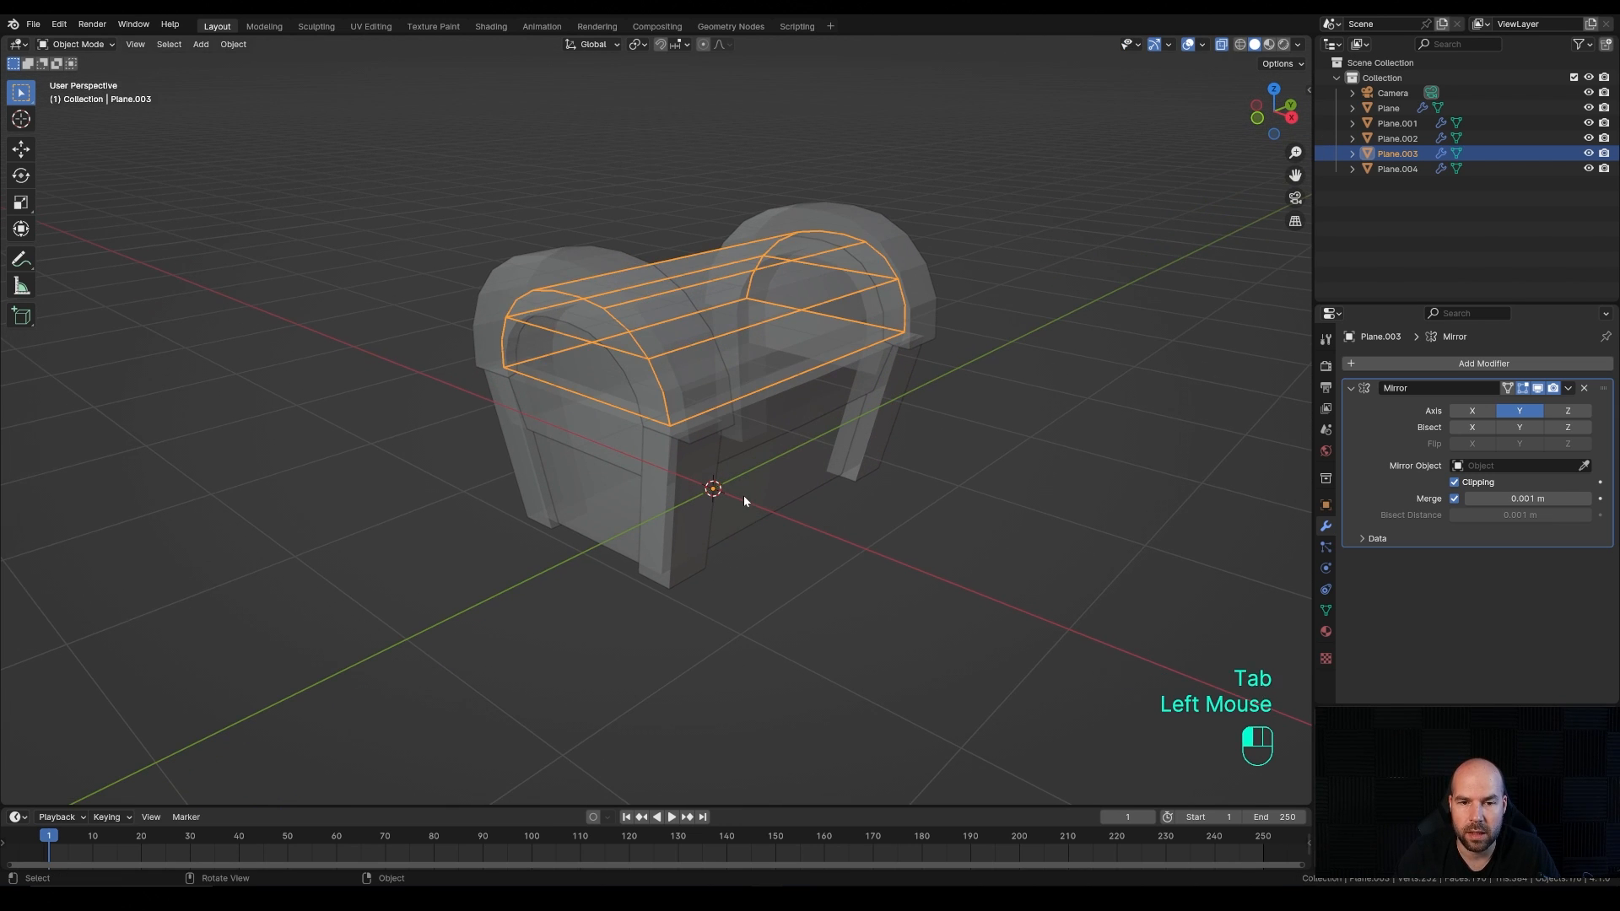
# Step: Rip the two inner horizontal edge loops around the chest base in place to split its walls into planks
pyautogui.press('Tab')
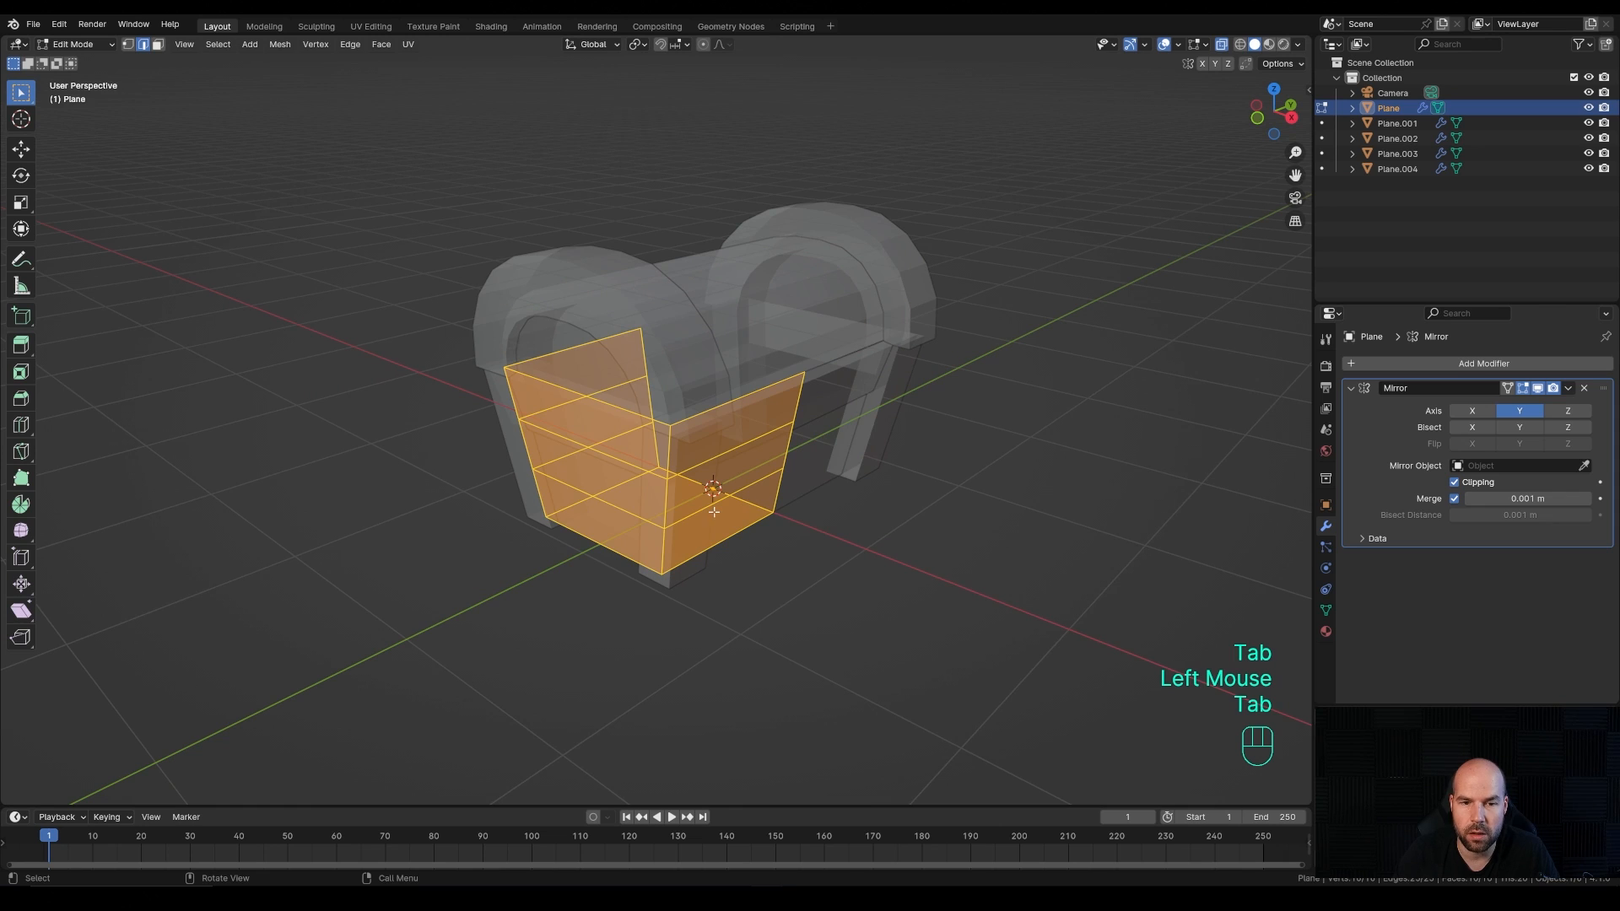
pyautogui.keyDown('alt'); pyautogui.click(621, 461); pyautogui.keyUp('alt')
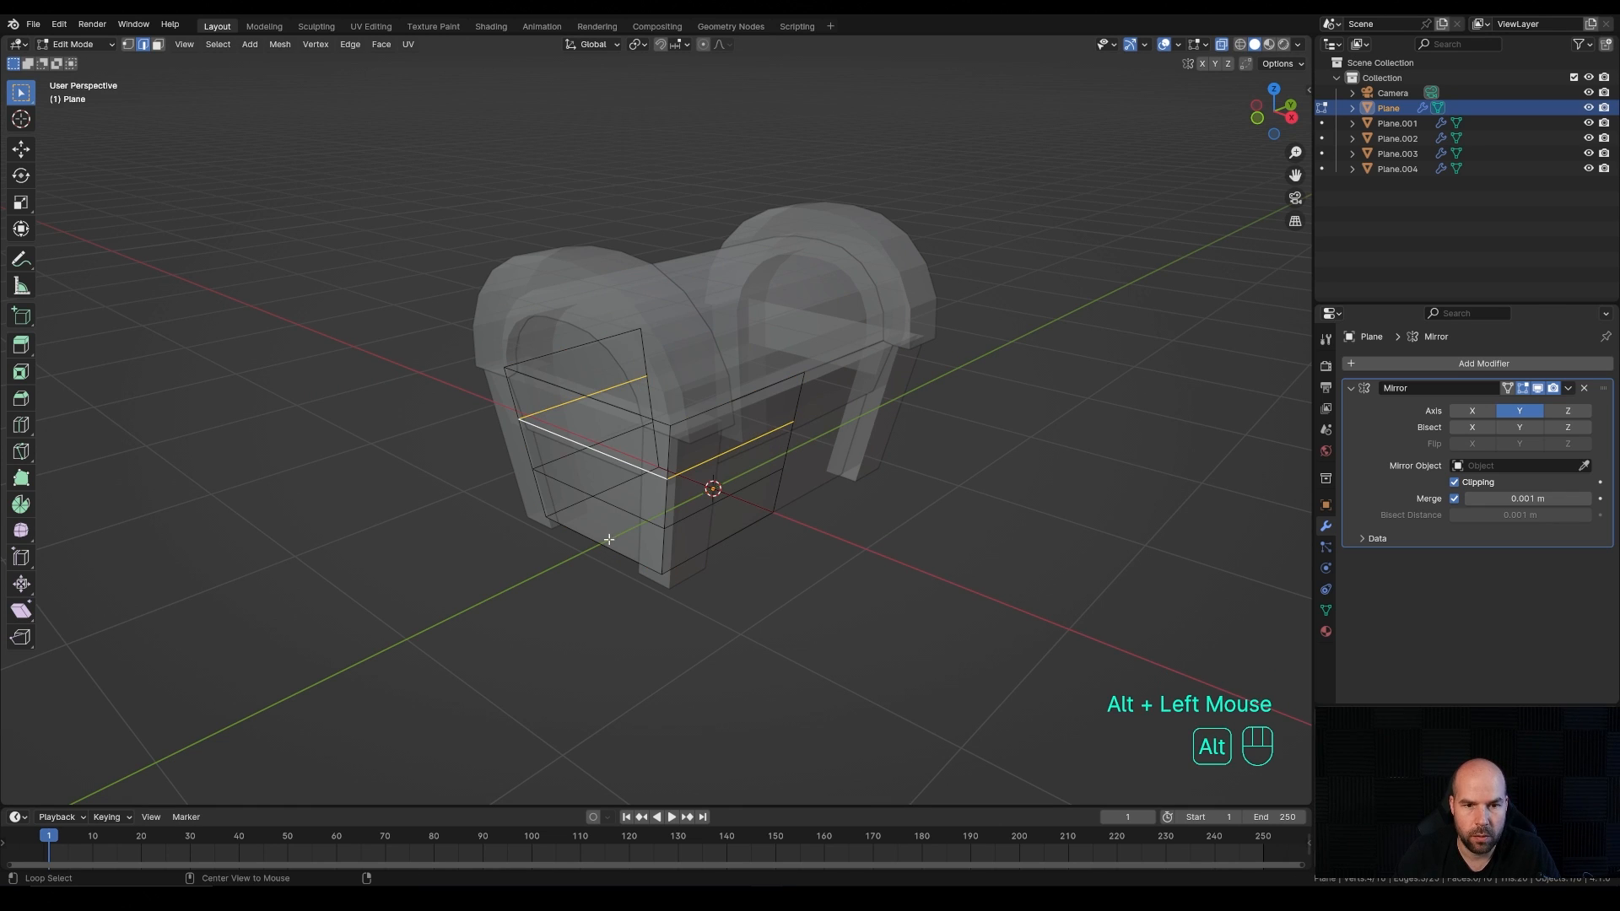
pyautogui.keyDown('alt'); pyautogui.keyDown('shift'); pyautogui.click(603, 504); pyautogui.keyUp('shift'); pyautogui.keyUp('alt')
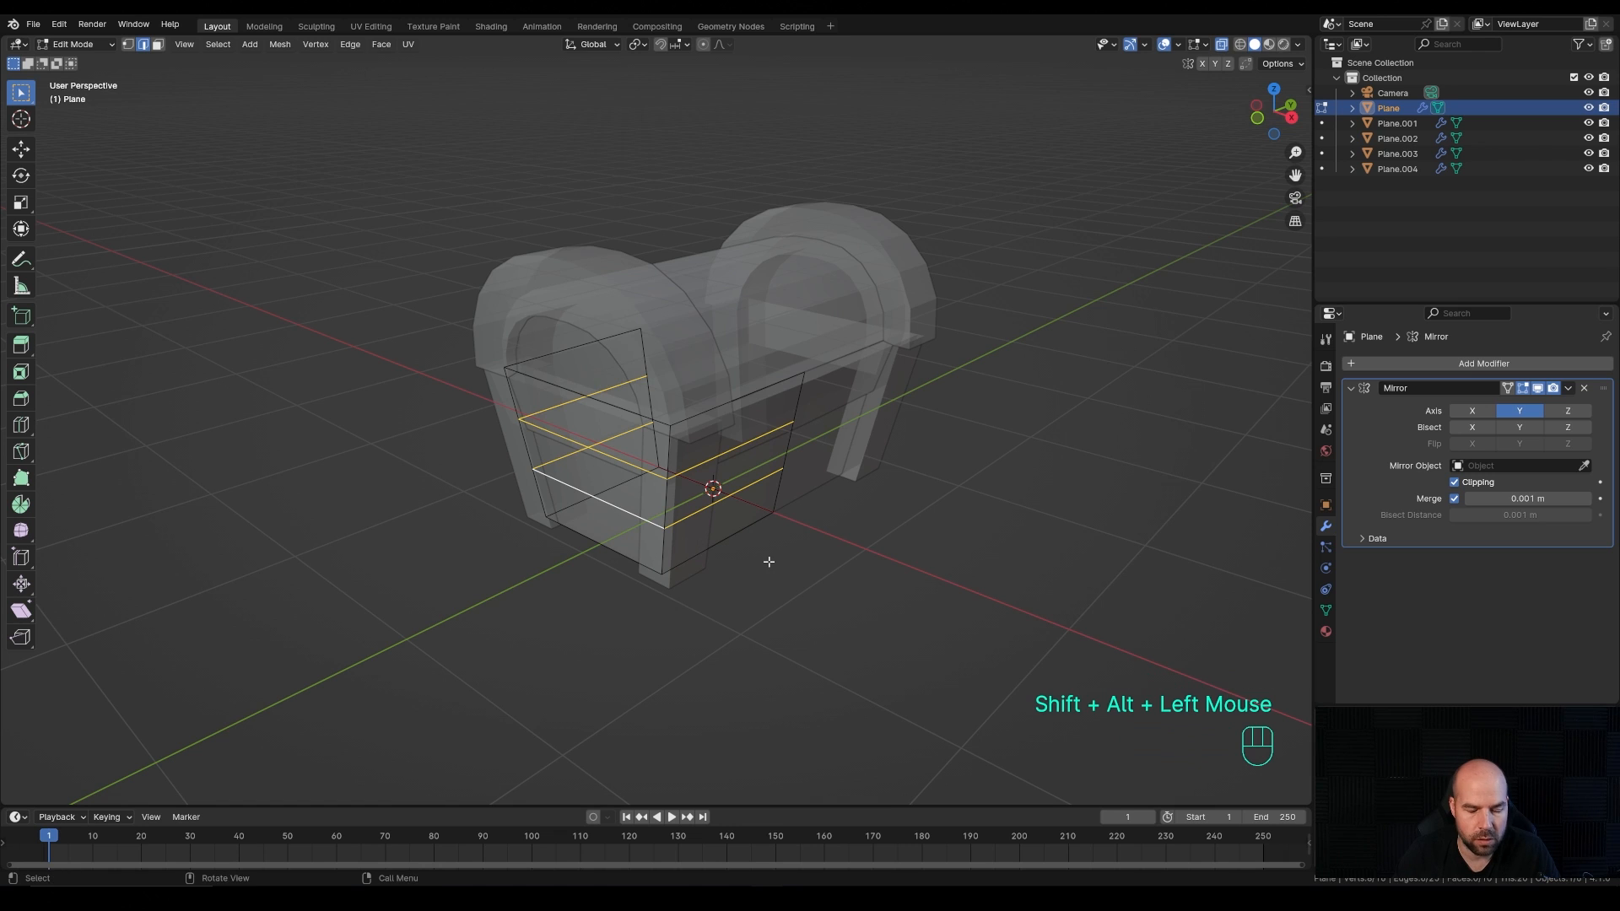
pyautogui.press('v')
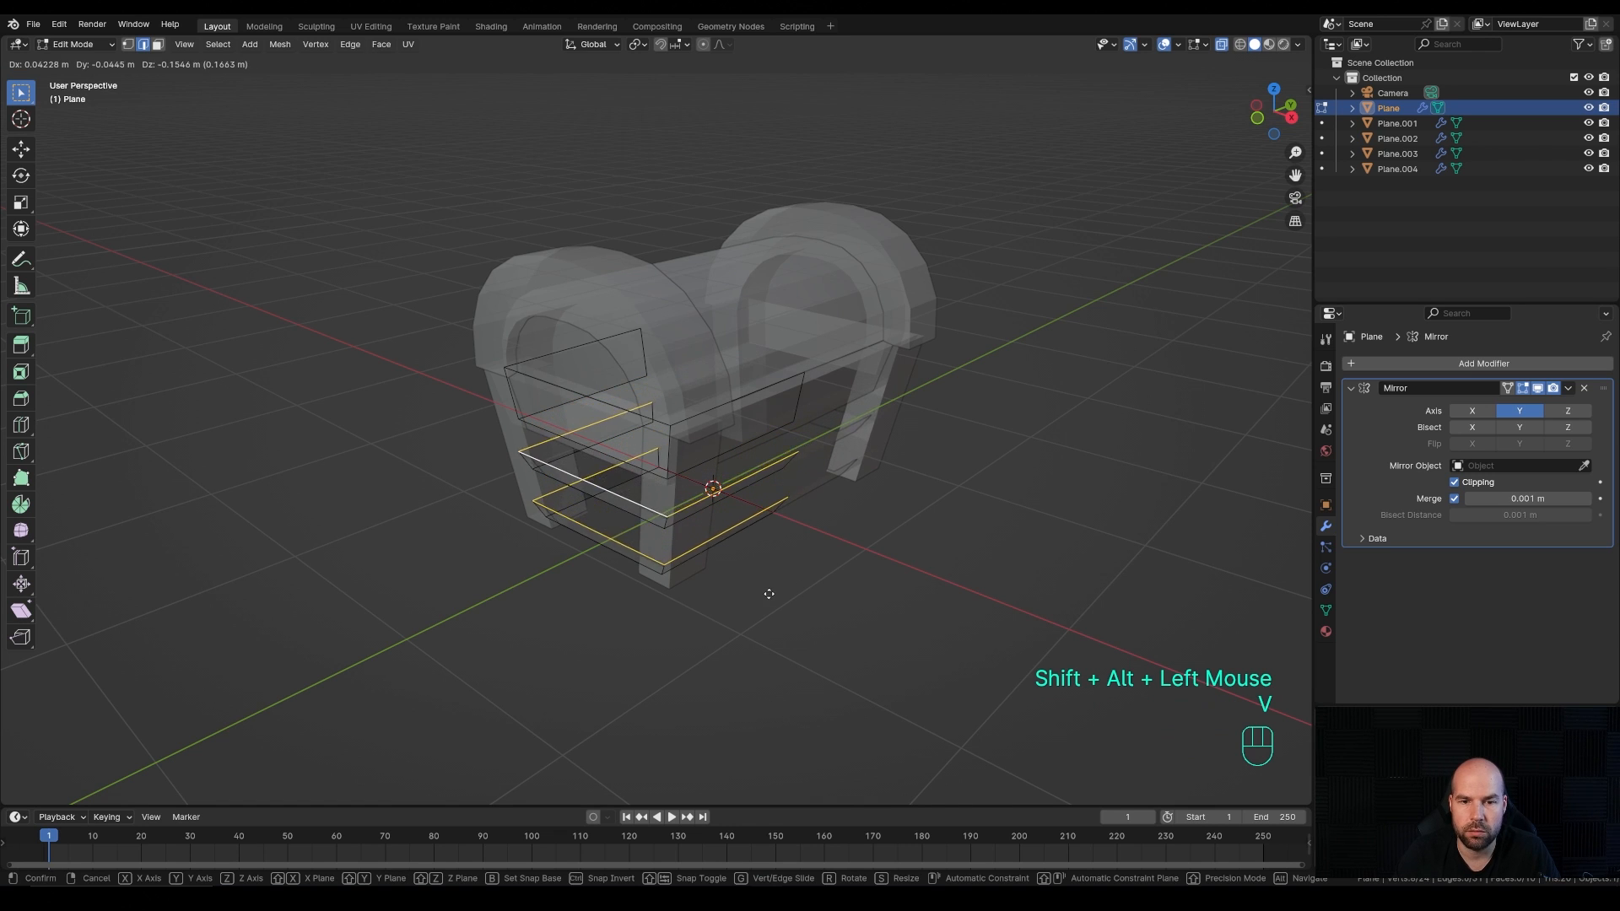
pyautogui.rightClick(806, 571)
pyautogui.moveTo(988, 425); pyautogui.dragTo(974, 420, button='middle')
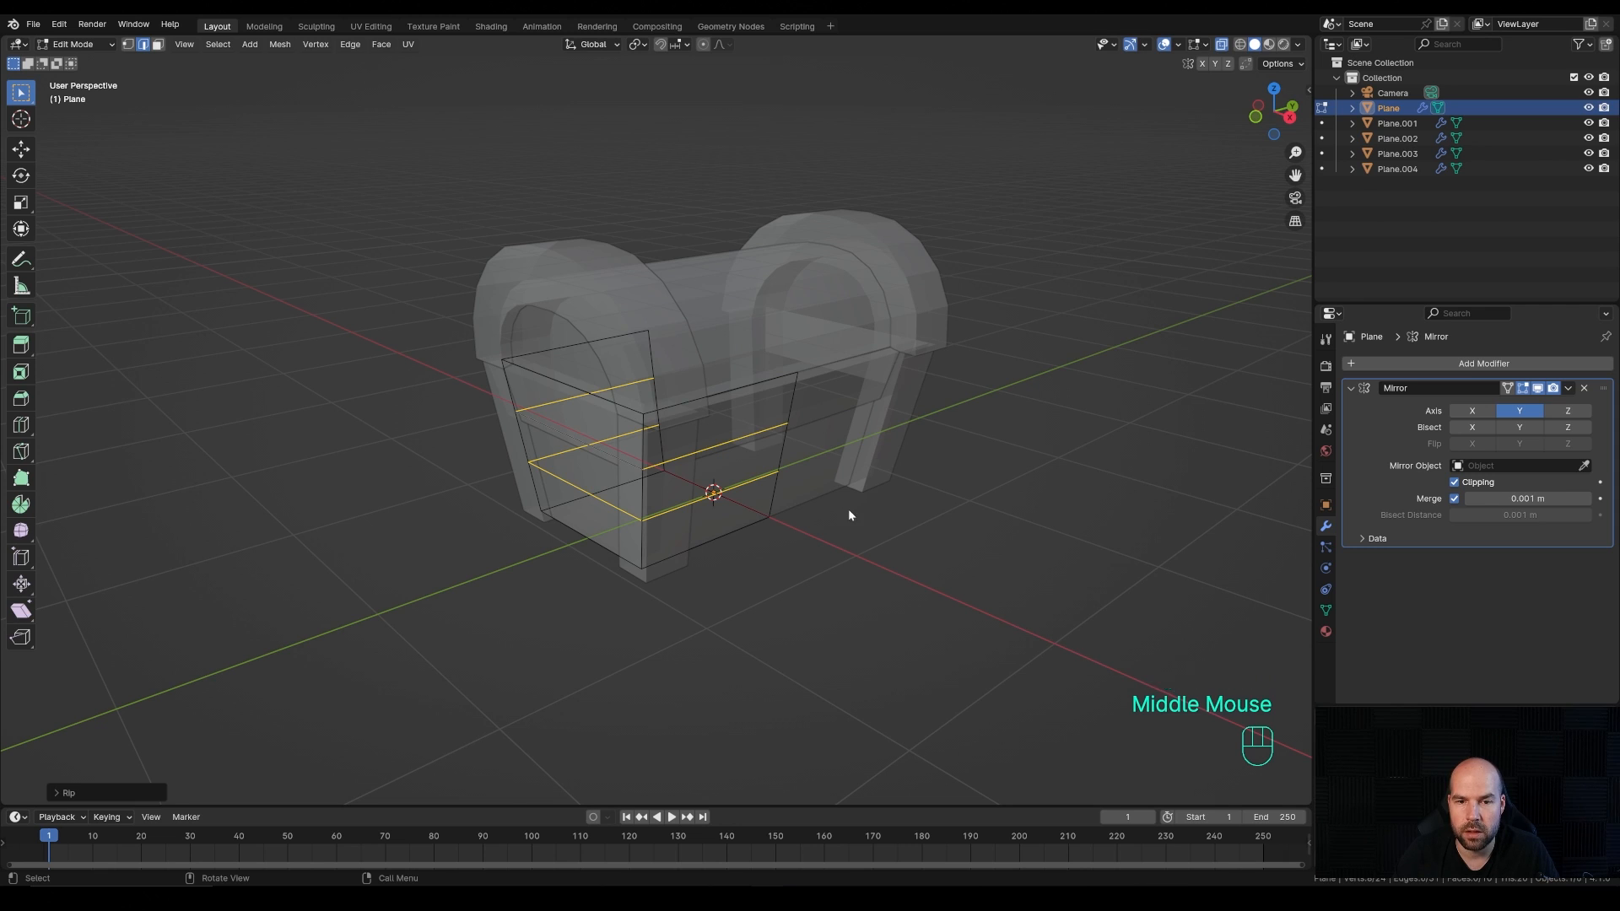
pyautogui.press('Tab')
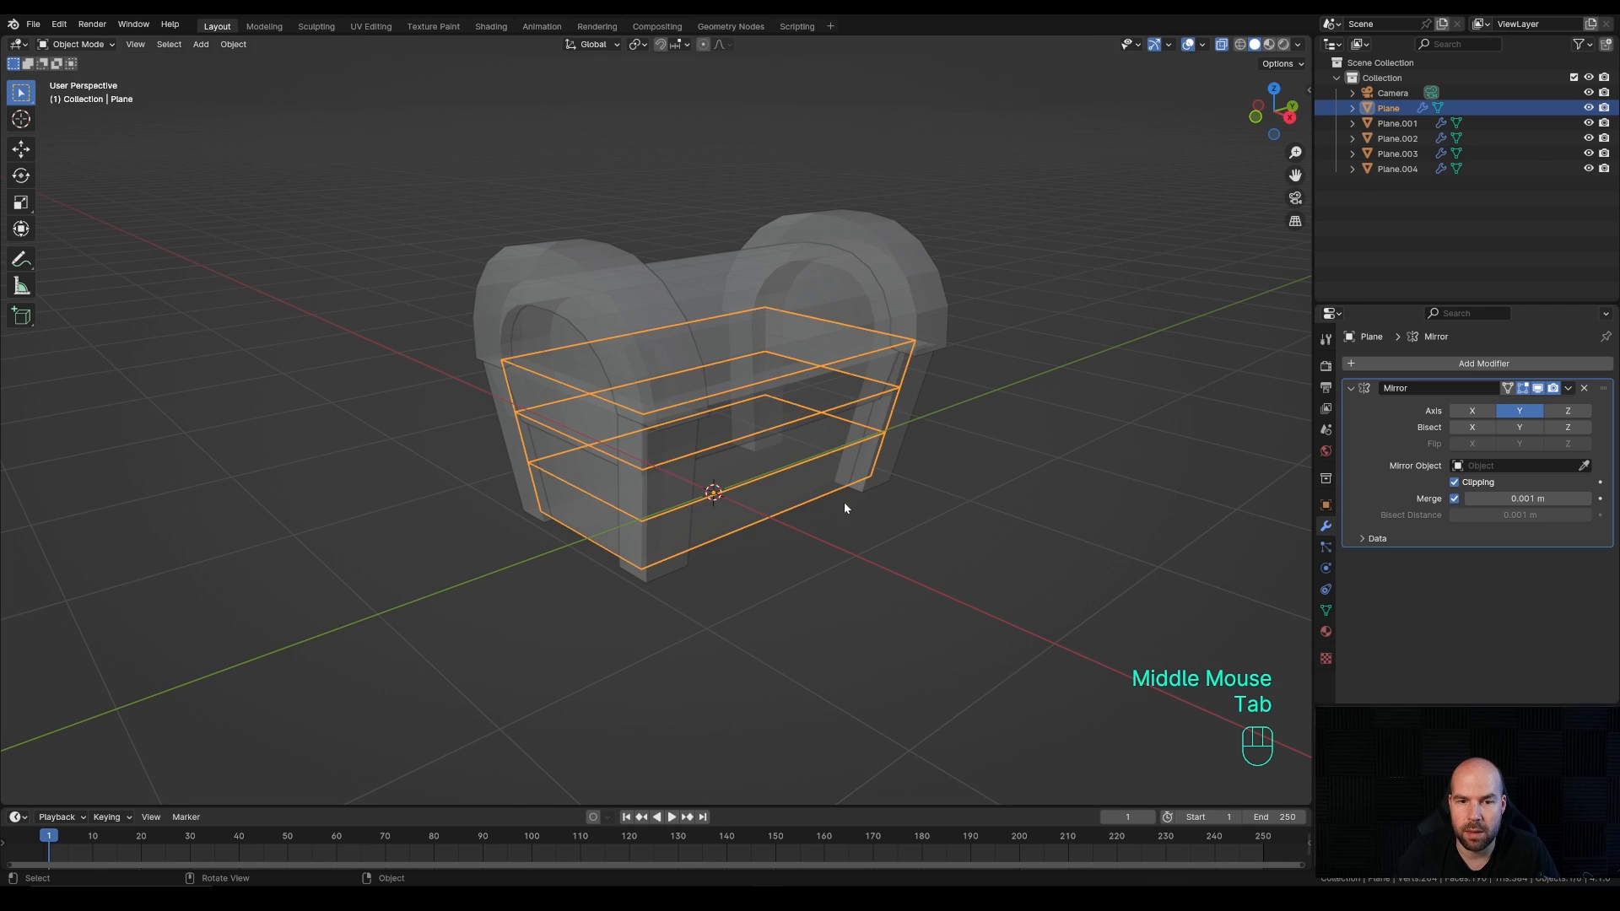
# Step: Add a Solidify modifier to the chest base and set its thickness to 0.082 m
pyautogui.click(1222, 46)
pyautogui.moveTo(1272, 442); pyautogui.dragTo(1299, 430, button='middle')
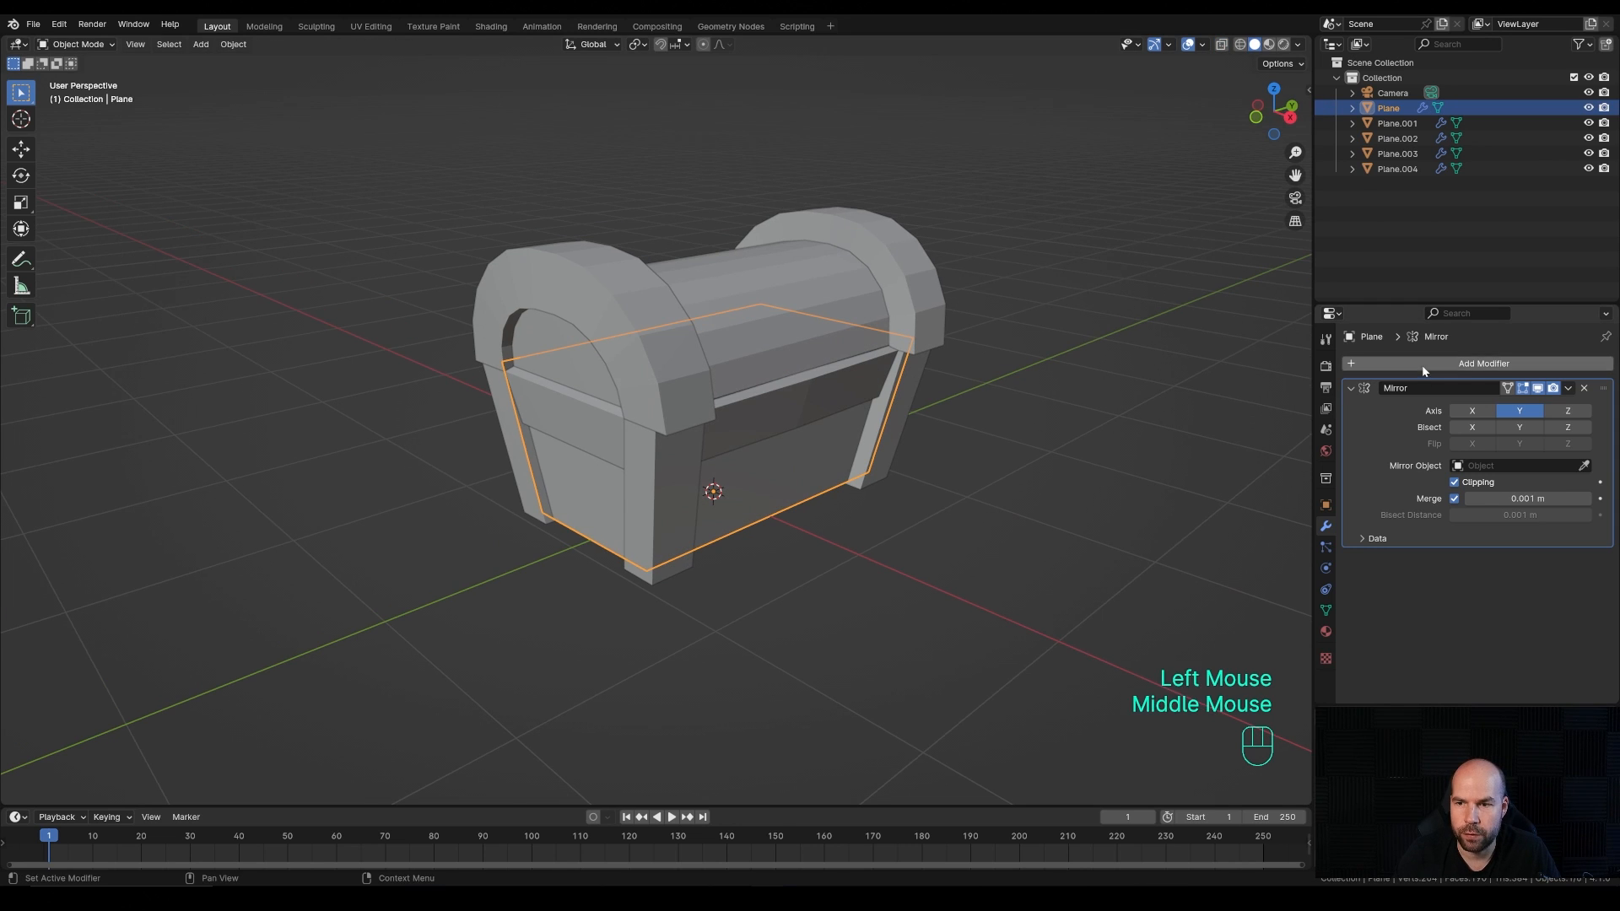
pyautogui.click(1420, 364)
pyautogui.moveTo(1420, 366)
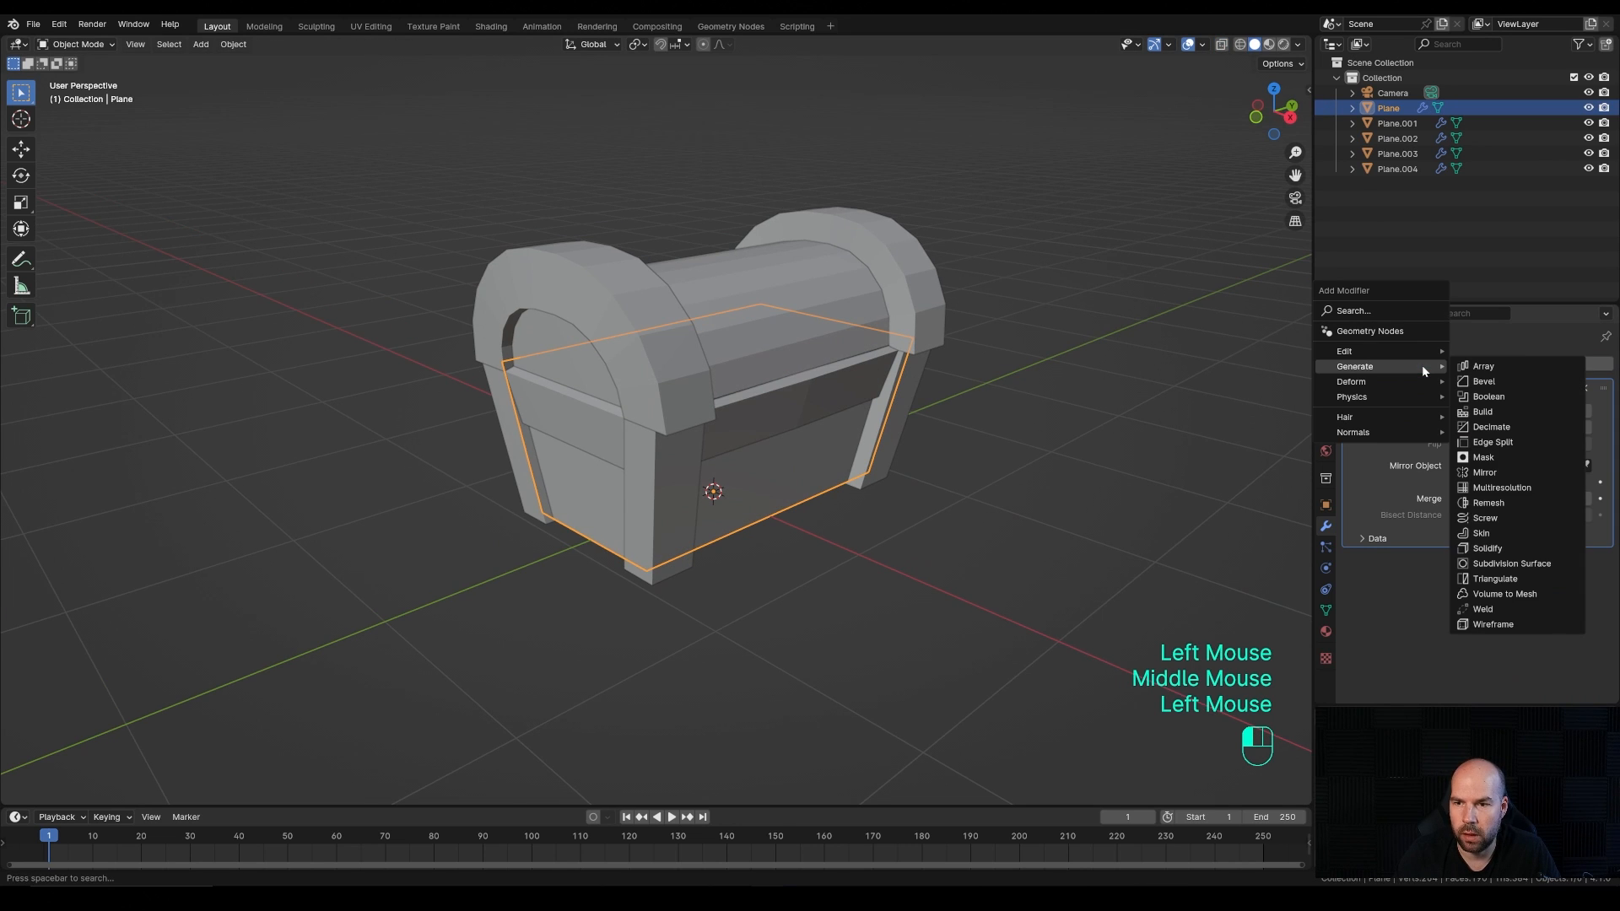
pyautogui.click(1484, 548)
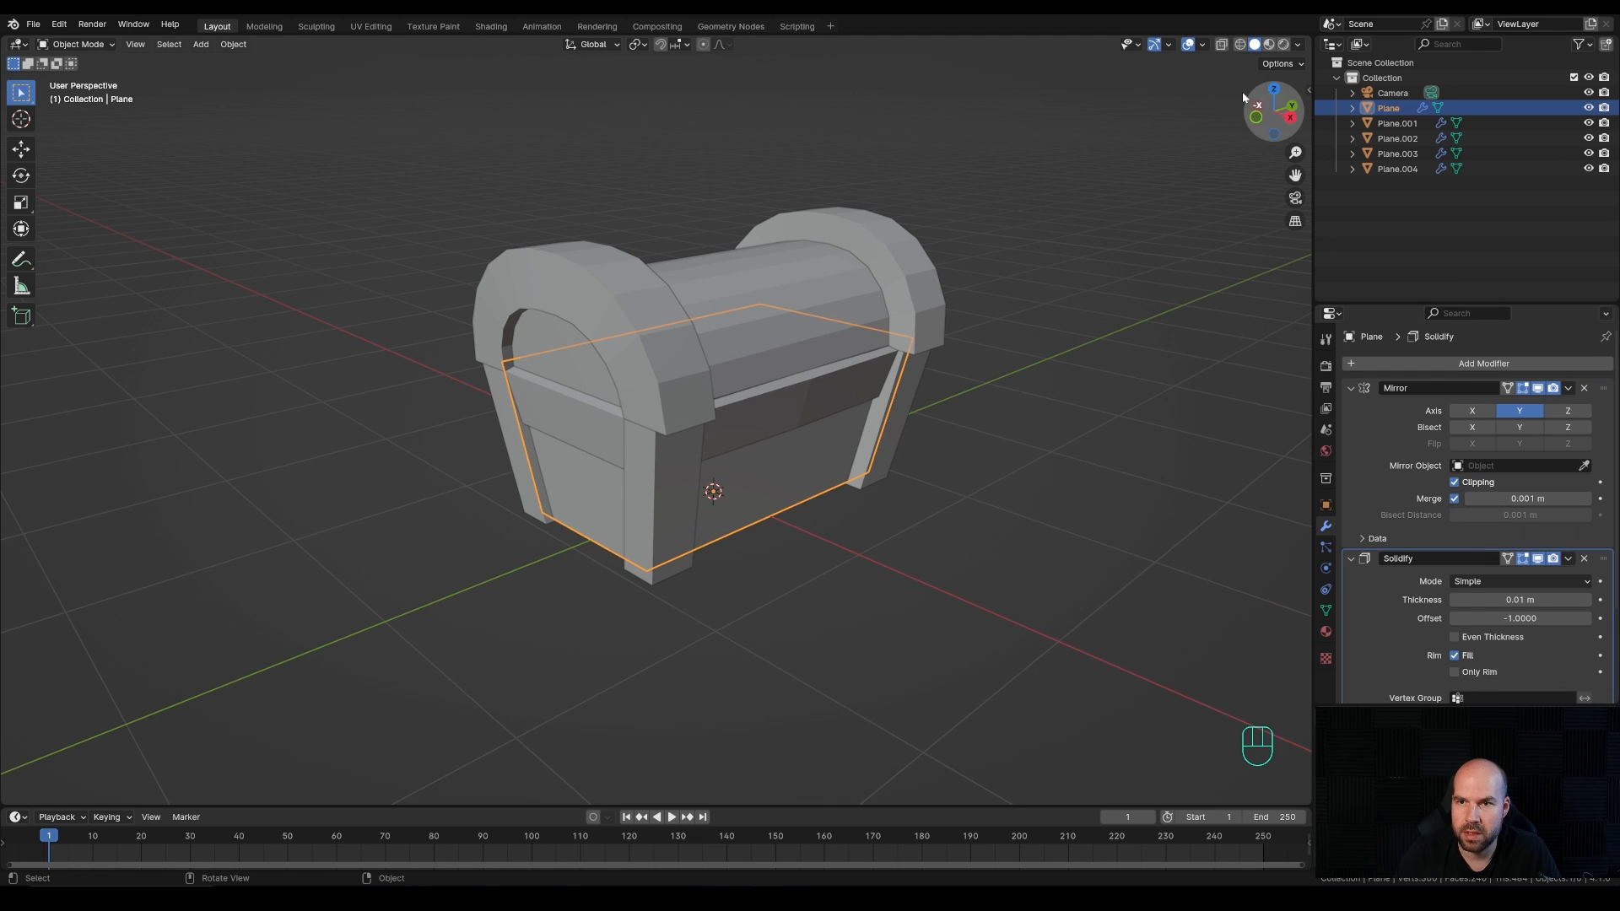
pyautogui.click(1221, 46)
pyautogui.moveTo(980, 404); pyautogui.dragTo(965, 329, button='middle')
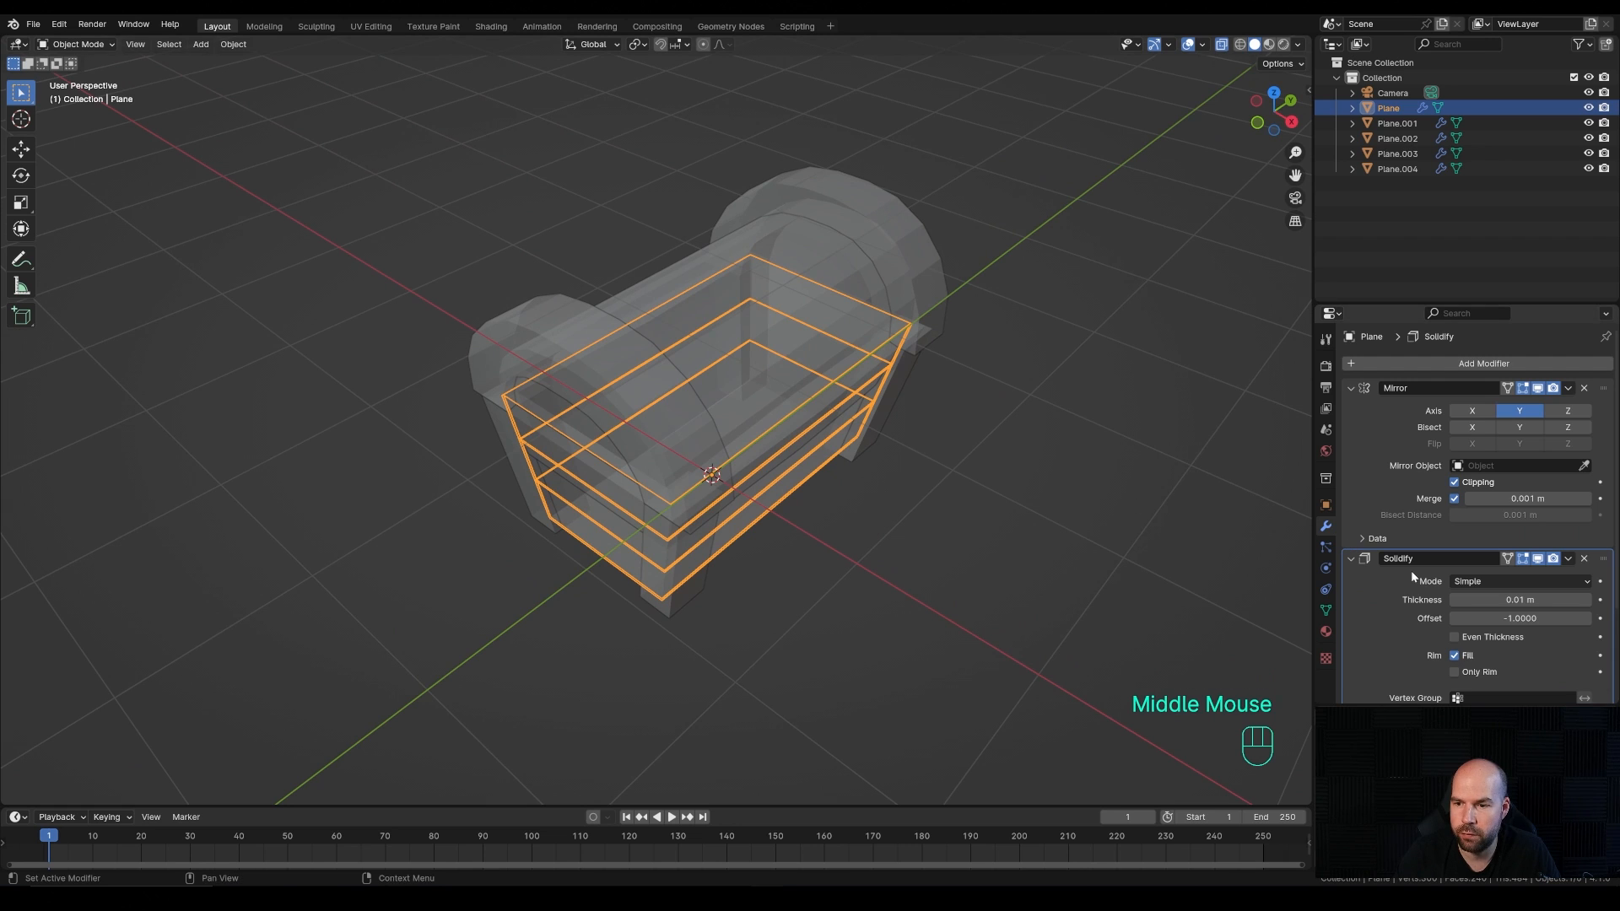
pyautogui.moveTo(1510, 600)
pyautogui.keyDown('shift'); pyautogui.mouseDown()
pyautogui.moveTo(1543, 600)
pyautogui.moveTo(1530, 600)
pyautogui.mouseUp(); pyautogui.keyUp('shift')
pyautogui.moveTo(827, 497); pyautogui.dragTo(953, 418, button='middle')
pyautogui.click(1222, 47)
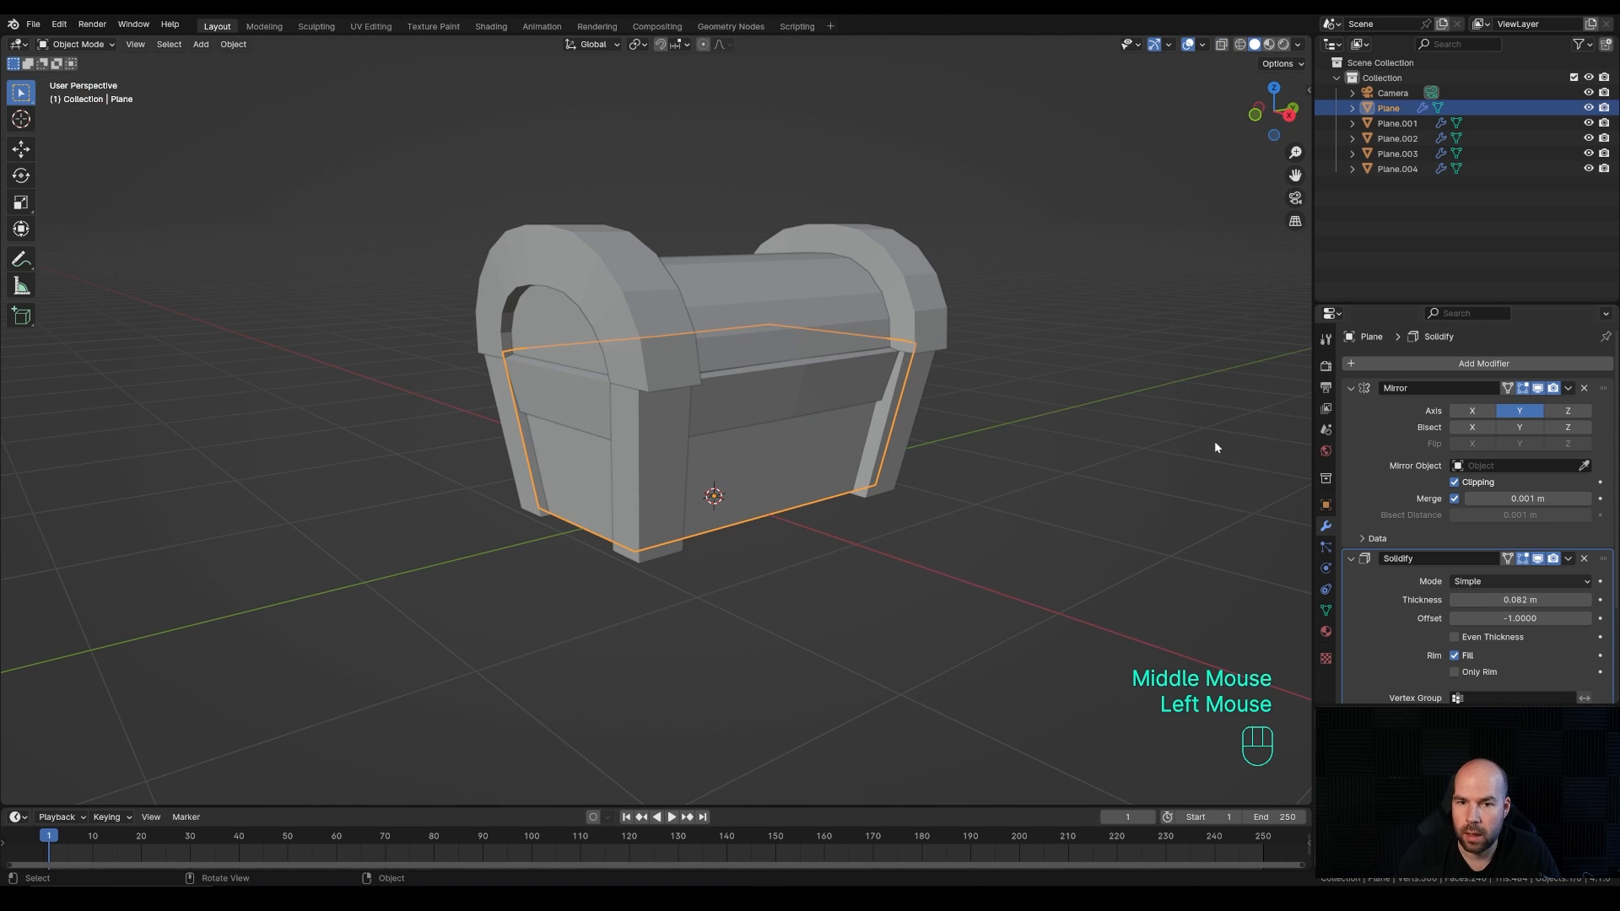
# Step: Add a Bevel modifier with 2 segments to the chest base planks
pyautogui.click(1368, 363)
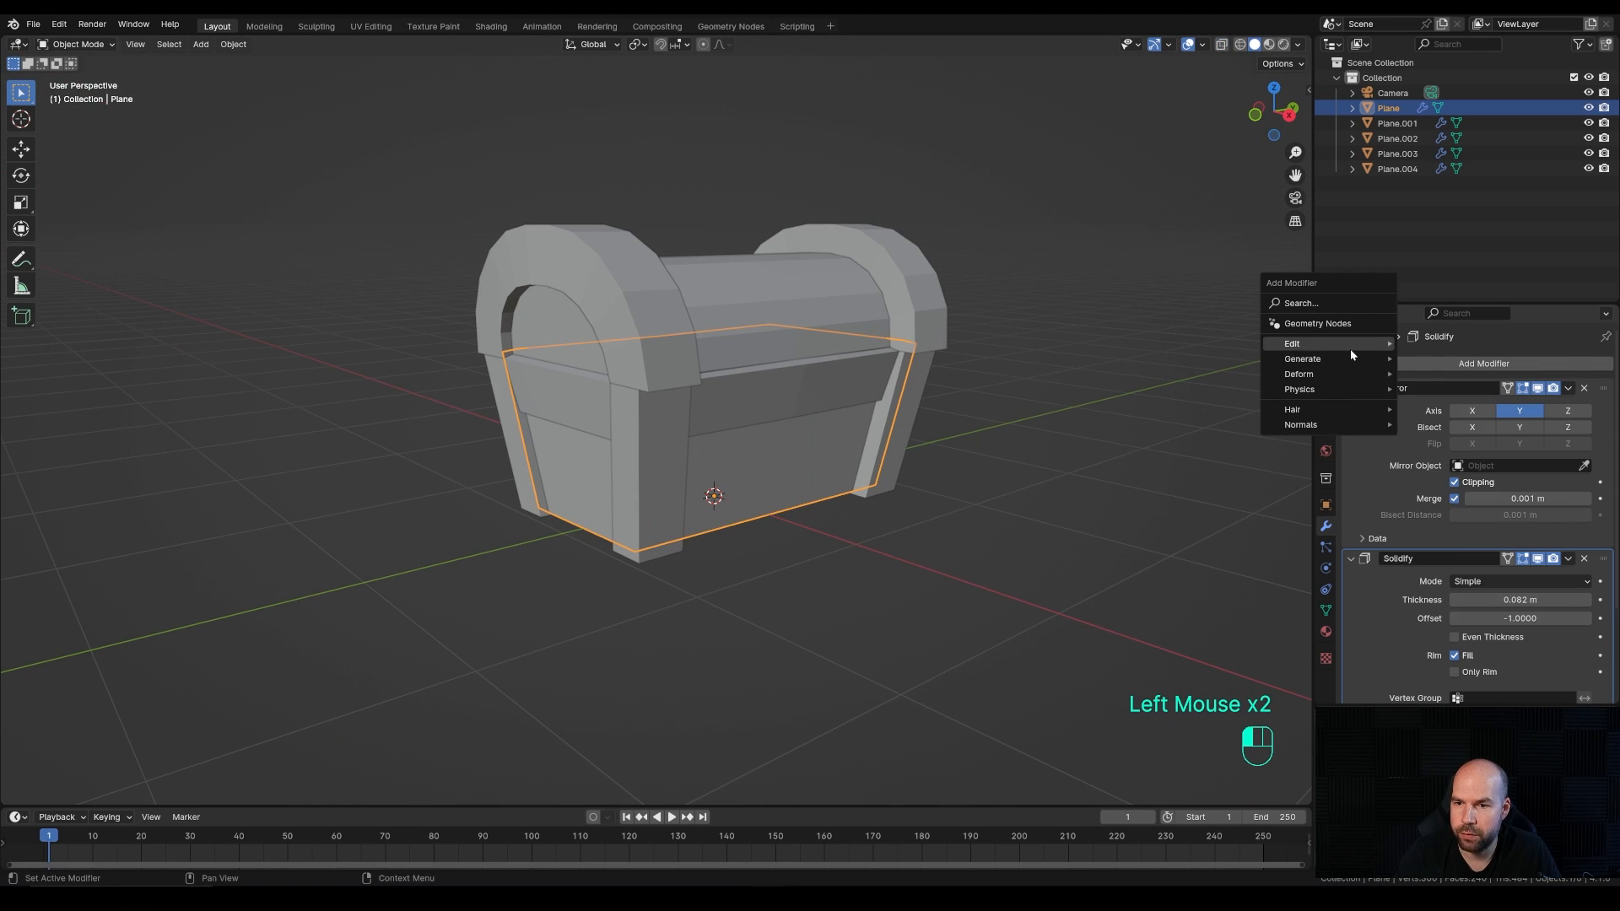
pyautogui.moveTo(1354, 358)
pyautogui.click(1442, 376)
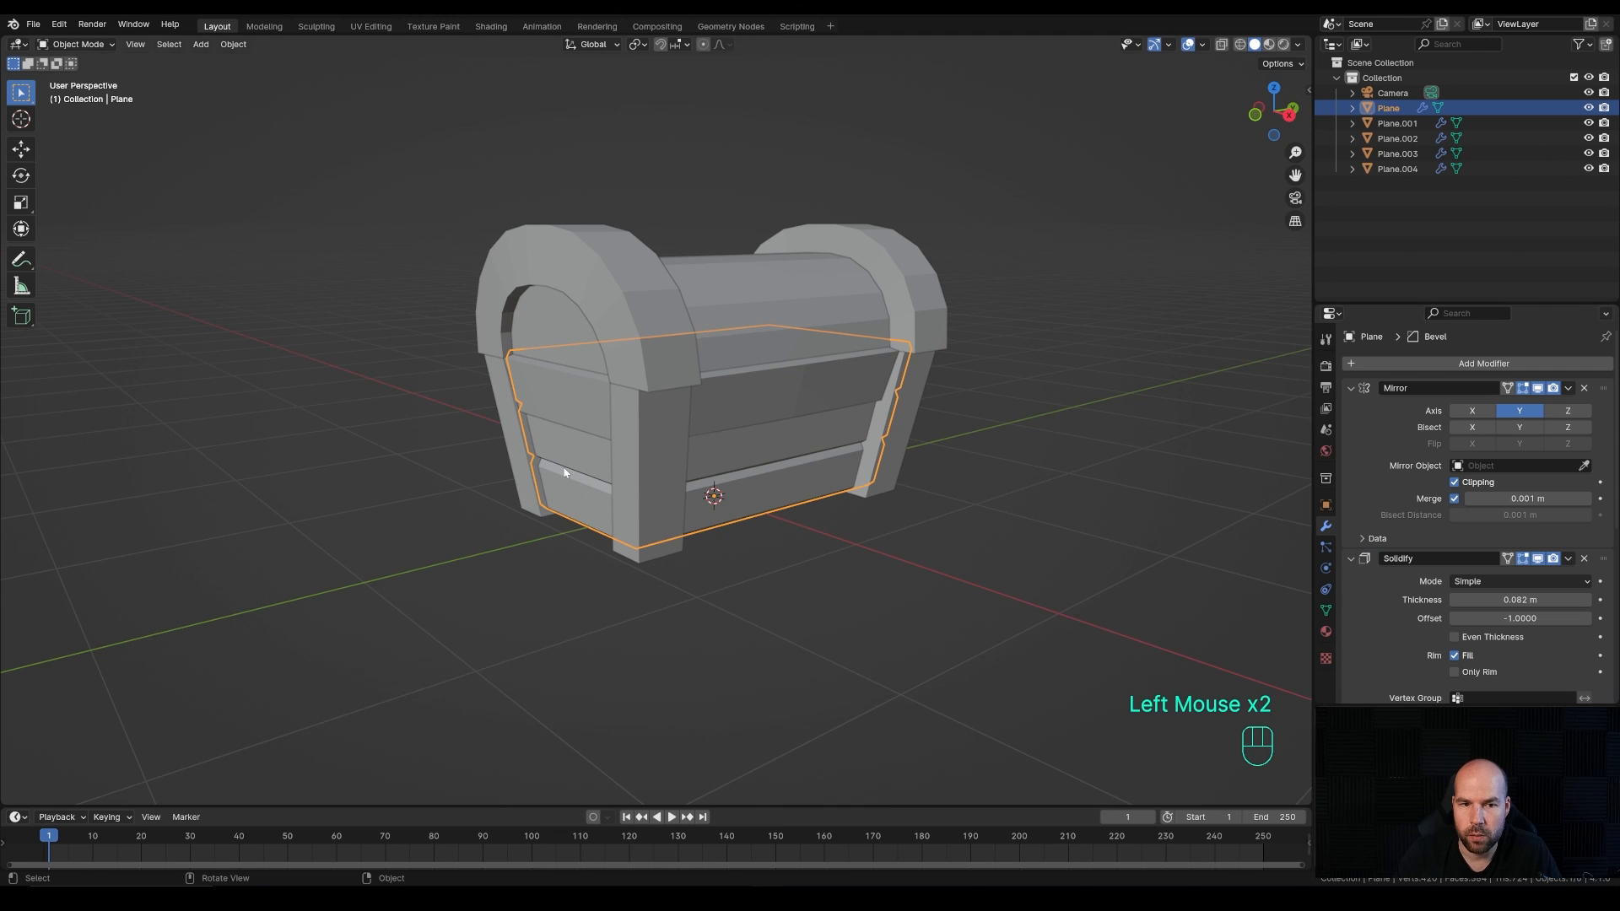
pyautogui.moveTo(731, 480); pyautogui.dragTo(747, 468, button='middle')
pyautogui.scroll(-2, 1569, 607)
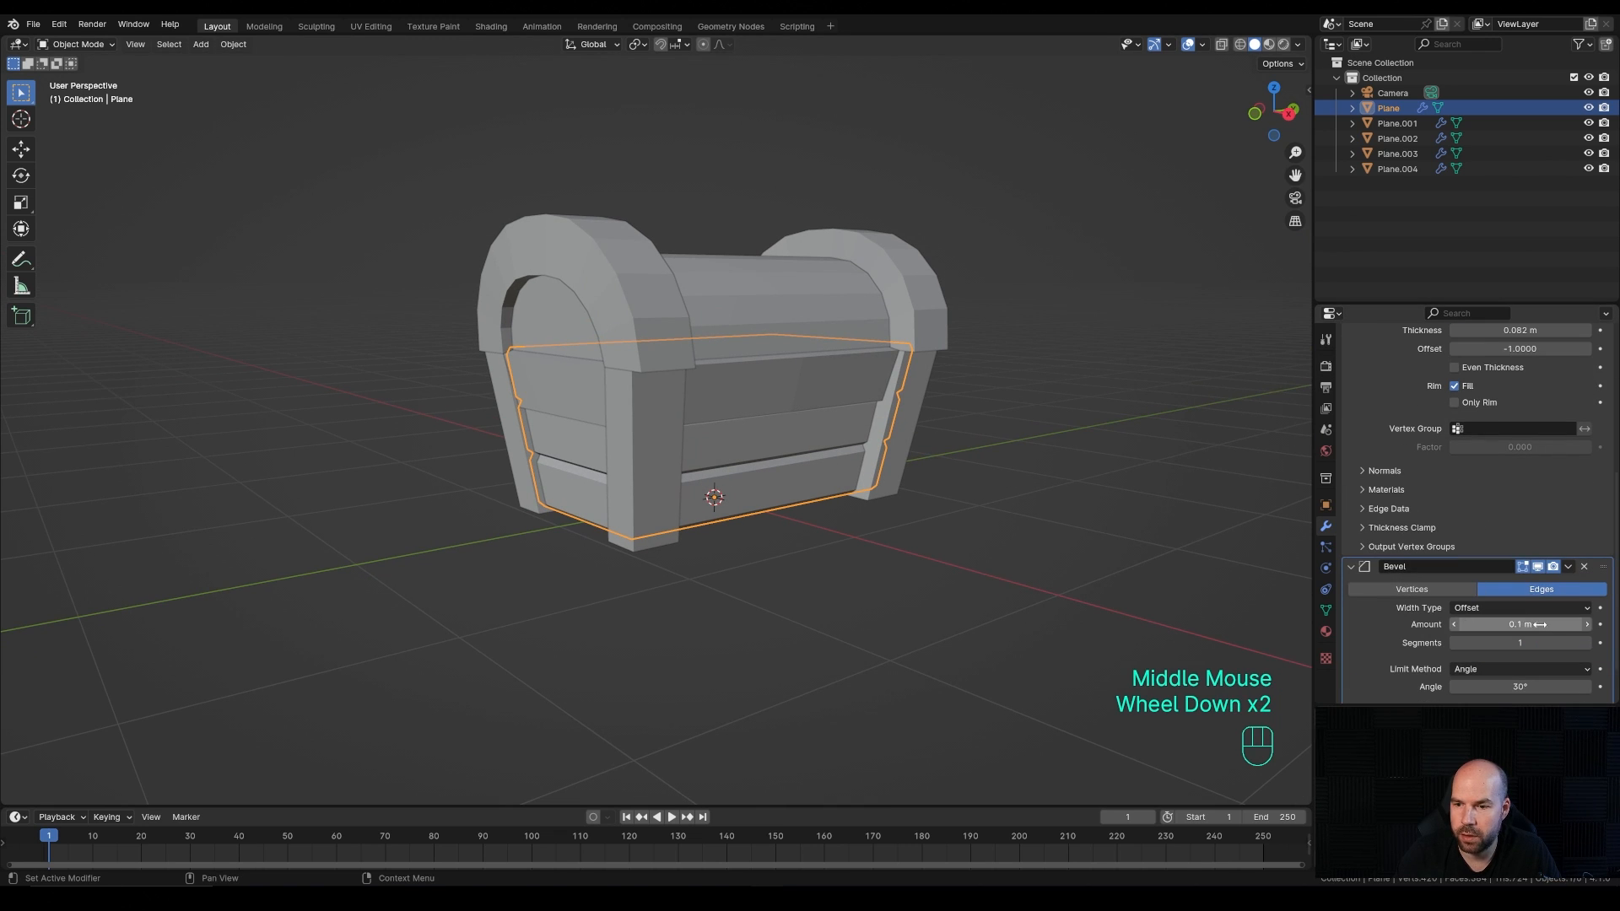
pyautogui.click(1587, 643)
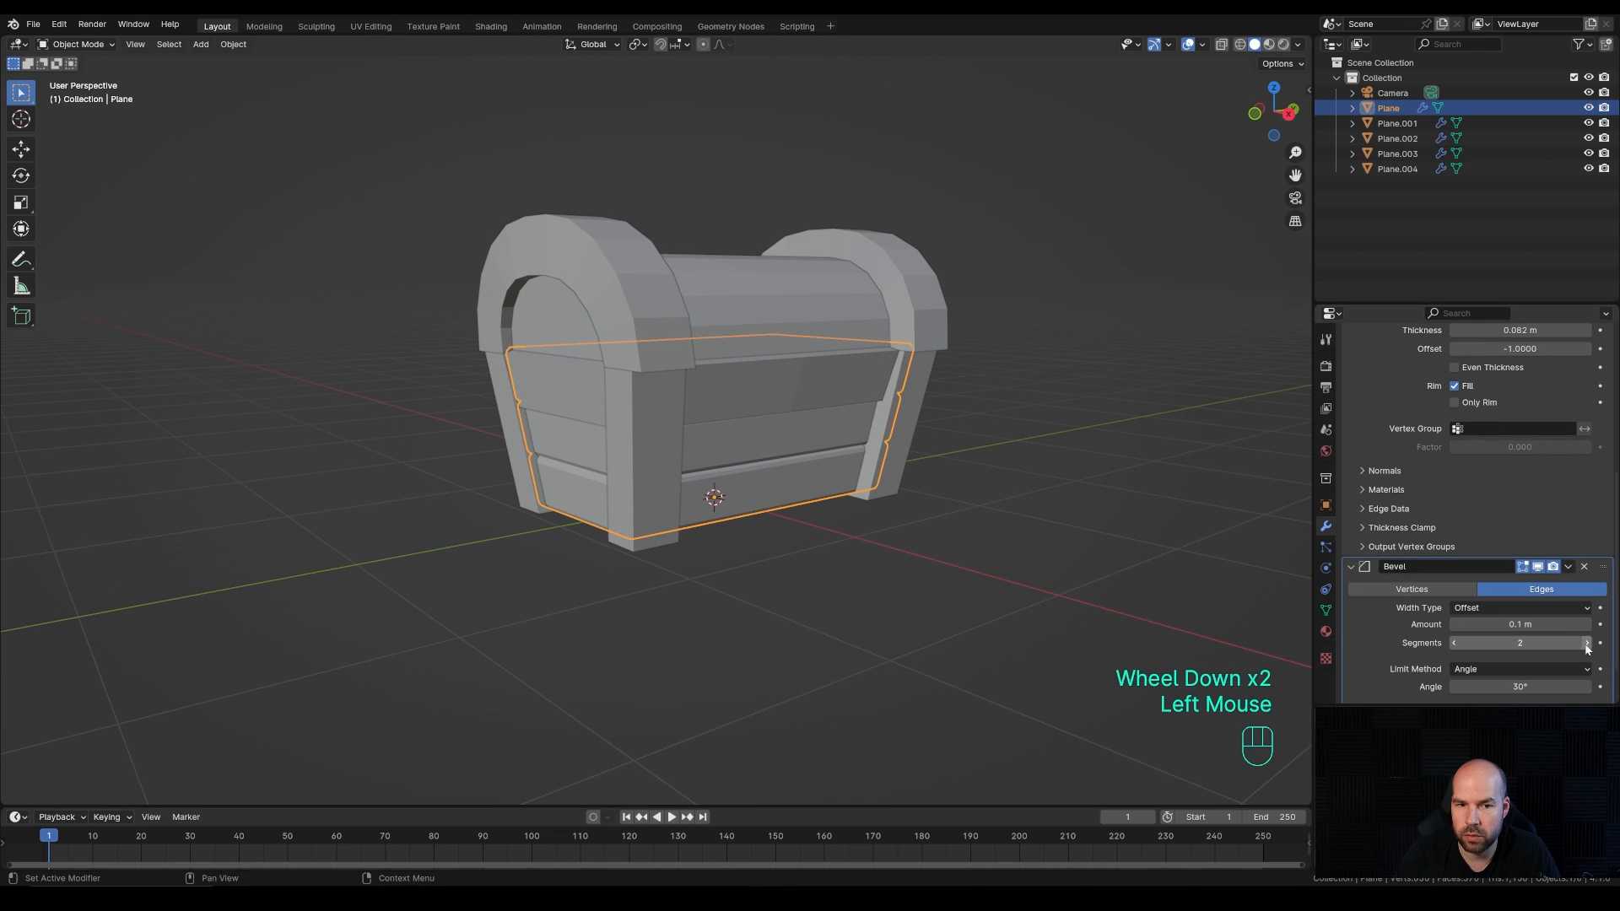
# Step: Enable Harden Normals on the base's bevel and shade the base smooth
pyautogui.scroll(-5, 1587, 647)
pyautogui.click(1383, 697)
pyautogui.scroll(-2, 1400, 645)
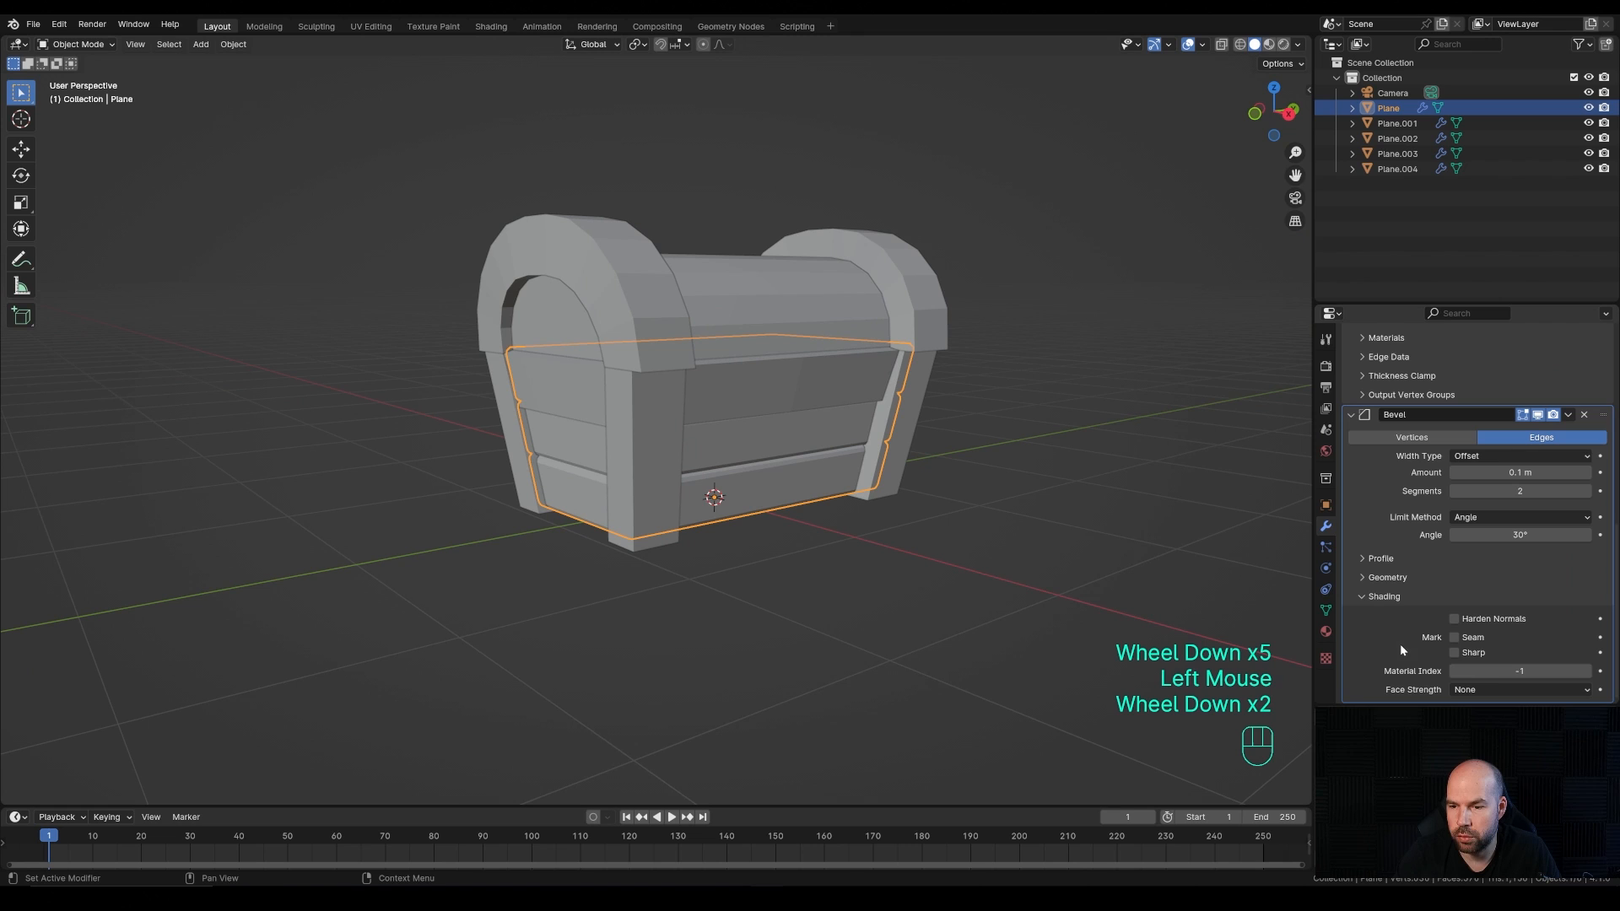
pyautogui.click(1456, 620)
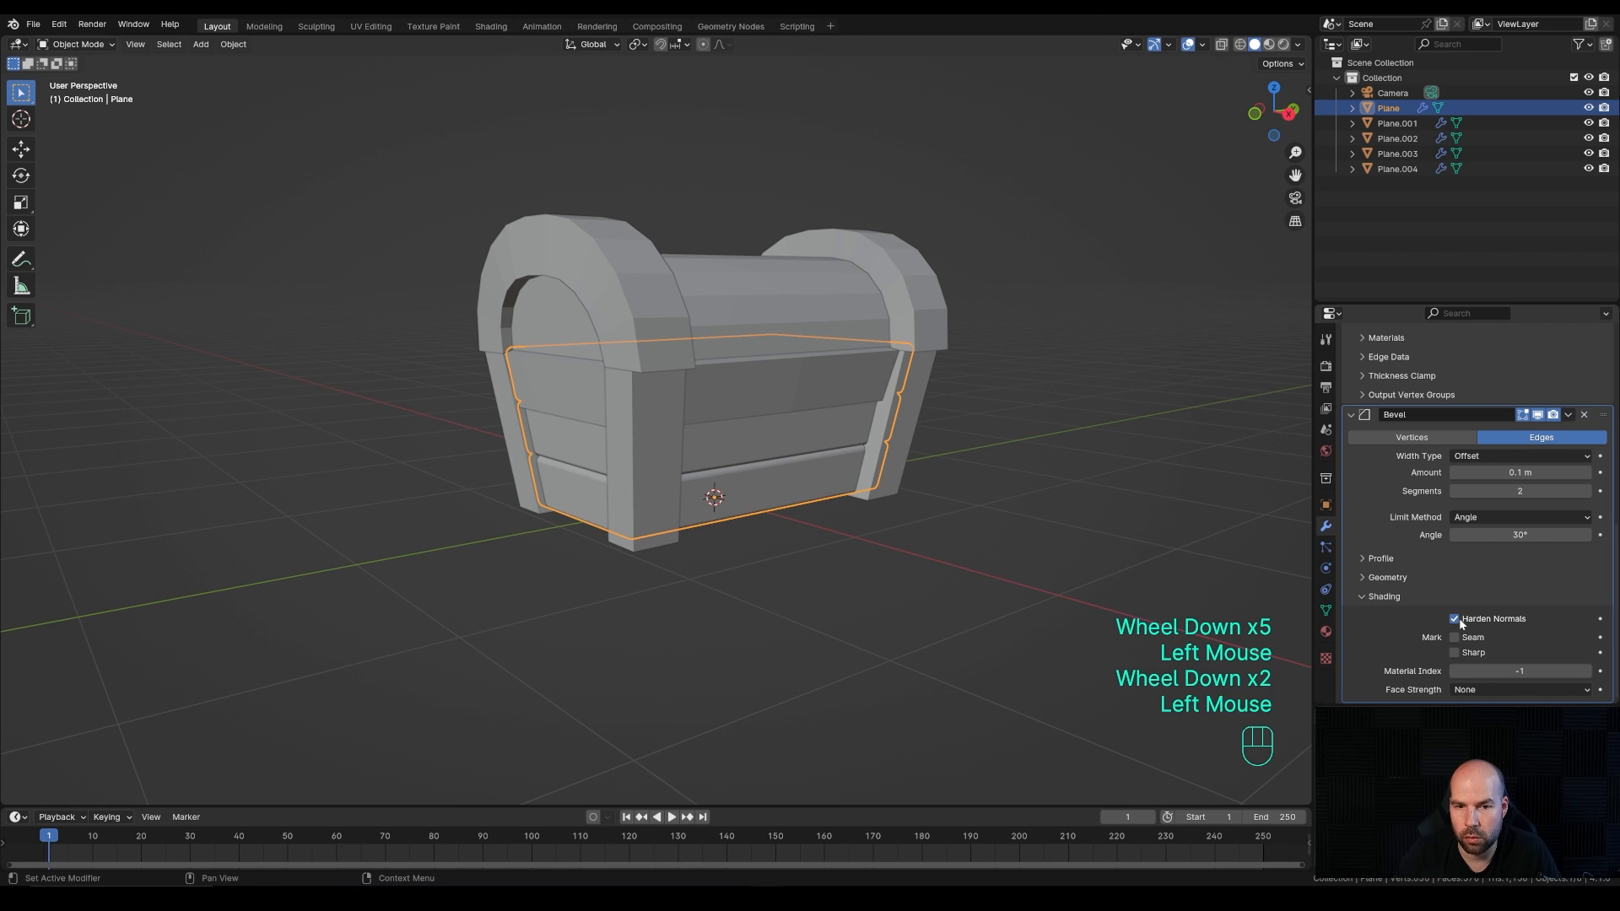
pyautogui.rightClick(797, 458)
pyautogui.click(792, 459)
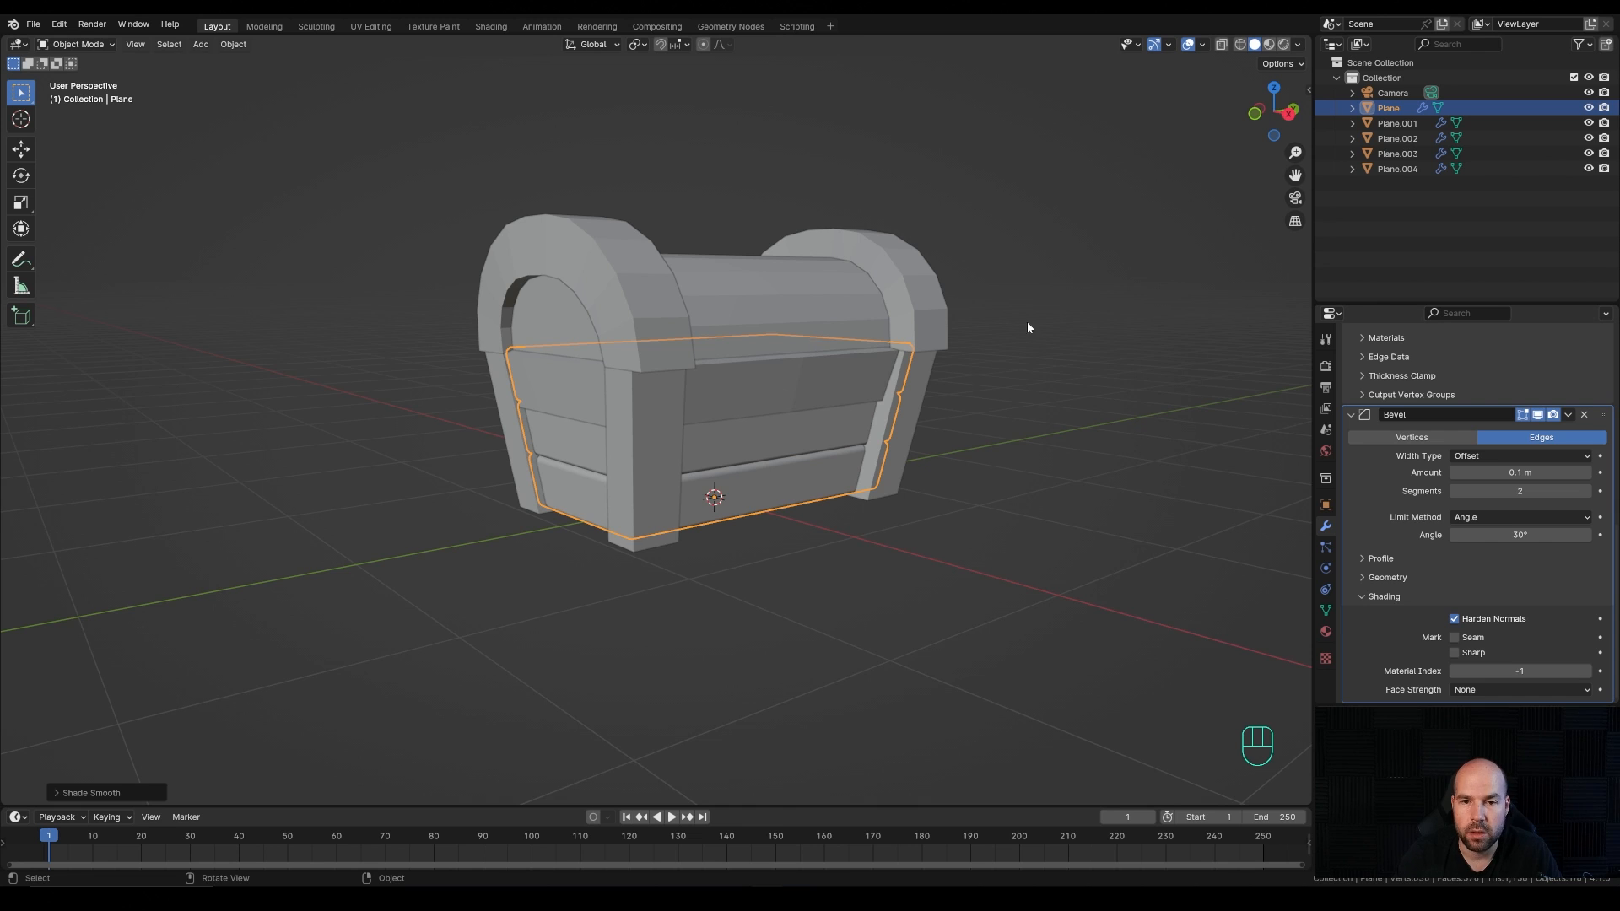
# Step: Add a Solidify modifier to the planked lid and set its thickness to 0.067 m
pyautogui.moveTo(1027, 327); pyautogui.dragTo(934, 362, button='middle')
pyautogui.click(842, 300)
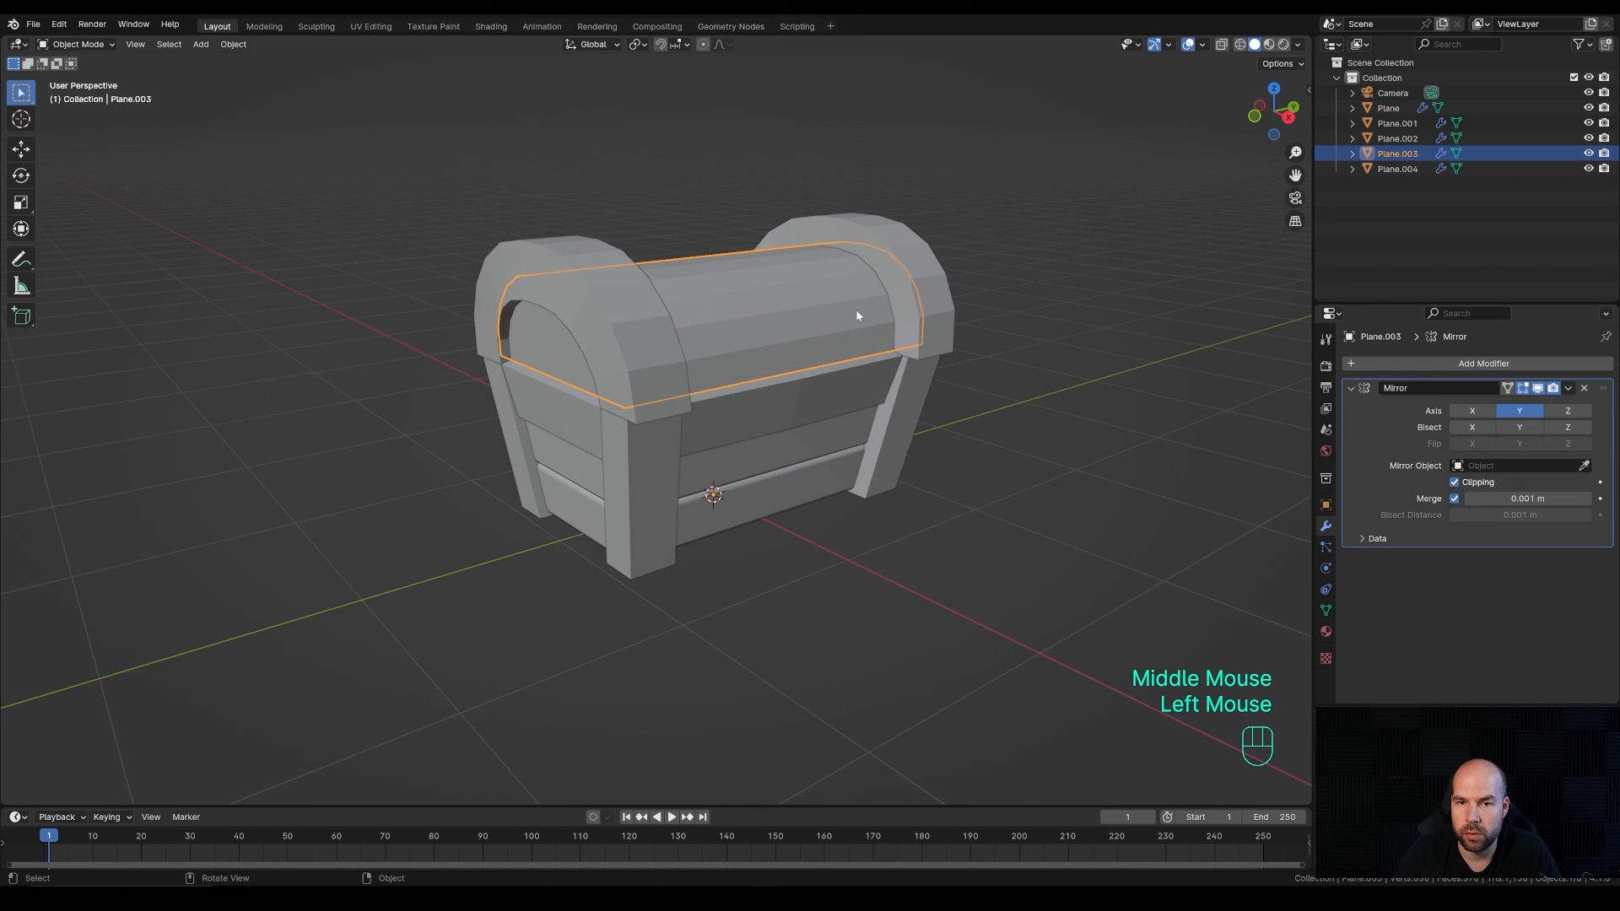
pyautogui.click(1380, 363)
pyautogui.moveTo(1380, 363)
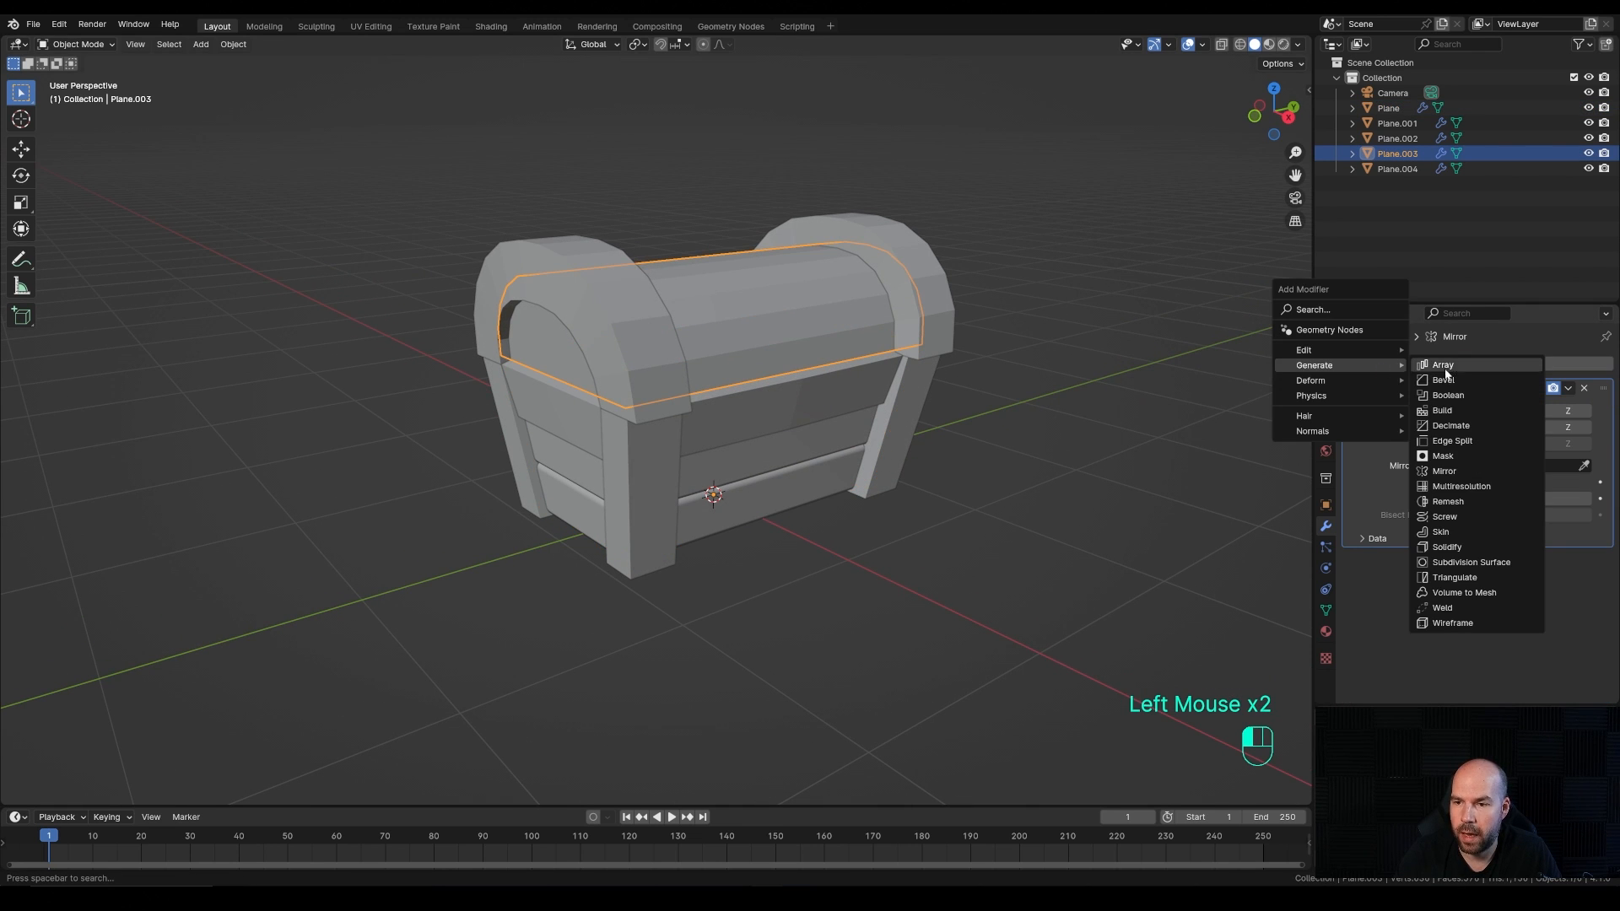
pyautogui.click(1446, 546)
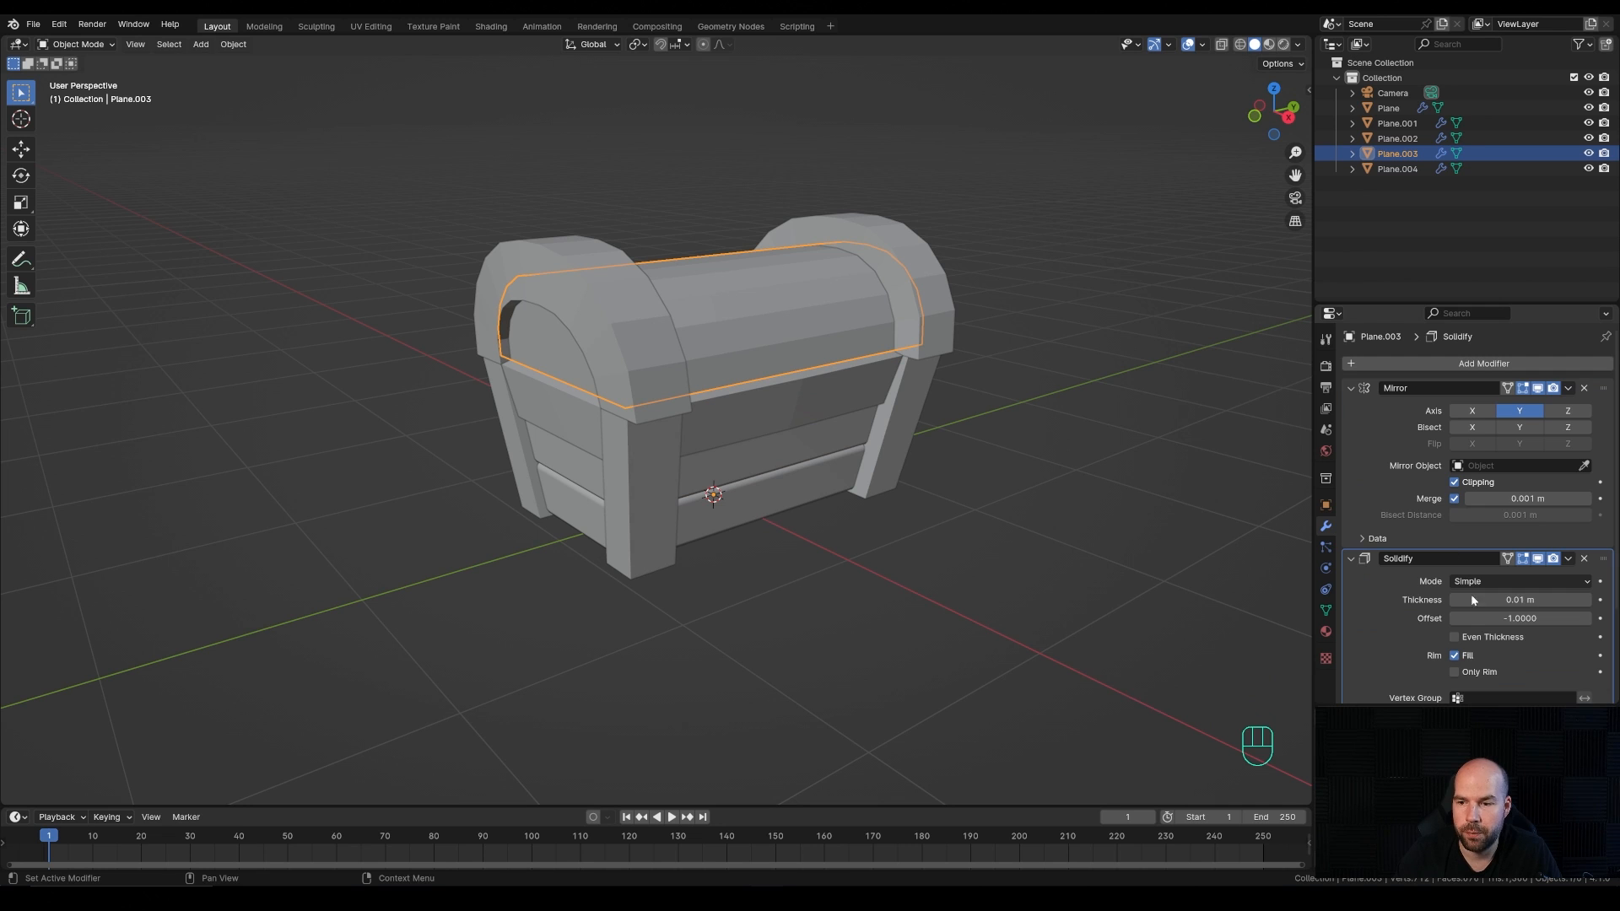
pyautogui.keyDown('shift'); pyautogui.moveTo(1510, 599); pyautogui.dragTo(1492, 577); pyautogui.keyUp('shift')
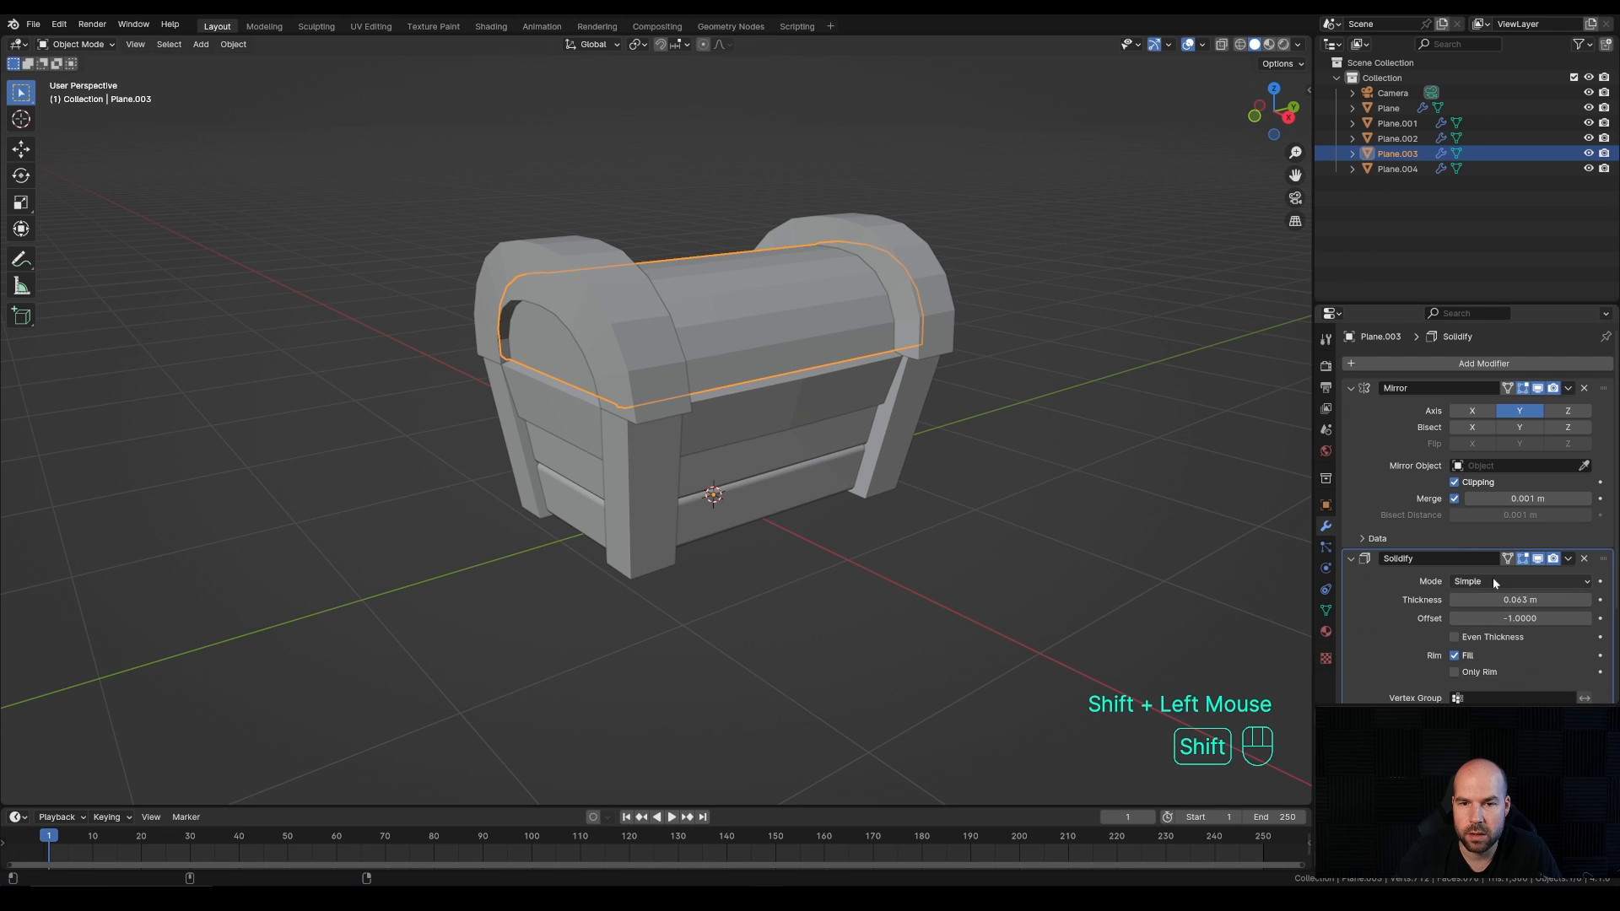
pyautogui.click(1221, 45)
pyautogui.moveTo(1027, 455); pyautogui.dragTo(1145, 487, button='middle')
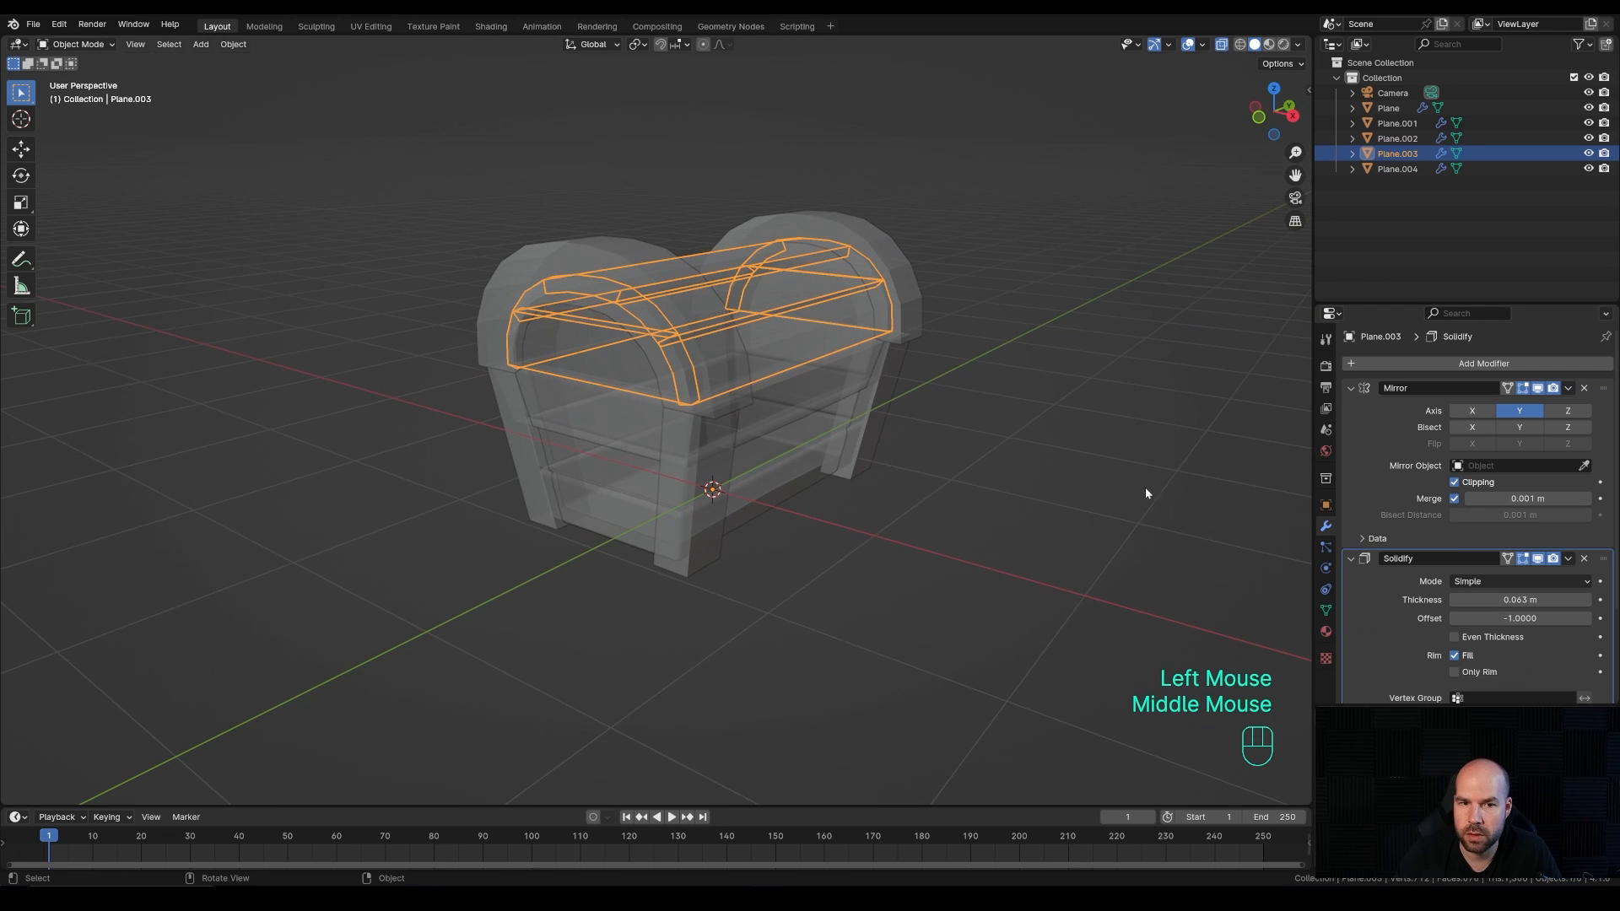
pyautogui.moveTo(1518, 600)
pyautogui.keyDown('shift'); pyautogui.mouseDown()
pyautogui.moveTo(1544, 599)
pyautogui.moveTo(1522, 599)
pyautogui.mouseUp(); pyautogui.keyUp('shift')
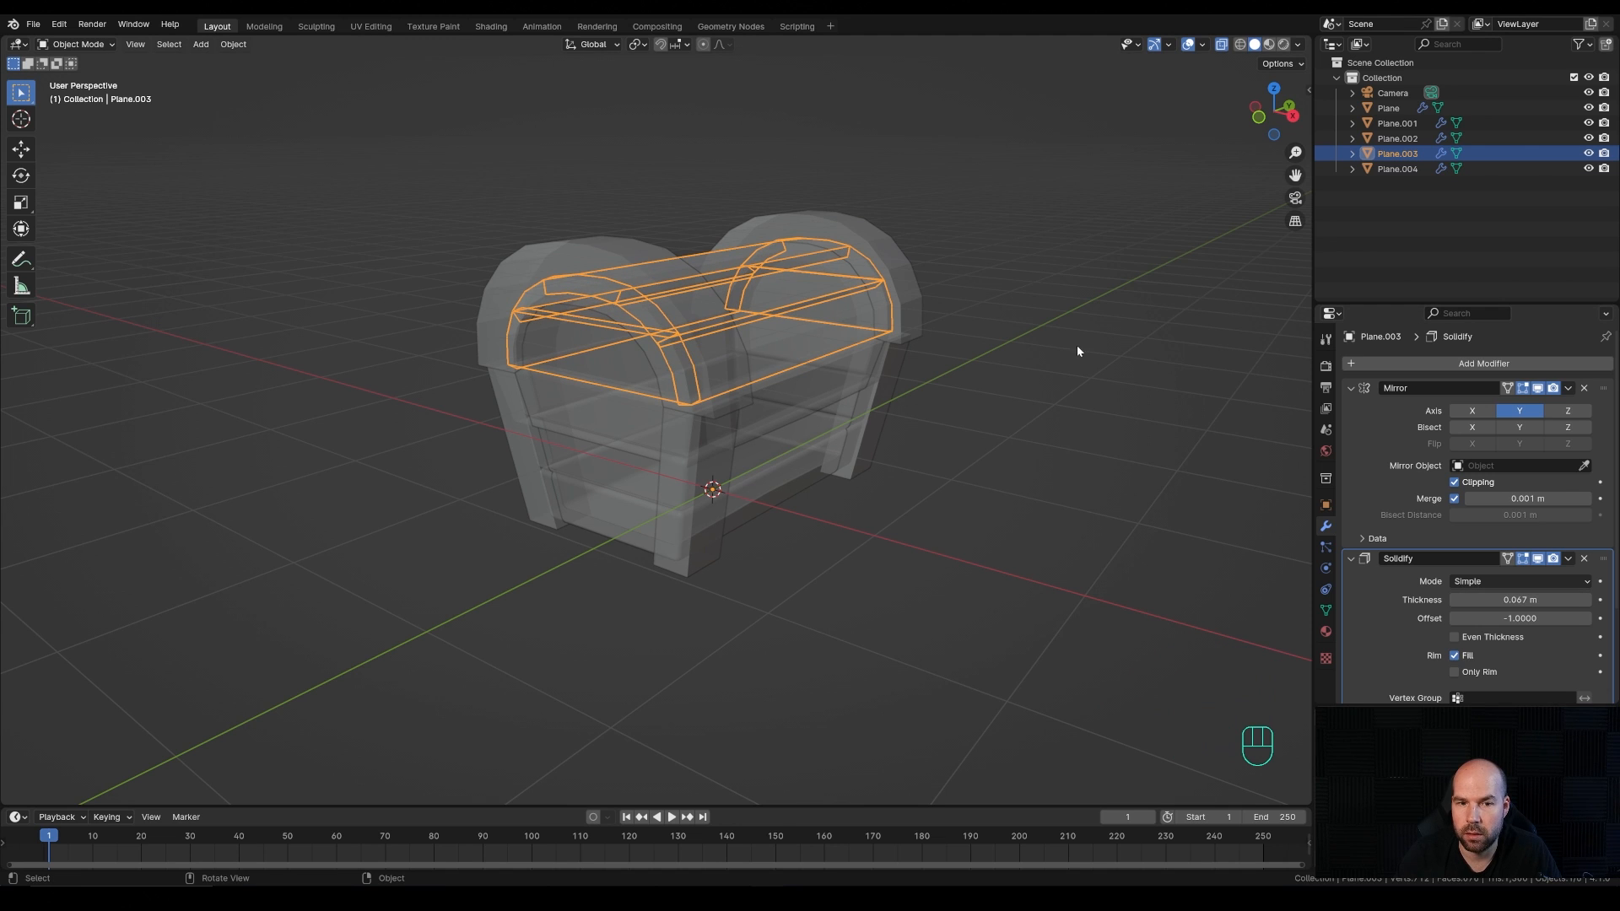
pyautogui.moveTo(1076, 351); pyautogui.dragTo(878, 380, button='middle')
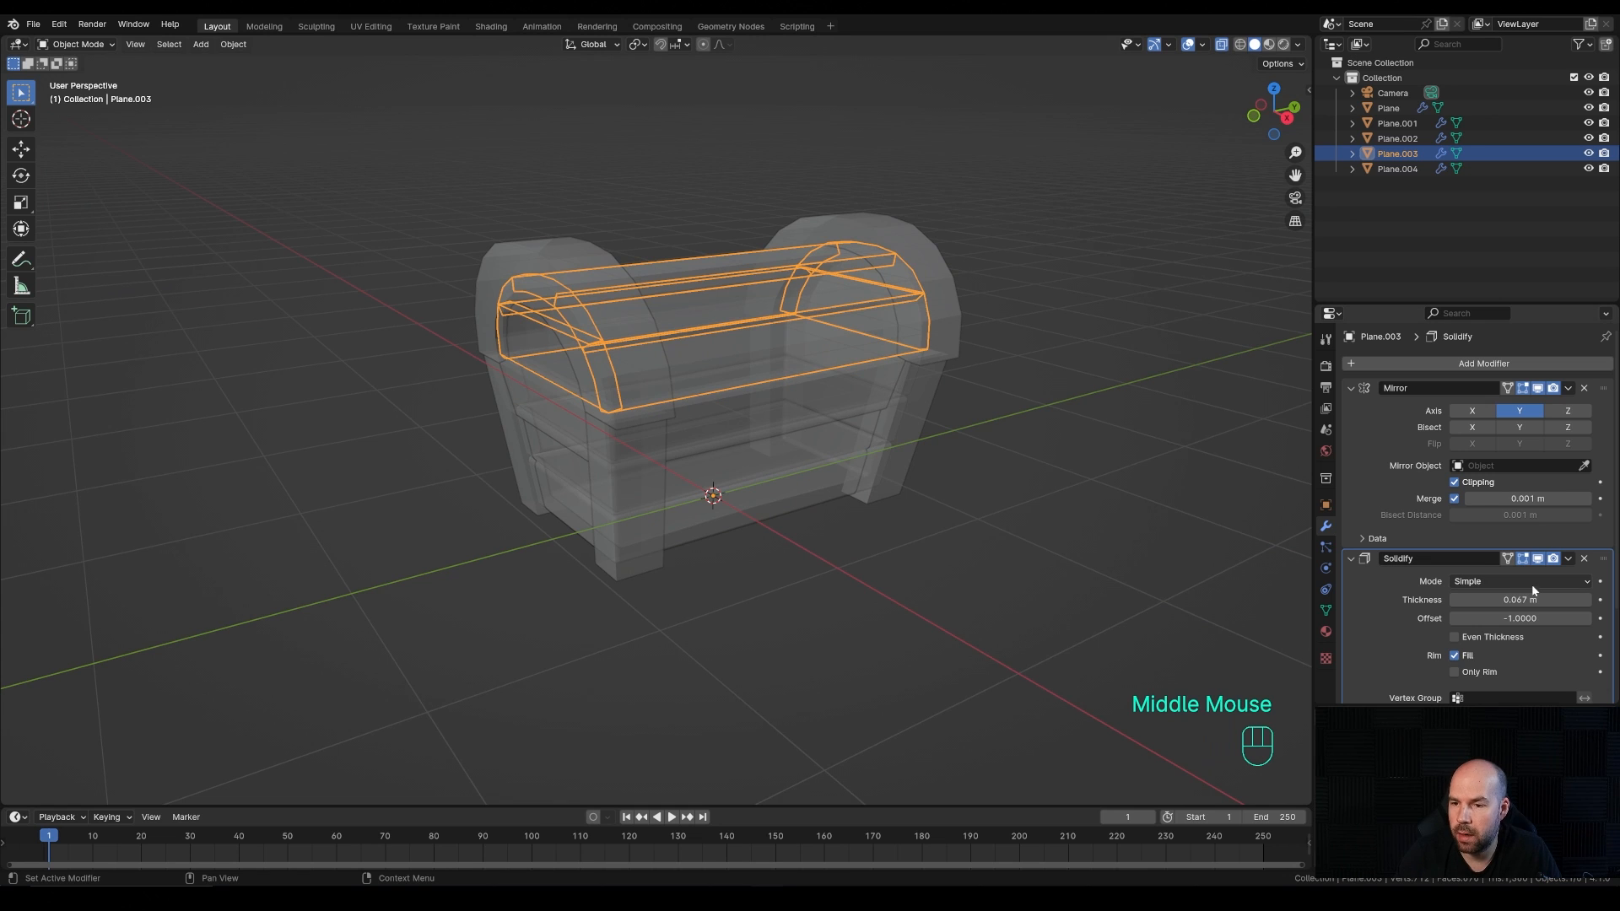
# Step: Add a Bevel modifier to the planked lid with 2 segments and an amount of 0.026 m
pyautogui.click(1413, 364)
pyautogui.moveTo(1414, 365)
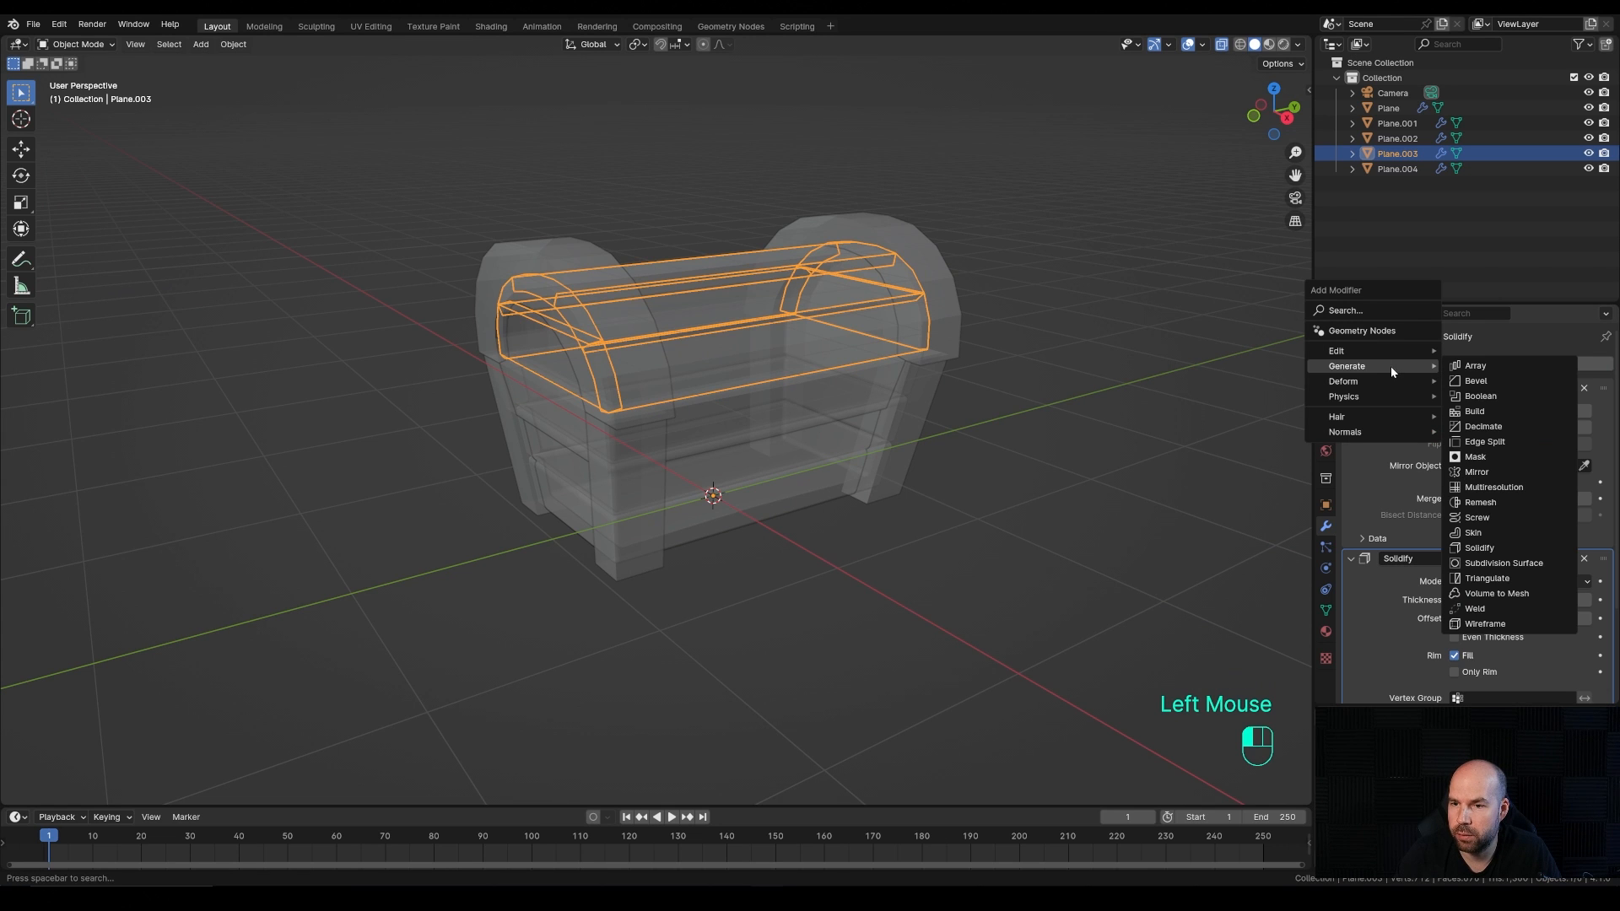
pyautogui.click(1475, 381)
pyautogui.click(1221, 44)
pyautogui.moveTo(1064, 365); pyautogui.dragTo(1046, 390, button='middle')
pyautogui.scroll(-4, 1348, 610)
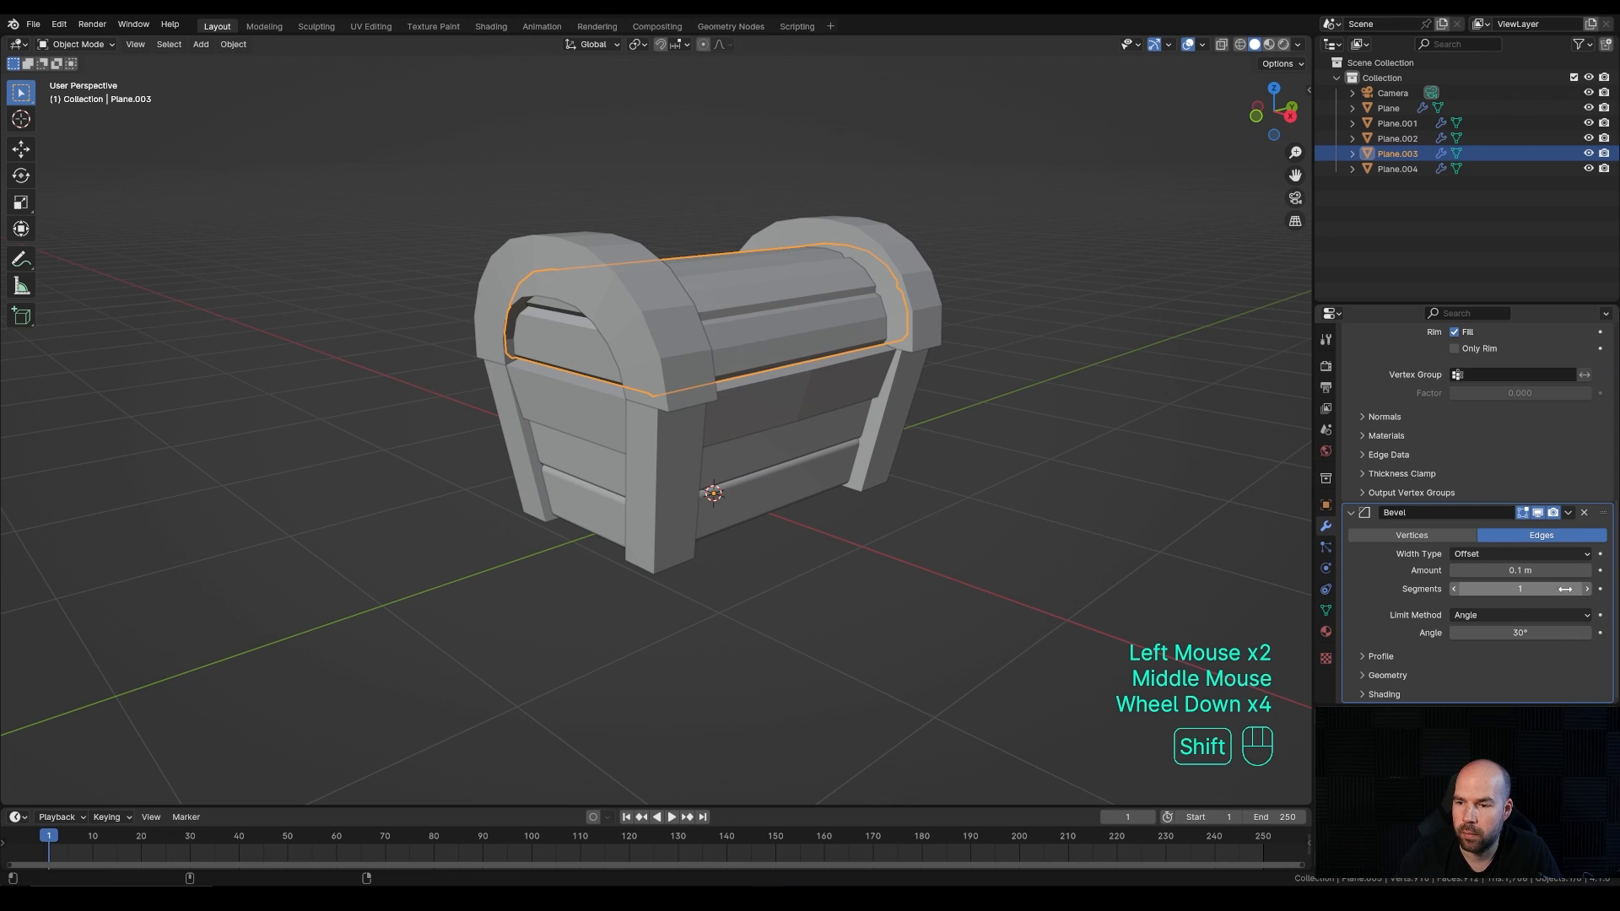
pyautogui.click(1586, 588)
pyautogui.keyDown('shift'); pyautogui.moveTo(1529, 571); pyautogui.dragTo(1484, 571); pyautogui.keyUp('shift')
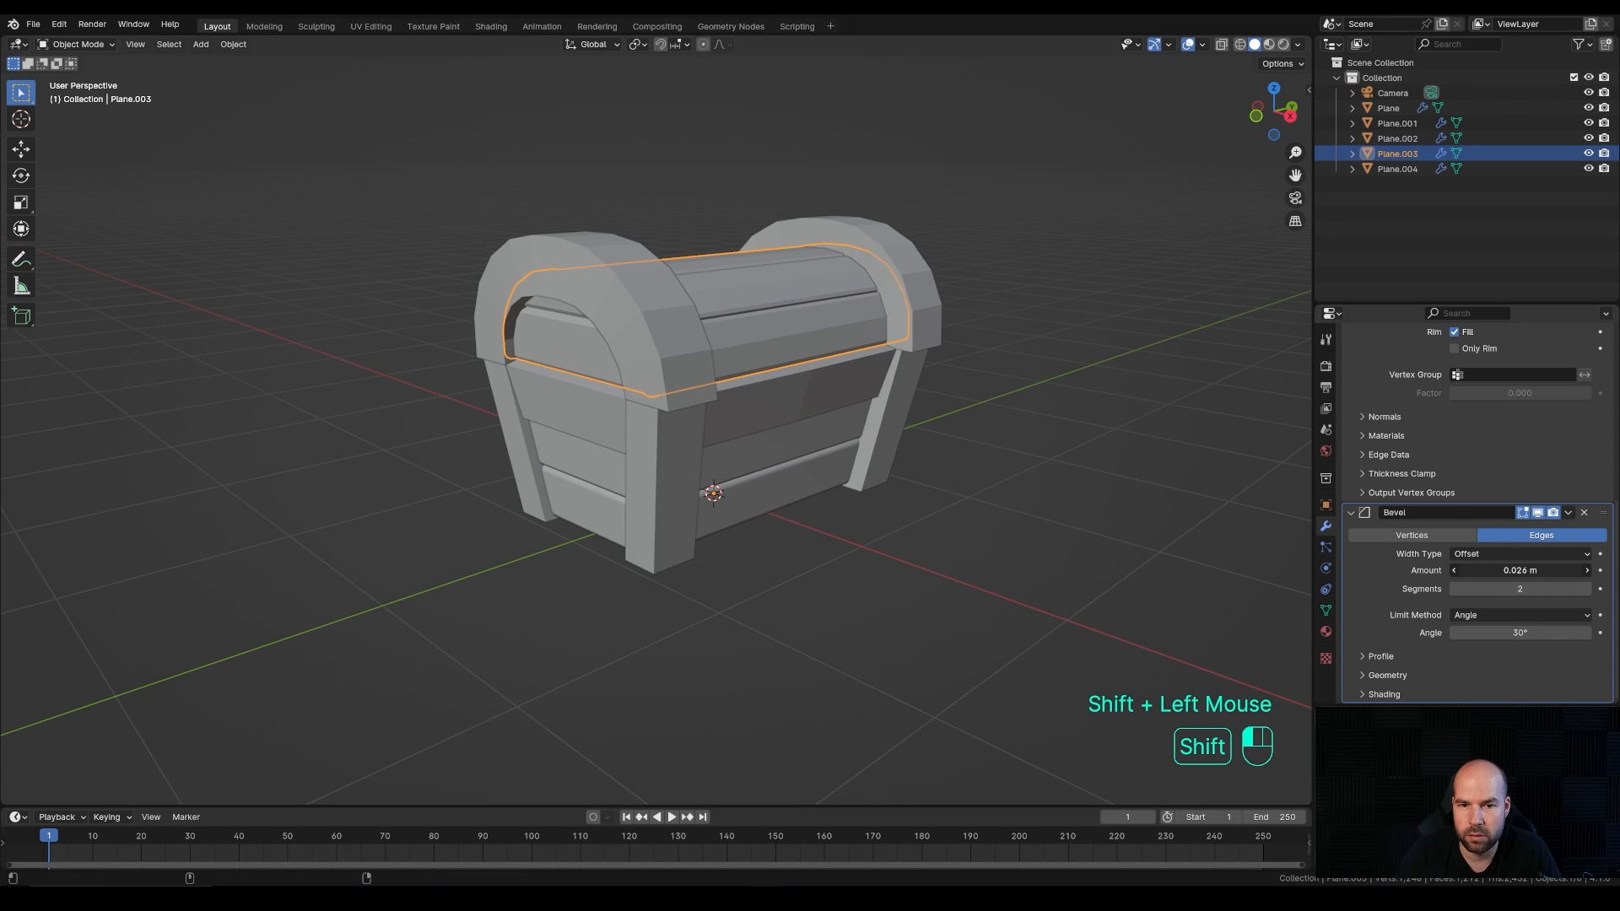
# Step: Enable Harden Normals on the lid's bevel, shade the lid smooth, and deselect it
pyautogui.scroll(-2, 1448, 666)
pyautogui.click(1383, 693)
pyautogui.scroll(-1, 1383, 693)
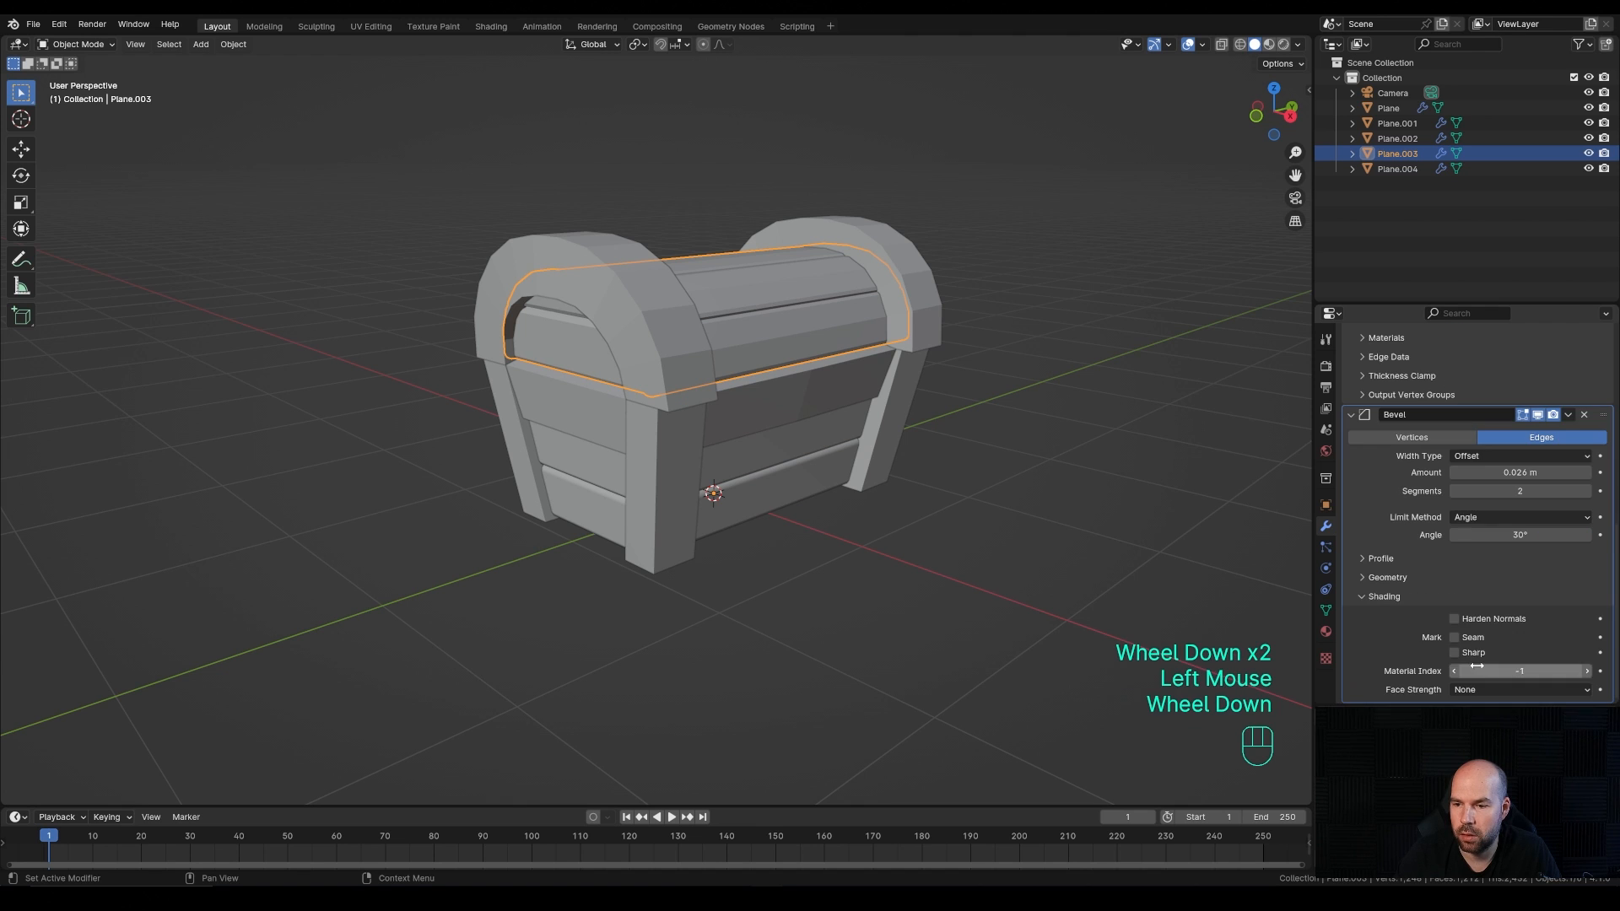
pyautogui.click(1454, 619)
pyautogui.rightClick(788, 378)
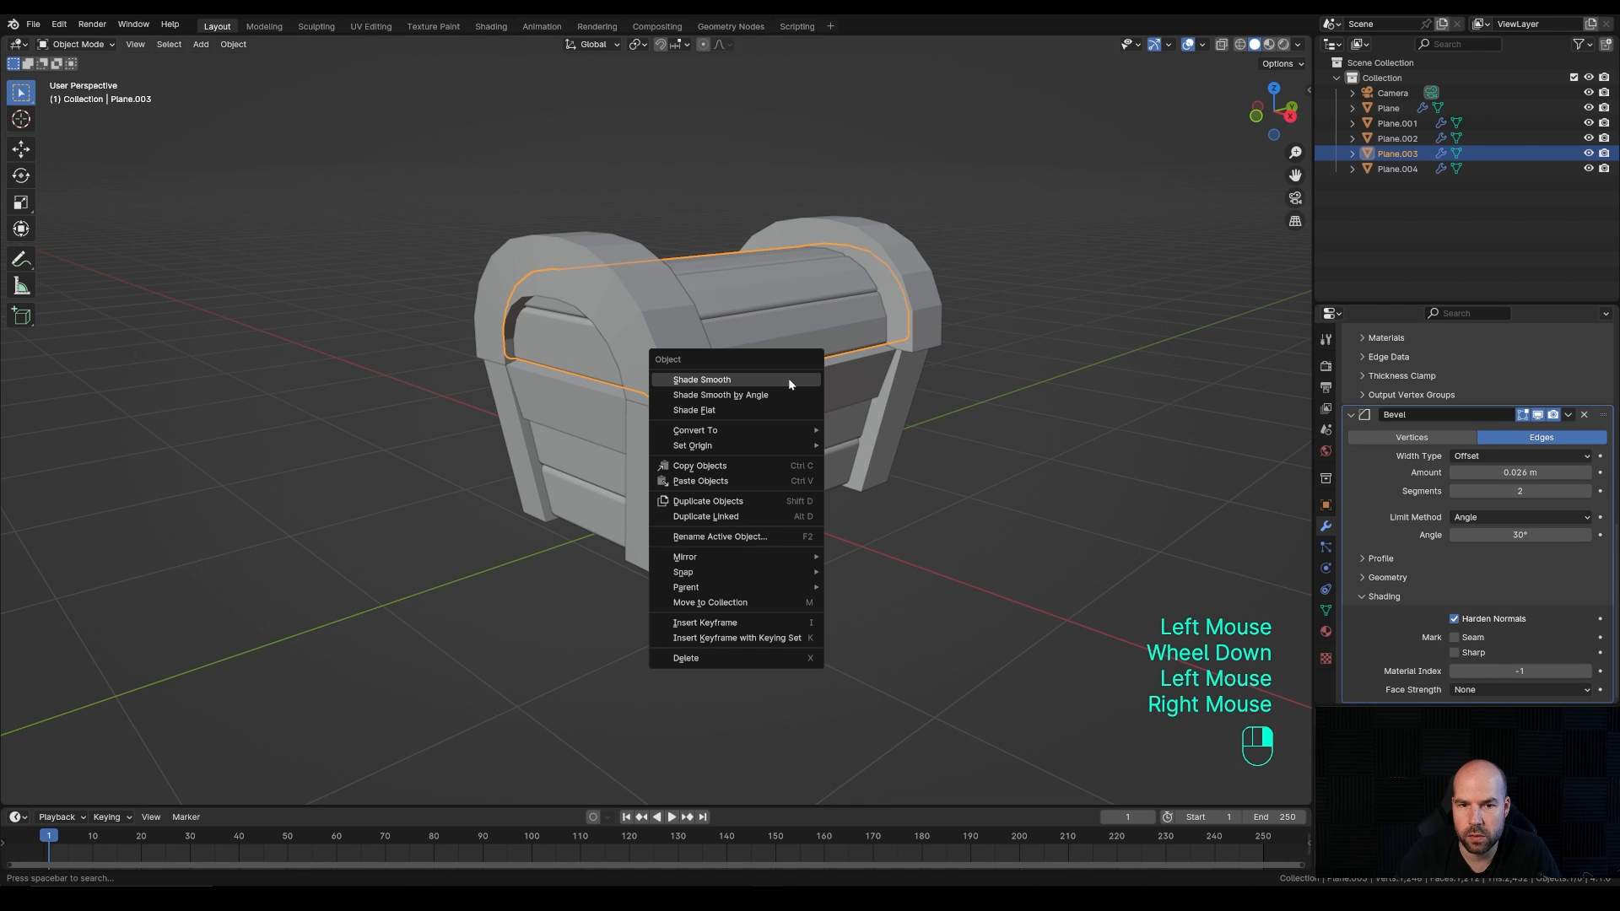
pyautogui.click(767, 378)
pyautogui.click(1056, 495)
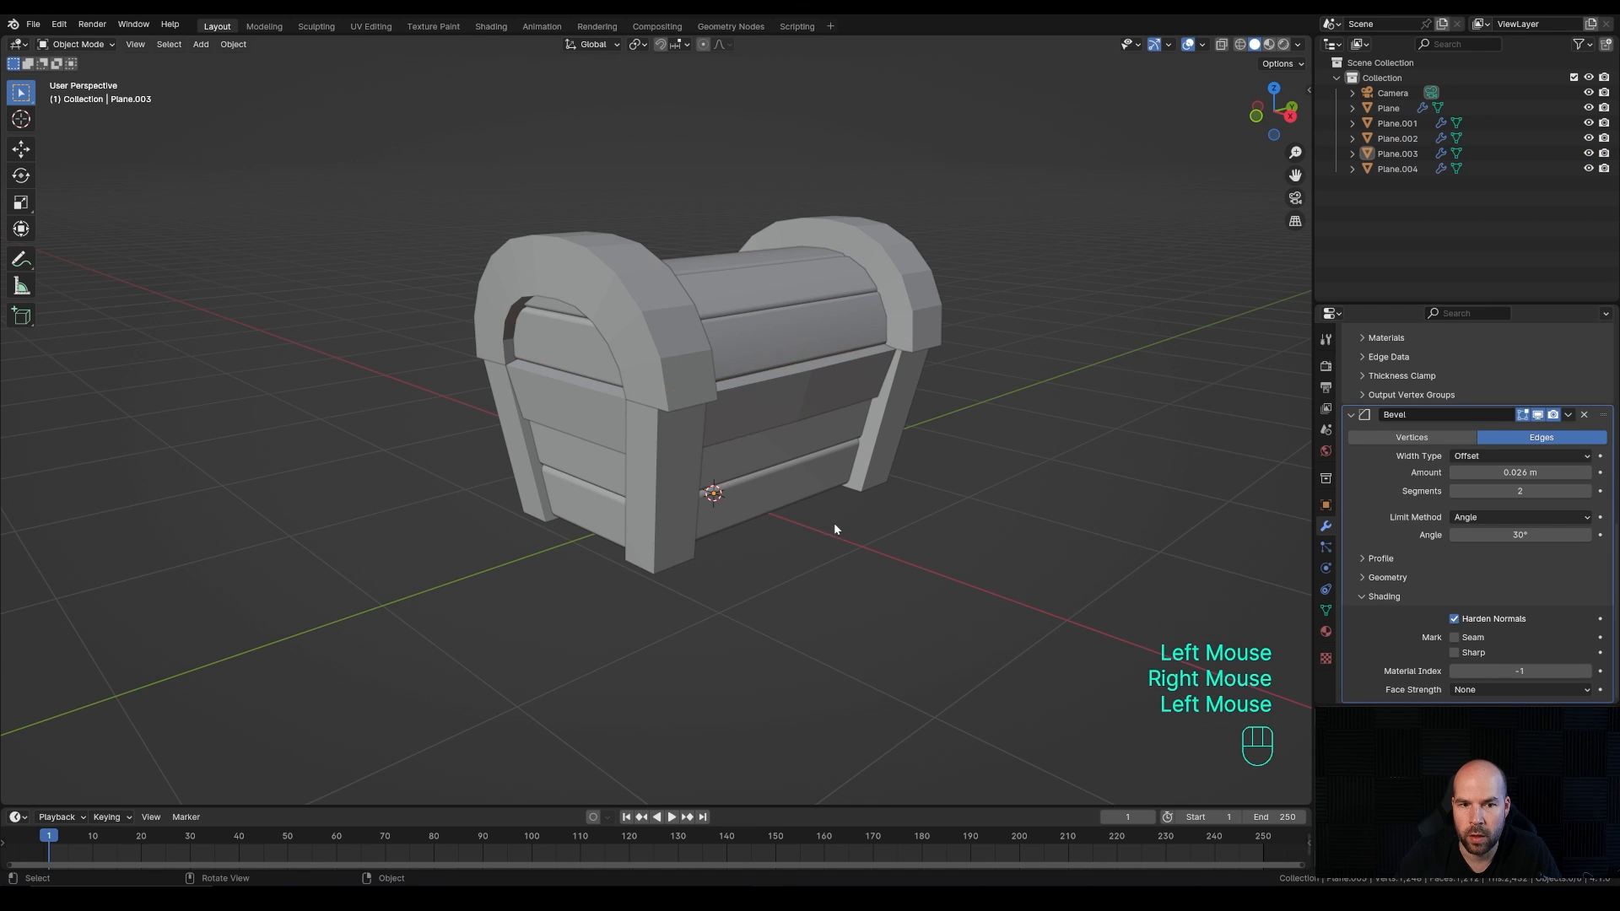
# Step: Copy the planked lid's Bevel modifier to the corner posts, the rim band and the lid's end arches
pyautogui.moveTo(833, 523)
pyautogui.mouseDown(button='middle')
pyautogui.moveTo(766, 521)
pyautogui.moveTo(806, 527)
pyautogui.mouseUp(button='middle')
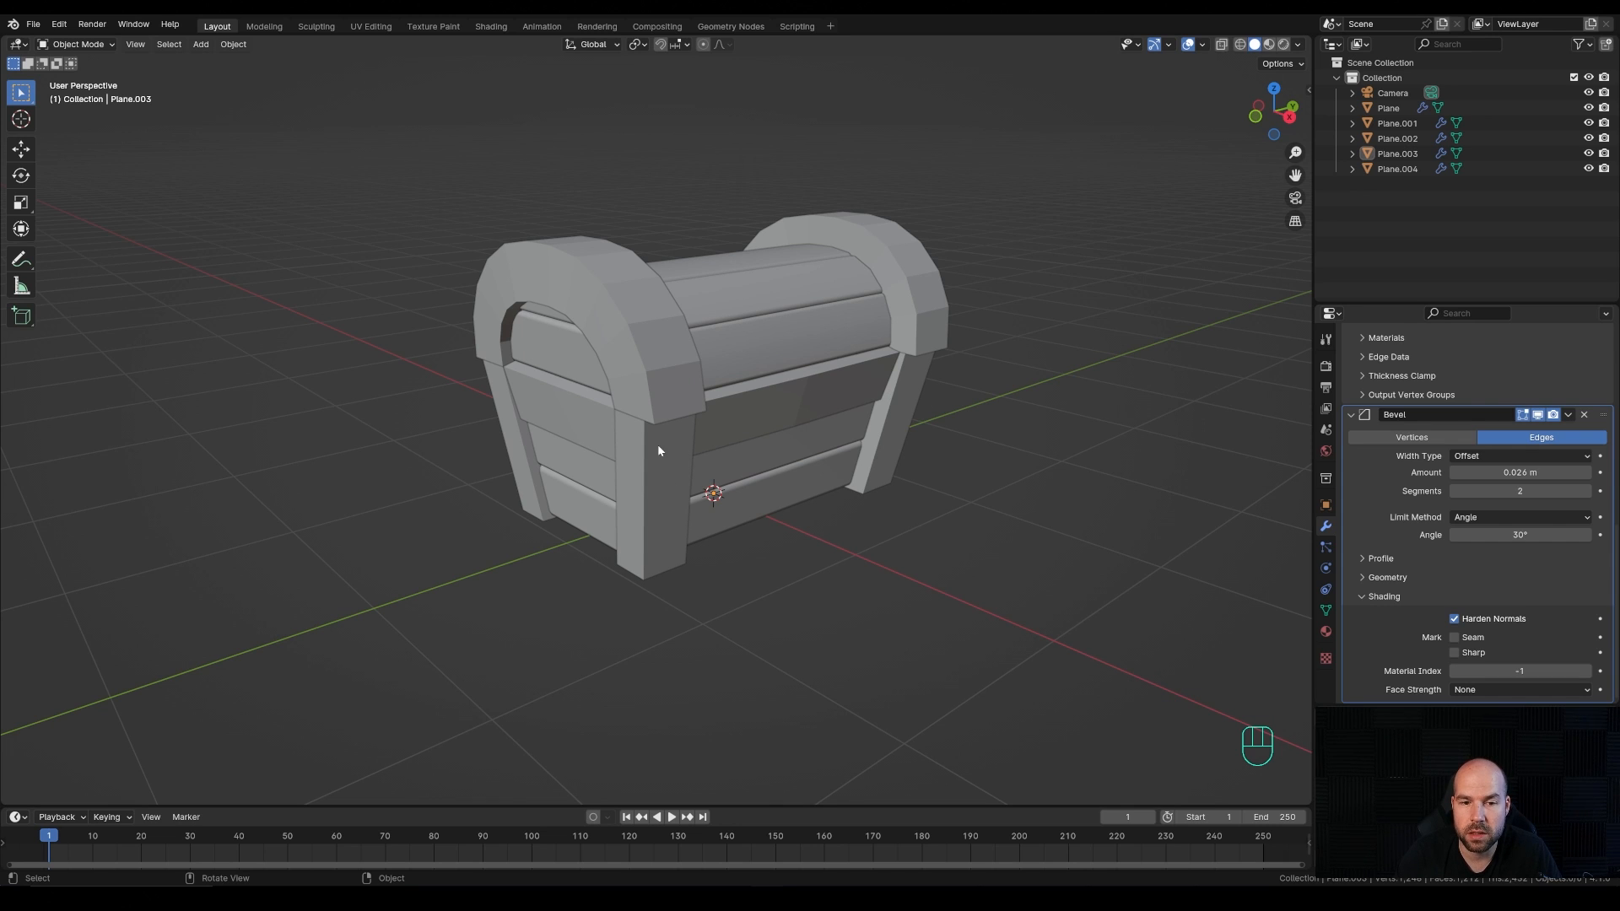
pyautogui.click(656, 520)
pyautogui.keyDown('shift'); pyautogui.click(680, 384); pyautogui.keyUp('shift')
pyautogui.keyDown('shift'); pyautogui.click(638, 326); pyautogui.keyUp('shift')
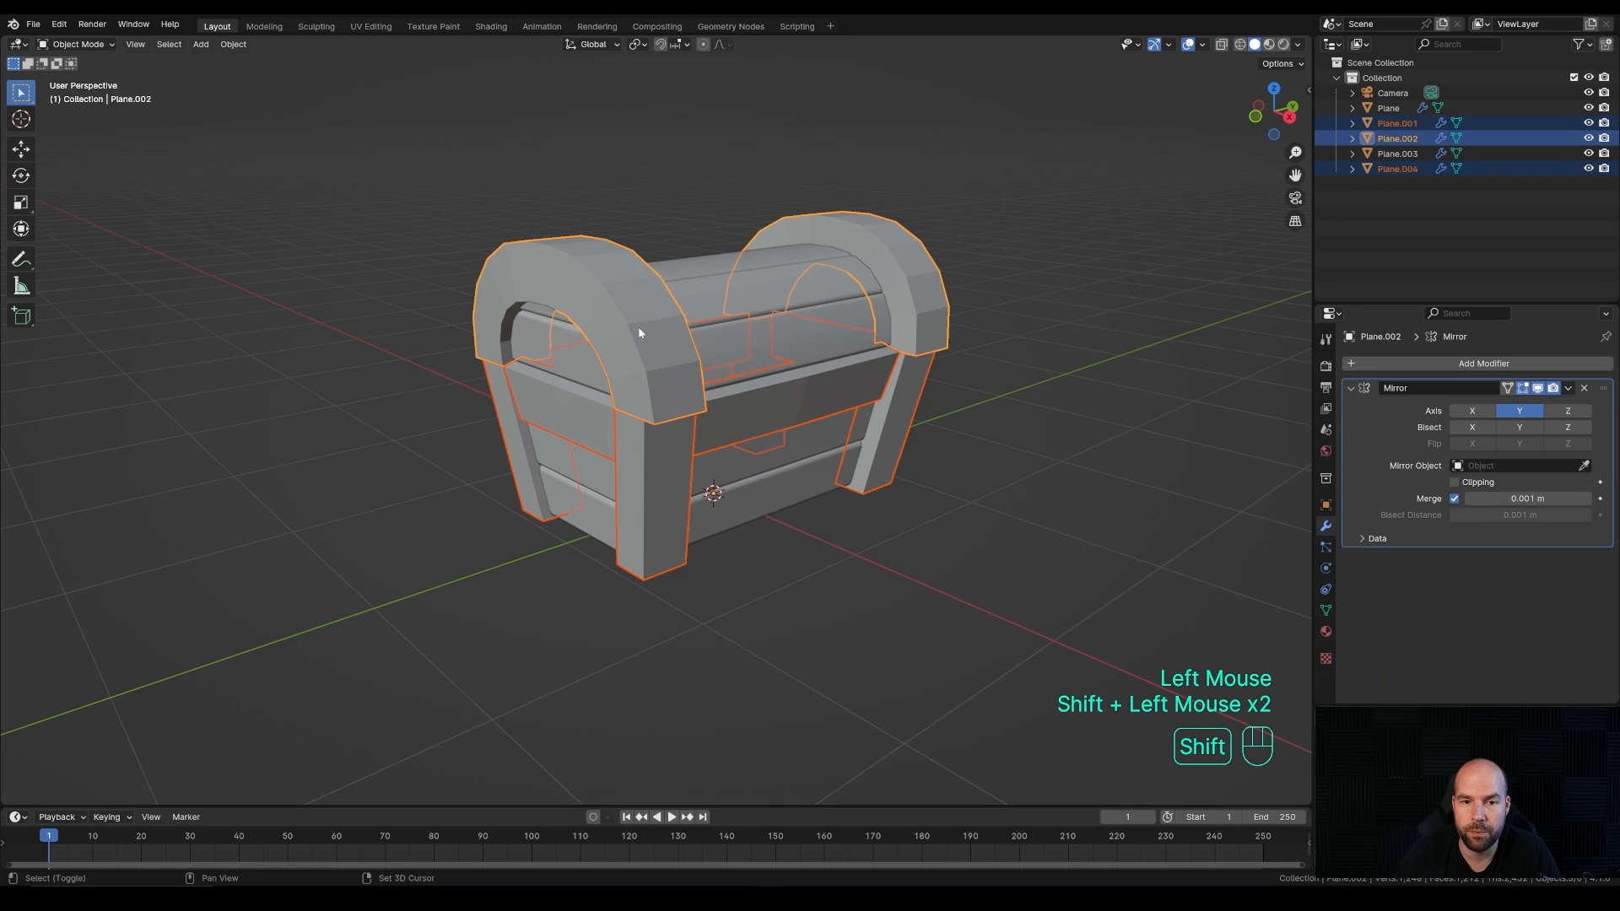
pyautogui.keyDown('shift'); pyautogui.click(792, 339); pyautogui.keyUp('shift')
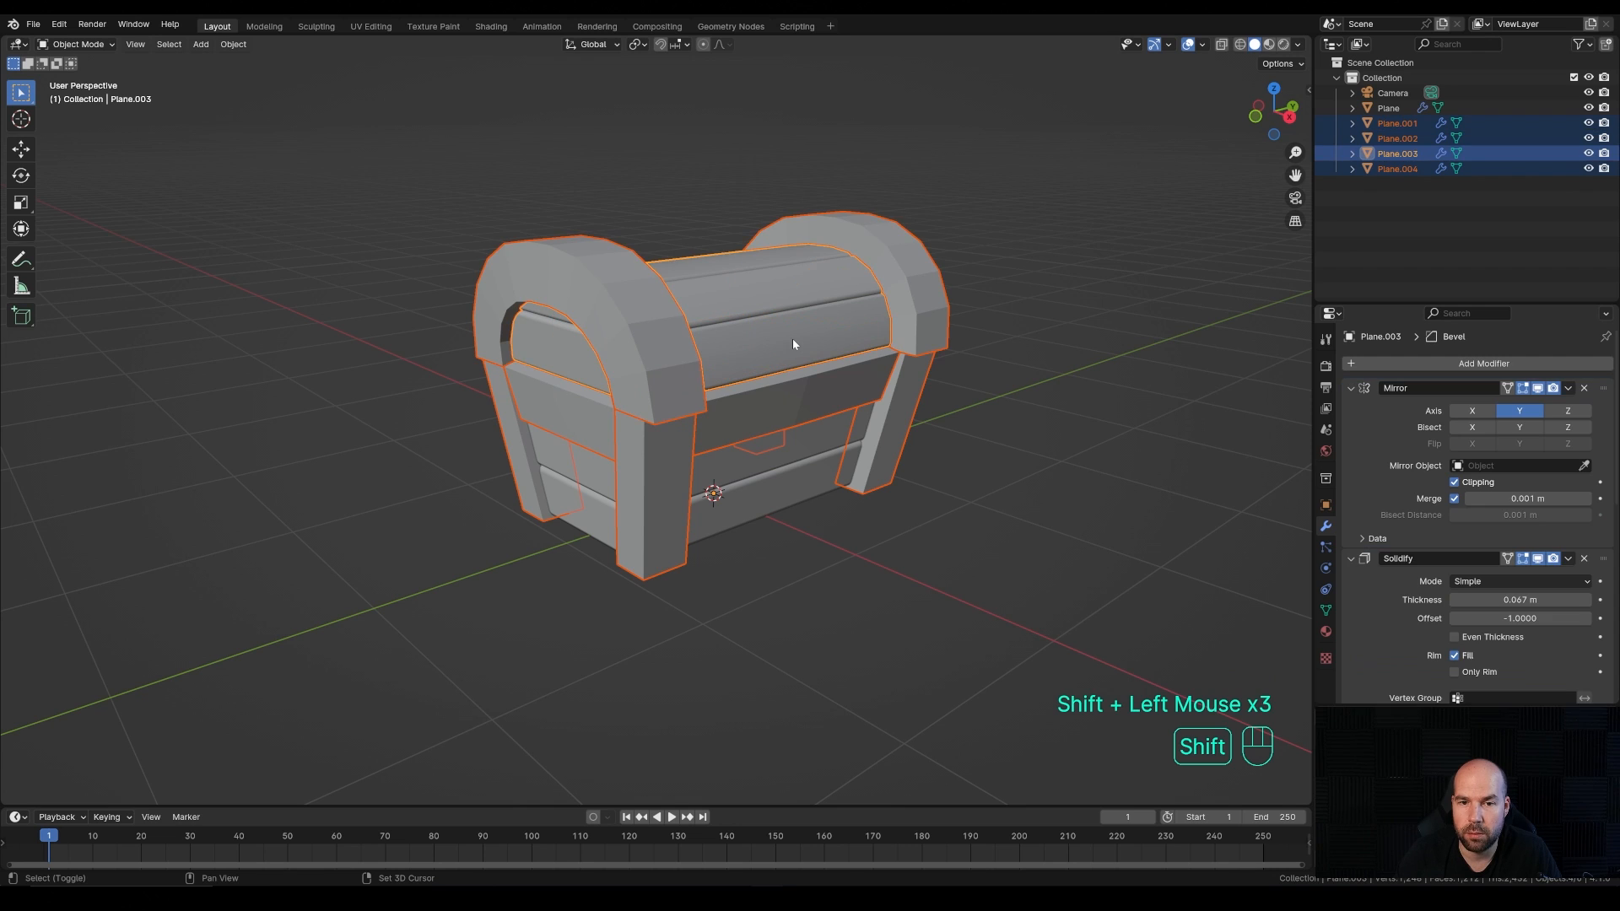
pyautogui.scroll(-2, 1518, 472)
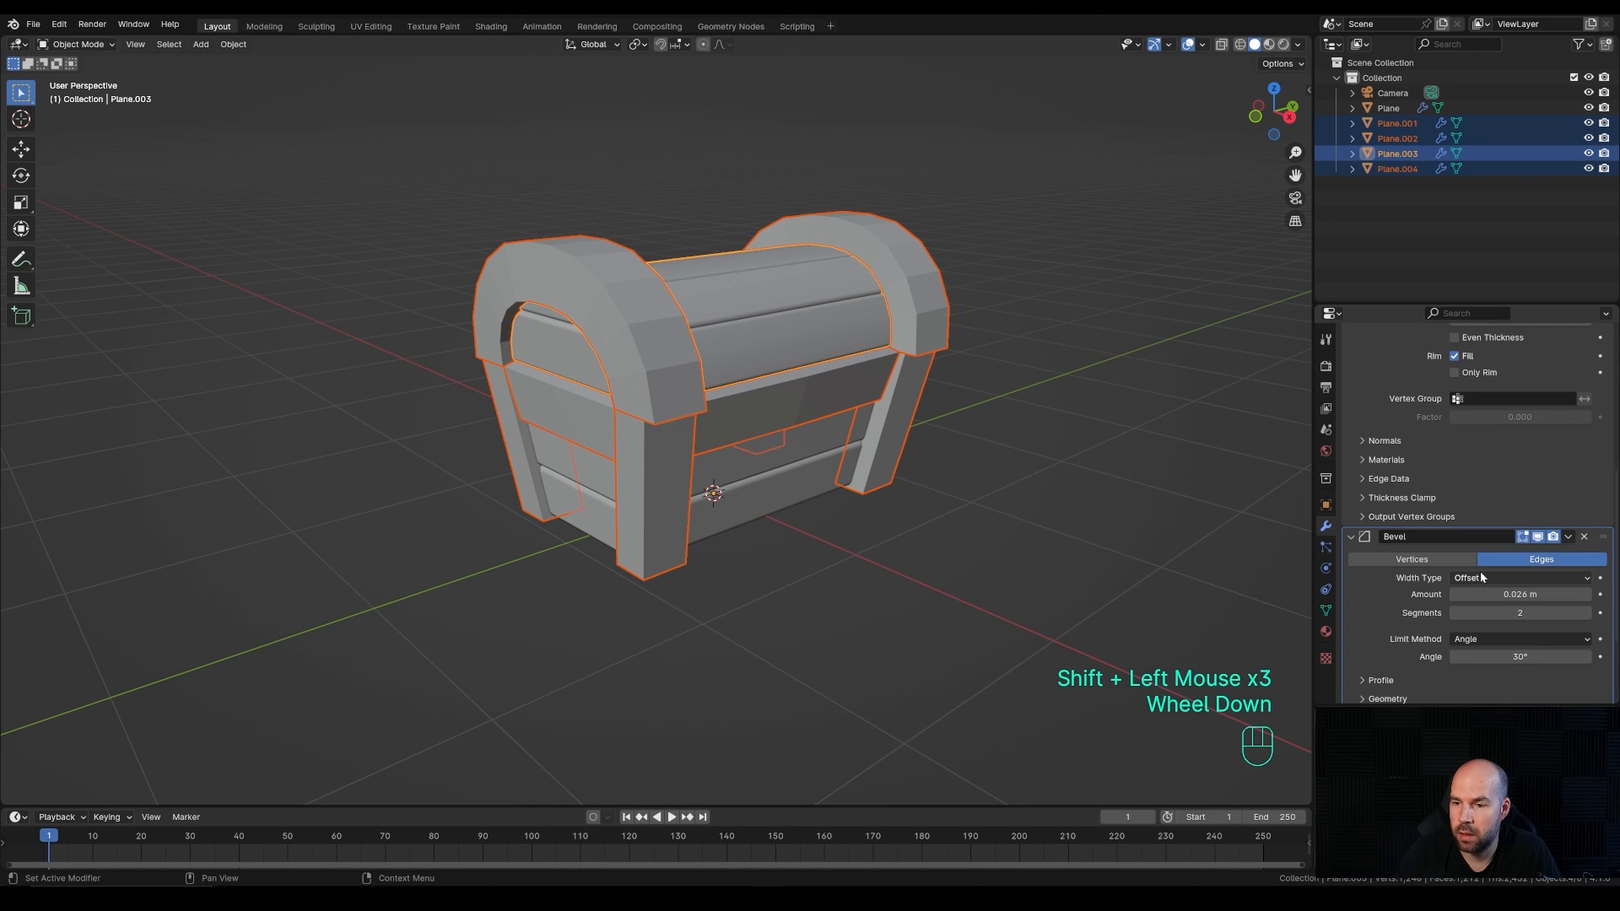
pyautogui.click(1568, 507)
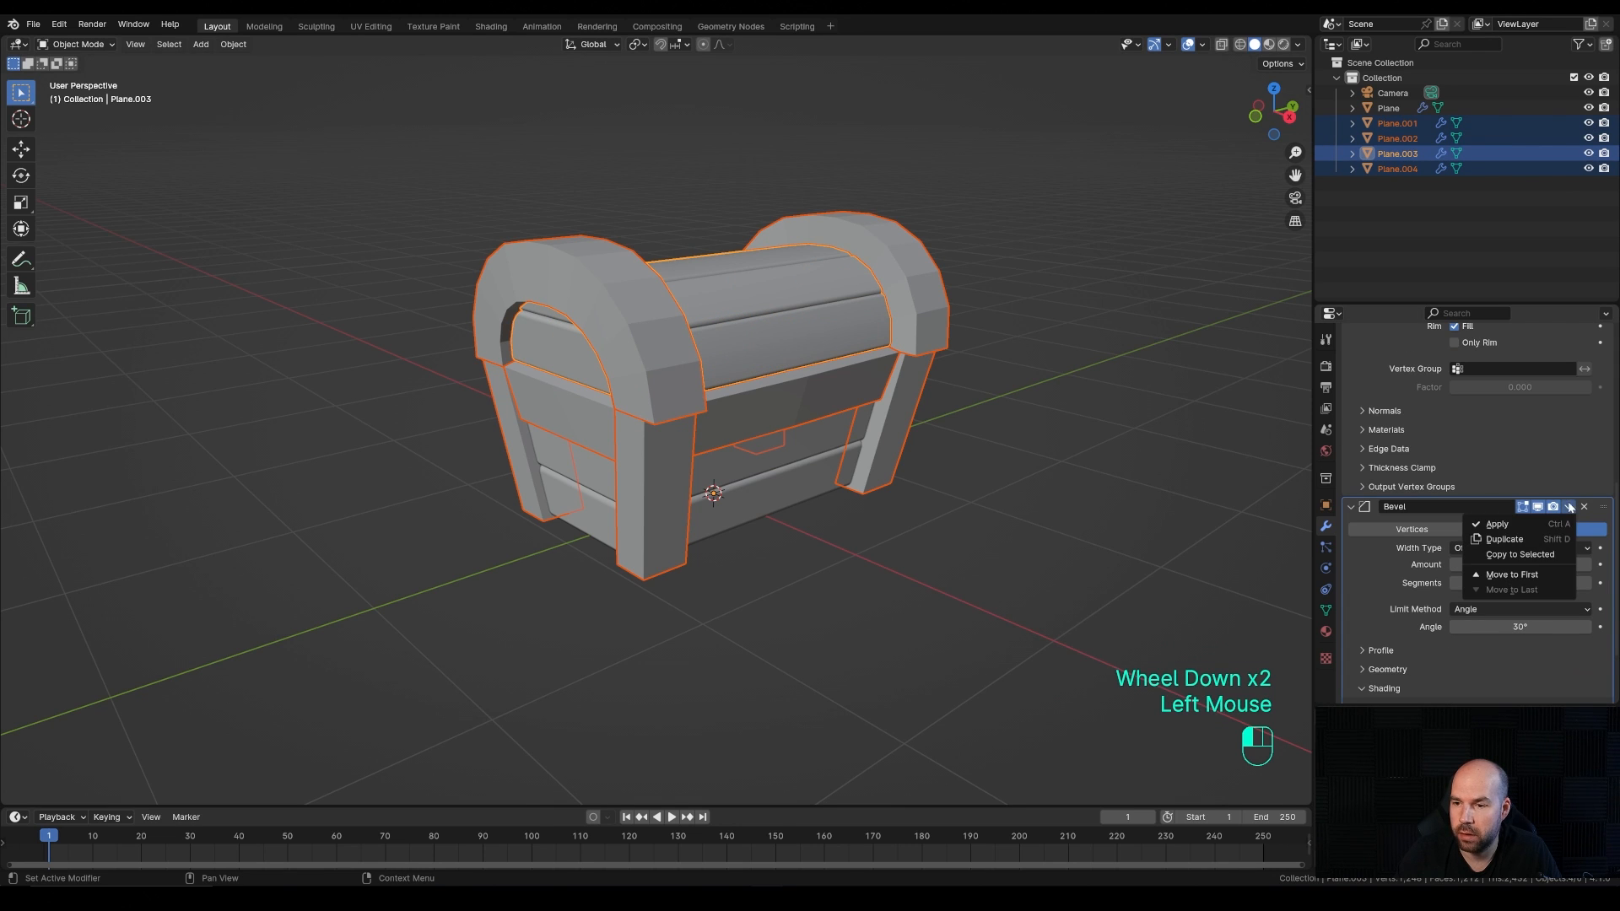
pyautogui.click(1523, 554)
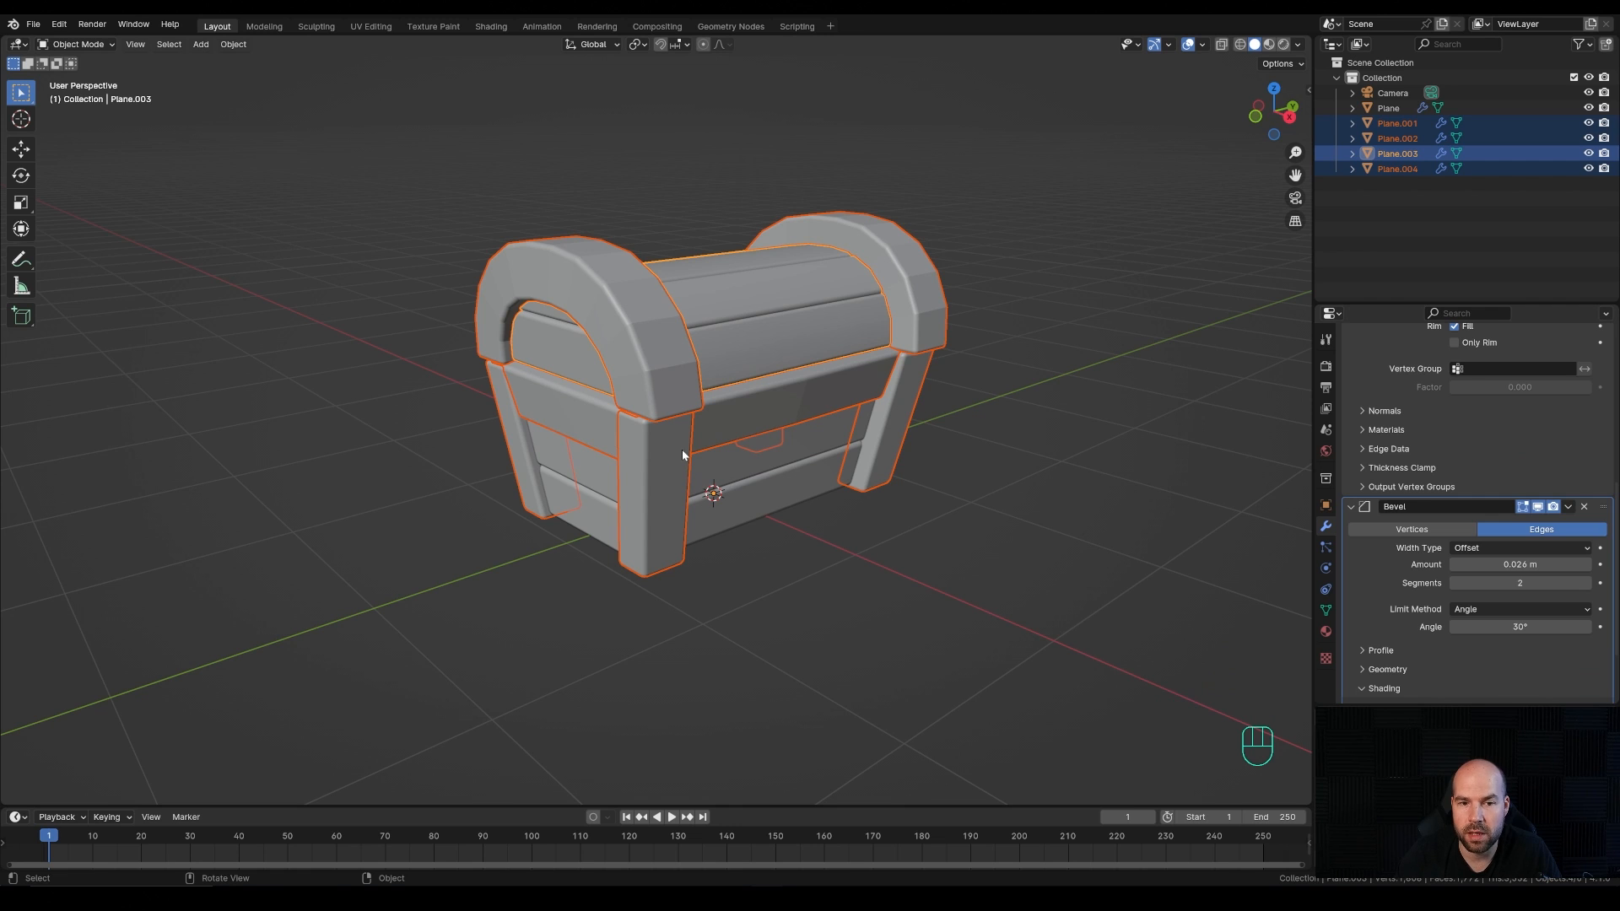
# Step: Shade the posts, rim band, arches and lid smooth, and deselect everything
pyautogui.rightClick(670, 404)
pyautogui.click(657, 412)
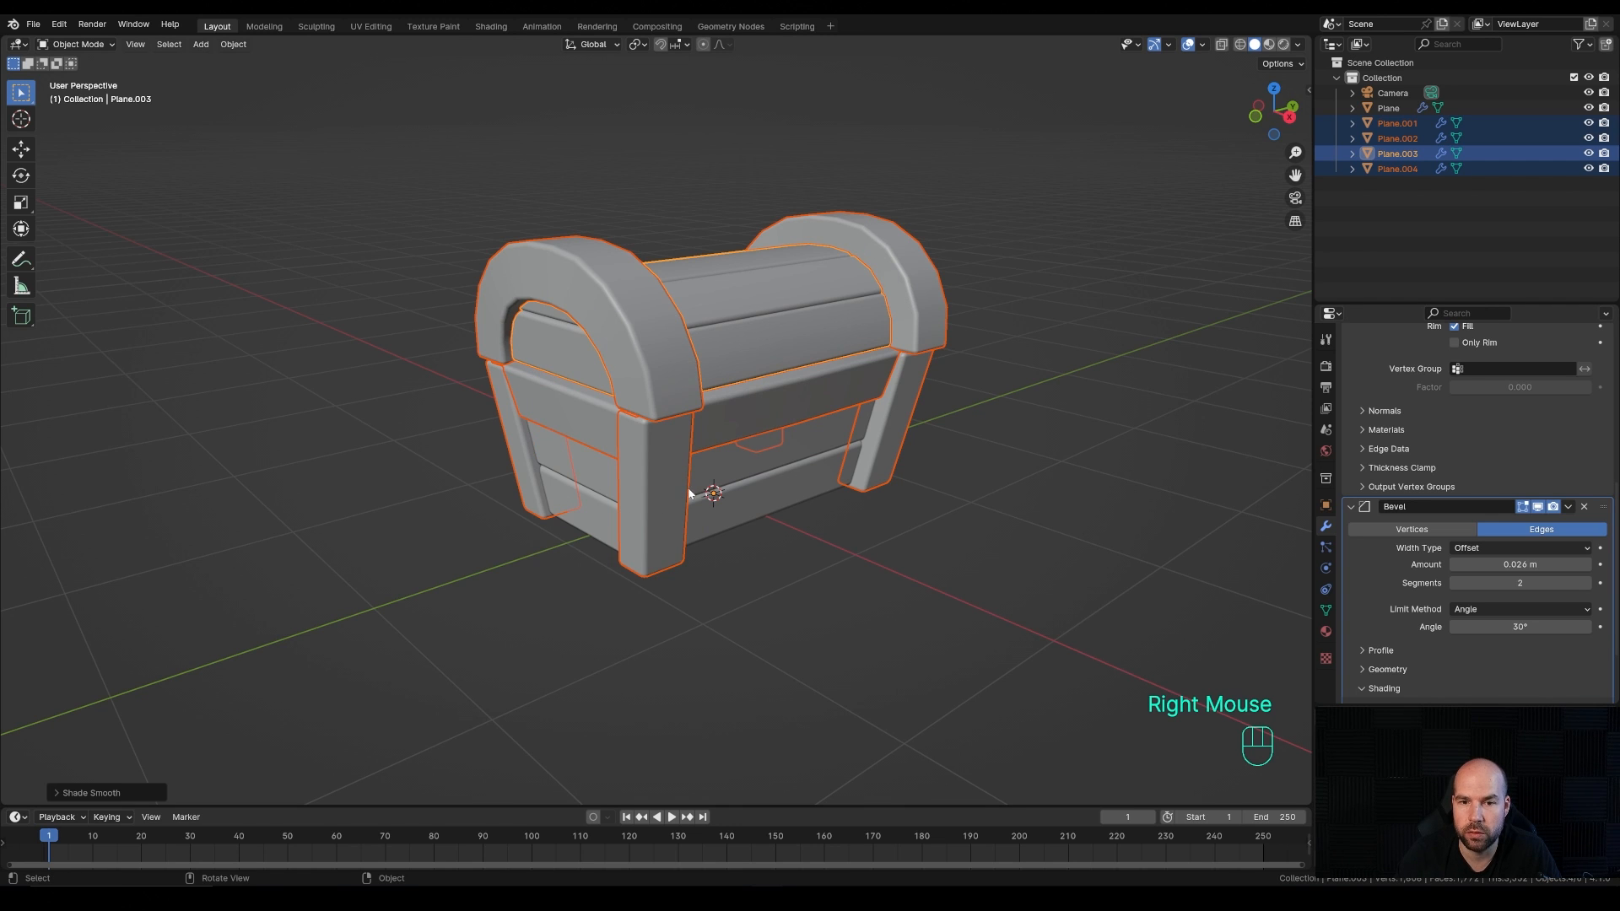
pyautogui.hotkey('alt', 'a')
pyautogui.scroll(-1, 852, 455)
pyautogui.scroll(2, 852, 456)
pyautogui.scroll(-2, 852, 455)
pyautogui.keyDown('shift'); pyautogui.moveTo(852, 456); pyautogui.dragTo(762, 428, button='middle'); pyautogui.keyUp('shift')
pyautogui.scroll(1, 801, 464)
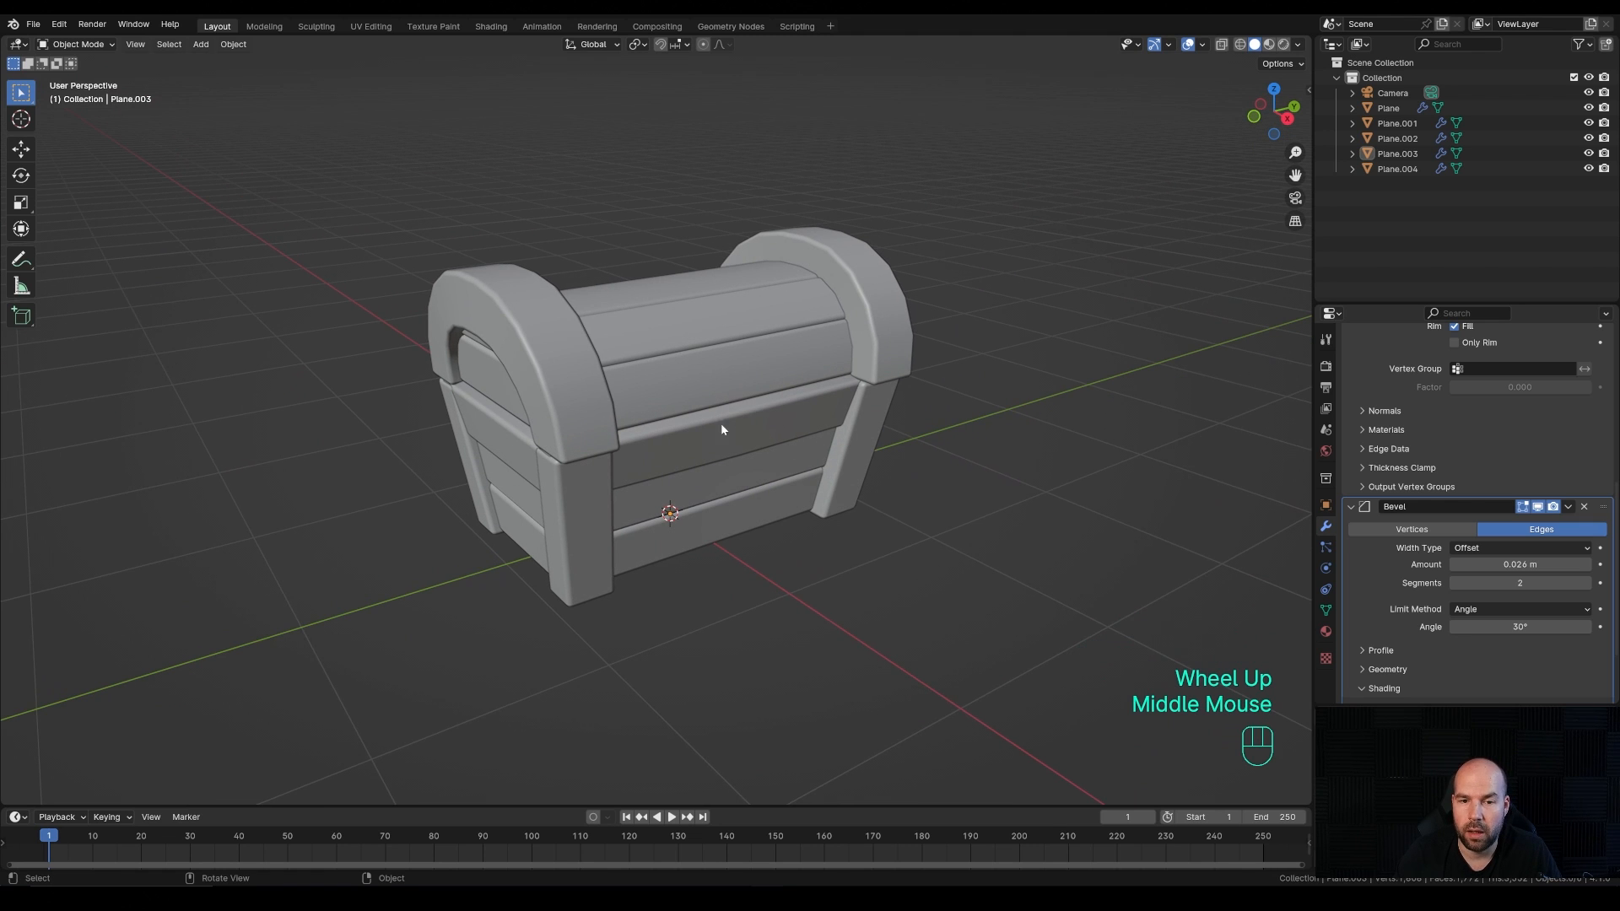
# Step: Snap the 3D cursor to the rim band's upper vertex at the middle of the chest's front
pyautogui.click(755, 447)
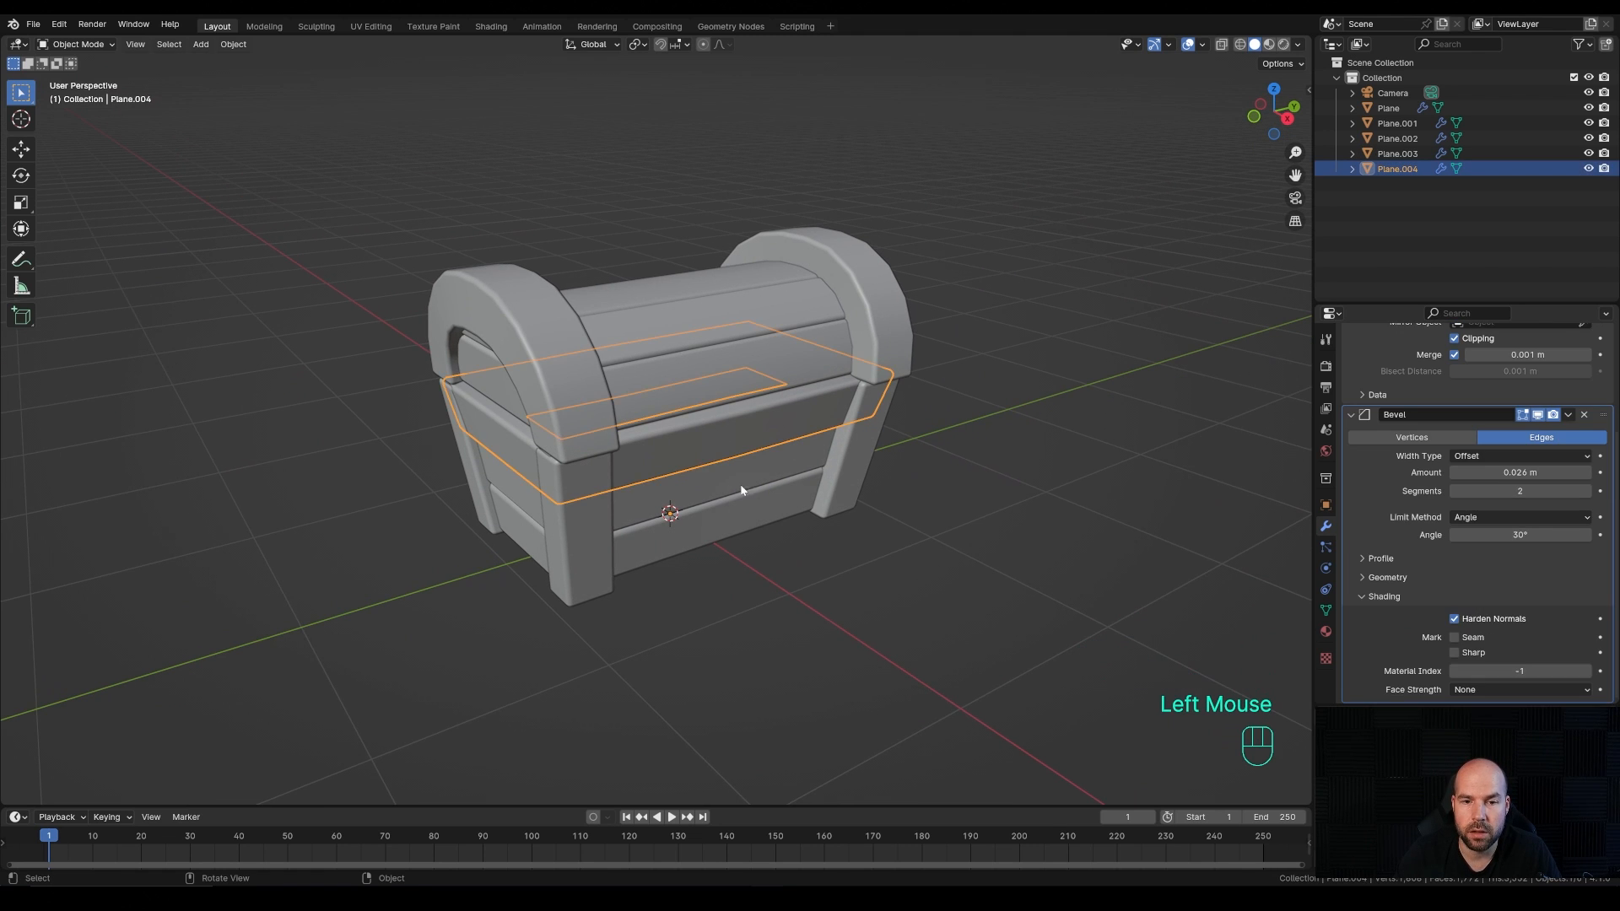
pyautogui.press('Tab')
pyautogui.press('Tab')
pyautogui.click(761, 358)
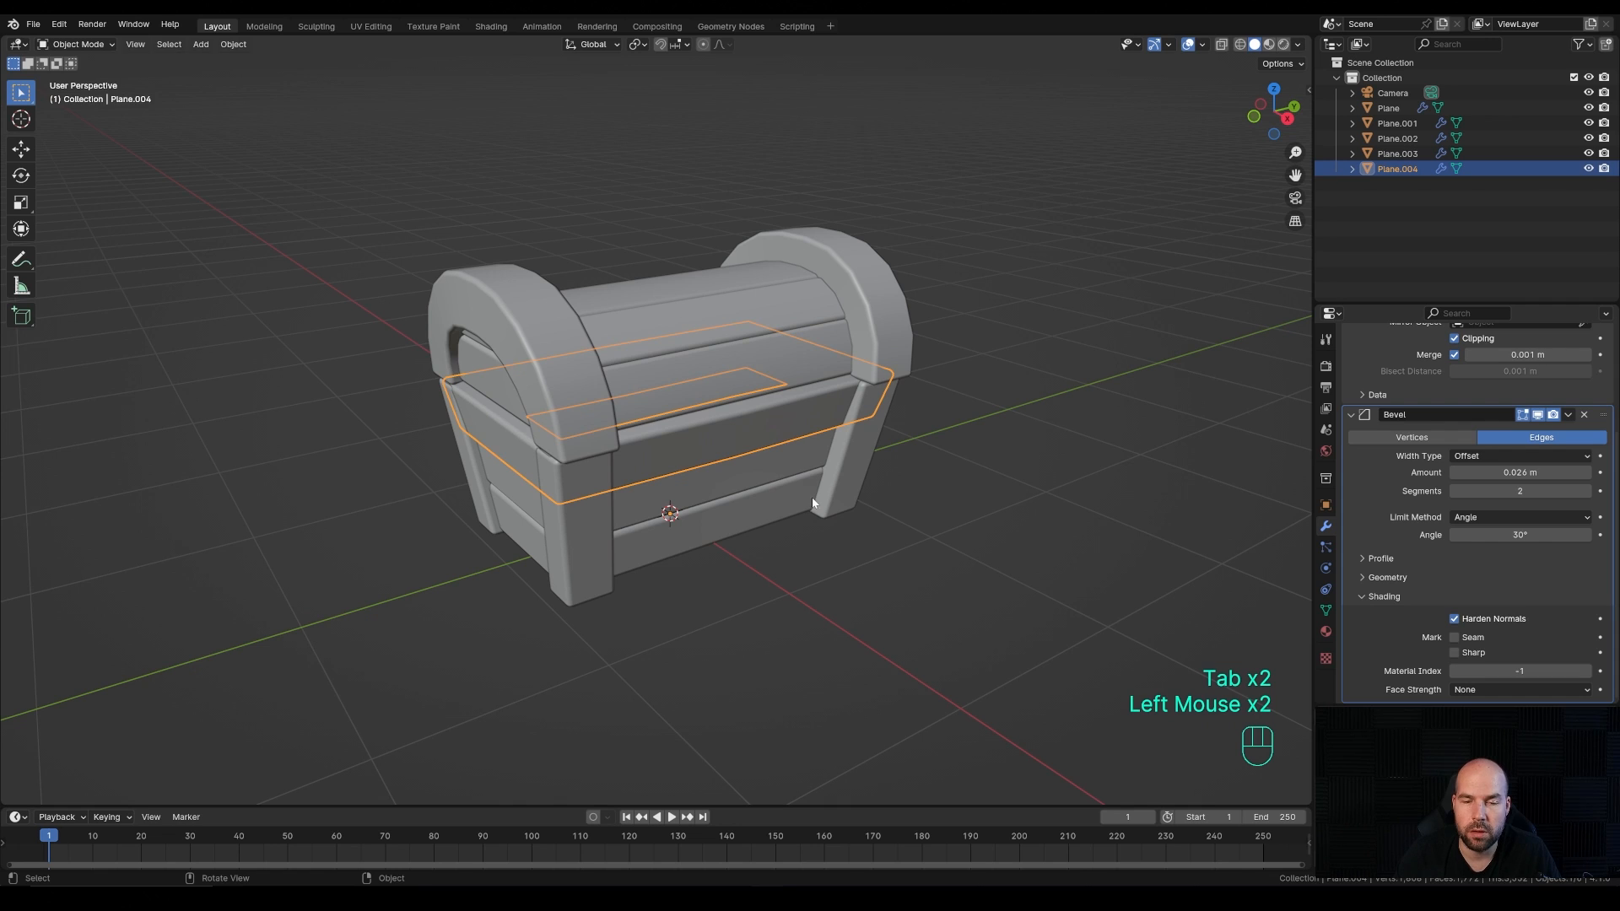
pyautogui.press('Tab')
pyautogui.press('1')
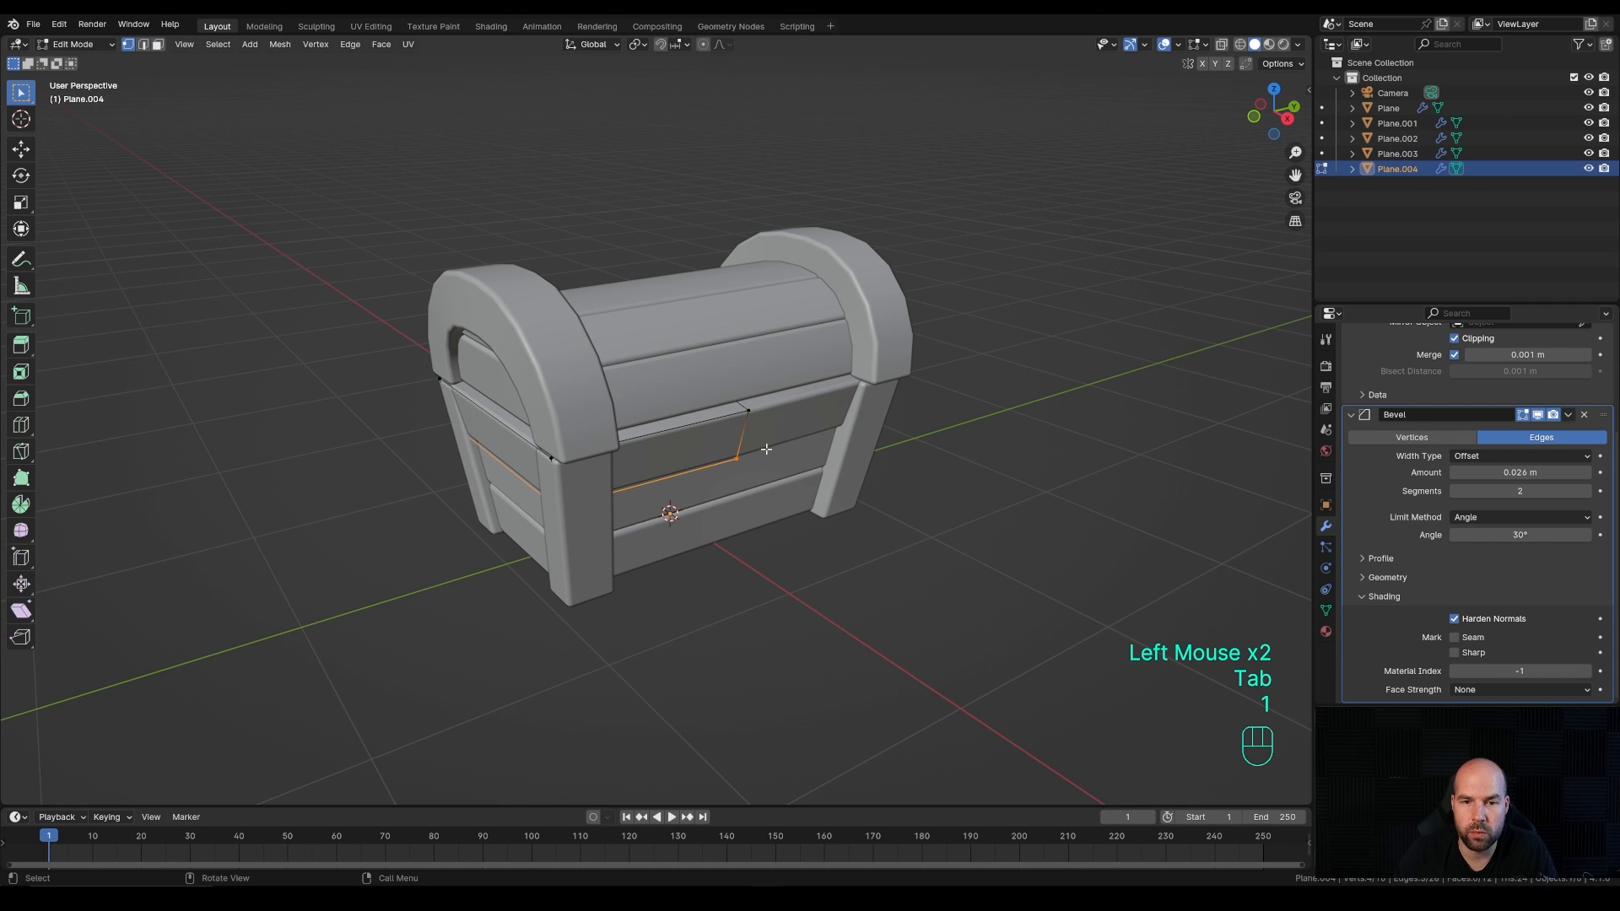
pyautogui.click(748, 406)
pyautogui.hotkey('shift', 's')
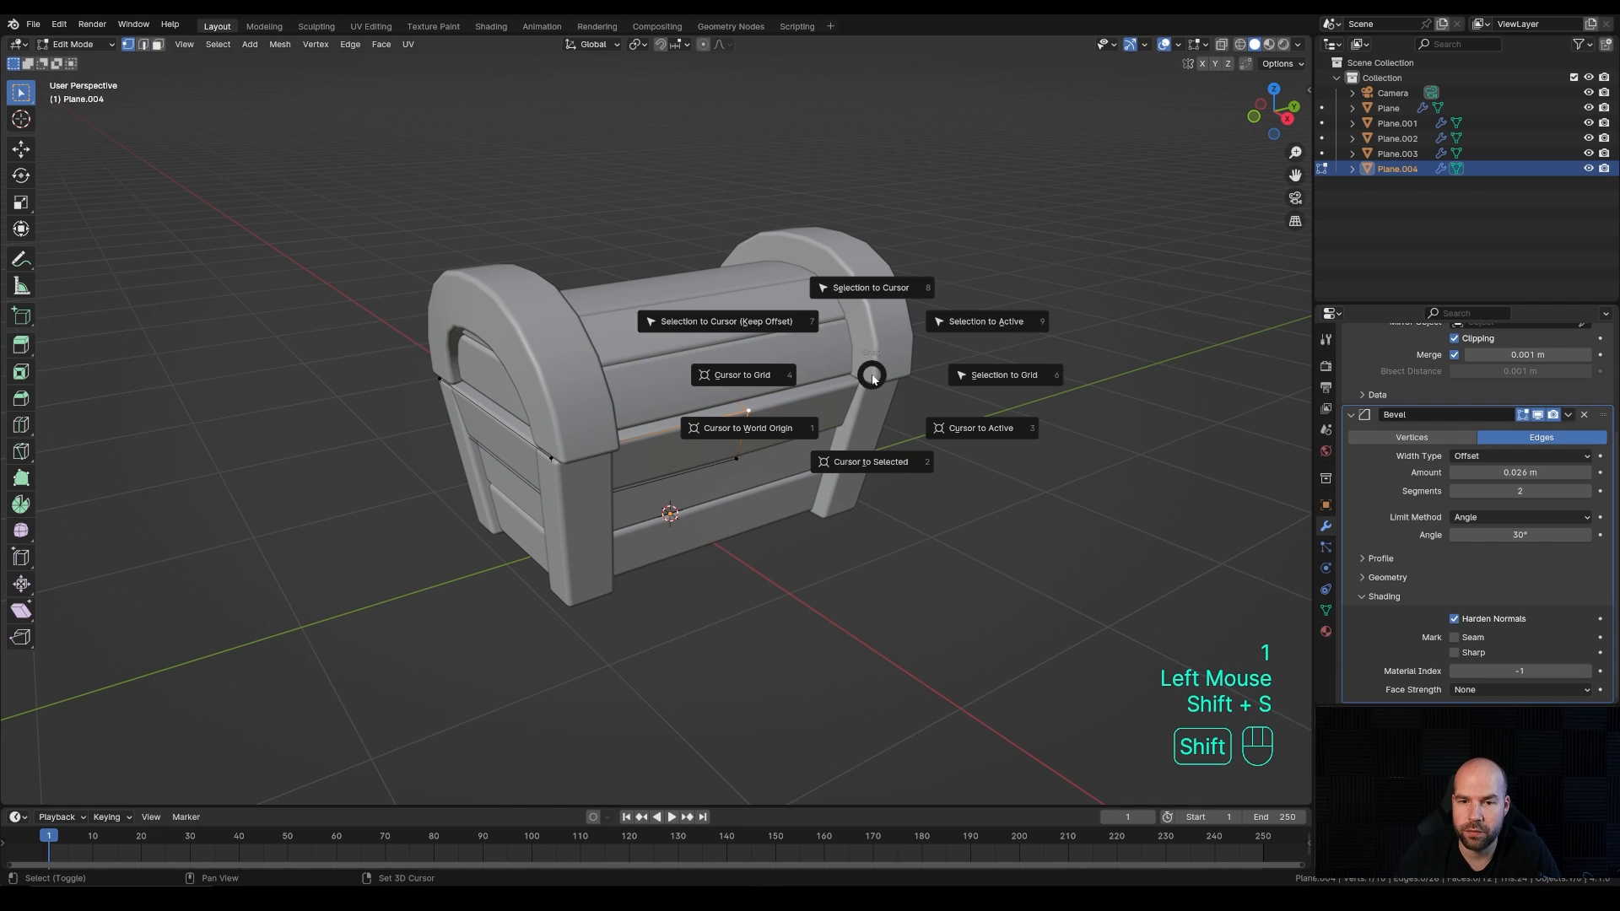
pyautogui.click(862, 471)
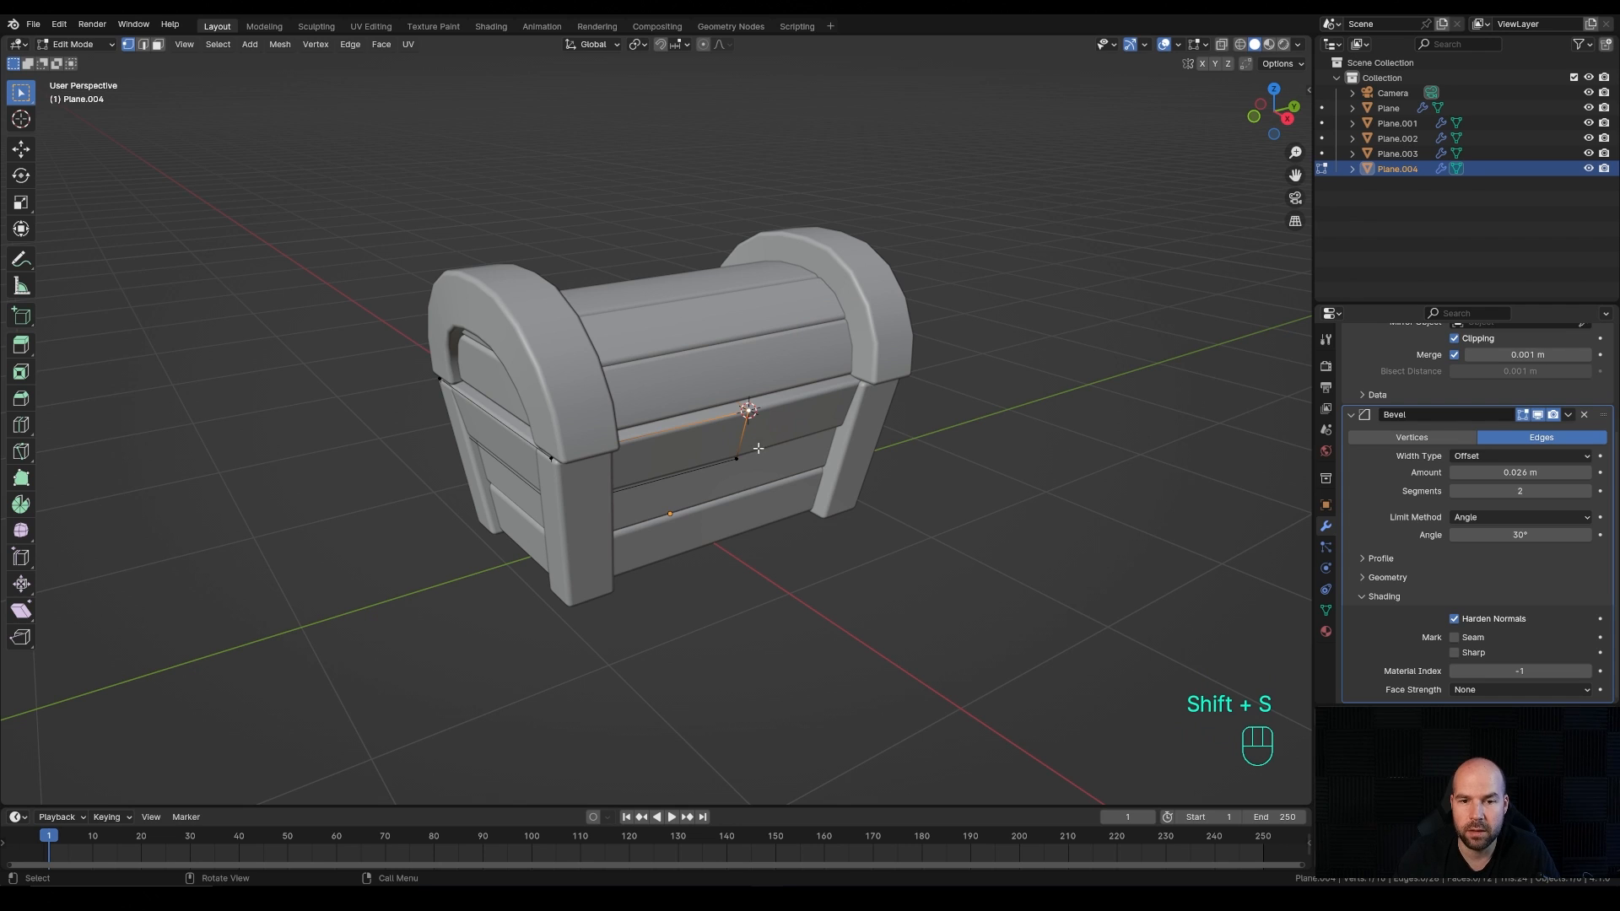
# Step: Add a plane at the 3D cursor and scale its mesh down to about 0.25
pyautogui.press('Tab')
pyautogui.hotkey('shift', 'a')
pyautogui.moveTo(913, 410)
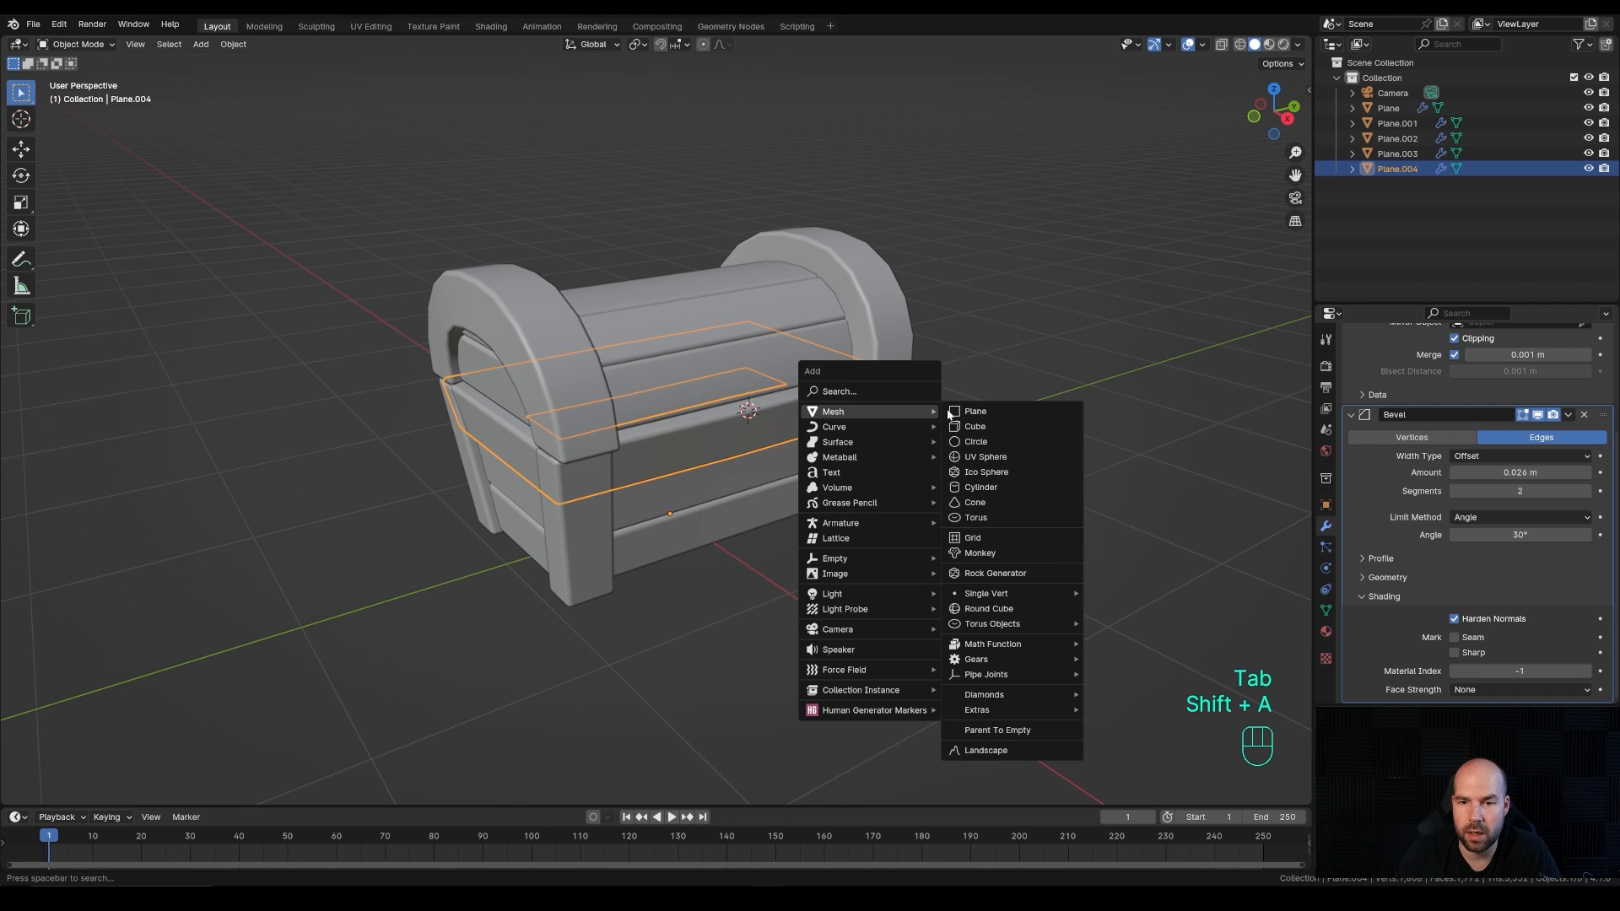
pyautogui.click(977, 412)
pyautogui.press('Tab')
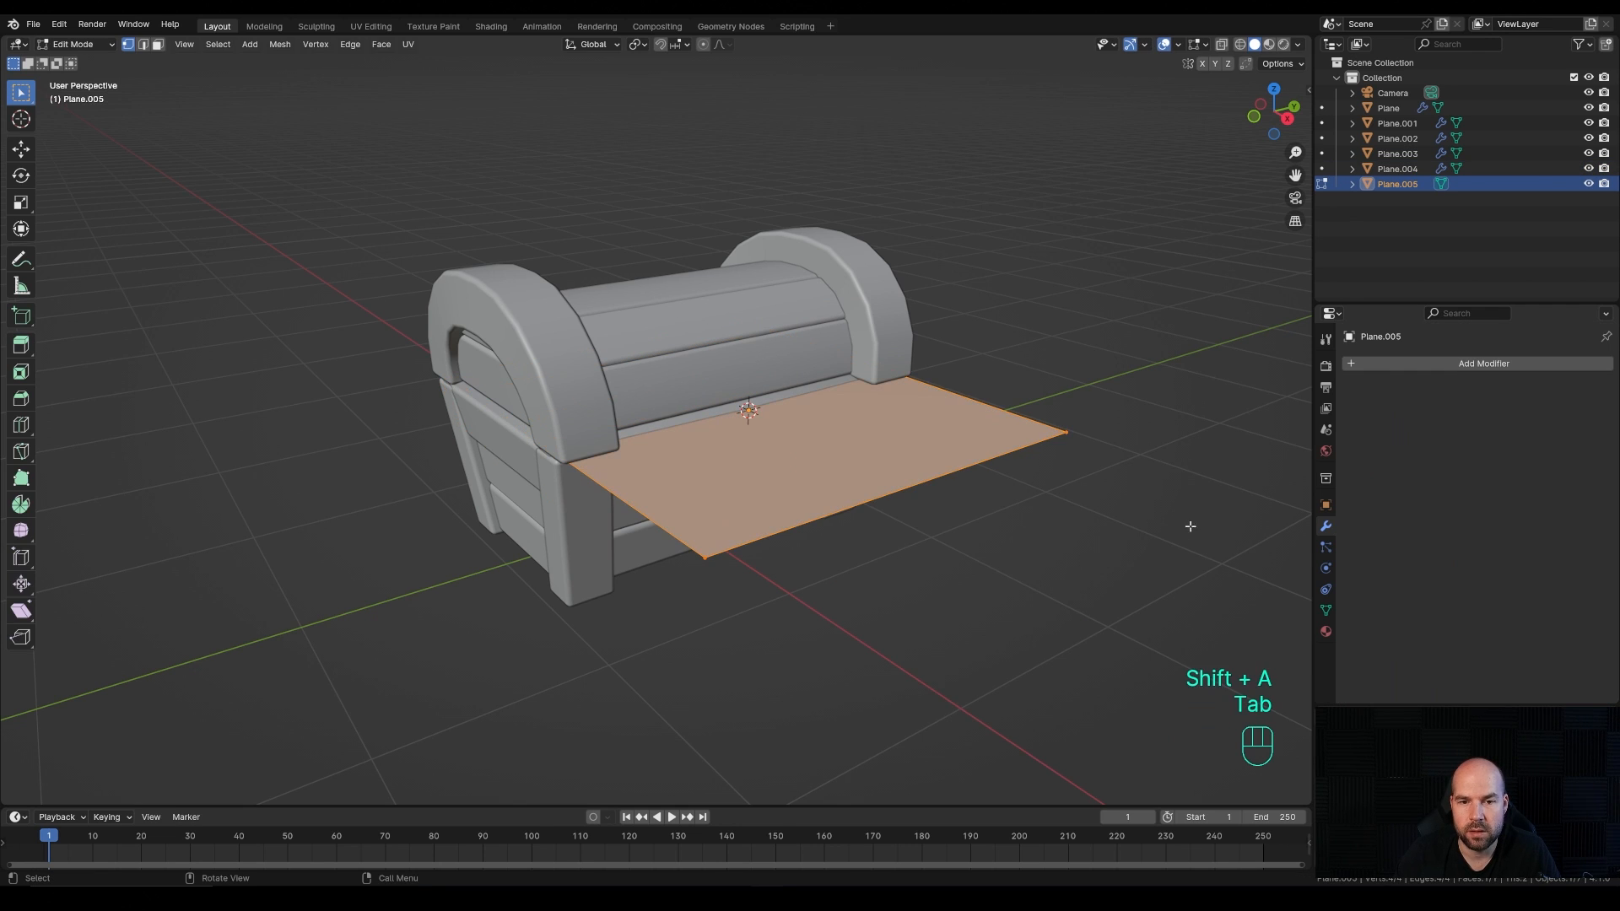
pyautogui.press('s')
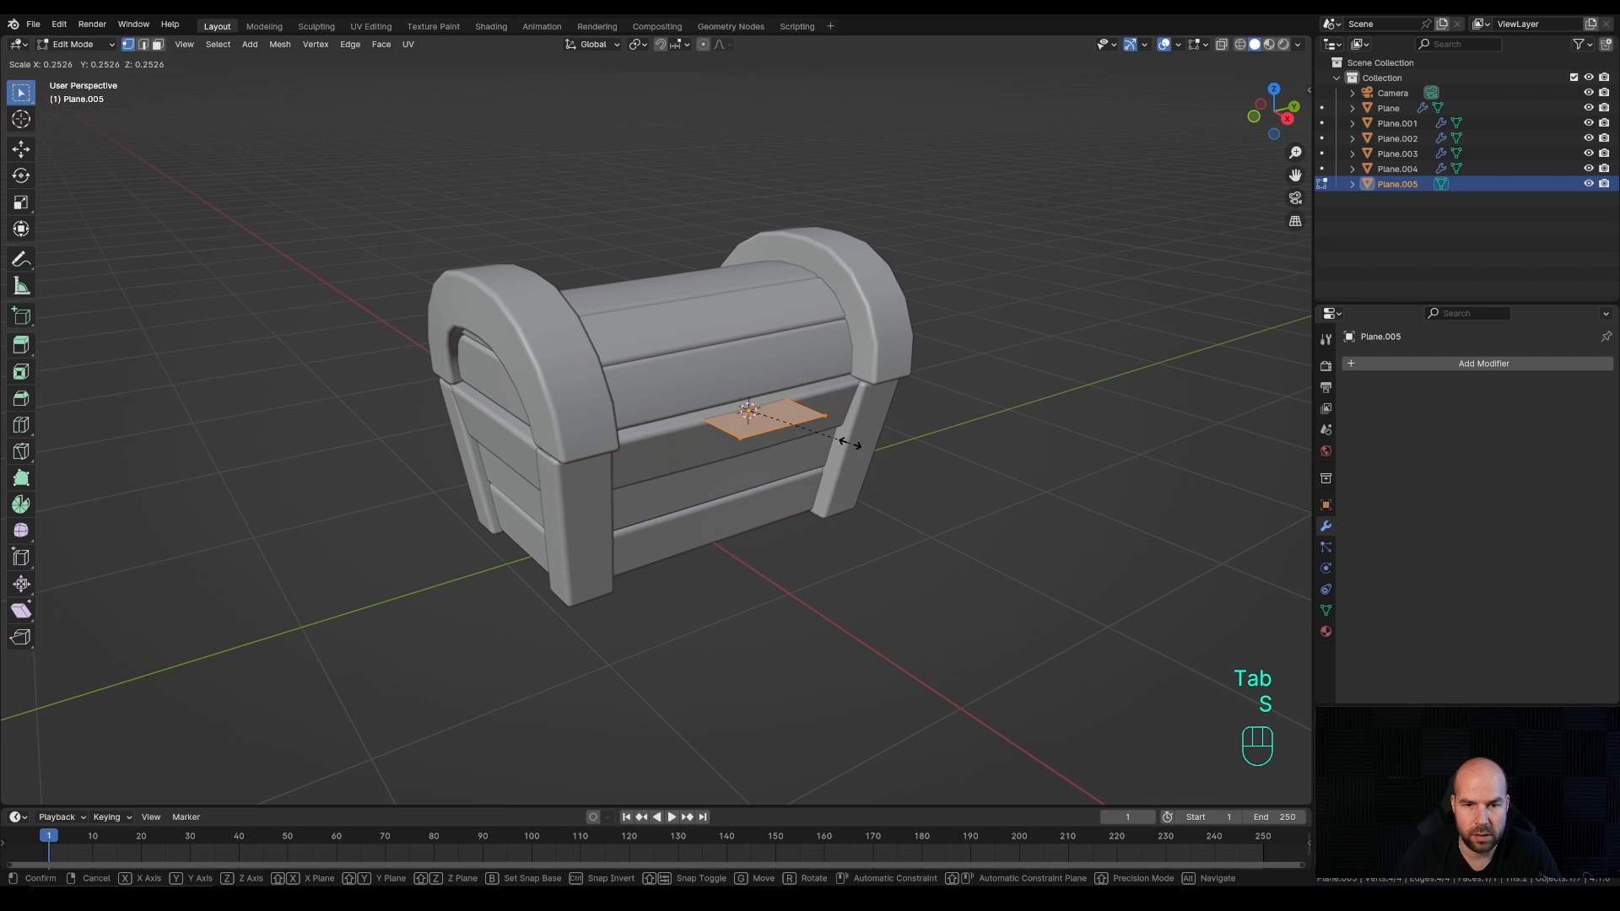
pyautogui.click(847, 434)
# Step: Rotate the small plane's mesh 90° about the Y axis so it stands upright against the chest front
pyautogui.press('r')
pyautogui.press('y')
pyautogui.press('KP_9')
pyautogui.press('KP_0')
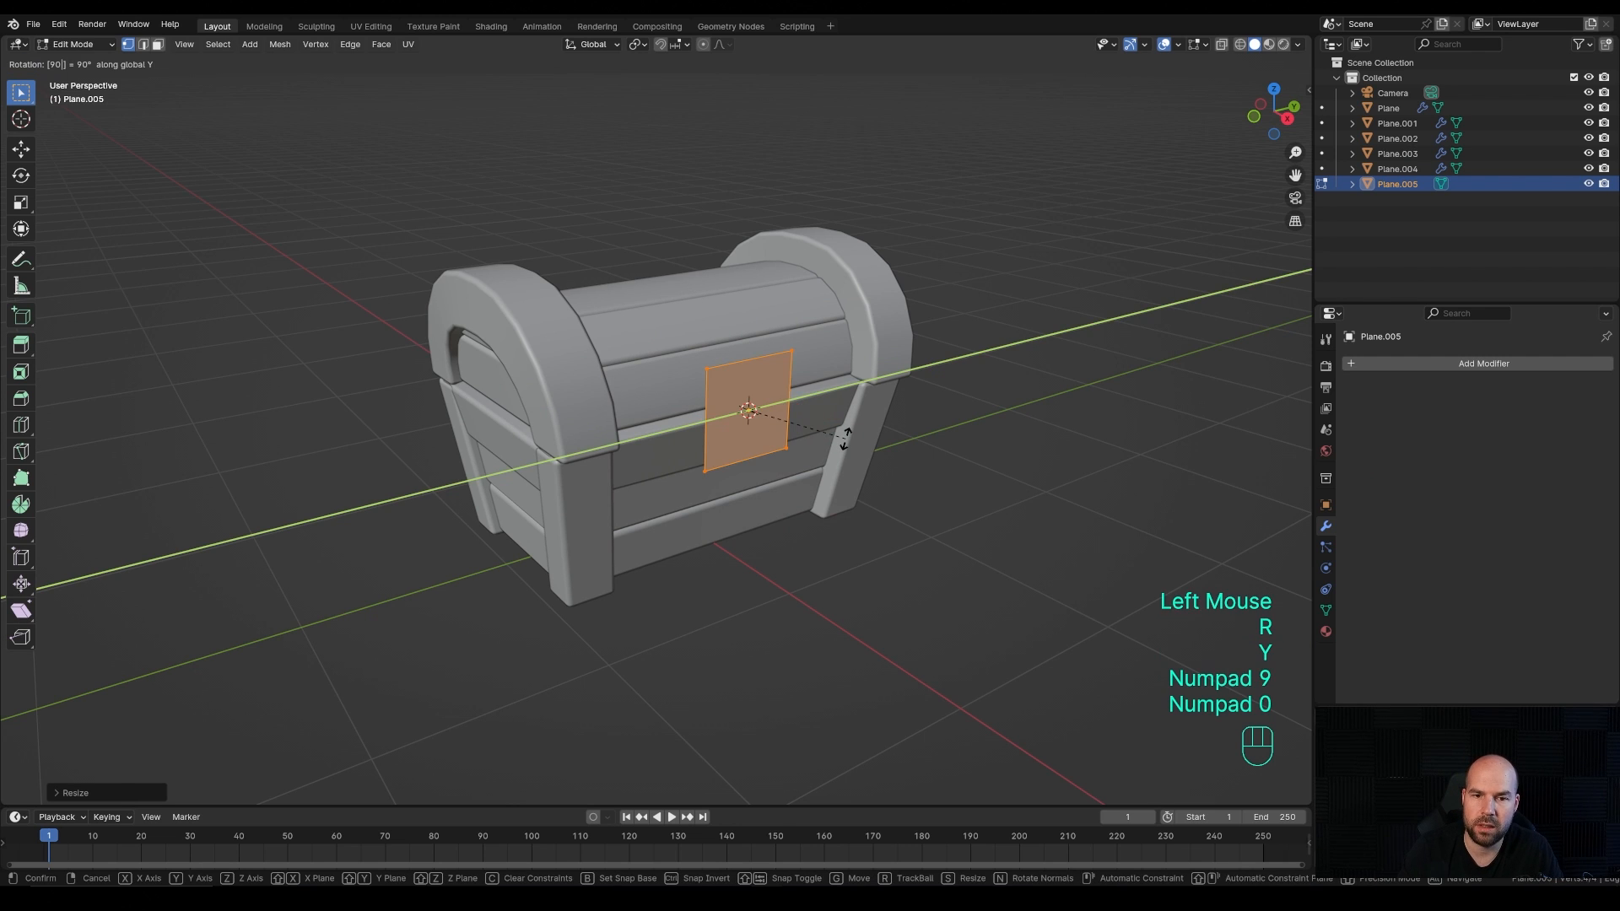
pyautogui.press('KP_Enter')
# Step: Shrink the upright plane slightly and lower it along Z so it hangs mostly over the rim band
pyautogui.press('s')
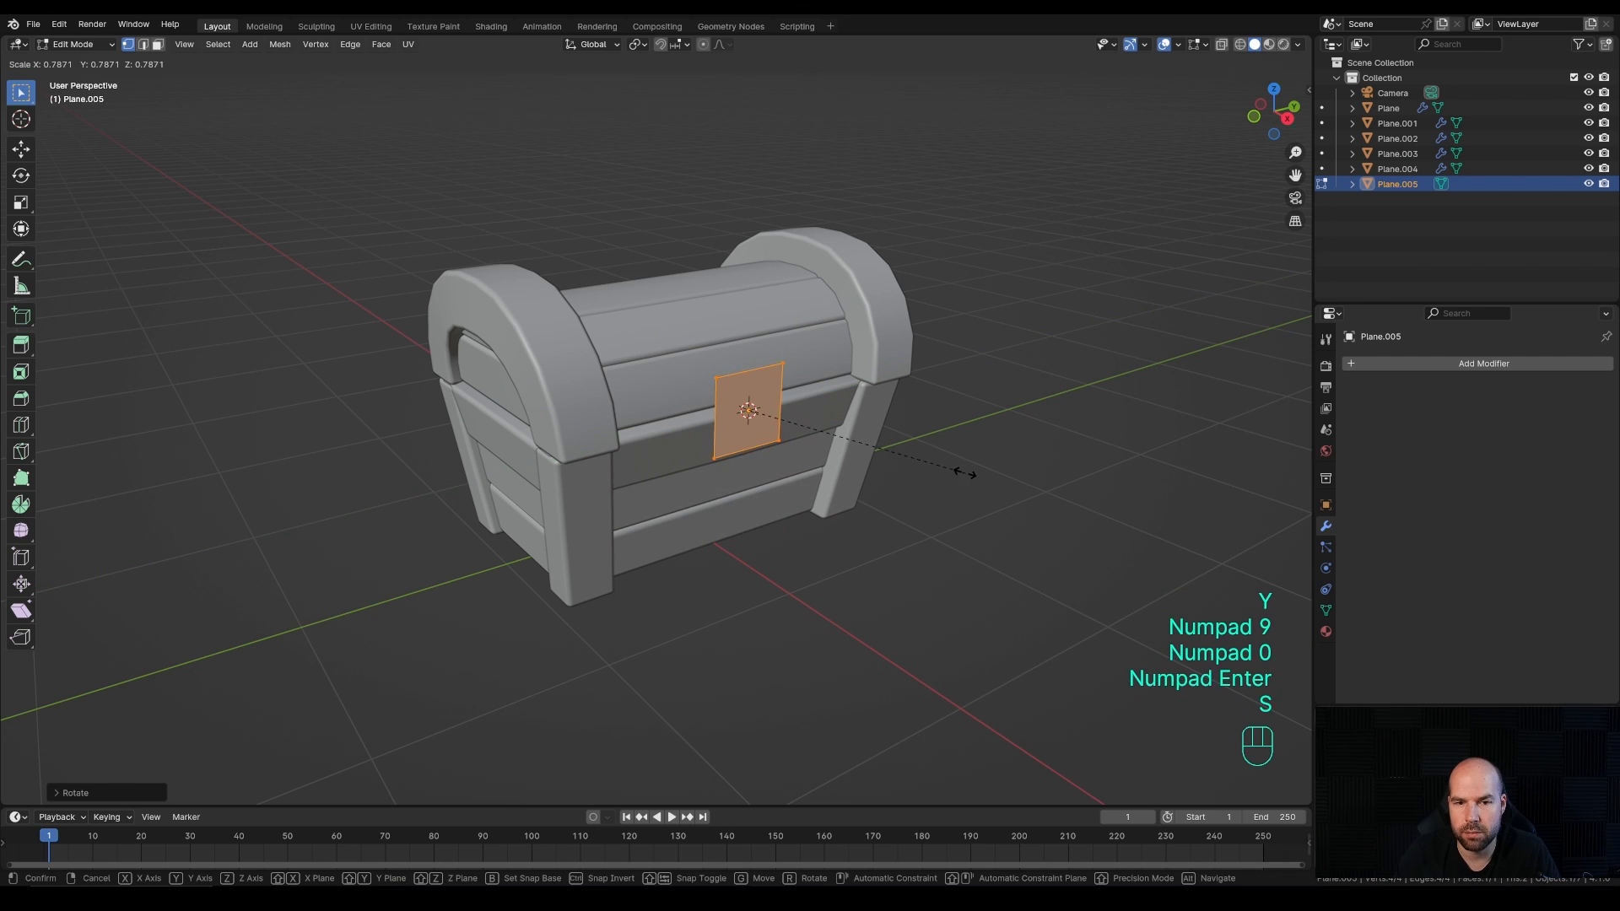
pyautogui.click(848, 414)
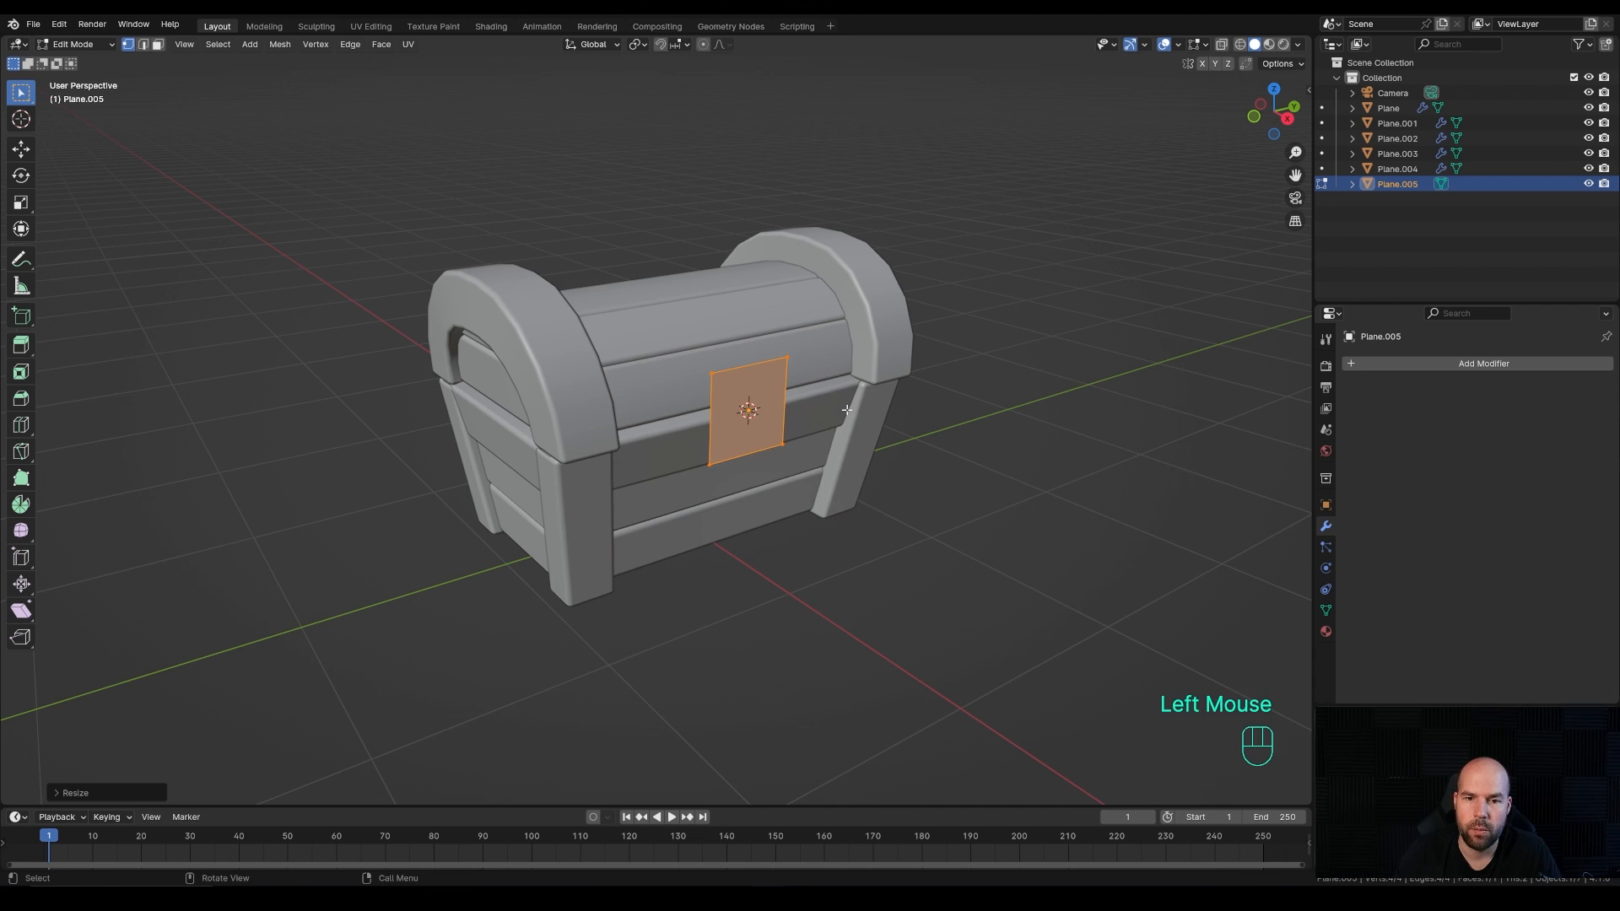
pyautogui.press('g')
pyautogui.press('z')
pyautogui.click(843, 429)
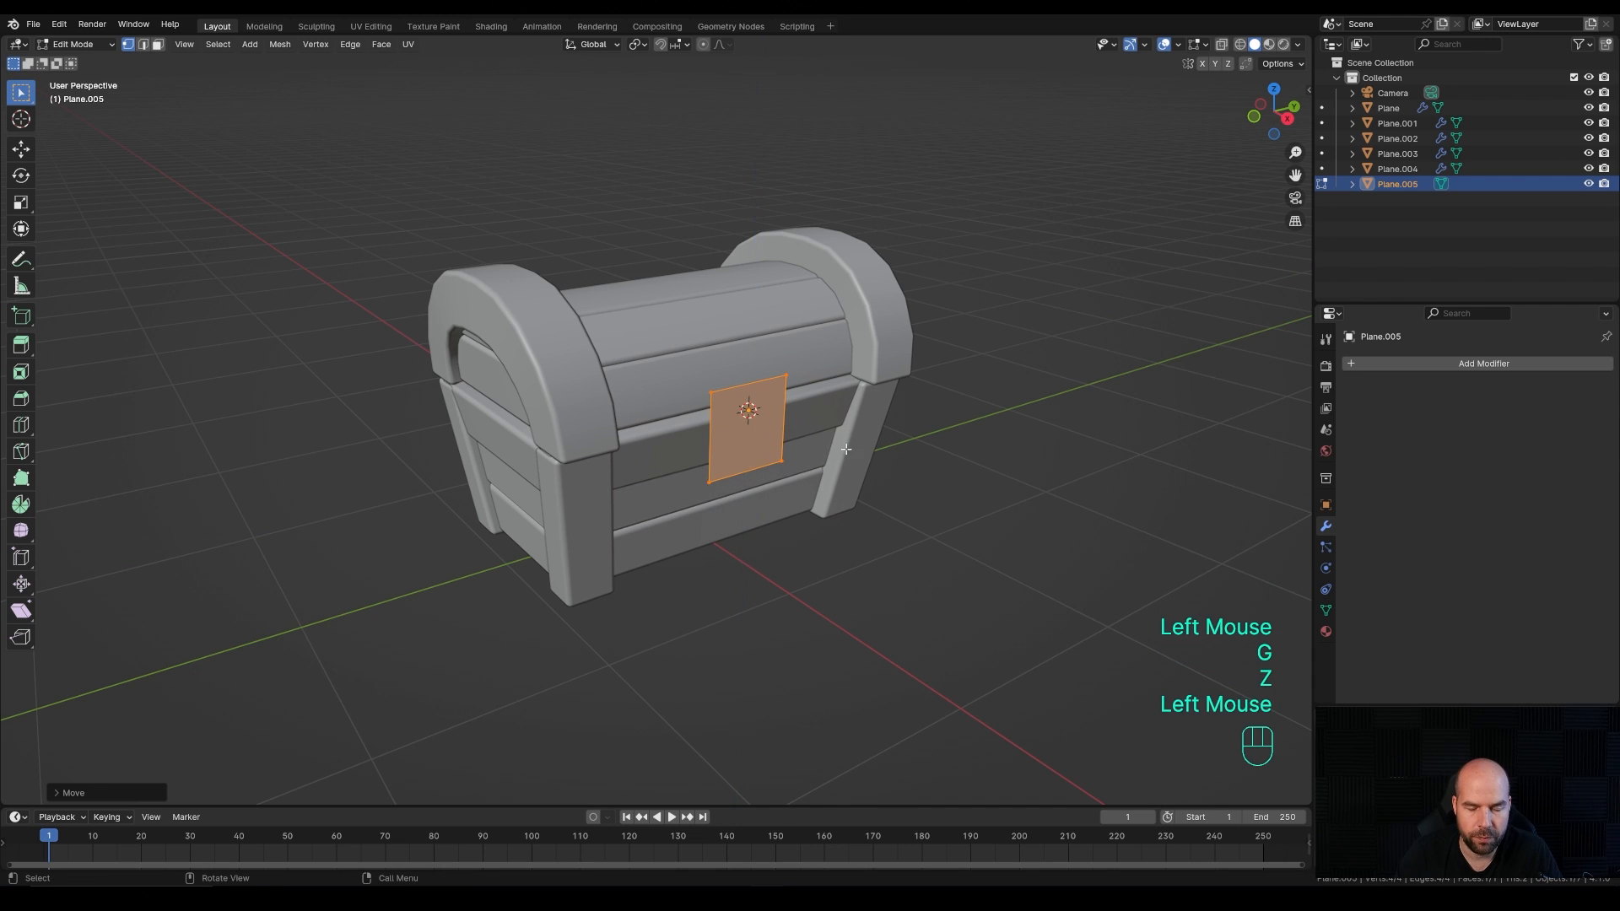
# Step: Bevel the plane's four corner vertices with 1 segment and a width of about 0.098 m to form an octagonal lock plate
pyautogui.keyDown('ctrl'); pyautogui.moveTo(845, 431); pyautogui.dragTo(860, 437, button='middle'); pyautogui.keyUp('ctrl')
pyautogui.hotkey('ctrl', 'b')
pyautogui.press('v')
pyautogui.press('c')
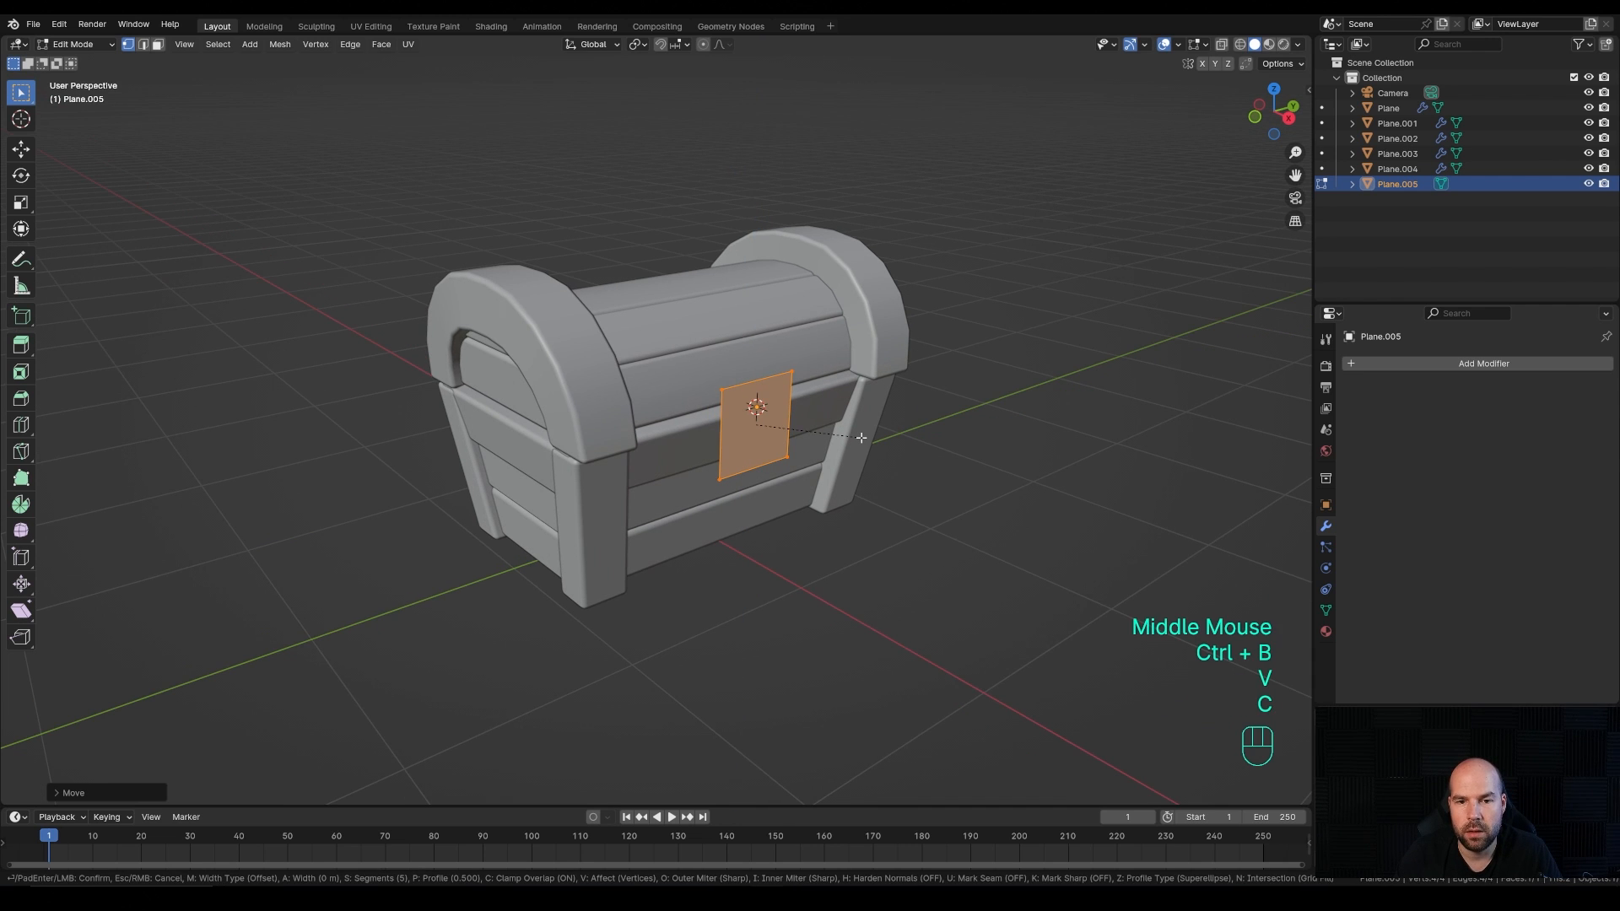
pyautogui.scroll(-5, 875, 439)
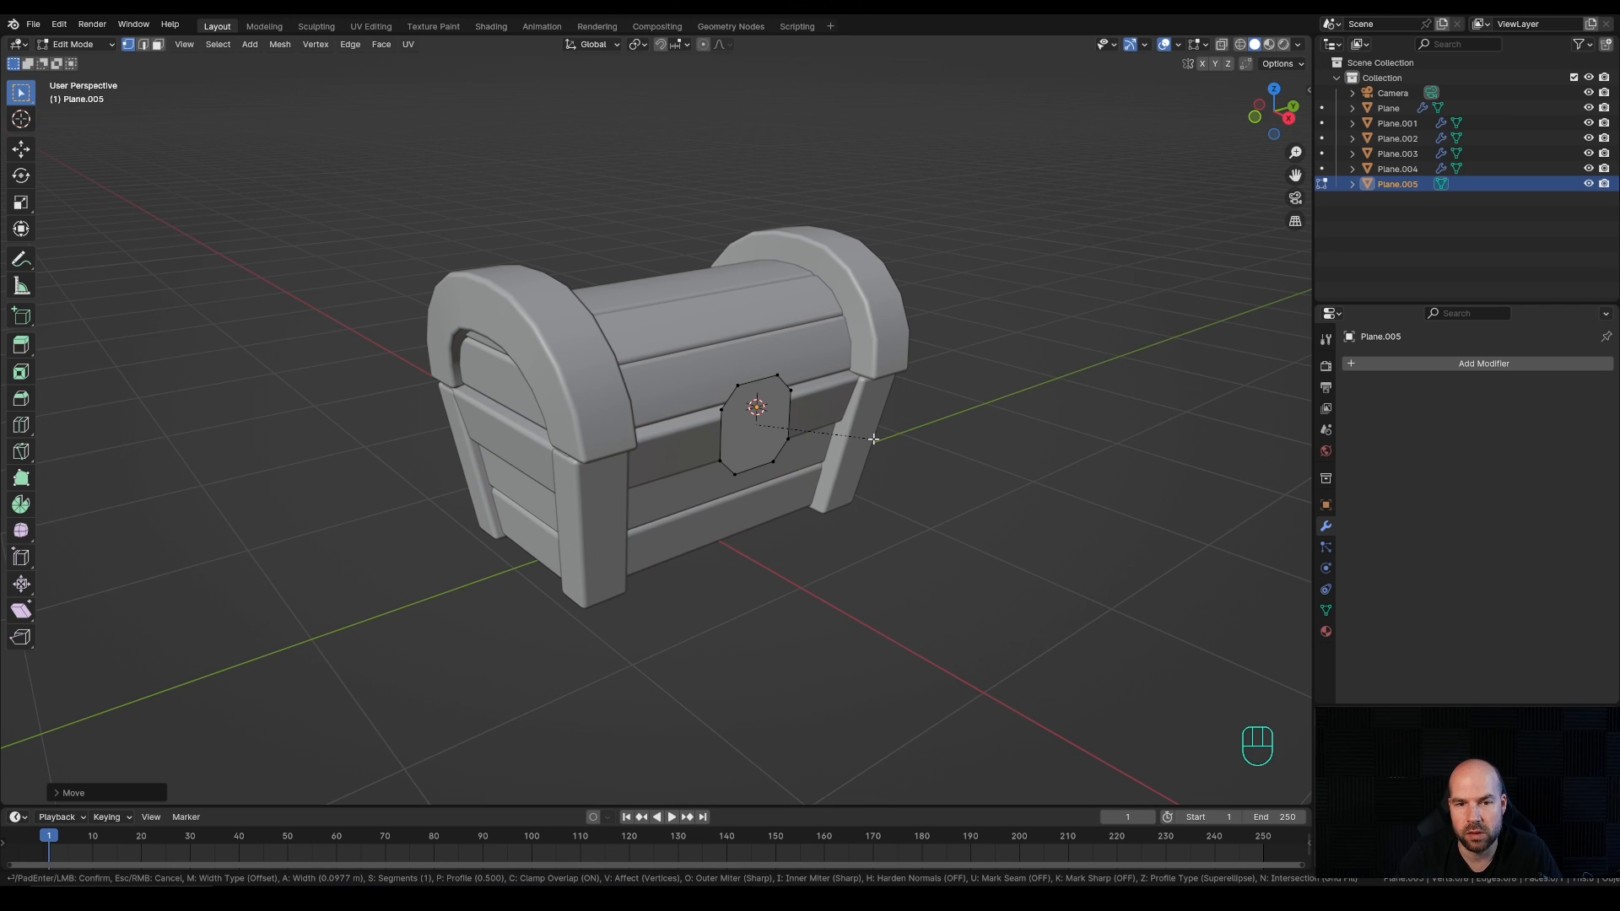
pyautogui.click(873, 438)
# Step: Extrude the octagonal lock plate outward about 0.17 m and recalculate the normals of the whole mesh
pyautogui.press('a')
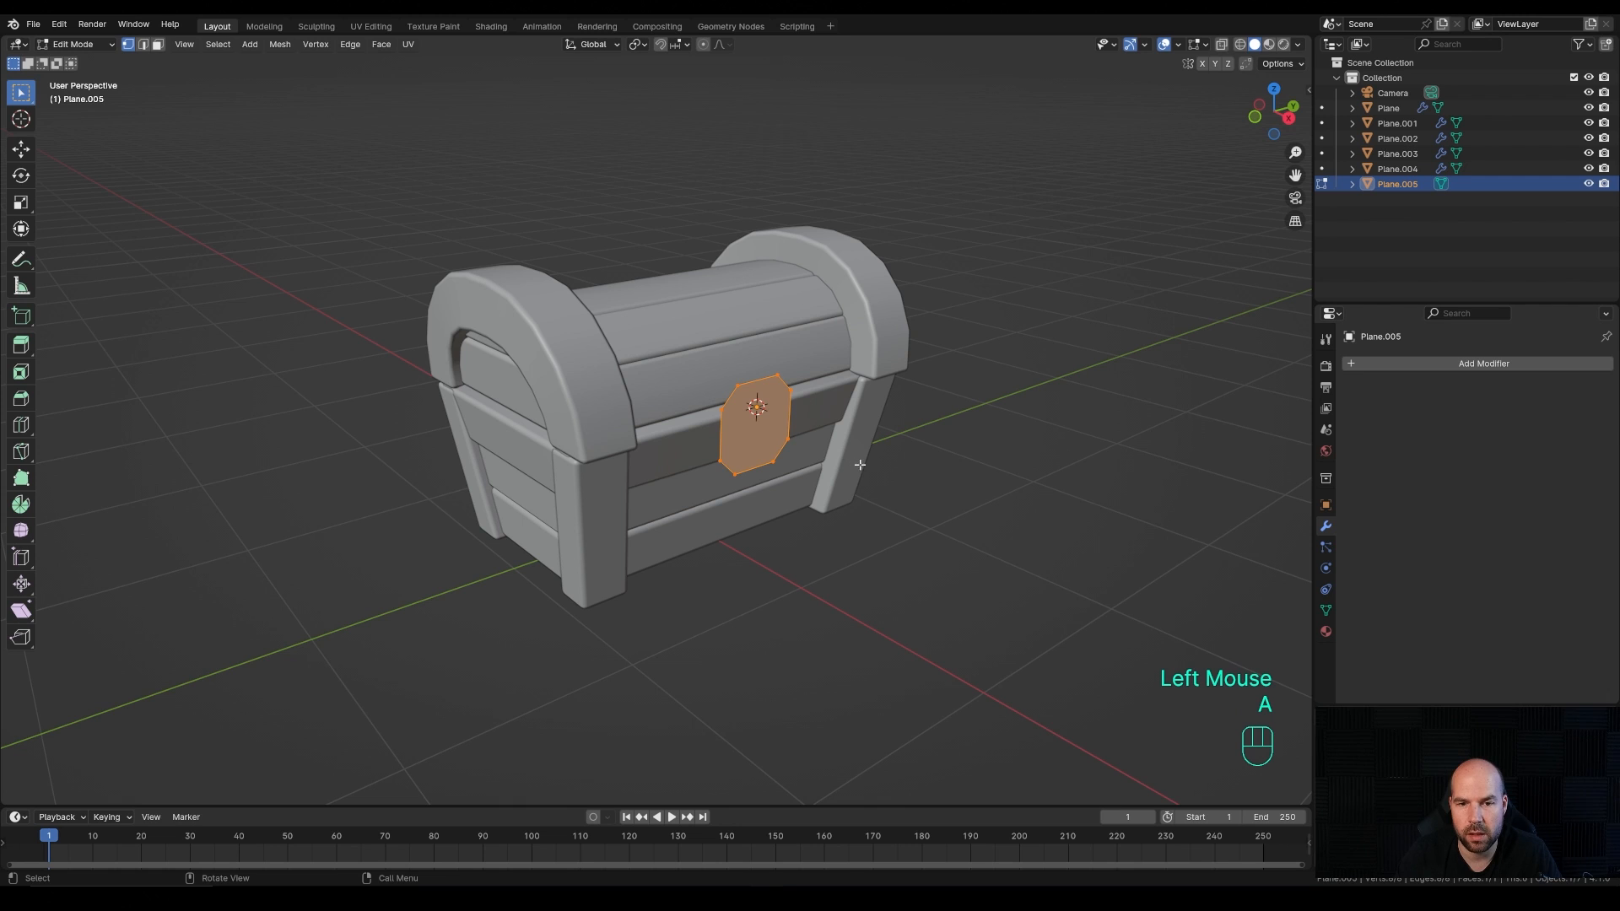
pyautogui.press('e')
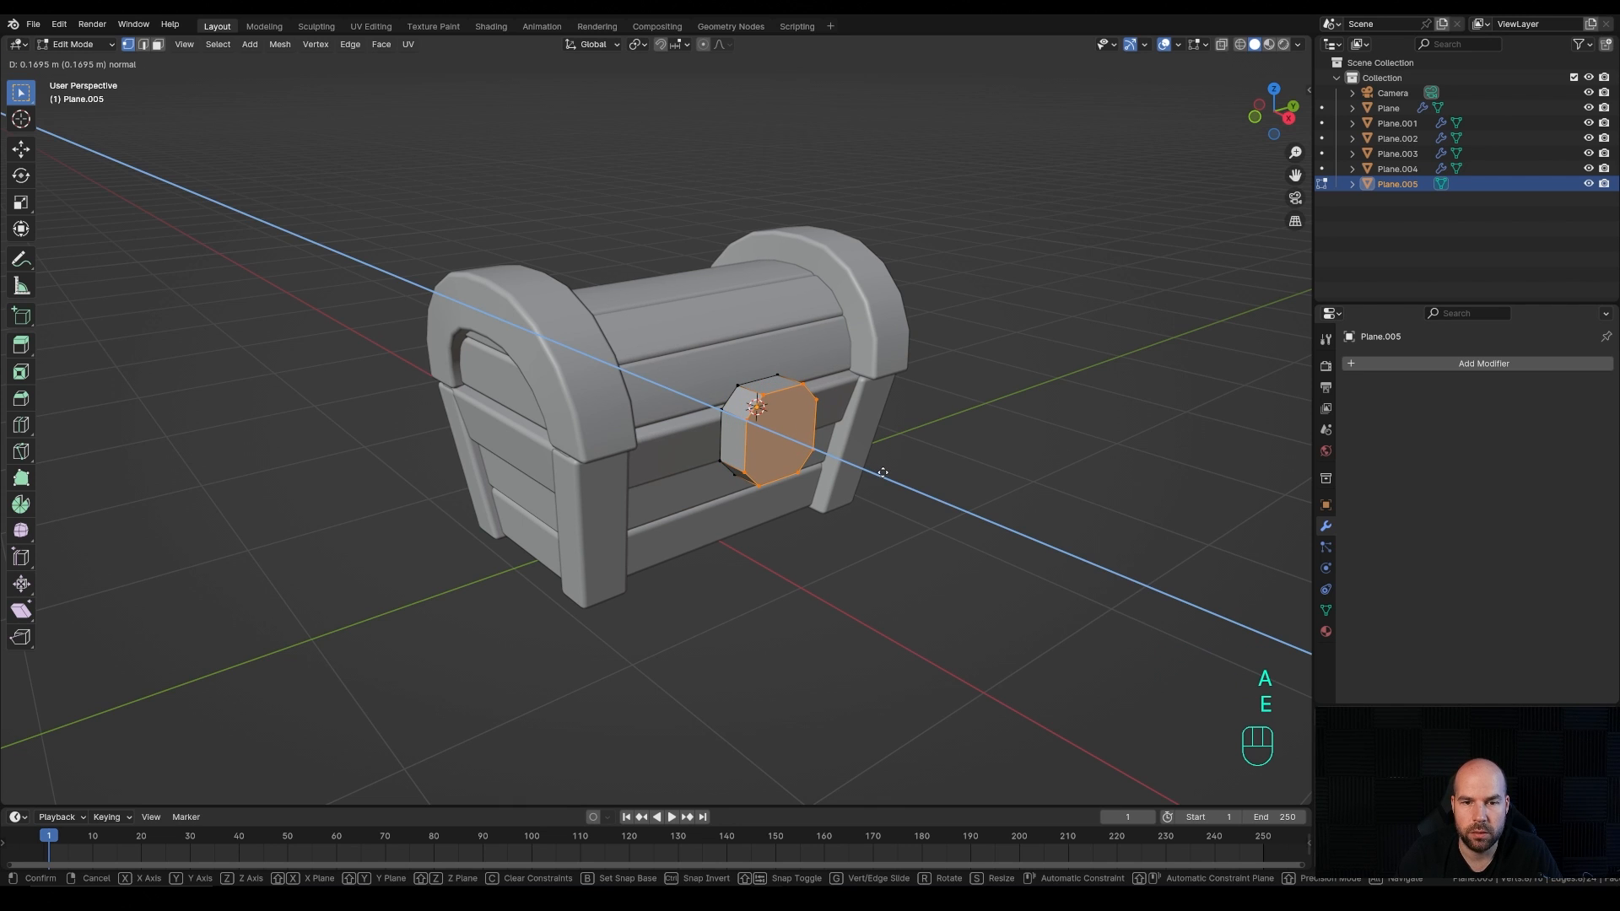
pyautogui.click(882, 471)
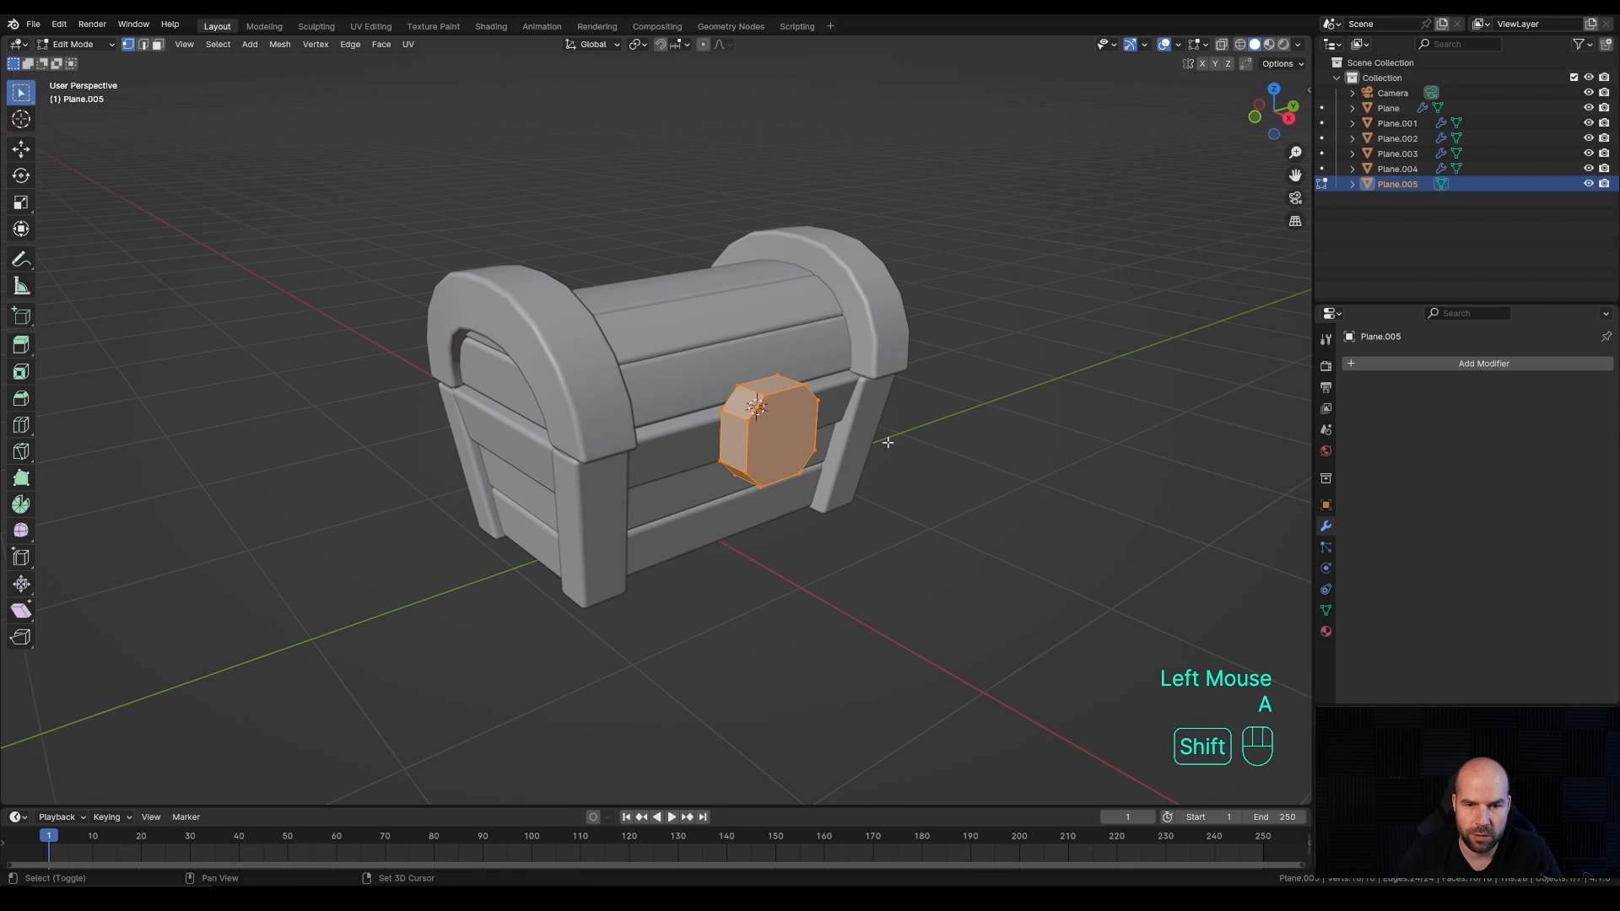
pyautogui.press('a')
pyautogui.hotkey('shift', 'n')
# Step: Move the lock plate about 0.087 m back along X into the chest front and return to Object Mode
pyautogui.press('g')
pyautogui.press('x')
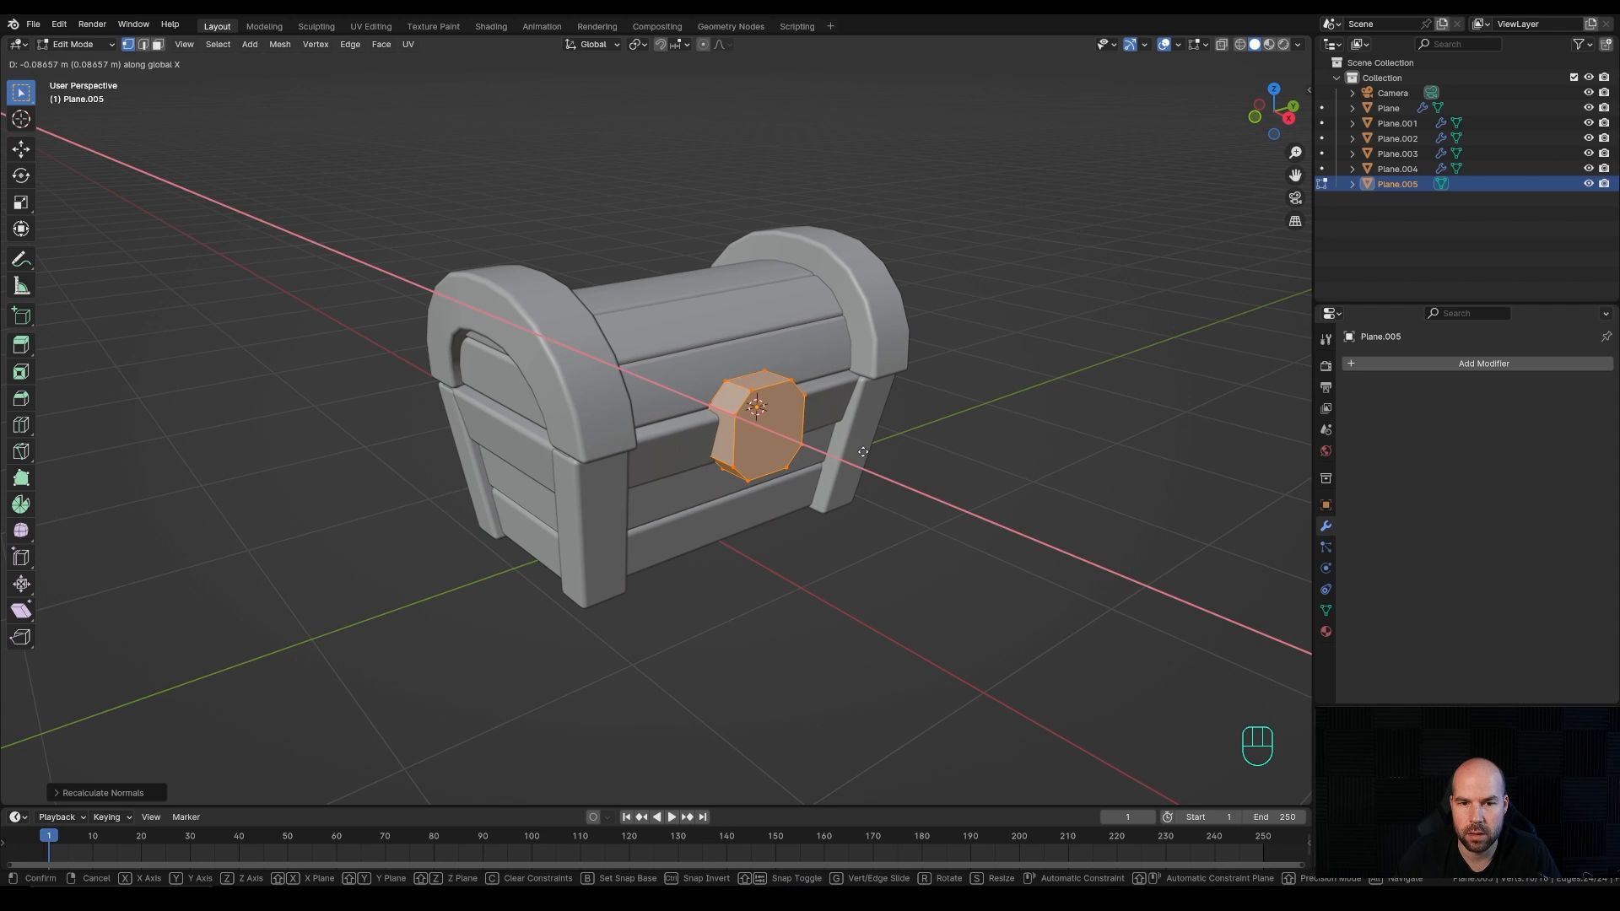
pyautogui.click(876, 501)
pyautogui.press('Tab')
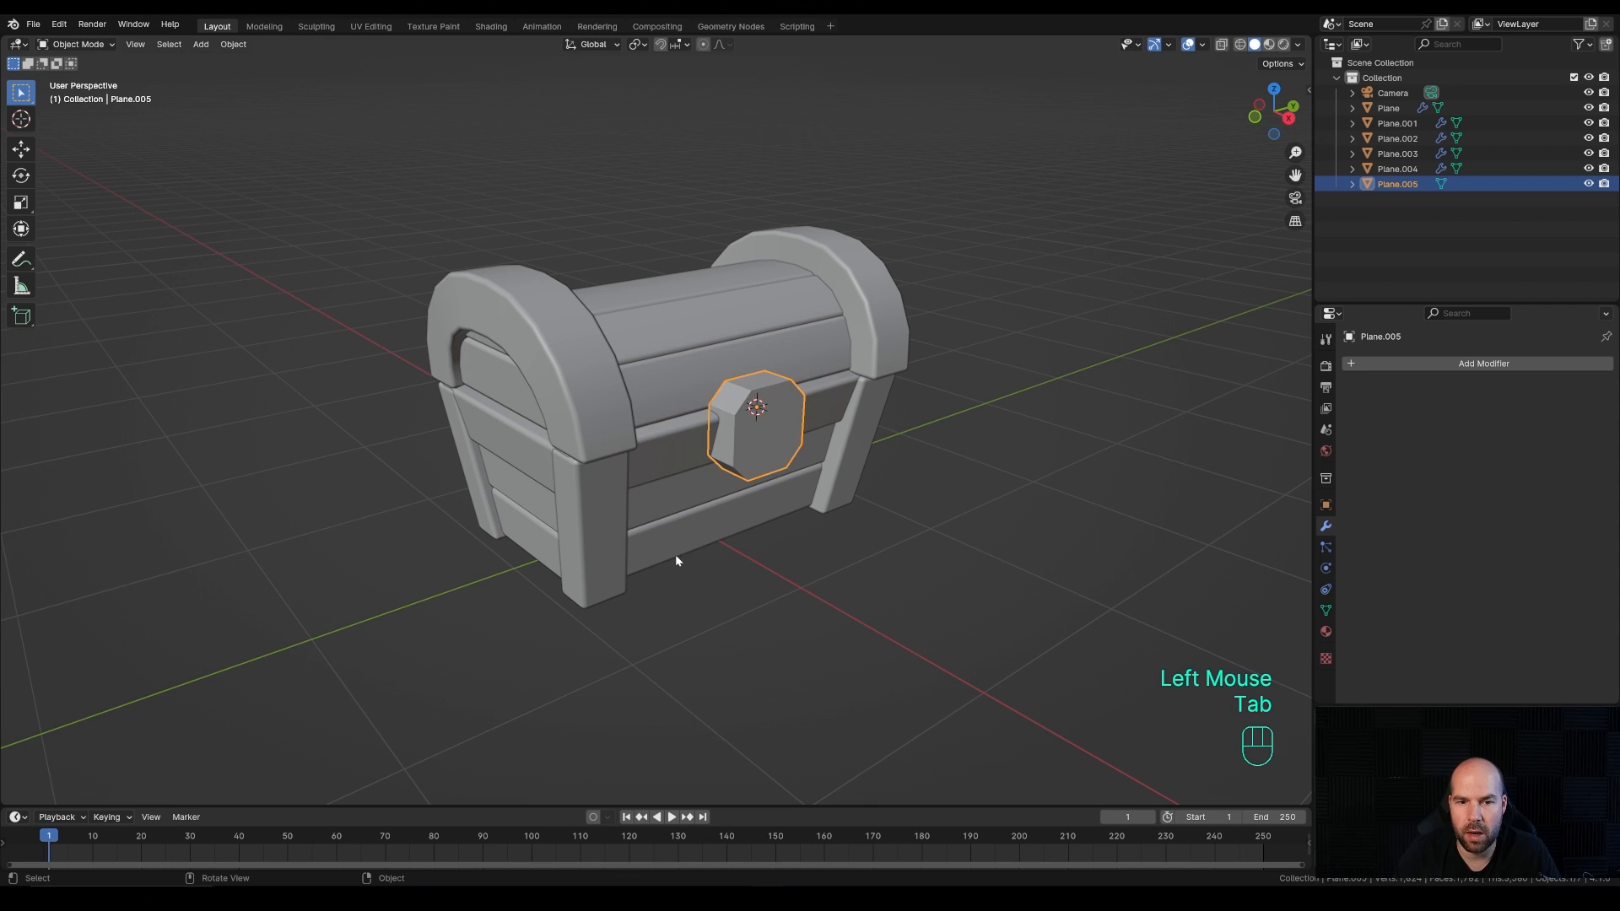
# Step: Copy the Bevel modifier from the lid's end arches to the lock plate
pyautogui.keyDown('shift'); pyautogui.click(589, 404); pyautogui.keyUp('shift')
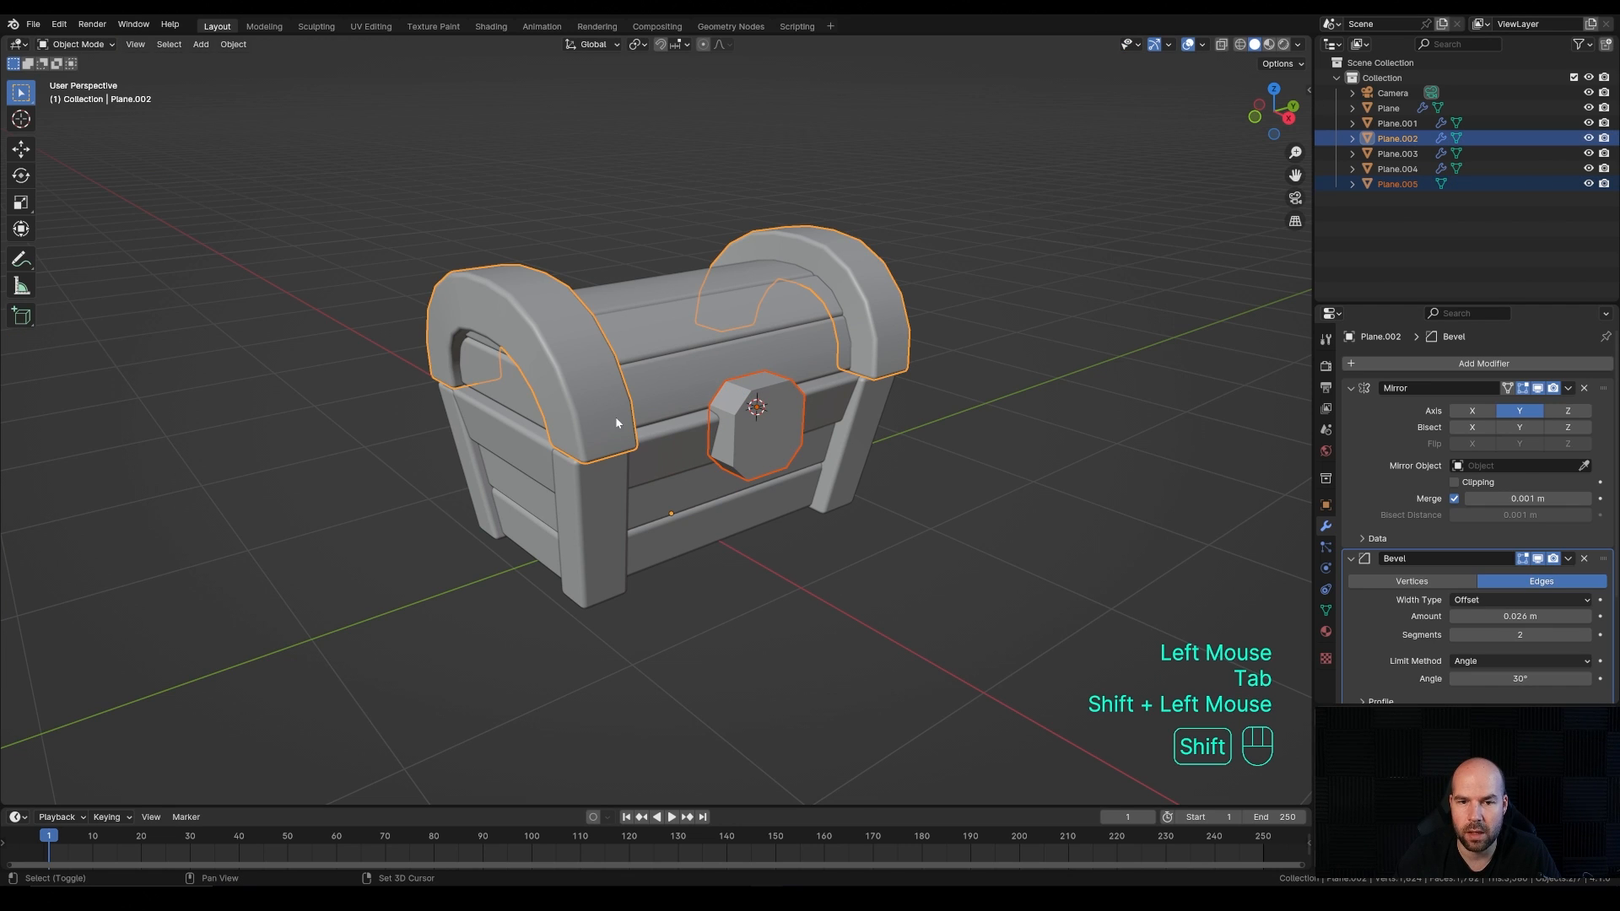
pyautogui.click(1567, 559)
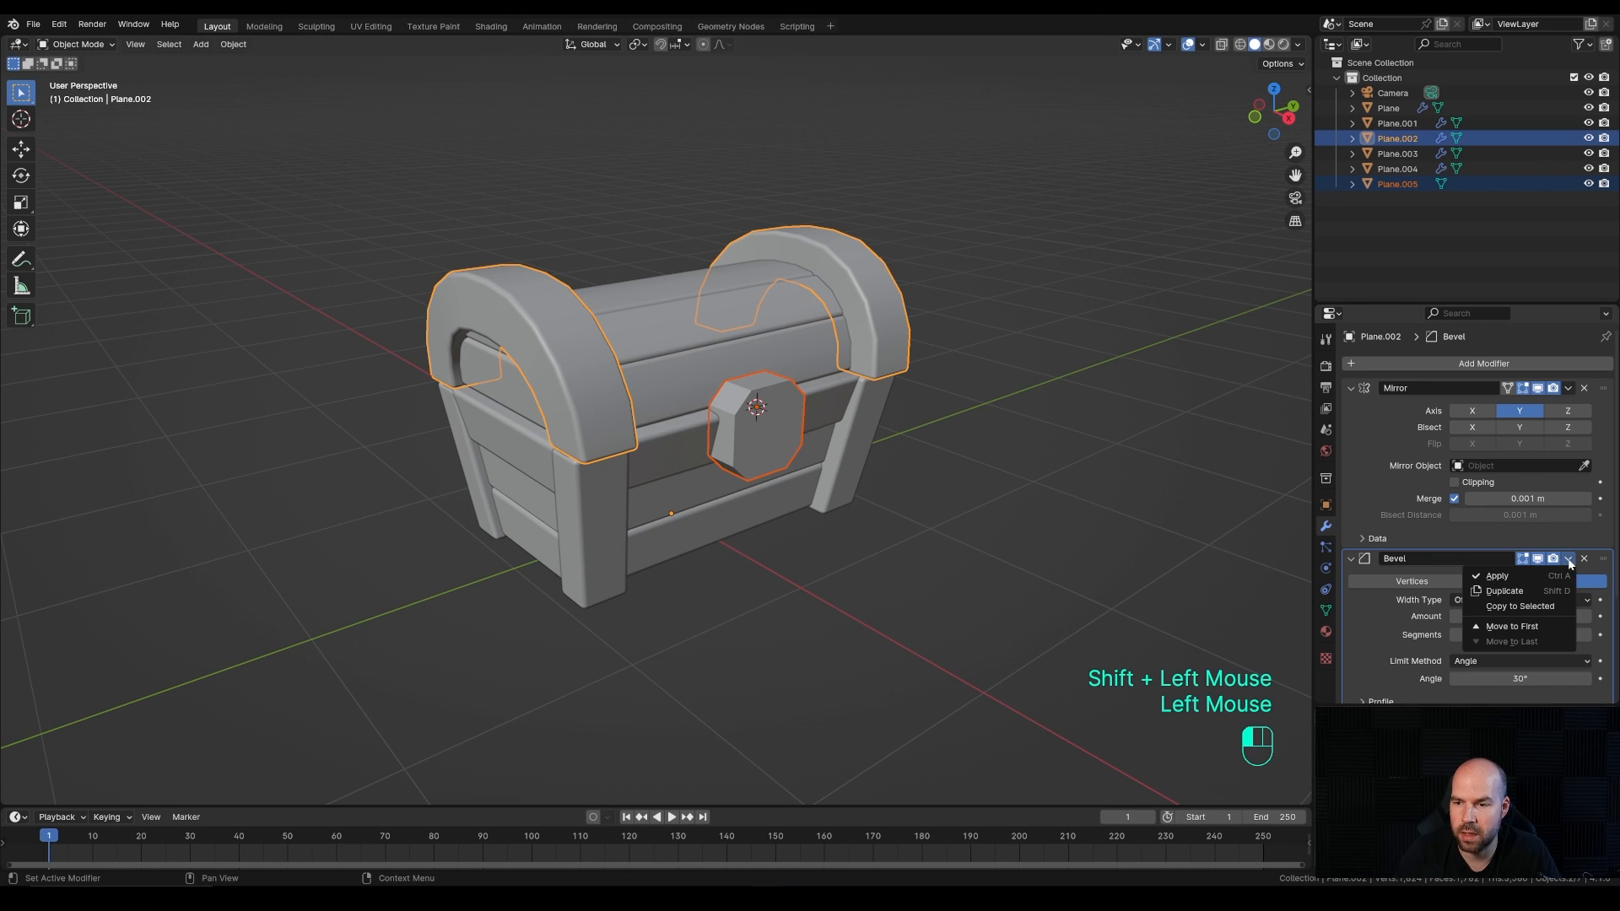
pyautogui.click(1523, 608)
# Step: Shade the lock plate smooth and deselect it
pyautogui.click(771, 419)
pyautogui.rightClick(771, 419)
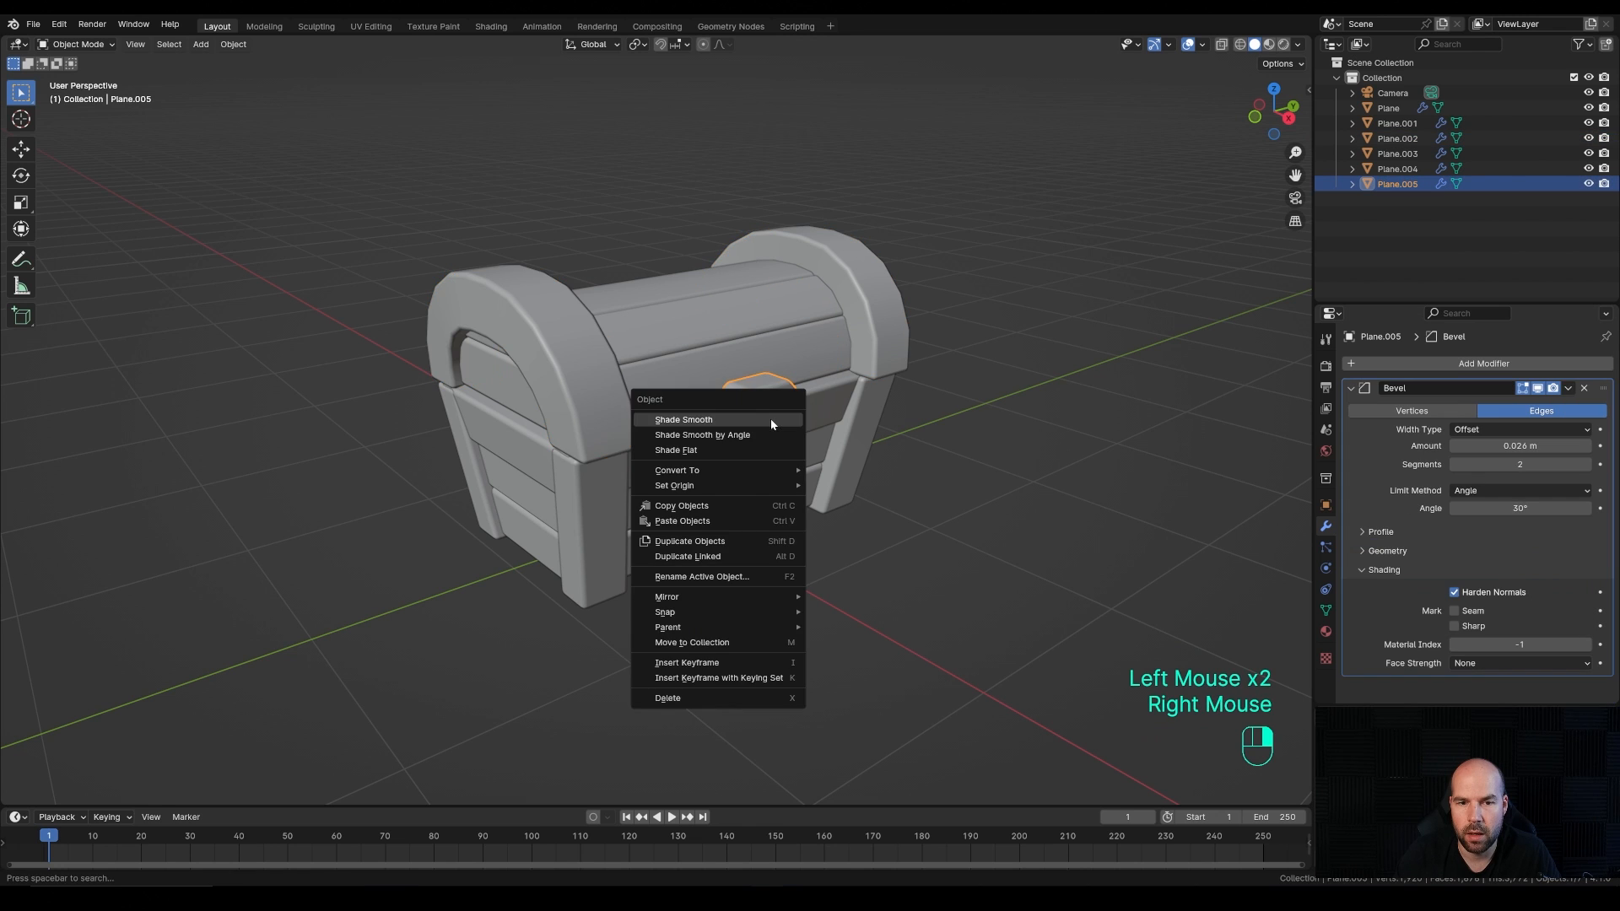
pyautogui.click(759, 418)
pyautogui.click(925, 487)
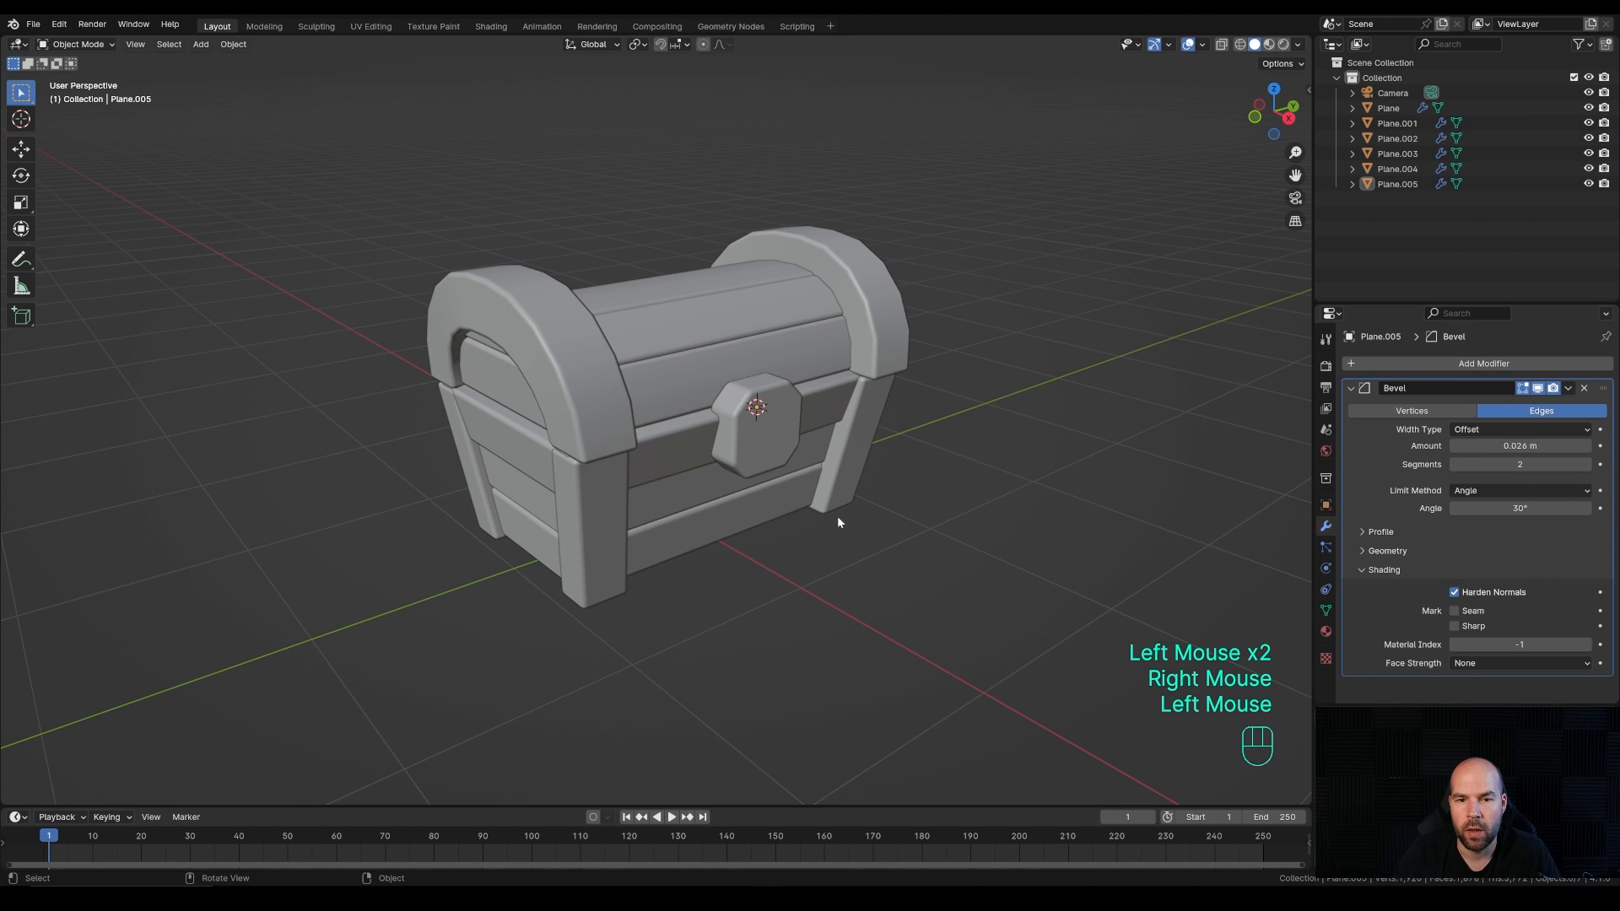
# Step: Parent the corner posts, lock plate and remaining lower trim to the chest's base planks using Object parenting
pyautogui.scroll(-4, 723, 453)
pyautogui.scroll(4, 714, 470)
pyautogui.moveTo(825, 444); pyautogui.dragTo(705, 406, button='middle')
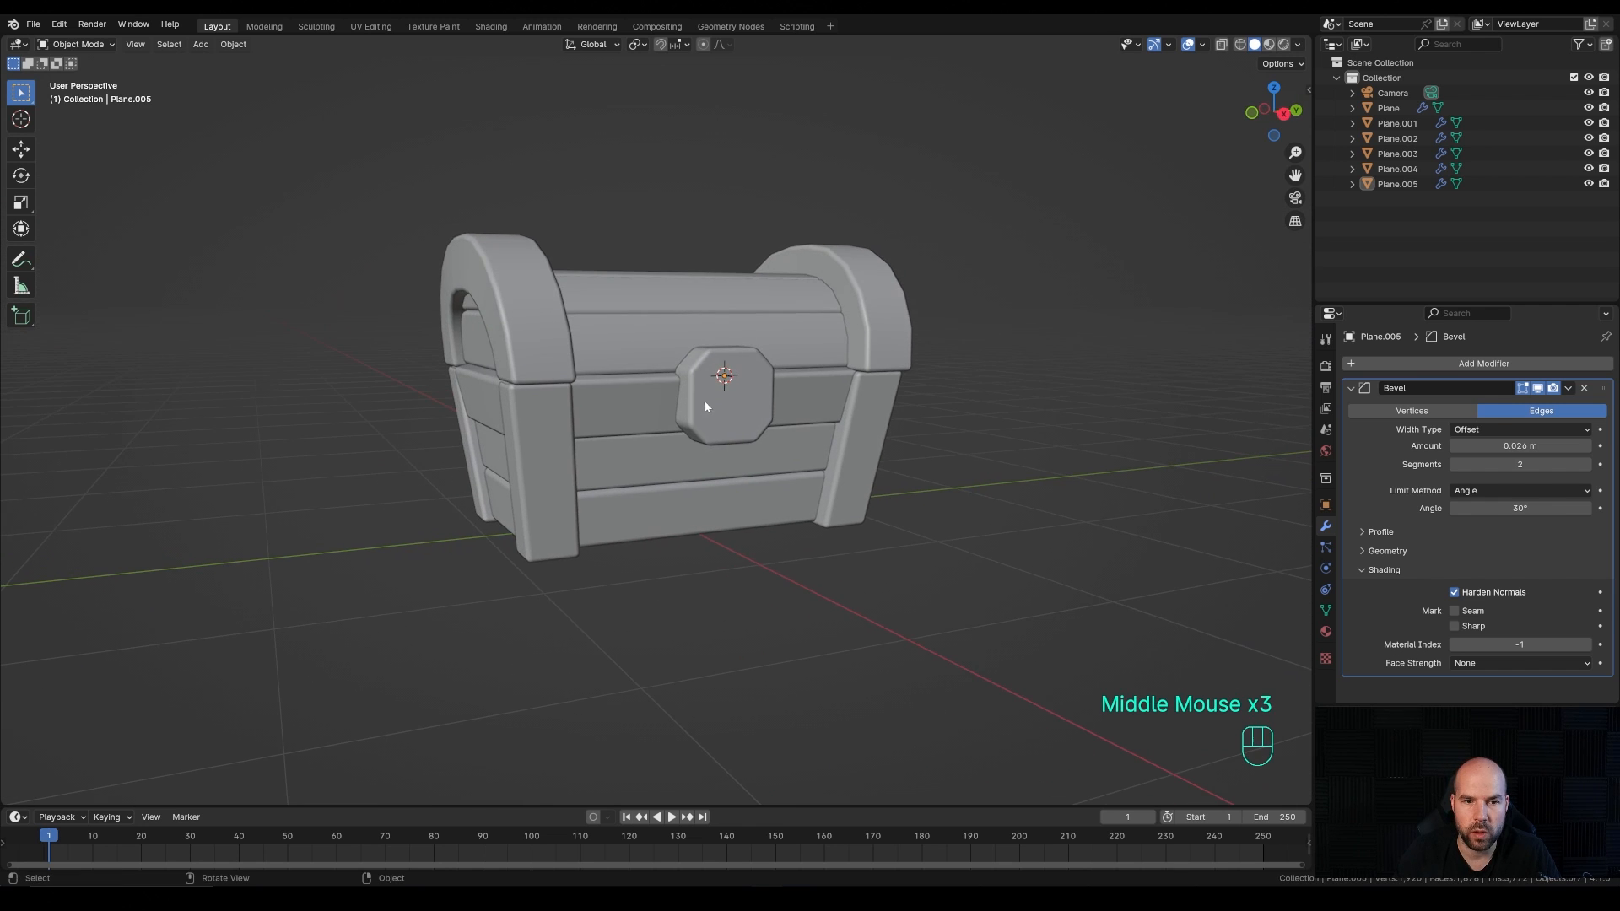
pyautogui.moveTo(386, 395); pyautogui.dragTo(1088, 544)
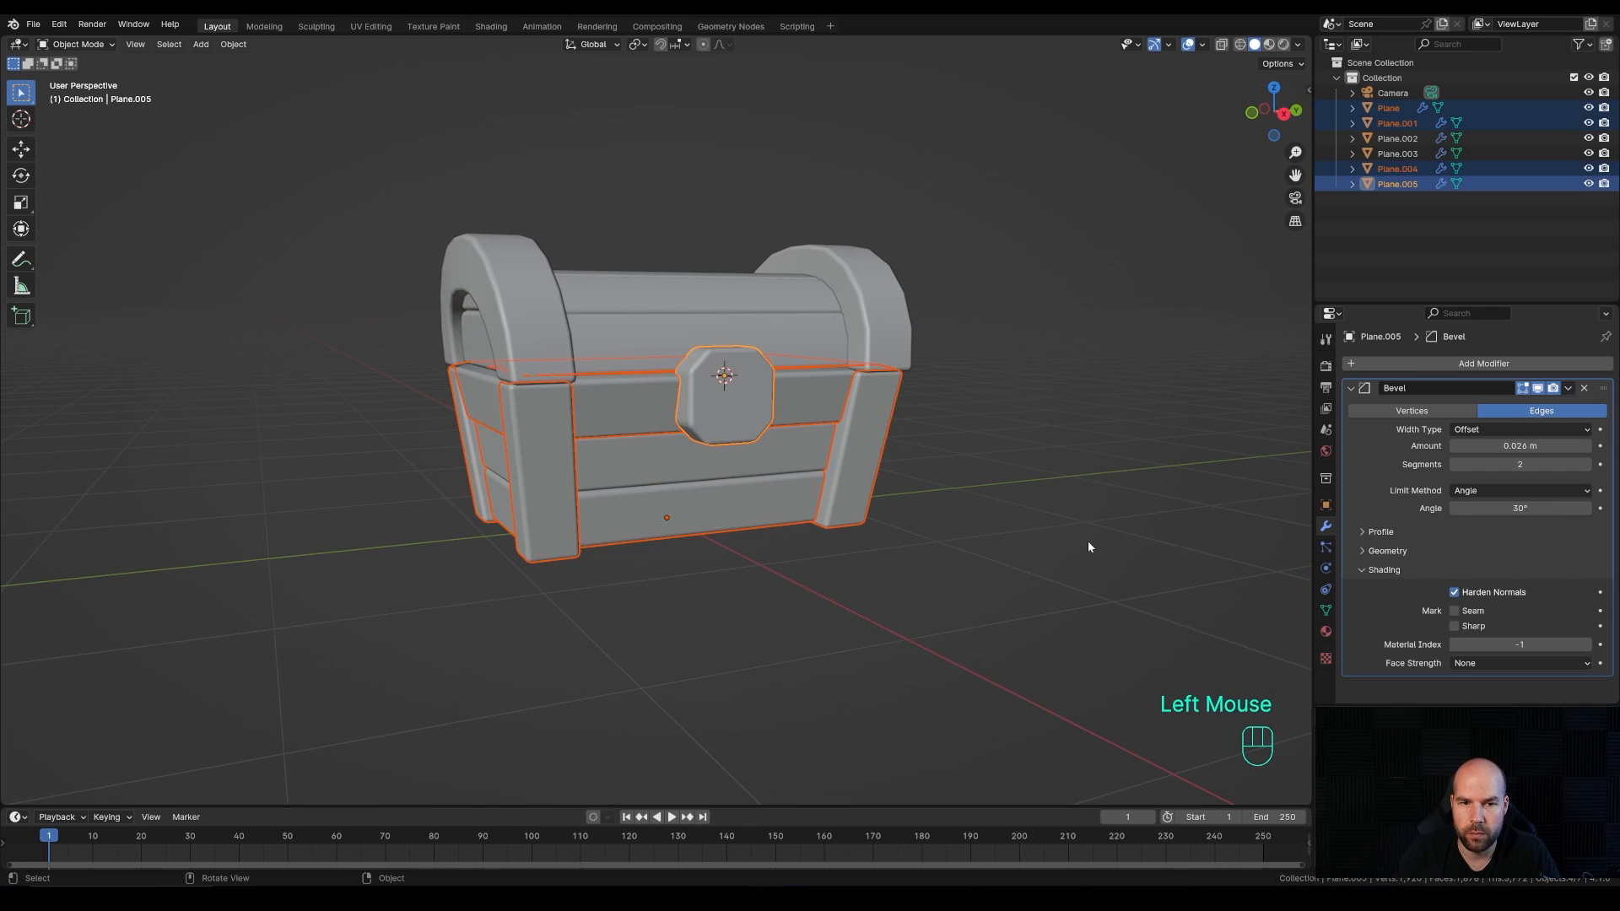
pyautogui.keyDown('shift'); pyautogui.click(693, 520); pyautogui.keyUp('shift')
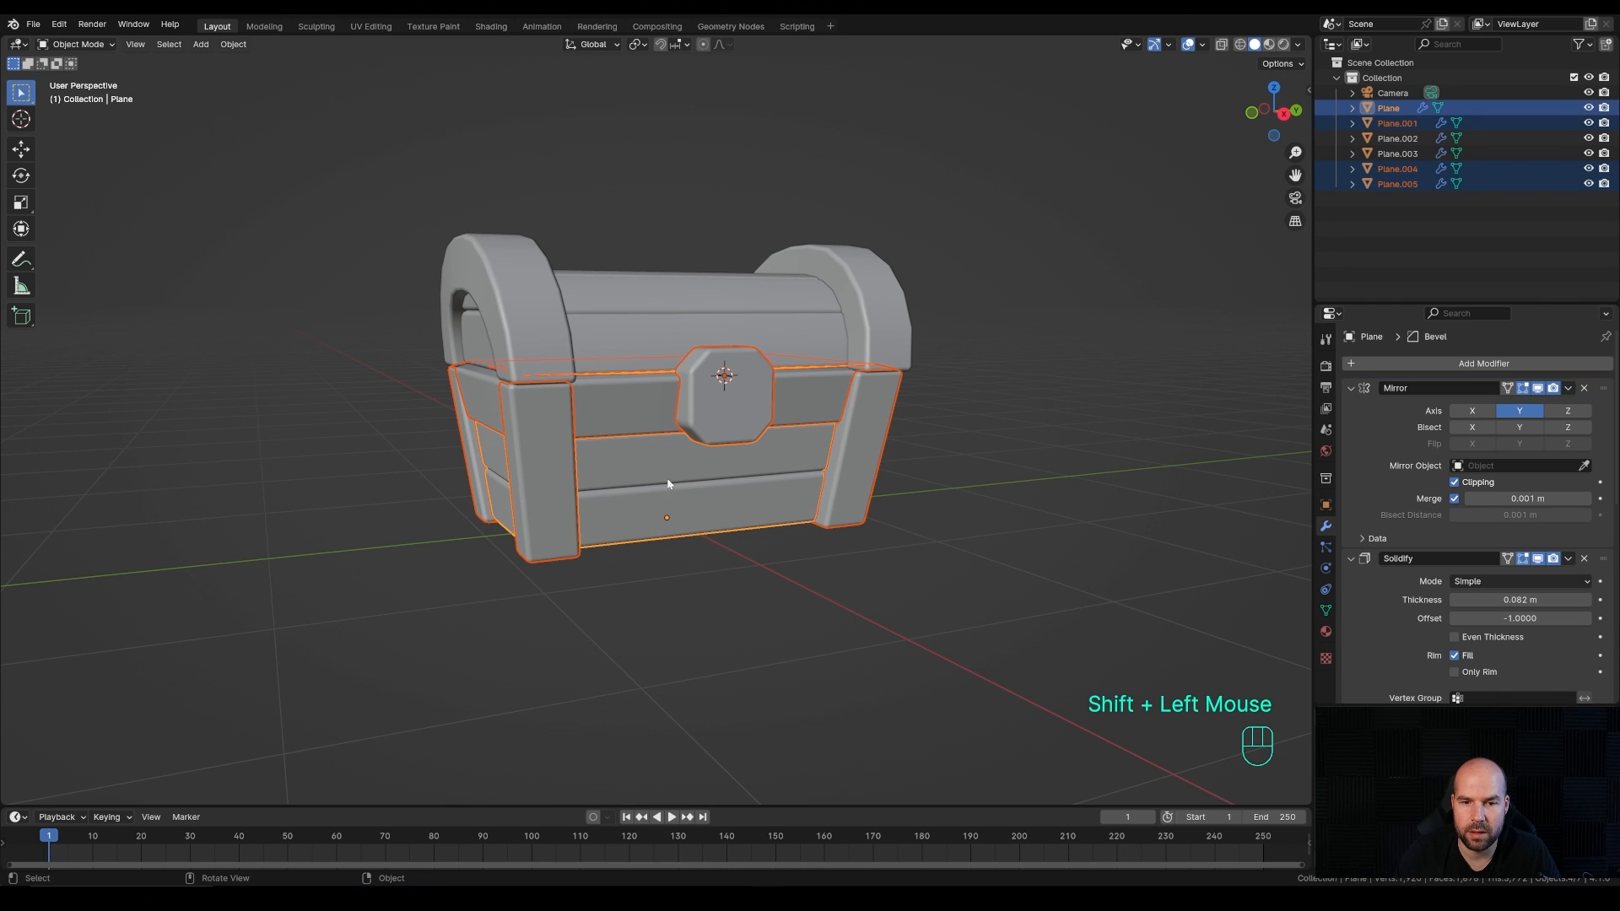
pyautogui.hotkey('ctrl', 'p')
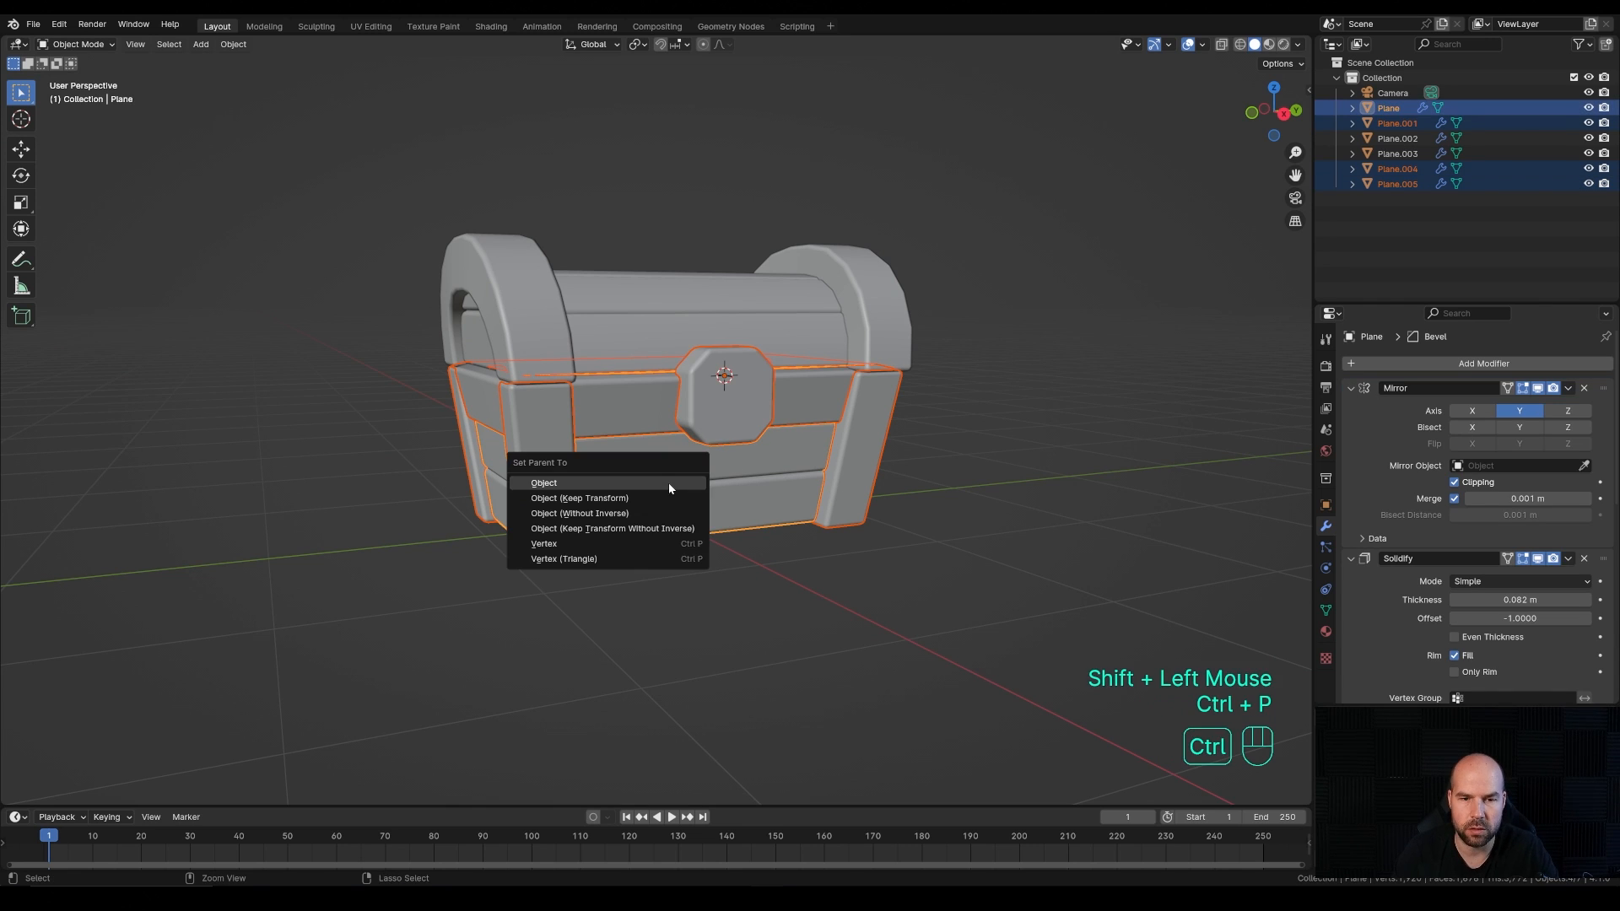
pyautogui.click(618, 481)
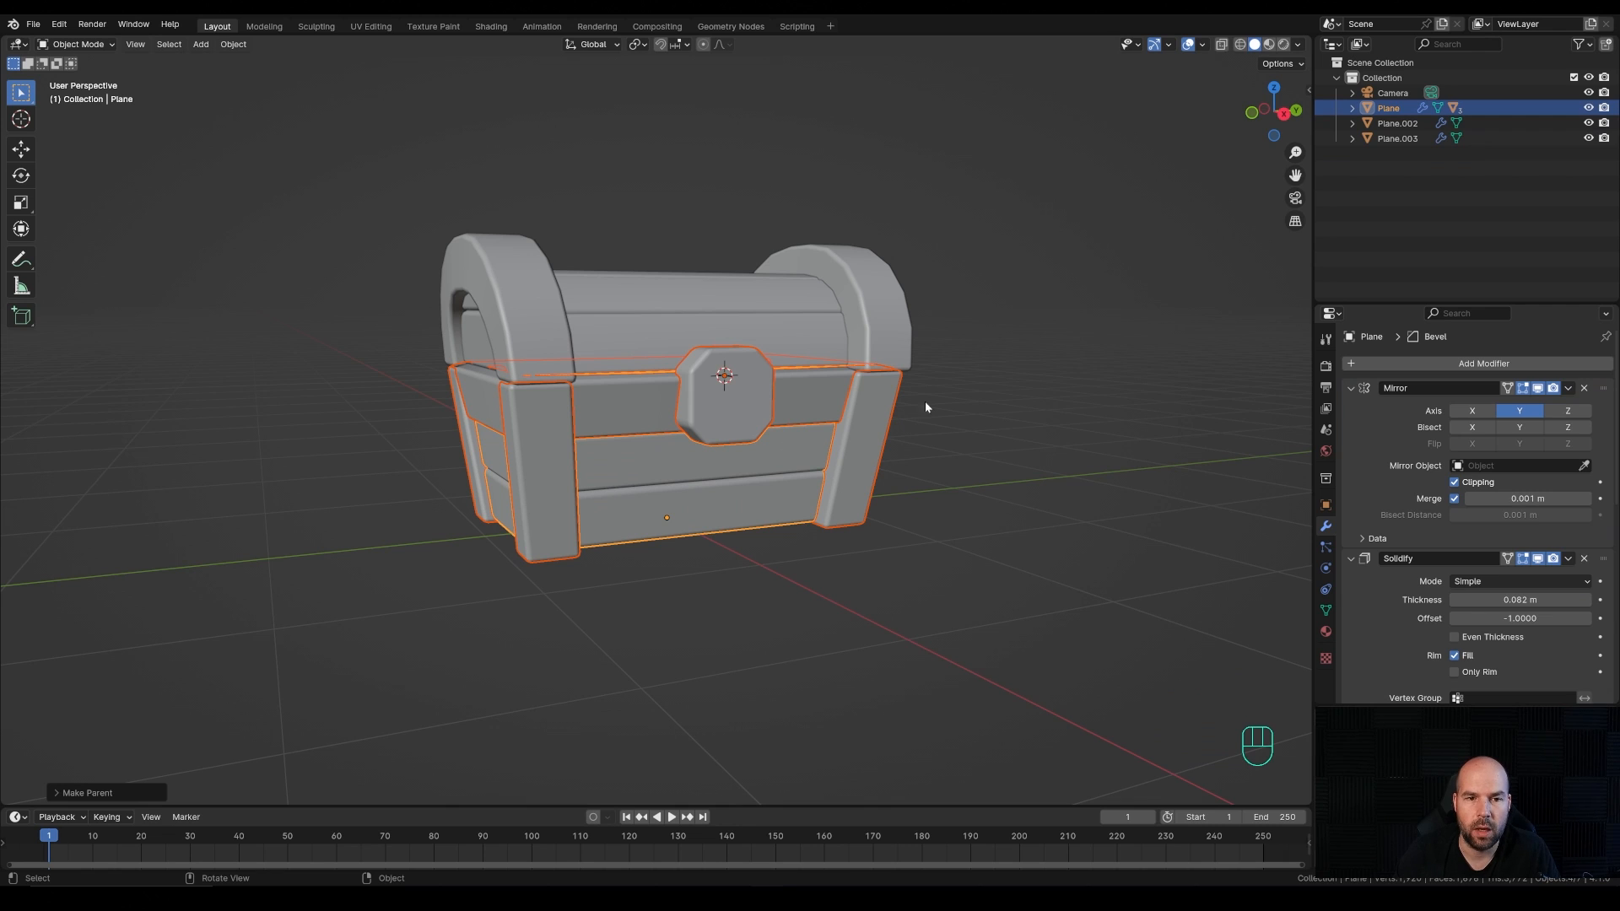
# Step: Parent the lid's end arches to the lid planks using Object parenting
pyautogui.moveTo(378, 155); pyautogui.dragTo(1039, 331)
pyautogui.keyDown('shift'); pyautogui.click(674, 294); pyautogui.keyUp('shift')
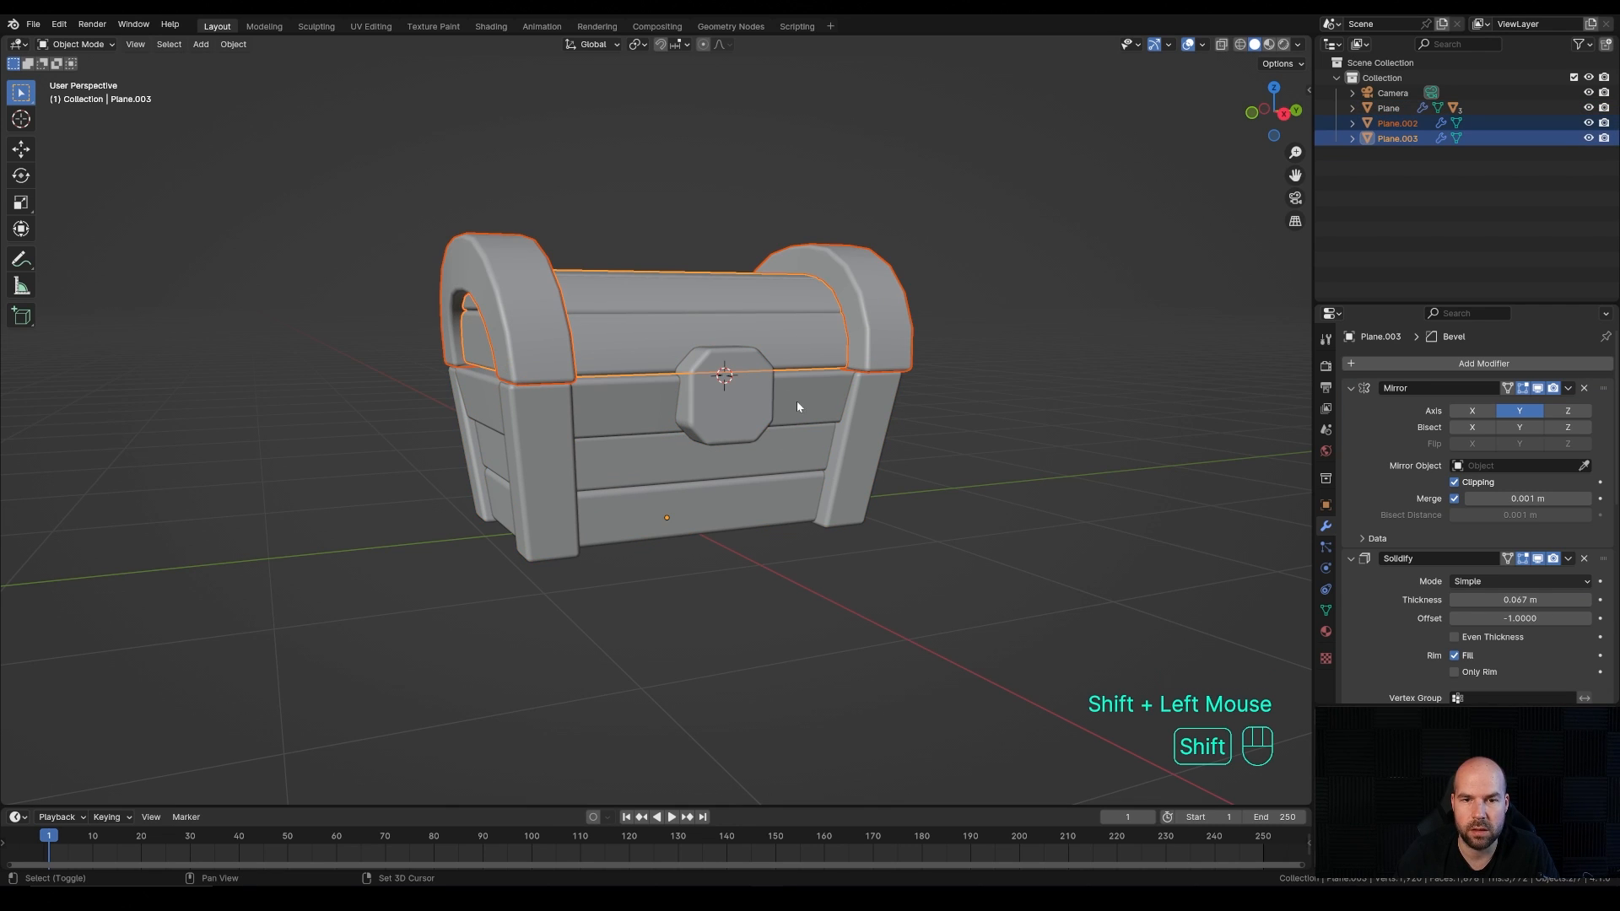
pyautogui.hotkey('ctrl', 'p')
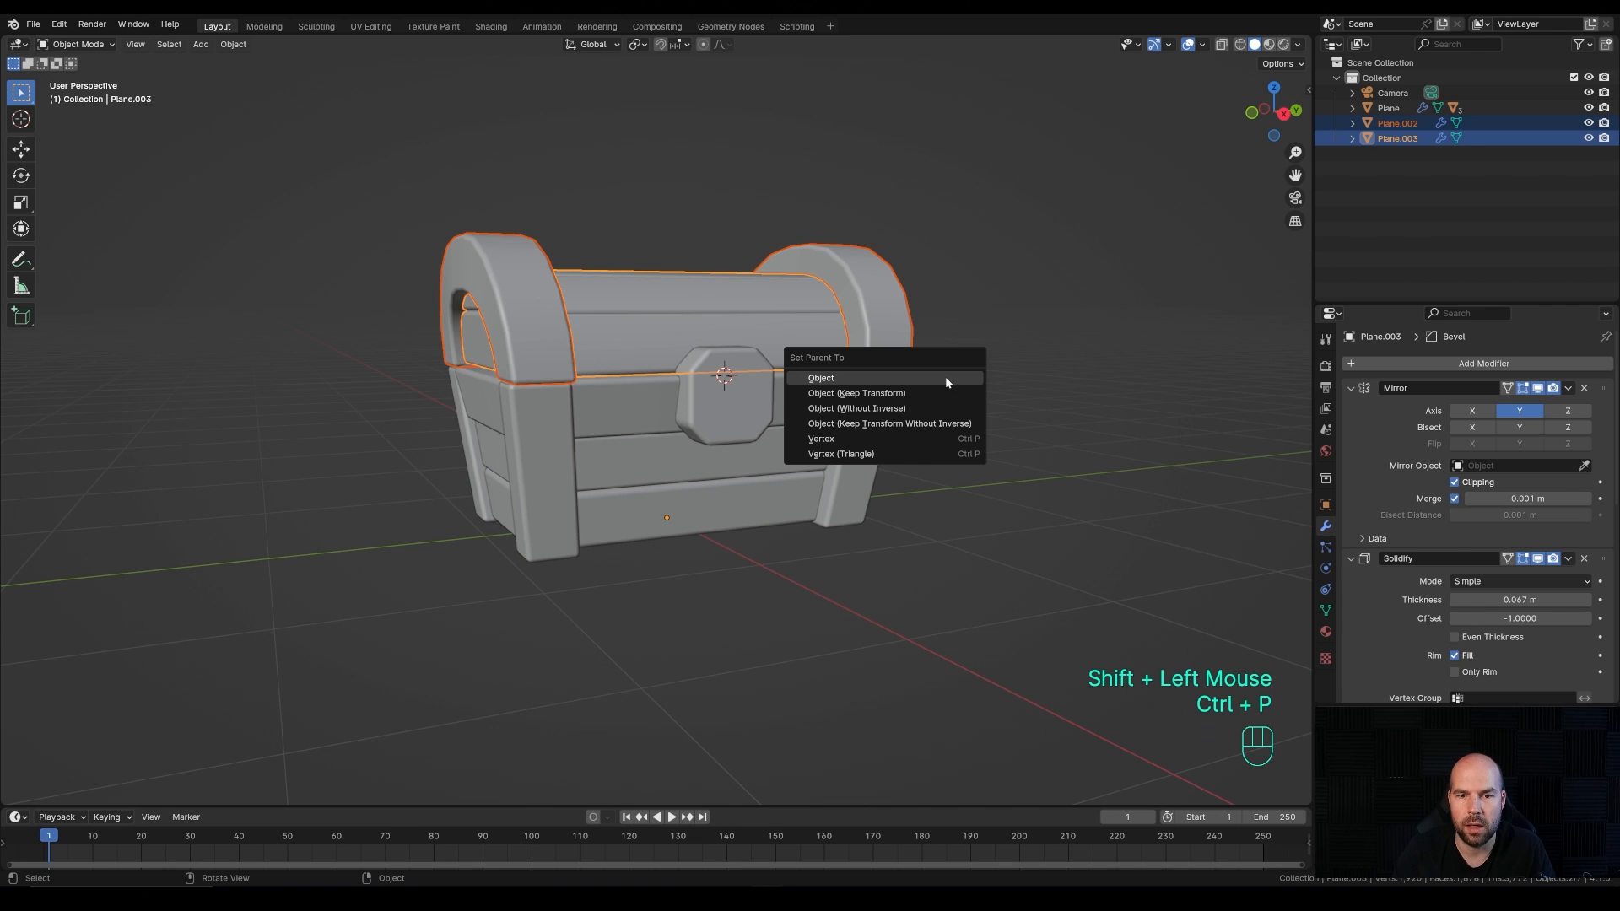
pyautogui.click(945, 376)
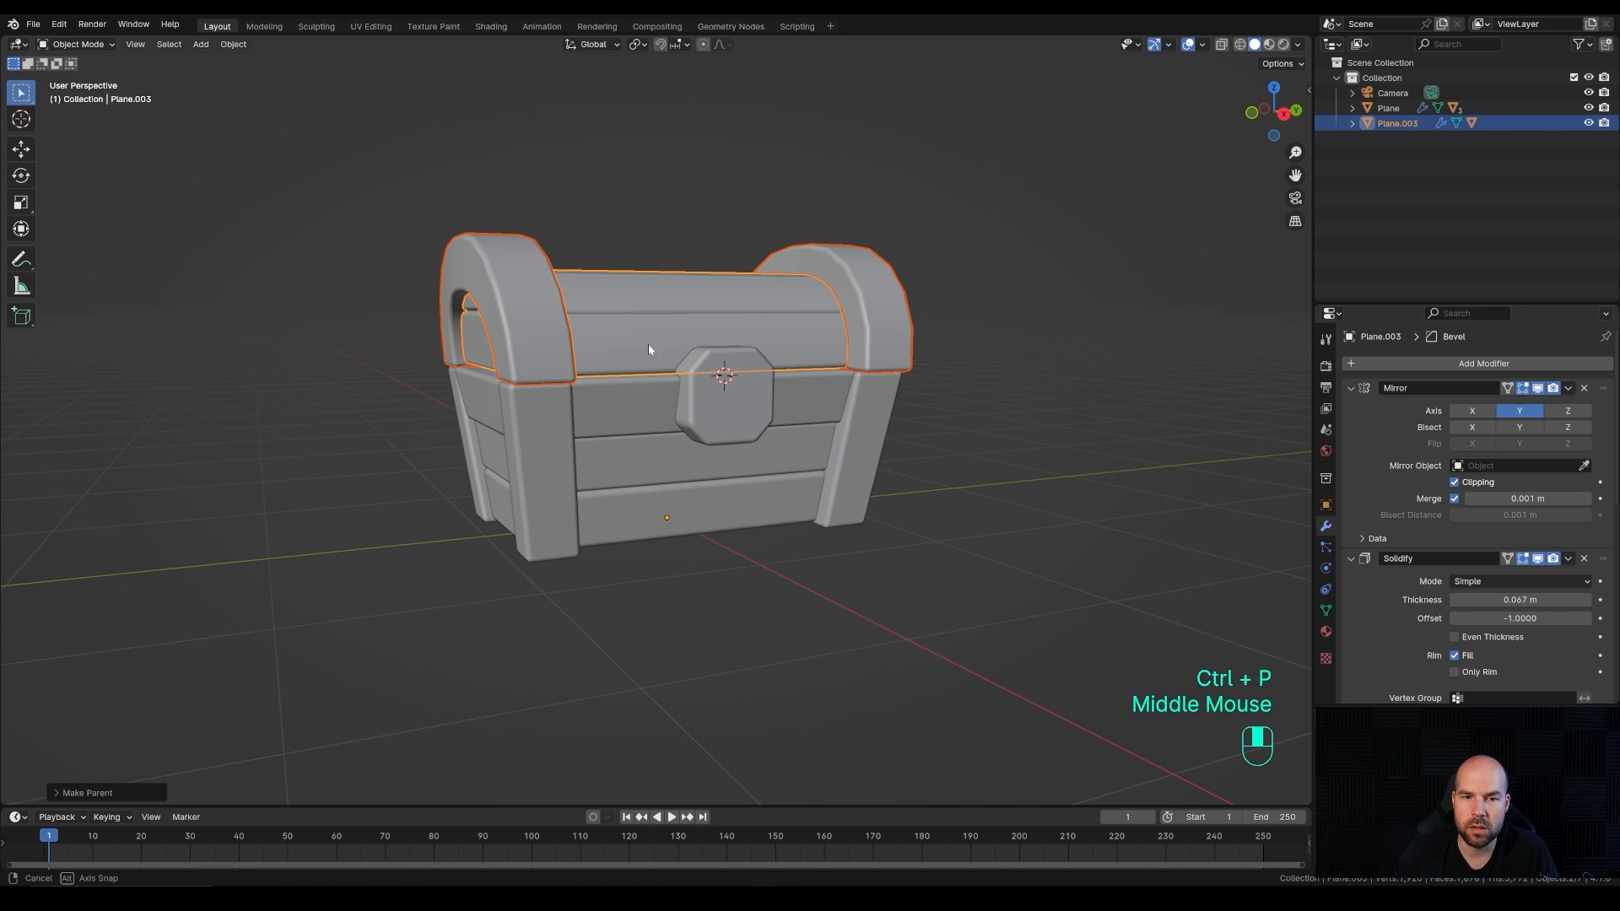
# Step: Snap the 3D cursor to the middle vertex on the lid planks' lower rear edge and return to Object Mode
pyautogui.moveTo(648, 343); pyautogui.dragTo(823, 356, button='middle')
pyautogui.press('Tab')
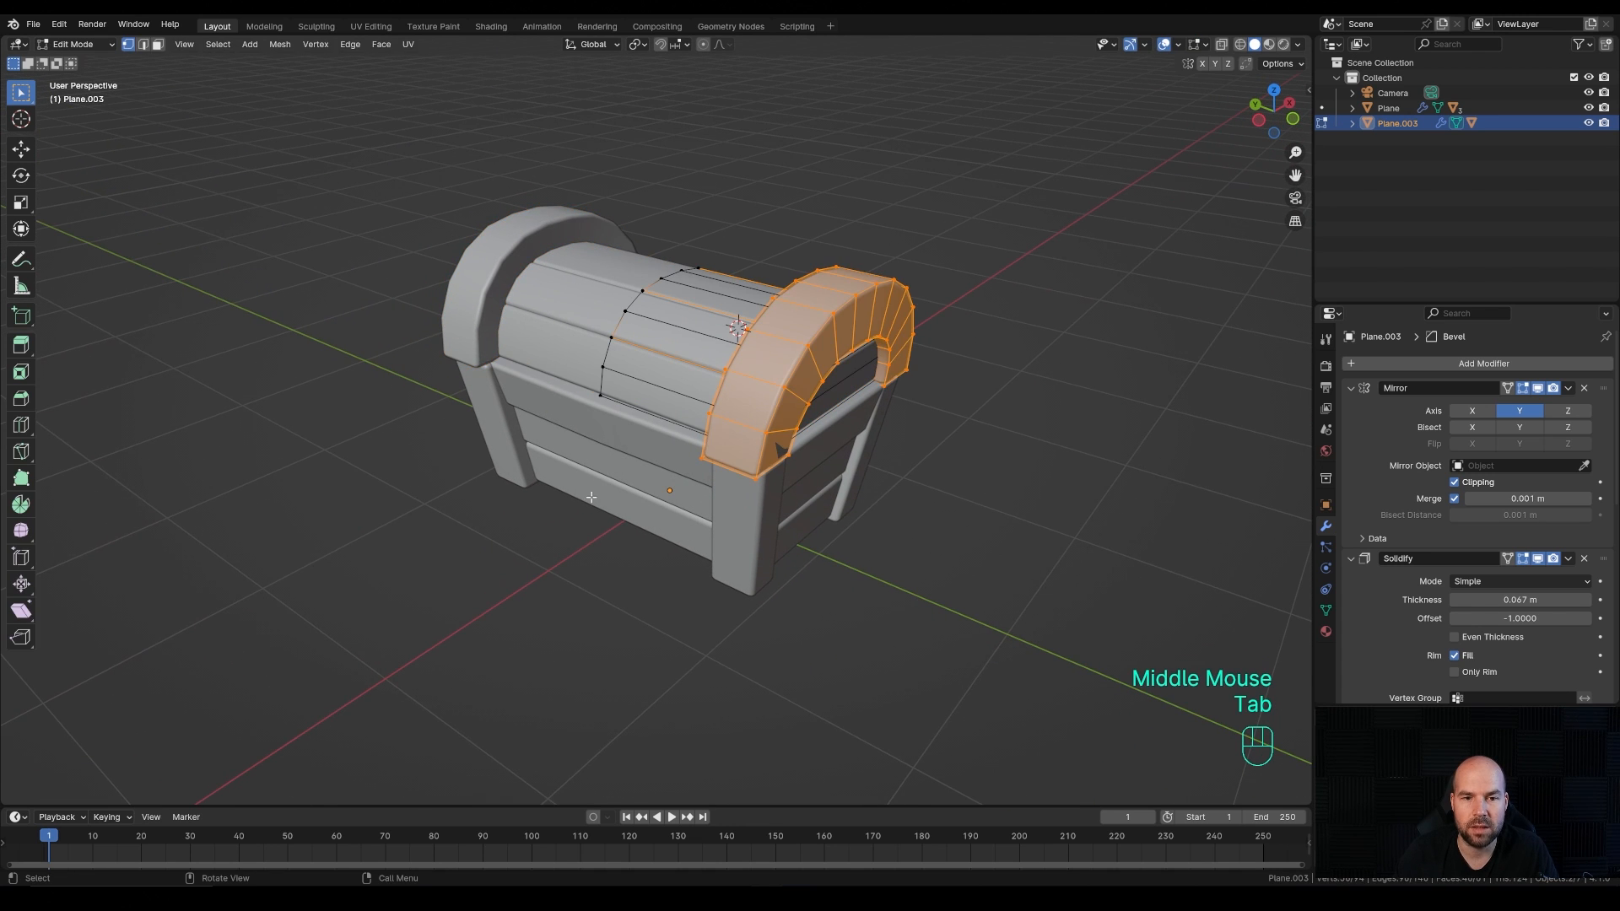
pyautogui.click(584, 405)
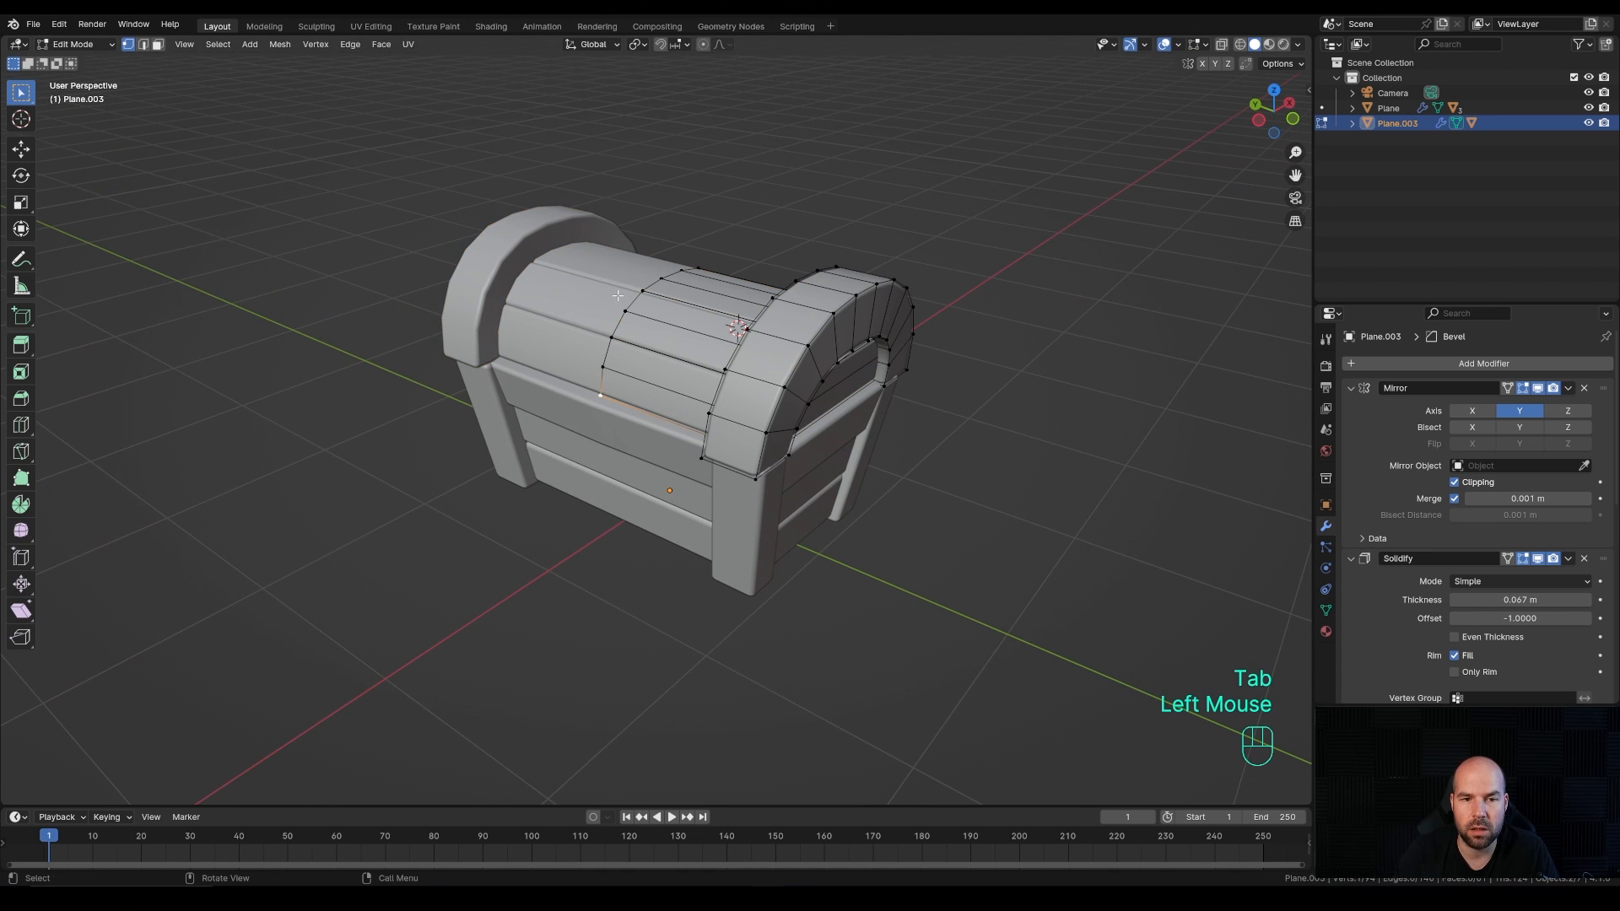
pyautogui.hotkey('shift', 's')
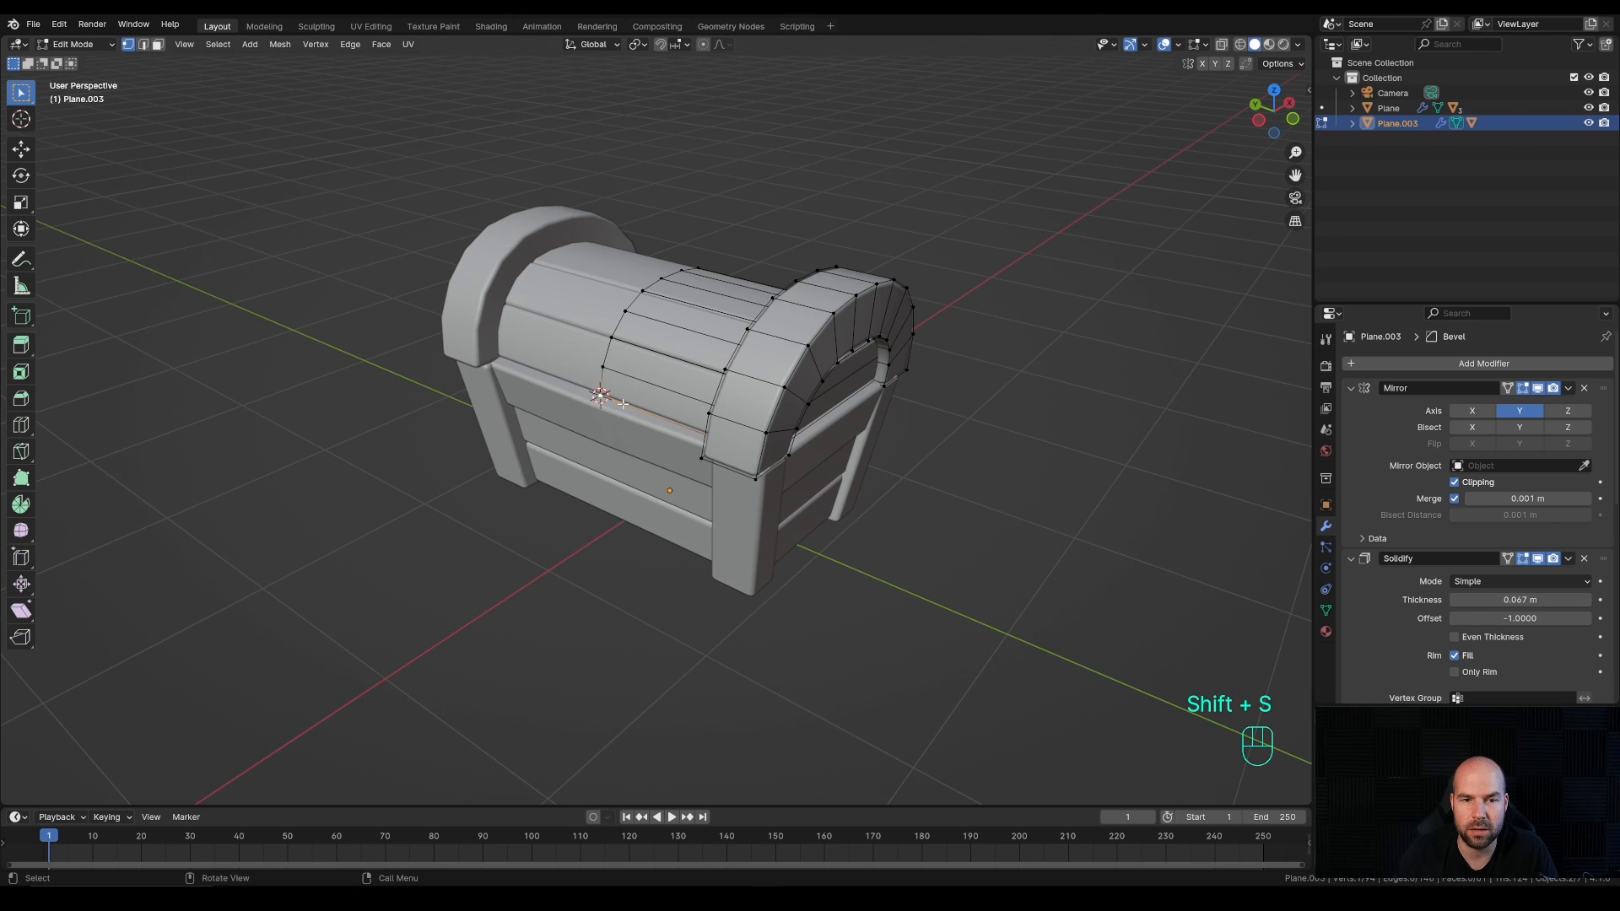
pyautogui.press('Tab')
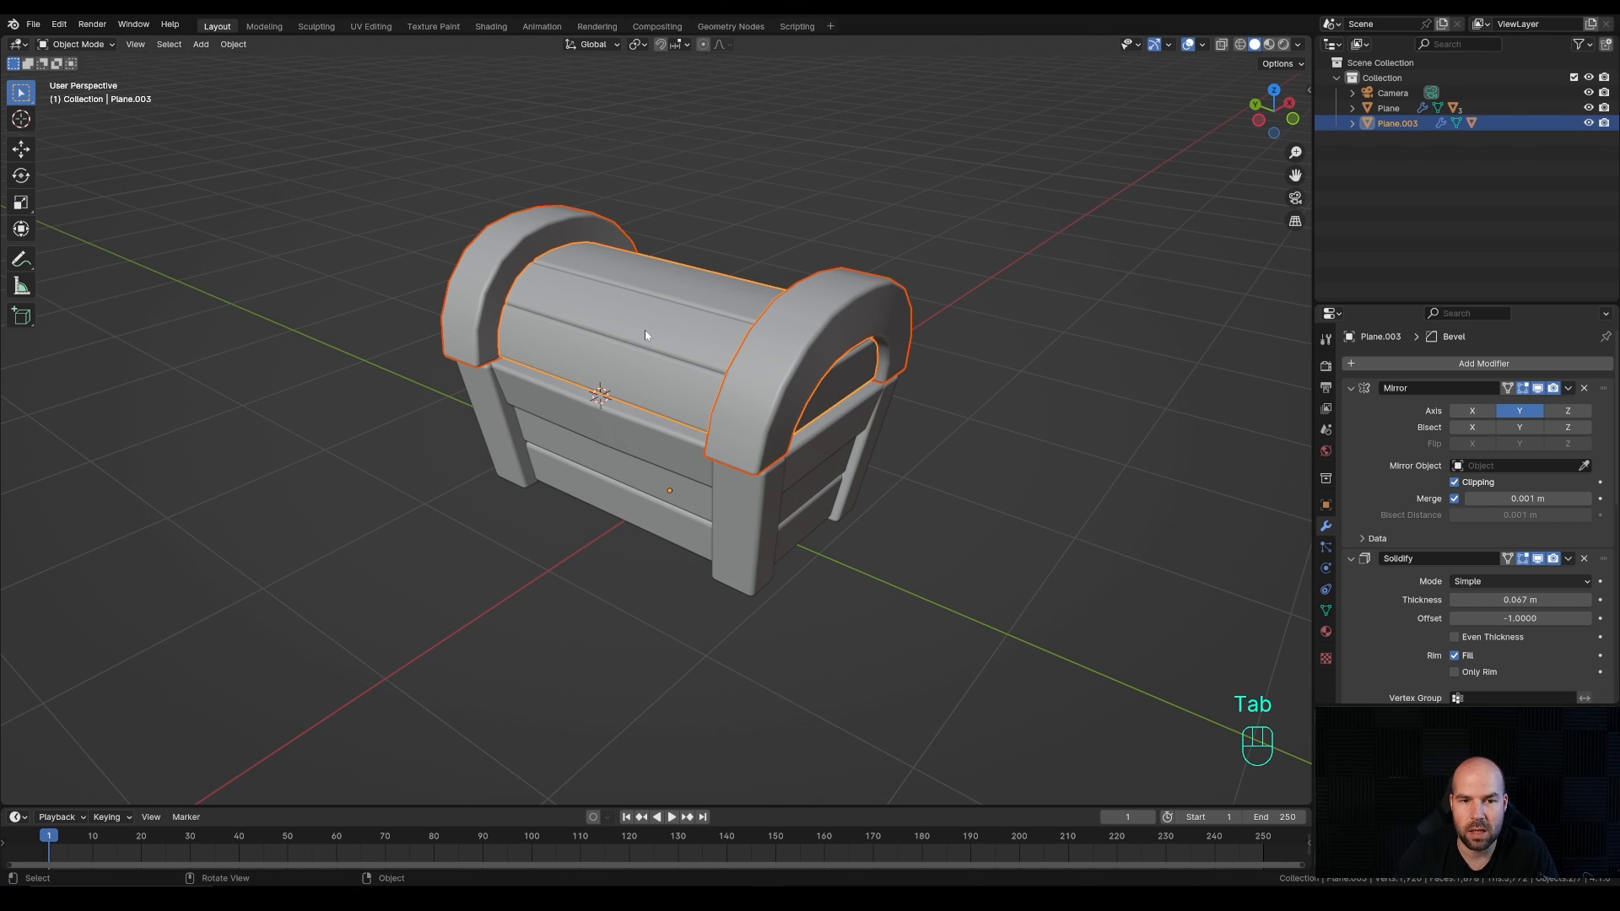
# Step: Set the origin of the lid planks to the 3D cursor at the rear hinge point
pyautogui.click(665, 348)
pyautogui.rightClick(663, 316)
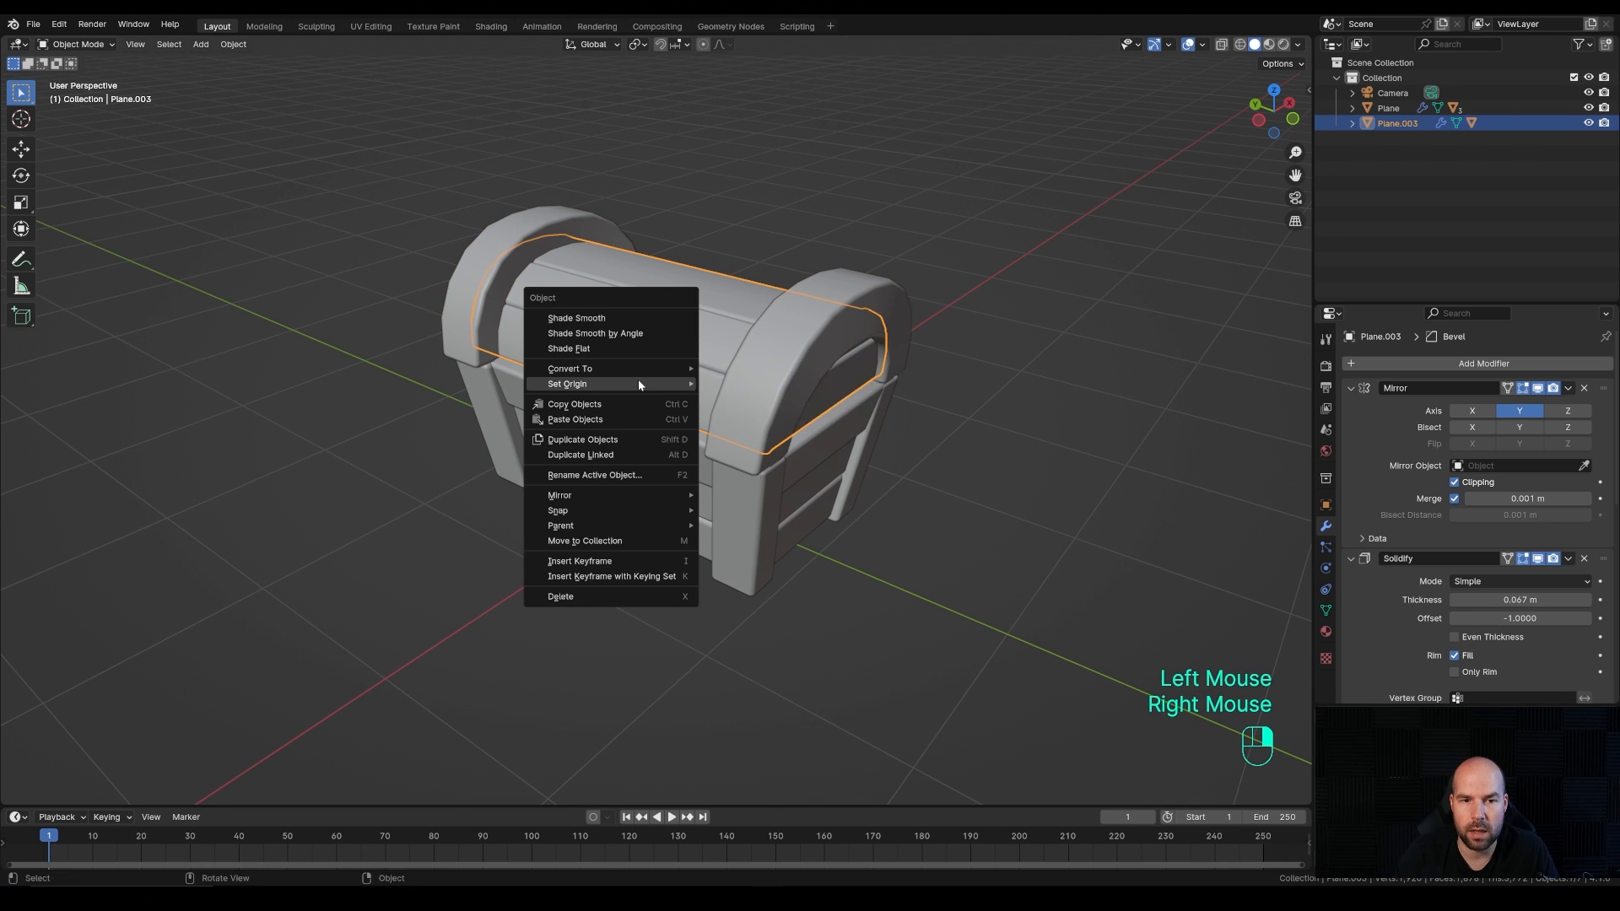
pyautogui.moveTo(641, 384)
pyautogui.click(772, 416)
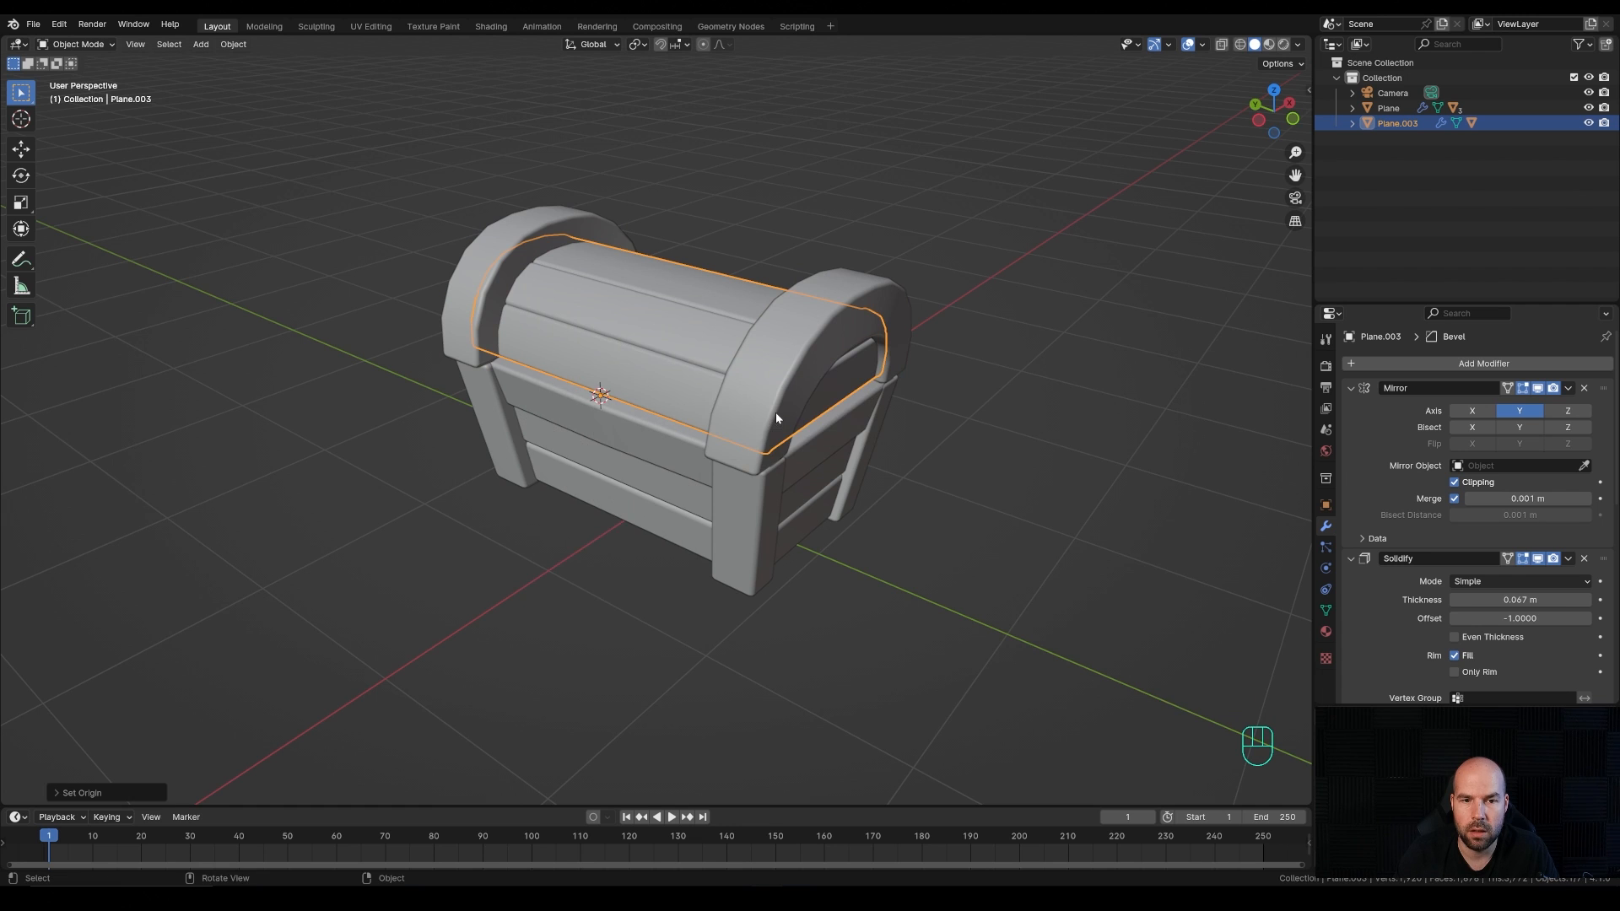
# Step: Rotate the lid around the global Y axis about its rear hinge to swing the chest open
pyautogui.moveTo(962, 405); pyautogui.dragTo(793, 396, button='middle')
pyautogui.press('r')
pyautogui.press('y')
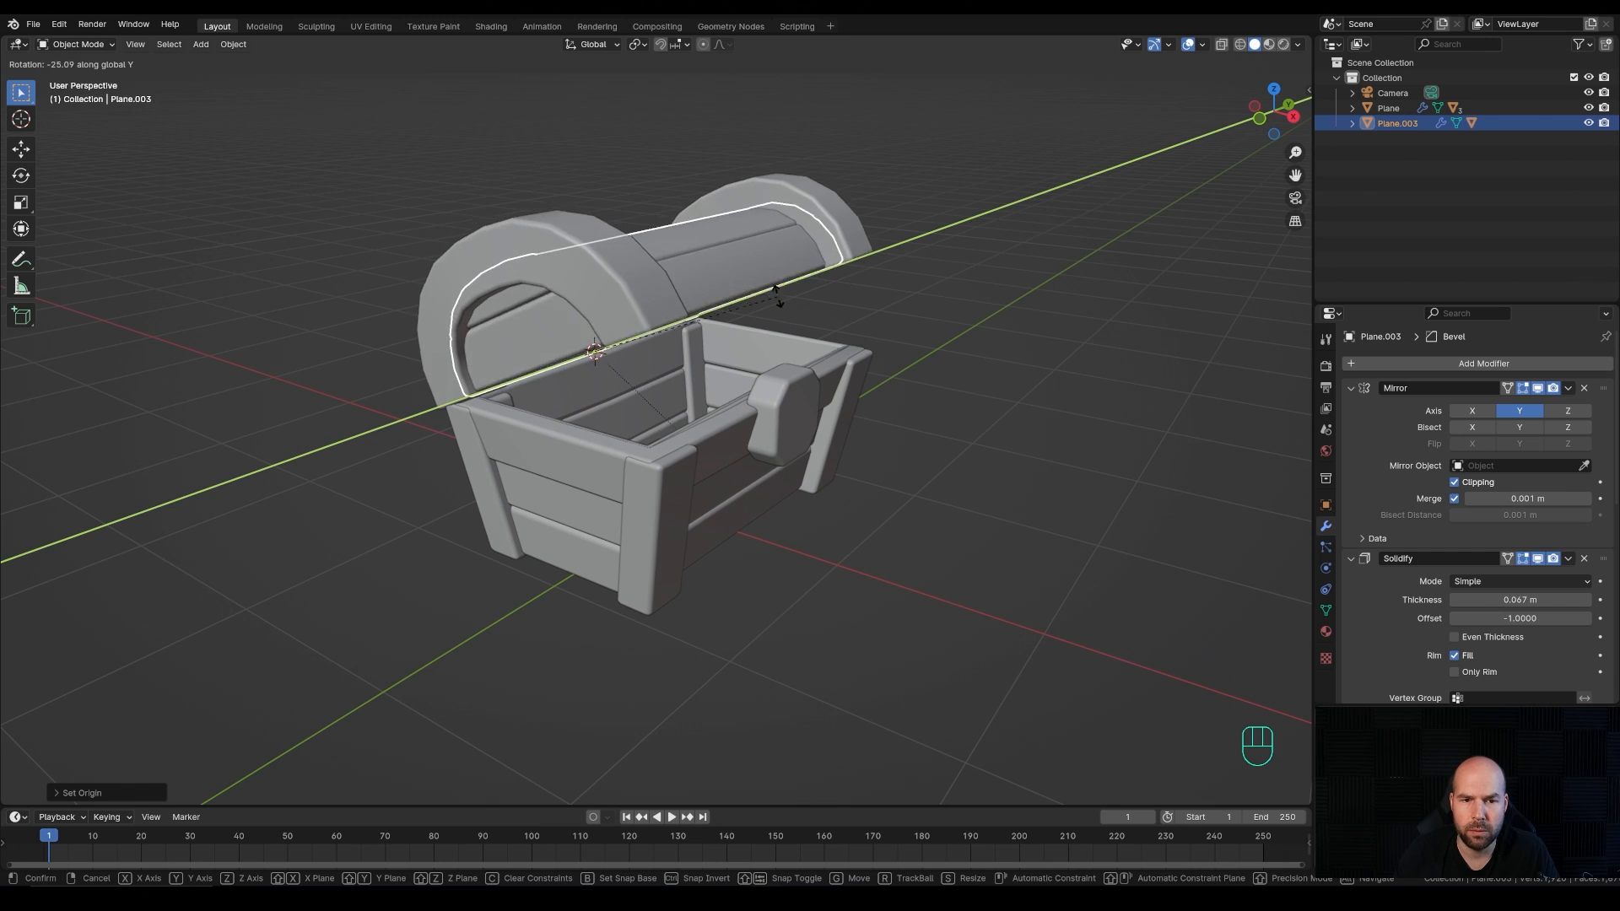
pyautogui.click(727, 448)
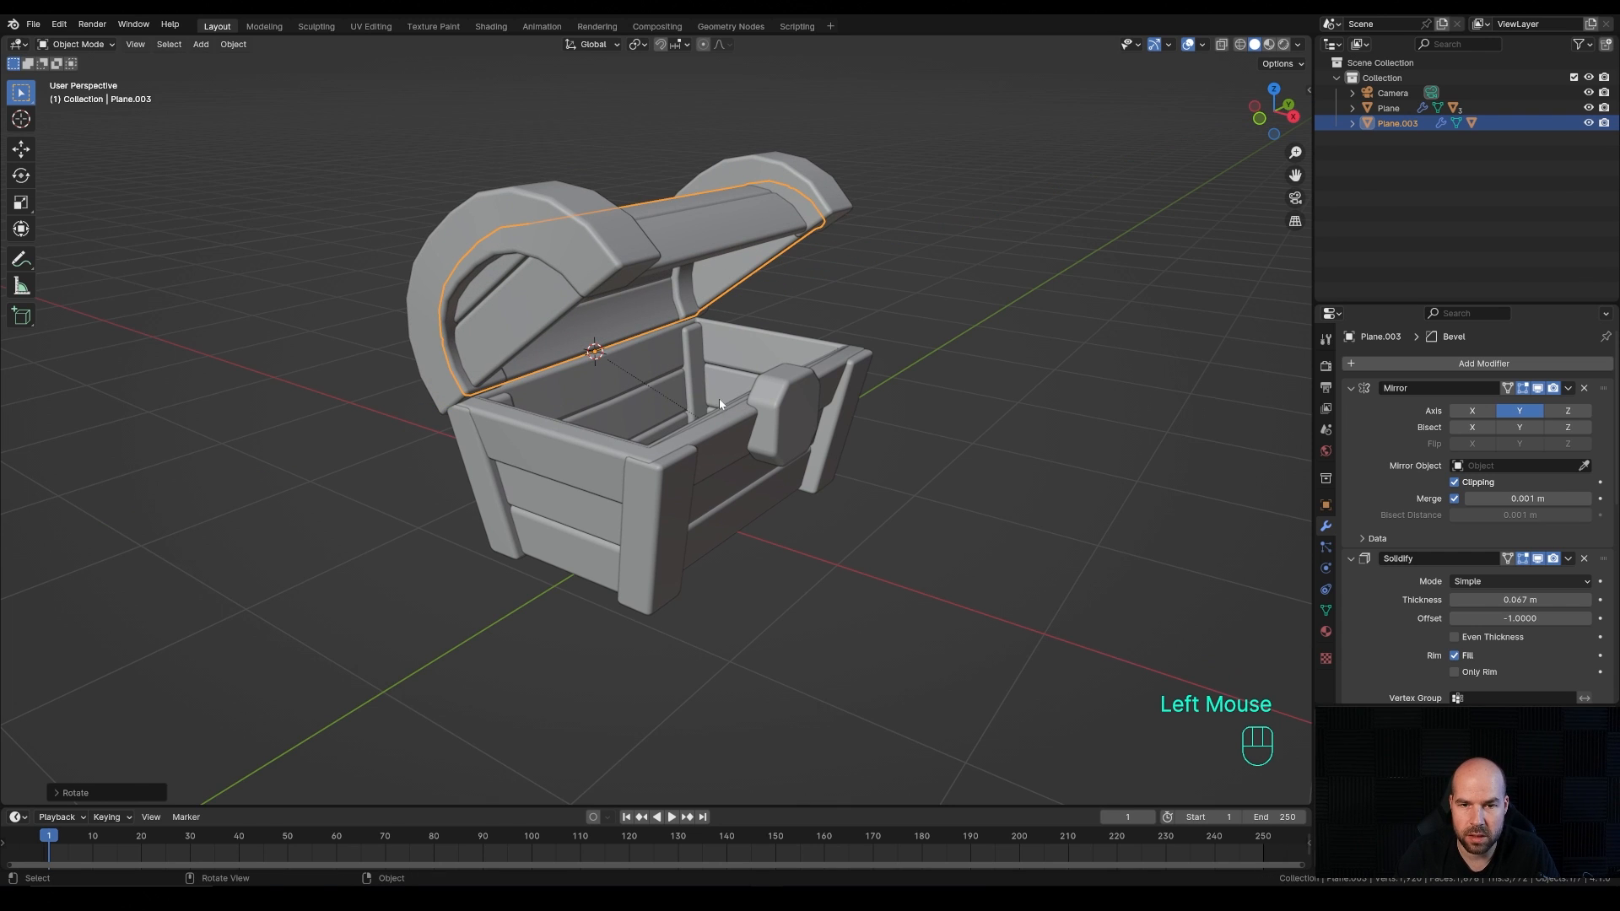
# Step: Edge-slide the four top-rim vertices of the base planks down by a factor of about 0.16, using X-ray display for selection
pyautogui.moveTo(866, 453); pyautogui.dragTo(762, 491, button='middle')
pyautogui.scroll(1, 763, 491)
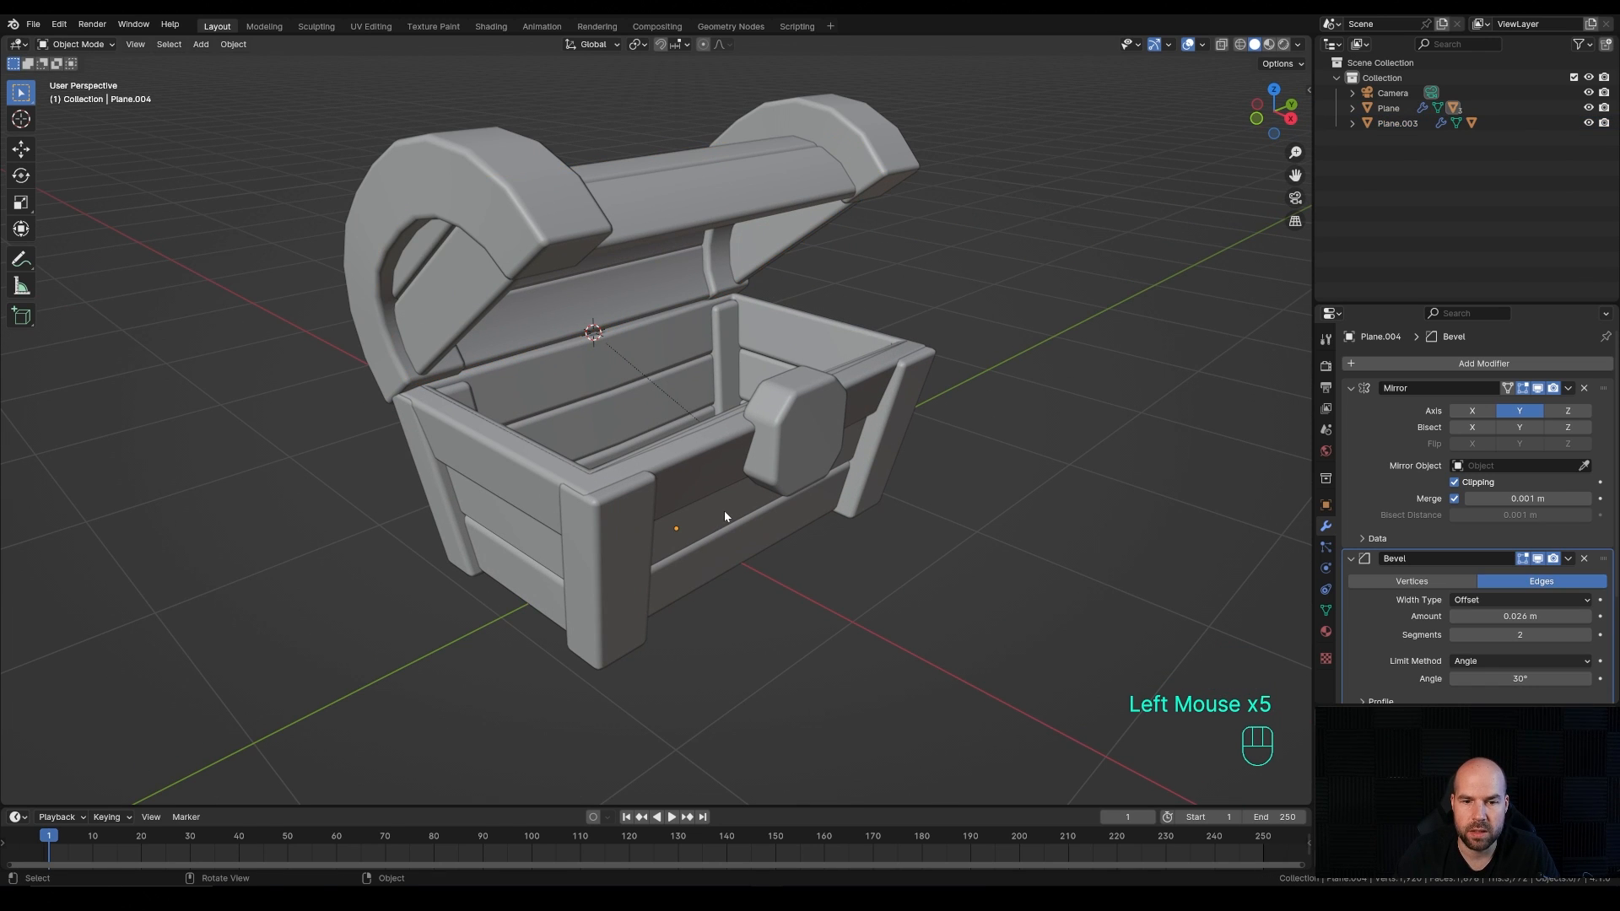
pyautogui.click(724, 516)
pyautogui.press('Tab')
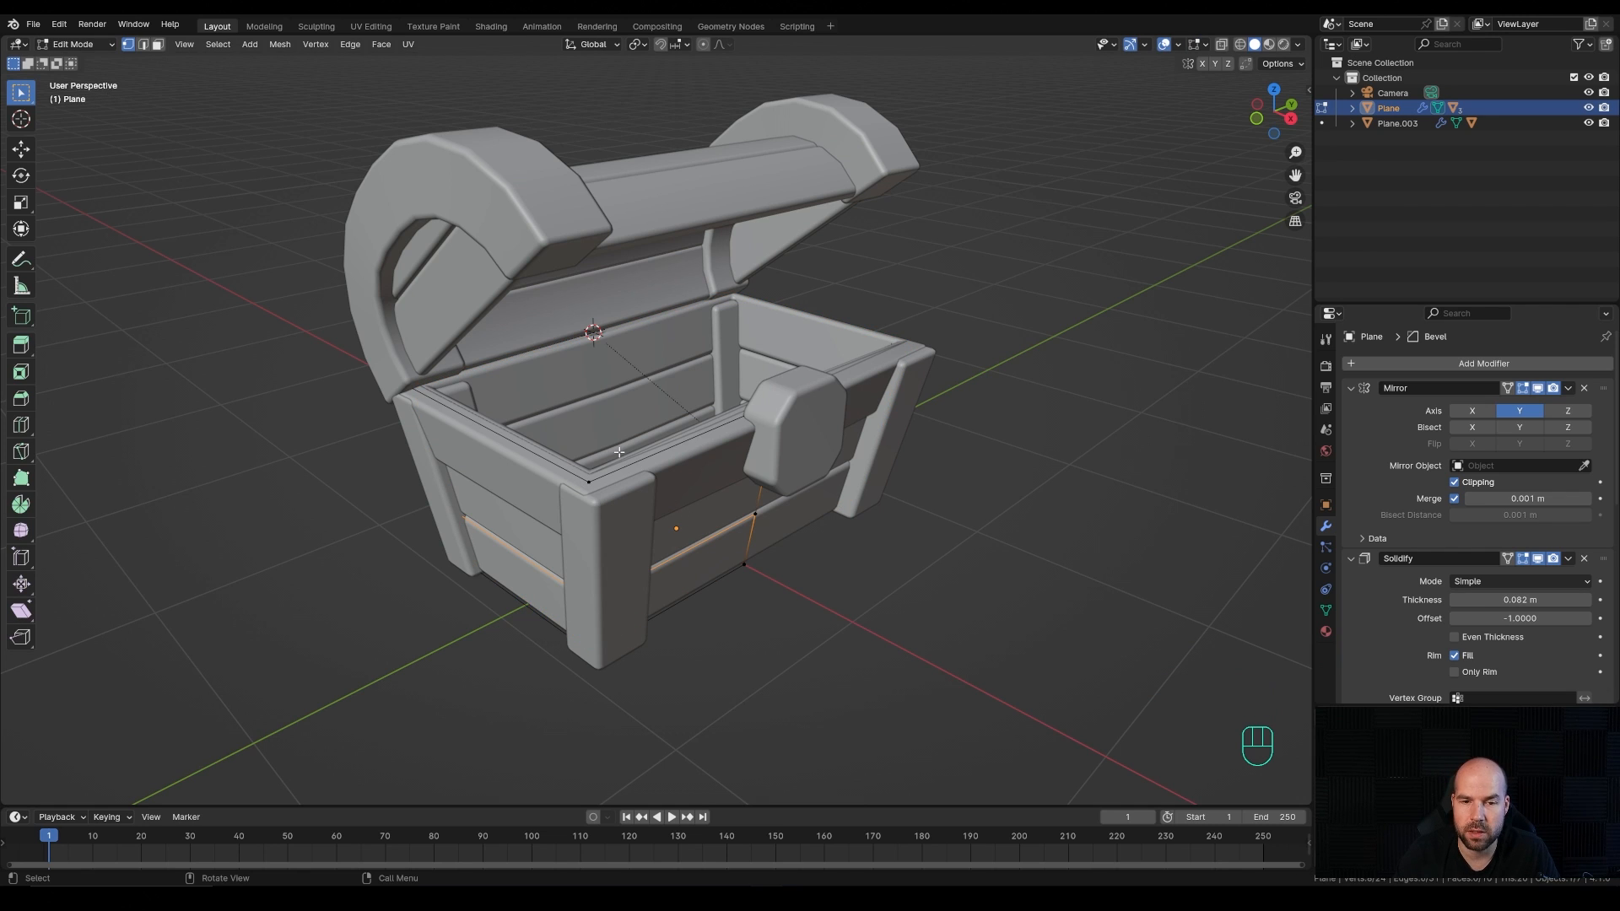
pyautogui.click(1221, 44)
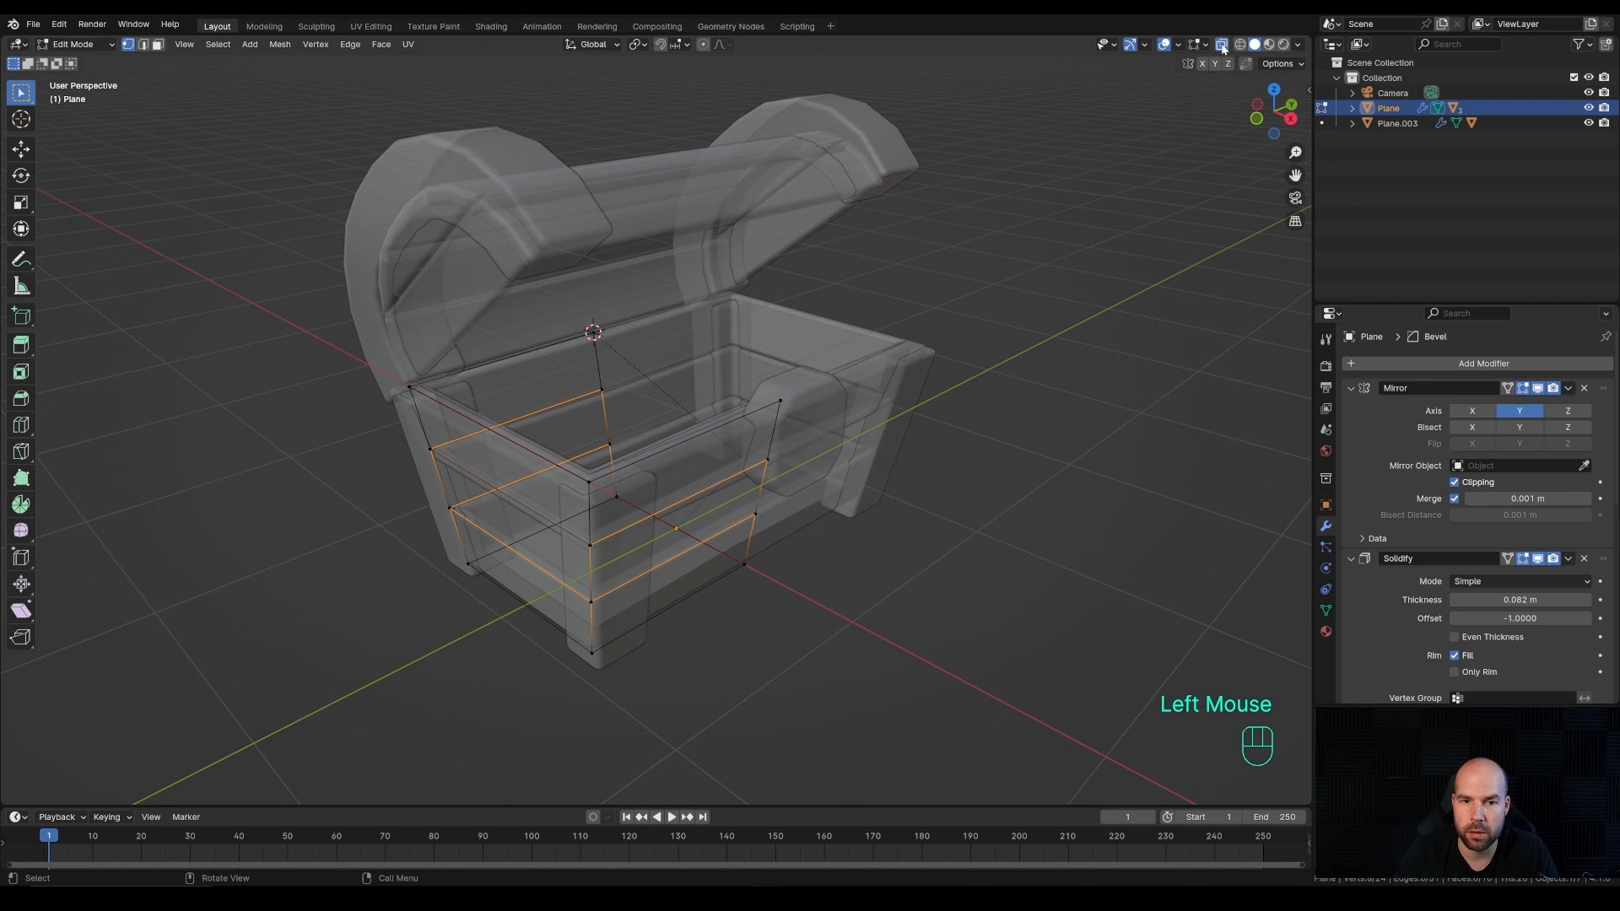
pyautogui.click(410, 387)
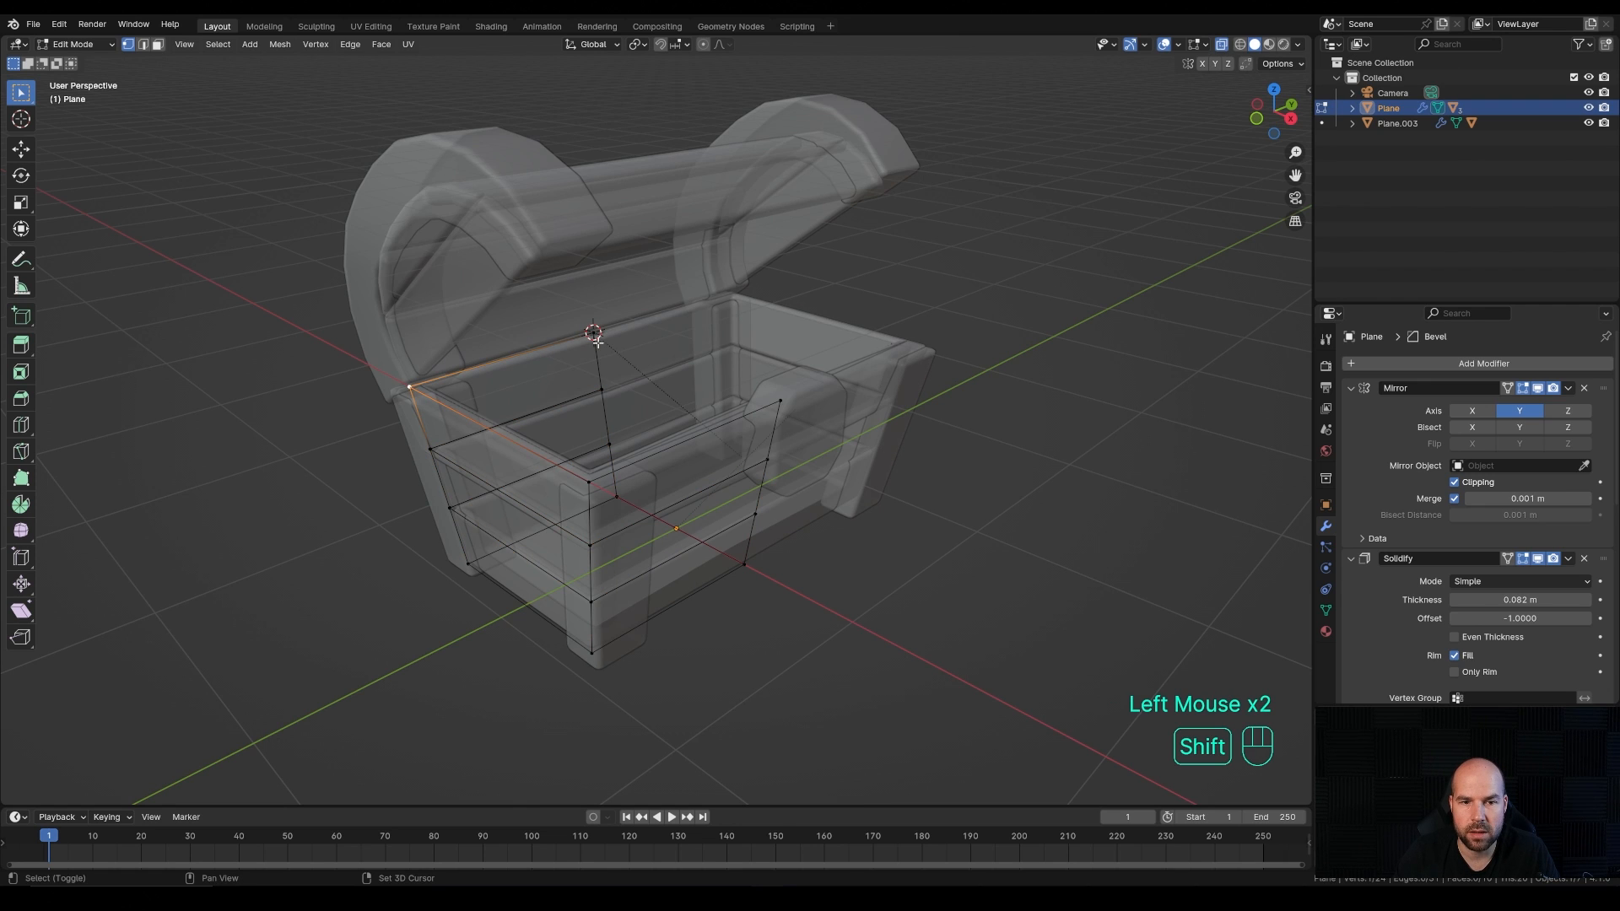
pyautogui.keyDown('shift'); pyautogui.click(593, 330); pyautogui.keyUp('shift')
pyautogui.keyDown('shift'); pyautogui.click(583, 490); pyautogui.keyUp('shift')
pyautogui.keyDown('shift'); pyautogui.click(779, 403); pyautogui.keyUp('shift')
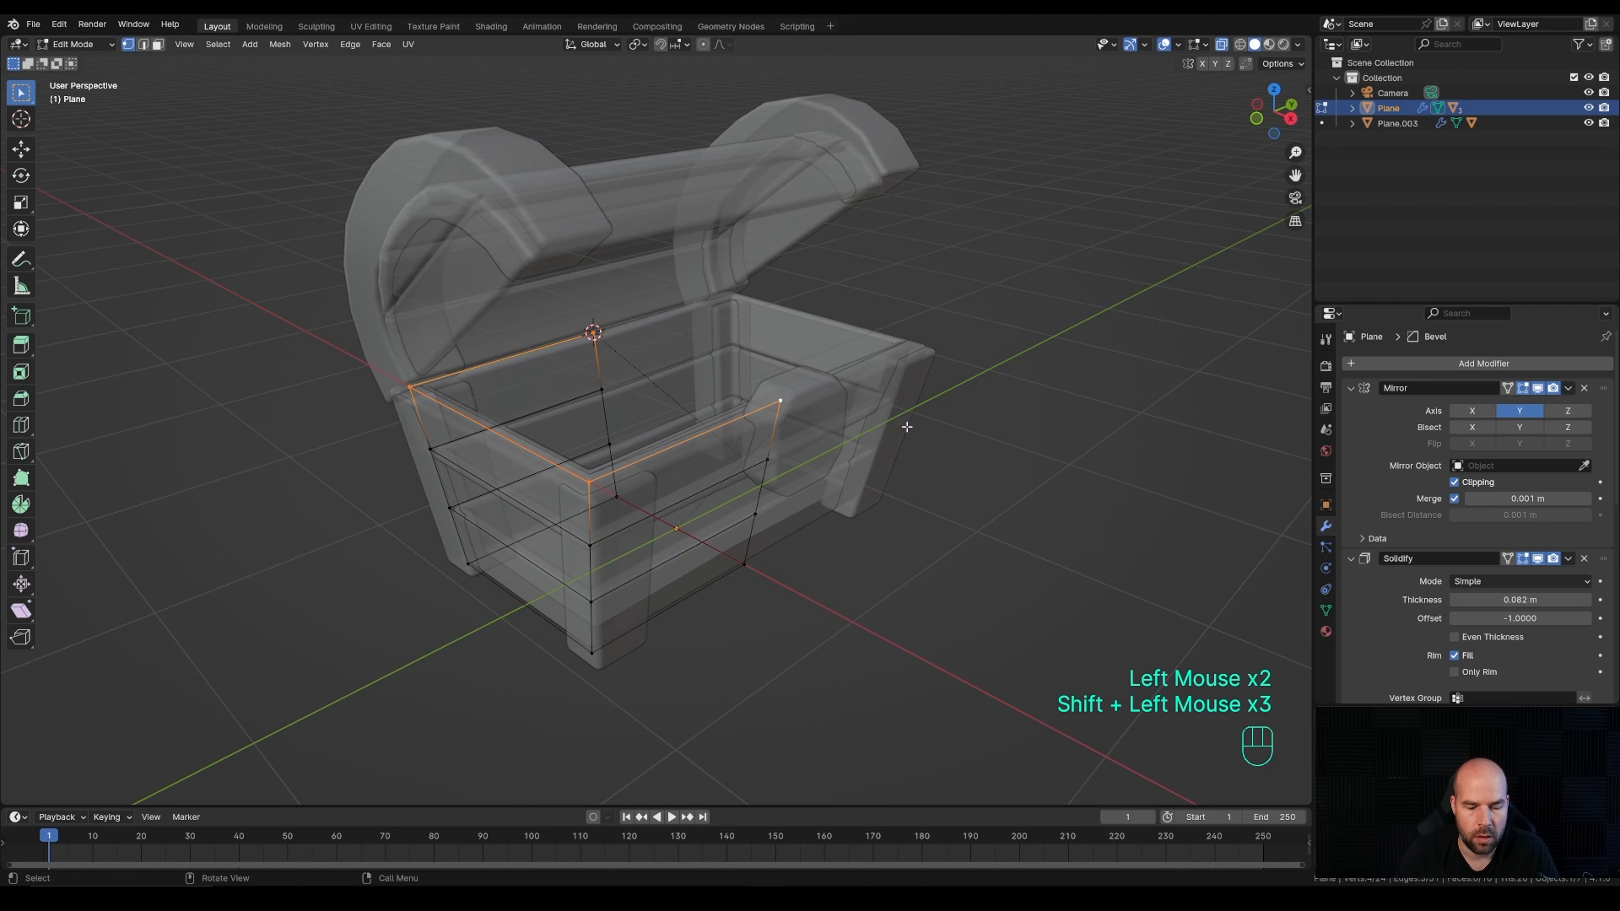
pyautogui.press('g')
pyautogui.press('g')
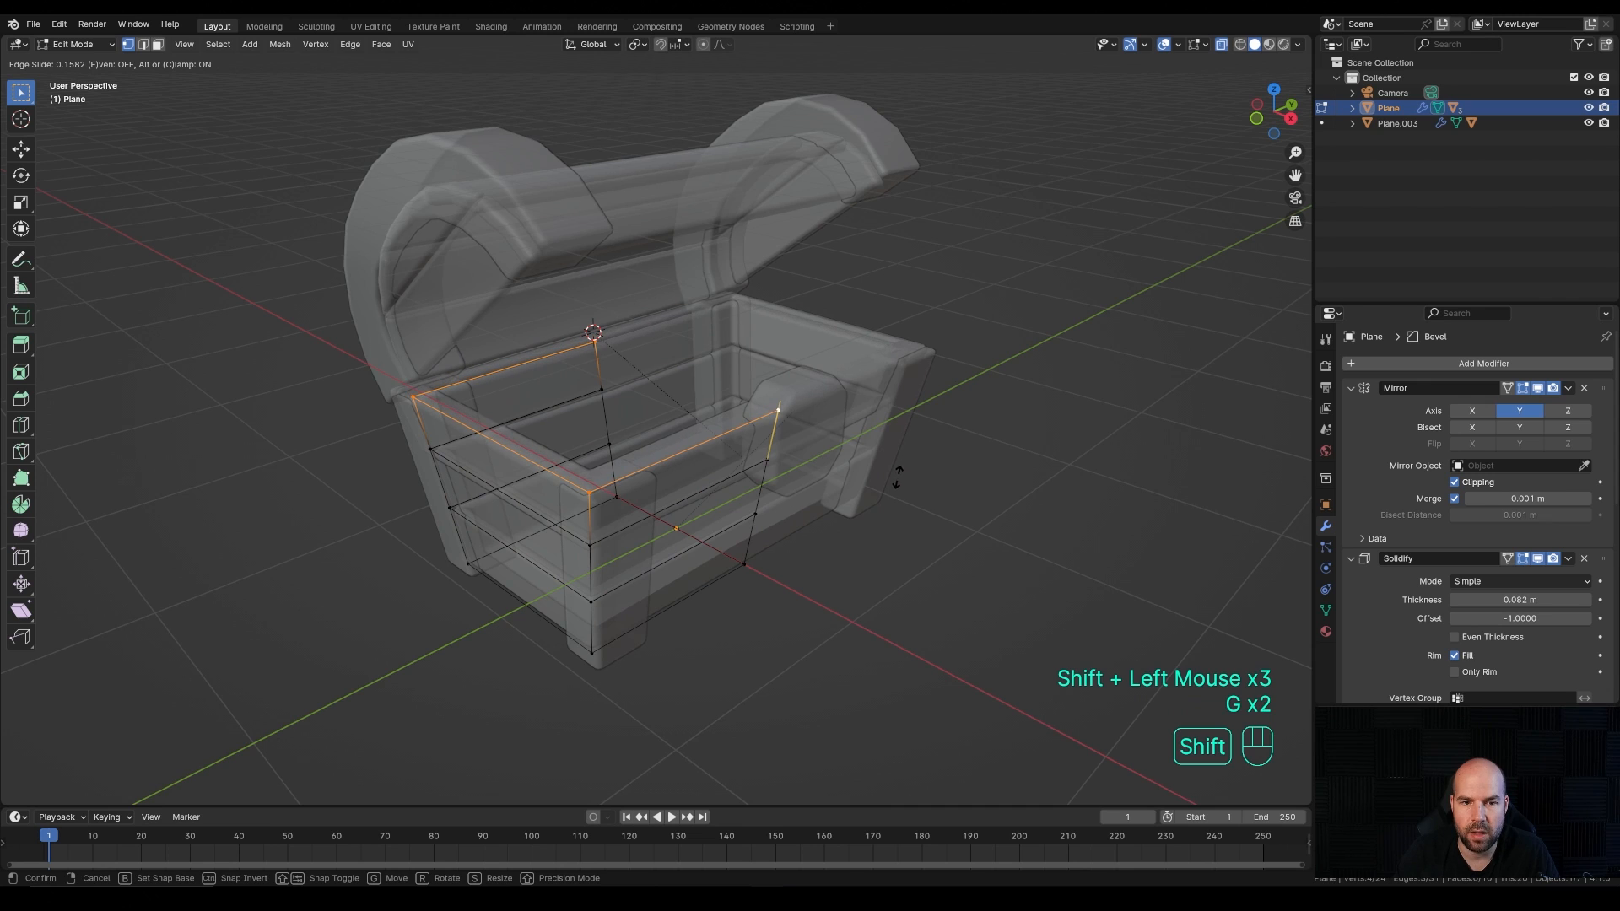
pyautogui.keyDown('shift'); pyautogui.click(898, 471); pyautogui.keyUp('shift')
pyautogui.press('Tab')
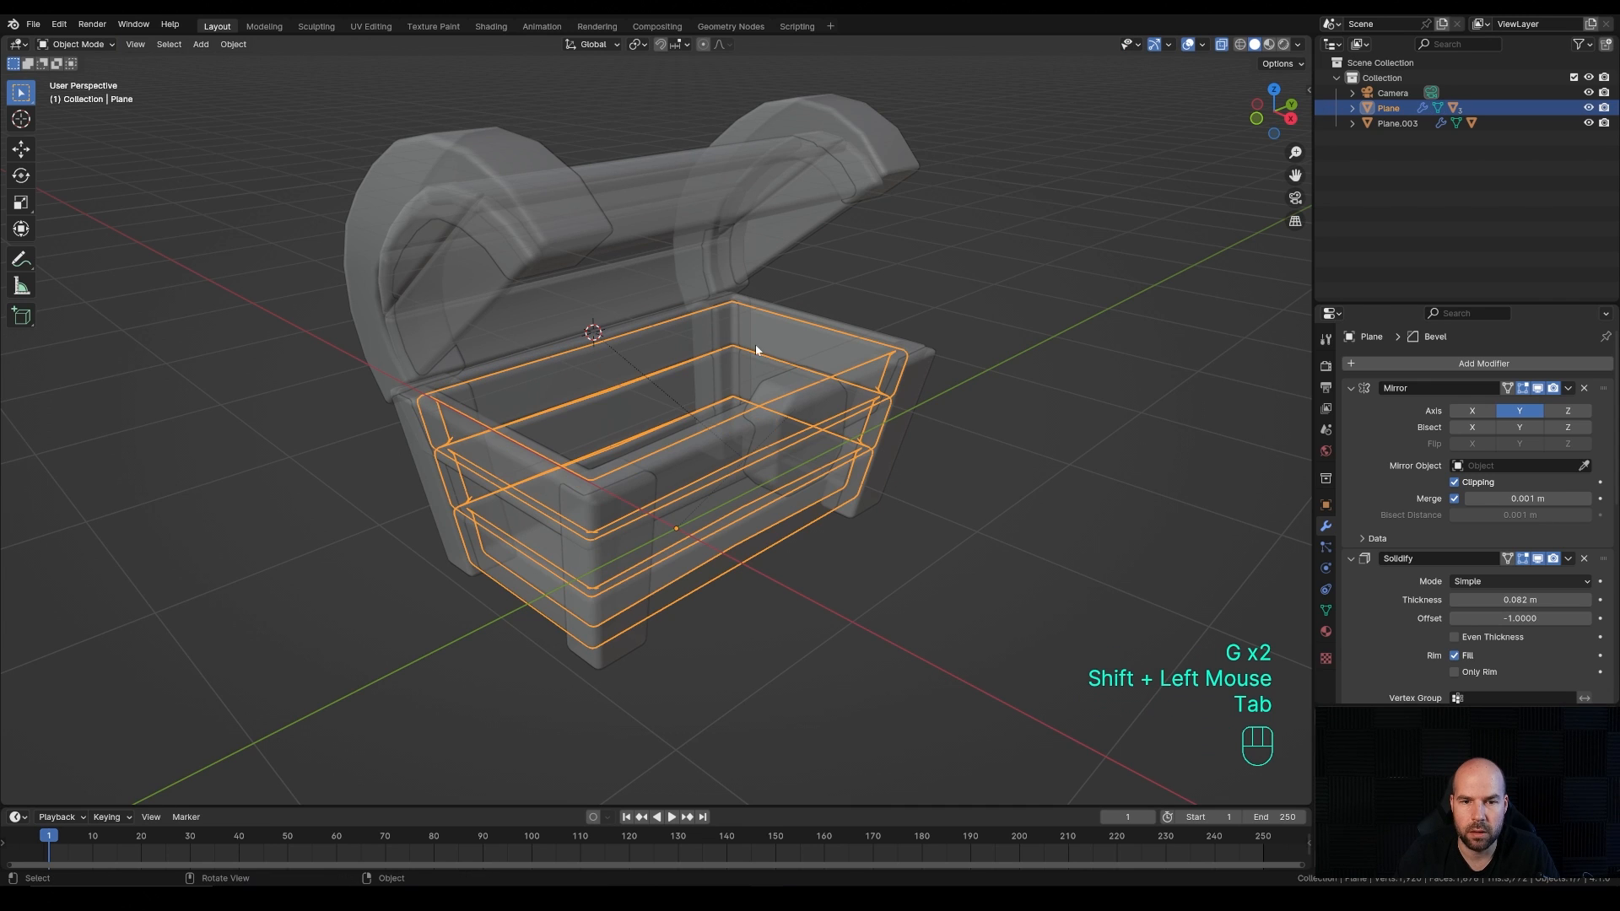
pyautogui.click(1221, 45)
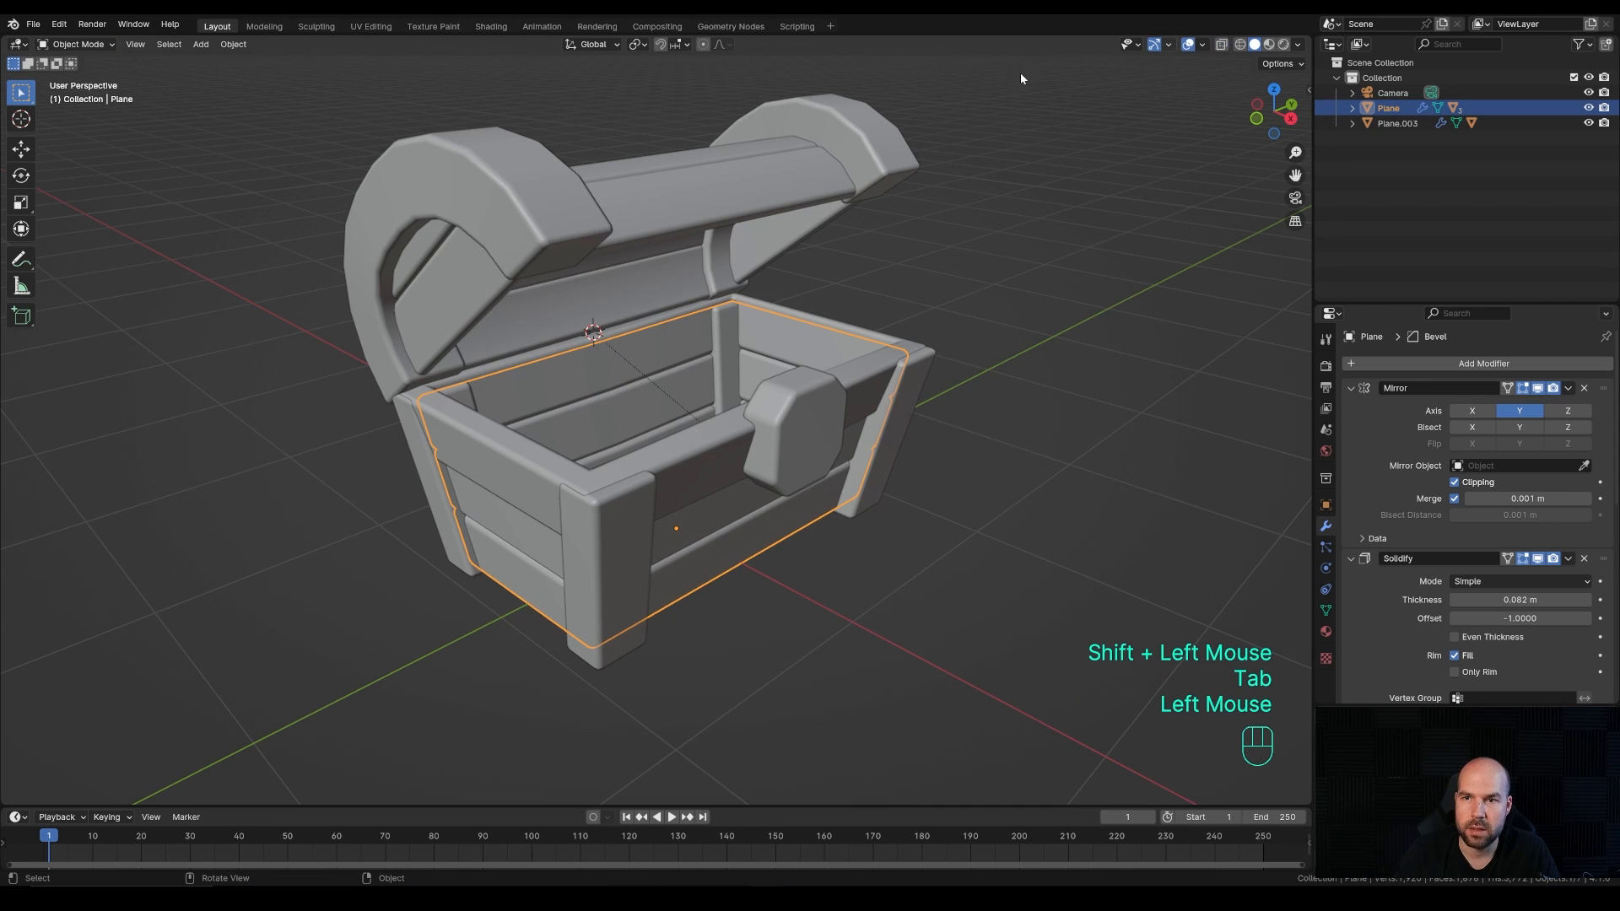
# Step: Raise the top faces of the front and rear corner posts about 0.029 m along Z and return to Object Mode
pyautogui.click(610, 548)
pyautogui.press('Tab')
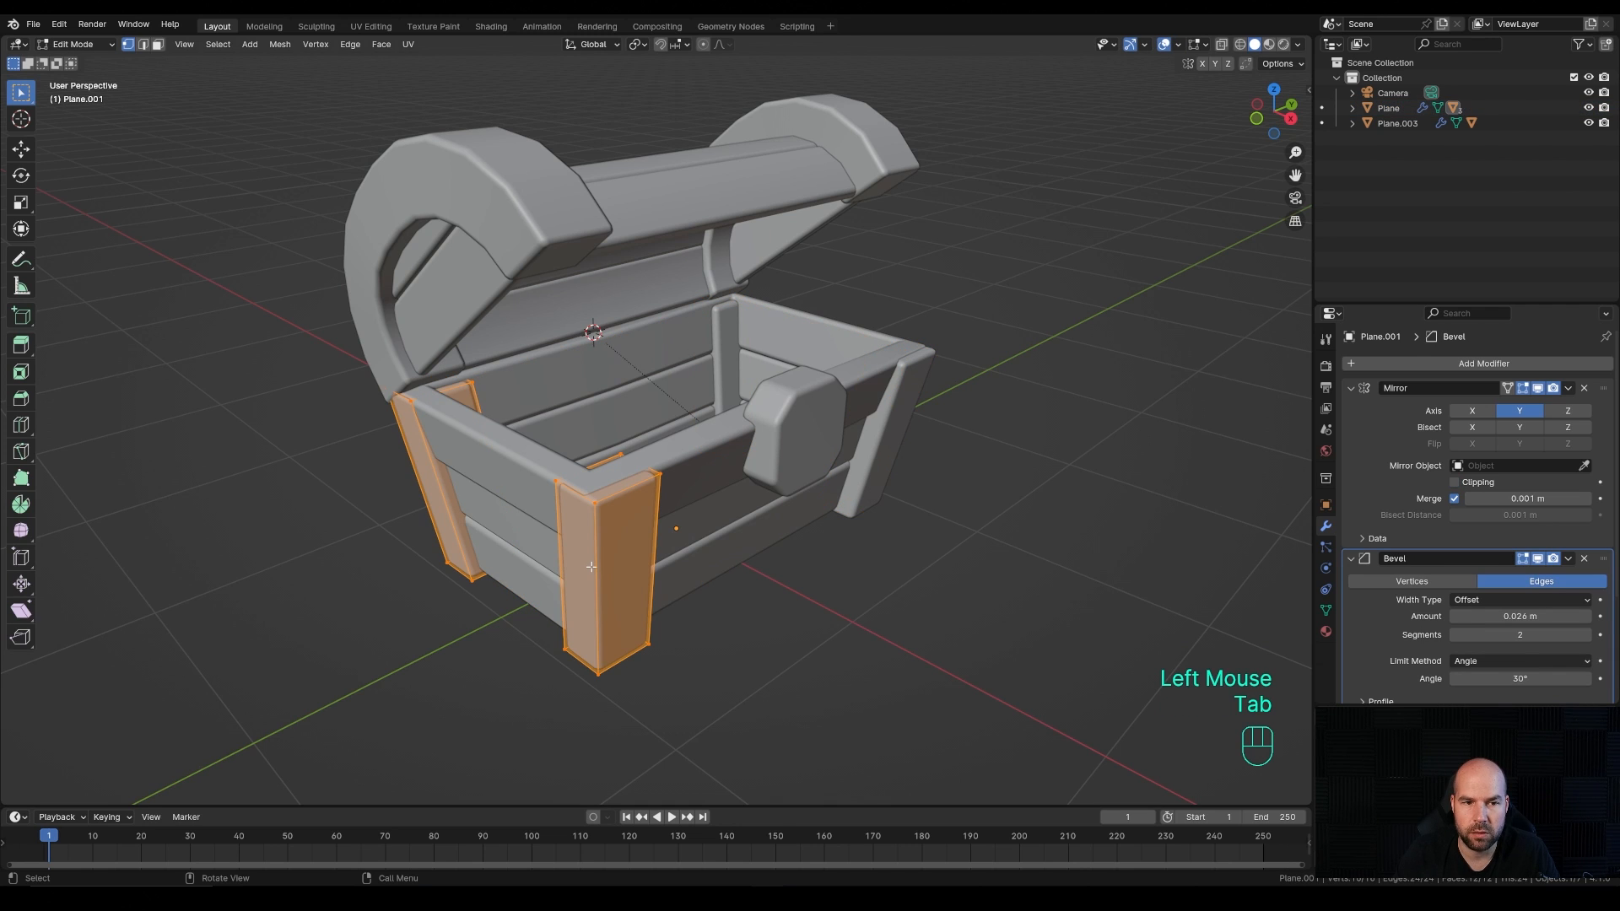
pyautogui.press('3')
pyautogui.click(606, 486)
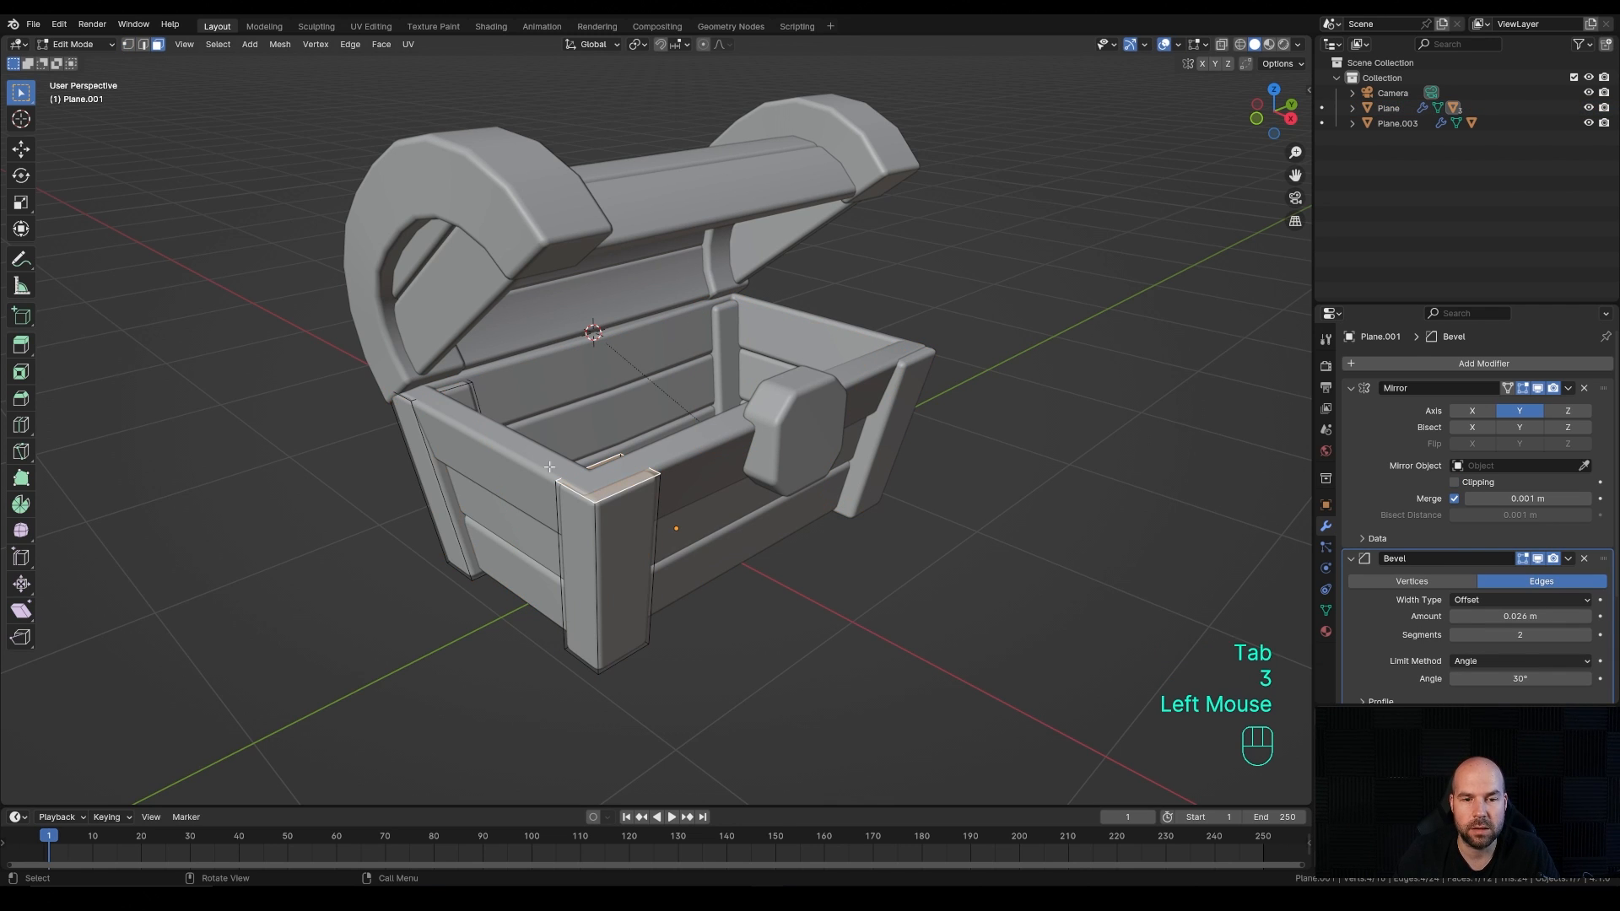
pyautogui.keyDown('shift'); pyautogui.click(432, 390); pyautogui.keyUp('shift')
pyautogui.press('g')
pyautogui.press('z')
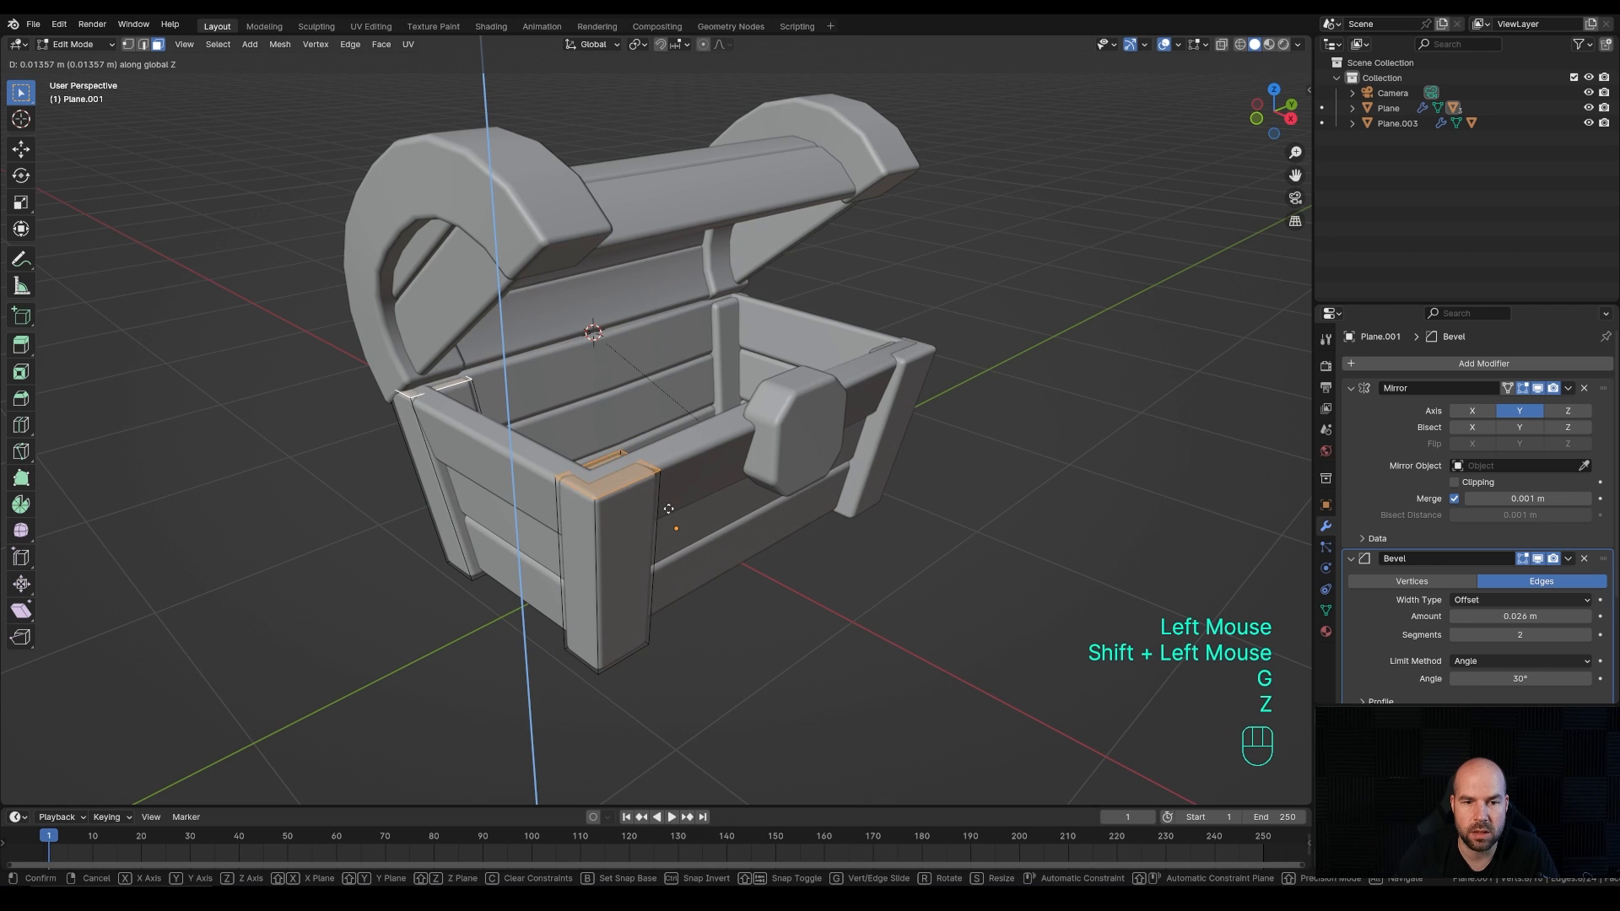
pyautogui.click(670, 504)
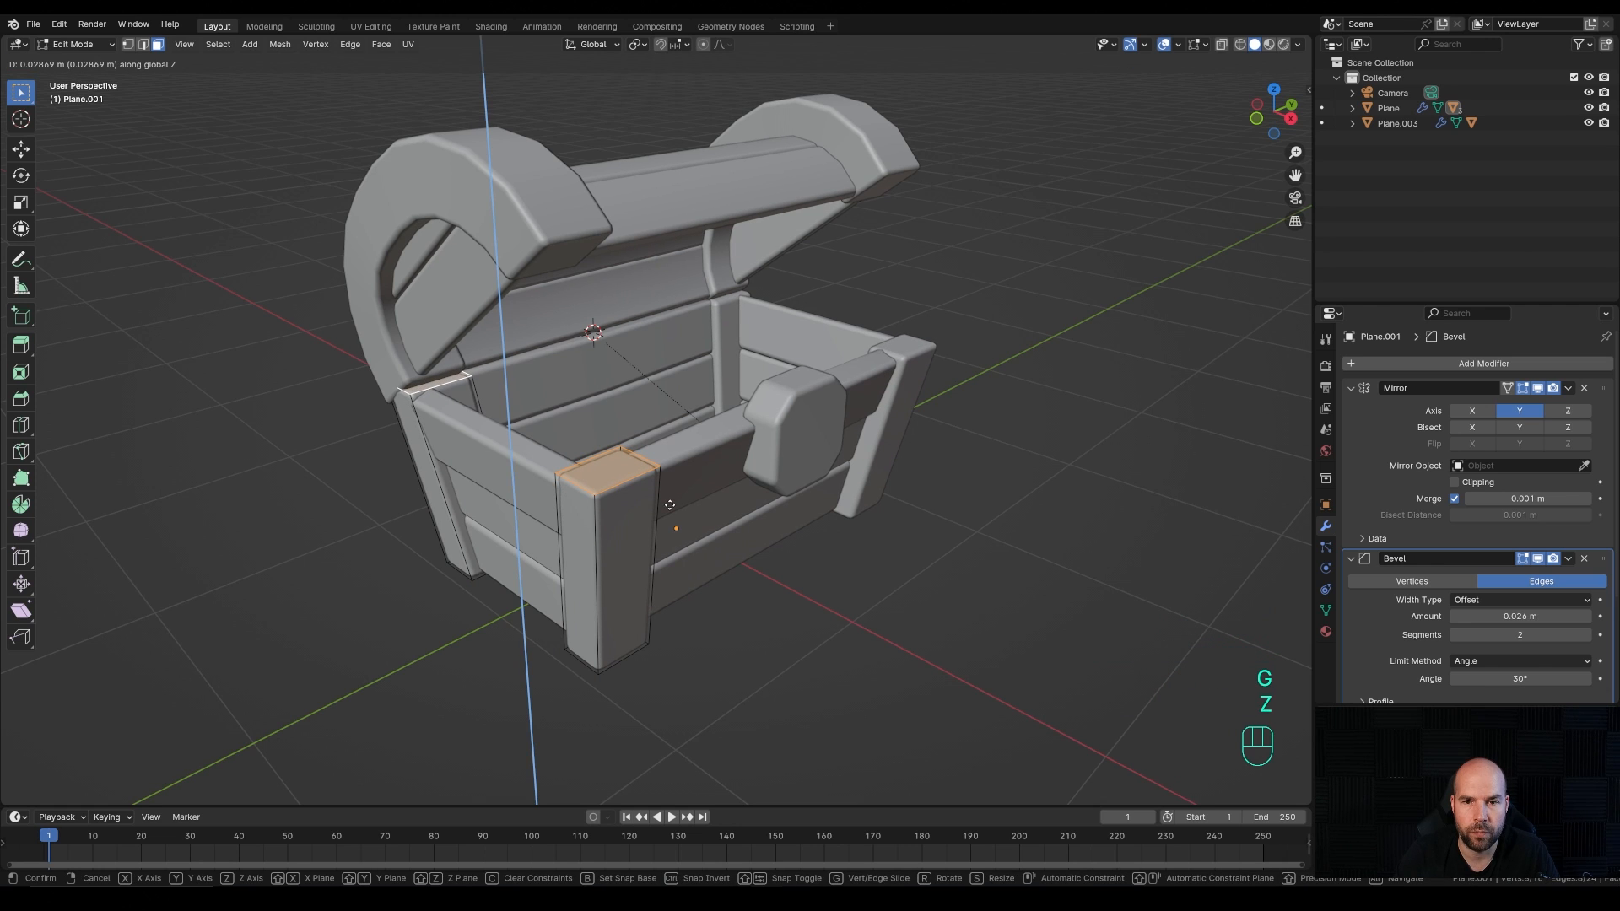
pyautogui.press('Tab')
pyautogui.click(796, 621)
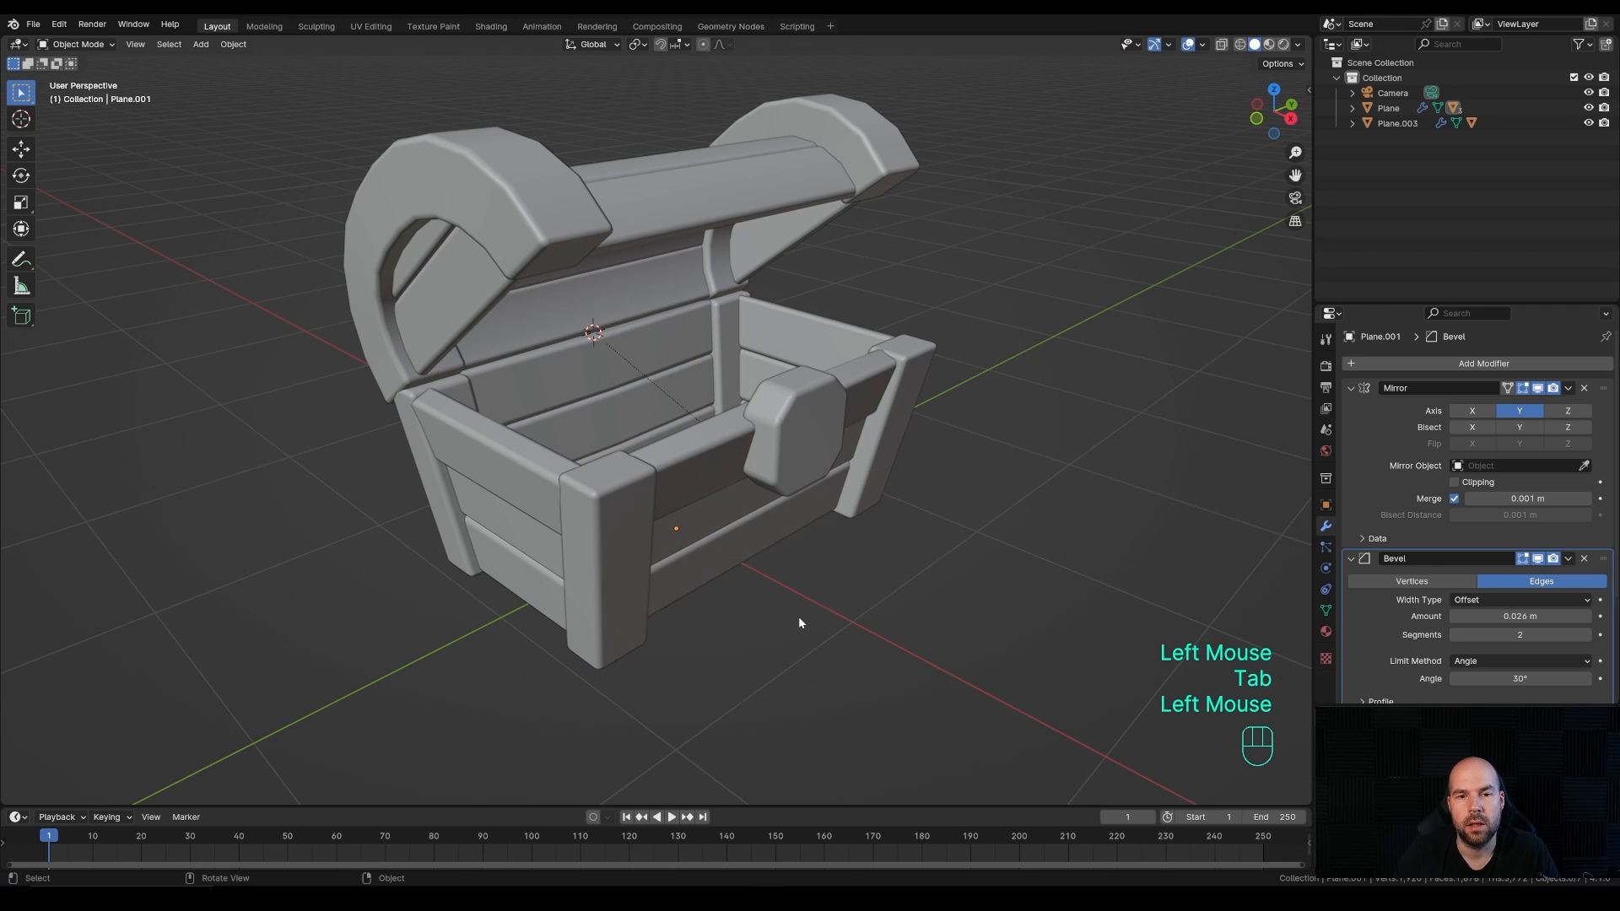
# Step: Close the chest by clearing the rotation of the lid planks
pyautogui.scroll(-3, 793, 540)
pyautogui.click(683, 267)
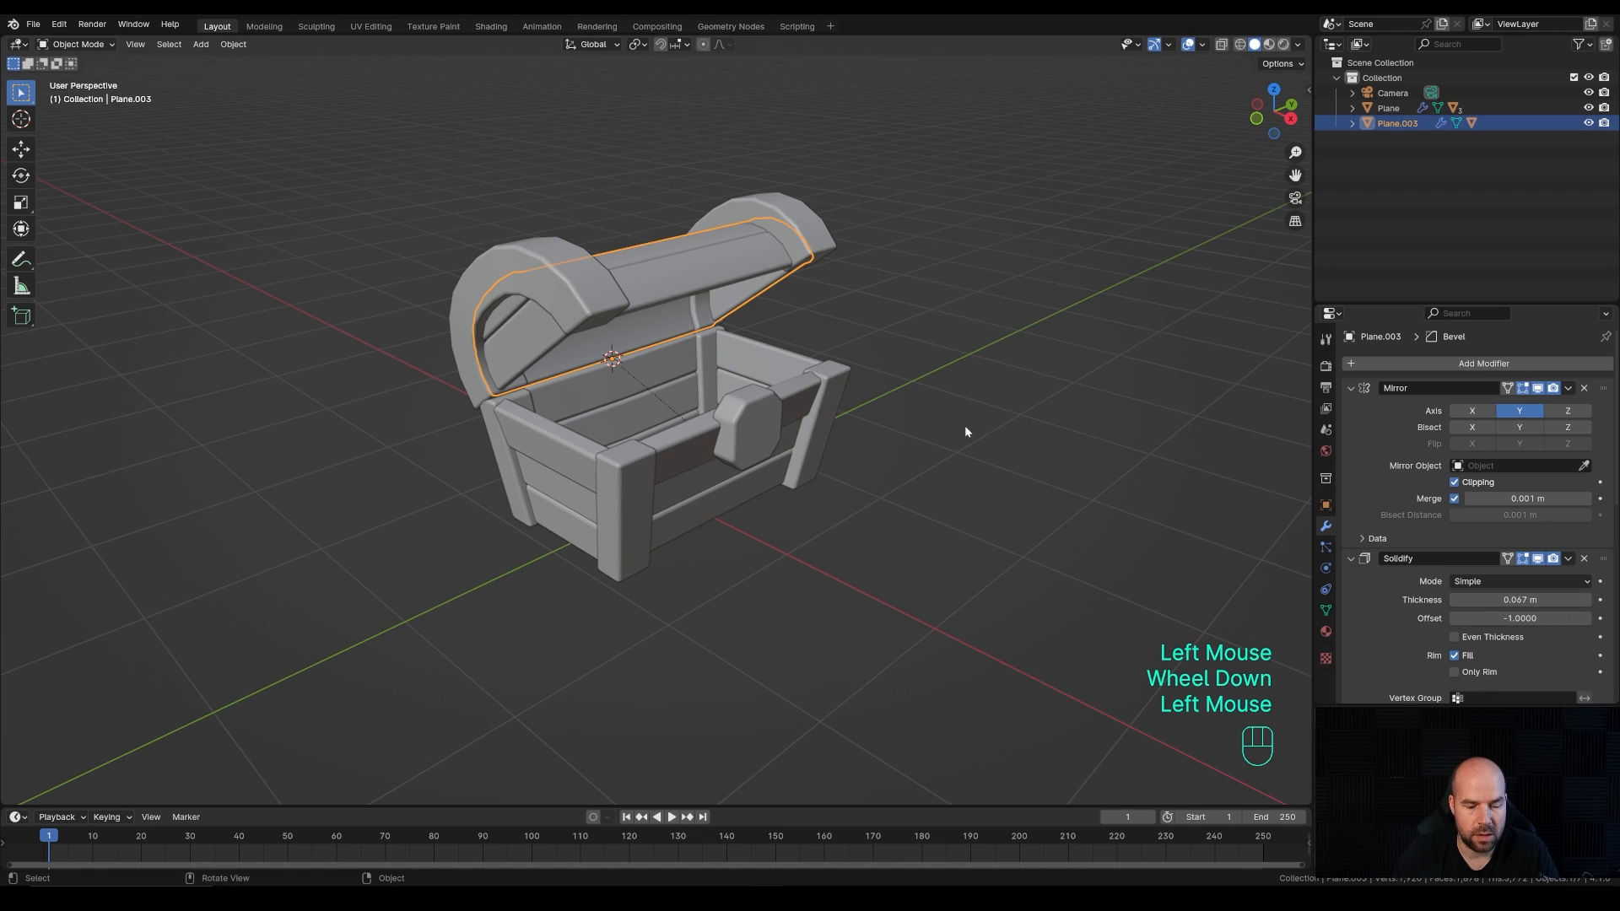
pyautogui.hotkey('alt', 'r')
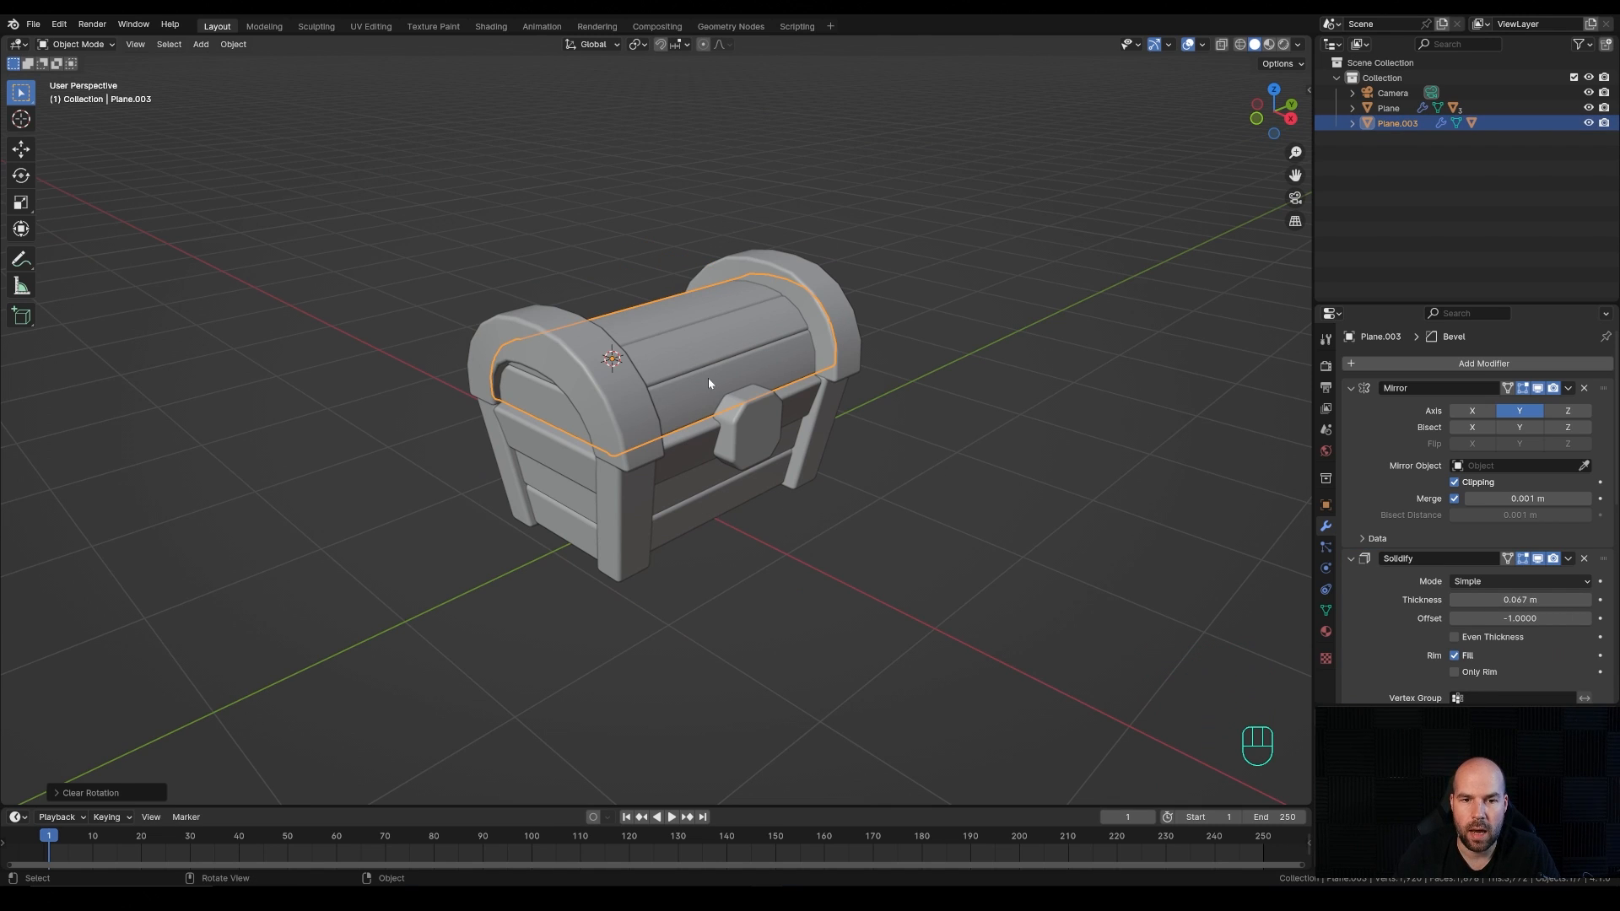
# Step: Parent the lid planks to the base planks using Object parenting and test the hierarchy with a cancelled move of the base
pyautogui.keyDown('shift'); pyautogui.click(711, 485); pyautogui.keyUp('shift')
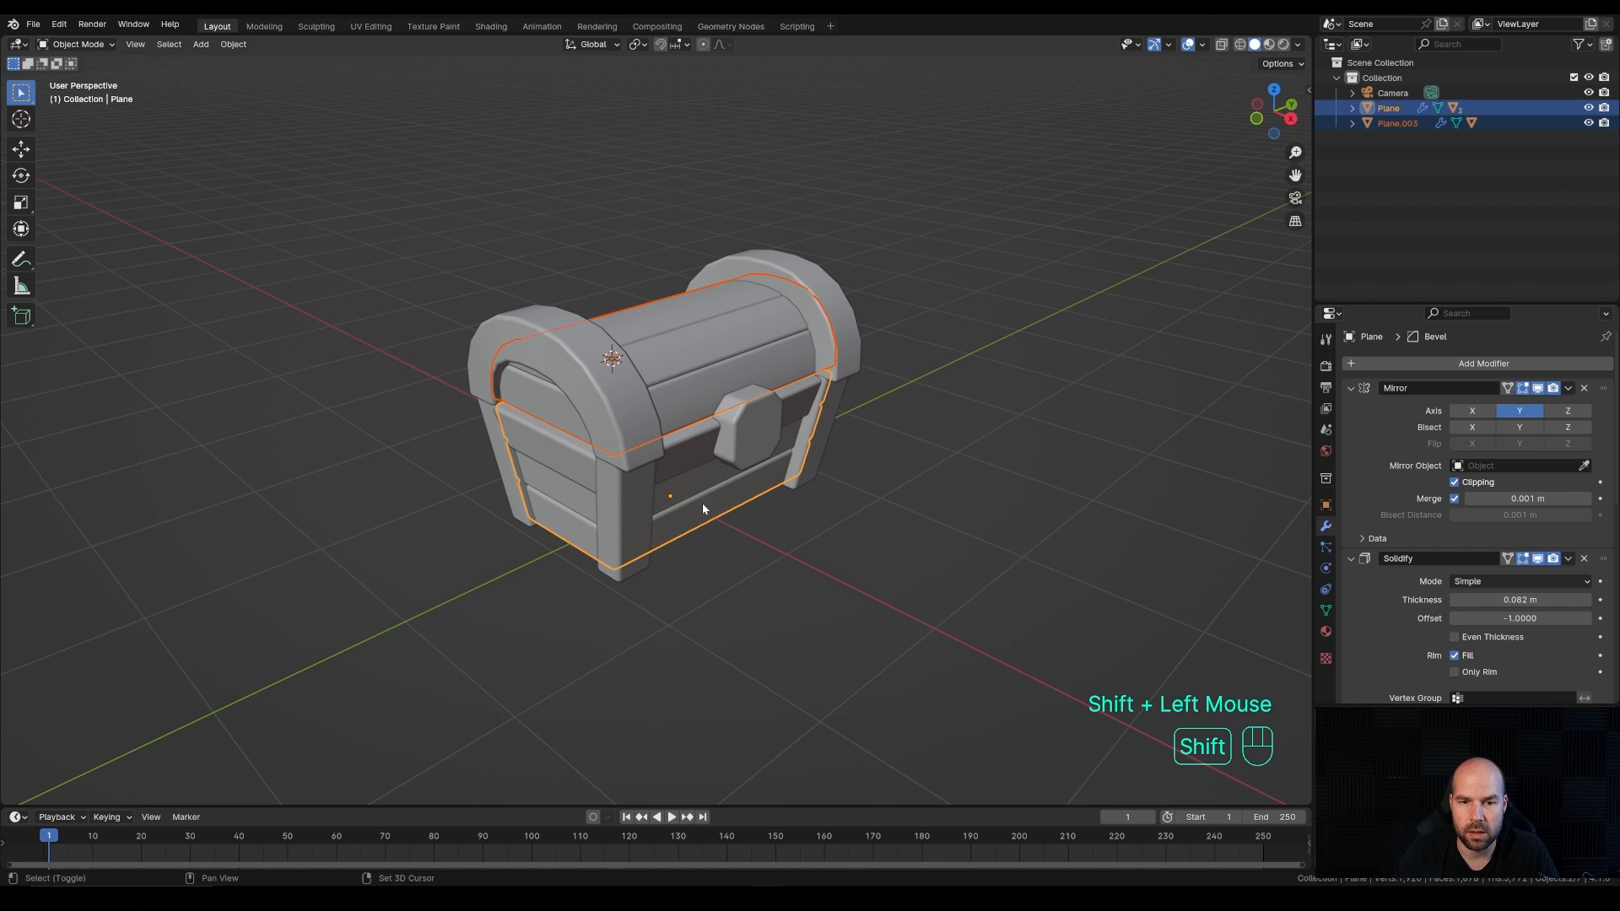
pyautogui.hotkey('ctrl', 'p')
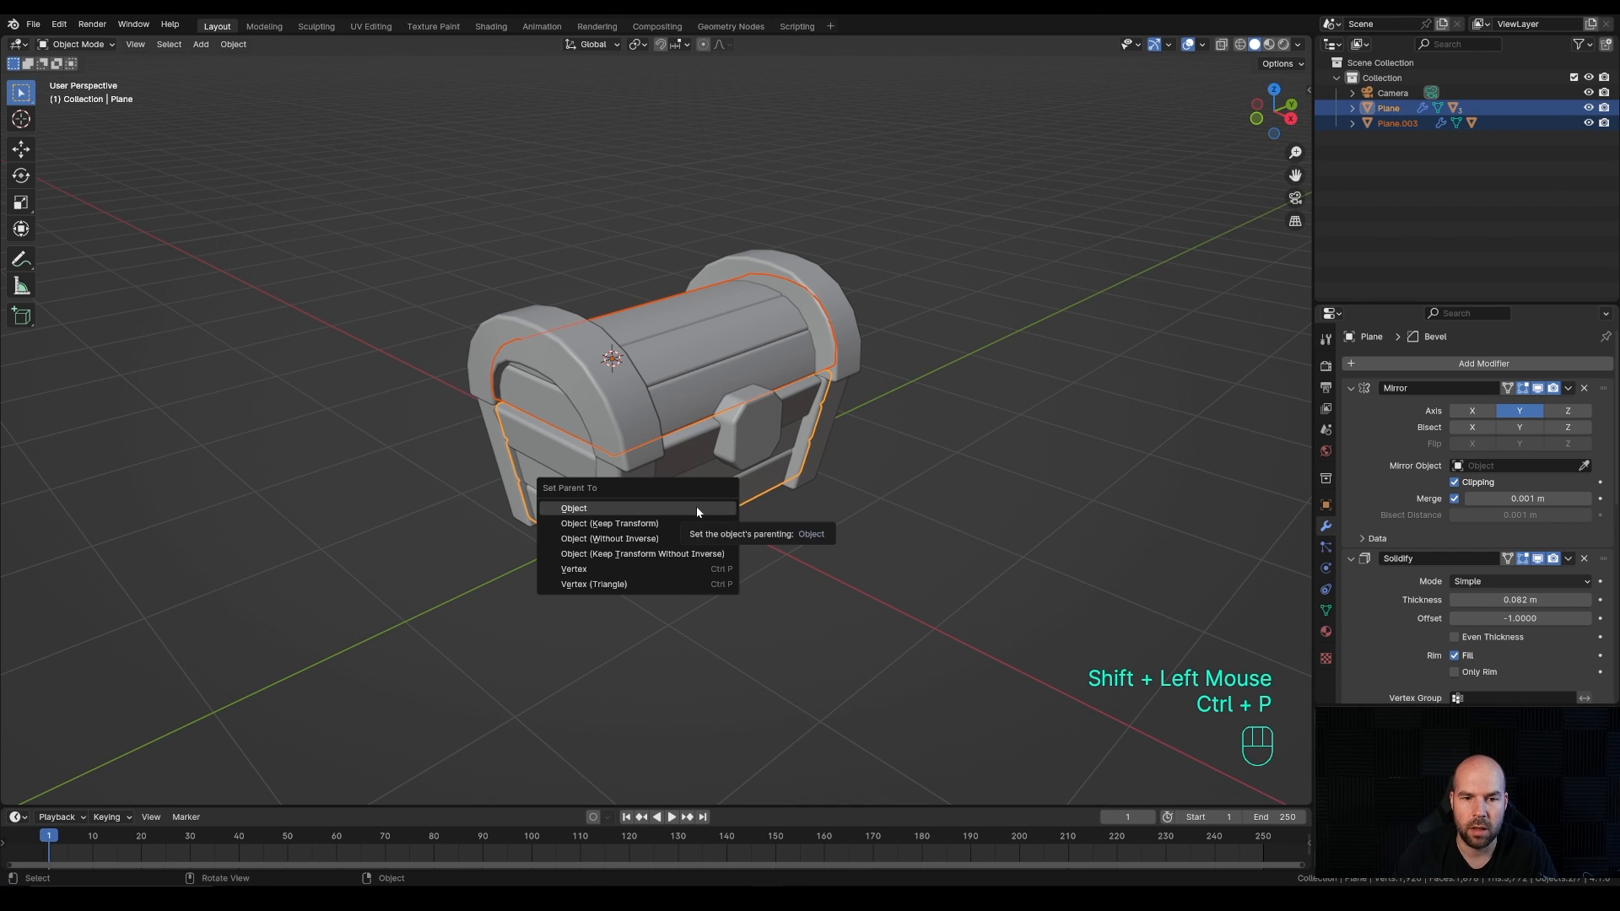
pyautogui.click(696, 506)
pyautogui.click(701, 504)
pyautogui.press('g')
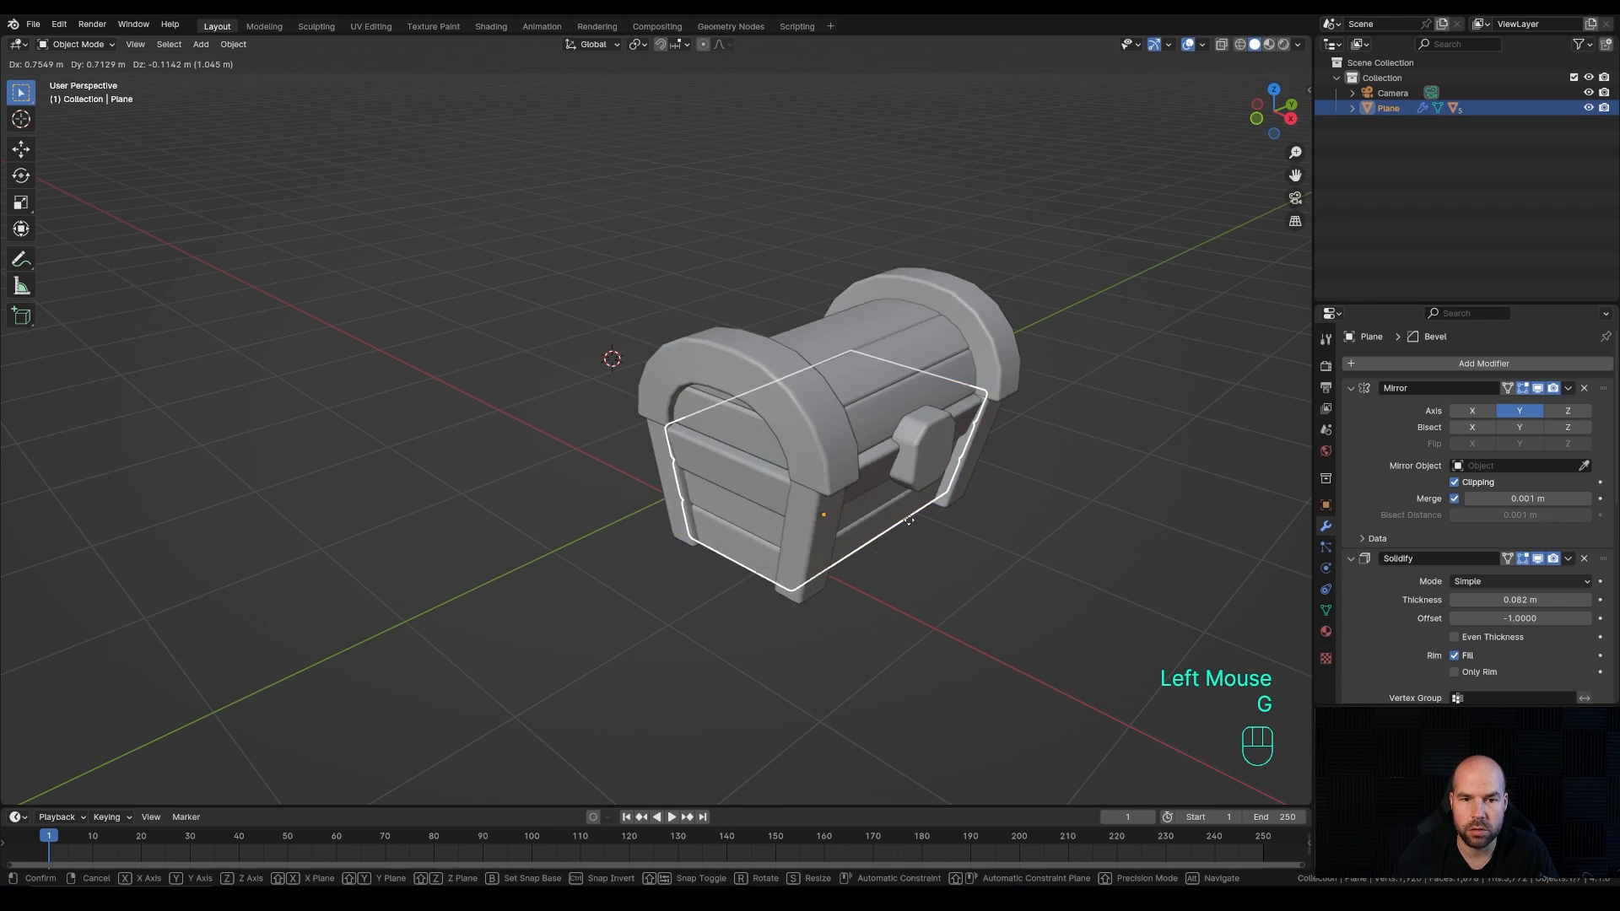
pyautogui.press('Escape')
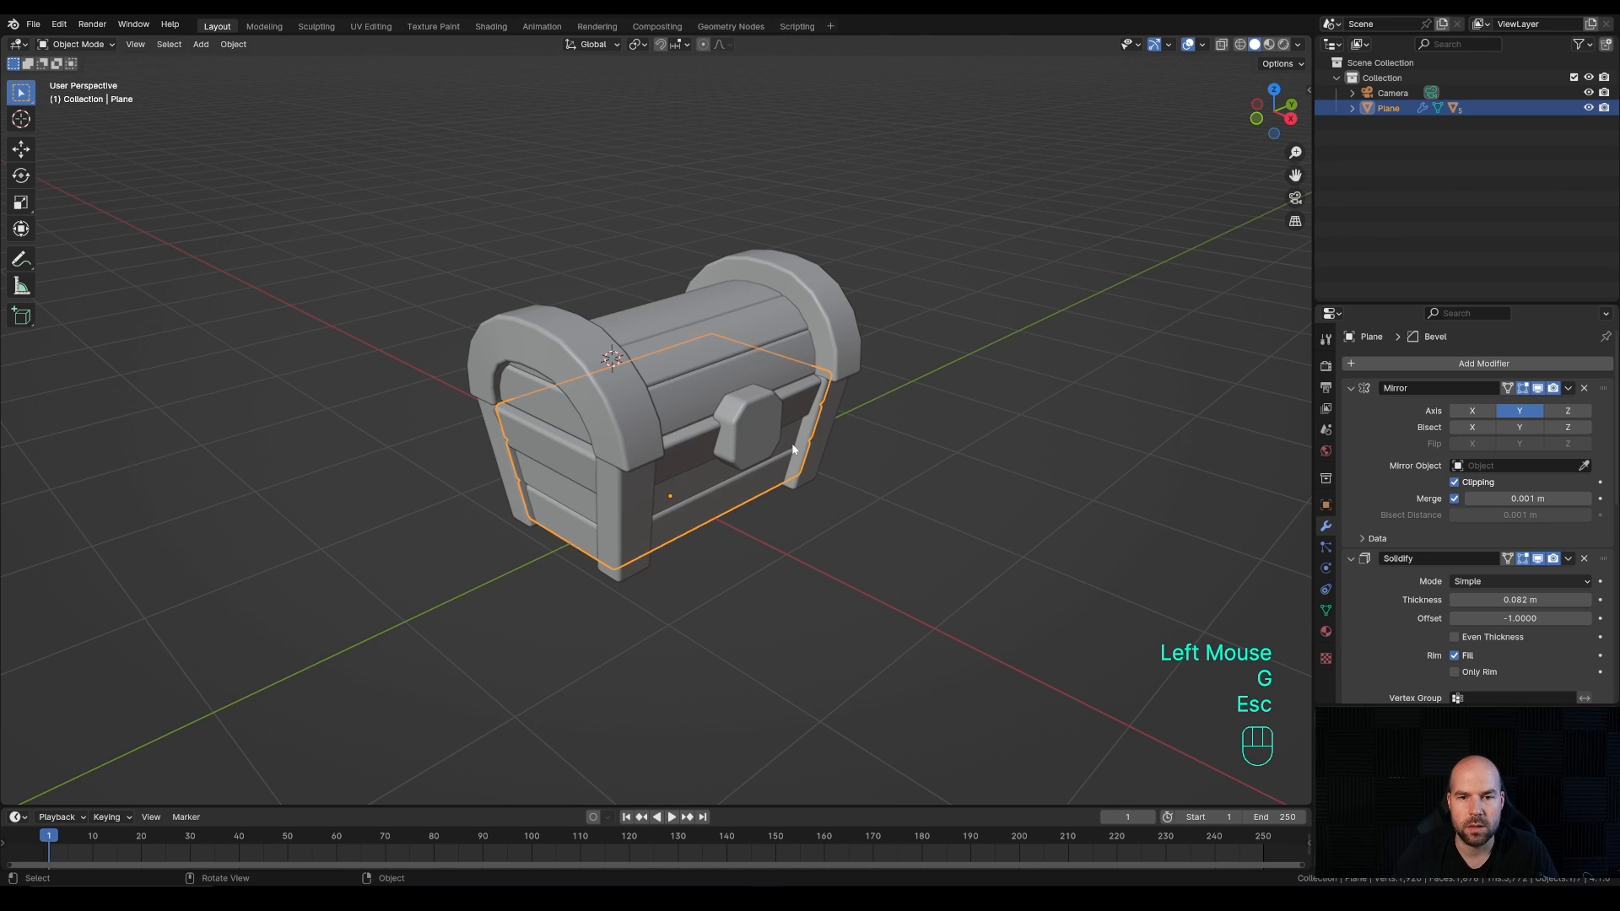
# Step: Set the scene's frame rate to 30 fps and the end of its frame range to 120
pyautogui.scroll(-1, 792, 450)
pyautogui.scroll(1, 789, 452)
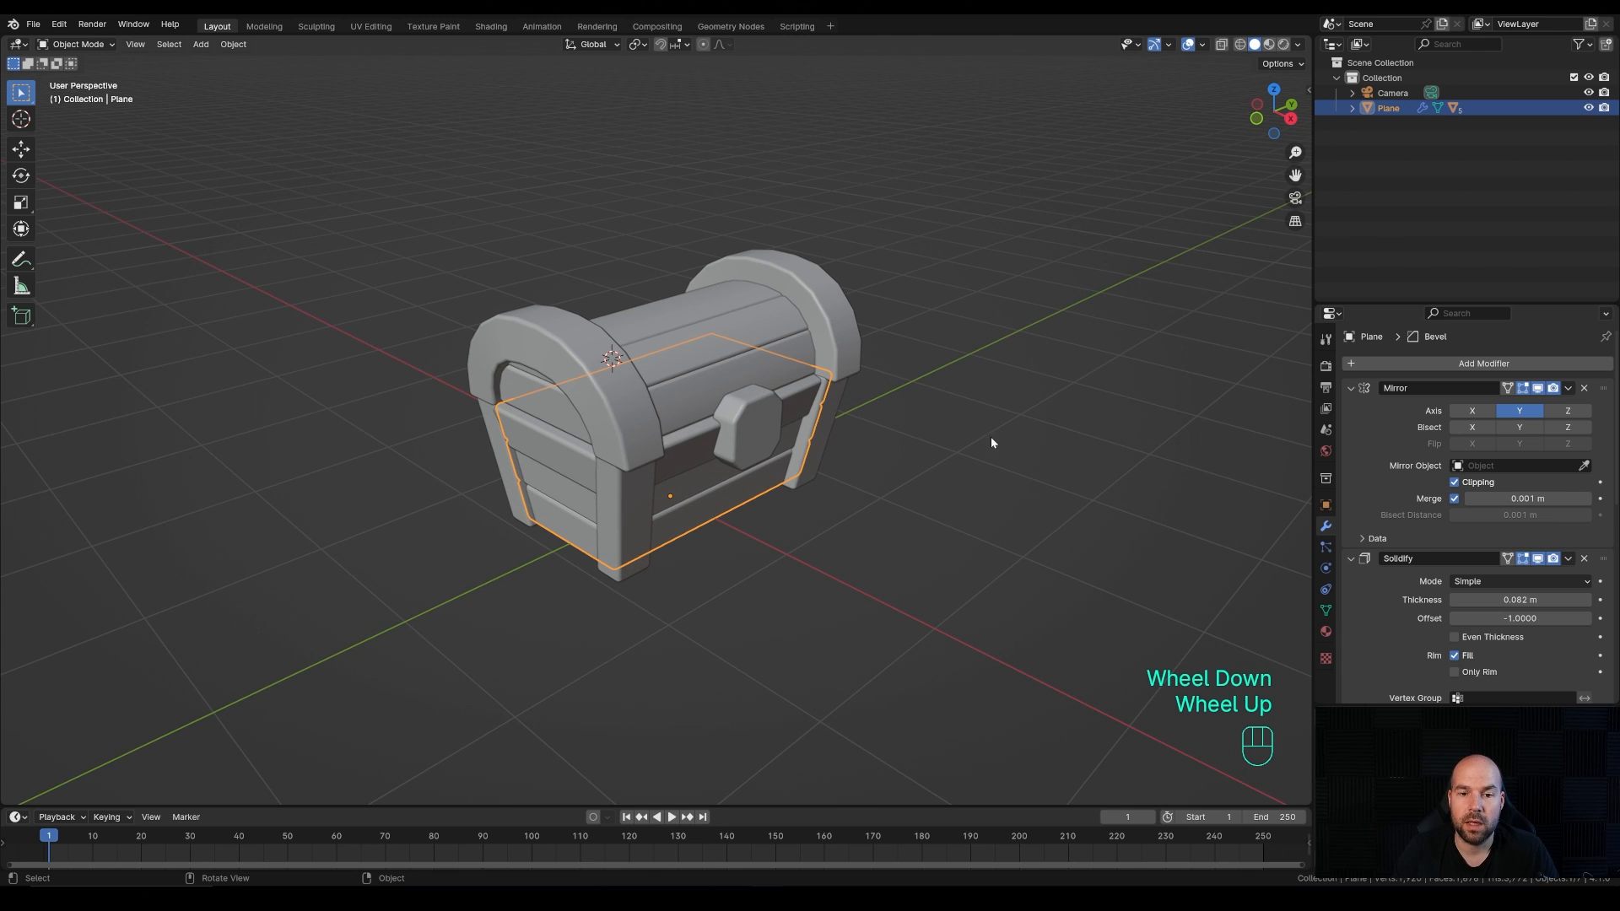
pyautogui.moveTo(991, 437); pyautogui.dragTo(971, 438, button='middle')
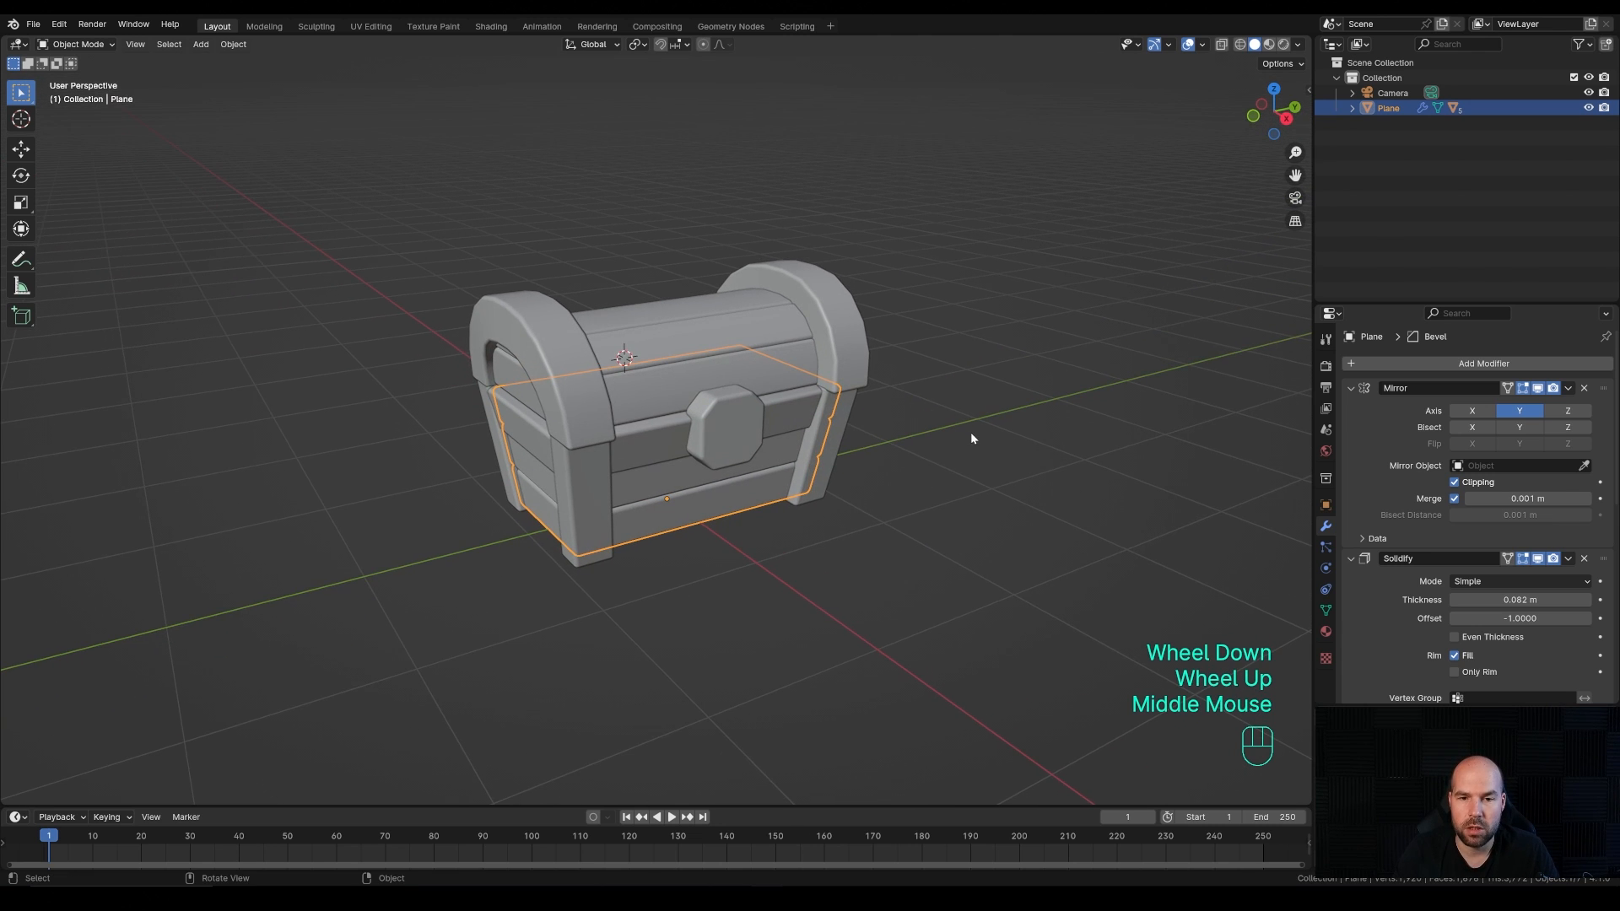
pyautogui.click(1326, 389)
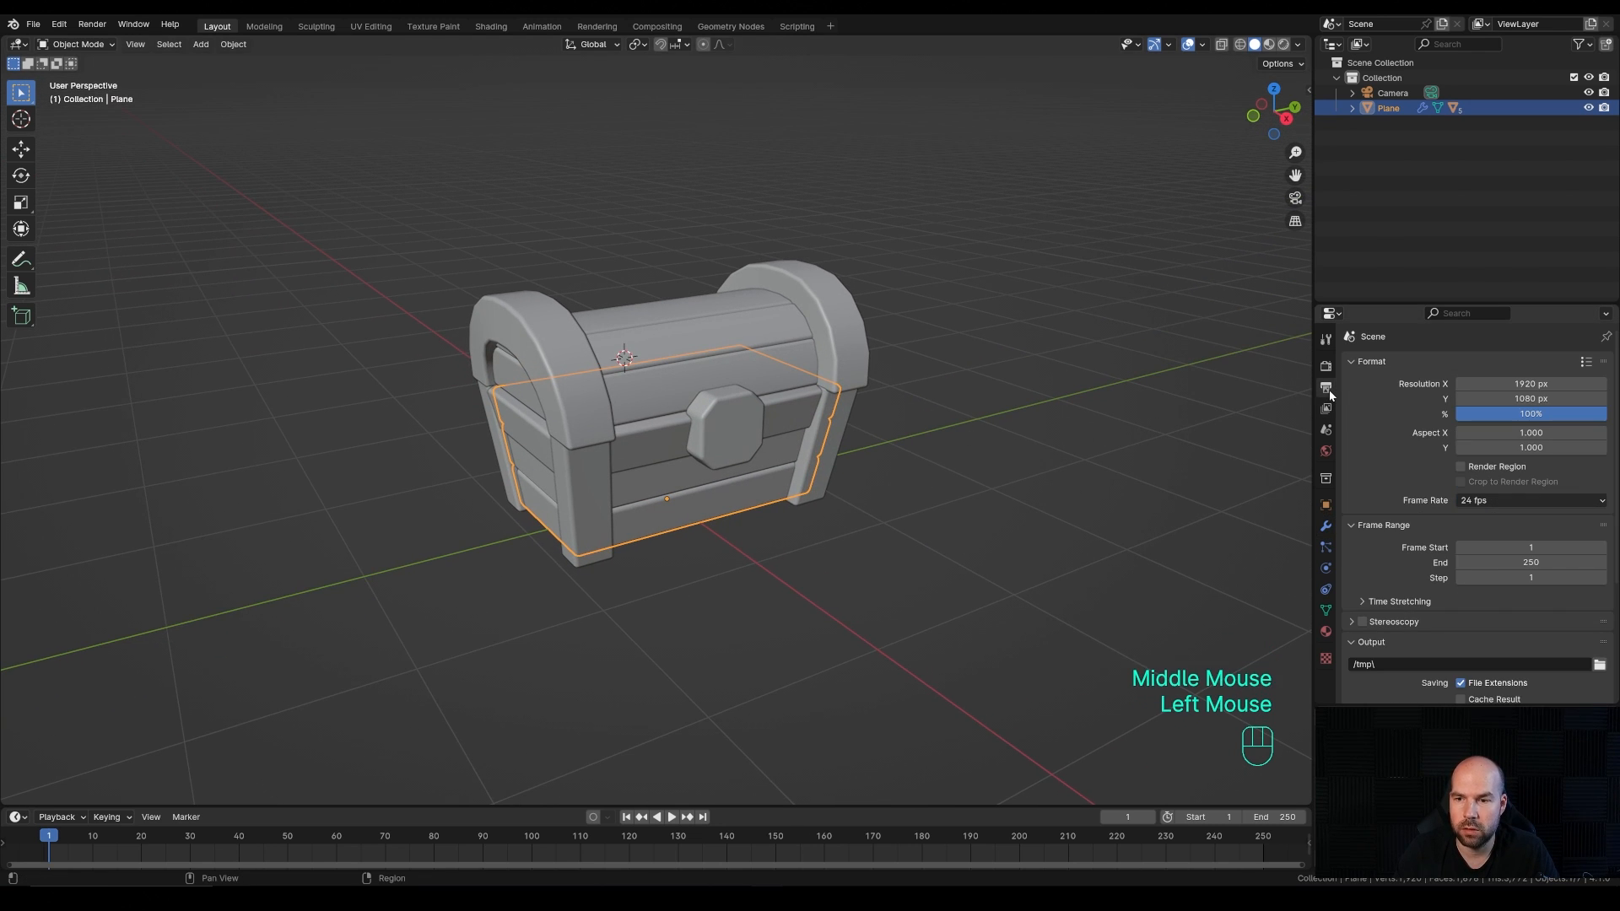
pyautogui.click(1488, 501)
pyautogui.click(1493, 575)
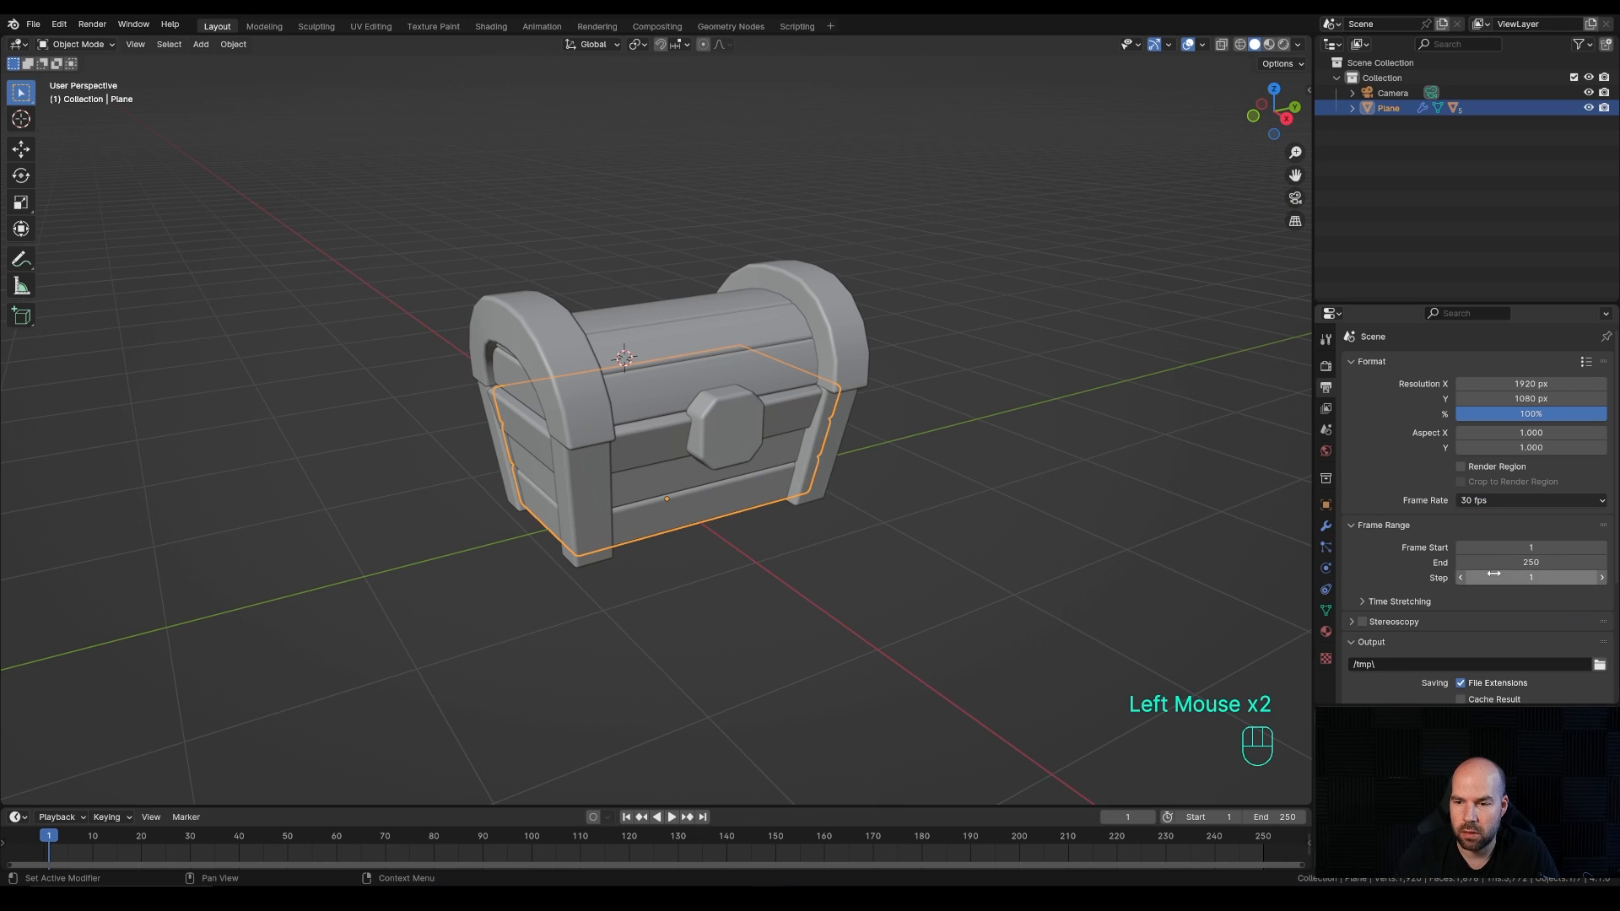
pyautogui.click(1555, 564)
pyautogui.write('12')
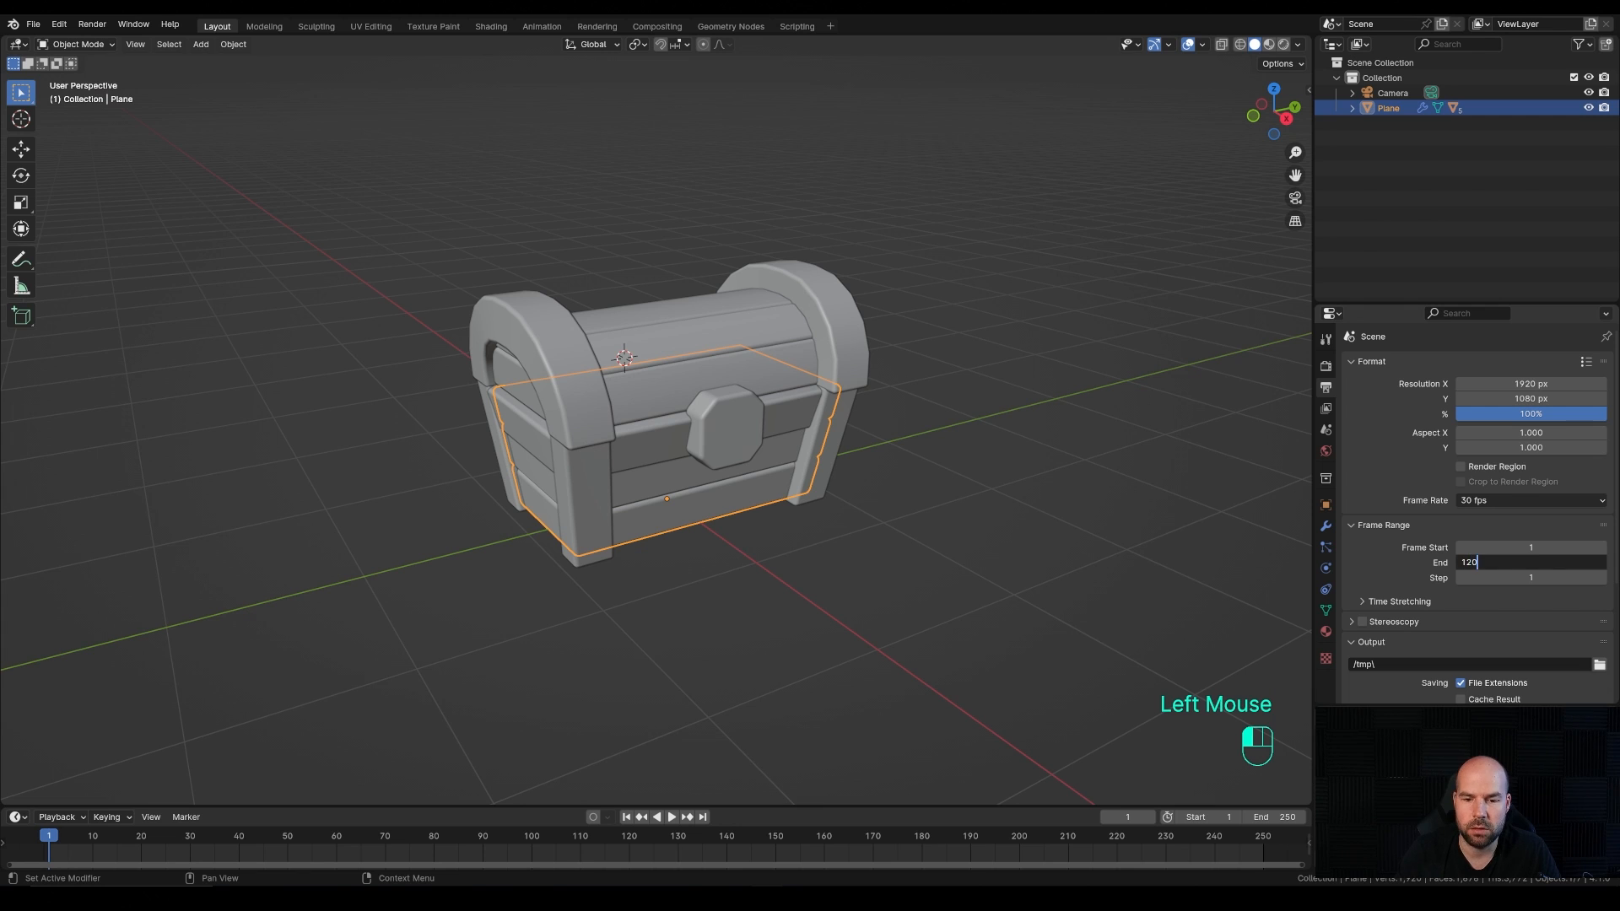
pyautogui.press('Return')
# Step: Enlarge the timeline area and centre the 1–120 frame range in it
pyautogui.moveTo(956, 806); pyautogui.dragTo(959, 775)
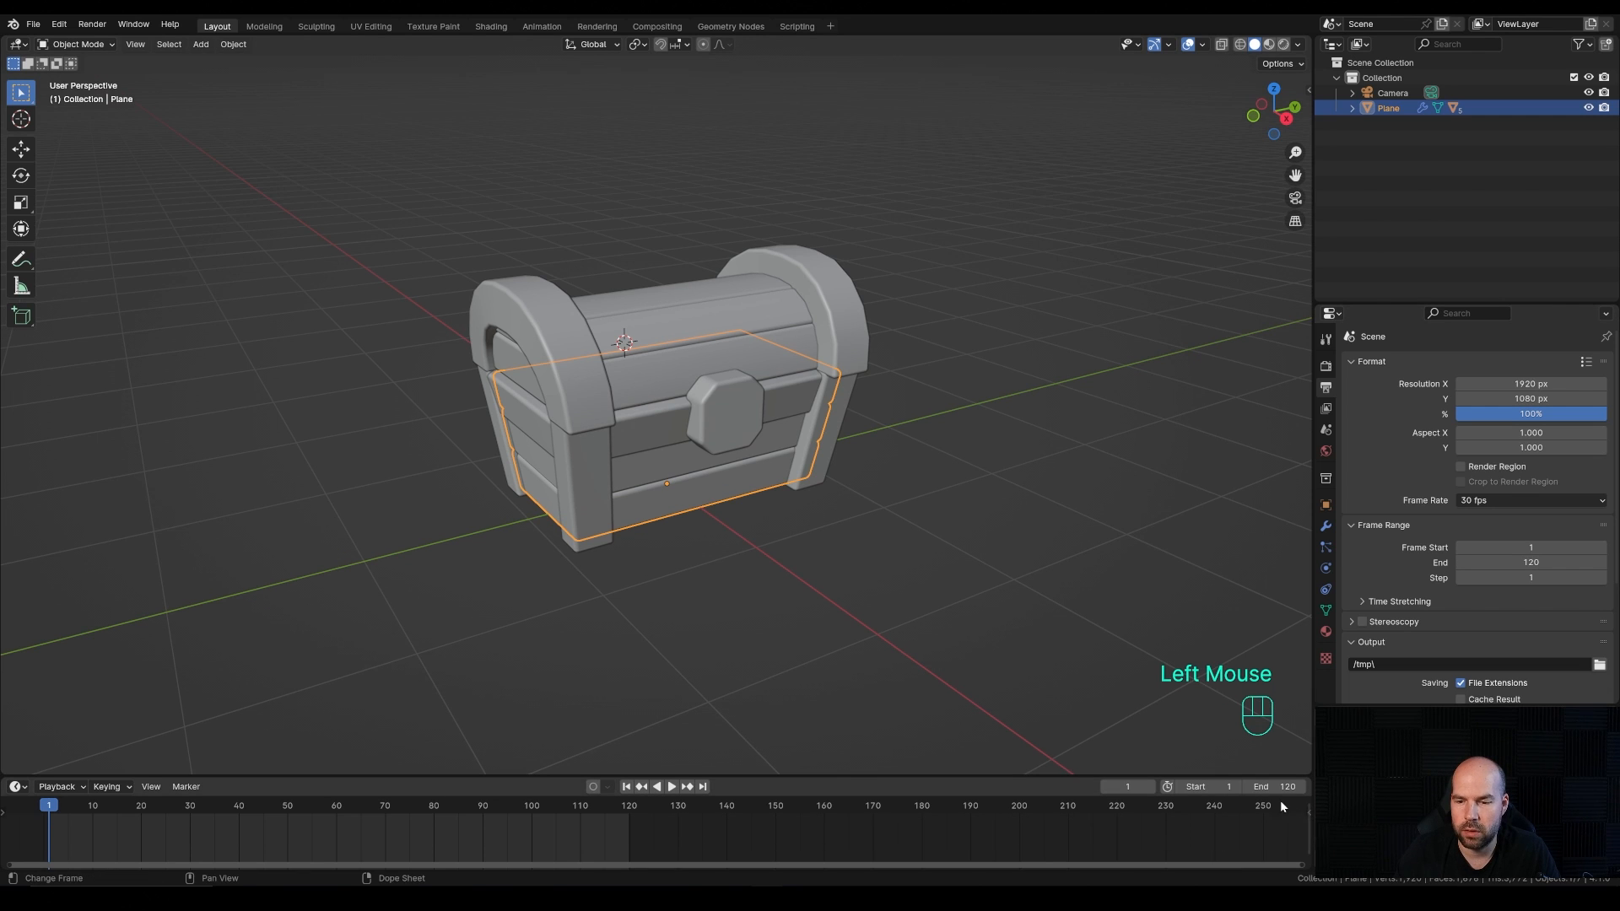
pyautogui.moveTo(602, 823); pyautogui.dragTo(896, 777, button='middle')
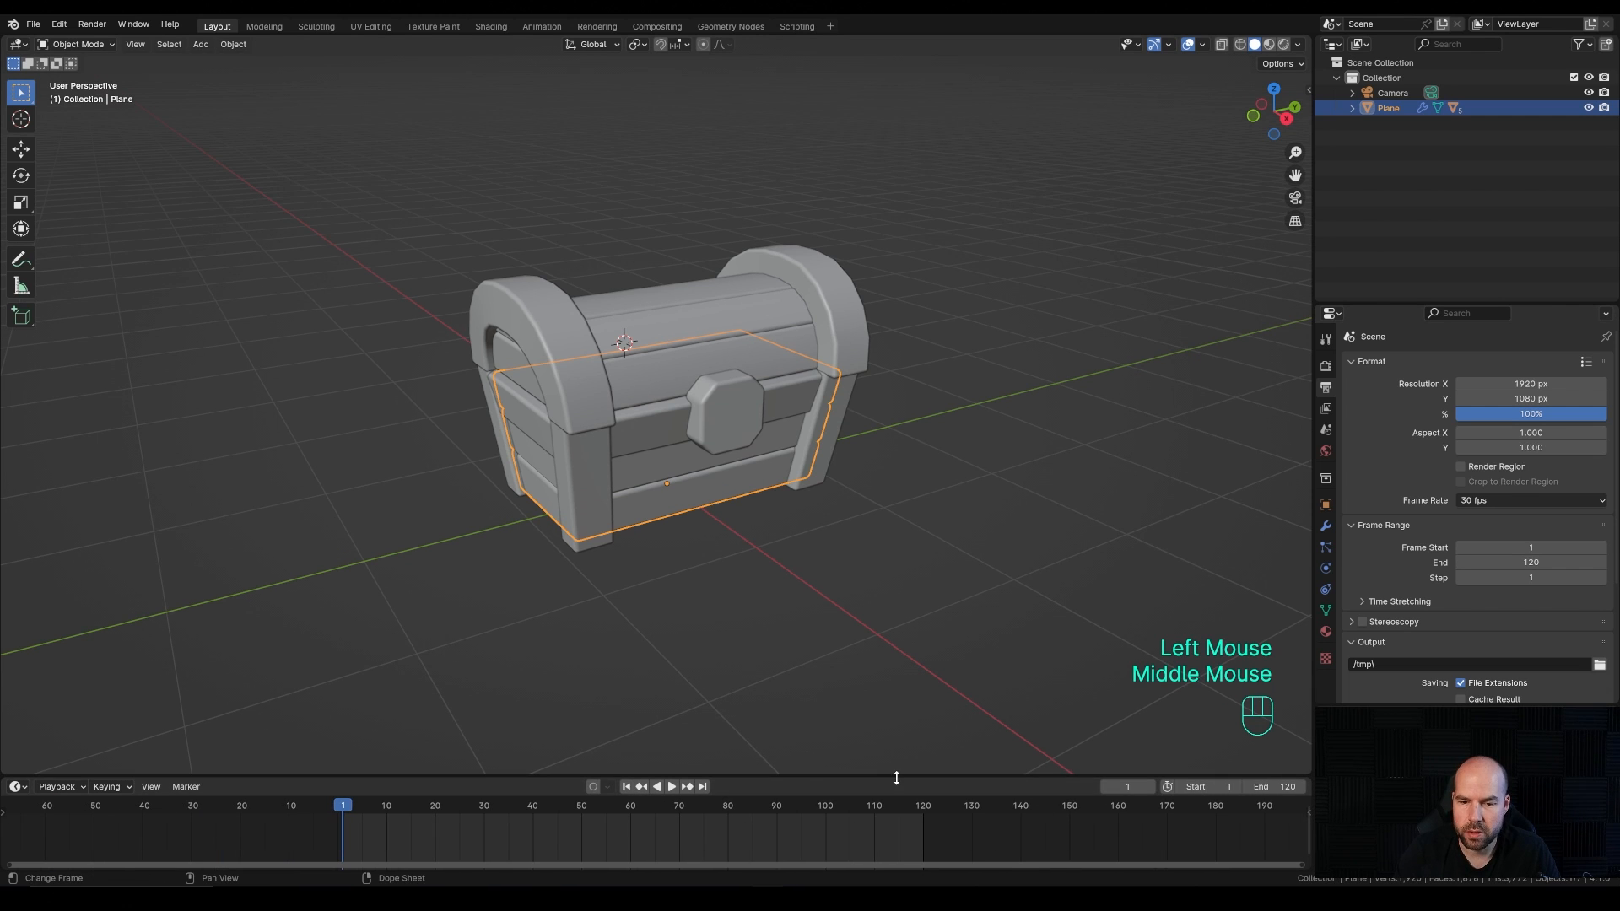
pyautogui.moveTo(896, 777); pyautogui.dragTo(904, 667)
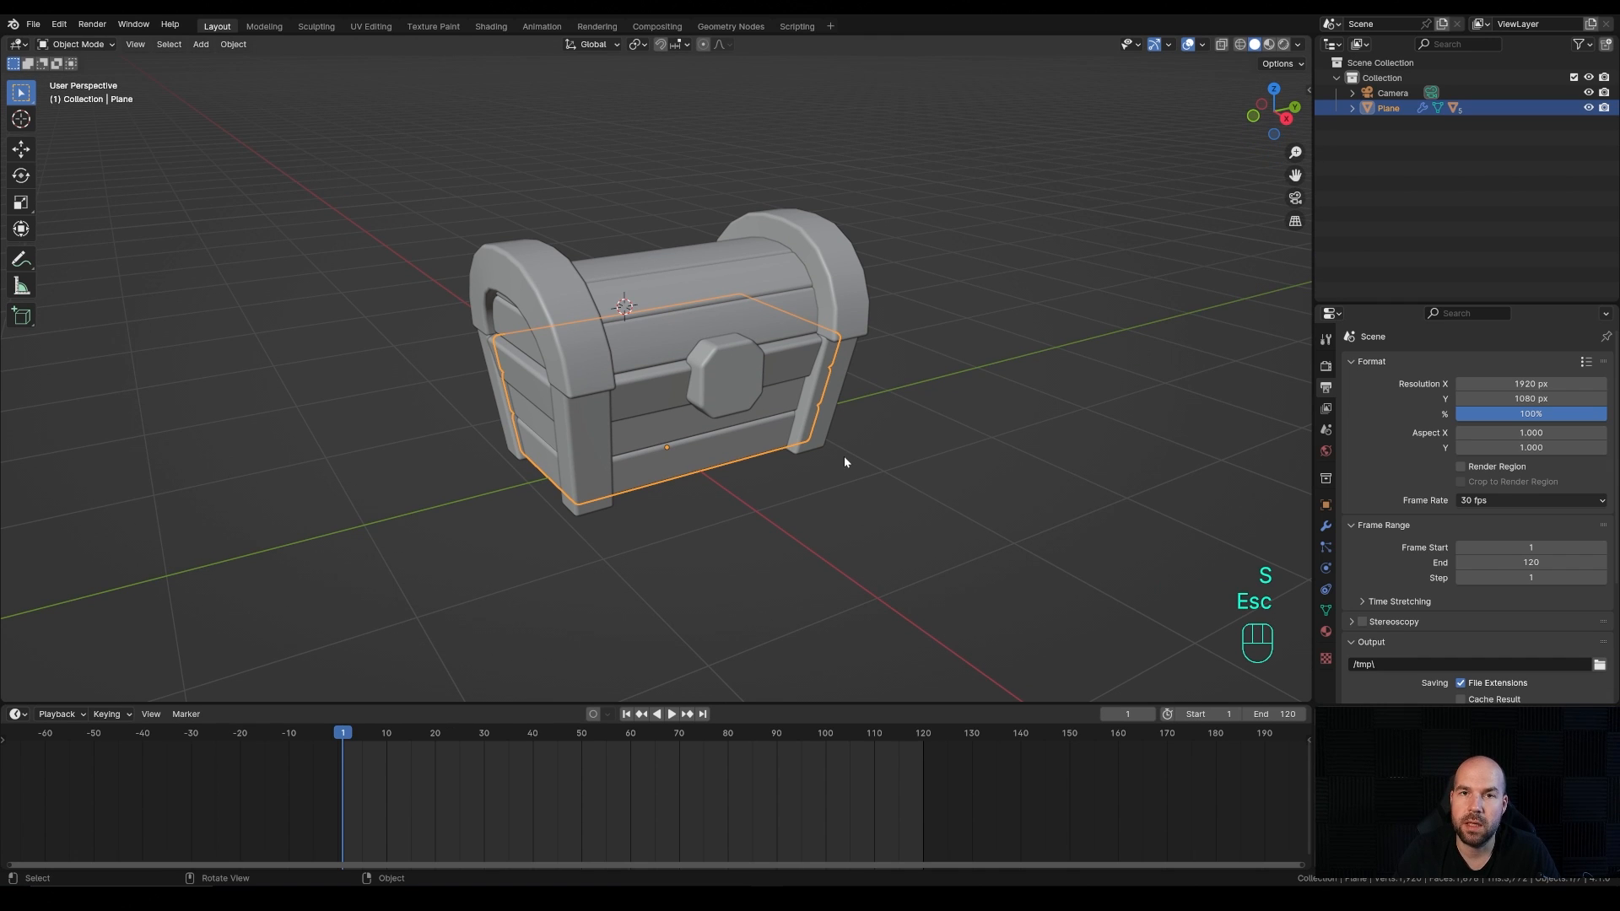
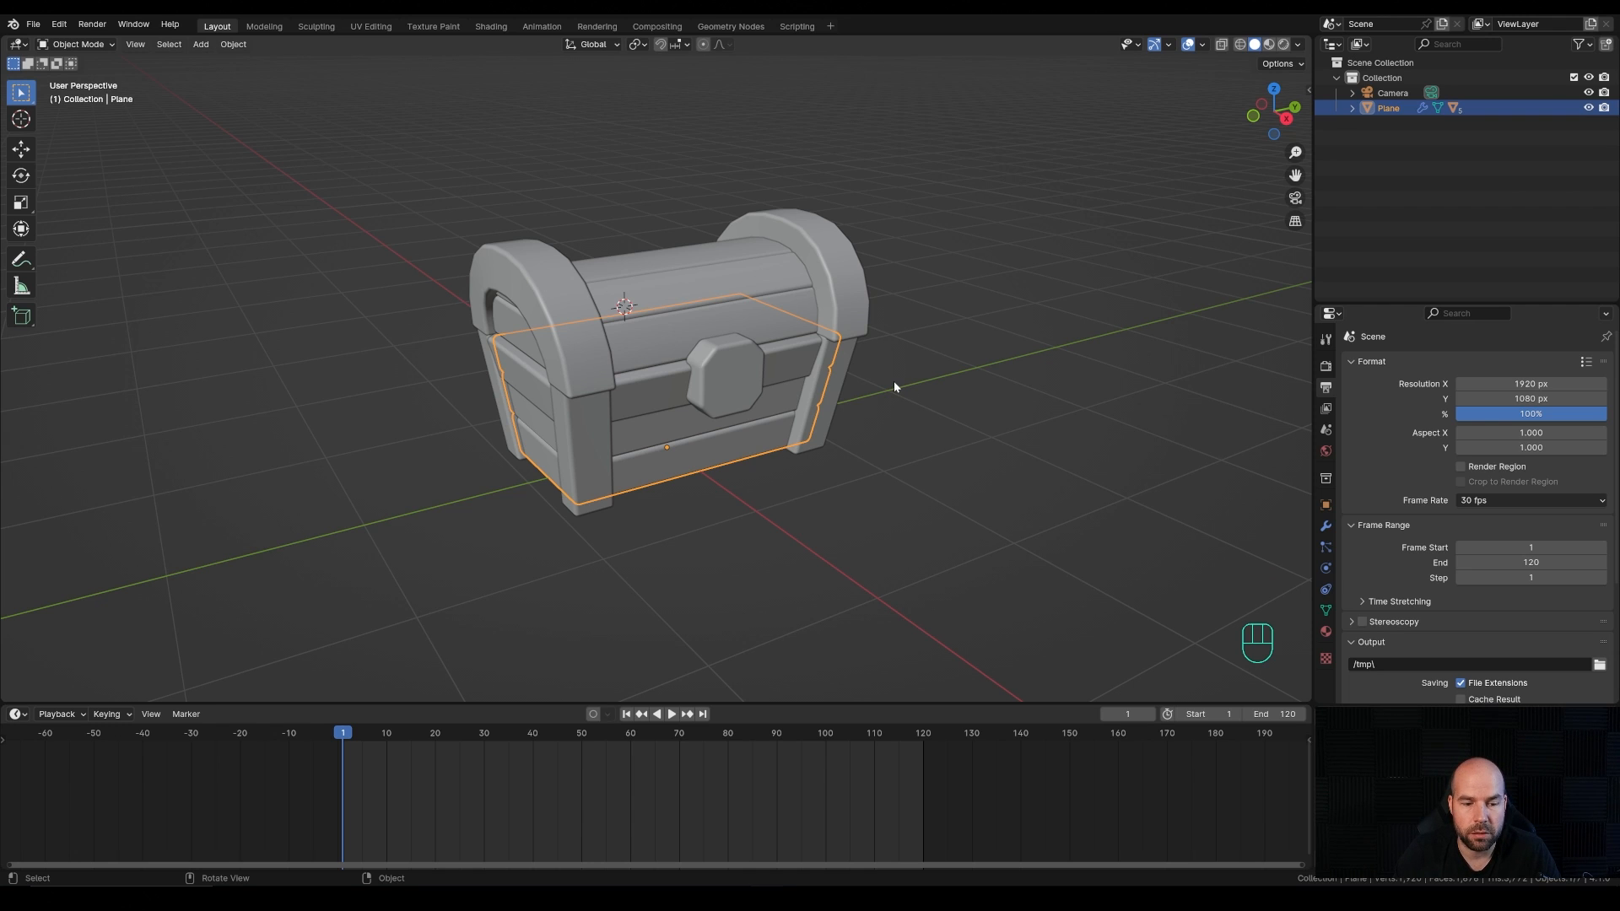
# Step: Move the 3D cursor to the world origin and add a cylinder with 6 vertices there
pyautogui.hotkey('shift', 's')
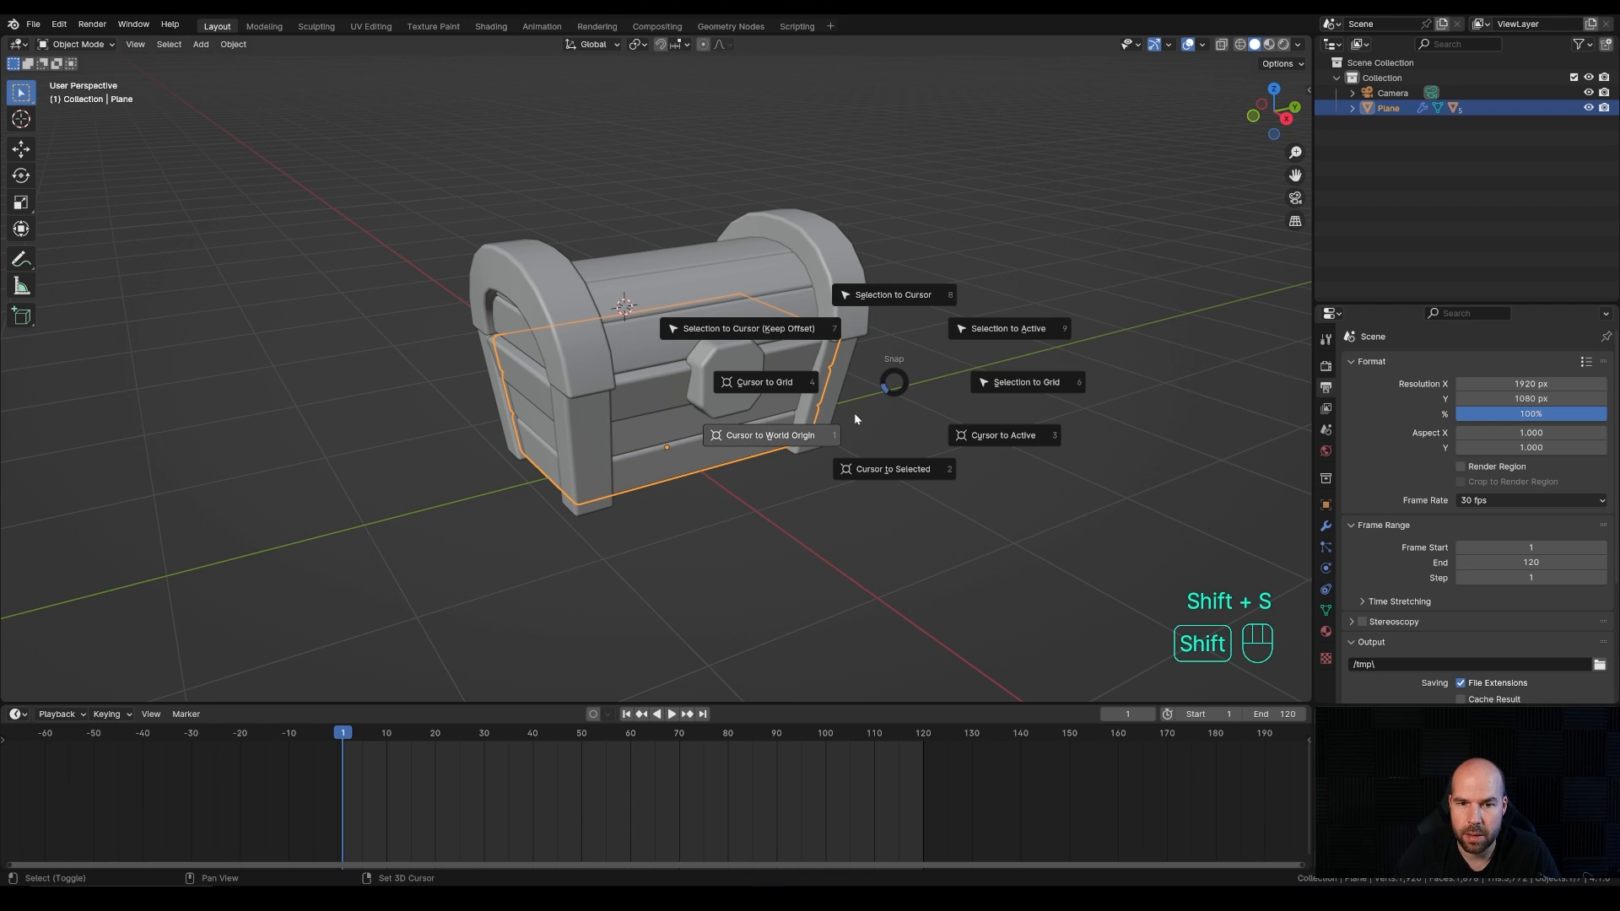
pyautogui.click(782, 454)
pyautogui.hotkey('shift', 'a')
pyautogui.moveTo(777, 440)
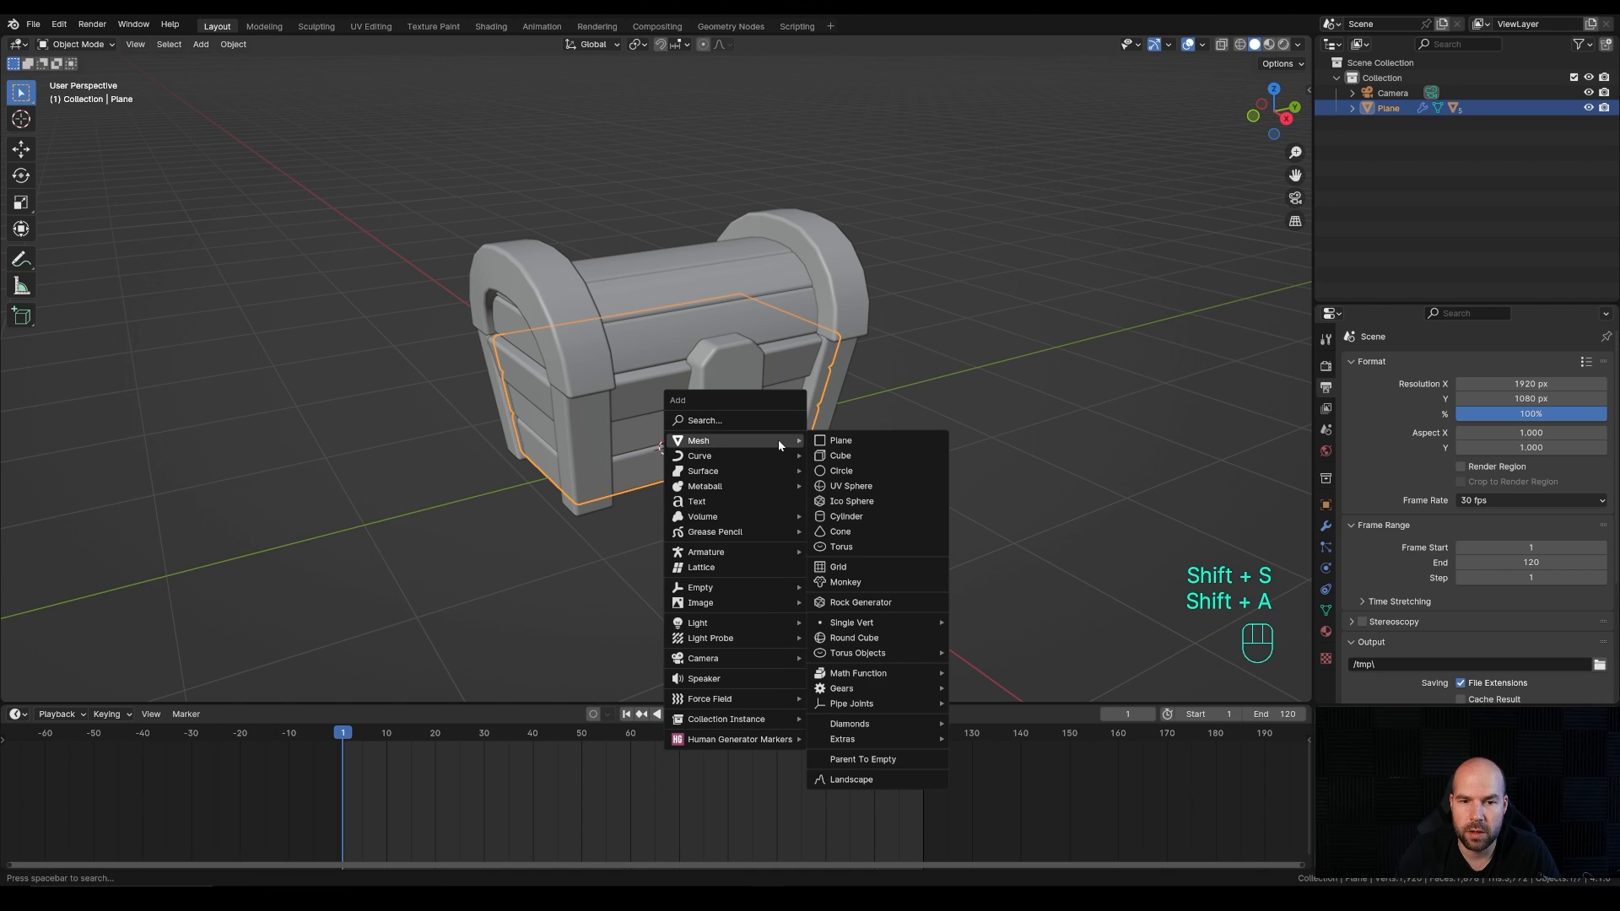
pyautogui.click(847, 516)
pyautogui.click(127, 690)
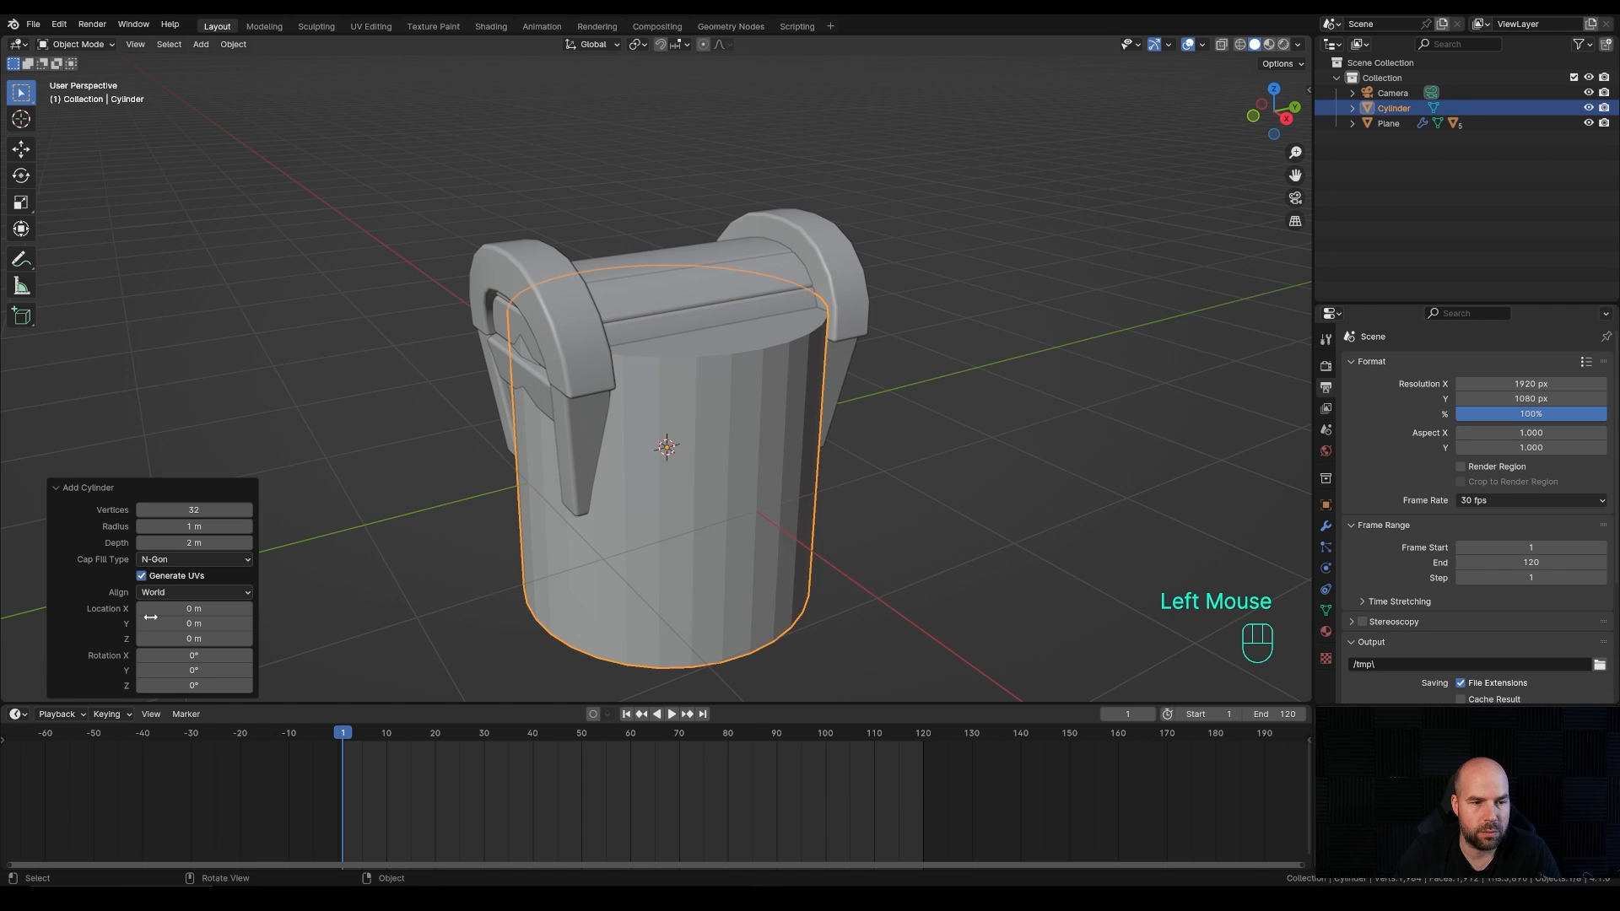
pyautogui.doubleClick(169, 509)
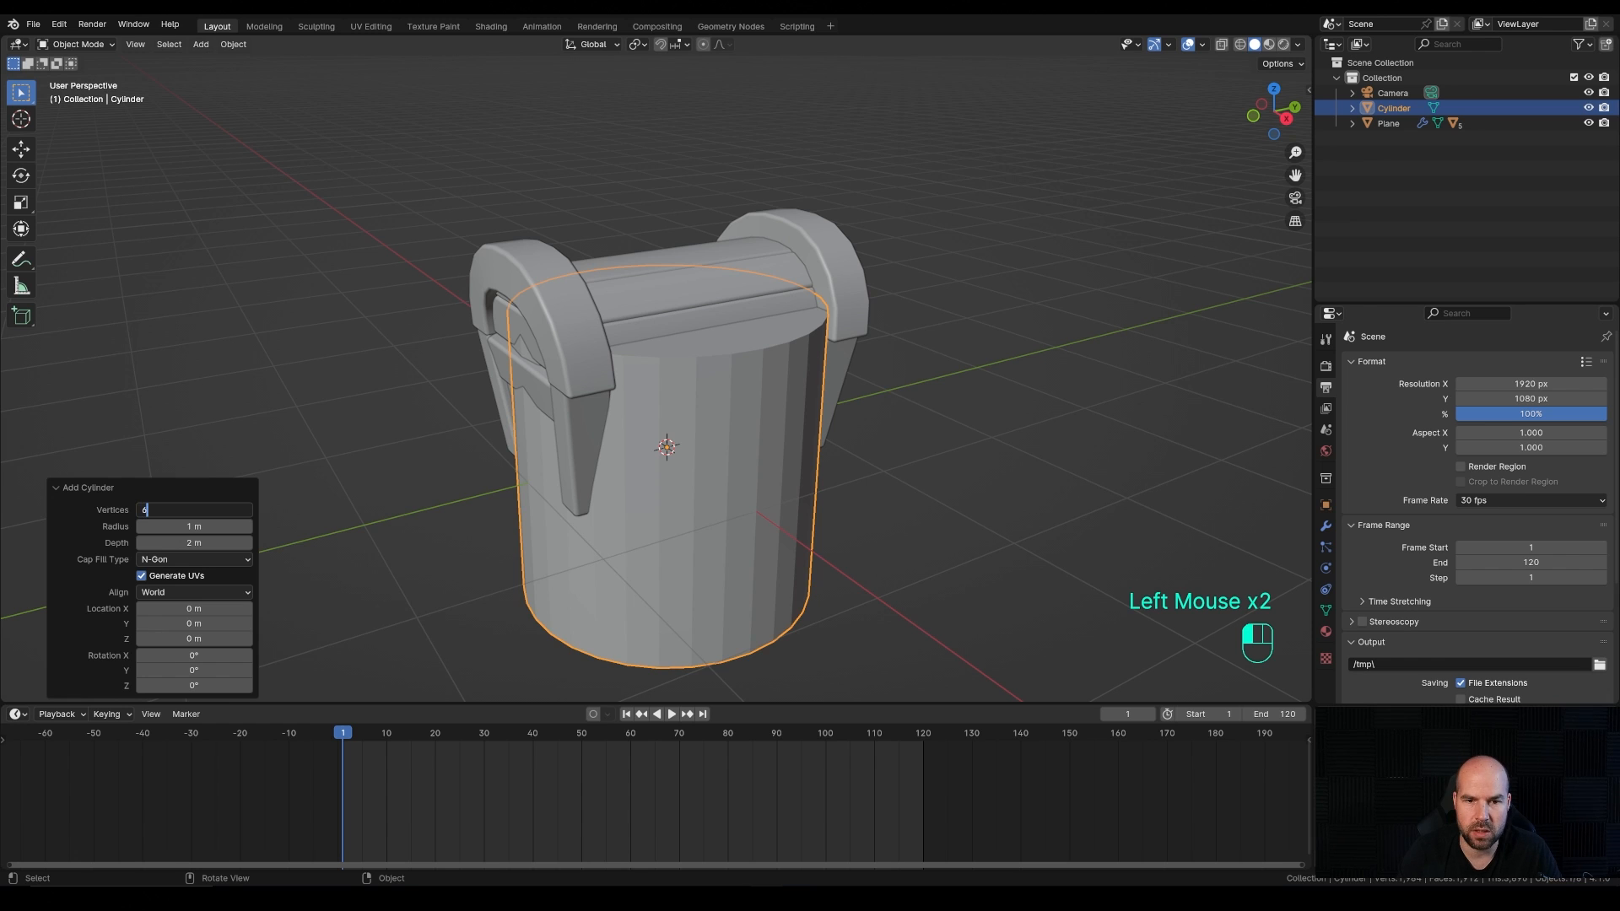
pyautogui.press('Return')
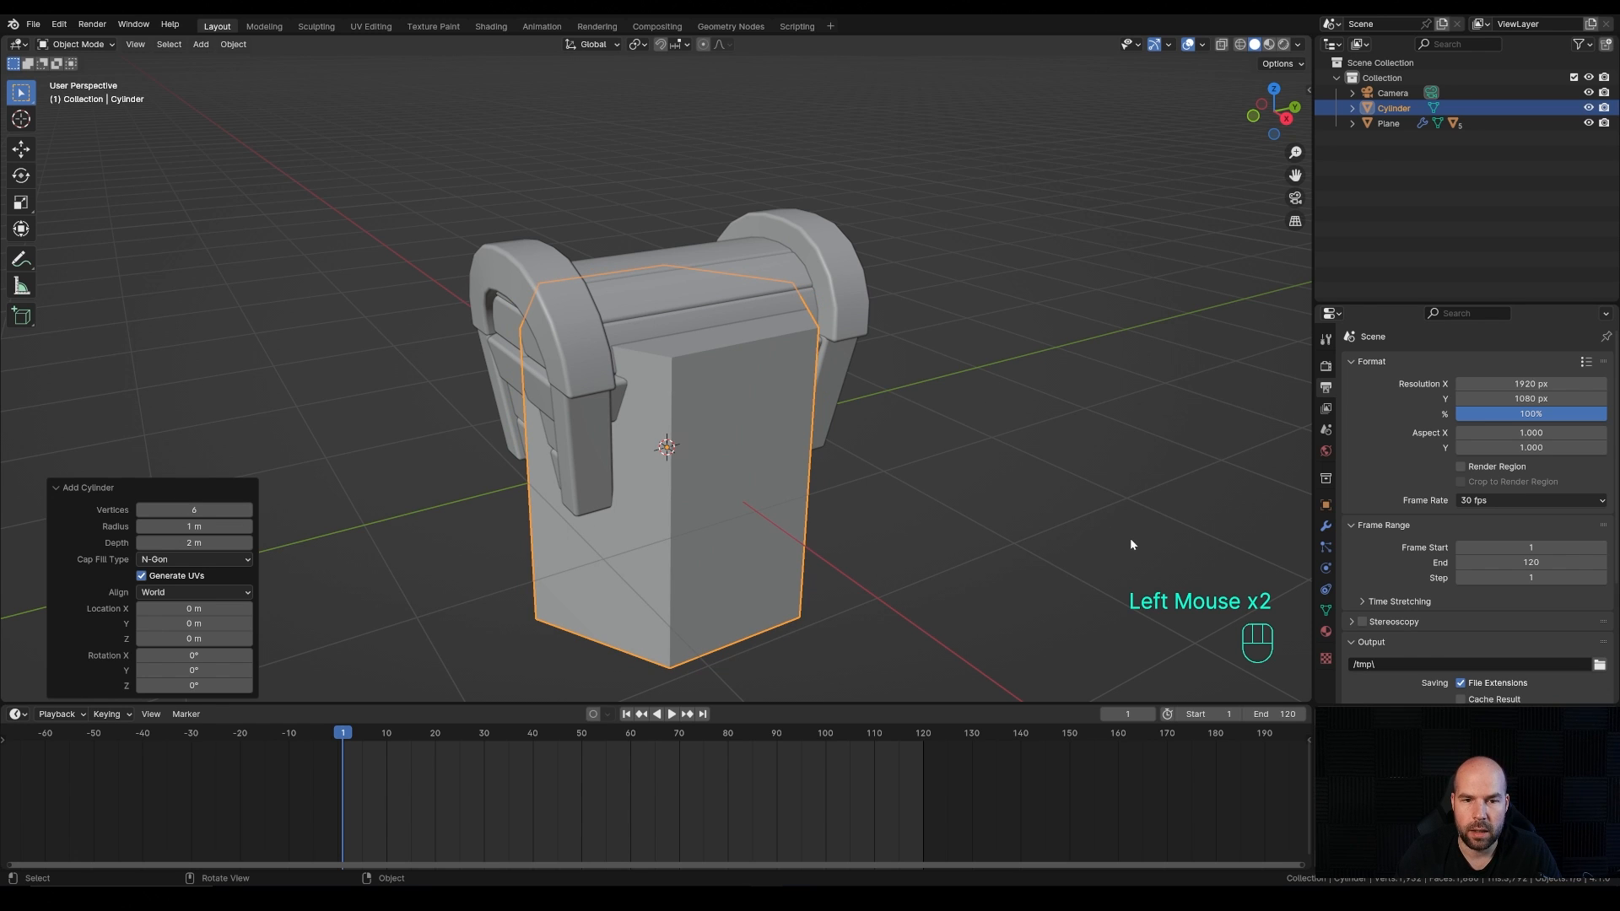
# Step: Scale the cylinder's mesh to about 0.18 in Edit Mode, shrink it slightly further, and isolate it in Local View
pyautogui.press('Tab')
pyautogui.press('s')
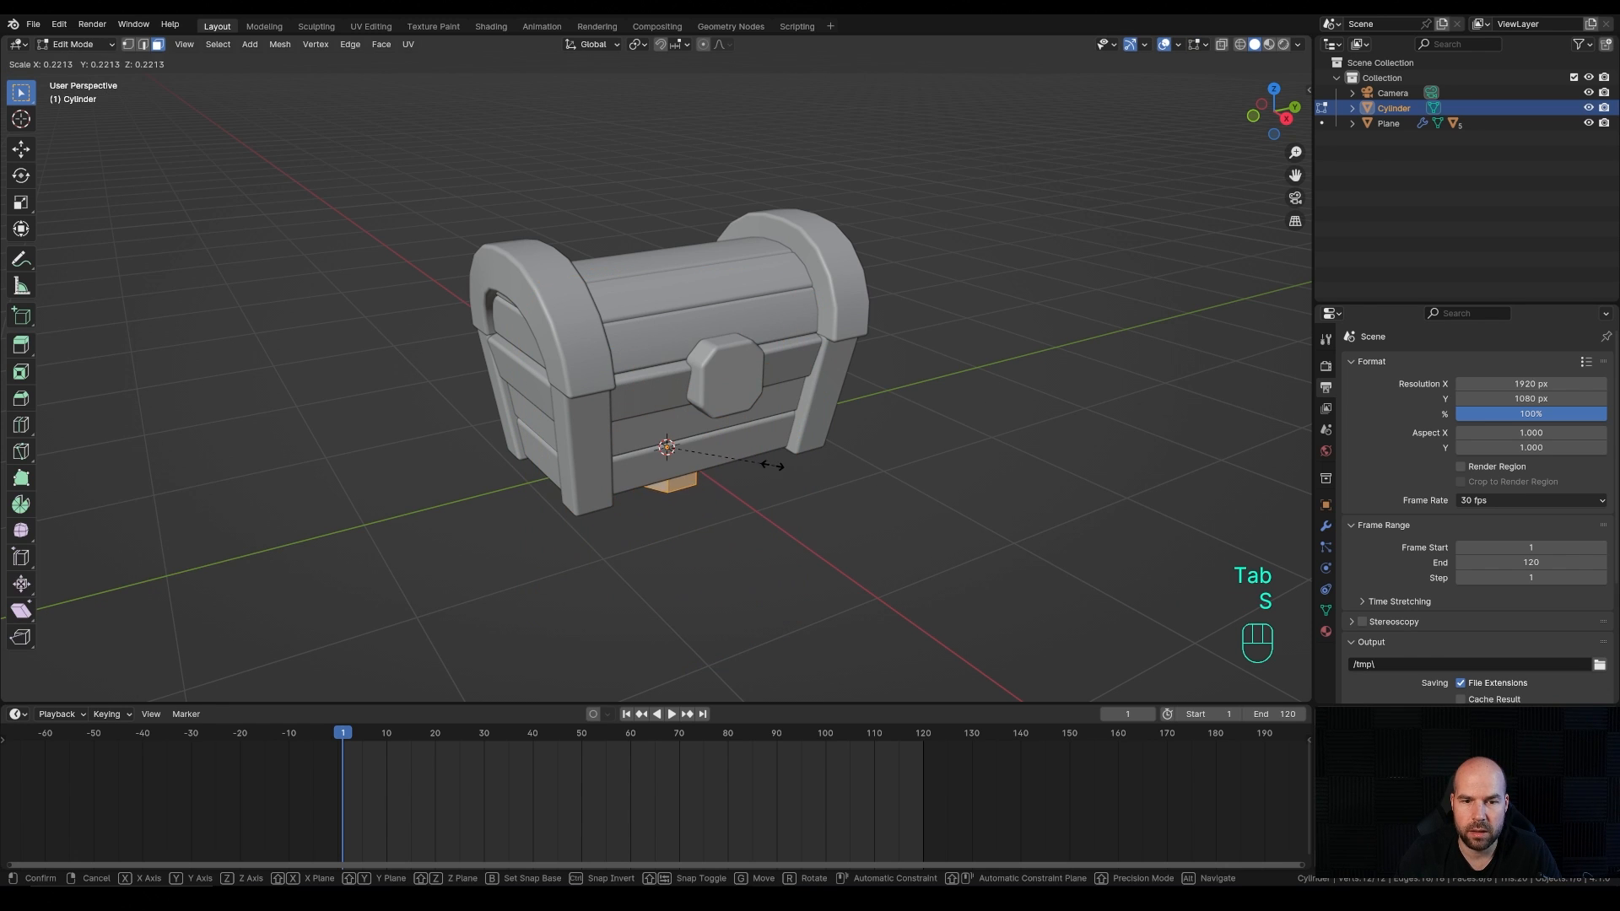
pyautogui.click(751, 465)
pyautogui.moveTo(750, 465); pyautogui.dragTo(882, 464, button='middle')
pyautogui.press('s')
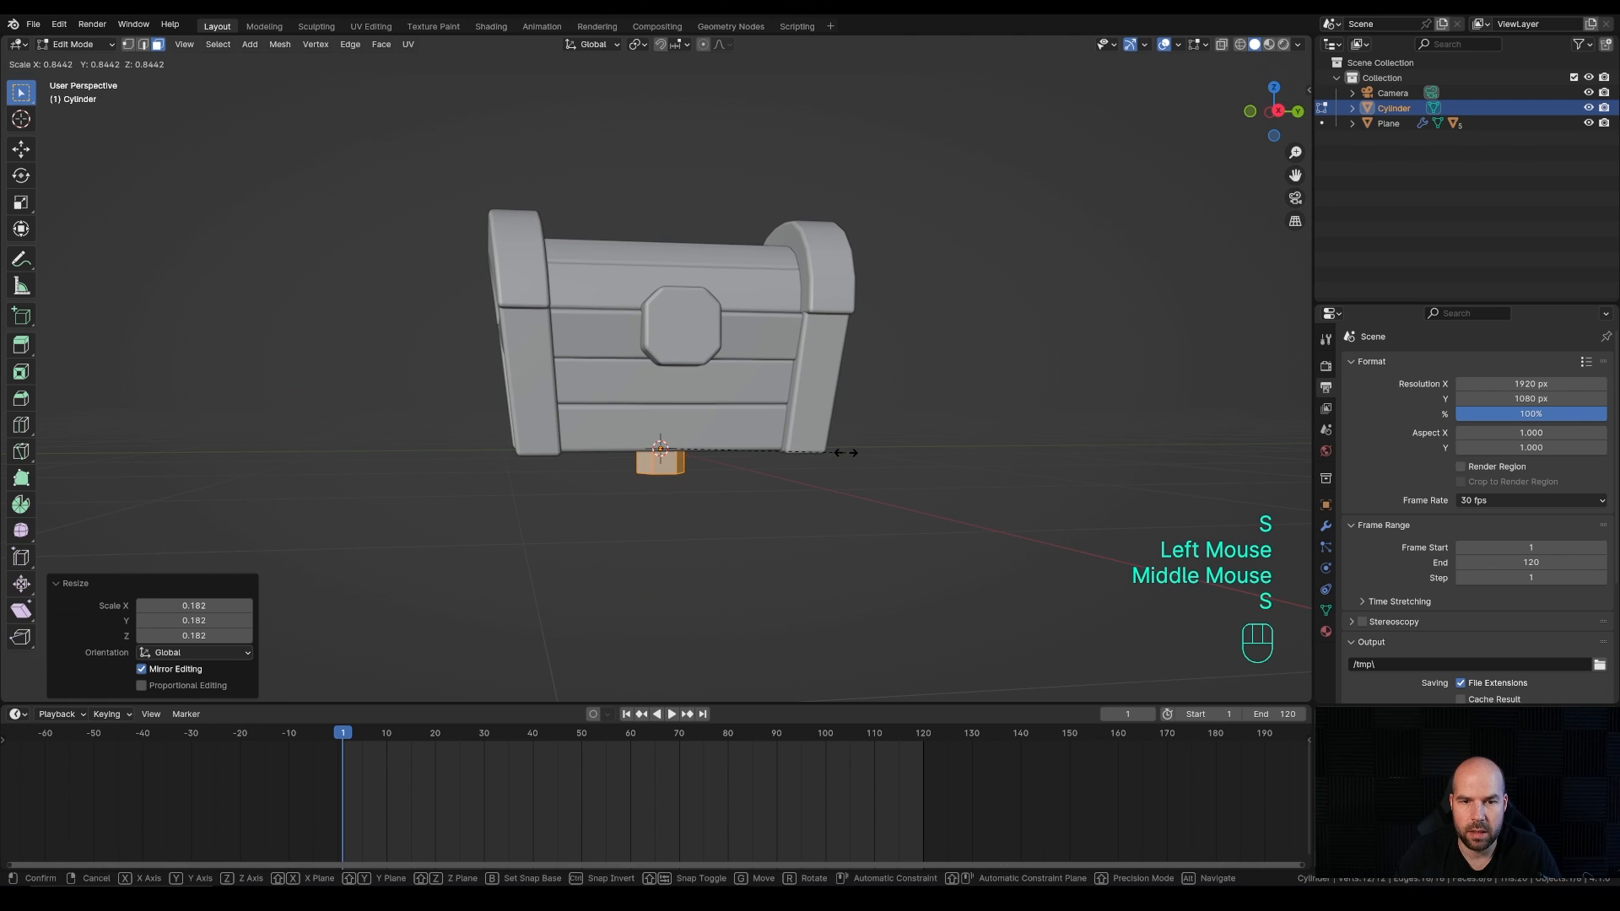
pyautogui.click(852, 453)
pyautogui.moveTo(922, 344); pyautogui.dragTo(950, 372, button='middle')
pyautogui.press('KP_Divide')
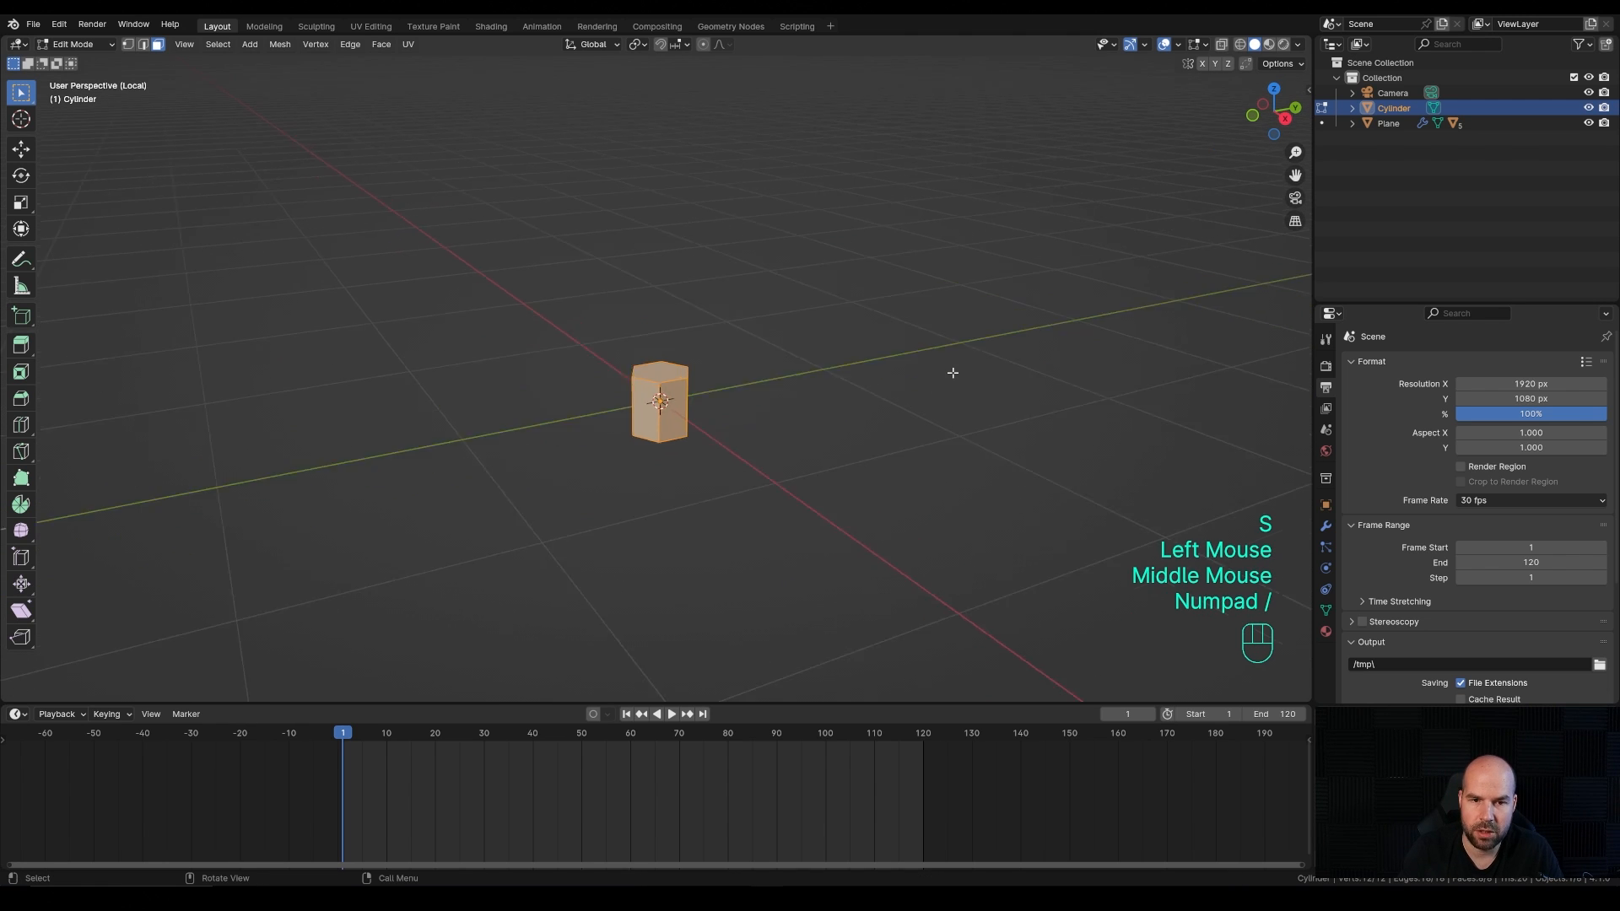
# Step: Stretch the hexagonal prism along Z by a factor of about 2.06
pyautogui.moveTo(753, 279); pyautogui.dragTo(723, 318, button='middle')
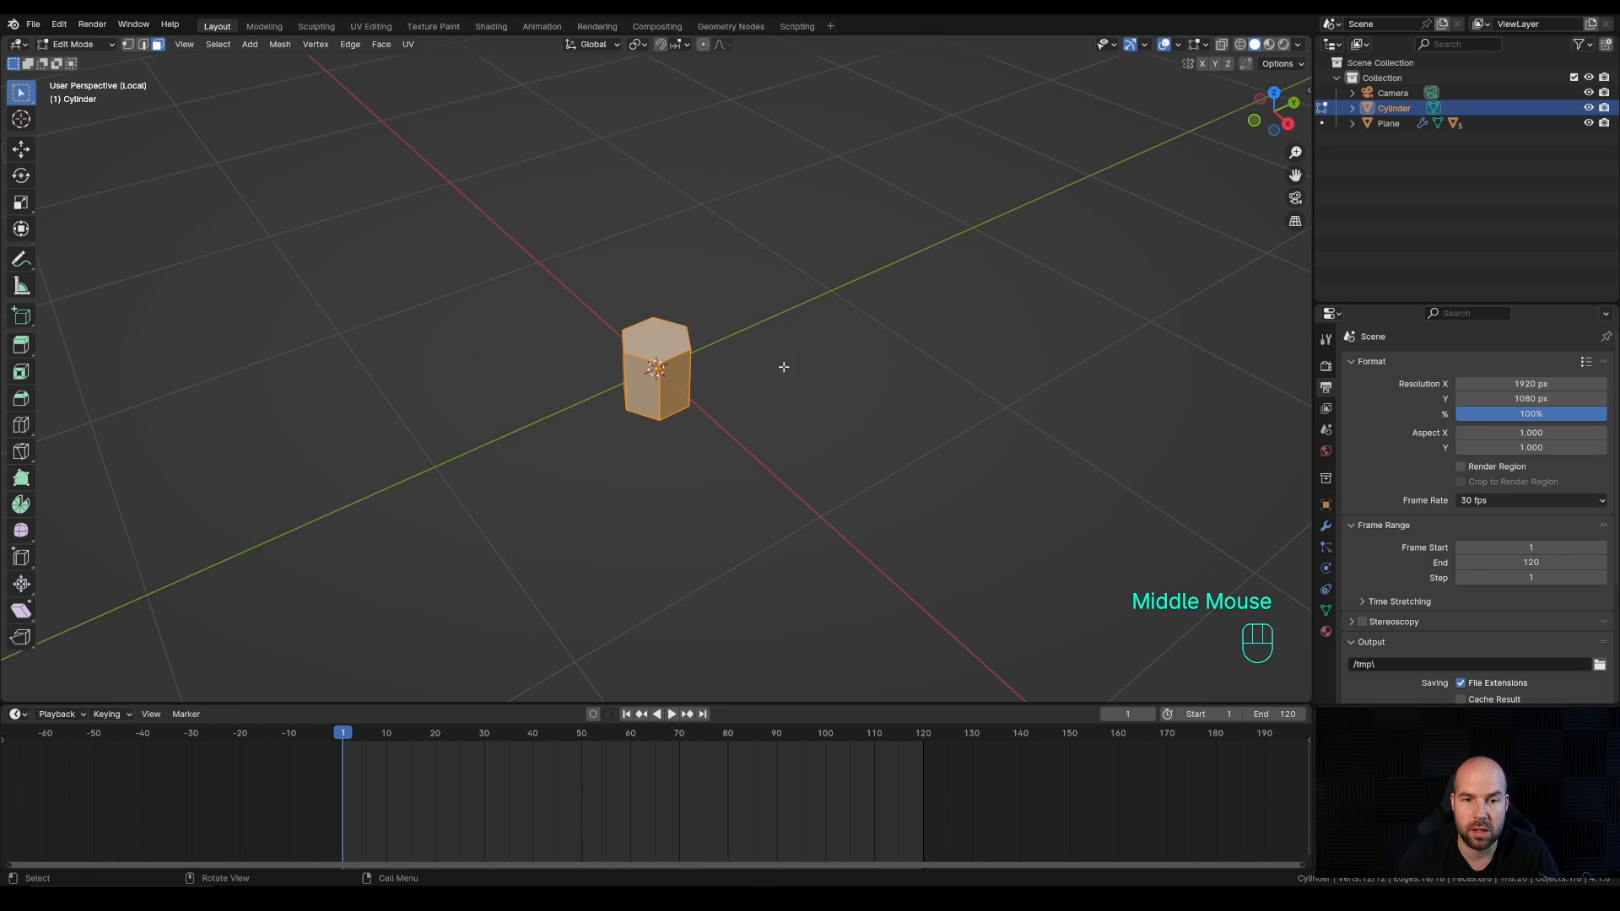
pyautogui.moveTo(783, 367); pyautogui.dragTo(770, 311, button='middle')
pyautogui.press('s')
pyautogui.press('z')
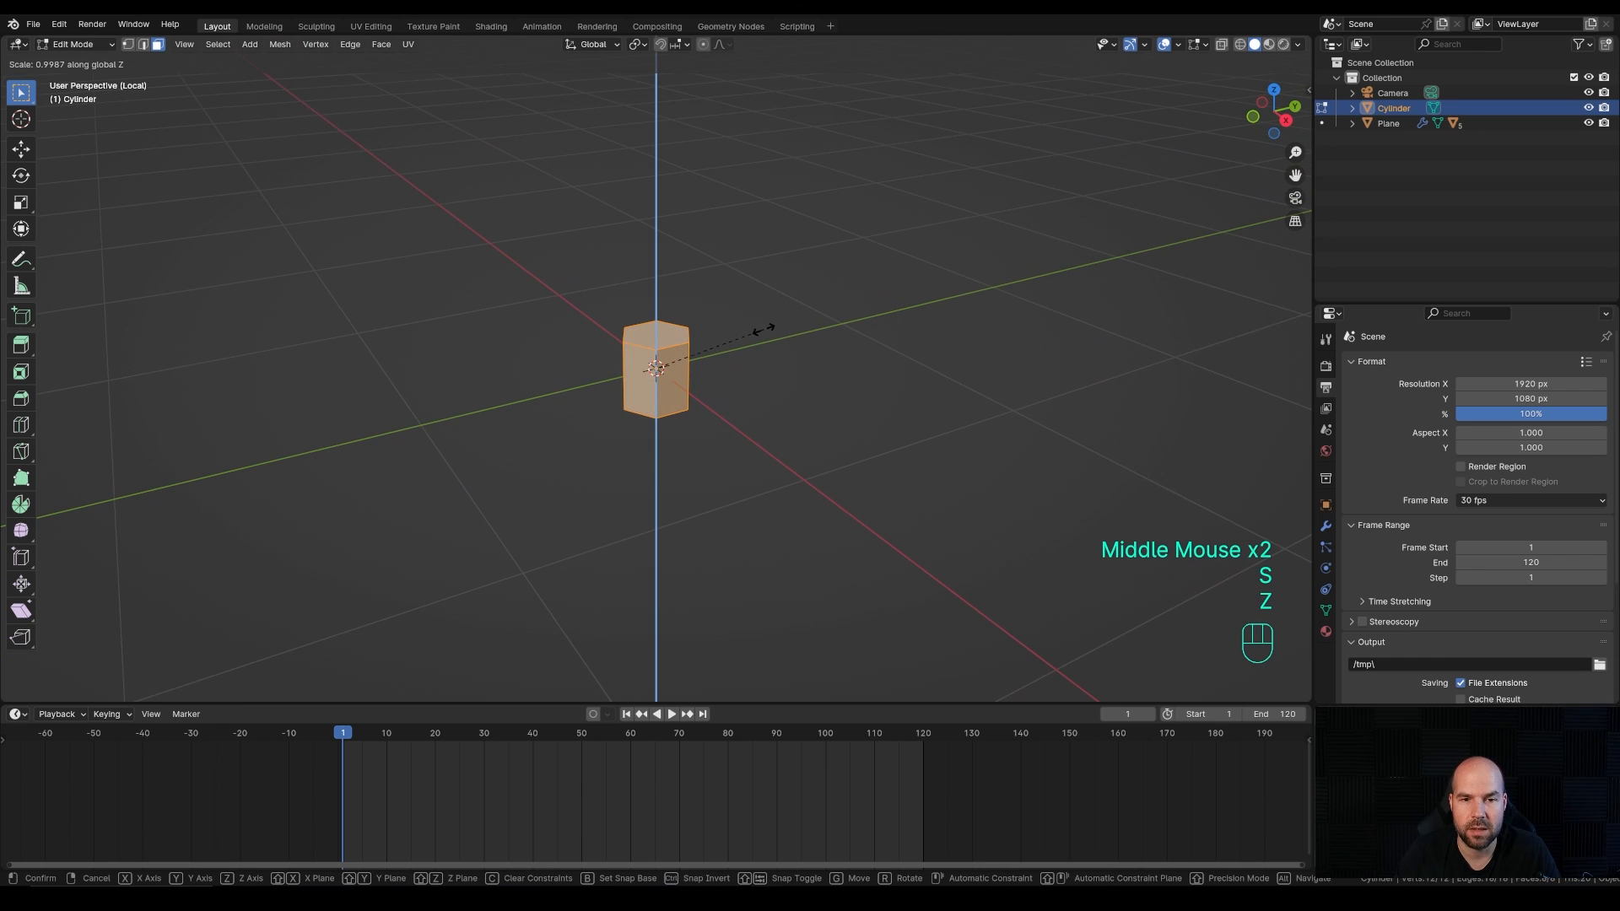
pyautogui.click(890, 342)
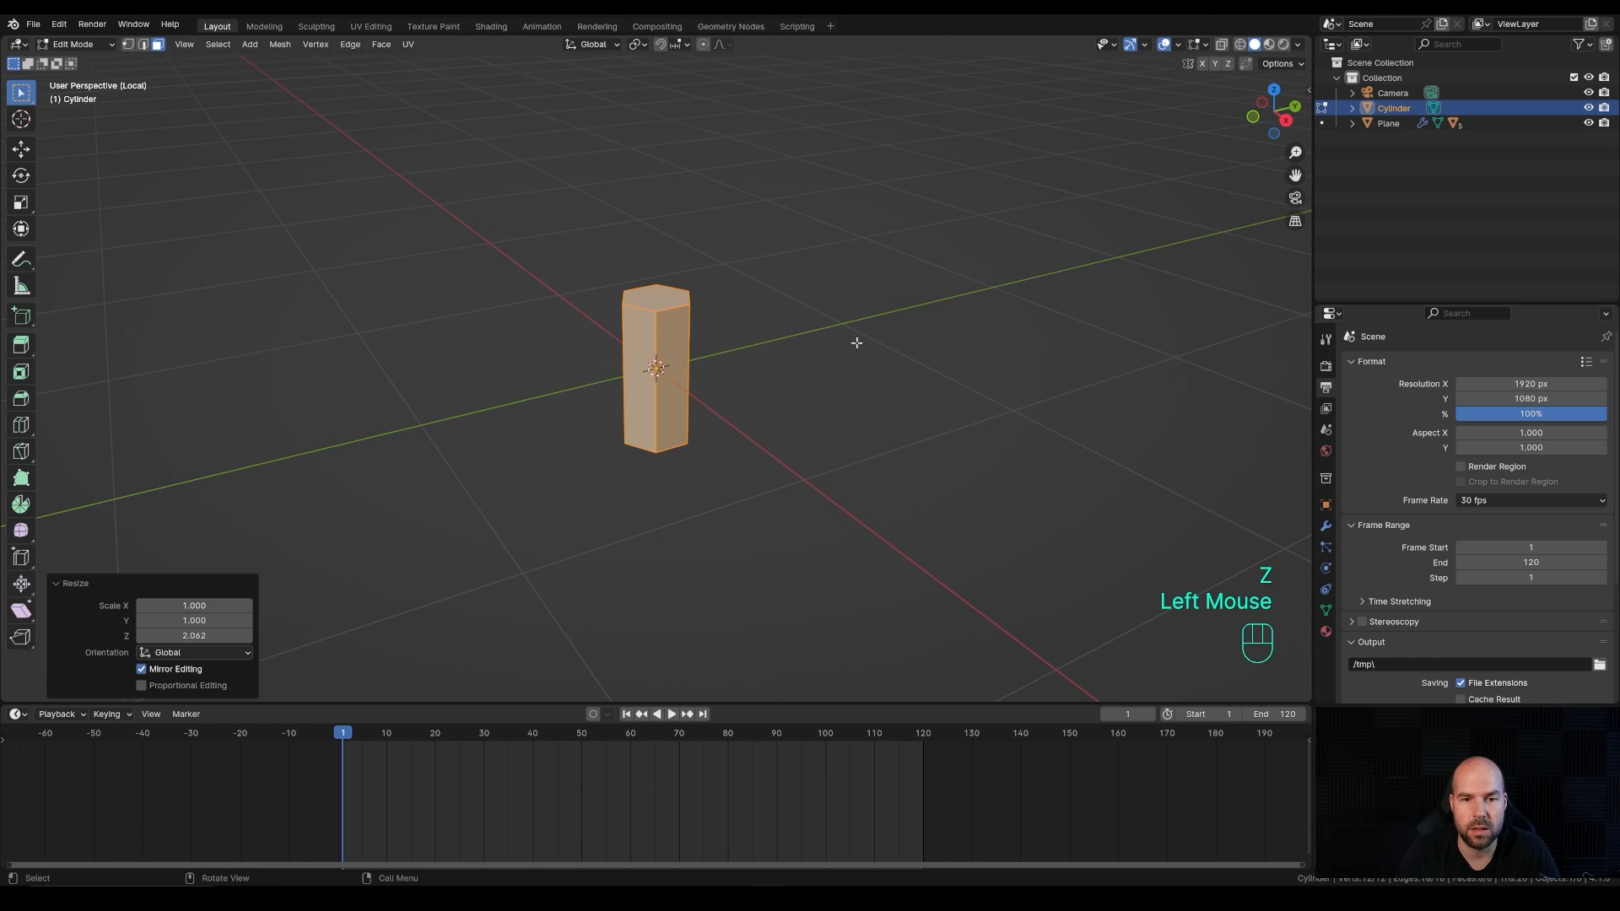
# Step: Add a horizontal loop cut to the prism's upper half at factor -0.431, scale it outward, and edge-slide it by 0.055
pyautogui.hotkey('ctrl', 'r')
pyautogui.click(688, 364)
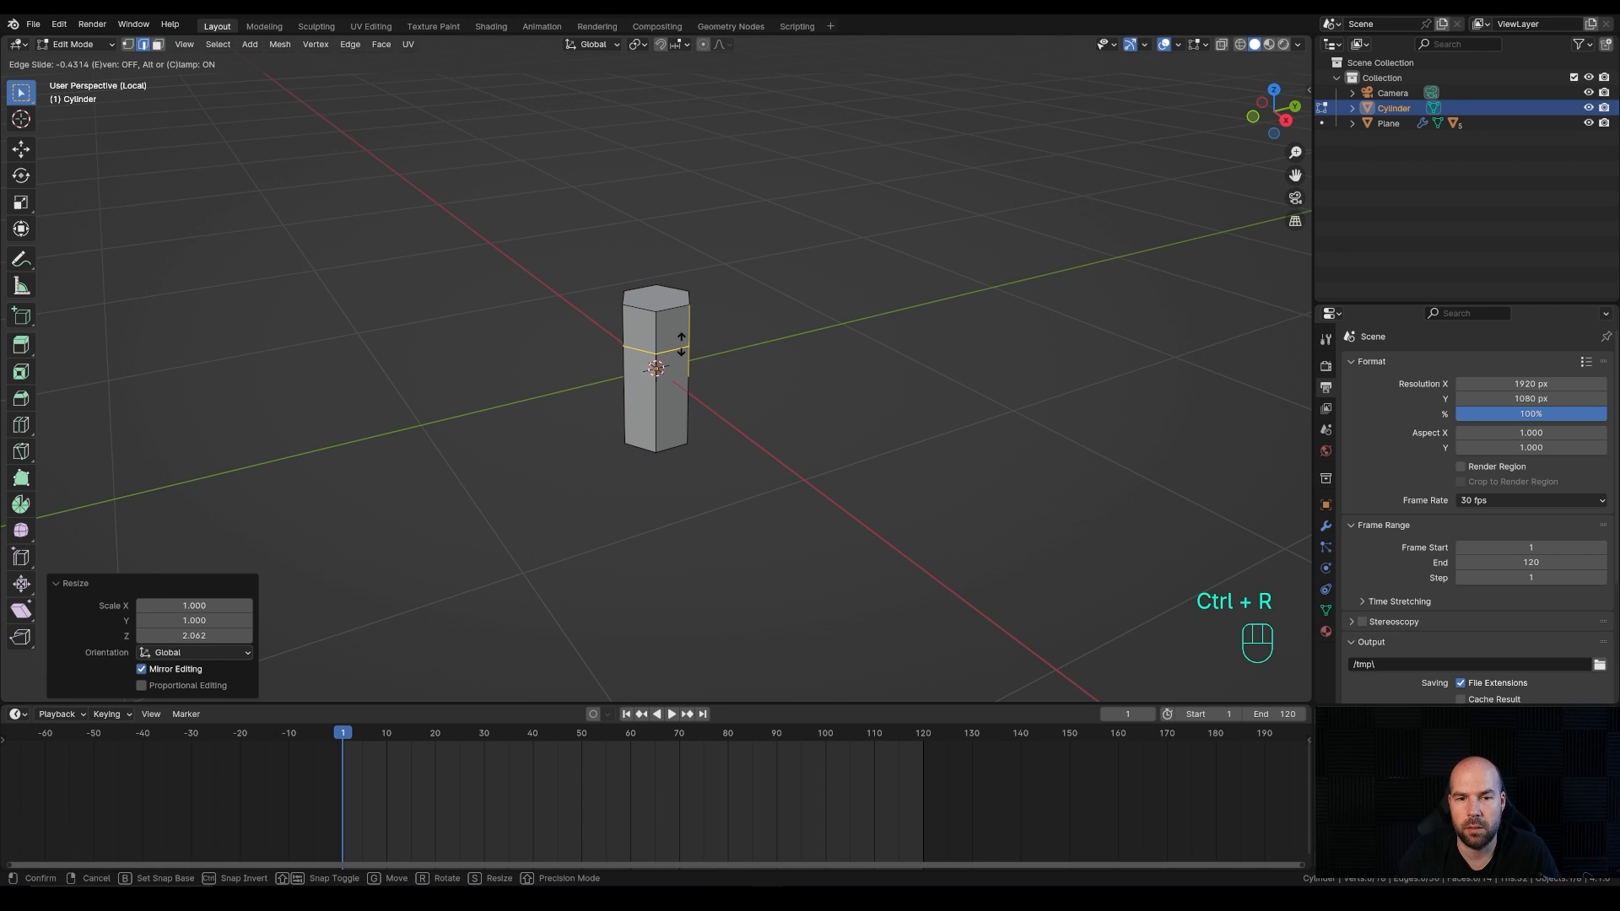
pyautogui.click(682, 345)
pyautogui.press('s')
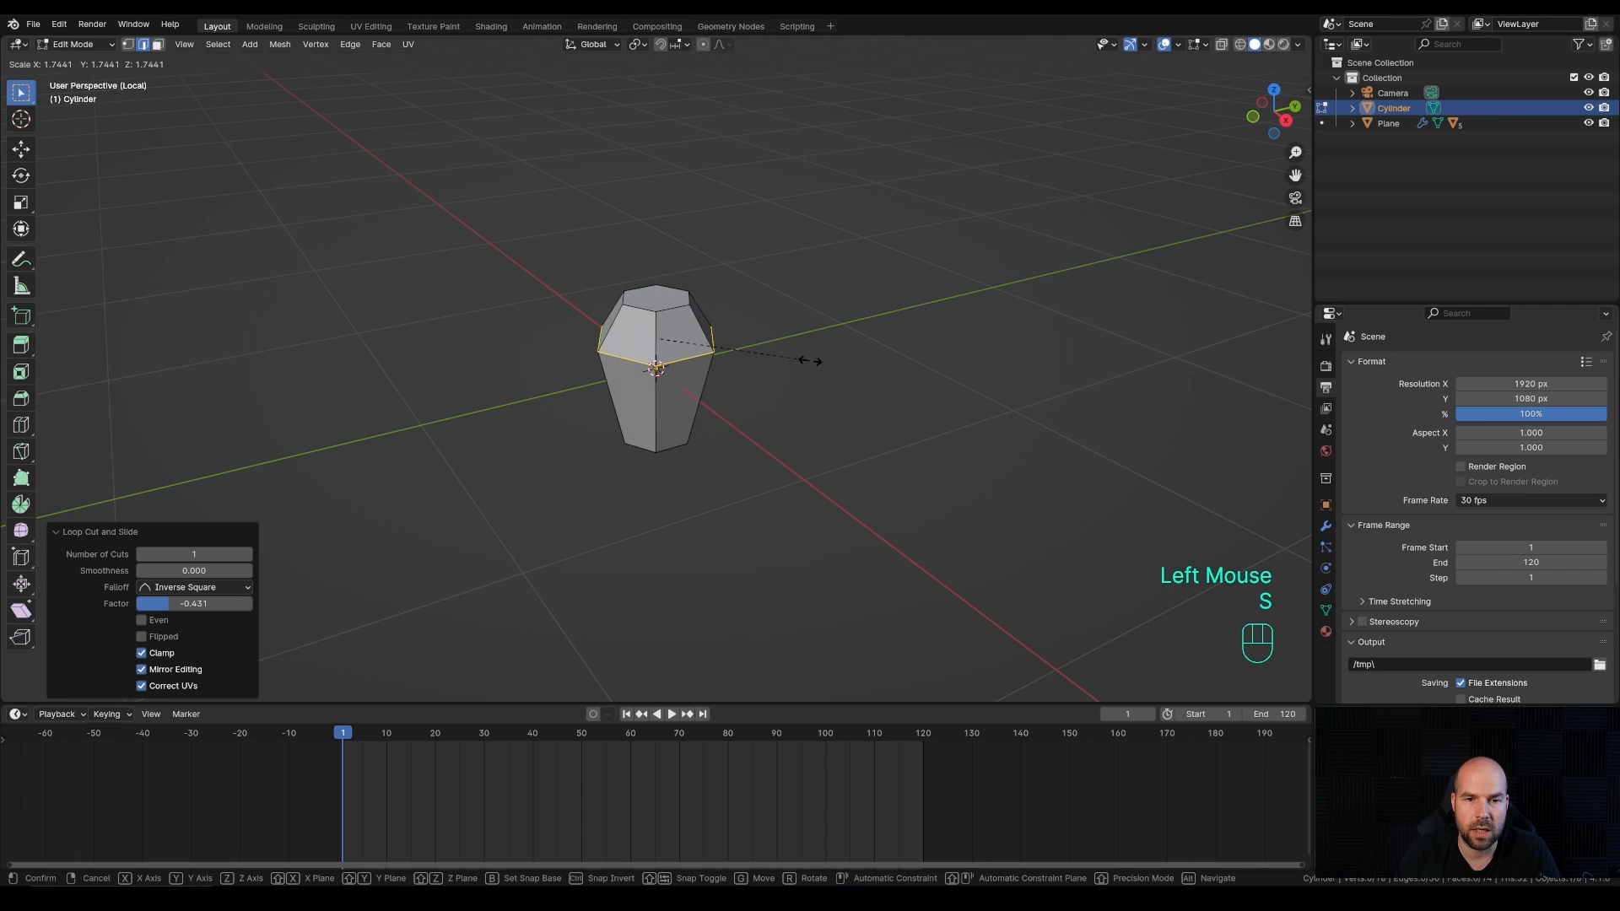
pyautogui.click(794, 357)
pyautogui.moveTo(793, 357); pyautogui.dragTo(688, 384, button='middle')
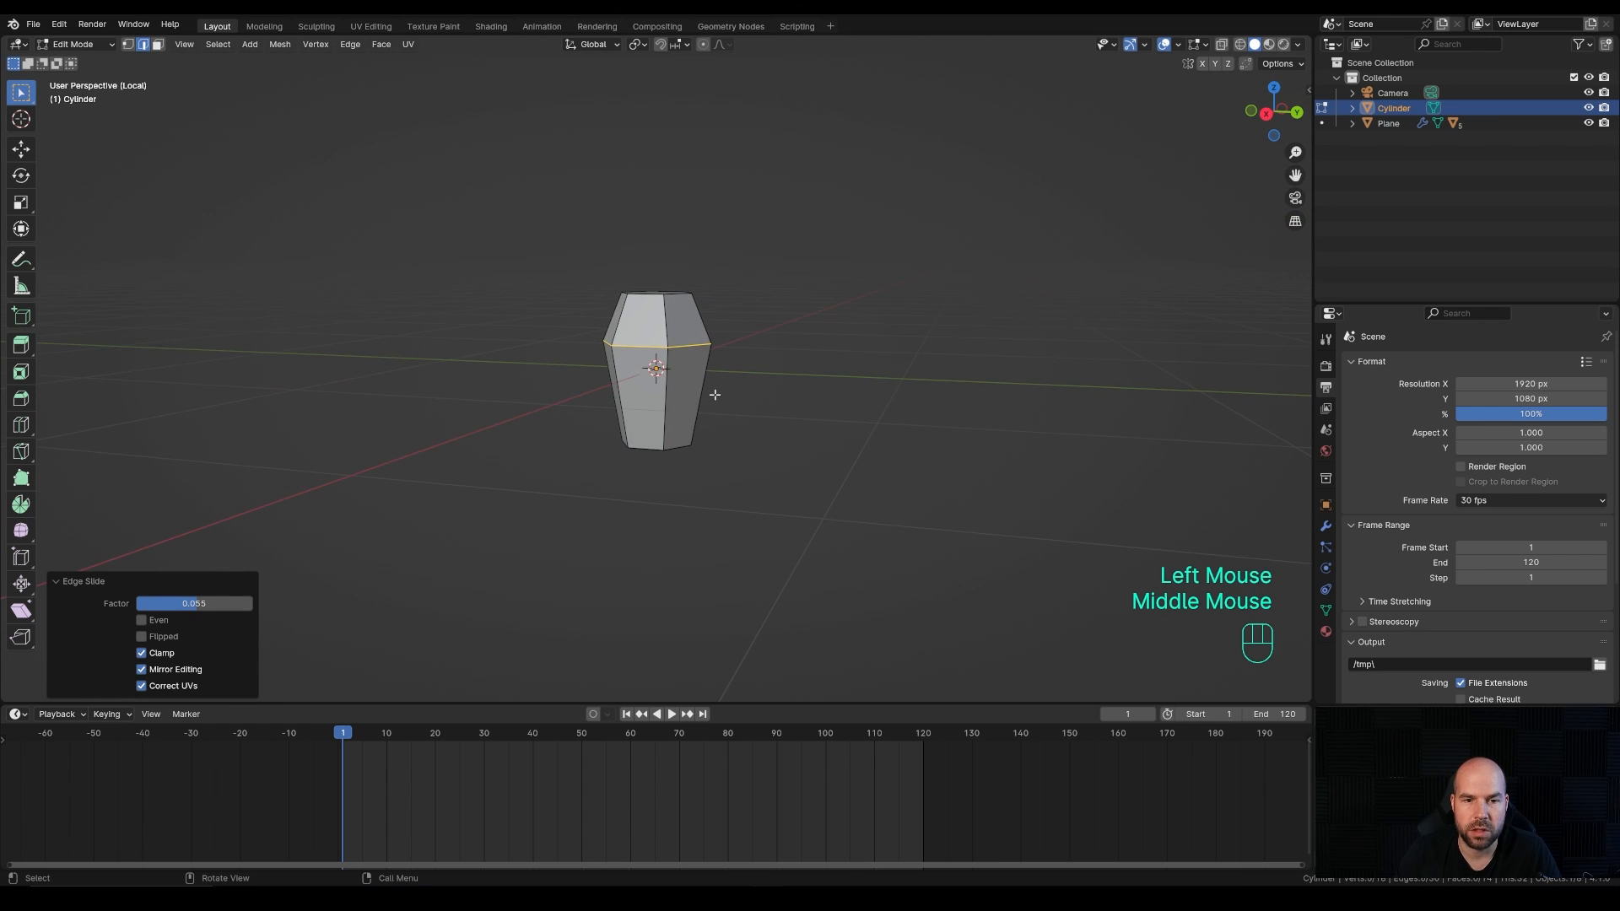
# Step: Bisect the whole mesh with a slanted cut across its lower end, using Clear Inner and Fill
pyautogui.press('a')
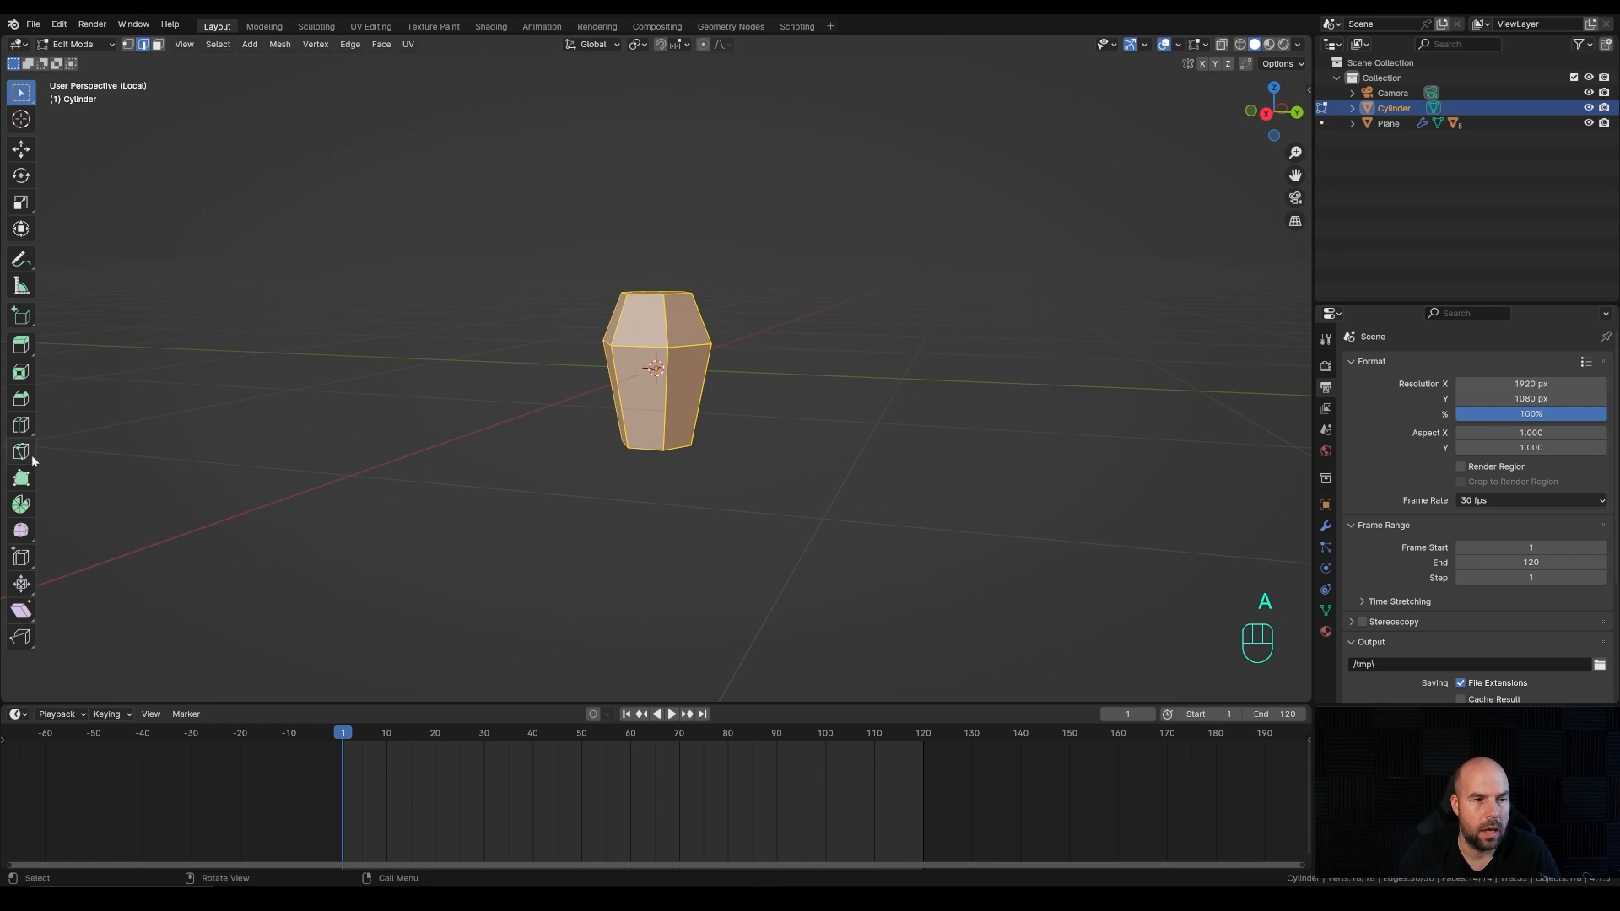
pyautogui.moveTo(32, 458); pyautogui.dragTo(103, 481)
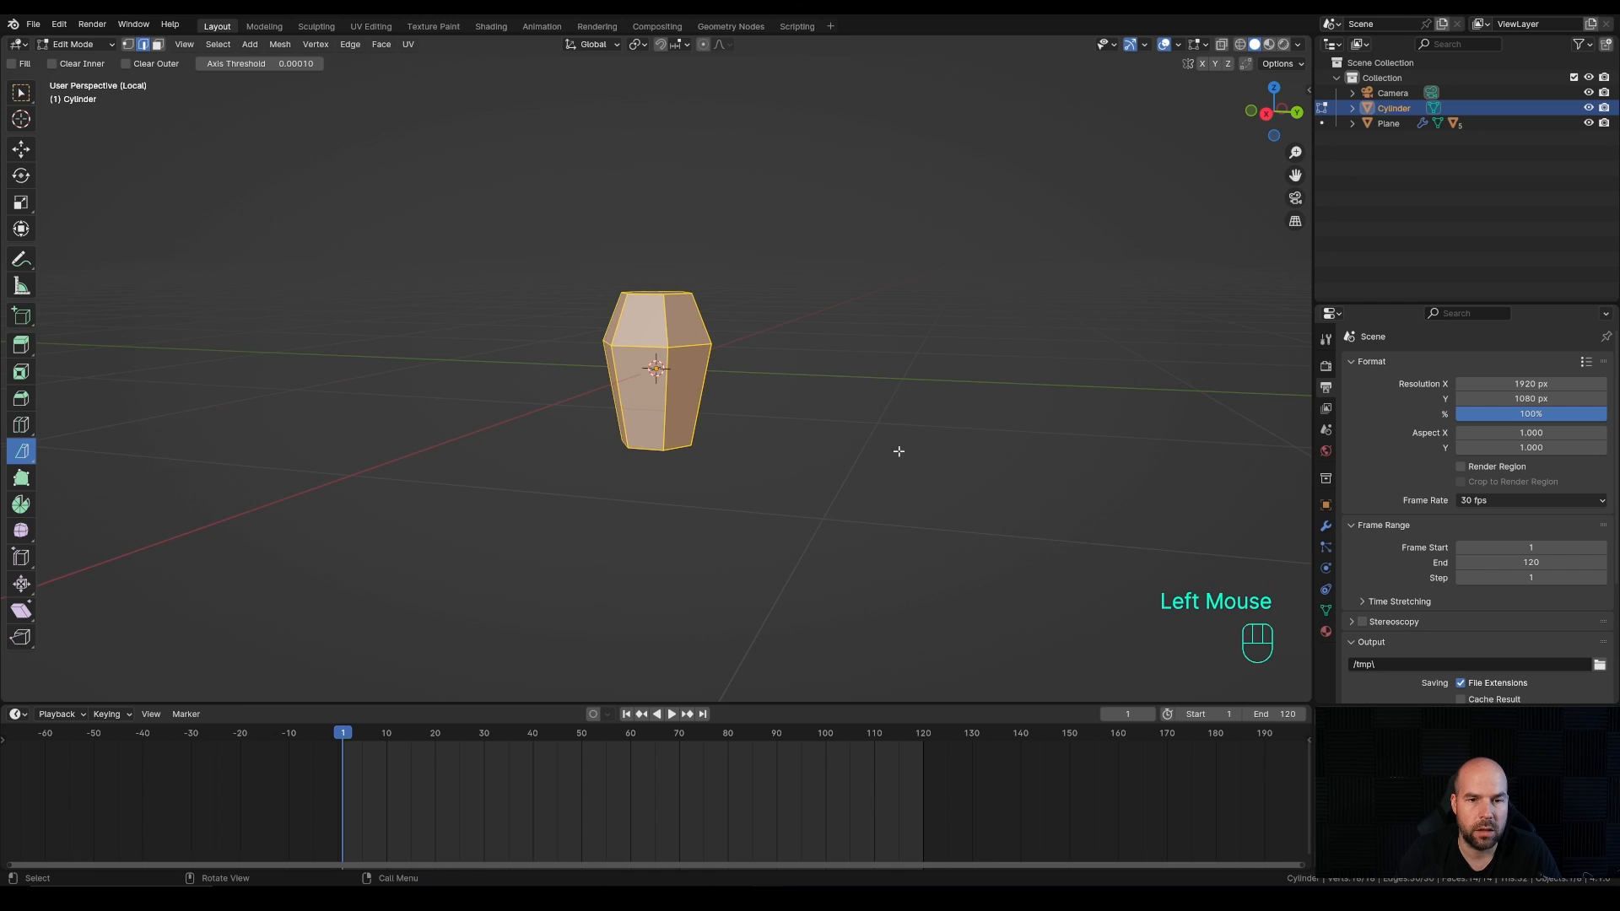
pyautogui.moveTo(898, 451); pyautogui.dragTo(849, 423, button='middle')
pyautogui.moveTo(567, 375); pyautogui.dragTo(862, 515)
pyautogui.click(174, 653)
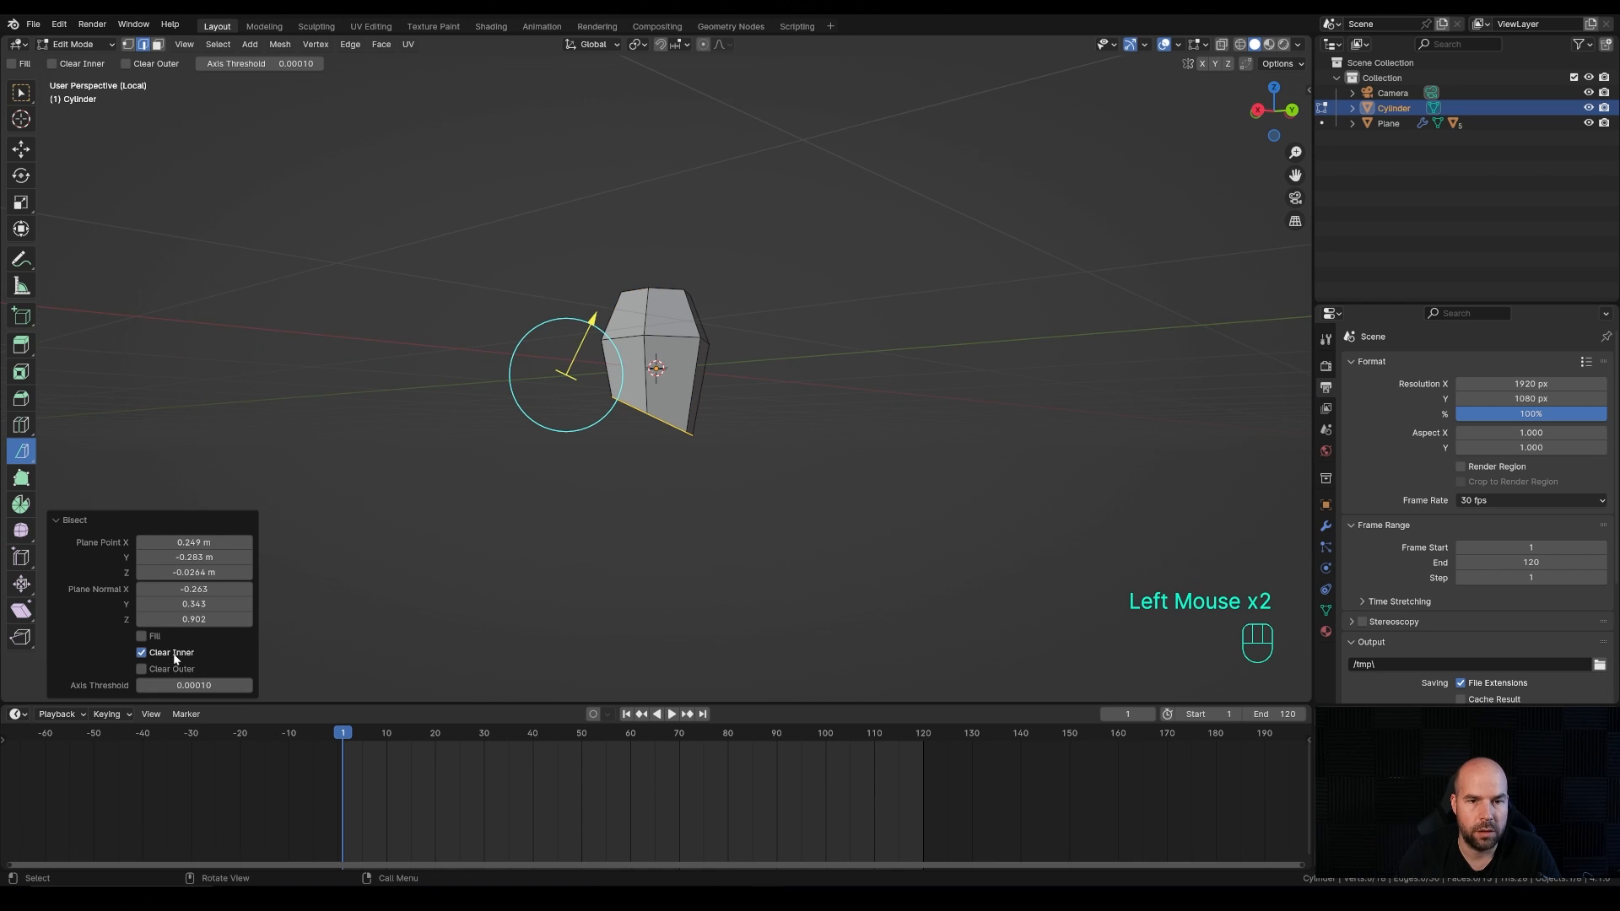
pyautogui.click(151, 637)
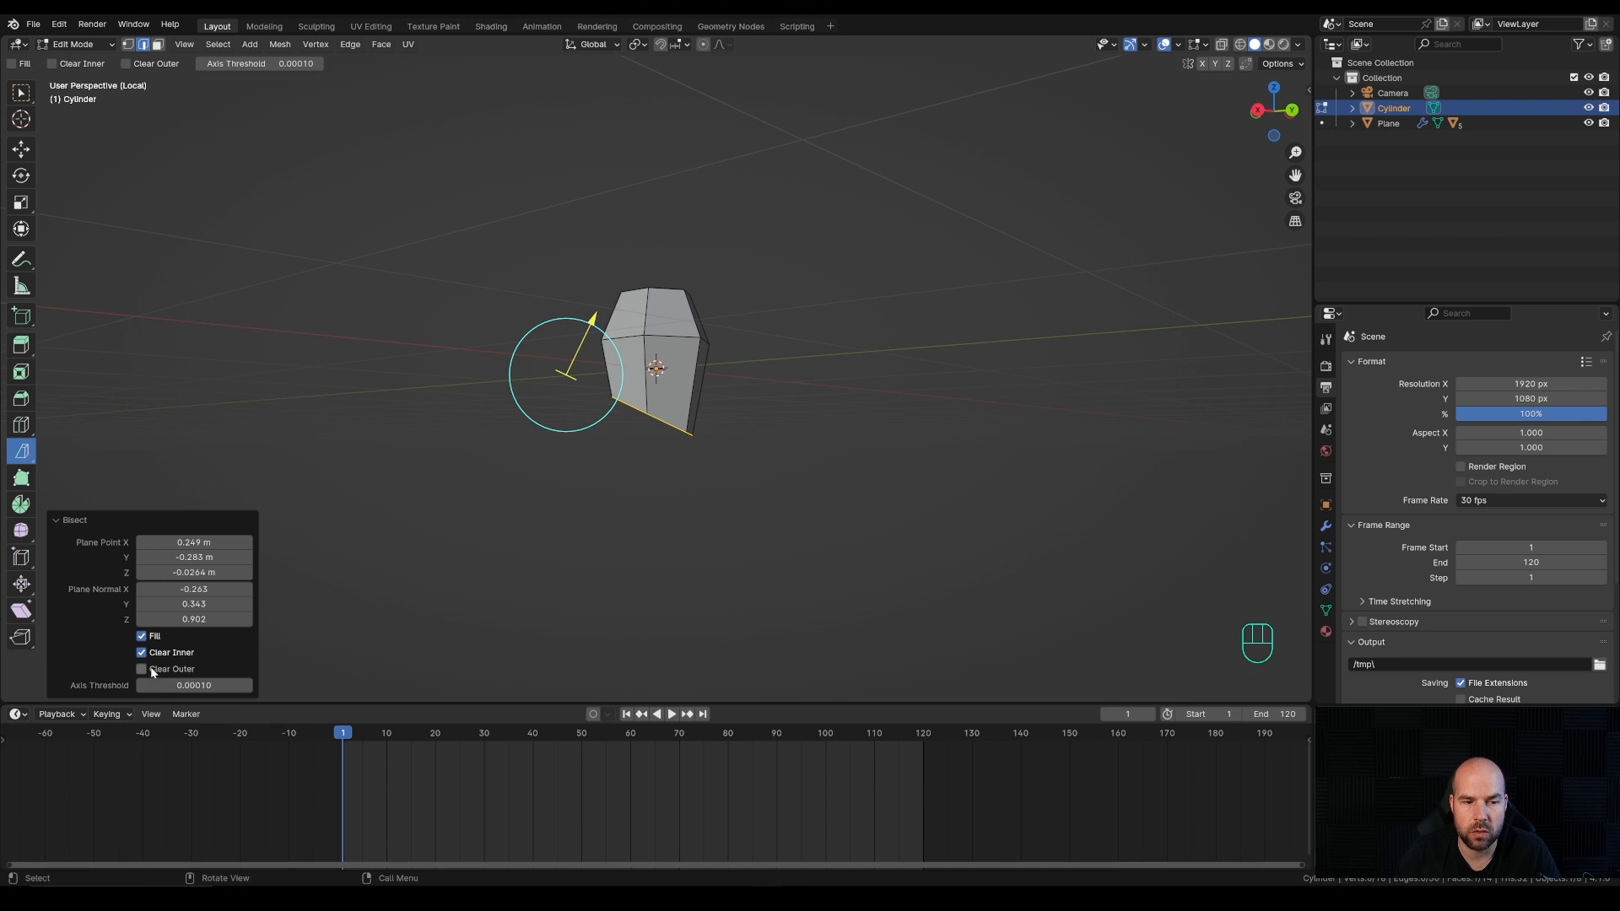
# Step: Bisect the whole mesh with a slightly tilted cut across its upper end, using Clear Outer and Fill
pyautogui.moveTo(770, 459); pyautogui.dragTo(803, 432, button='middle')
pyautogui.press('a')
pyautogui.moveTo(564, 323); pyautogui.dragTo(796, 281)
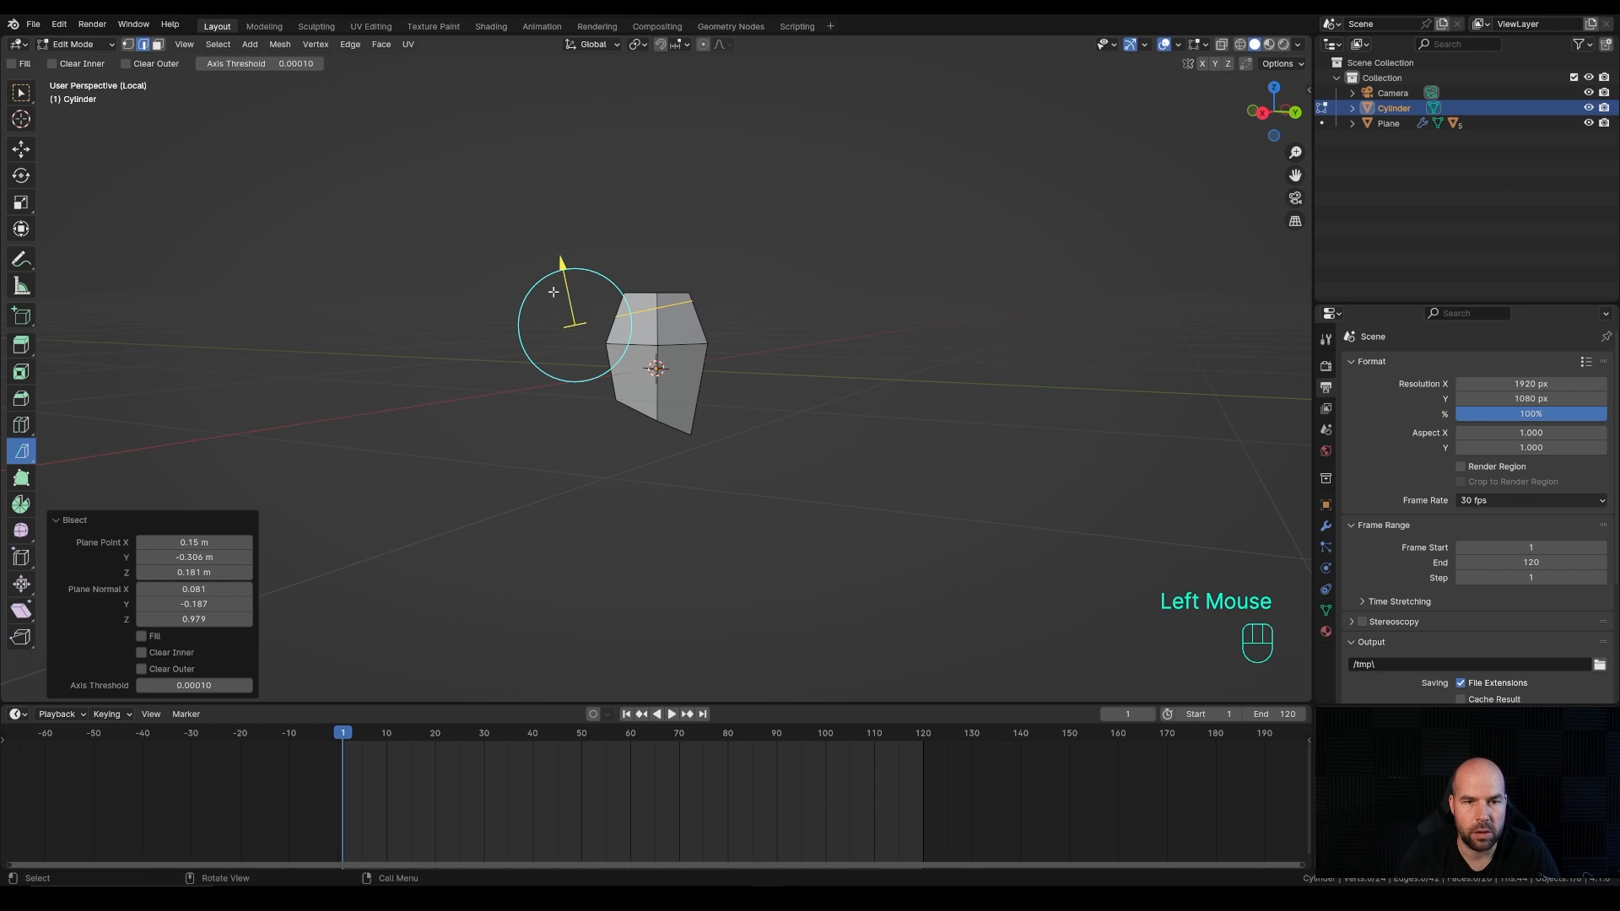
pyautogui.click(154, 670)
pyautogui.click(150, 637)
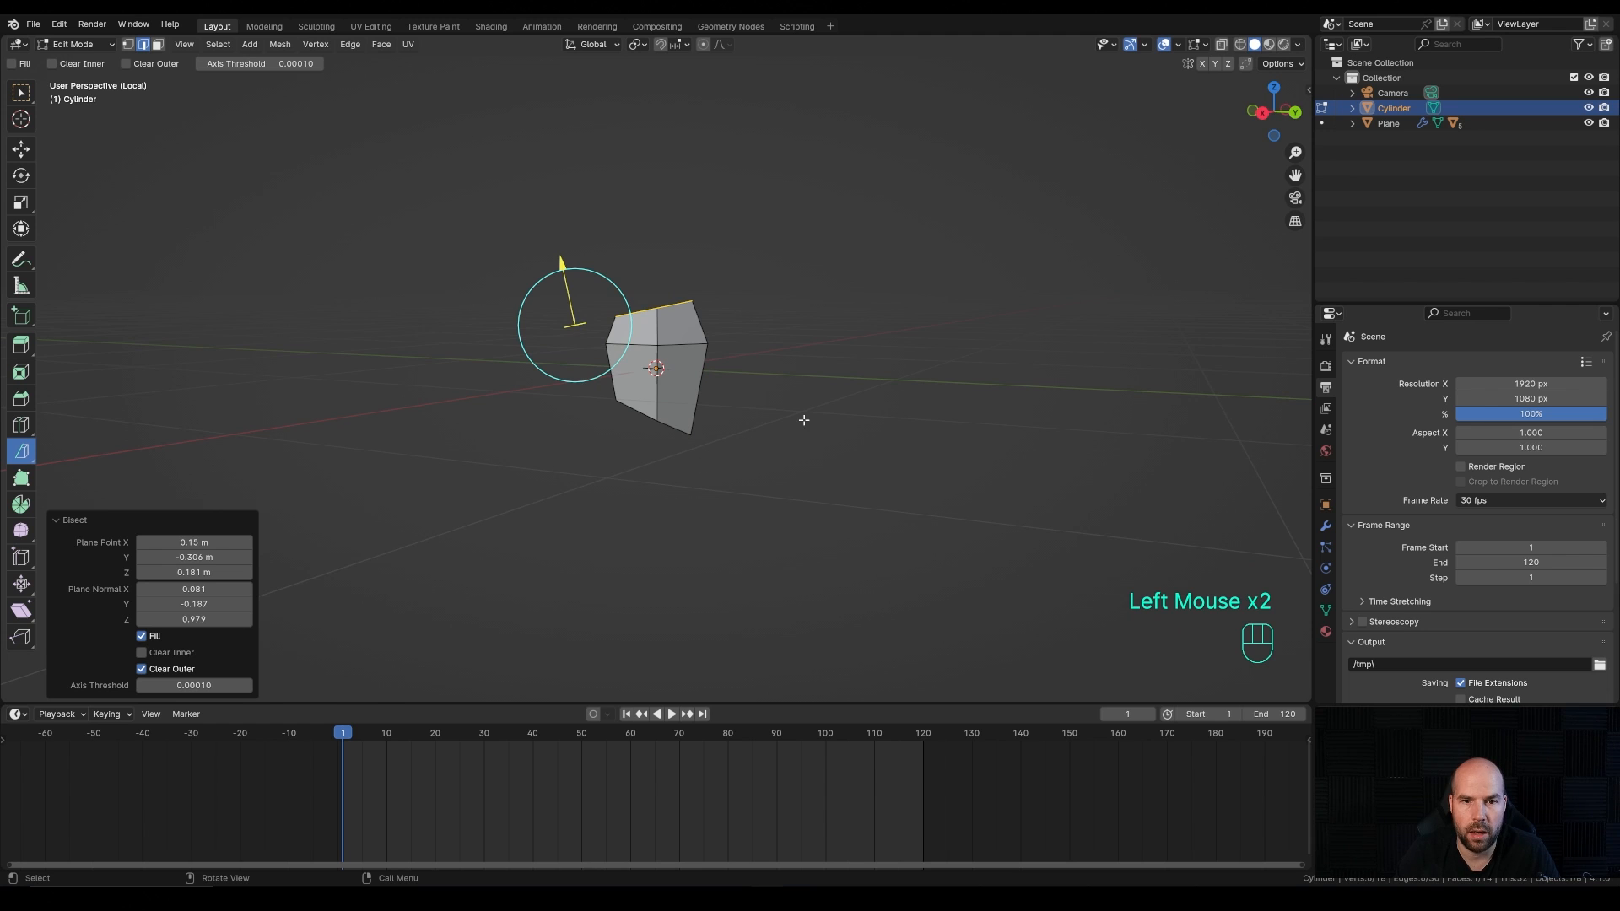
# Step: Stretch the entire crystal mesh along Z by a factor of about 1.67
pyautogui.moveTo(804, 420); pyautogui.dragTo(727, 387, button='middle')
pyautogui.press('a')
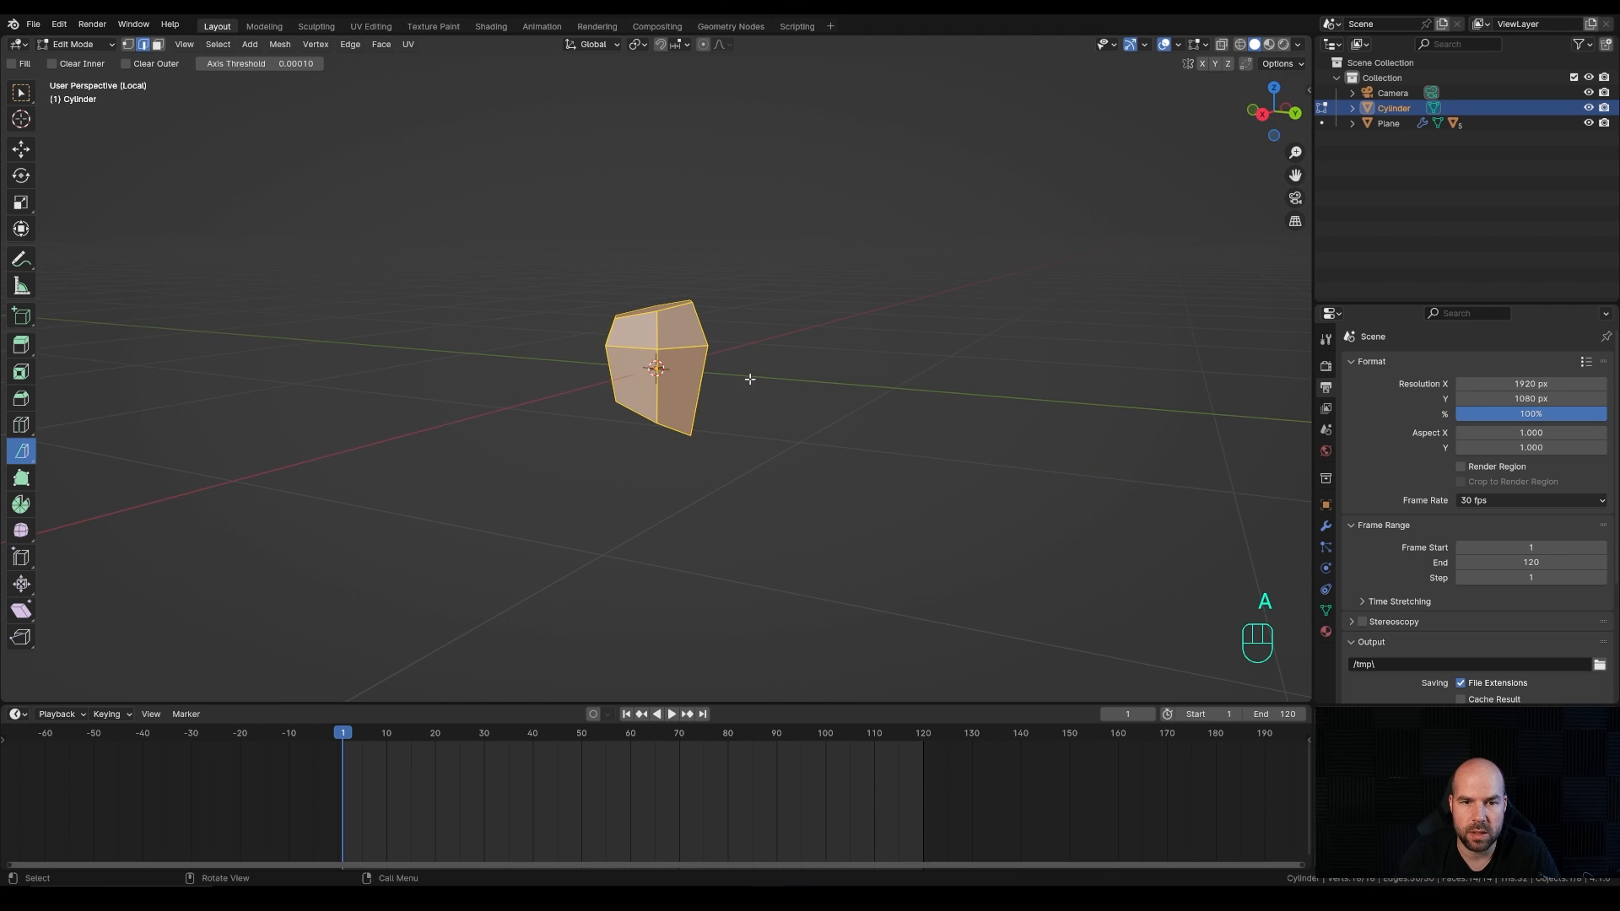
pyautogui.press('s')
pyautogui.press('z')
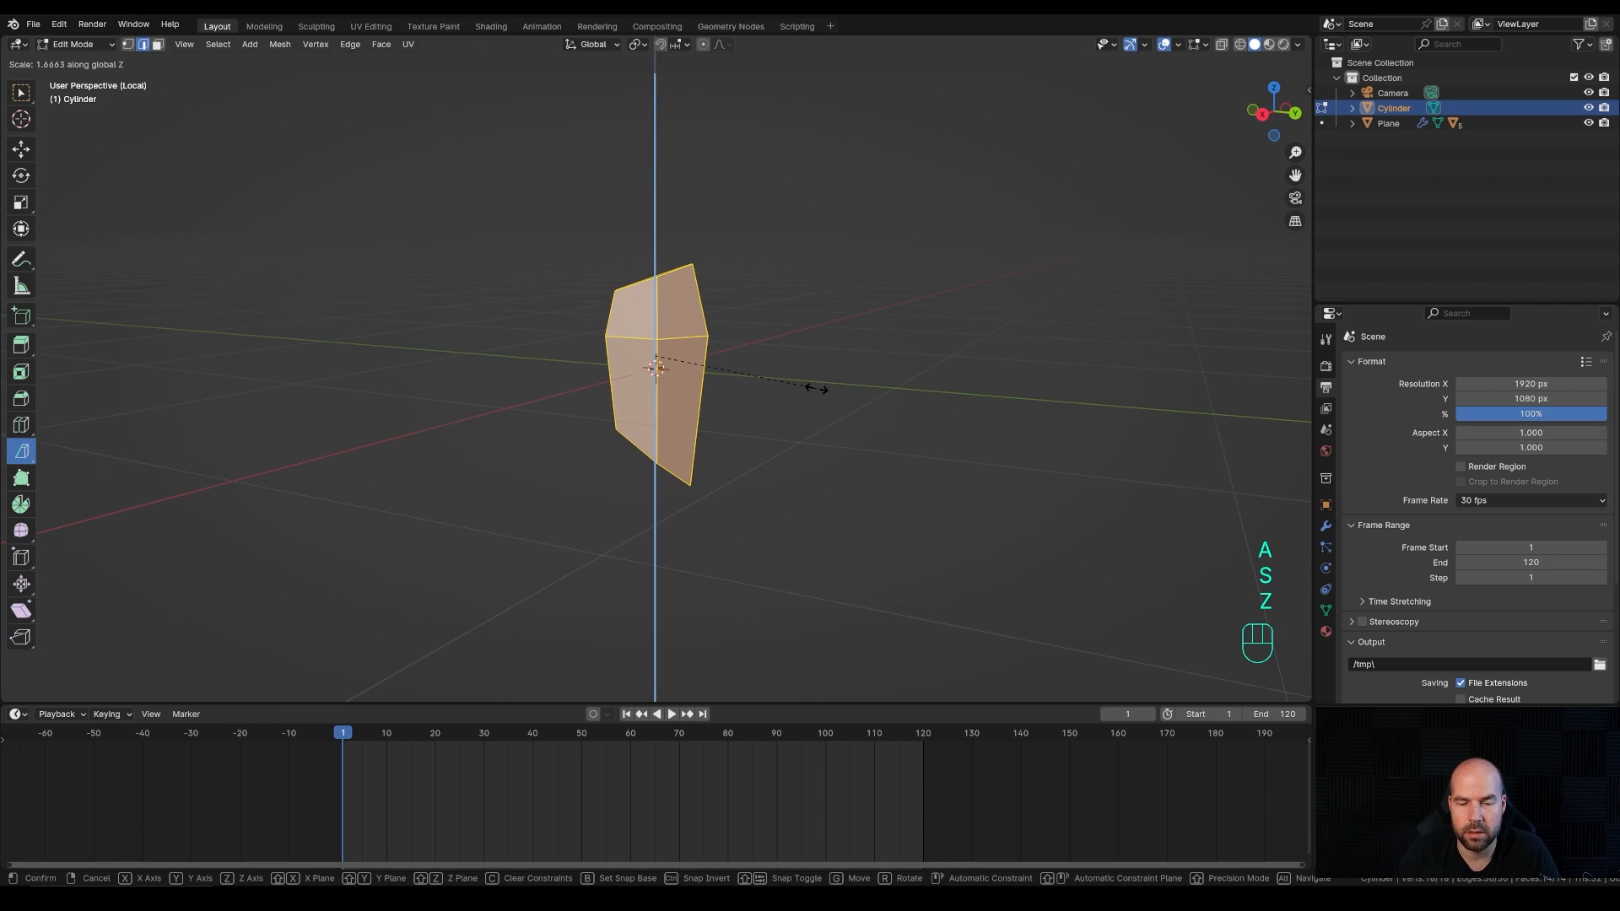
pyautogui.click(815, 389)
# Step: Bisect off the crystal's pointed top corner with a diagonal cut, using Clear Outer and Fill
pyautogui.moveTo(816, 389); pyautogui.dragTo(655, 261, button='middle')
pyautogui.scroll(-1, 654, 260)
pyautogui.moveTo(662, 268); pyautogui.dragTo(755, 371)
pyautogui.click(163, 668)
pyautogui.click(156, 637)
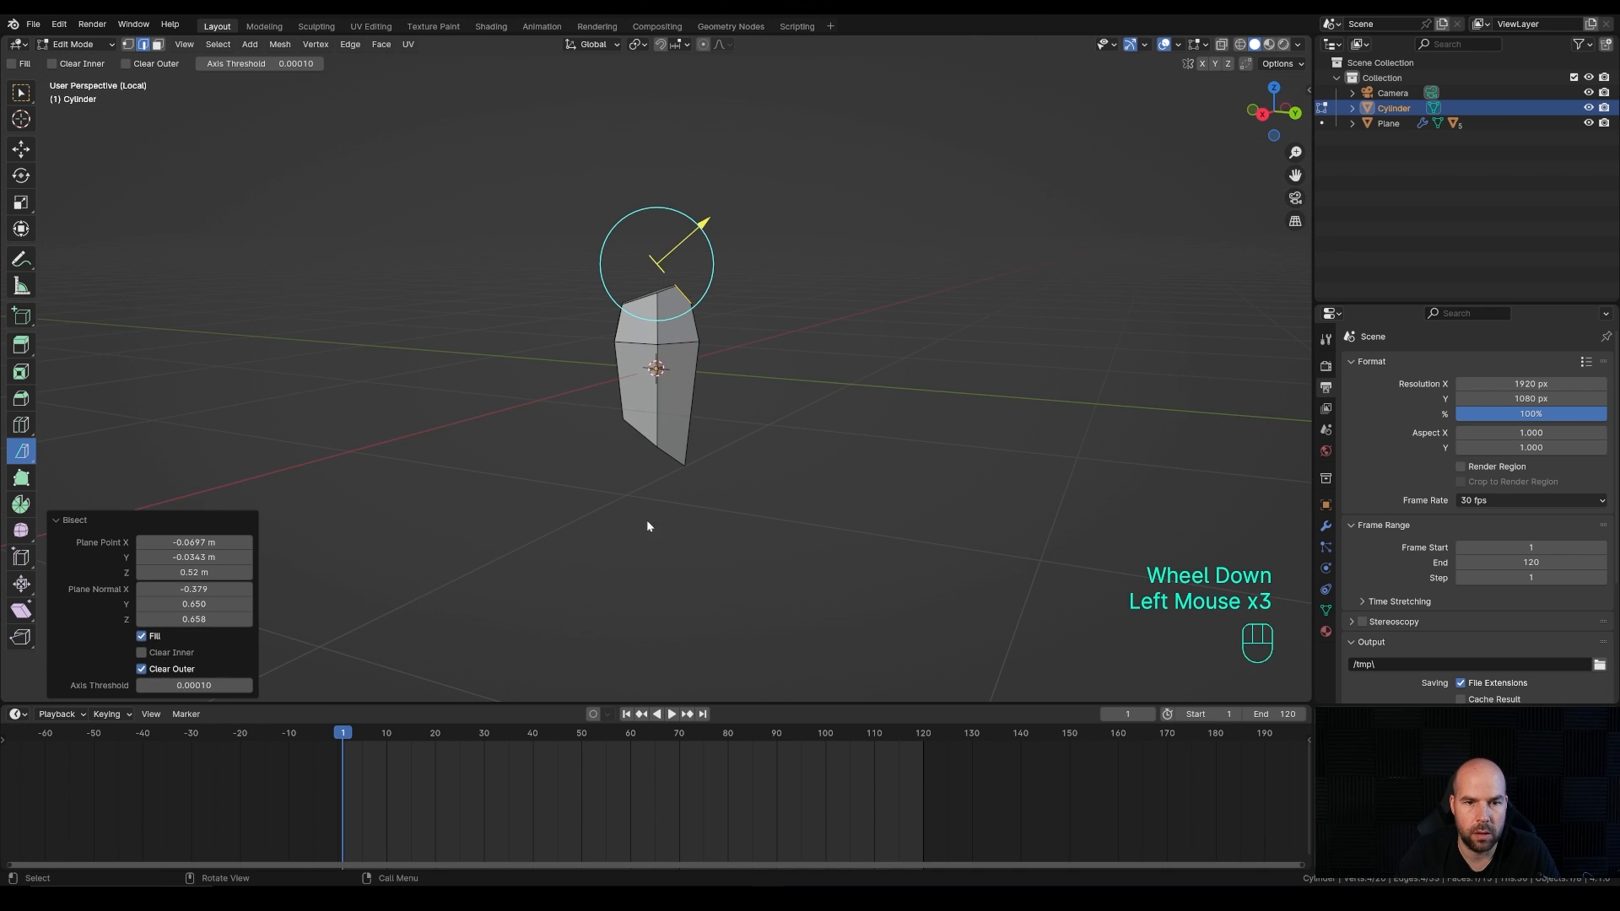
# Step: Bisect off the crystal's sharp bottom tip with a diagonal cut, using Clear Inner and Fill
pyautogui.moveTo(648, 523); pyautogui.dragTo(693, 444, button='middle')
pyautogui.press('a')
pyautogui.moveTo(621, 489); pyautogui.dragTo(805, 355)
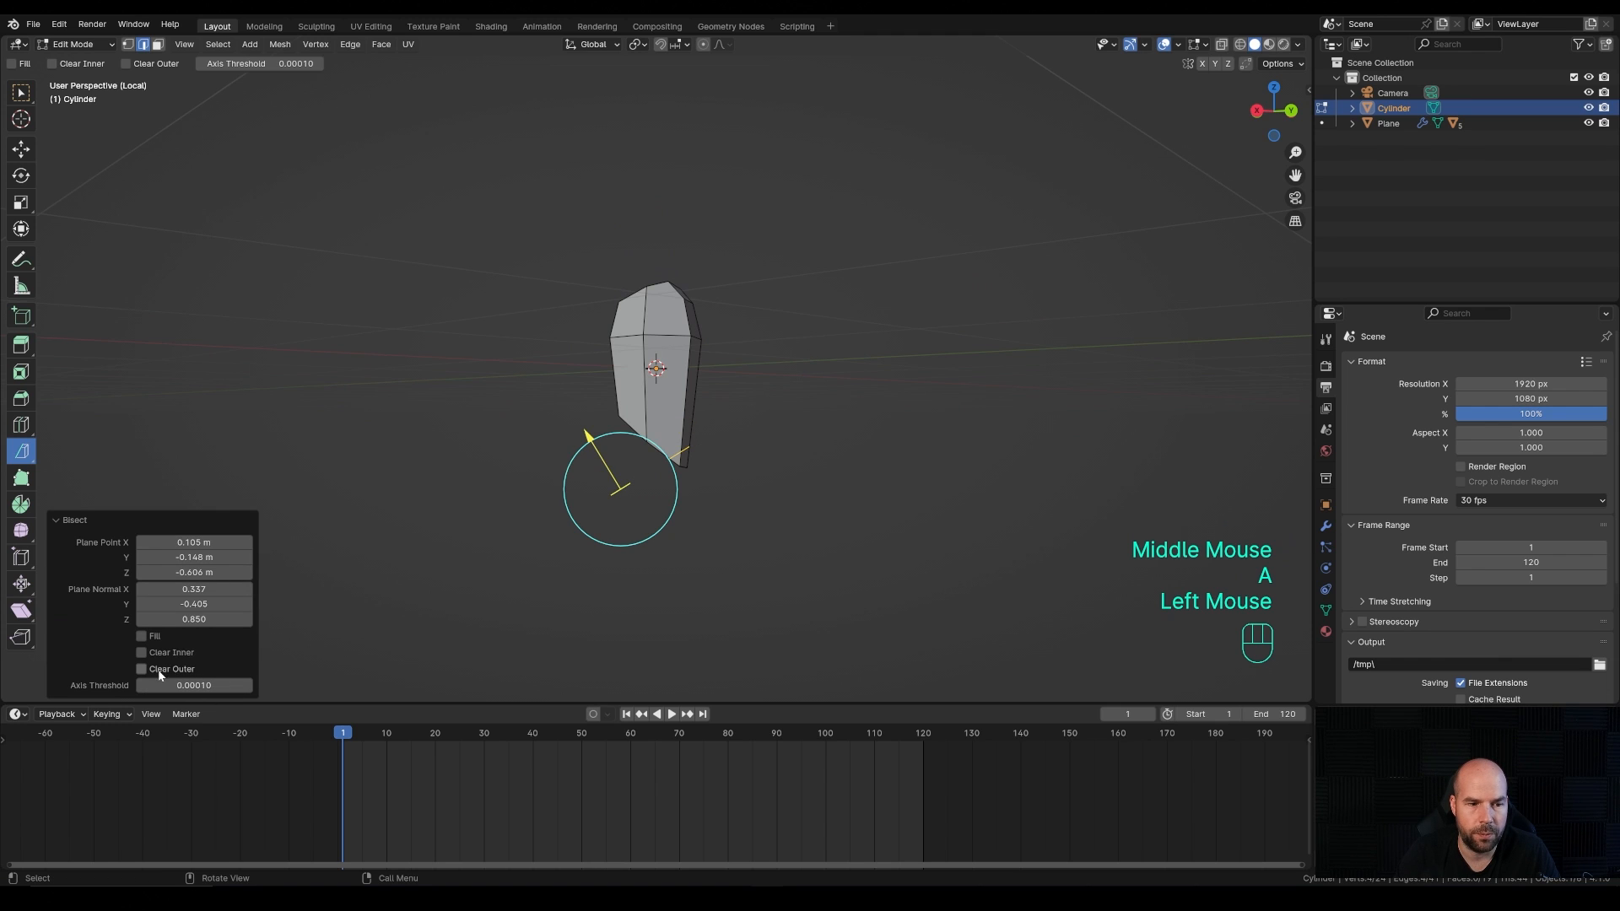
pyautogui.click(159, 652)
pyautogui.click(158, 638)
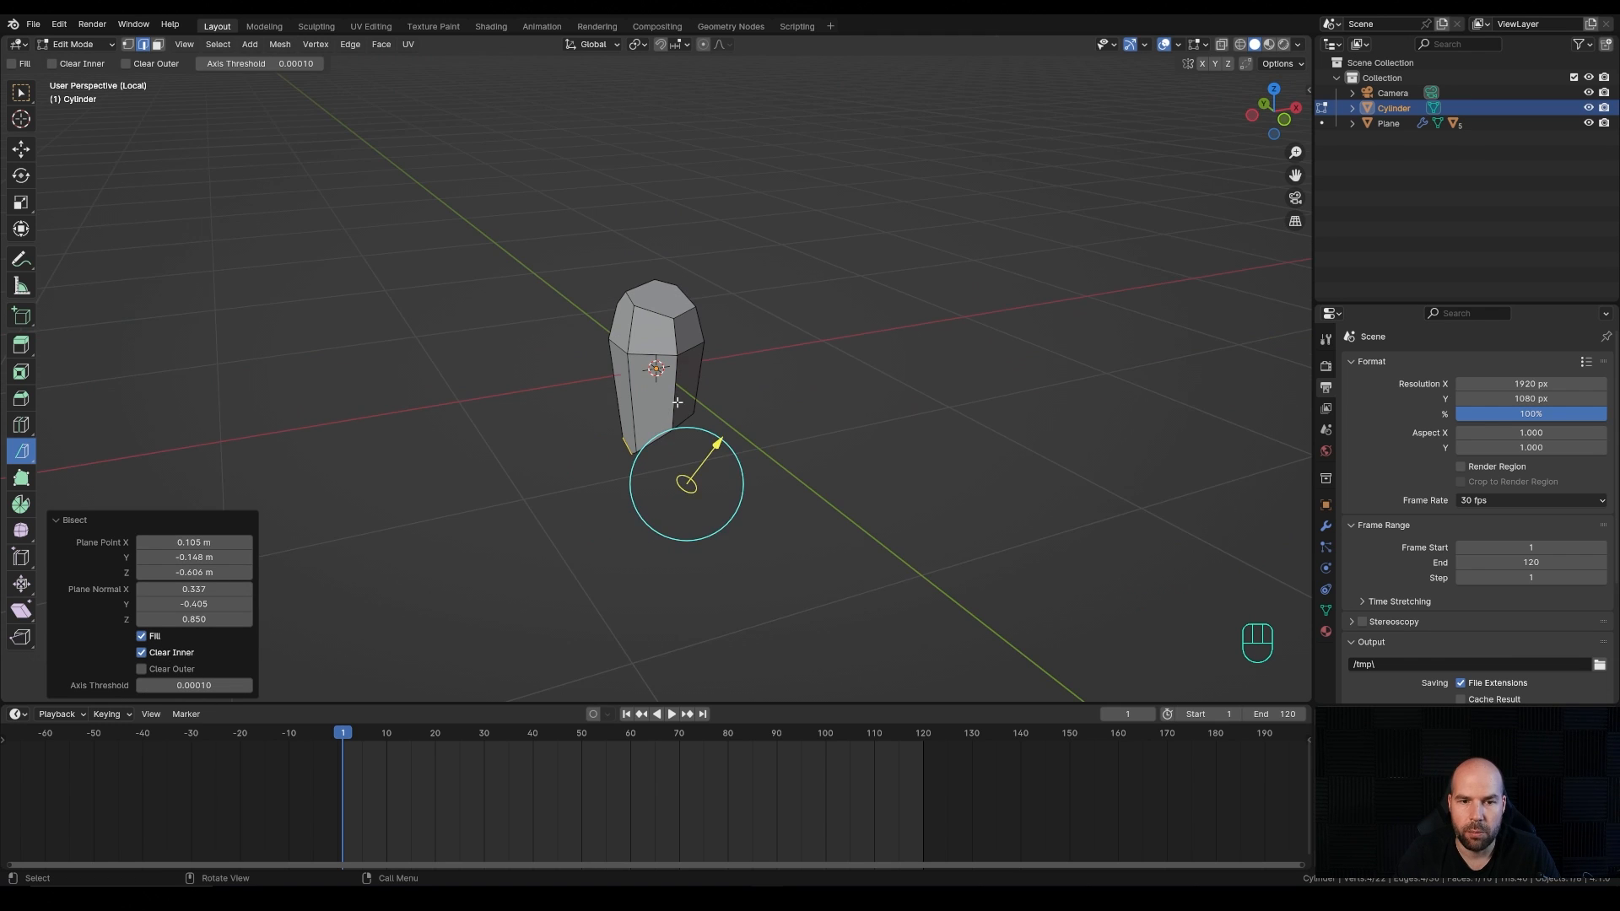
# Step: Stretch the whole crystal mesh along Z by a factor of about 1.1 and return to Object Mode
pyautogui.scroll(1, 678, 401)
pyautogui.moveTo(746, 384); pyautogui.dragTo(748, 383, button='middle')
pyautogui.press('a')
pyautogui.press('s')
pyautogui.press('z')
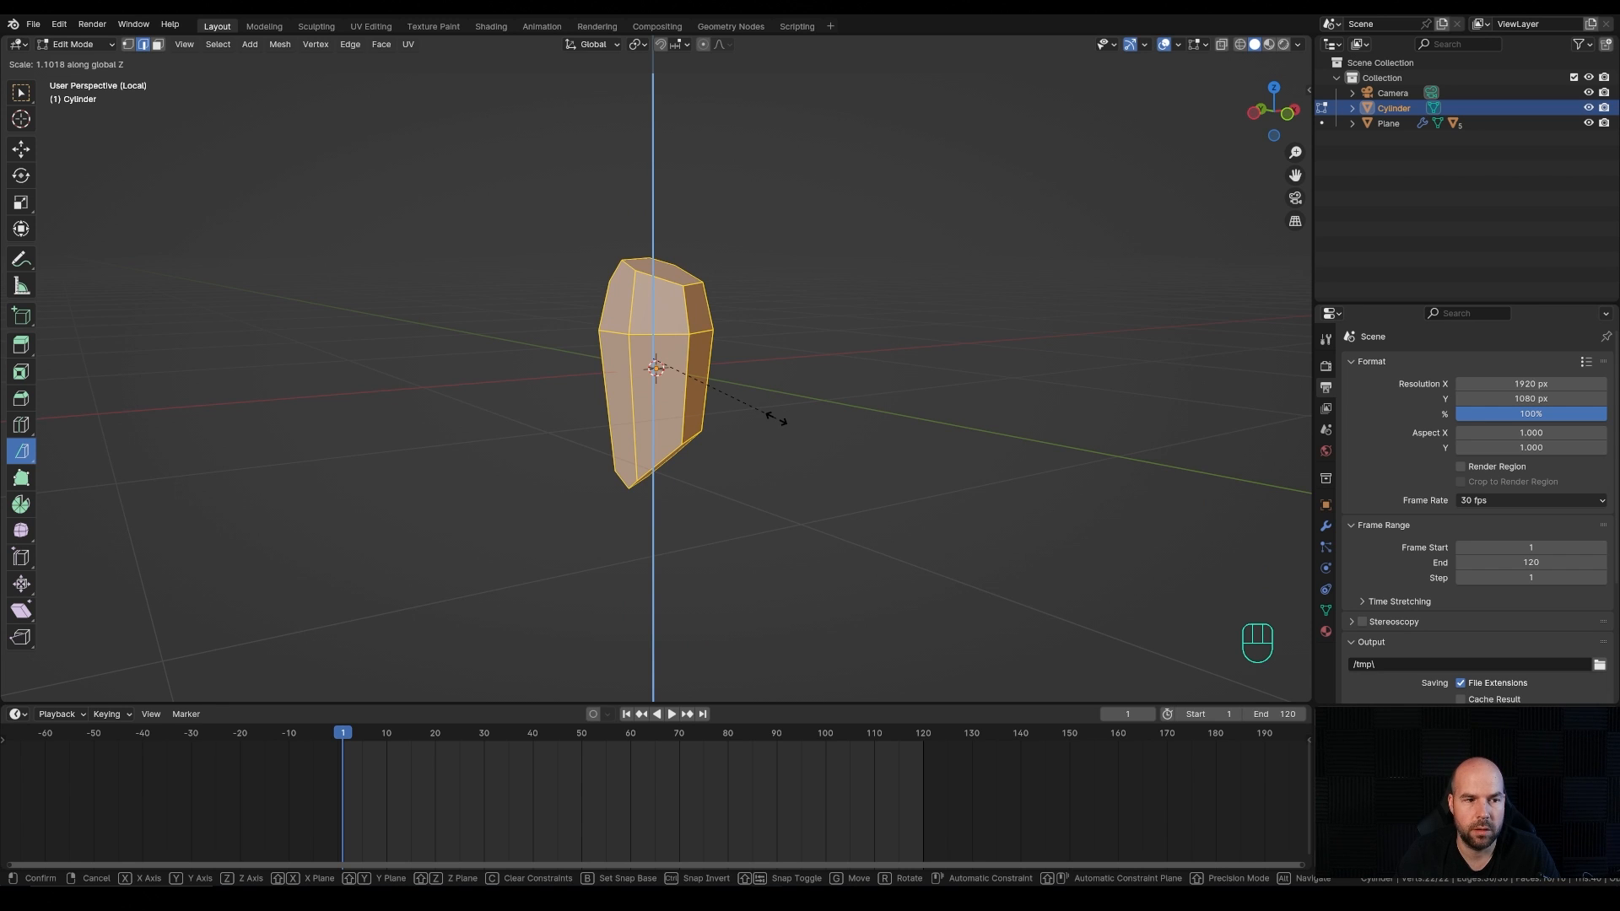
pyautogui.click(759, 390)
pyautogui.press('Tab')
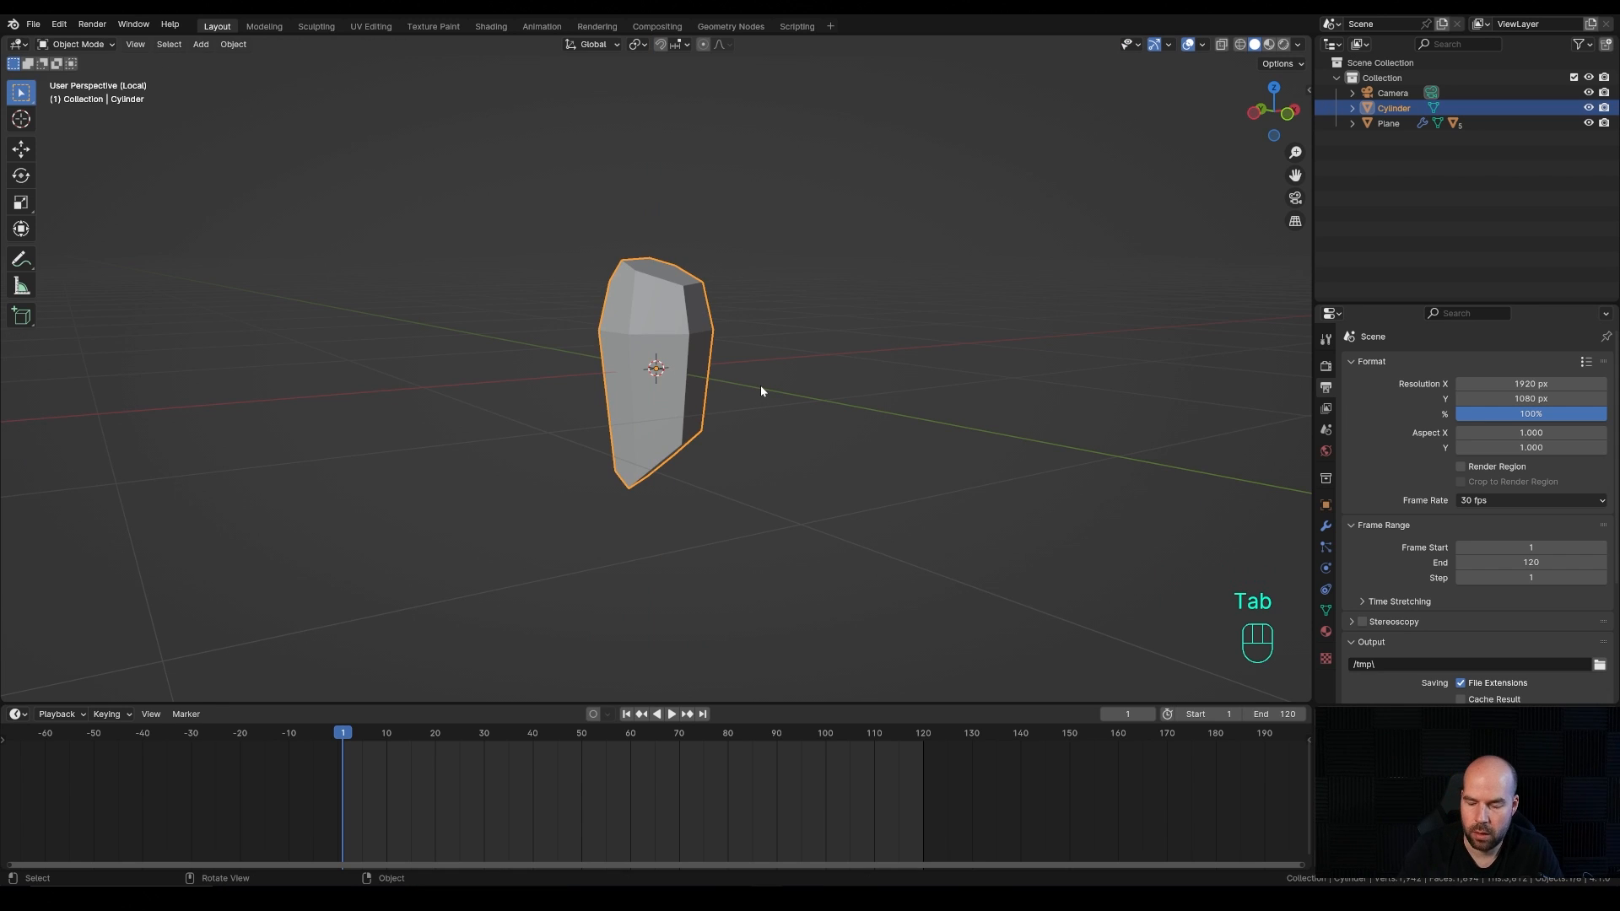
# Step: Leave local view and move the crystal about 1.15 m along X, out in front of the chest
pyautogui.press('KP_Divide')
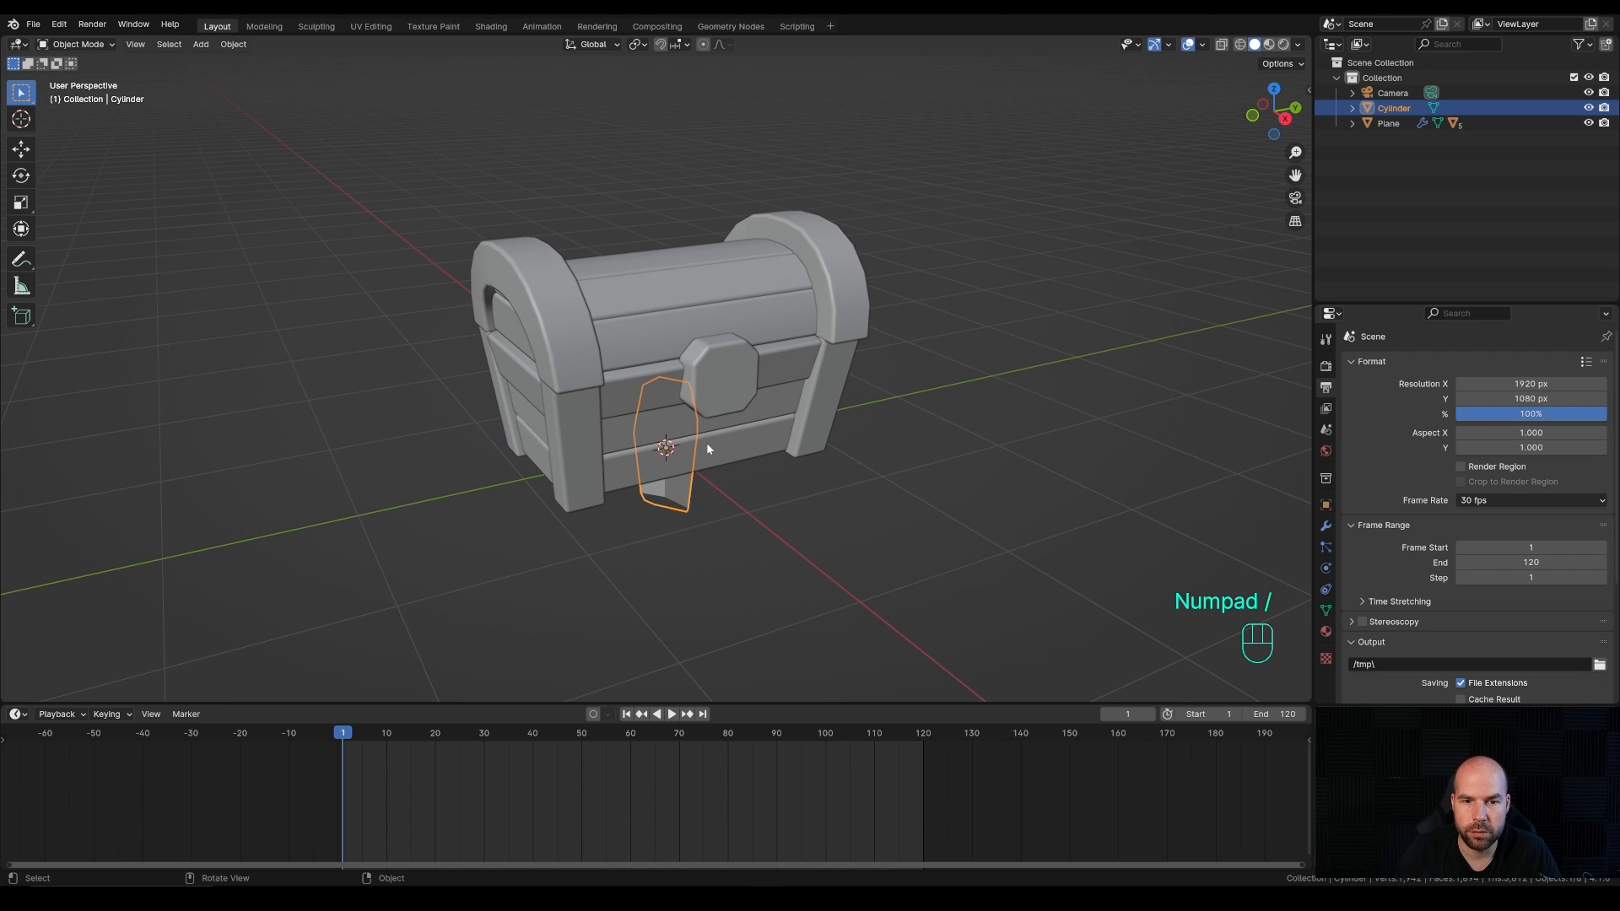
pyautogui.press('g')
pyautogui.press('x')
pyautogui.click(814, 522)
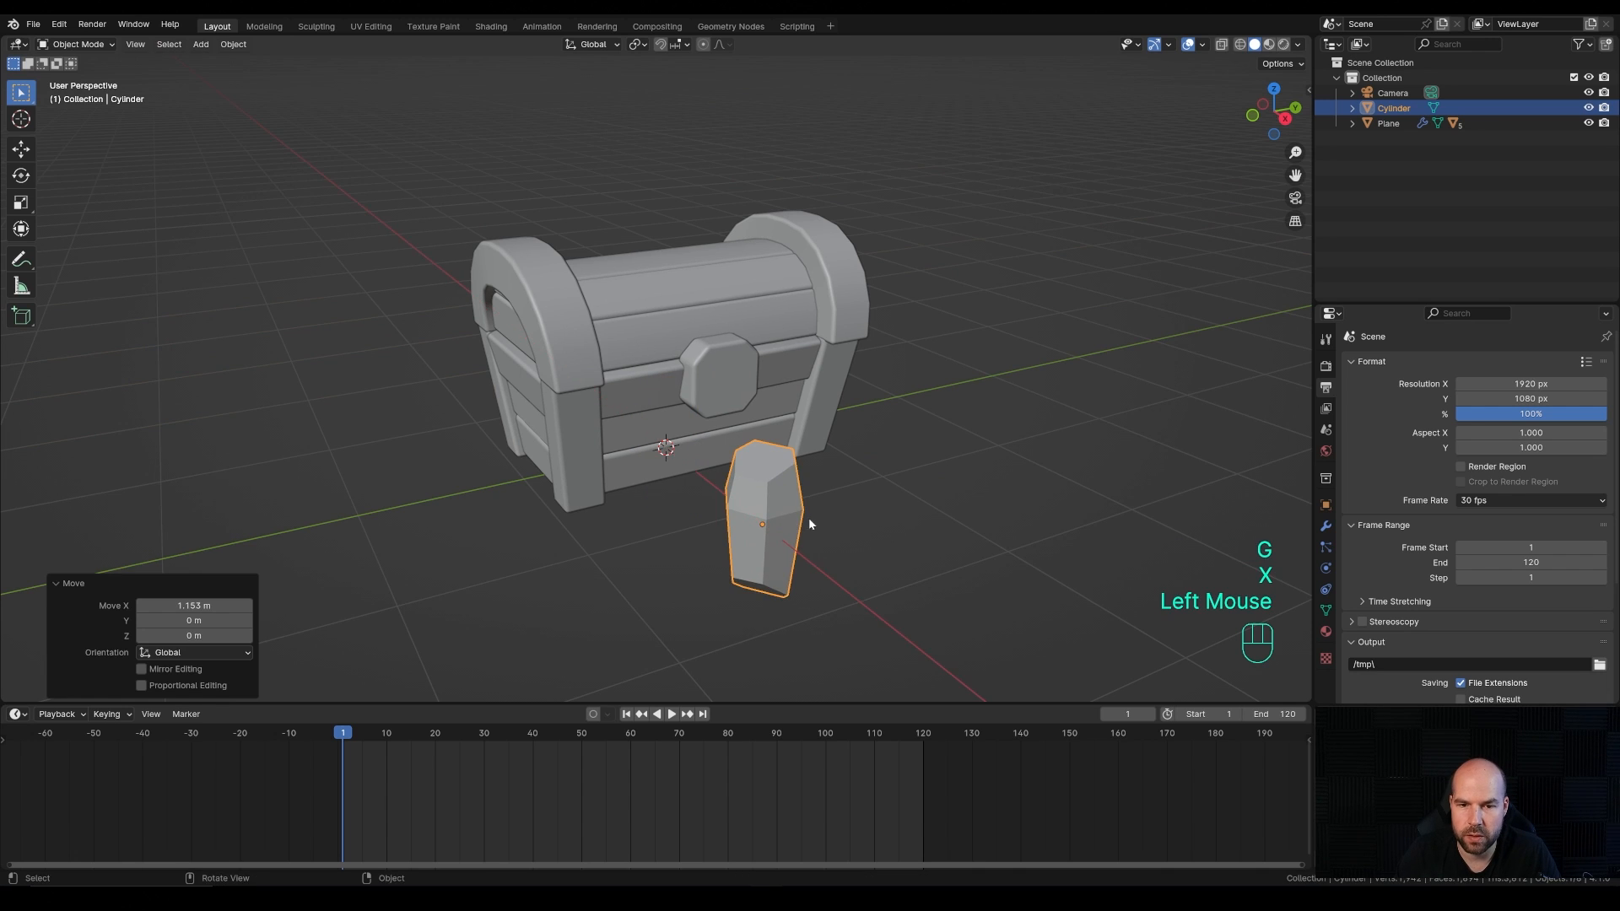
pyautogui.keyDown('shift'); pyautogui.moveTo(808, 518); pyautogui.dragTo(698, 439, button='middle'); pyautogui.keyUp('shift')
# Step: Add a Bevel modifier to the crystal with 3 segments and Harden Normals enabled
pyautogui.click(1325, 525)
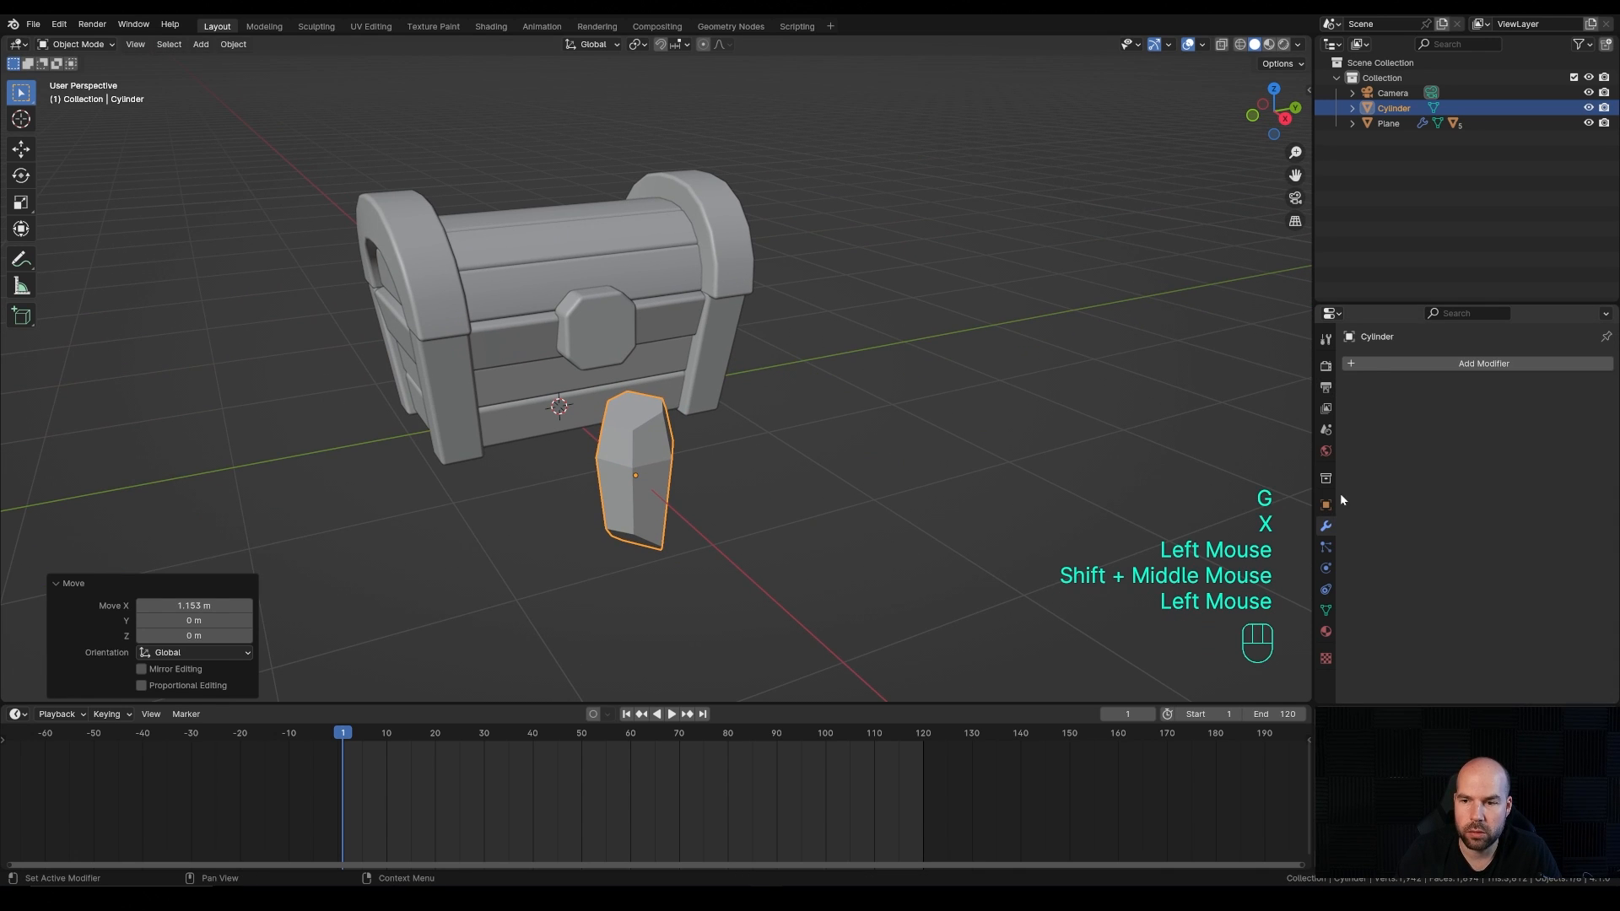
pyautogui.click(1377, 361)
pyautogui.moveTo(1369, 361)
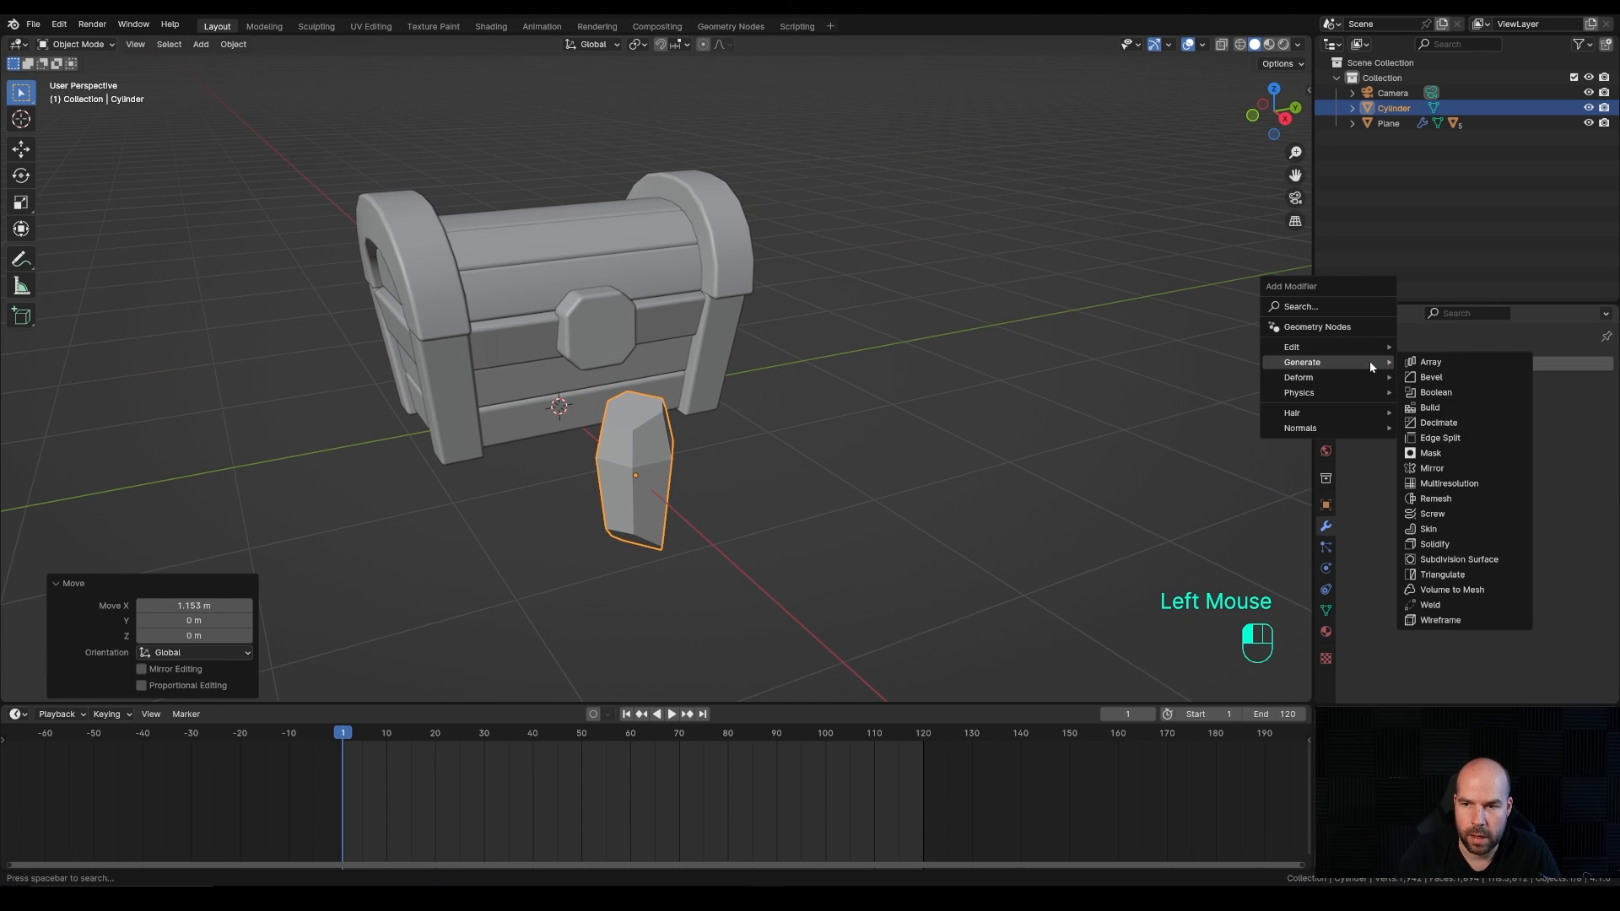
pyautogui.click(1461, 376)
pyautogui.click(1588, 464)
pyautogui.click(1588, 464)
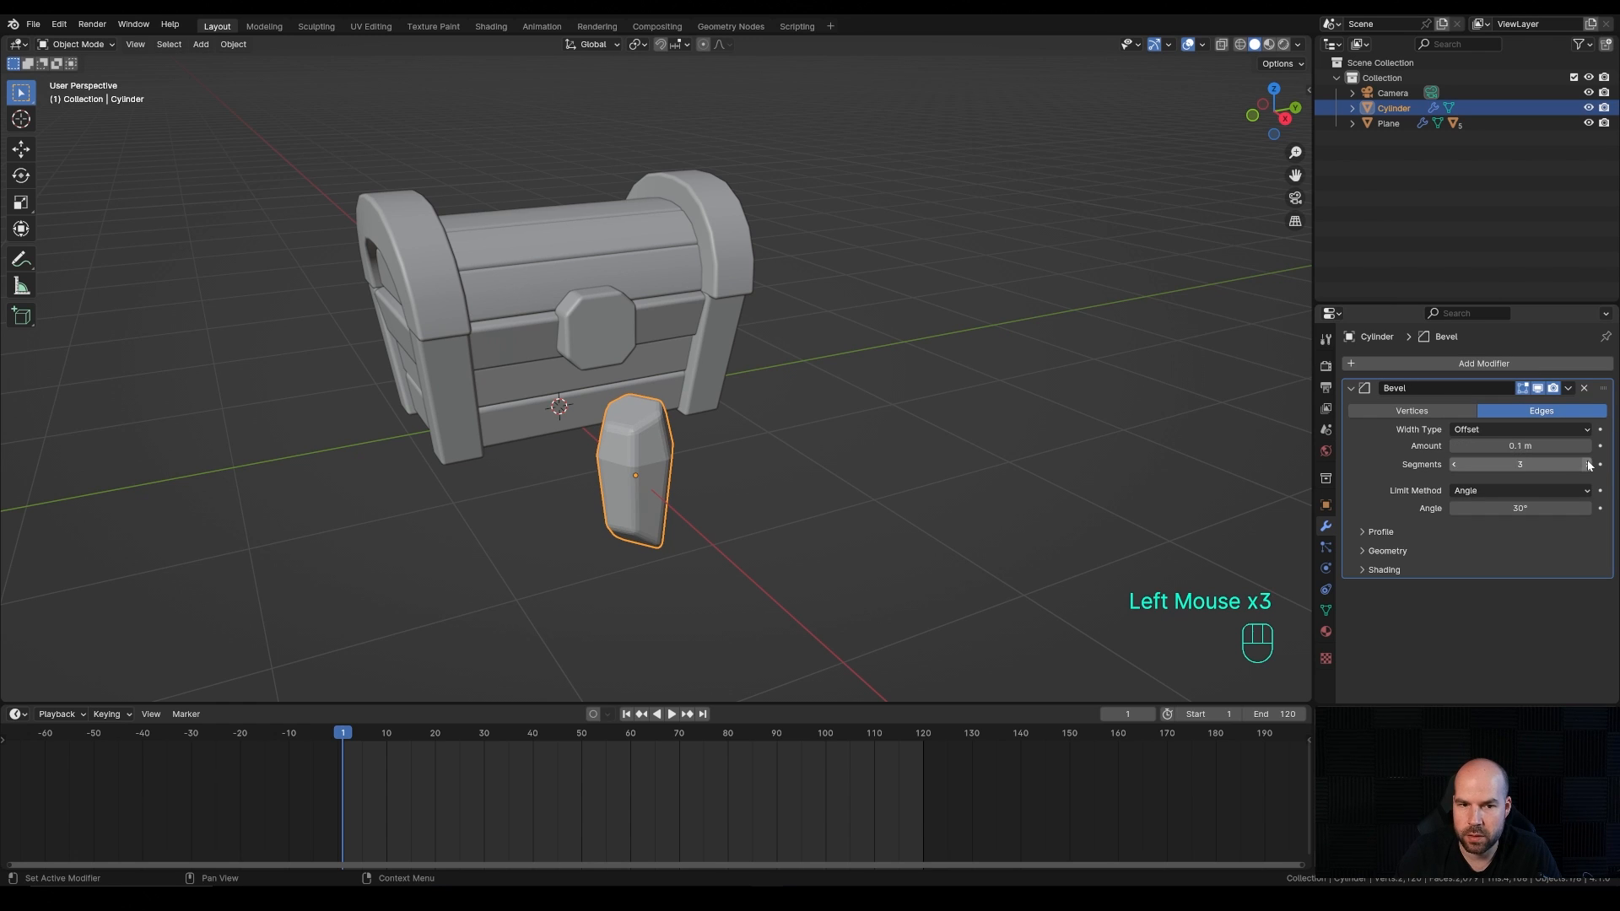
pyautogui.click(1383, 569)
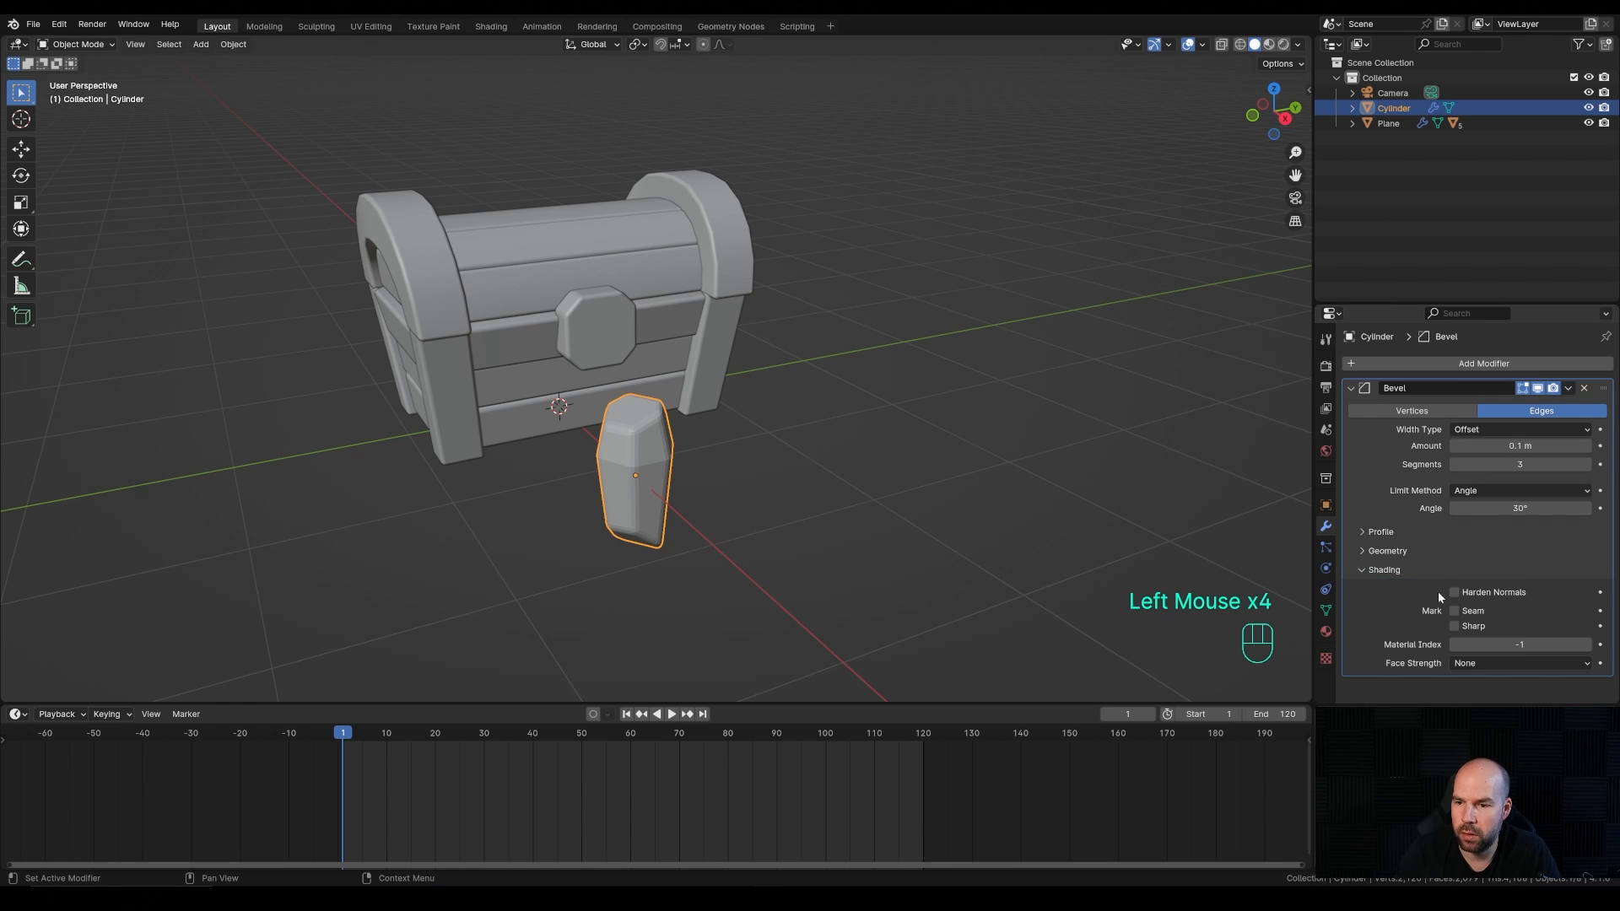
pyautogui.click(1451, 592)
# Step: Apply Shade Smooth to the crystal
pyautogui.rightClick(636, 474)
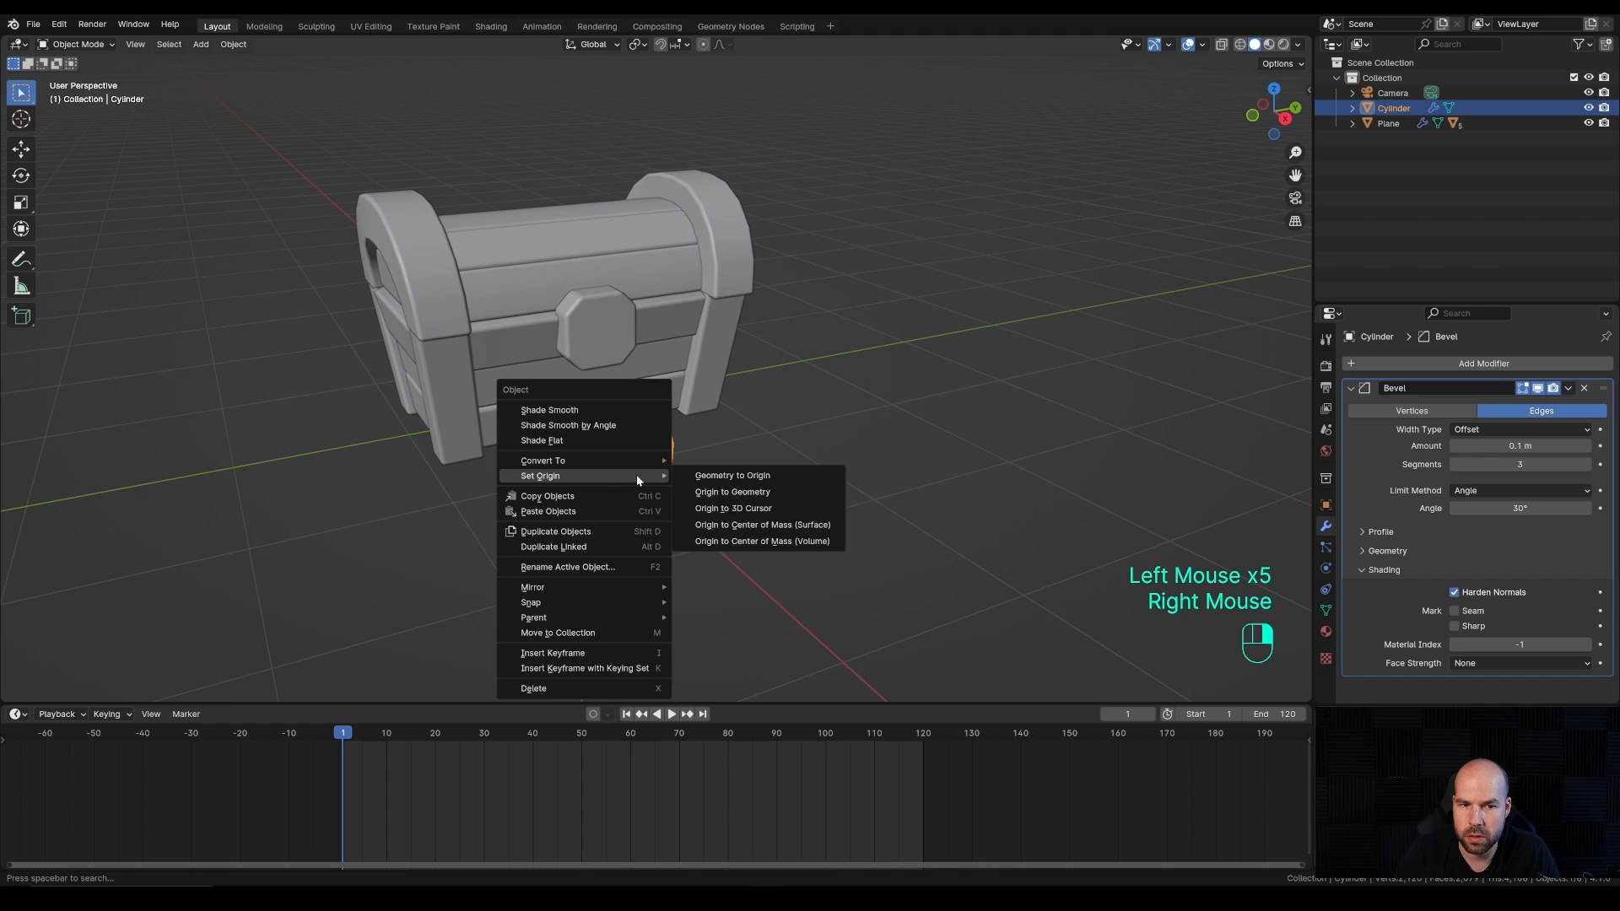
pyautogui.click(605, 411)
pyautogui.scroll(2, 597, 492)
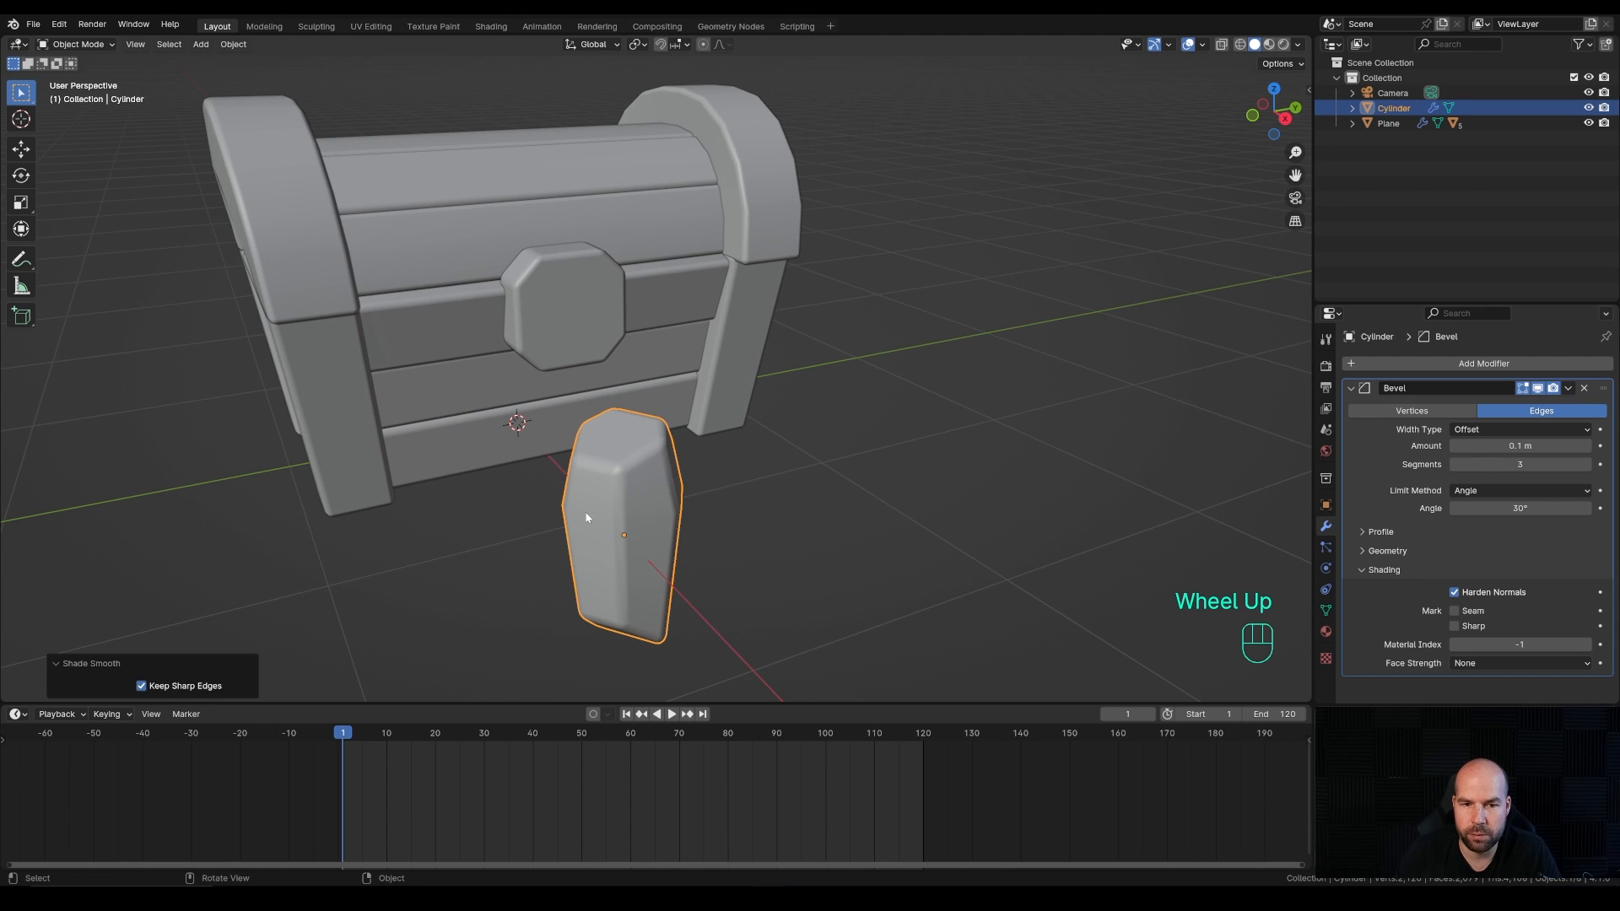
# Step: Set the crystal bevel's limit method to None and its amount to 0.017 m
pyautogui.click(1483, 494)
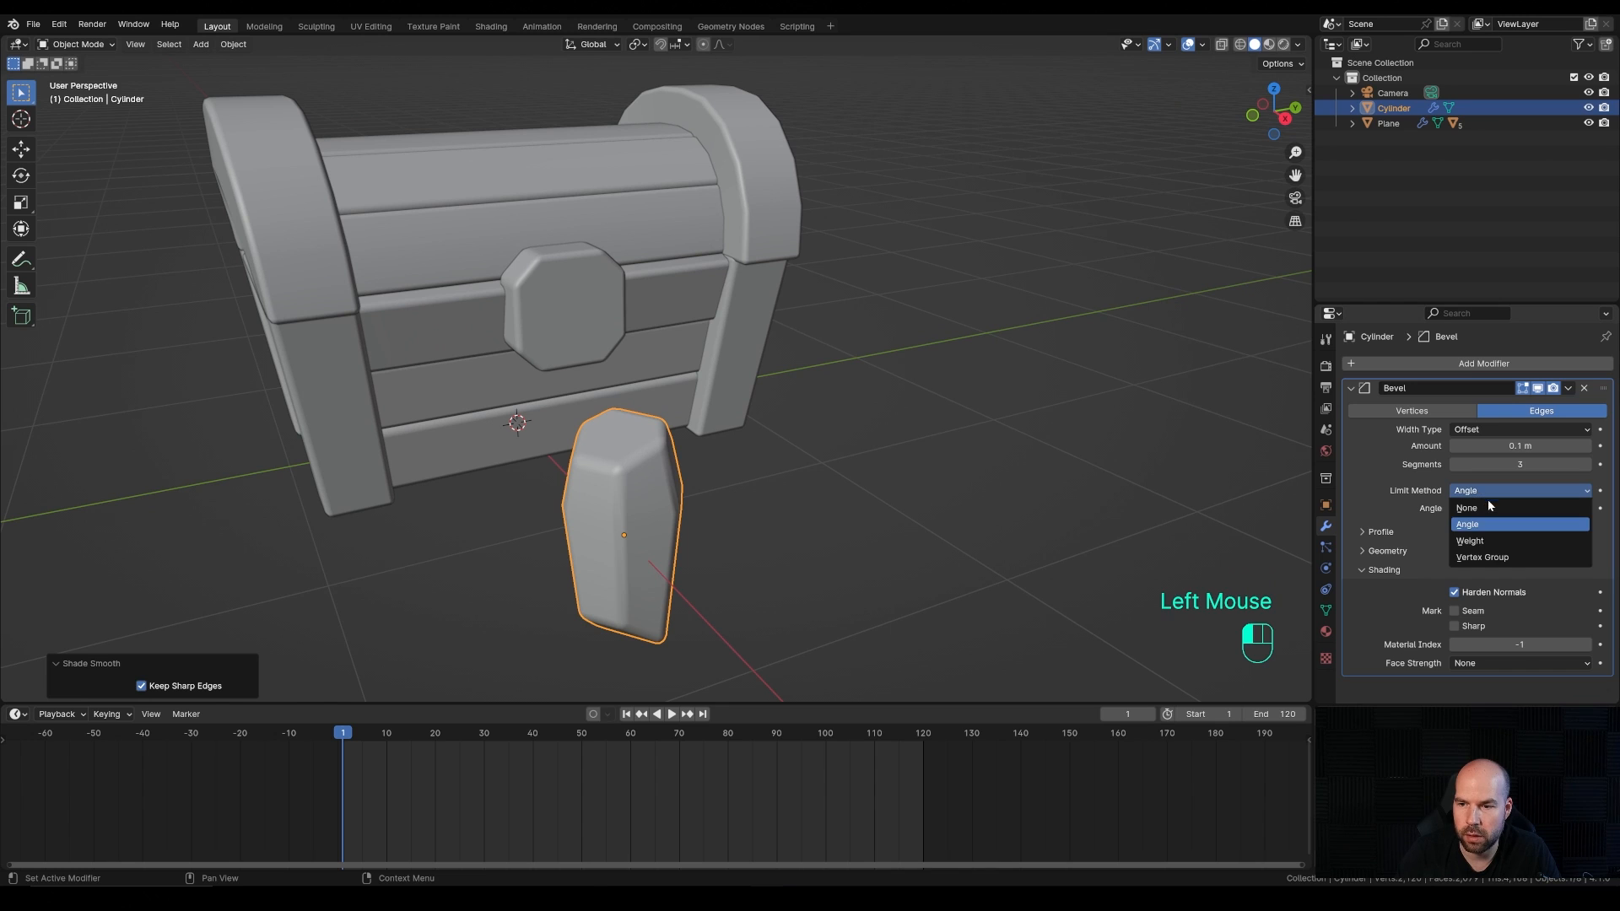
pyautogui.click(1486, 508)
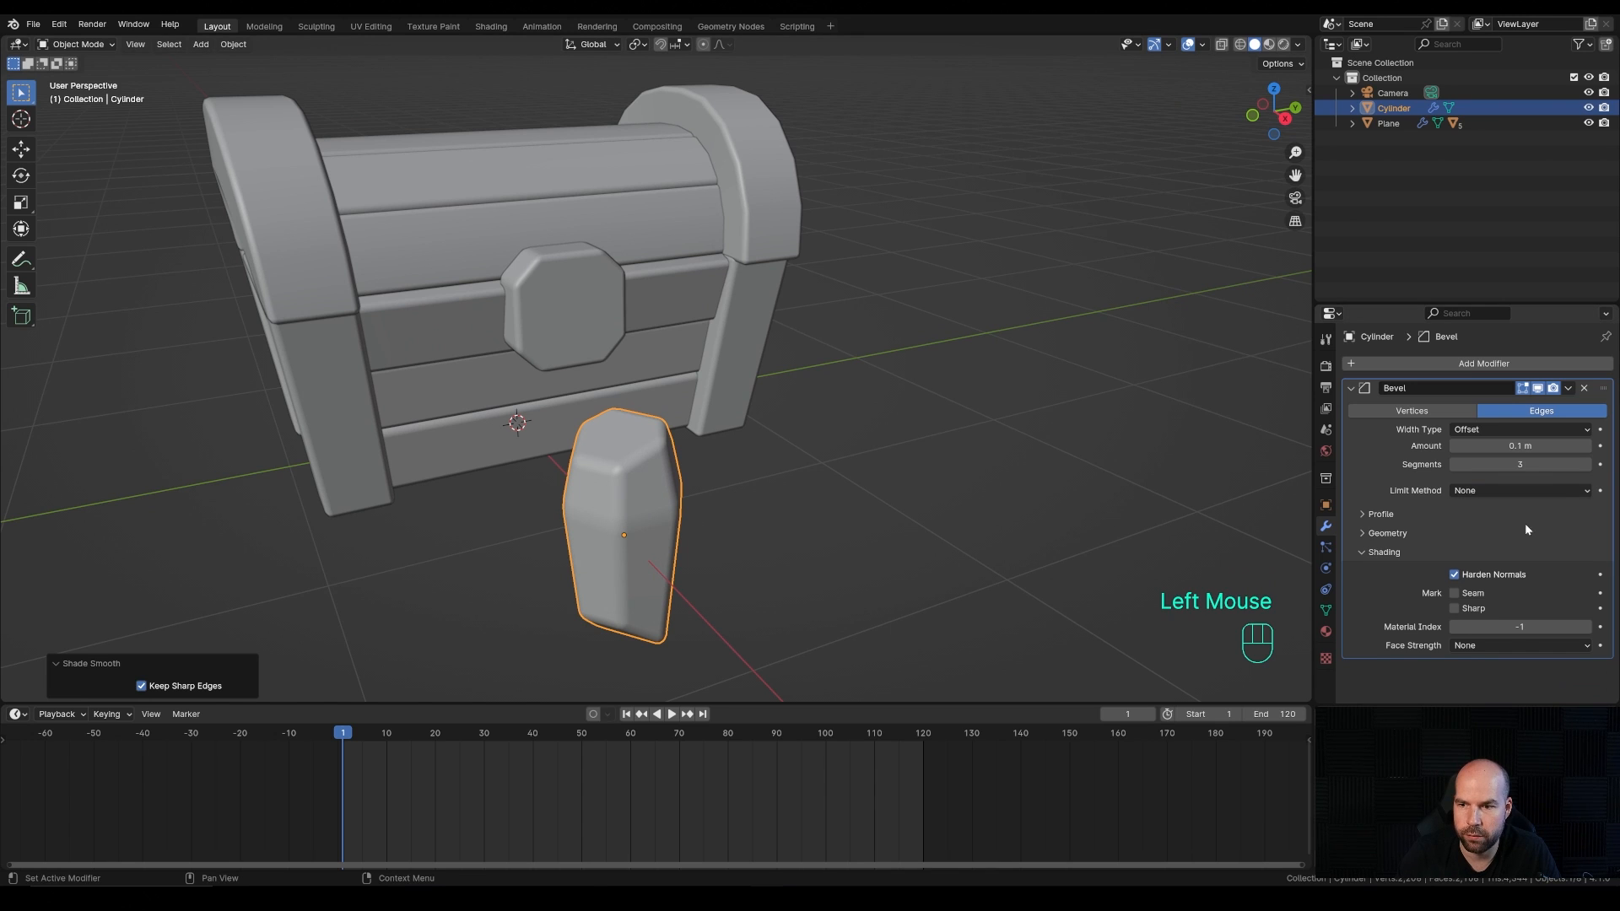
pyautogui.keyDown('shift'); pyautogui.moveTo(1519, 445); pyautogui.dragTo(1460, 445); pyautogui.keyUp('shift')
# Step: Rotate the chest lid about the global Y axis so that it stands open
pyautogui.scroll(-2, 711, 427)
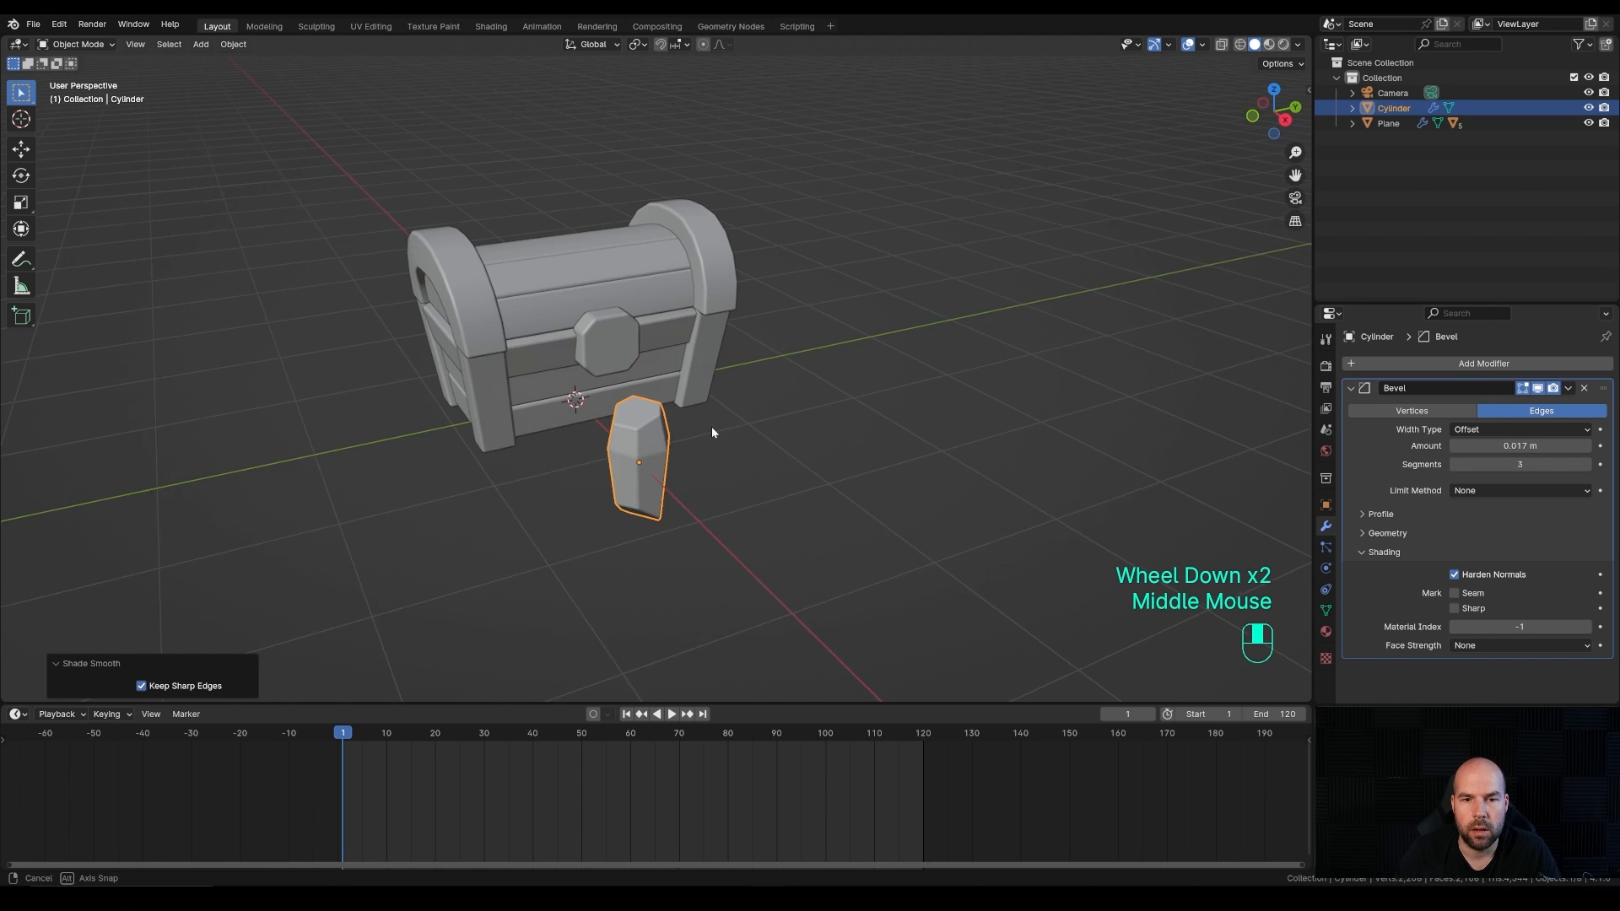
pyautogui.moveTo(711, 427); pyautogui.dragTo(613, 343, button='middle')
pyautogui.click(577, 317)
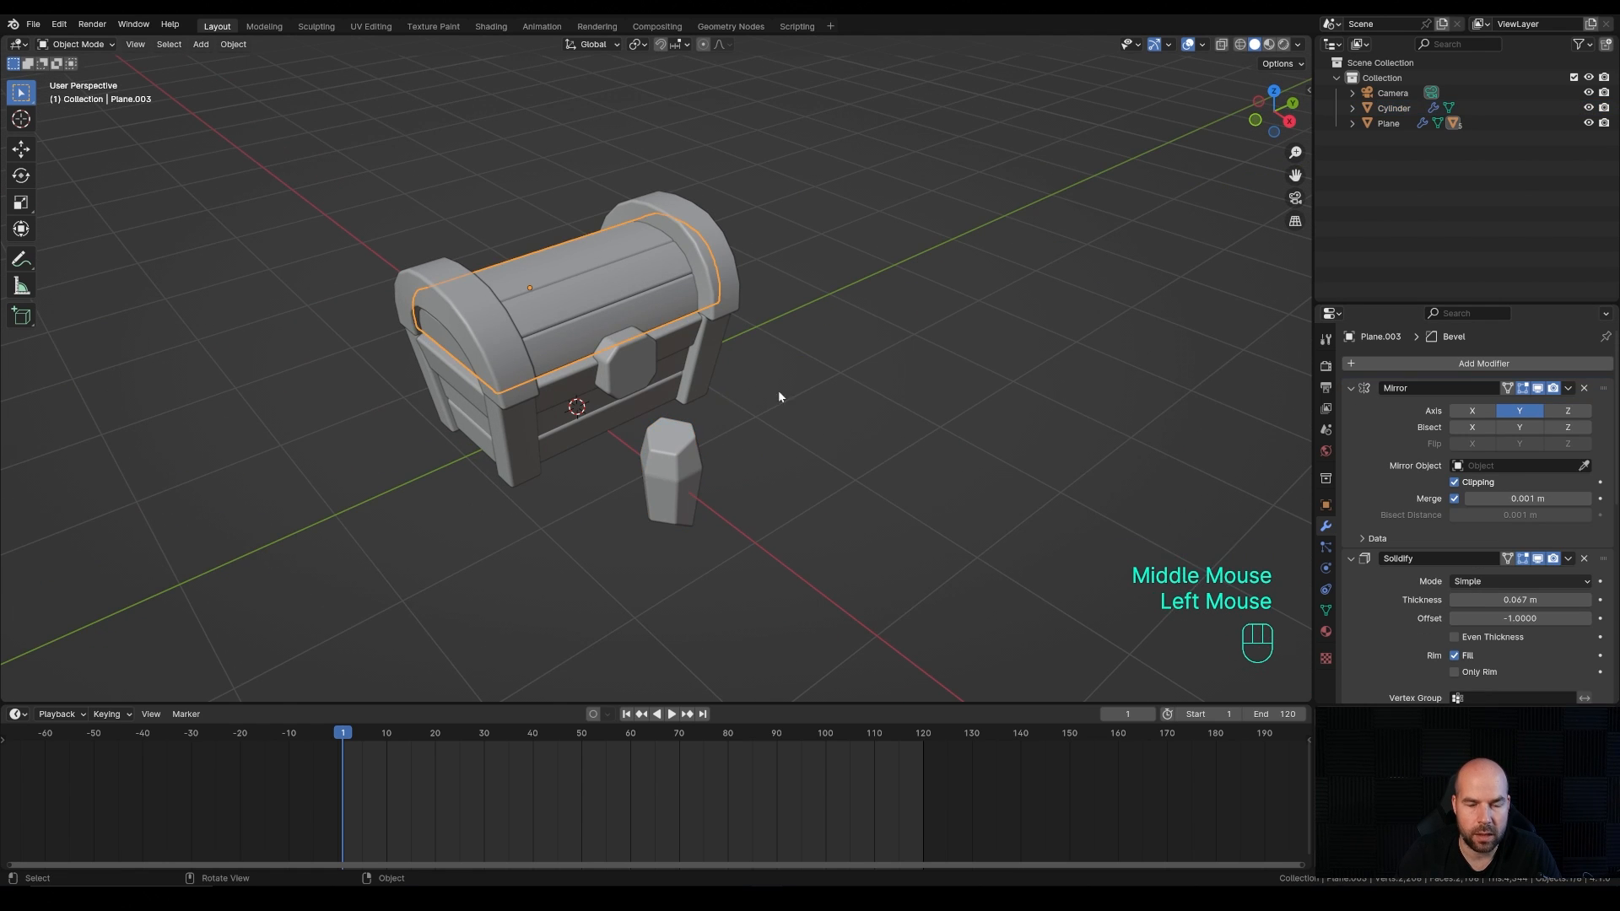
pyautogui.moveTo(778, 389); pyautogui.dragTo(899, 435, button='middle')
pyautogui.press('r')
pyautogui.press('y')
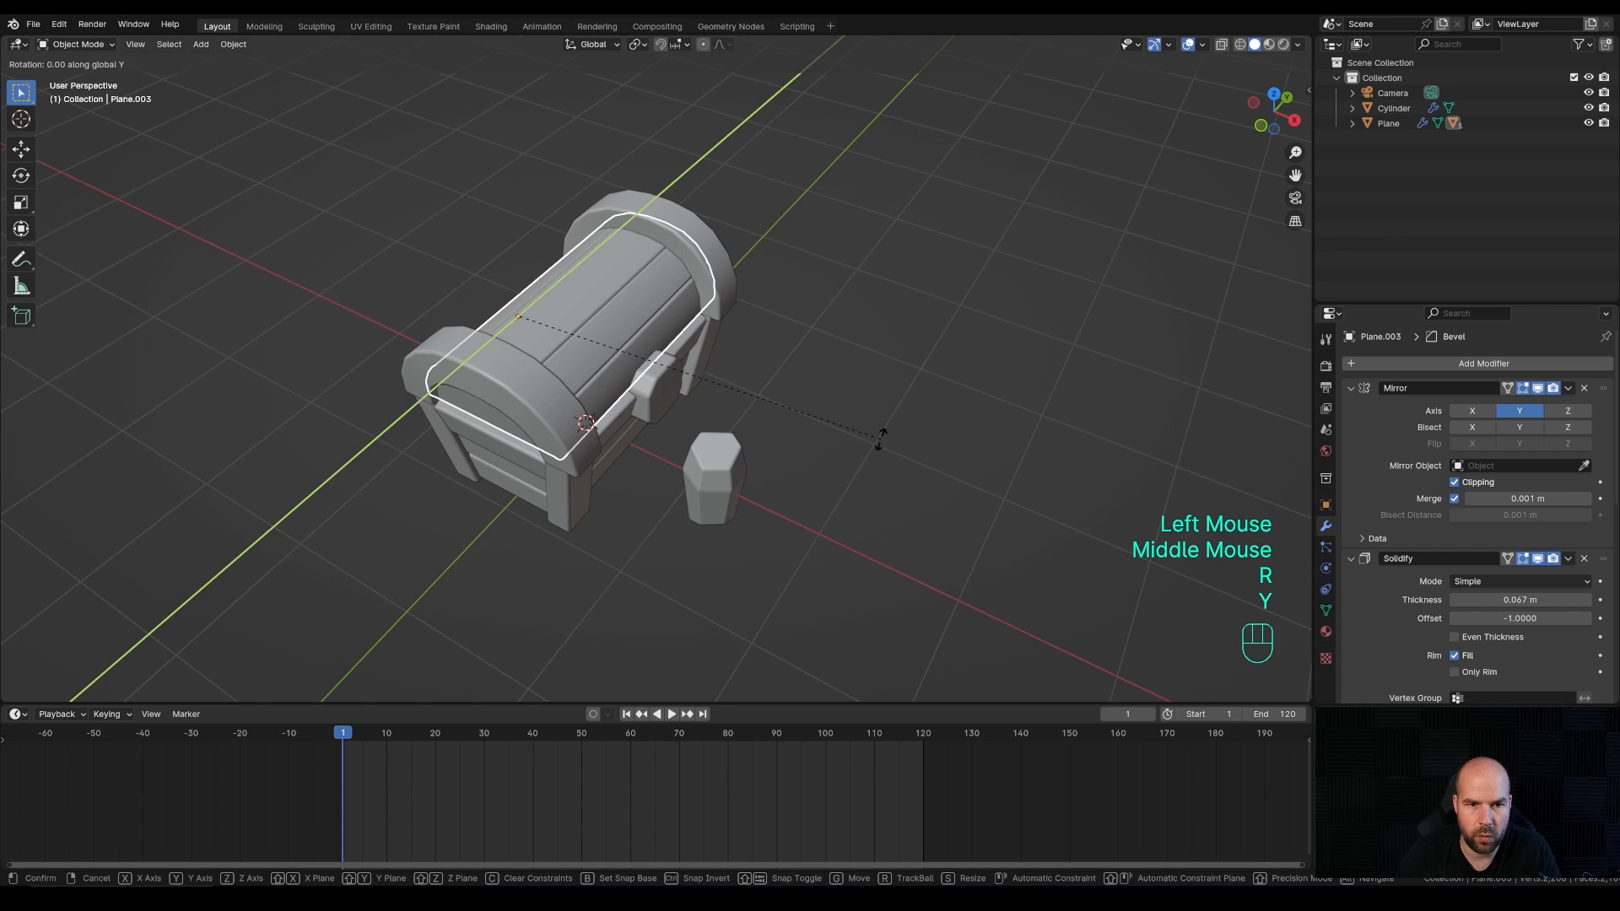
pyautogui.click(637, 178)
# Step: Move the crystal into the open chest near its −Y end and scale it down to about 0.73
pyautogui.click(714, 495)
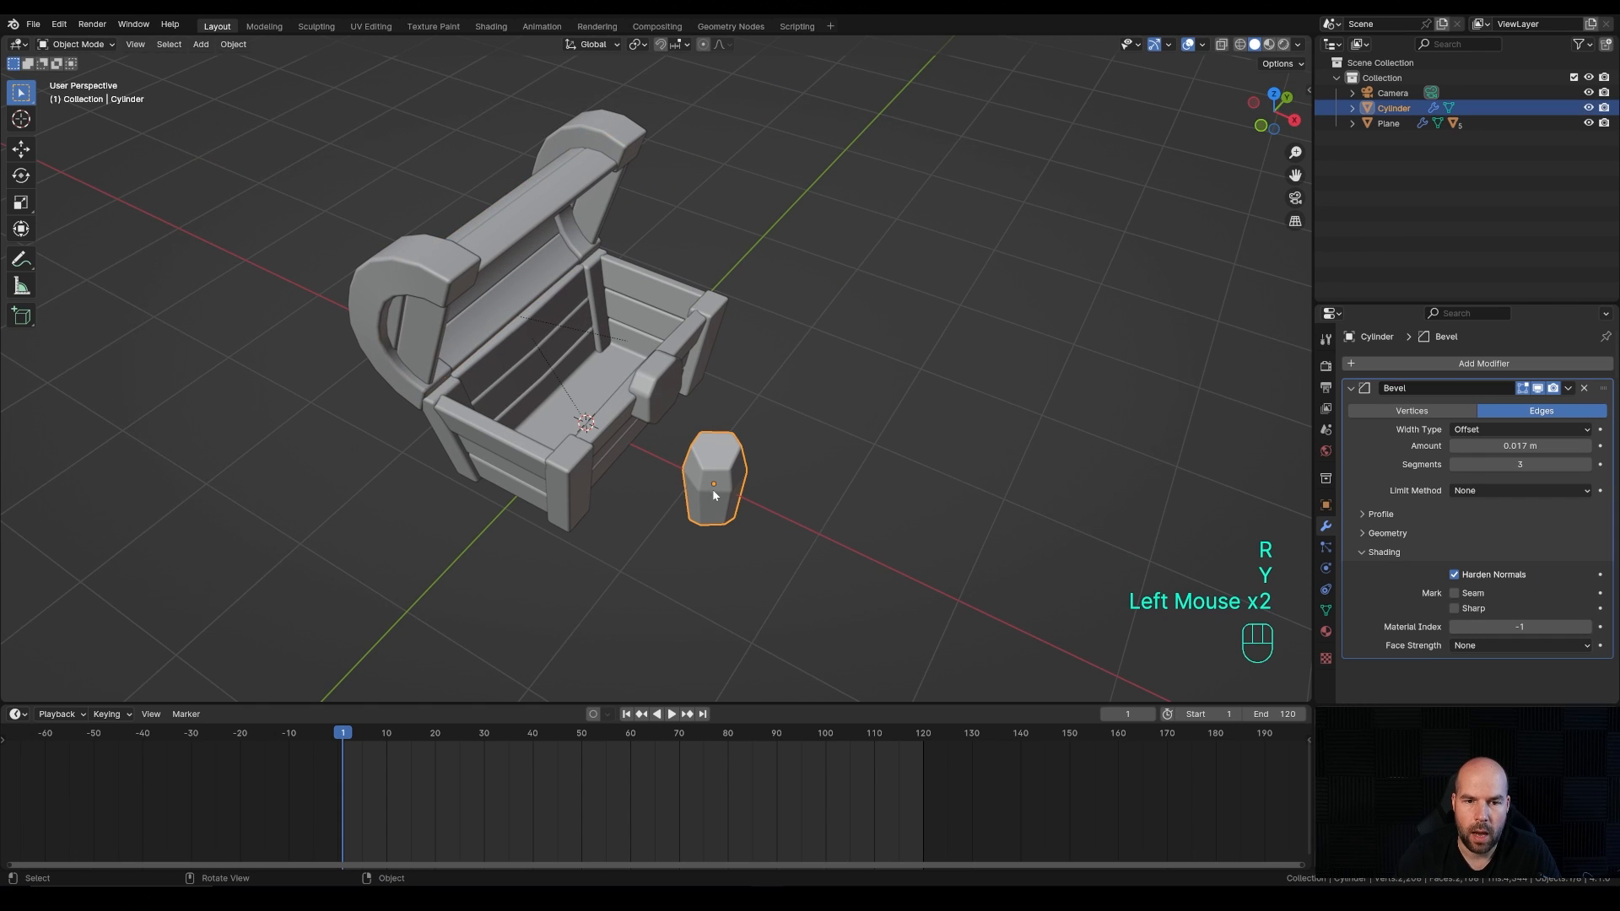
pyautogui.press('g')
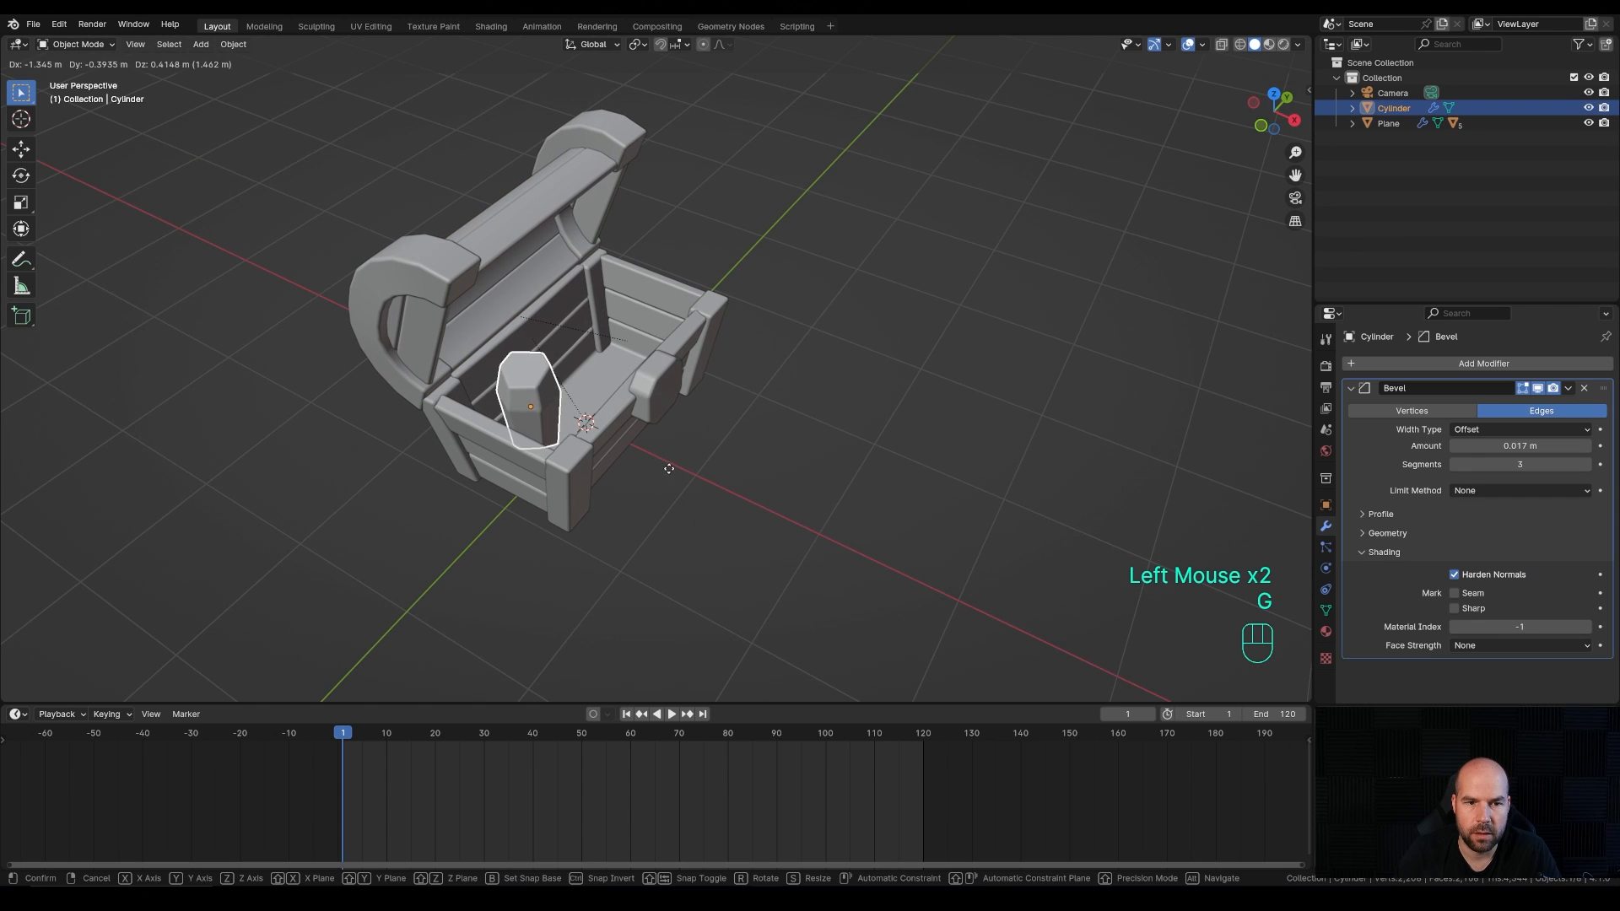
pyautogui.click(684, 486)
pyautogui.press('s')
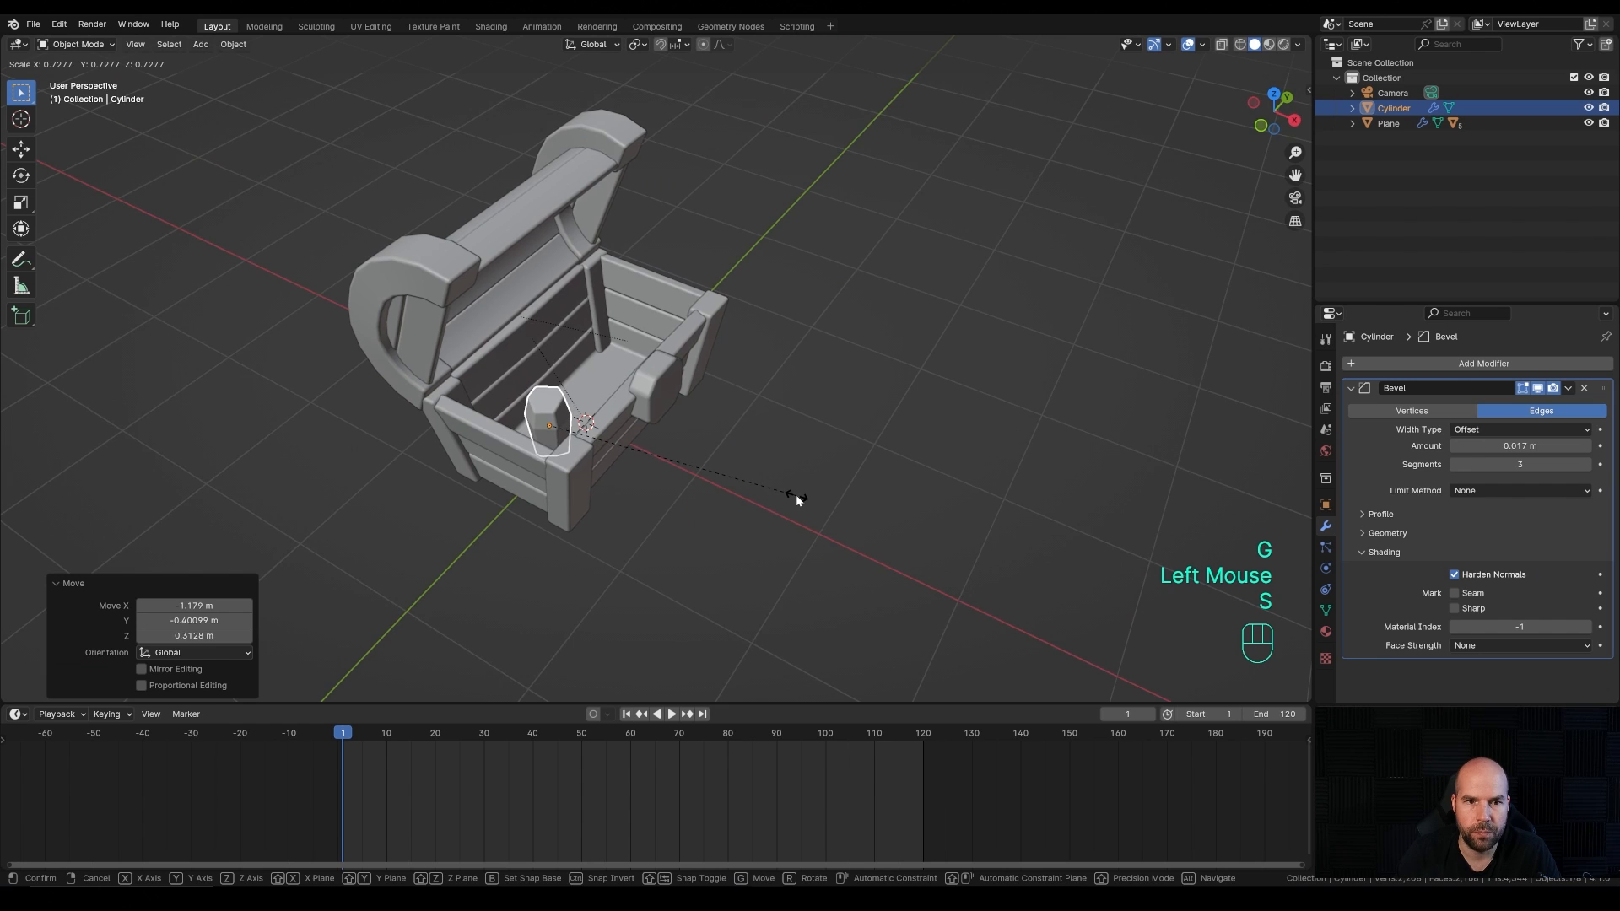
pyautogui.click(797, 494)
# Step: Tilt the crystal and shift it about 0.28 m along −Y, close to the chest's end wall
pyautogui.moveTo(796, 494); pyautogui.dragTo(520, 387, button='middle')
pyautogui.press('r')
pyautogui.click(678, 350)
pyautogui.press('g')
pyautogui.click(582, 377)
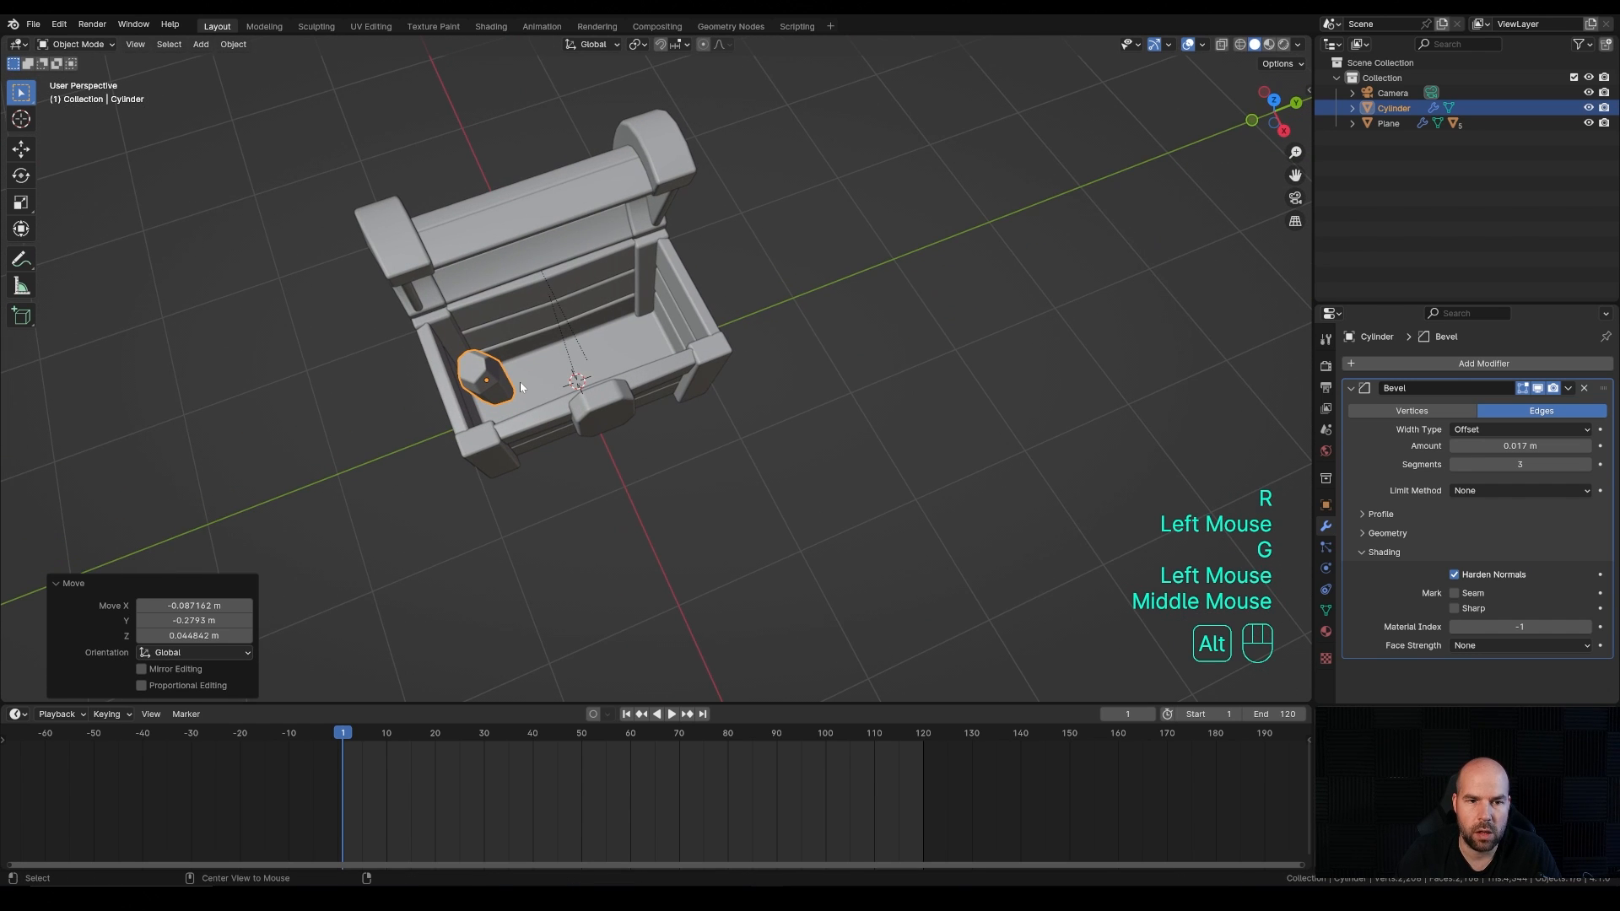
# Step: Place a linked duplicate of the crystal about 0.31 m along Y and tilt it by trackball rotation of about −11.5° and 15.5°
pyautogui.hotkey('alt', 'd')
pyautogui.click(555, 357)
pyautogui.press('r')
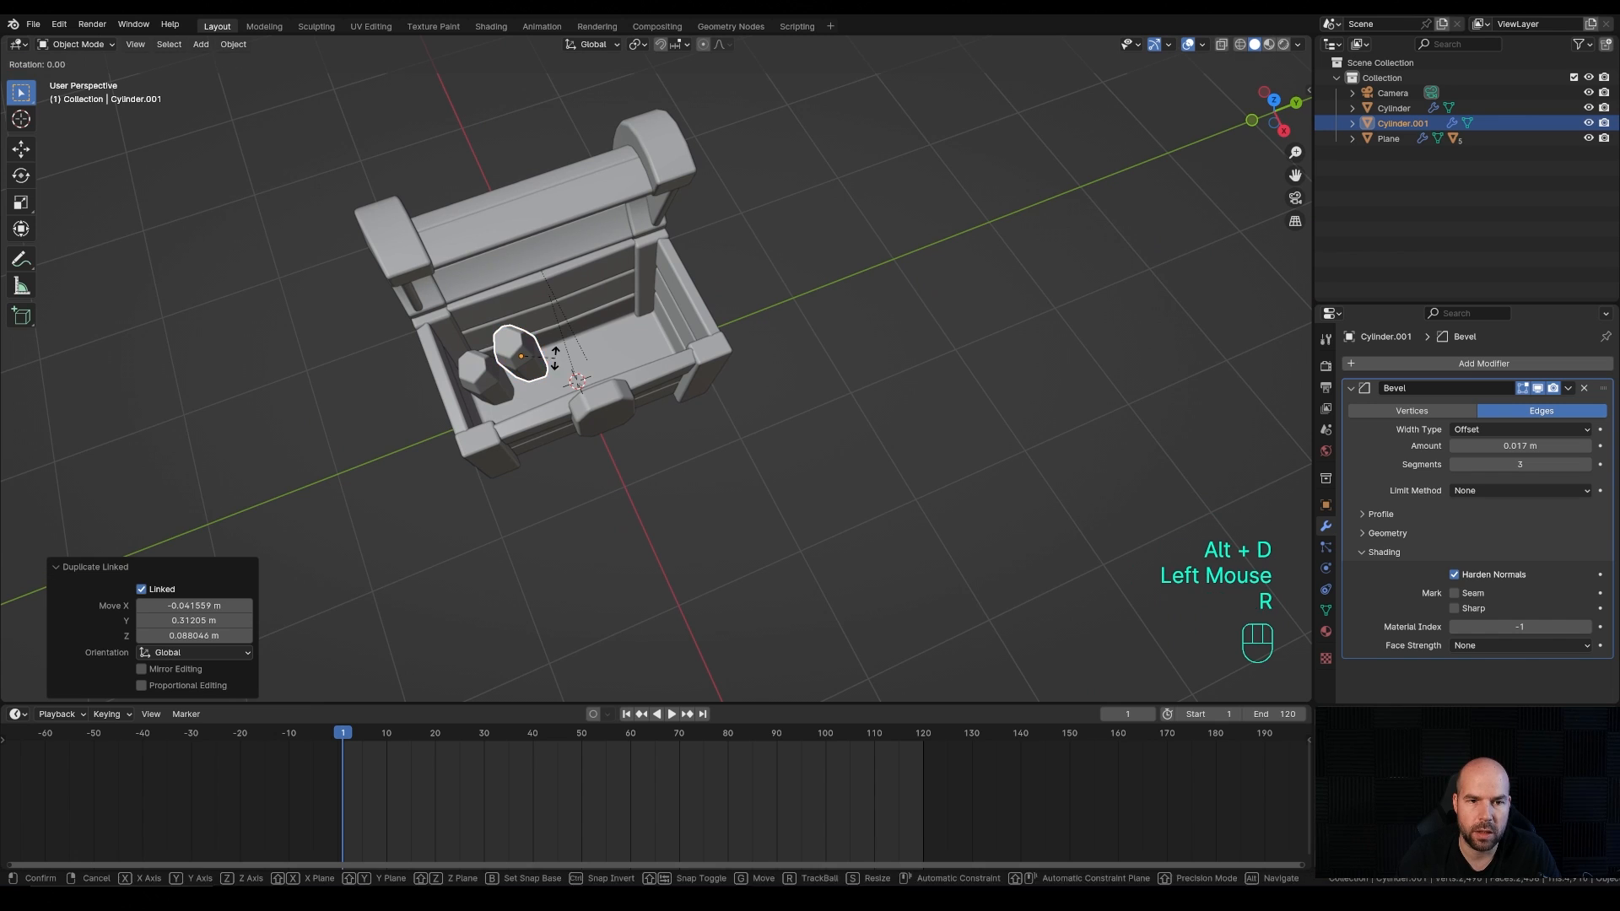
pyautogui.press('r')
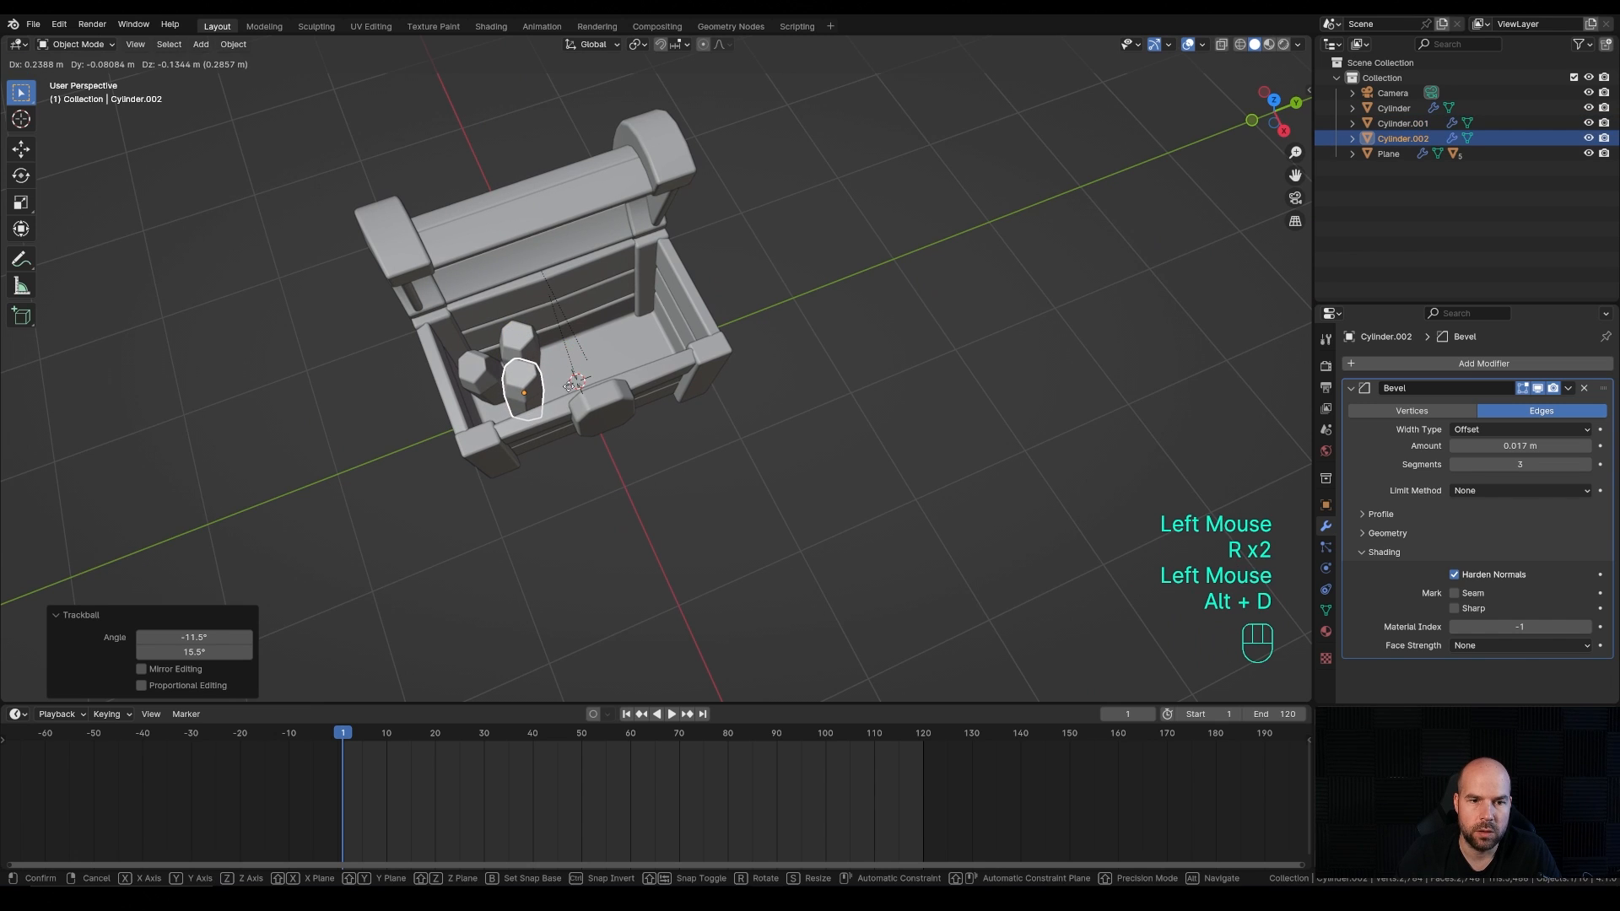
# Step: Place a third linked crystal about 0.27 m along X, toward the chest's front wall, and tilt it with trackball rotation
pyautogui.click(563, 394)
pyautogui.press('s')
pyautogui.press('Escape')
pyautogui.press('r')
pyautogui.press('r')
pyautogui.press('Escape')
pyautogui.press('r')
pyautogui.press('r')
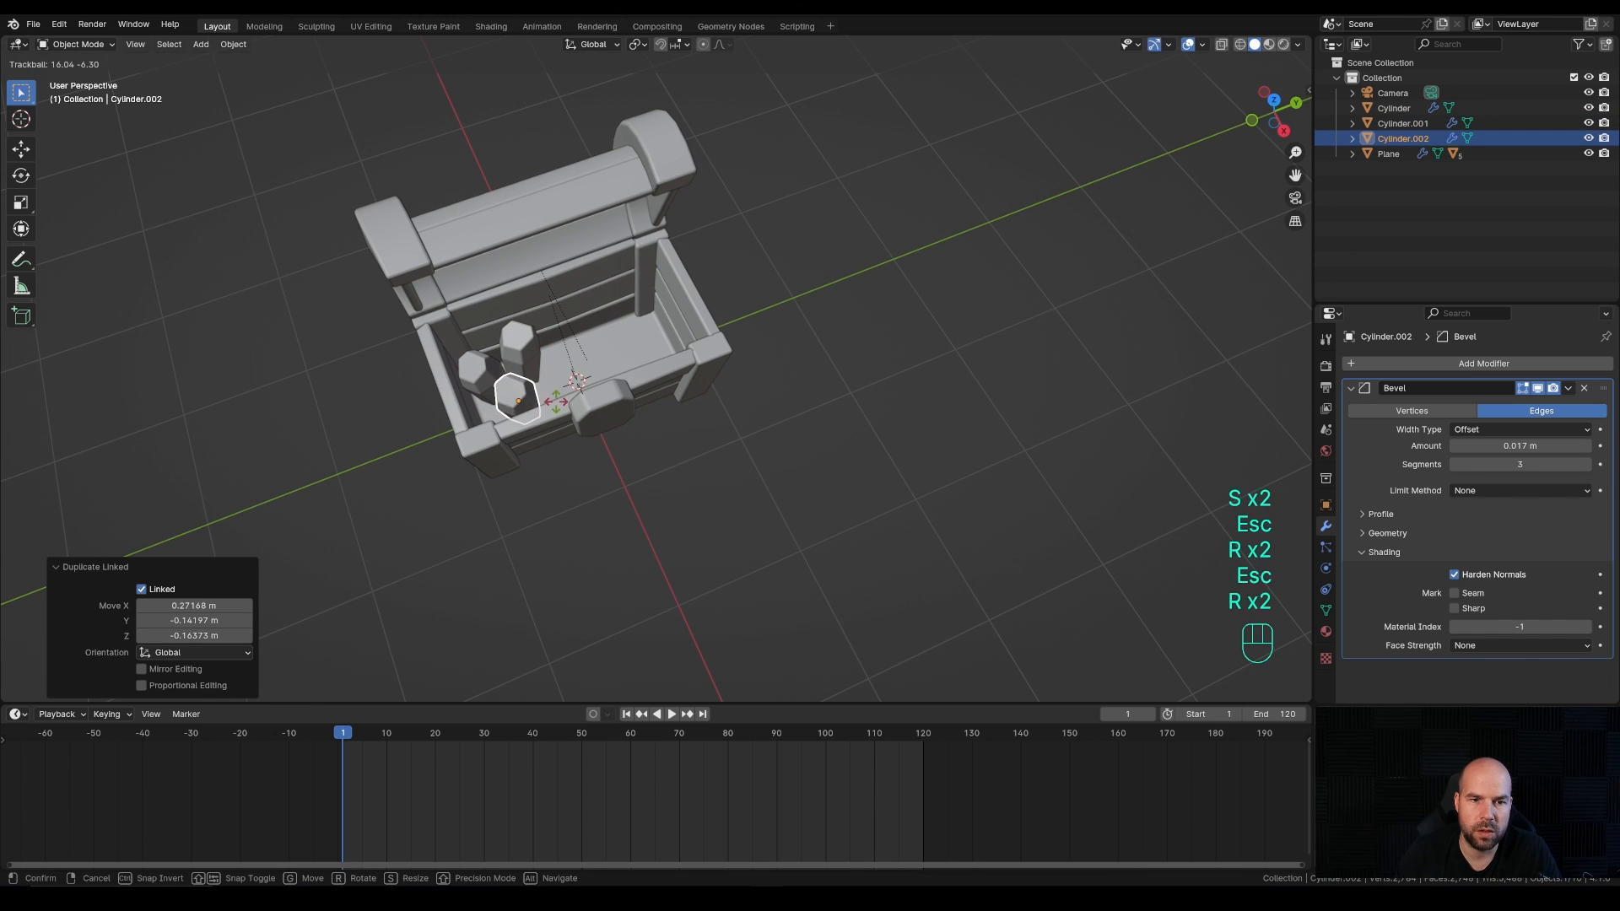
pyautogui.click(561, 388)
# Step: Place a fourth linked crystal about 0.25 m along Y from the third and tilt it with trackball rotation
pyautogui.hotkey('alt', 'd')
pyautogui.click(565, 383)
pyautogui.press('r')
pyautogui.press('r')
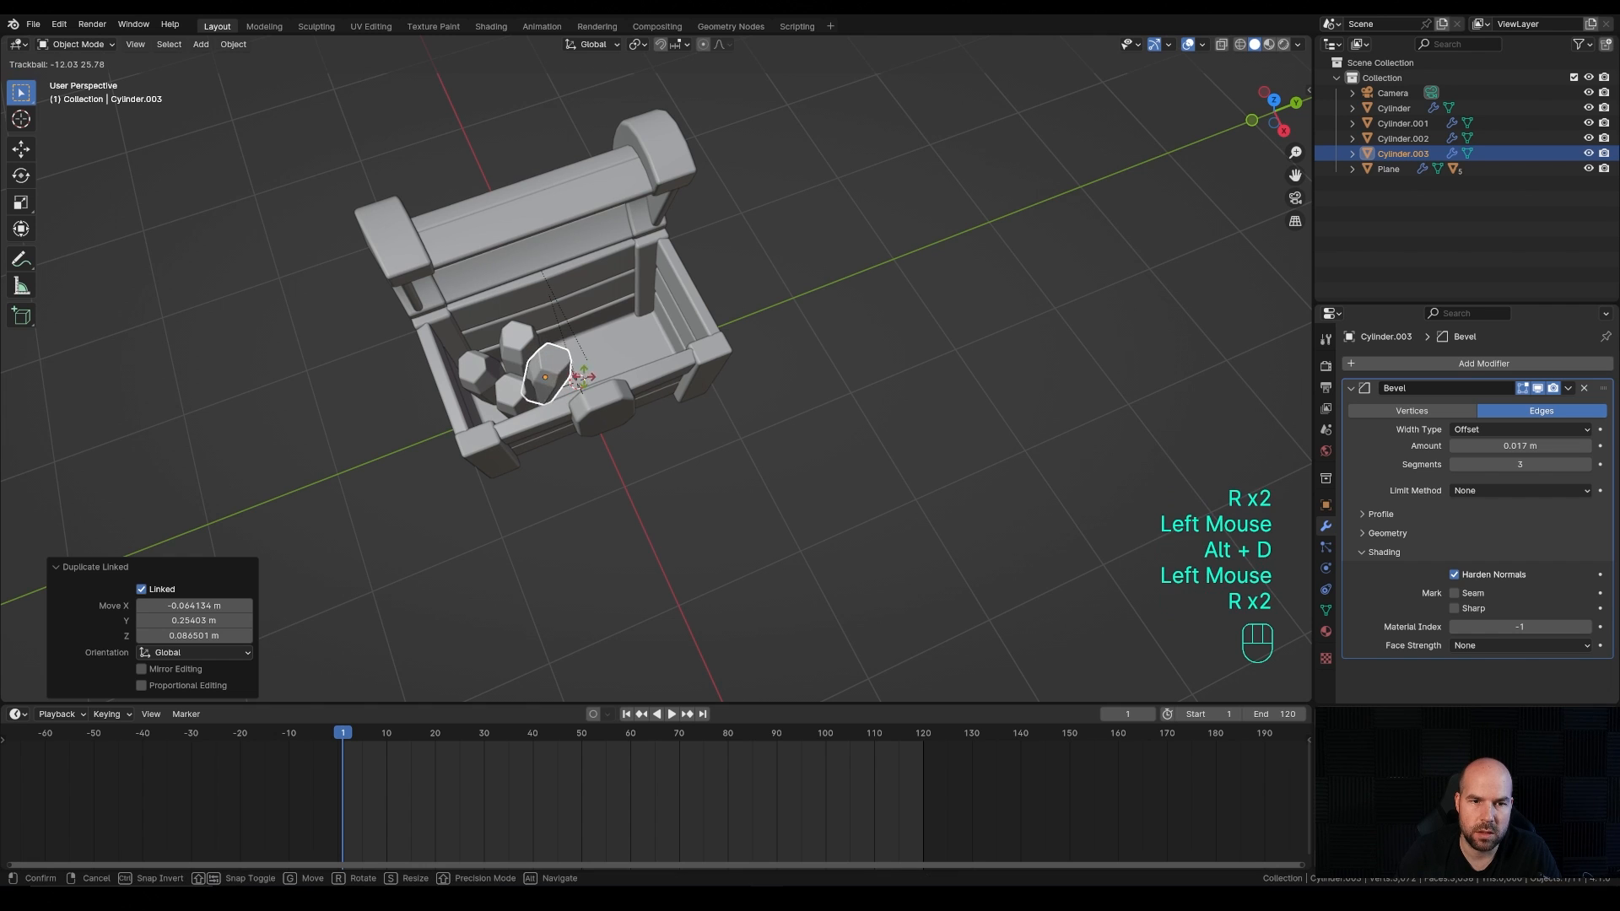
pyautogui.click(579, 384)
# Step: Place three more linked crystals around the chest's middle, alternating between the back and the front side
pyautogui.hotkey('alt', 'd')
pyautogui.click(591, 358)
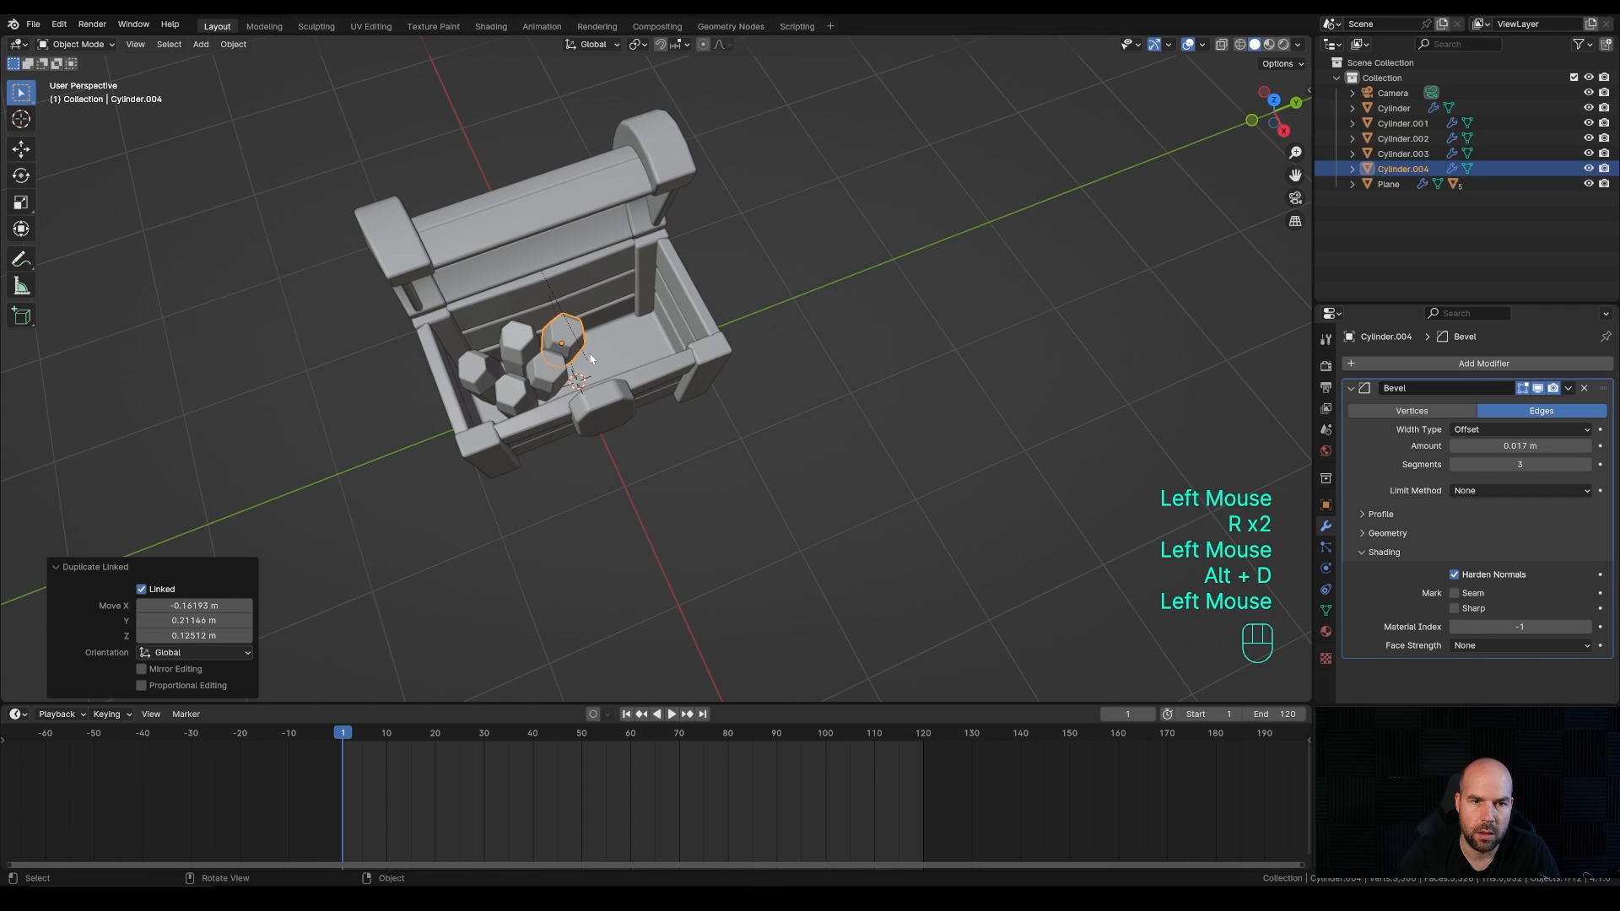
pyautogui.hotkey('alt', 'd')
pyautogui.click(611, 405)
pyautogui.hotkey('alt', 'd')
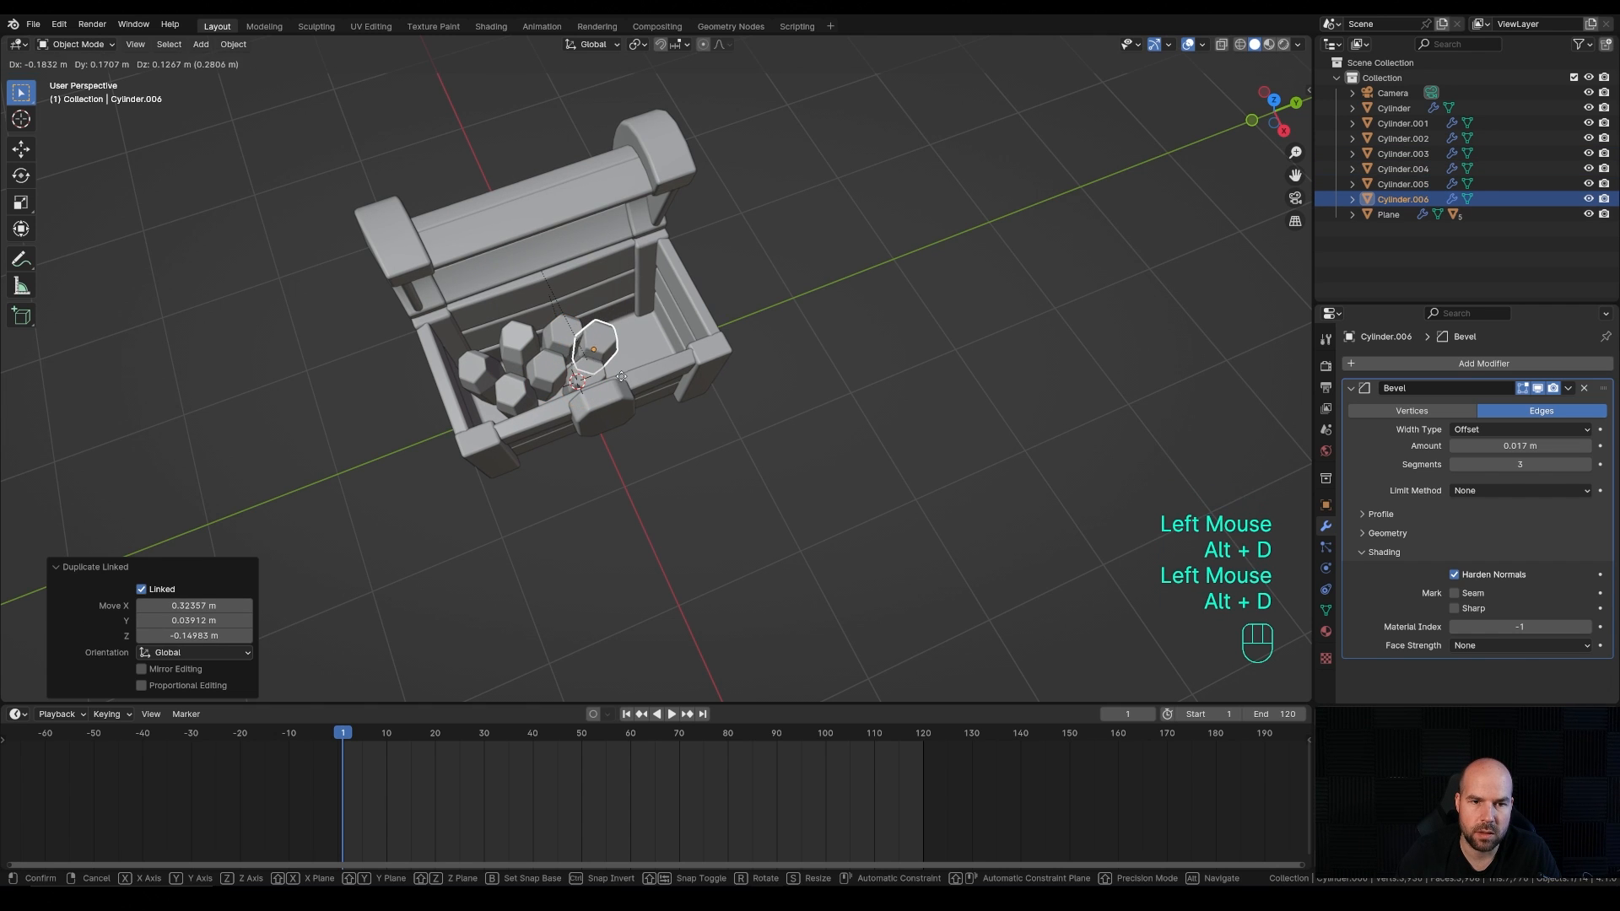
pyautogui.click(623, 376)
# Step: Place a linked crystal about 0.23 m along −X, toward the hinge side, and tilt it with trackball rotation
pyautogui.moveTo(622, 376); pyautogui.dragTo(652, 334, button='middle')
pyautogui.hotkey('alt', 'd')
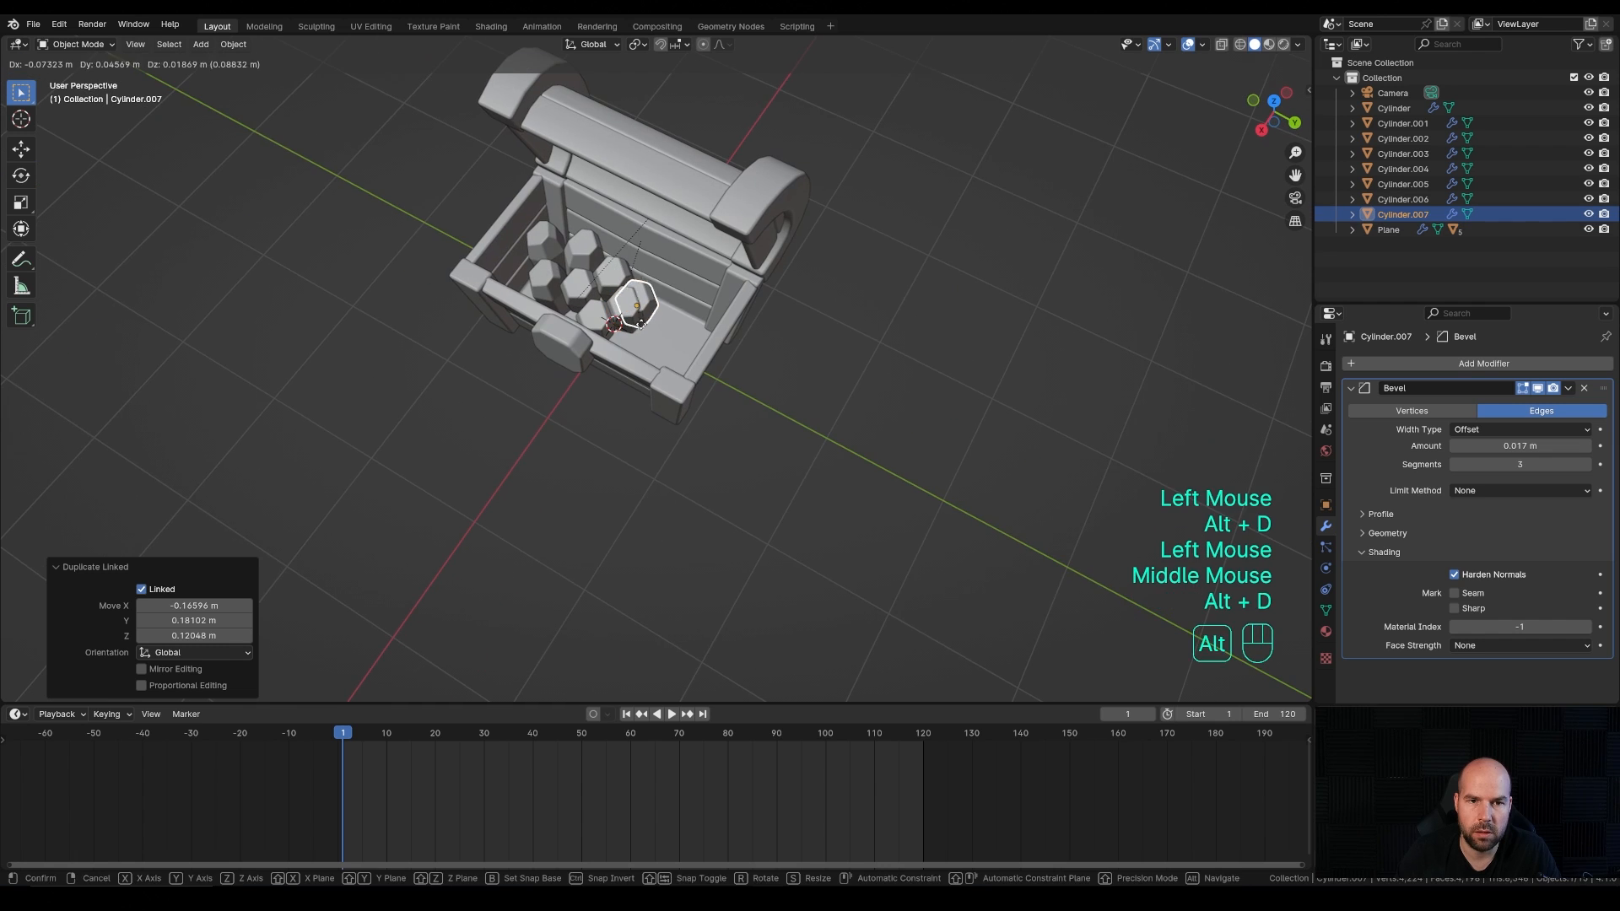
pyautogui.click(654, 315)
pyautogui.press('r')
pyautogui.press('r')
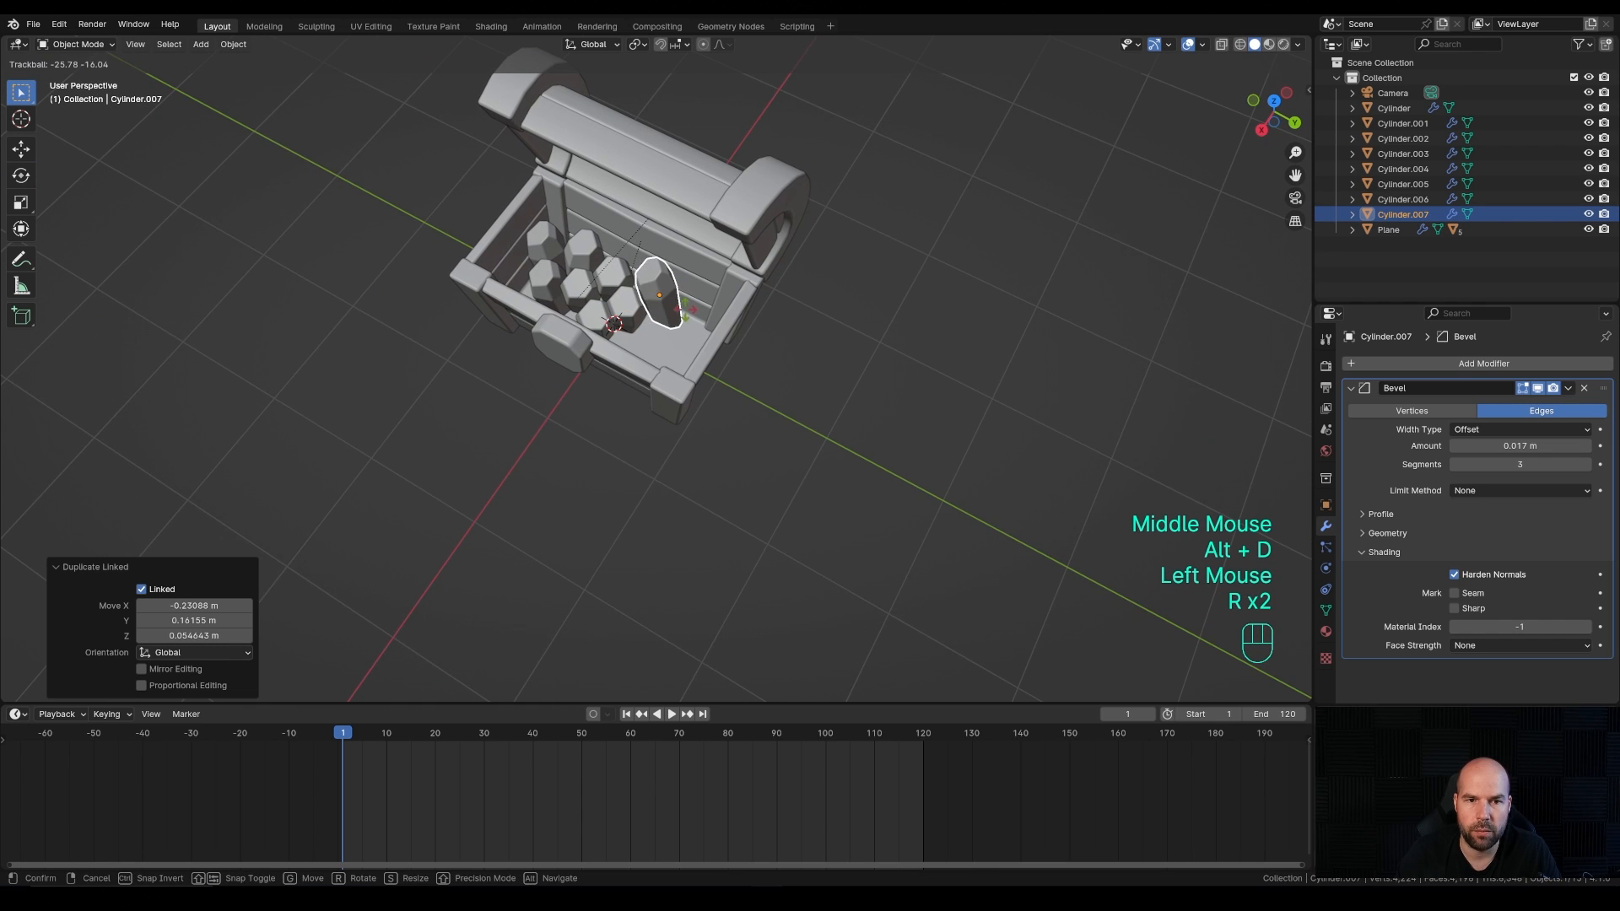
pyautogui.click(671, 309)
# Step: Tilt the neighbouring crystal Cylinder.006 with trackball rotation
pyautogui.click(626, 300)
pyautogui.press('r')
pyautogui.press('r')
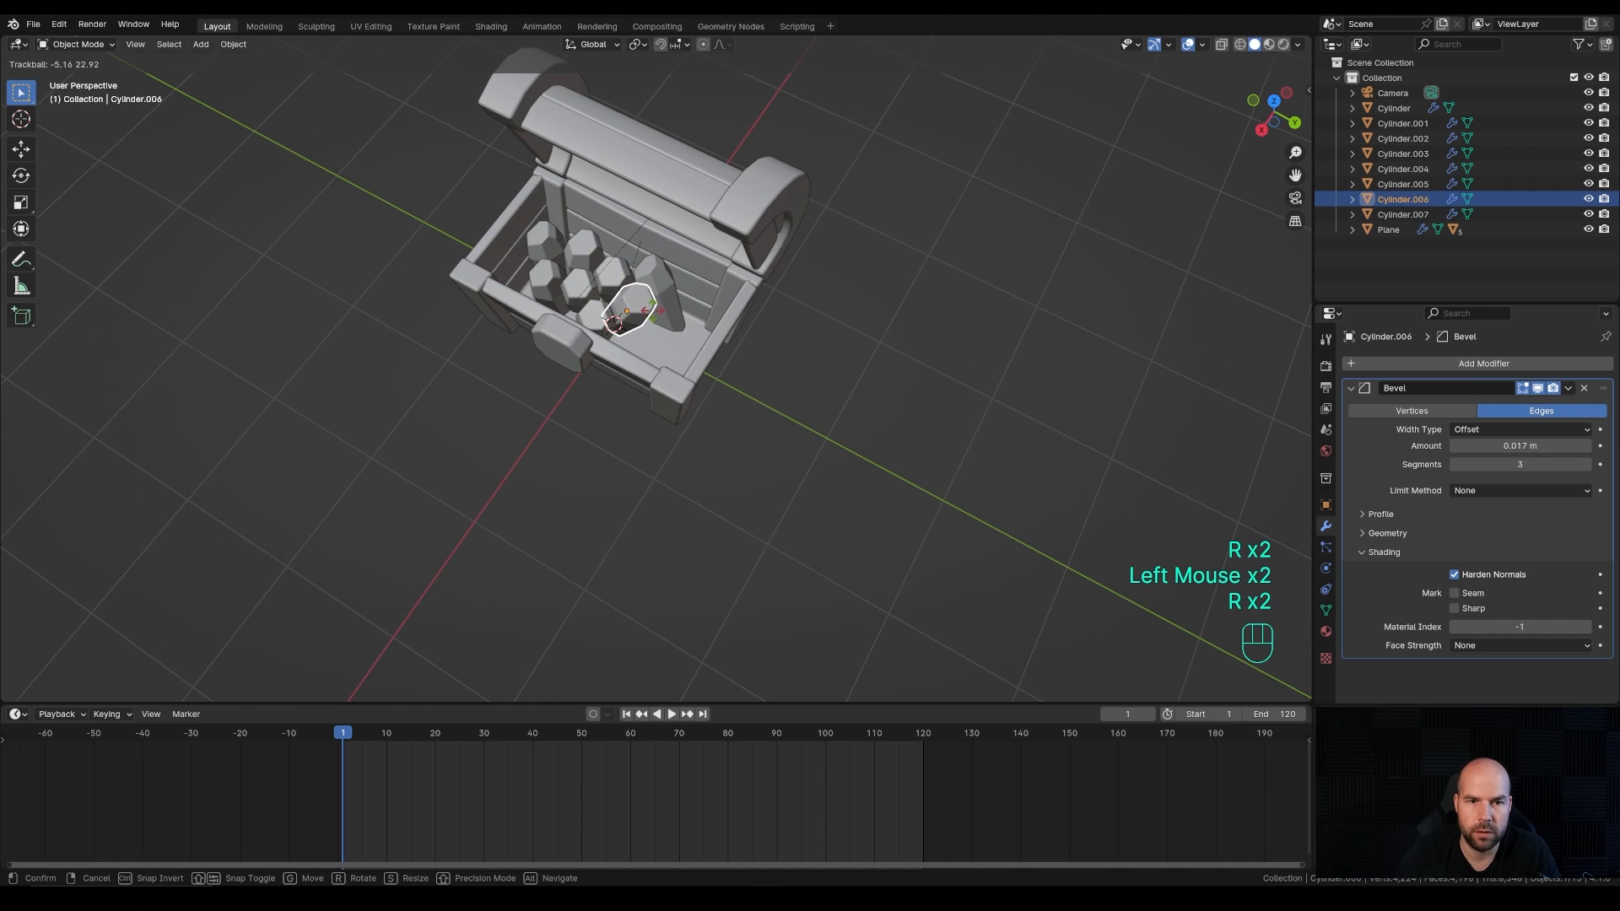
pyautogui.click(609, 321)
# Step: Place a linked duplicate of Cylinder.006 closer to the chest's front wall and tilt it with trackball rotation
pyautogui.hotkey('alt', 'd')
pyautogui.click(613, 349)
pyautogui.press('r')
pyautogui.press('r')
pyautogui.click(627, 355)
# Step: Place another linked crystal toward the chest's +Y end and tilt it by trackball rotation of about 7.5° and 19.5°
pyautogui.hotkey('alt', 'd')
pyautogui.click(664, 341)
pyautogui.press('r')
pyautogui.press('r')
pyautogui.click(673, 346)
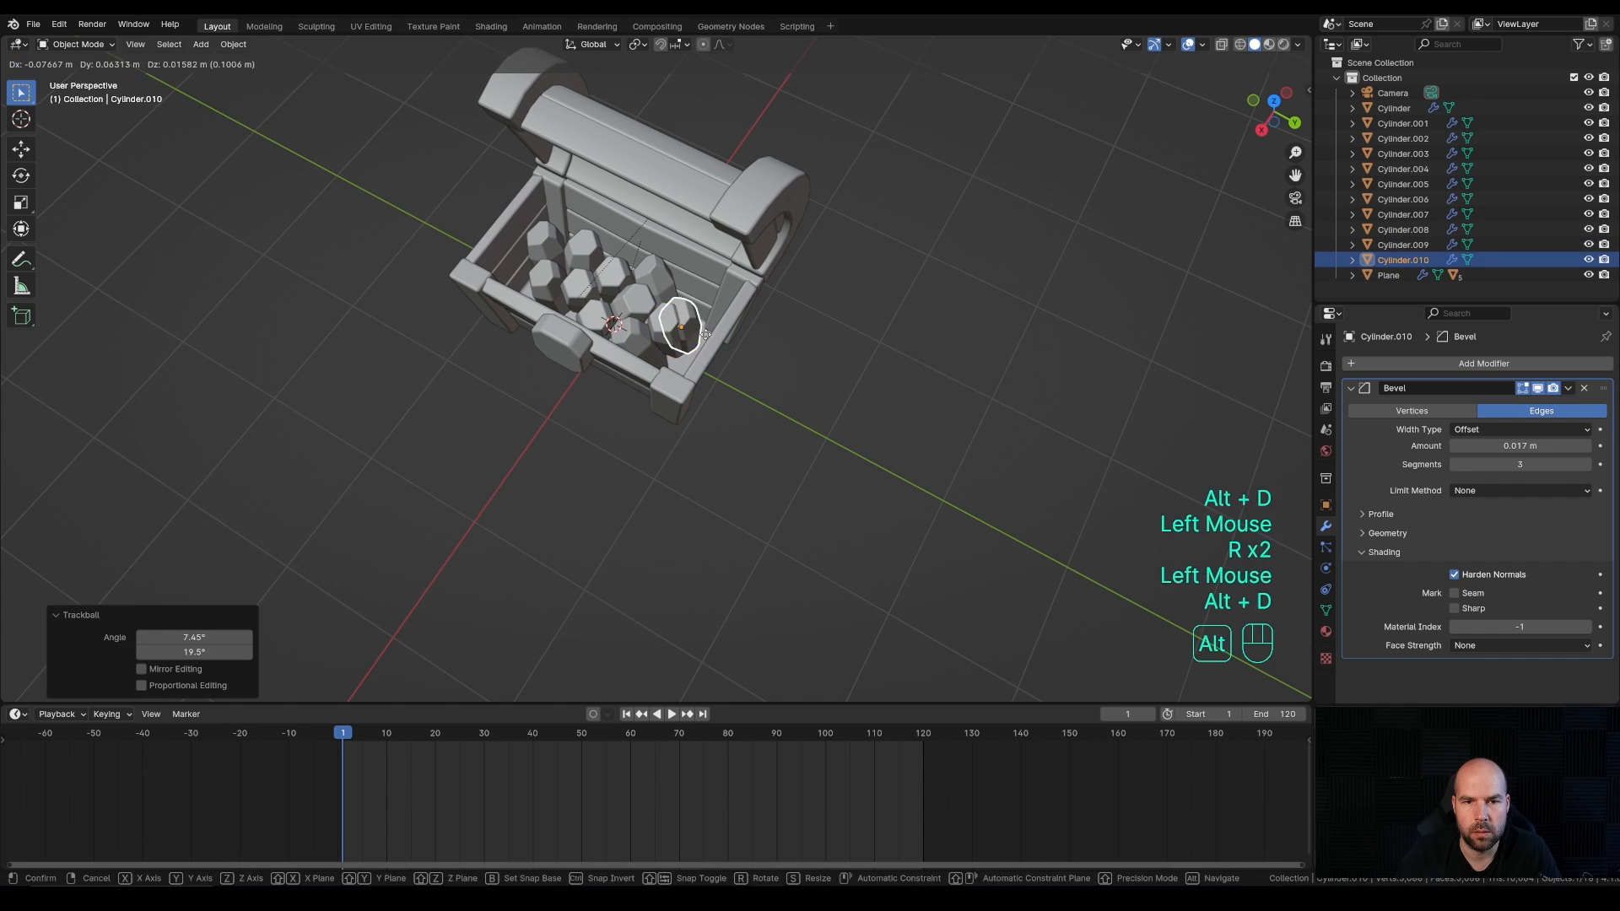
# Step: Place two more linked crystals at the chest's +Y end, tilting the one by the front wall about −7.5° and −20°
pyautogui.click(707, 343)
pyautogui.hotkey('alt', 'd')
pyautogui.click(684, 374)
pyautogui.press('r')
pyautogui.press('r')
pyautogui.click(697, 376)
# Step: Place a linked crystal at the opposite, −Y end of the chest and rotate it
pyautogui.moveTo(701, 376); pyautogui.dragTo(759, 344, button='middle')
pyautogui.hotkey('alt', 'd')
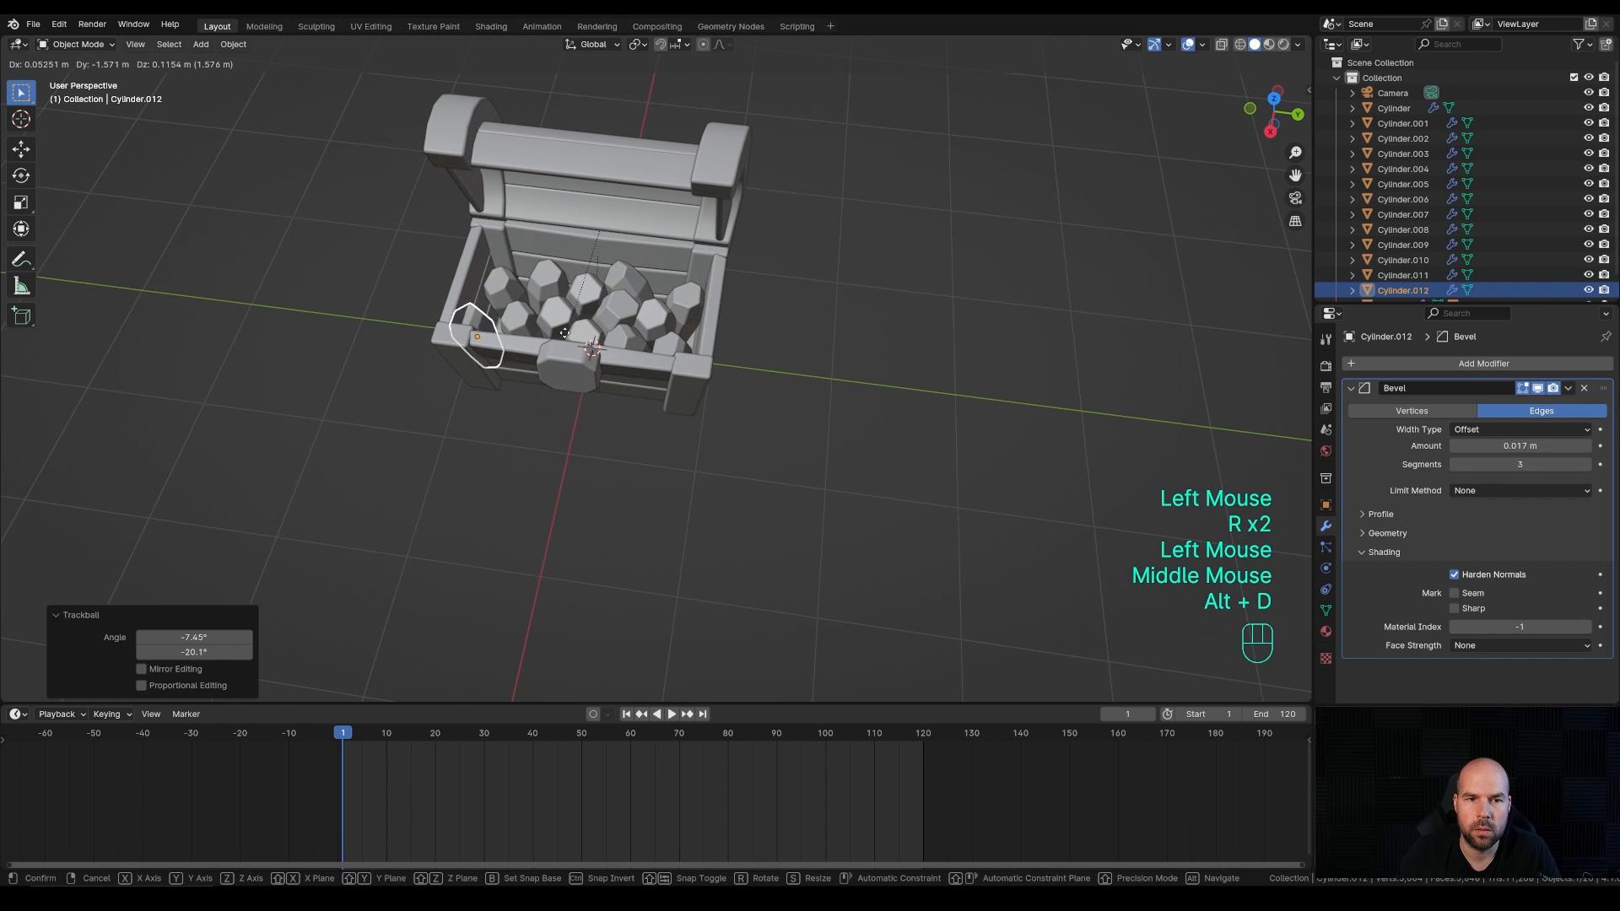
pyautogui.press('r')
pyautogui.click(580, 336)
# Step: Add a linked crystal on top of the pile near the −Y end and tilt it about 21° with trackball rotation
pyautogui.moveTo(580, 336); pyautogui.dragTo(702, 371, button='middle')
pyautogui.hotkey('alt', 'd')
pyautogui.click(581, 314)
pyautogui.press('g')
pyautogui.click(707, 377)
pyautogui.press('r')
pyautogui.press('r')
pyautogui.click(724, 382)
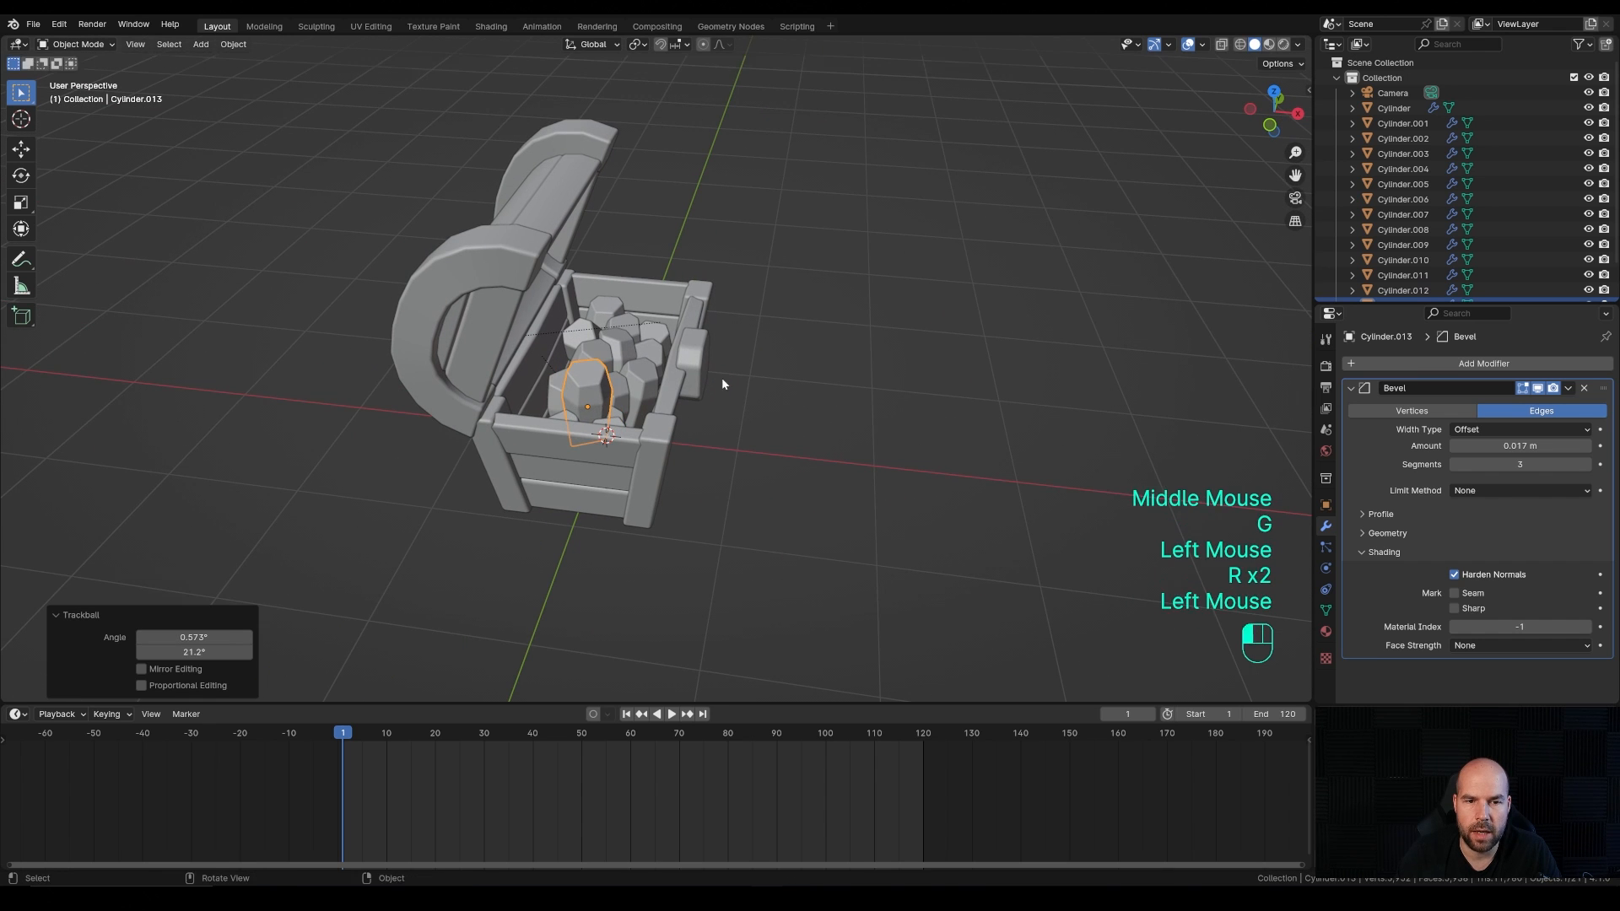
# Step: Scale that top crystal down slightly and shift it about 0.03 m along X
pyautogui.press('s')
pyautogui.click(700, 379)
pyautogui.press('g')
pyautogui.click(705, 383)
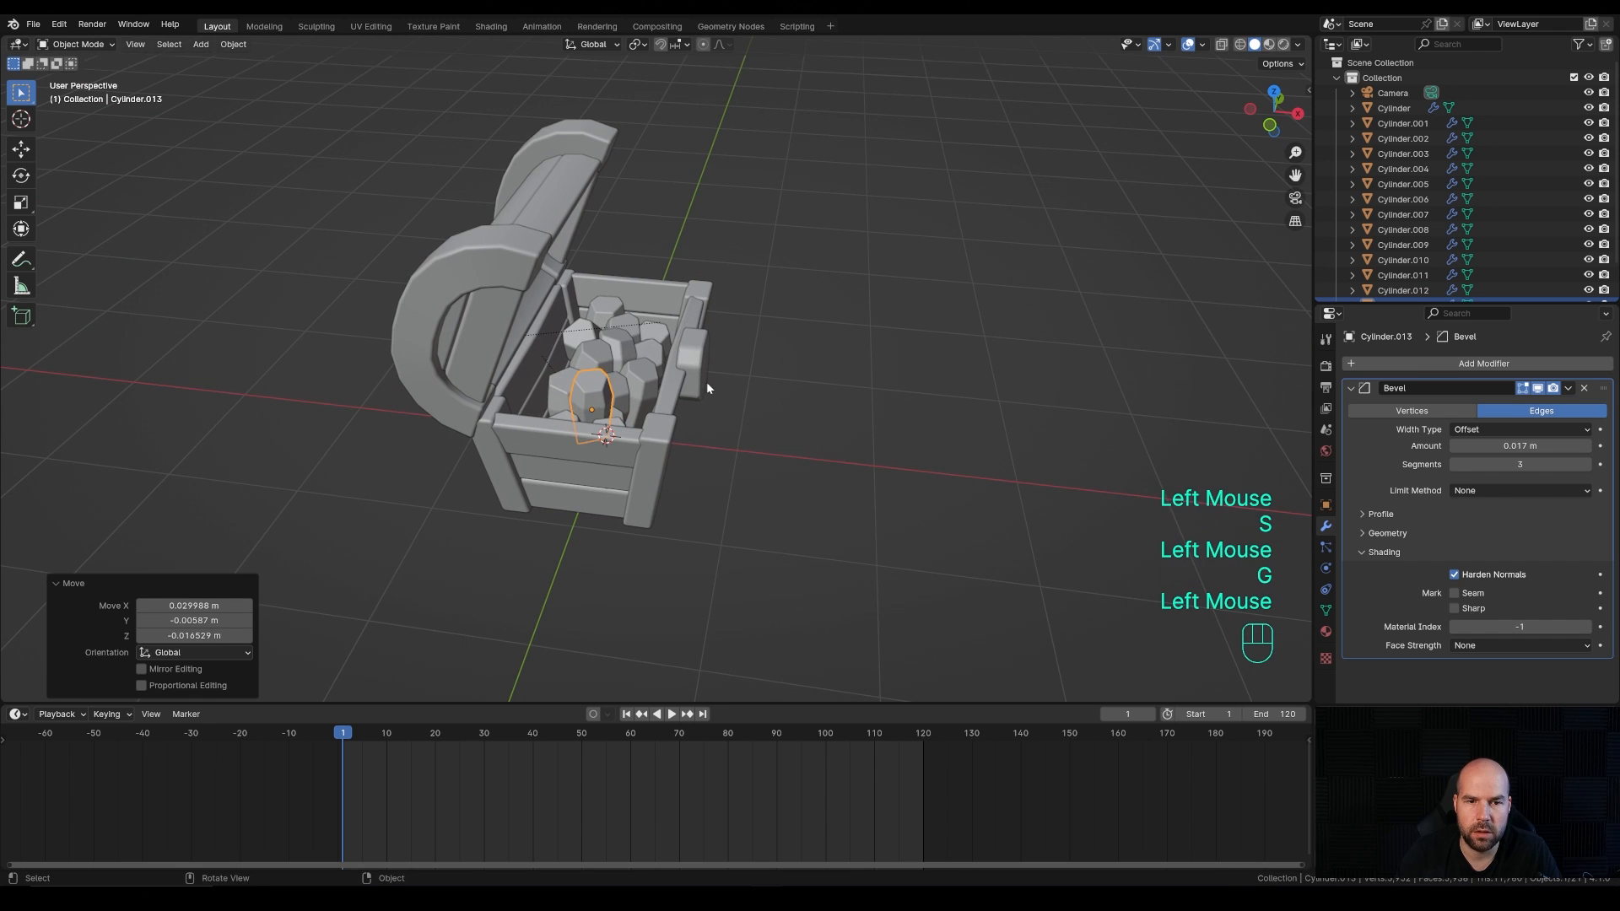
# Step: Place a linked duplicate of the smaller crystal about 0.55 m along Y, in the middle of the pile
pyautogui.moveTo(705, 382); pyautogui.dragTo(520, 332, button='middle')
pyautogui.hotkey('alt', 'd')
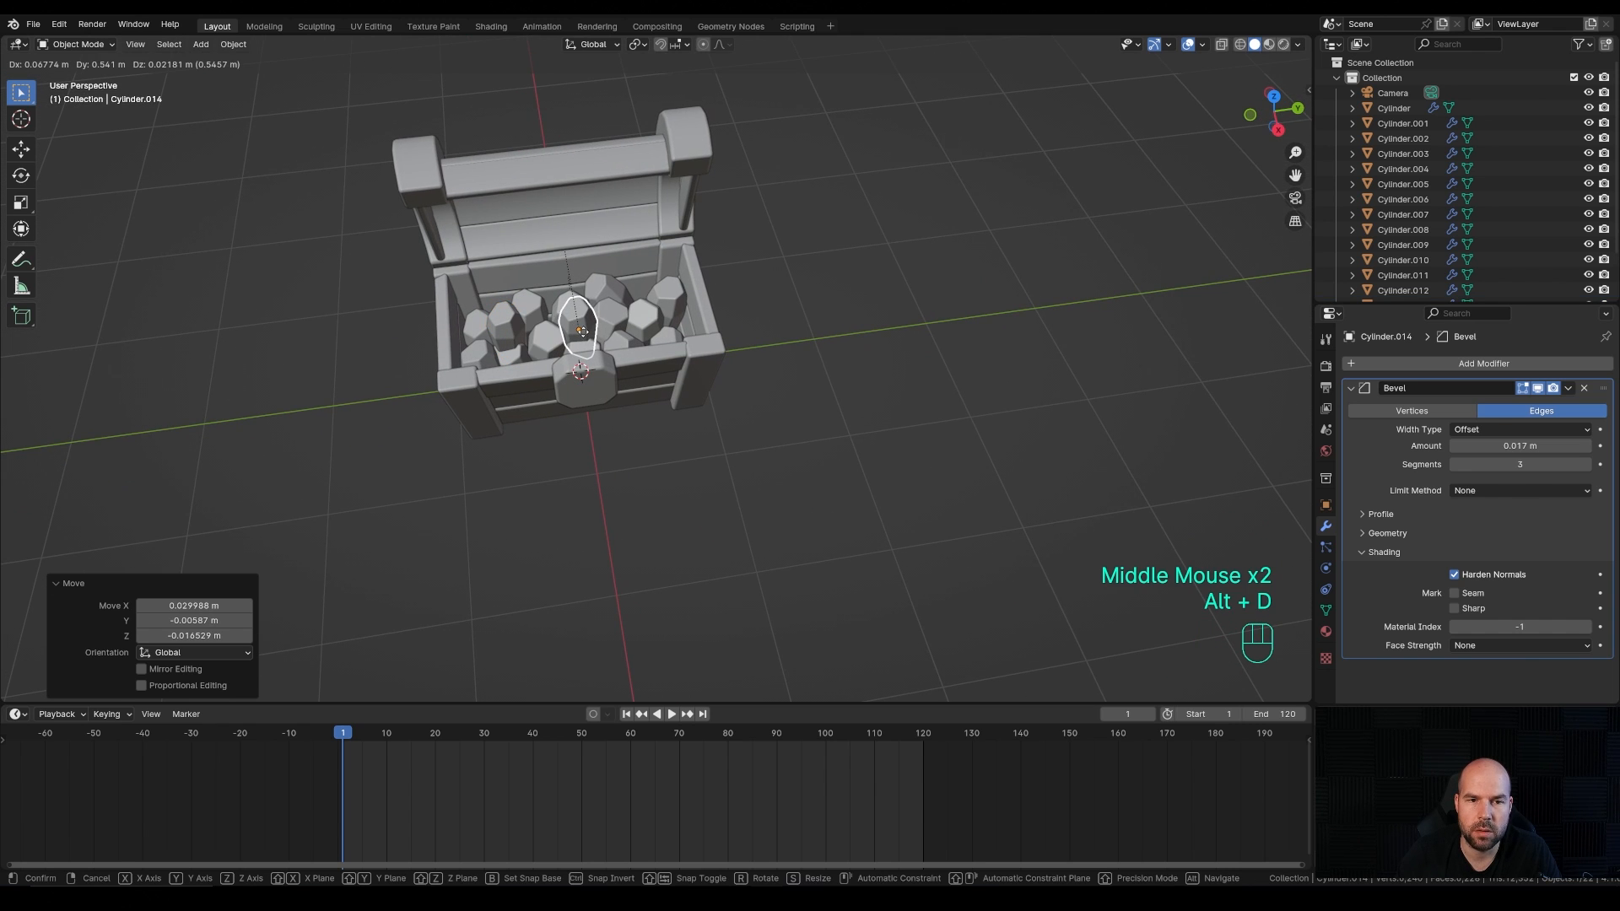
pyautogui.click(583, 330)
# Step: Place another linked crystal toward the +Y end and shift it about −0.11 m X, 0.15 m Y and −0.15 m Z
pyautogui.hotkey('alt', 'd')
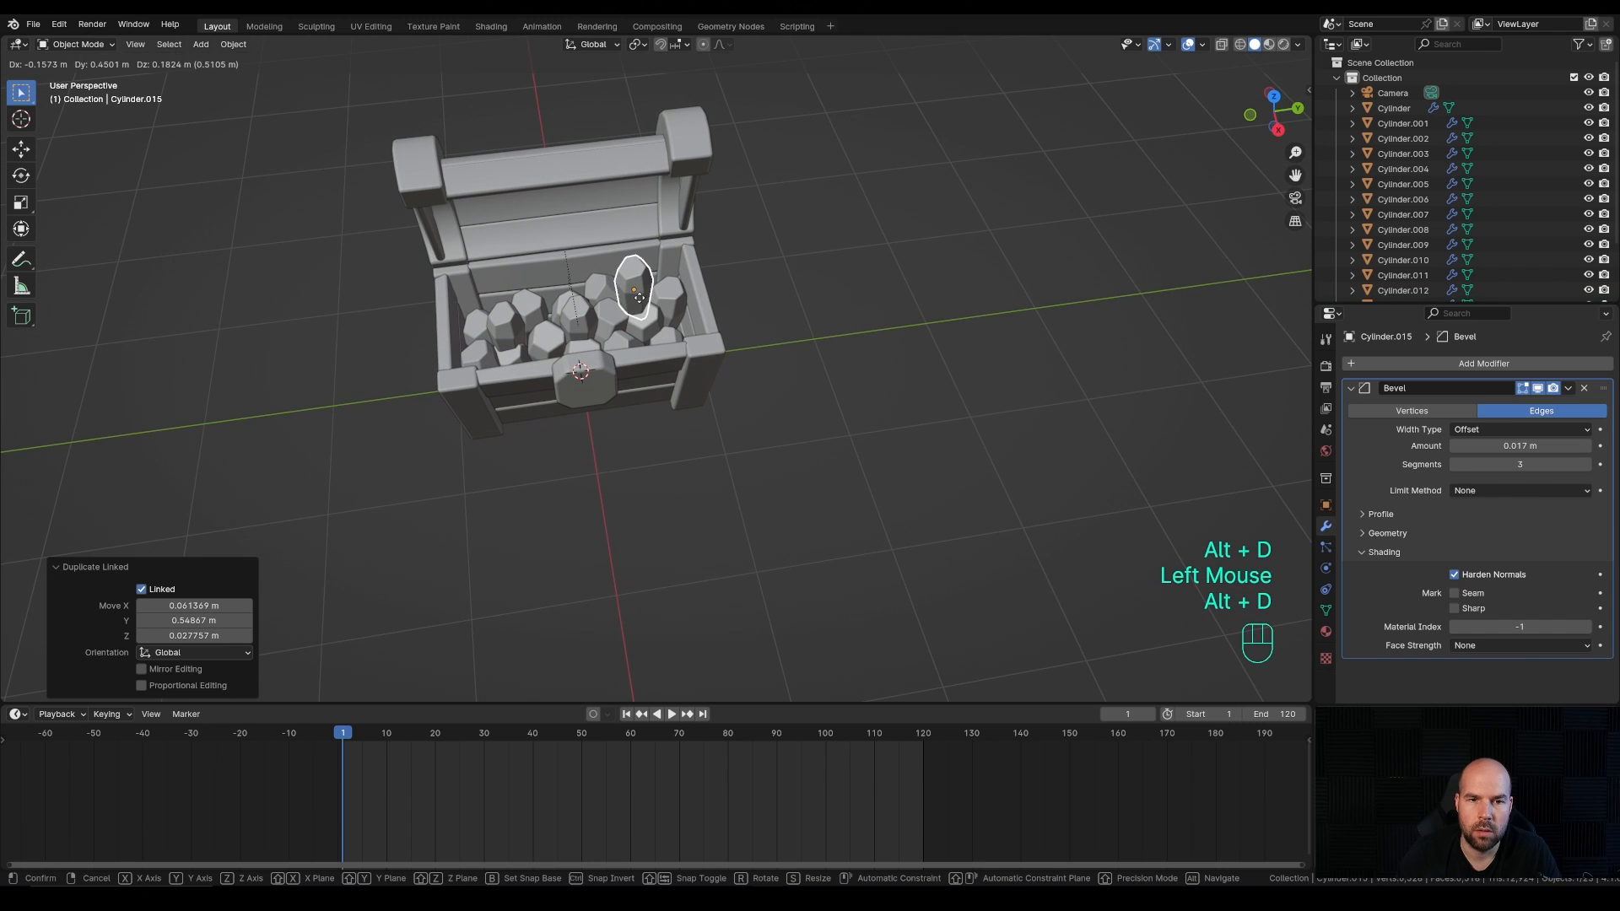
pyautogui.click(639, 297)
pyautogui.moveTo(639, 297); pyautogui.dragTo(805, 388, button='middle')
pyautogui.press('g')
pyautogui.click(652, 355)
# Step: Place a linked crystal at the front of the pile toward +Y, raise it about 0.24 m along Z, and fine-tune its position
pyautogui.hotkey('alt', 'd')
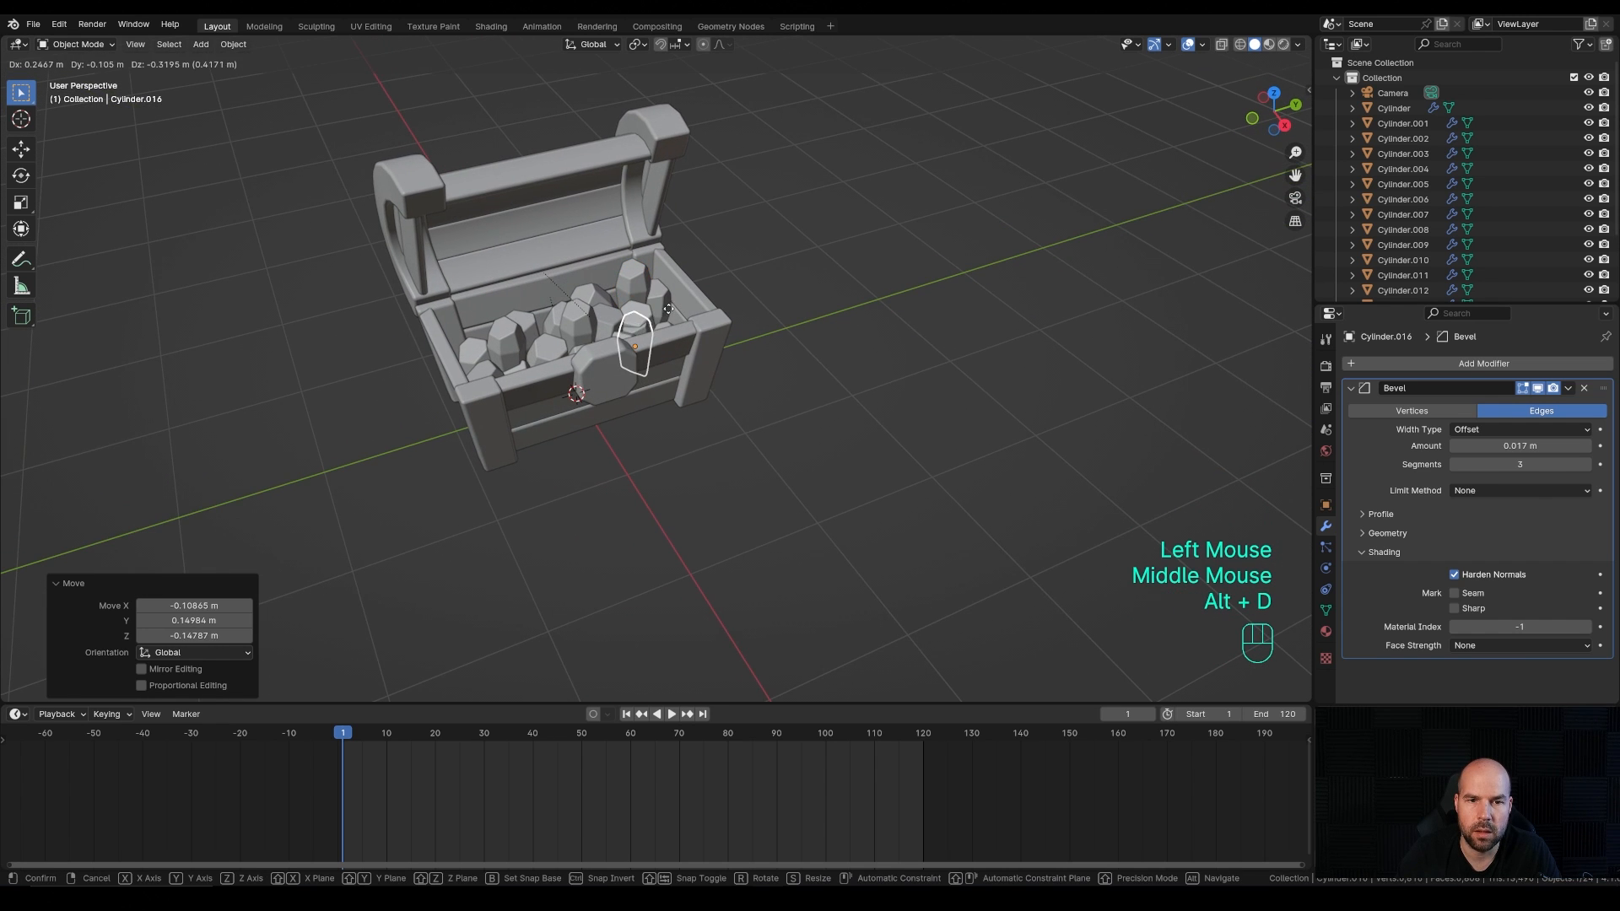
pyautogui.click(666, 305)
pyautogui.press('g')
pyautogui.press('z')
pyautogui.click(664, 297)
pyautogui.press('g')
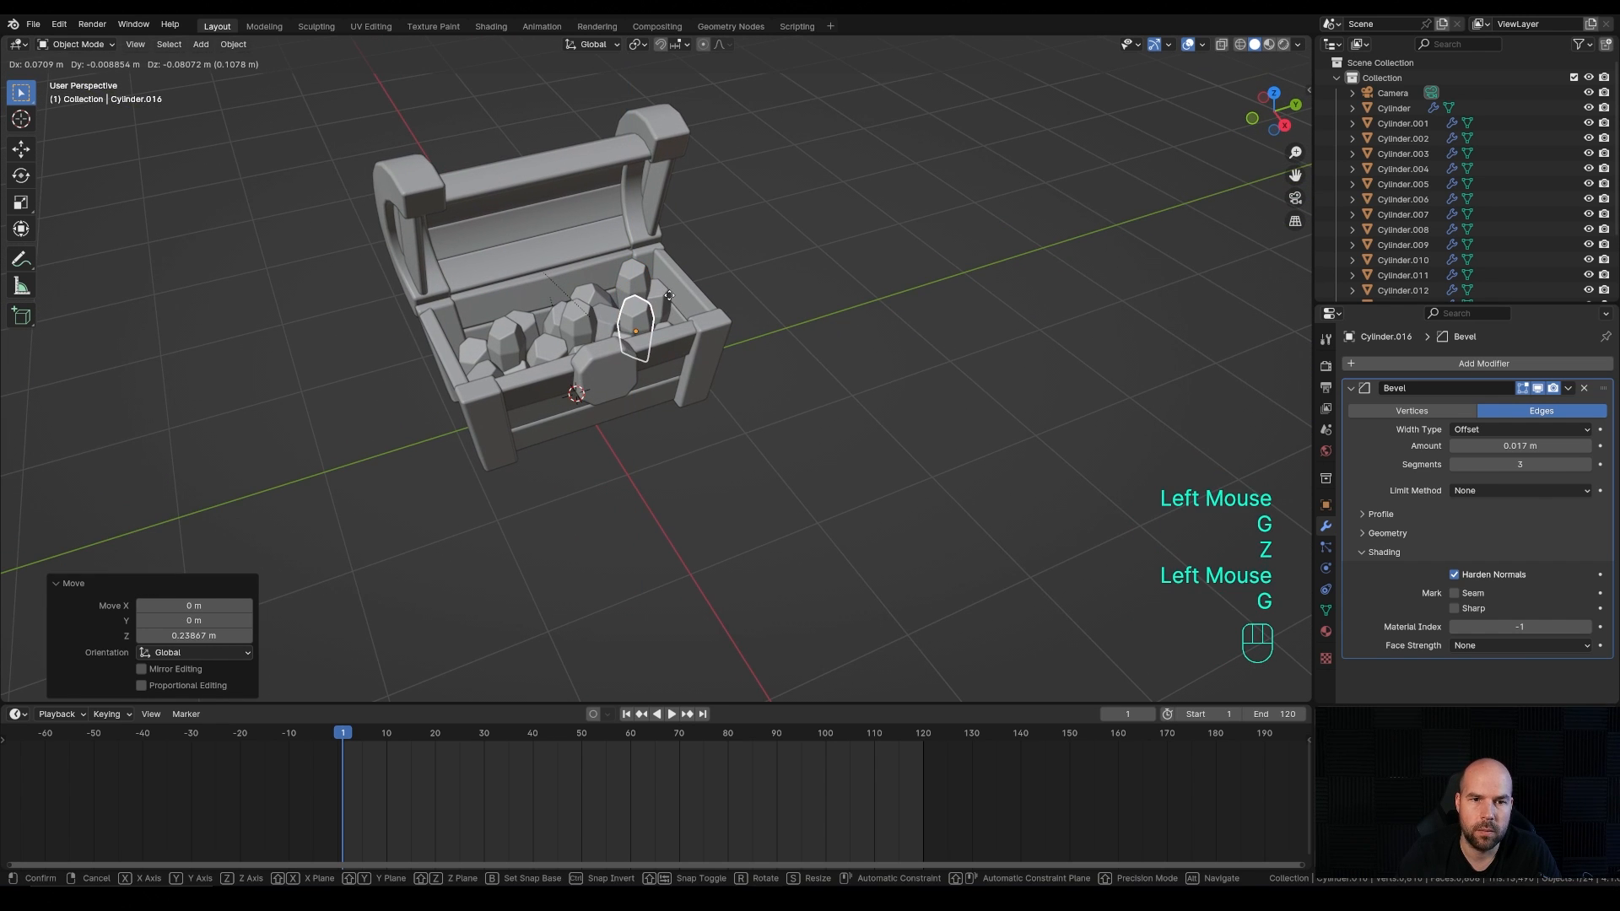
pyautogui.click(687, 320)
# Step: Add one more linked crystal to the pile inside the chest
pyautogui.moveTo(688, 321); pyautogui.dragTo(730, 296, button='middle')
pyautogui.hotkey('alt', 'd')
pyautogui.click(581, 326)
# Step: Tilt the top crystal near the −Y end with trackball rotation of about 2.86° and 16°, and spin it around its local Z axis
pyautogui.click(658, 306)
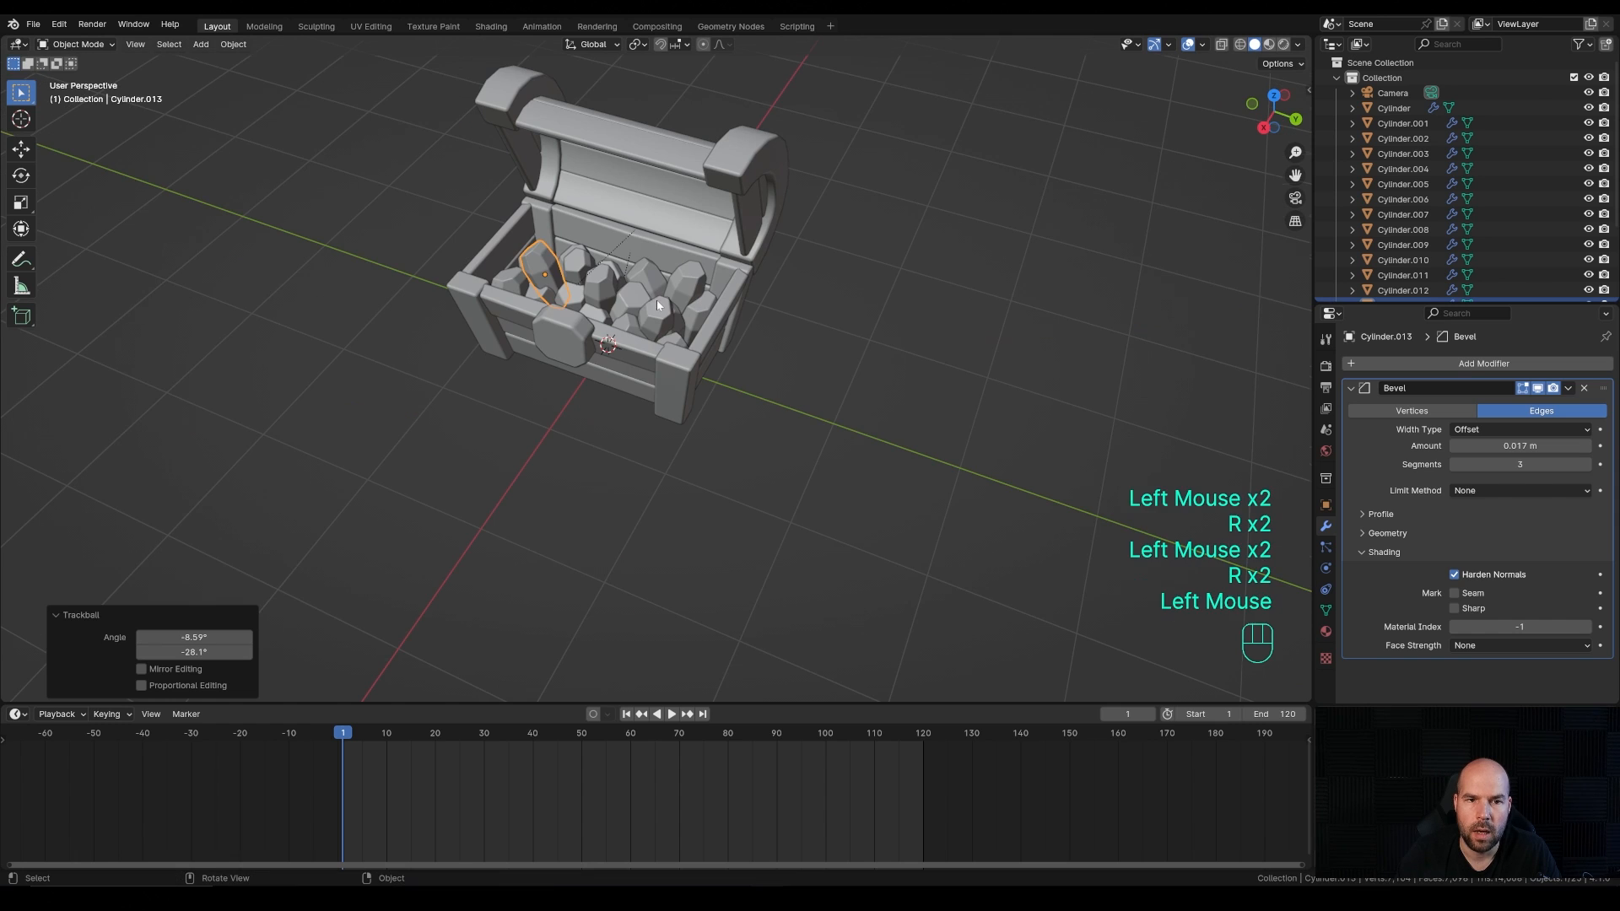
pyautogui.press('r')
pyautogui.press('r')
pyautogui.click(604, 297)
pyautogui.moveTo(604, 296); pyautogui.dragTo(658, 268, button='middle')
pyautogui.press('r')
pyautogui.press('z')
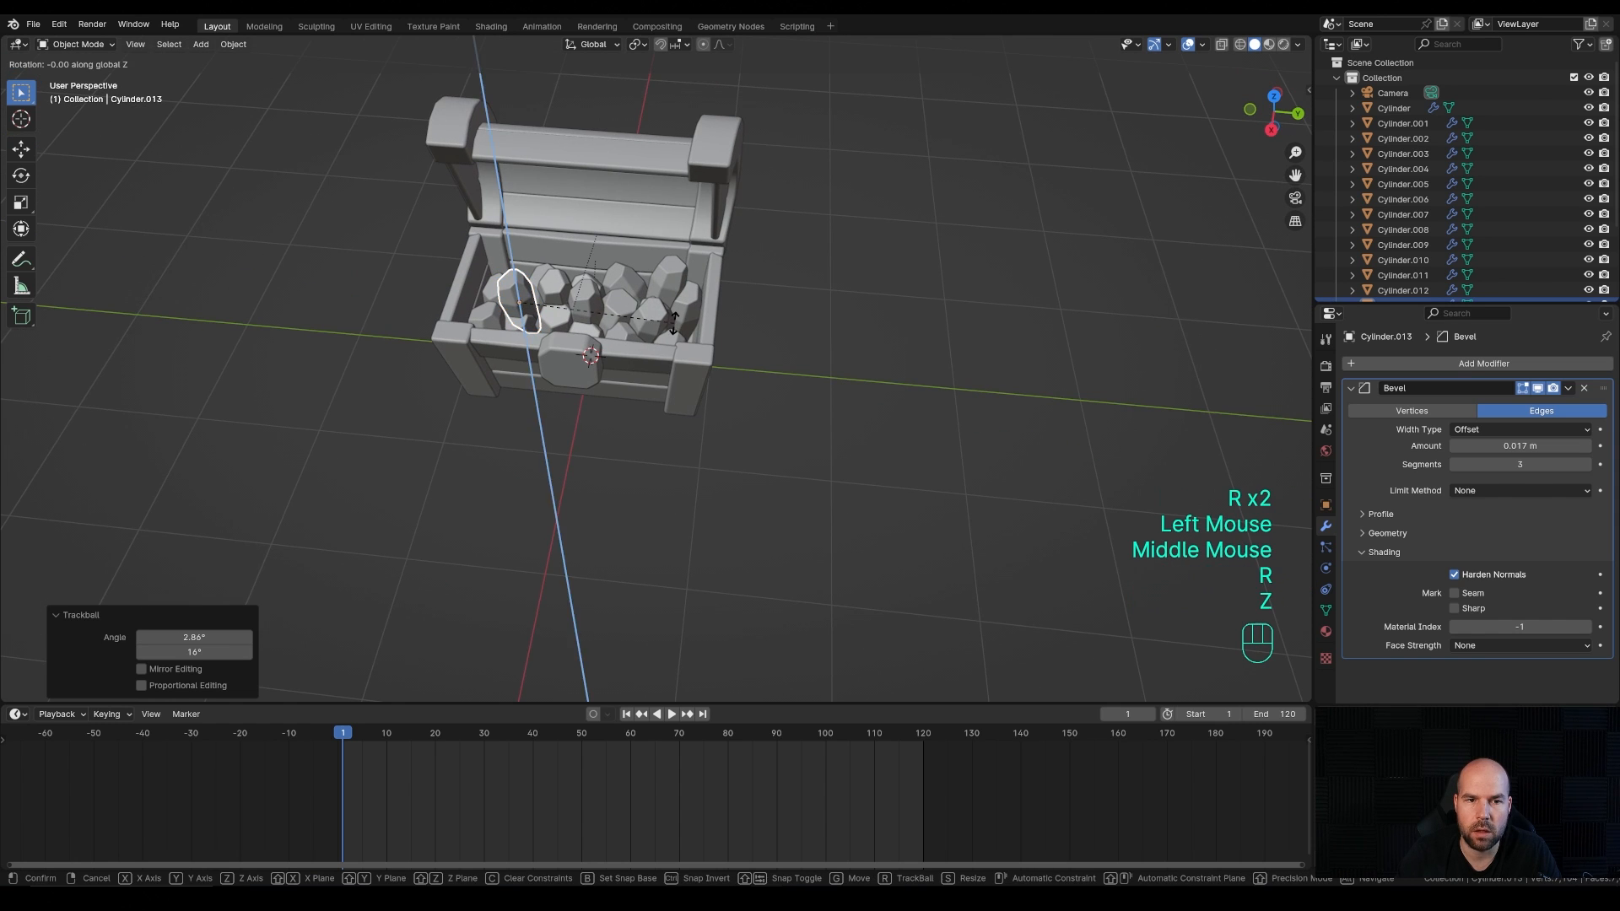
pyautogui.press('z')
pyautogui.click(615, 221)
# Step: Spin the crystals Cylinder.014 and Cylinder.016 around their own local Z axes to vary their facets
pyautogui.click(594, 288)
pyautogui.press('r')
pyautogui.press('z')
pyautogui.press('z')
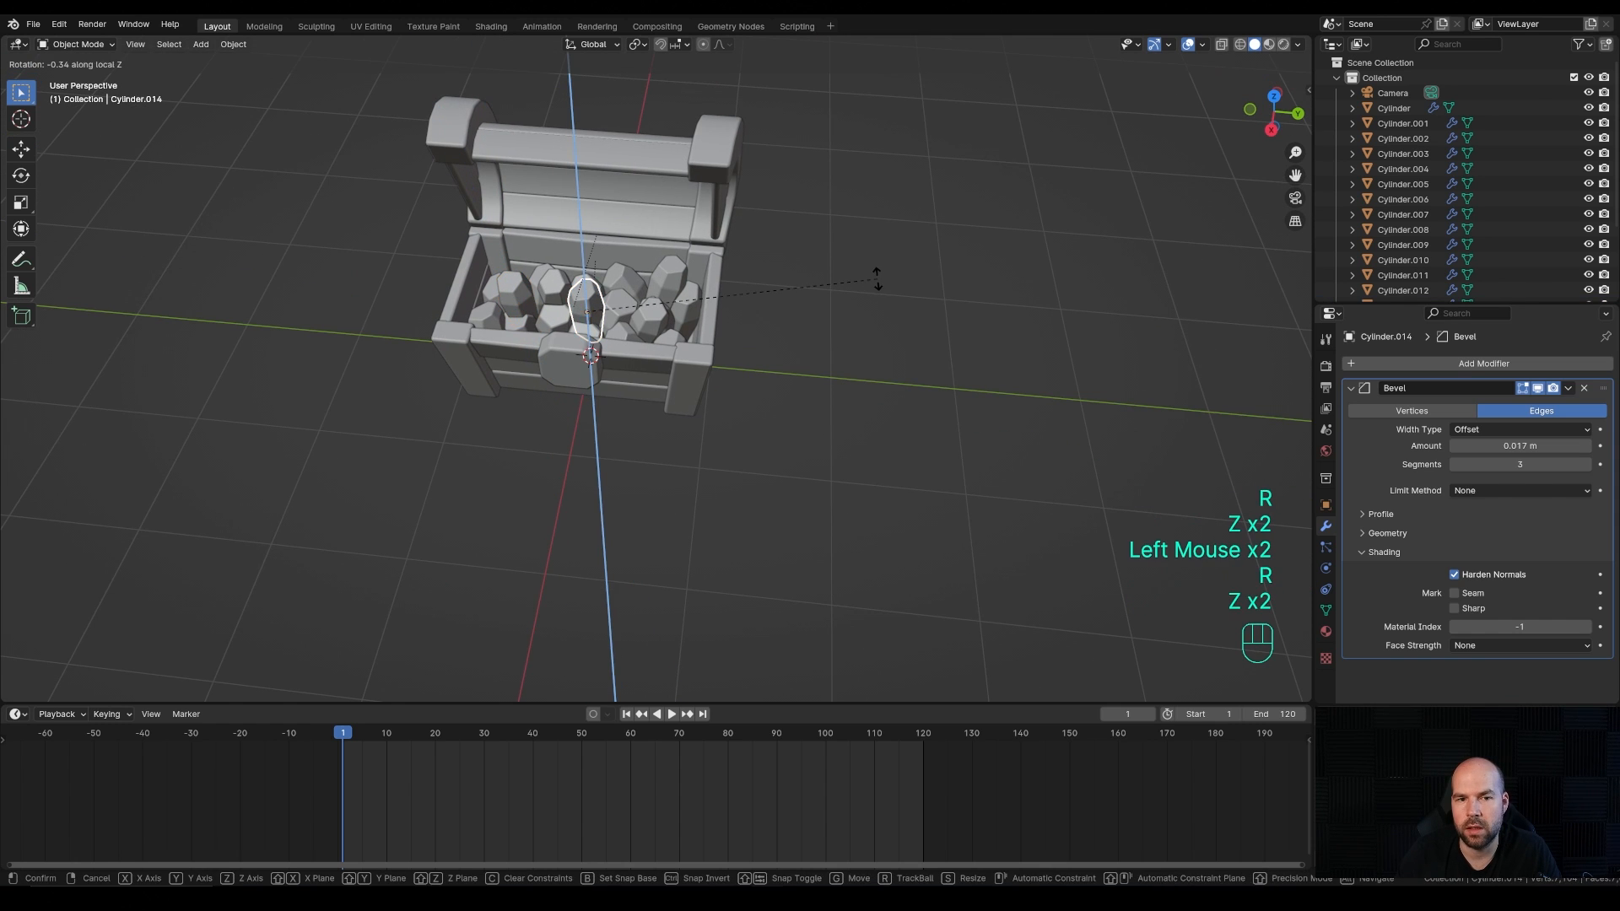
pyautogui.click(652, 479)
pyautogui.click(643, 321)
pyautogui.press('r')
pyautogui.press('z')
pyautogui.press('z')
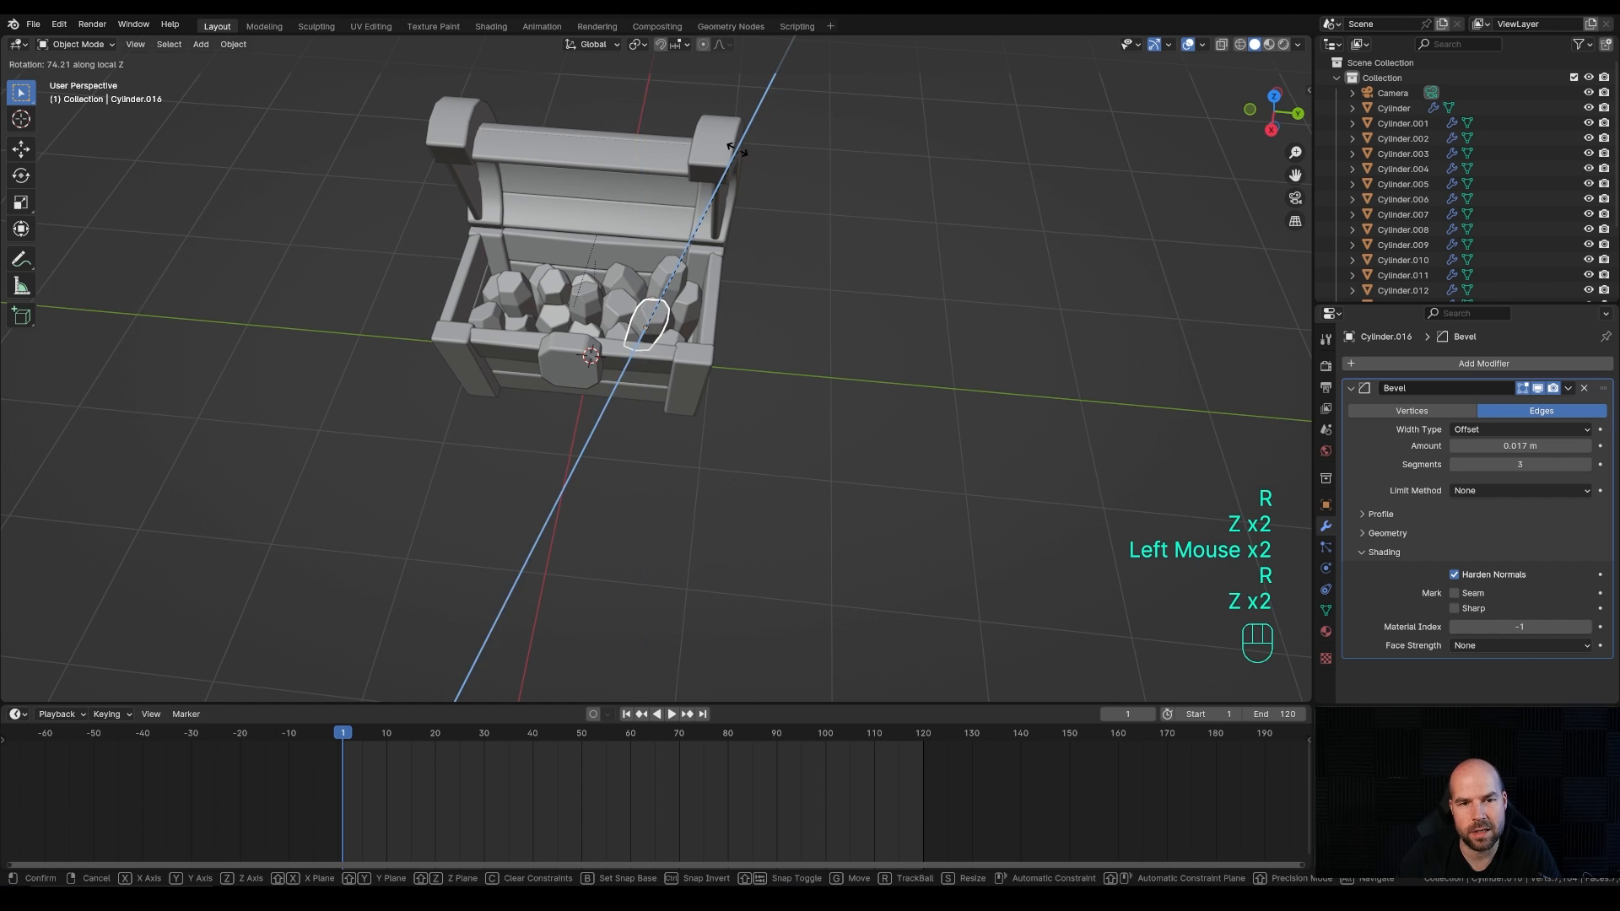
pyautogui.click(625, 302)
# Step: Rotate Cylinder.006 about −105° and Cylinder.007 about −61.8° around their local Z axes
pyautogui.click(623, 295)
pyautogui.press('r')
pyautogui.press('z')
pyautogui.press('z')
pyautogui.click(626, 459)
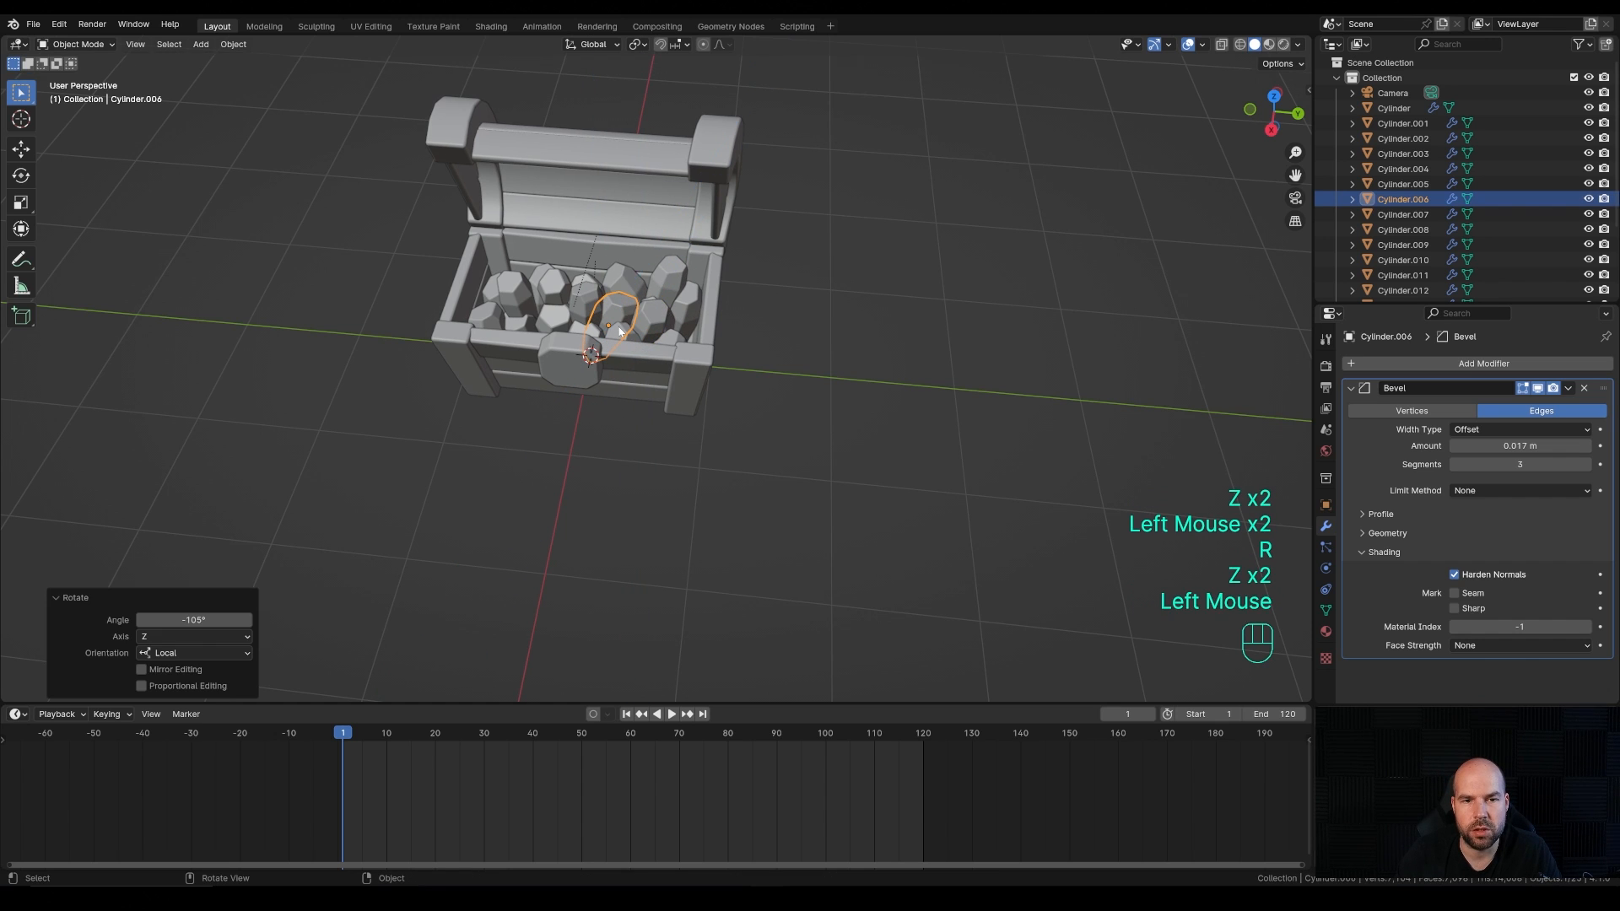
pyautogui.click(620, 290)
pyautogui.press('r')
pyautogui.press('z')
pyautogui.press('z')
pyautogui.click(723, 415)
# Step: Spin the two crystals at the +Y end of the pile around their Z axes
pyautogui.click(670, 283)
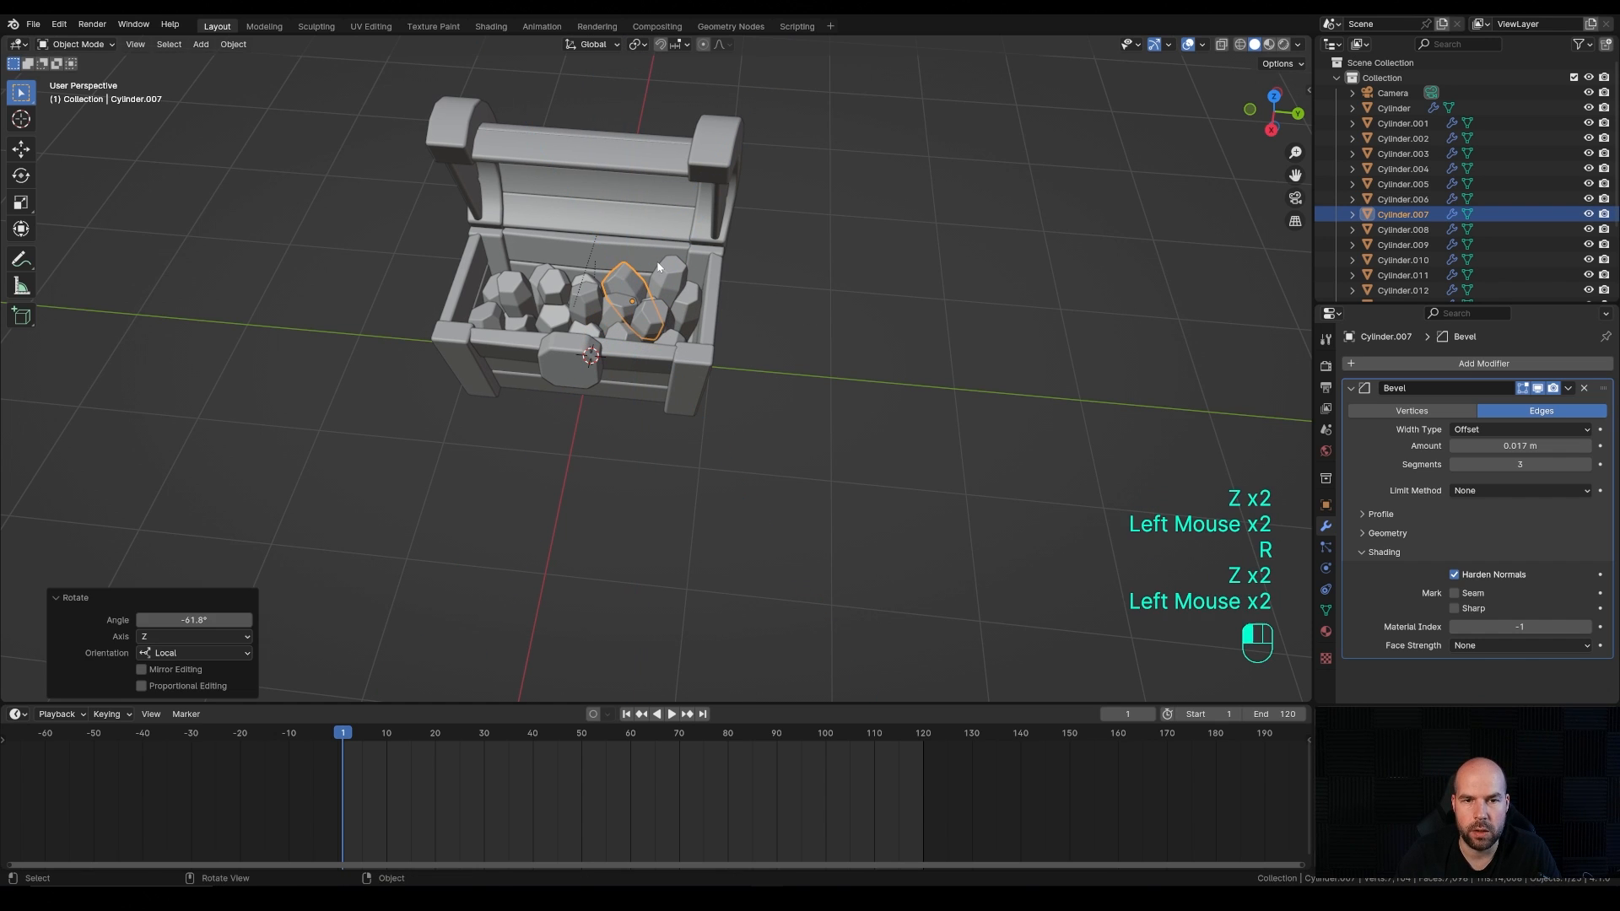
pyautogui.press('r')
pyautogui.press('z')
pyautogui.press('z')
pyautogui.click(699, 302)
pyautogui.click(685, 325)
pyautogui.press('r')
pyautogui.press('z')
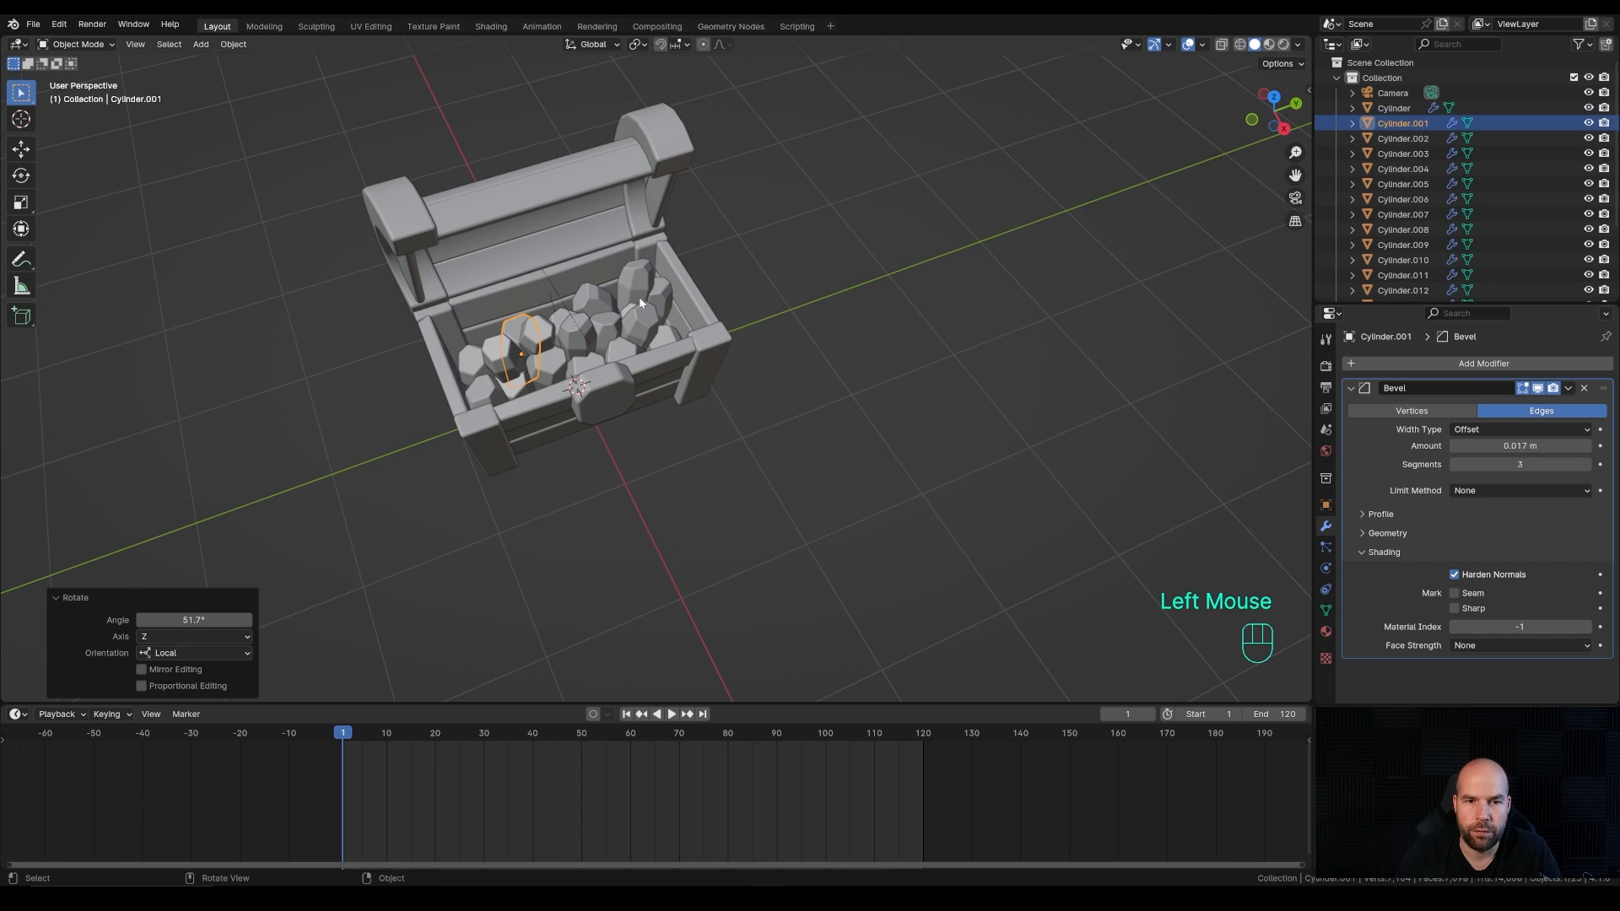
# Step: Parent all crystals from Cylinder through Cylinder.017 to the chest body with the Object option
pyautogui.click(1400, 107)
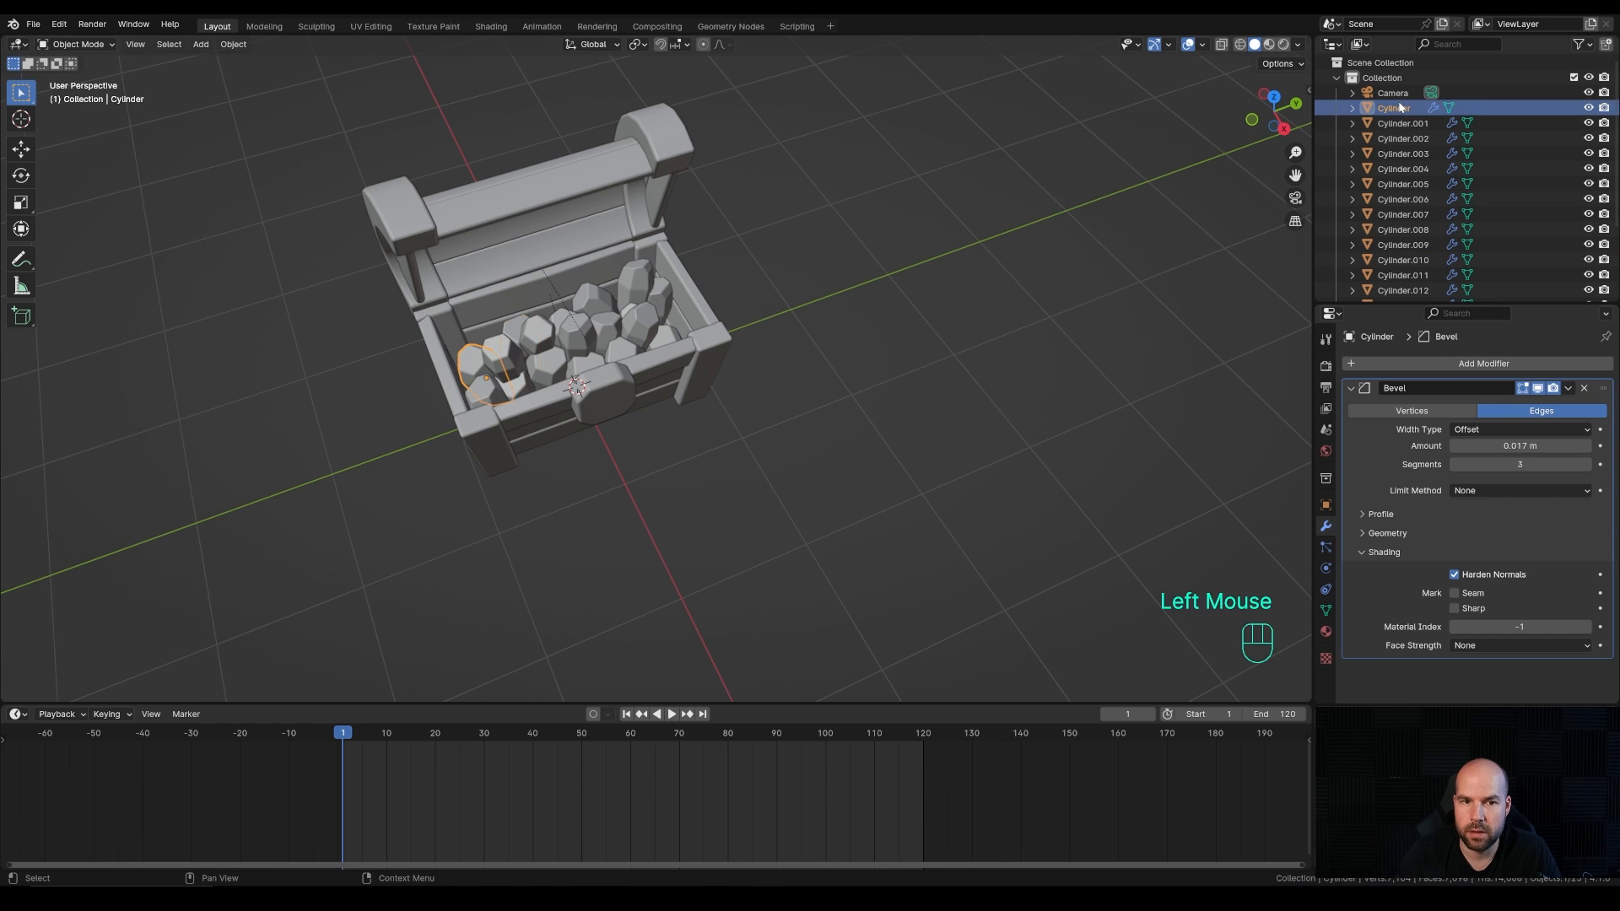
pyautogui.scroll(-5, 1420, 160)
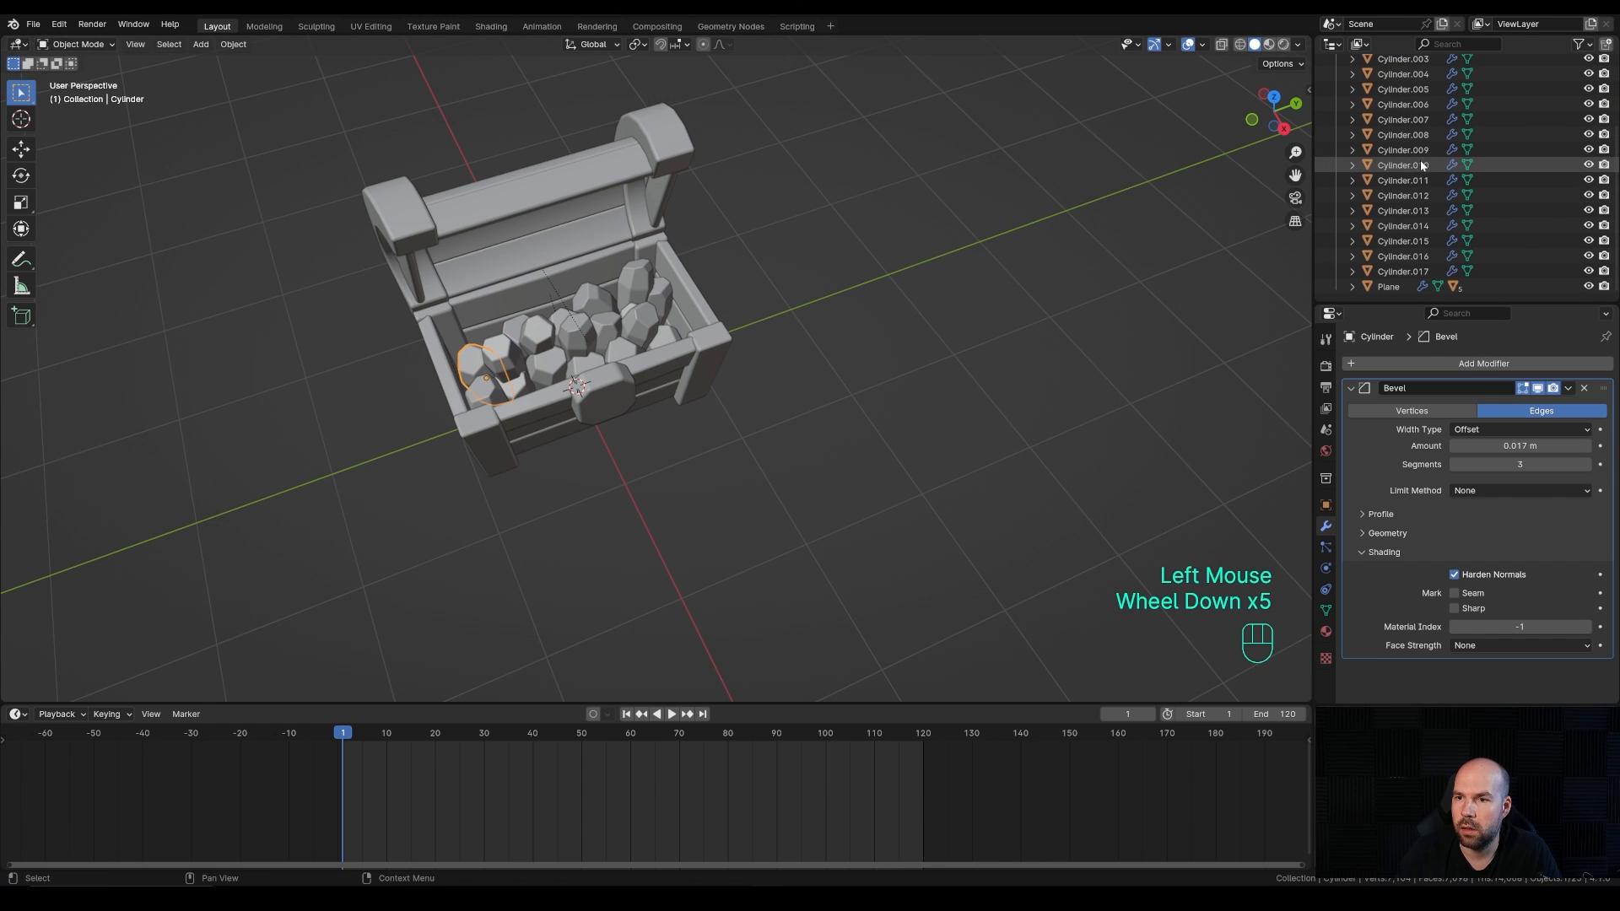
pyautogui.keyDown('shift'); pyautogui.click(1396, 270); pyautogui.keyUp('shift')
pyautogui.hotkey('ctrl', 'z')
pyautogui.hotkey('ctrl', 'z')
pyautogui.moveTo(506, 455); pyautogui.dragTo(600, 468, button='middle')
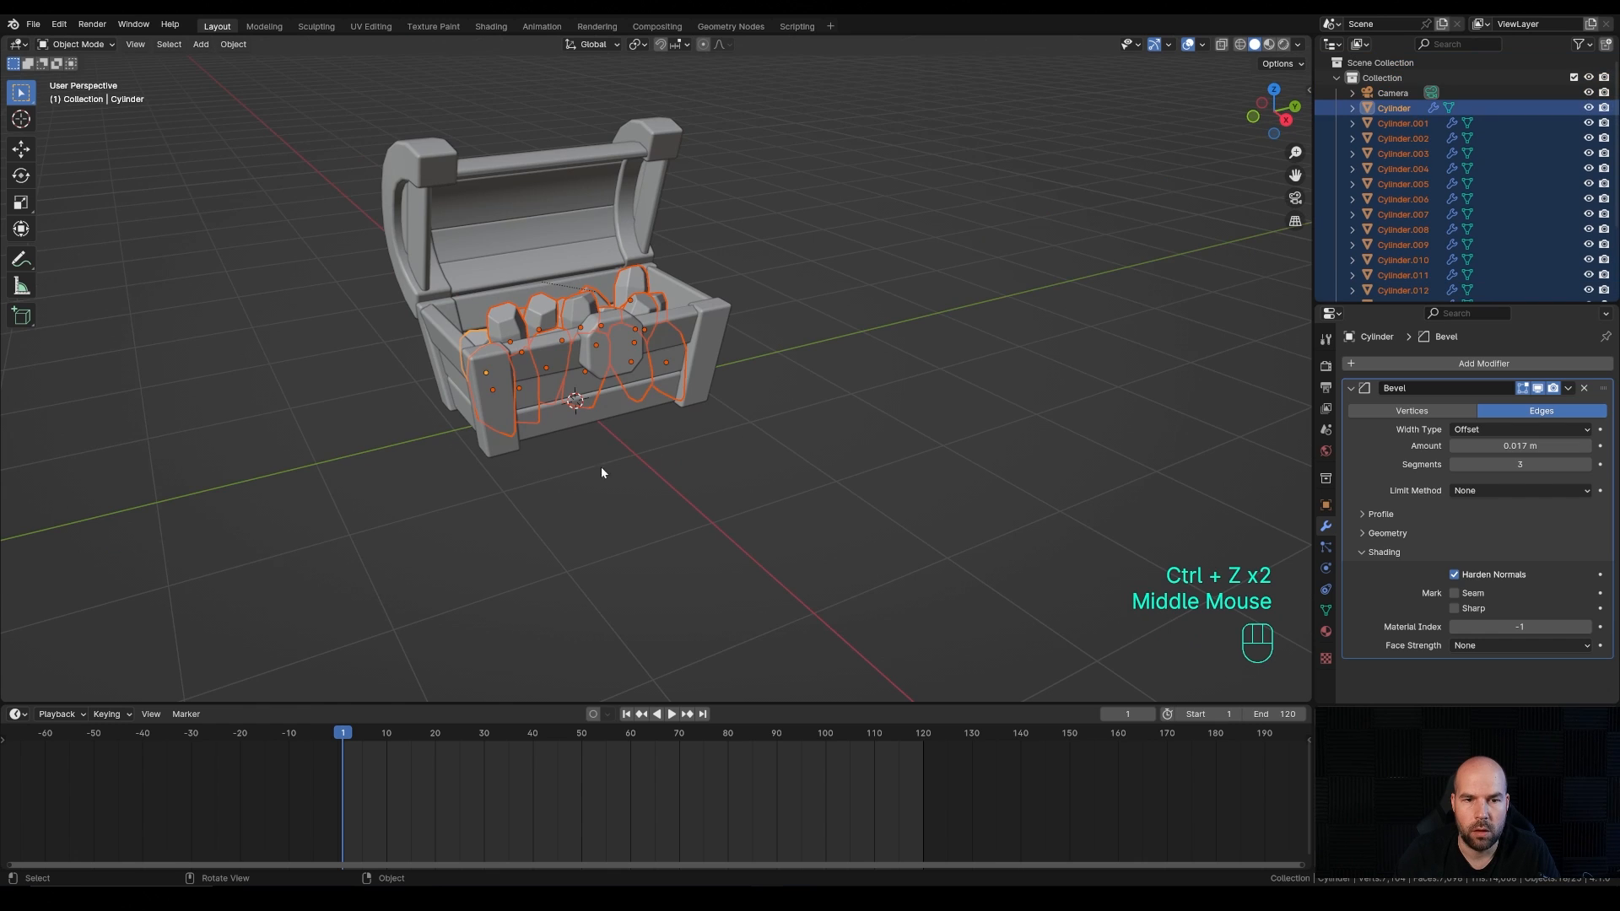
pyautogui.keyDown('shift'); pyautogui.click(614, 407); pyautogui.keyUp('shift')
pyautogui.hotkey('ctrl', 'p')
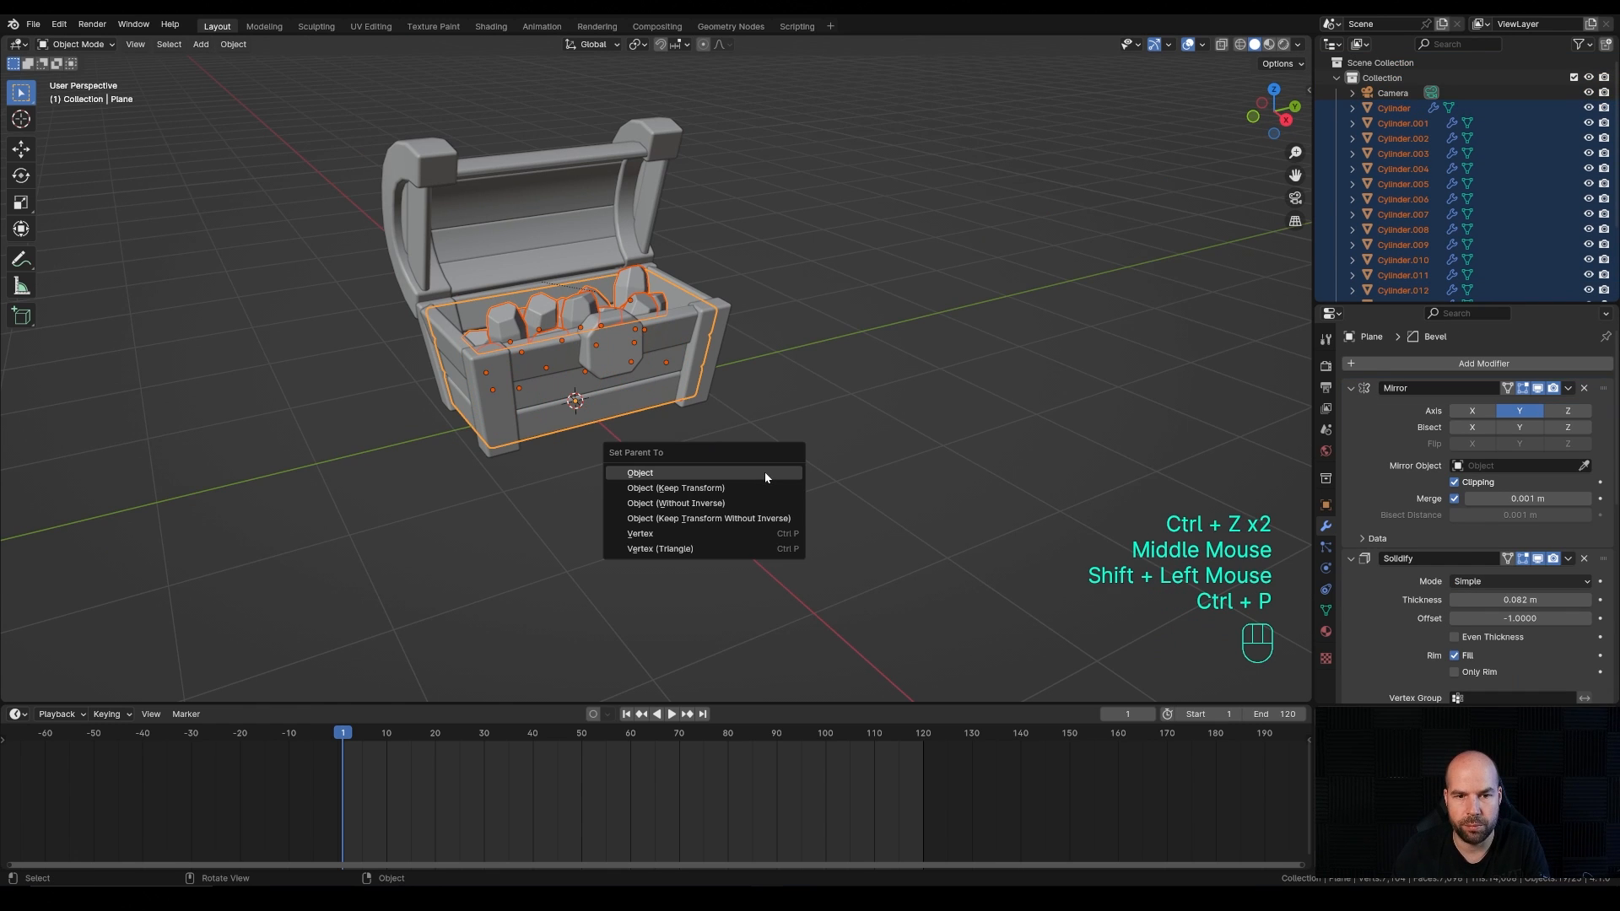
pyautogui.click(765, 471)
pyautogui.click(650, 486)
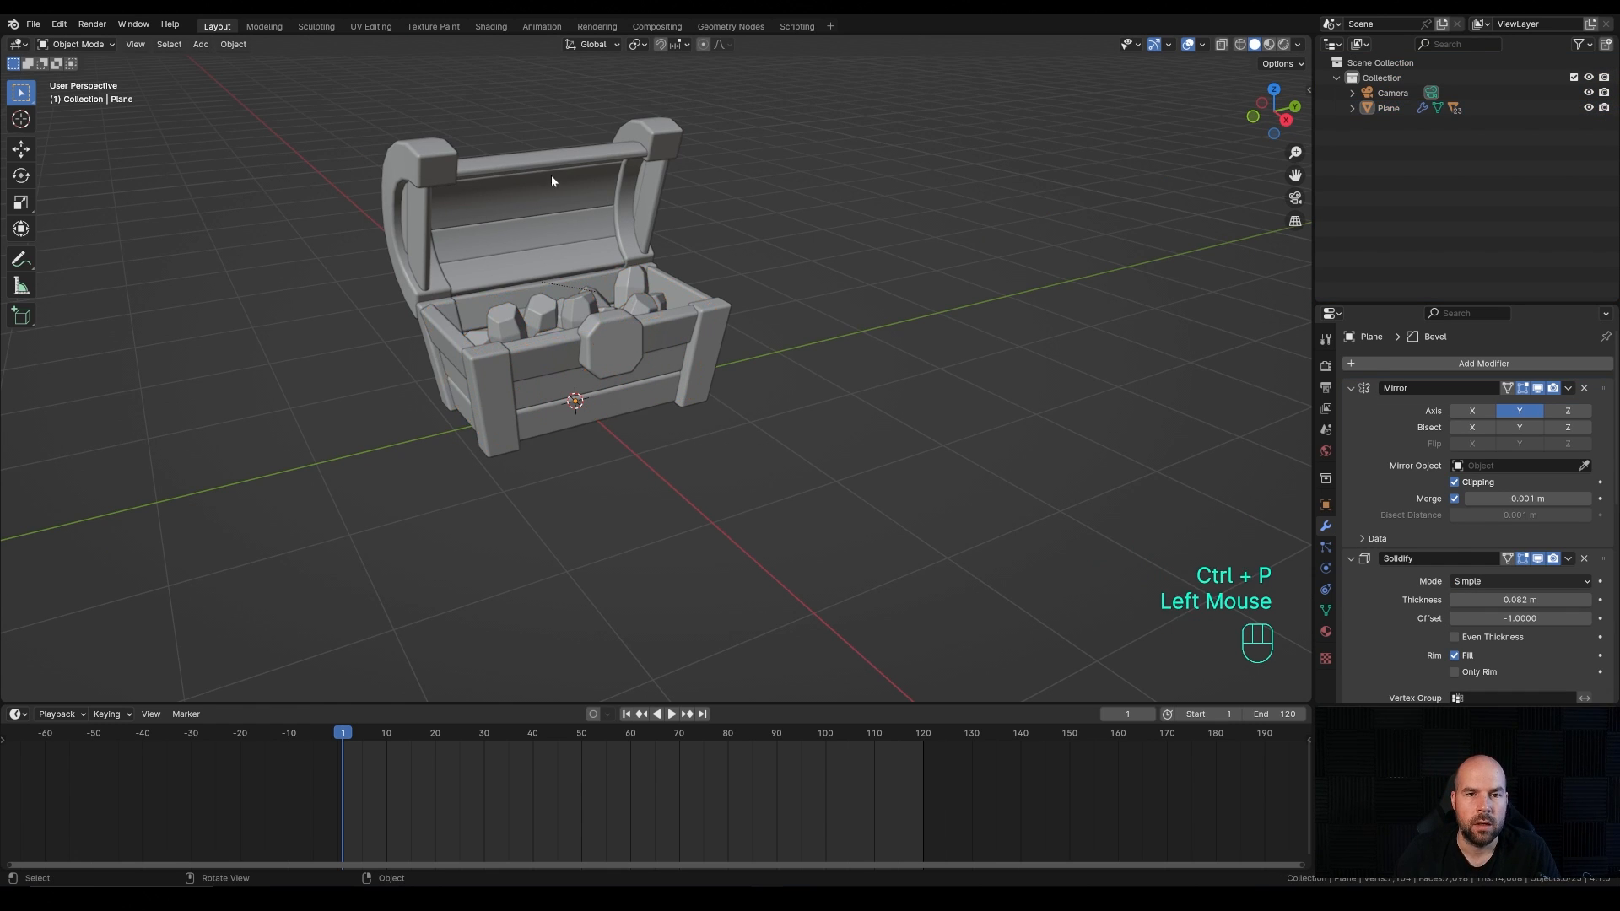
# Step: Clear the rotation of the chest lid to close the chest
pyautogui.moveTo(550, 175); pyautogui.dragTo(641, 253, button='middle')
pyautogui.keyDown('shift'); pyautogui.moveTo(641, 253); pyautogui.dragTo(705, 284, button='middle'); pyautogui.keyUp('shift')
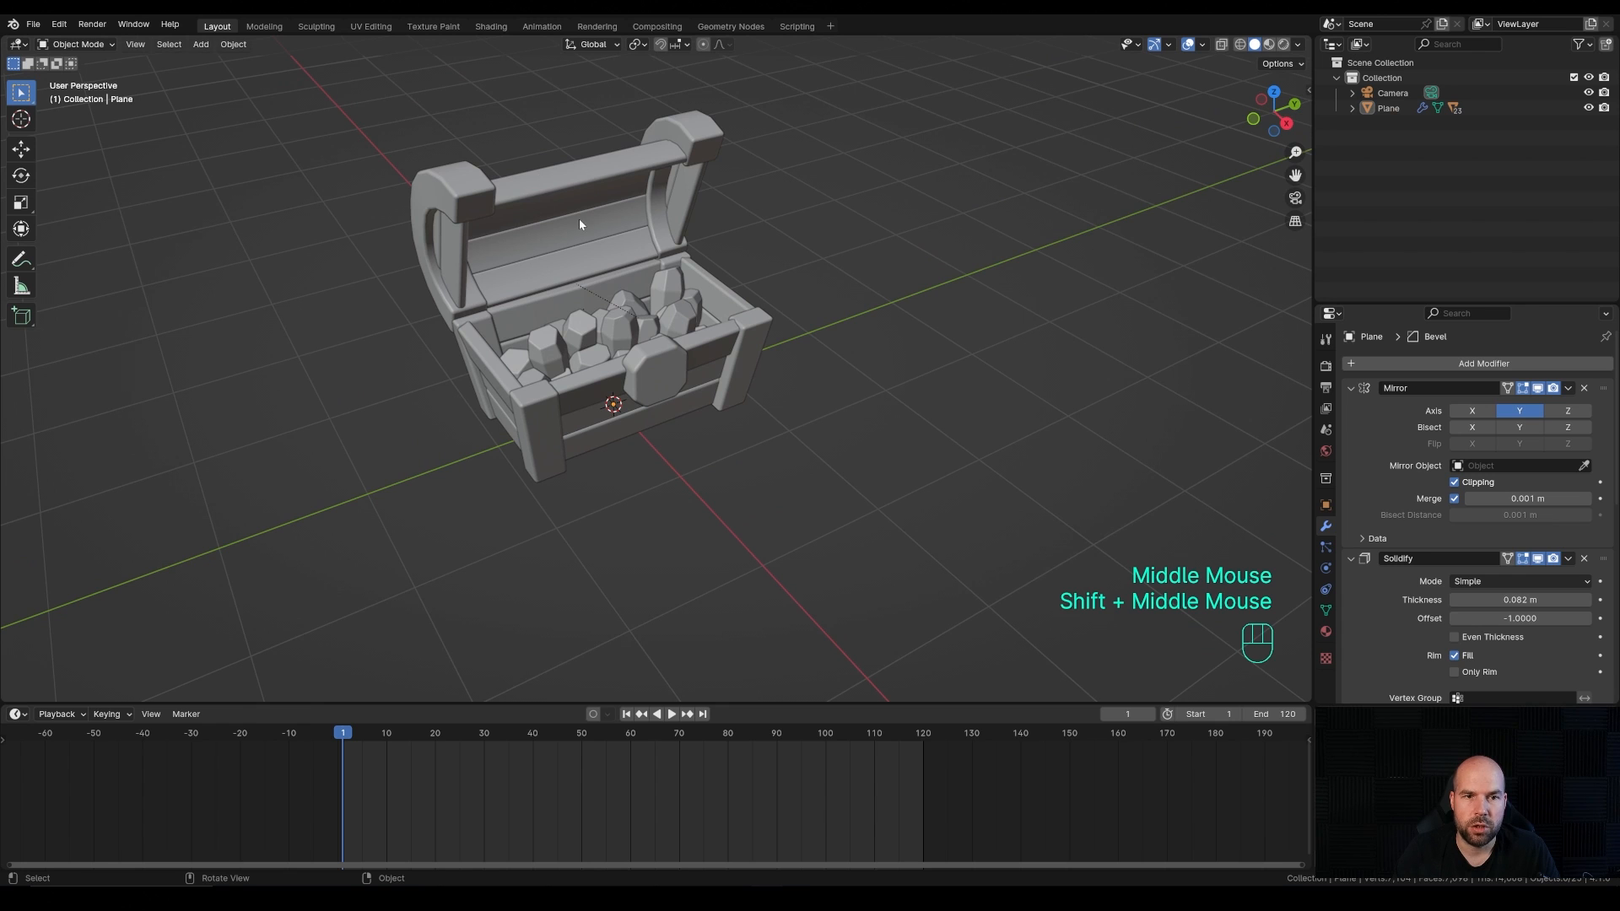
pyautogui.click(548, 186)
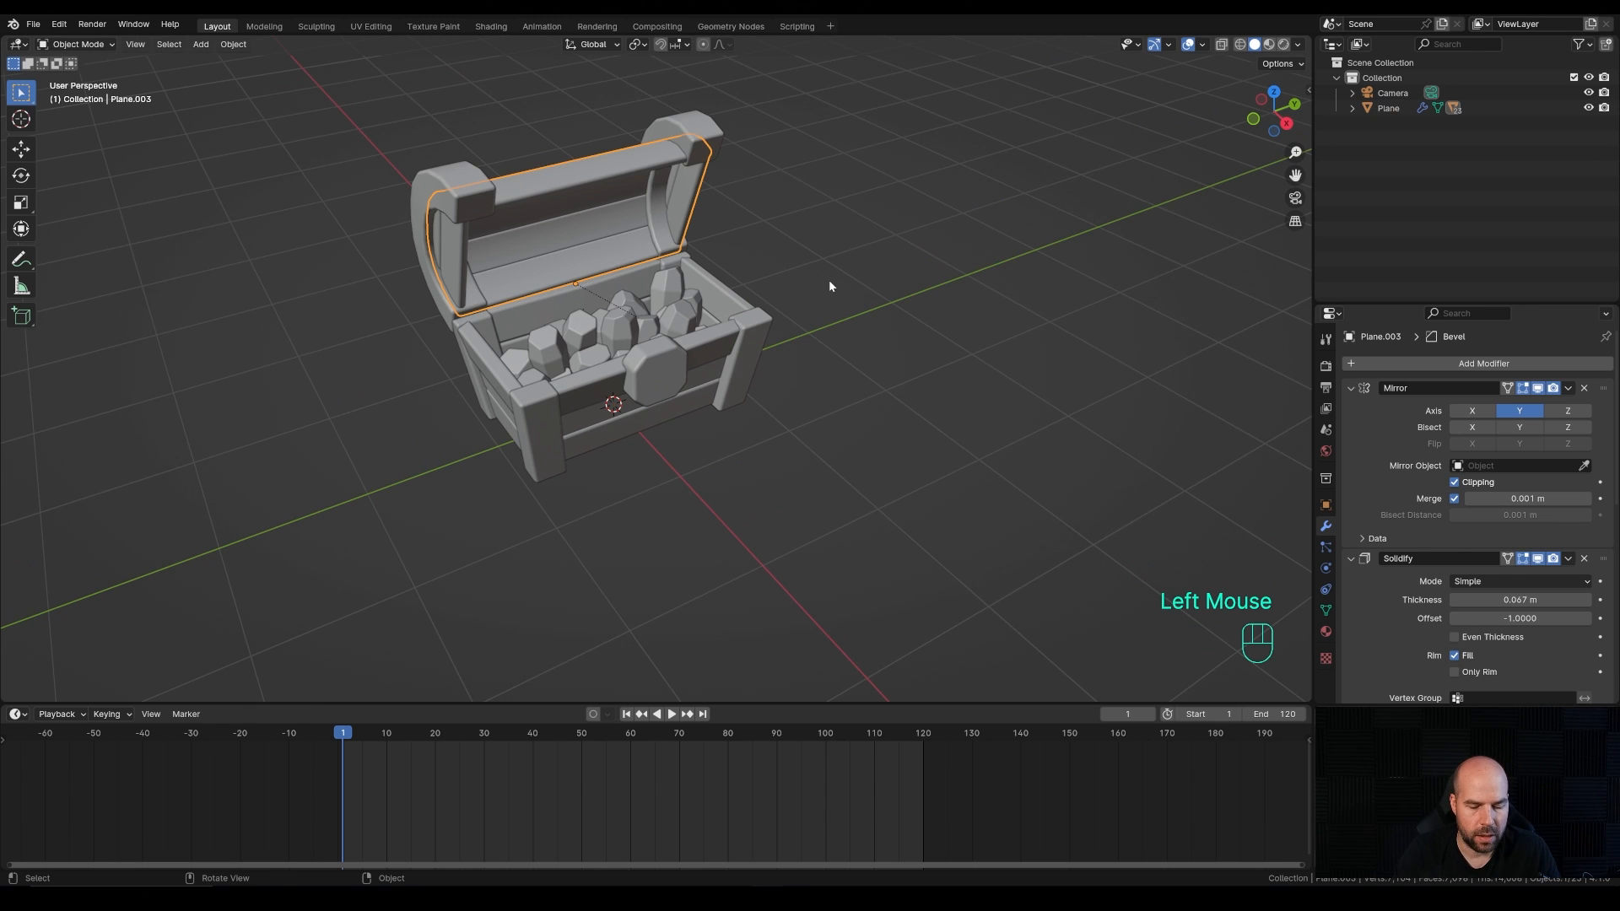
pyautogui.hotkey('alt', 'r')
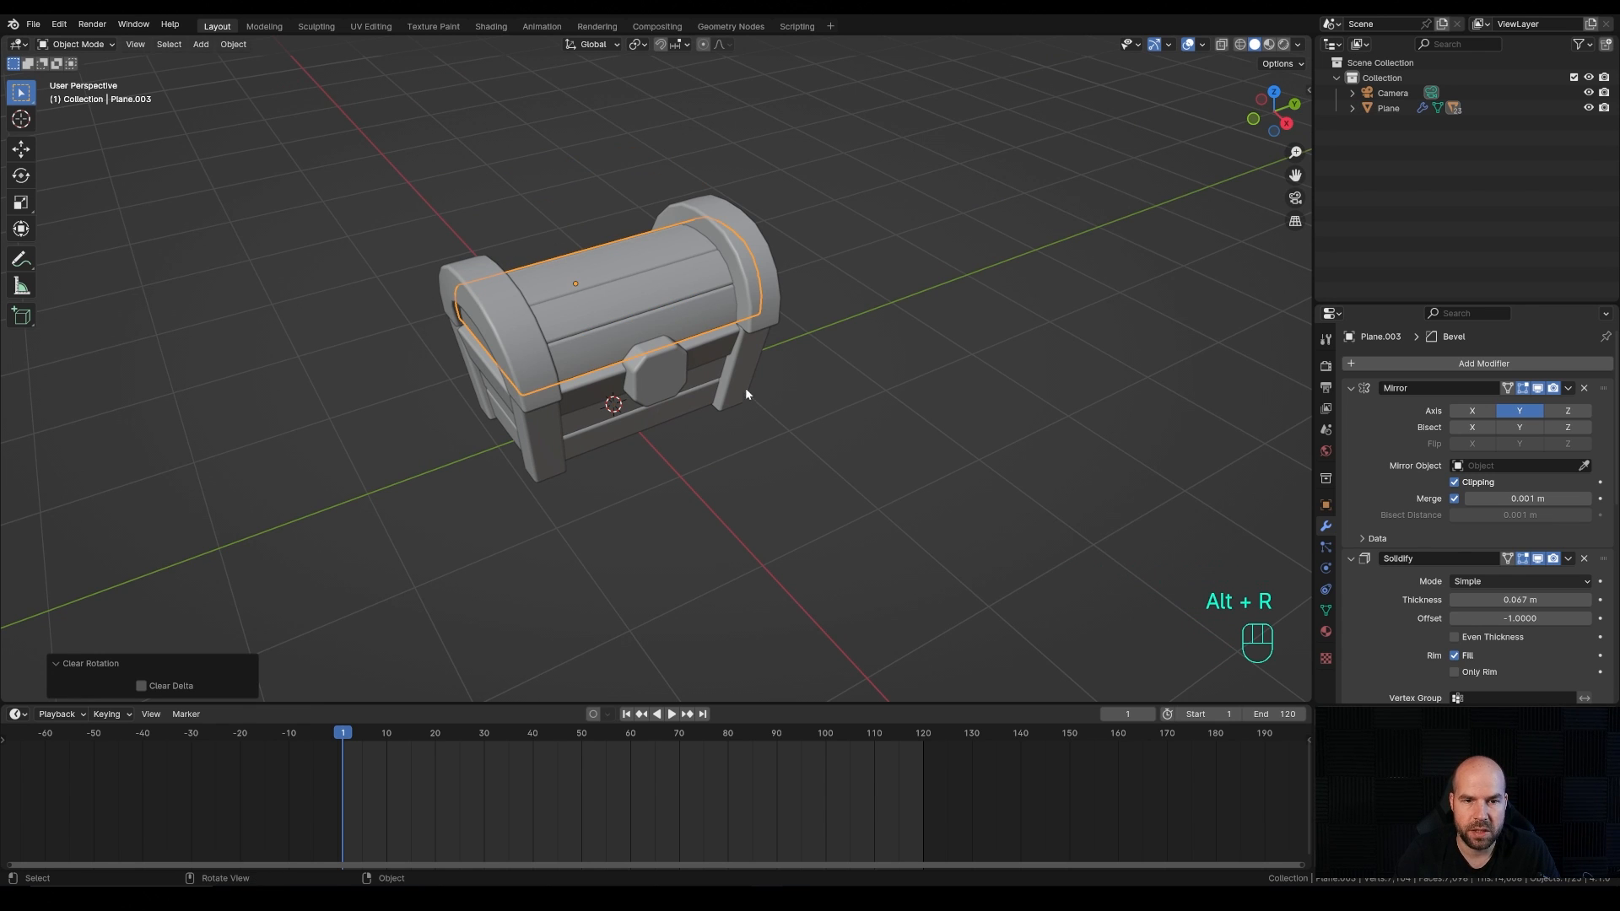
# Step: Look through the scene camera and lock the camera to the view
pyautogui.moveTo(746, 387); pyautogui.dragTo(763, 331, button='middle')
pyautogui.press('KP_0')
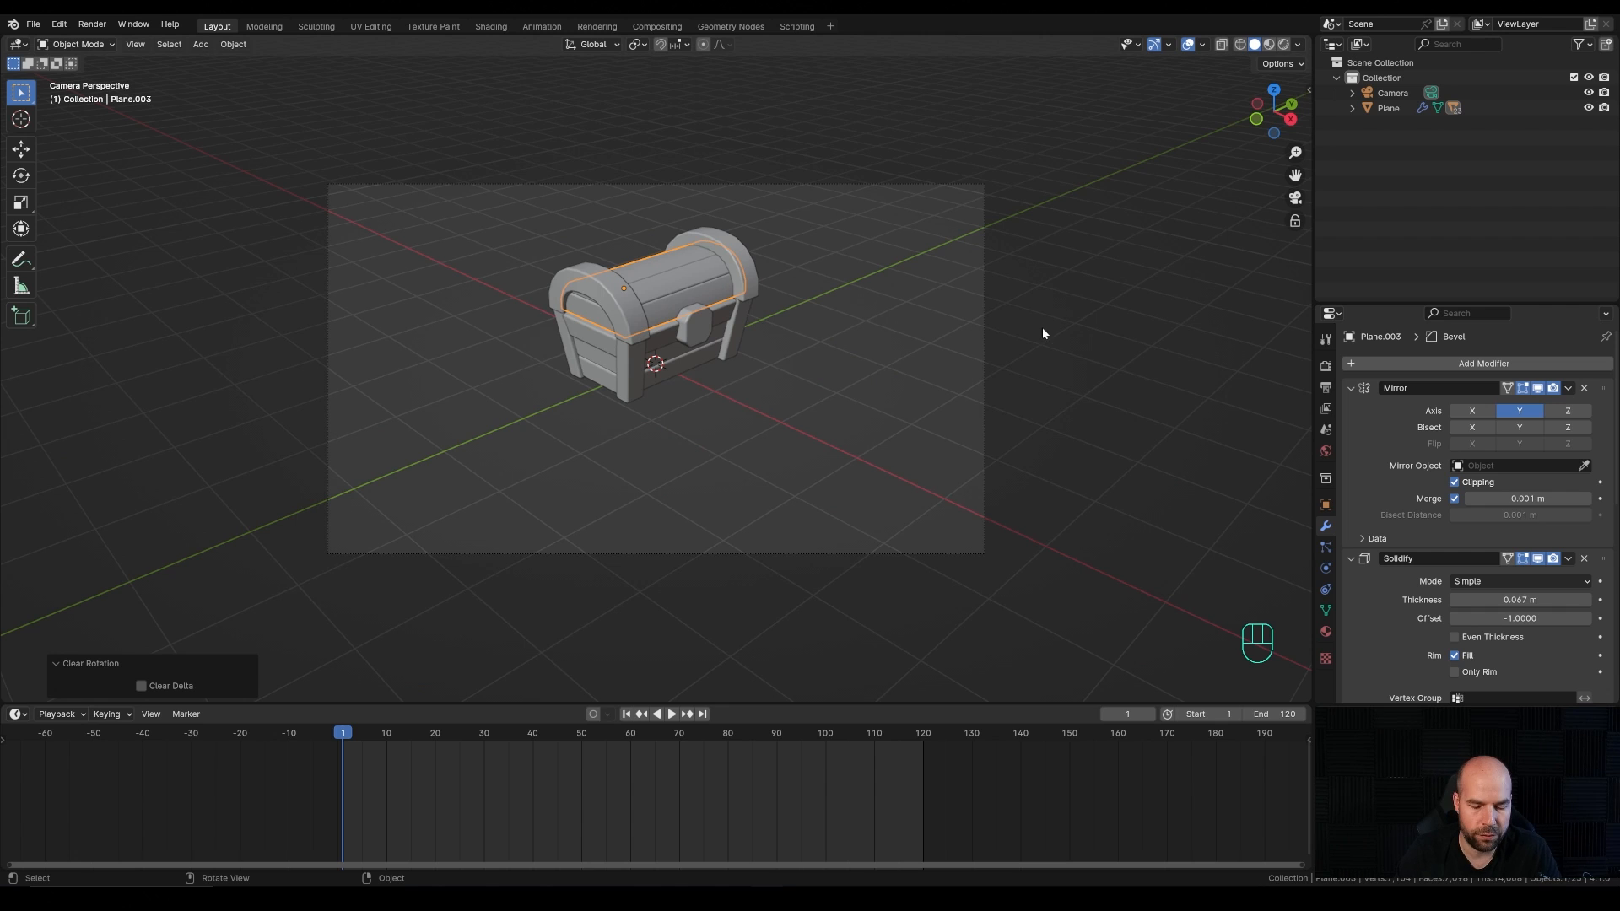
pyautogui.press('n')
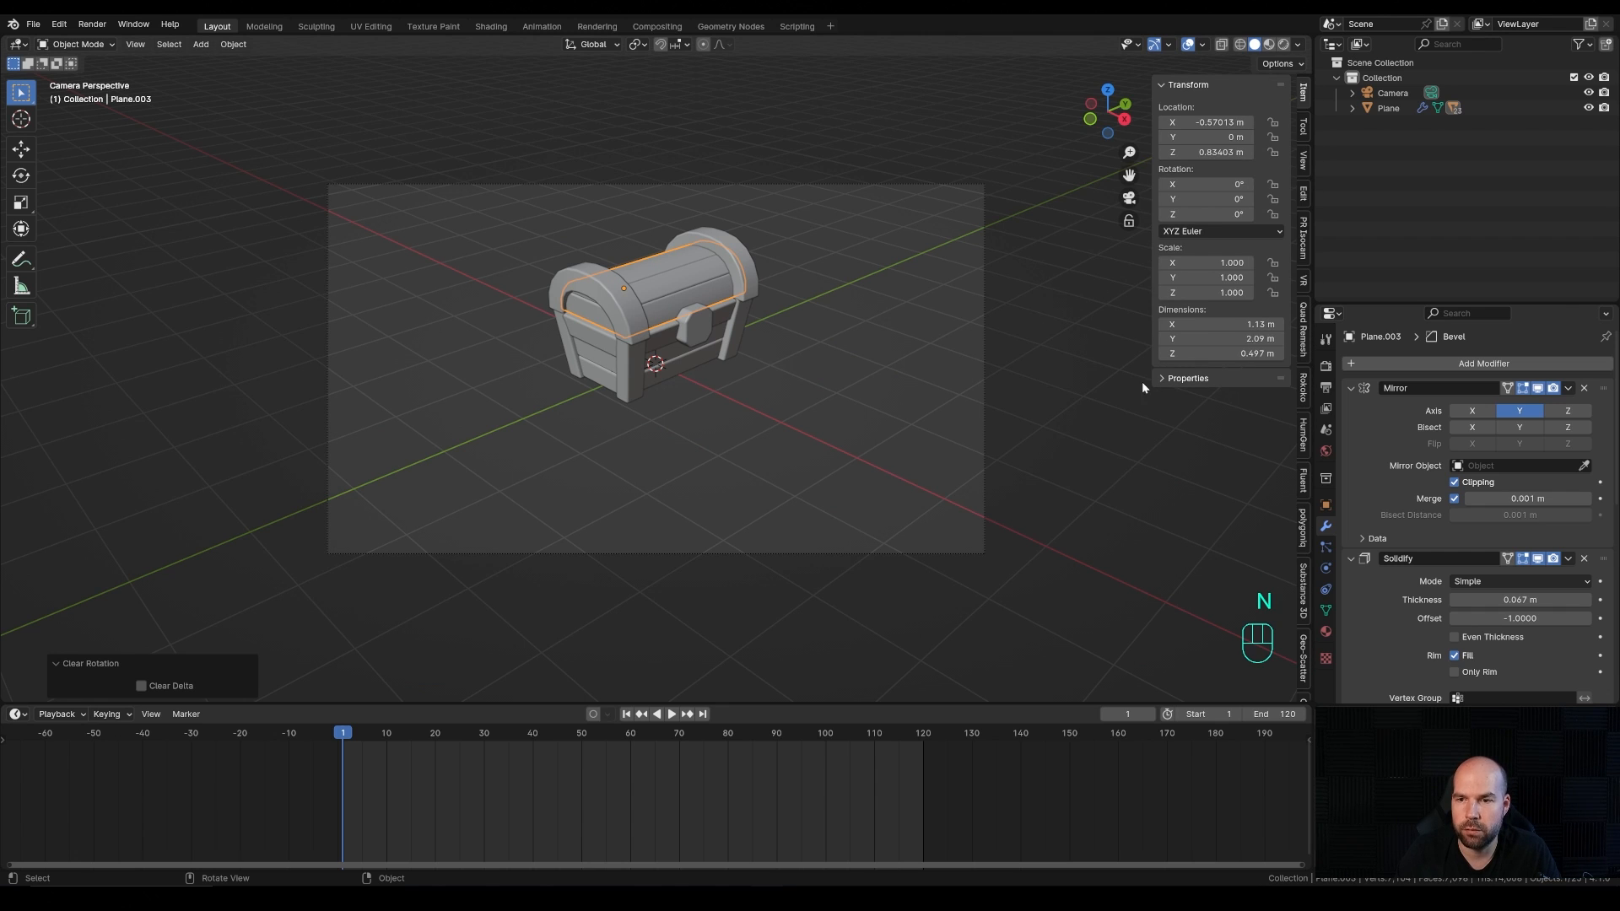
pyautogui.click(1303, 160)
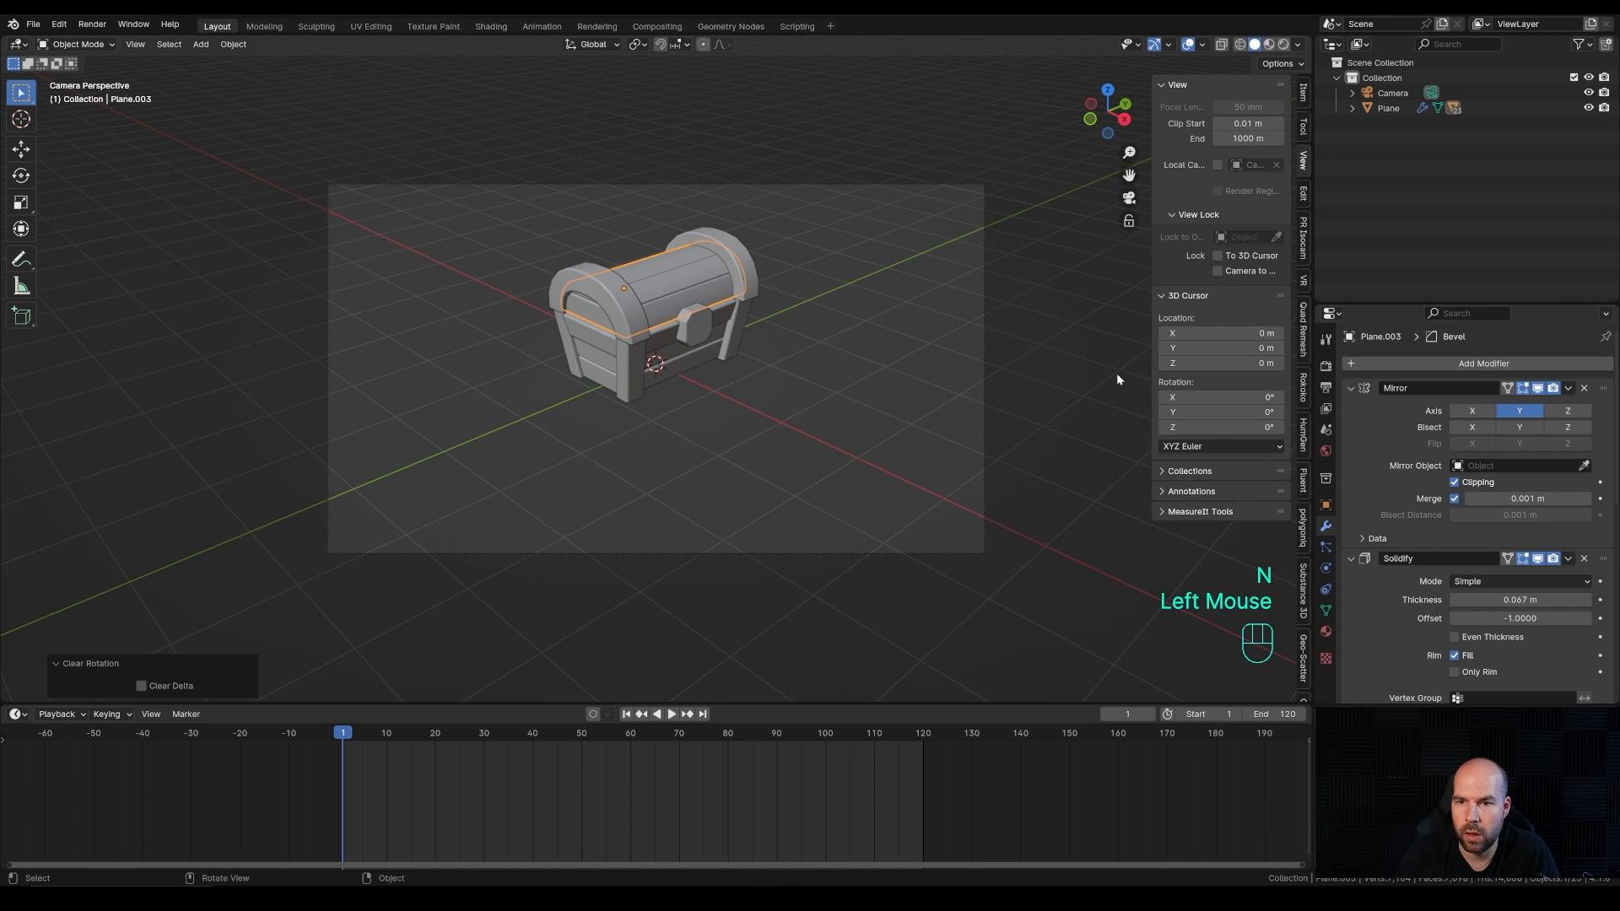
pyautogui.click(1217, 270)
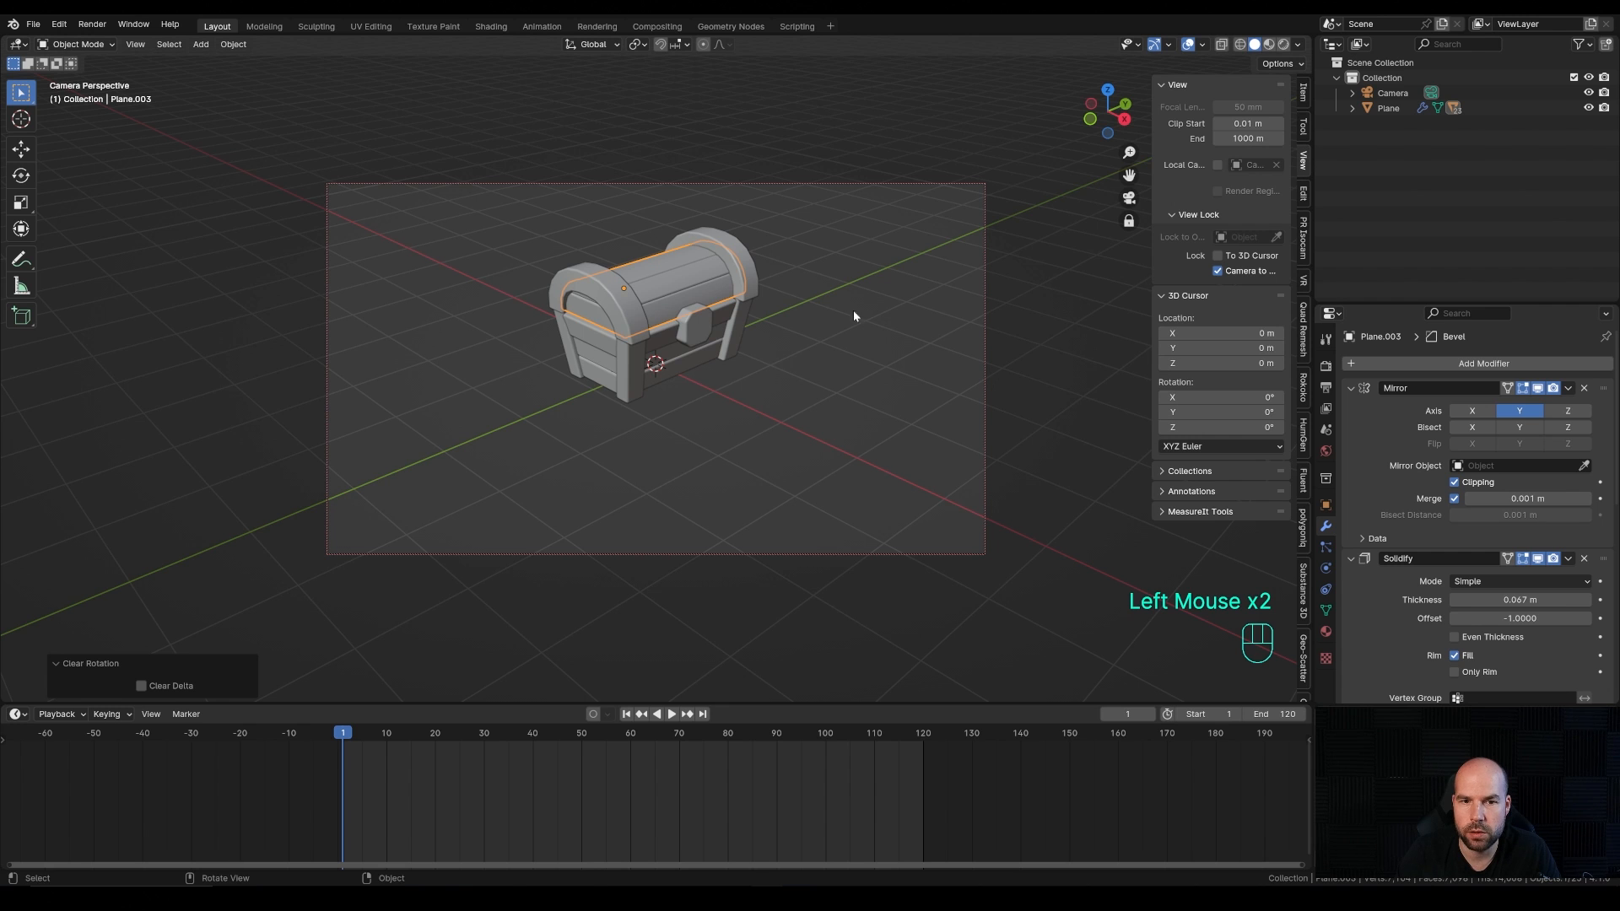
# Step: Reframe the camera to a lower, more frontal view of the closed chest and release the camera-to-view lock
pyautogui.moveTo(853, 311)
pyautogui.mouseDown(button='middle')
pyautogui.moveTo(882, 339)
pyautogui.moveTo(867, 371)
pyautogui.moveTo(867, 350)
pyautogui.moveTo(882, 363)
pyautogui.moveTo(863, 337)
pyautogui.moveTo(901, 338)
pyautogui.moveTo(882, 323)
pyautogui.mouseUp(button='middle')
pyautogui.scroll(2, 793, 352)
pyautogui.middleClick(893, 346)
pyautogui.scroll(-1, 893, 347)
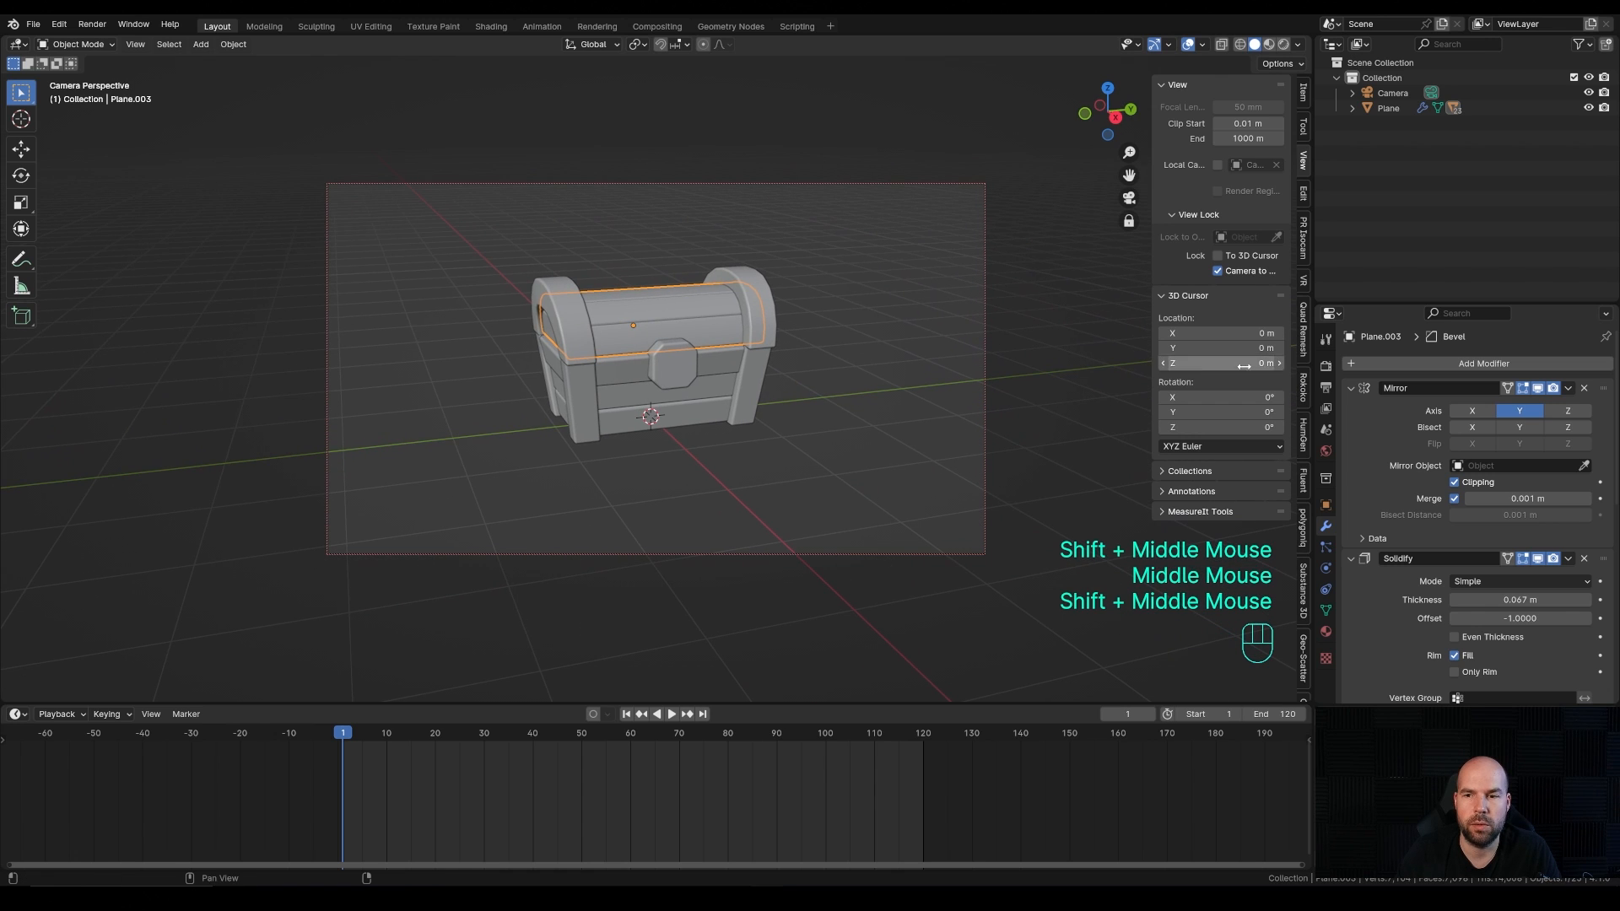
pyautogui.click(1217, 272)
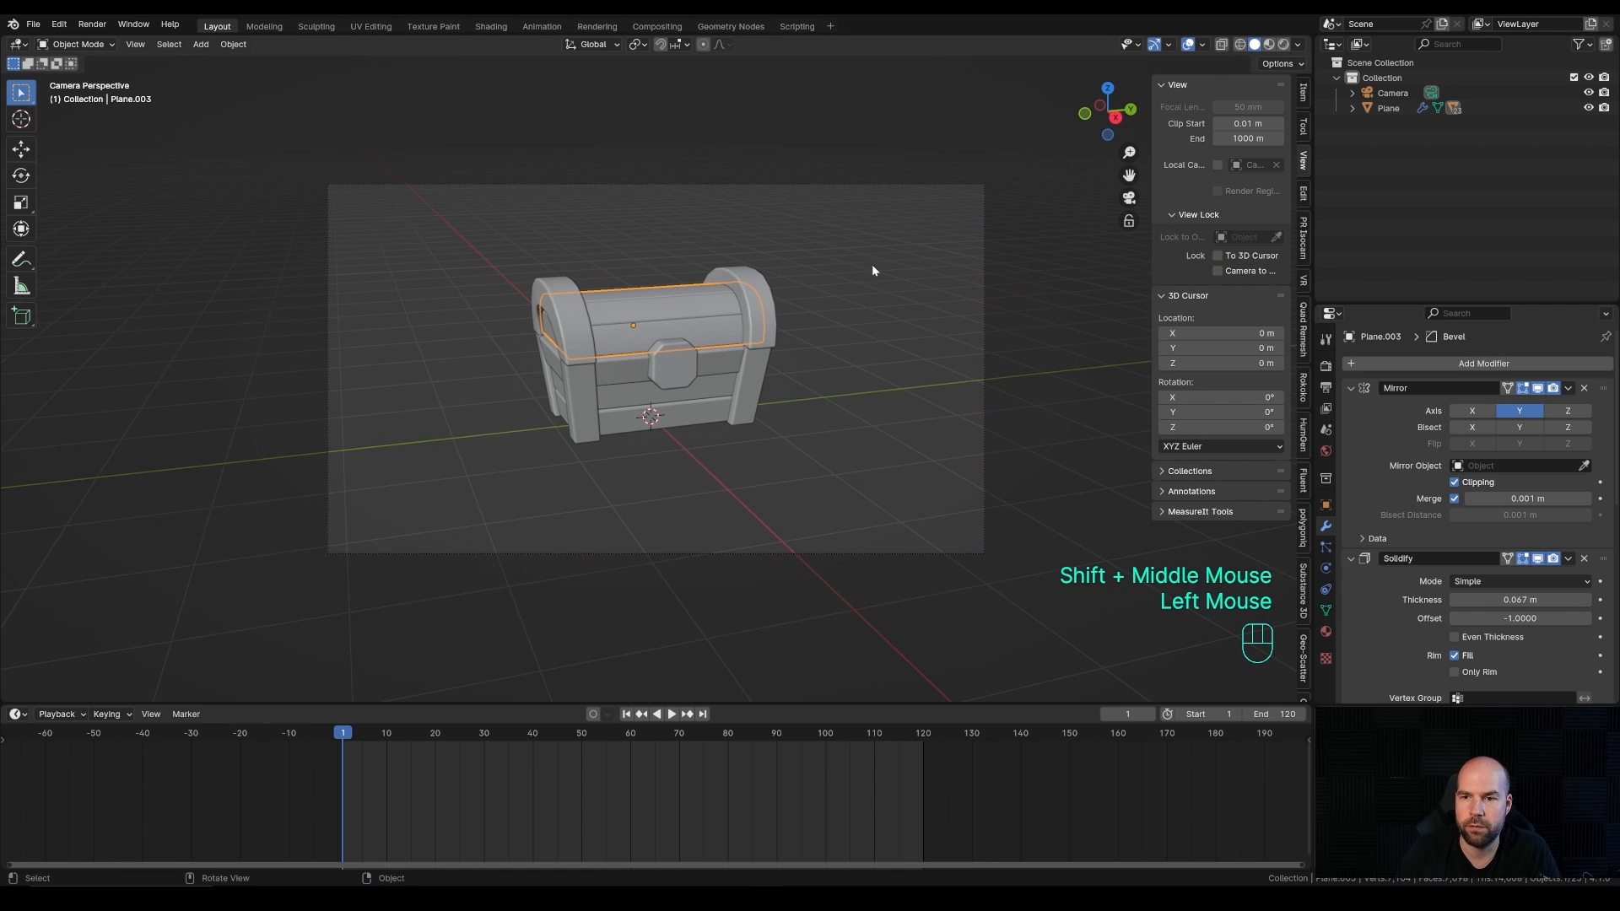
# Step: Set the render resolution to 1600 × 1200 px
pyautogui.click(1326, 390)
pyautogui.click(1518, 384)
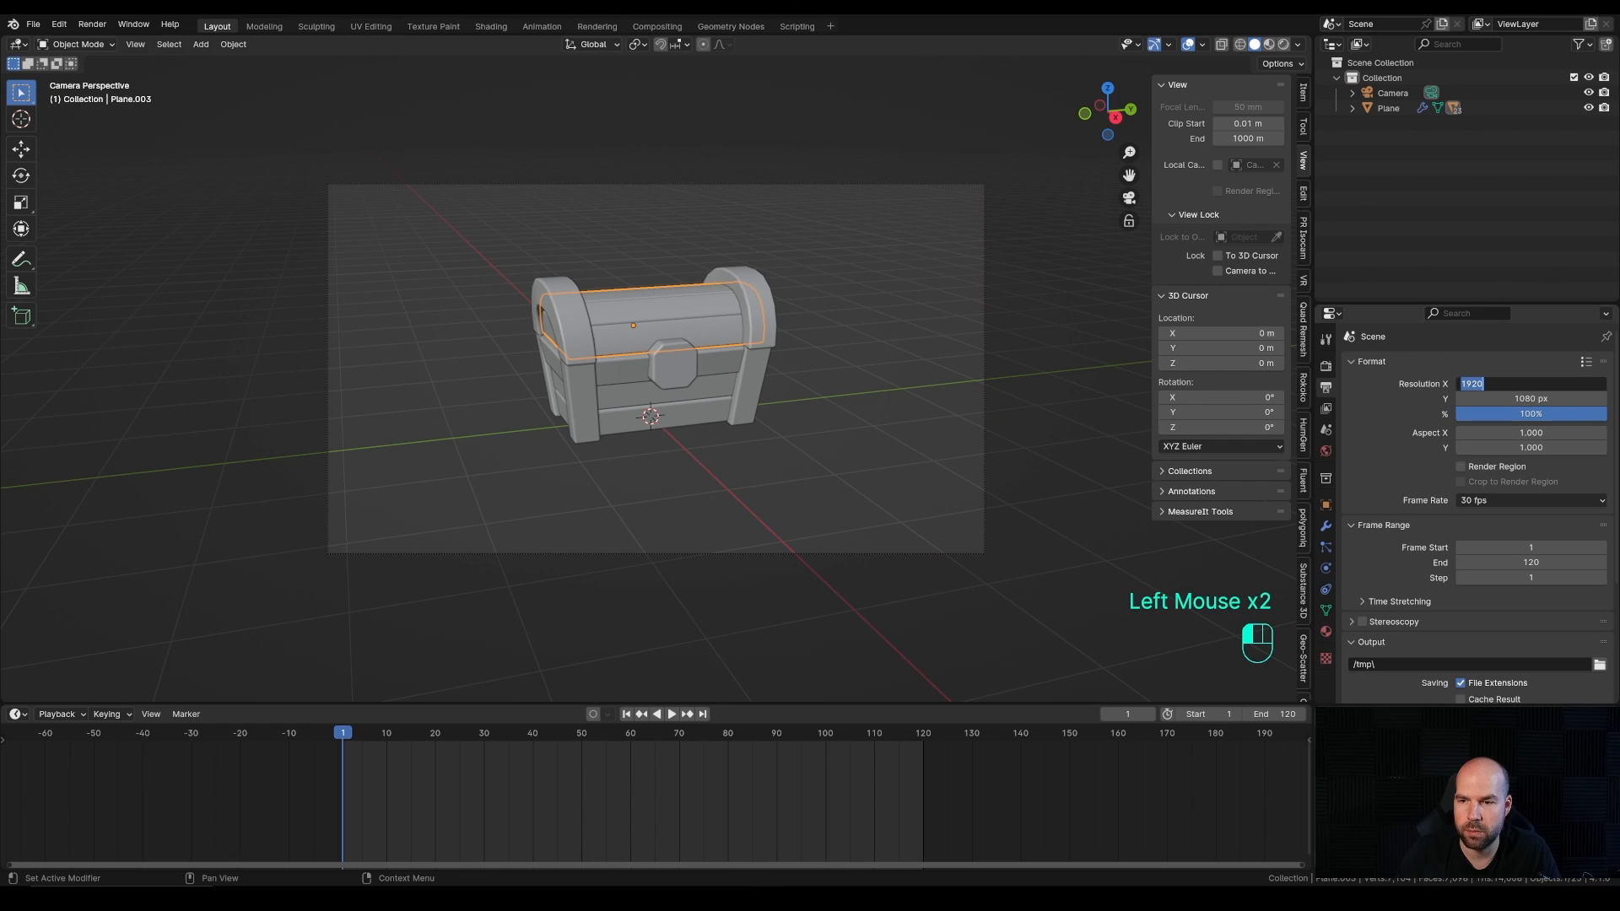
pyautogui.write('1600')
pyautogui.press('Tab')
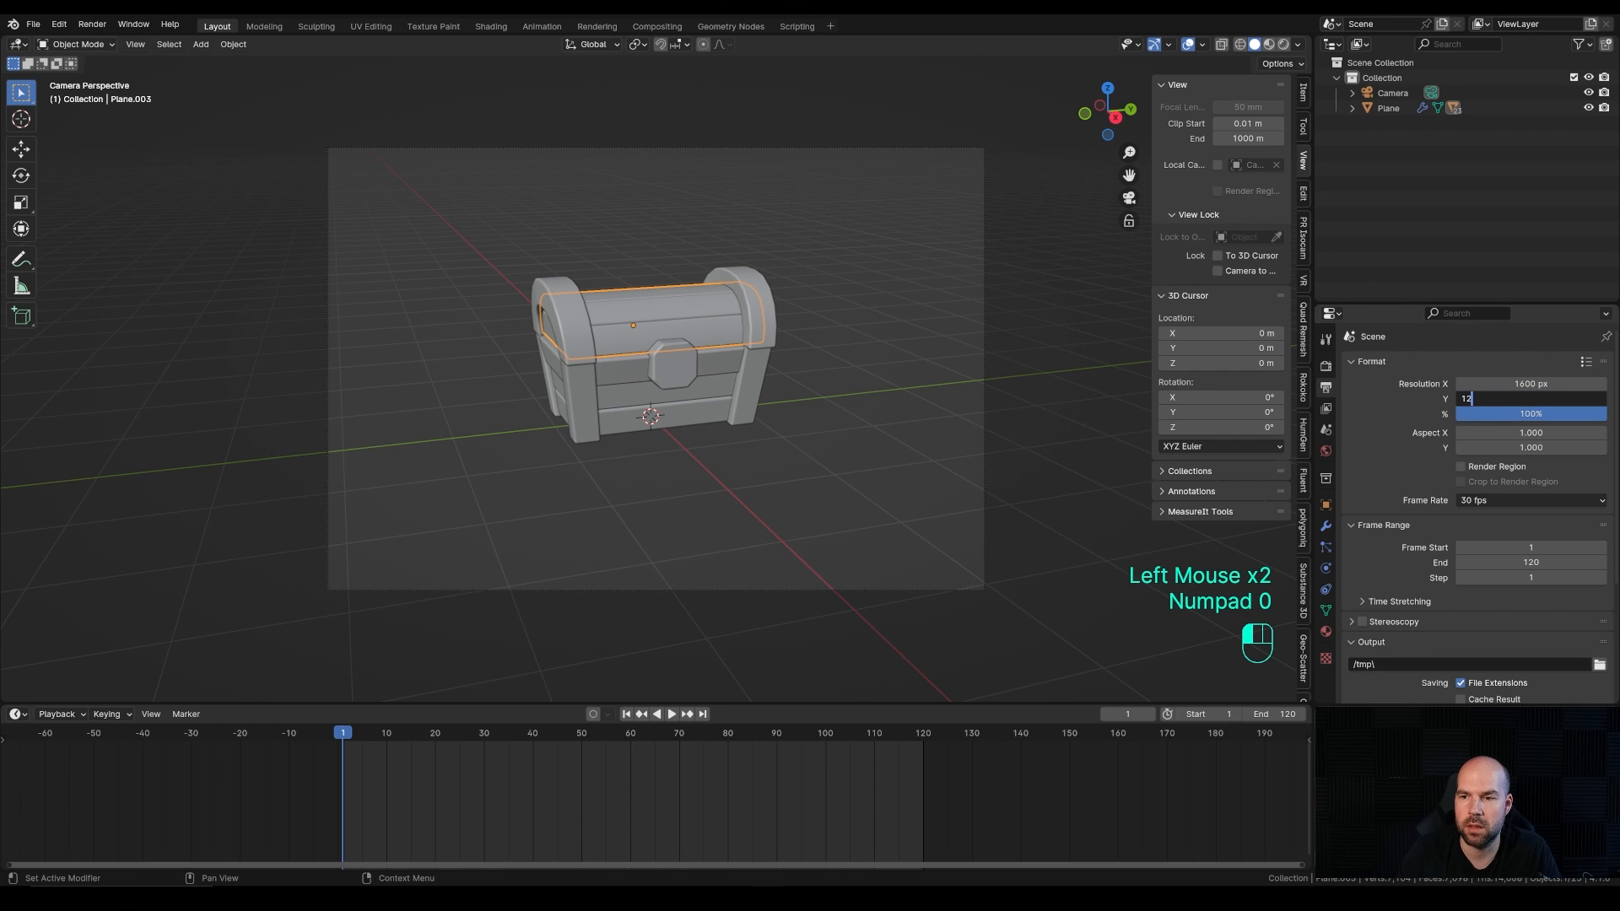
pyautogui.press('Return')
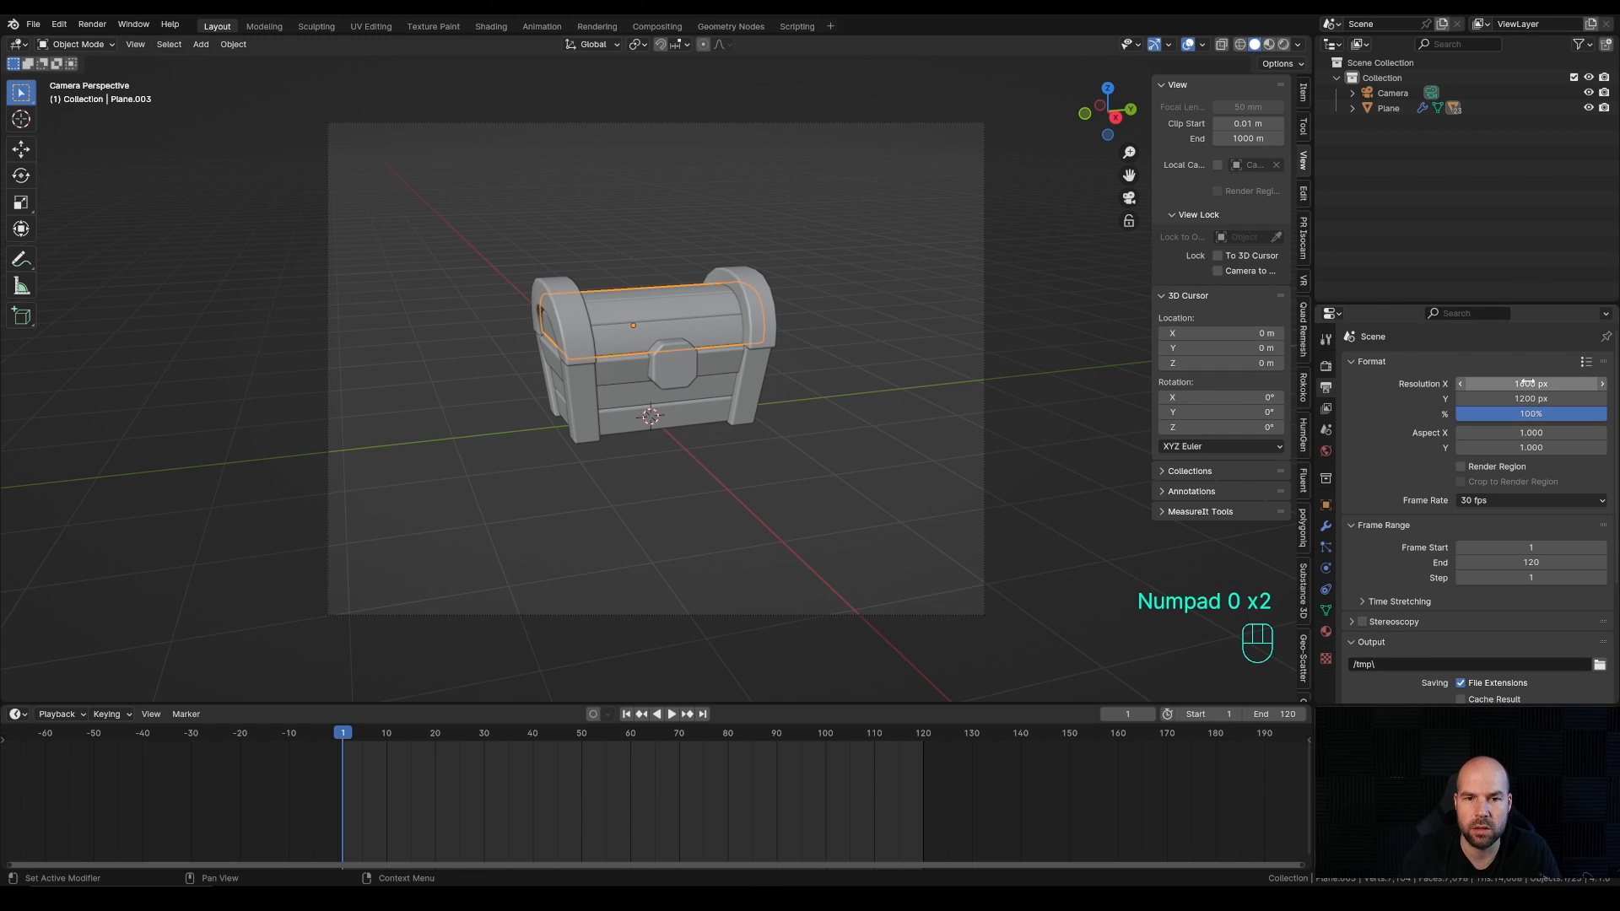
# Step: Move the camera about −1.88 m along its local Z axis and shift it slightly to recenter the chest
pyautogui.click(948, 124)
pyautogui.press('g')
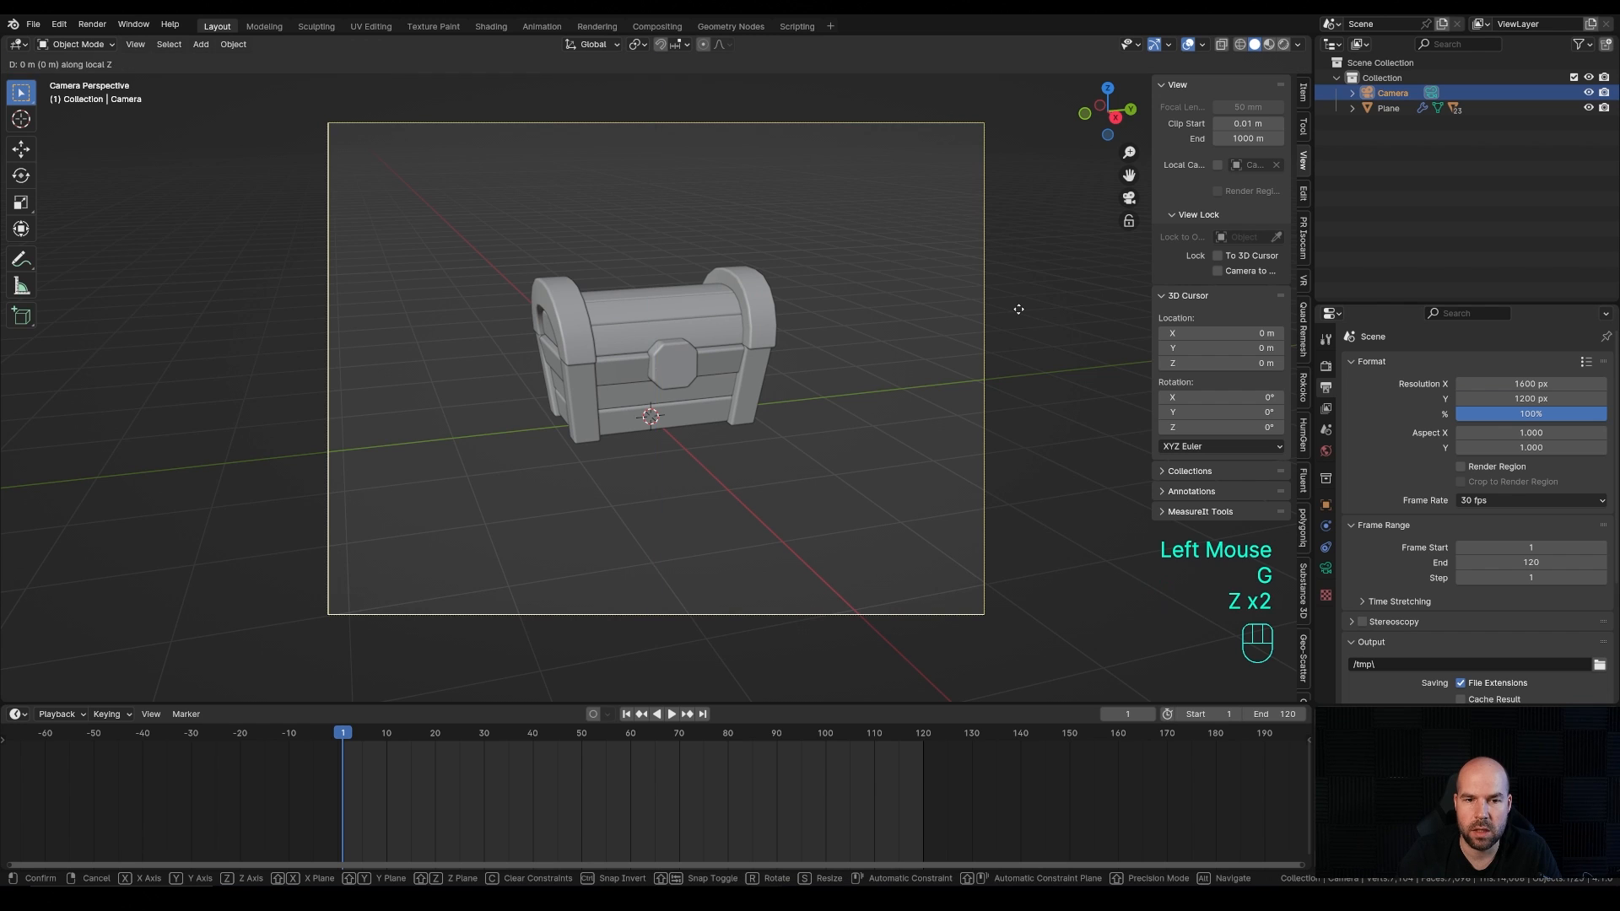
pyautogui.press('z')
pyautogui.press('z')
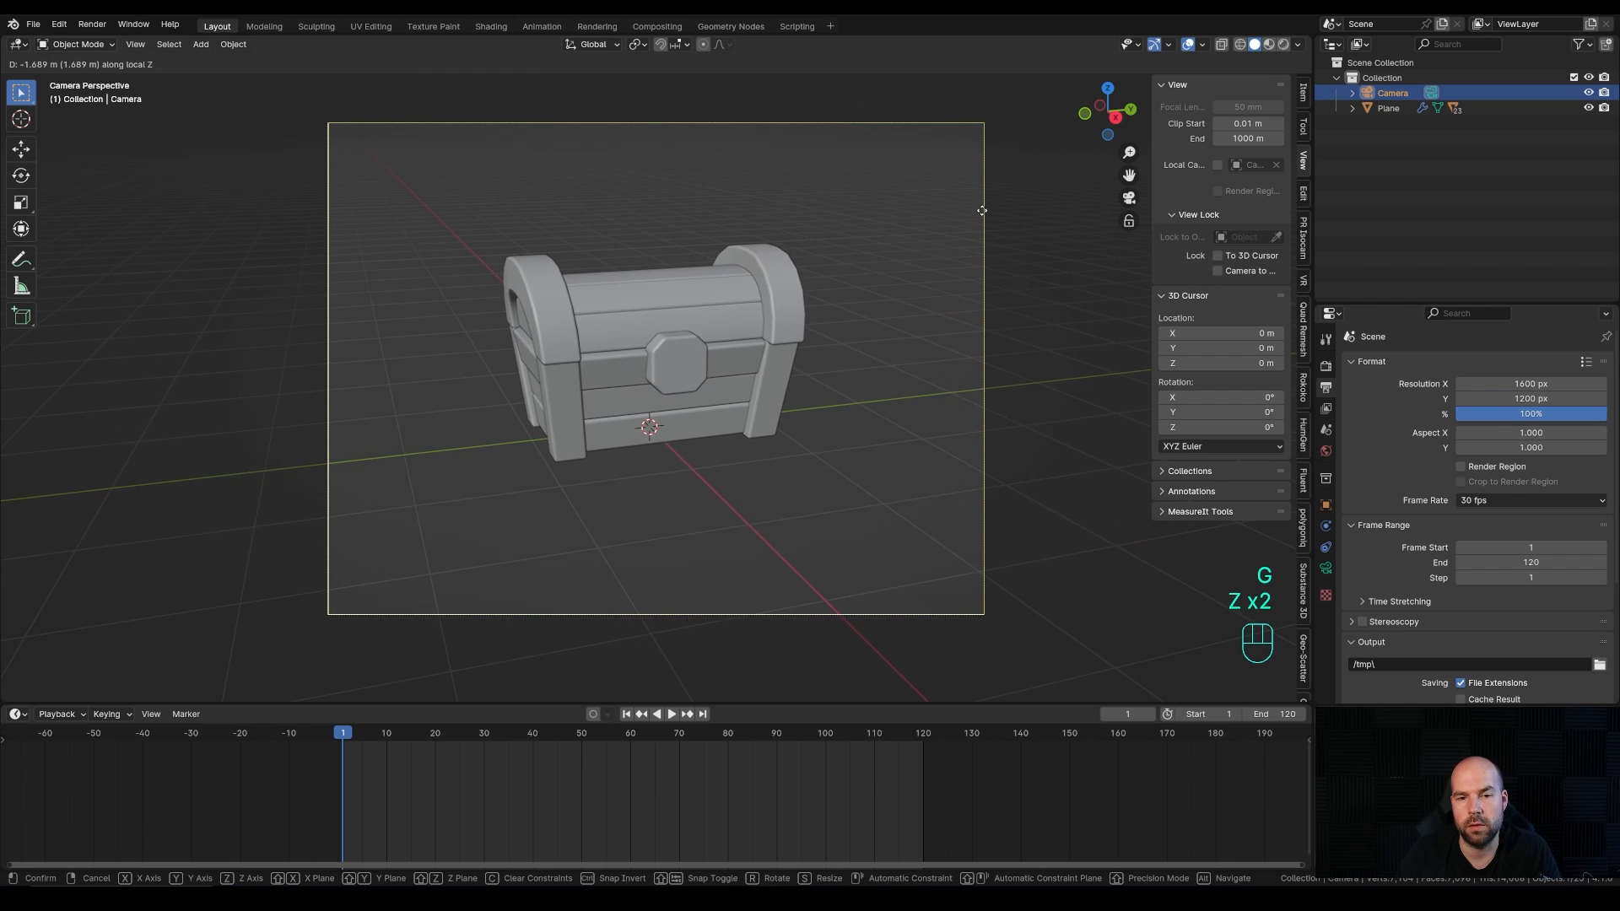
pyautogui.click(980, 208)
pyautogui.press('g')
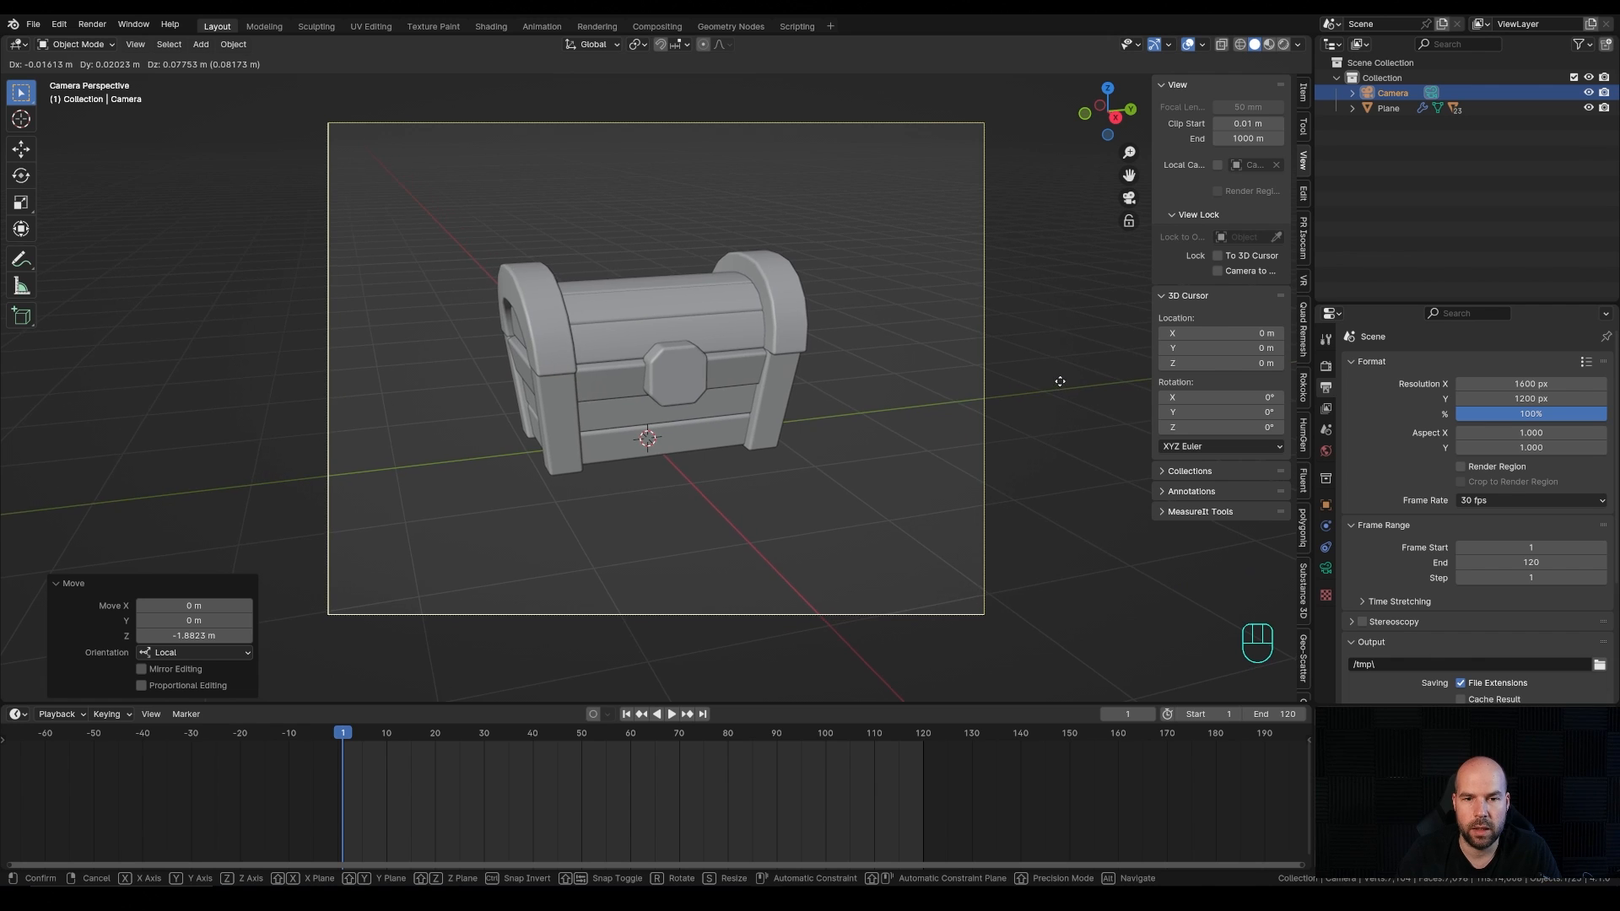
pyautogui.click(1061, 378)
# Step: Lock the camera to the view, reframe the chest from a lower, more frontal angle, and unlock it
pyautogui.click(1217, 271)
pyautogui.moveTo(924, 381)
pyautogui.mouseDown(button='middle')
pyautogui.moveTo(908, 377)
pyautogui.moveTo(933, 383)
pyautogui.moveTo(924, 401)
pyautogui.mouseUp(button='middle')
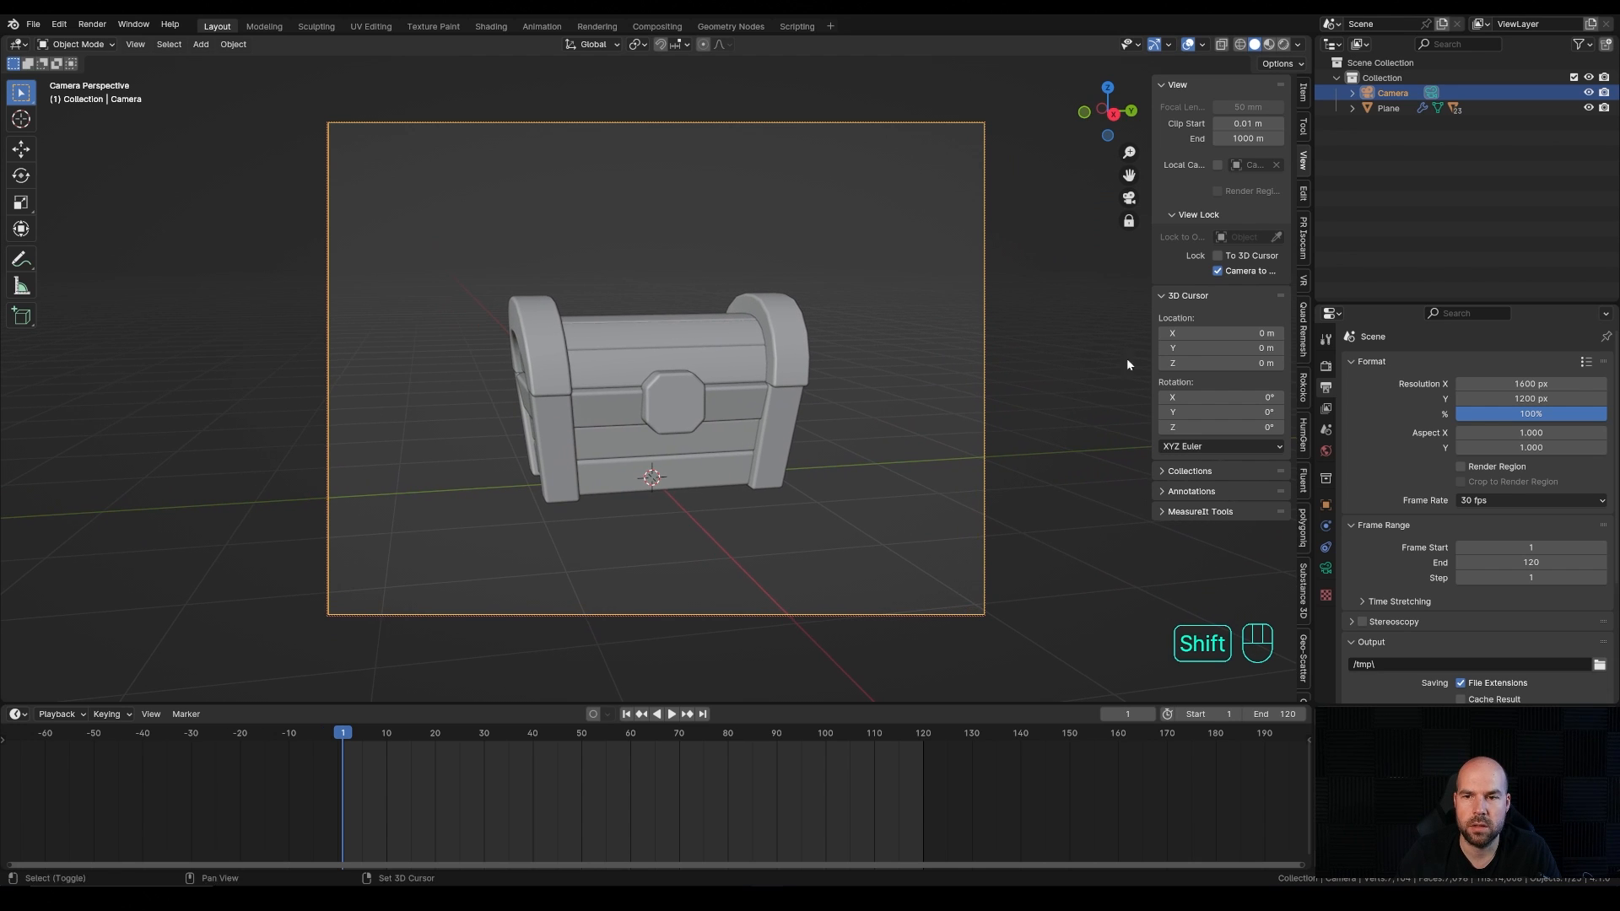
pyautogui.click(1129, 221)
# Step: Add a plane at the origin as the ground and scale it by about 11
pyautogui.hotkey('shift', 'a')
pyautogui.moveTo(712, 408)
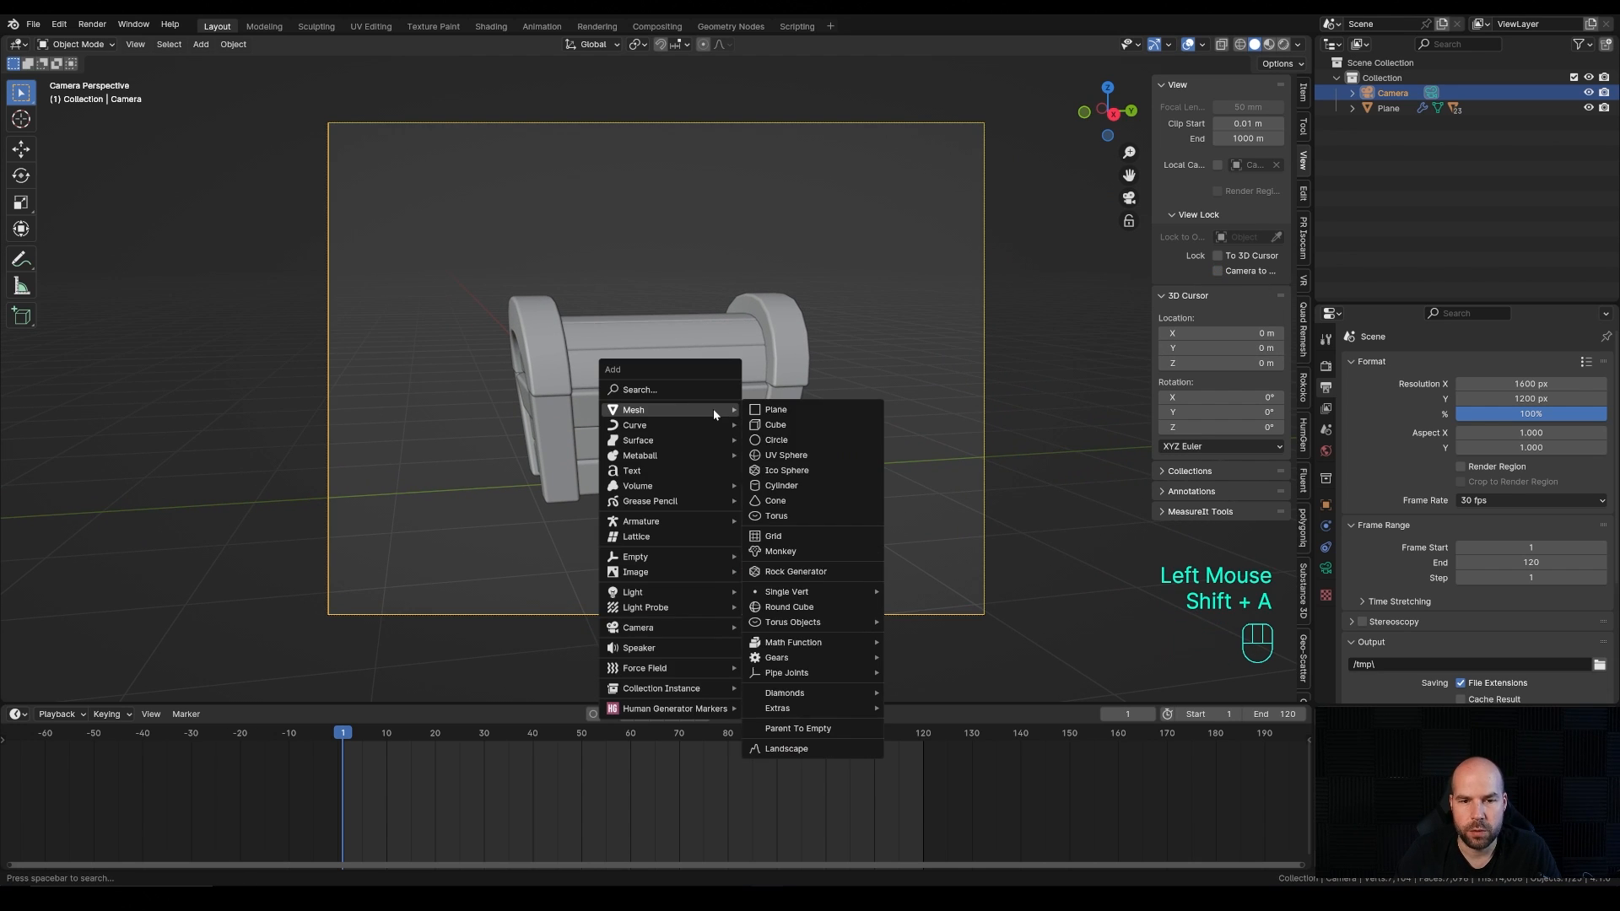
pyautogui.click(807, 413)
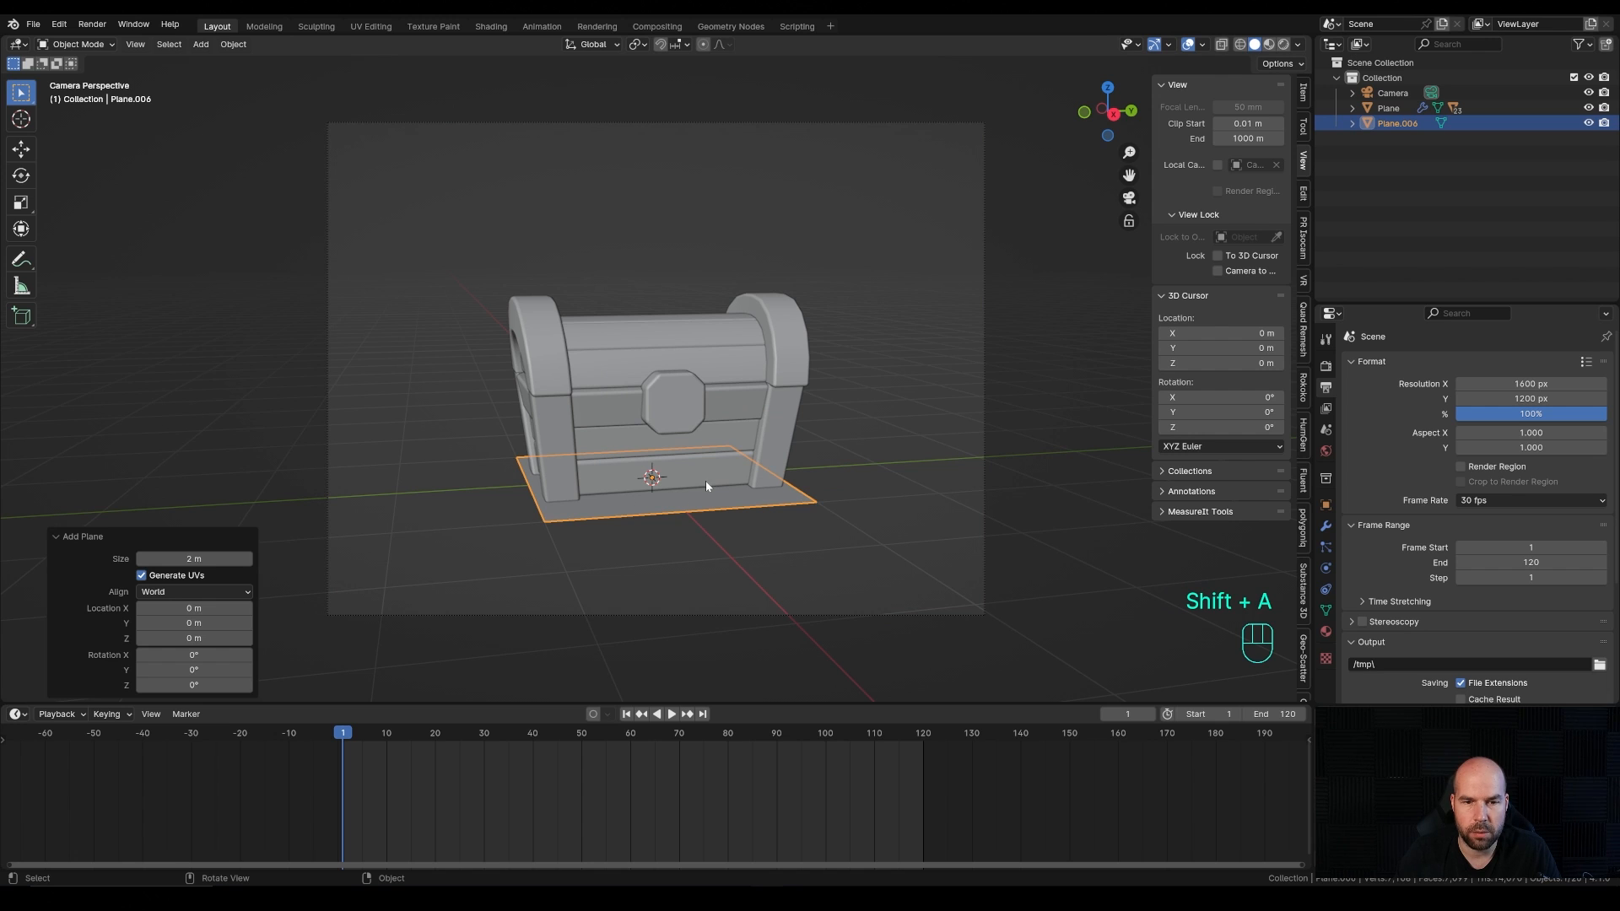
pyautogui.press('s')
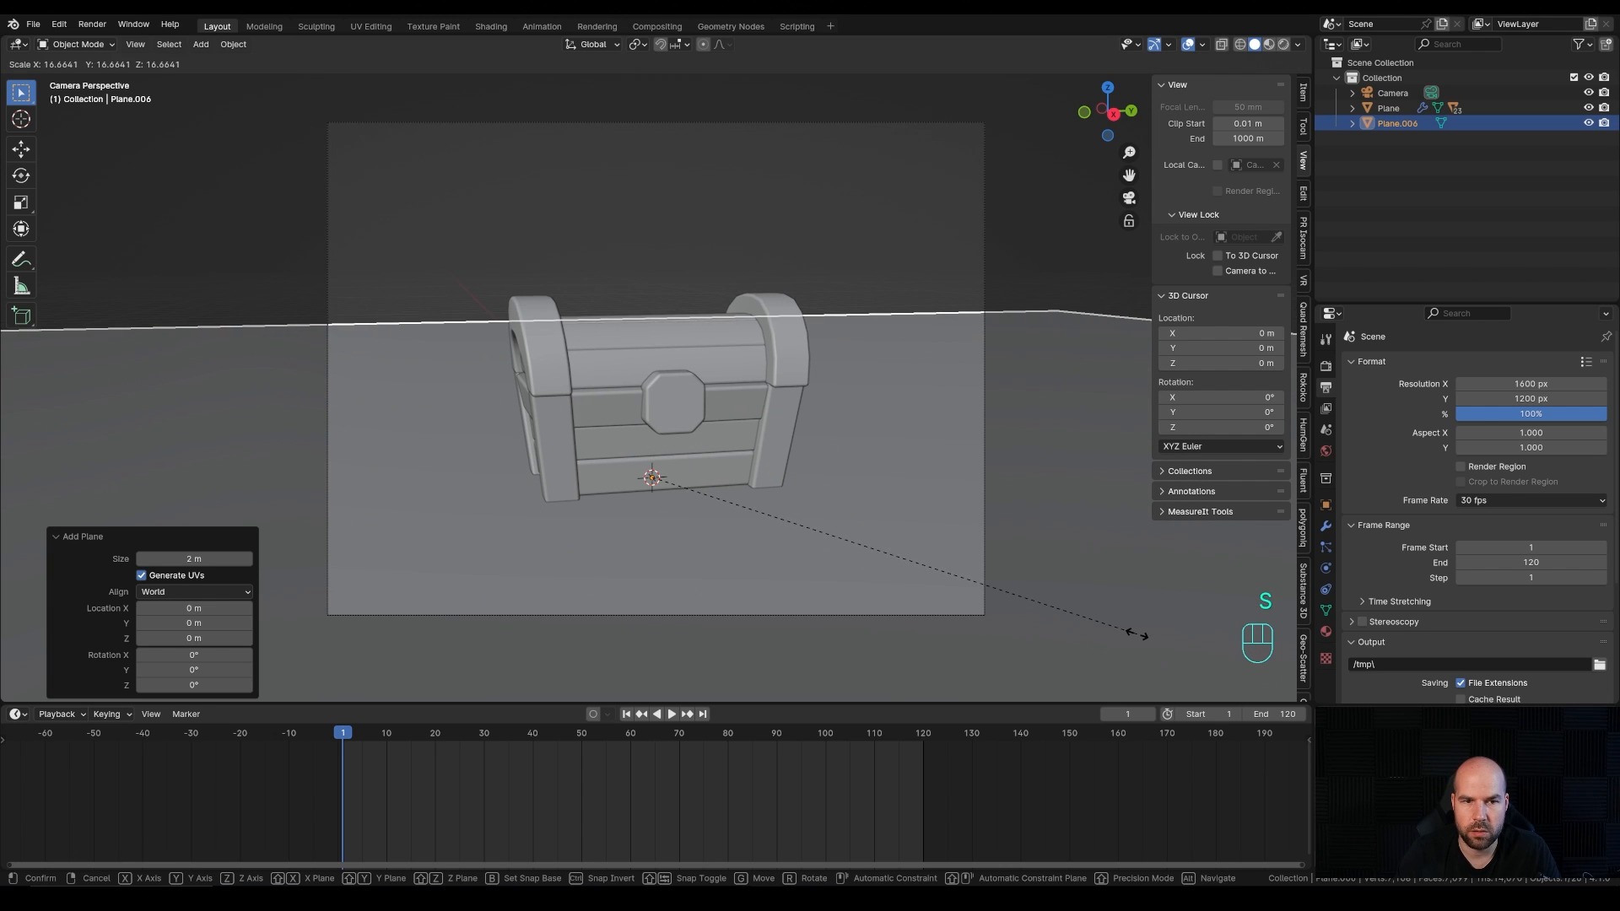
pyautogui.click(987, 544)
# Step: Rotate the ground plane about −10.5° around Z to line its back edge up with the camera view
pyautogui.press('r')
pyautogui.press('z')
pyautogui.press('Escape')
pyautogui.press('r')
pyautogui.press('z')
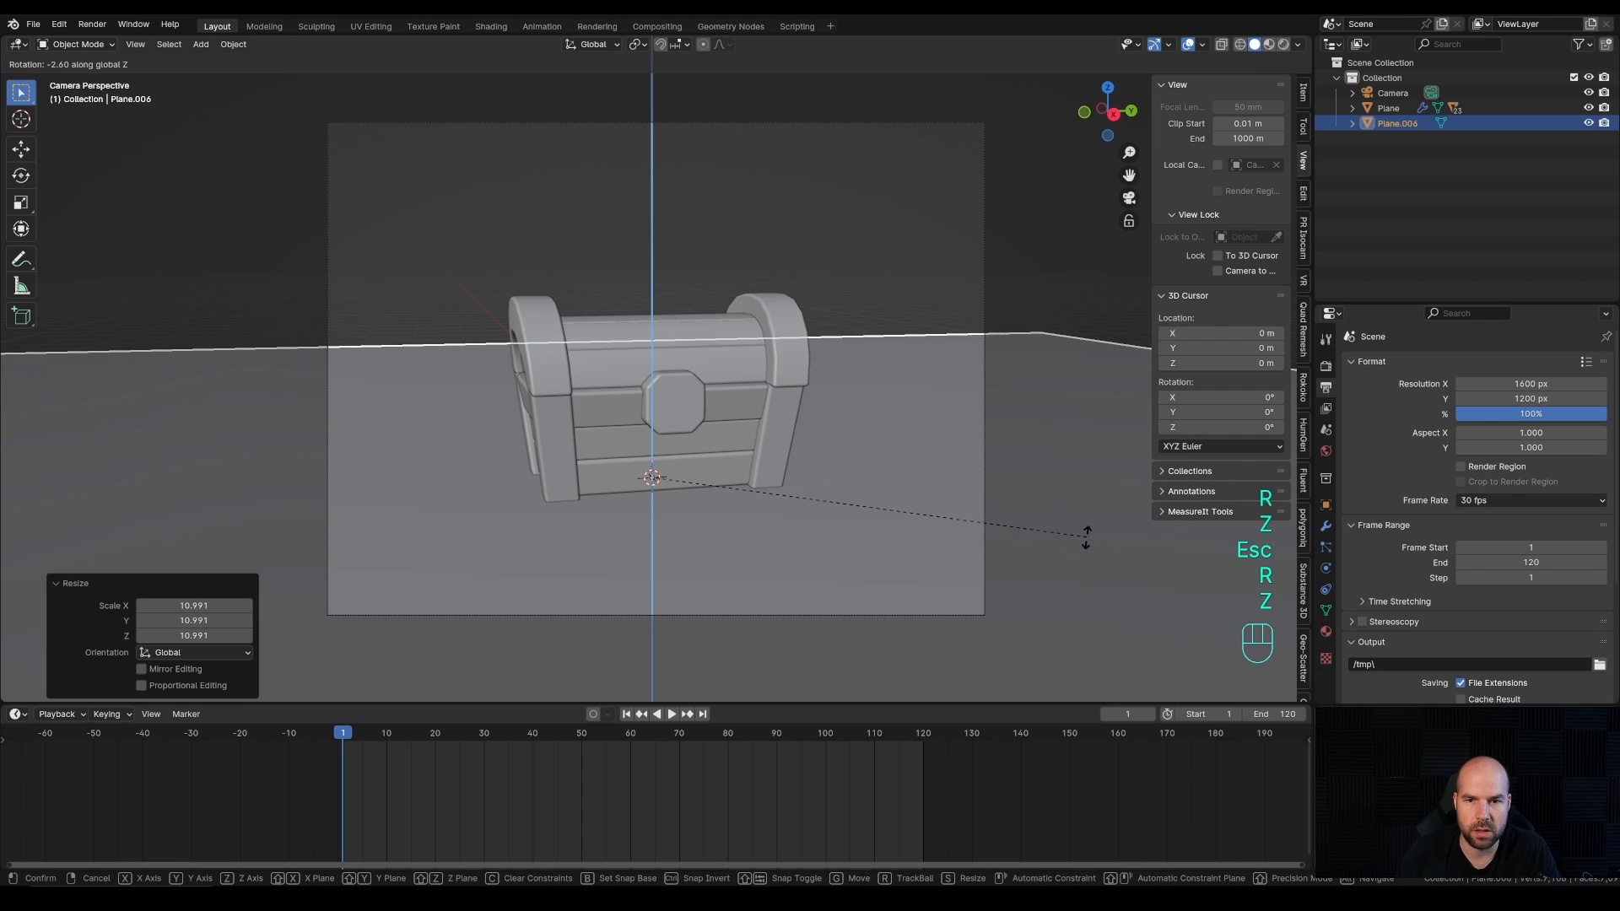
pyautogui.click(1060, 596)
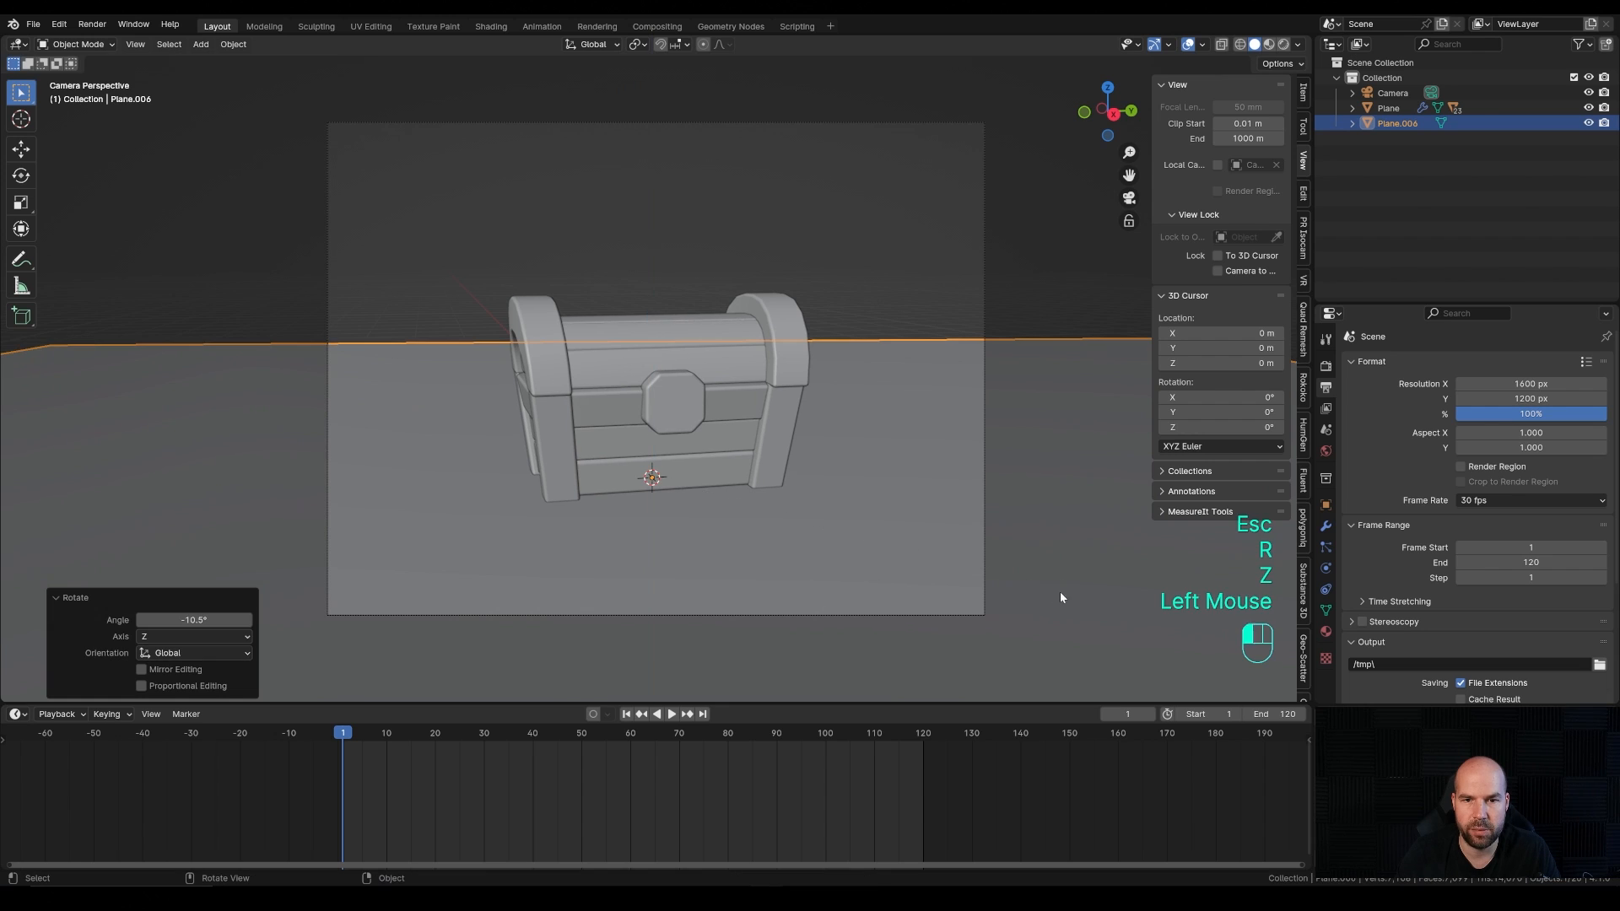
# Step: Extrude the ground plane's back edge about 9 m upward along Z to form a backdrop wall
pyautogui.press('Tab')
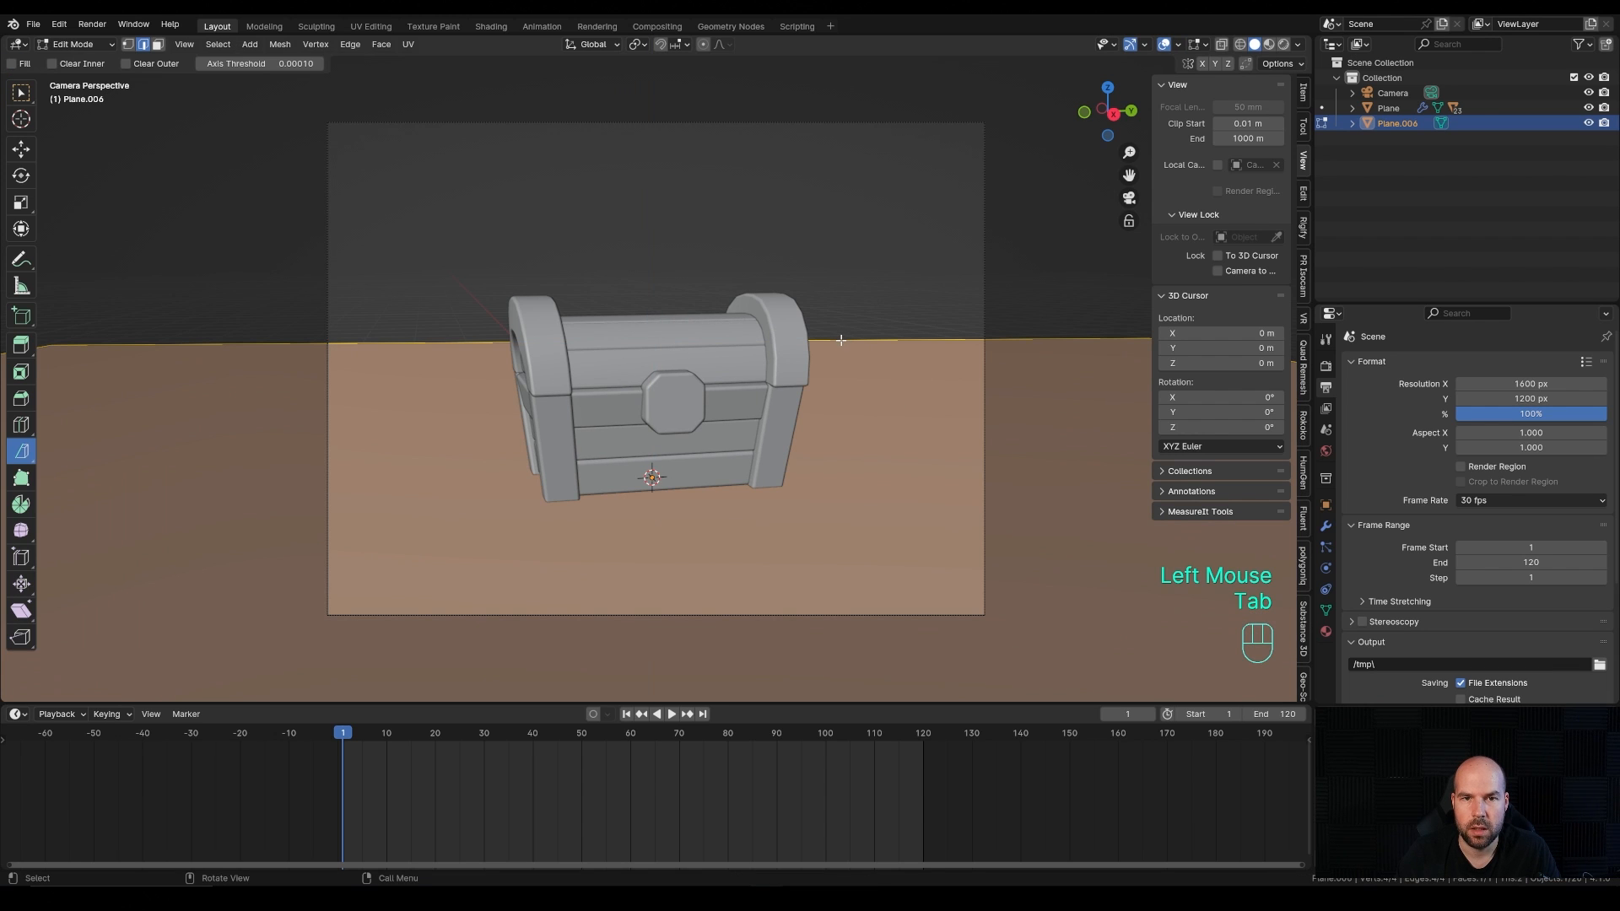
pyautogui.click(840, 339)
pyautogui.scroll(-2, 864, 477)
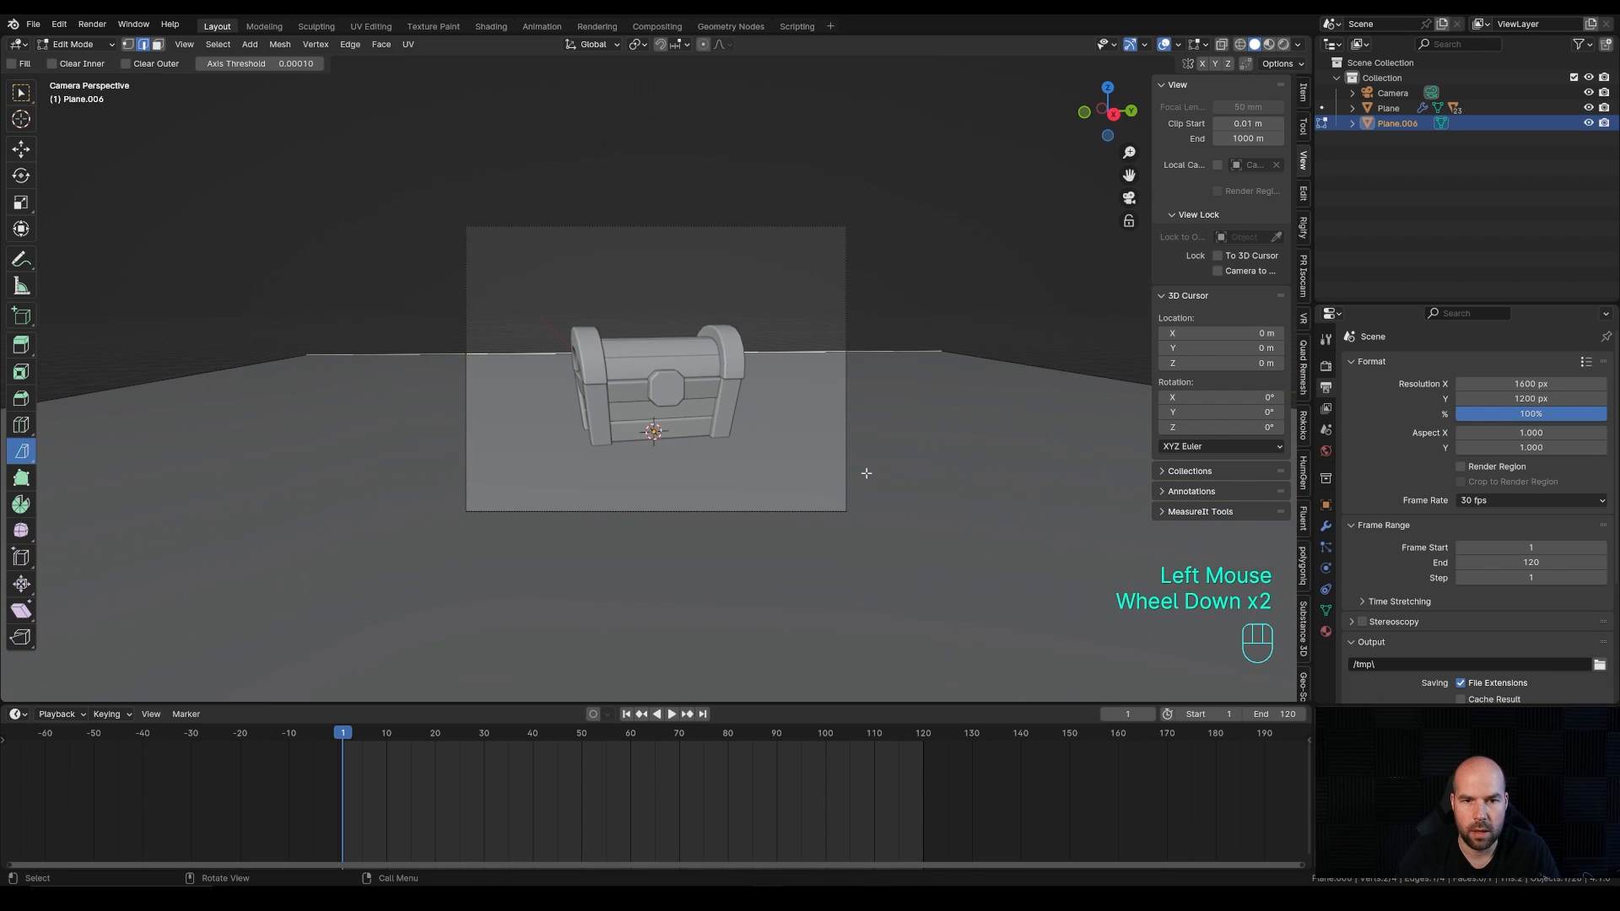
pyautogui.press('e')
pyautogui.press('z')
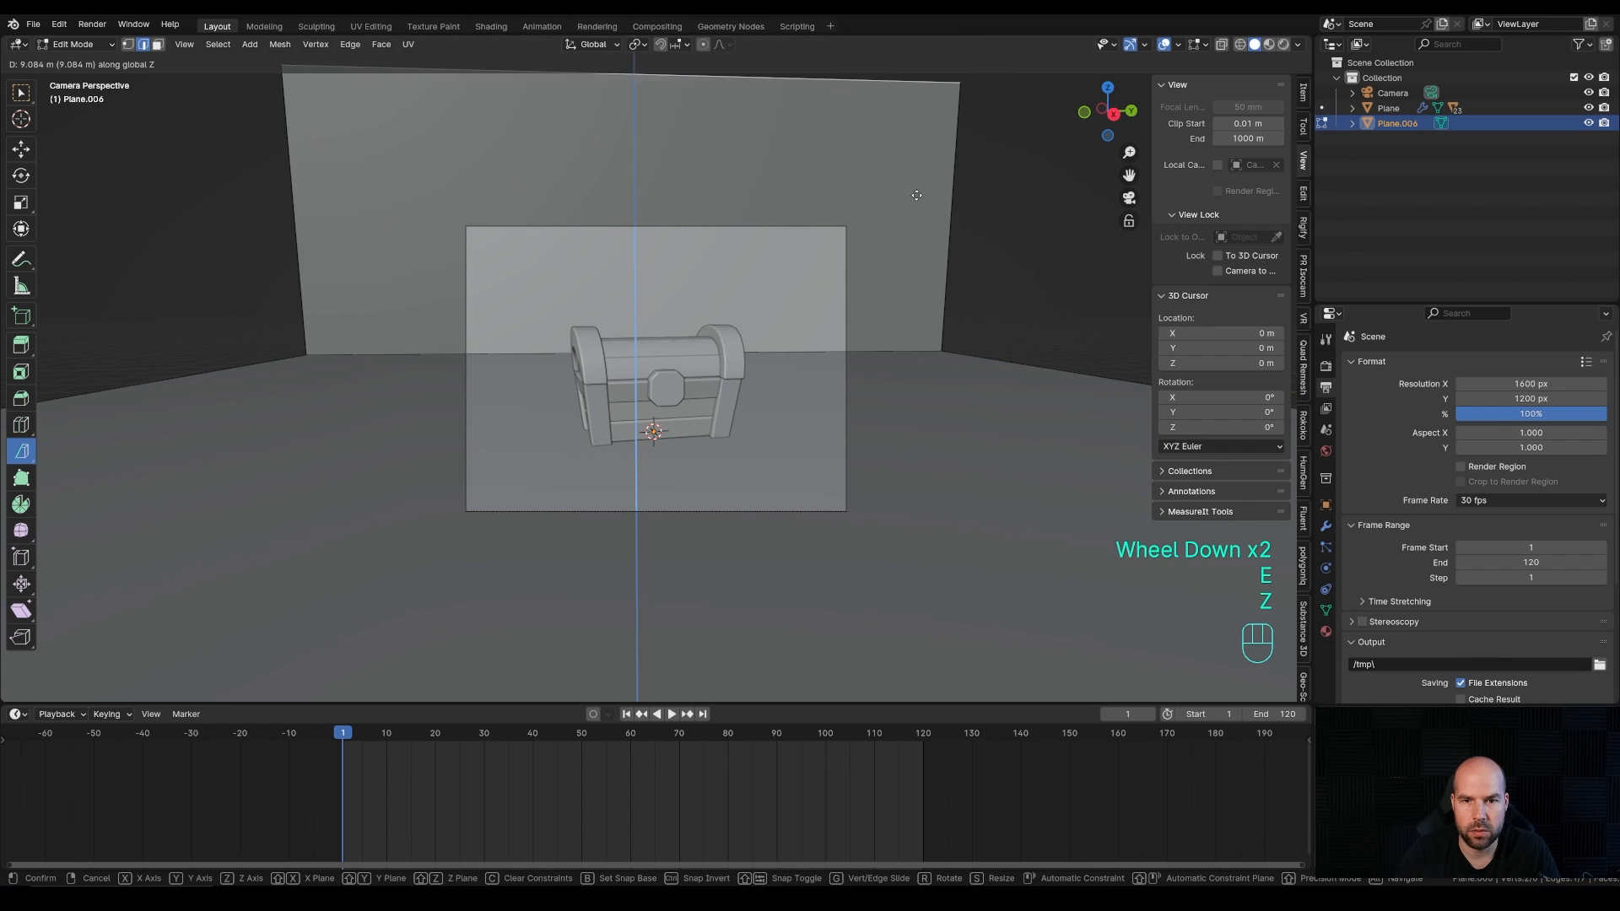
# Step: Extrude the floor plane's back edge up about 9 m and bevel the floor-to-wall edge about 0.369 m with 11 segments
pyautogui.click(913, 157)
pyautogui.click(792, 356)
pyautogui.hotkey('ctrl', 'b')
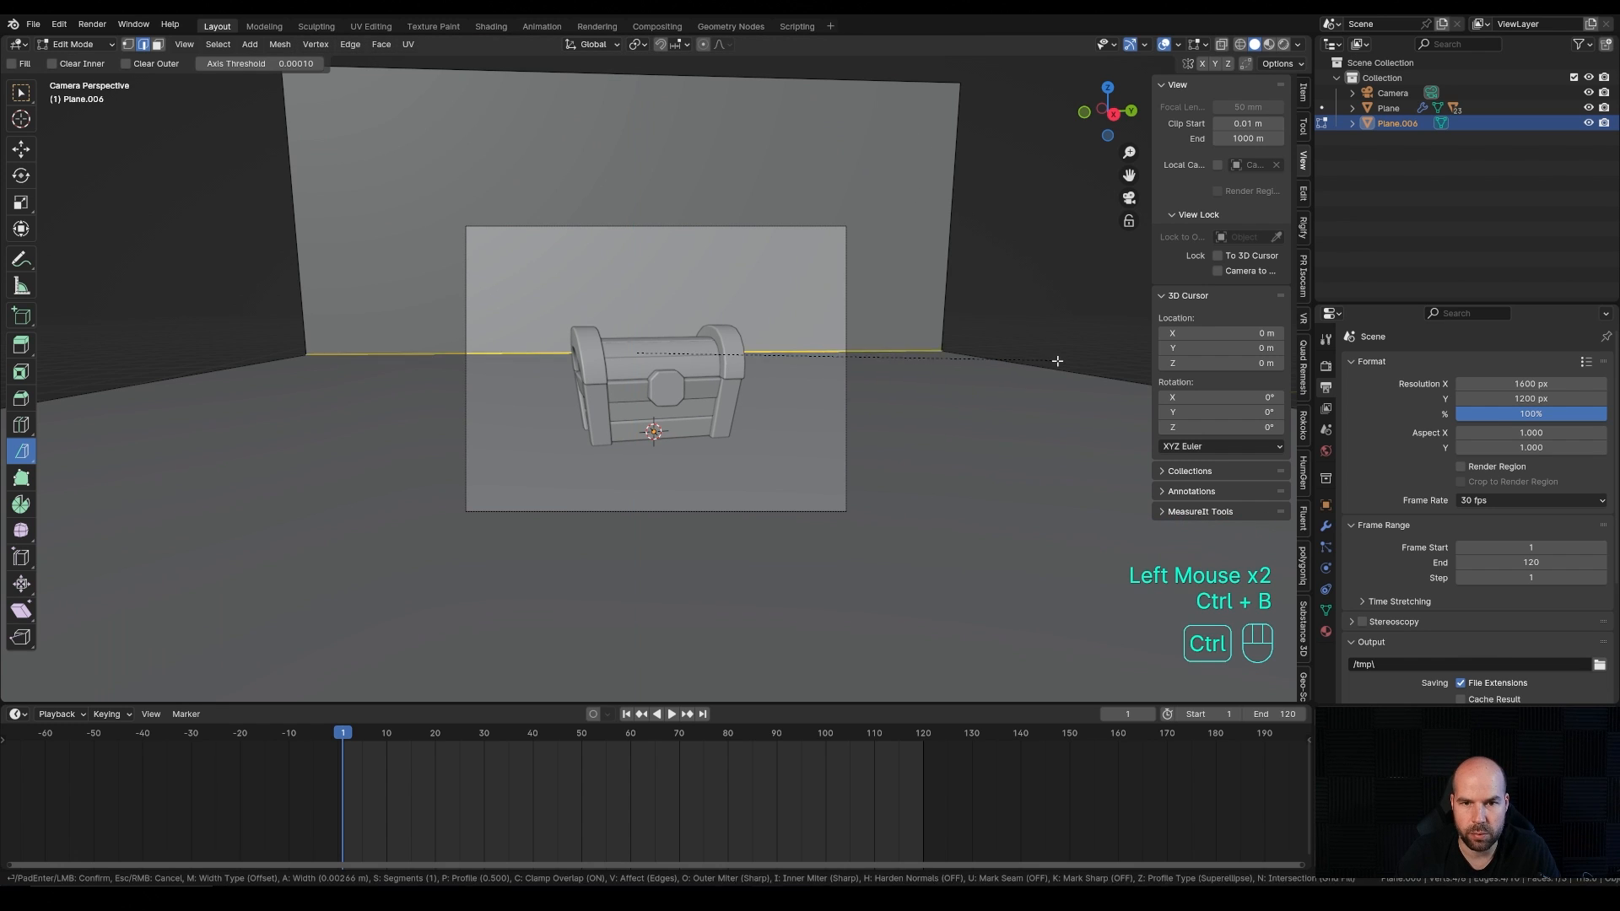
pyautogui.scroll(10, 1106, 363)
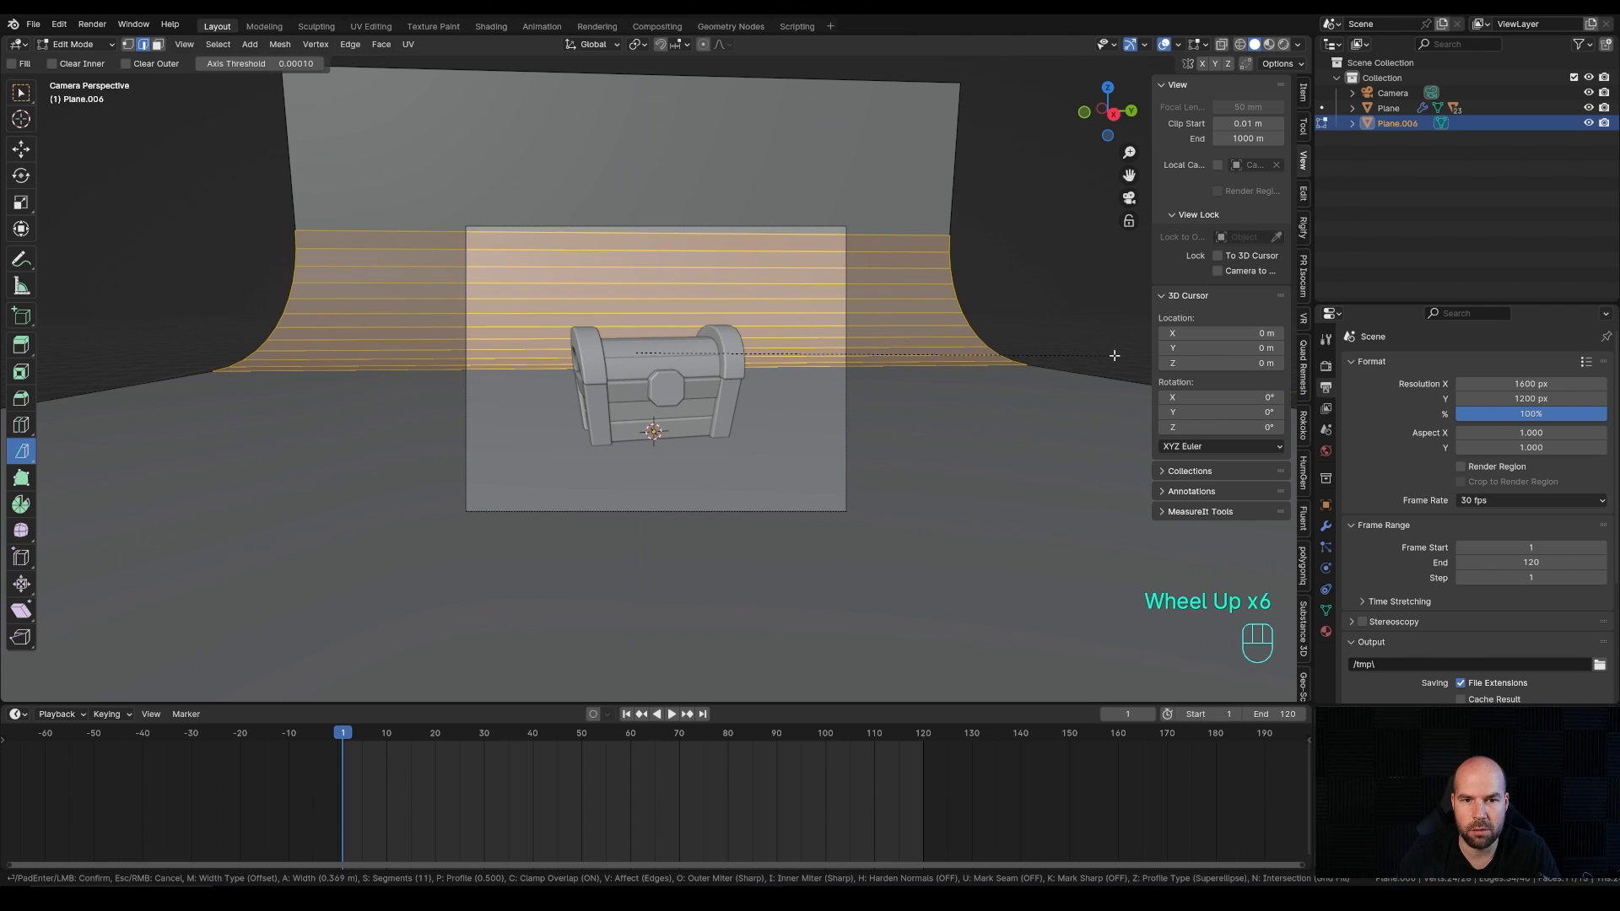
pyautogui.click(1114, 355)
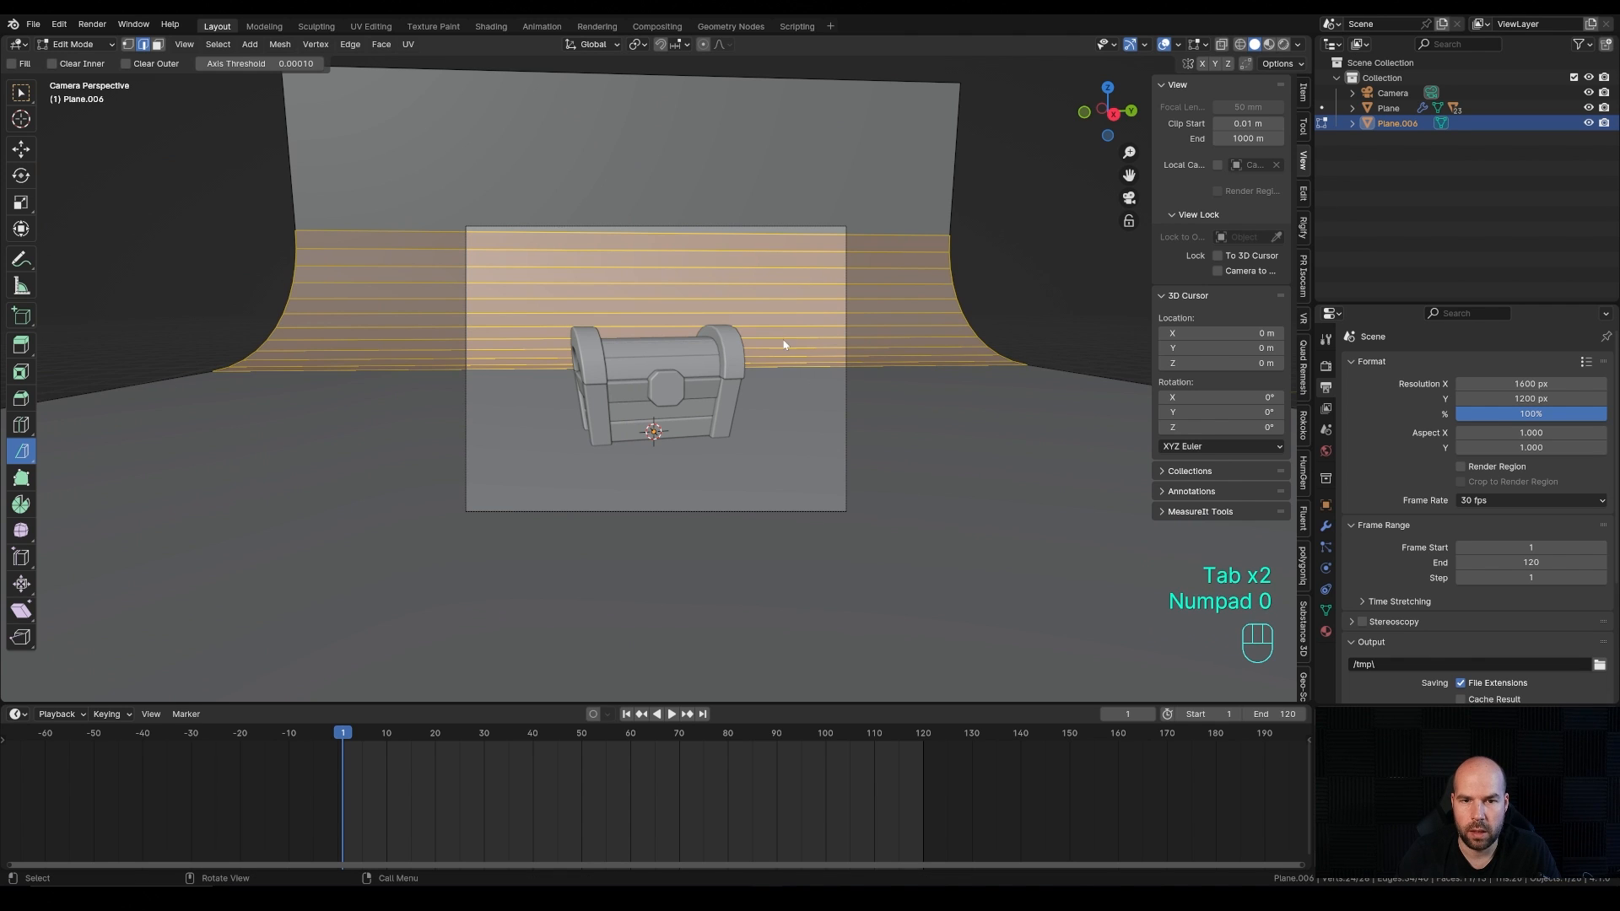
# Step: Apply smooth shading to the curved backdrop in Object Mode and return to the camera view
pyautogui.press('Tab')
pyautogui.moveTo(783, 344); pyautogui.dragTo(837, 372, button='middle')
pyautogui.rightClick(868, 302)
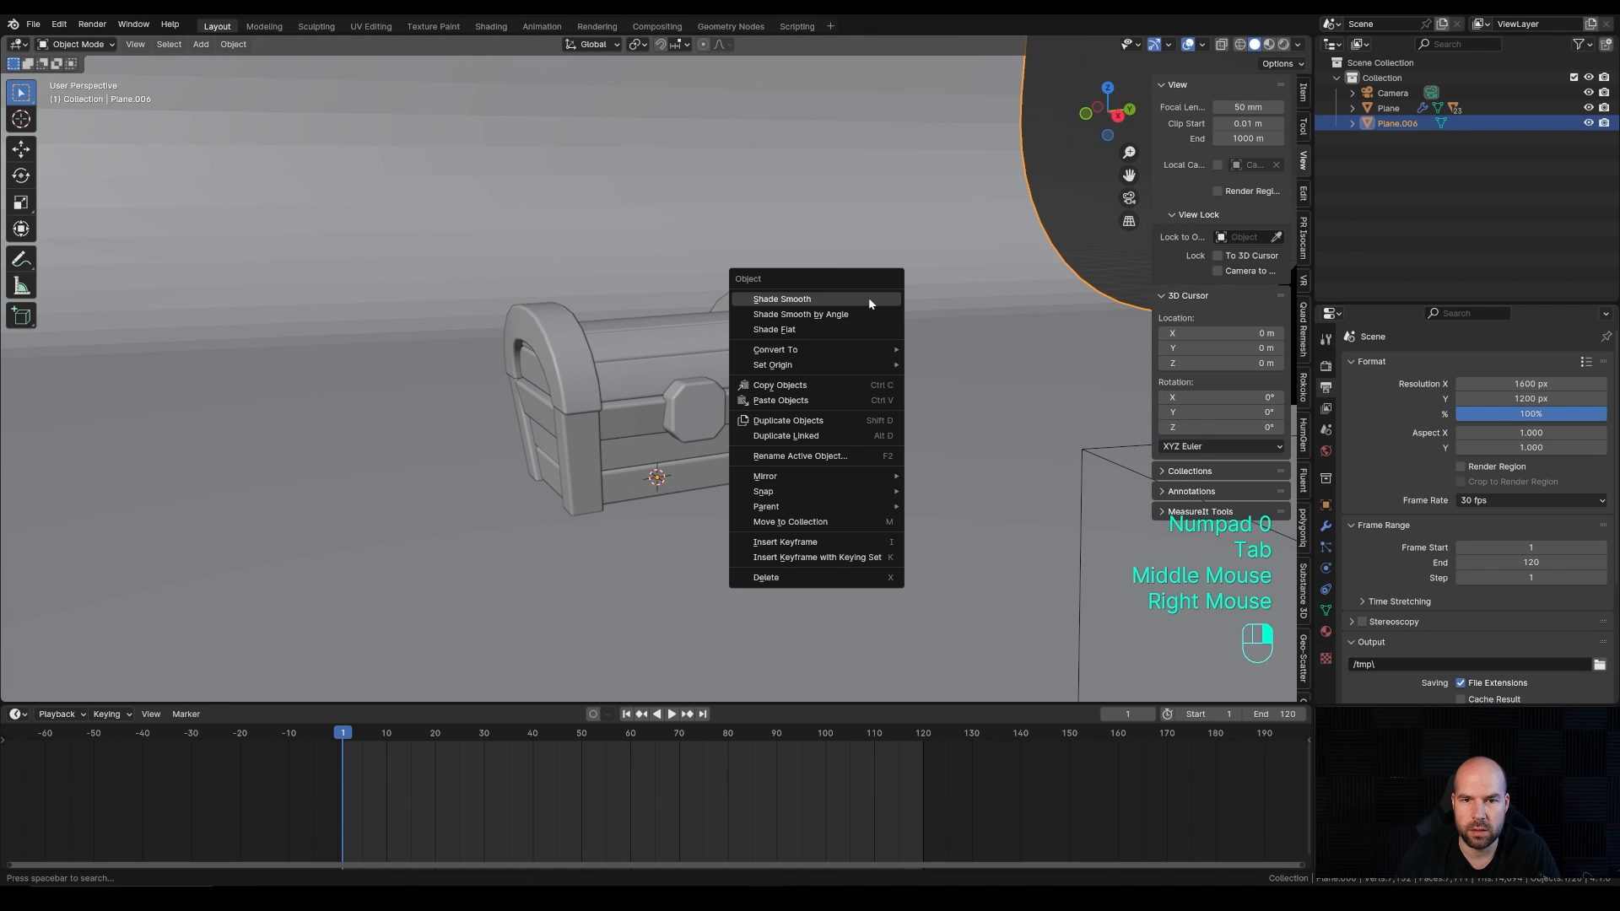
pyautogui.click(868, 301)
pyautogui.moveTo(886, 452); pyautogui.dragTo(909, 430, button='middle')
pyautogui.press('KP_0')
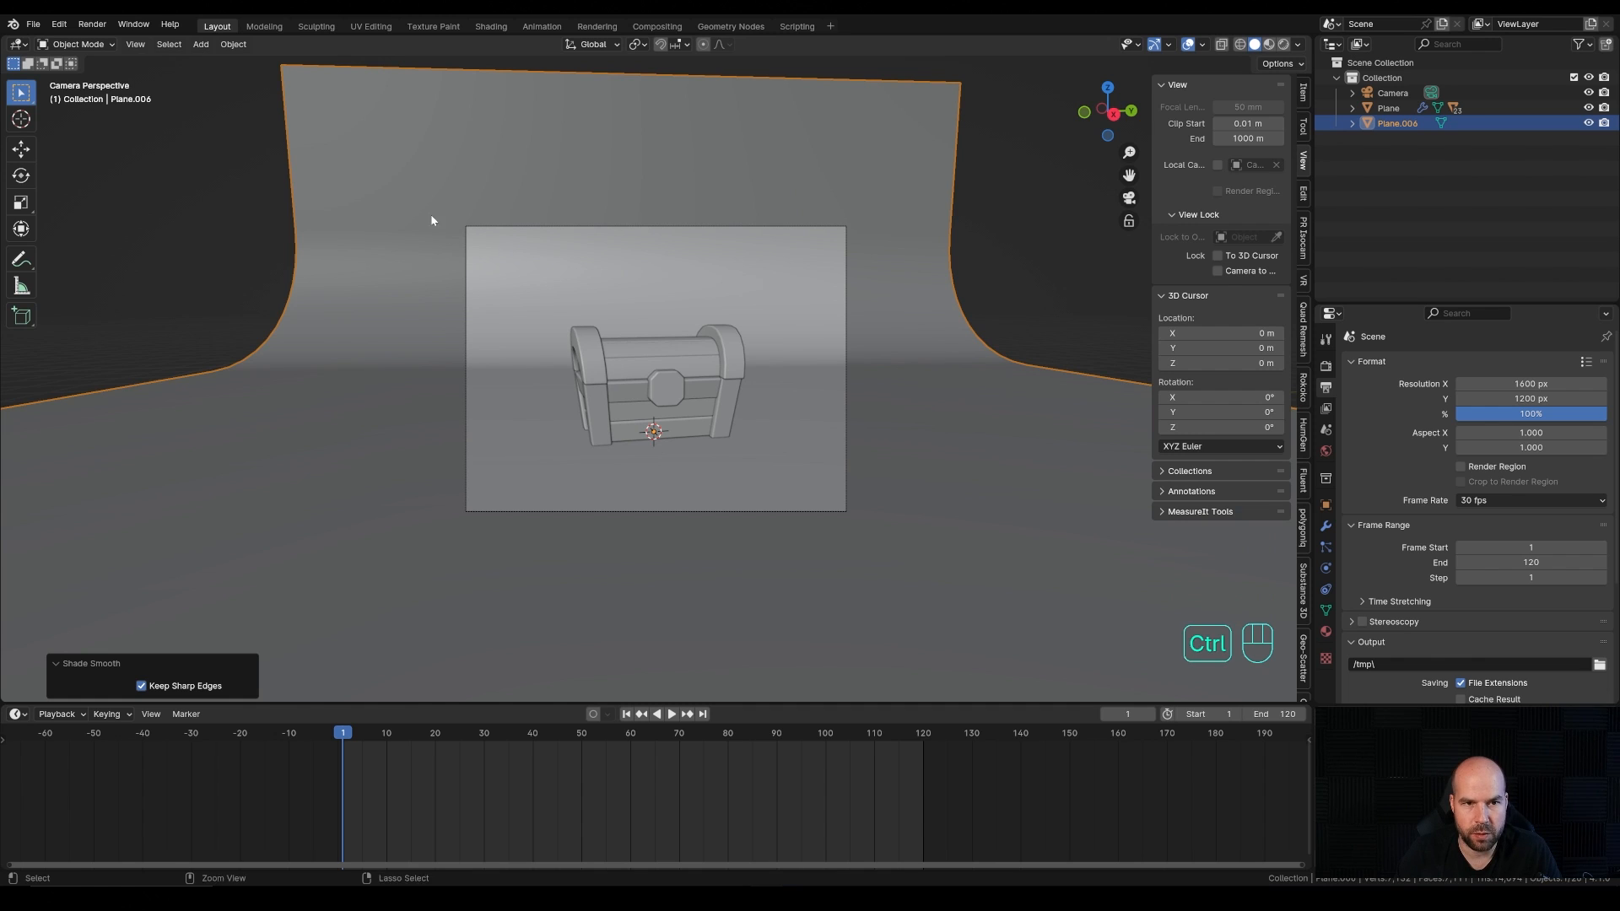
# Step: Set a render region around the camera frame and switch the render engine to Cycles
pyautogui.hotkey('ctrl', 'b')
pyautogui.moveTo(417, 178); pyautogui.dragTo(884, 606)
pyautogui.click(1326, 366)
pyautogui.click(1482, 383)
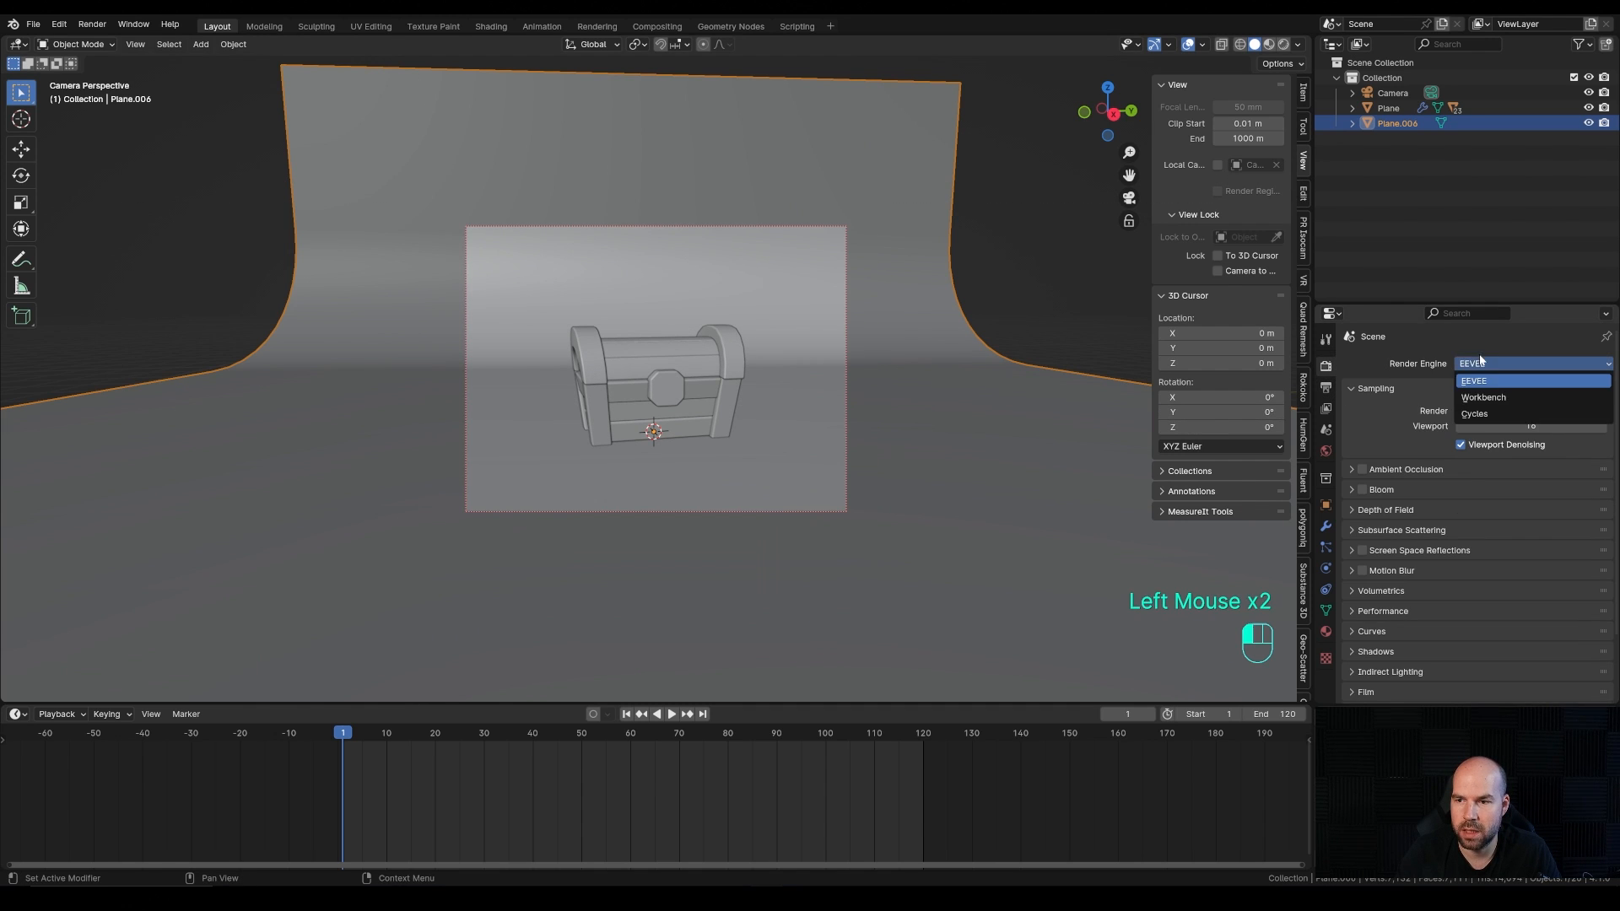
pyautogui.moveTo(1474, 404); pyautogui.dragTo(1482, 434)
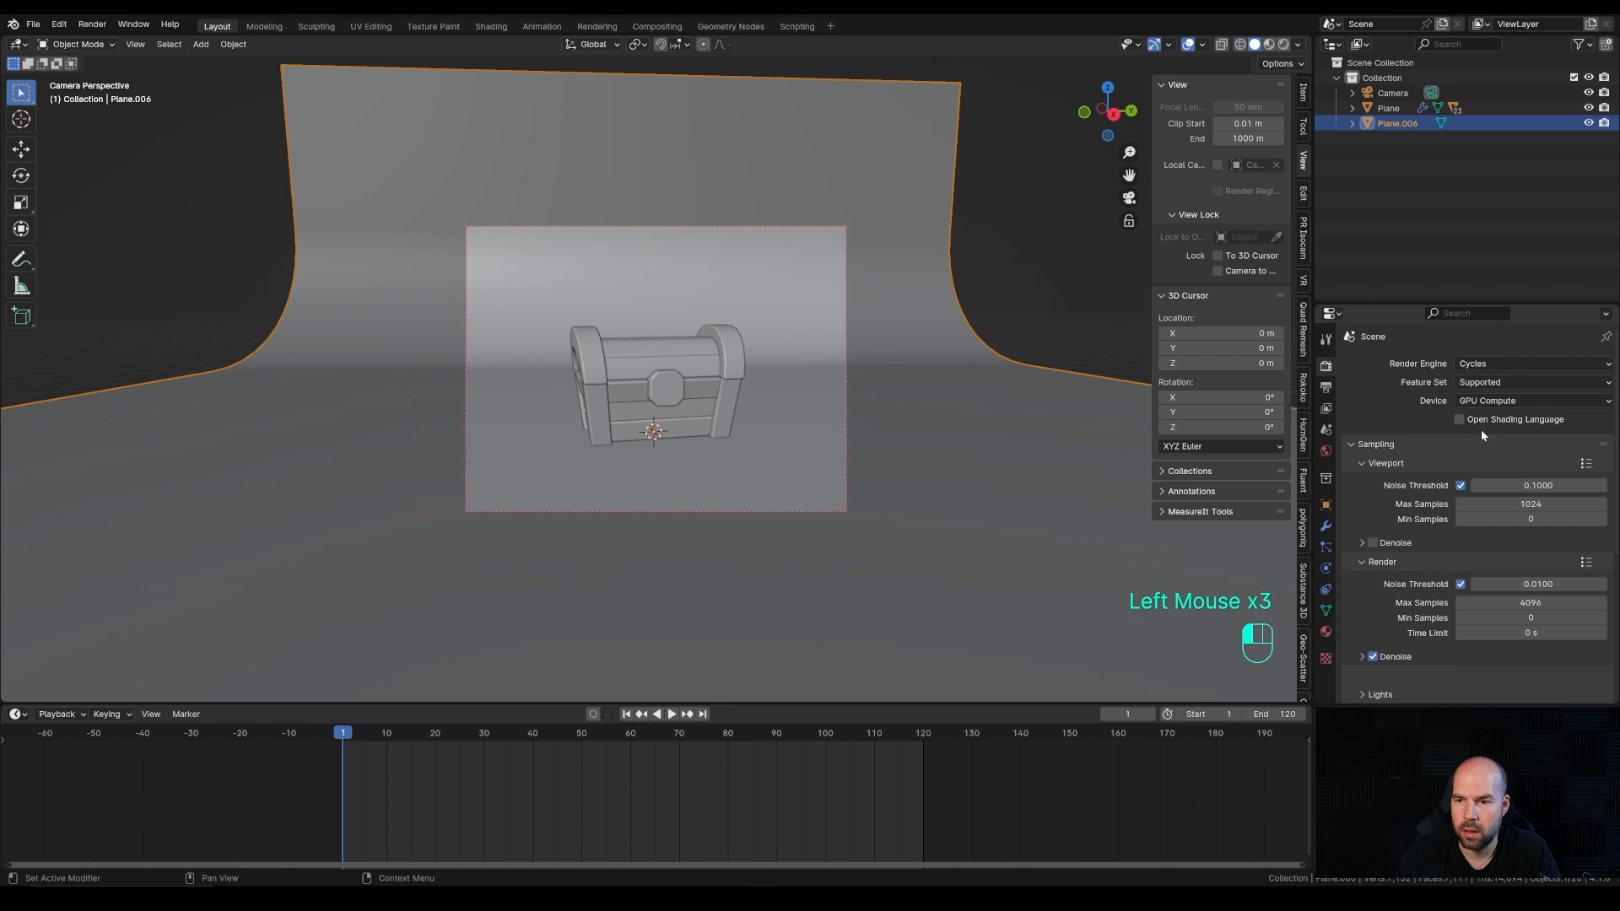
# Step: Enable viewport denoising and set the maximum samples to 128 for both the render and the viewport
pyautogui.click(1360, 657)
pyautogui.click(1485, 695)
pyautogui.click(1518, 602)
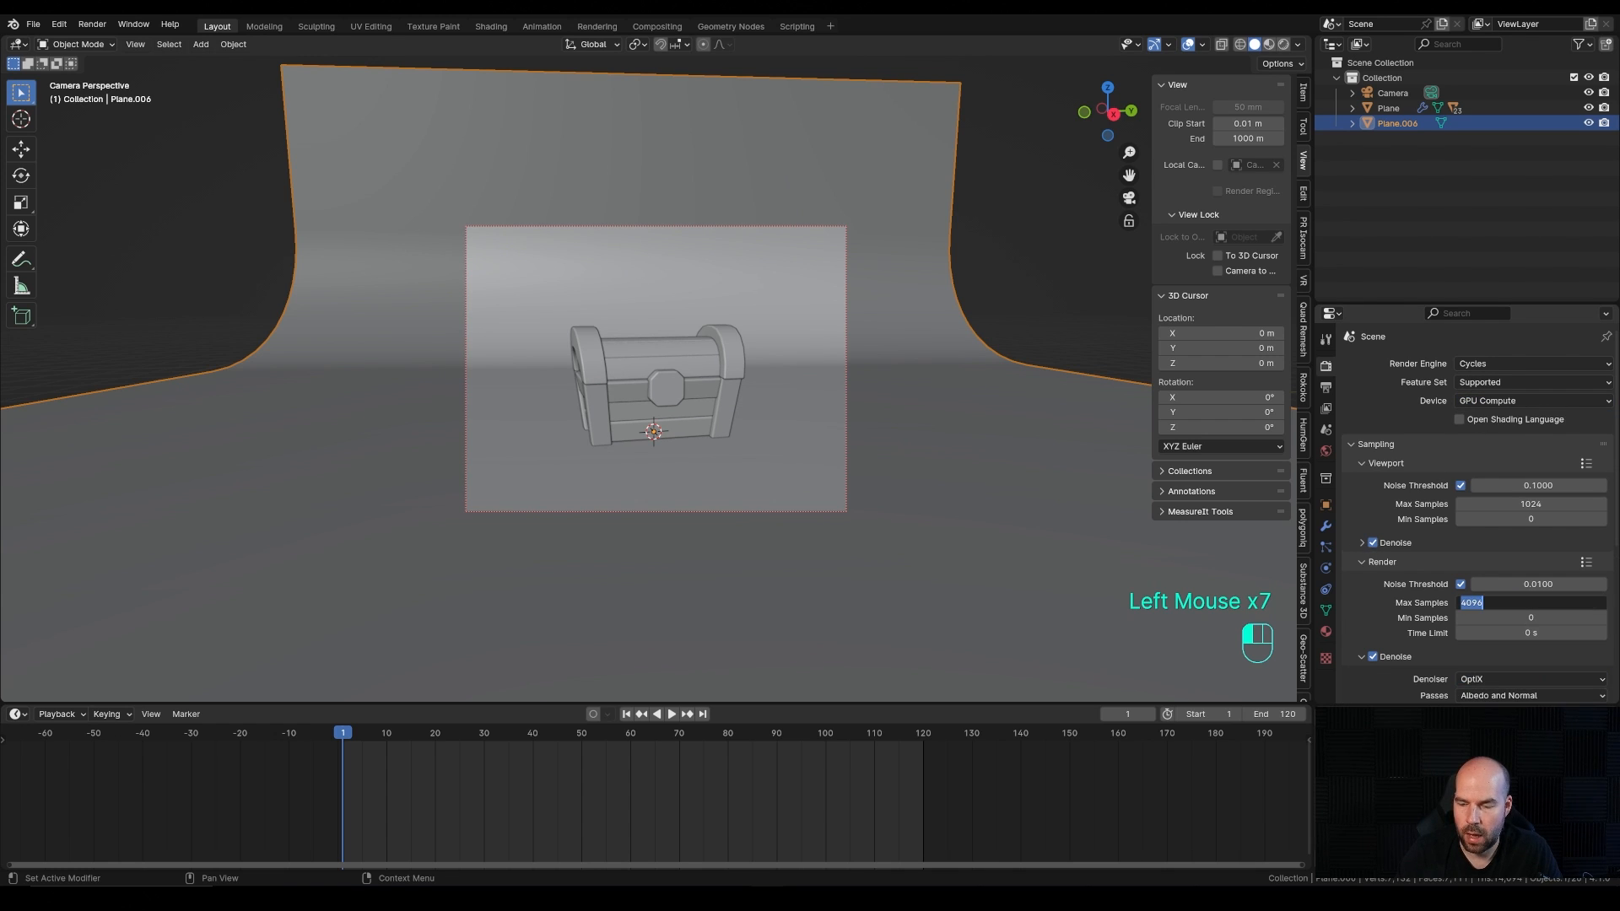
pyautogui.click(1535, 504)
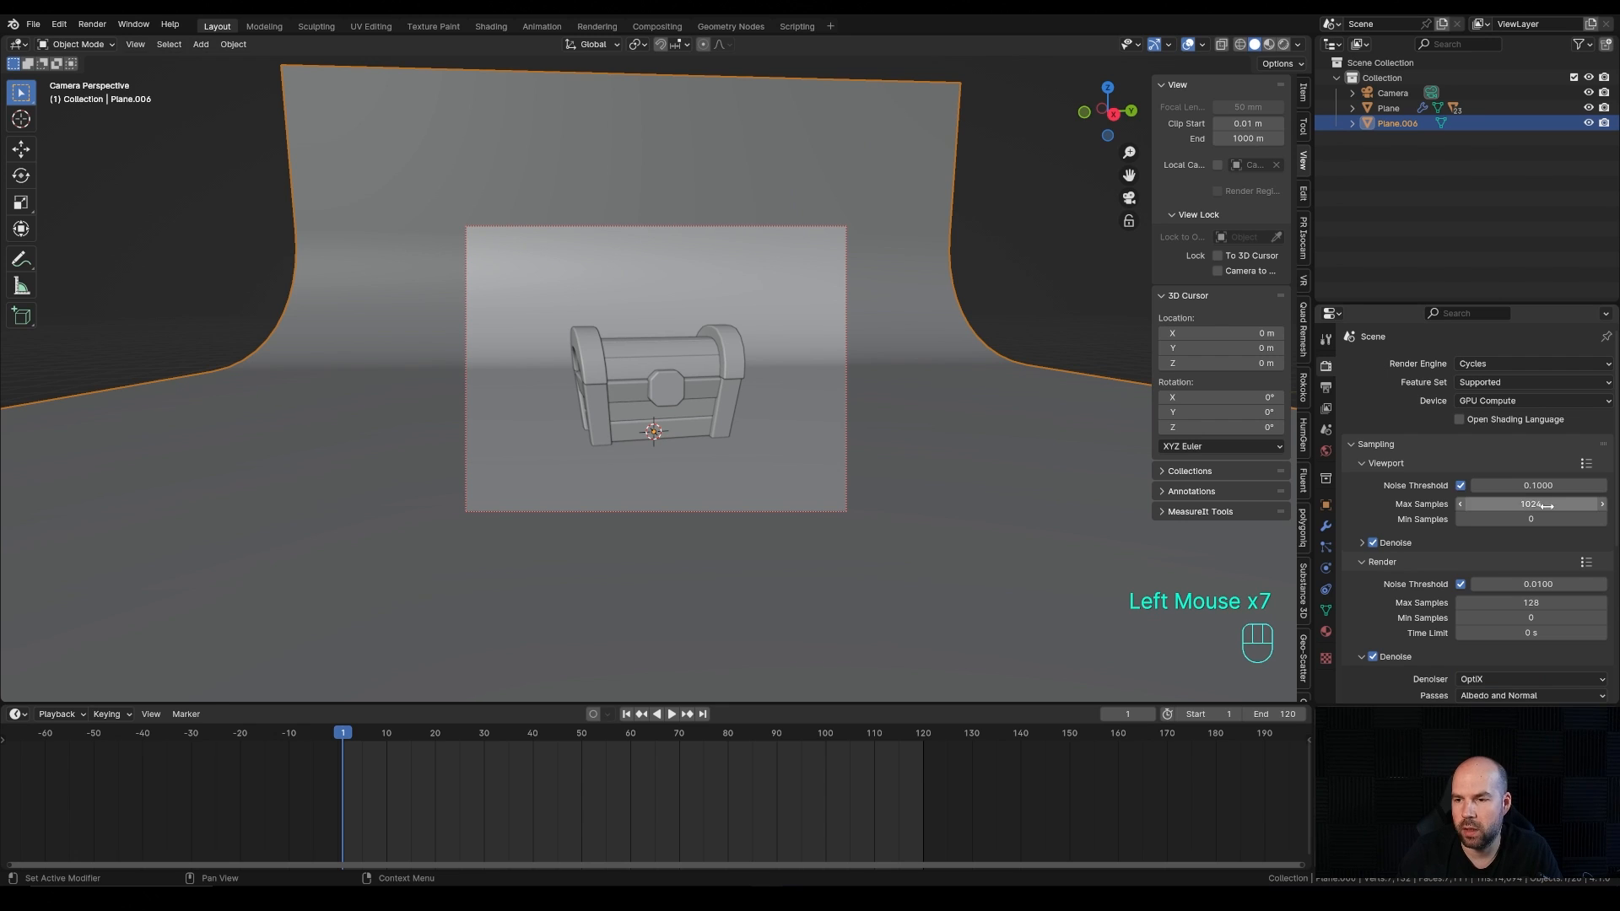
pyautogui.click(1535, 503)
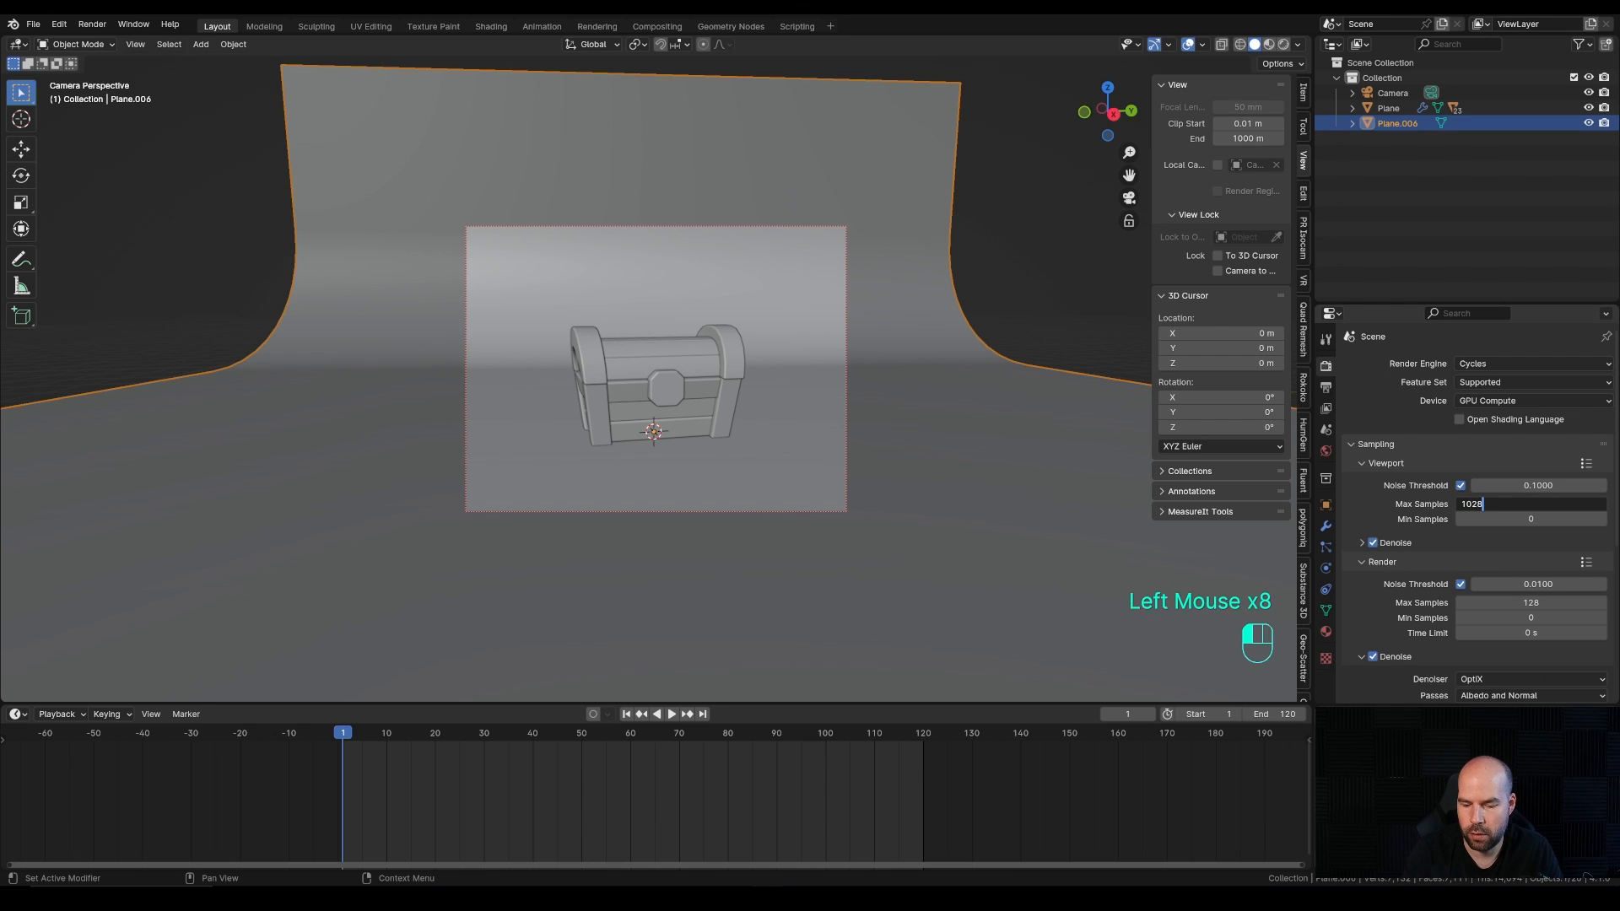
pyautogui.press('BackSpace')
pyautogui.press('BackSpace')
pyautogui.press('BackSpace')
pyautogui.write('28')
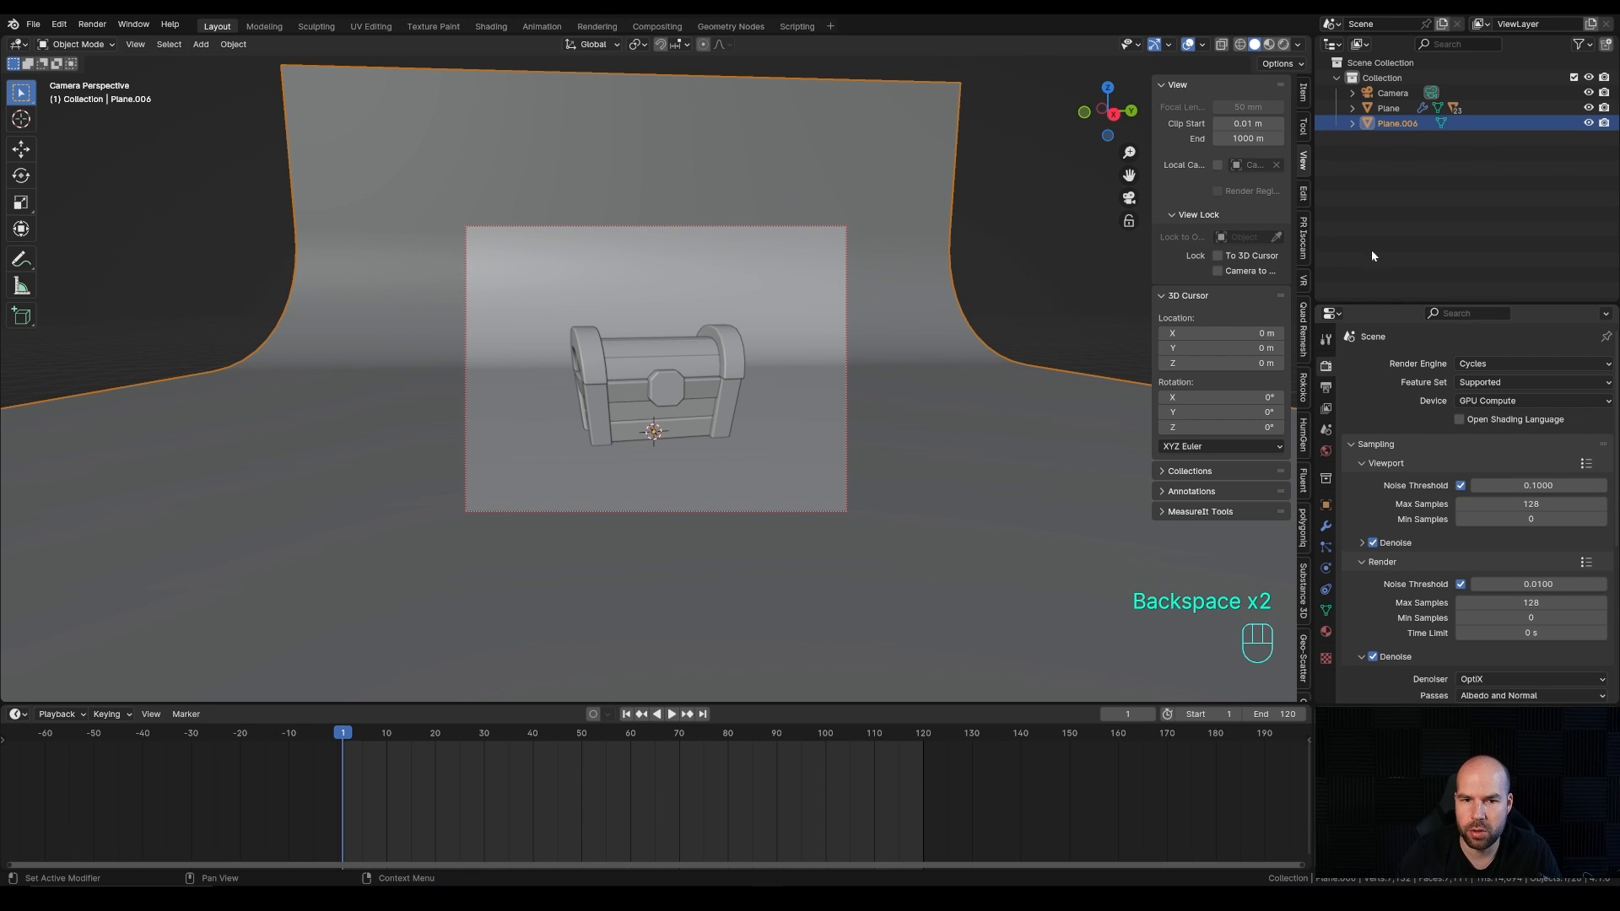
# Step: Add an area light and raise it along Z to about 3.63 m above the chest
pyautogui.hotkey('shift', 'a')
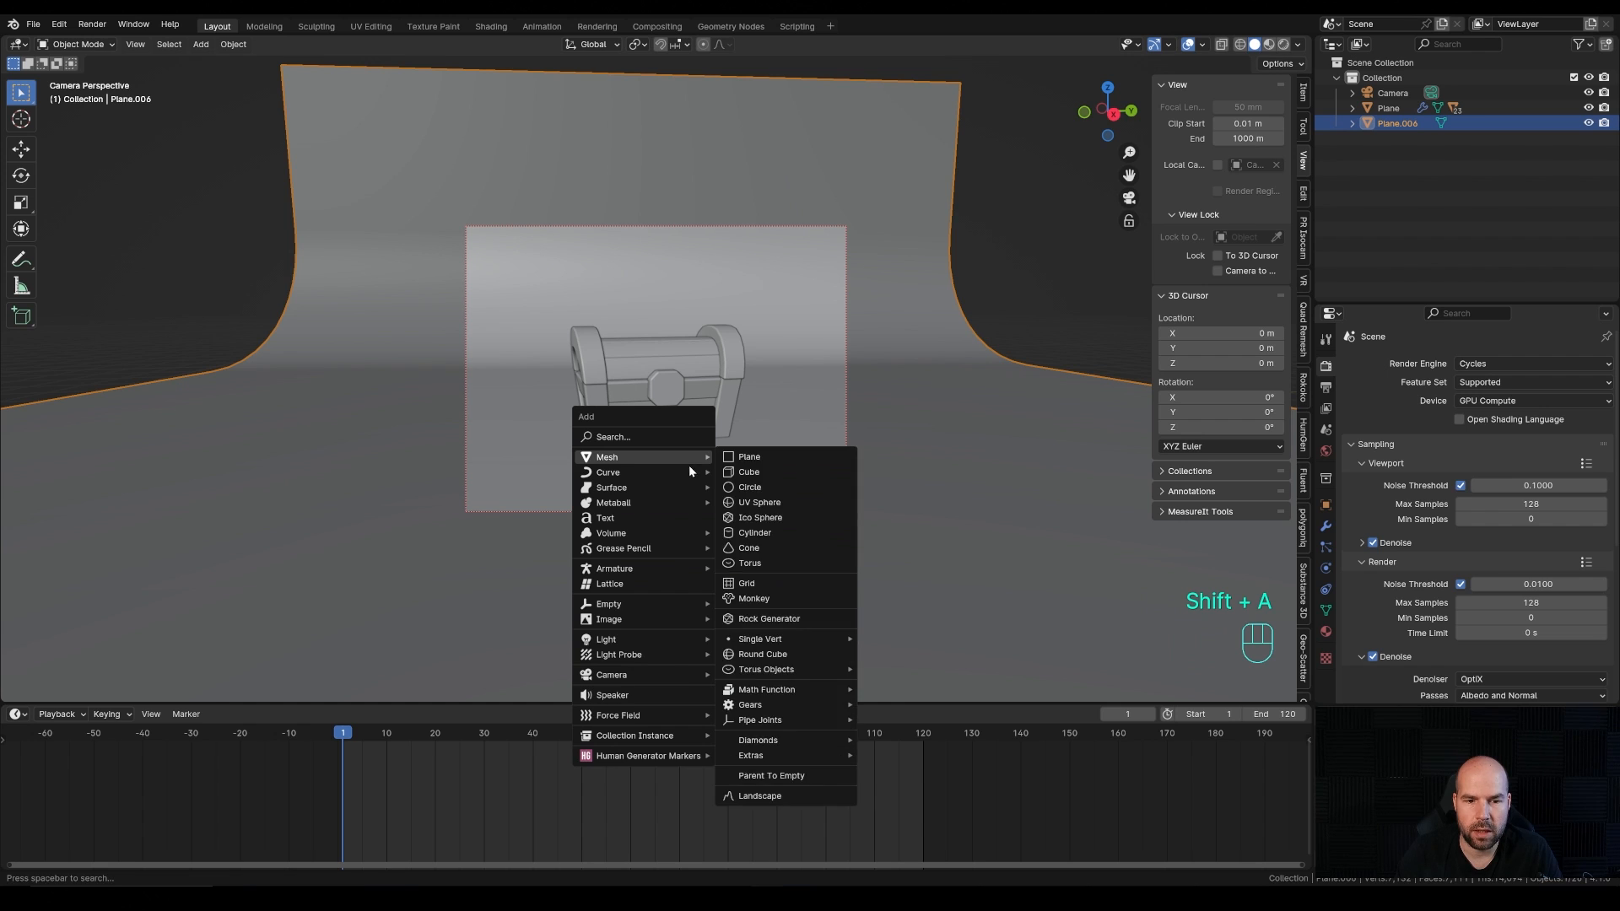
pyautogui.moveTo(661, 638)
pyautogui.click(748, 688)
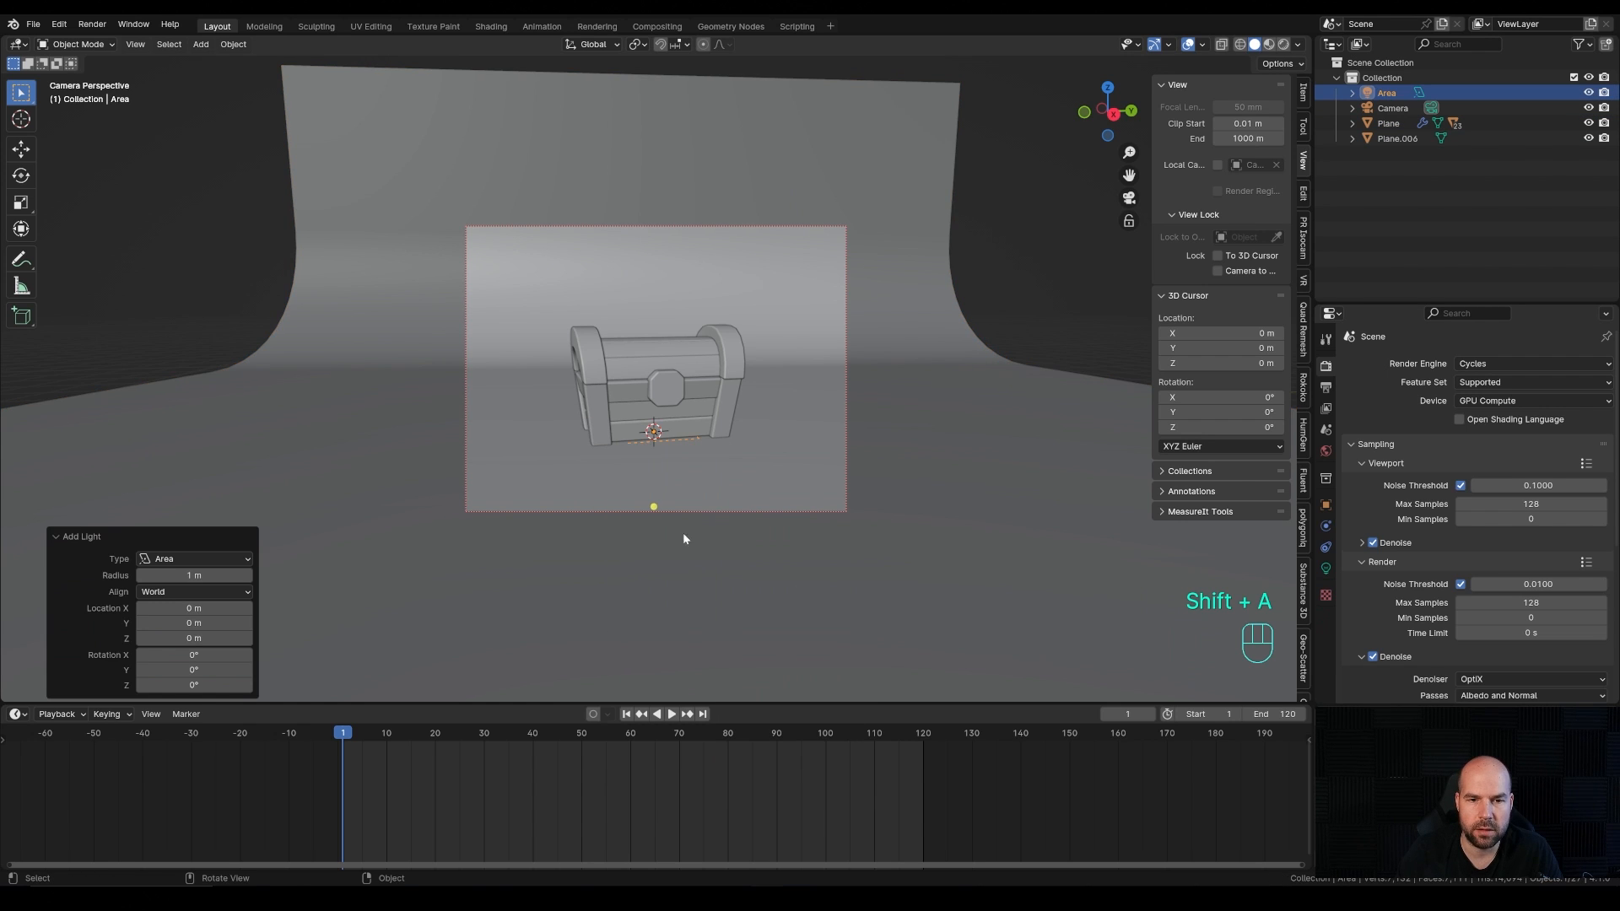
pyautogui.press('g')
pyautogui.press('z')
pyautogui.click(719, 263)
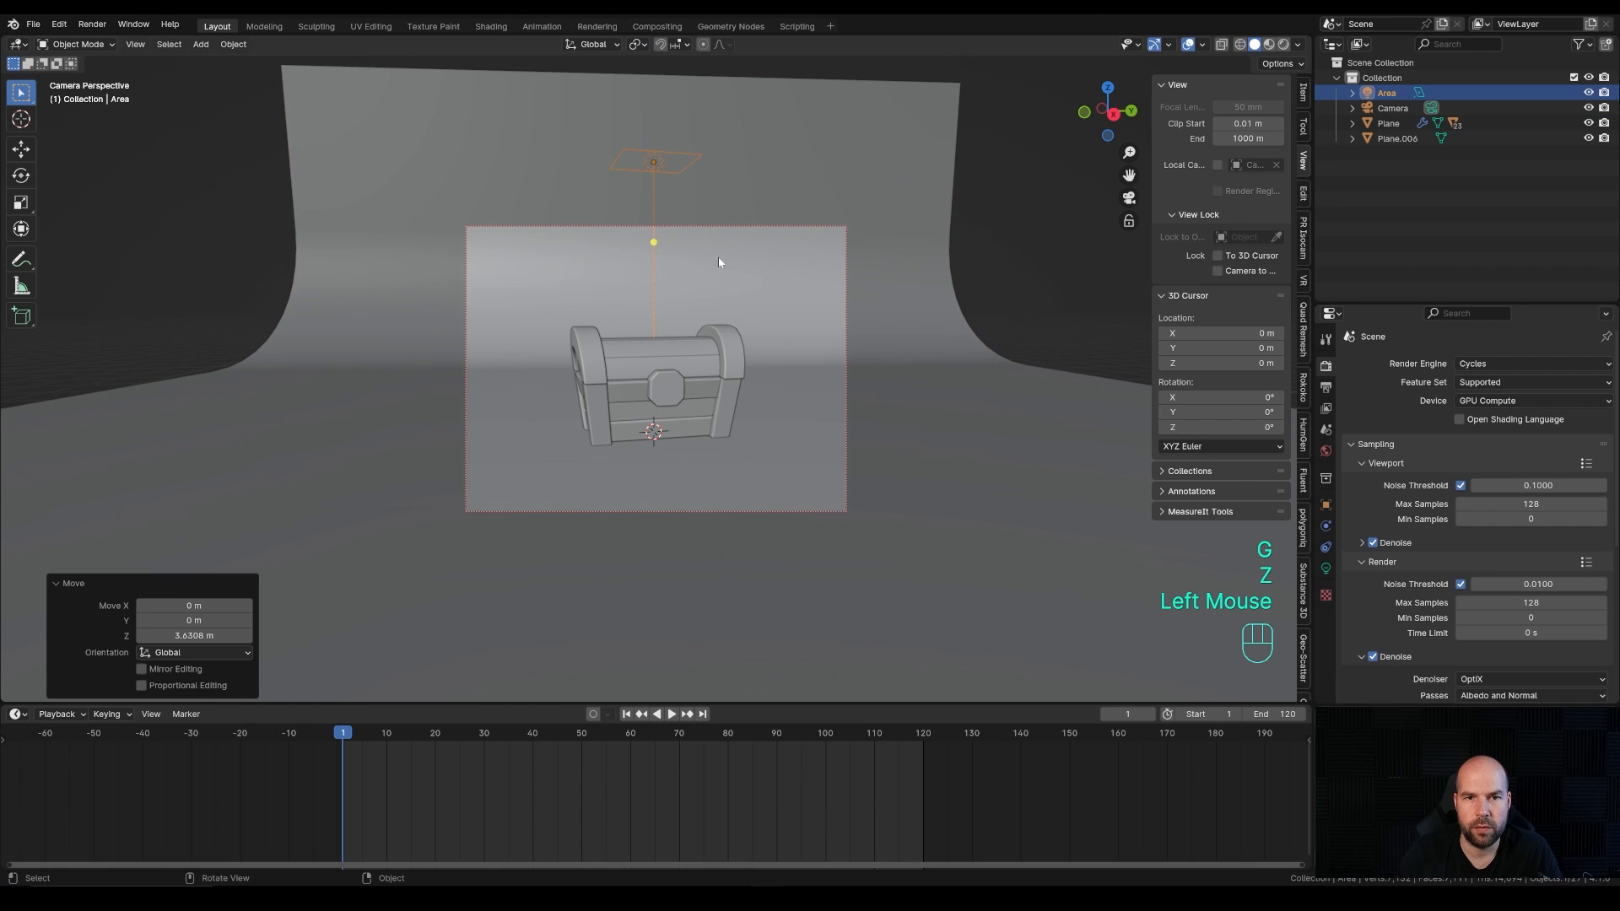
# Step: Enlarge the area light to about 1.4 m and set its power to 150 W
pyautogui.click(703, 156)
pyautogui.click(1325, 568)
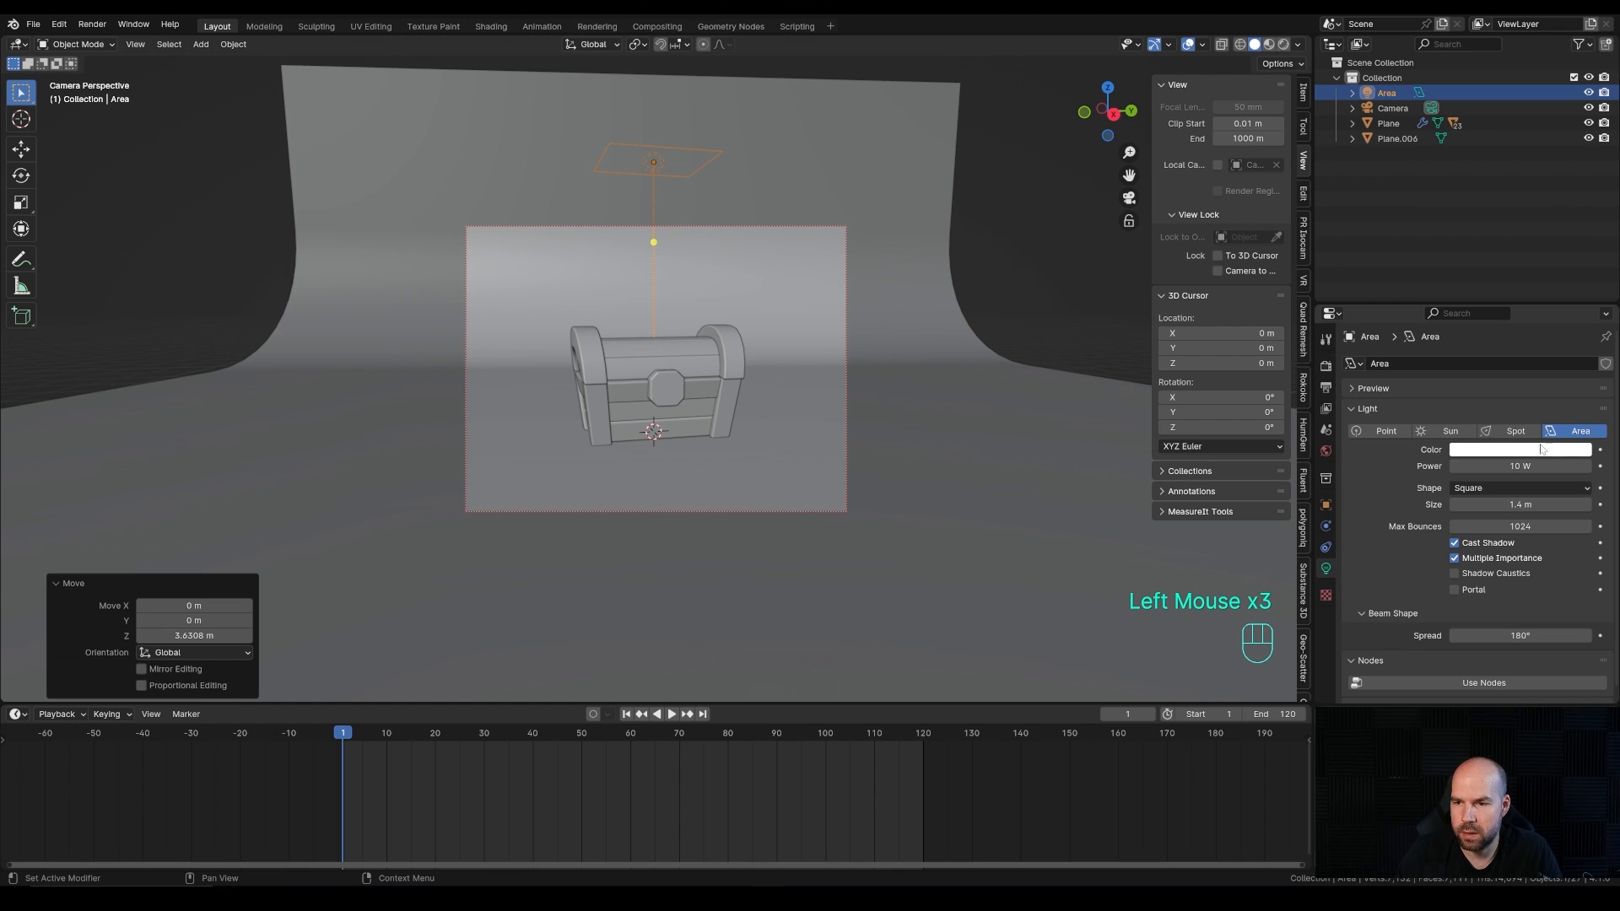
pyautogui.click(1518, 466)
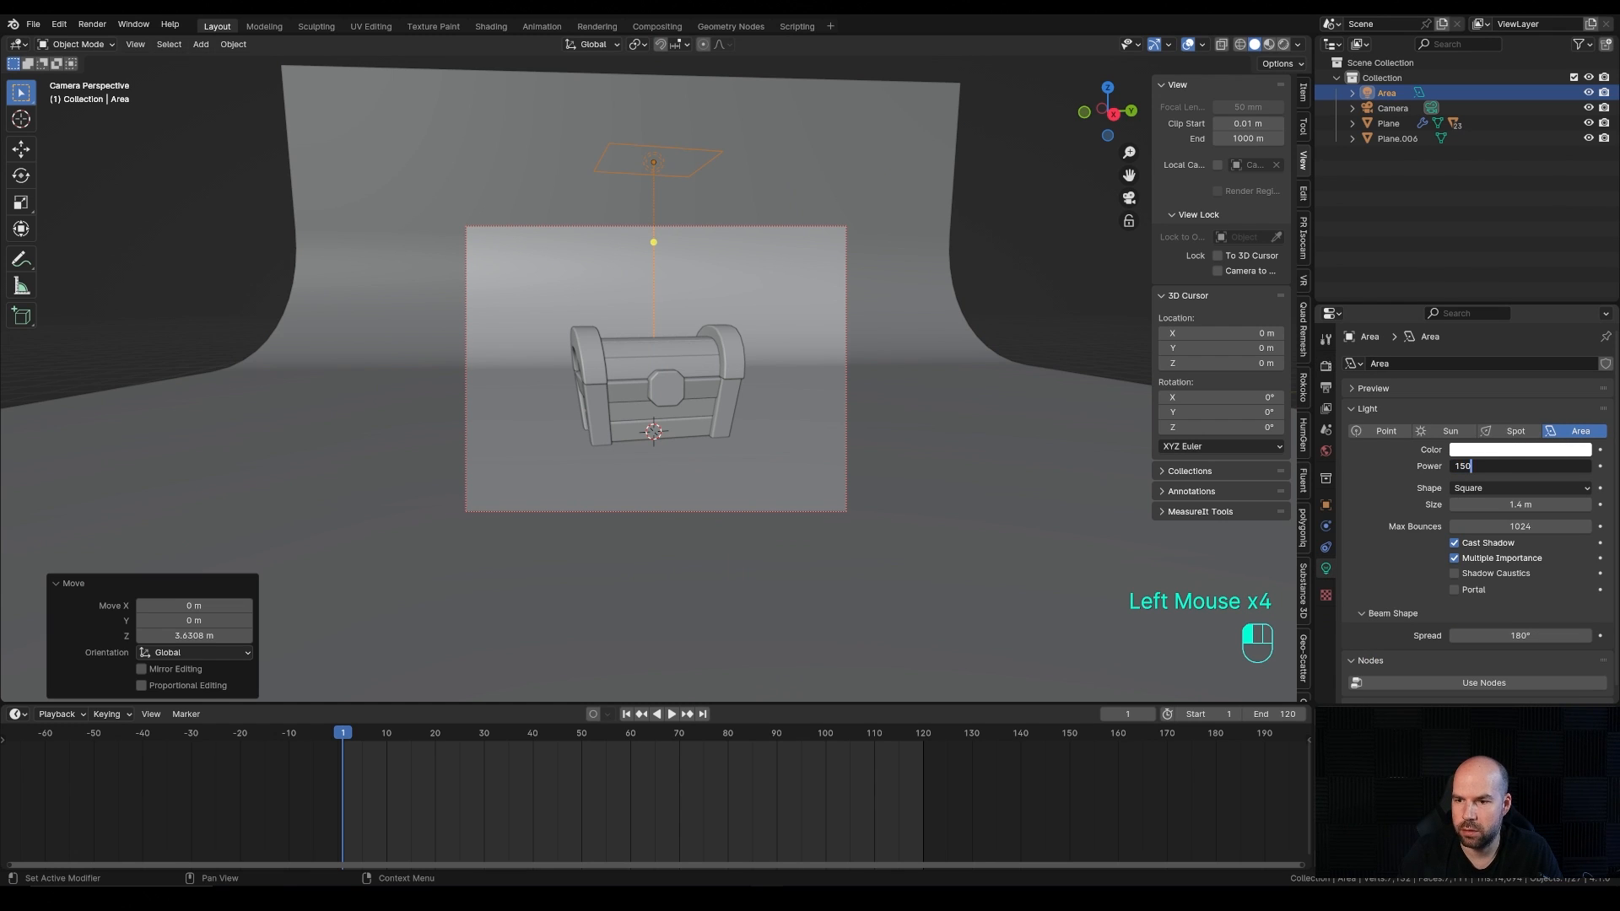
pyautogui.press('Return')
# Step: In rendered shading, raise the area light about 1.74 m further and enlarge it to about 5.34 m
pyautogui.scroll(1, 758, 371)
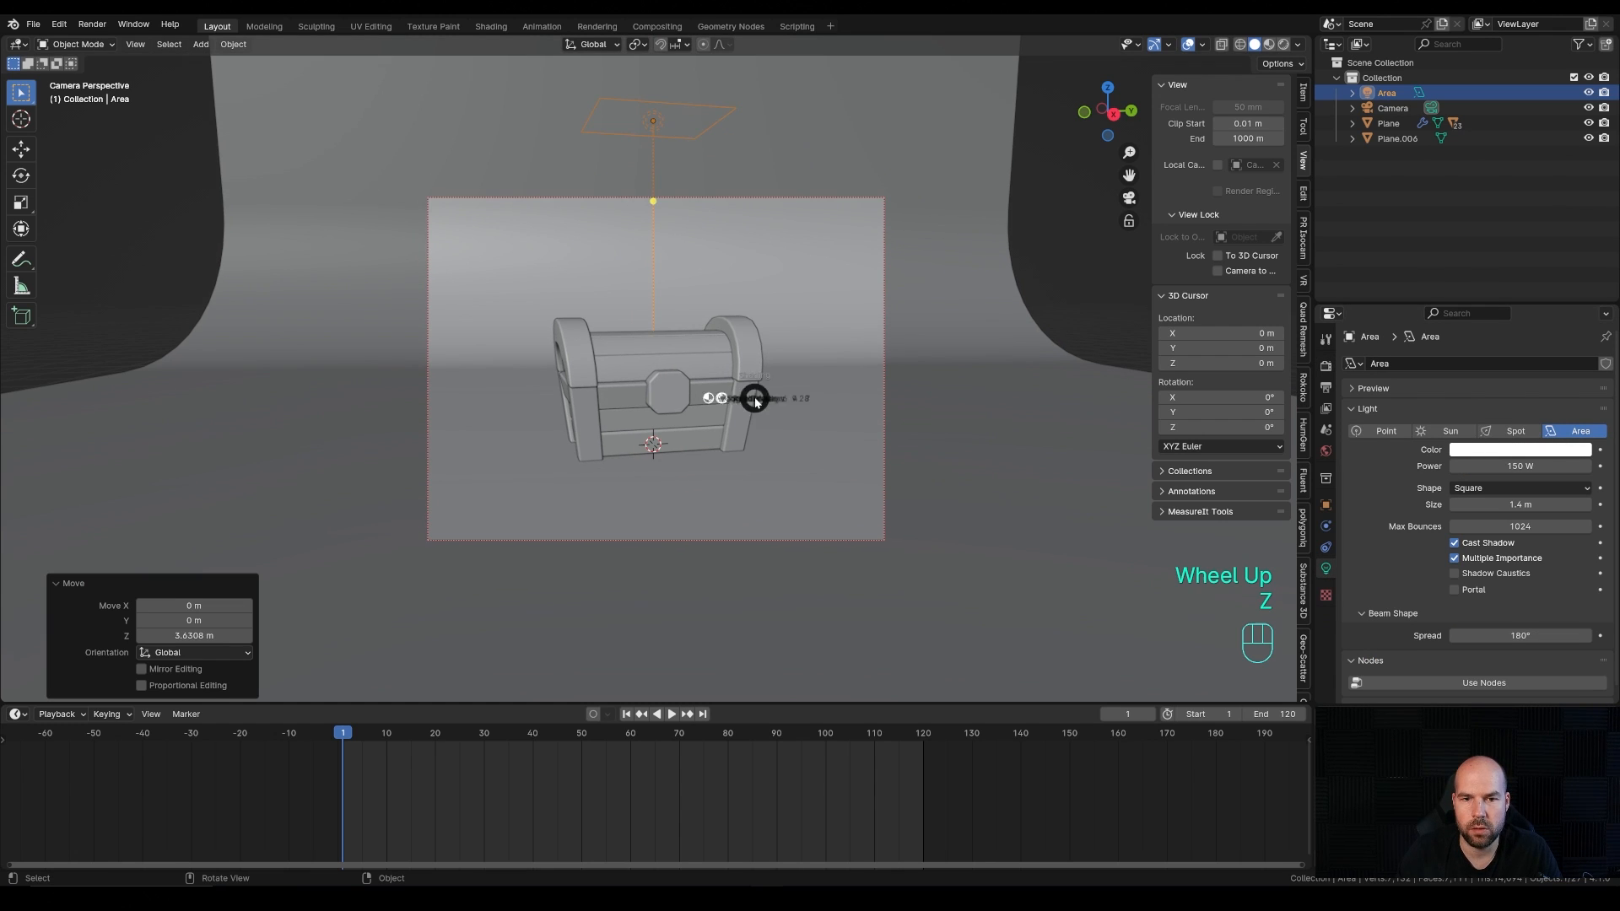
pyautogui.press('z')
pyautogui.click(918, 328)
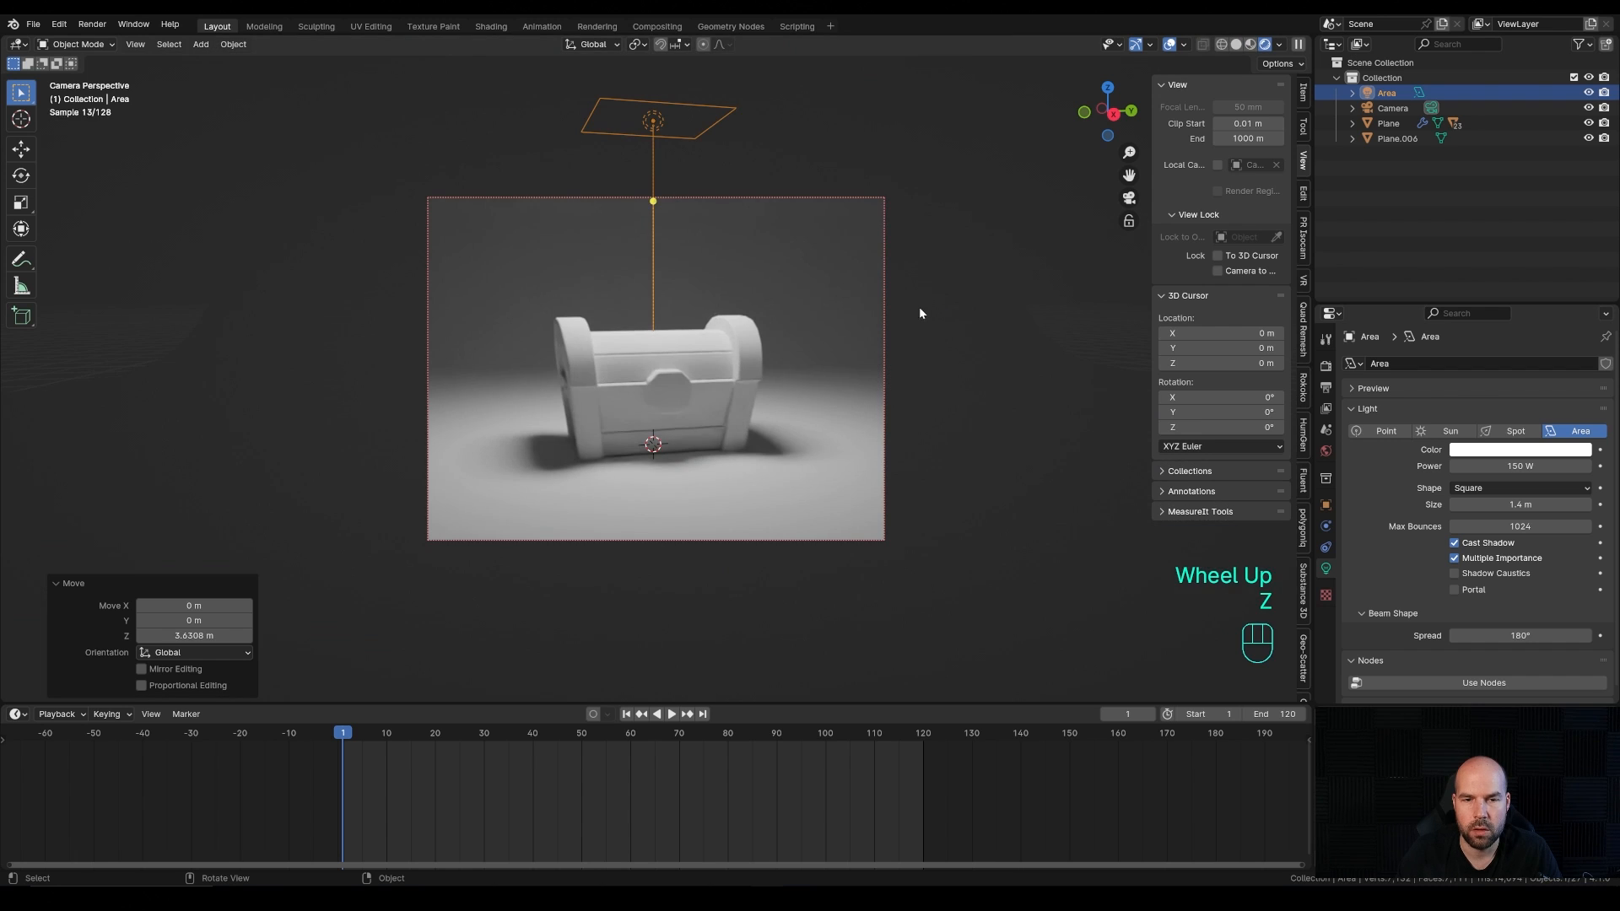
pyautogui.scroll(-2, 875, 412)
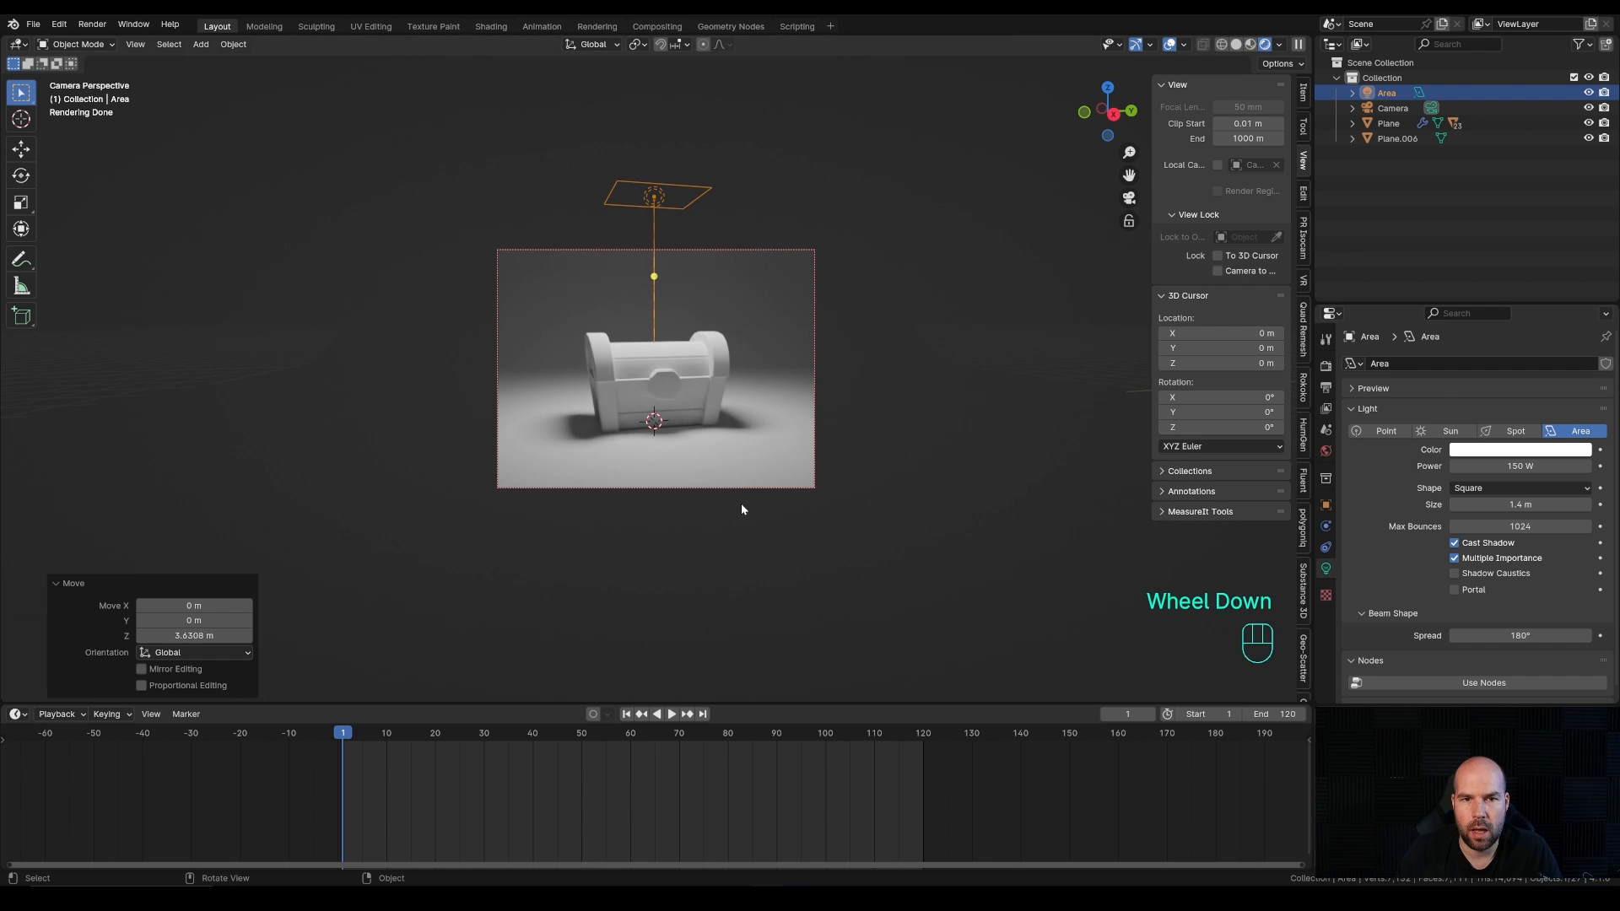
pyautogui.press('g')
pyautogui.press('z')
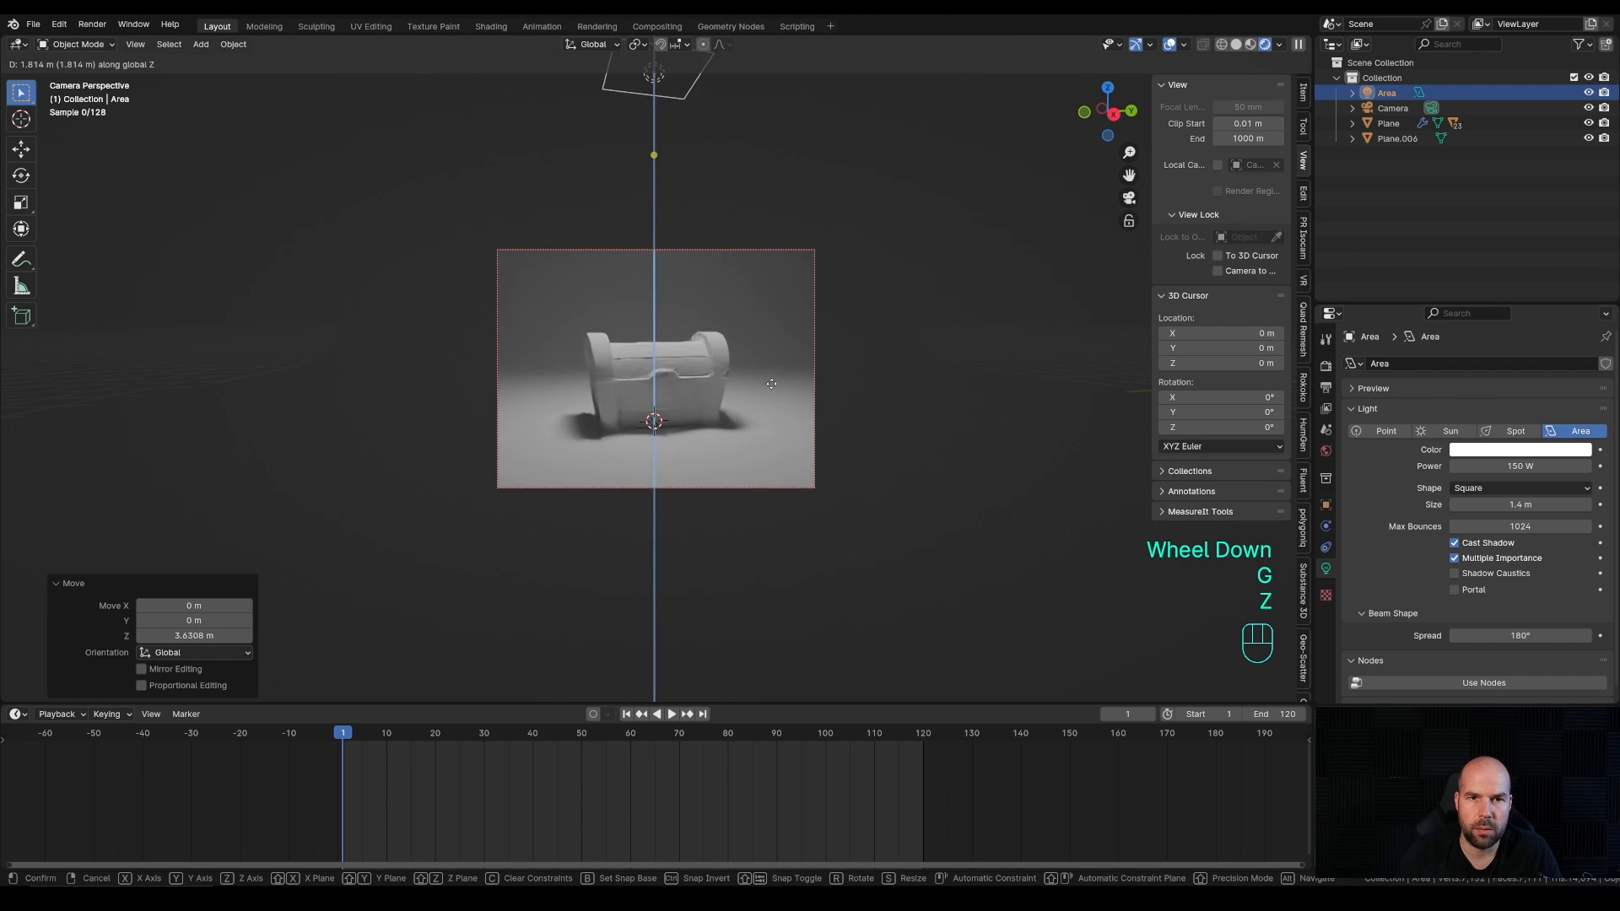
pyautogui.click(771, 384)
pyautogui.moveTo(693, 97); pyautogui.dragTo(765, 148)
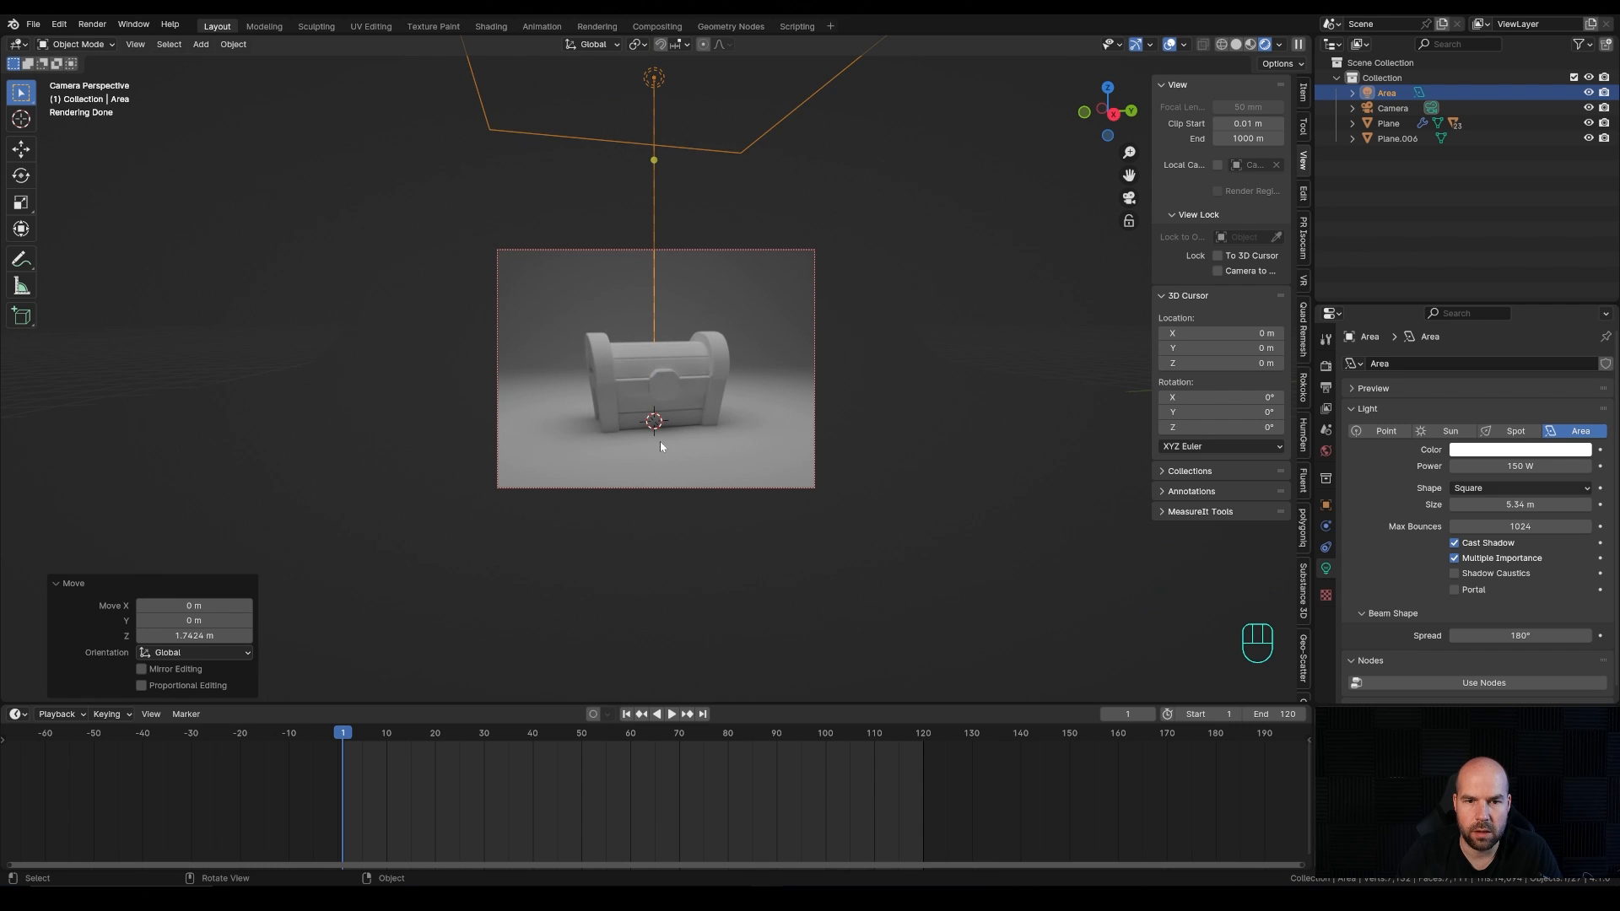
pyautogui.scroll(2, 661, 446)
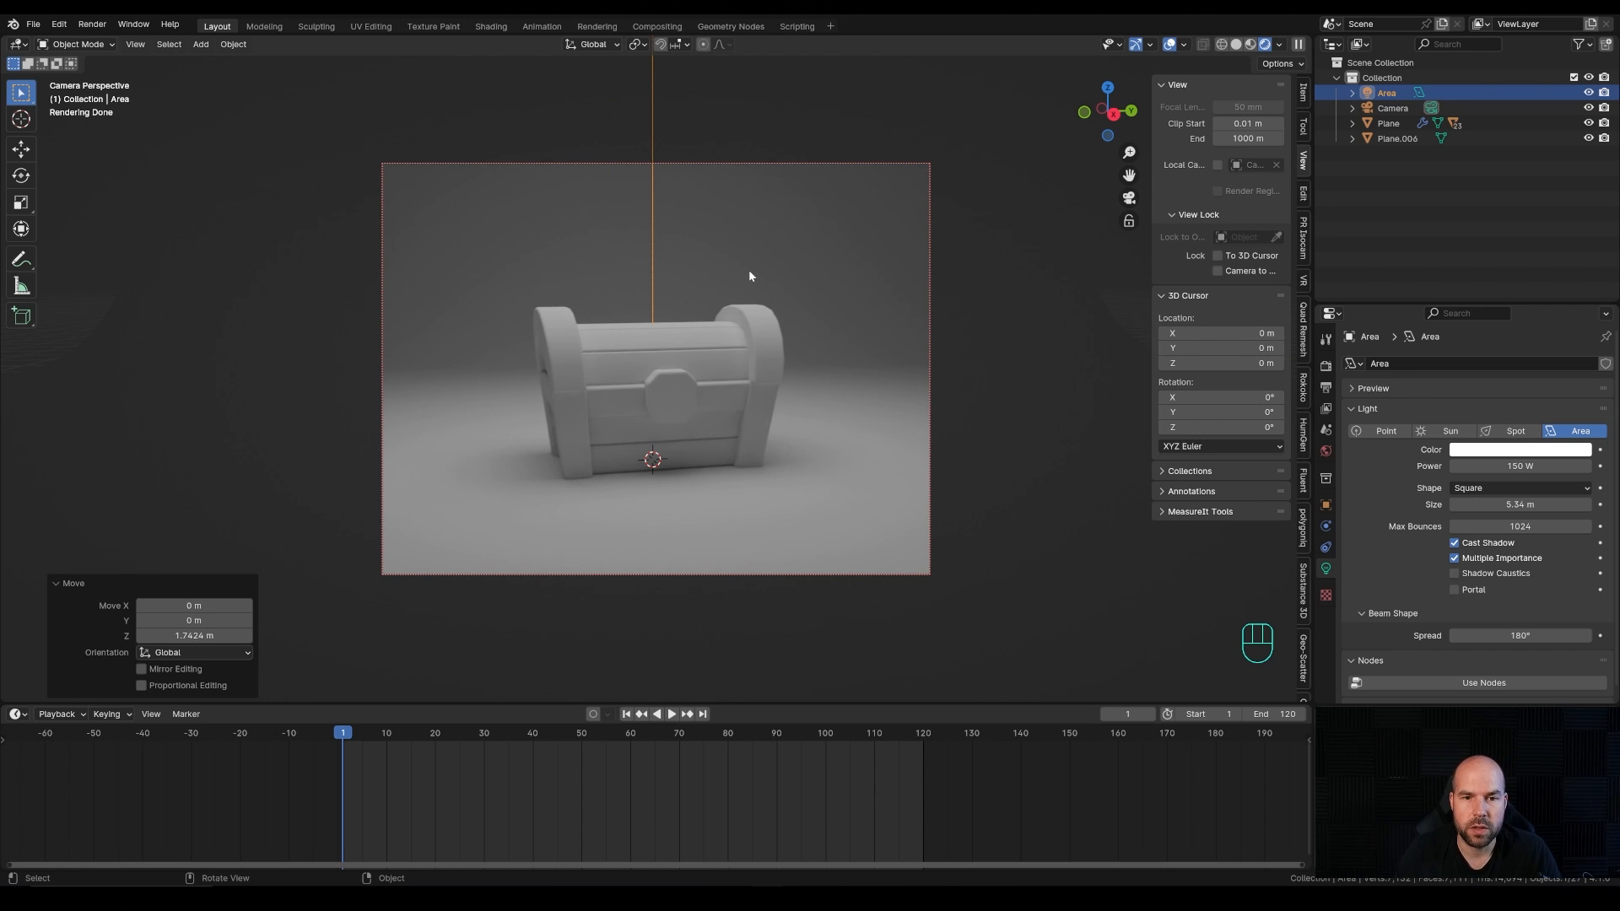
# Step: Return to solid shading and insert single keyframes for the chest base's Z scale, Z location and Z rotation at frame 1
pyautogui.press('z')
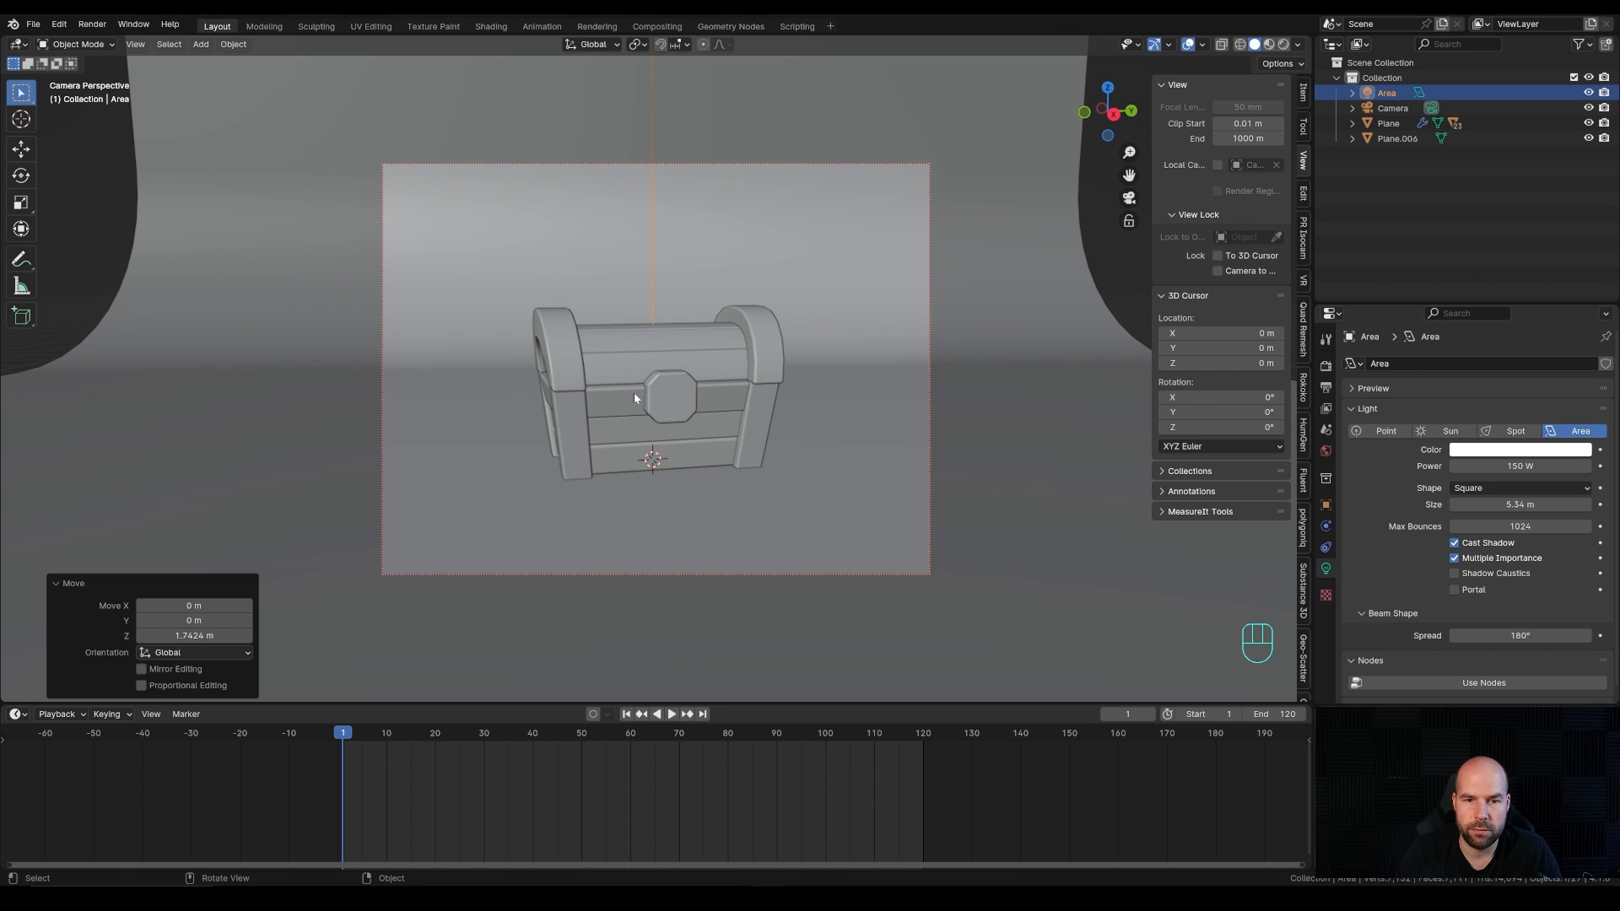
pyautogui.click(660, 454)
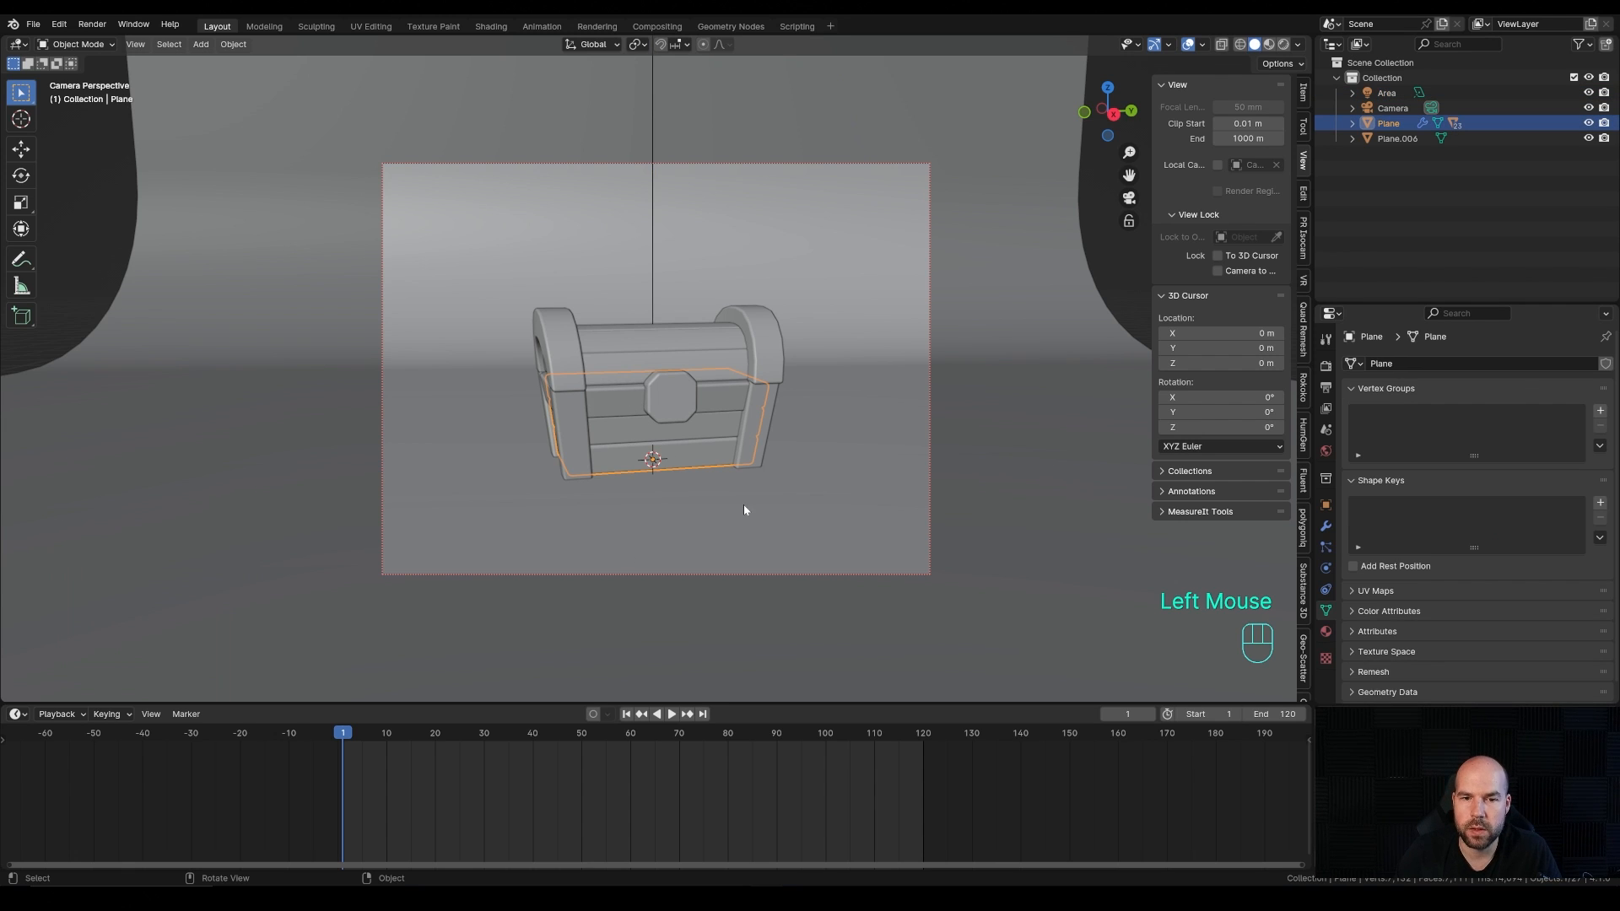
pyautogui.click(1303, 92)
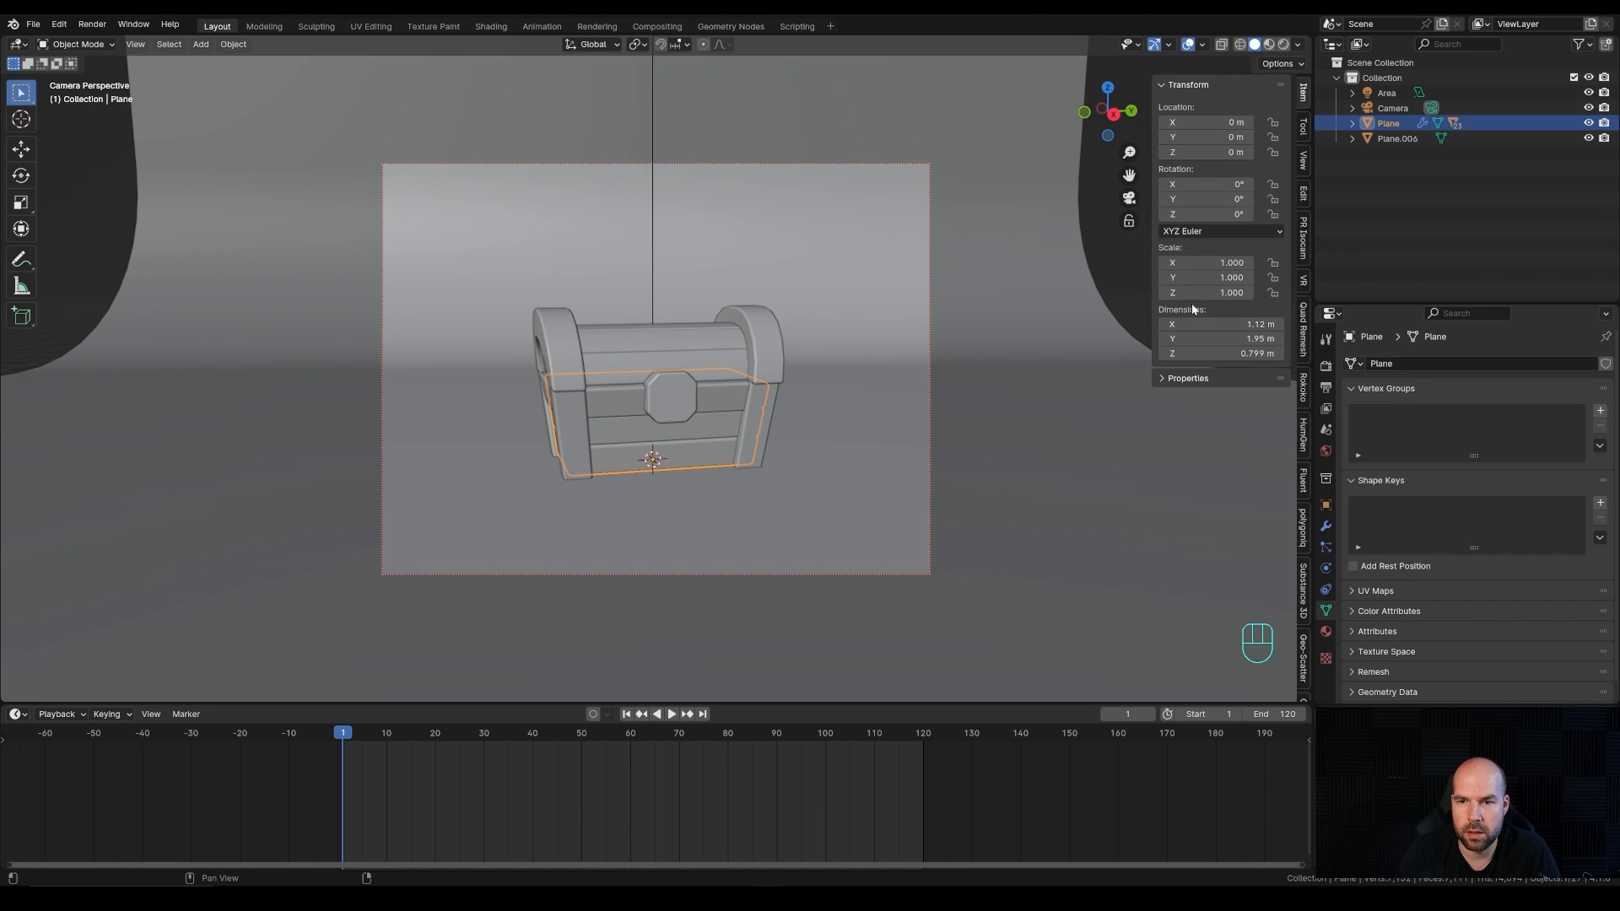
pyautogui.rightClick(1217, 293)
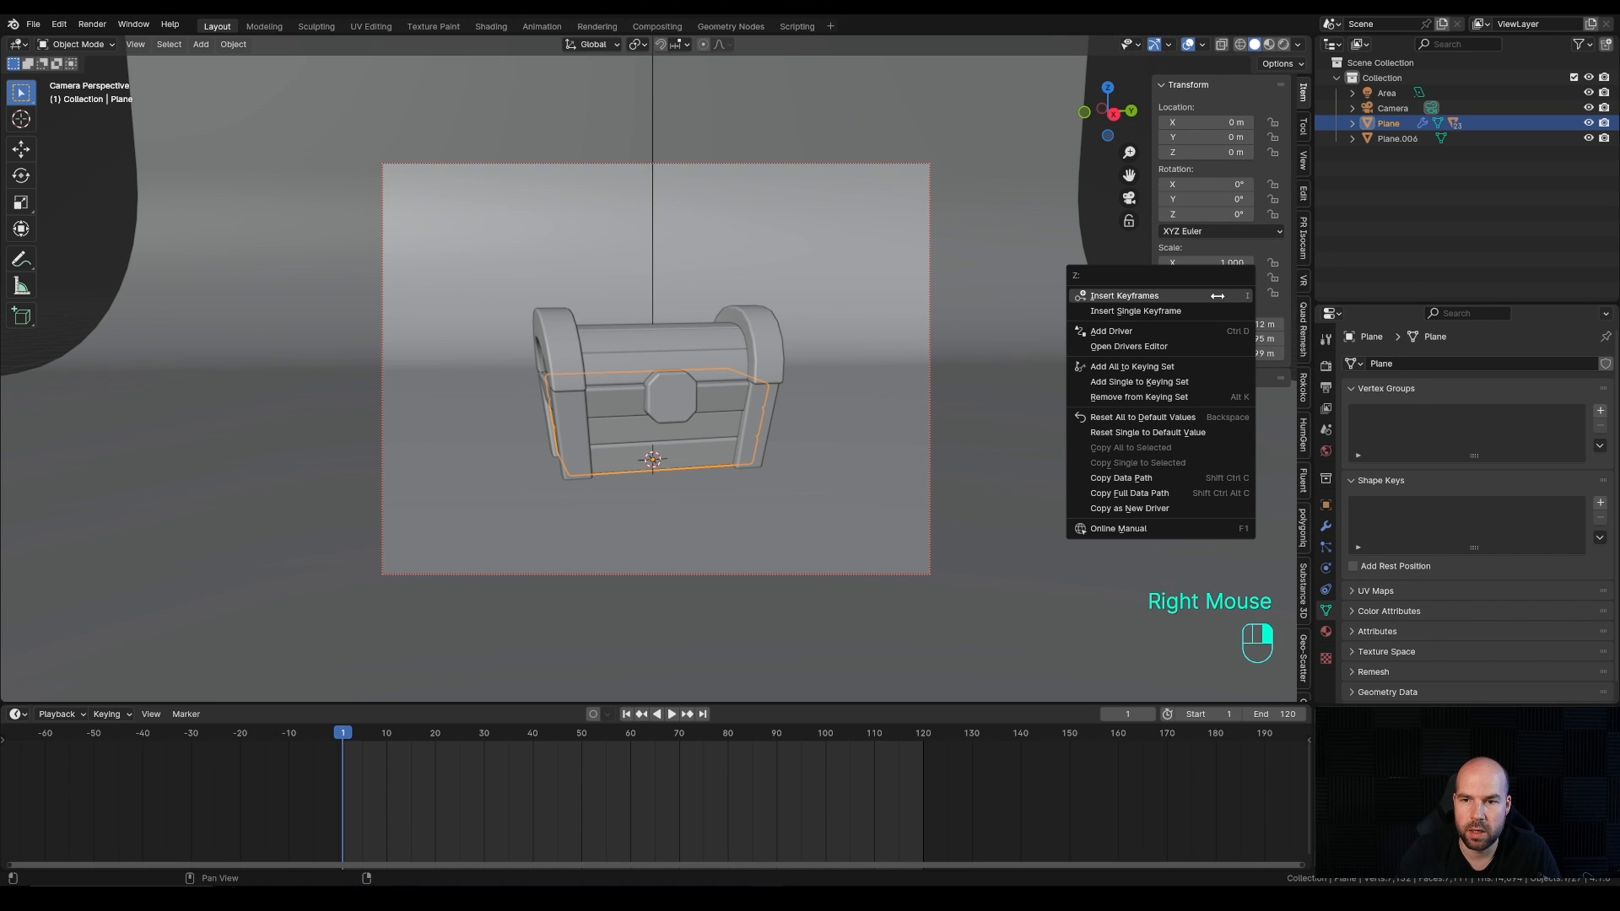
pyautogui.click(1141, 310)
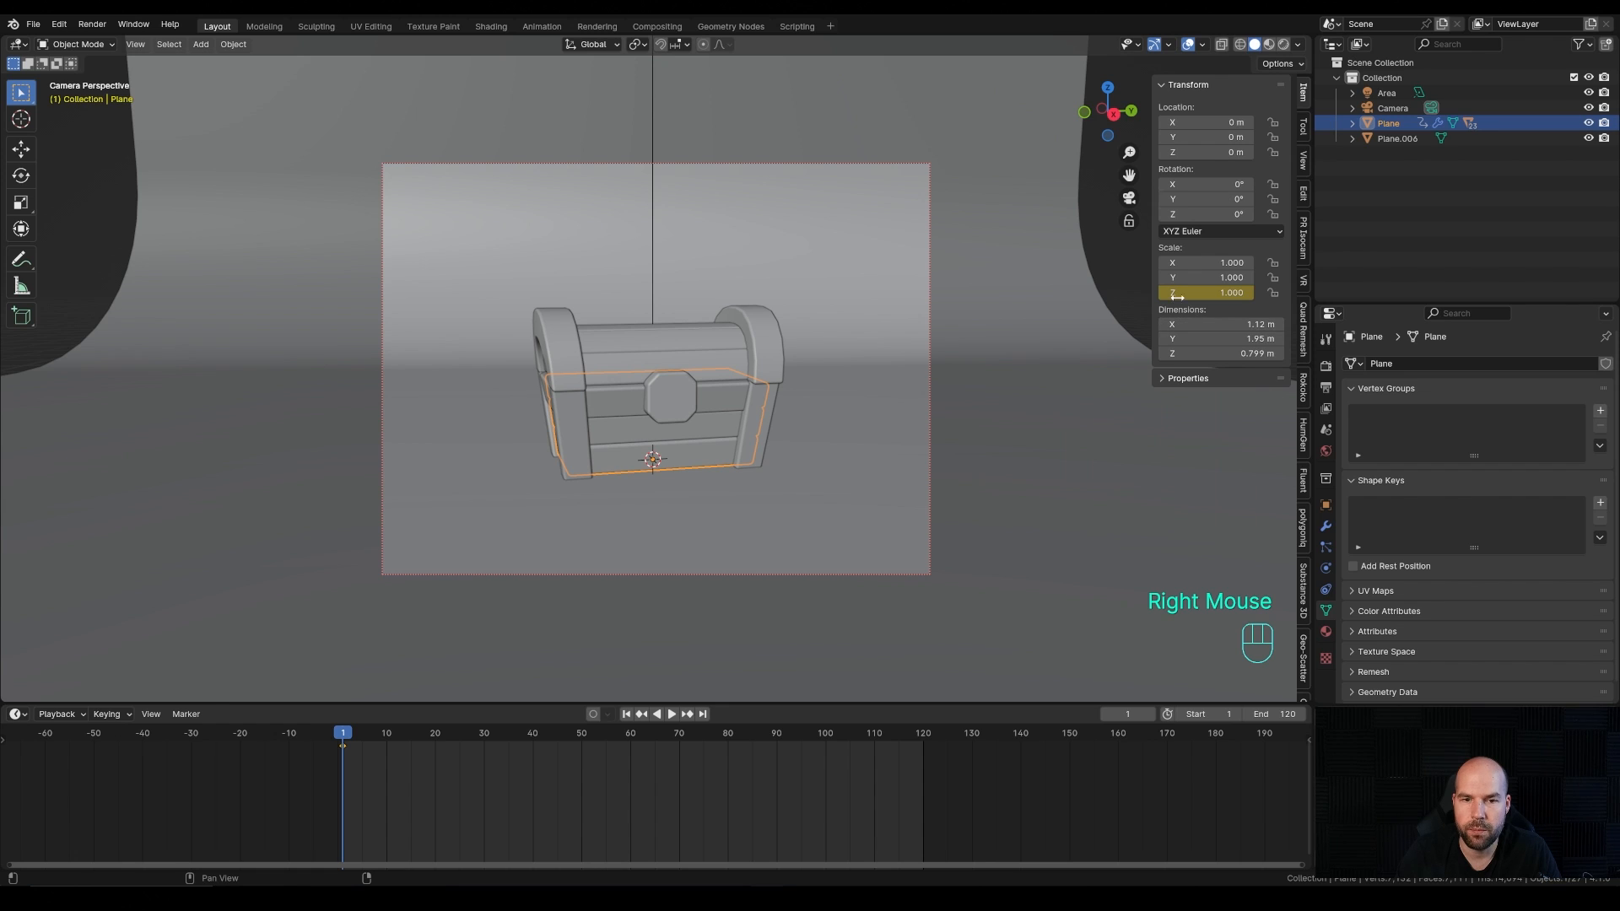
pyautogui.rightClick(1214, 155)
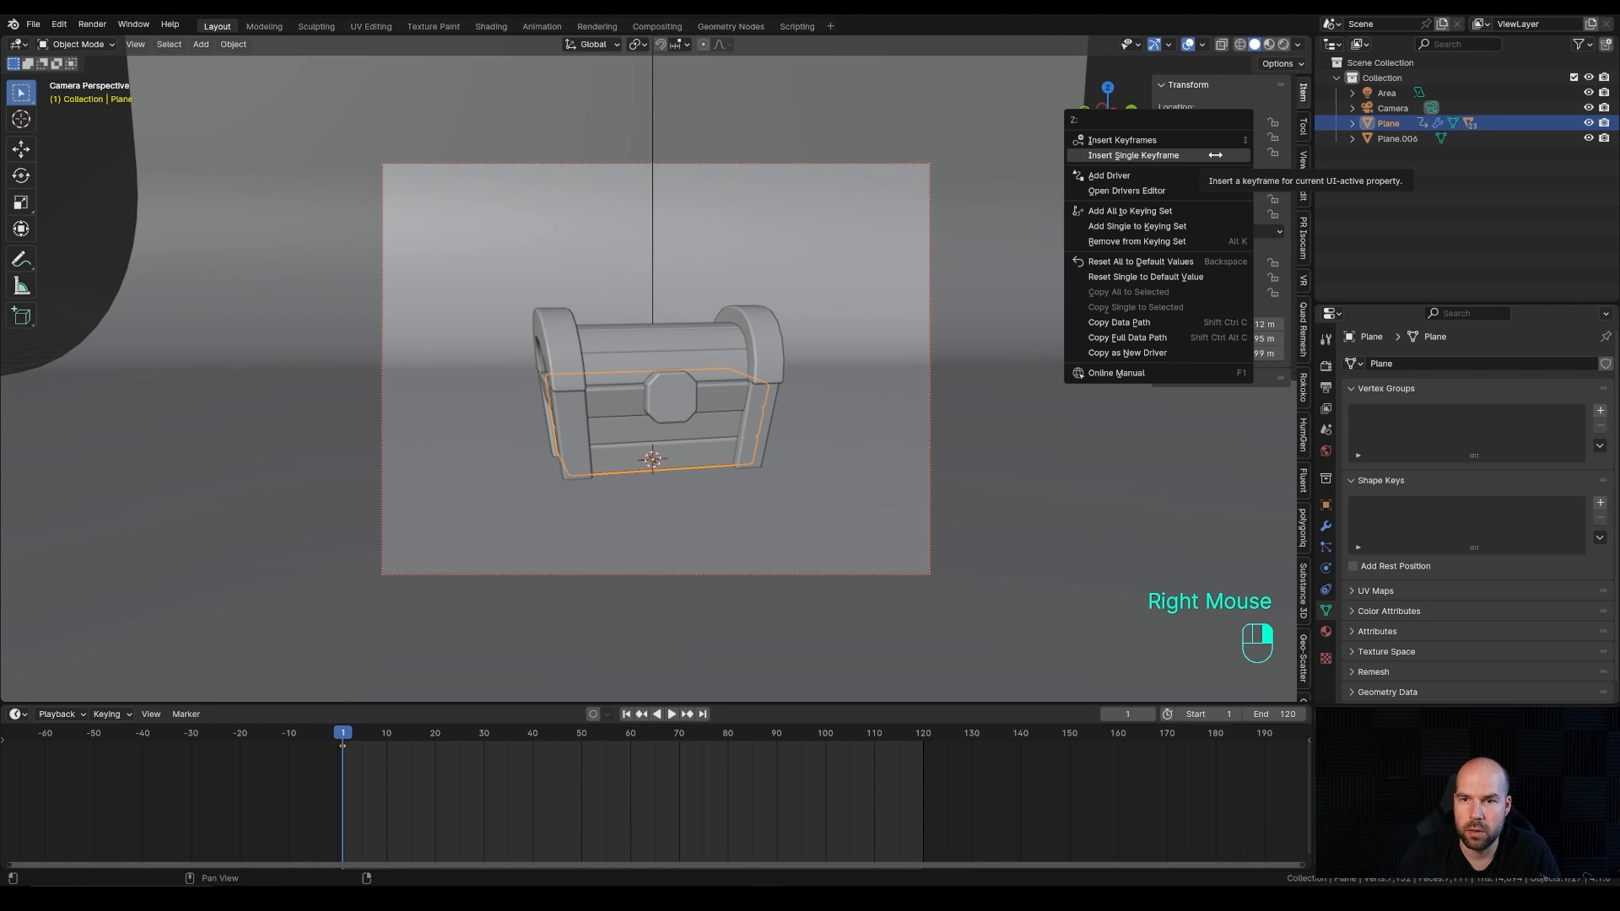
pyautogui.click(1215, 155)
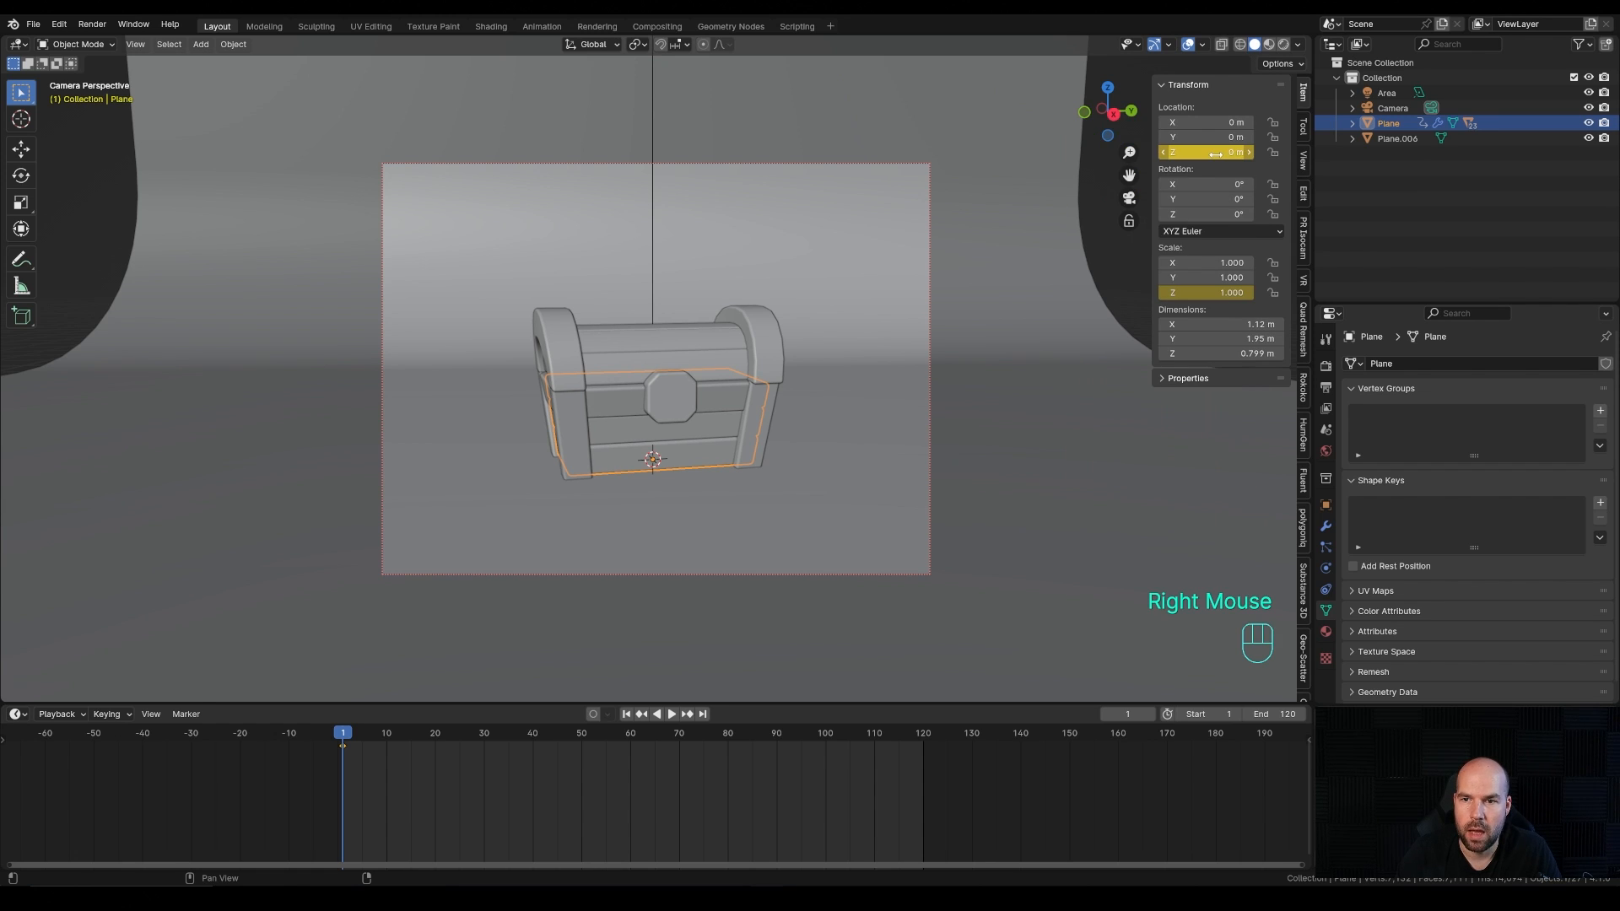
pyautogui.rightClick(1207, 214)
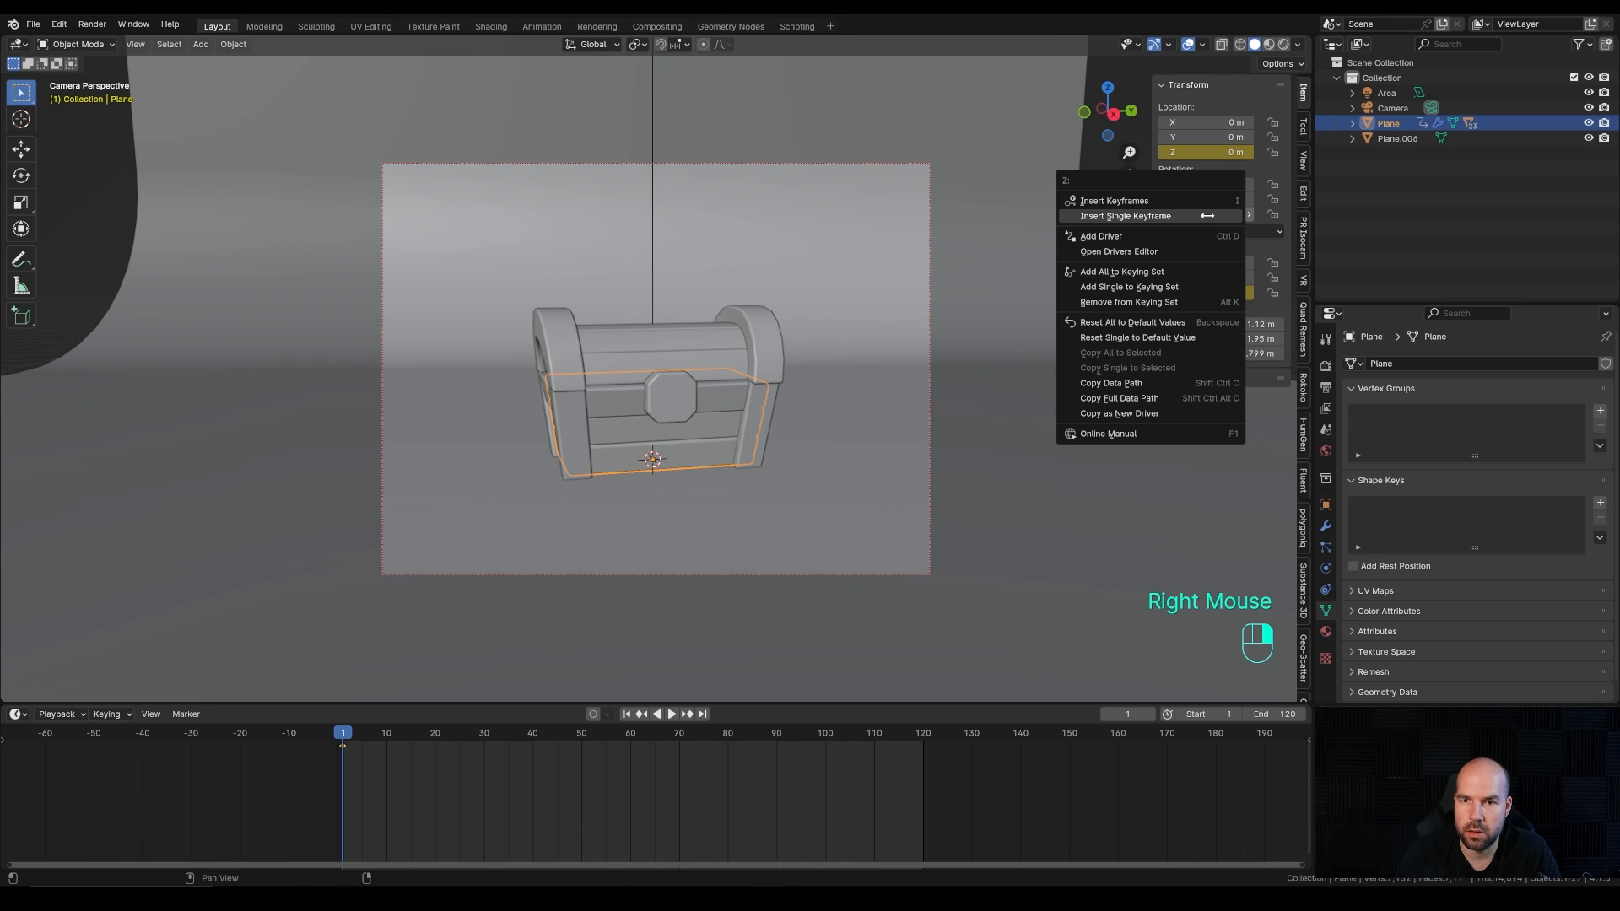
pyautogui.click(1208, 213)
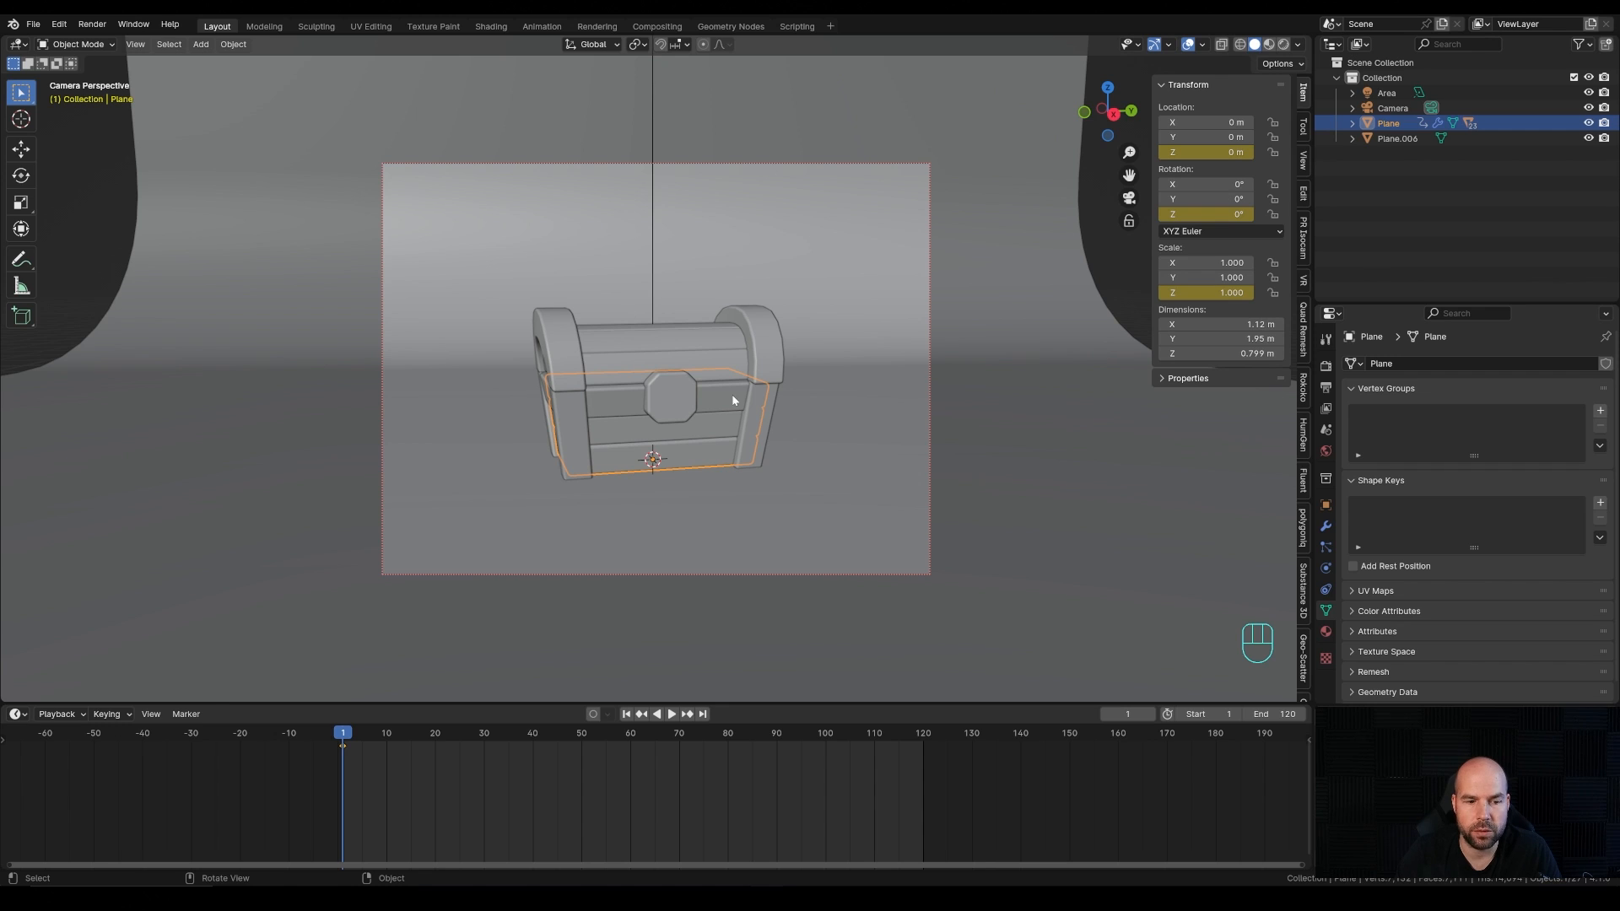
# Step: At frame 5, reduce the chest base's Z scale to about 0.848 and insert a single keyframe for it
pyautogui.moveTo(422, 704); pyautogui.dragTo(363, 688)
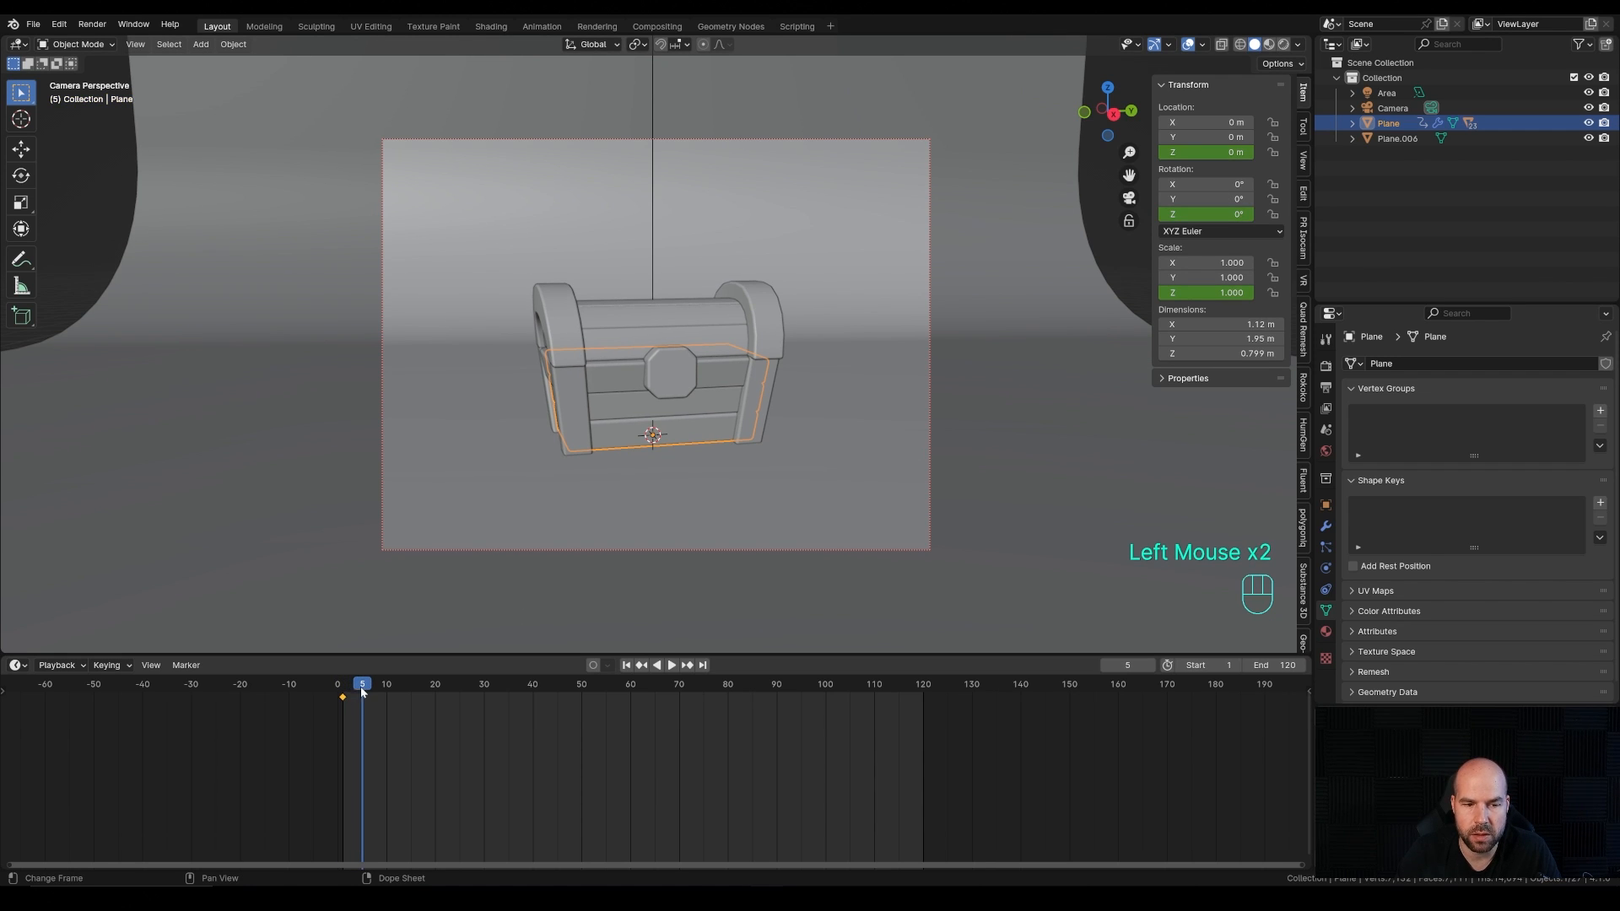
pyautogui.keyDown('shift'); pyautogui.moveTo(1215, 292); pyautogui.dragTo(1160, 292); pyautogui.keyUp('shift')
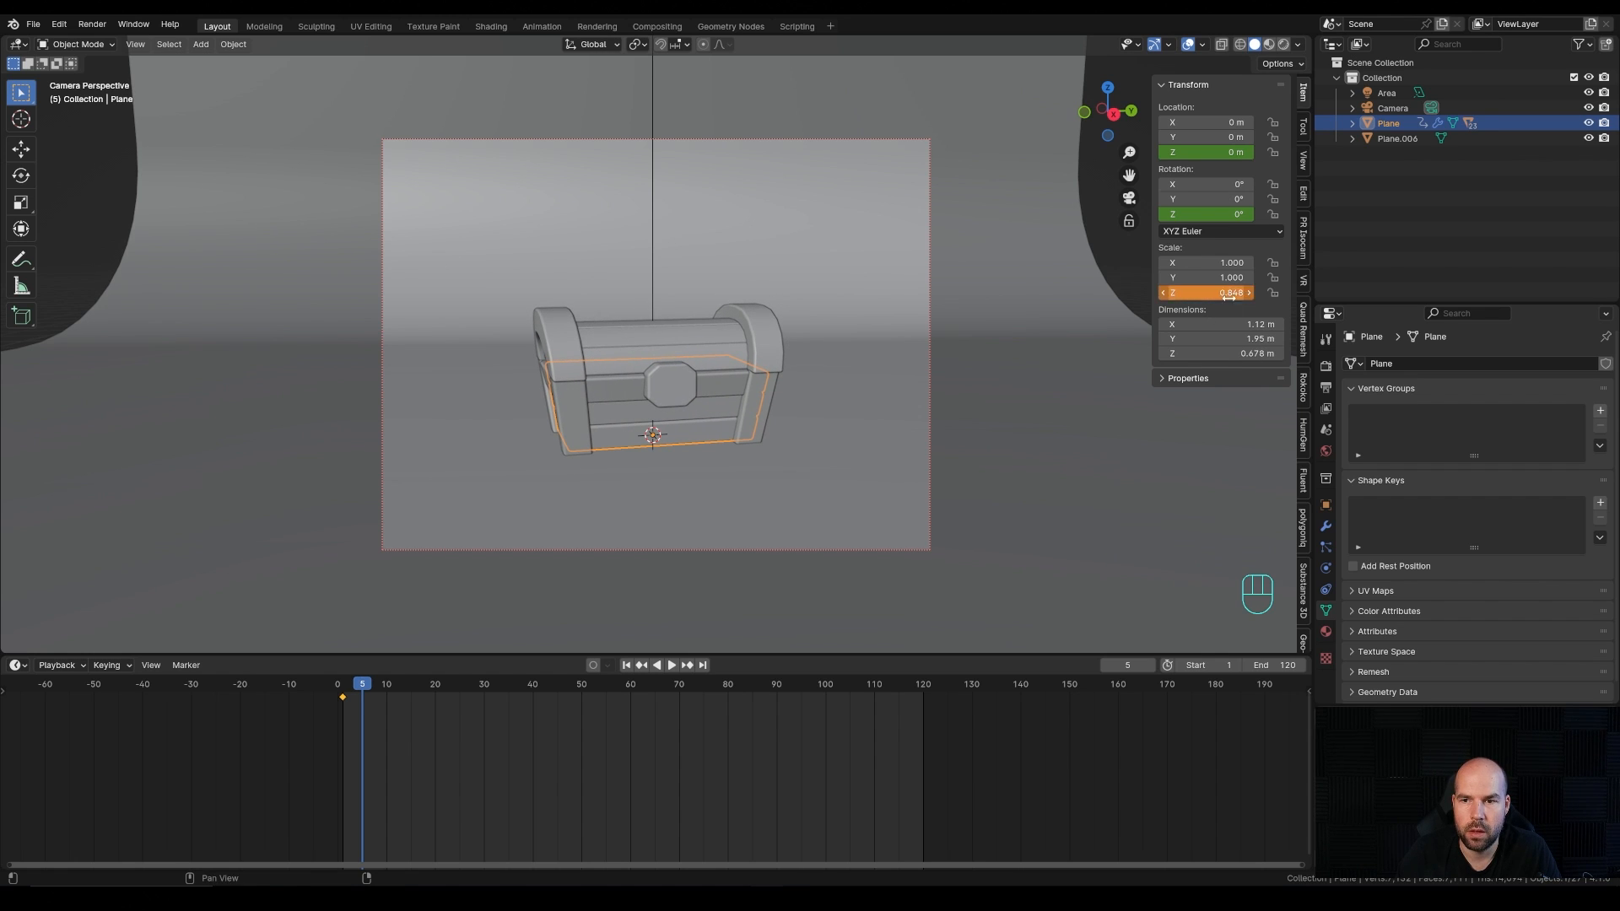
pyautogui.rightClick(1212, 294)
pyautogui.click(1208, 297)
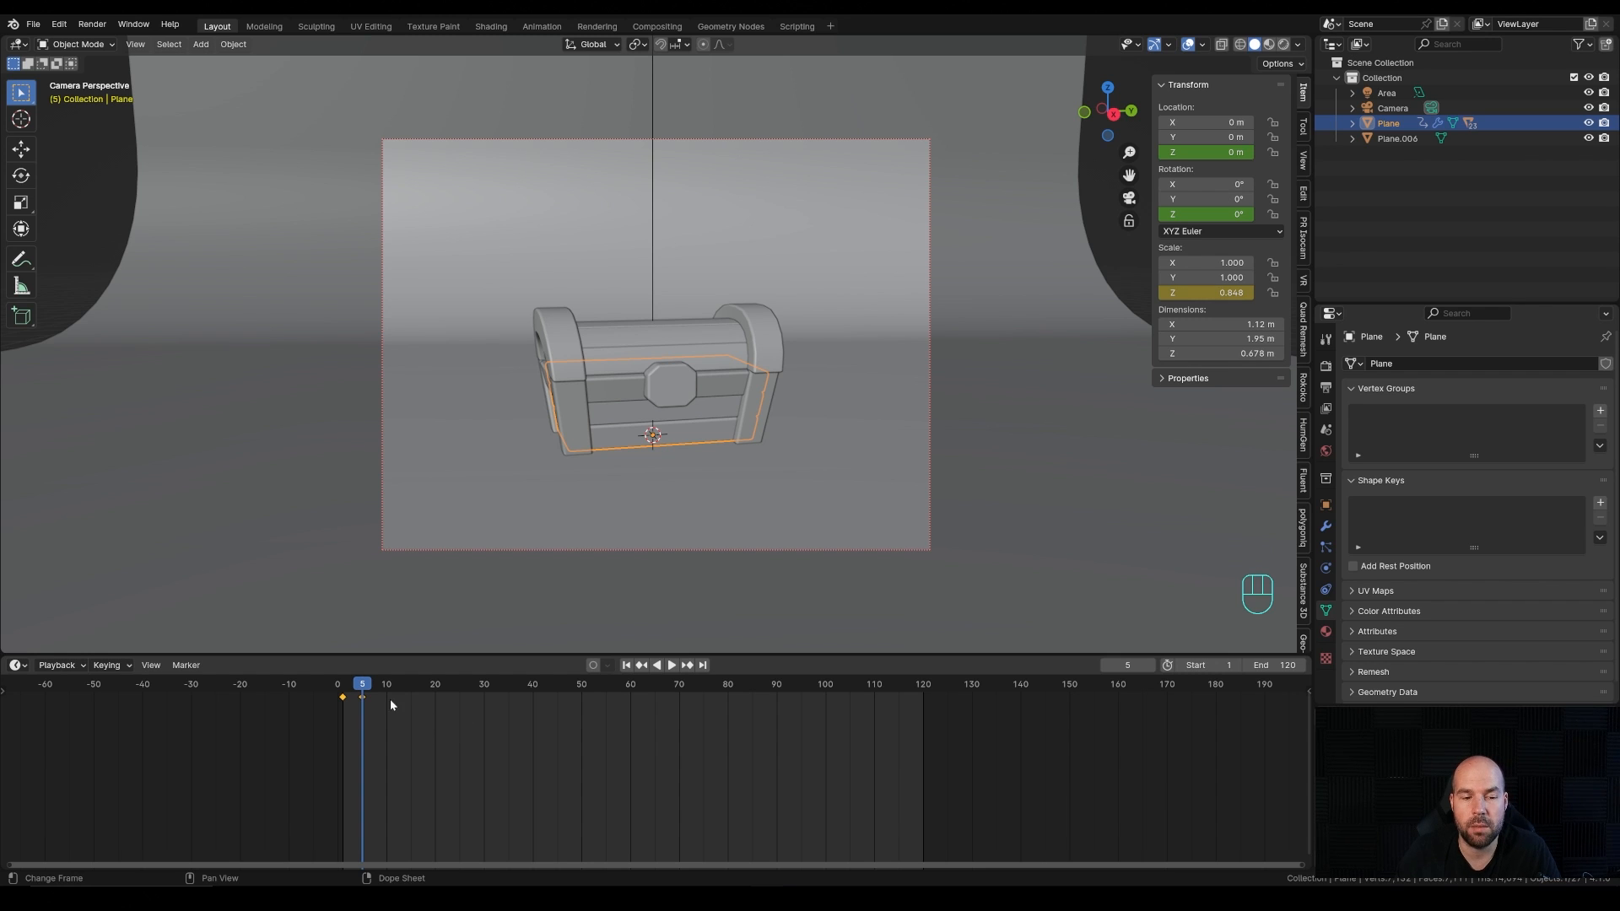
# Step: At frame 15, set the chest base's Z scale to 1.1 and insert a single keyframe for it
pyautogui.moveTo(376, 685); pyautogui.dragTo(413, 690)
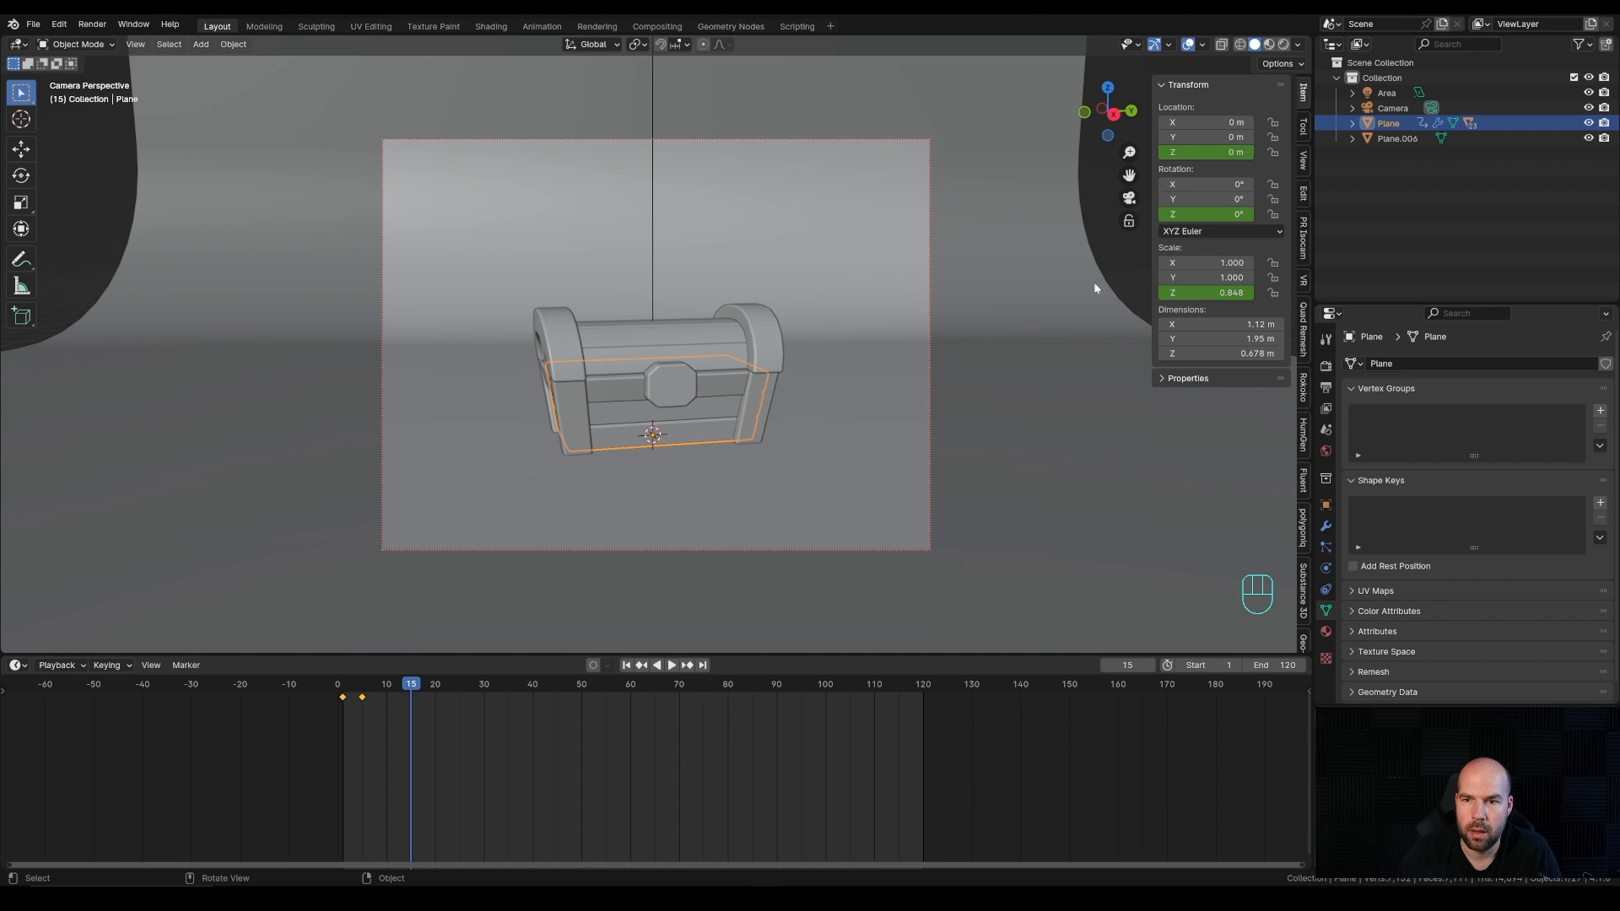
pyautogui.moveTo(1223, 292); pyautogui.dragTo(1275, 293)
pyautogui.click(1208, 292)
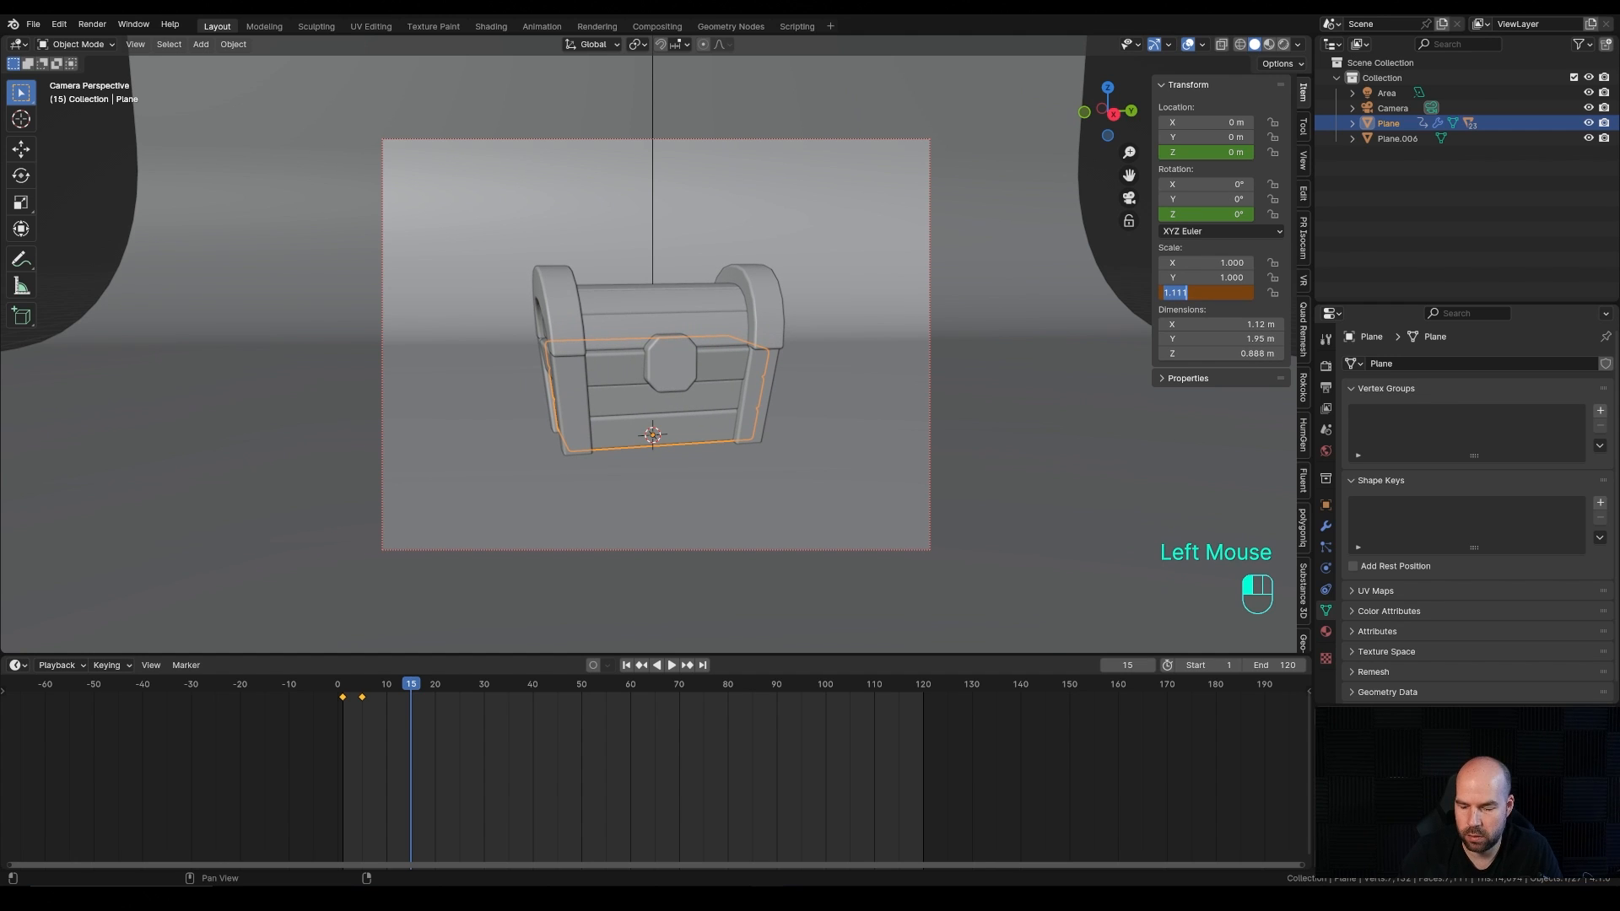
pyautogui.write('1.1')
pyautogui.press('Return')
pyautogui.rightClick(1210, 296)
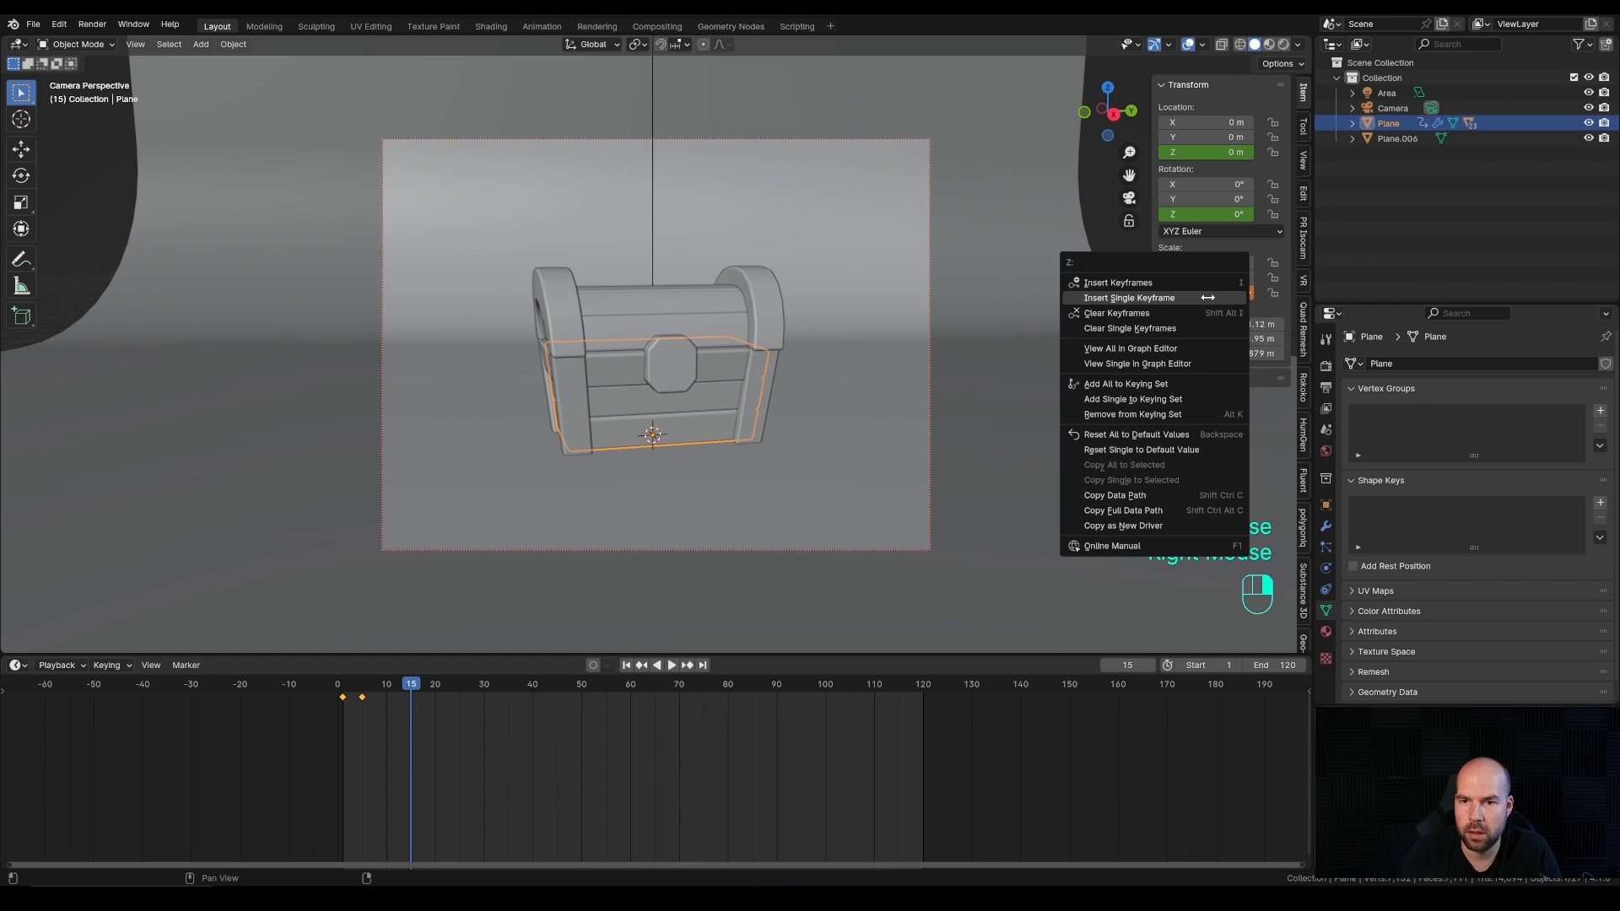
pyautogui.click(1210, 296)
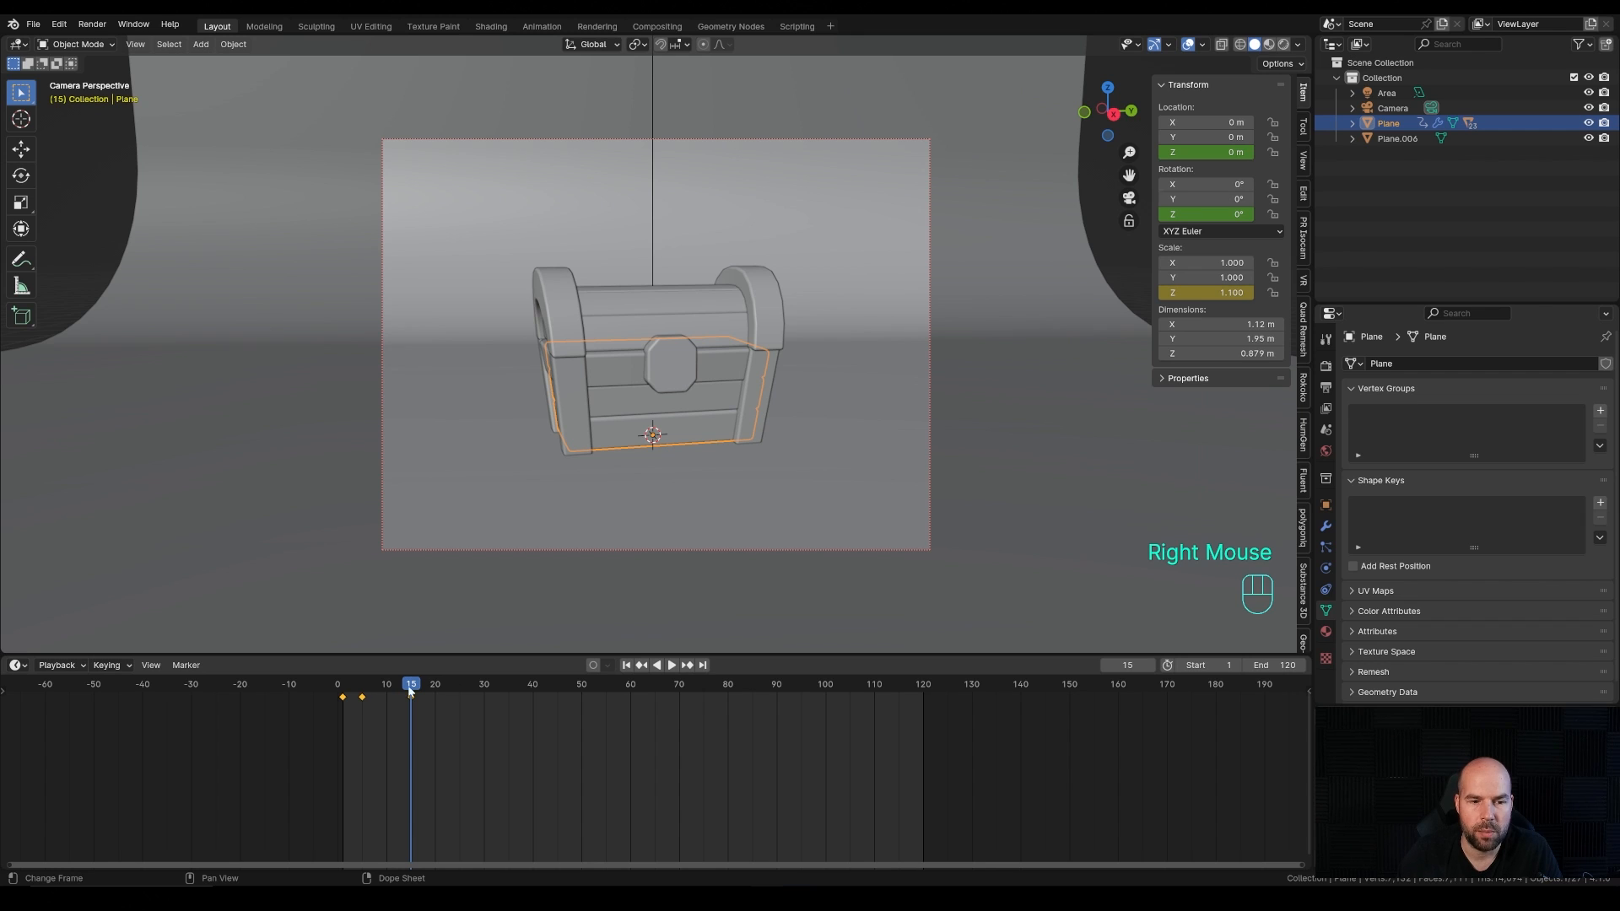
# Step: Keyframe only the chest base's Z location at 0 m on frame 5, and raised about 0.888 m on frame 15
pyautogui.moveTo(410, 692); pyautogui.dragTo(364, 692)
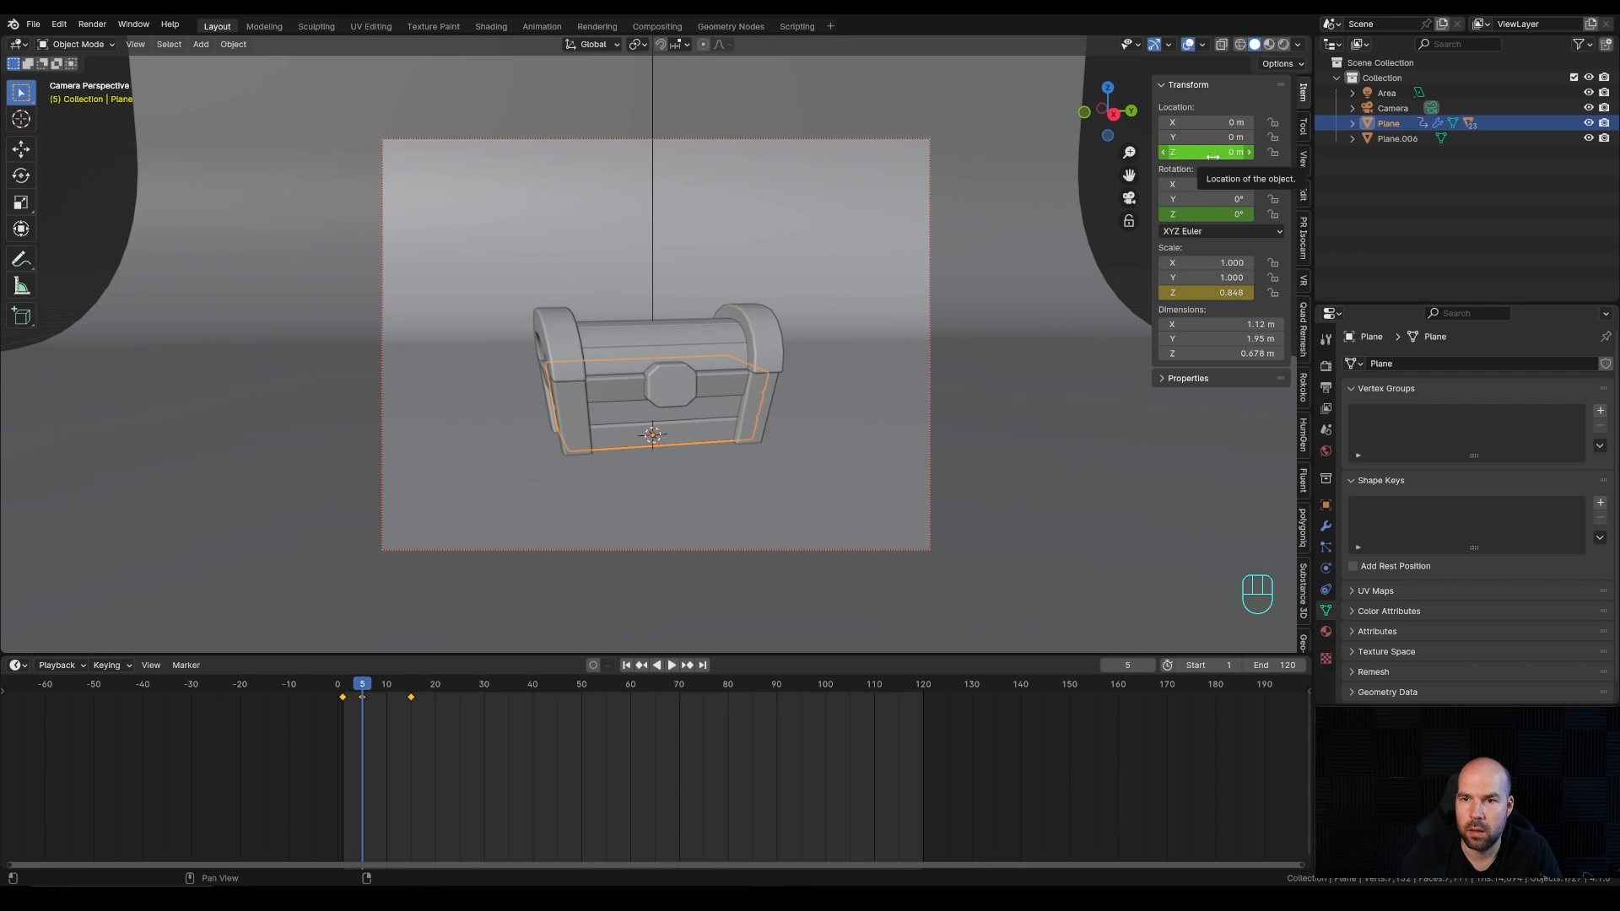
pyautogui.rightClick(1181, 154)
pyautogui.click(1164, 157)
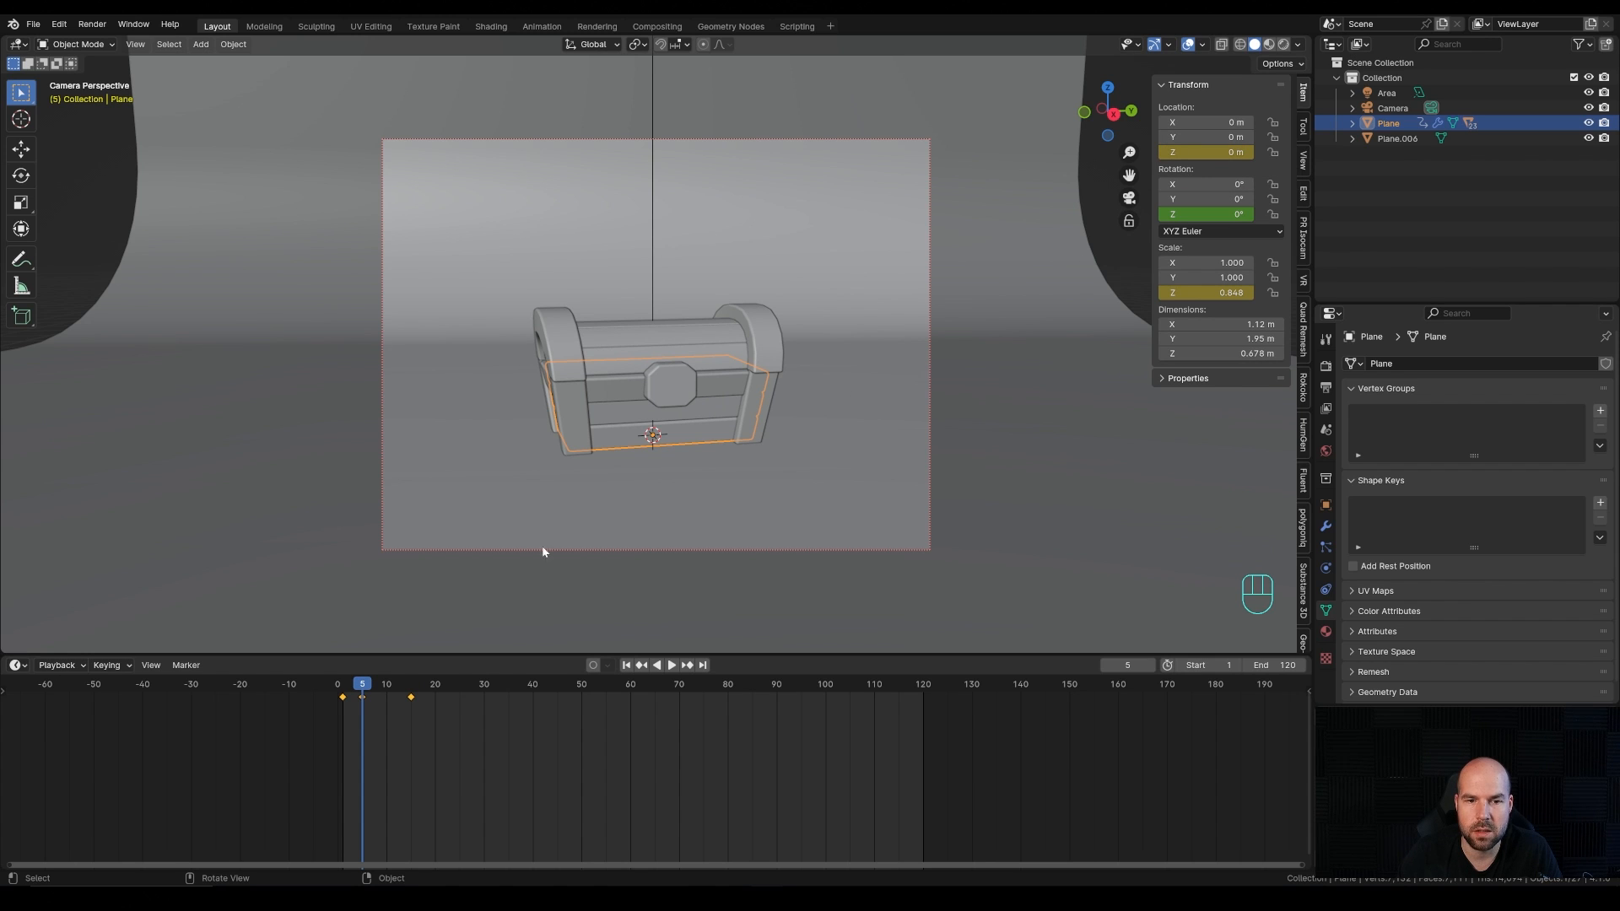
pyautogui.moveTo(387, 692); pyautogui.dragTo(408, 691)
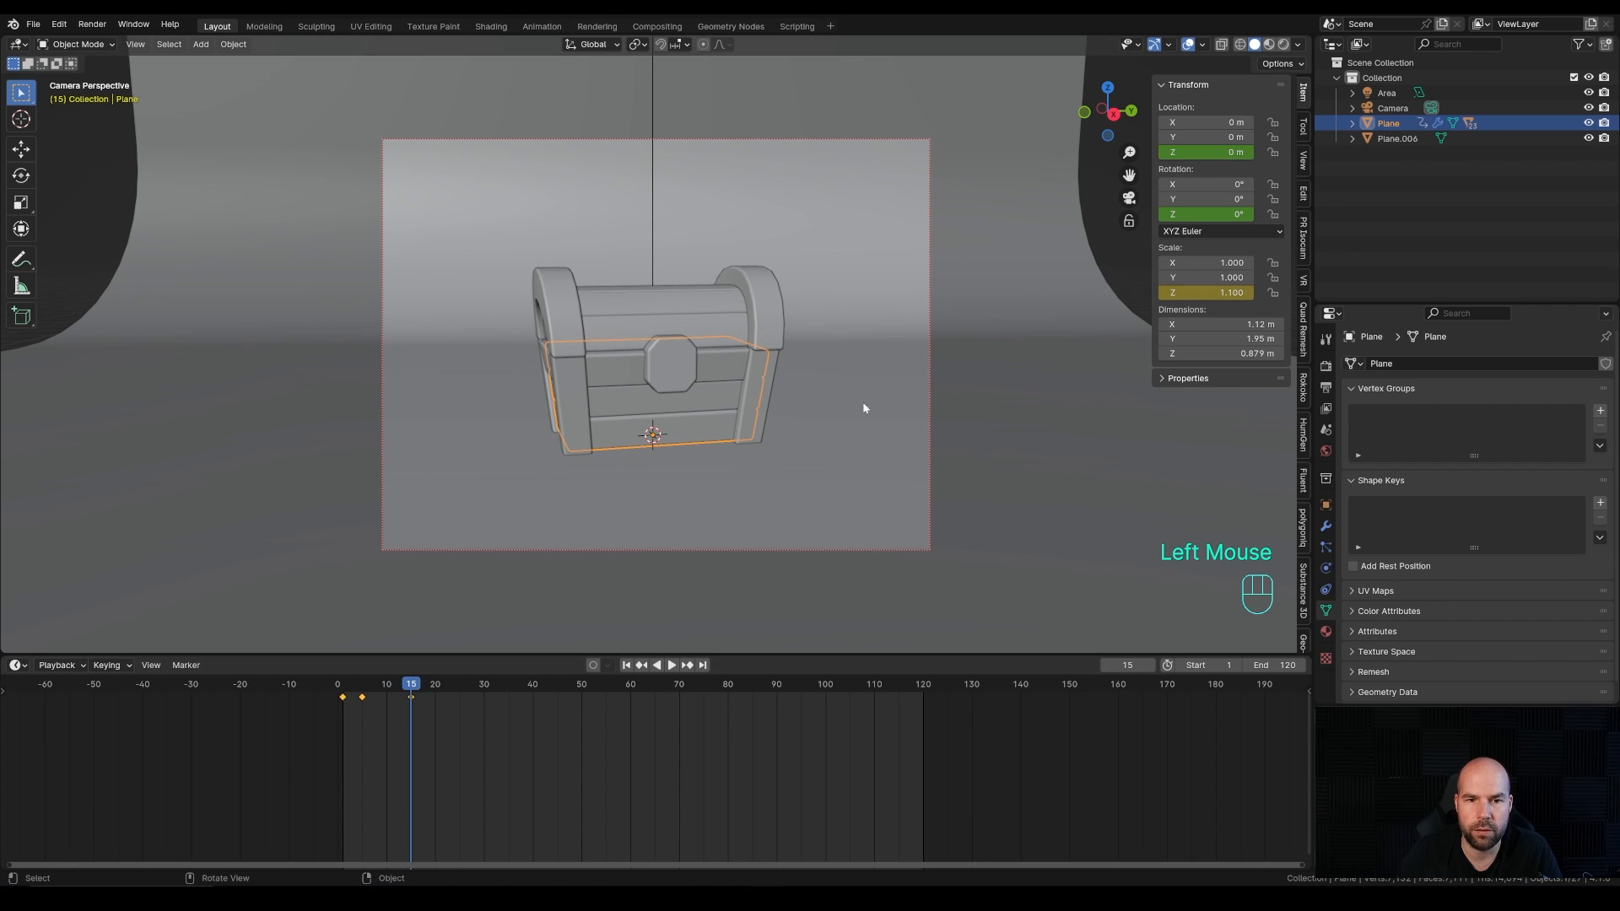
pyautogui.press('g')
pyautogui.press('z')
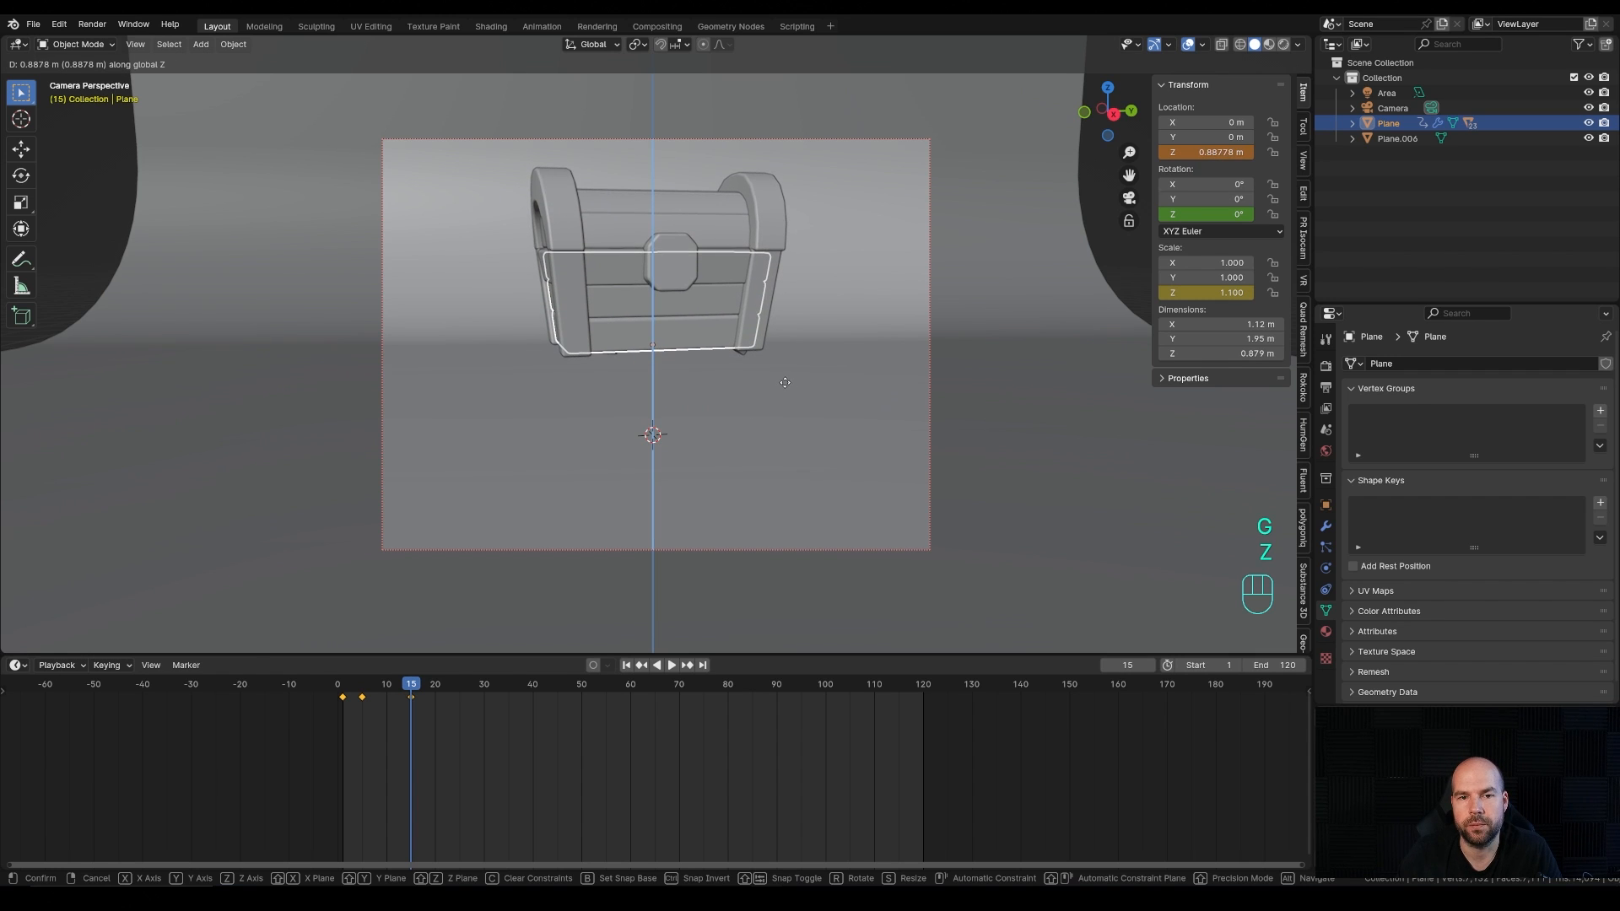
pyautogui.click(791, 386)
pyautogui.rightClick(1200, 152)
pyautogui.click(1148, 158)
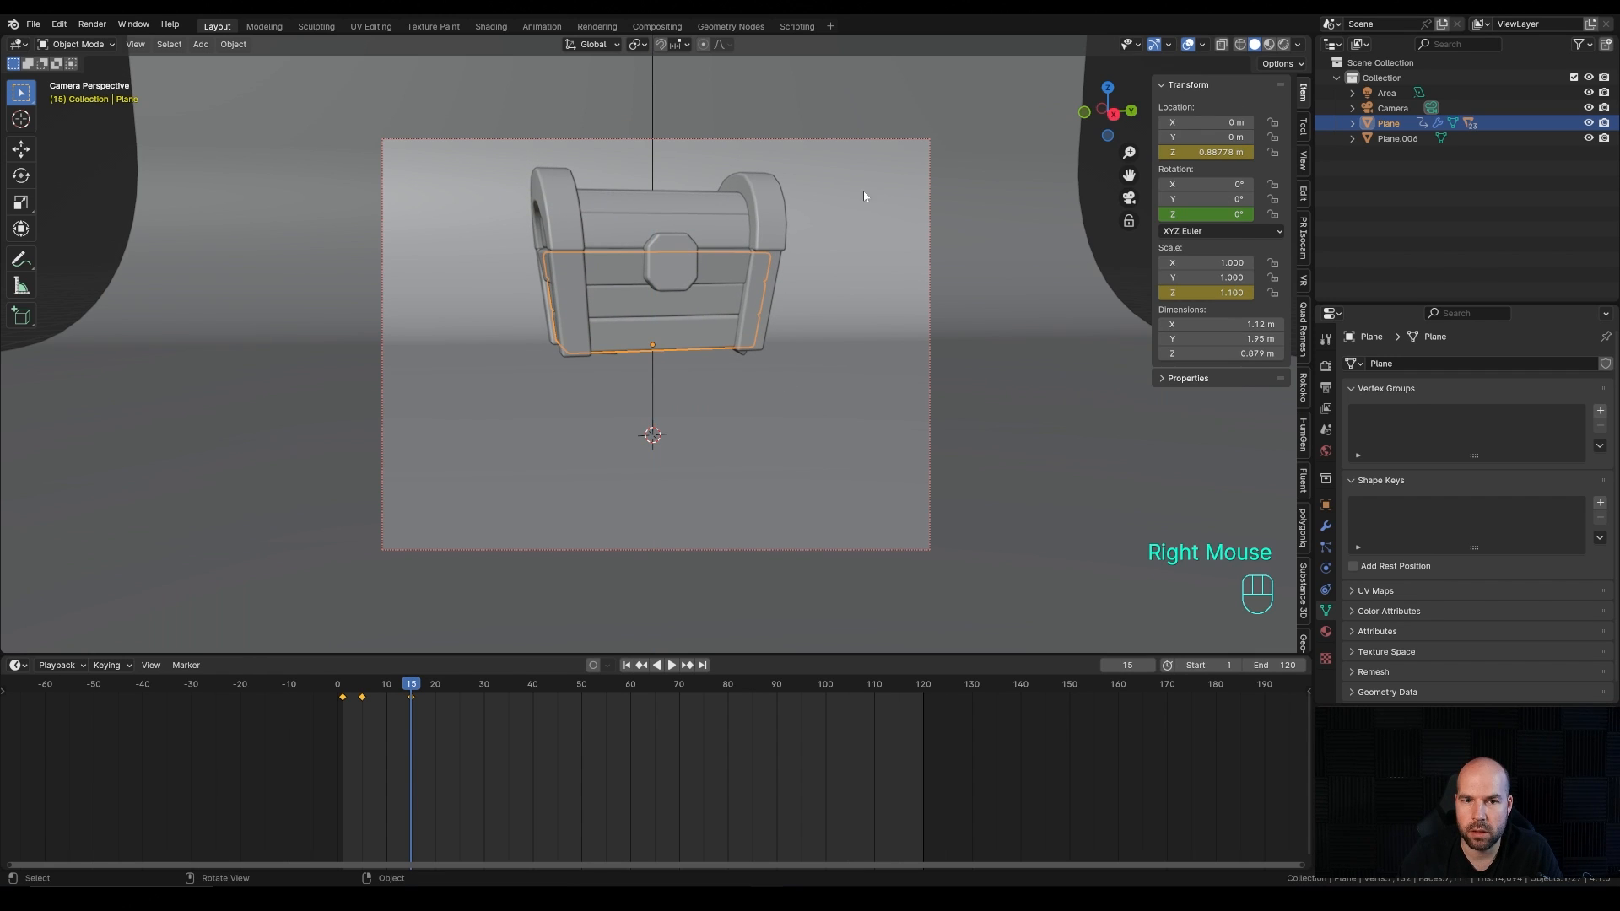
# Step: At frame 5, turn the chest base's Z rotation to about -12.1° and insert a single keyframe for it
pyautogui.moveTo(407, 692); pyautogui.dragTo(362, 699)
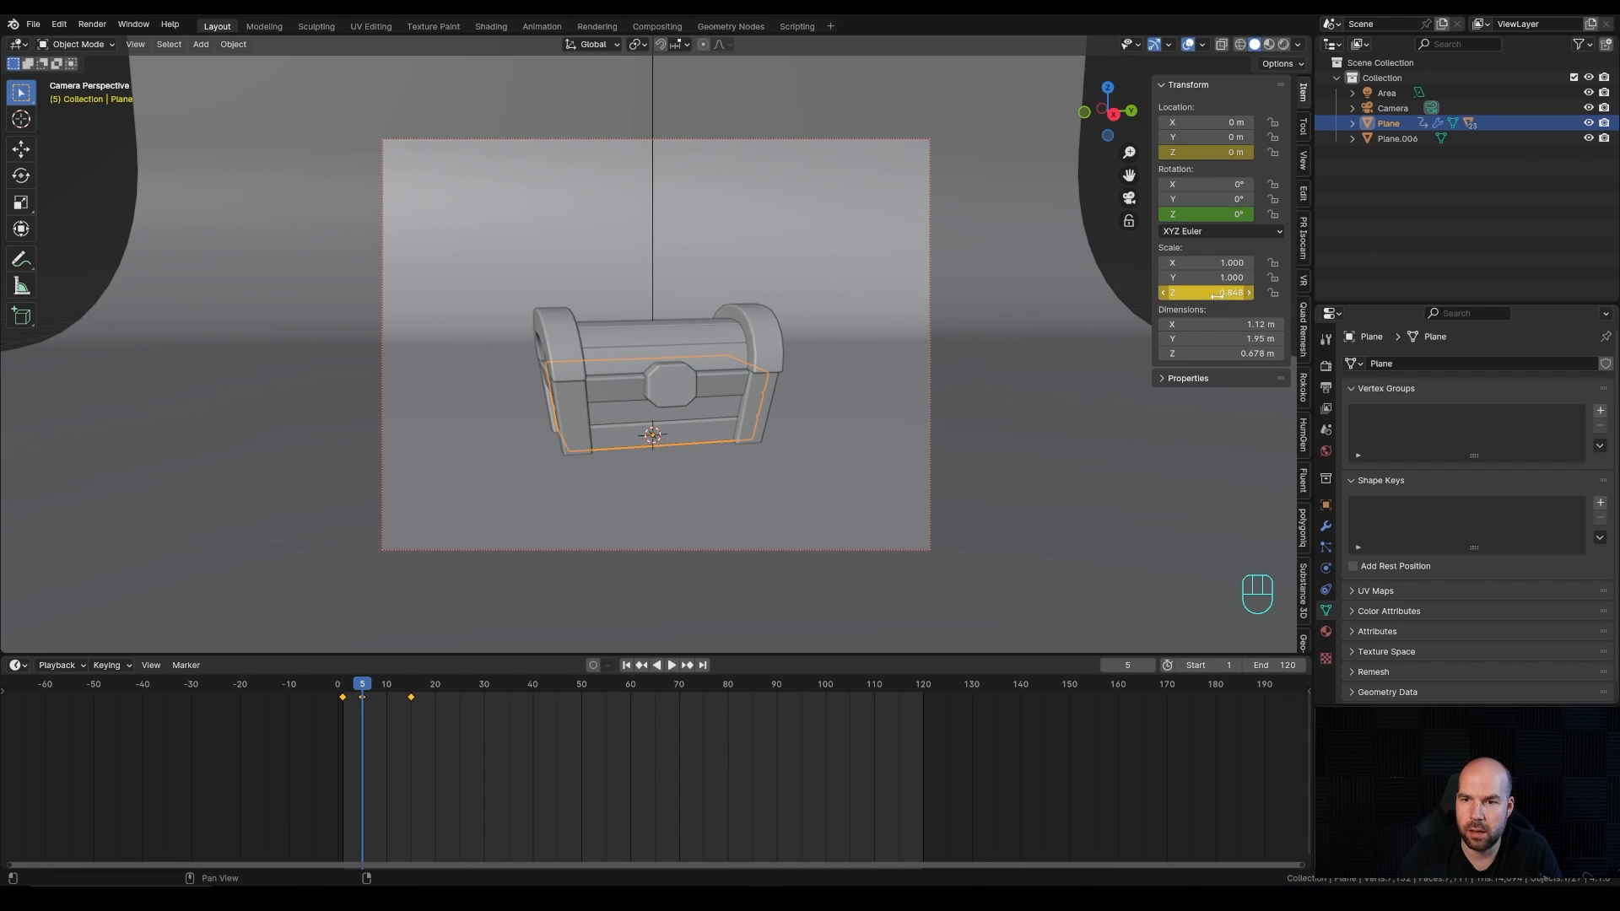
pyautogui.keyDown('shift'); pyautogui.moveTo(1214, 214); pyautogui.dragTo(1175, 215); pyautogui.keyUp('shift')
pyautogui.rightClick(1231, 215)
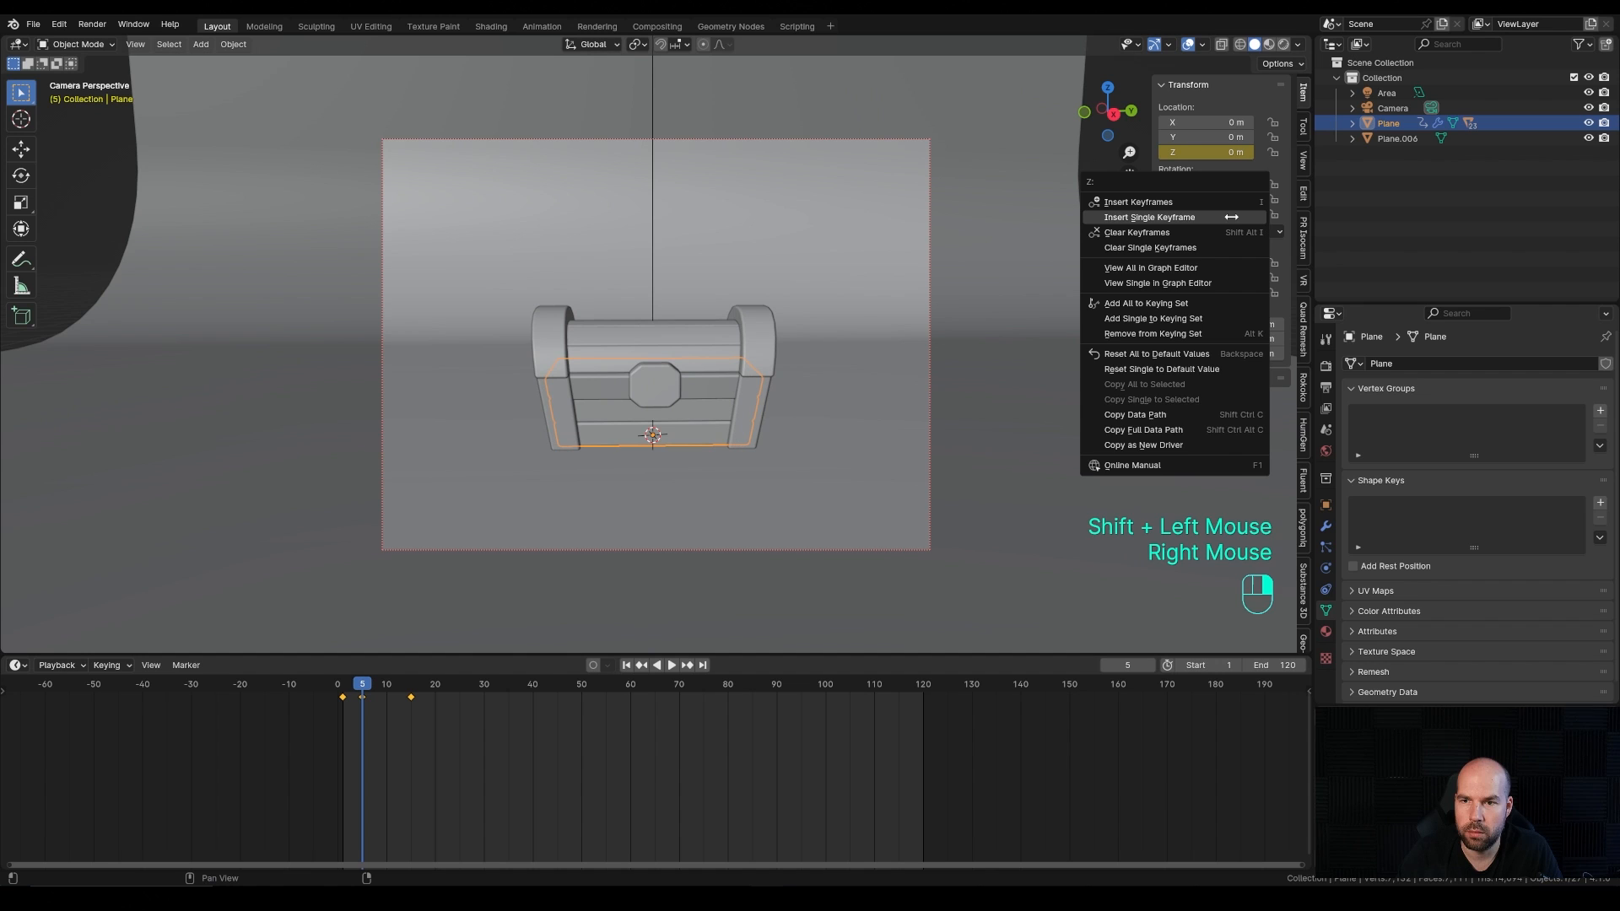
pyautogui.click(1207, 218)
# Step: At frame 15, set the chest base's Z rotation to 360° and insert a single keyframe for it
pyautogui.moveTo(365, 692); pyautogui.dragTo(412, 691)
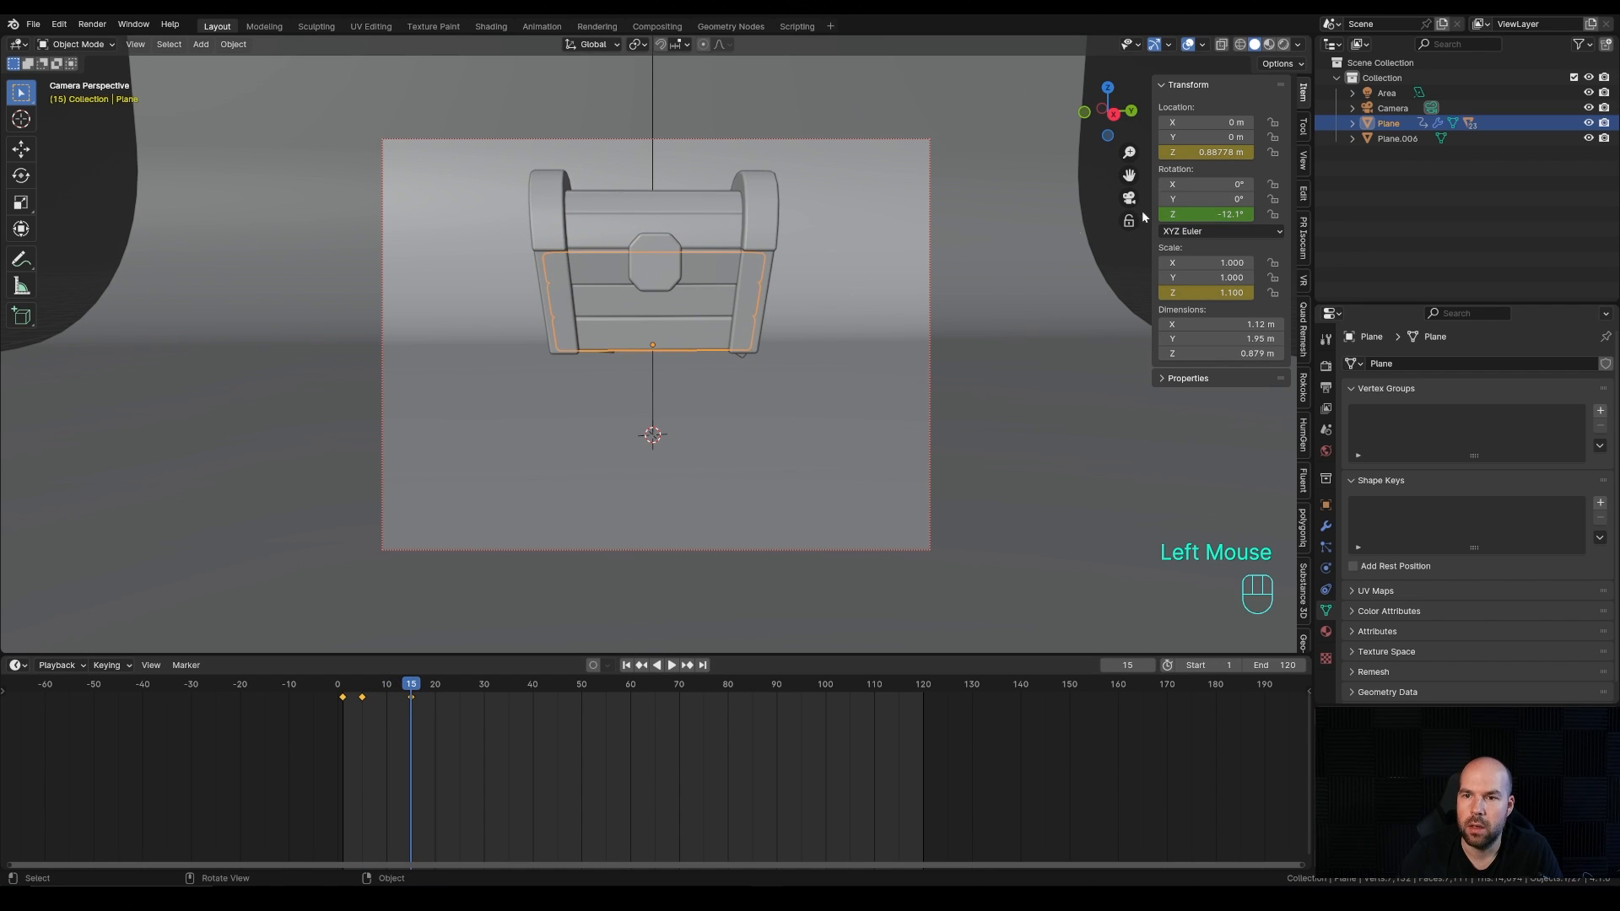
pyautogui.moveTo(1206, 214); pyautogui.dragTo(1530, 215)
pyautogui.hotkey('ctrl', 'z')
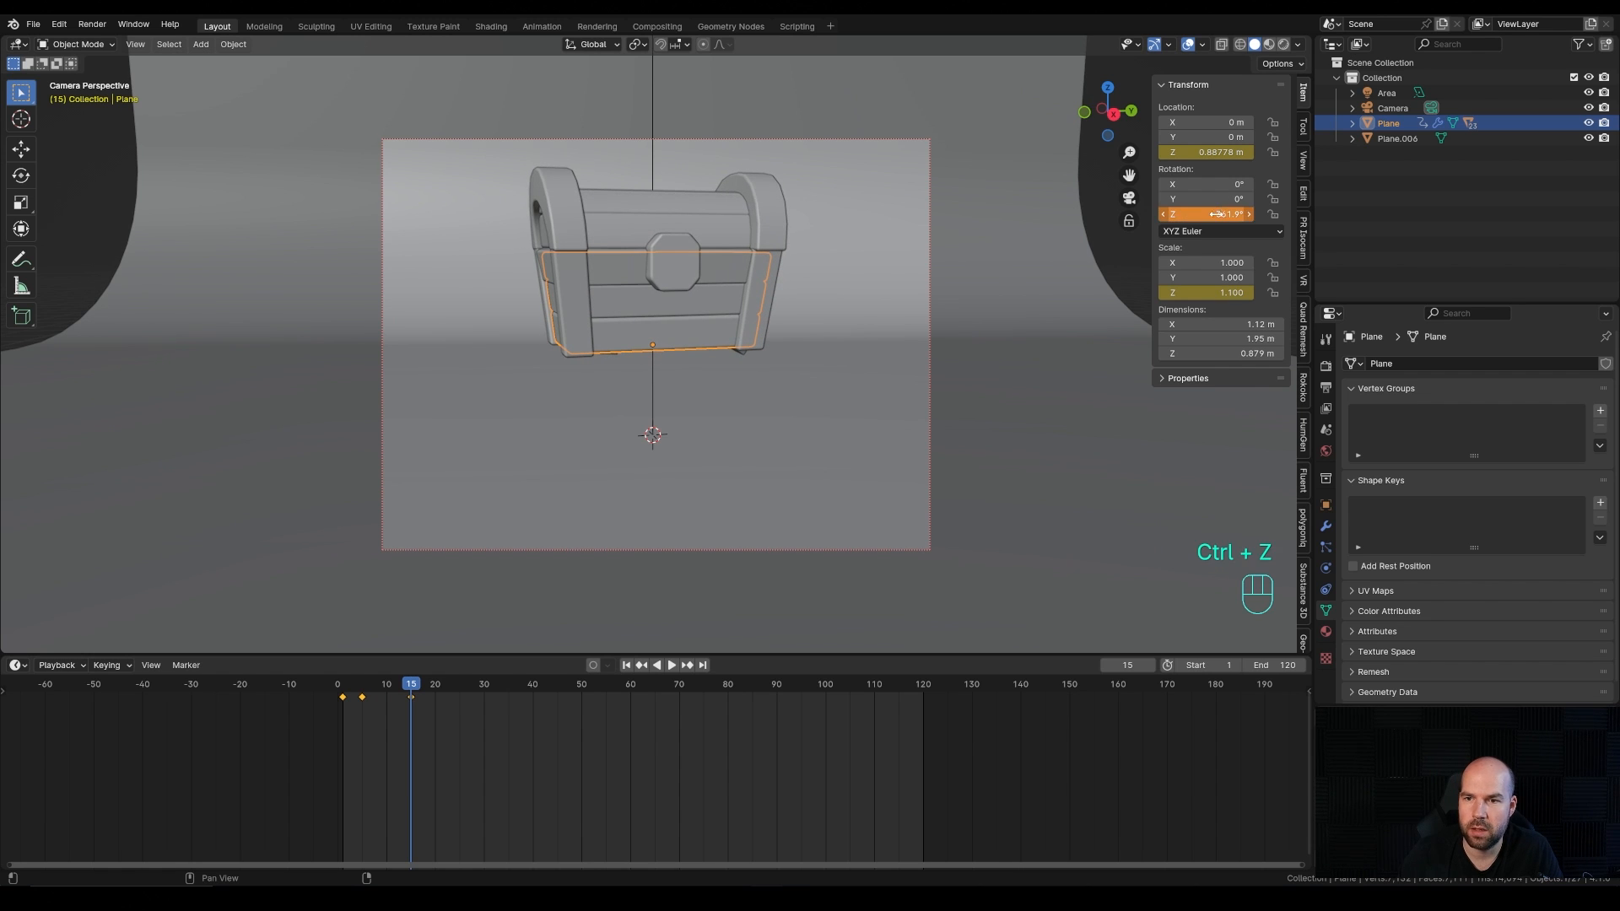
pyautogui.click(1207, 214)
pyautogui.write('360')
pyautogui.press('Return')
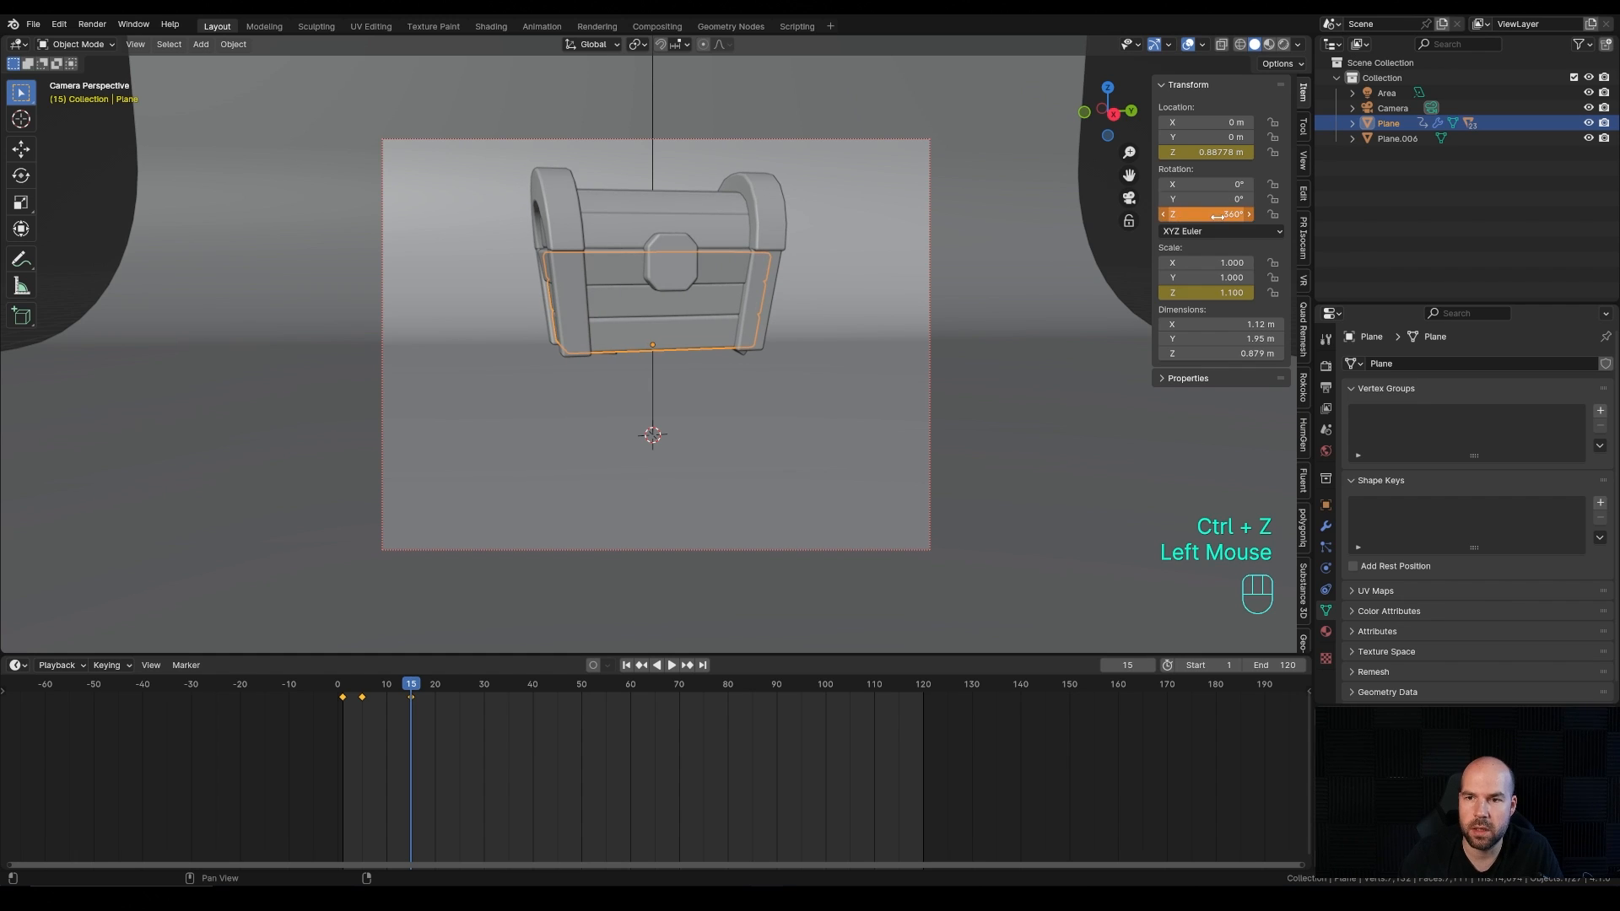
pyautogui.rightClick(1206, 214)
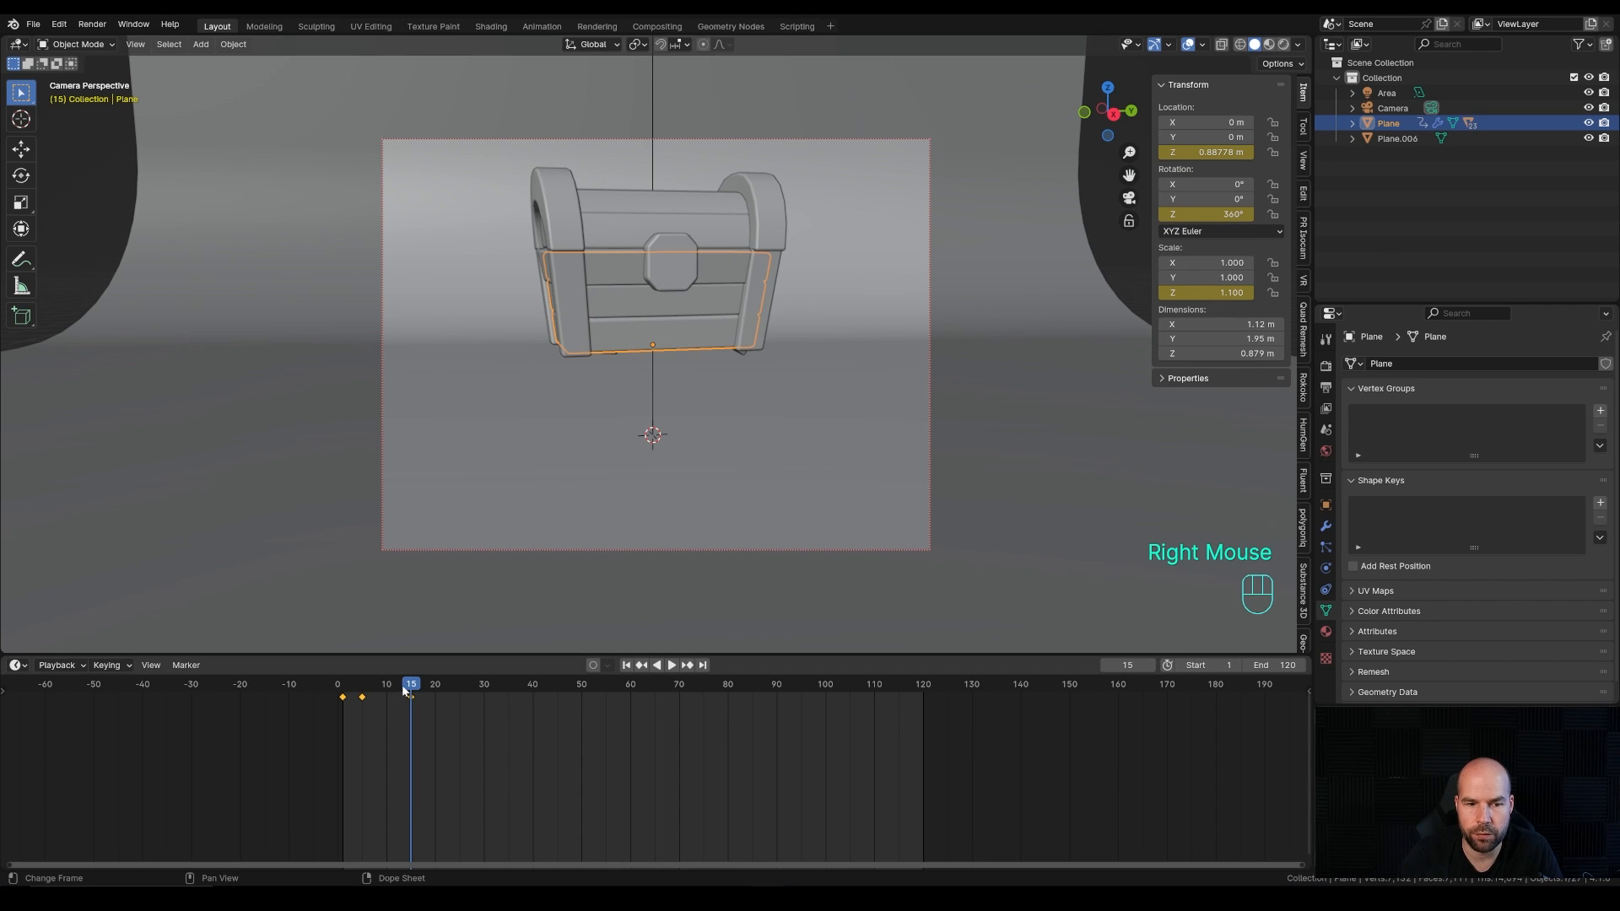
# Step: At frame 30, set the chest base's Z location to 0 m and insert a single keyframe for it
pyautogui.click(405, 690)
pyautogui.moveTo(416, 686); pyautogui.dragTo(507, 689)
pyautogui.doubleClick(484, 688)
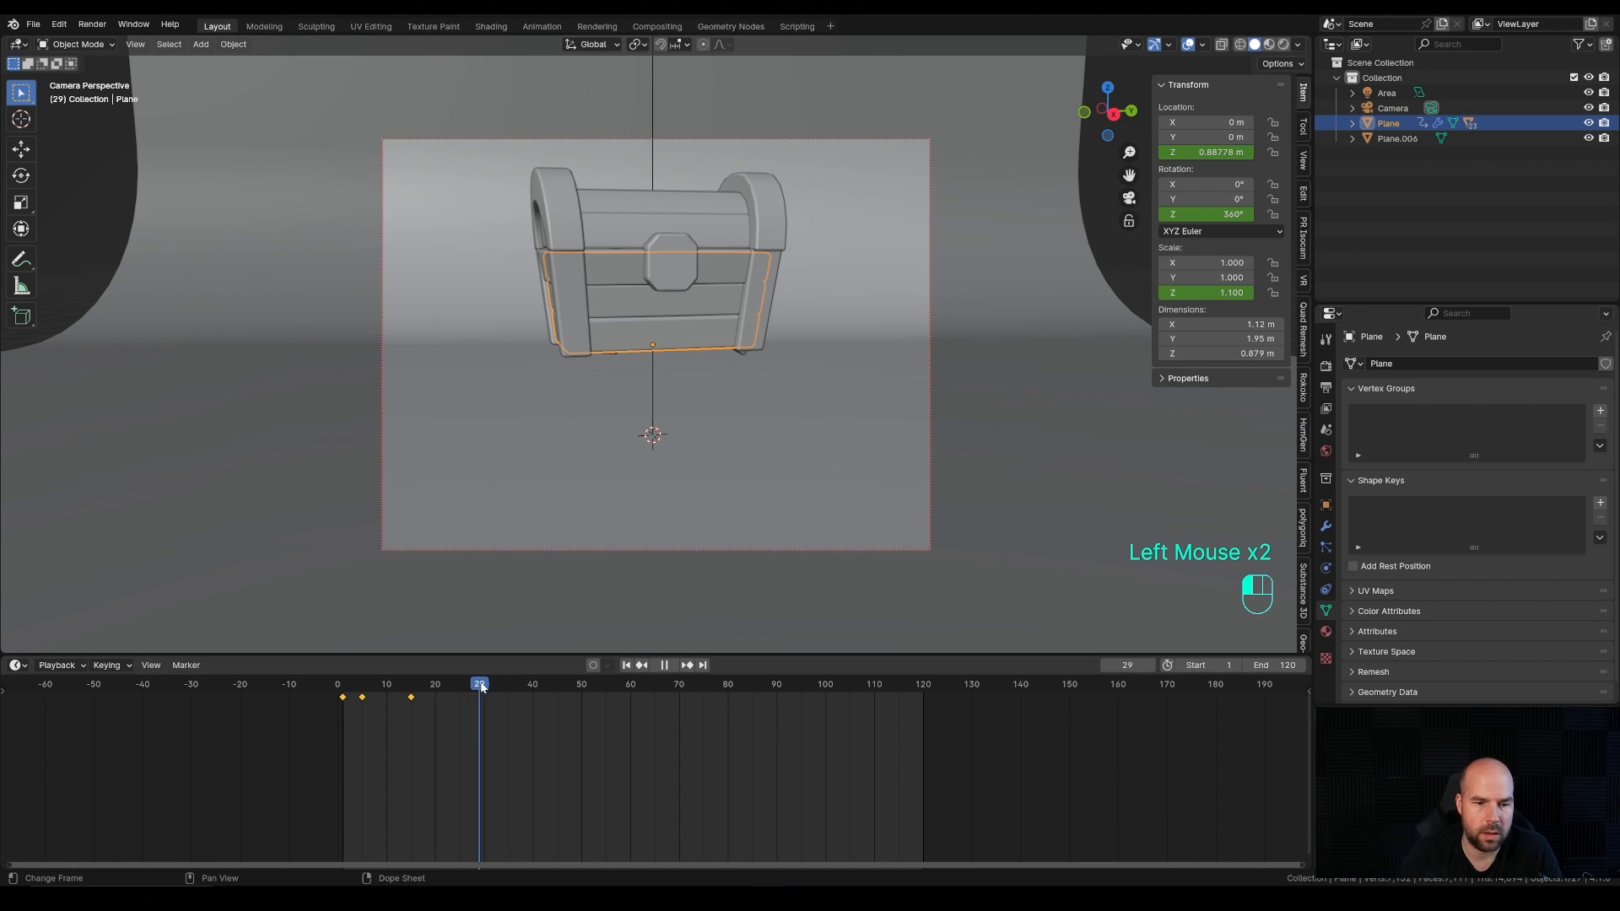
pyautogui.click(1206, 151)
pyautogui.write('0')
pyautogui.press('Return')
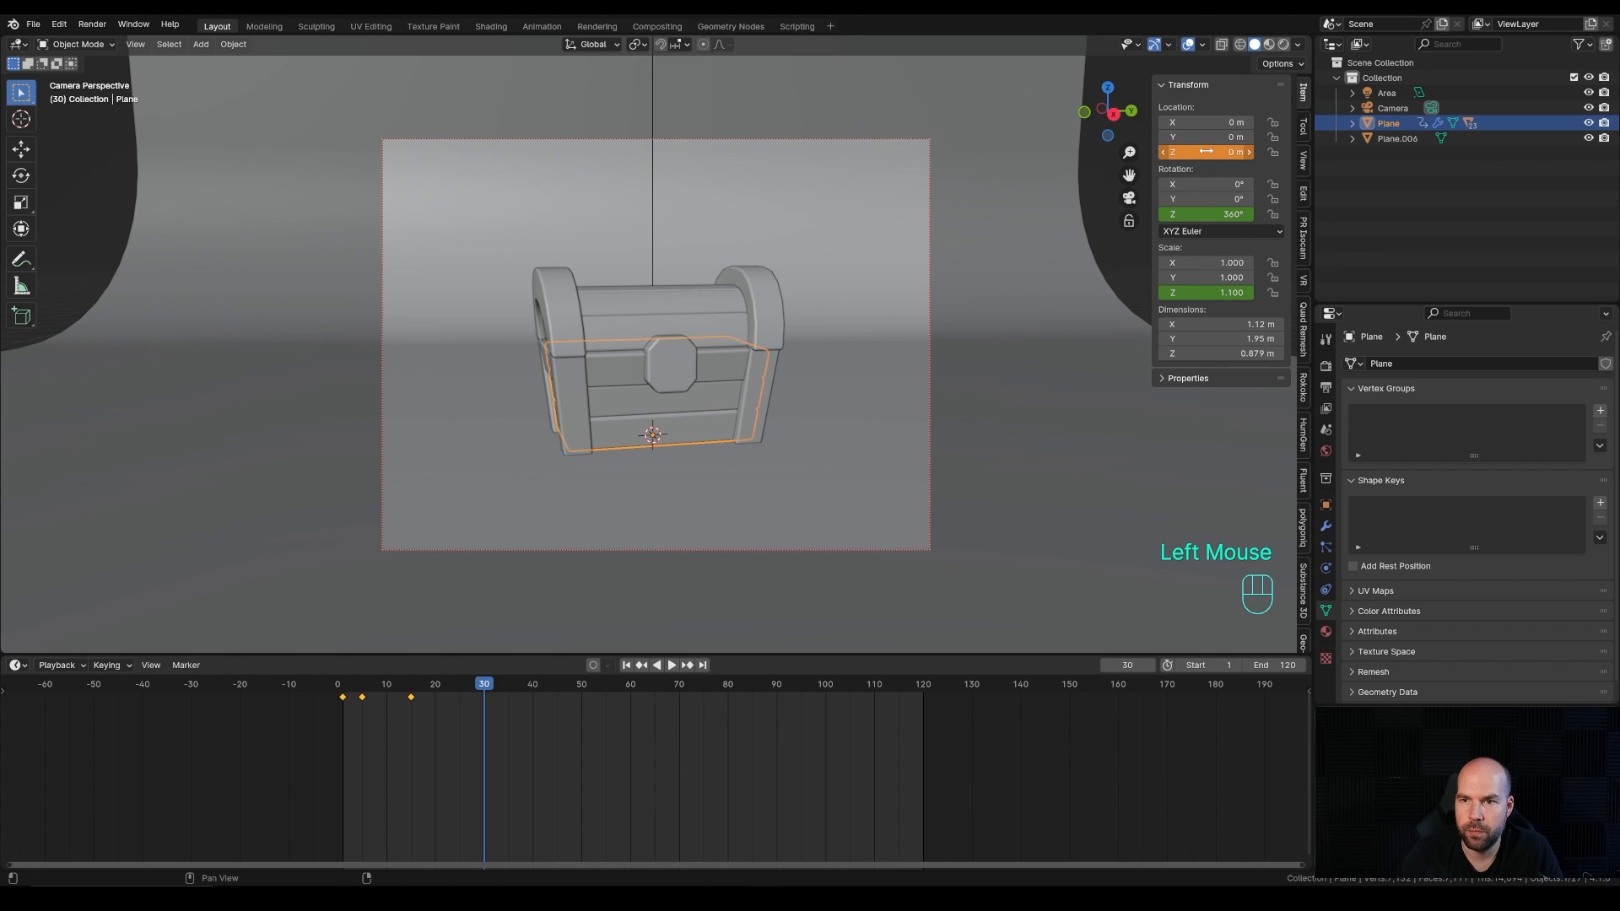
pyautogui.rightClick(1206, 152)
pyautogui.click(1207, 152)
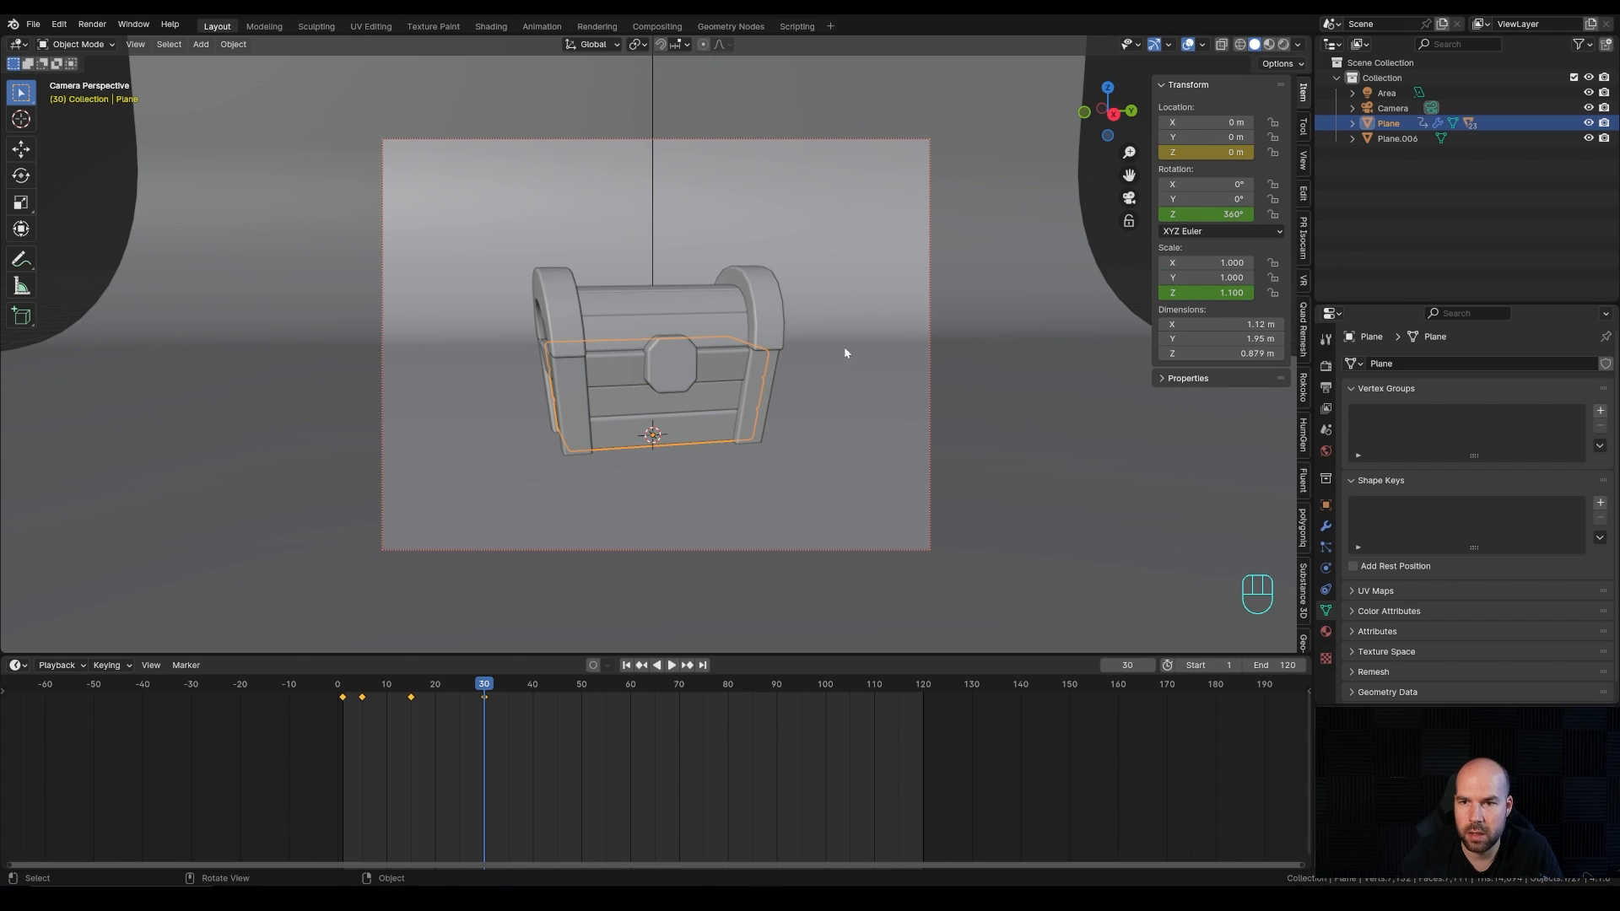
# Step: Stretch the chest base's Z scale to about 1.217 at frame 22, inserting single keyframes for it at frames 22 and 30
pyautogui.click(411, 687)
pyautogui.moveTo(411, 688); pyautogui.dragTo(446, 689)
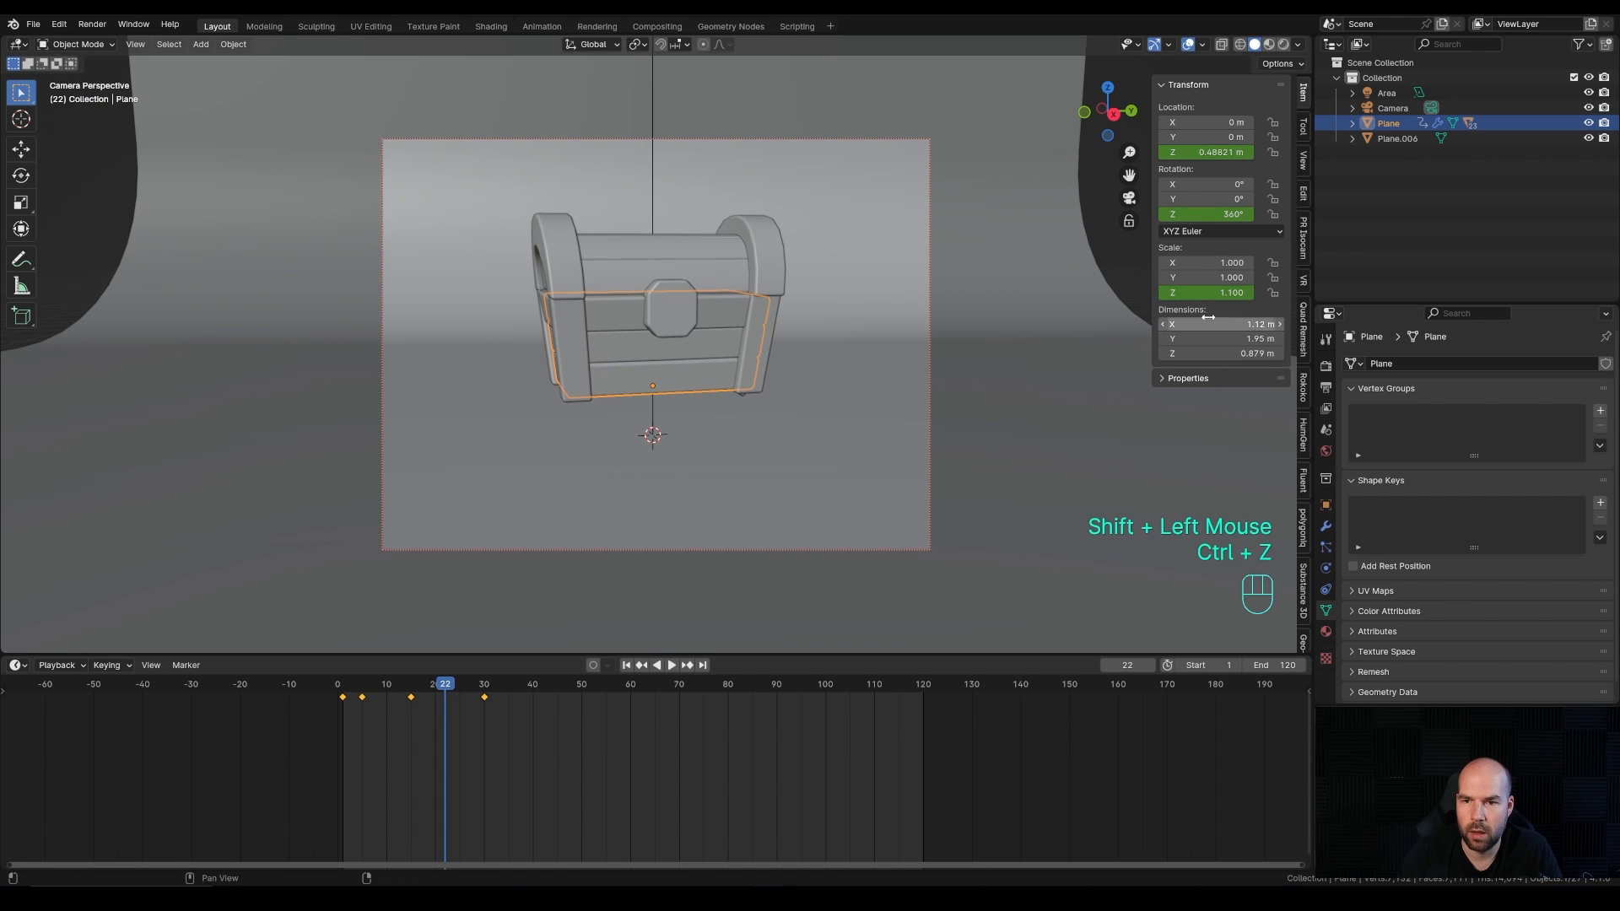
pyautogui.keyDown('shift'); pyautogui.moveTo(1207, 293); pyautogui.dragTo(1213, 292); pyautogui.keyUp('shift')
pyautogui.rightClick(1213, 293)
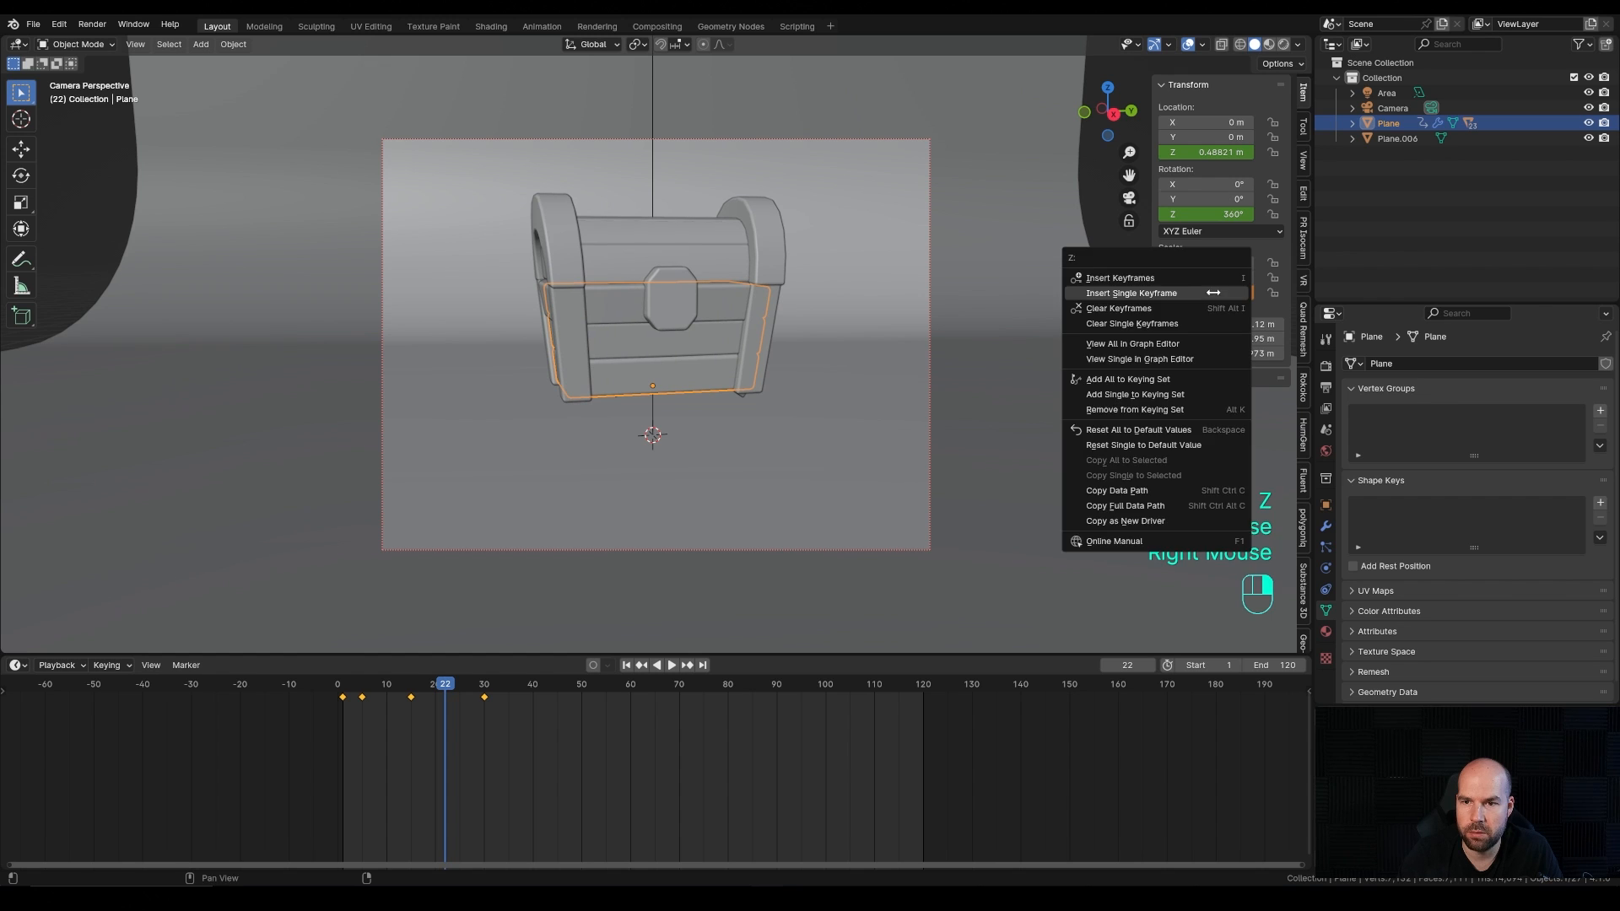
pyautogui.click(1139, 293)
pyautogui.moveTo(450, 685); pyautogui.dragTo(485, 686)
pyautogui.rightClick(1221, 293)
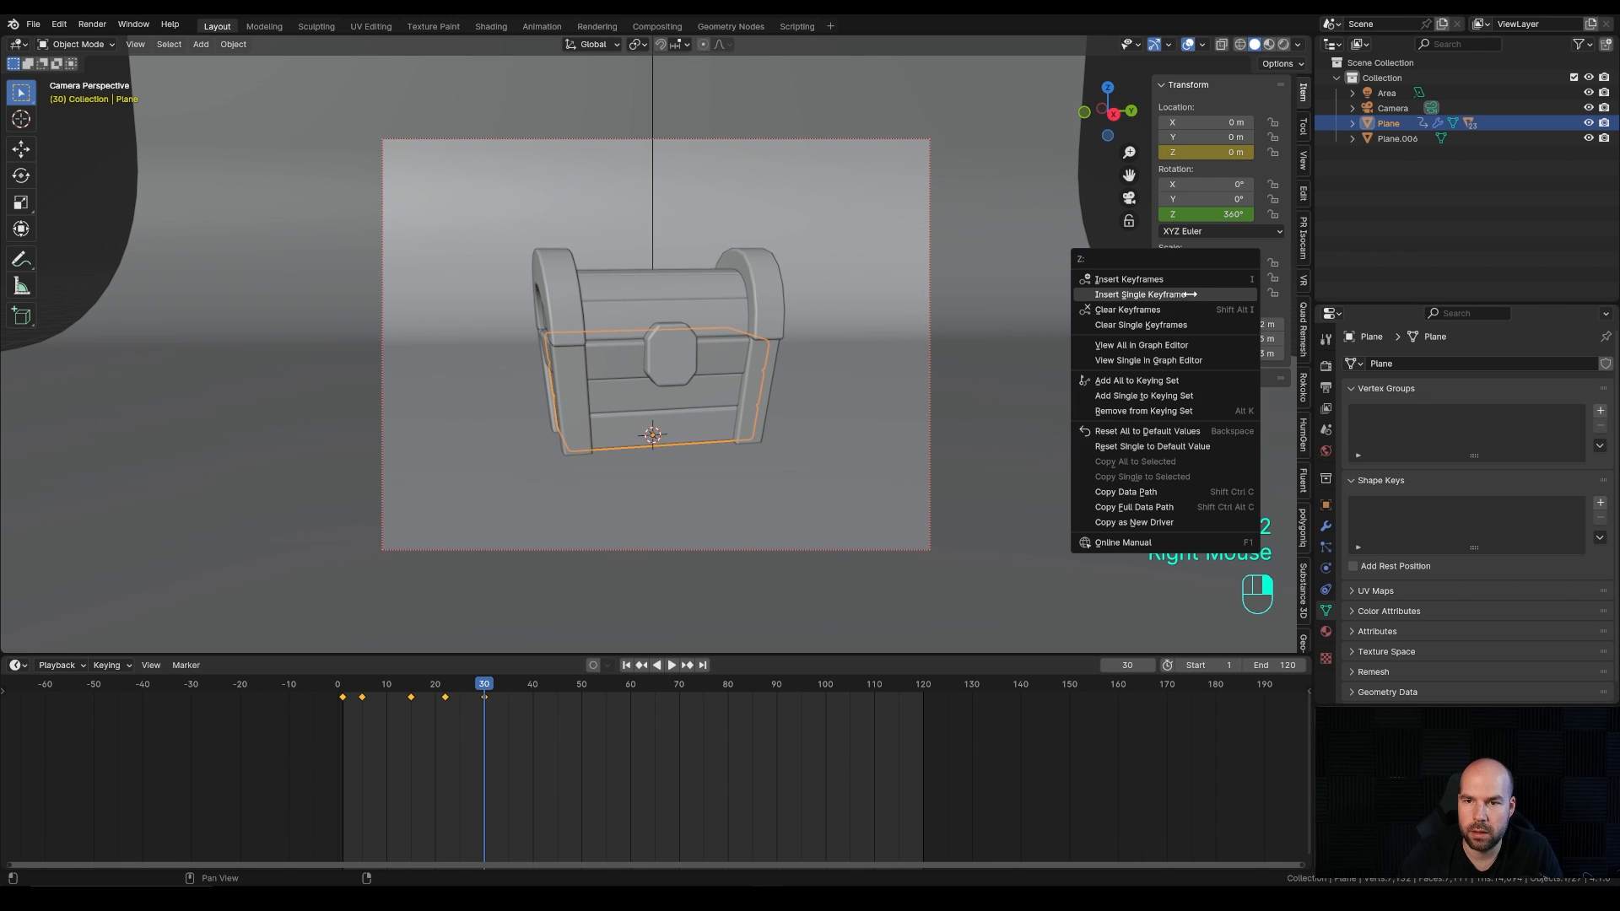
pyautogui.click(1181, 295)
# Step: At frame 35, squash the chest base's Z scale to 0.9 and insert a single keyframe for it
pyautogui.moveTo(493, 687); pyautogui.dragTo(509, 696)
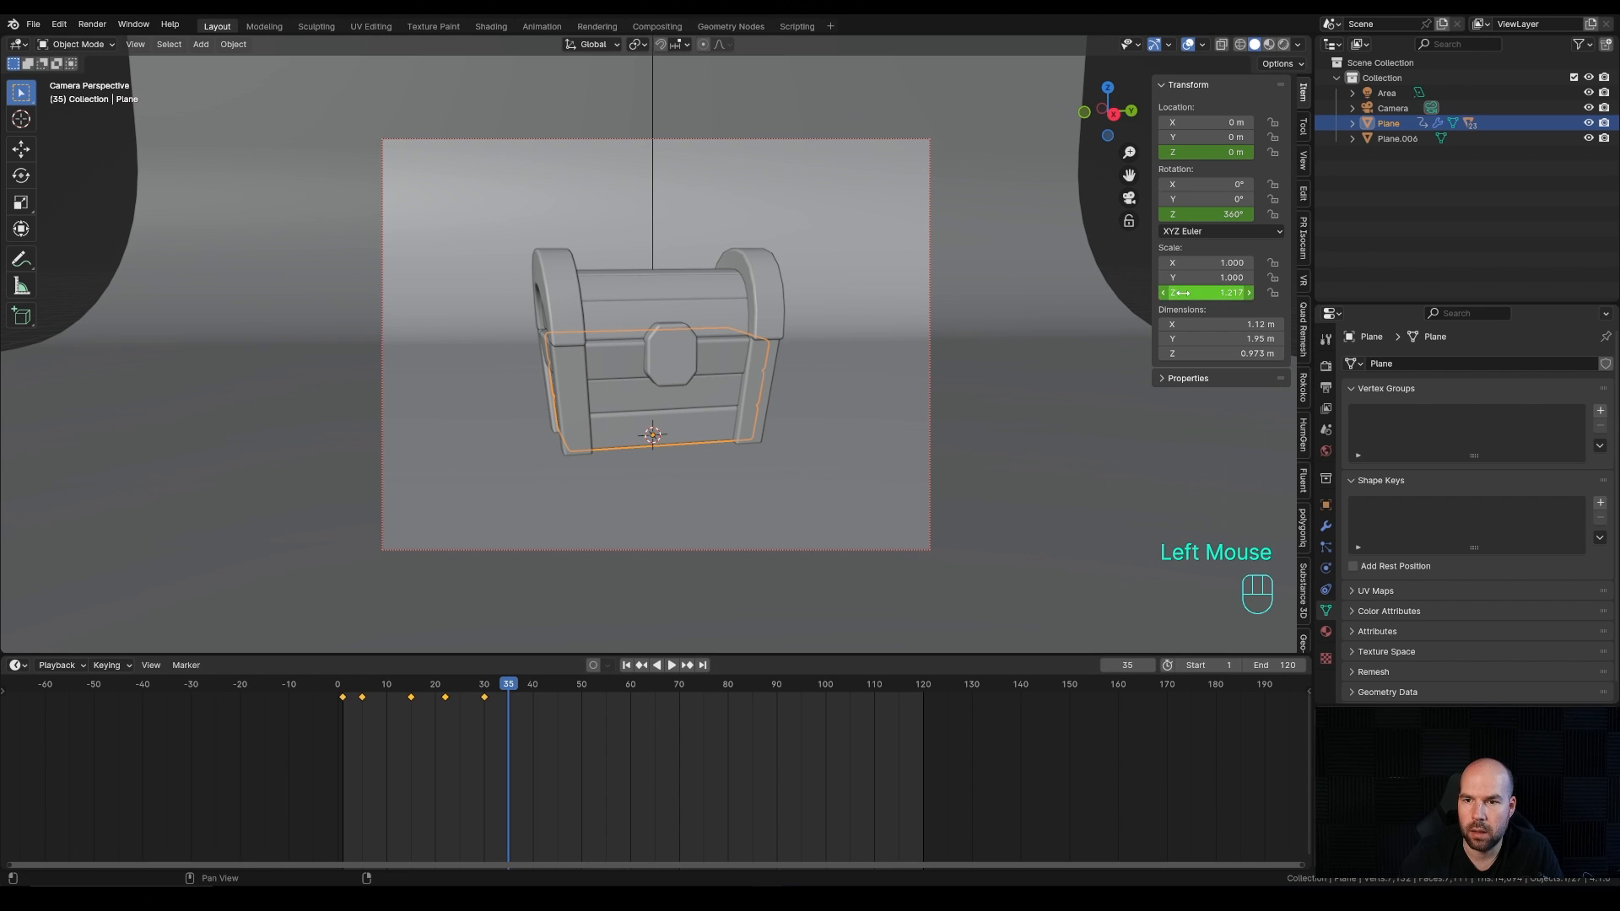
pyautogui.click(1225, 291)
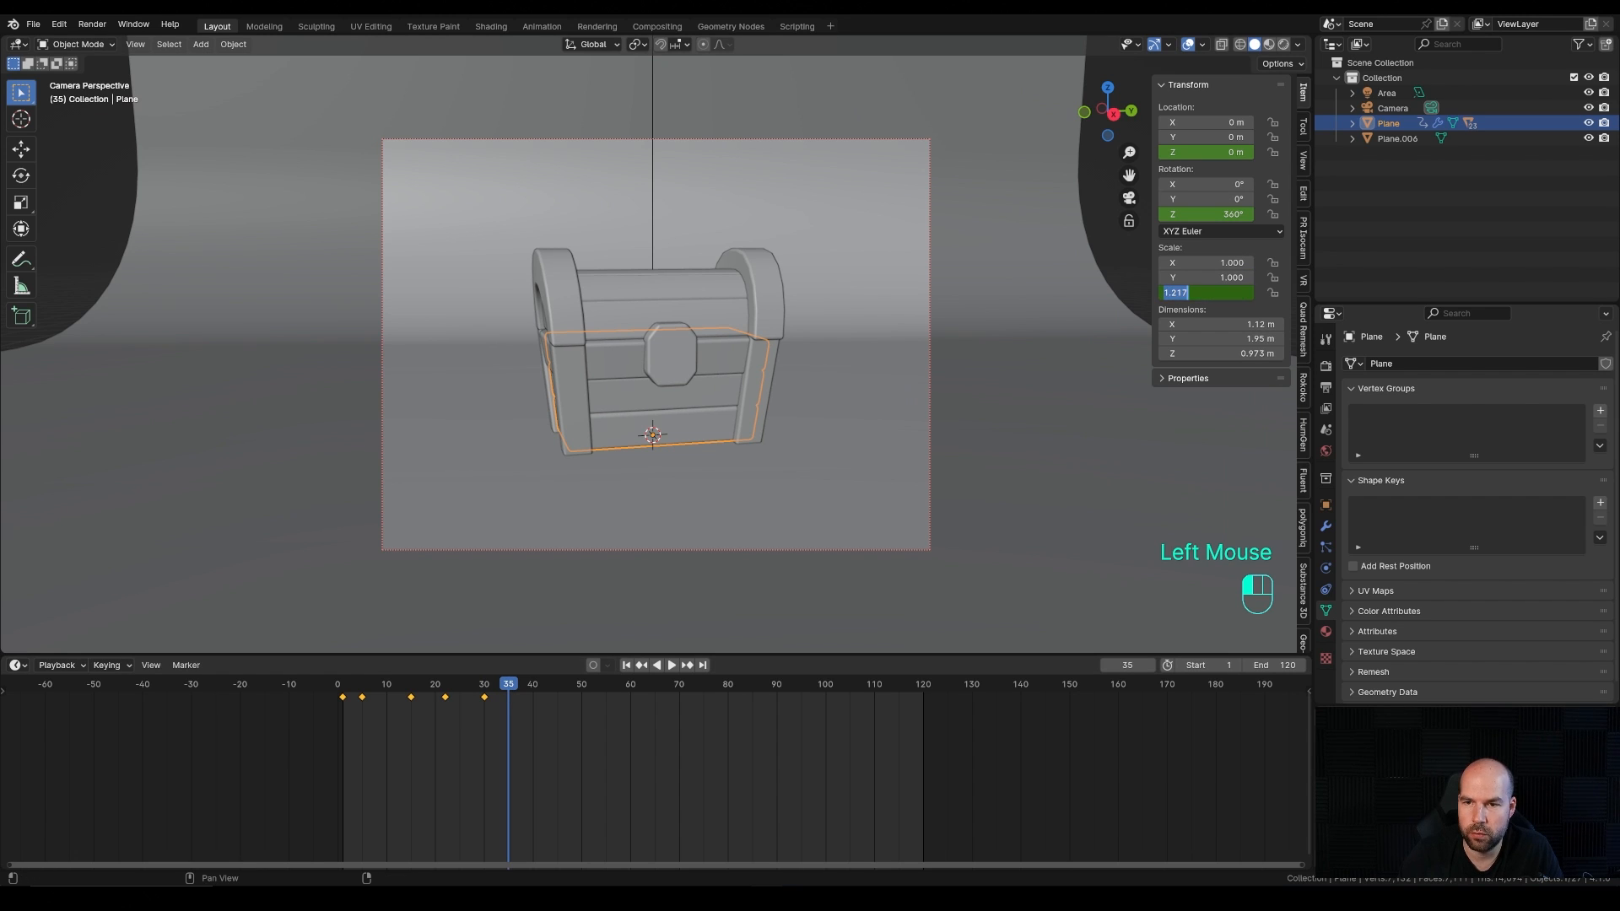
pyautogui.write('0.8')
pyautogui.press('Return')
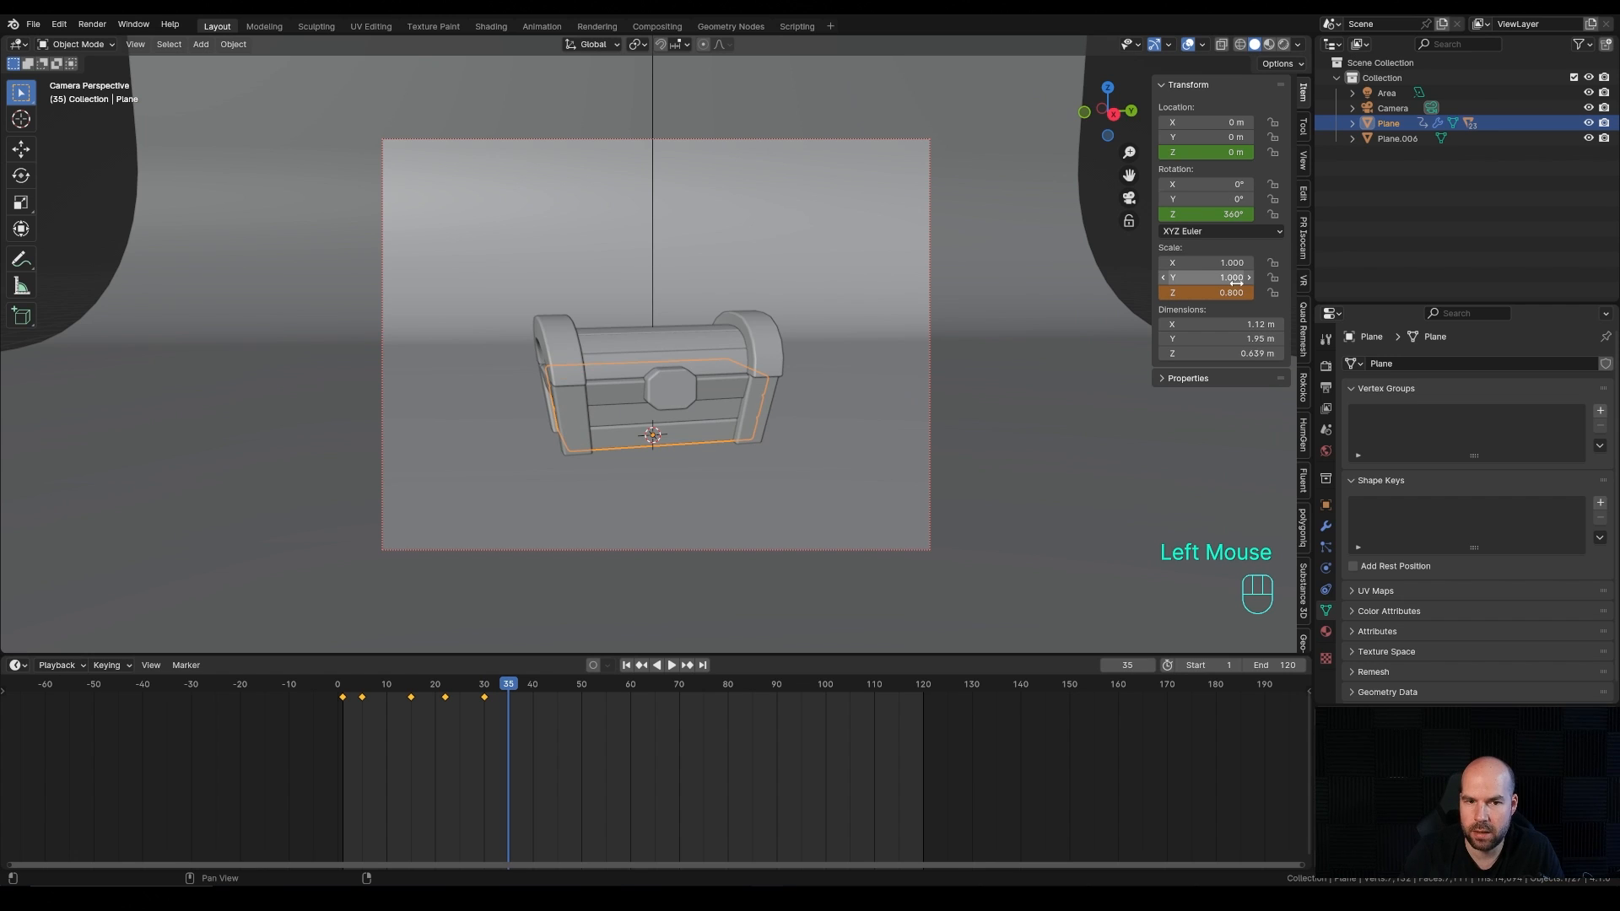
pyautogui.click(1228, 291)
pyautogui.write('0.9')
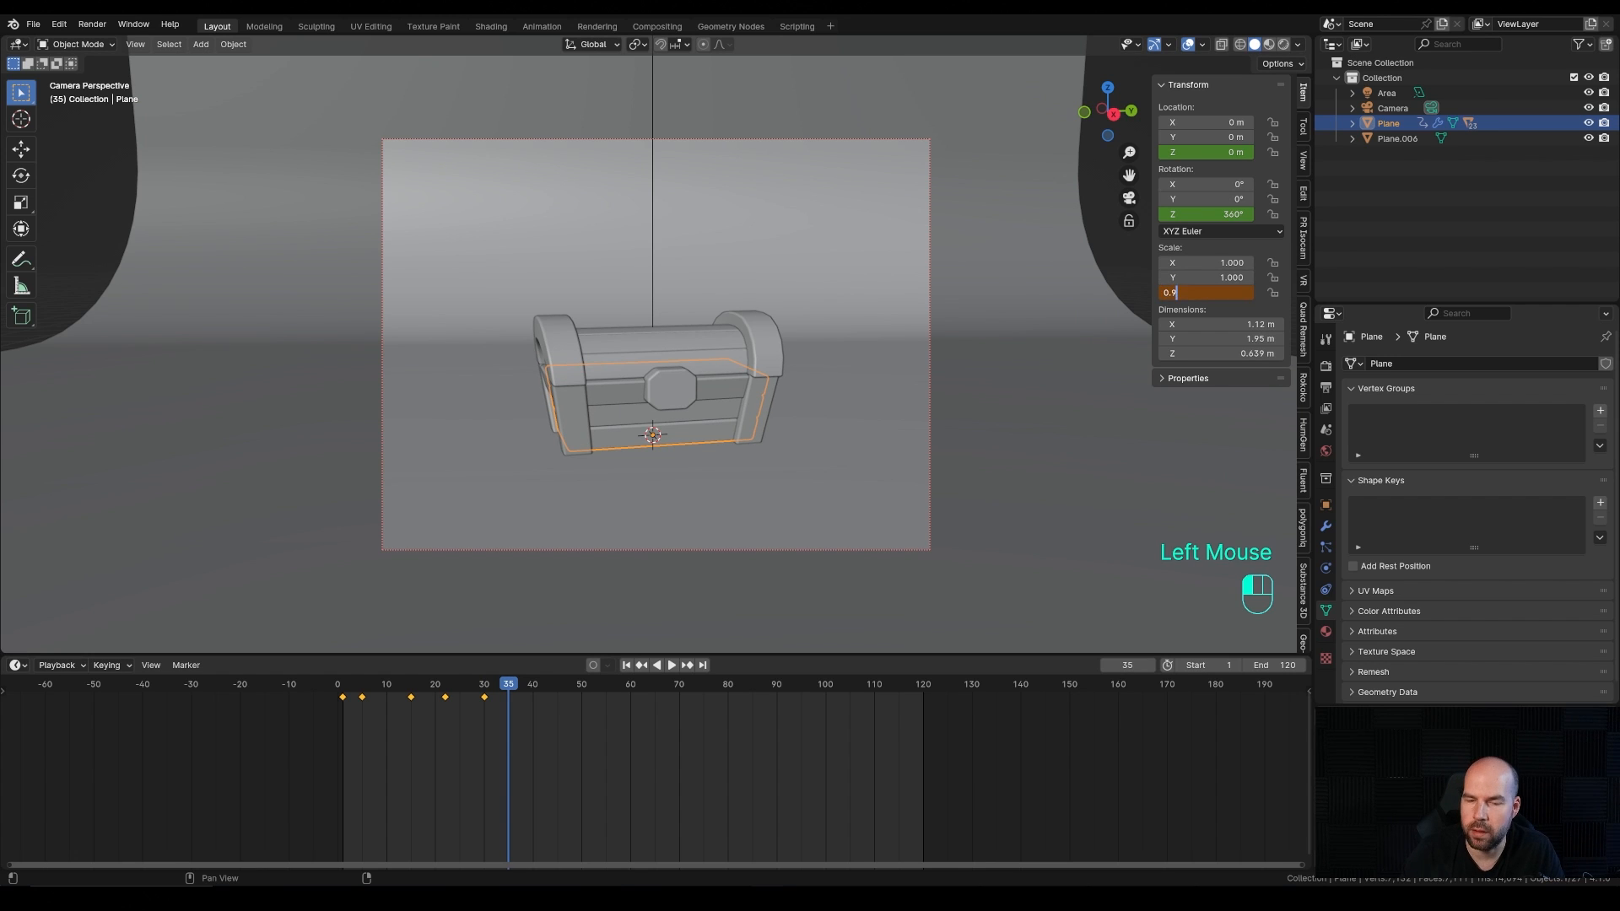
pyautogui.press('Return')
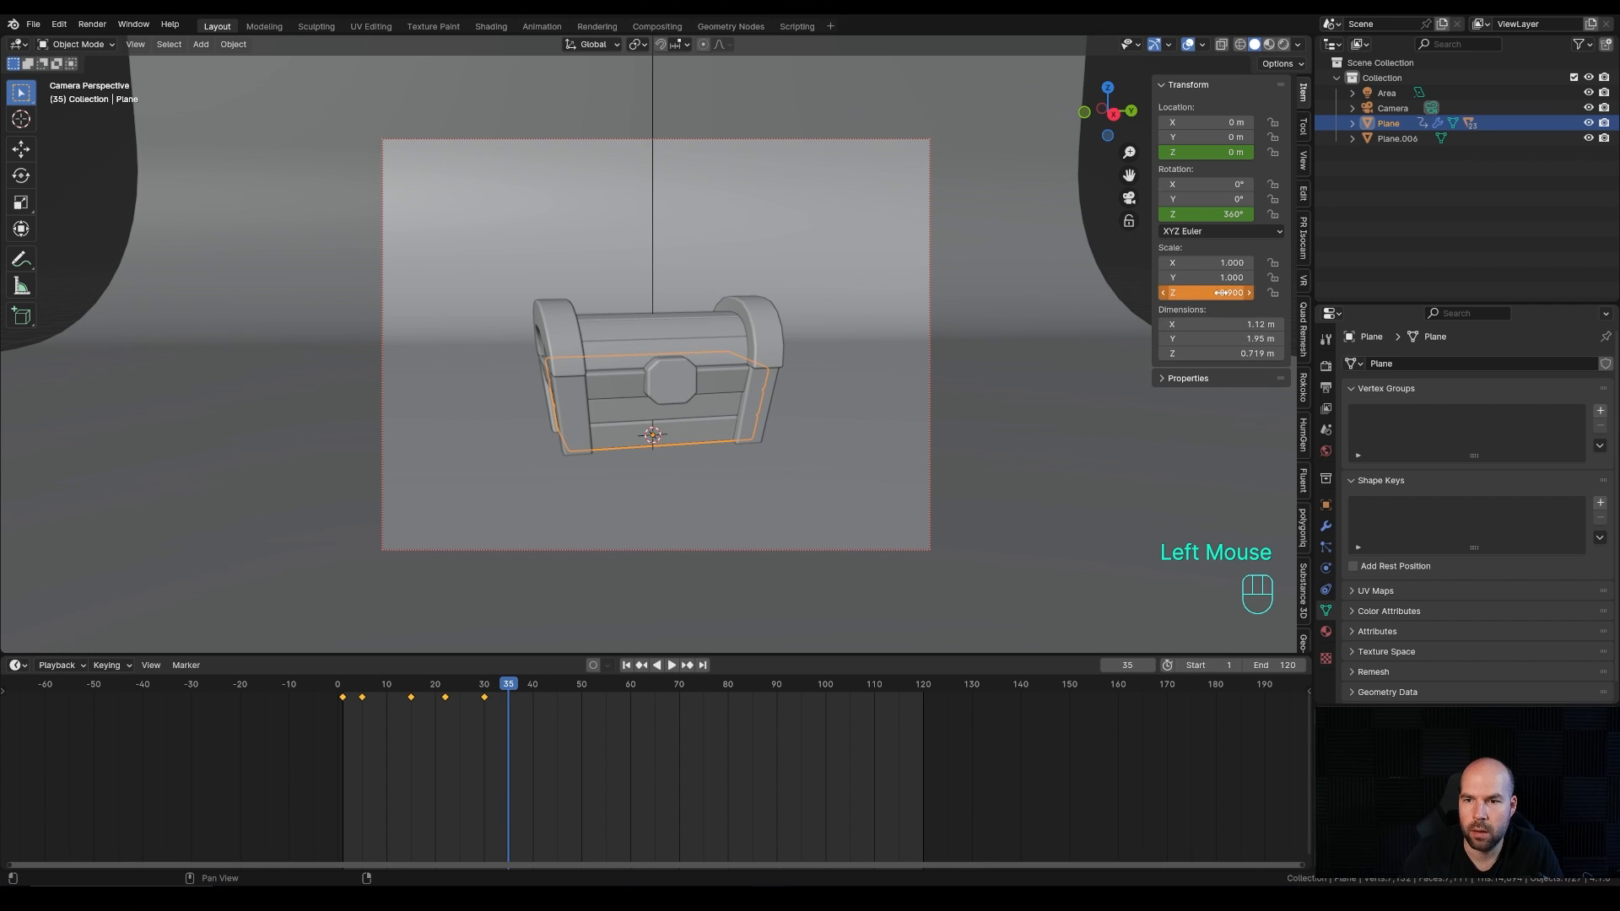
pyautogui.rightClick(1215, 292)
pyautogui.click(1221, 293)
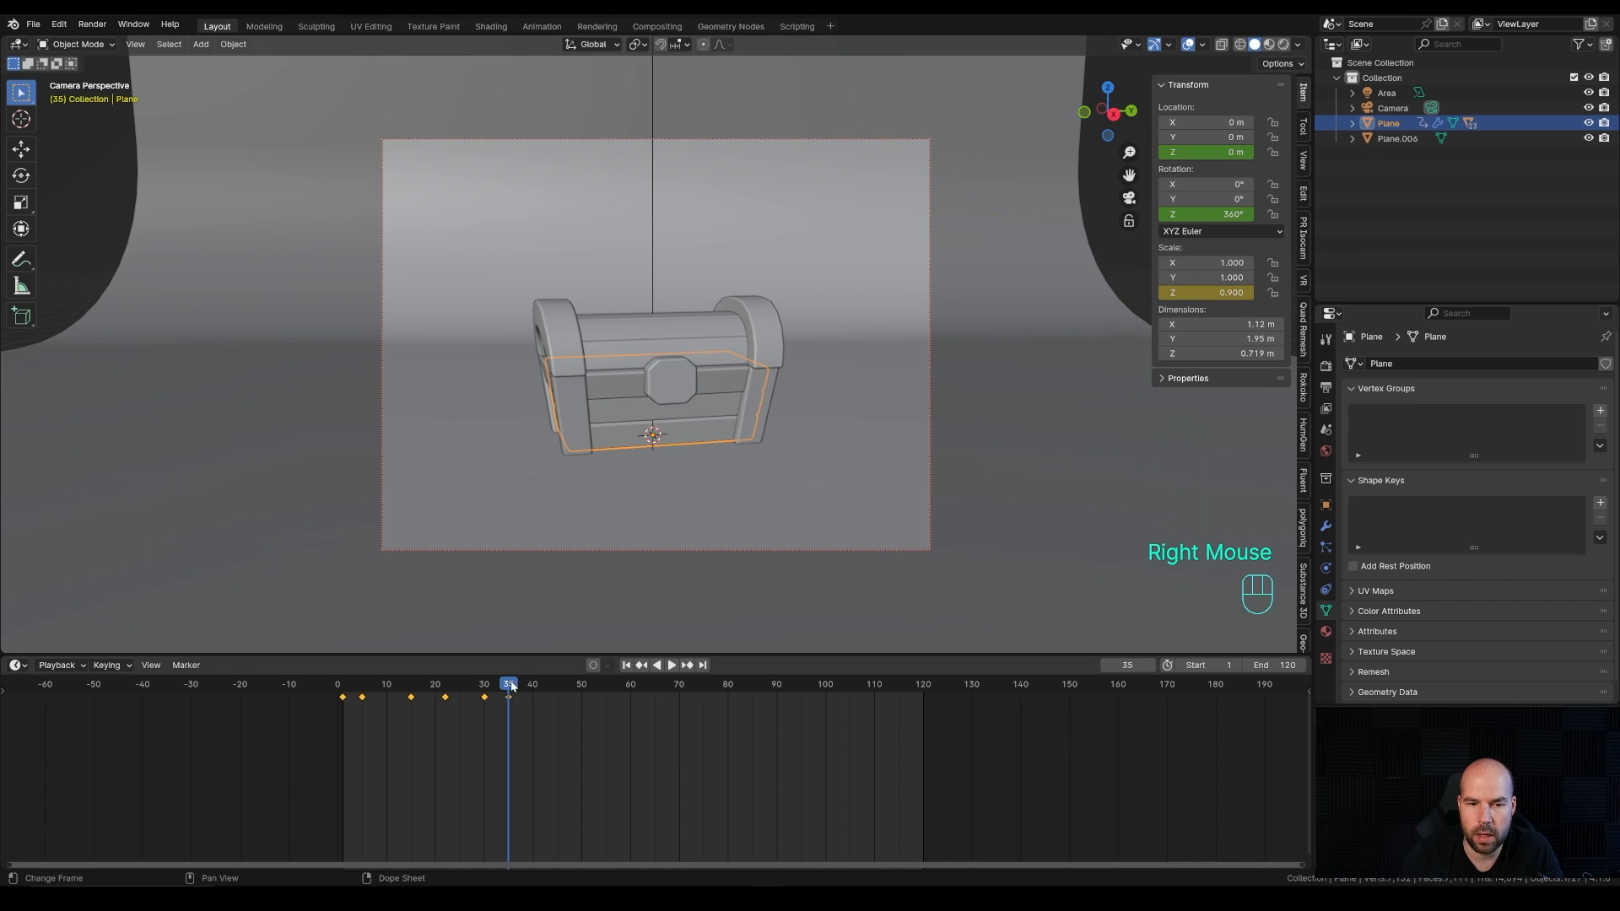
# Step: At frame 40, return the chest base's Z scale to its undeformed size and insert a single keyframe for it
pyautogui.moveTo(509, 685); pyautogui.dragTo(533, 685)
pyautogui.click(1248, 293)
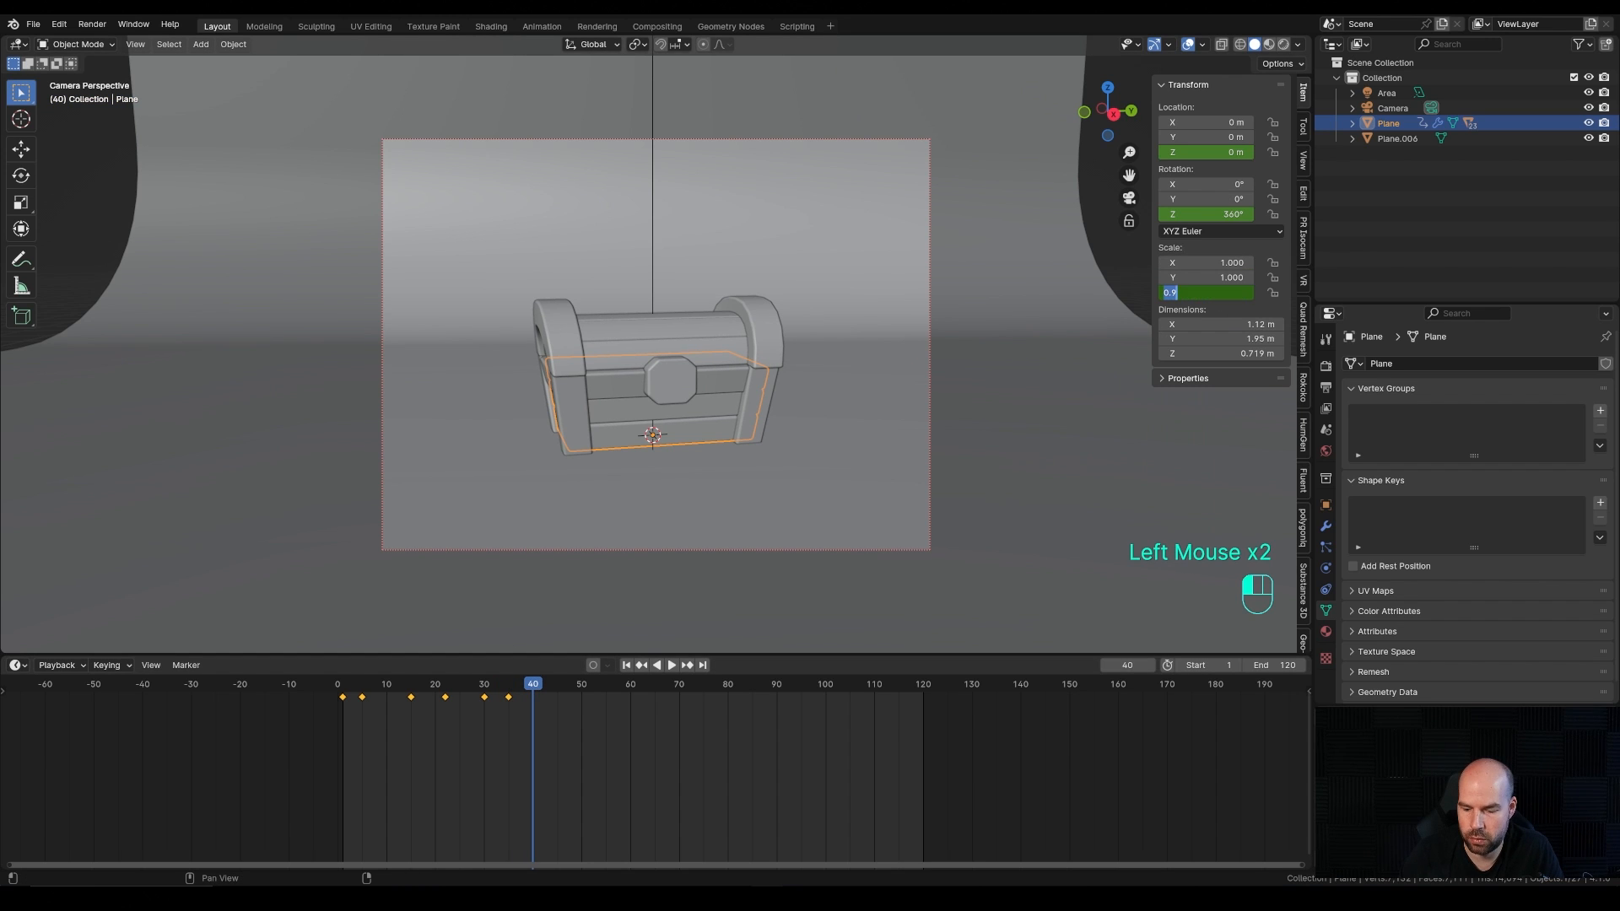
pyautogui.rightClick(1246, 297)
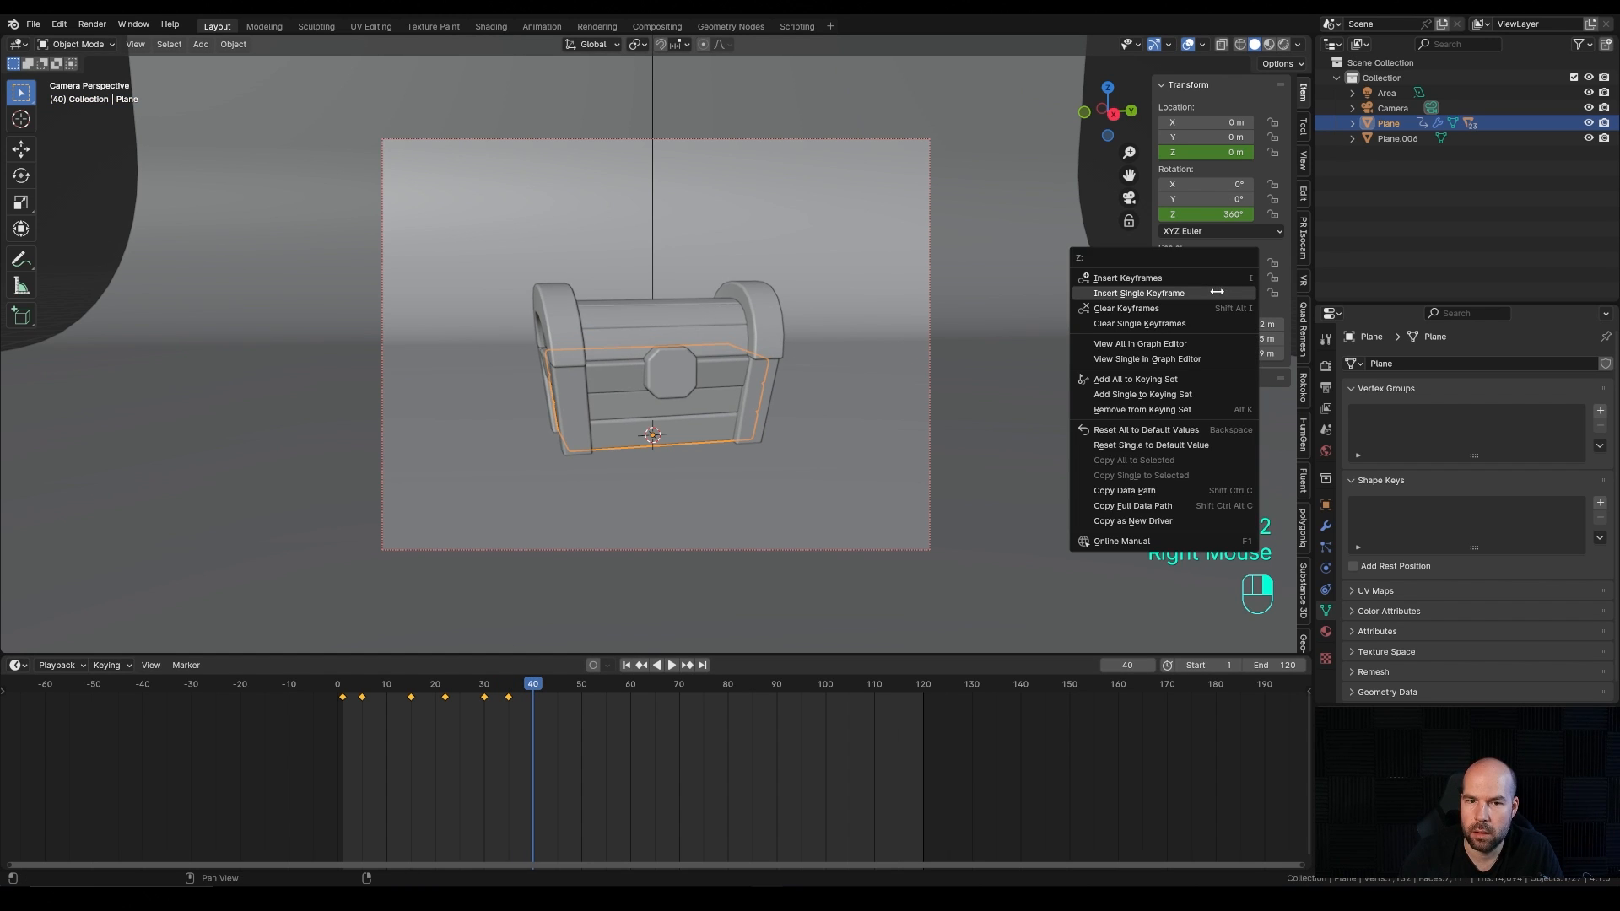
pyautogui.click(1216, 293)
# Step: Enlarge the timeline area, play back the chest's jump animation and return to frame 1
pyautogui.moveTo(532, 686); pyautogui.dragTo(532, 580)
pyautogui.click(329, 634)
pyautogui.press('space')
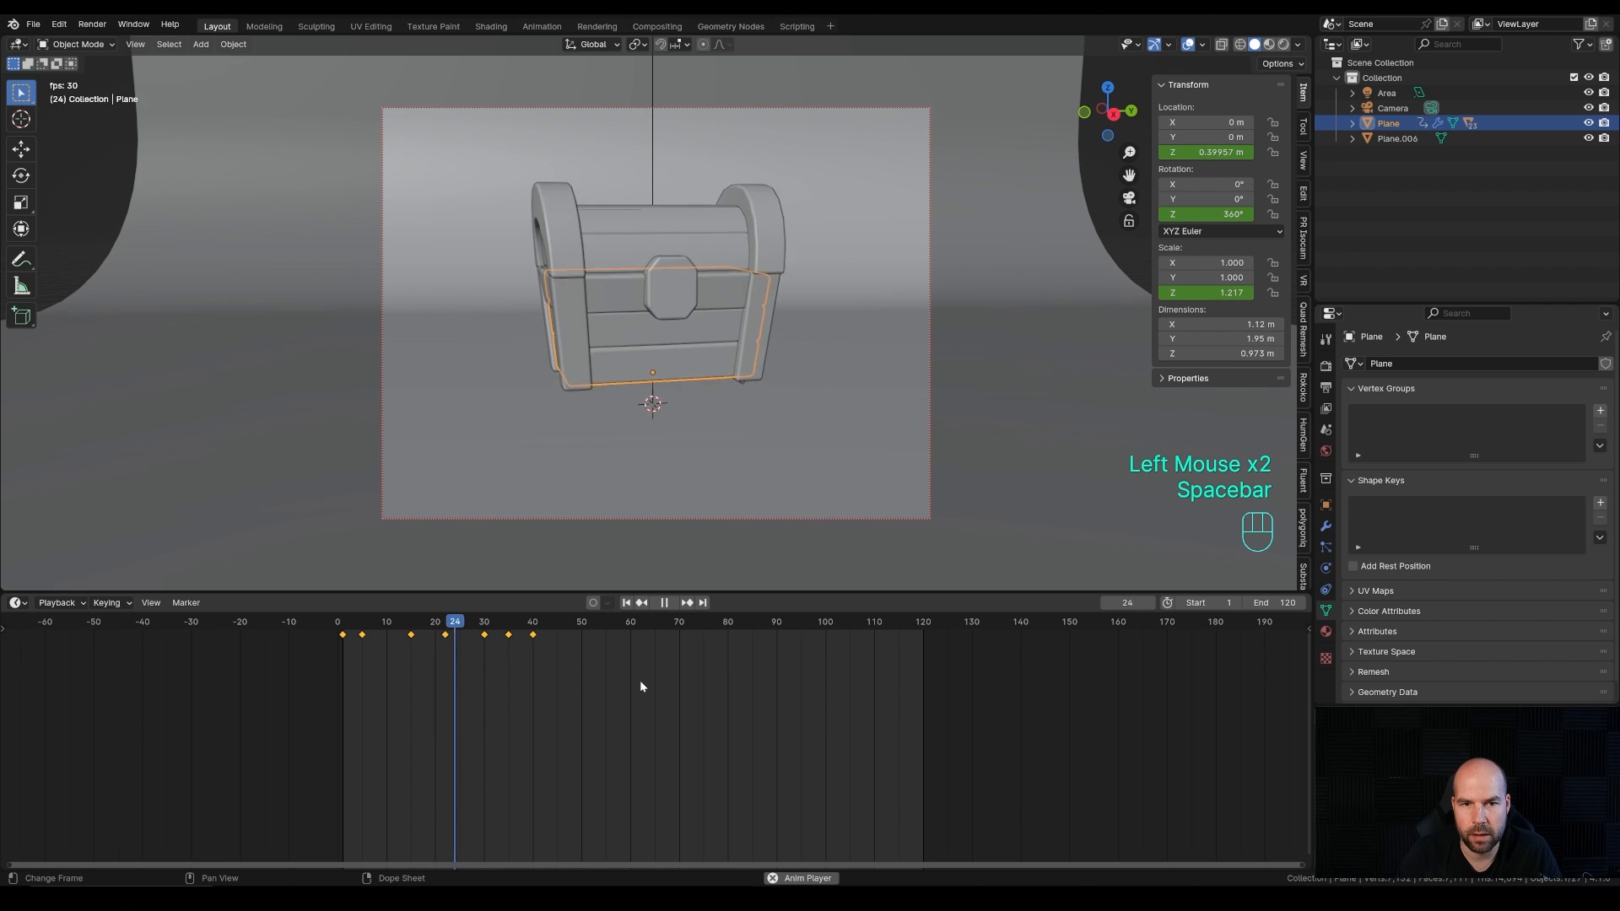
pyautogui.press('space')
pyautogui.moveTo(520, 649); pyautogui.dragTo(342, 635)
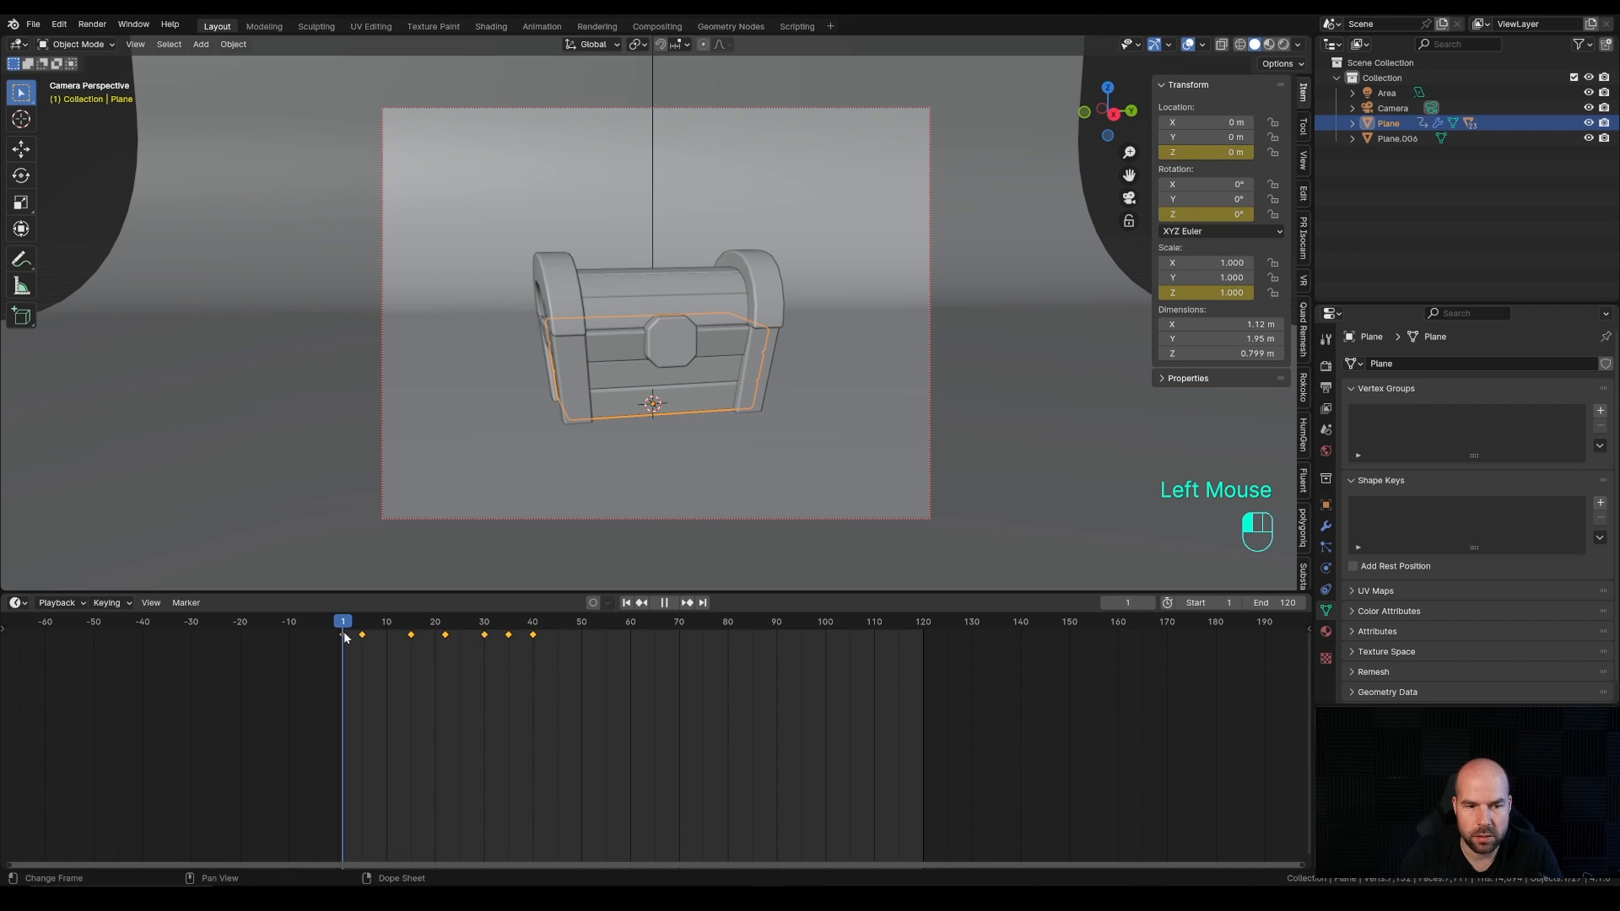
# Step: Shift all keyframes after frame 15 ten frames later, so the chest's descent begins moving from frame 32 through 50
pyautogui.click(411, 624)
pyautogui.moveTo(424, 657); pyautogui.dragTo(580, 634)
pyautogui.press('g')
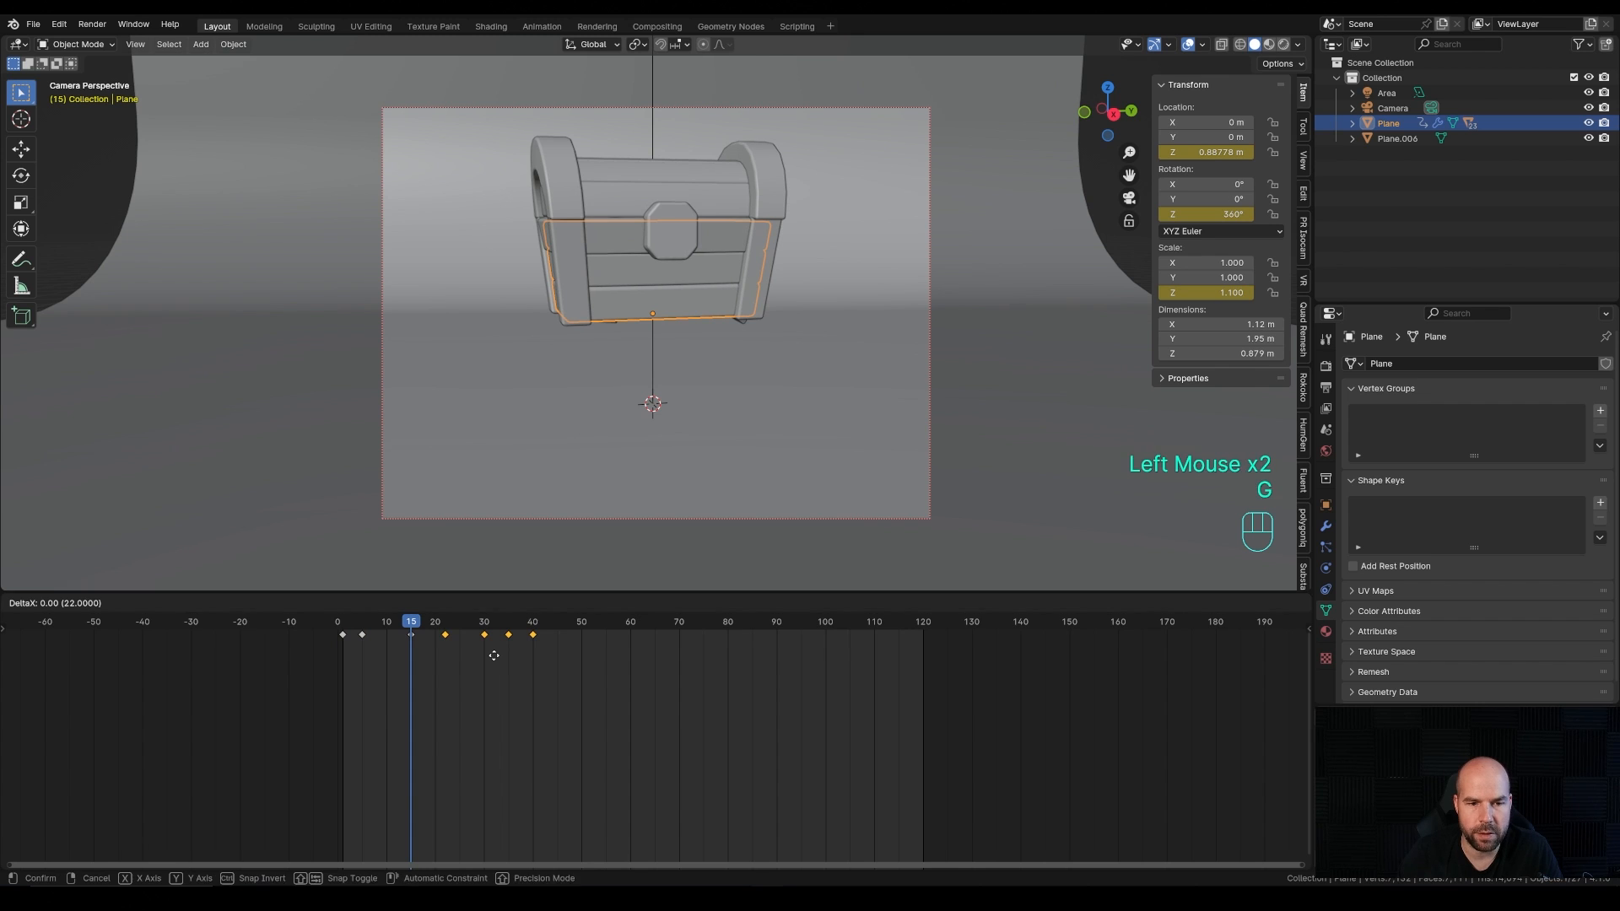
pyautogui.press('x')
pyautogui.click(545, 660)
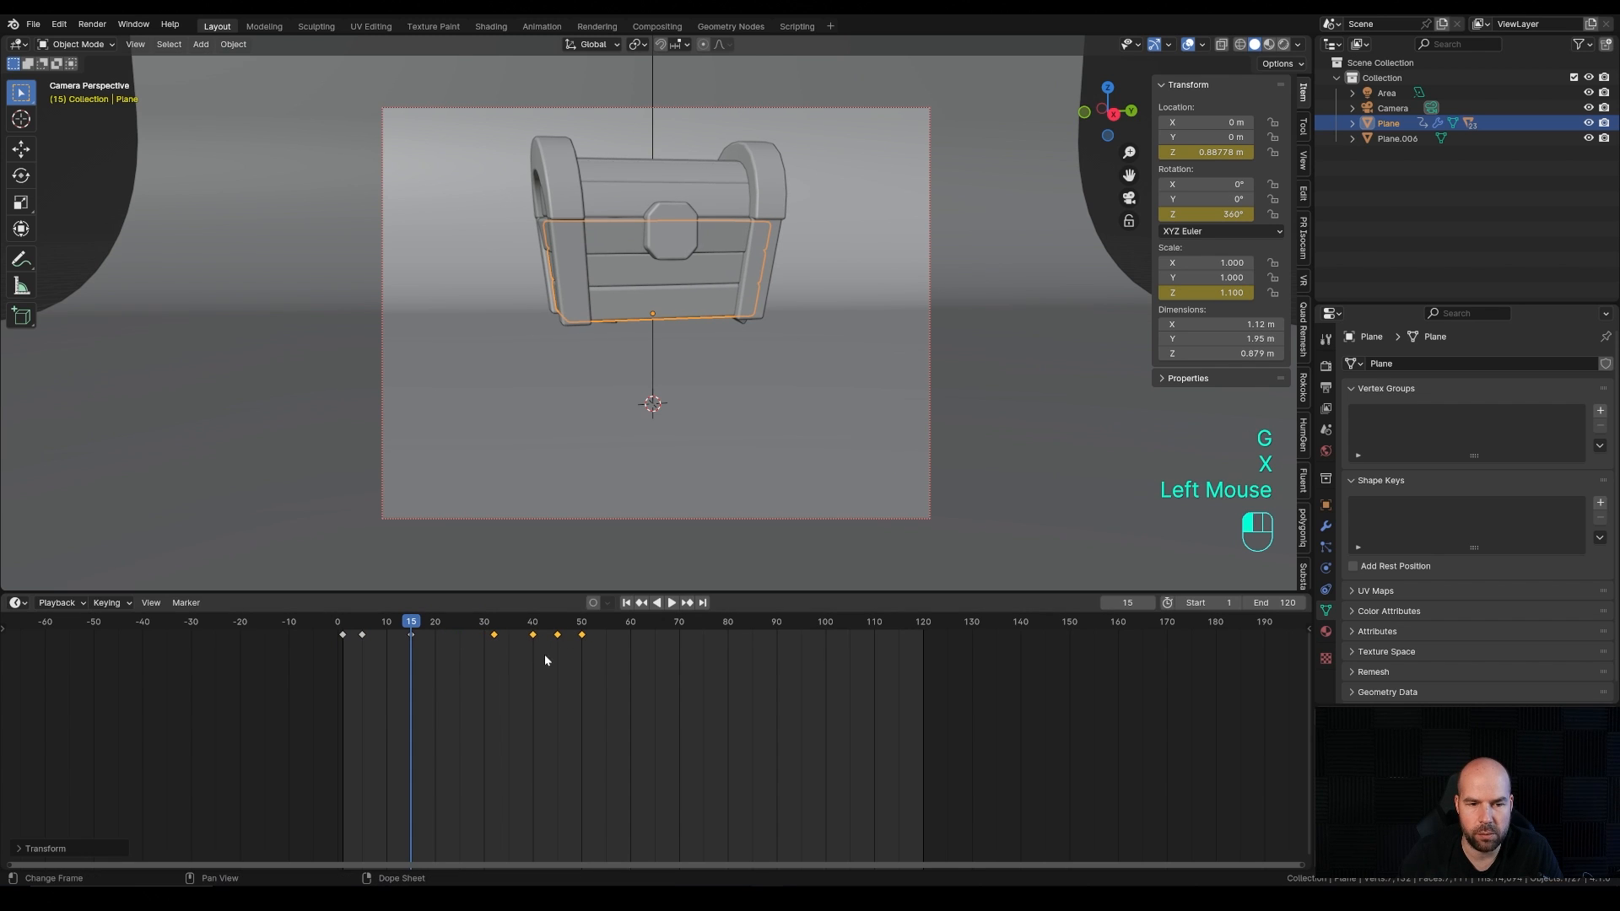
# Step: Scrub and play back the retimed chest animation to check its spin and landing
pyautogui.moveTo(414, 630)
pyautogui.mouseDown()
pyautogui.moveTo(491, 625)
pyautogui.moveTo(345, 641)
pyautogui.moveTo(413, 638)
pyautogui.moveTo(351, 641)
pyautogui.moveTo(395, 639)
pyautogui.mouseUp()
pyautogui.press('space')
pyautogui.press('space')
# Step: At frame 12, insert a single keyframe for the chest lid's Y rotation in the closed 0° position
pyautogui.click(350, 641)
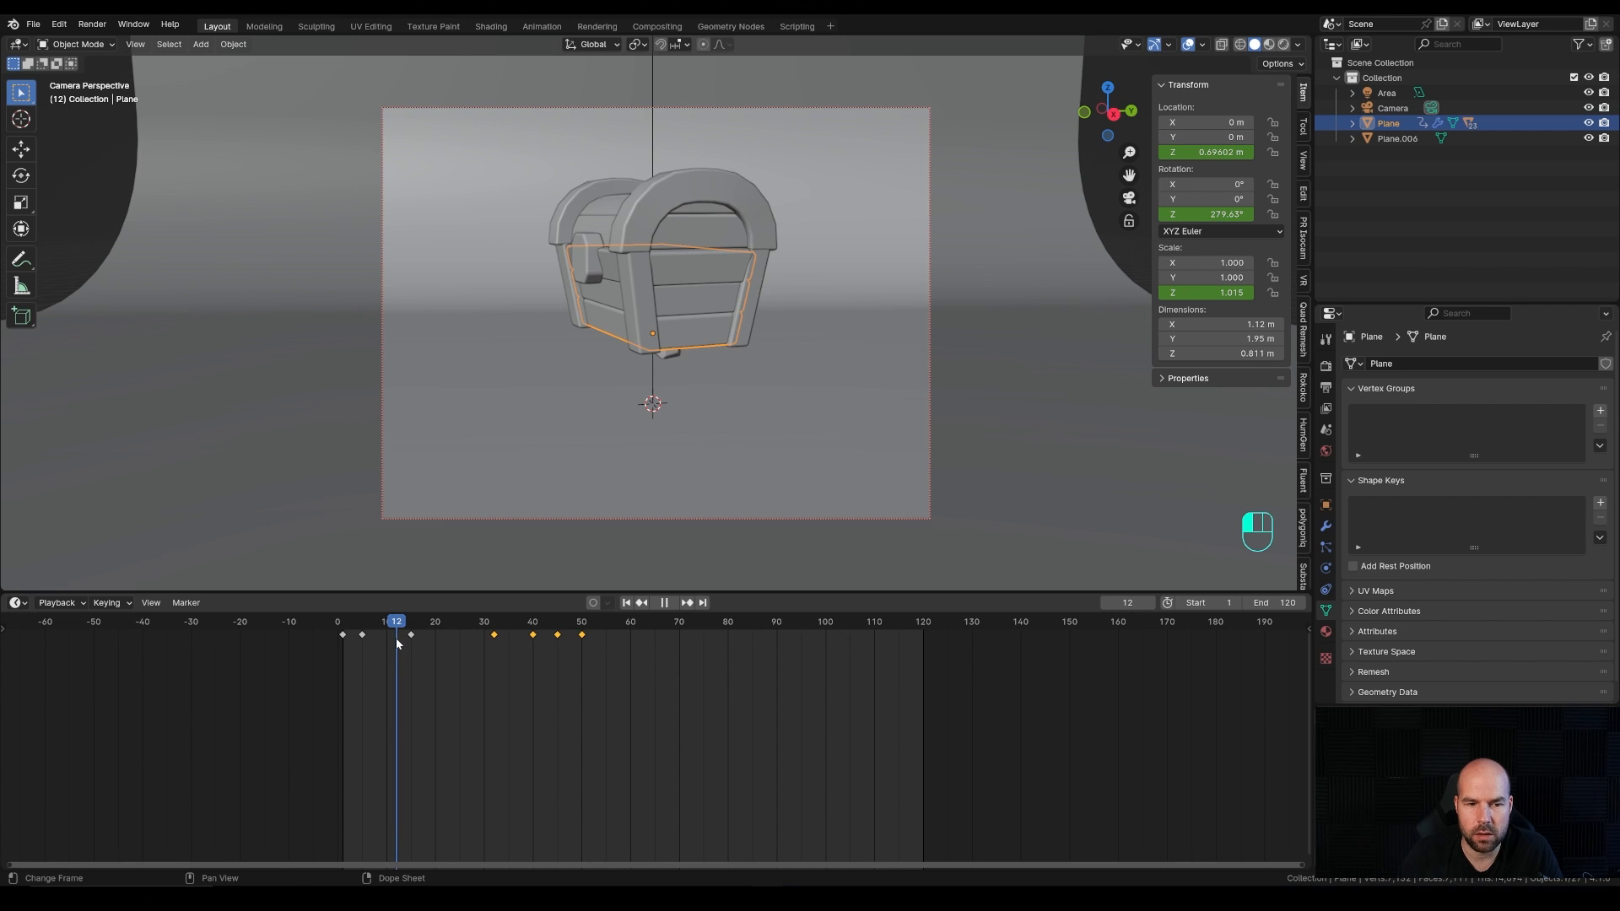
pyautogui.click(675, 230)
pyautogui.hotkey('ctrl', 'z')
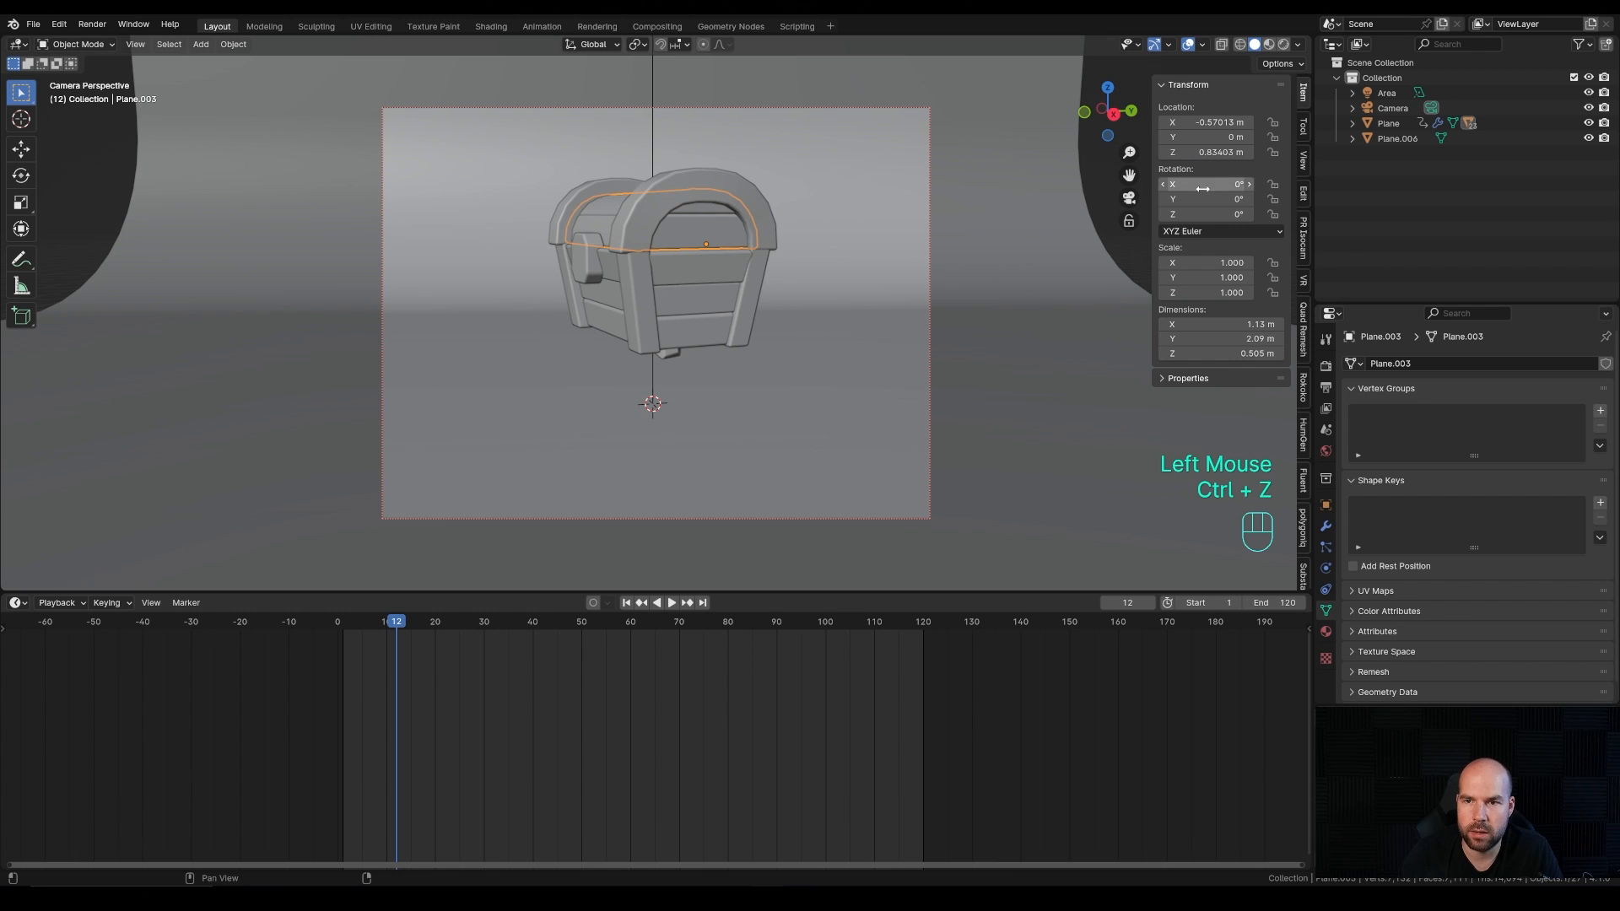
pyautogui.moveTo(1214, 199); pyautogui.dragTo(1193, 199)
pyautogui.hotkey('ctrl', 'z')
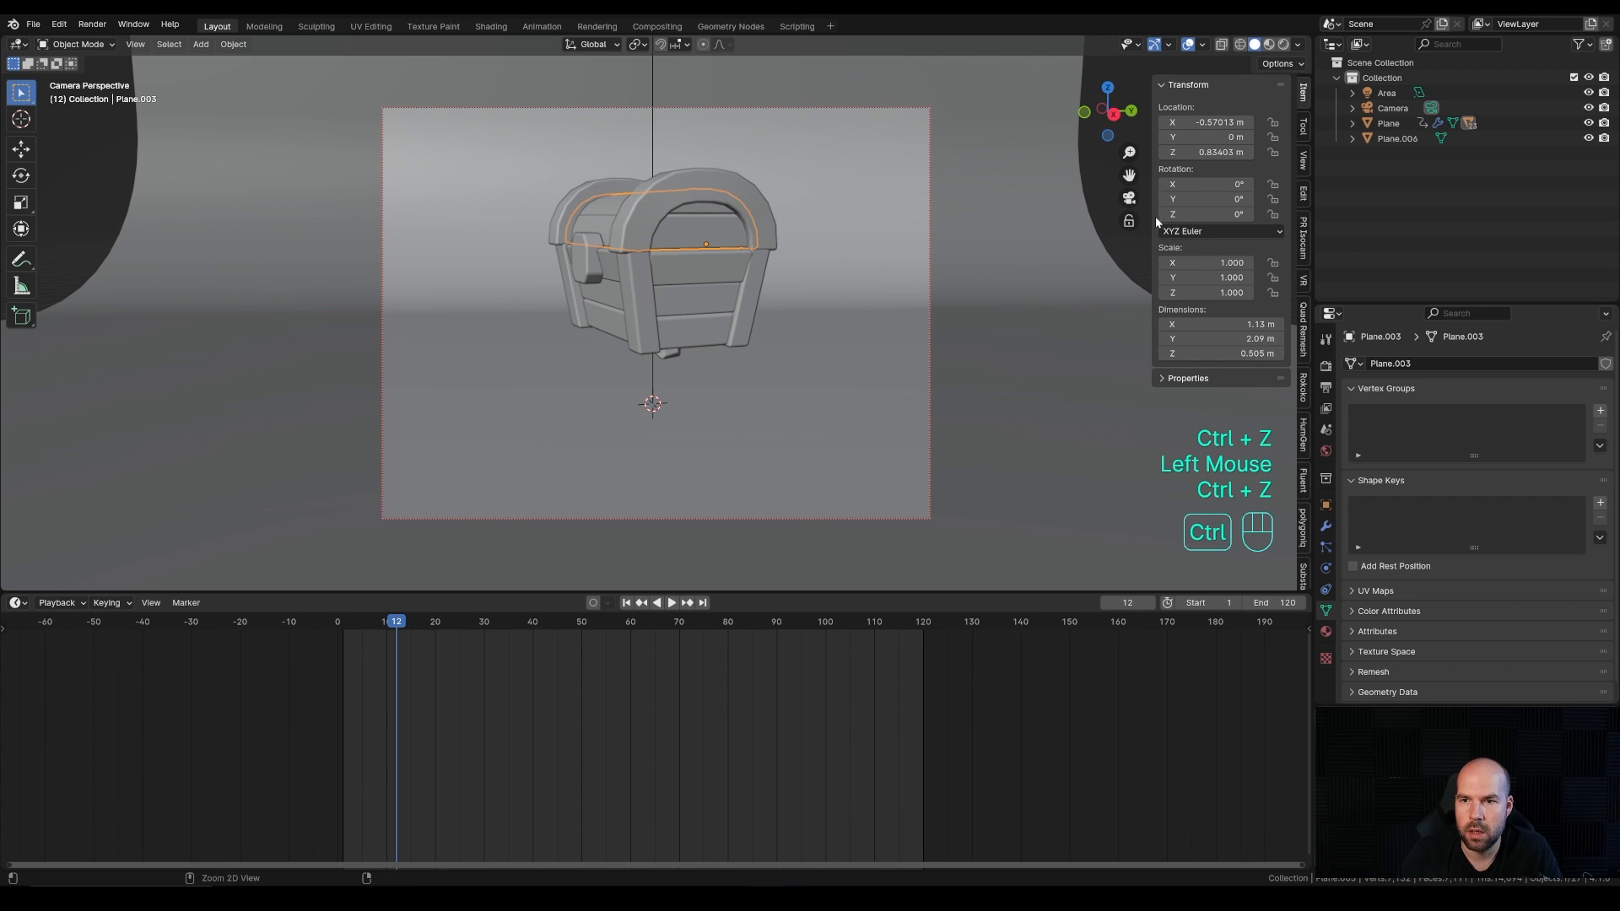
pyautogui.rightClick(1168, 200)
pyautogui.click(1169, 217)
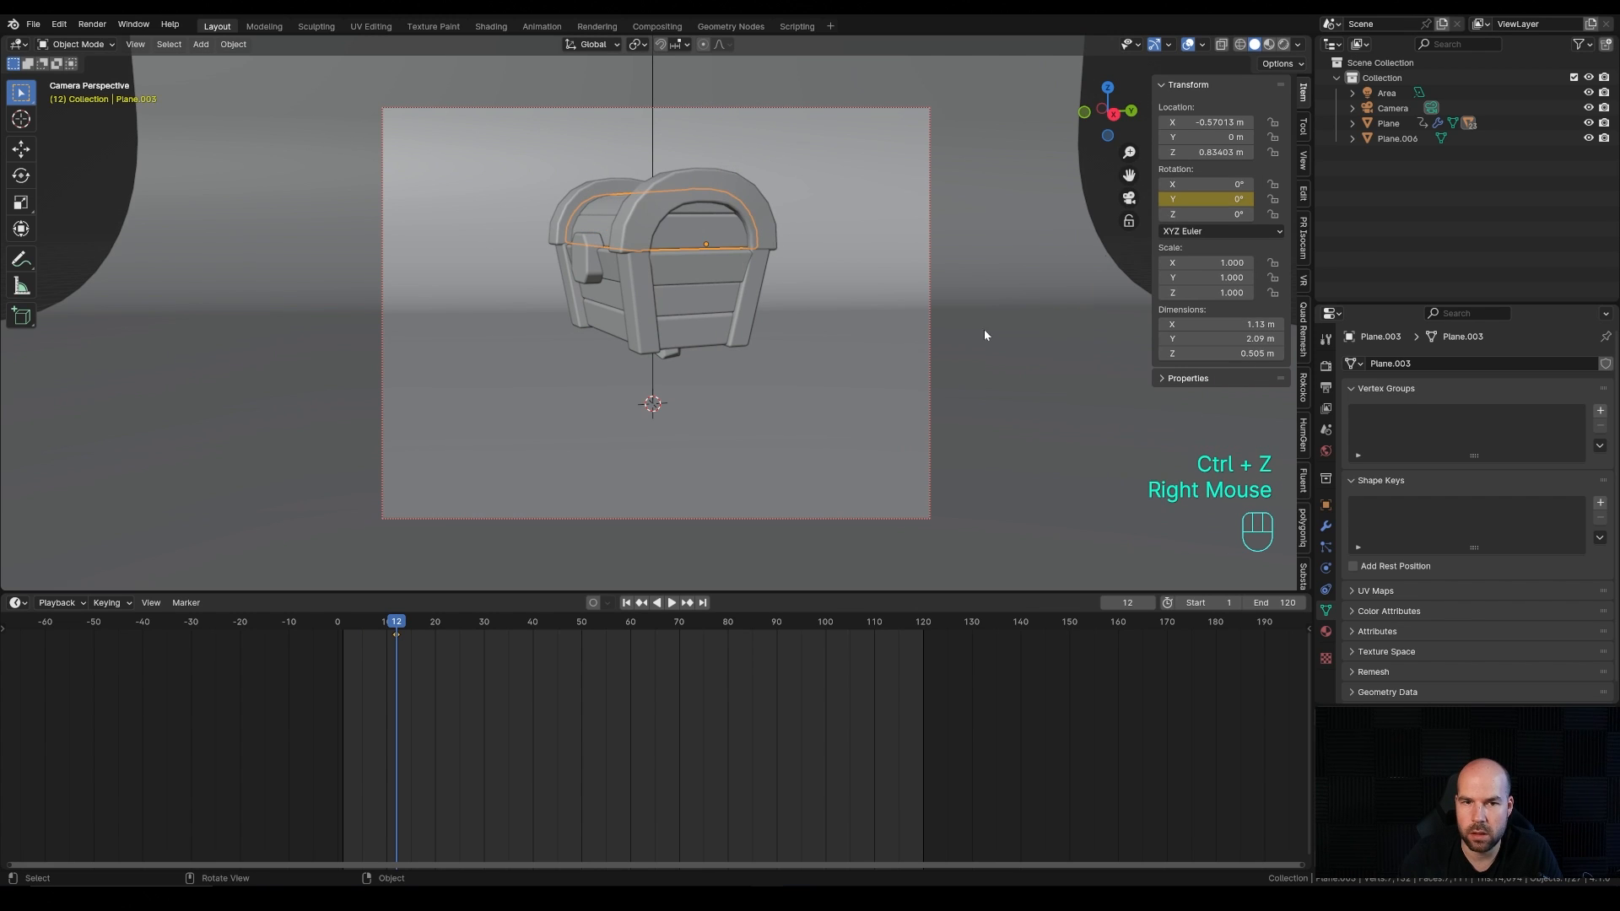
# Step: At frame 17, swing the lid open to a Y rotation of -57° and insert a single keyframe for it
pyautogui.moveTo(408, 629); pyautogui.dragTo(422, 627)
pyautogui.click(411, 622)
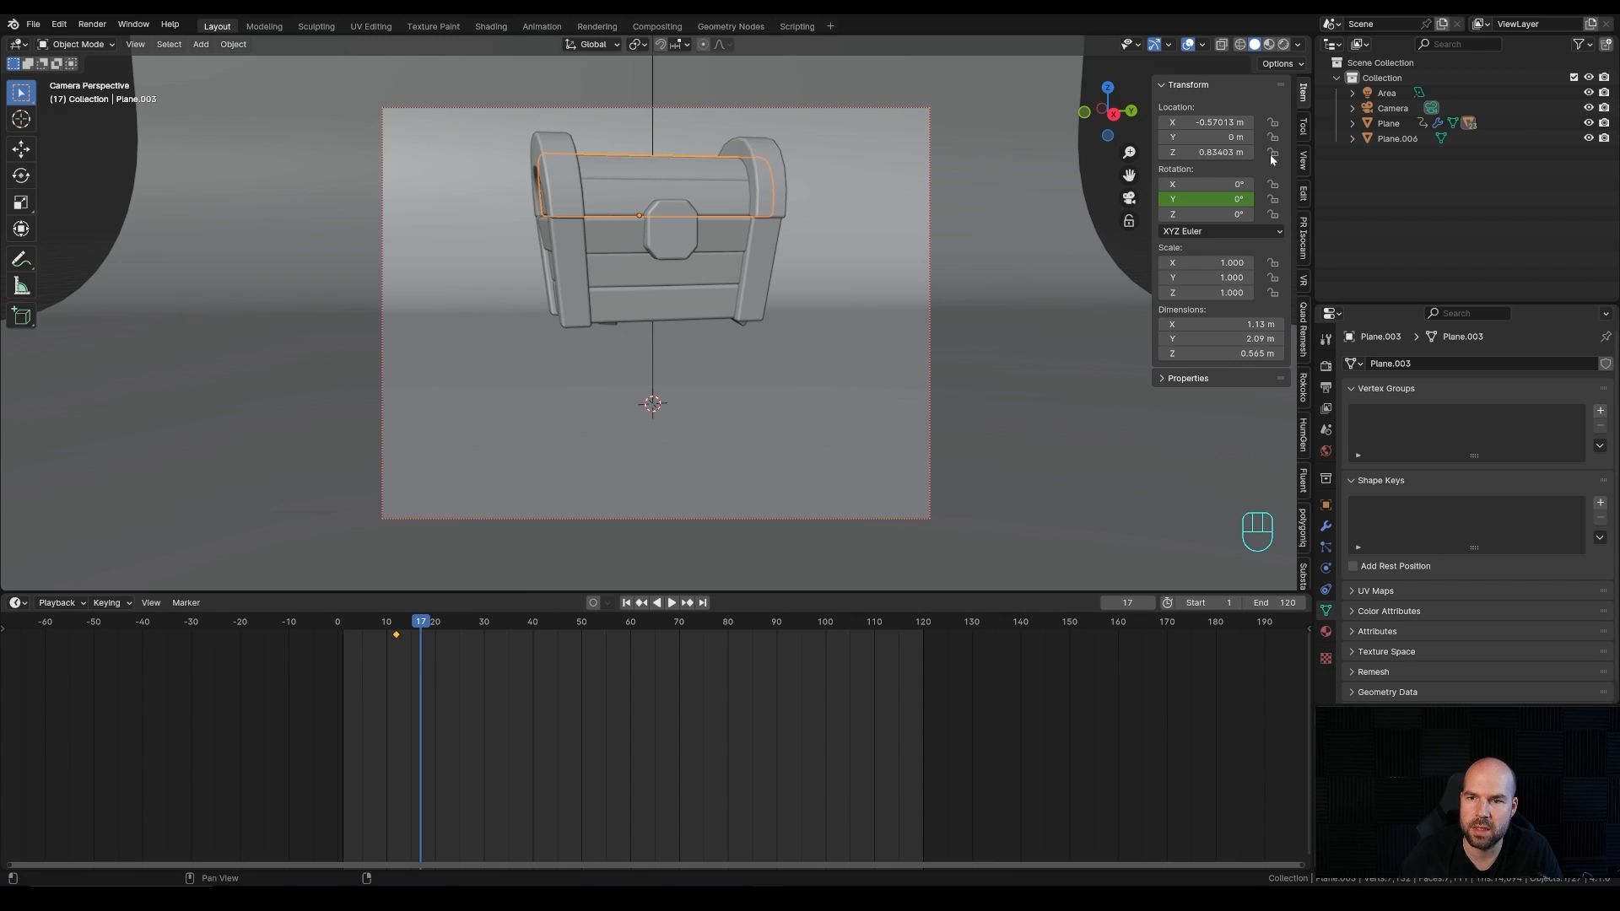
pyautogui.moveTo(1206, 199); pyautogui.dragTo(1173, 199)
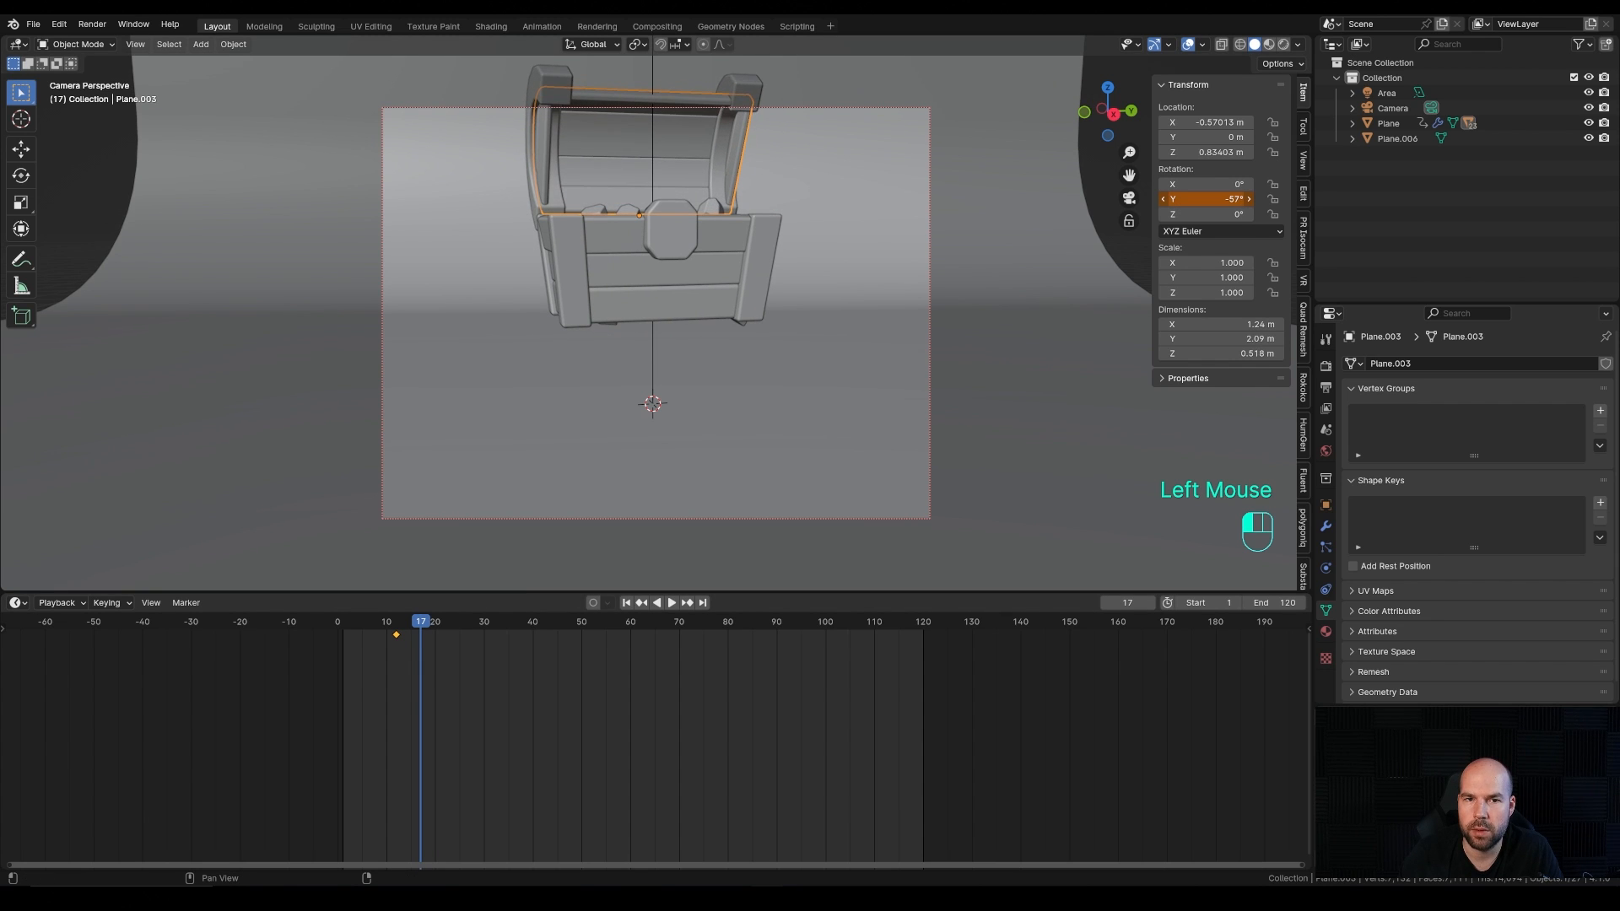
pyautogui.rightClick(1230, 199)
pyautogui.click(1185, 198)
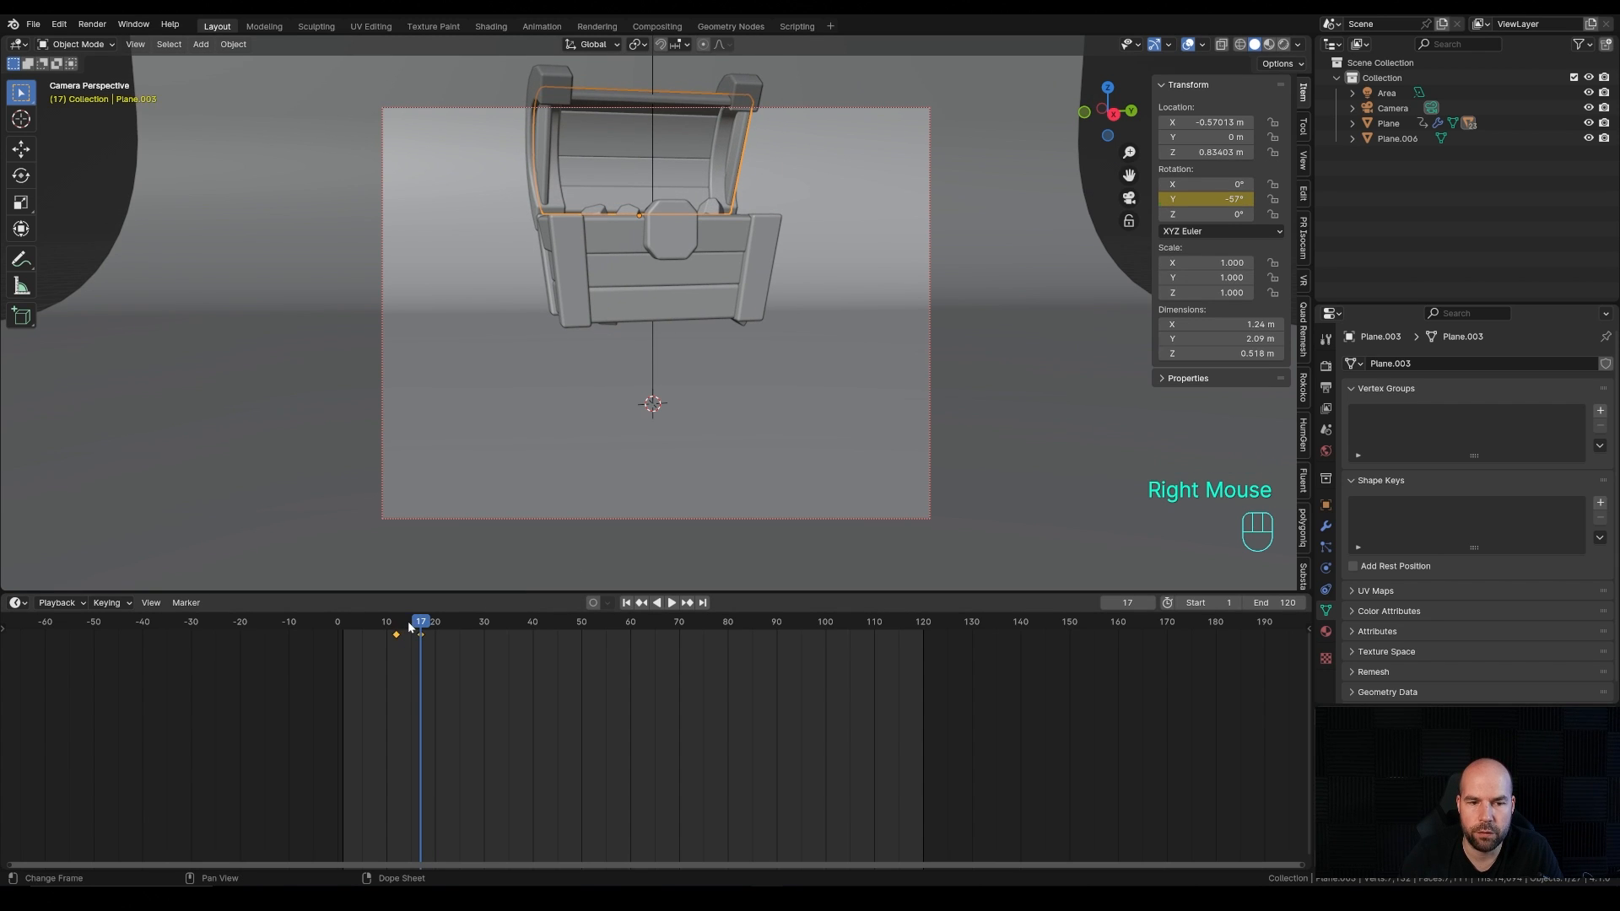
# Step: At frame 40, insert a single keyframe for the lid's Y rotation to hold it open until the landing
pyautogui.moveTo(411, 626); pyautogui.dragTo(533, 631)
pyautogui.keyDown('shift'); pyautogui.click(696, 371); pyautogui.keyUp('shift')
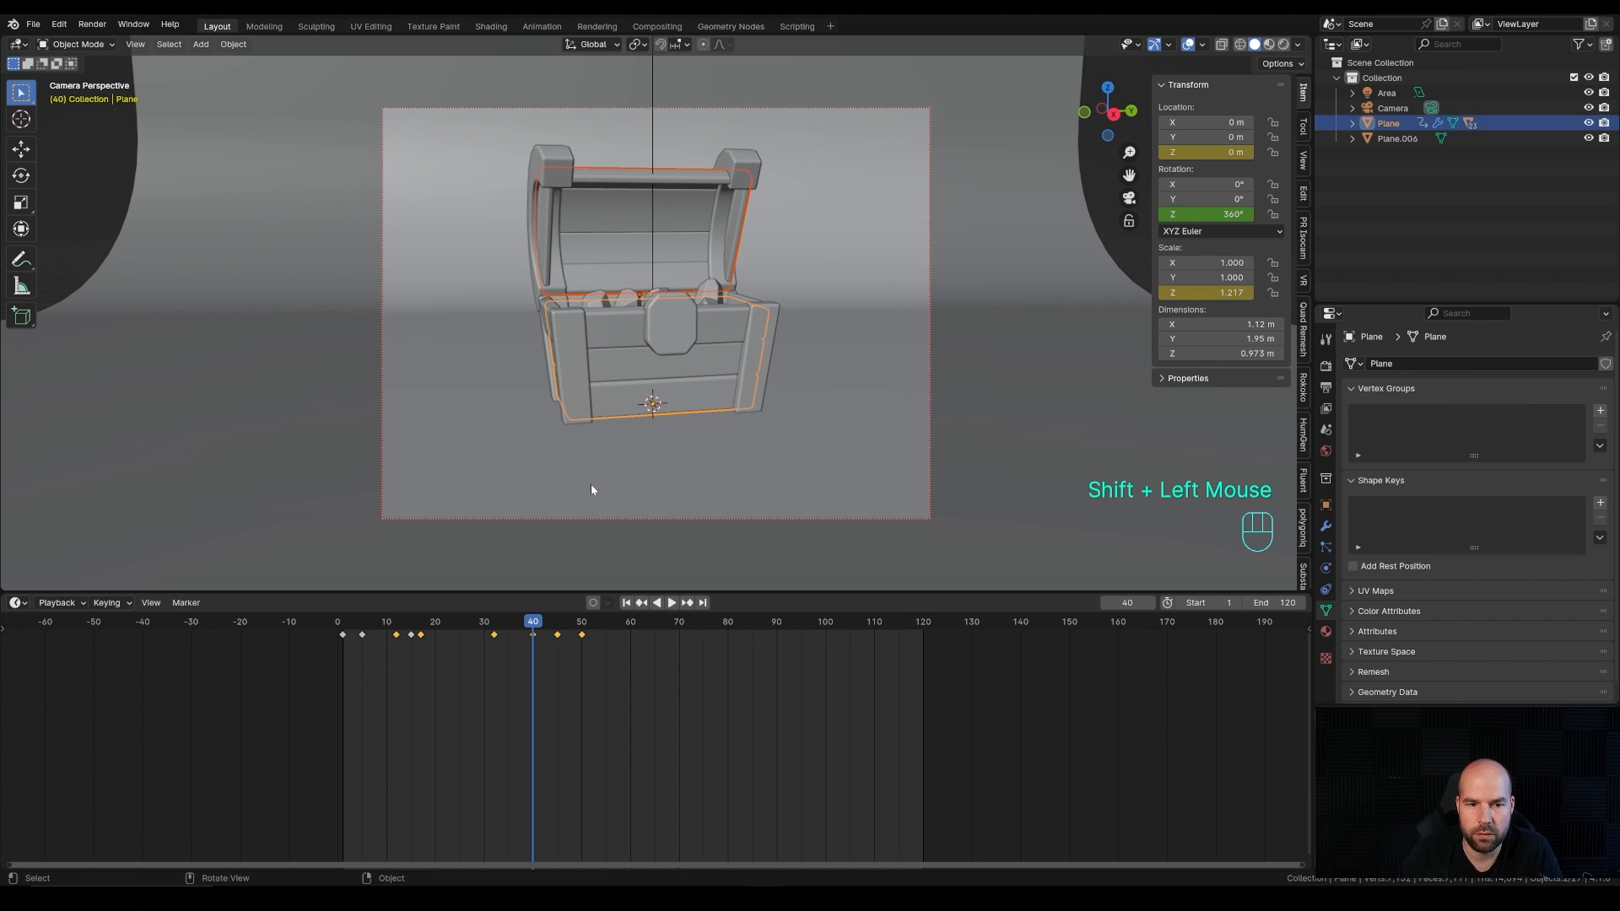
pyautogui.moveTo(523, 626)
pyautogui.mouseDown()
pyautogui.moveTo(448, 622)
pyautogui.moveTo(533, 624)
pyautogui.mouseUp()
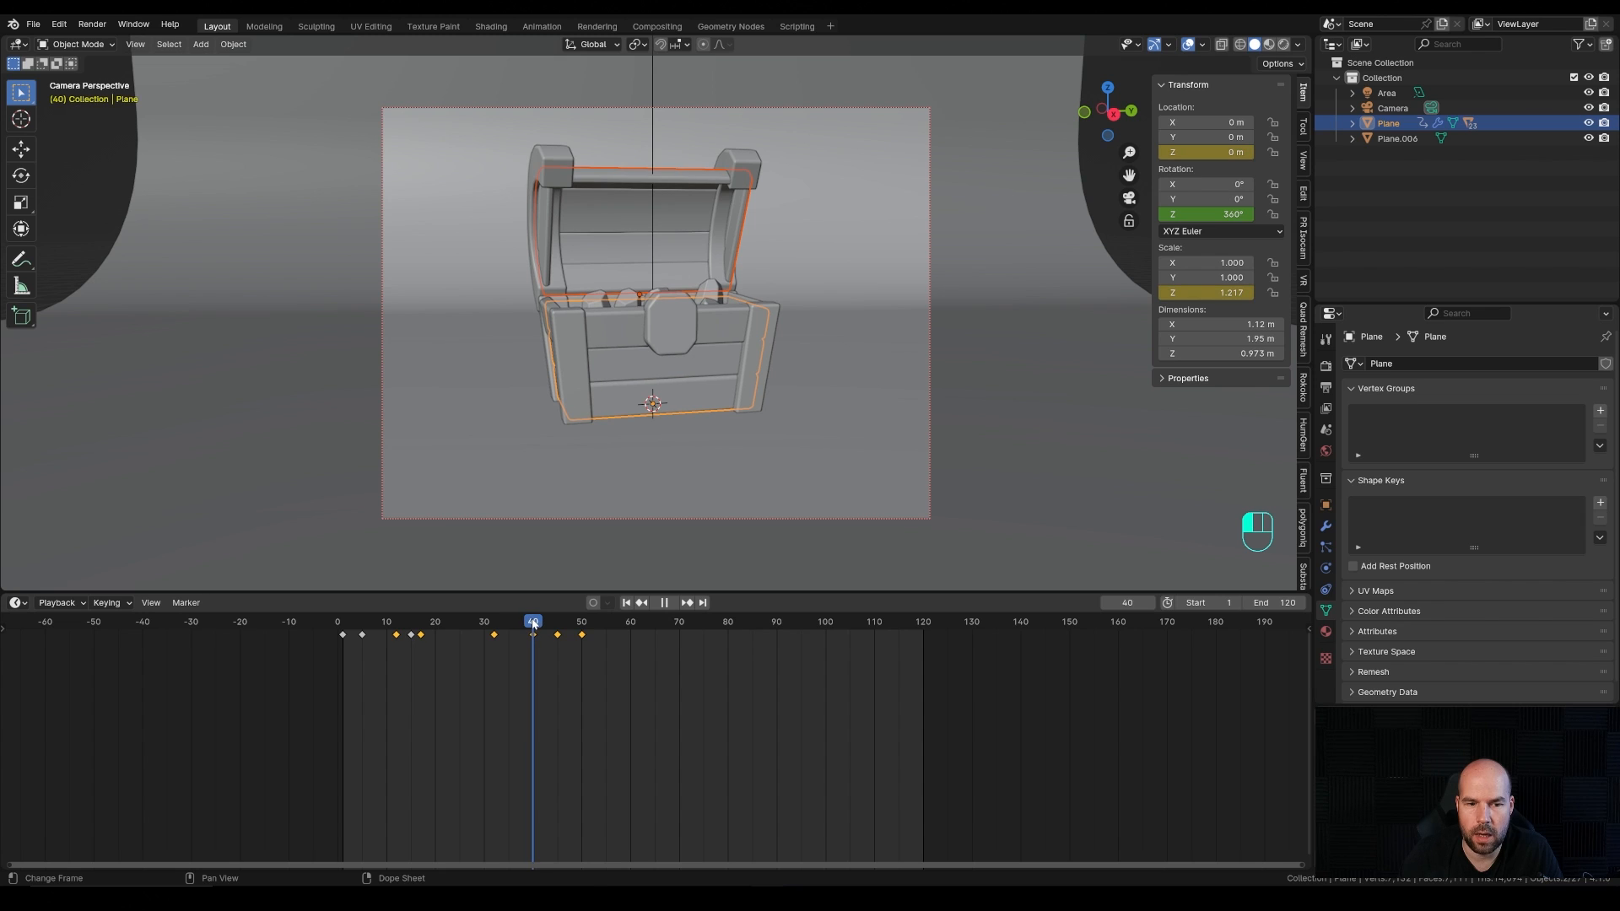
pyautogui.click(605, 250)
pyautogui.rightClick(1208, 203)
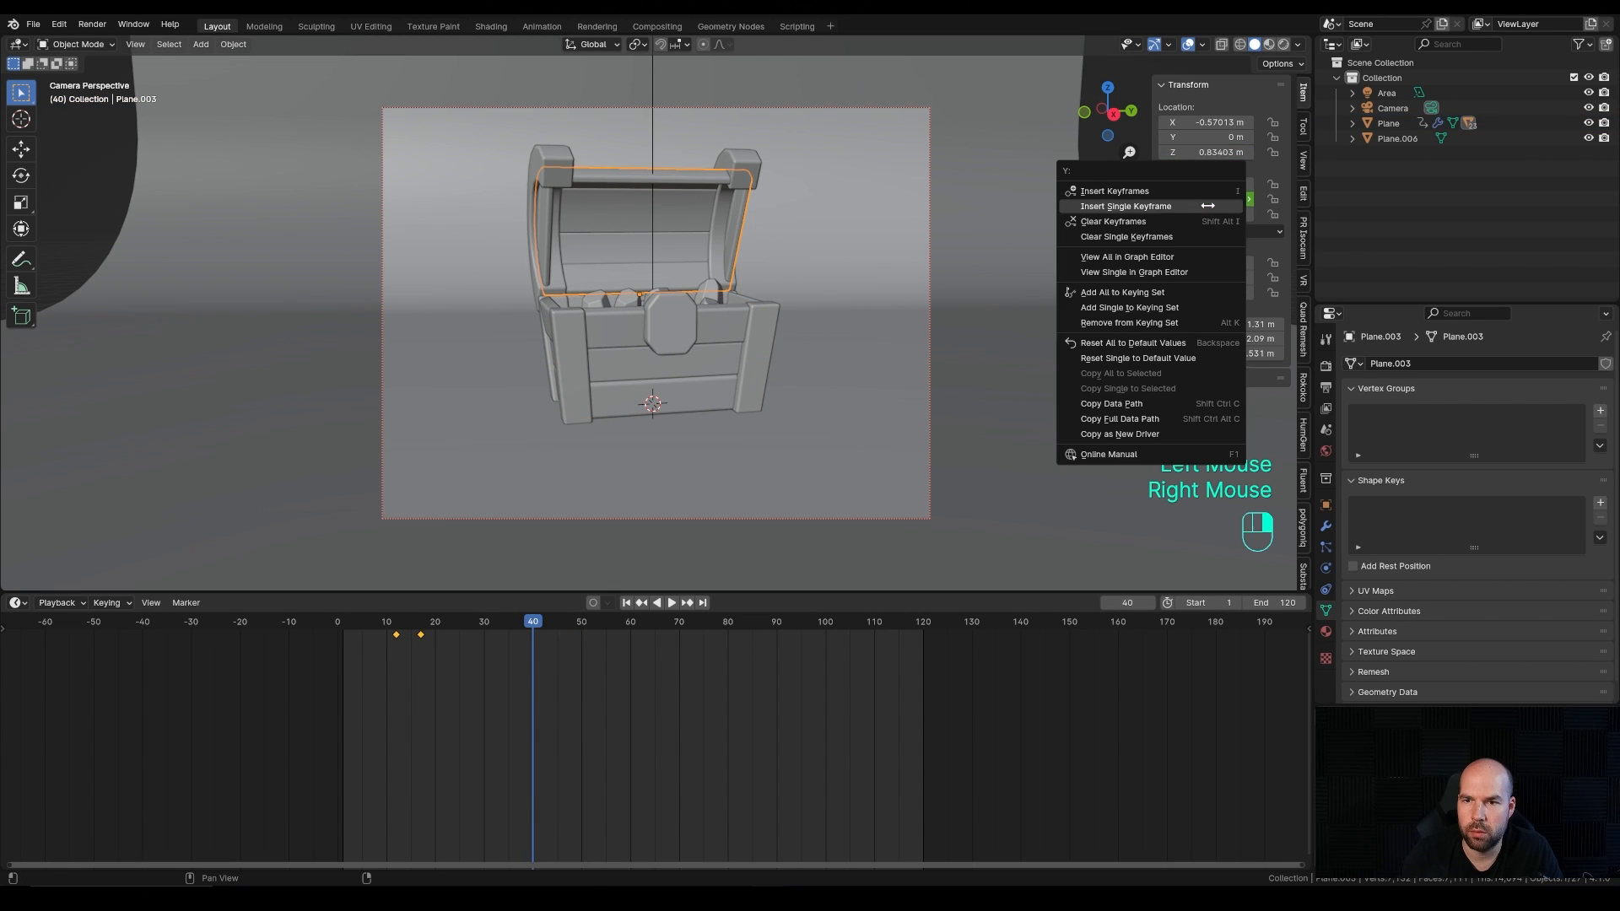
pyautogui.click(1185, 207)
# Step: At frame 50, set the lid's Y rotation to 0° and insert a single keyframe for it
pyautogui.moveTo(550, 643); pyautogui.dragTo(581, 625)
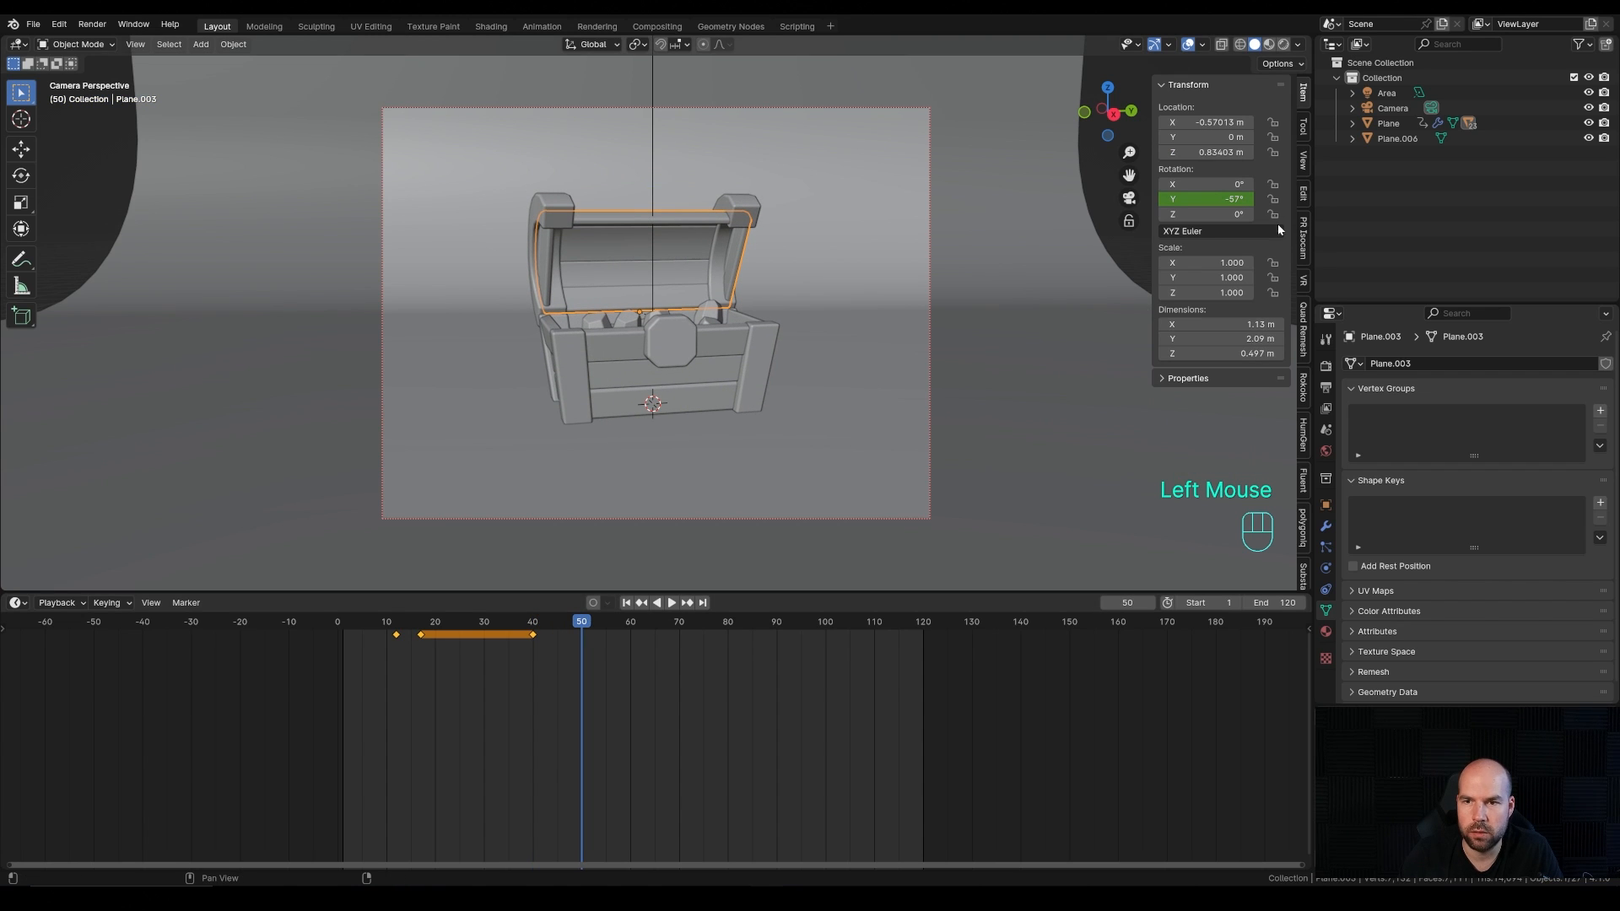
pyautogui.click(1206, 199)
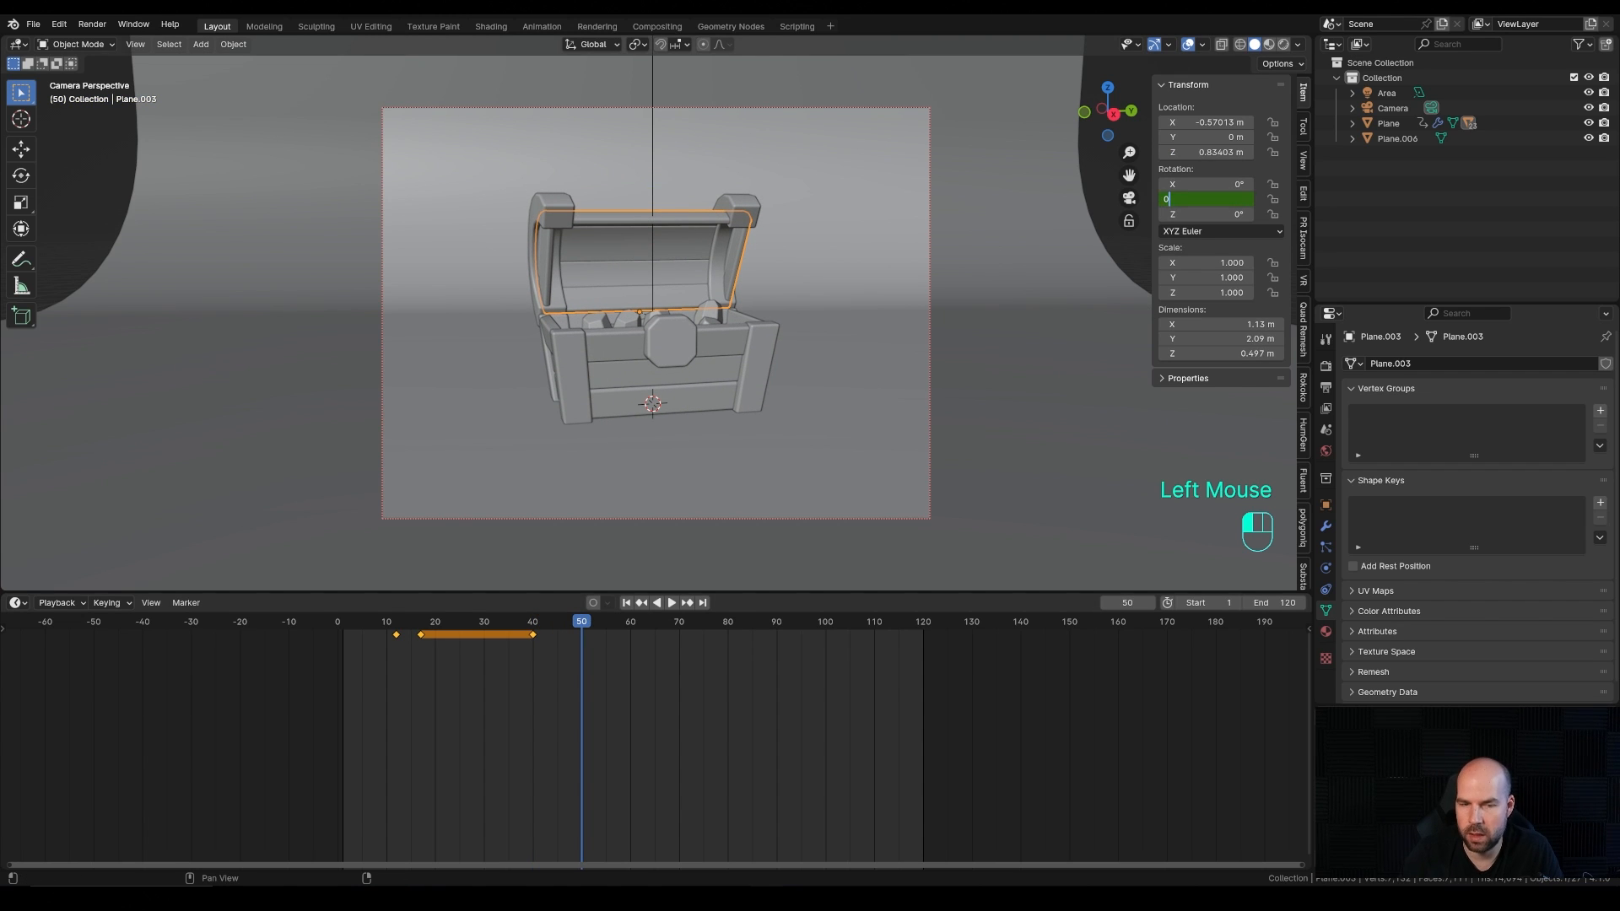
pyautogui.write('0')
pyautogui.press('Return')
pyautogui.rightClick(1225, 196)
pyautogui.click(1220, 195)
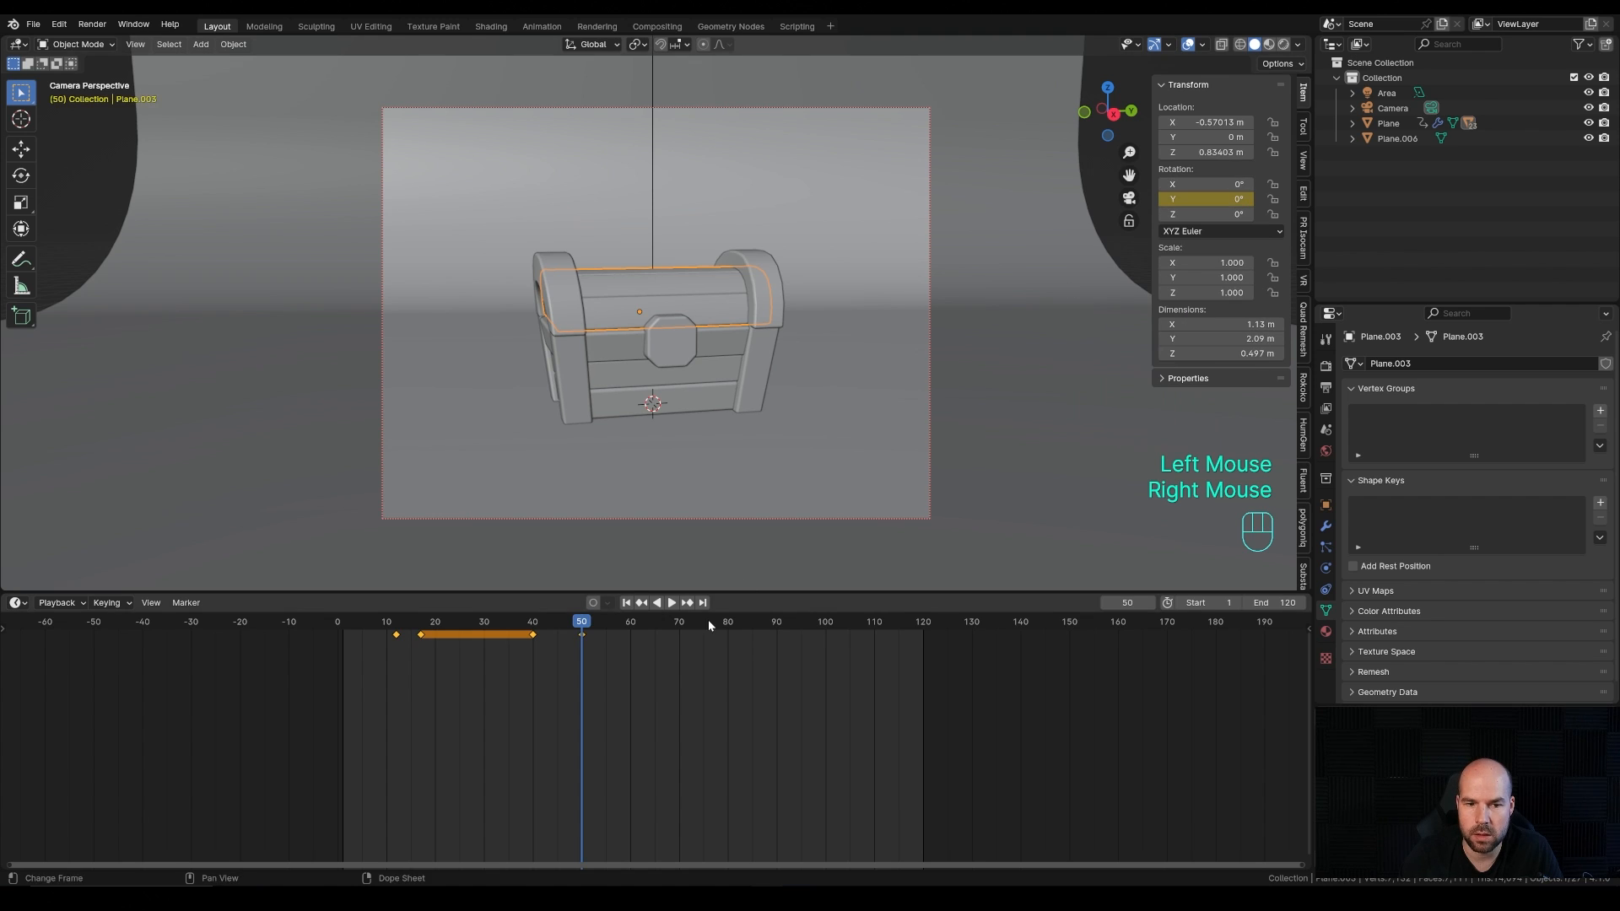
# Step: At frame 10, insert a single keyframe for the chest base's Y rotation at 0°
pyautogui.hotkey('shift', 'Left')
pyautogui.moveTo(357, 622); pyautogui.dragTo(432, 631)
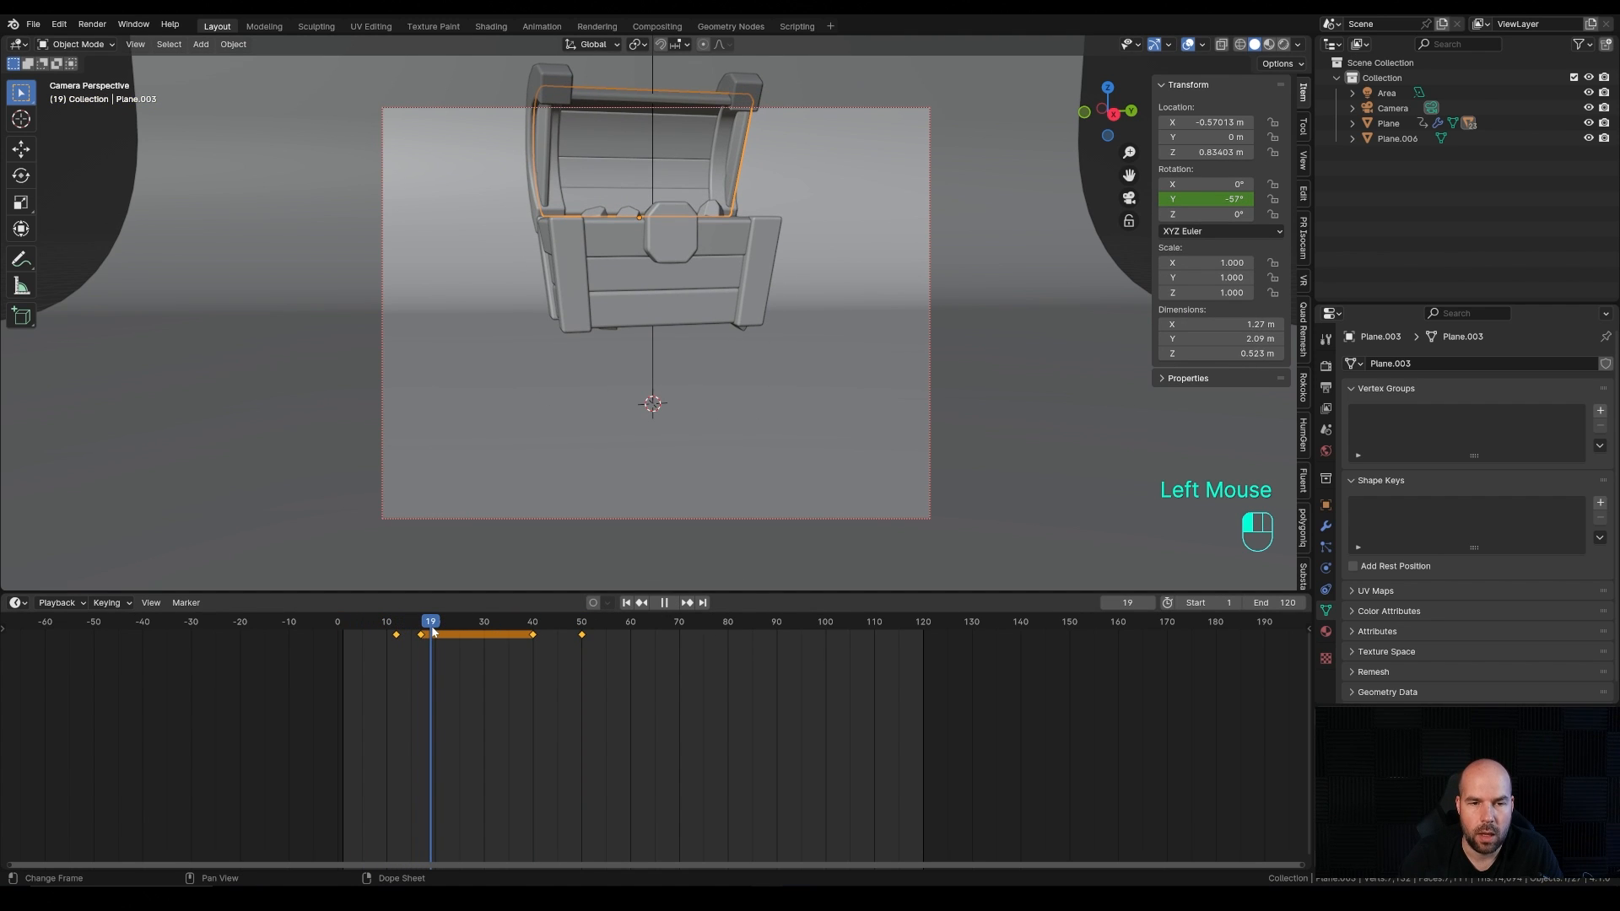
pyautogui.click(652, 305)
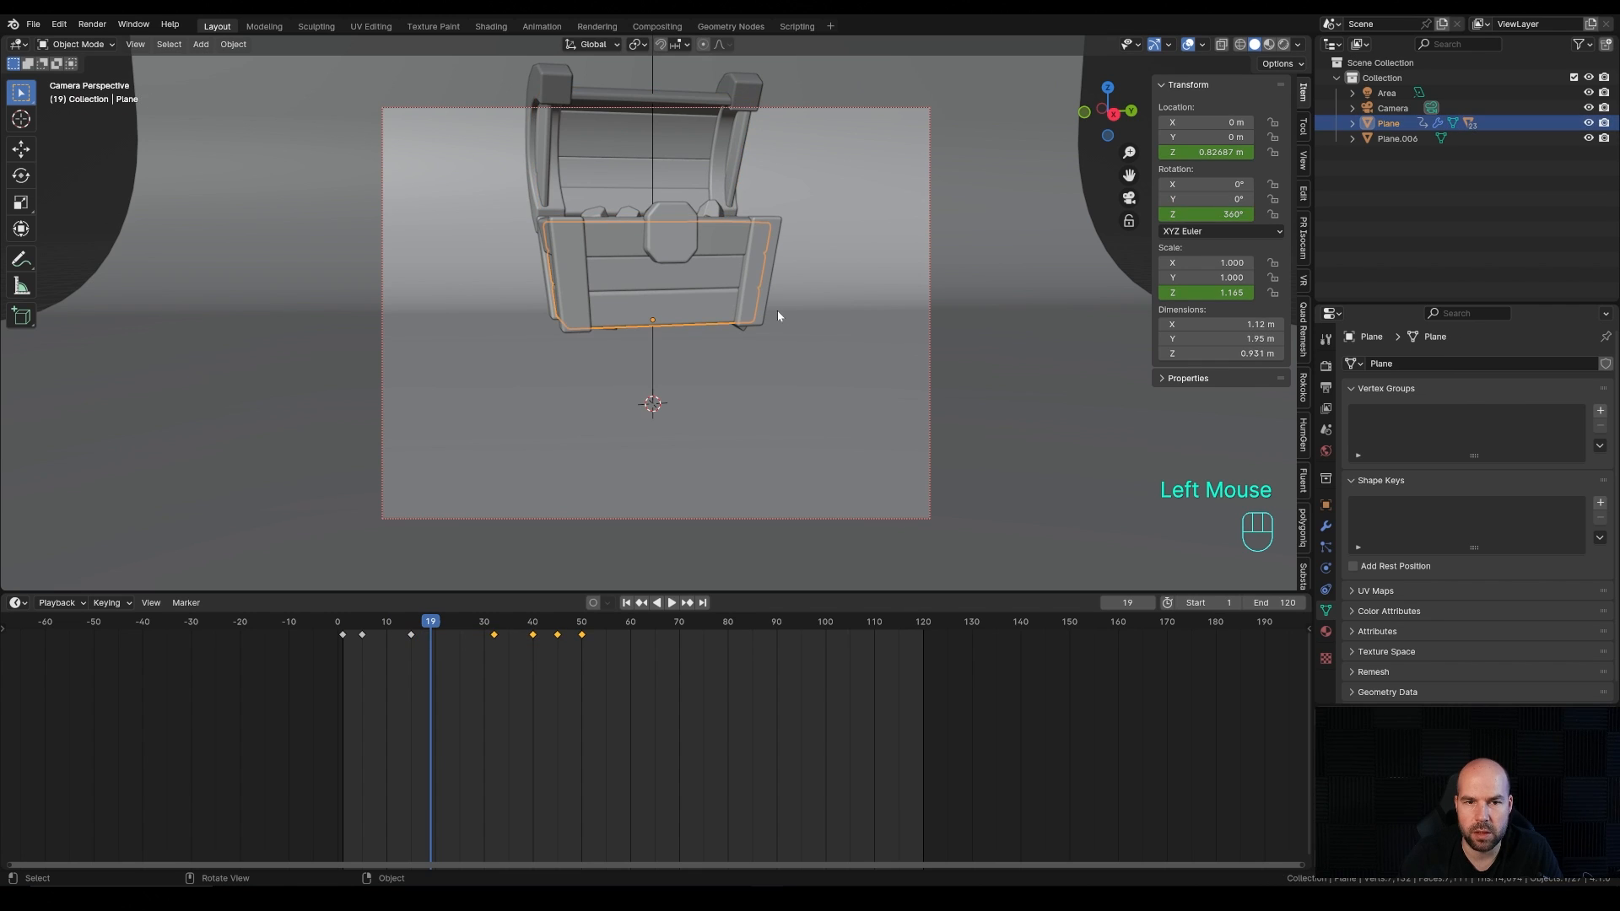
pyautogui.click(344, 622)
pyautogui.moveTo(346, 622); pyautogui.dragTo(389, 622)
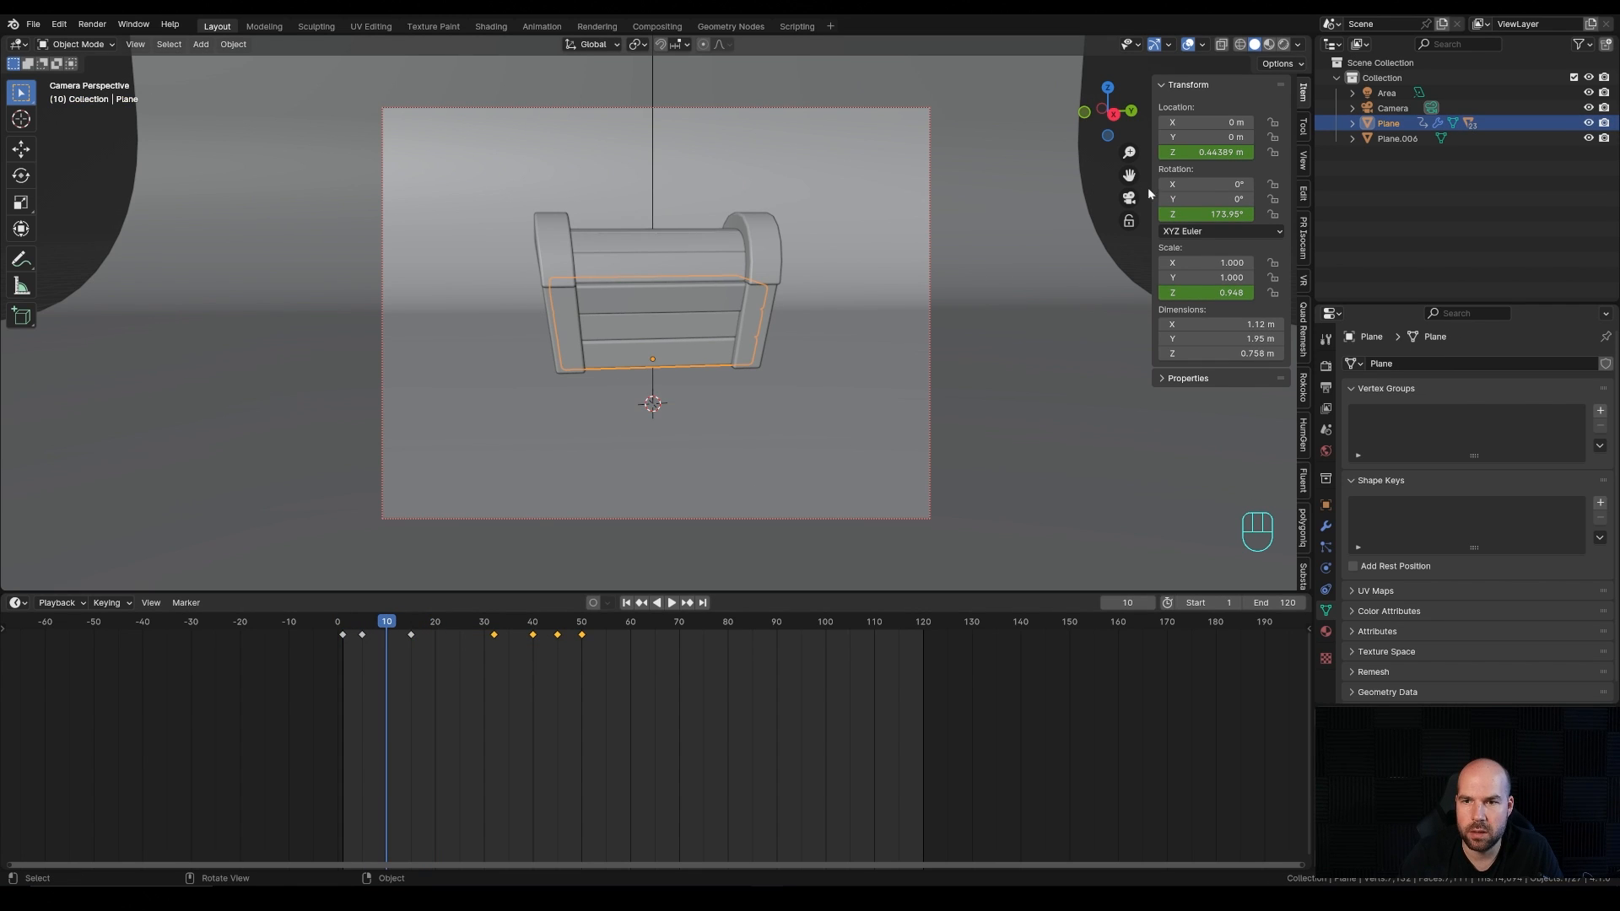
pyautogui.rightClick(1216, 197)
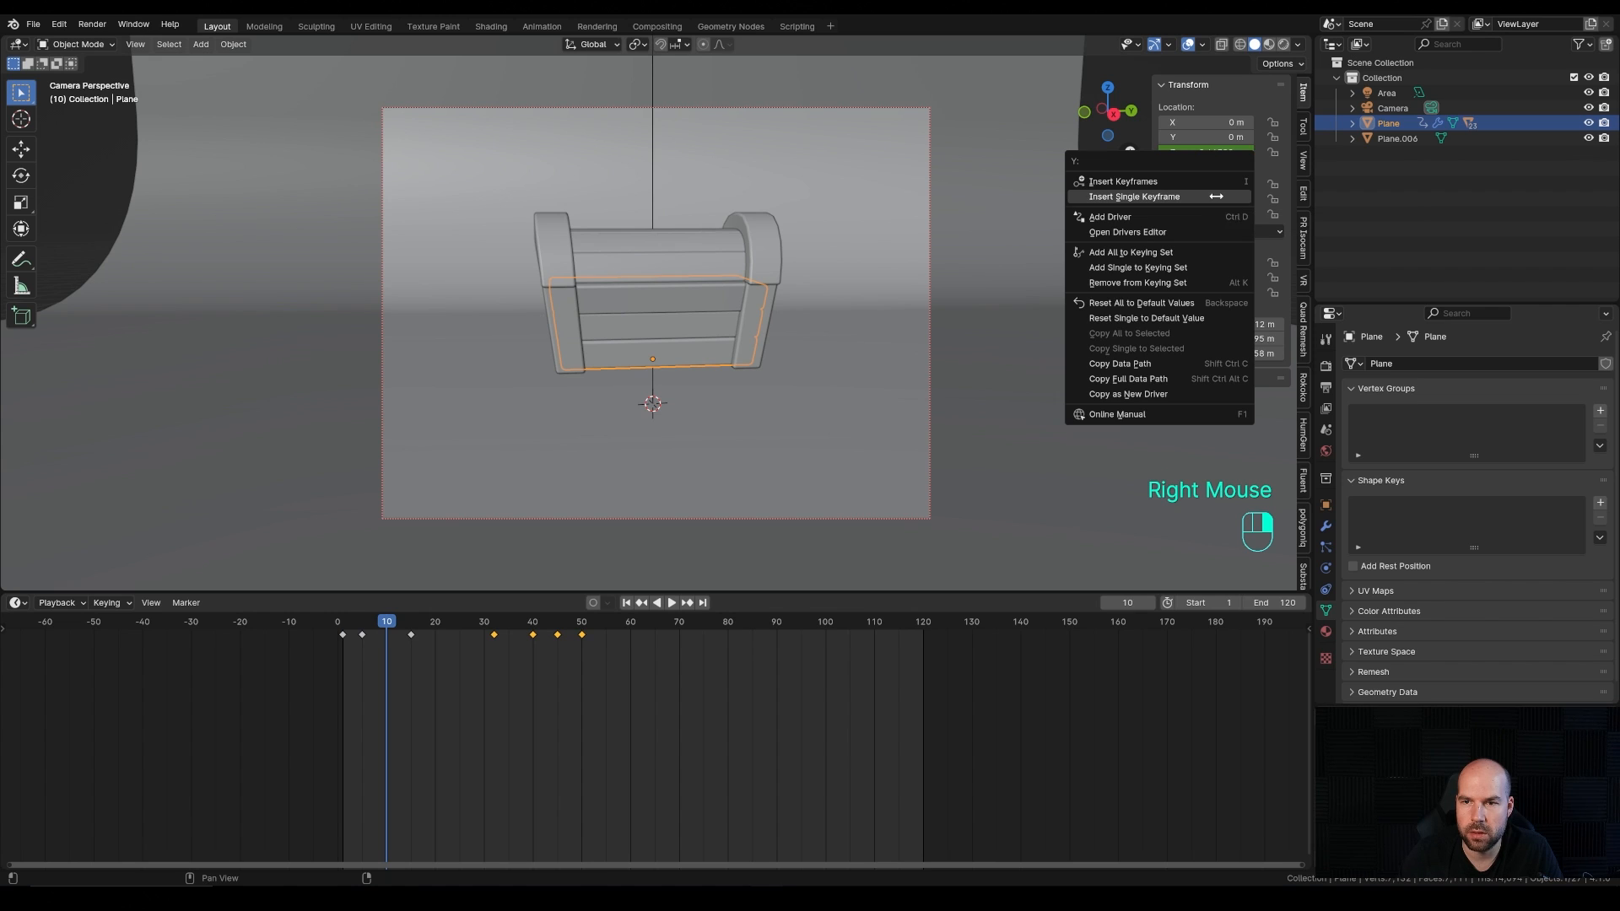
pyautogui.click(1215, 197)
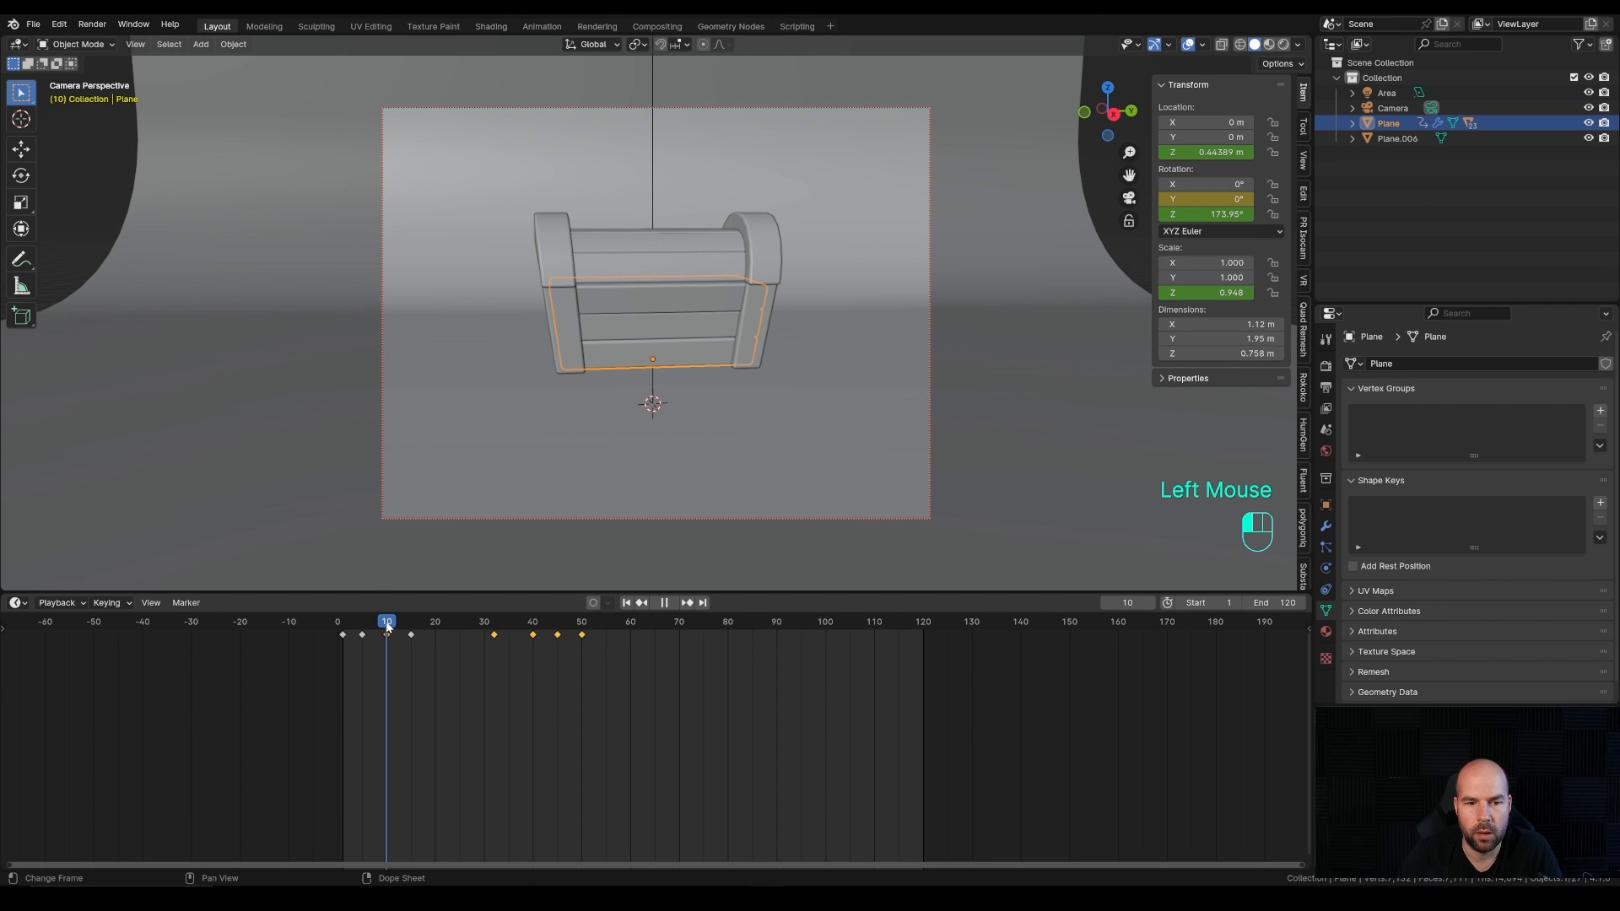
# Step: At frame 20, tilt the chest base forward to a Y rotation of 20.9° and insert a single keyframe
pyautogui.moveTo(387, 624); pyautogui.dragTo(438, 626)
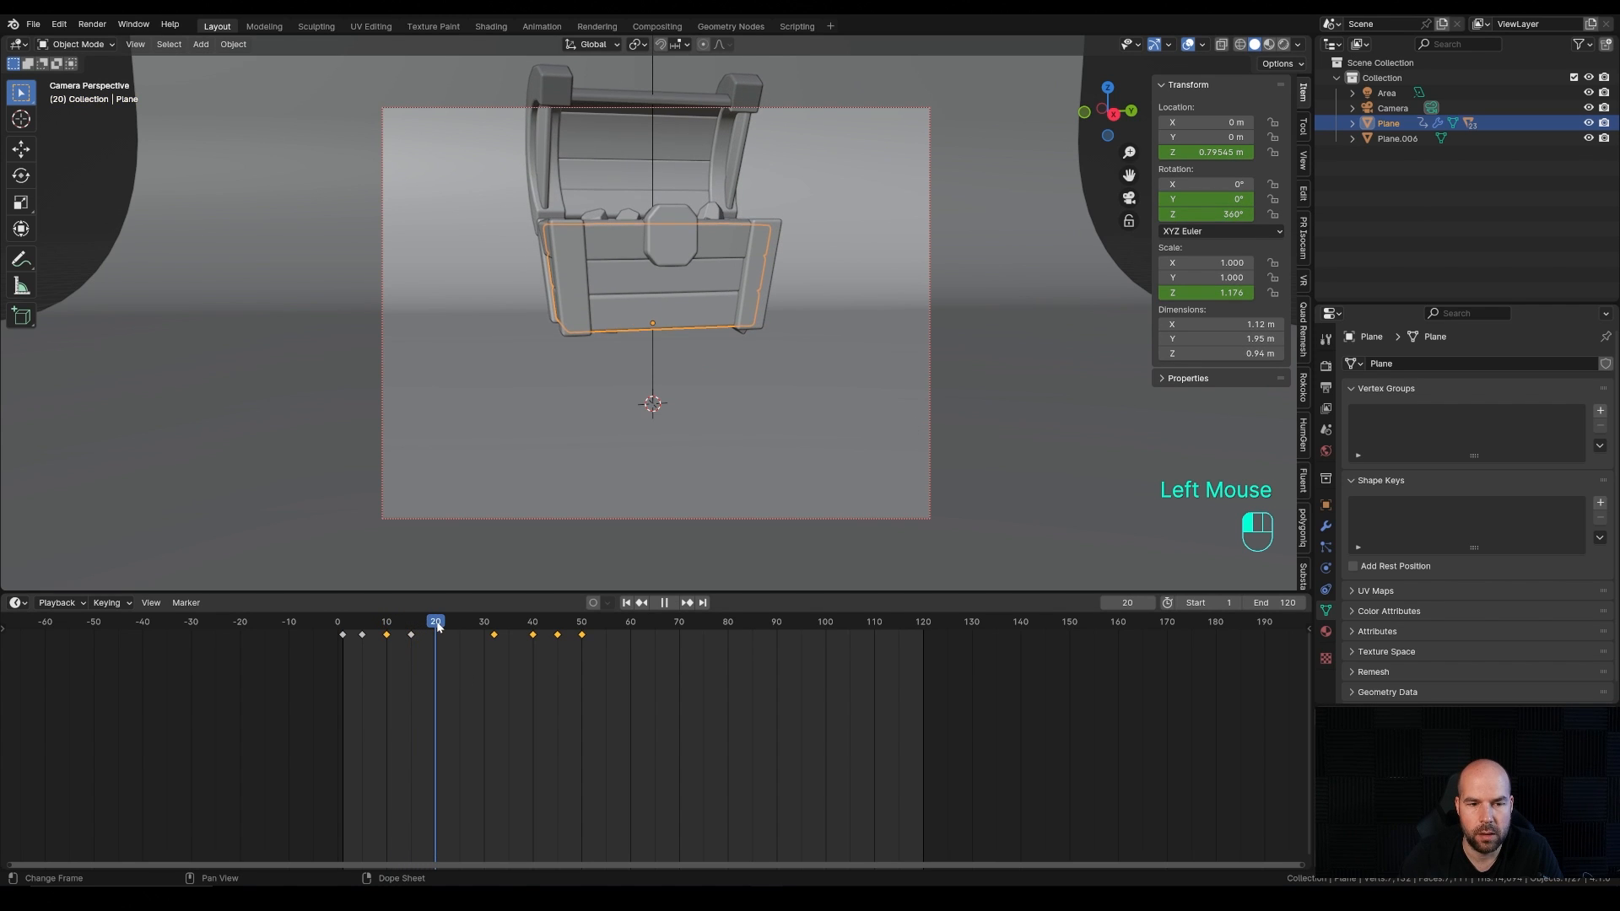
pyautogui.moveTo(1206, 199)
pyautogui.keyDown('shift'); pyautogui.mouseDown()
pyautogui.moveTo(1266, 199)
pyautogui.moveTo(1221, 200)
pyautogui.mouseUp(); pyautogui.keyUp('shift')
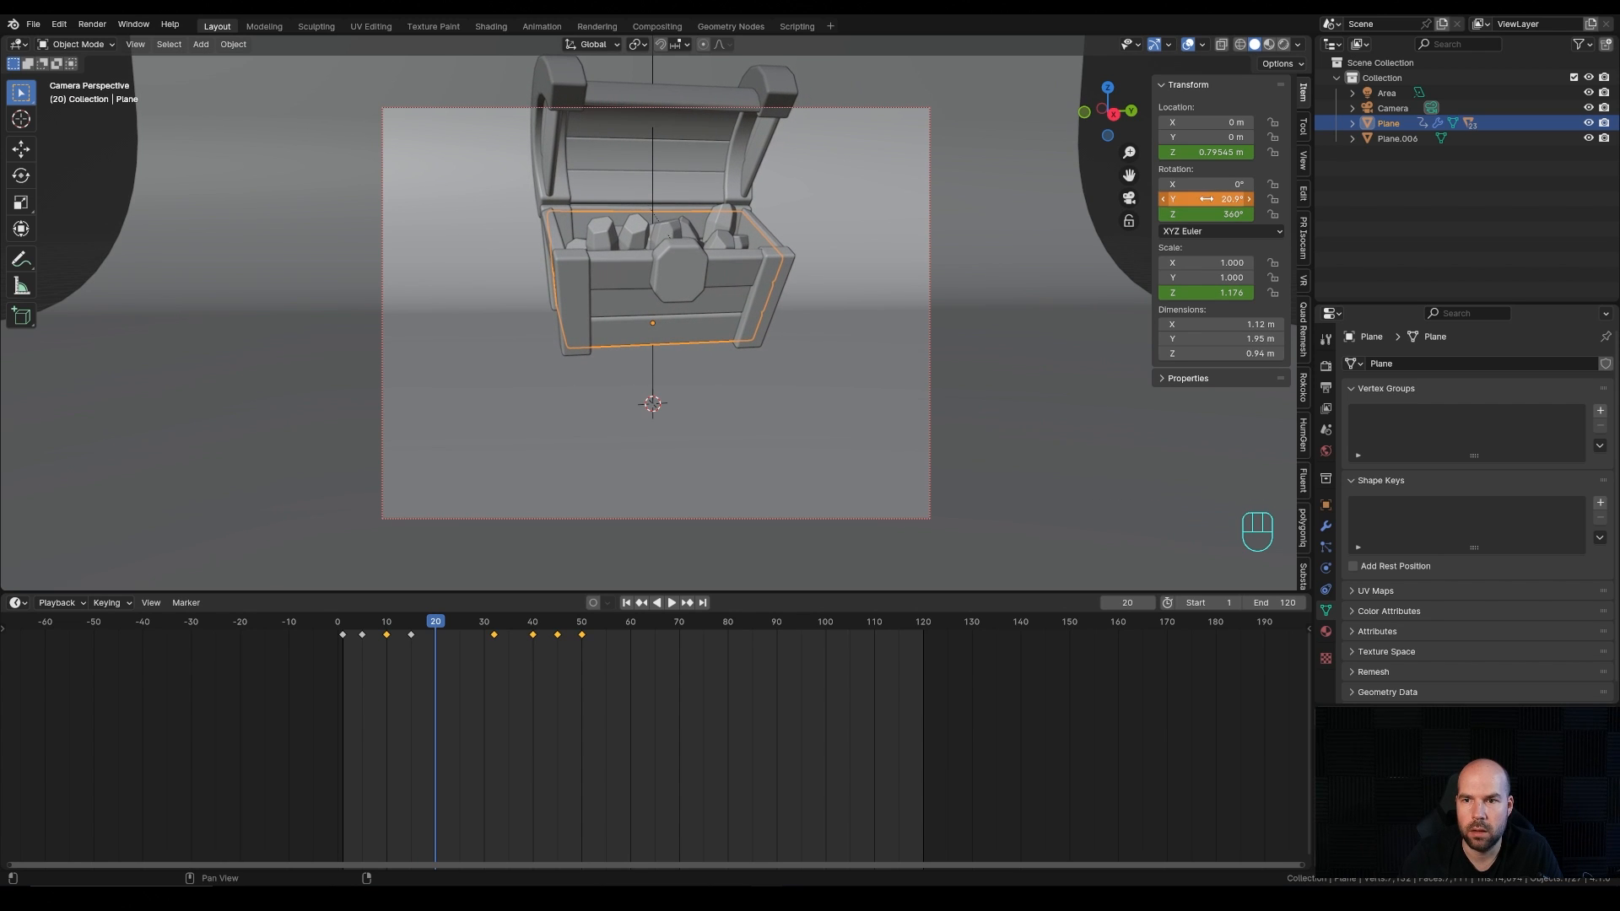
pyautogui.rightClick(1161, 202)
pyautogui.click(1153, 201)
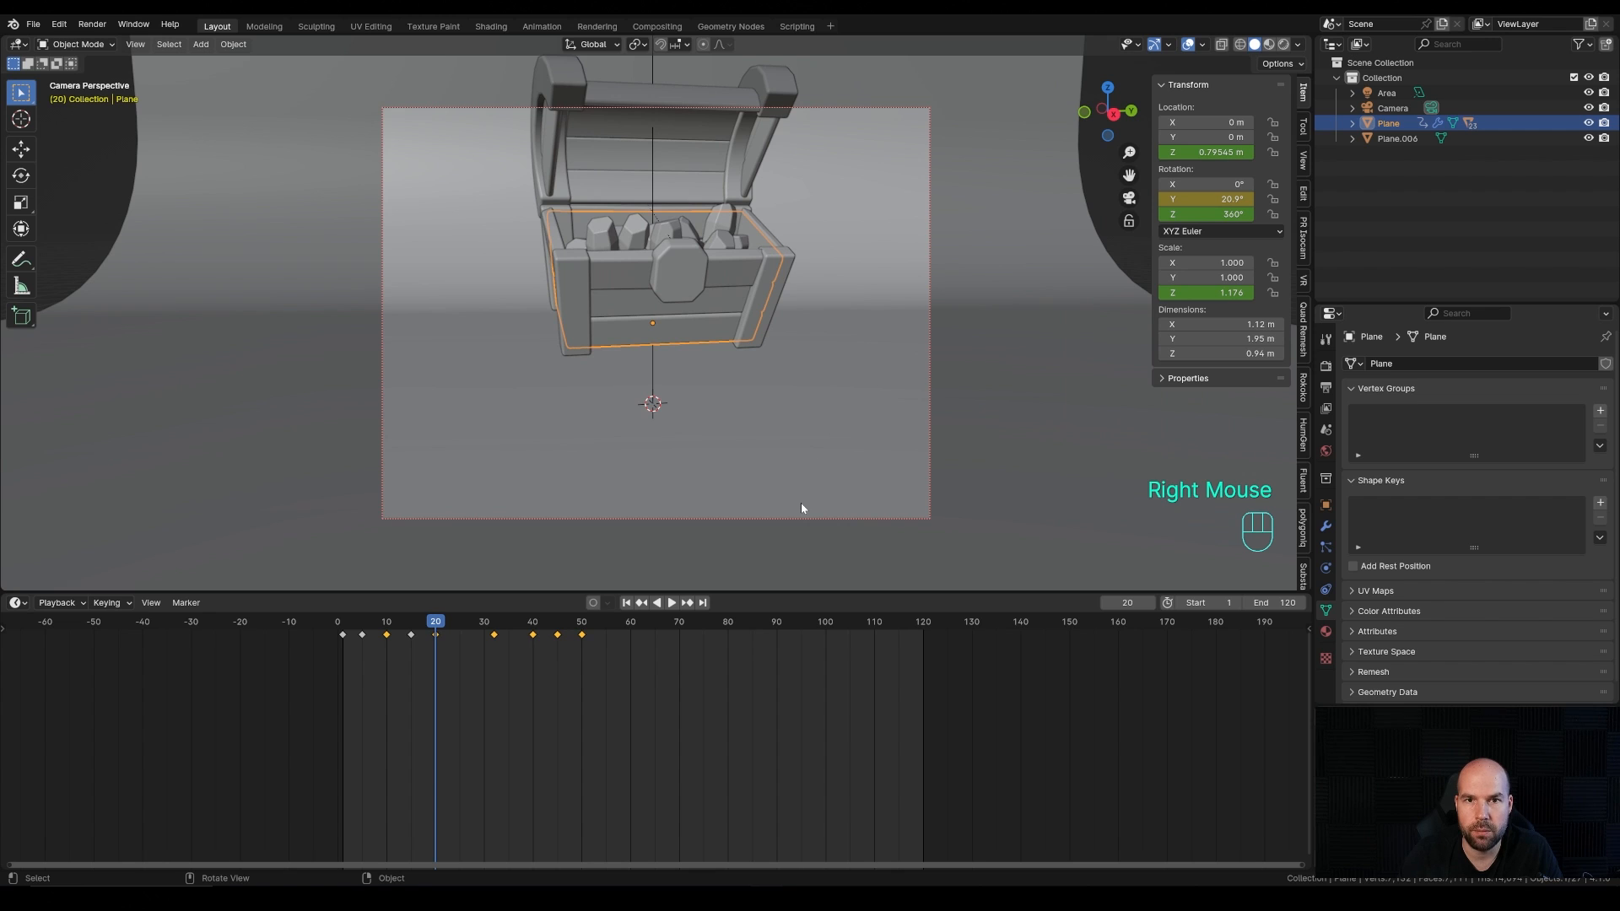
# Step: At frame 32, set the chest base's Y rotation to 0° and insert a single keyframe for it
pyautogui.moveTo(484, 639); pyautogui.dragTo(495, 640)
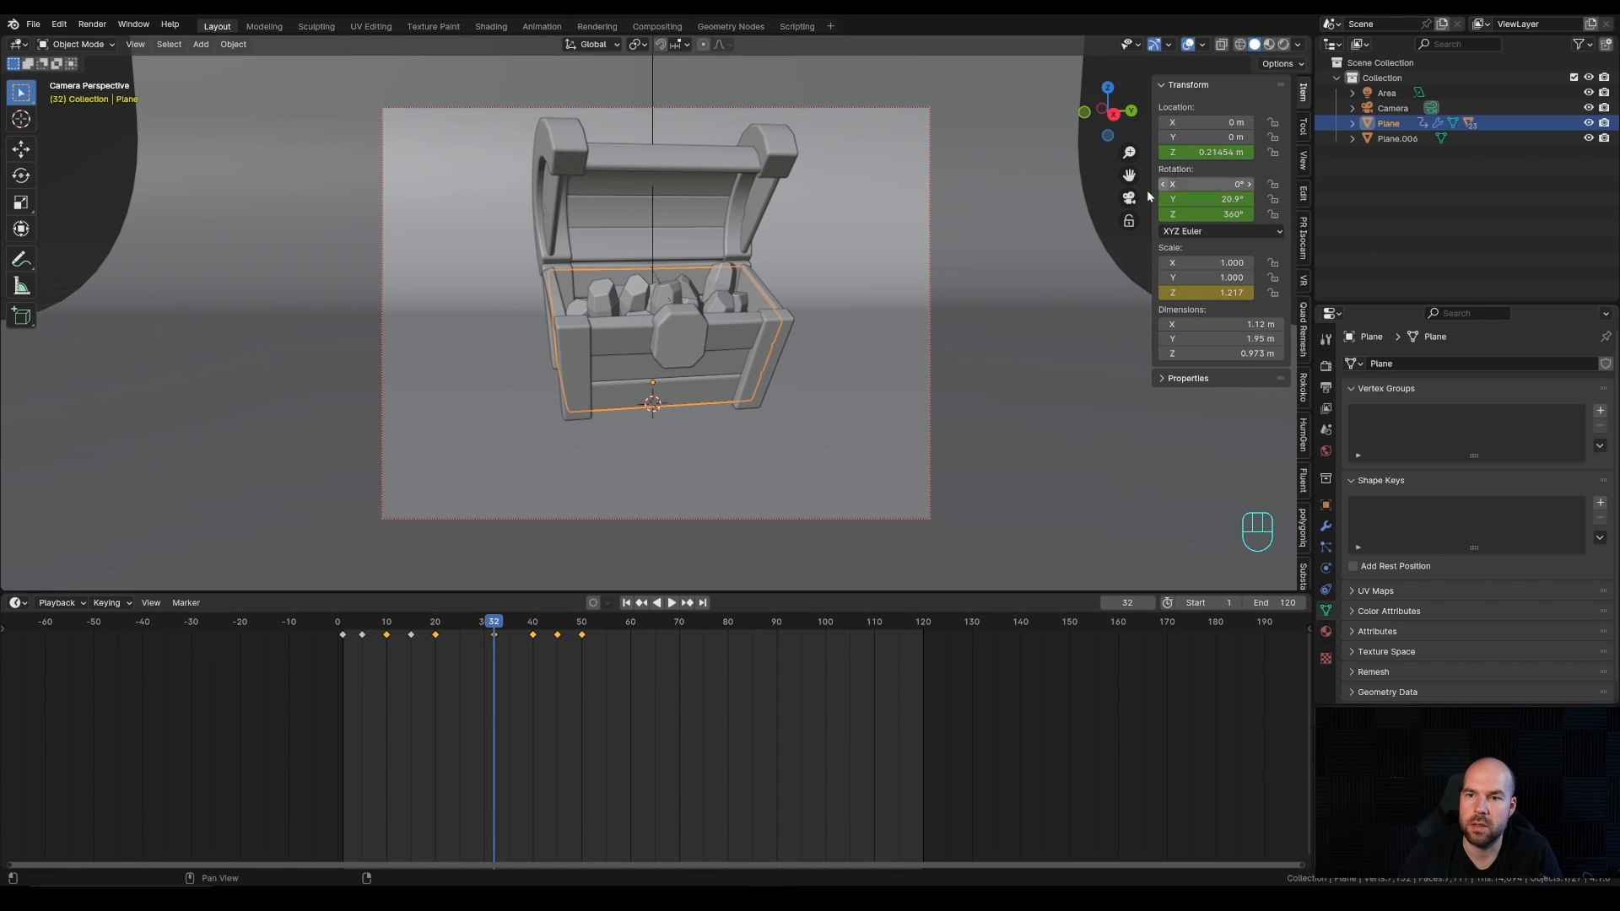
pyautogui.click(1206, 199)
pyautogui.write('0')
pyautogui.press('Return')
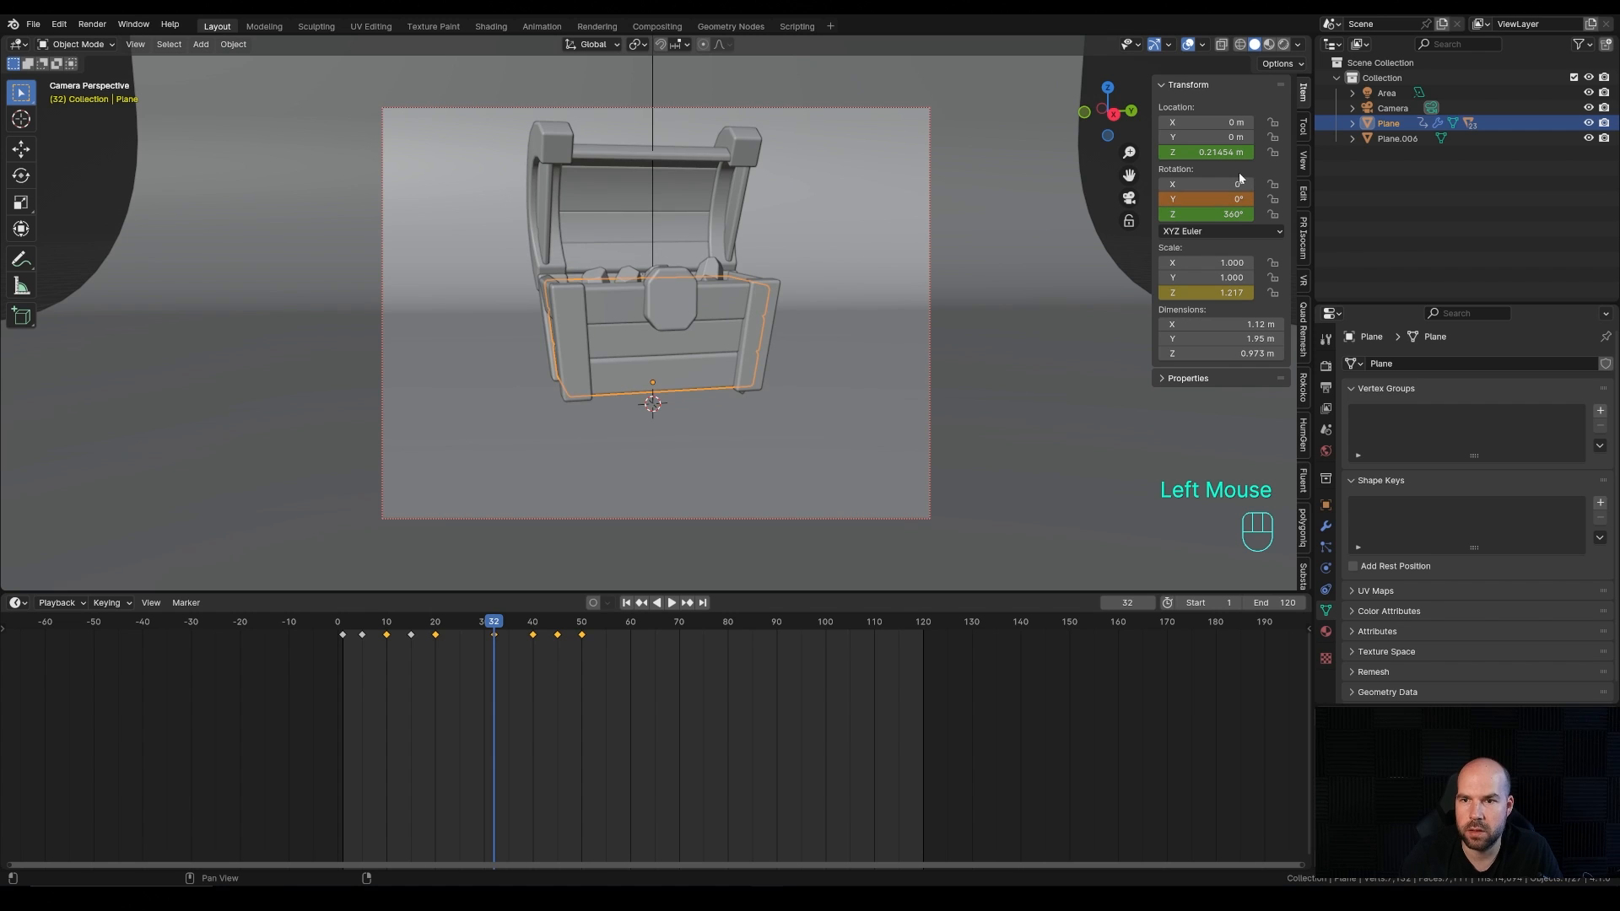
pyautogui.rightClick(1203, 201)
pyautogui.click(1203, 201)
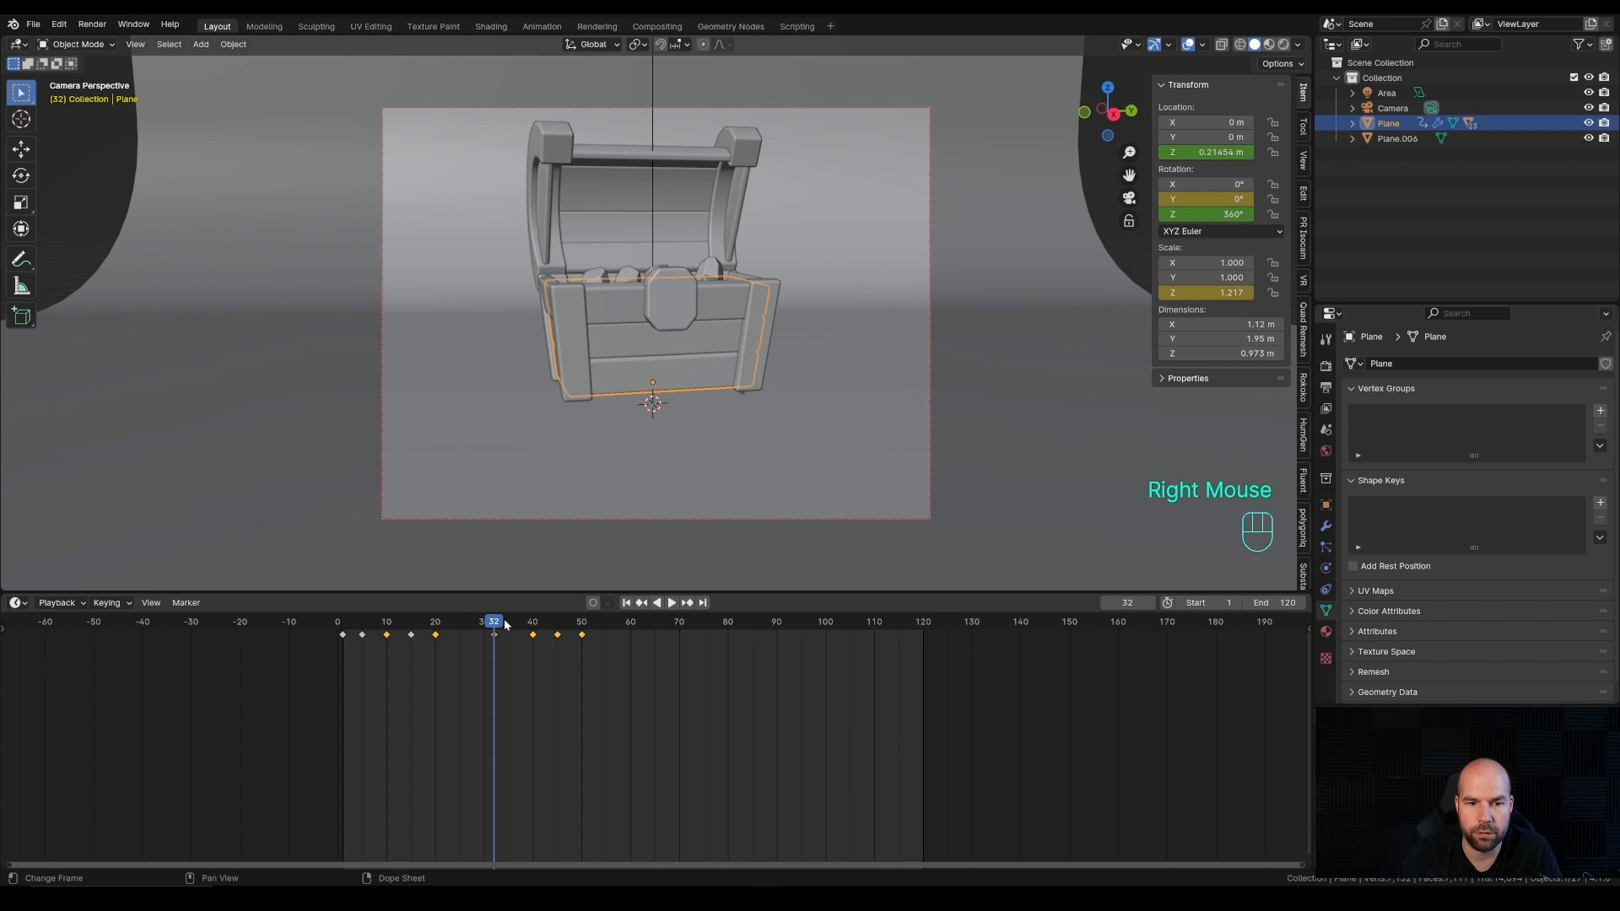
# Step: Play back the tilt and lid animation, return to frame 1 and save the file
pyautogui.press('space')
pyautogui.press('space')
pyautogui.moveTo(351, 626); pyautogui.dragTo(345, 629)
pyautogui.hotkey('ctrl', 's')
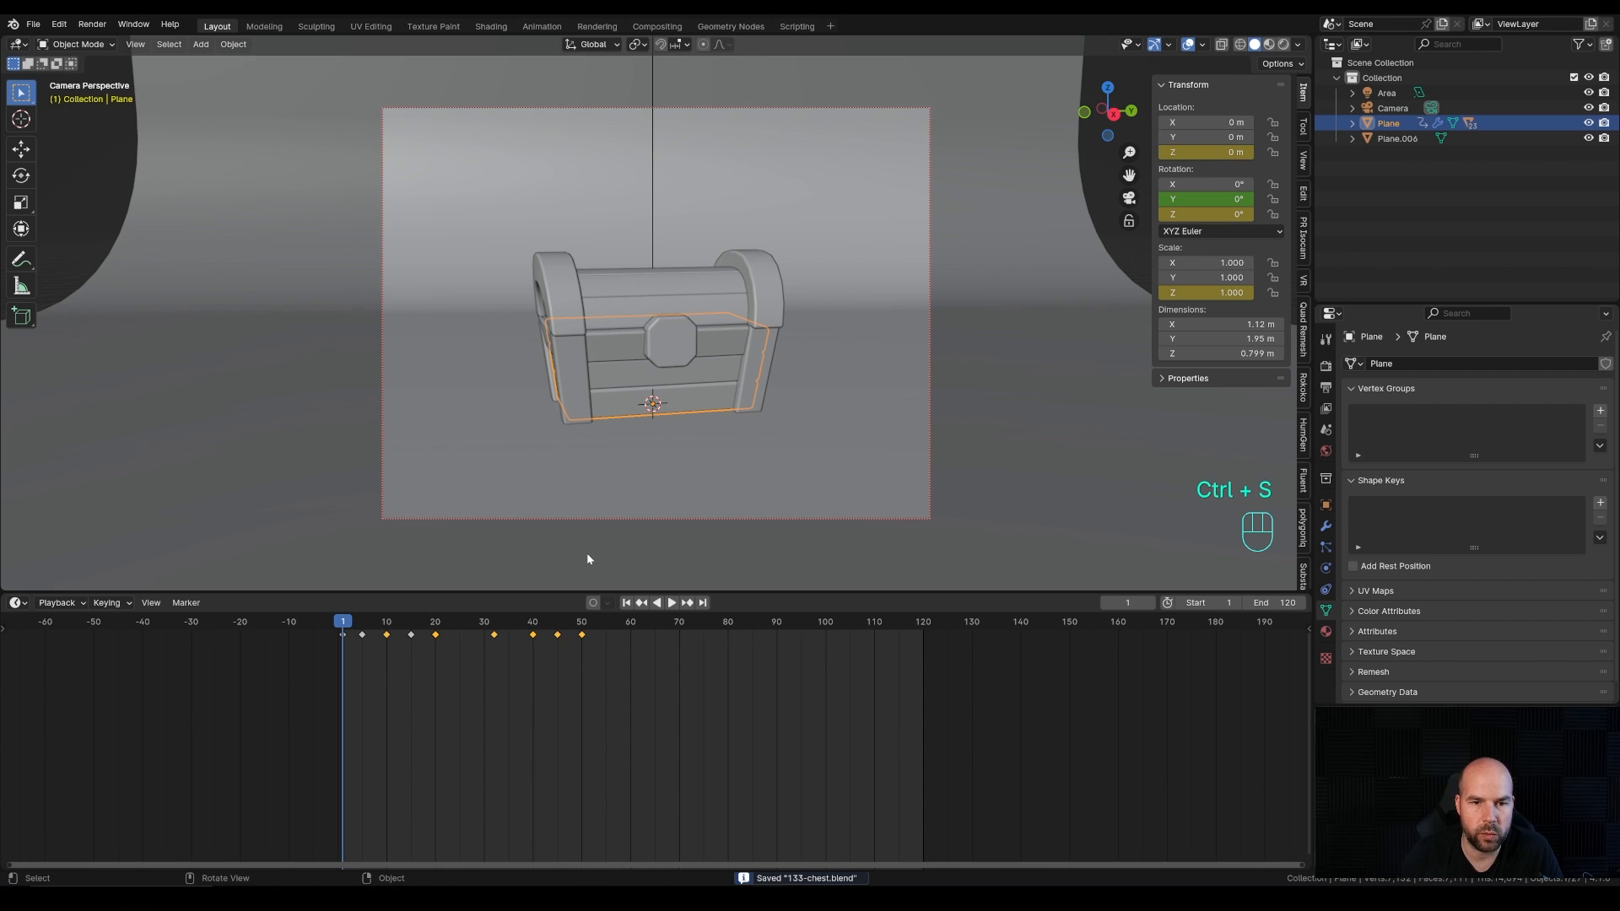
# Step: Switch the timeline to the Graph Editor and enlarge it to show the chest base's curves
pyautogui.press('ctrl')
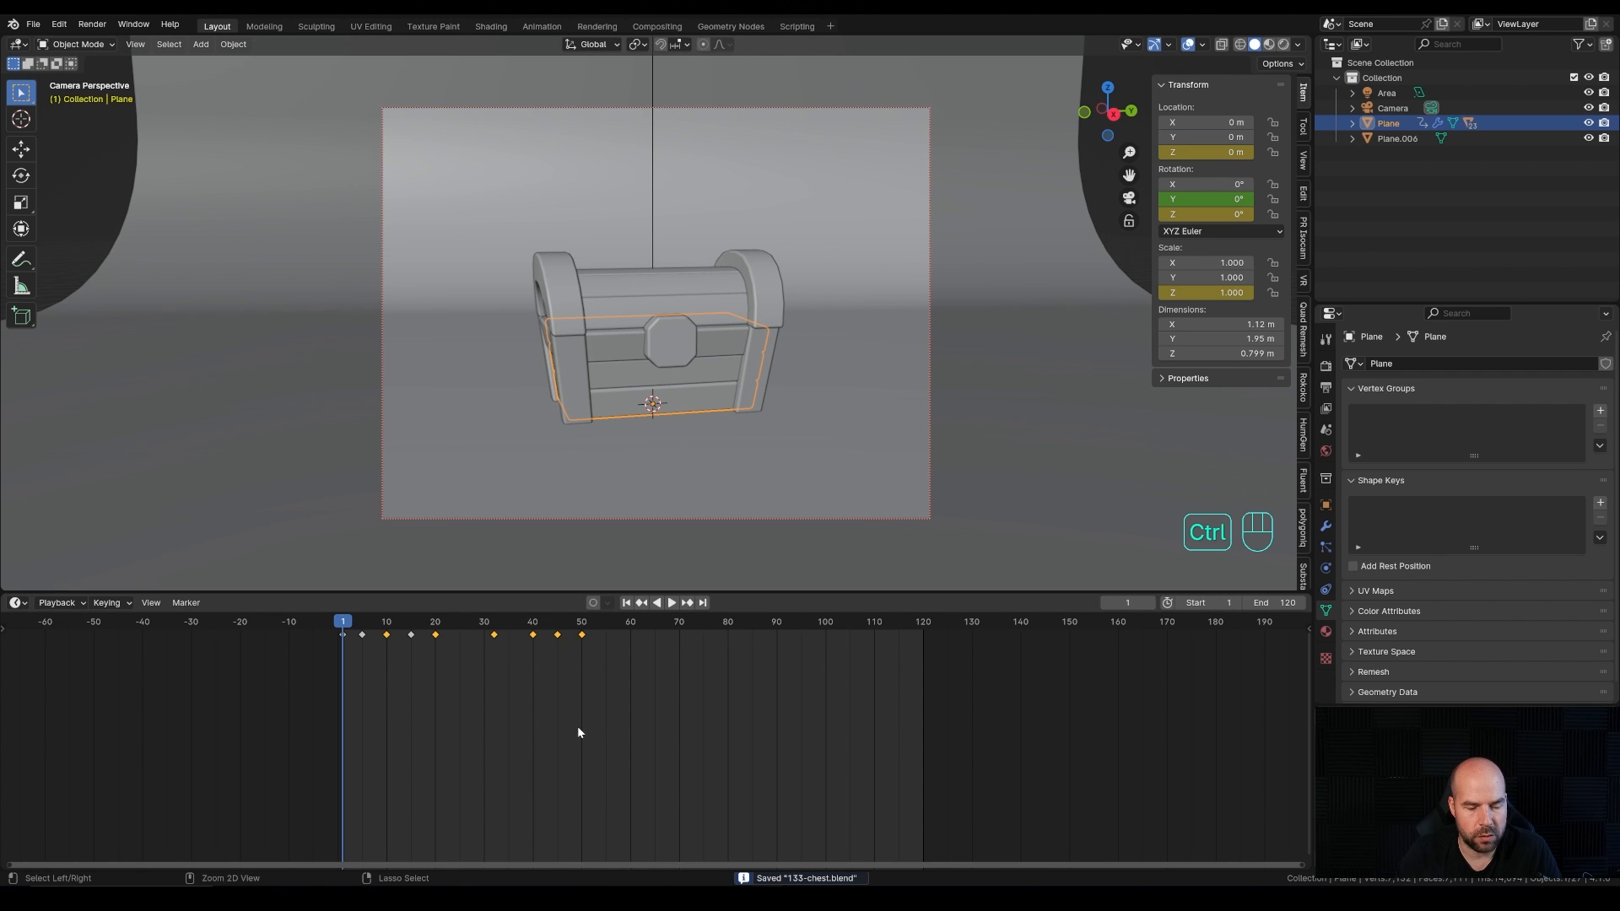
pyautogui.hotkey('ctrl', 'Tab')
pyautogui.moveTo(567, 595); pyautogui.dragTo(540, 426)
pyautogui.moveTo(433, 576); pyautogui.dragTo(705, 602, button='middle')
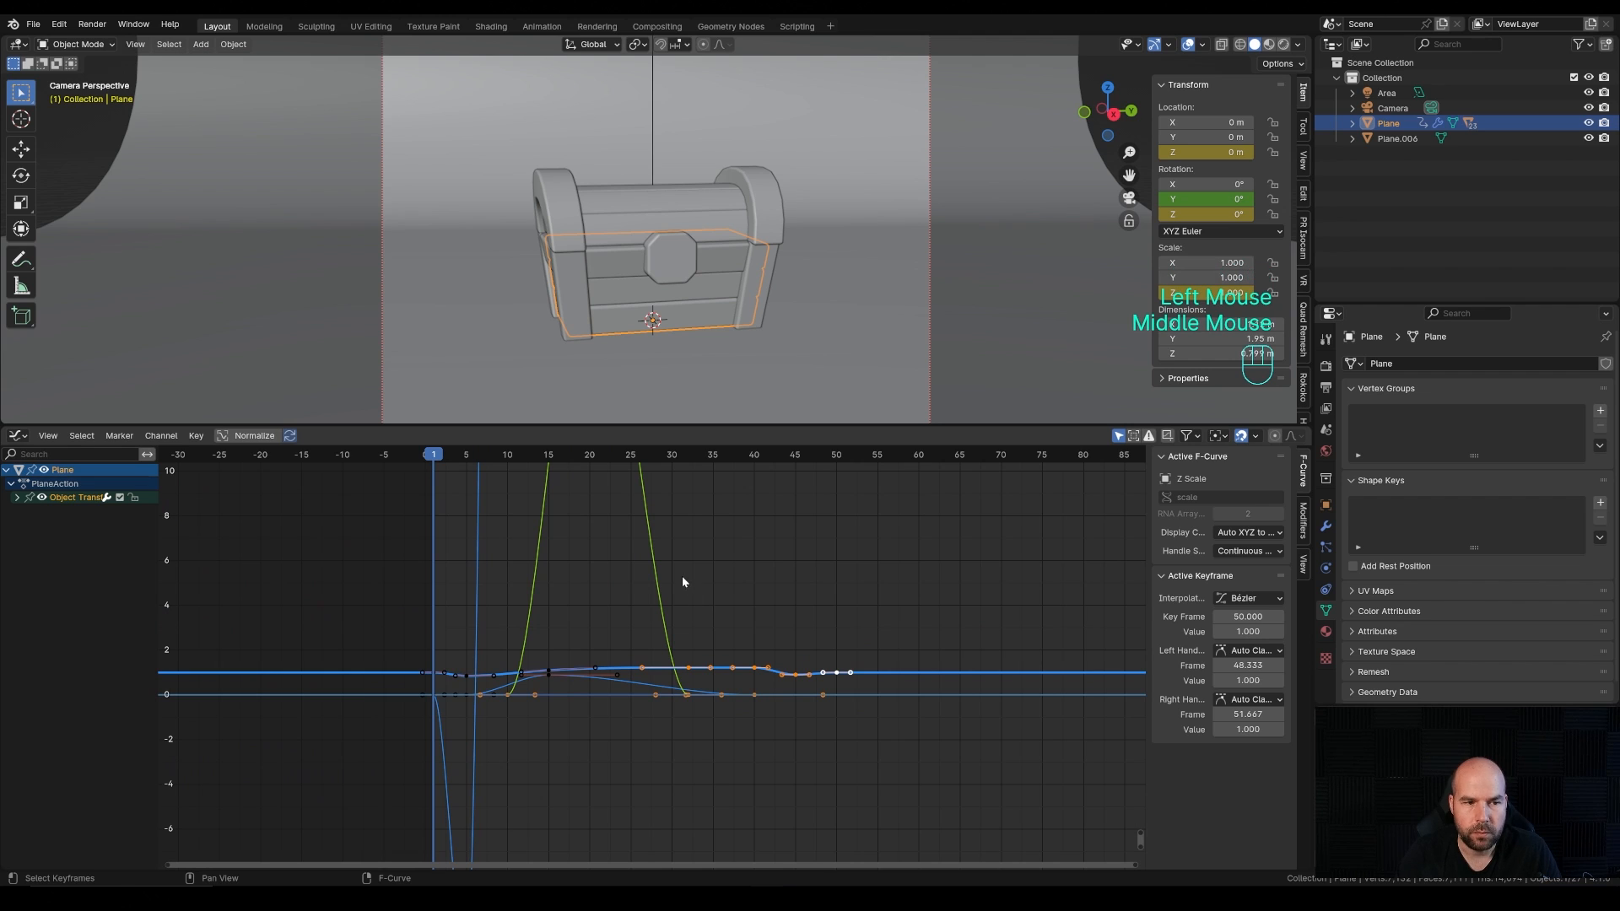
# Step: Expand the chest base's object transform channels and hide every curve except Z Location
pyautogui.click(16, 498)
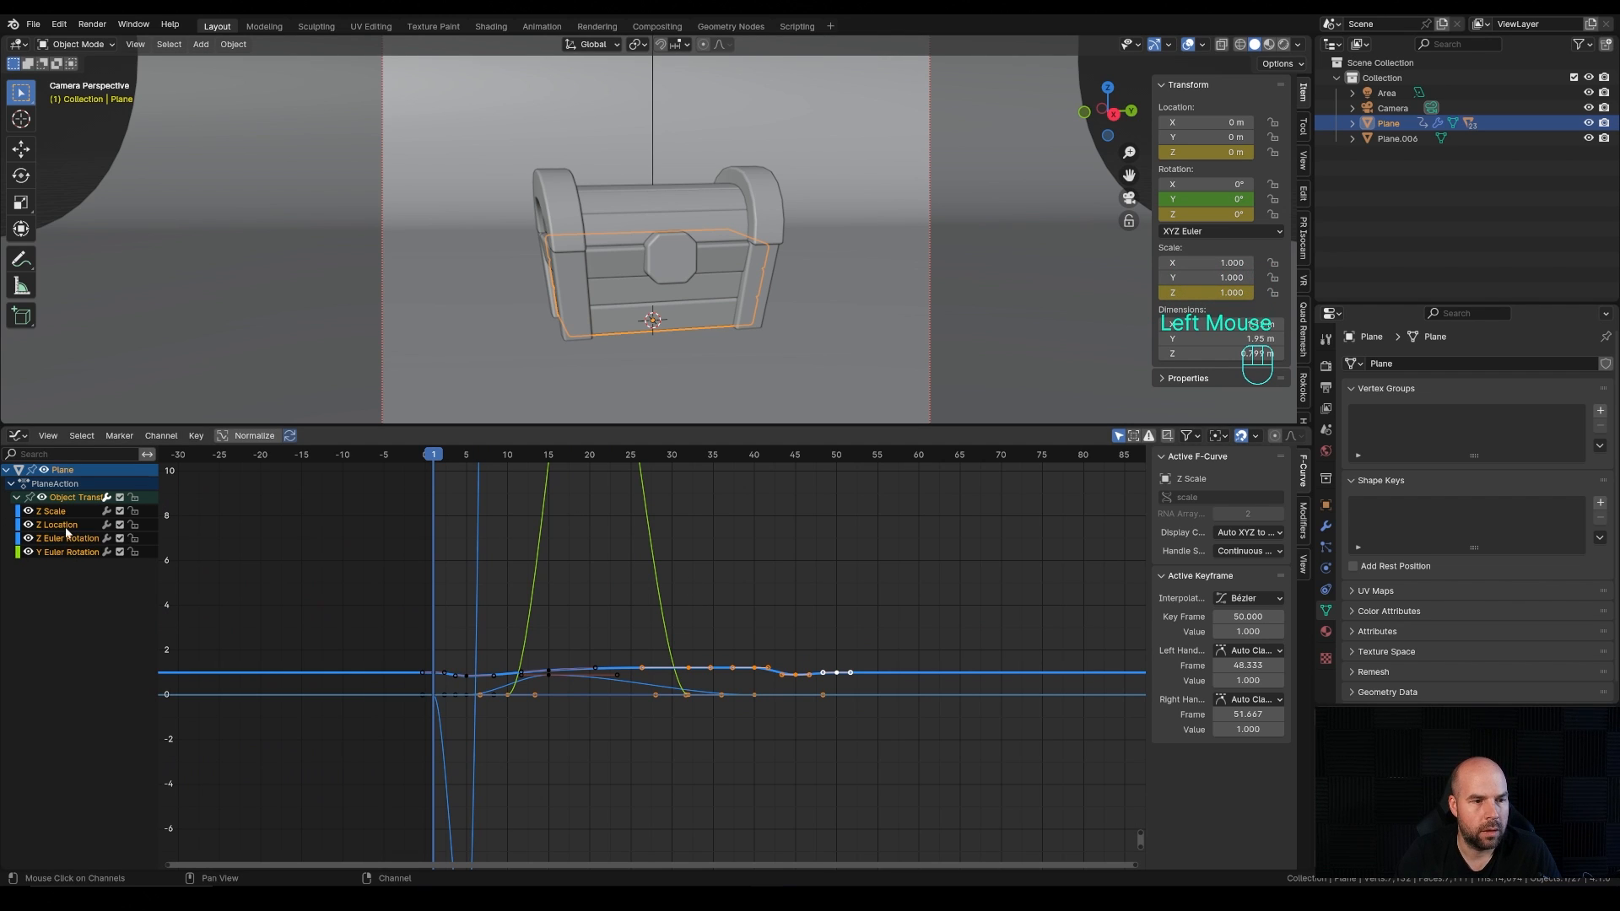
pyautogui.click(53, 579)
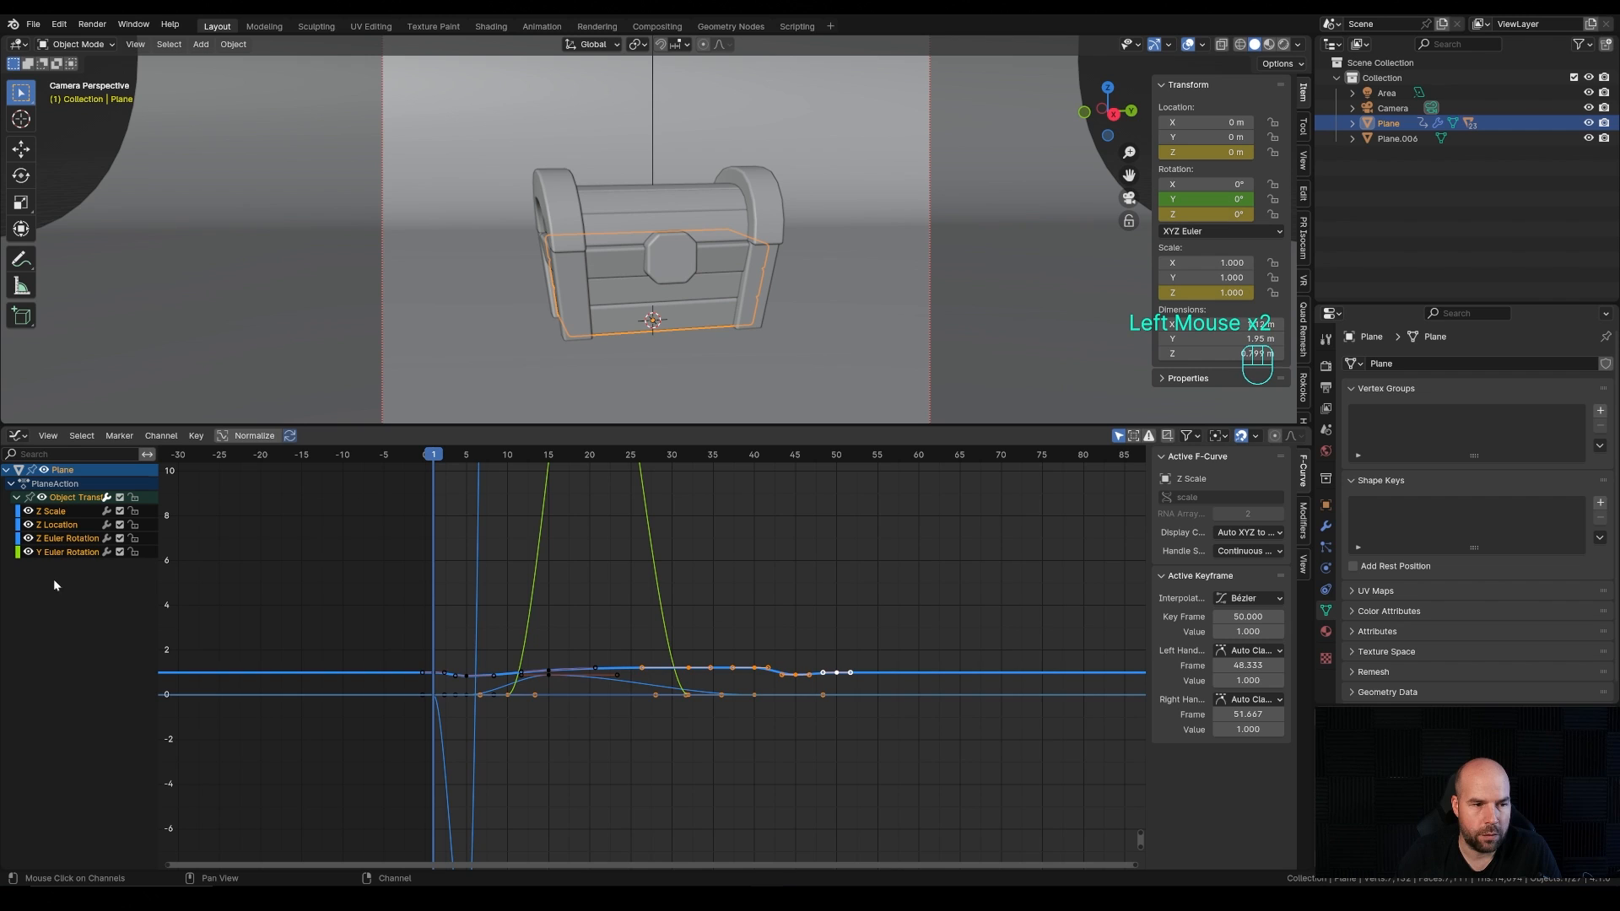
pyautogui.moveTo(29, 511); pyautogui.dragTo(29, 552)
pyautogui.click(30, 525)
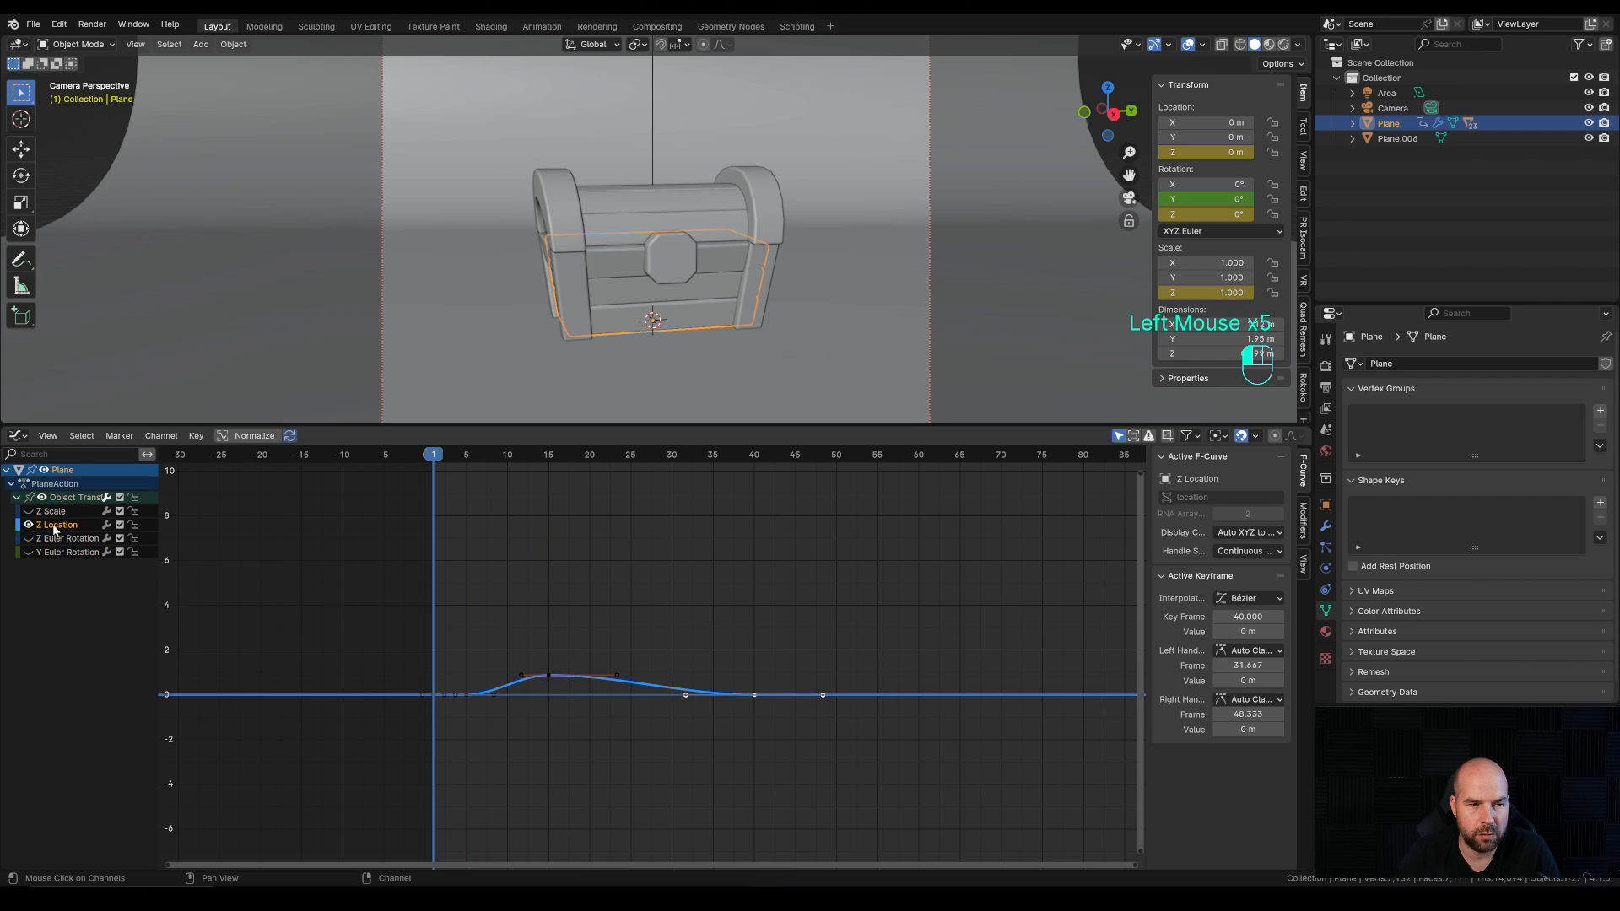
pyautogui.click(49, 525)
# Step: Select all keyframes of the Z Location curve and frame the curve in the graph
pyautogui.moveTo(372, 580); pyautogui.dragTo(948, 788)
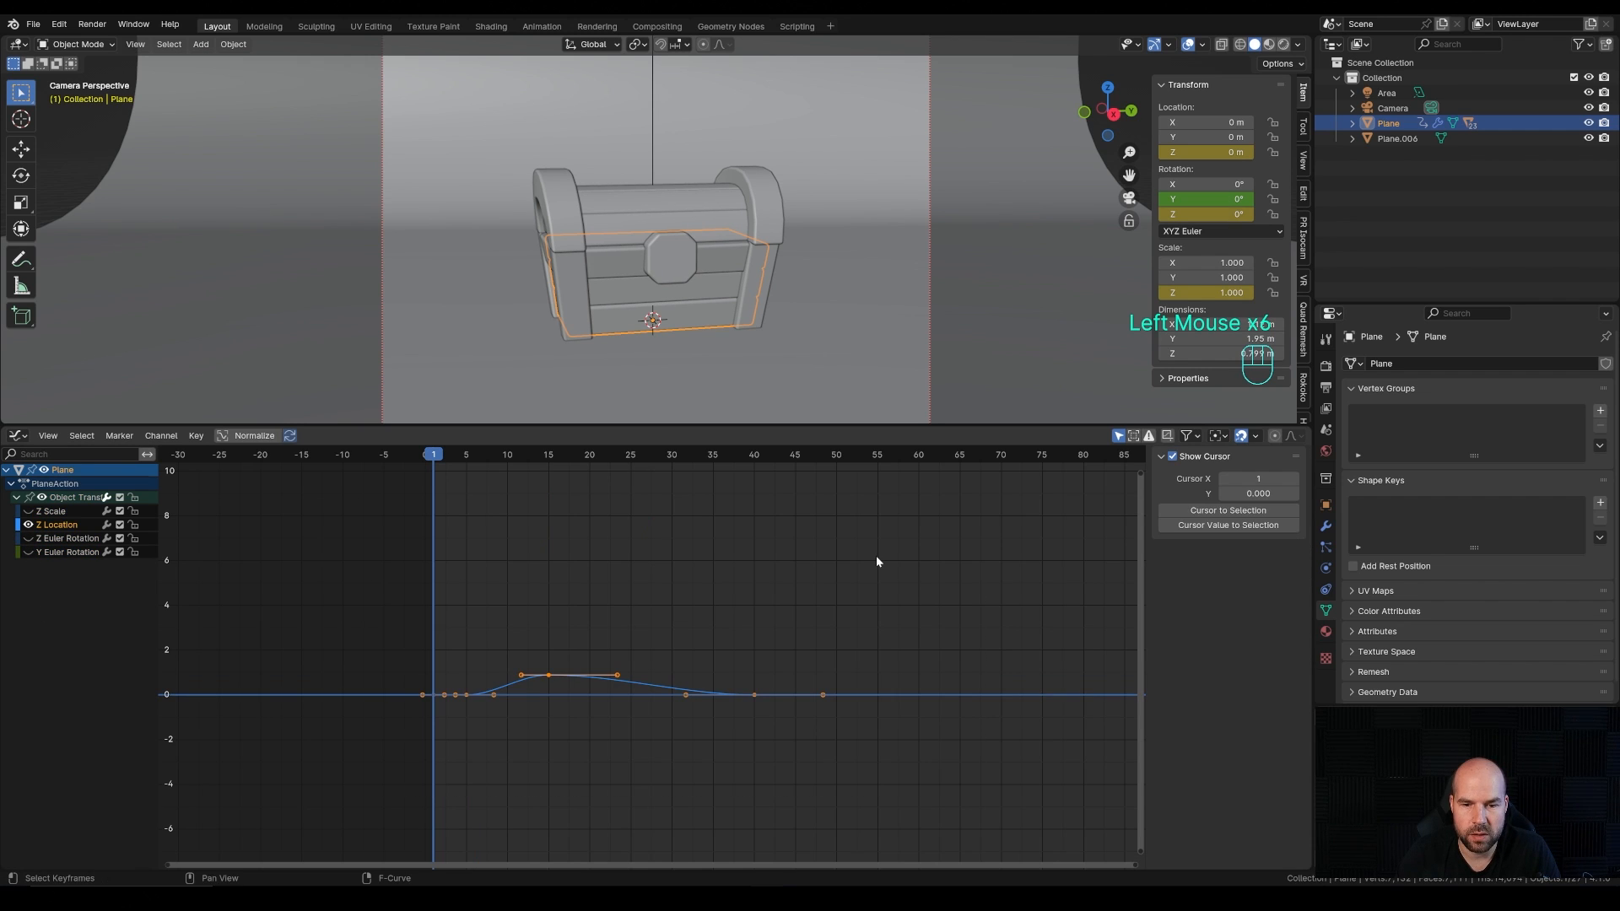
pyautogui.press('a')
pyautogui.press('KP_Decimal')
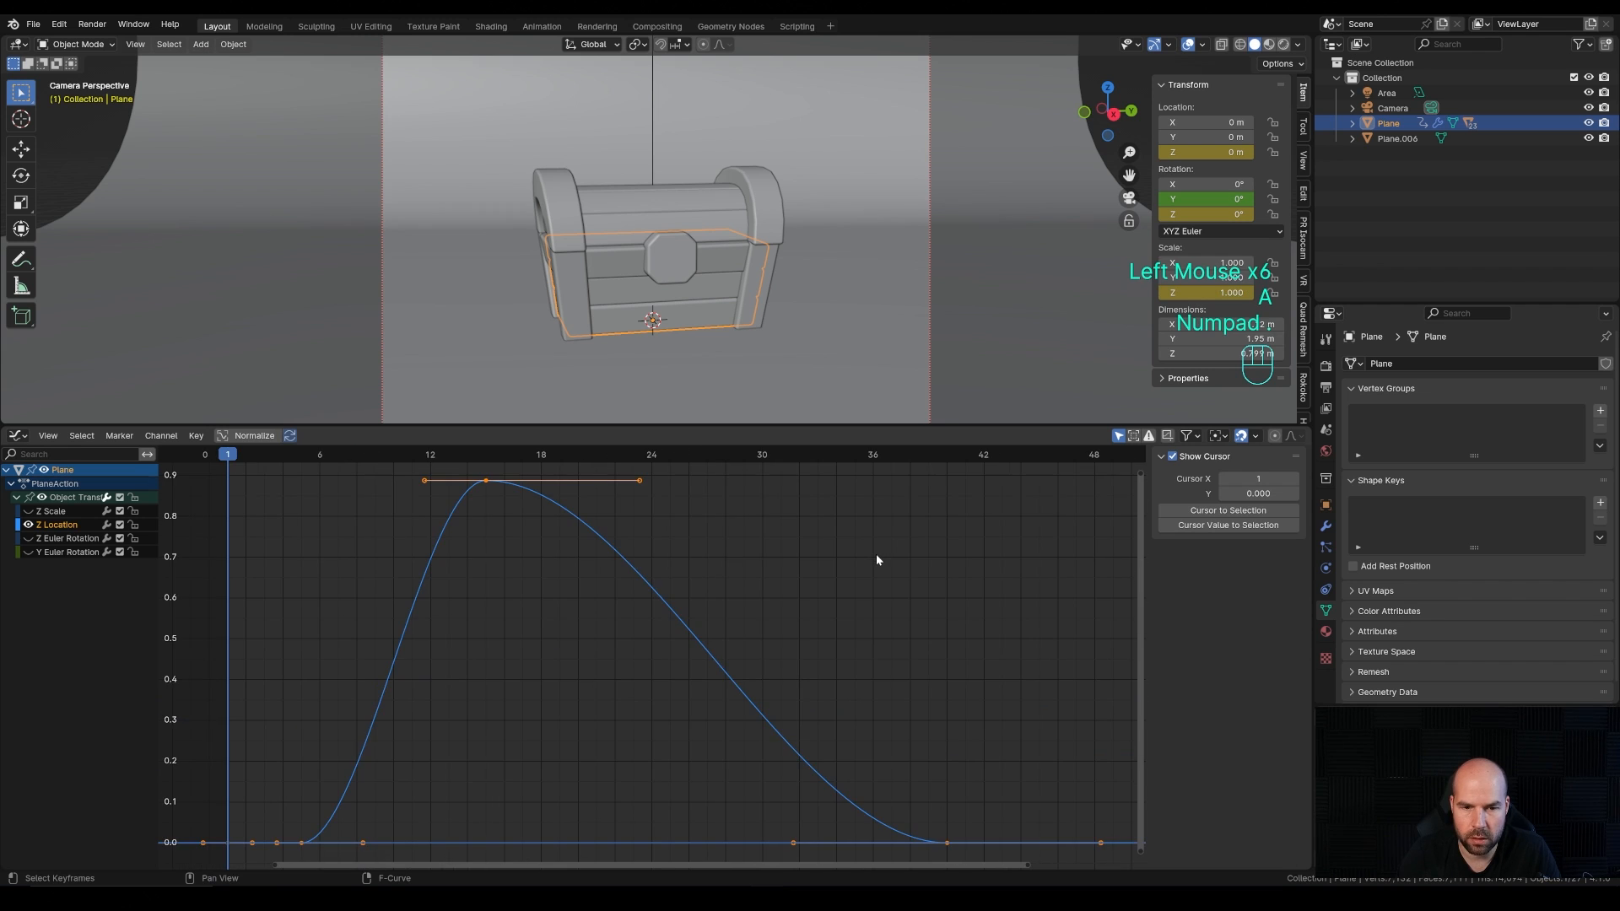
pyautogui.scroll(-4, 846, 582)
pyautogui.scroll(2, 813, 656)
pyautogui.keyDown('shift'); pyautogui.moveTo(813, 656); pyautogui.dragTo(774, 610, button='middle'); pyautogui.keyUp('shift')
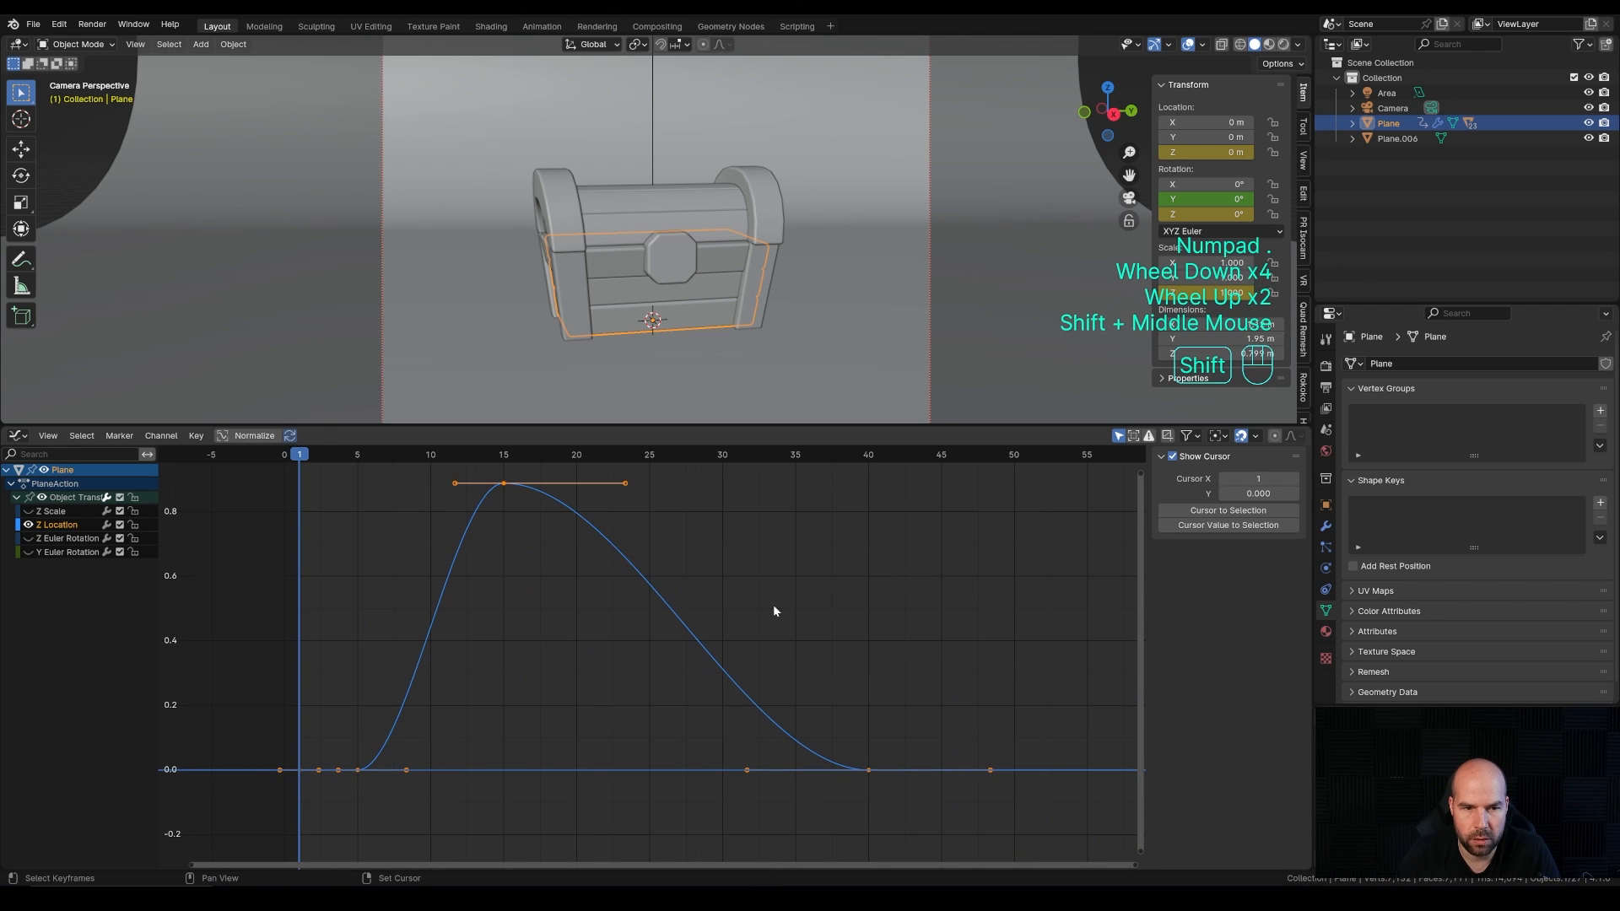
pyautogui.keyDown('shift'); pyautogui.moveTo(629, 603); pyautogui.dragTo(354, 536, button='middle'); pyautogui.keyUp('shift')
# Step: Scrub and play back the chest's jump against its Z Location curve, stopping at frame 44
pyautogui.moveTo(261, 459); pyautogui.dragTo(318, 516)
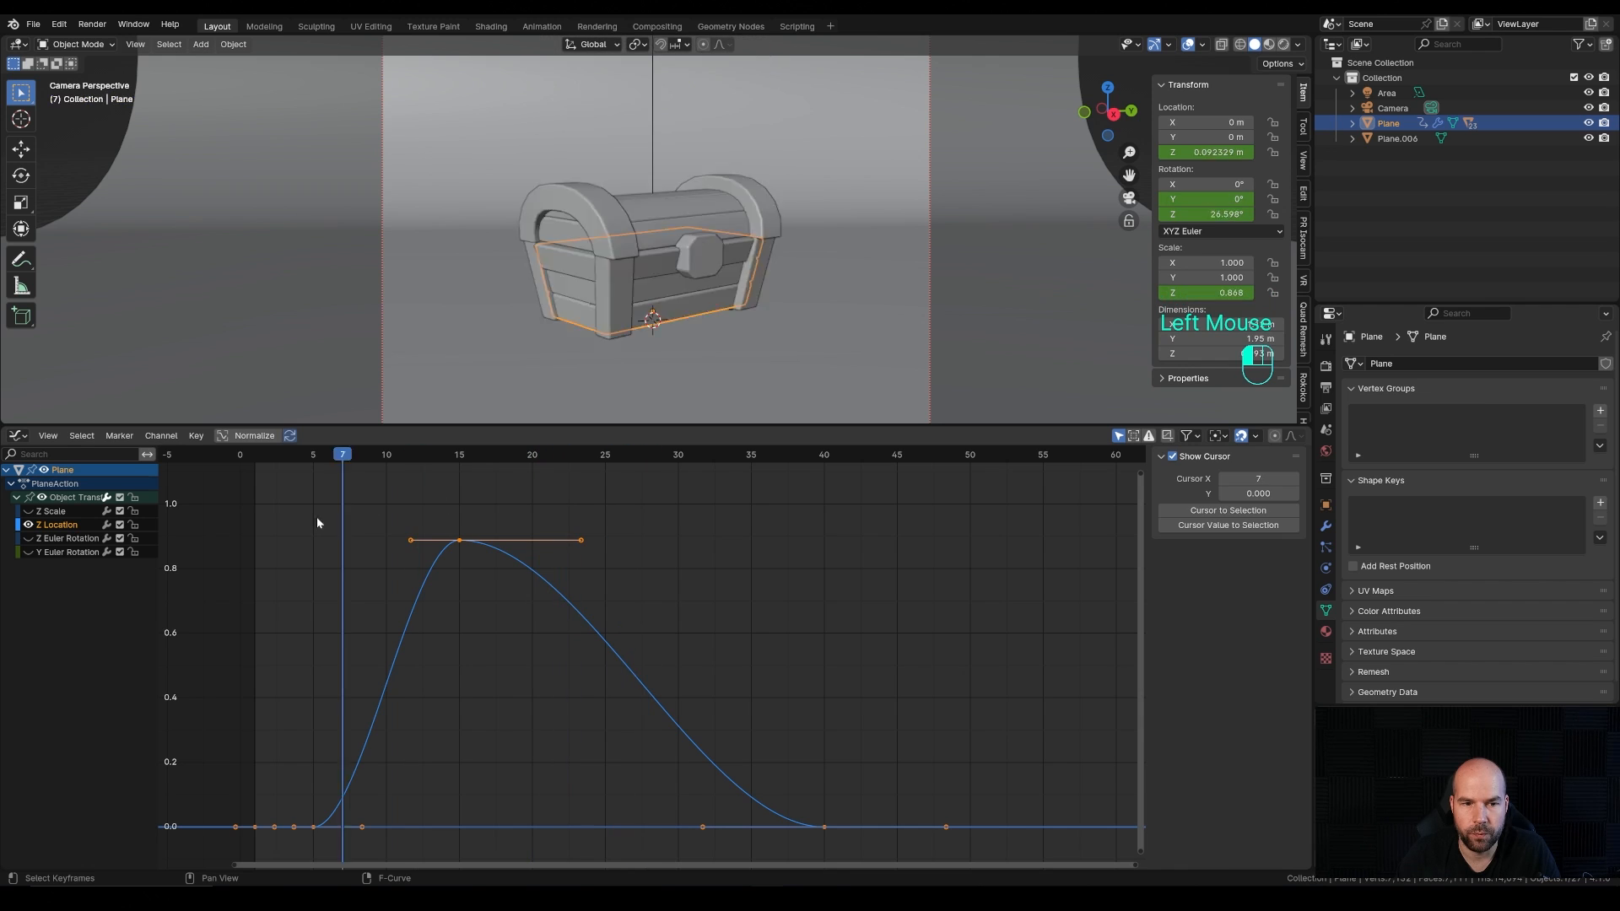
pyautogui.press('space')
pyautogui.press('space')
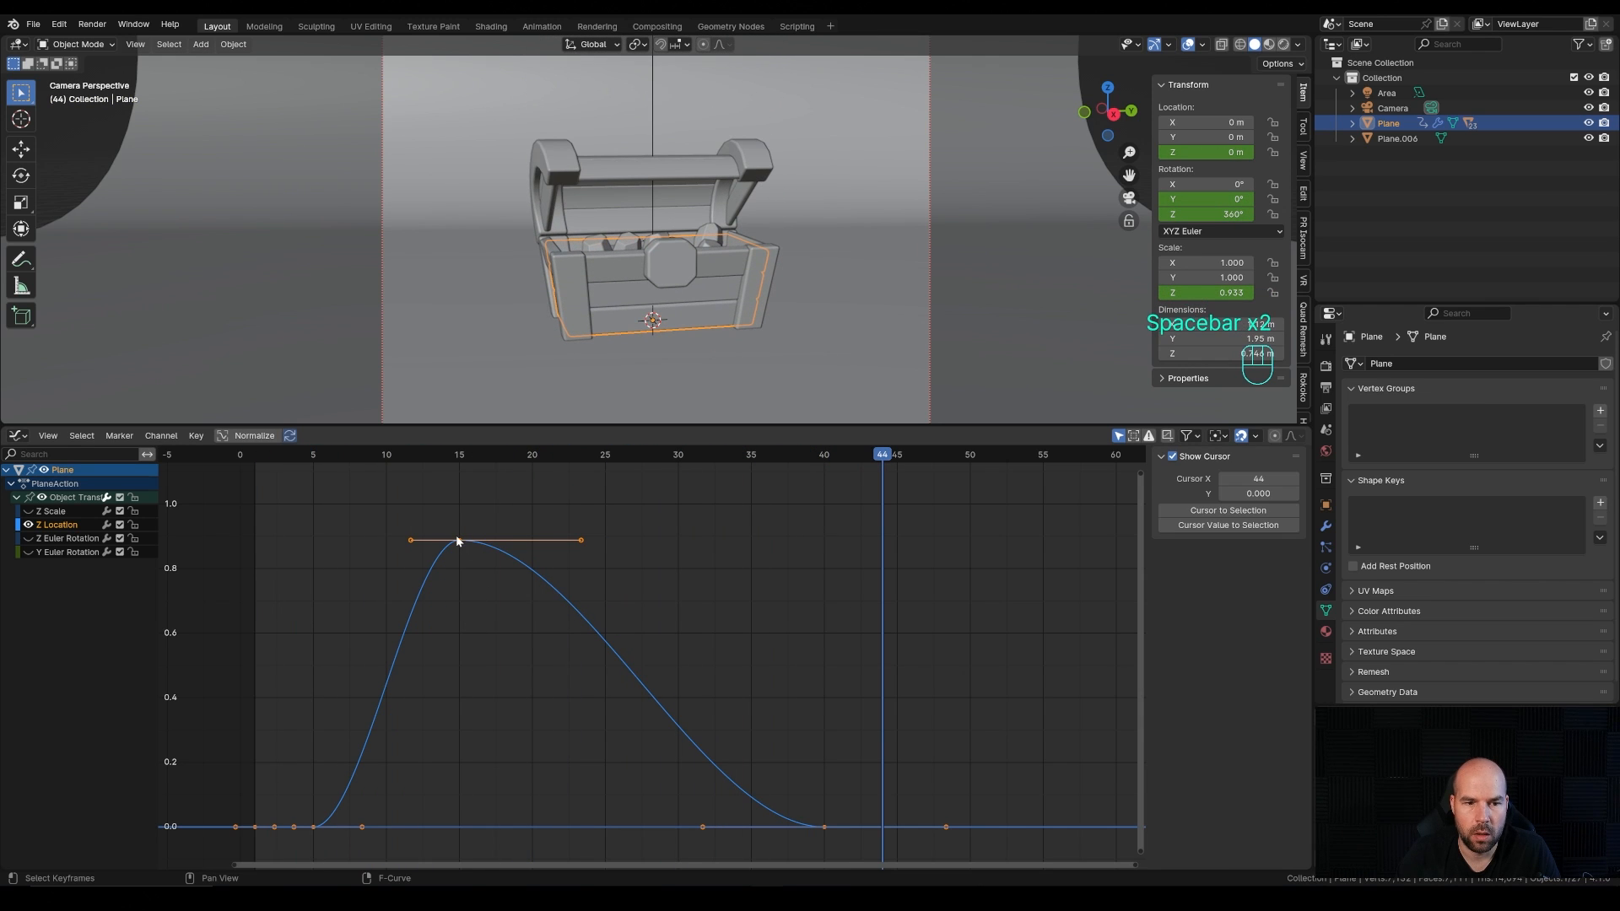
pyautogui.click(458, 542)
pyautogui.click(313, 826)
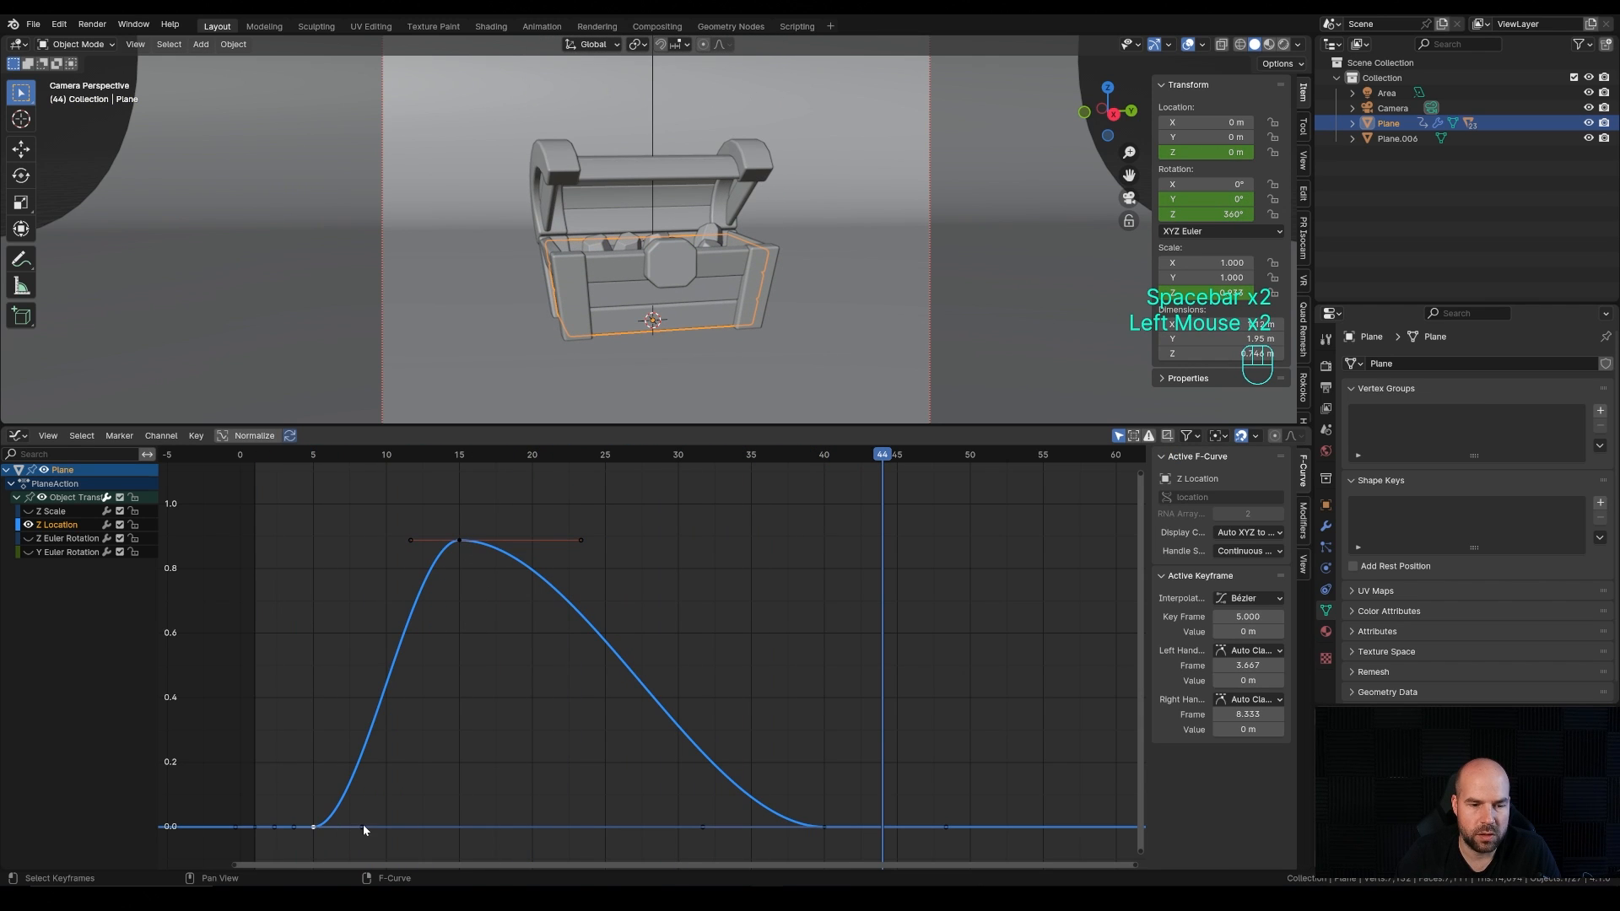
pyautogui.moveTo(363, 826); pyautogui.dragTo(352, 780)
pyautogui.hotkey('ctrl', 'z')
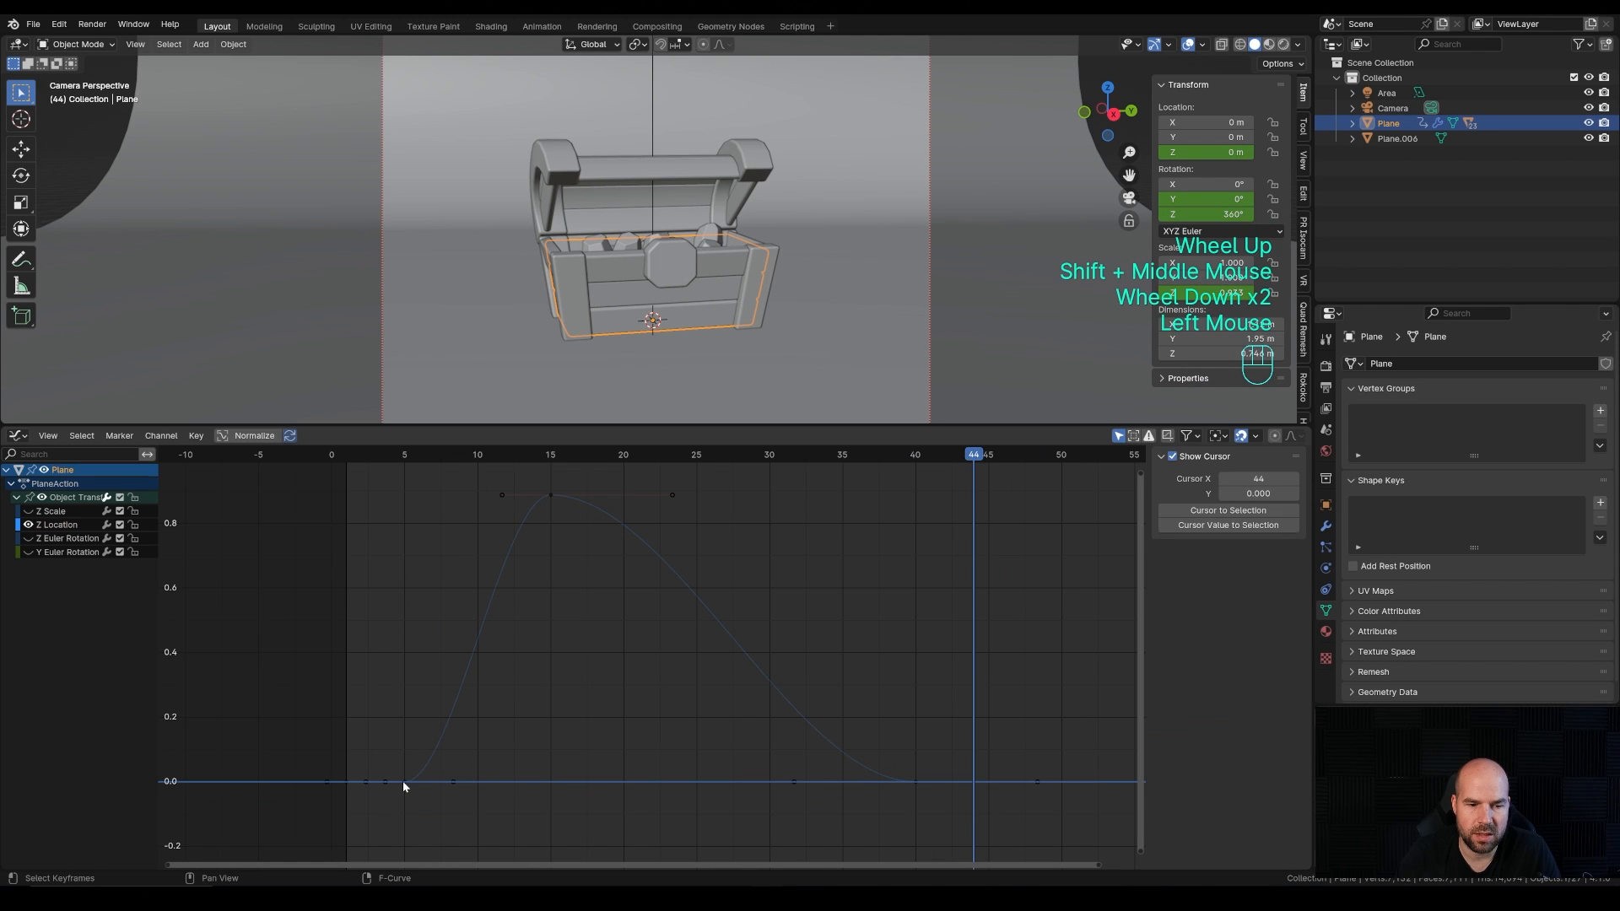
# Step: Set the handles of the Z Location curve's keyframe at frame 5 to Free
pyautogui.click(404, 781)
pyautogui.keyDown('shift'); pyautogui.moveTo(592, 681); pyautogui.dragTo(626, 615, button='middle'); pyautogui.keyUp('shift')
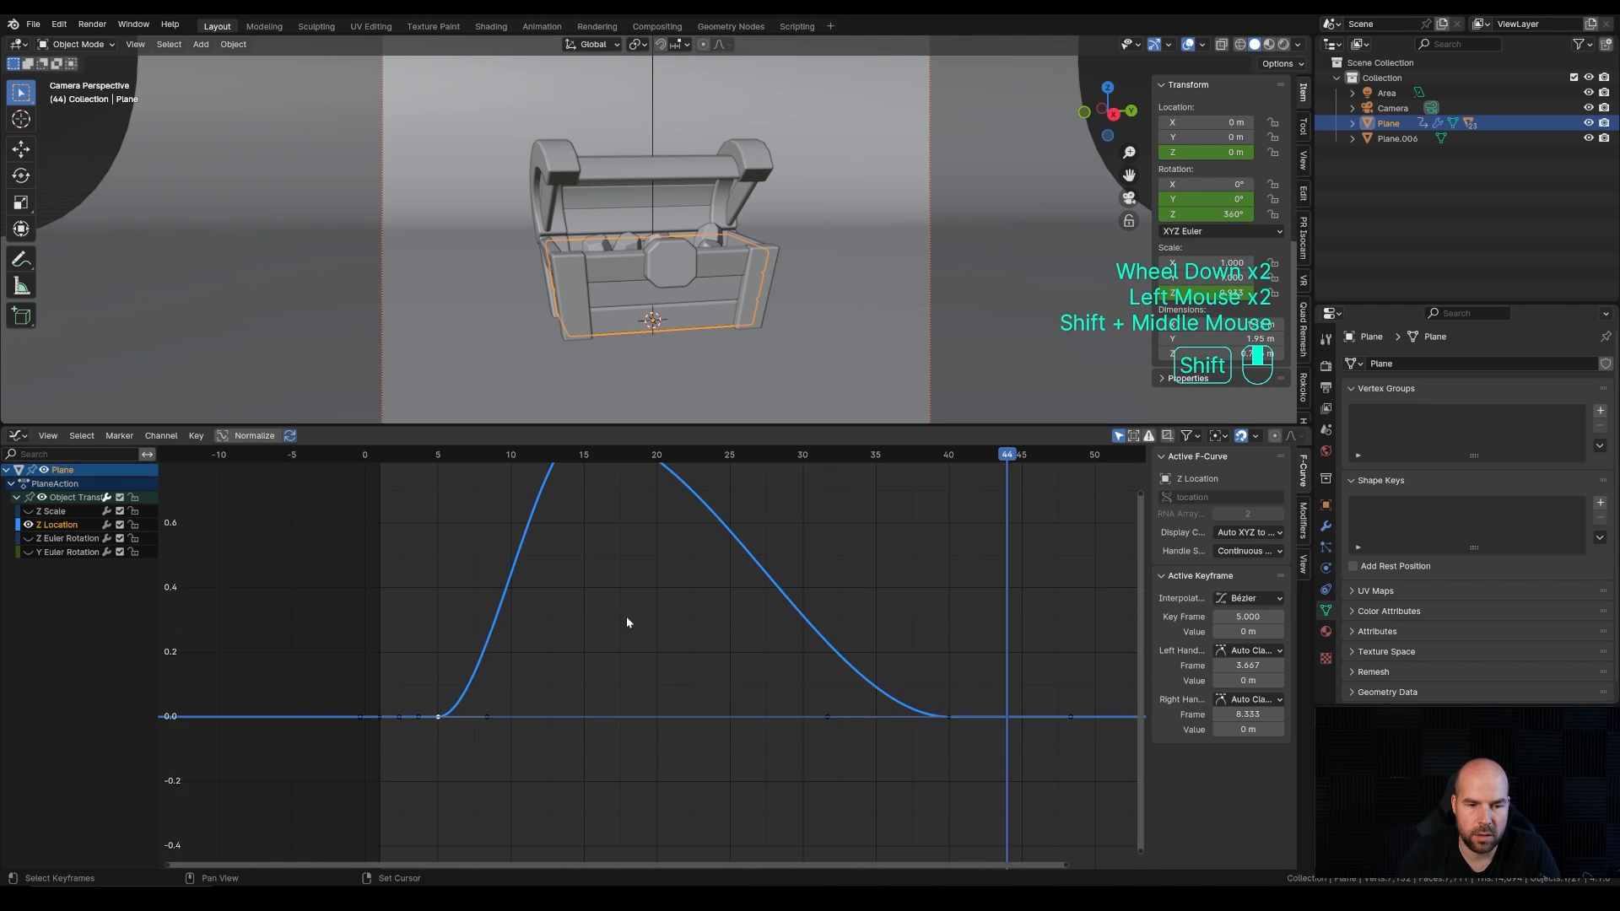
pyautogui.scroll(2, 404, 723)
pyautogui.press('v')
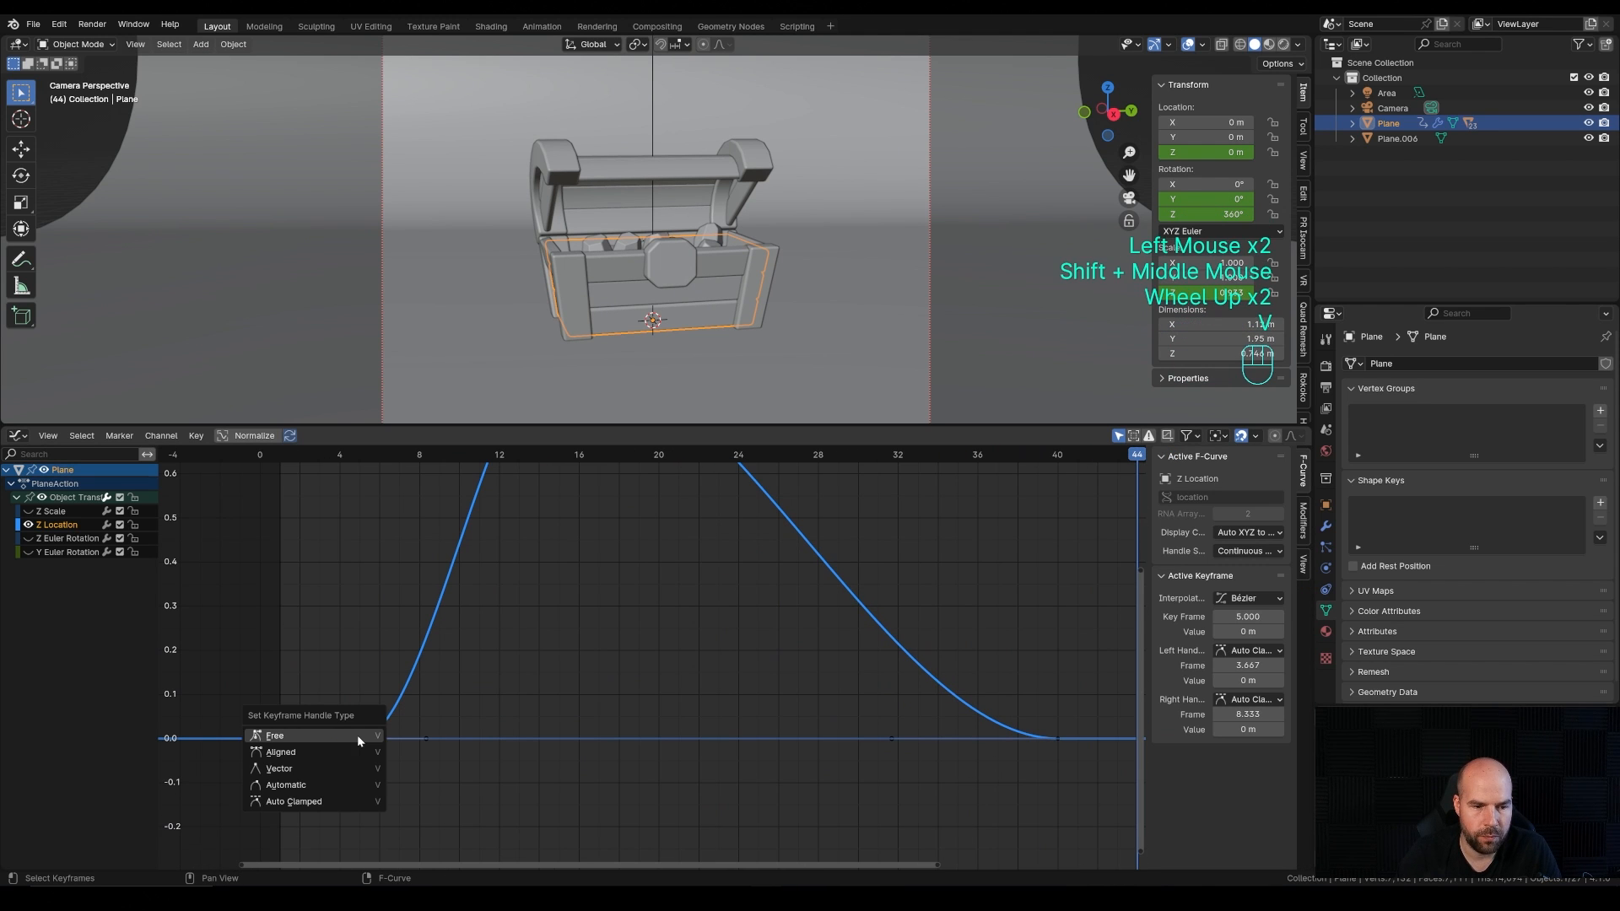
pyautogui.click(296, 737)
# Step: Raise the frame 5 keyframe's right handle steeply to about 0.8 m and lengthen the frame 15 peak's right handle to about frame 30
pyautogui.click(427, 738)
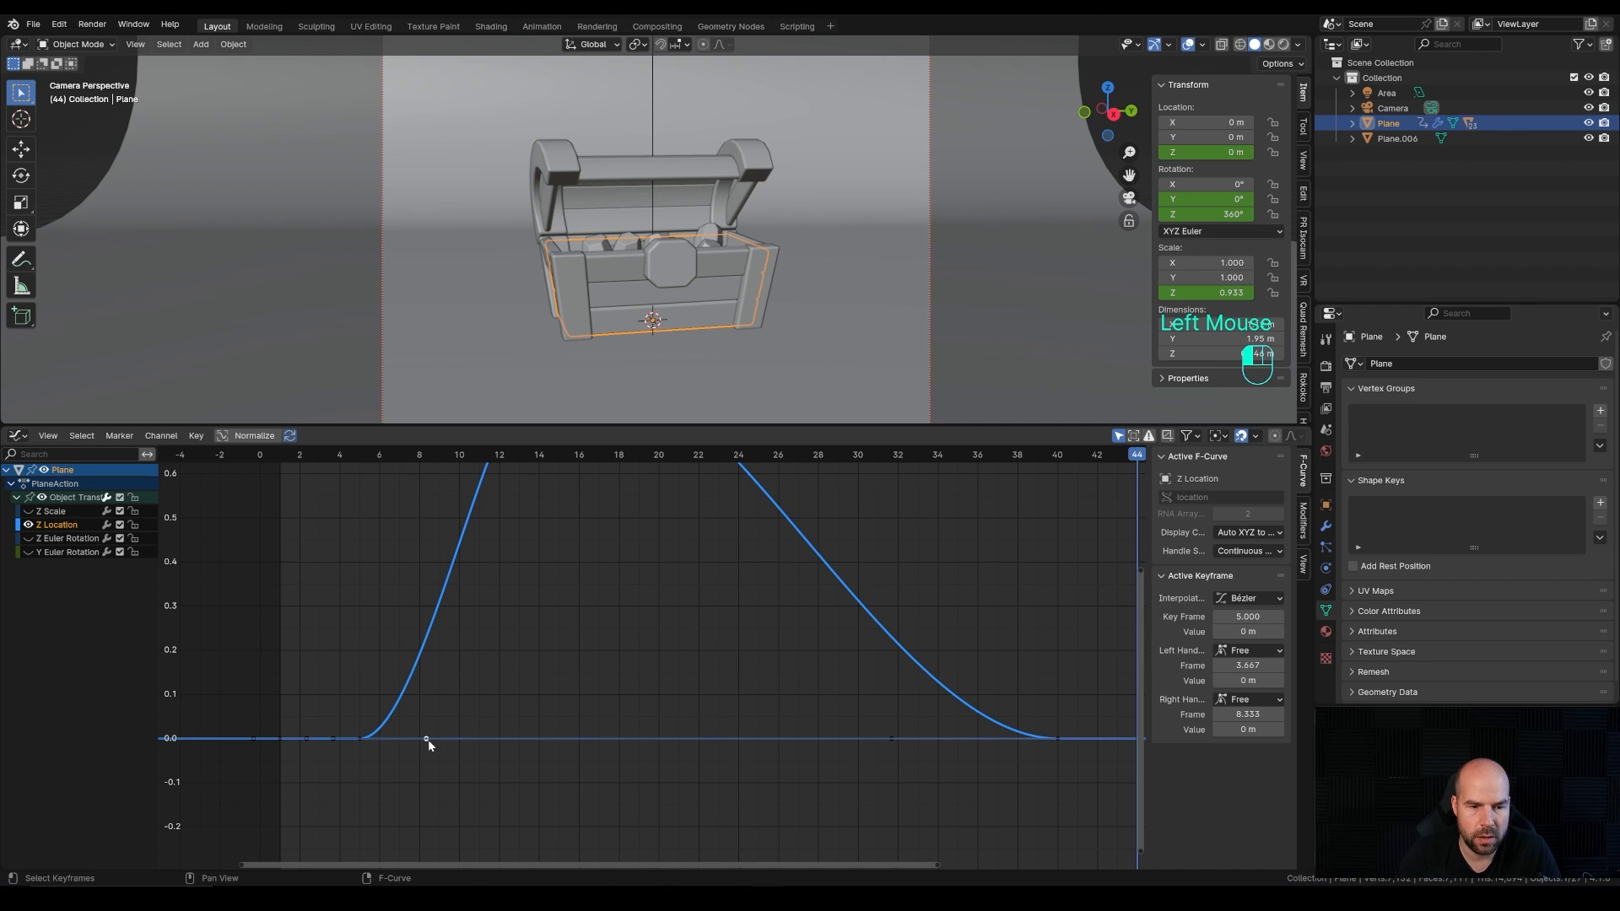
pyautogui.moveTo(427, 738); pyautogui.dragTo(379, 616)
pyautogui.keyDown('shift'); pyautogui.moveTo(522, 677); pyautogui.dragTo(520, 756, button='middle'); pyautogui.keyUp('shift')
pyautogui.moveTo(379, 455); pyautogui.dragTo(473, 456)
pyautogui.scroll(-2, 599, 622)
pyautogui.keyDown('shift'); pyautogui.moveTo(422, 667); pyautogui.dragTo(373, 710, button='middle'); pyautogui.keyUp('shift')
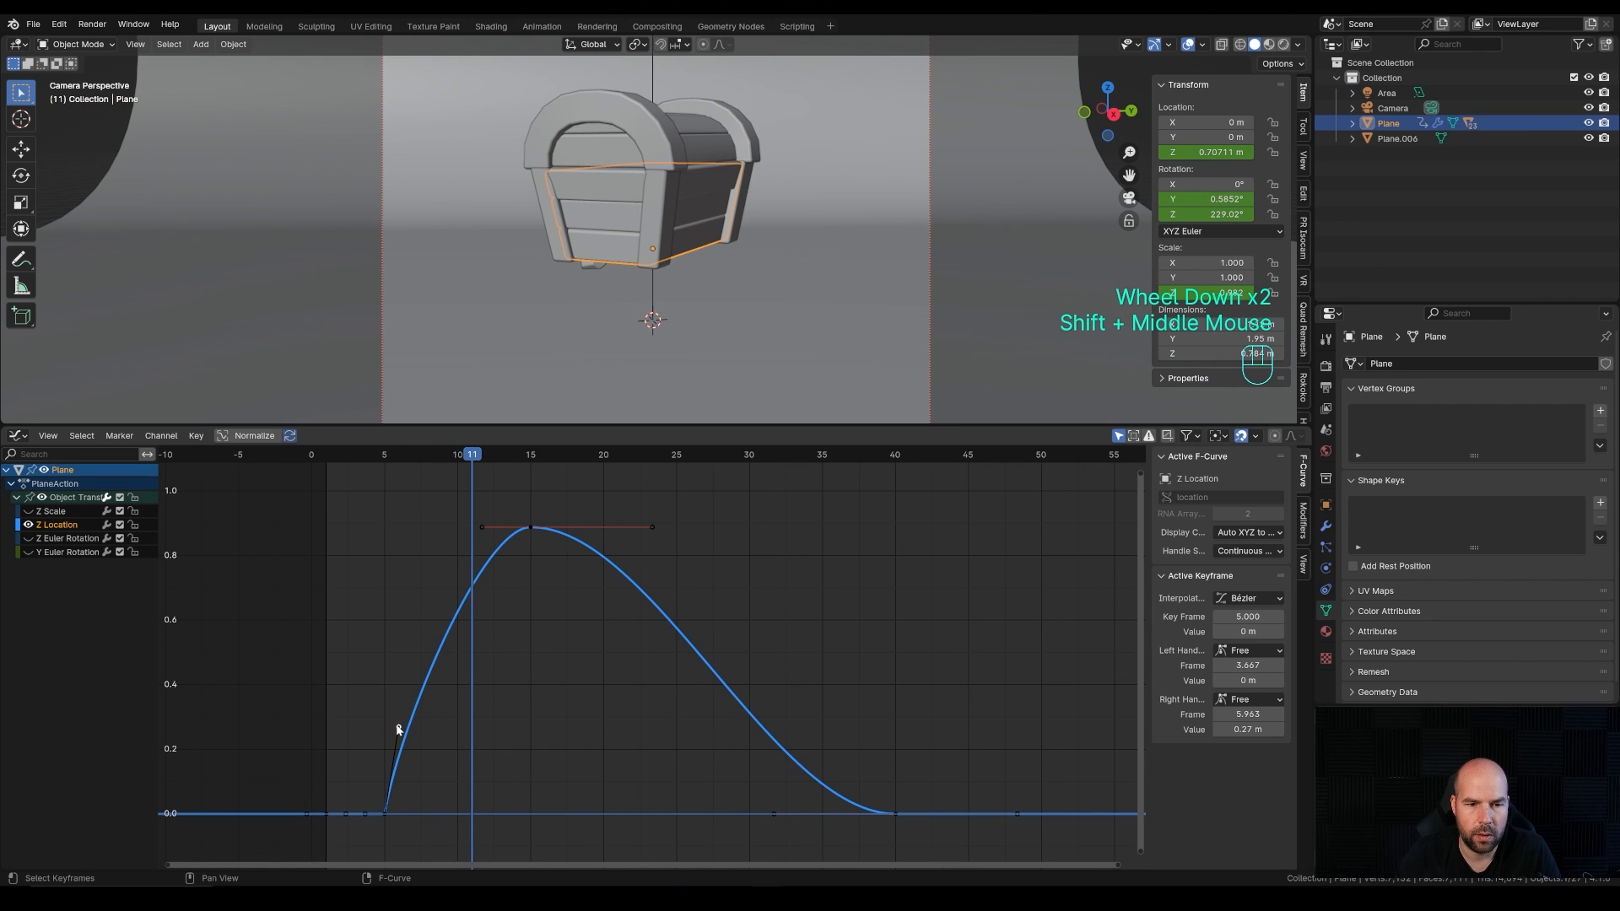
pyautogui.moveTo(399, 729); pyautogui.dragTo(387, 600)
# Step: Play back the chest's jump from frame 1 and scrub to the peak at frame 15
pyautogui.click(431, 458)
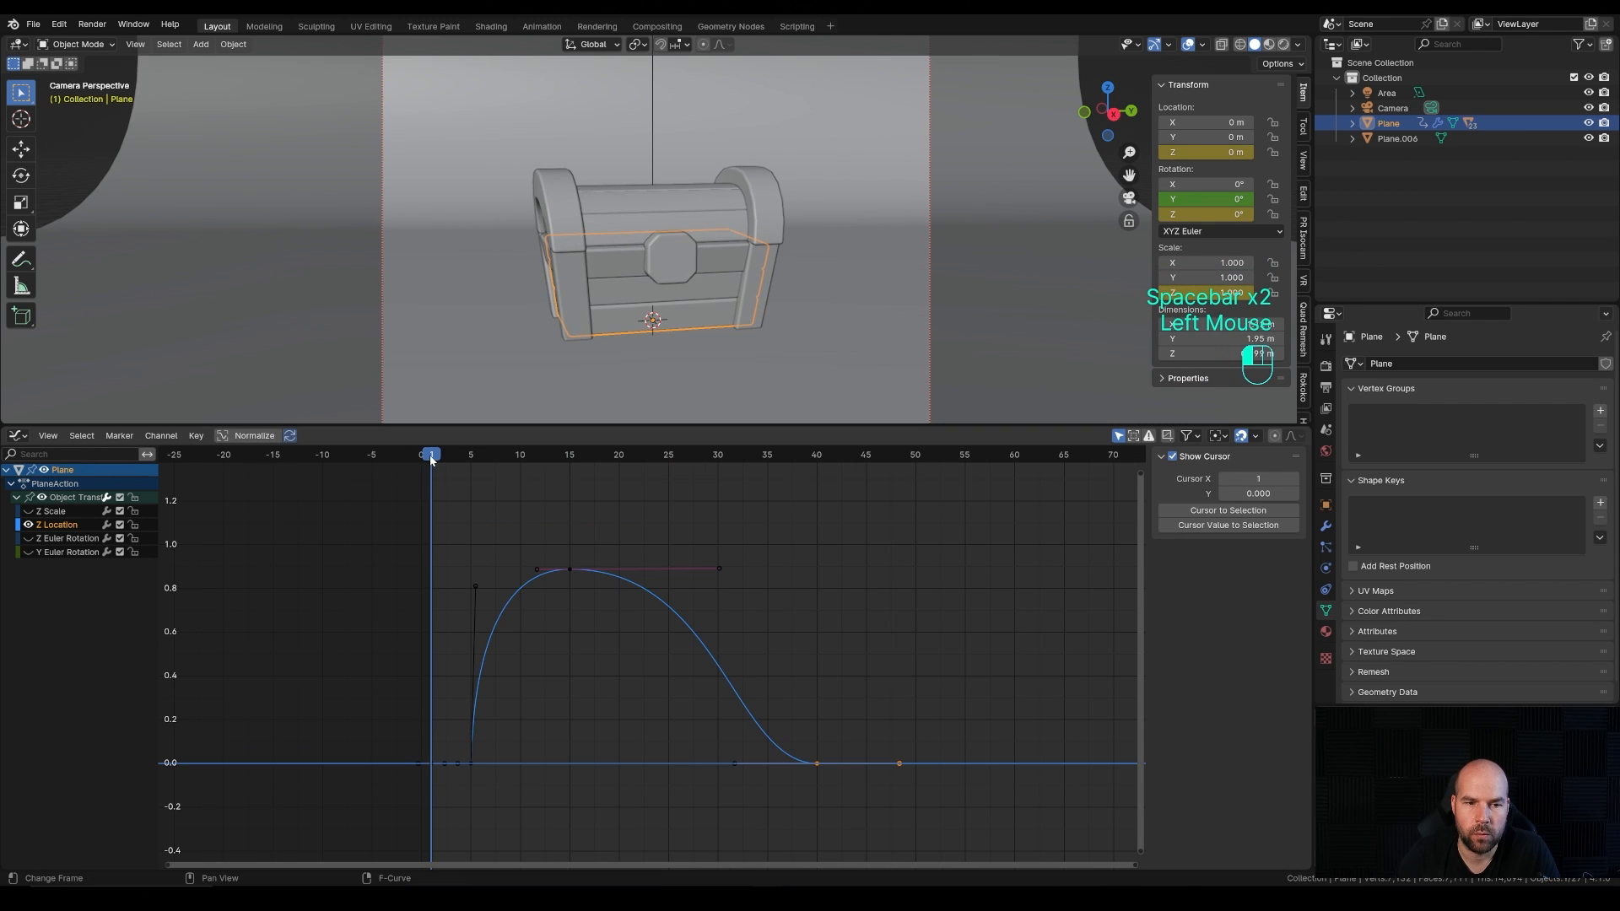
pyautogui.press('space')
pyautogui.press('space')
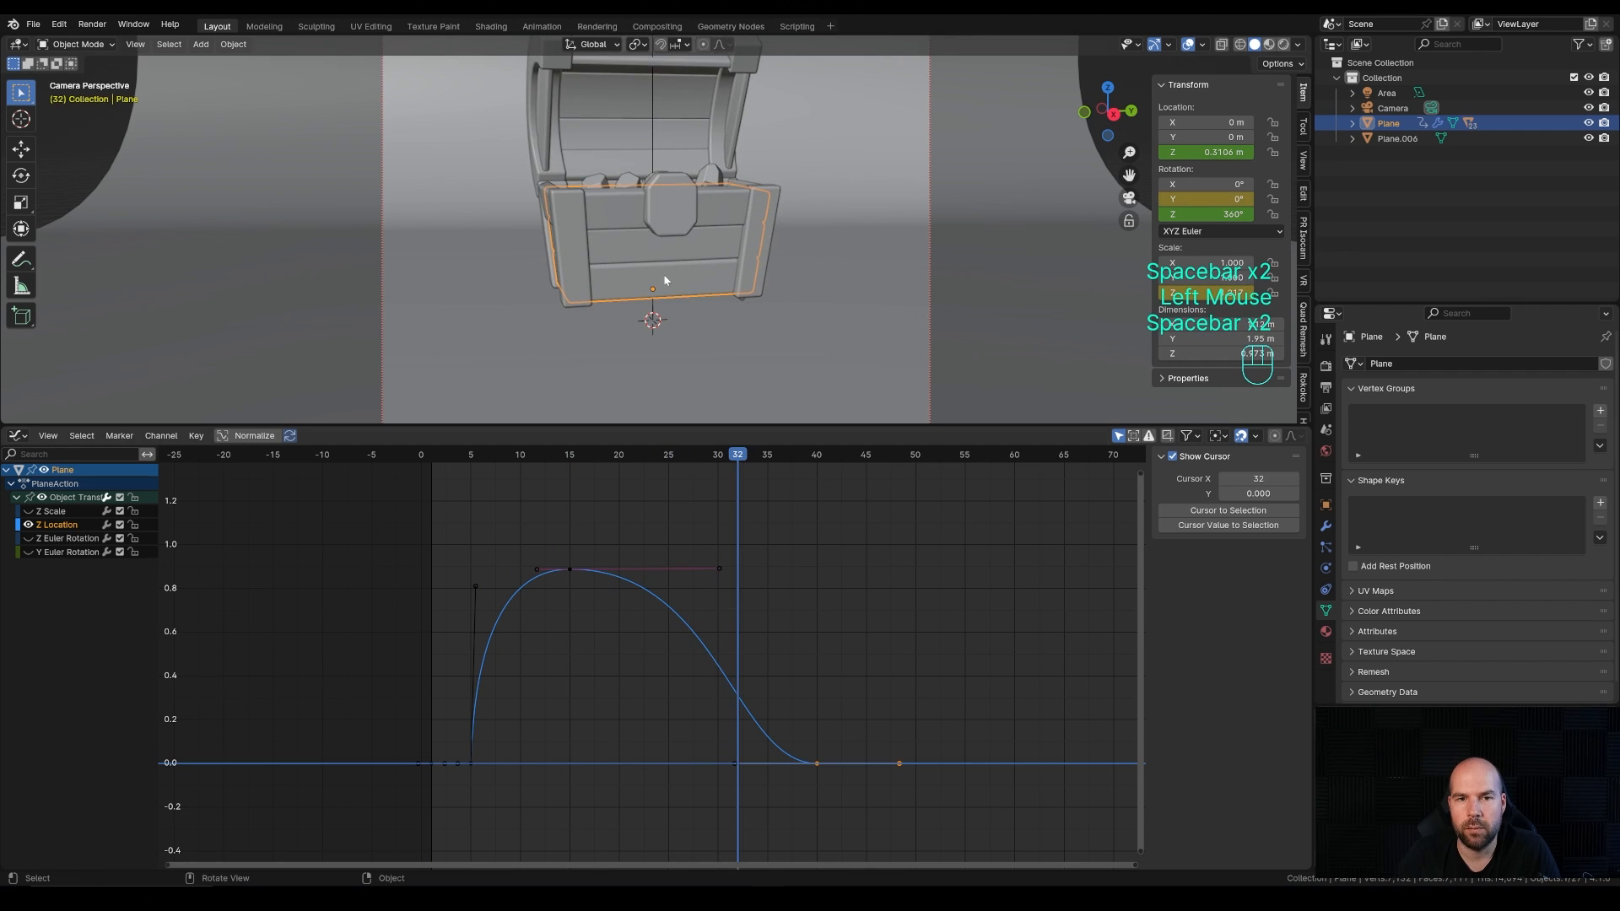
pyautogui.click(530, 456)
pyautogui.moveTo(529, 456); pyautogui.dragTo(571, 464)
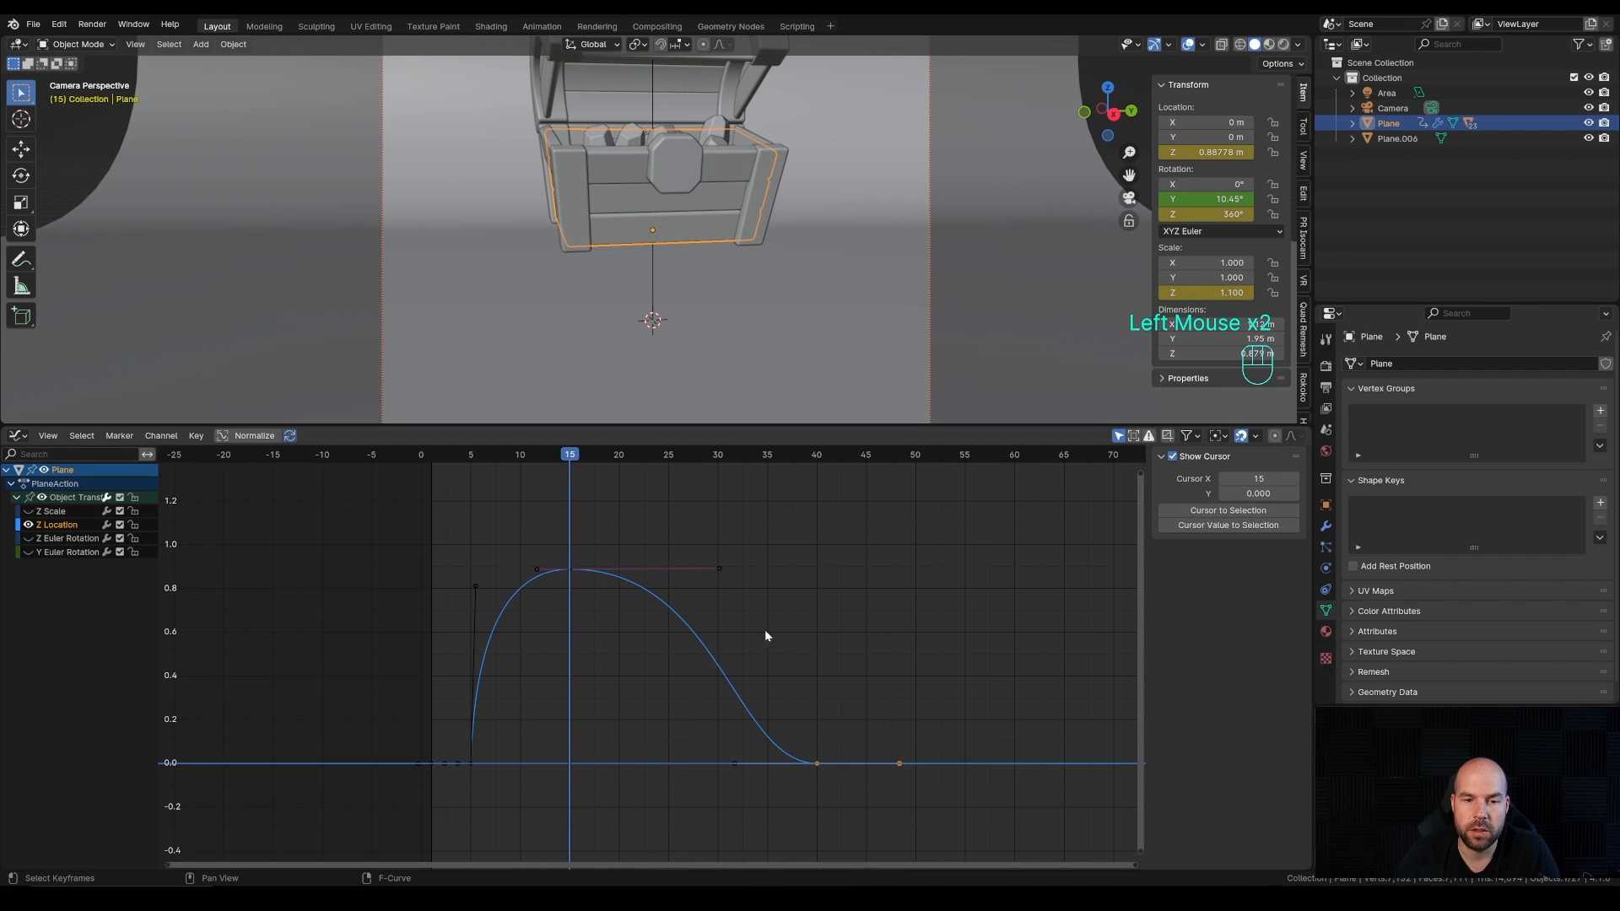
# Step: Duplicate the Z Location peak keyframe and place the copy 10 frames further along the time axis, at frame 25
pyautogui.moveTo(571, 567); pyautogui.dragTo(553, 582, button='middle')
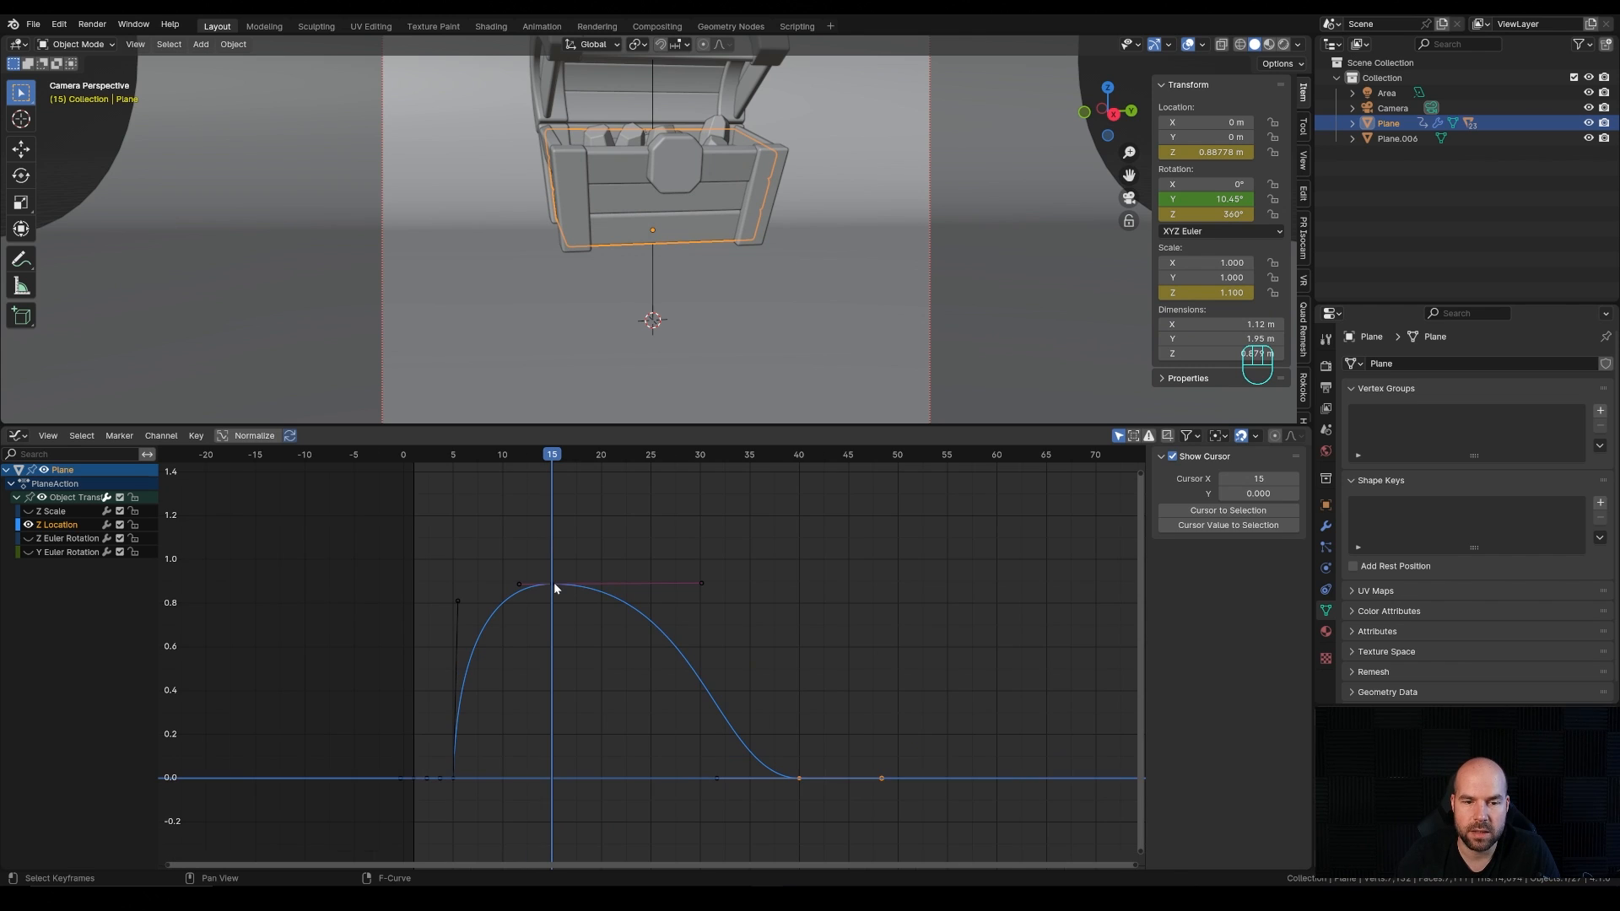
pyautogui.click(553, 582)
pyautogui.hotkey('shift', 'd')
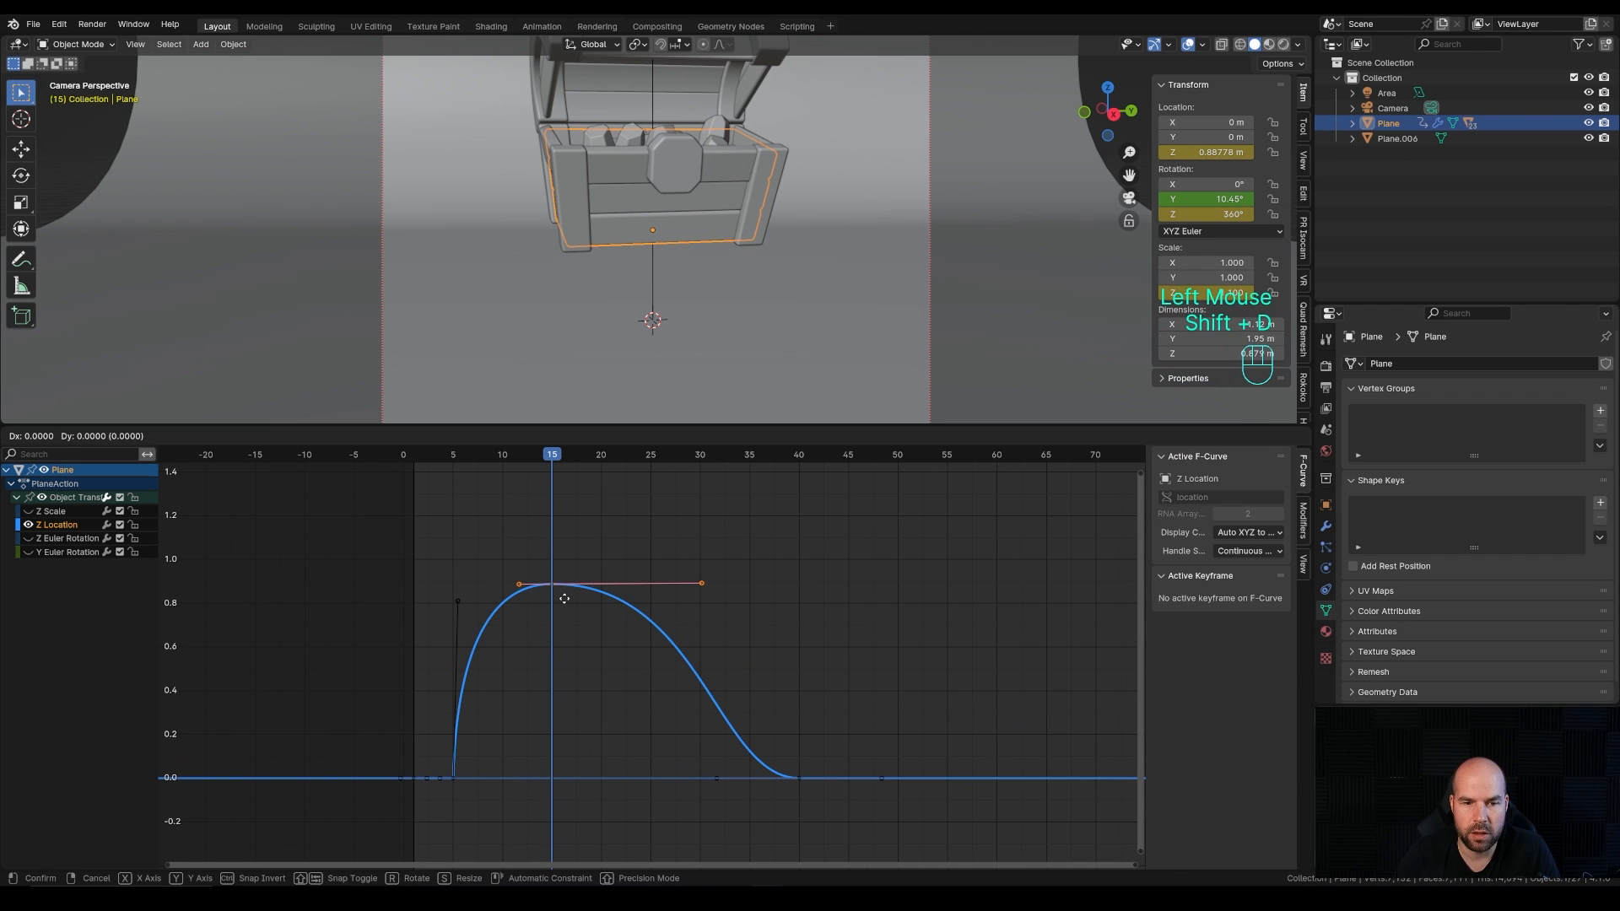
pyautogui.press('x')
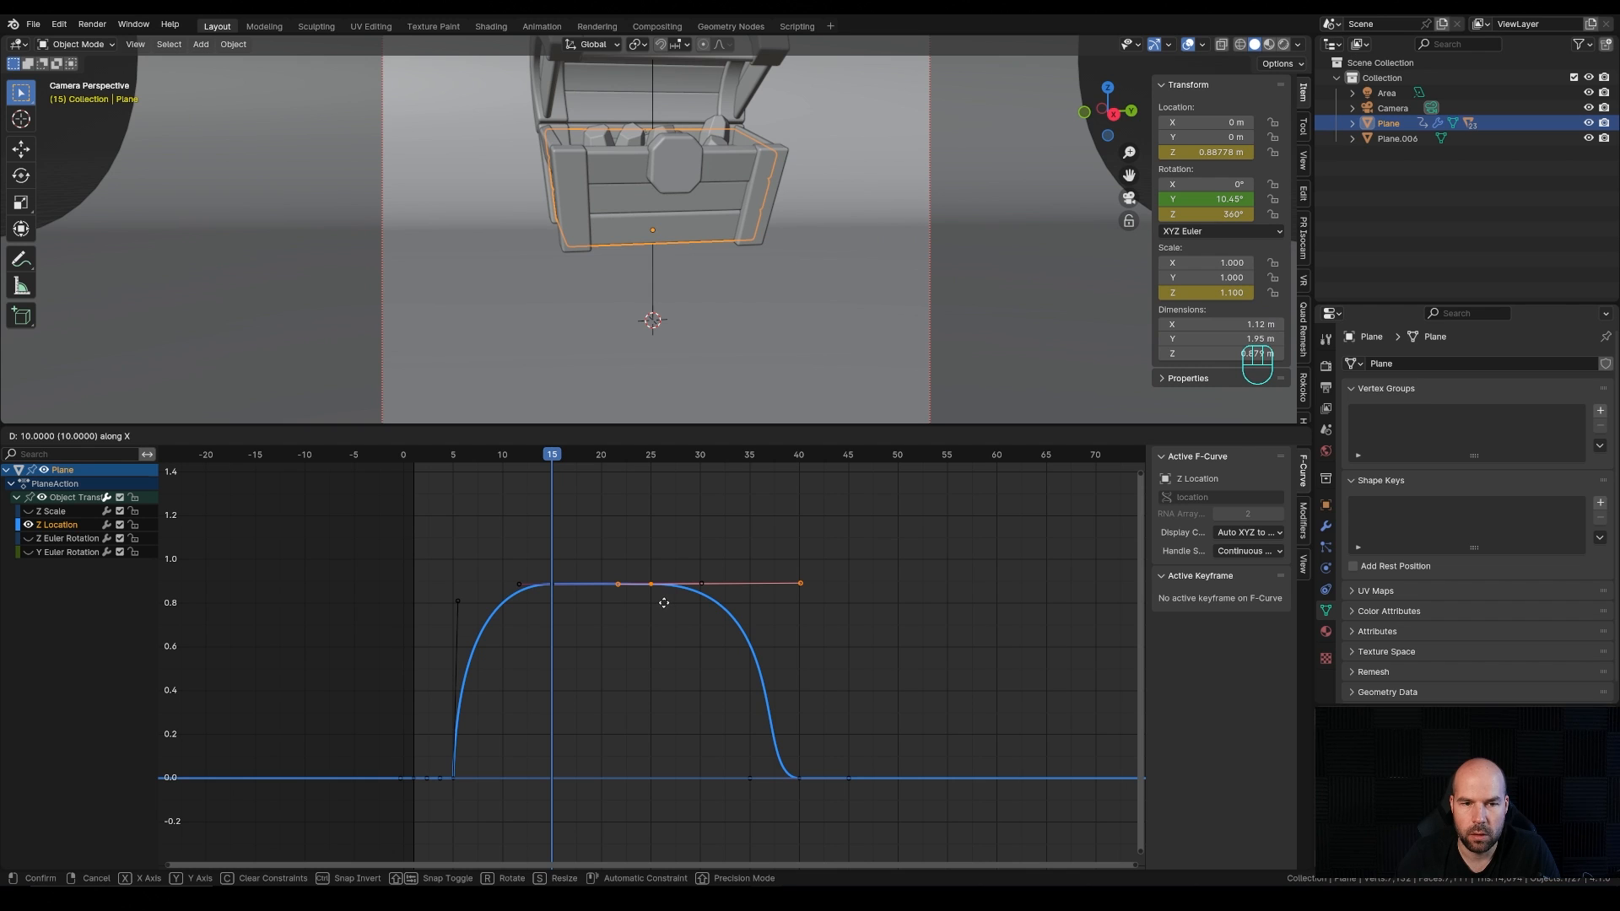
pyautogui.click(663, 603)
# Step: Move the duplicated peak keyframe to frame 26 at 0.83 m and tilt its handles downward to smooth the start of the fall
pyautogui.moveTo(569, 453); pyautogui.dragTo(523, 510)
pyautogui.click(652, 585)
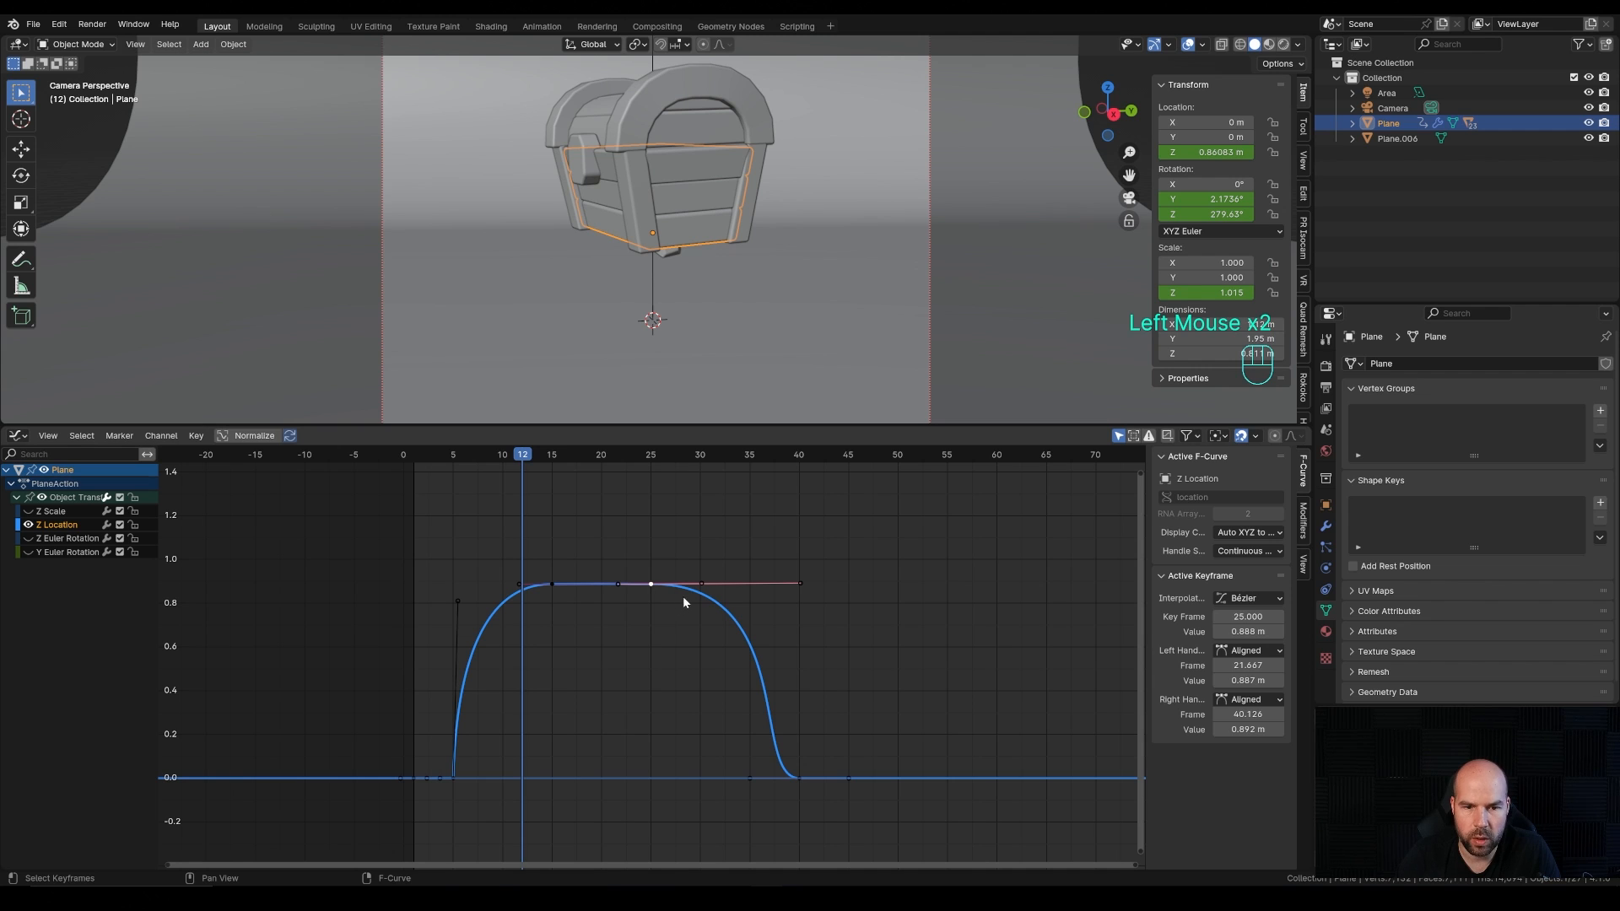
pyautogui.press('g')
pyautogui.click(694, 610)
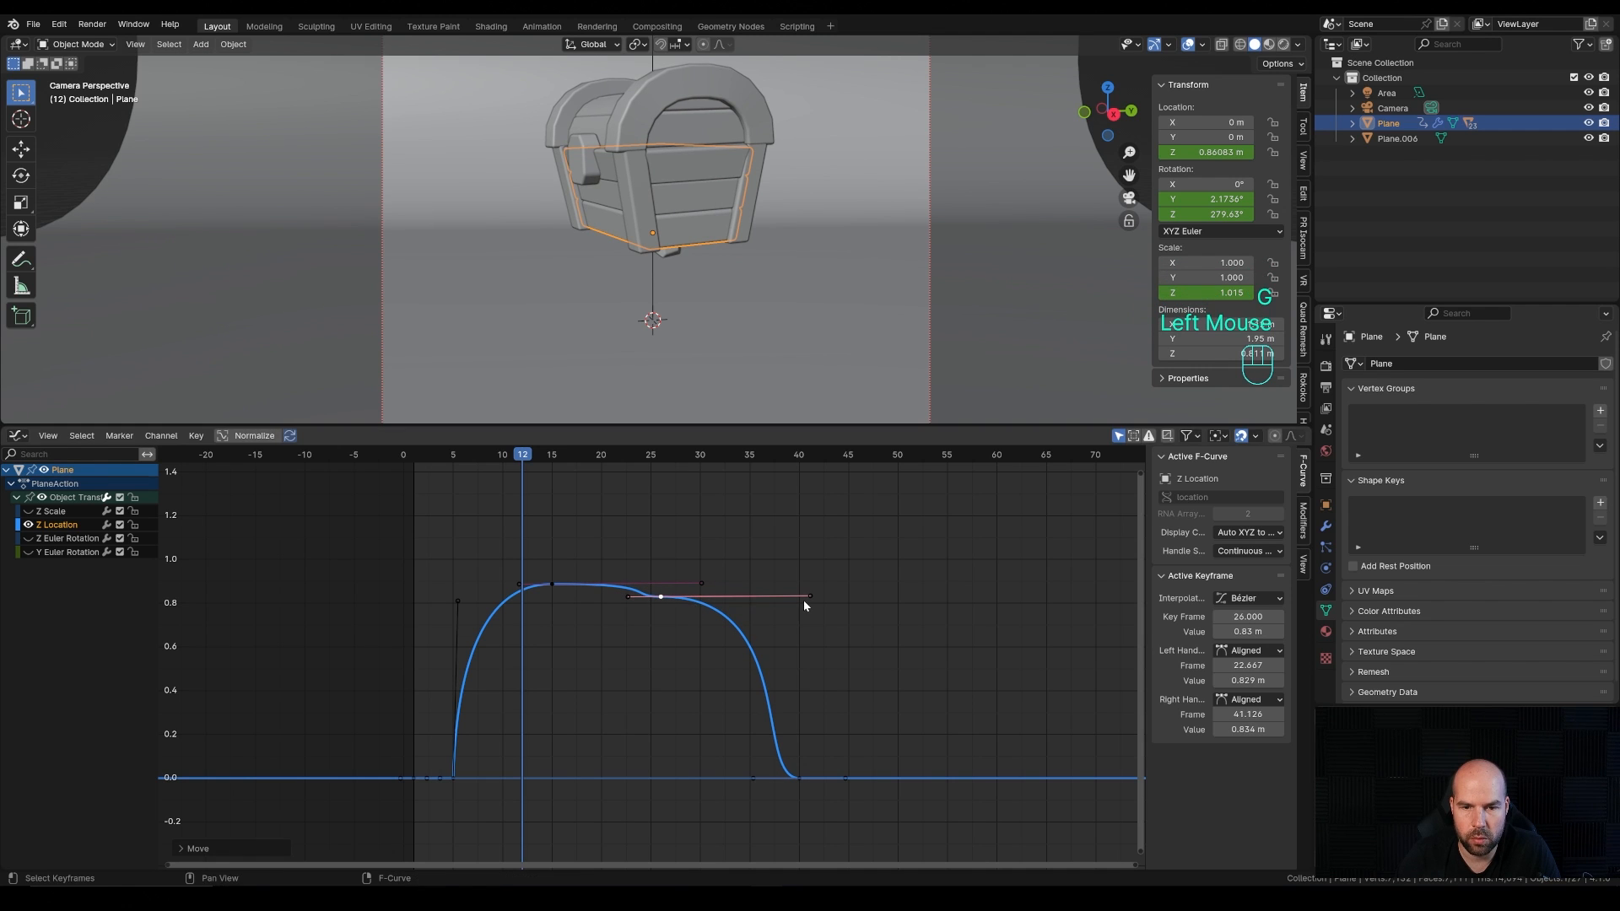
pyautogui.moveTo(803, 600); pyautogui.dragTo(631, 585)
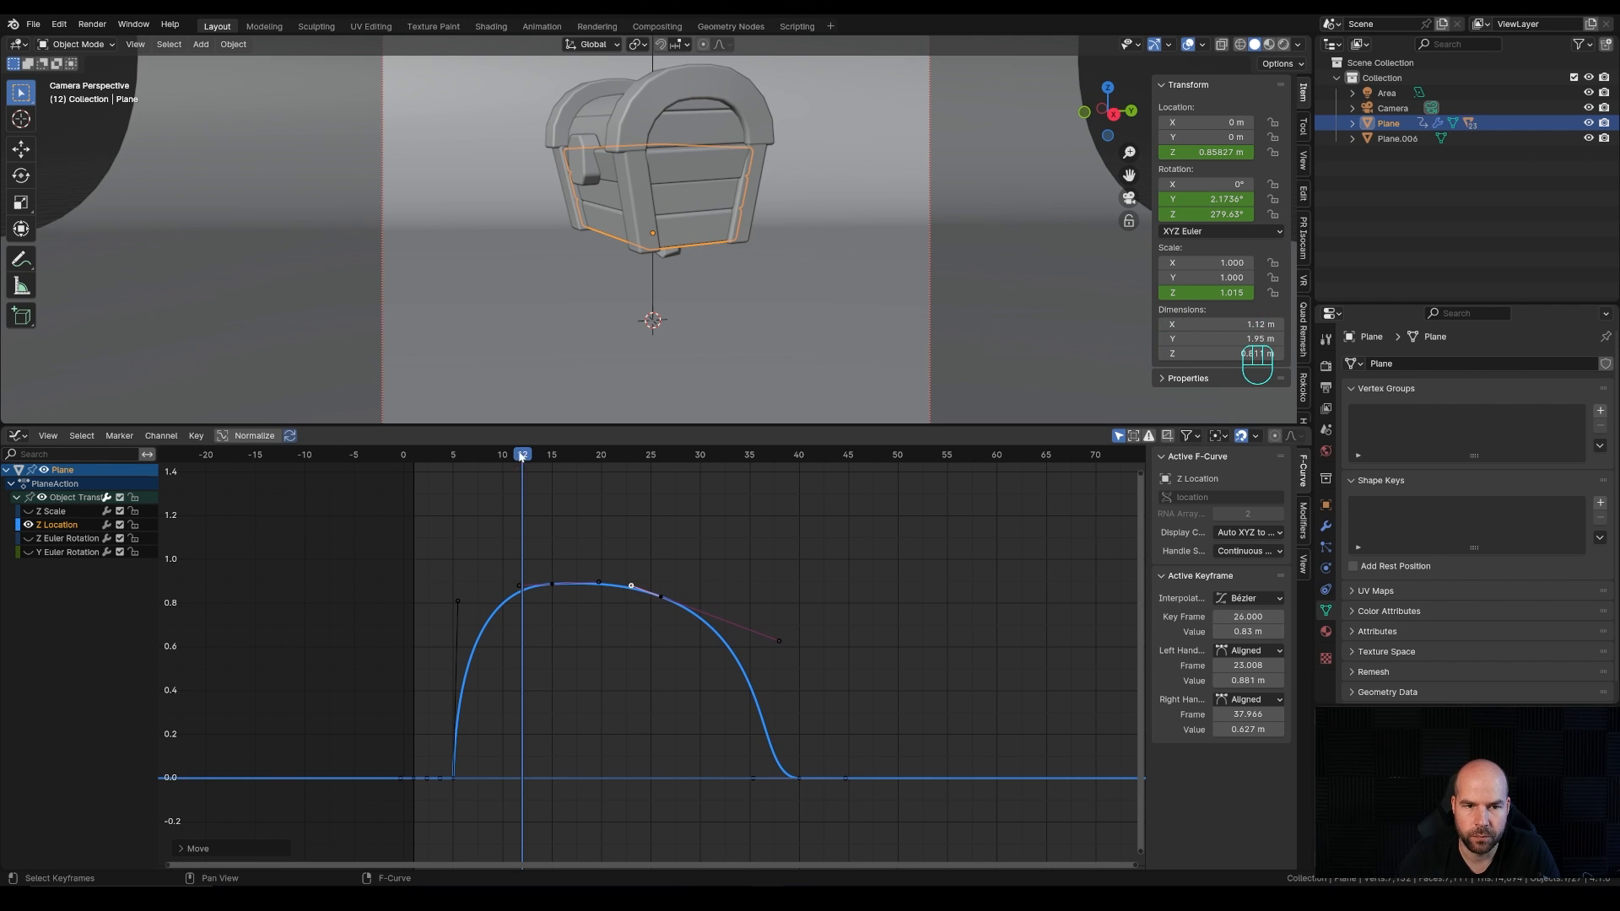
# Step: Steepen the Z Location curve's fall by adjusting the landing and post-peak handles, and move the landing keyframe to frame 35
pyautogui.moveTo(521, 455); pyautogui.dragTo(734, 564)
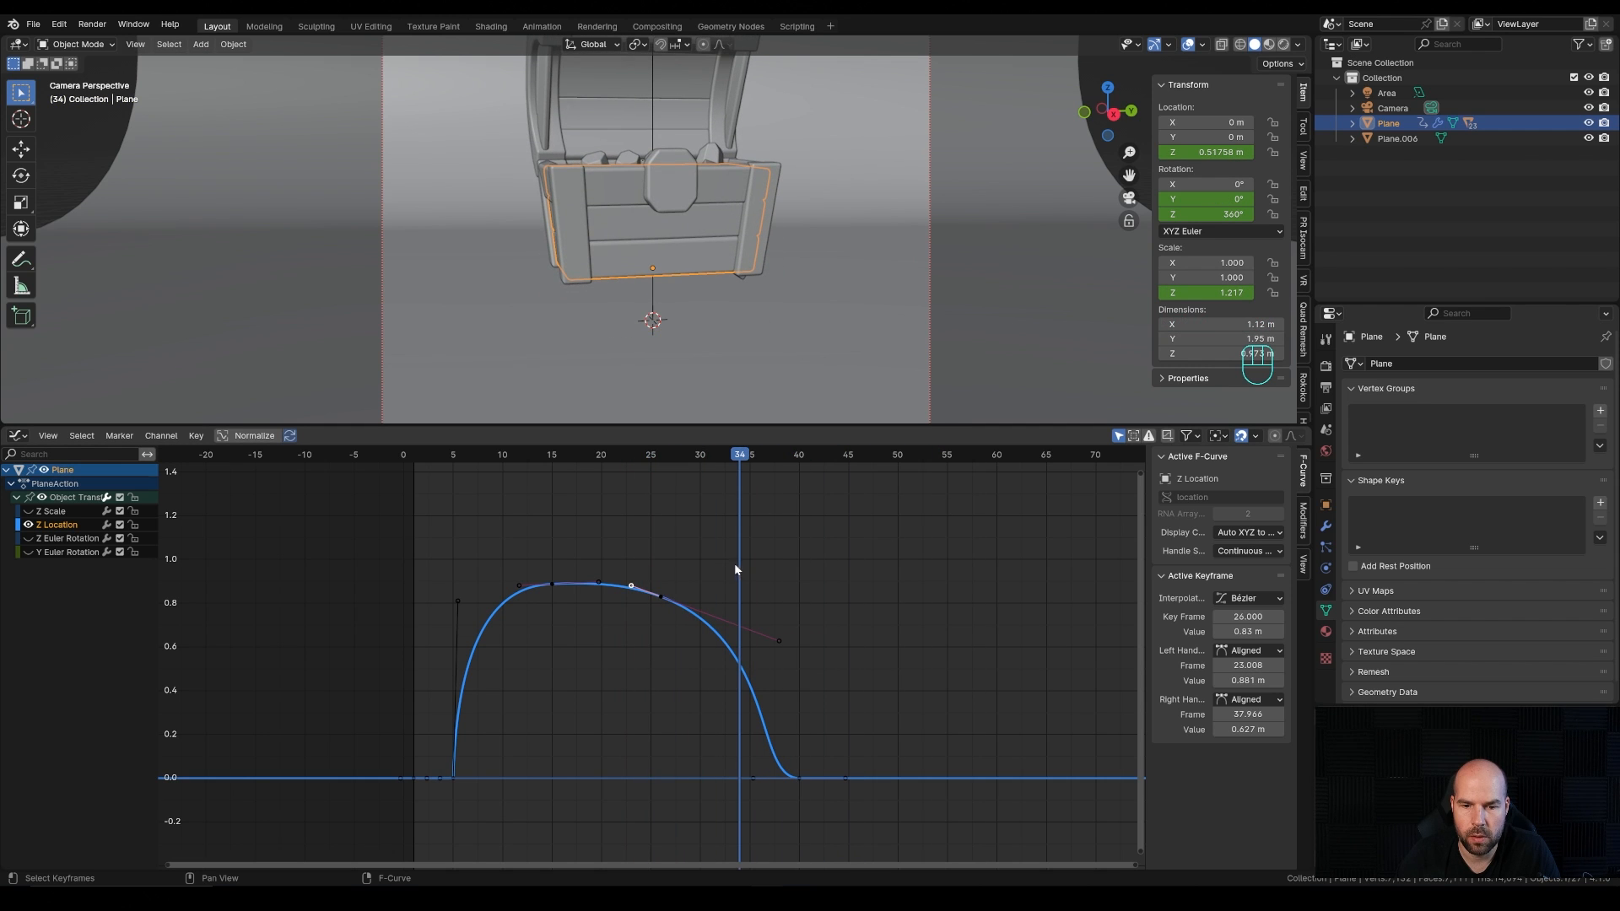
pyautogui.click(802, 777)
pyautogui.click(756, 778)
pyautogui.moveTo(756, 778); pyautogui.dragTo(779, 727)
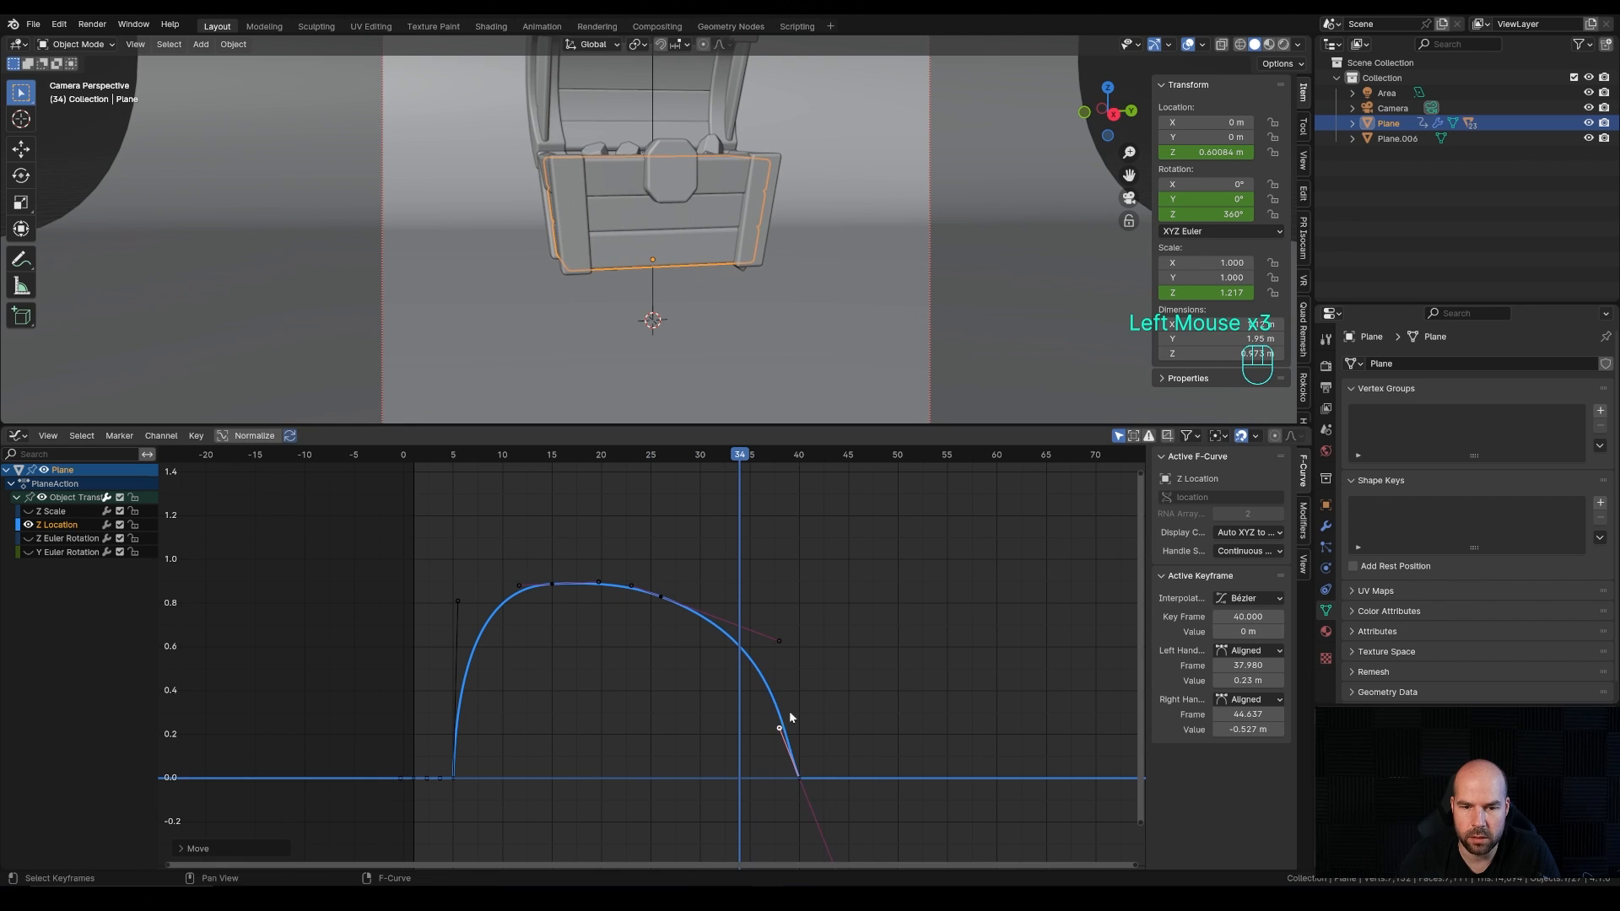
pyautogui.moveTo(777, 641)
pyautogui.mouseDown()
pyautogui.moveTo(767, 656)
pyautogui.moveTo(785, 656)
pyautogui.moveTo(761, 643)
pyautogui.mouseUp()
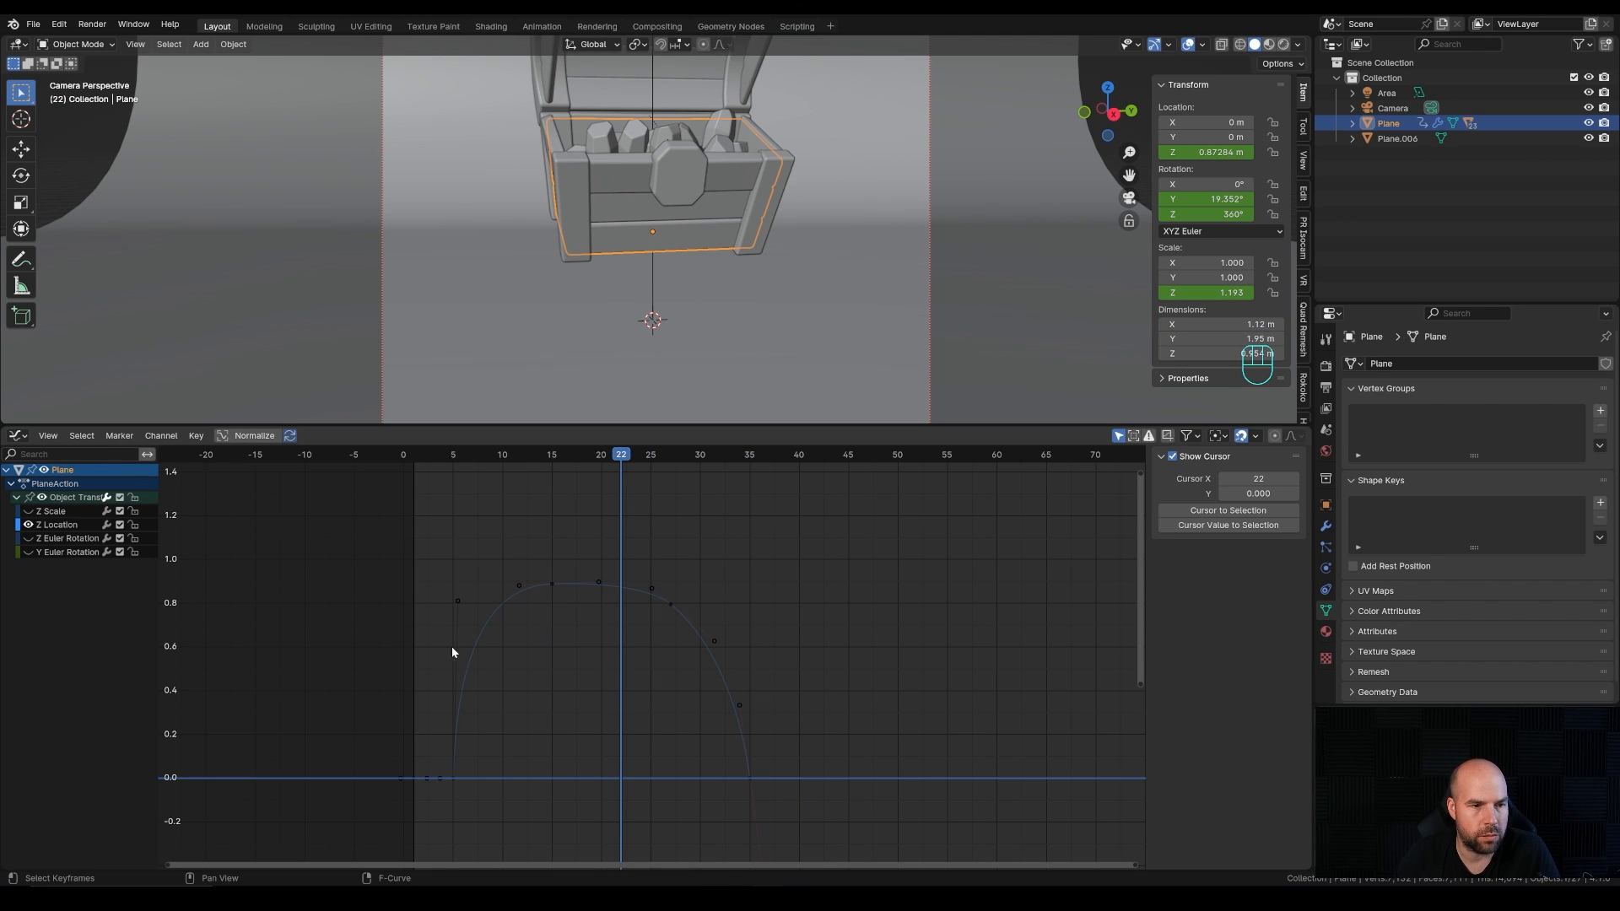
# Step: Show only the Z Scale curve, pull frame 1's right handle down to about 0.85 and sharpen the rise after the initial squash
pyautogui.click(28, 525)
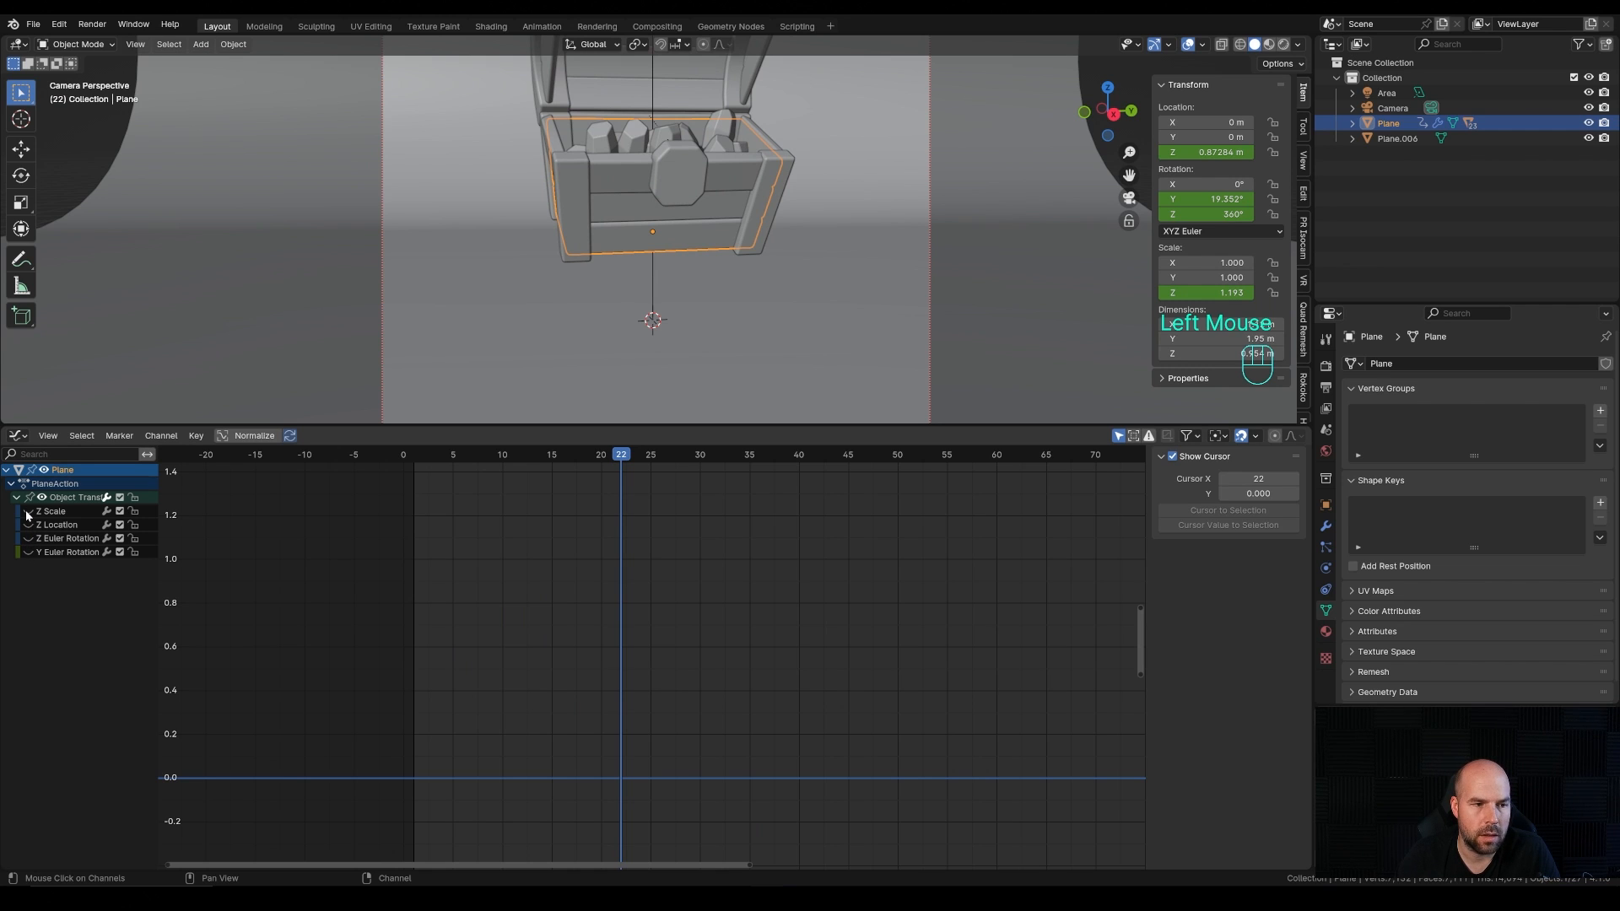
pyautogui.click(28, 511)
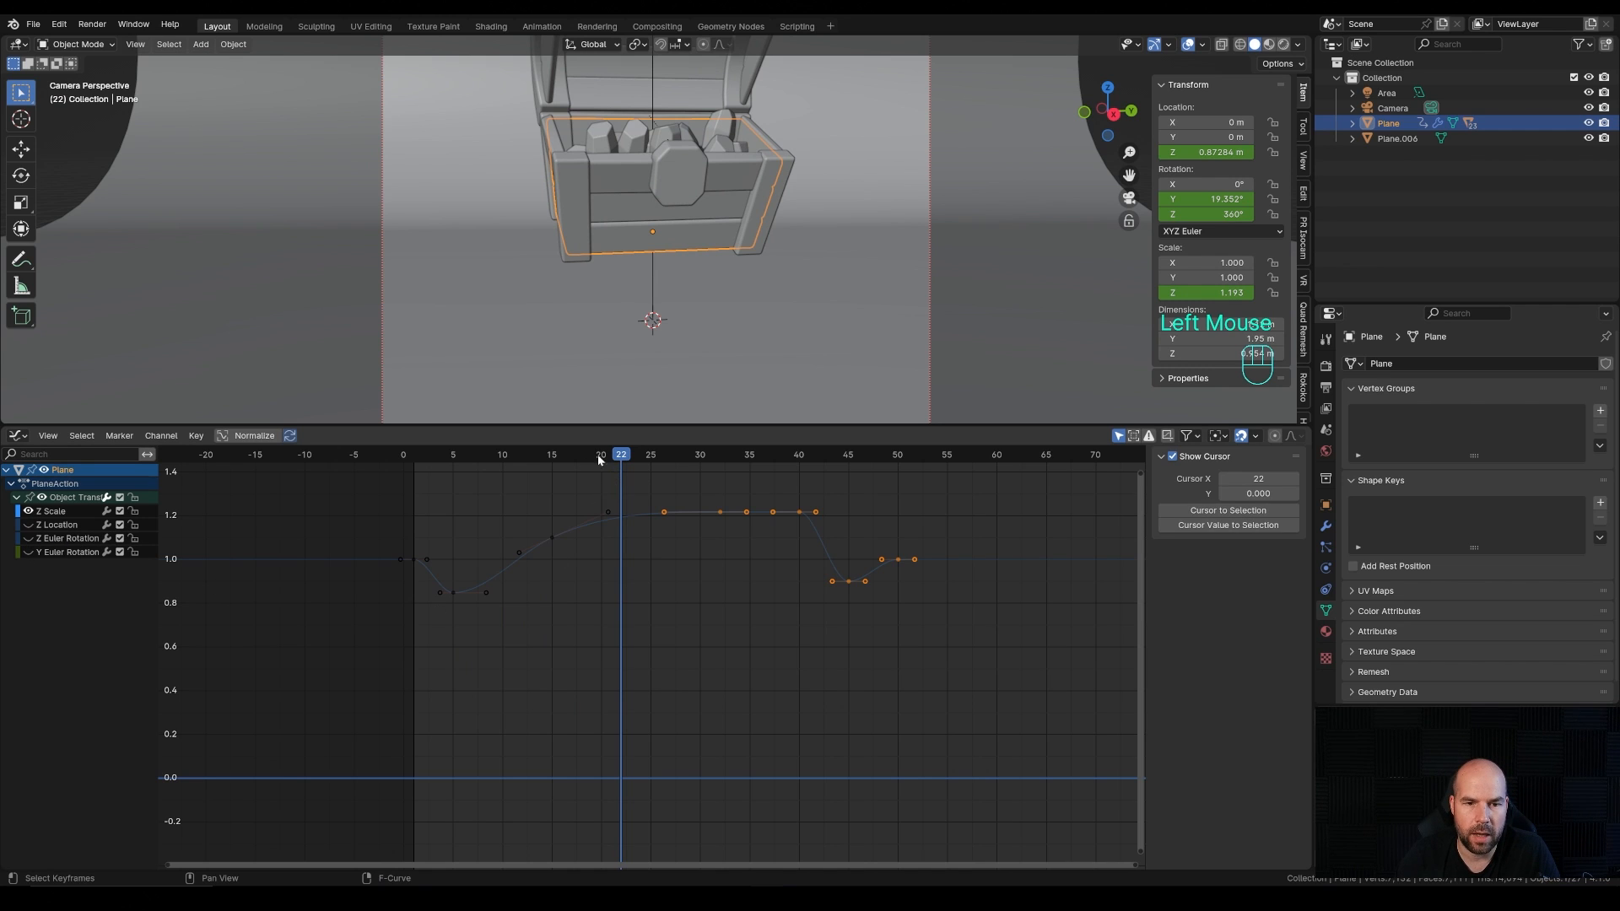
pyautogui.moveTo(597, 456); pyautogui.dragTo(414, 465)
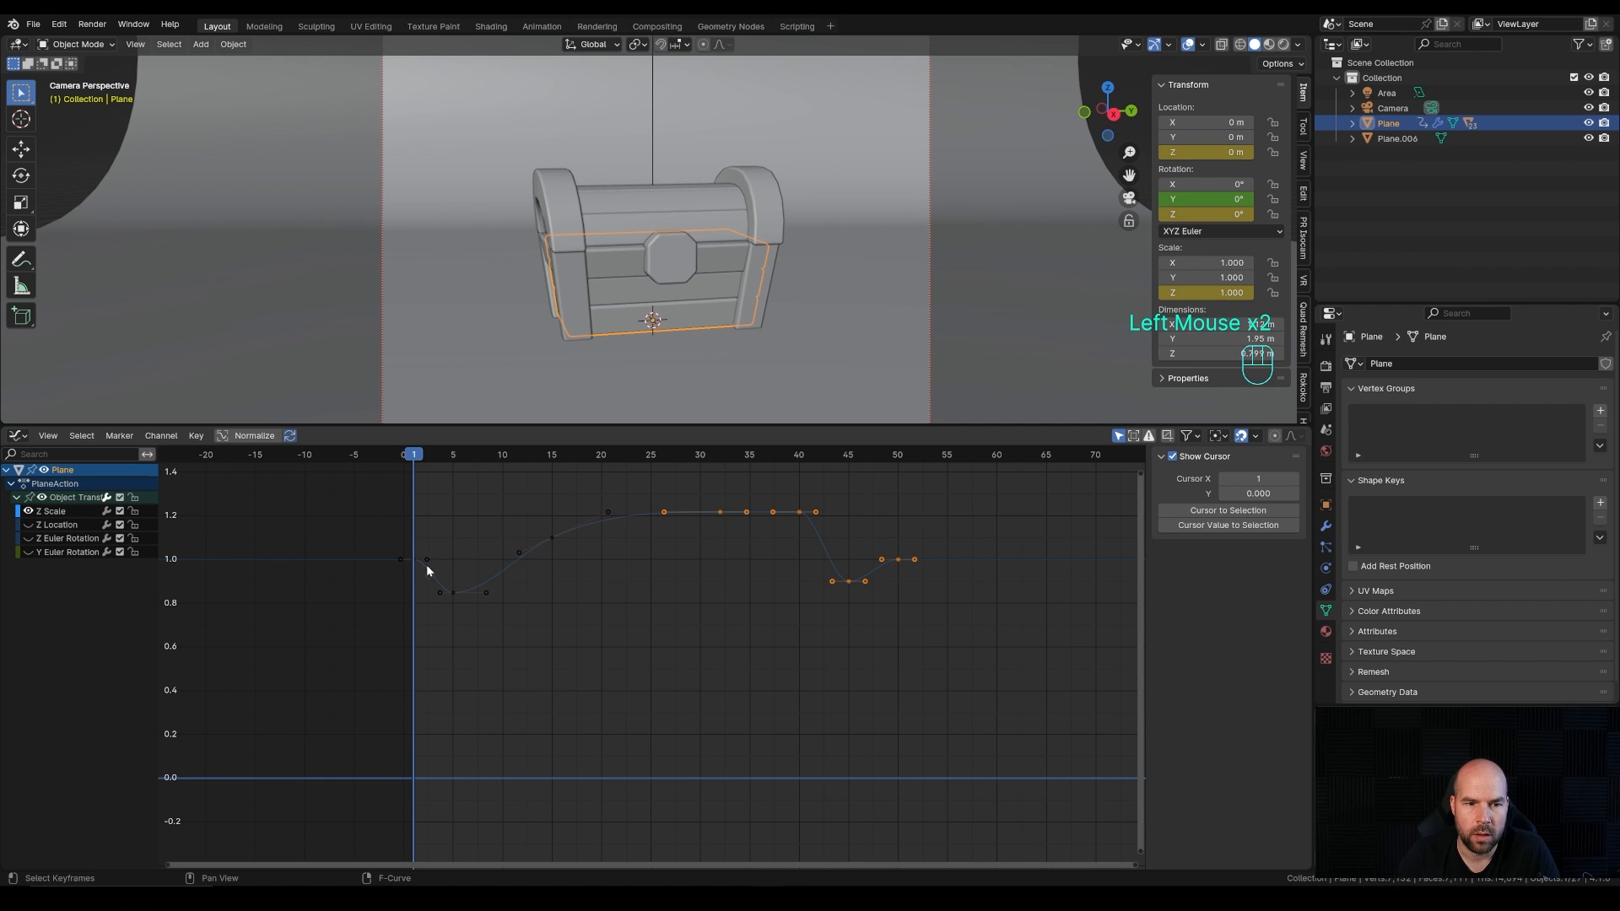
pyautogui.click(427, 565)
pyautogui.moveTo(427, 565); pyautogui.dragTo(427, 593)
pyautogui.press('space')
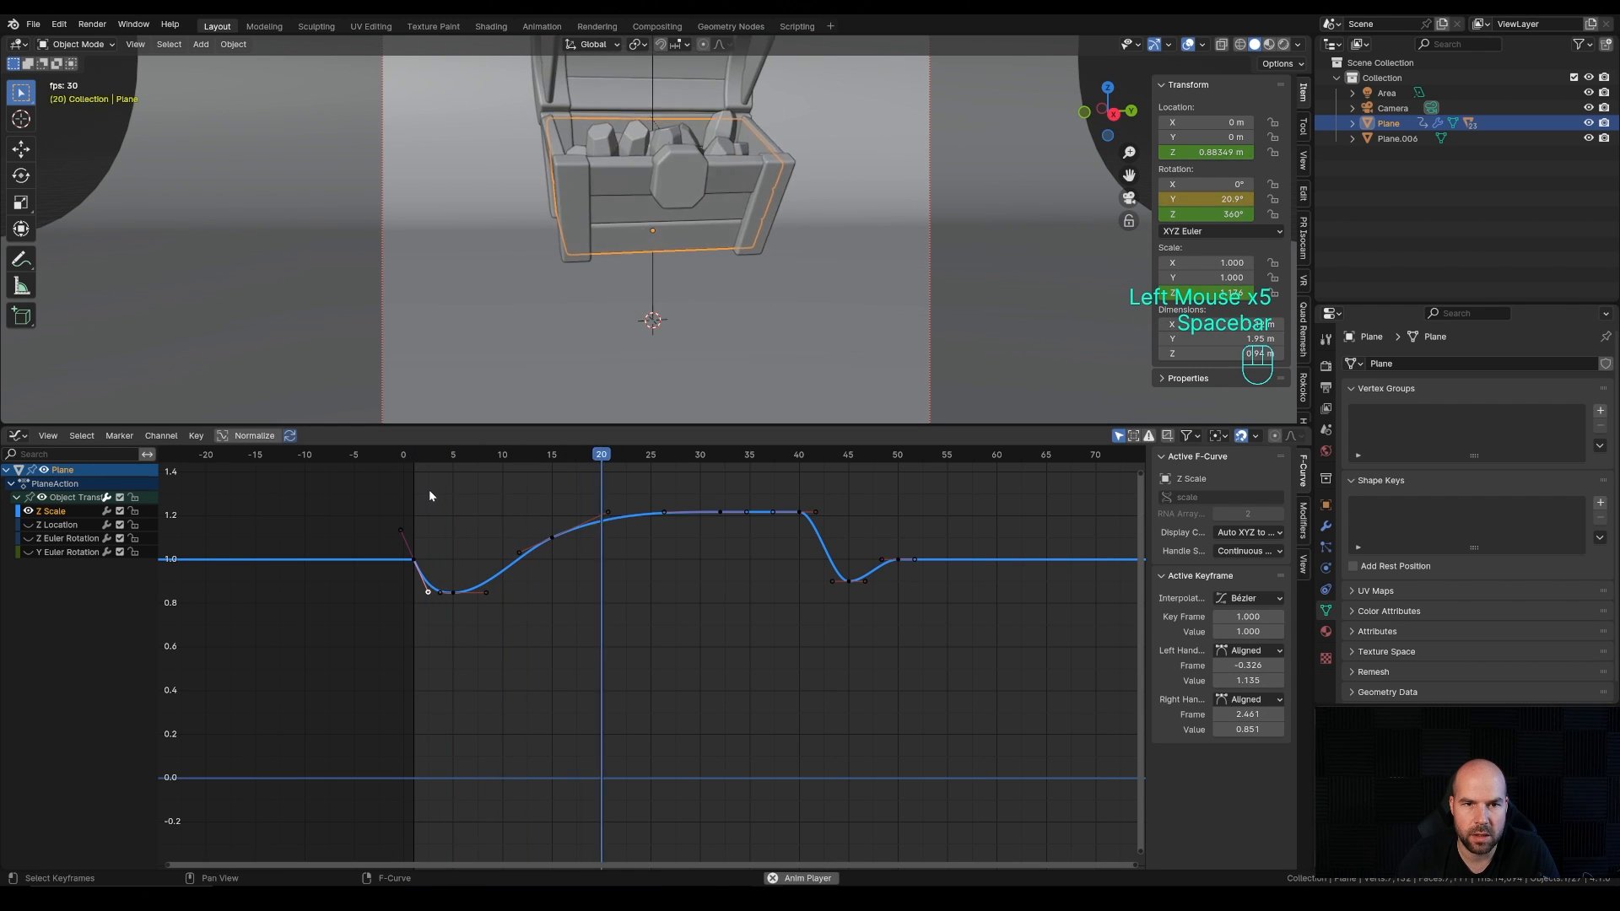
pyautogui.press('space')
pyautogui.click(485, 594)
pyautogui.moveTo(486, 594); pyautogui.dragTo(460, 582)
# Step: Move the two fully stretched Z Scale keyframes 5 frames earlier so that the last one sits at frame 35
pyautogui.moveTo(552, 456); pyautogui.dragTo(824, 542)
pyautogui.click(801, 521)
pyautogui.press('g')
pyautogui.press('x')
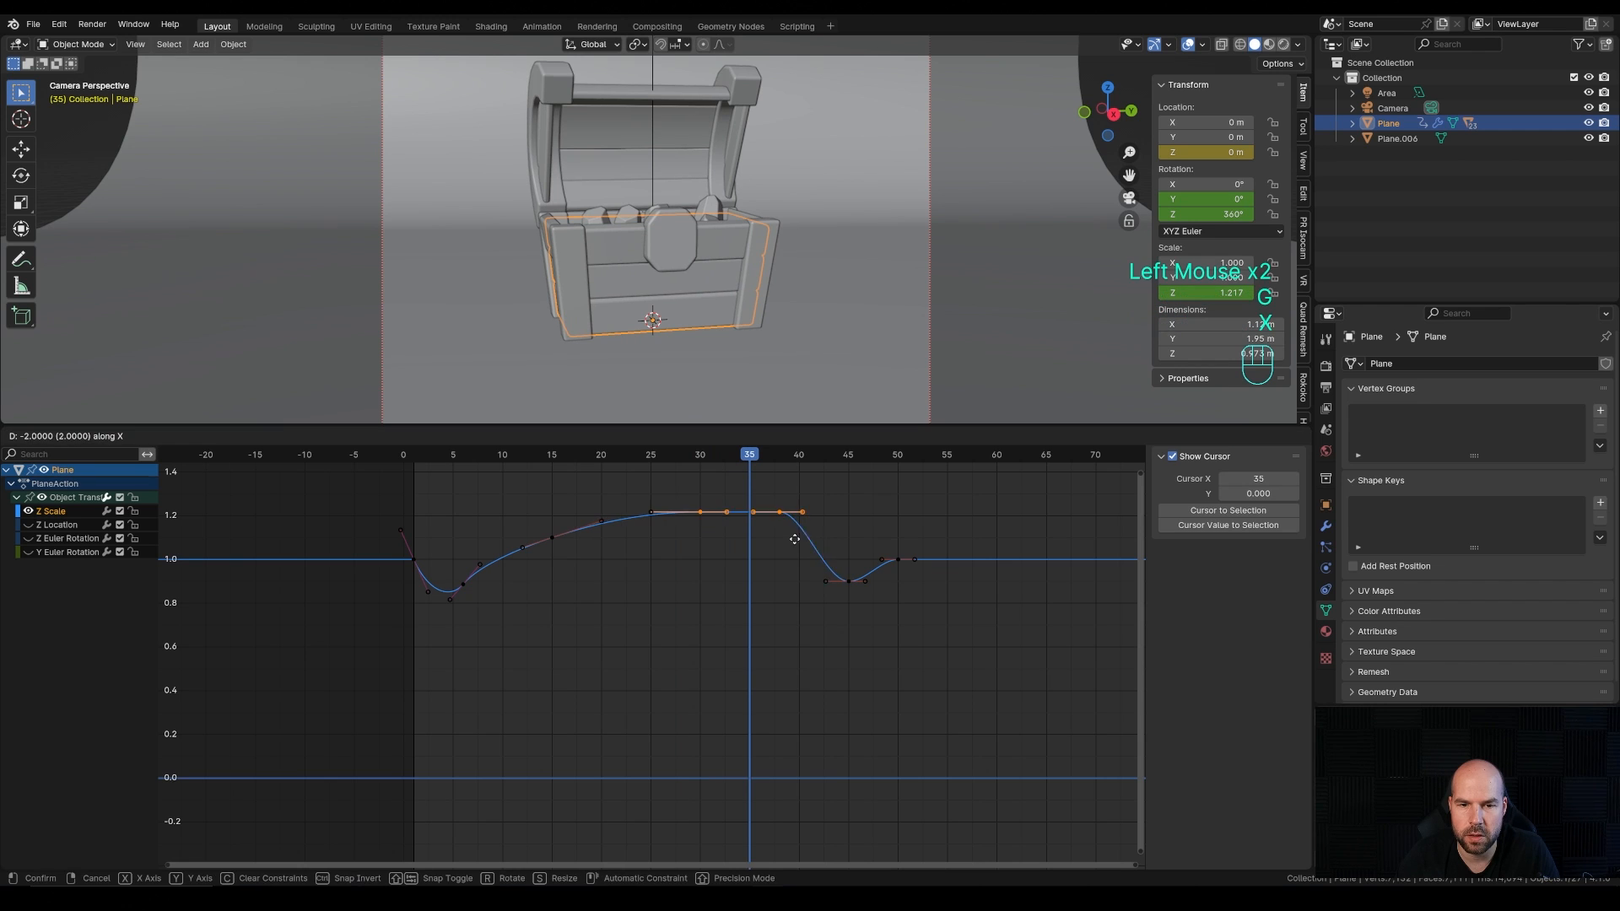
pyautogui.click(762, 534)
pyautogui.click(755, 507)
pyautogui.click(752, 510)
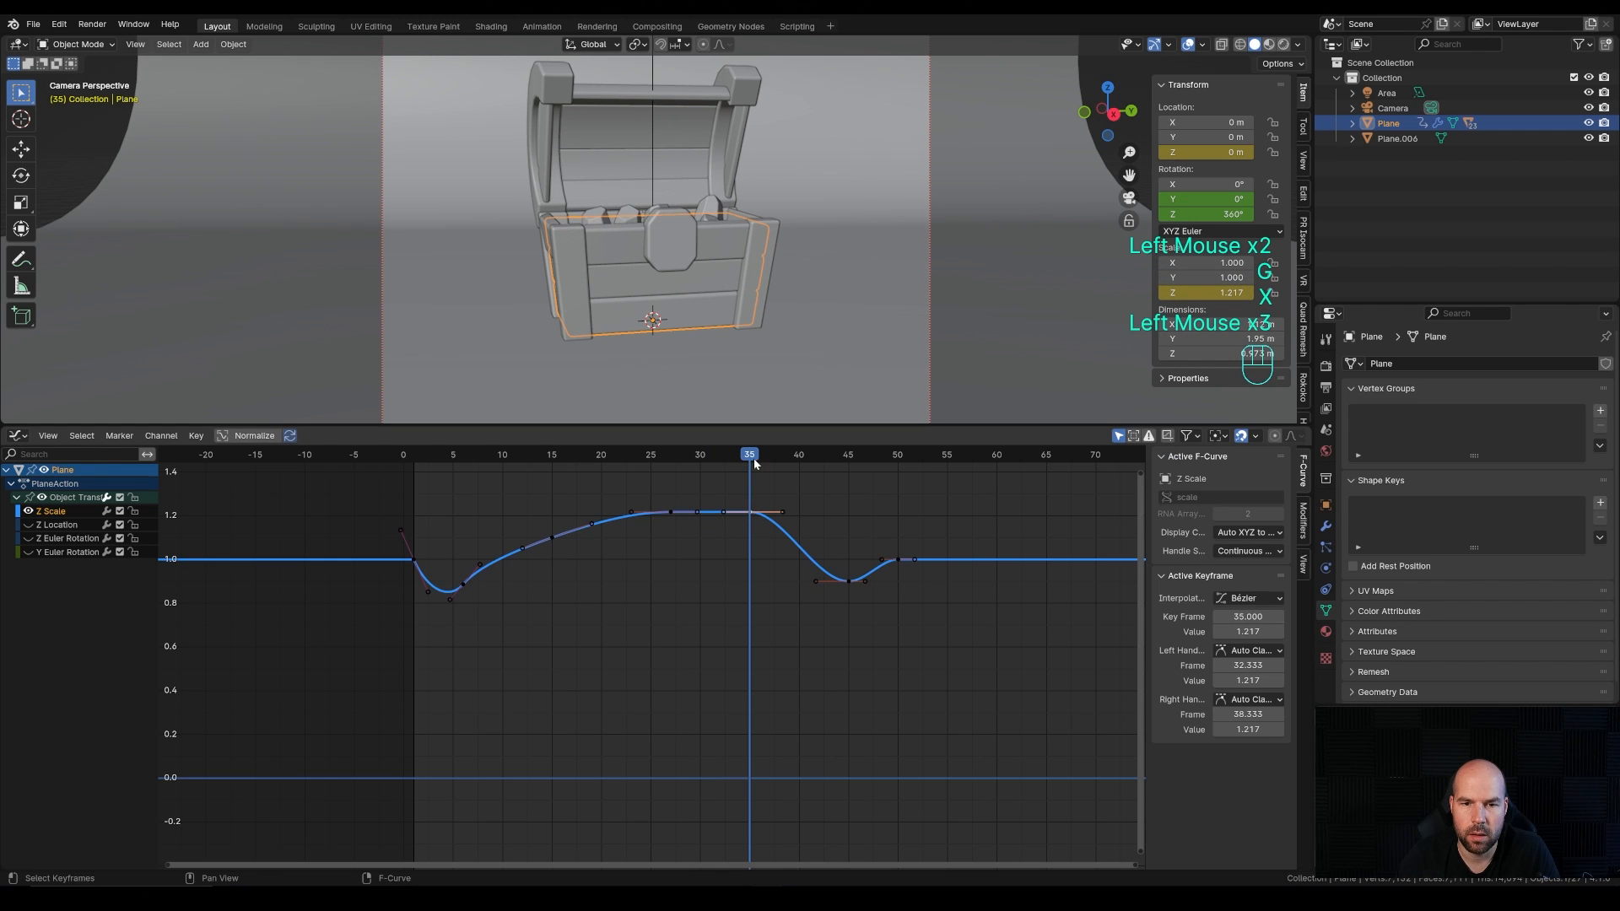
# Step: Try to reshape the landing squash on the Z Scale curve by adjusting handles and moving its keyframe to frame 41
pyautogui.moveTo(752, 460); pyautogui.dragTo(797, 544)
pyautogui.click(782, 512)
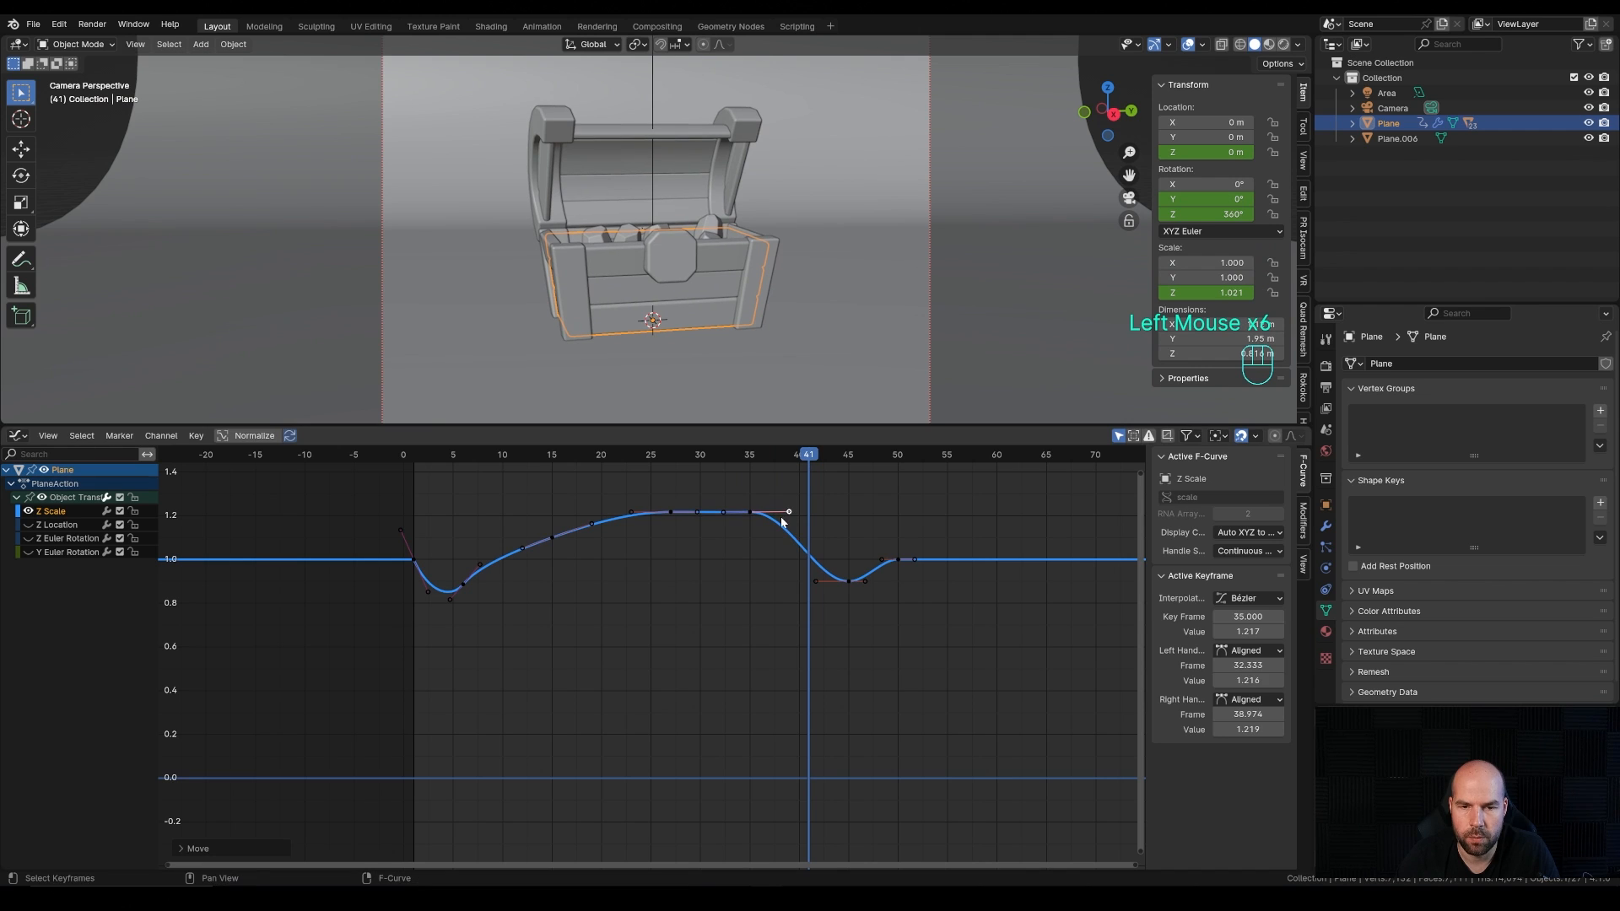
pyautogui.hotkey('ctrl', 'z')
pyautogui.click(850, 584)
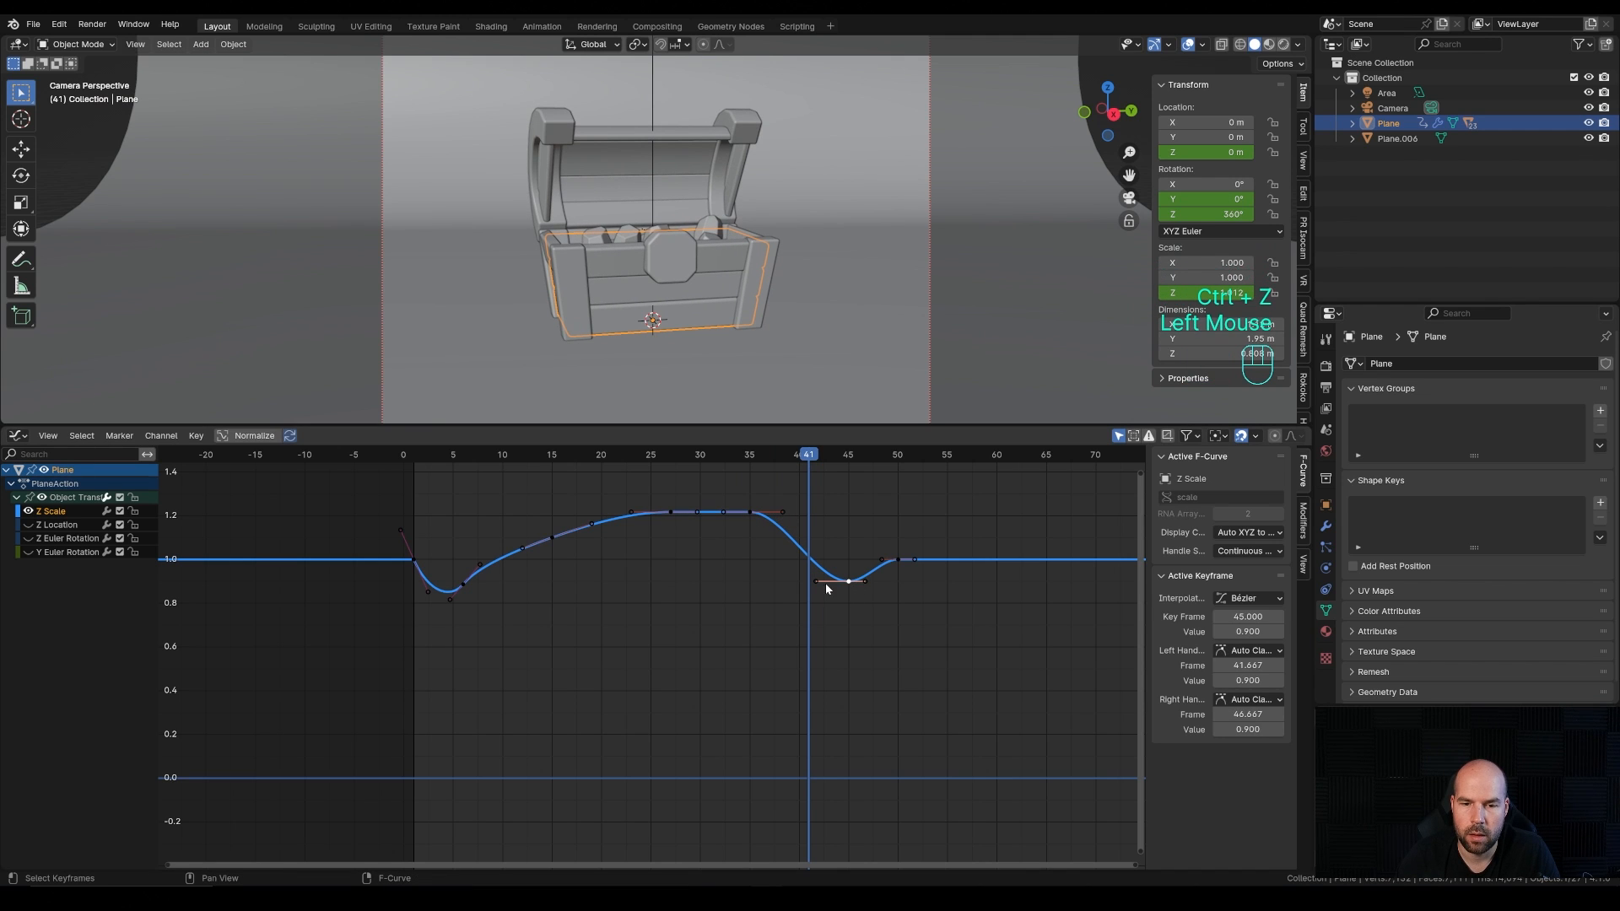
pyautogui.click(817, 582)
pyautogui.press('g')
pyautogui.click(843, 553)
pyautogui.moveTo(858, 603); pyautogui.dragTo(818, 599)
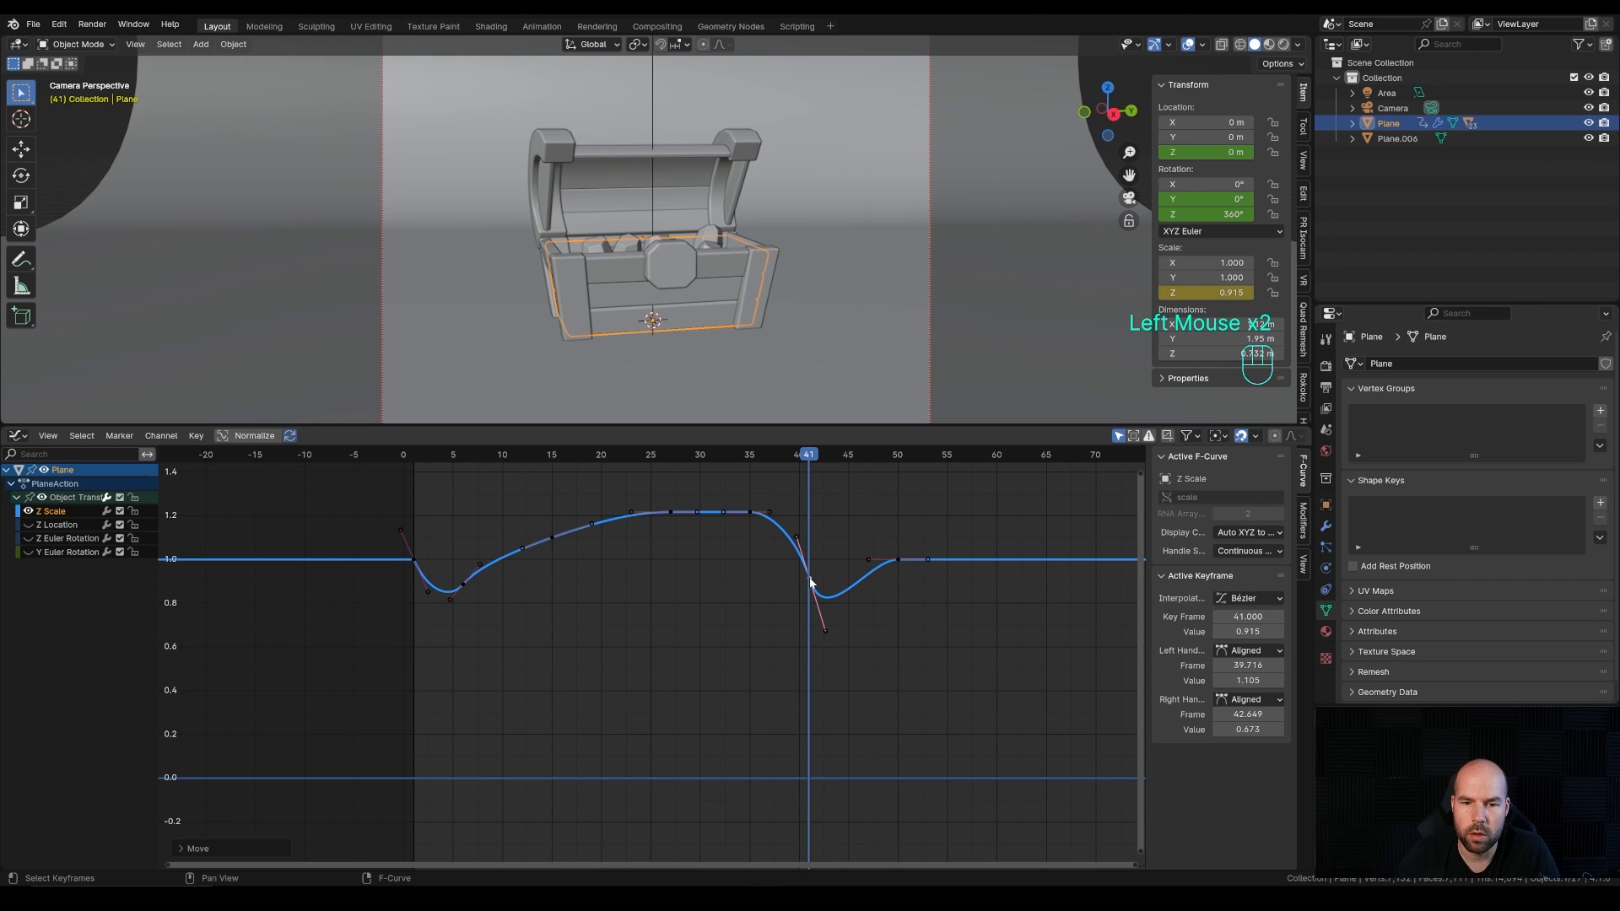
# Step: Delete the Z Scale squash keyframe at frame 41 and set the frame 35 keyframe's interpolation to Bounce
pyautogui.press('x')
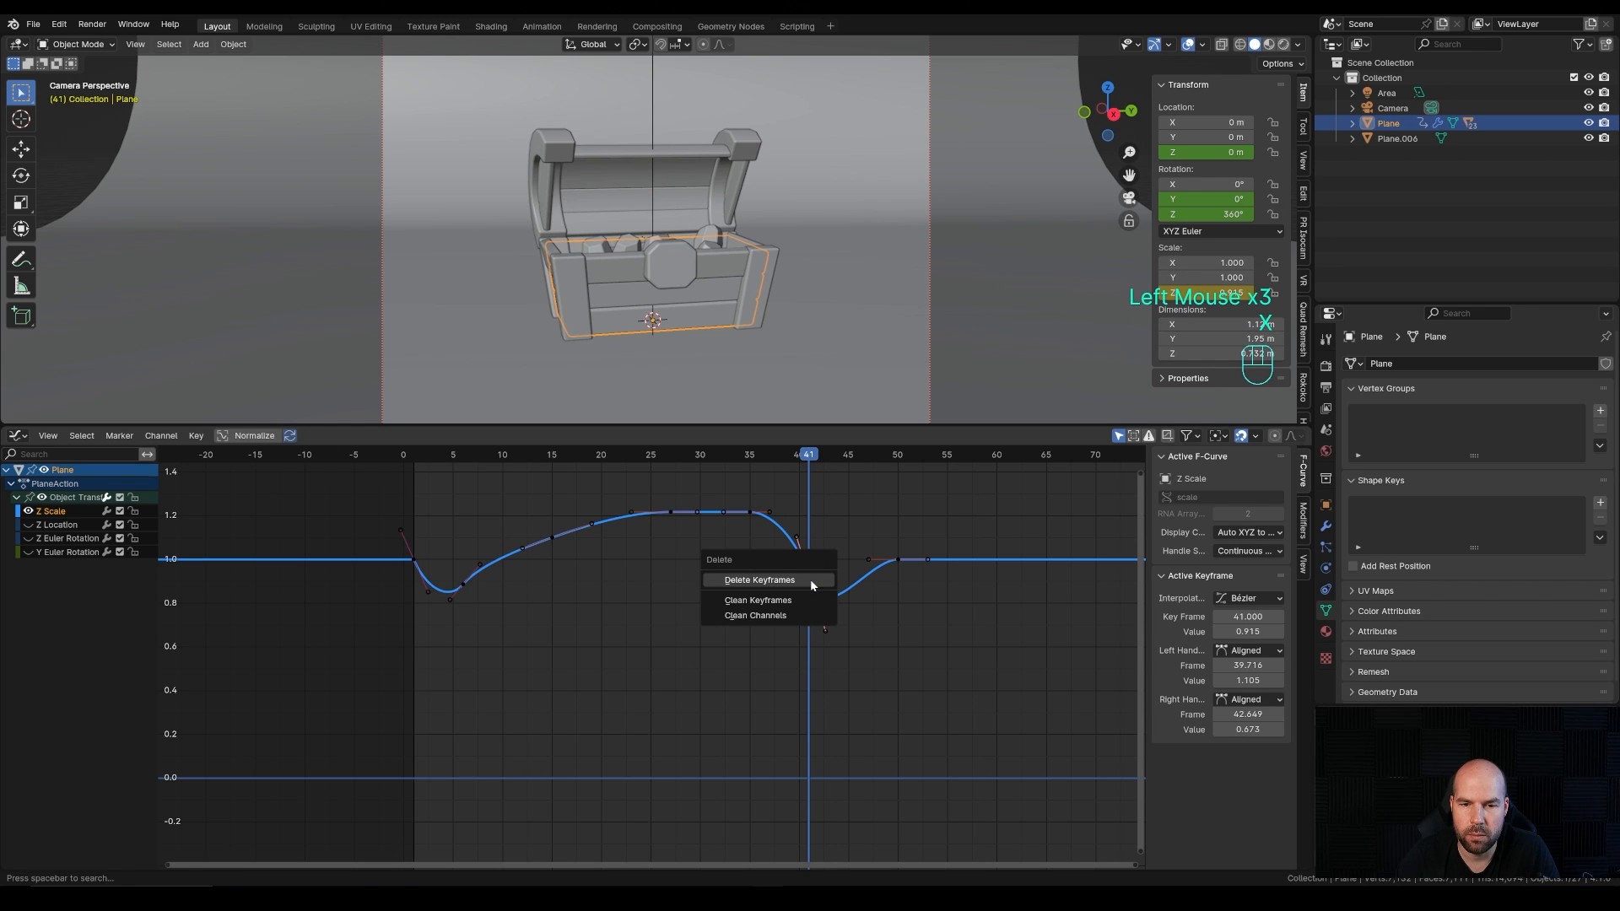
pyautogui.click(810, 579)
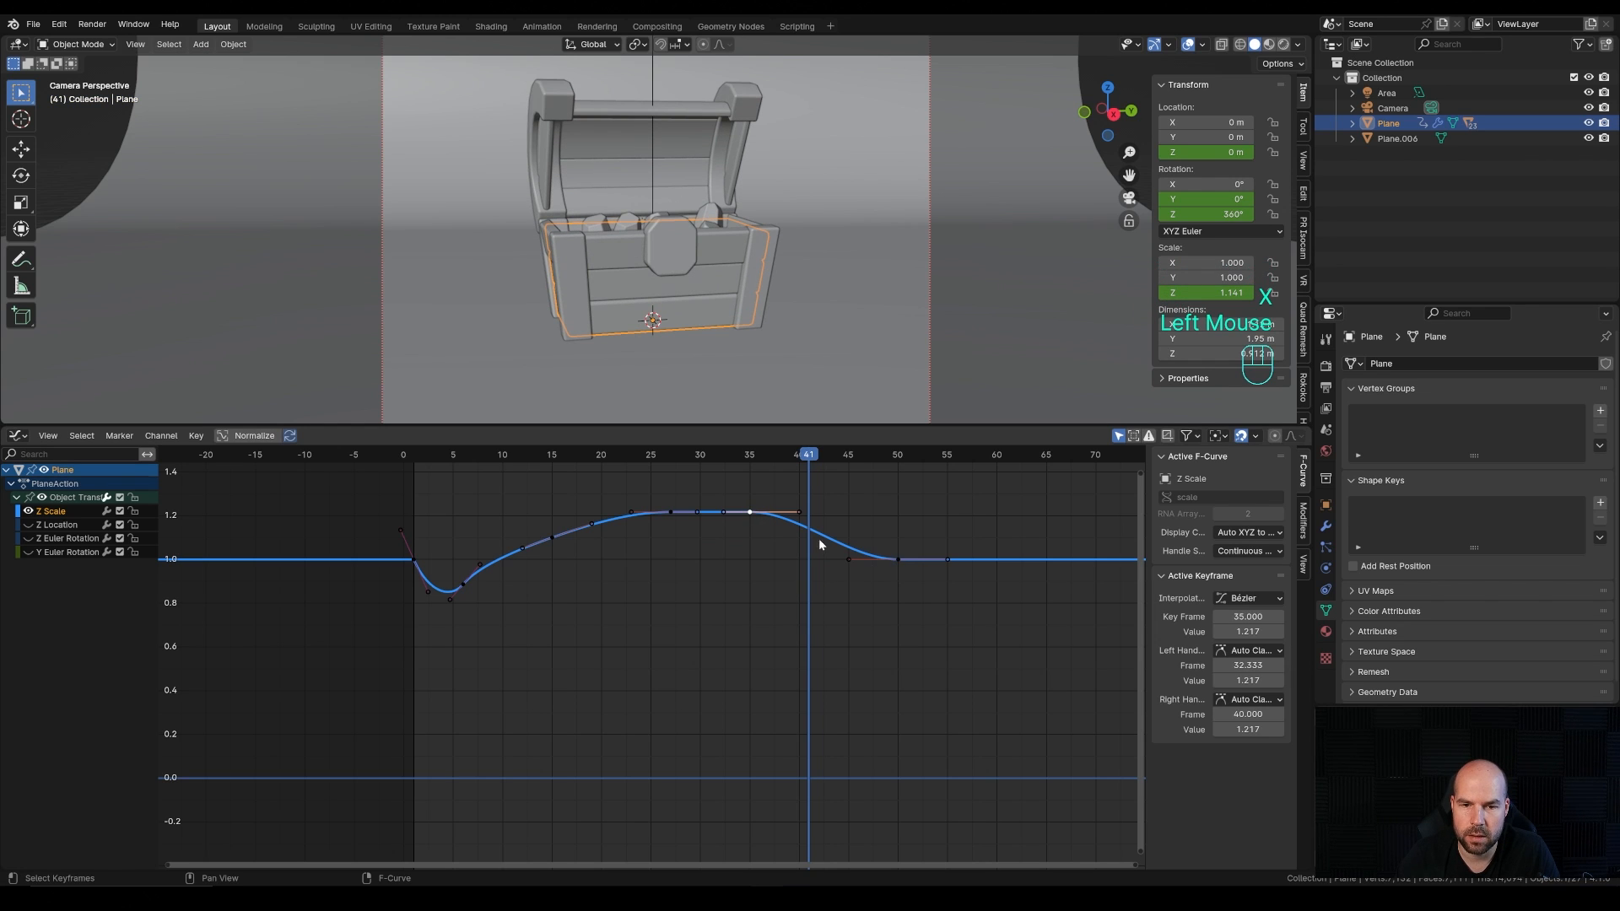
pyautogui.doubleClick(752, 513)
pyautogui.press('t')
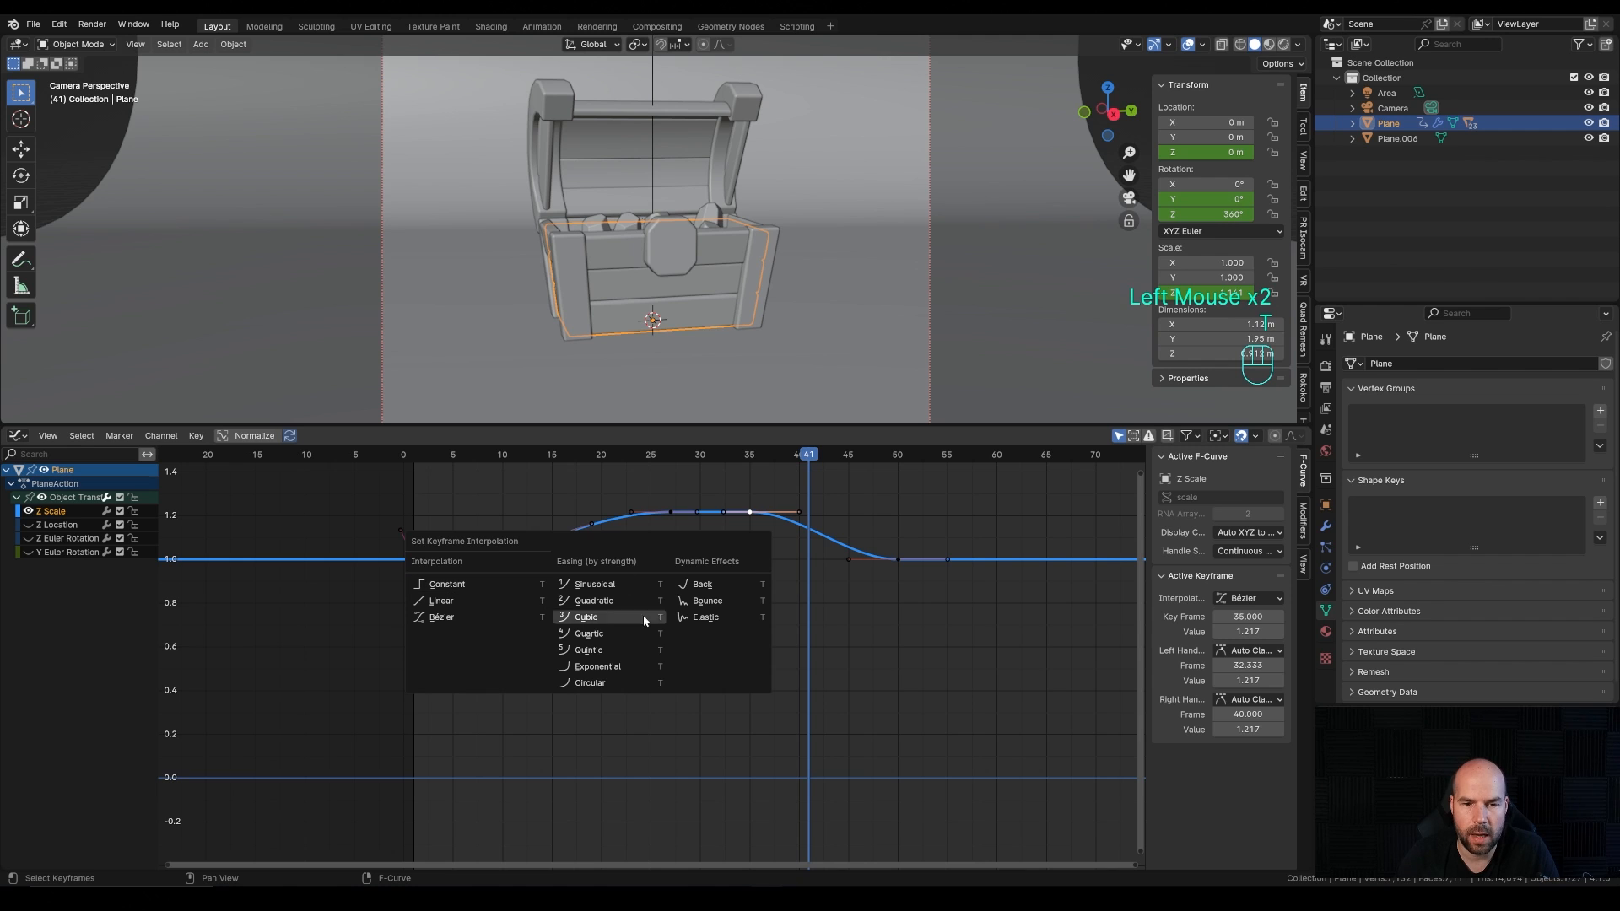
pyautogui.click(726, 594)
# Step: Play back the animation from near its start to check the bouncing scale on landing
pyautogui.click(803, 454)
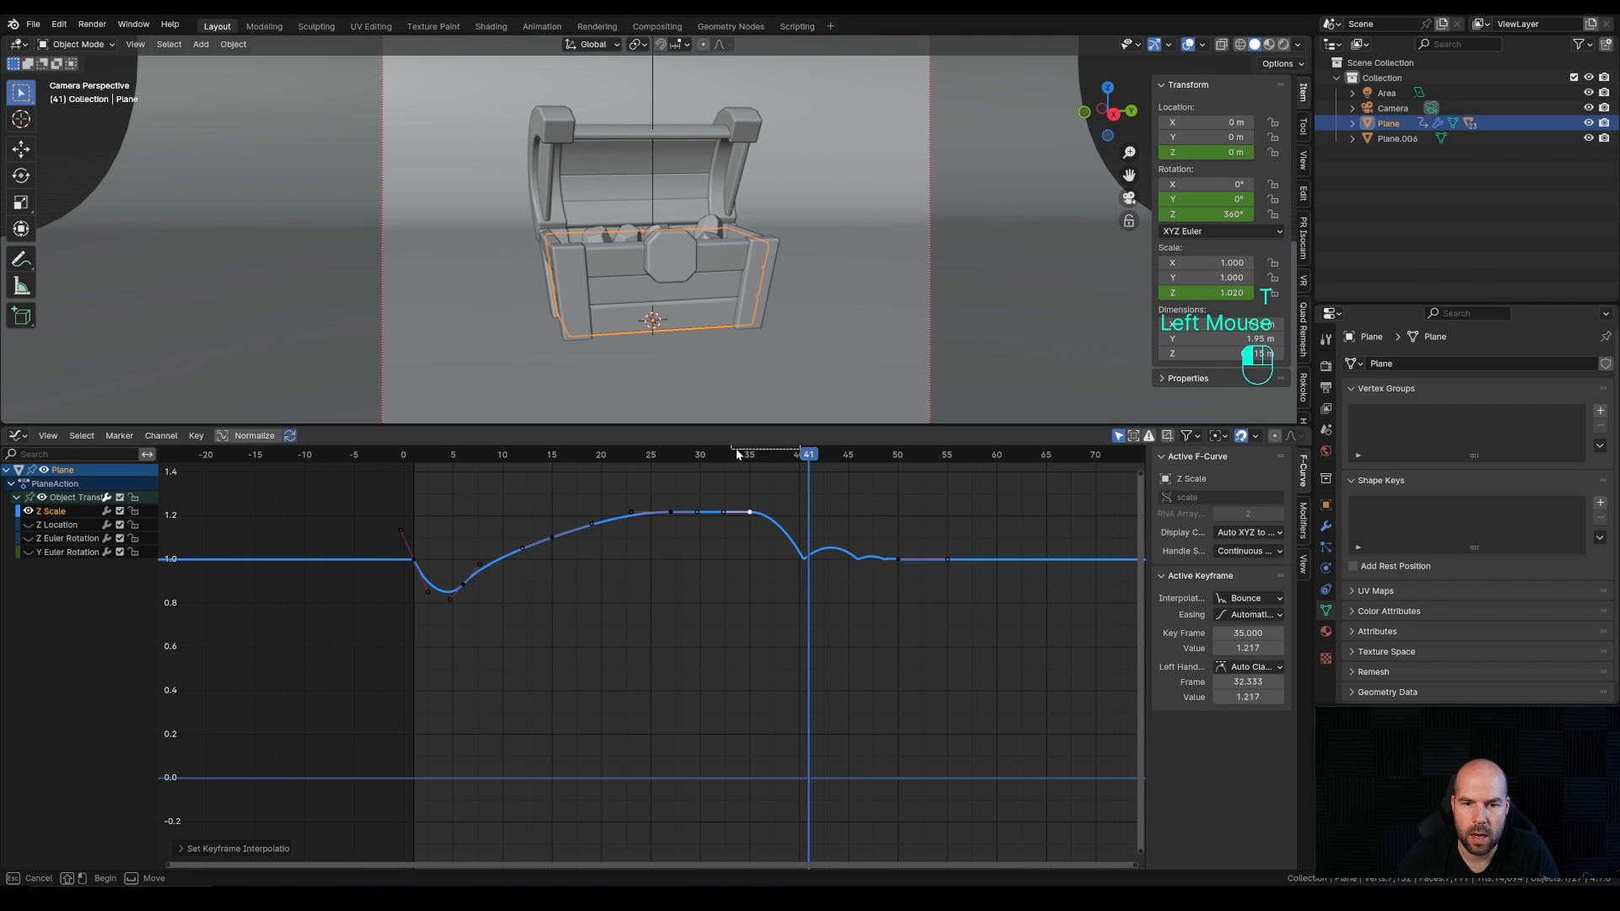
pyautogui.moveTo(737, 453); pyautogui.dragTo(434, 459)
pyautogui.press('space')
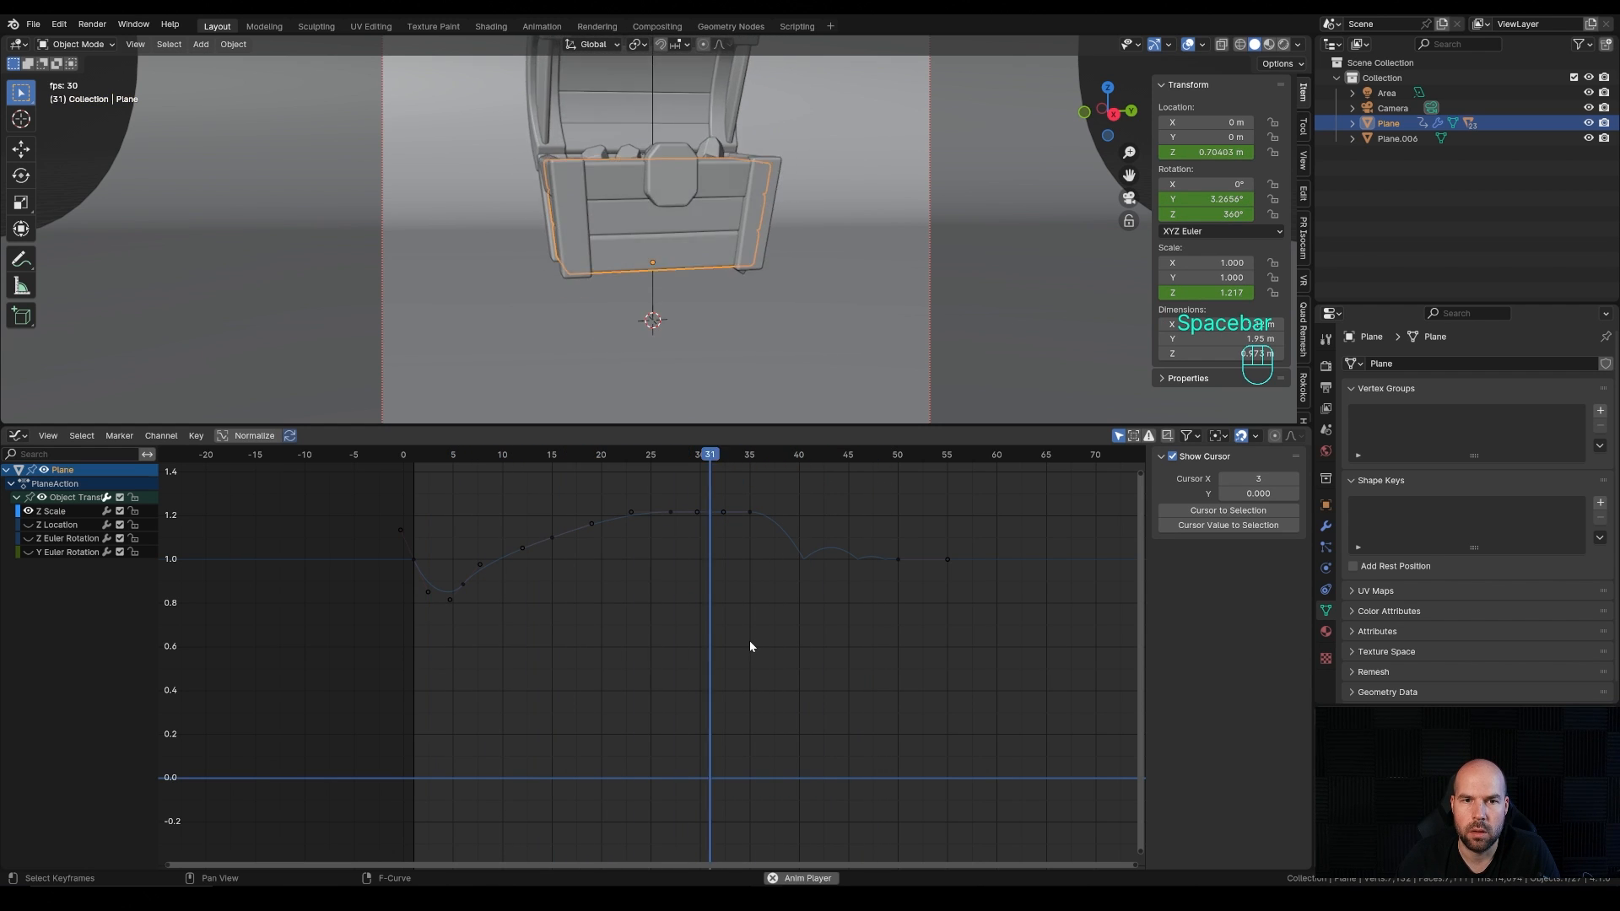
pyautogui.press('space')
# Step: Move the Z Scale bounce keyframe 4 frames earlier to frame 31 and scrub and play the result
pyautogui.click(749, 512)
pyautogui.press('g')
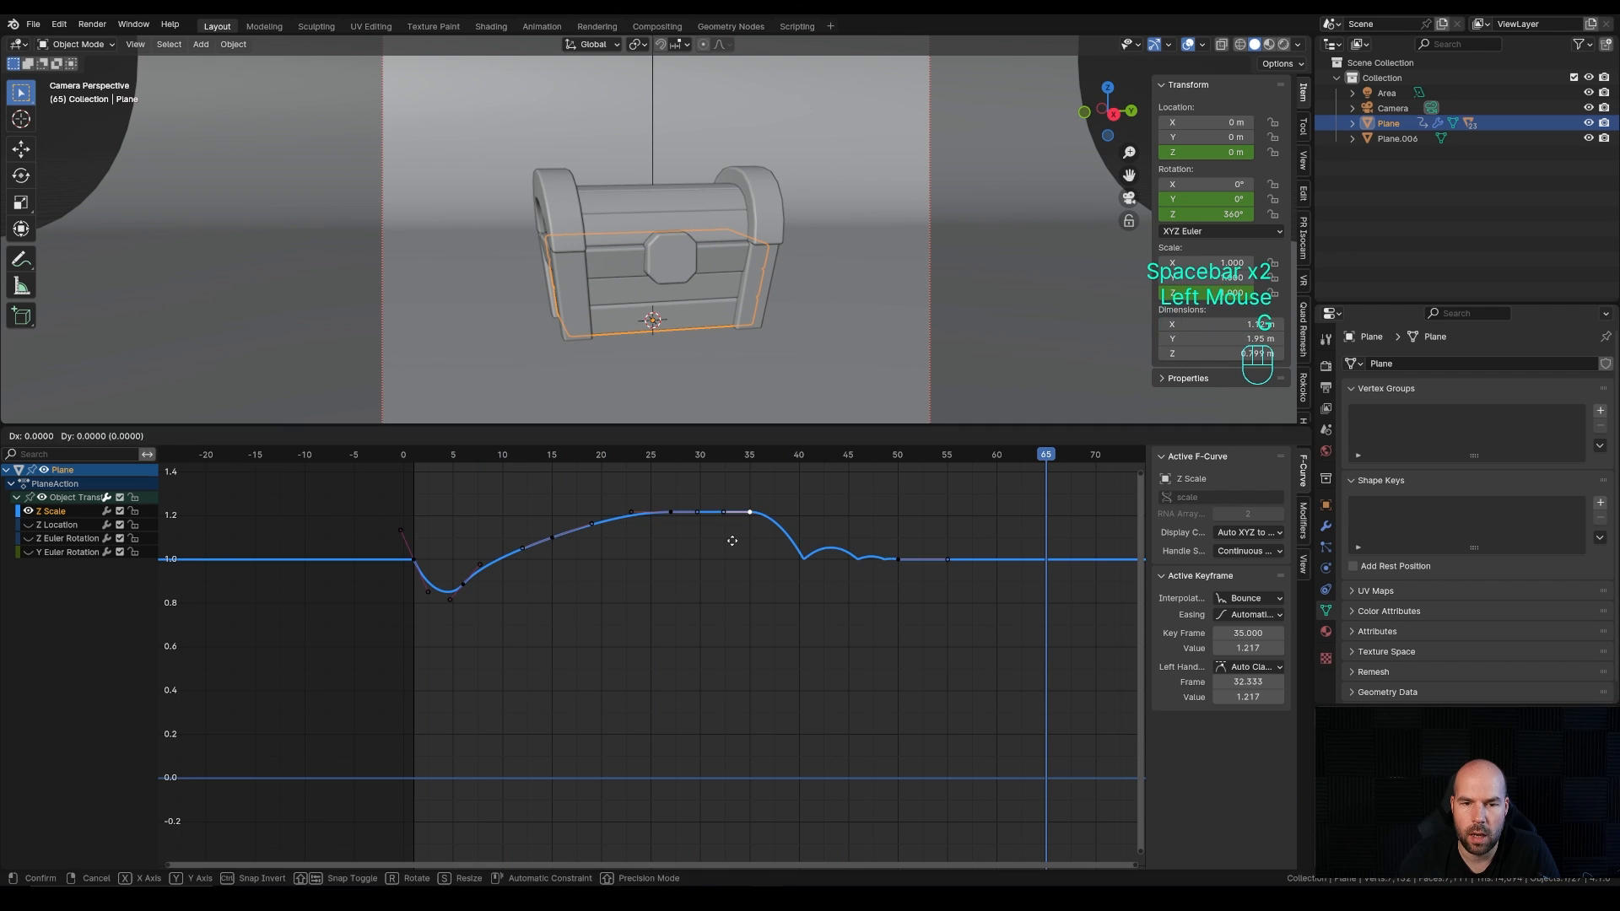
pyautogui.press('x')
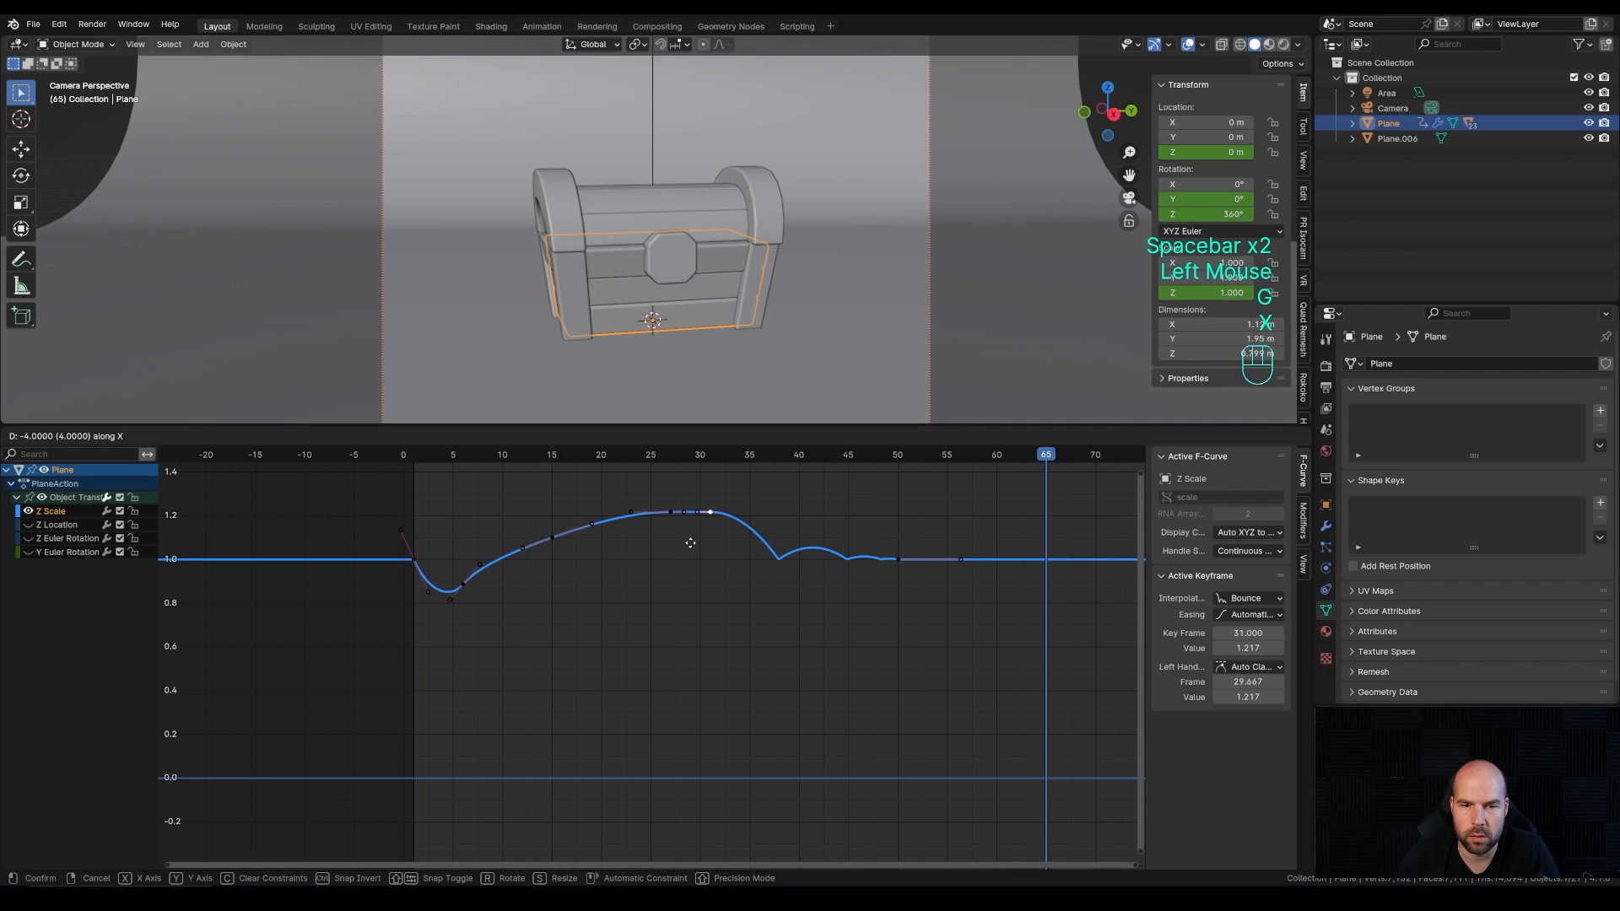
pyautogui.click(690, 542)
pyautogui.moveTo(707, 460); pyautogui.dragTo(883, 479)
pyautogui.press('space')
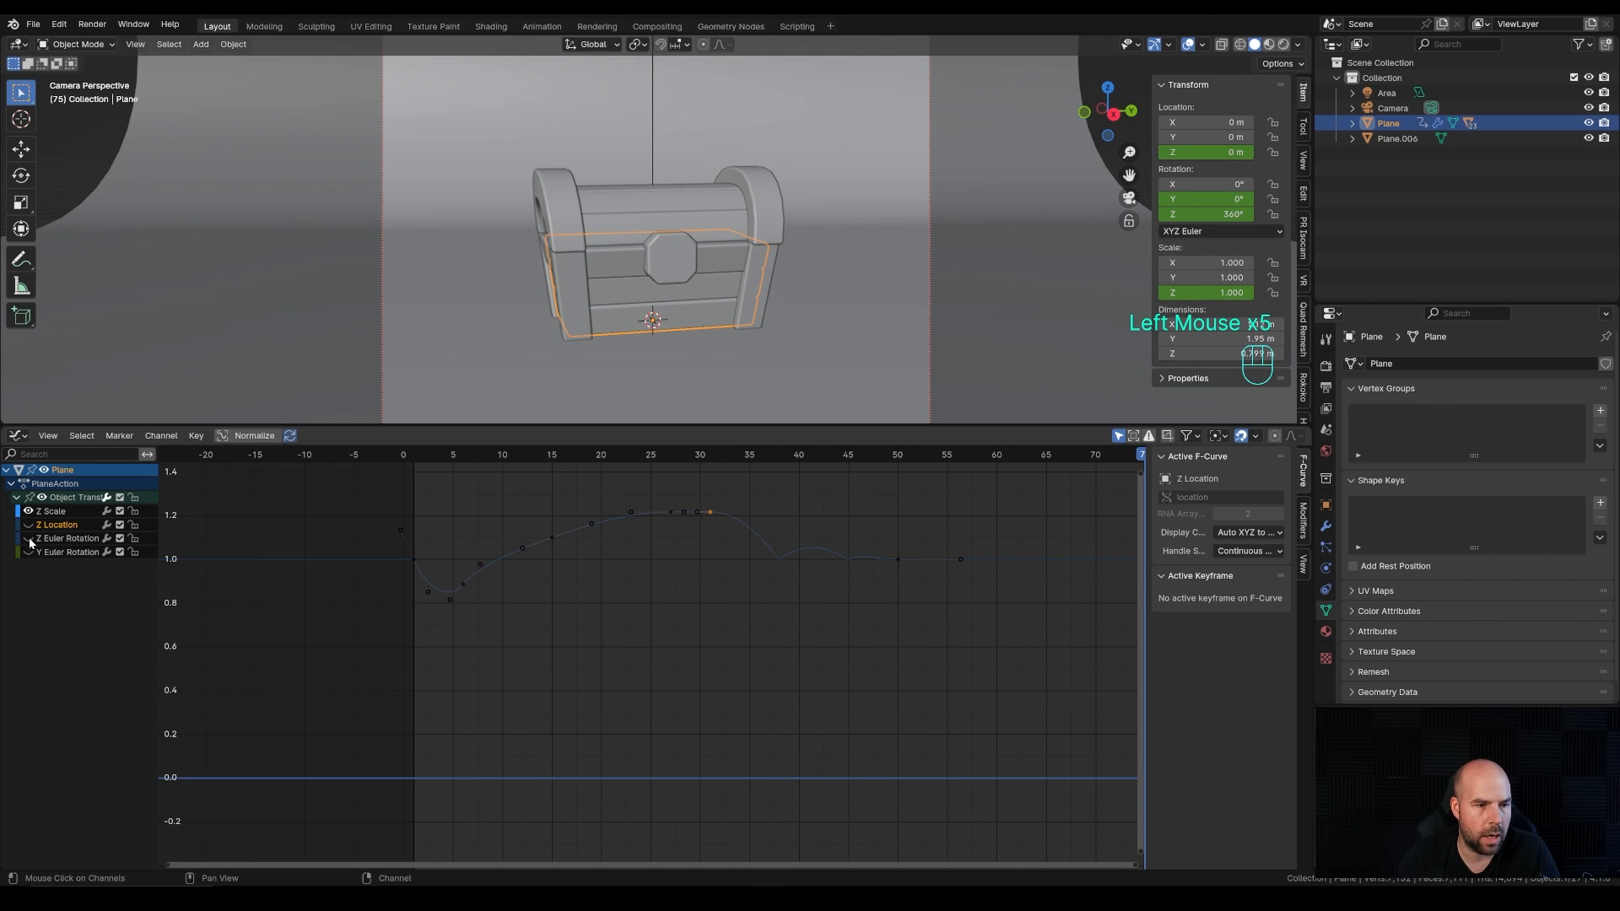
# Step: Isolate the chest's Z Euler Rotation curve in the Graph Editor and frame all of its keyframes
pyautogui.click(33, 541)
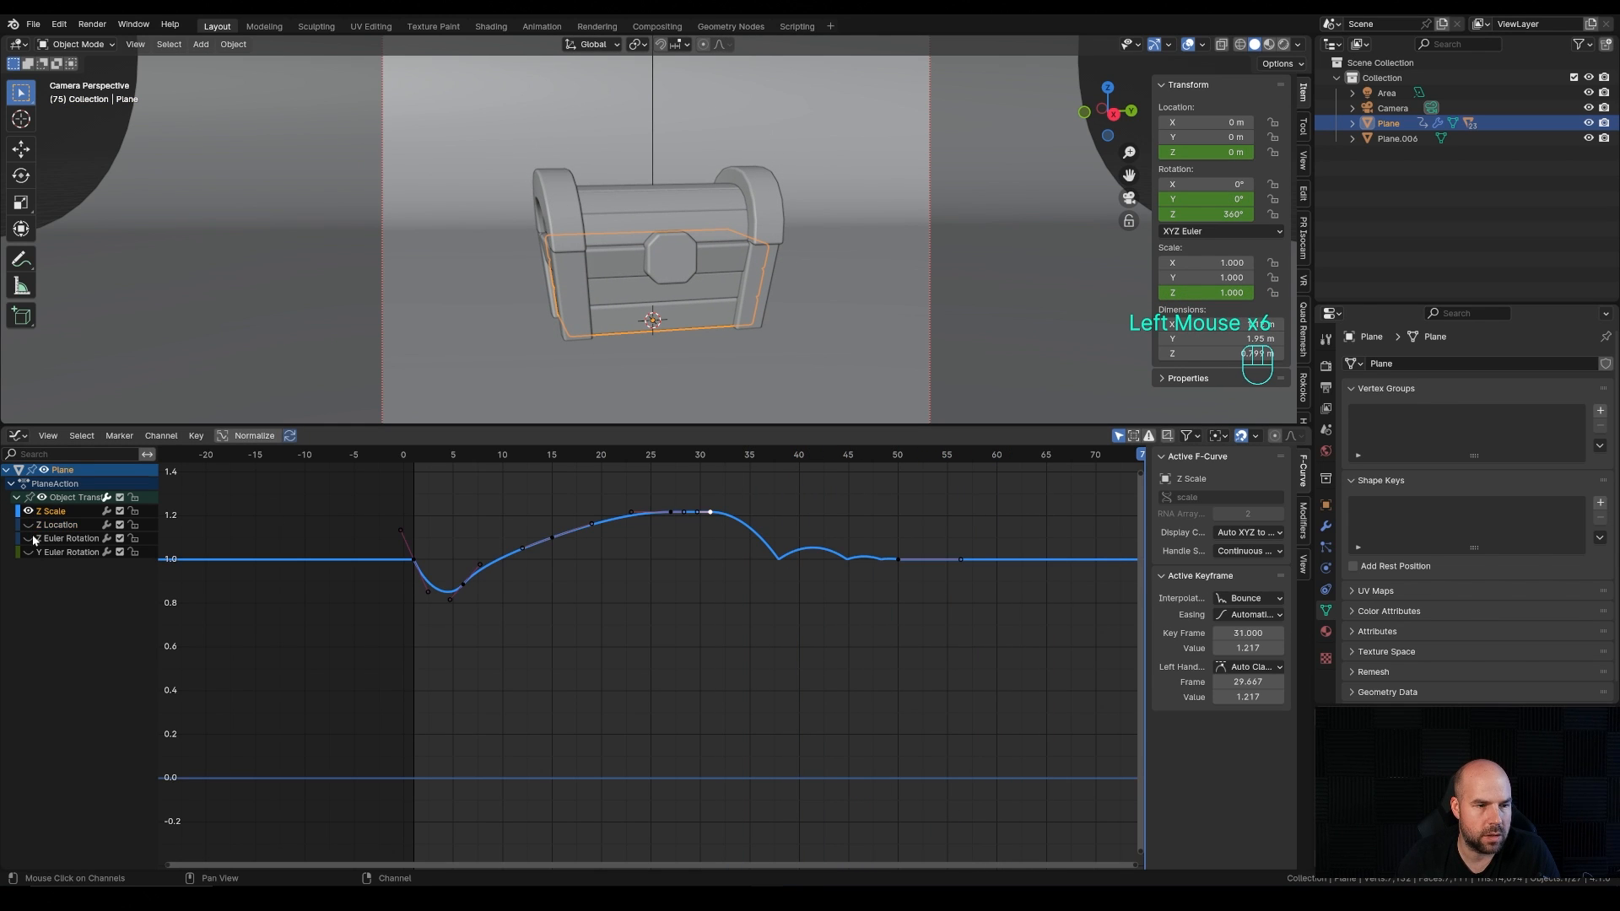
pyautogui.click(29, 539)
pyautogui.click(101, 548)
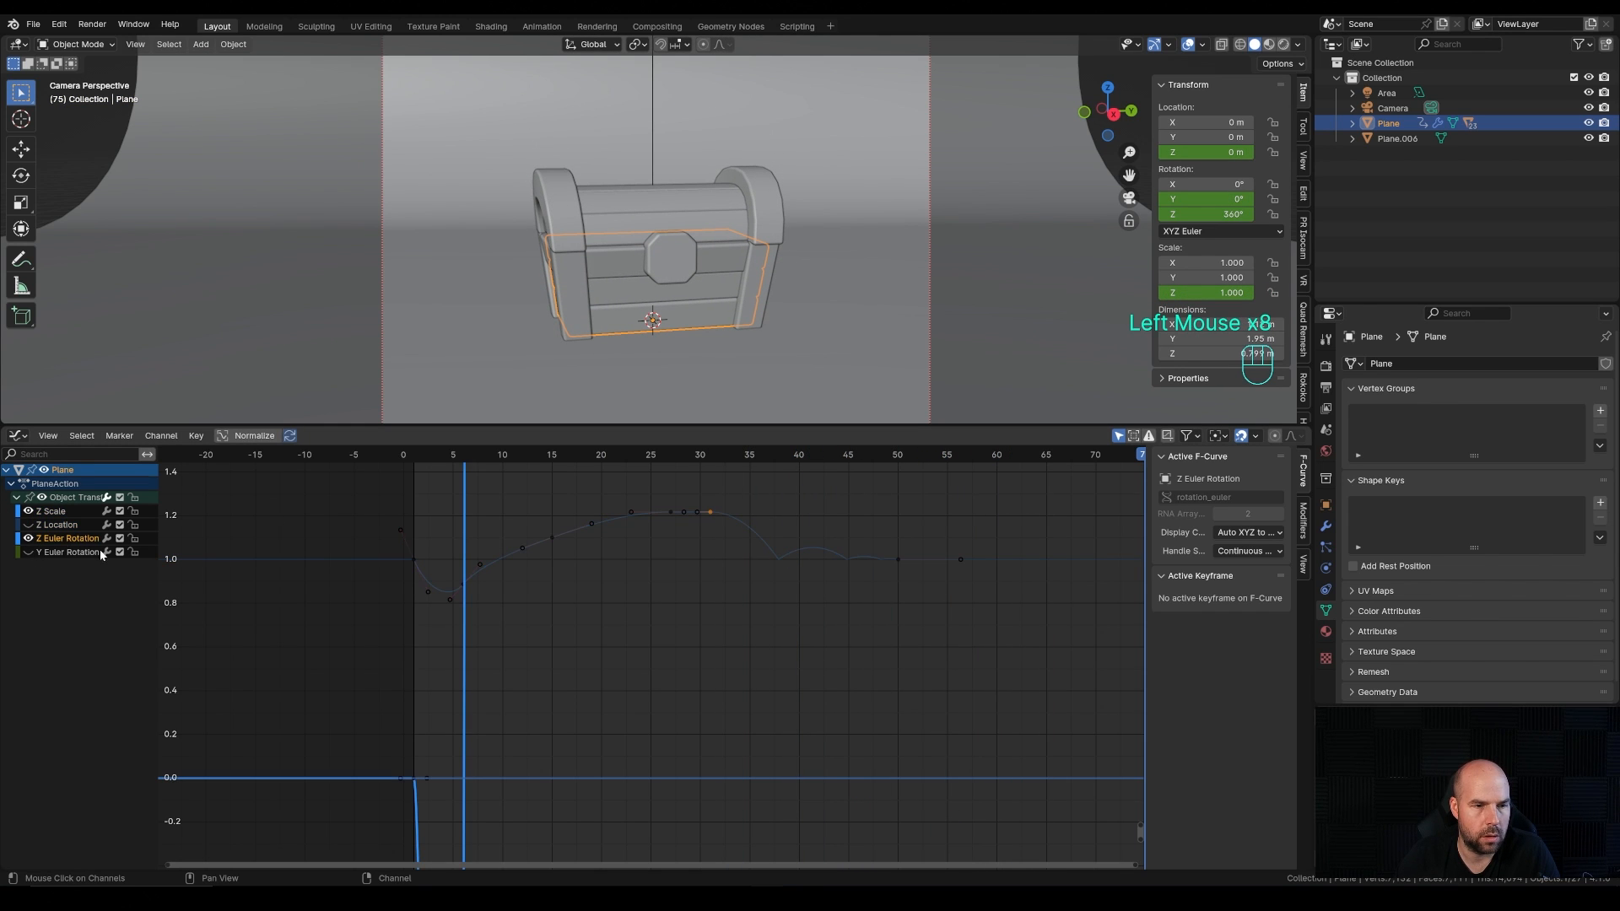
pyautogui.click(434, 461)
pyautogui.moveTo(476, 483); pyautogui.dragTo(520, 498)
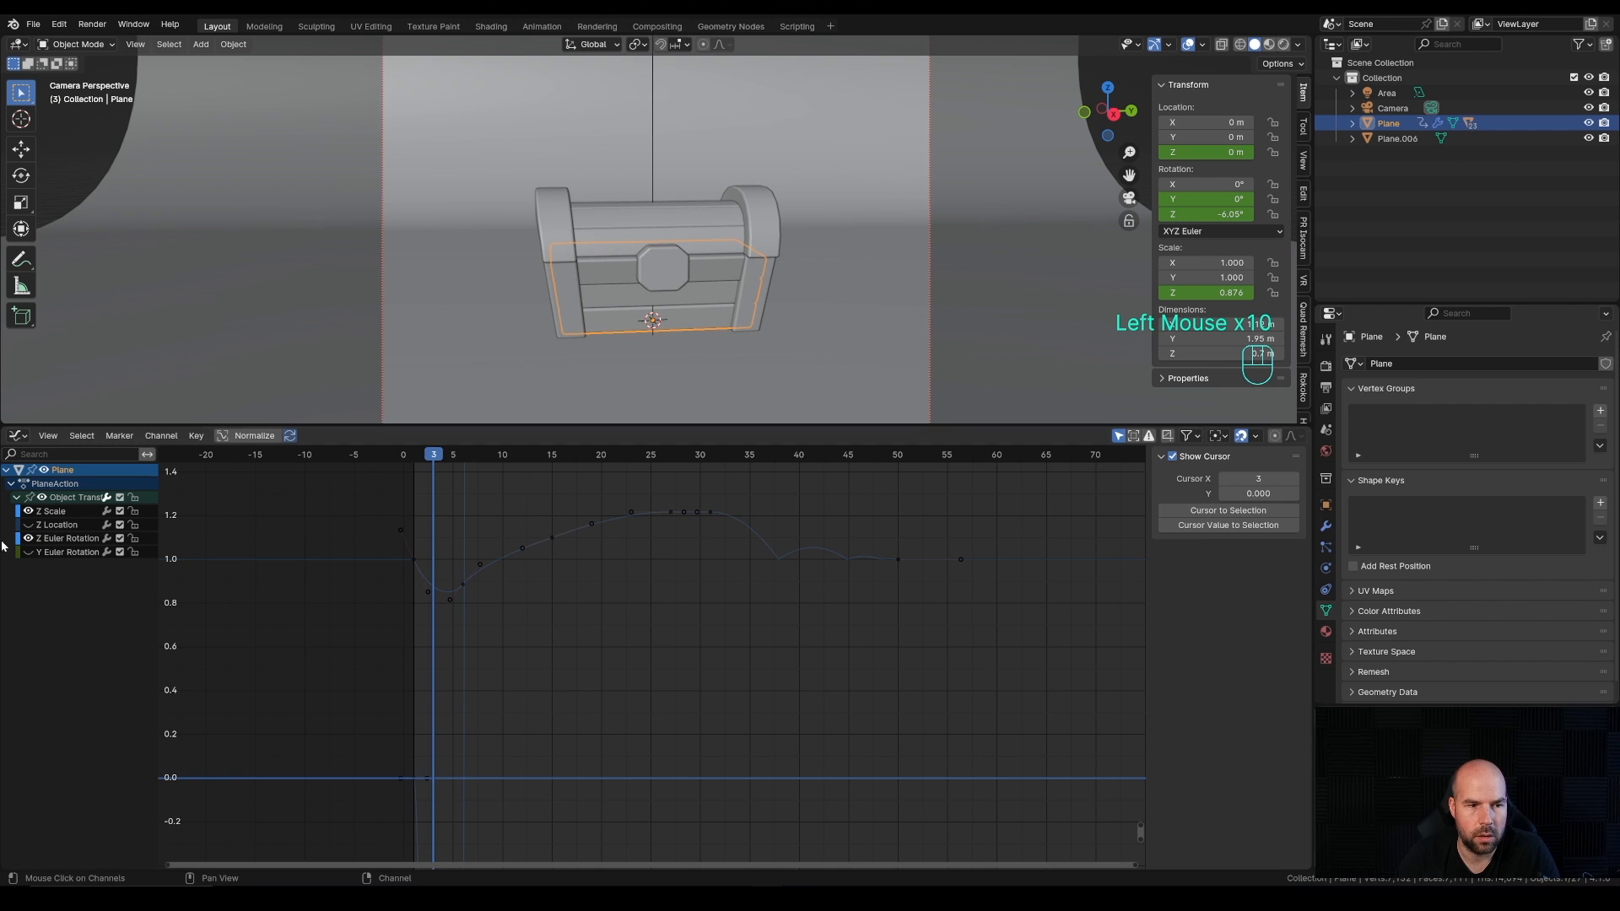
pyautogui.click(62, 539)
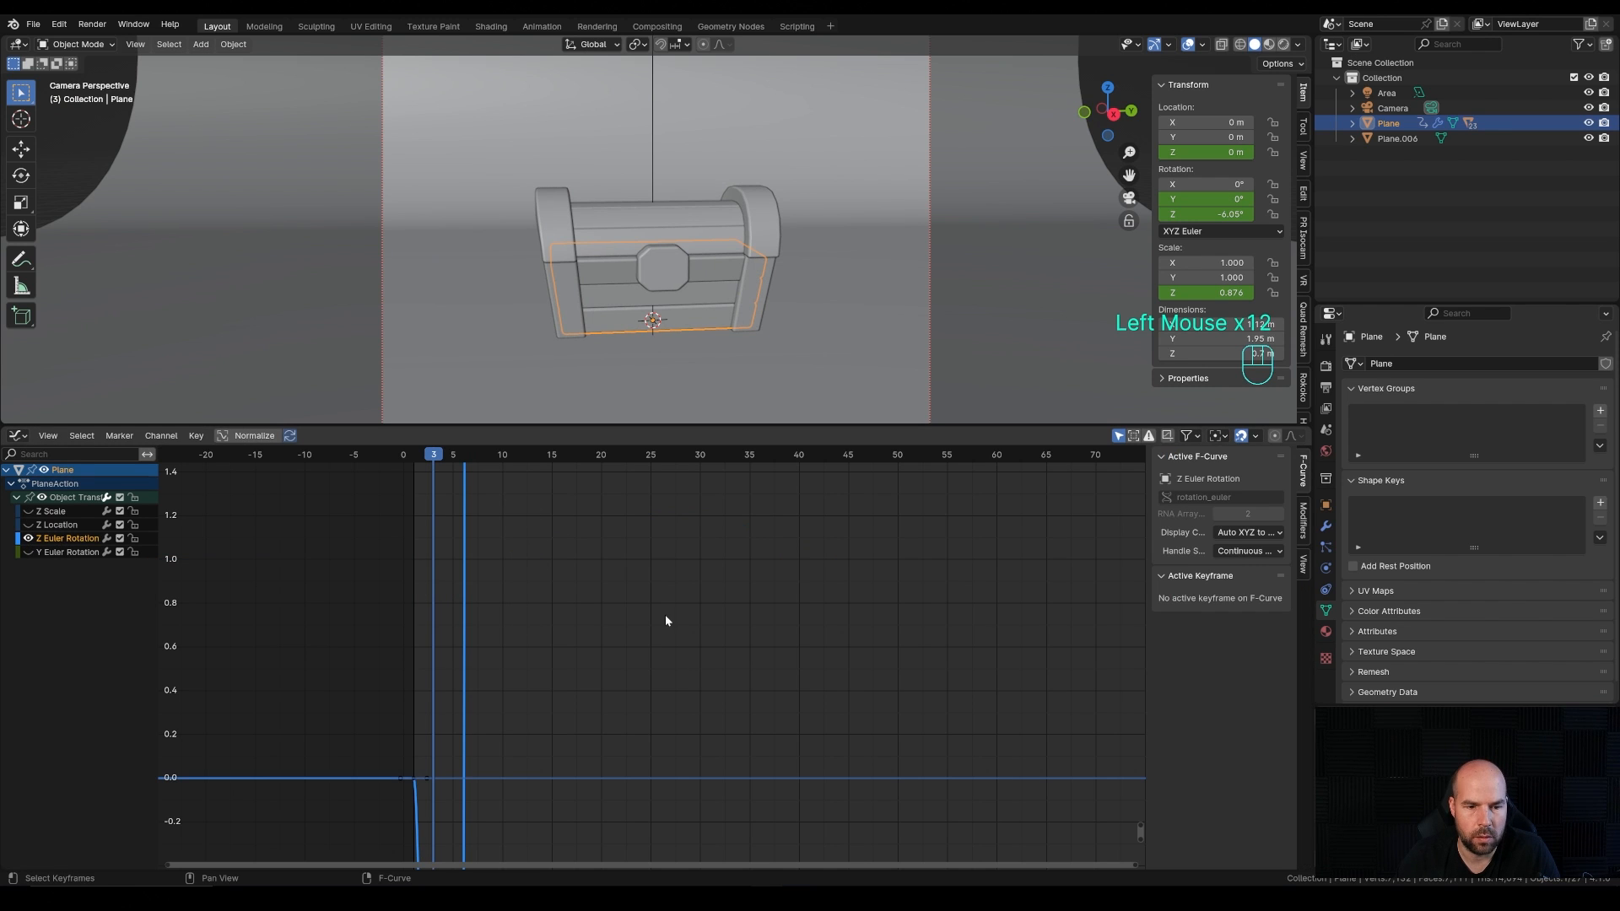
pyautogui.press('a')
pyautogui.press('KP_Decimal')
pyautogui.scroll(-2, 560, 616)
# Step: Scrub and play the animation to check the timing of the chest's 360° spin
pyautogui.click(456, 458)
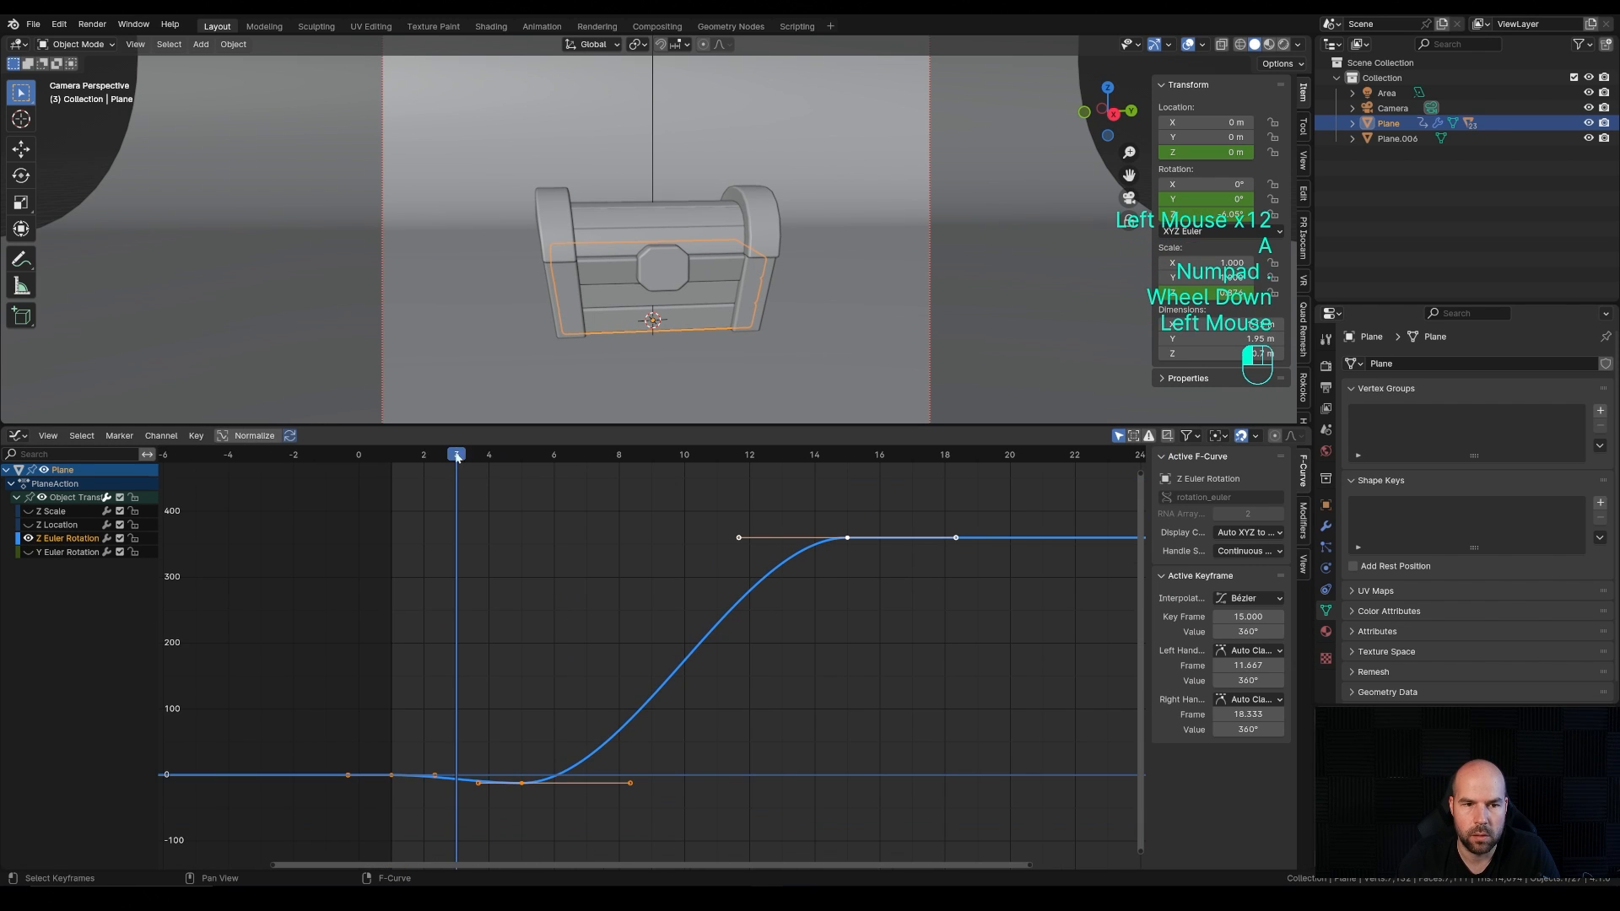
pyautogui.moveTo(456, 458); pyautogui.dragTo(813, 463)
pyautogui.press('space')
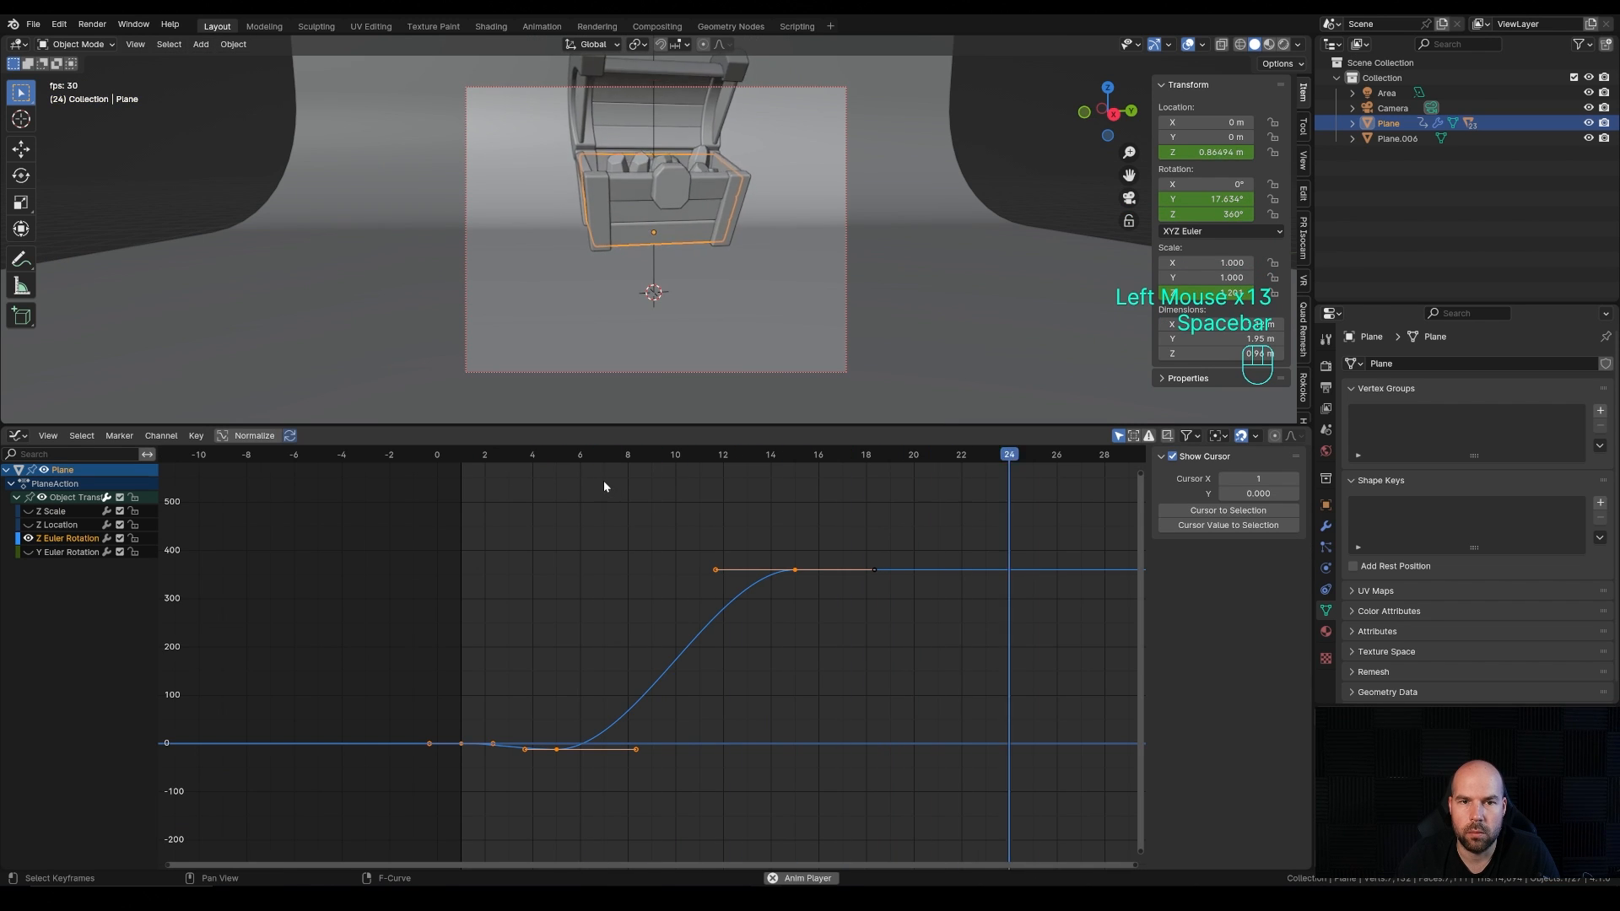
pyautogui.press('space')
pyautogui.click(427, 452)
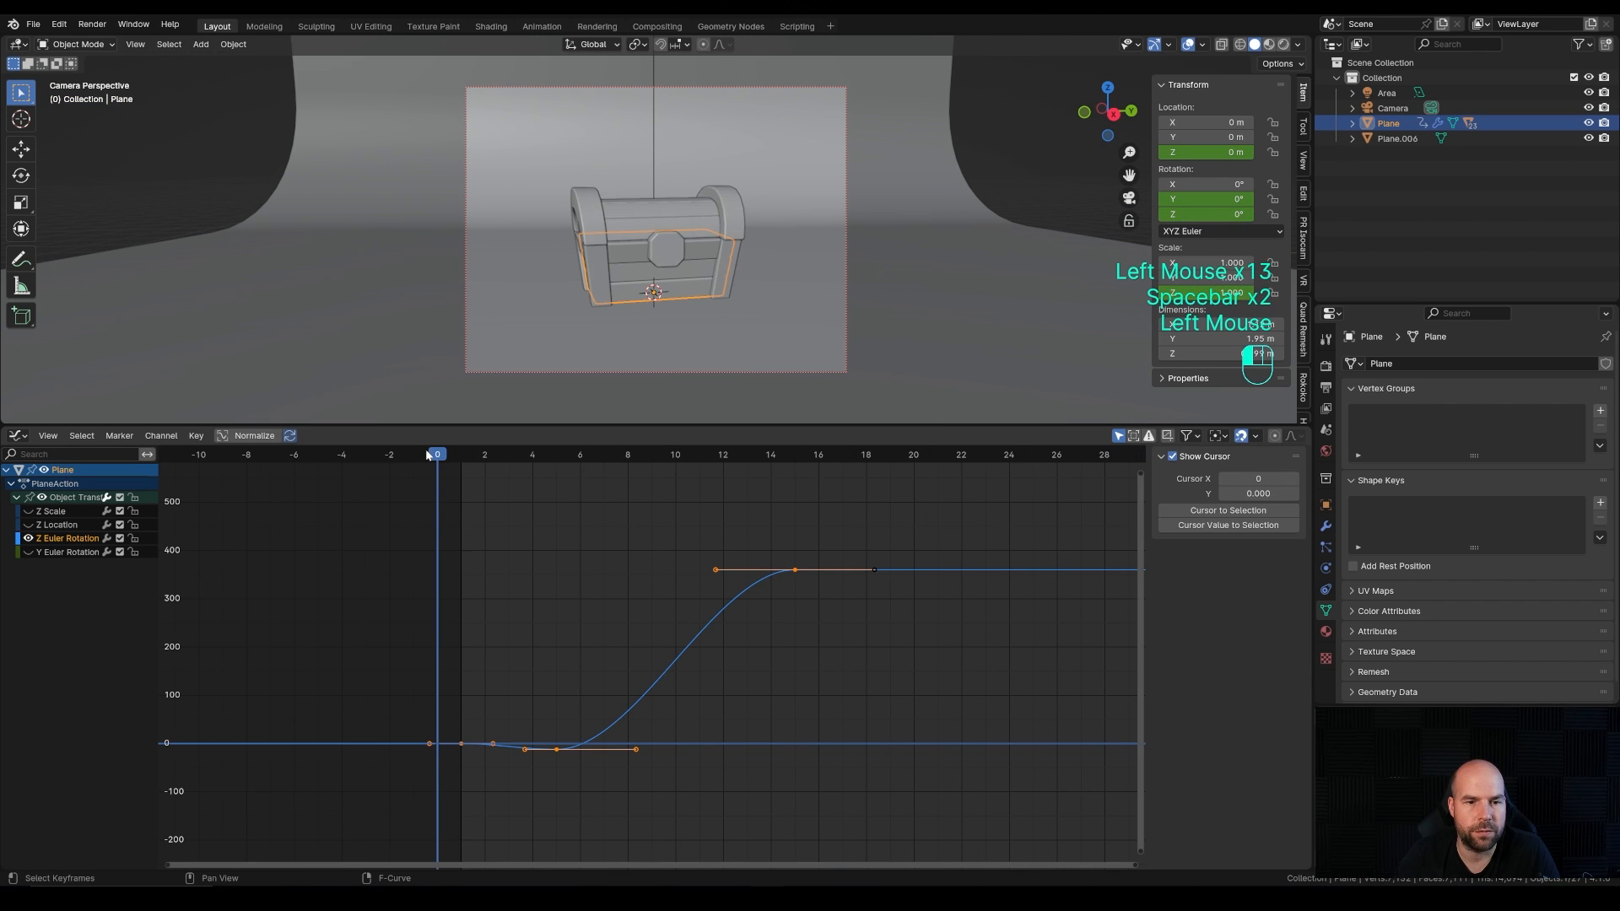
# Step: Hide the Z Euler Rotation curve, isolate and frame the Y Euler Rotation curve, and scrub through the tilt
pyautogui.click(28, 538)
pyautogui.click(29, 553)
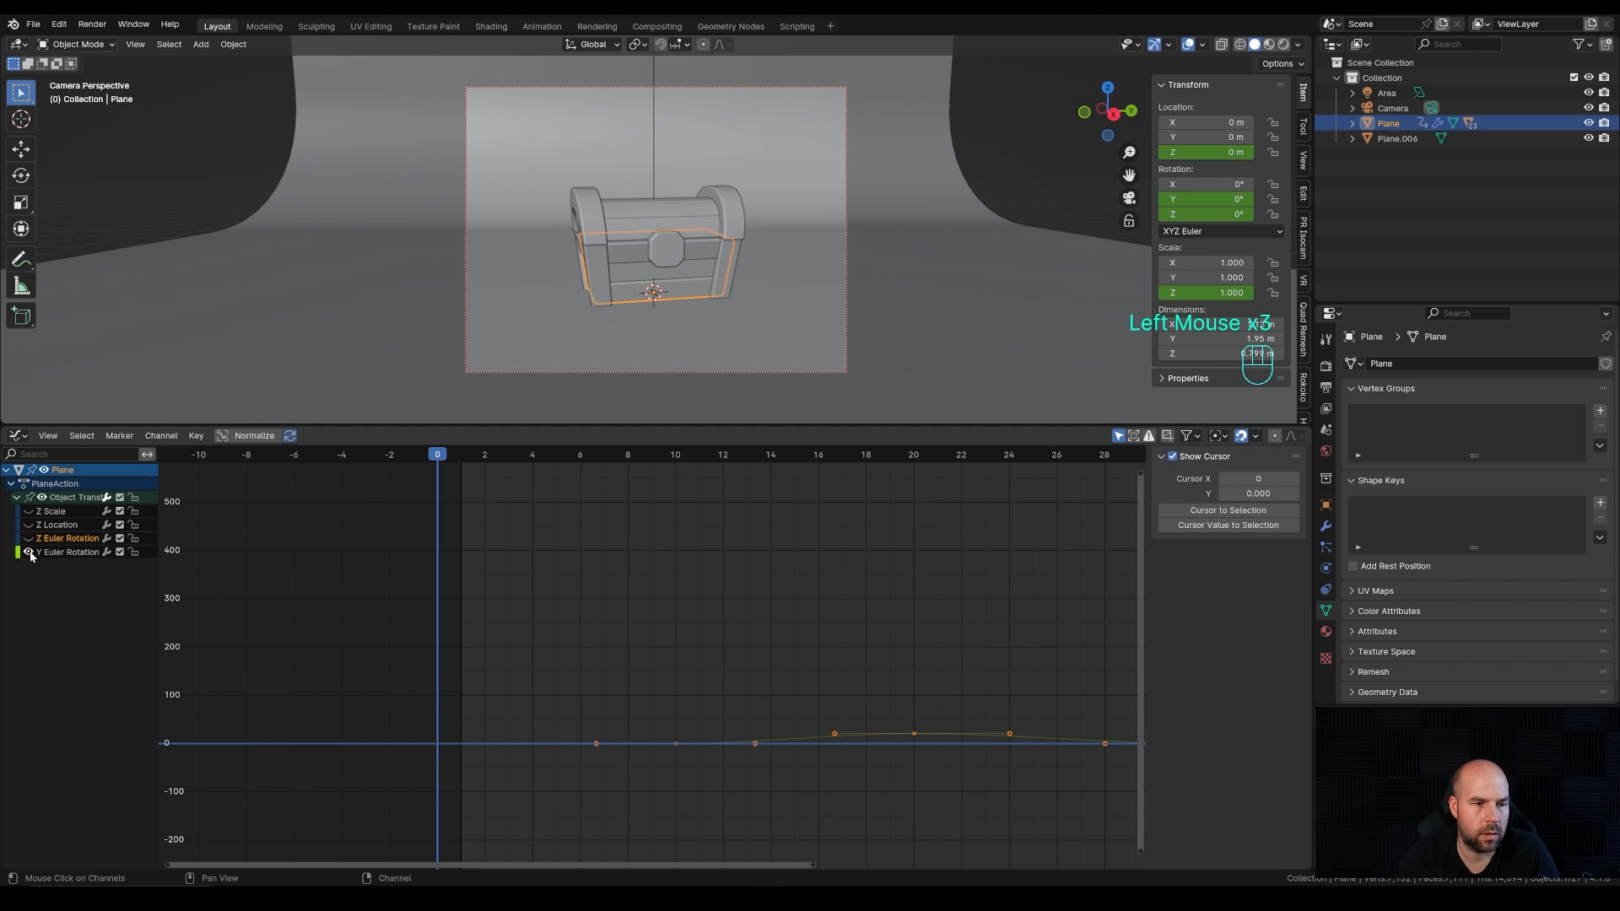
pyautogui.click(77, 552)
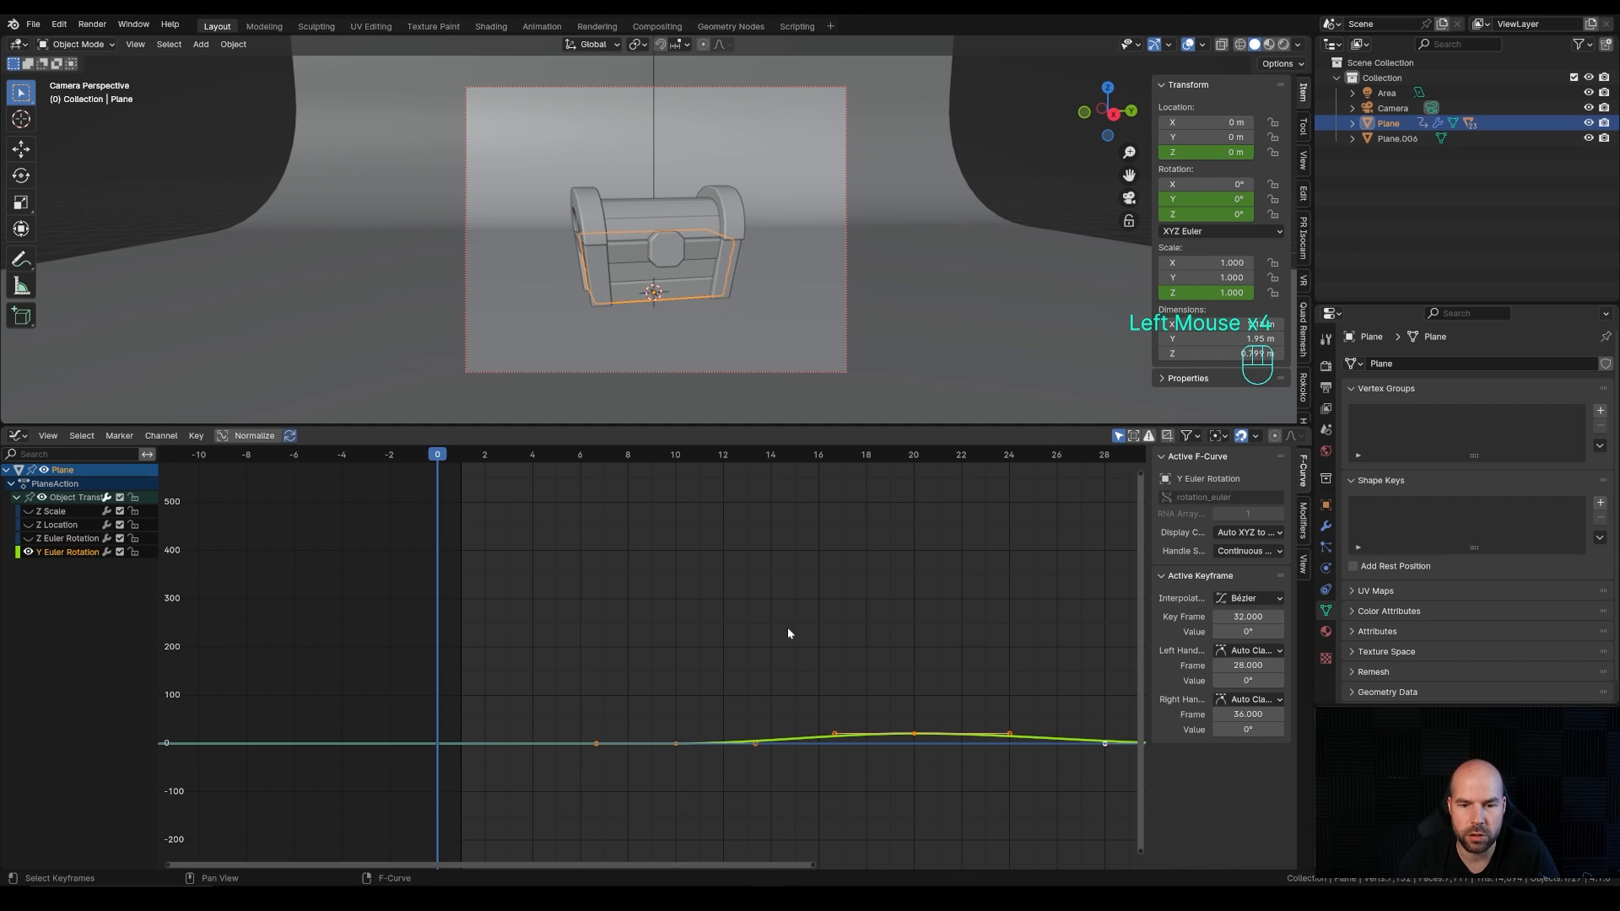
pyautogui.press('a')
pyautogui.press('KP_Decimal')
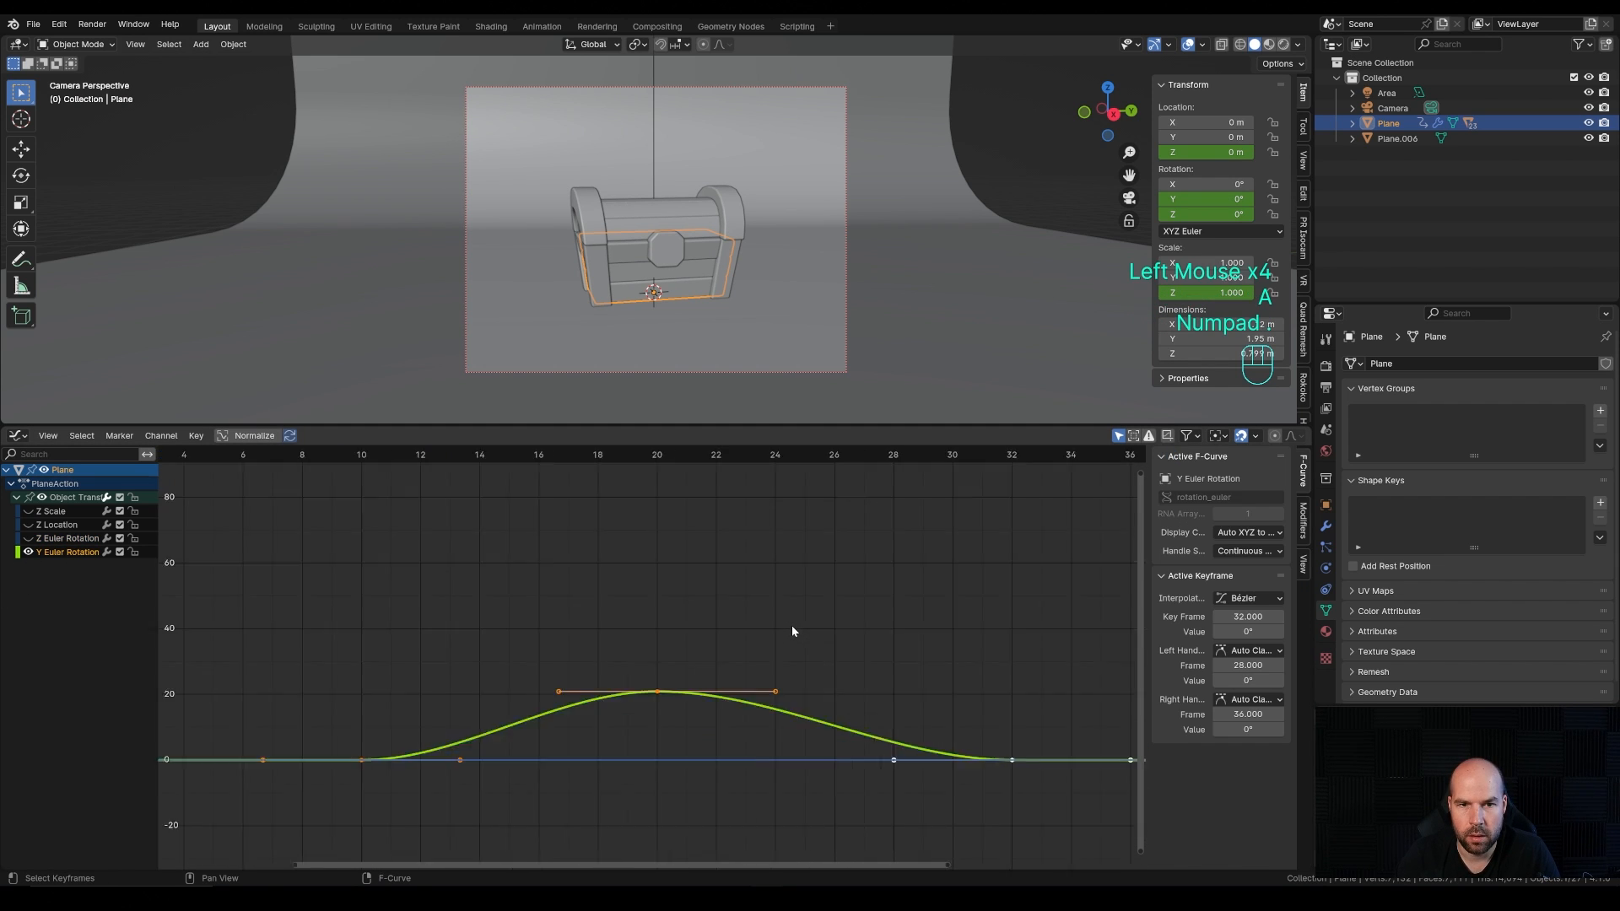
pyautogui.scroll(-3, 430, 619)
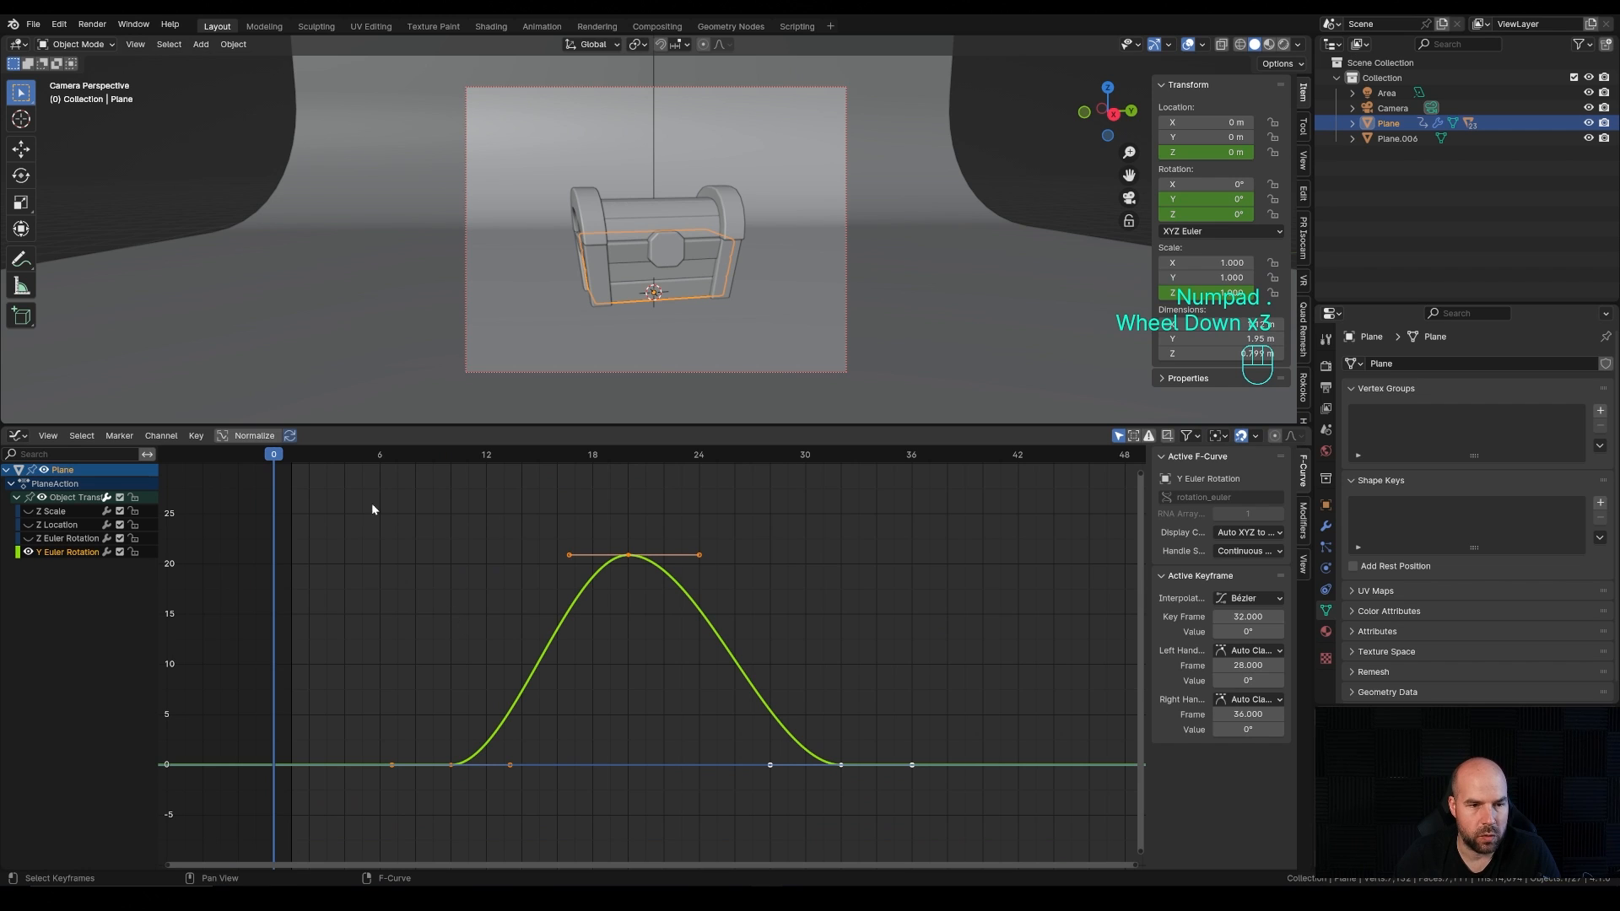
pyautogui.moveTo(291, 456); pyautogui.dragTo(609, 466)
pyautogui.moveTo(400, 516); pyautogui.dragTo(667, 811)
# Step: Move the Y Euler Rotation keyframe at frame 10 to frame 6 and raise its right handle to about frame 10.3, 21.3°
pyautogui.doubleClick(462, 762)
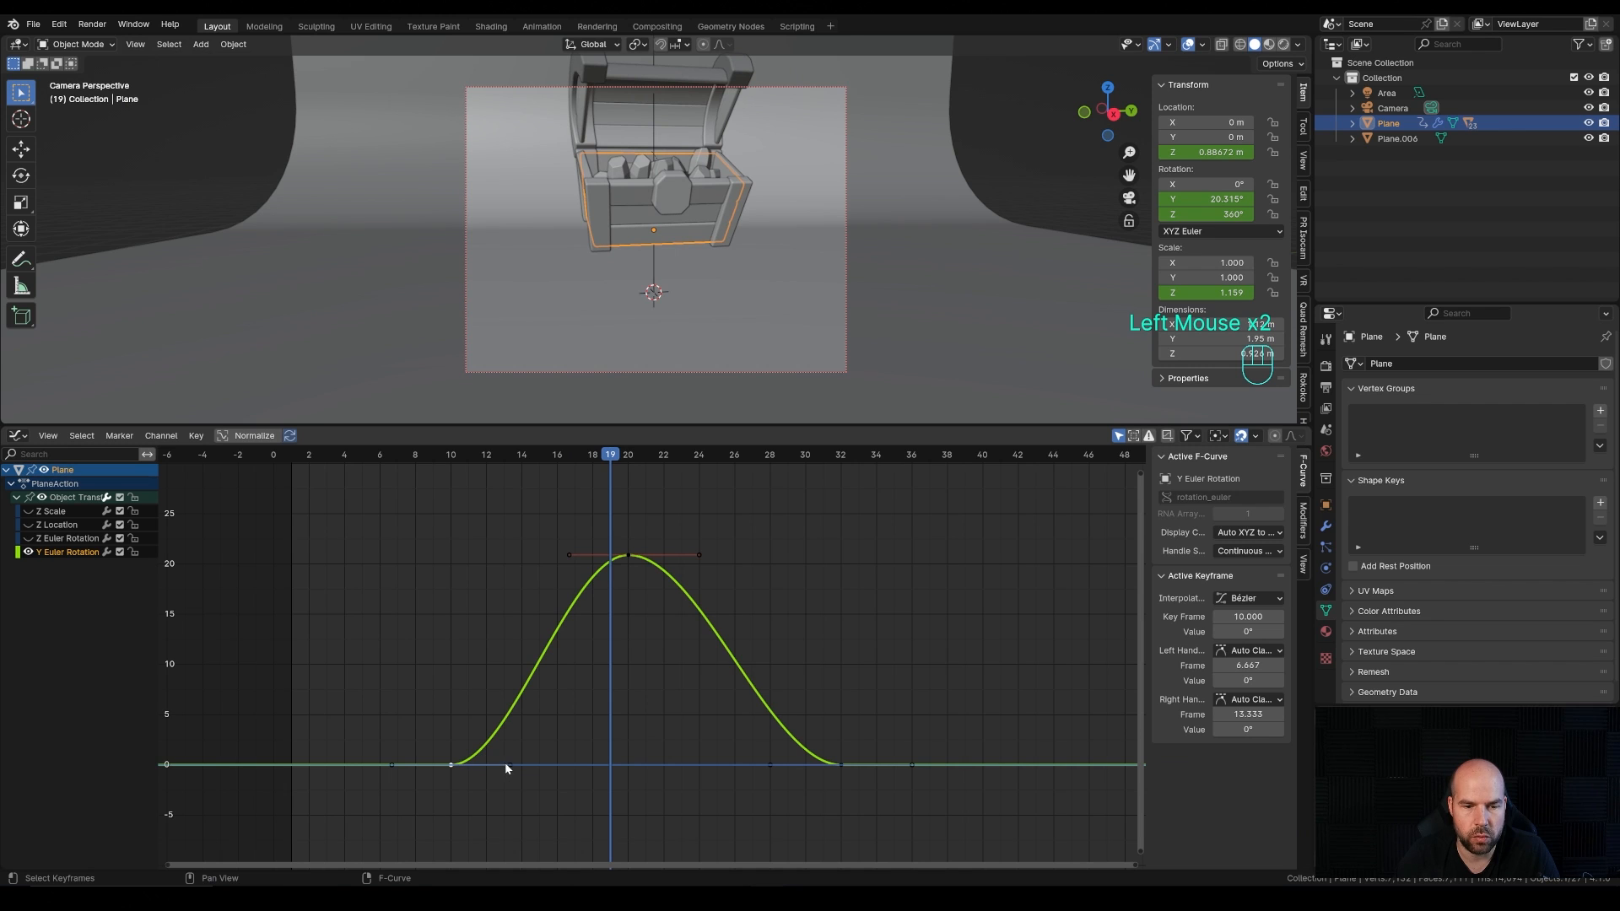
pyautogui.press('g')
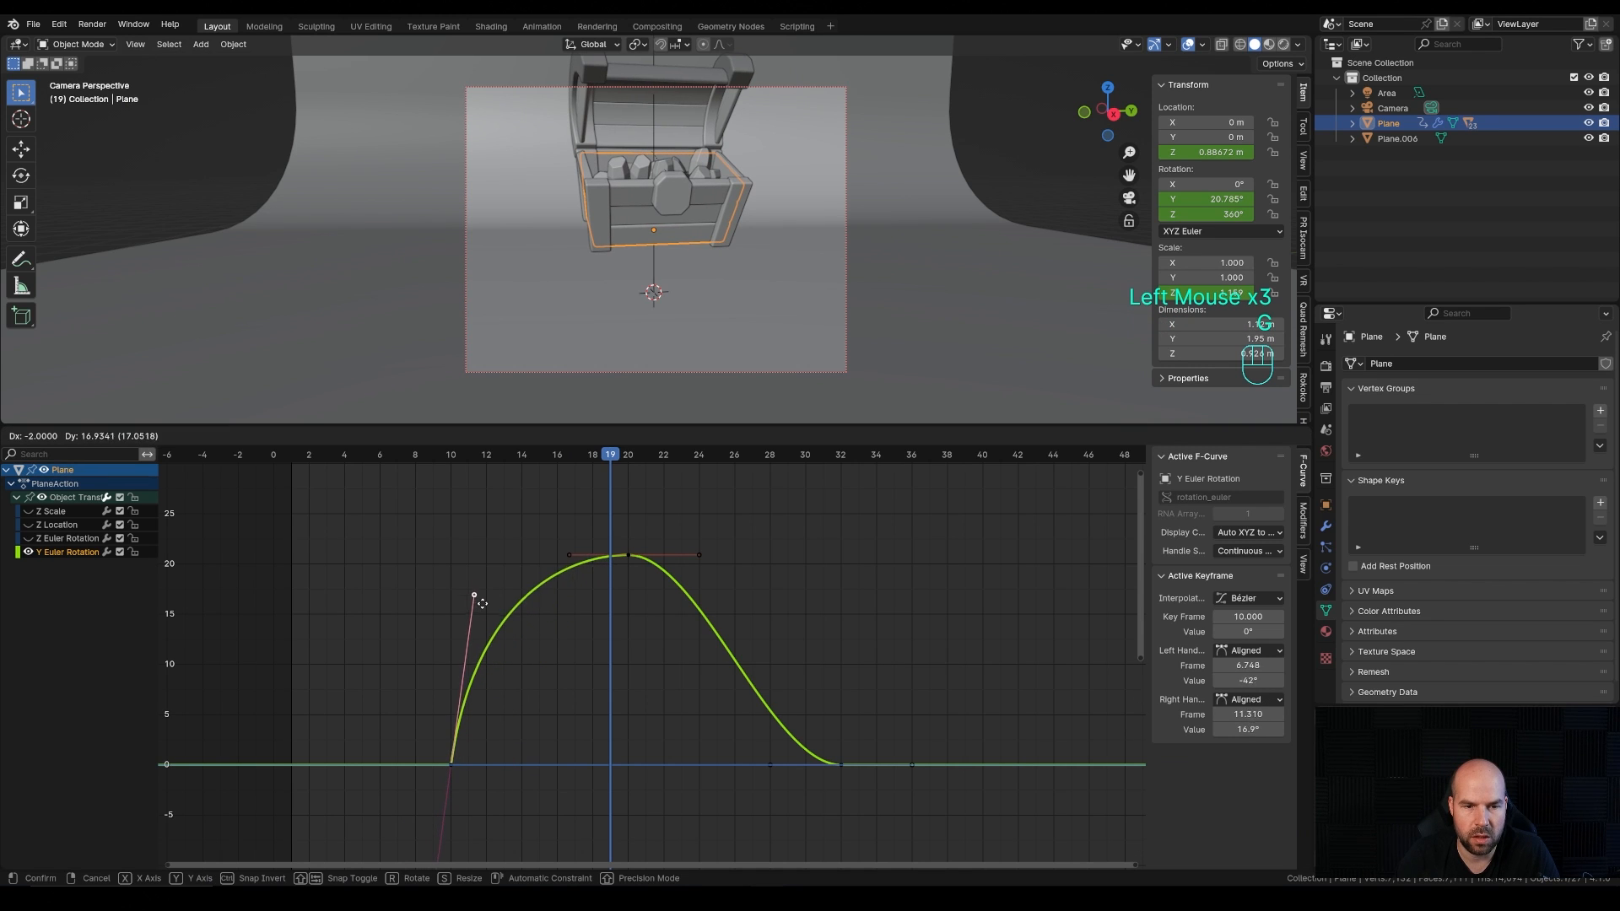
pyautogui.click(484, 598)
pyautogui.moveTo(556, 455)
pyautogui.mouseDown()
pyautogui.moveTo(489, 456)
pyautogui.moveTo(585, 459)
pyautogui.moveTo(438, 473)
pyautogui.moveTo(554, 475)
pyautogui.mouseUp()
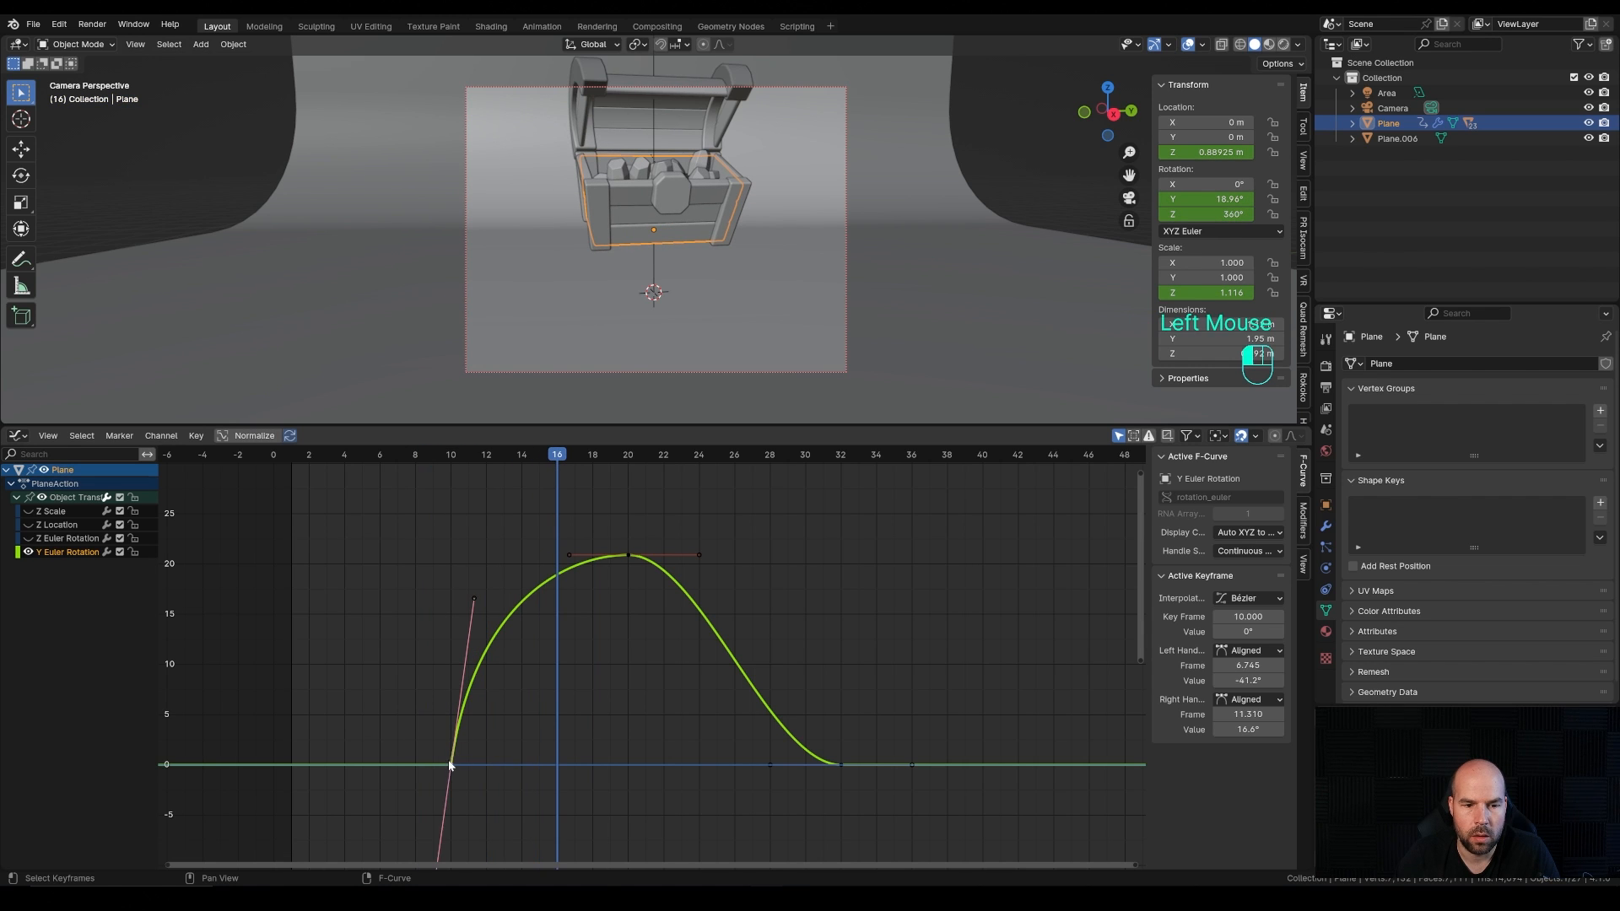
pyautogui.press('g')
pyautogui.press('x')
pyautogui.click(399, 763)
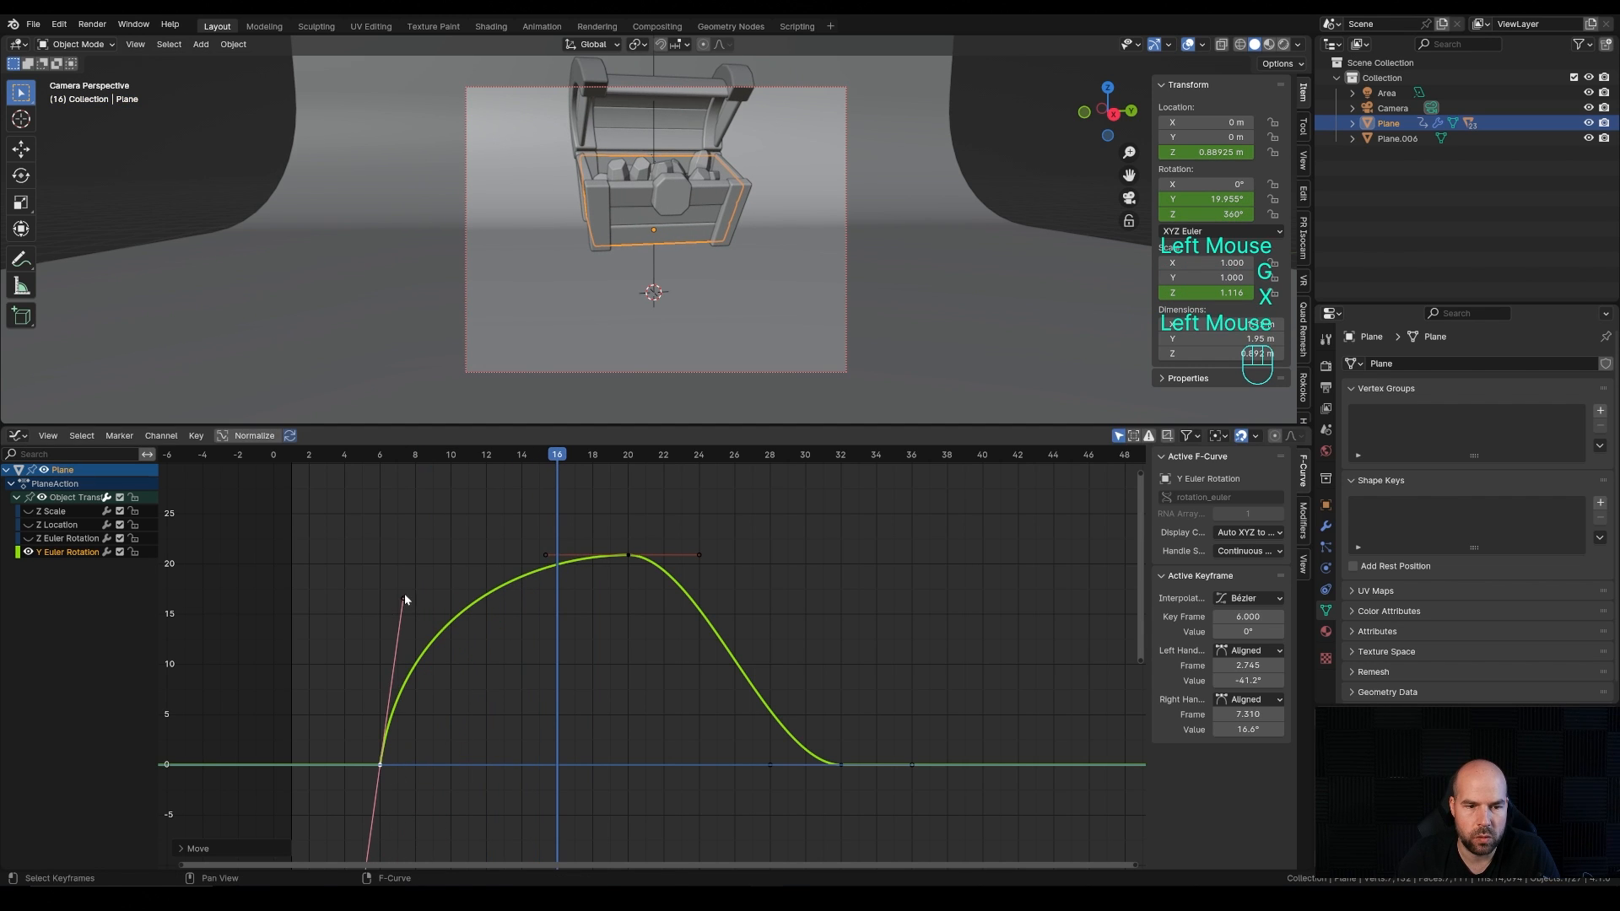
pyautogui.moveTo(404, 596); pyautogui.dragTo(457, 551)
pyautogui.click(344, 454)
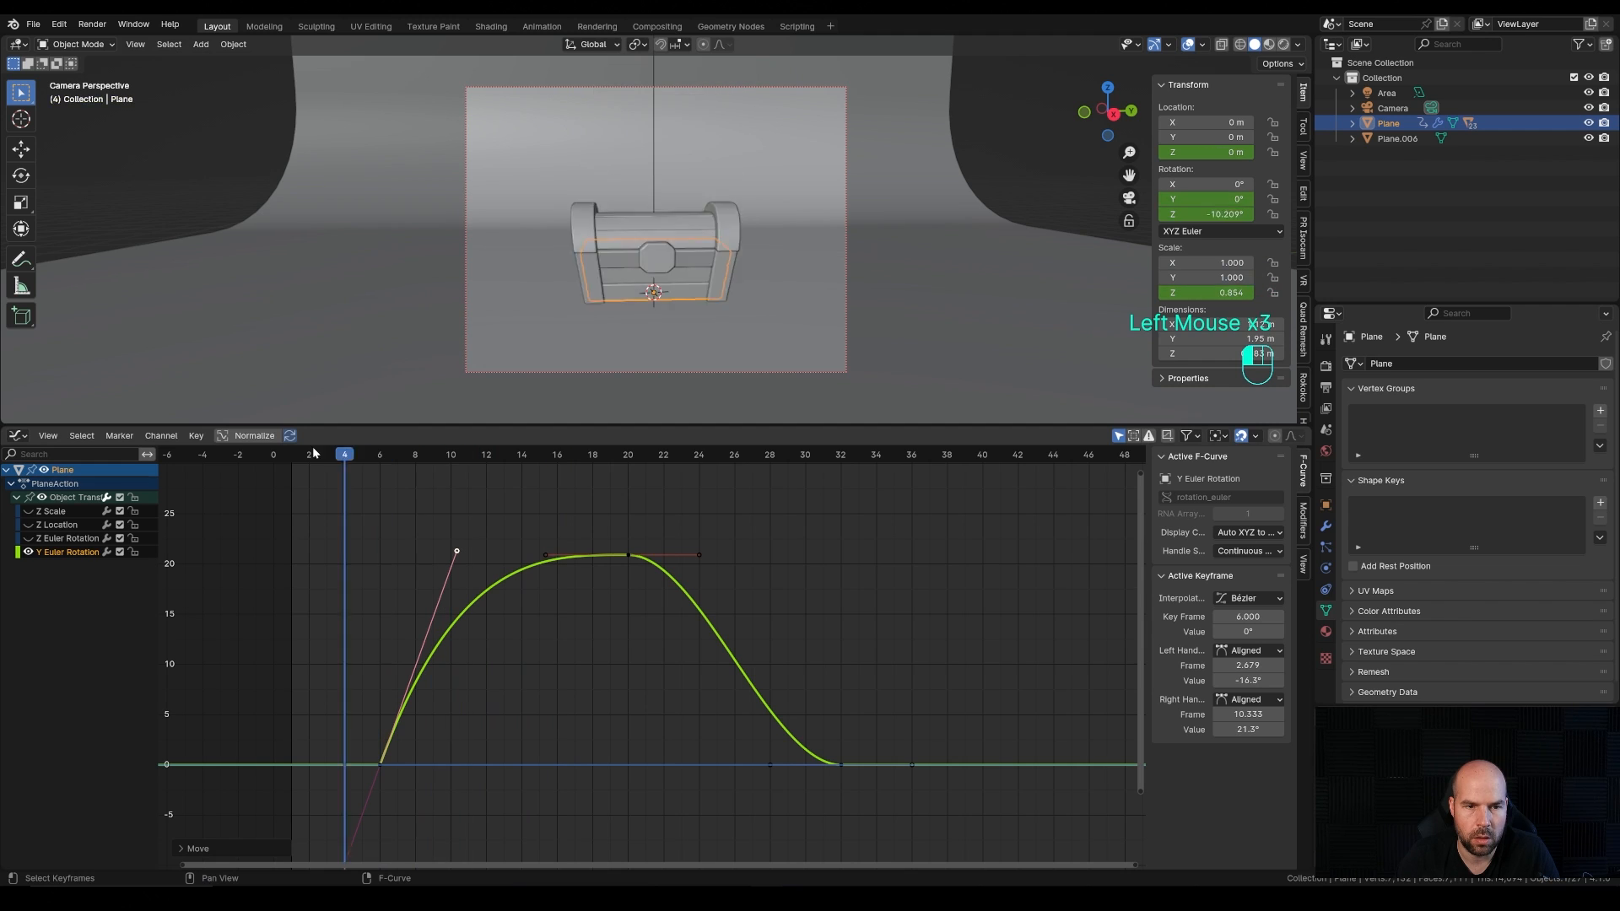
# Step: Move the peak Y Euler Rotation keyframe to frame 21 at 19.2°, angle its right handle down to about 15.3°, and play the result
pyautogui.moveTo(314, 454); pyautogui.dragTo(629, 480)
pyautogui.moveTo(696, 555); pyautogui.dragTo(641, 574)
pyautogui.moveTo(731, 597)
pyautogui.mouseDown()
pyautogui.moveTo(708, 590)
pyautogui.moveTo(760, 610)
pyautogui.mouseUp()
pyautogui.moveTo(591, 455); pyautogui.dragTo(1091, 562)
pyautogui.press('space')
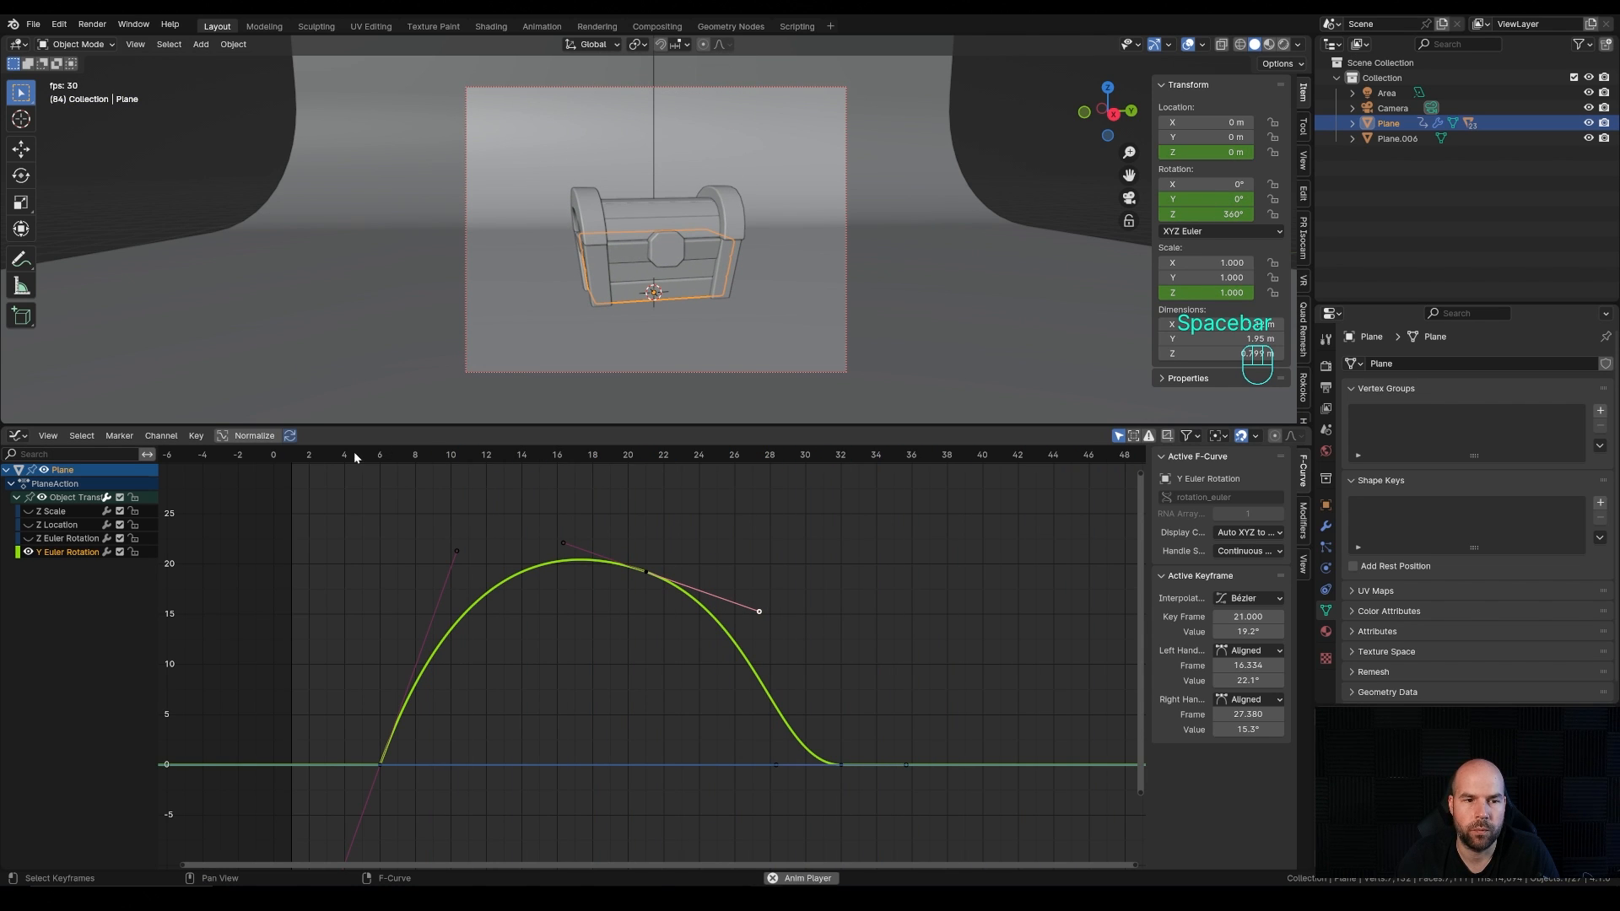
pyautogui.click(290, 459)
pyautogui.press('space')
pyautogui.moveTo(272, 459); pyautogui.dragTo(293, 465)
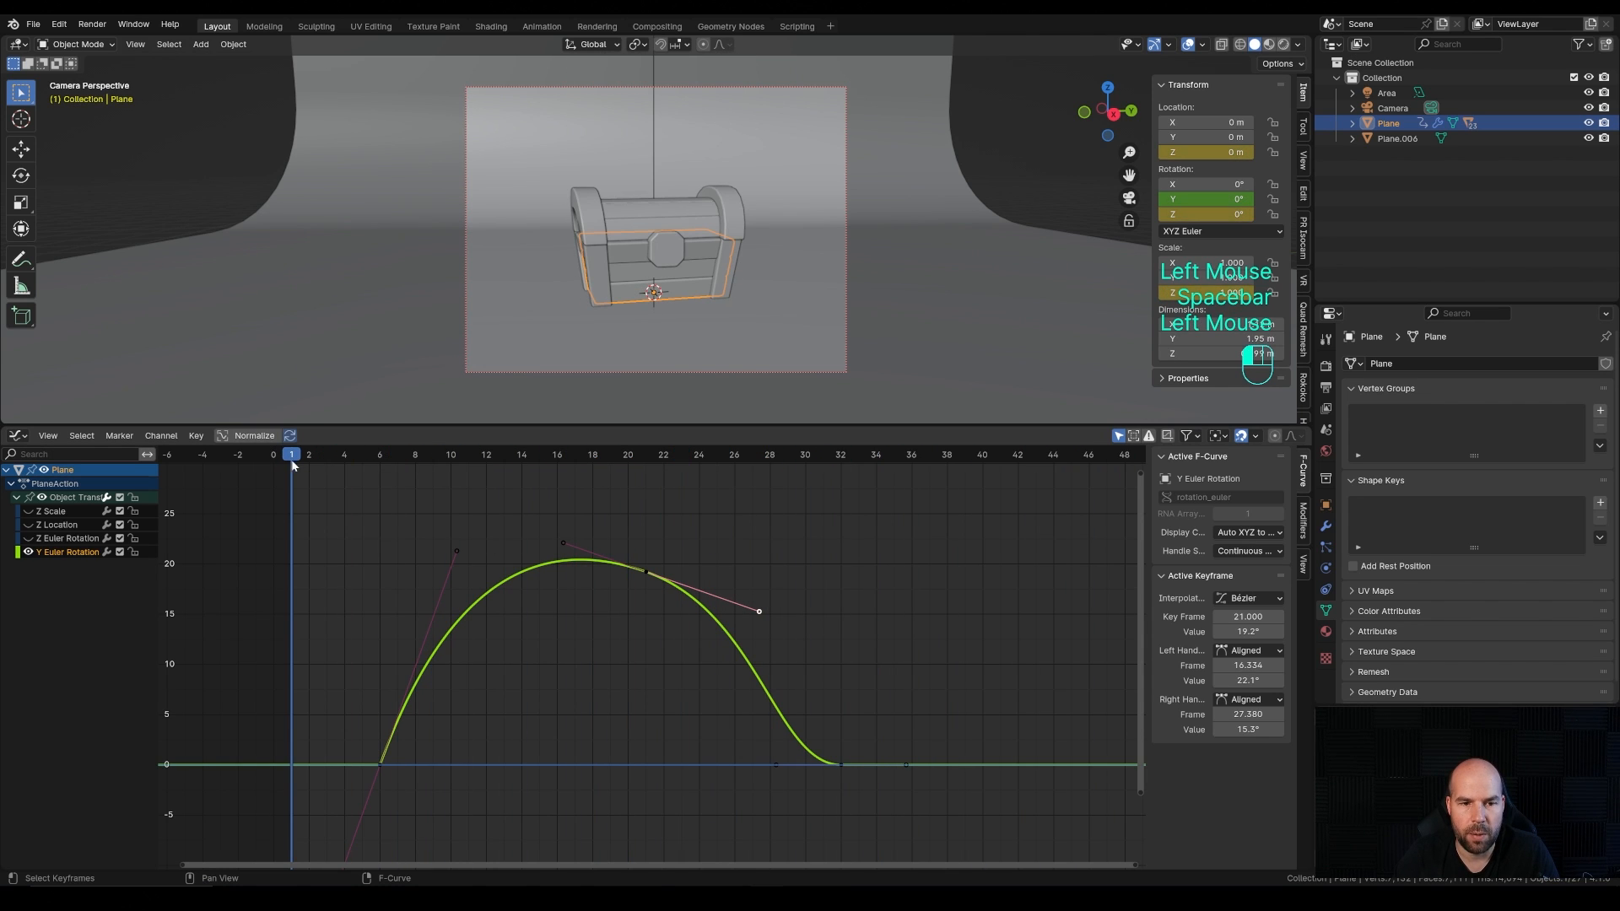
# Step: Lower the peak tilt keyframe's right handle to about 14.4° and play the animation in an enlarged viewport
pyautogui.click(642, 571)
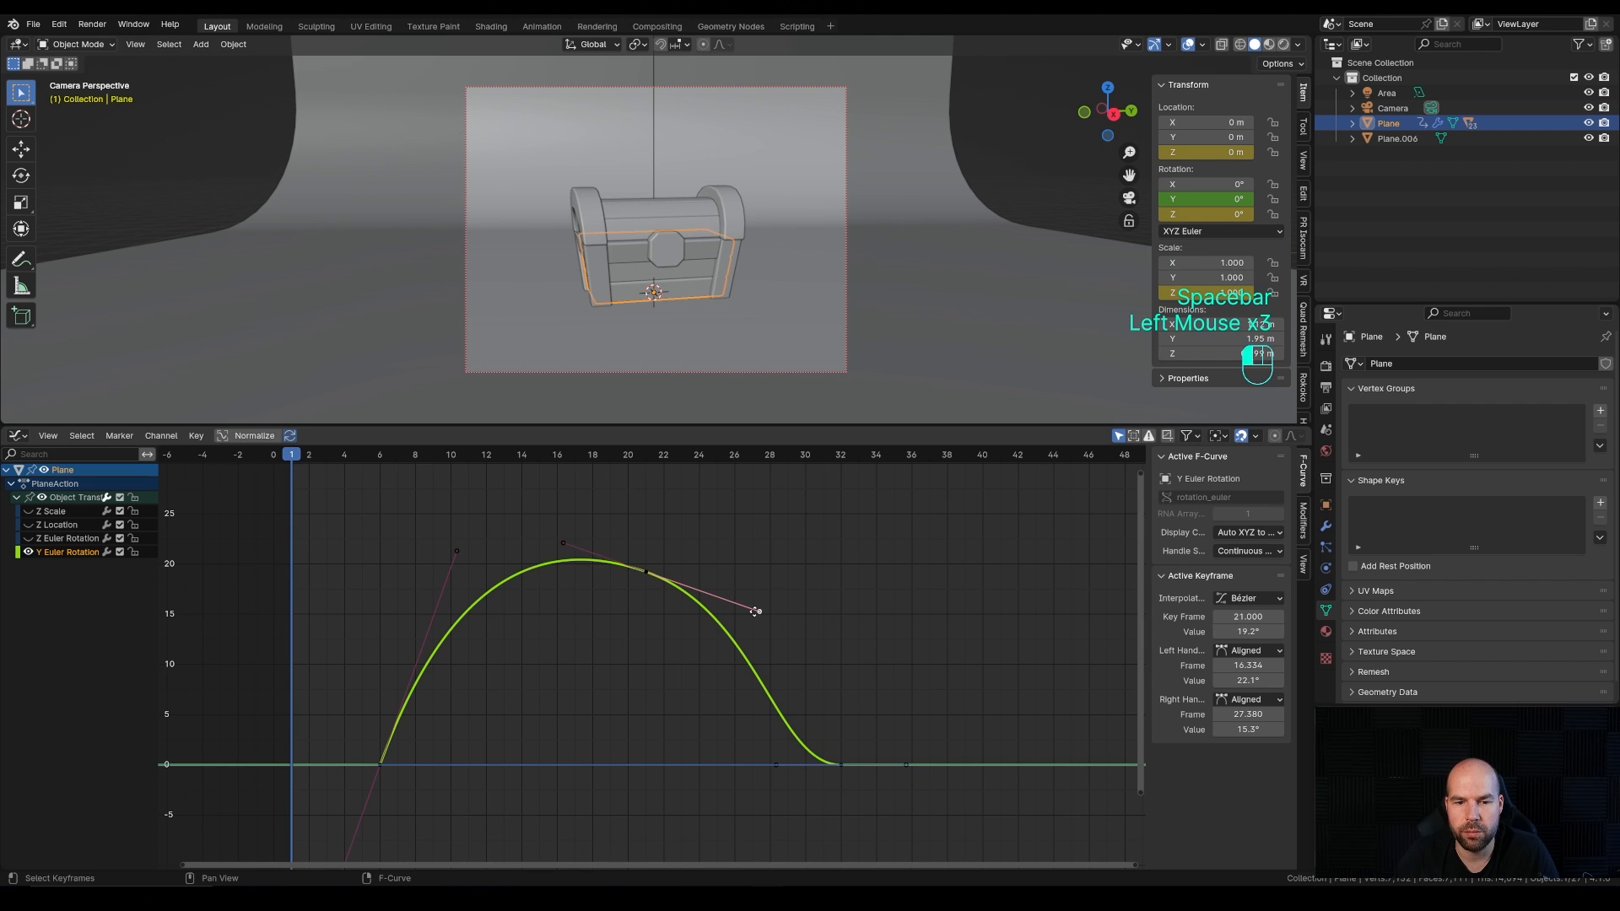
pyautogui.moveTo(755, 611); pyautogui.dragTo(755, 620)
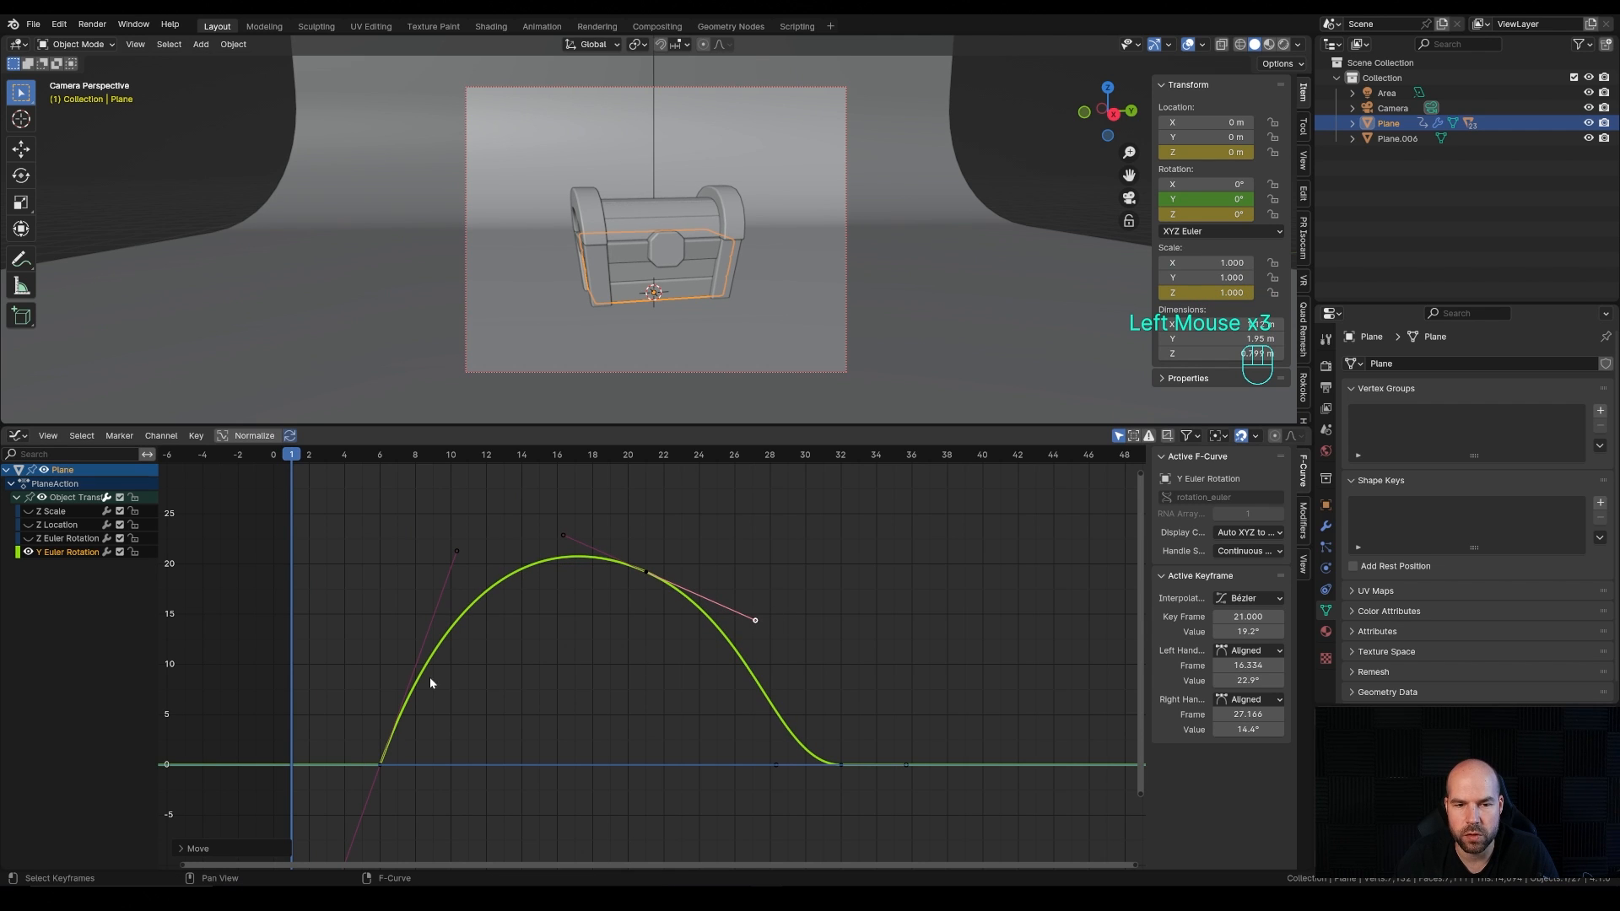
pyautogui.press('space')
pyautogui.moveTo(506, 428); pyautogui.dragTo(681, 516)
pyautogui.scroll(2, 734, 293)
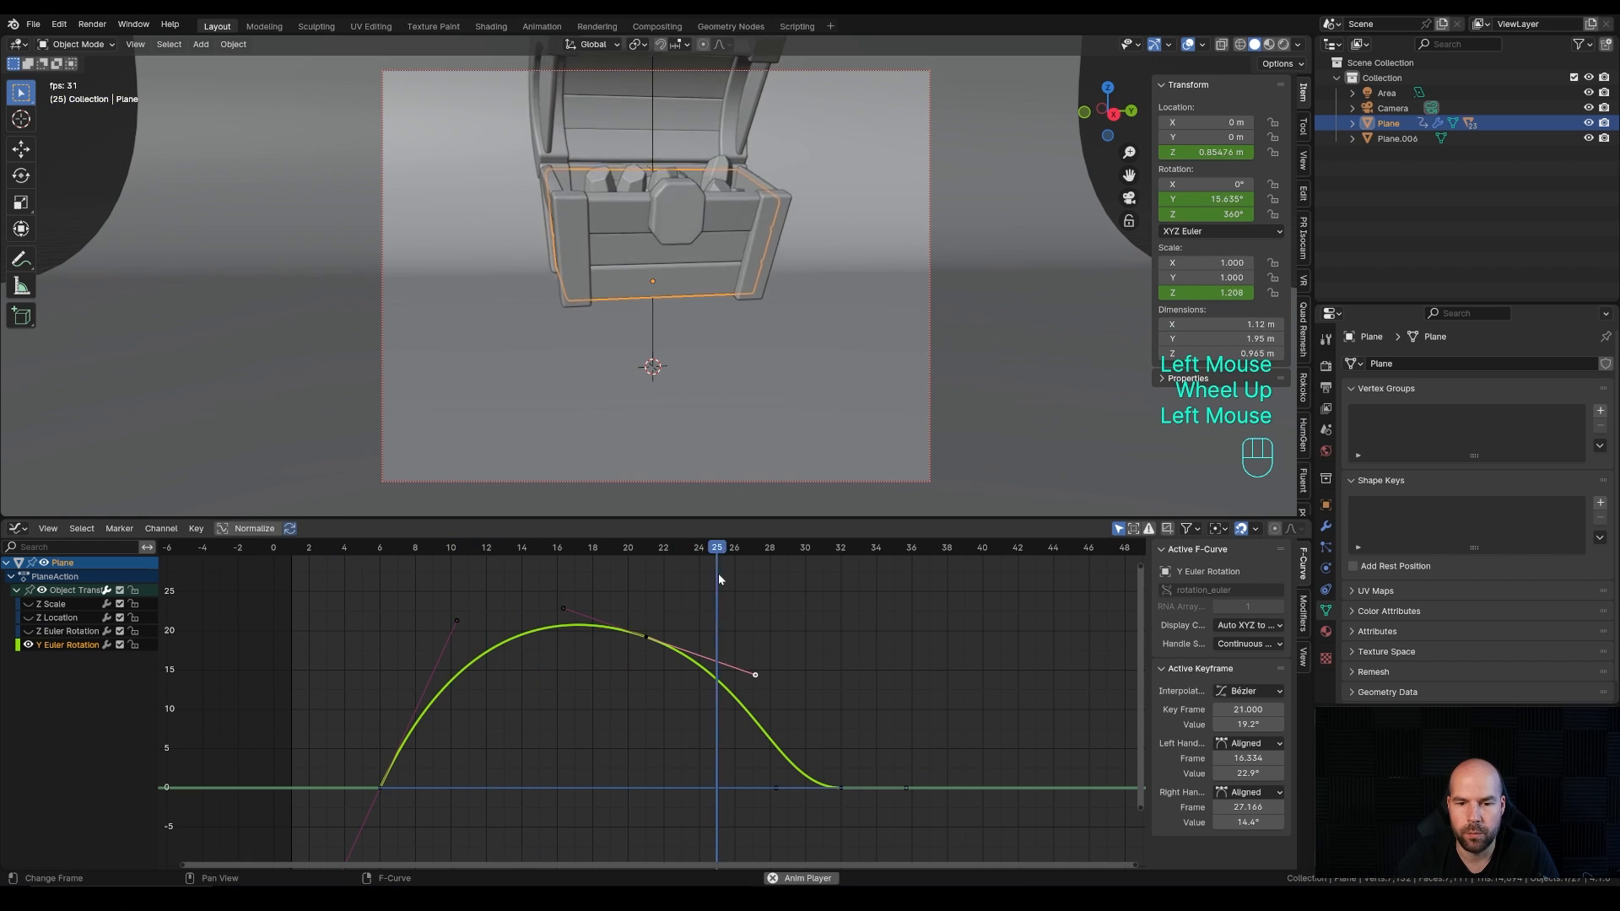
pyautogui.scroll(-3, 759, 620)
pyautogui.scroll(-1, 776, 631)
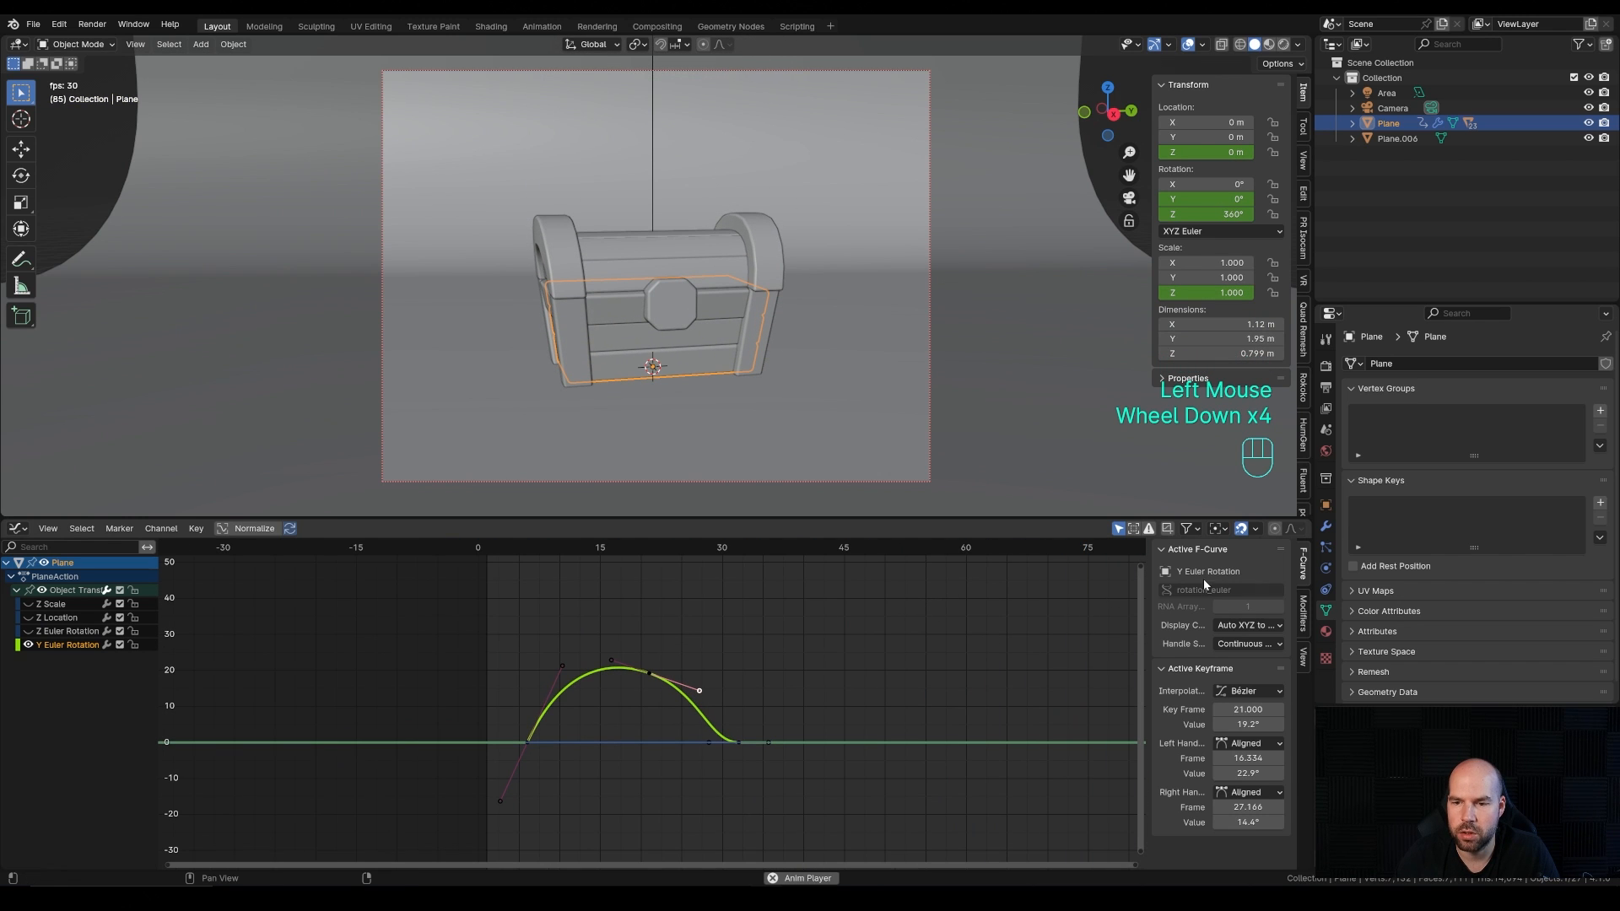
# Step: Switch to the Timeline and set the animation's end frame to 70
pyautogui.hotkey('ctrl', 'Tab')
pyautogui.click(1269, 528)
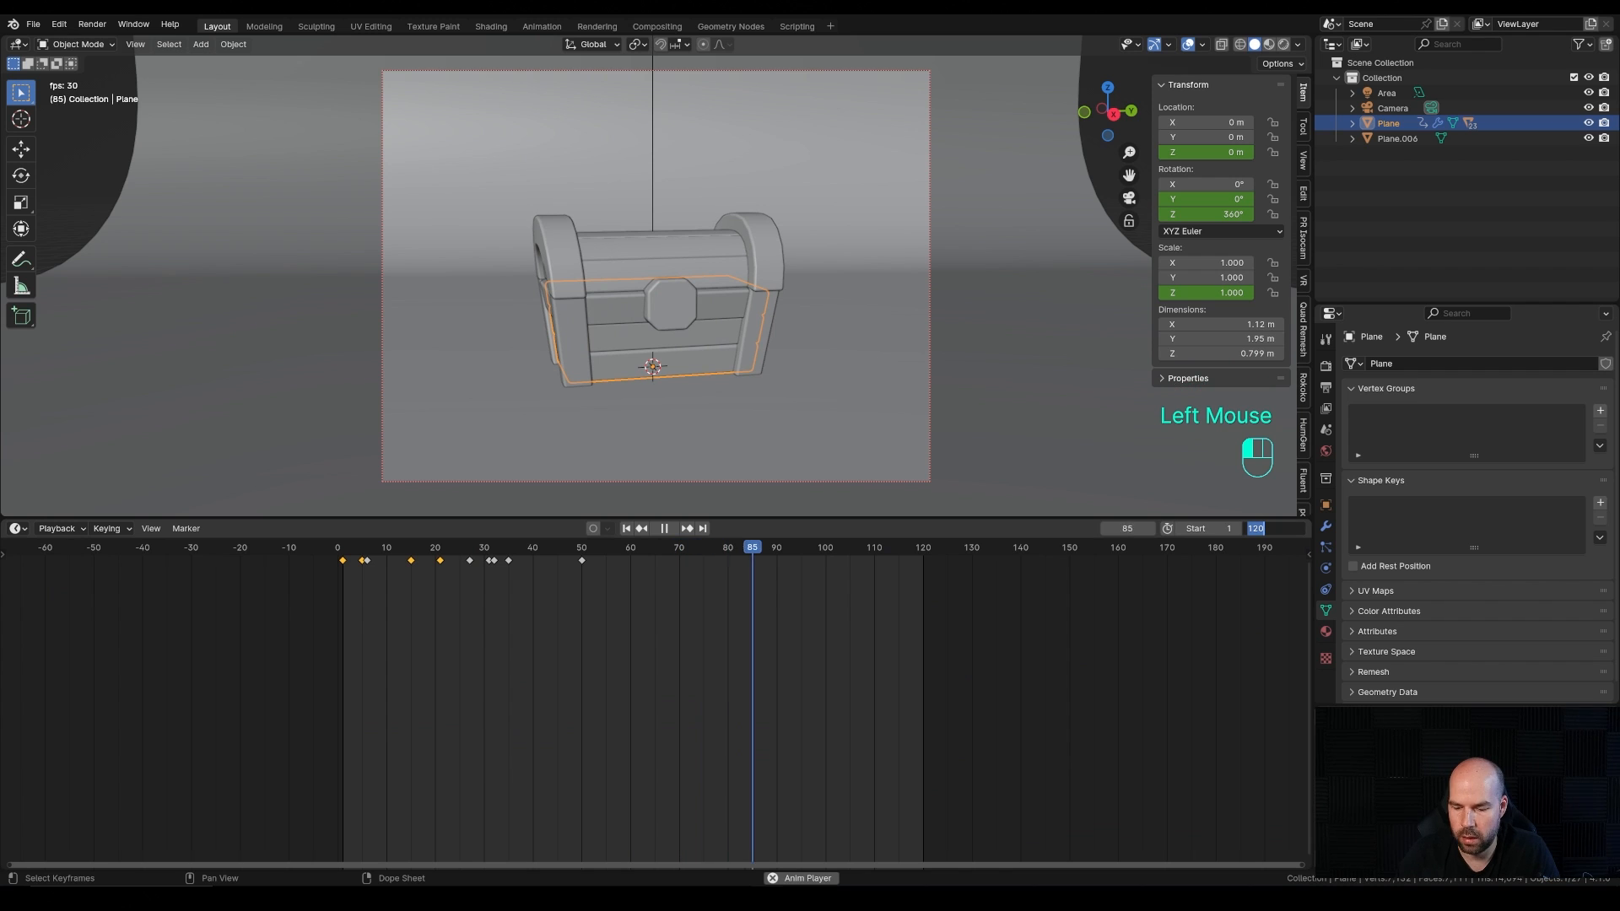
pyautogui.write('70')
pyautogui.press('Return')
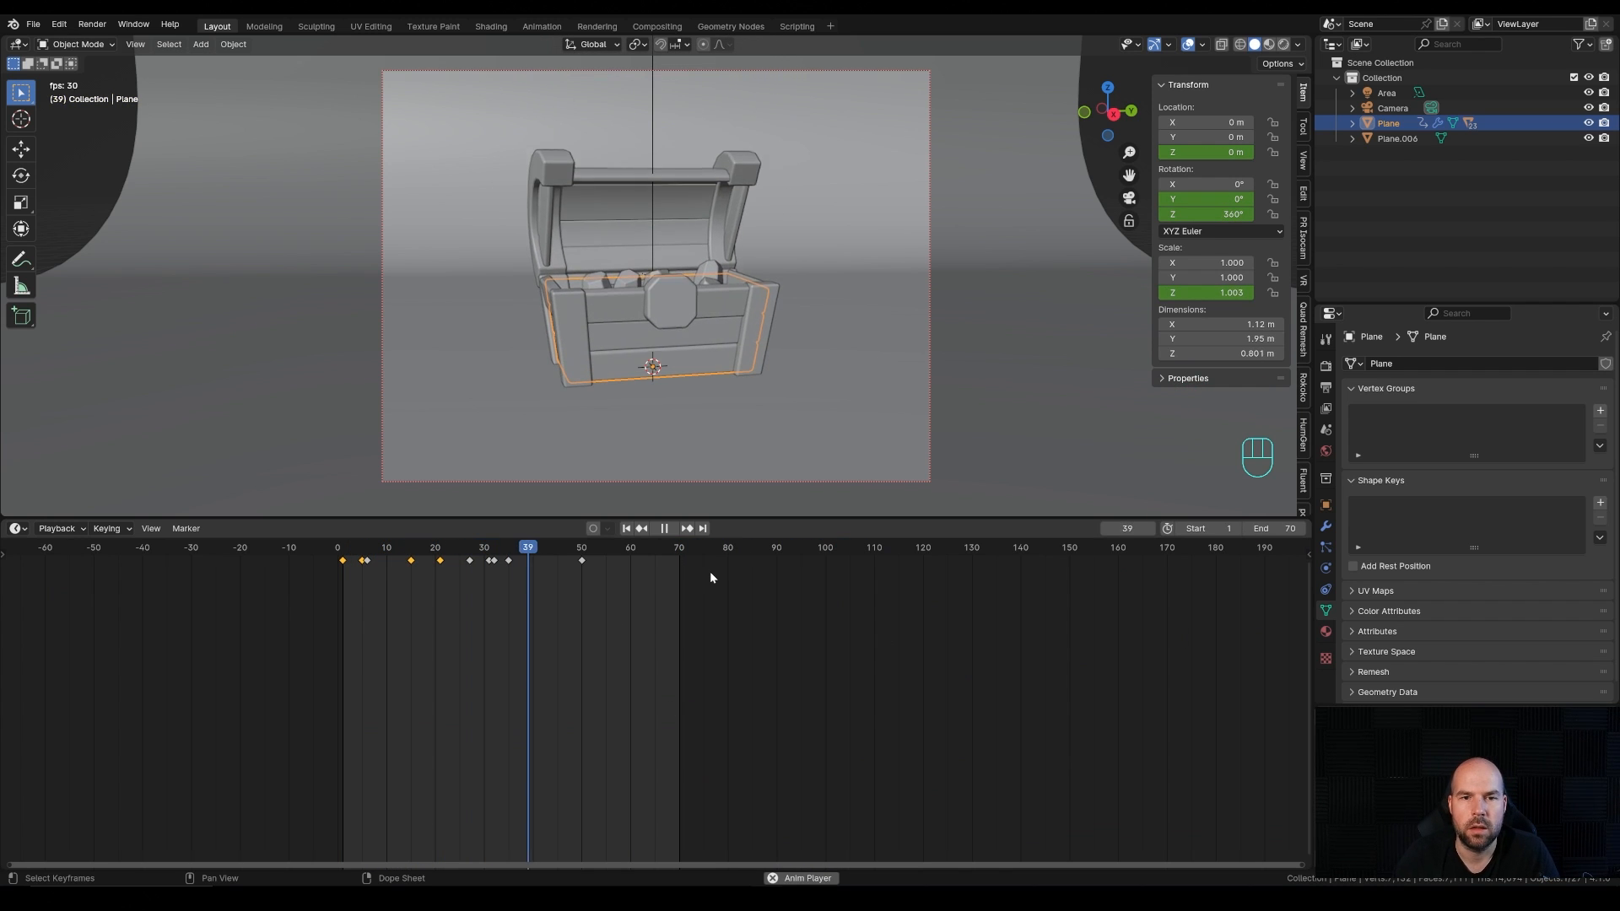
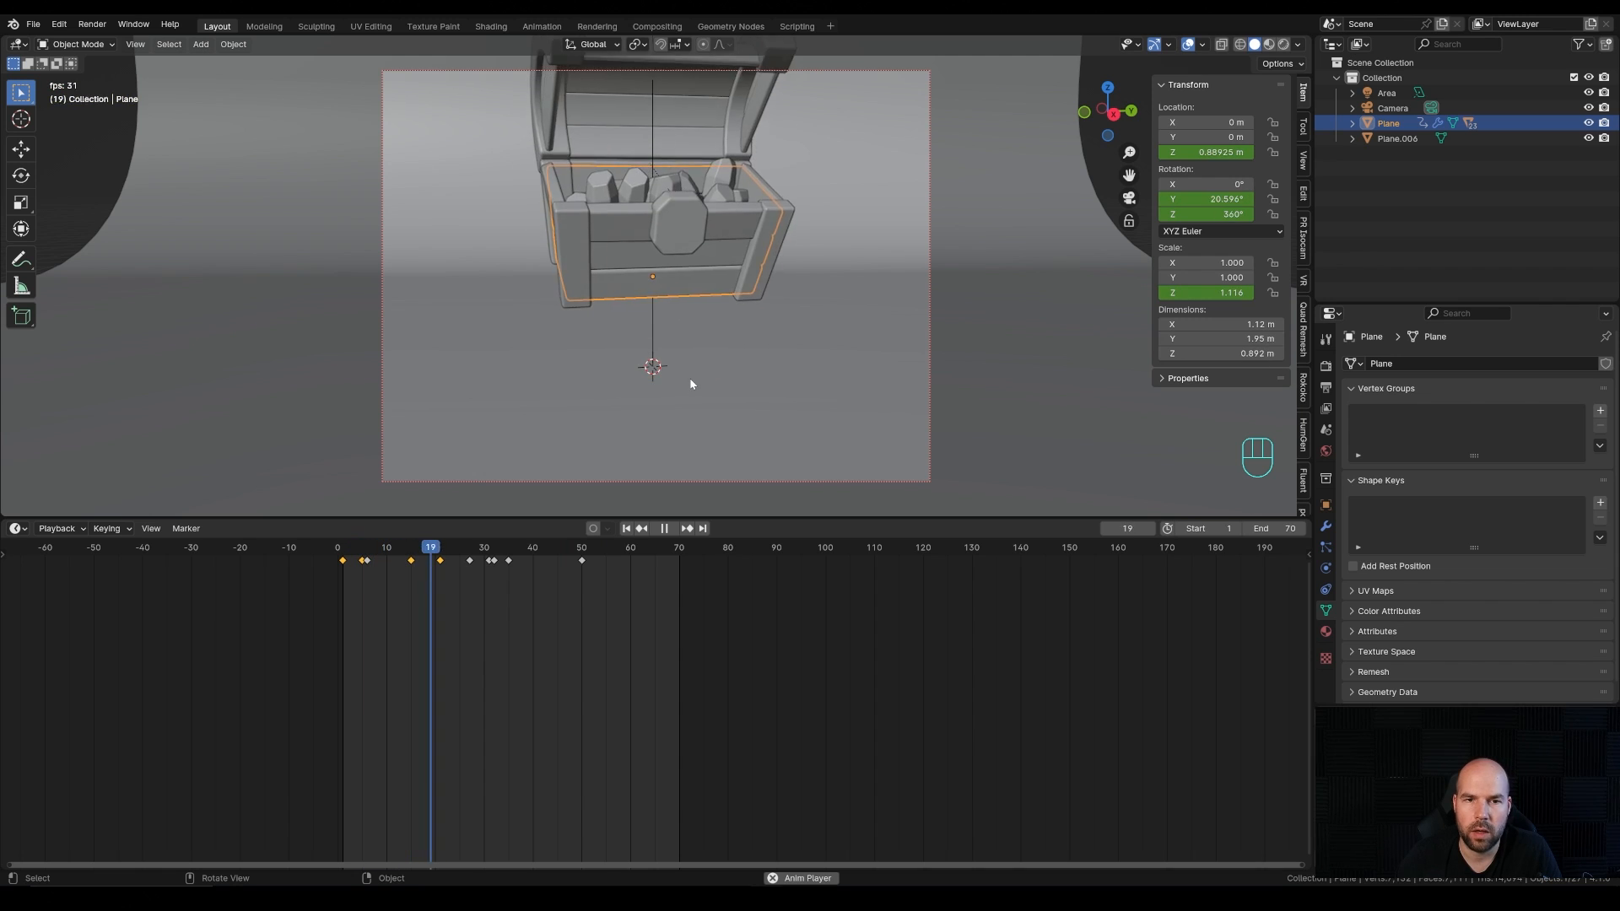
# Step: Stop playback, select the chest lid, and frame its Y Euler Rotation curve in the Graph Editor
pyautogui.press('space')
pyautogui.click(649, 185)
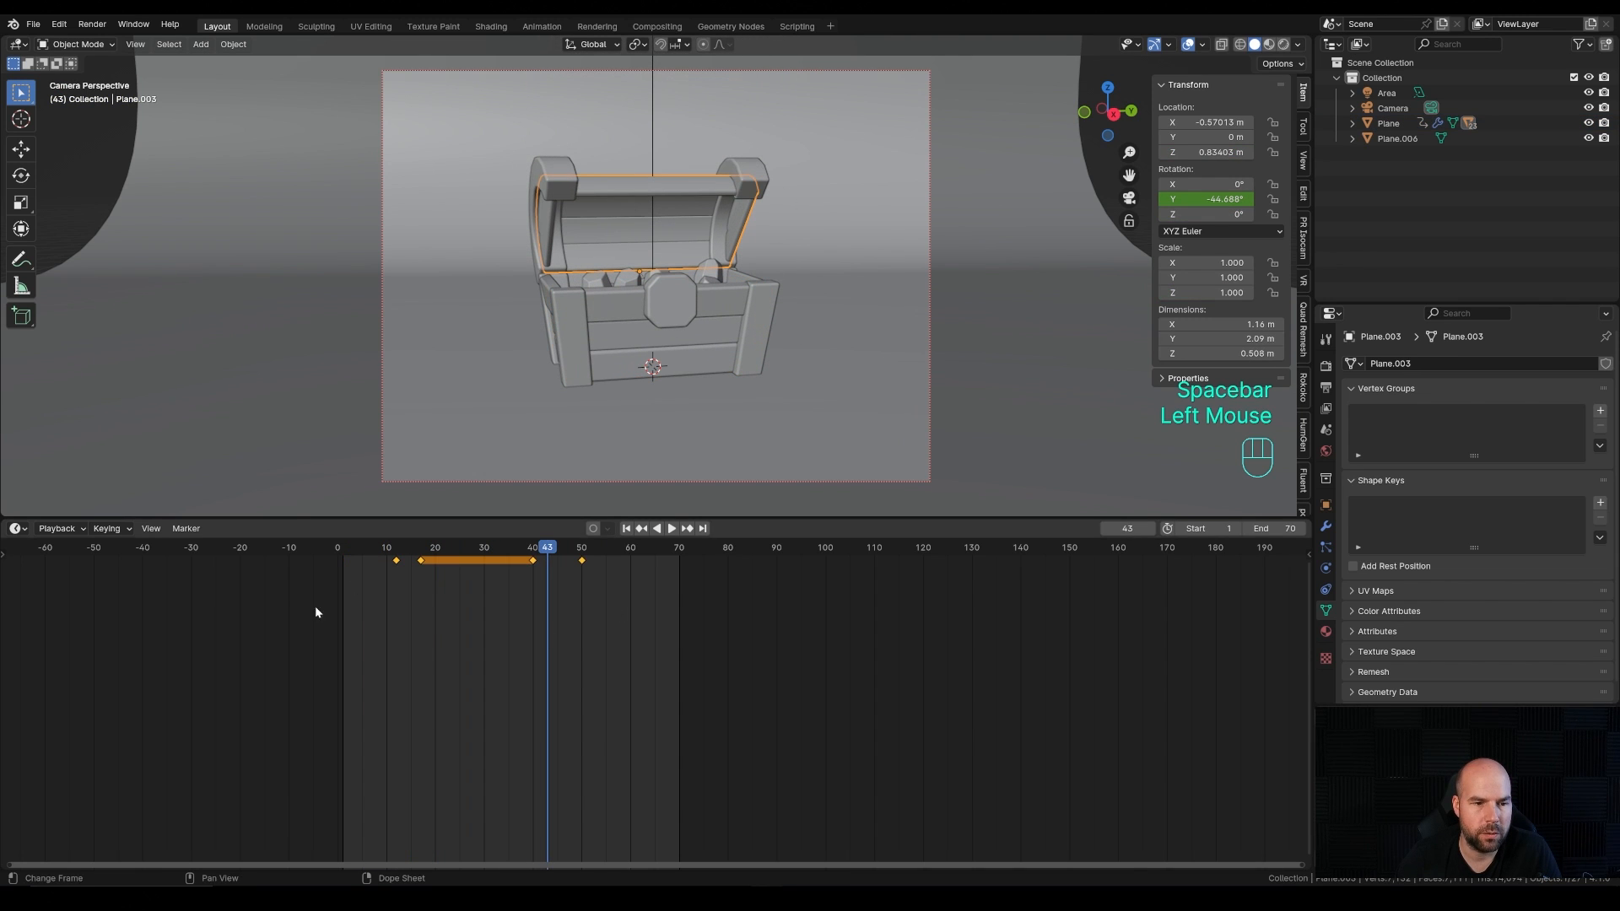
pyautogui.hotkey('ctrl', 'Tab')
pyautogui.scroll(-2, 567, 663)
pyautogui.moveTo(611, 680); pyautogui.dragTo(533, 635, button='middle')
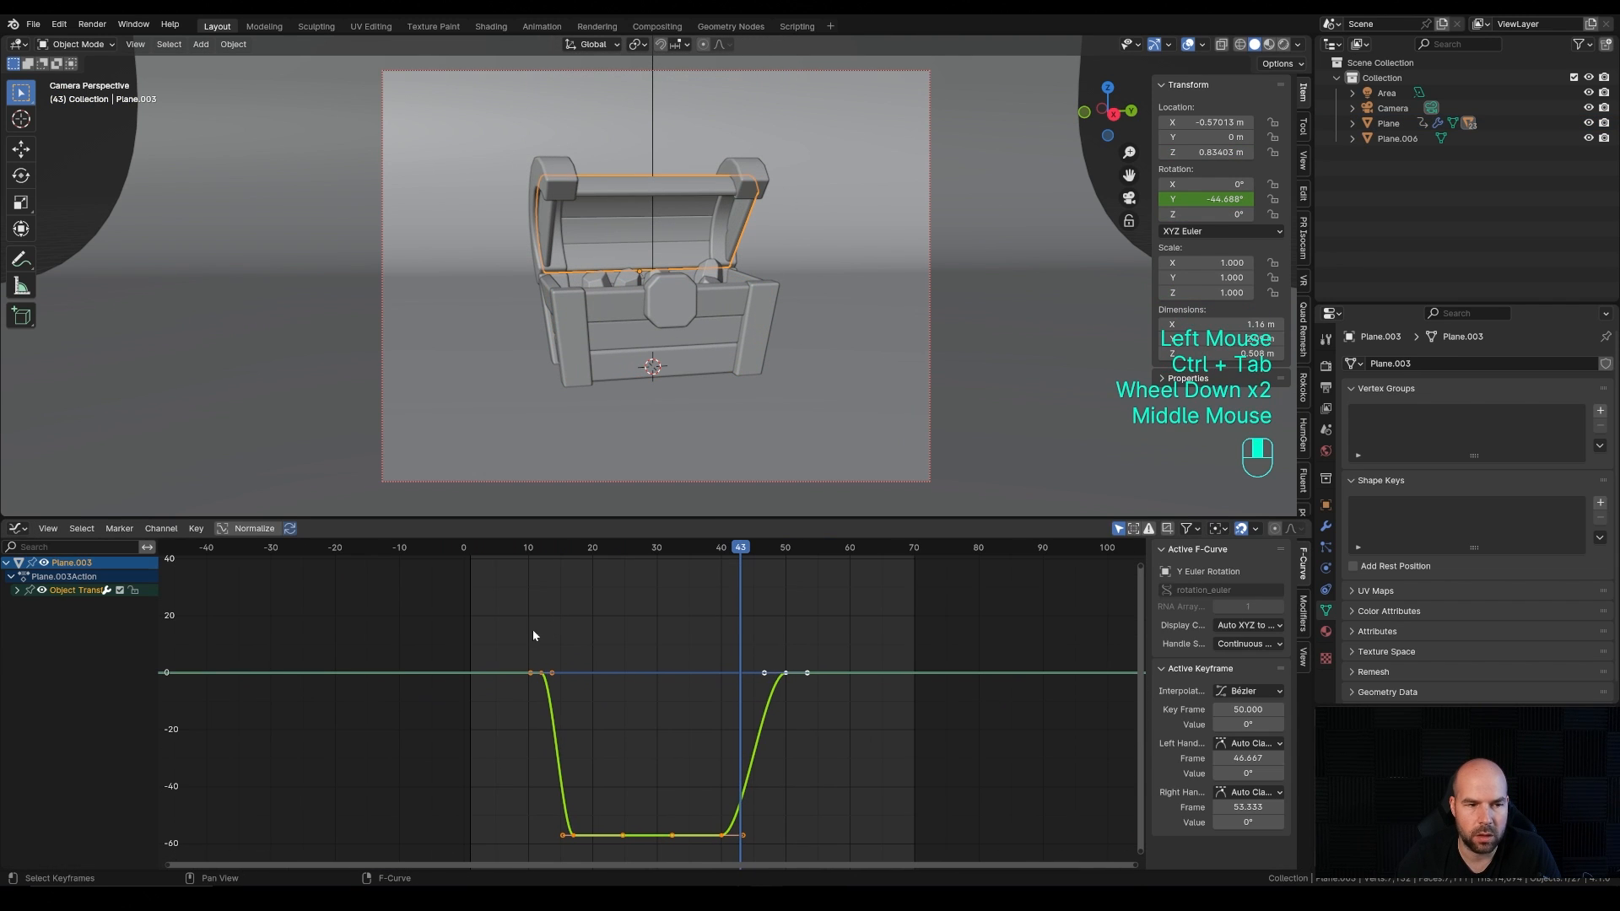
pyautogui.click(16, 590)
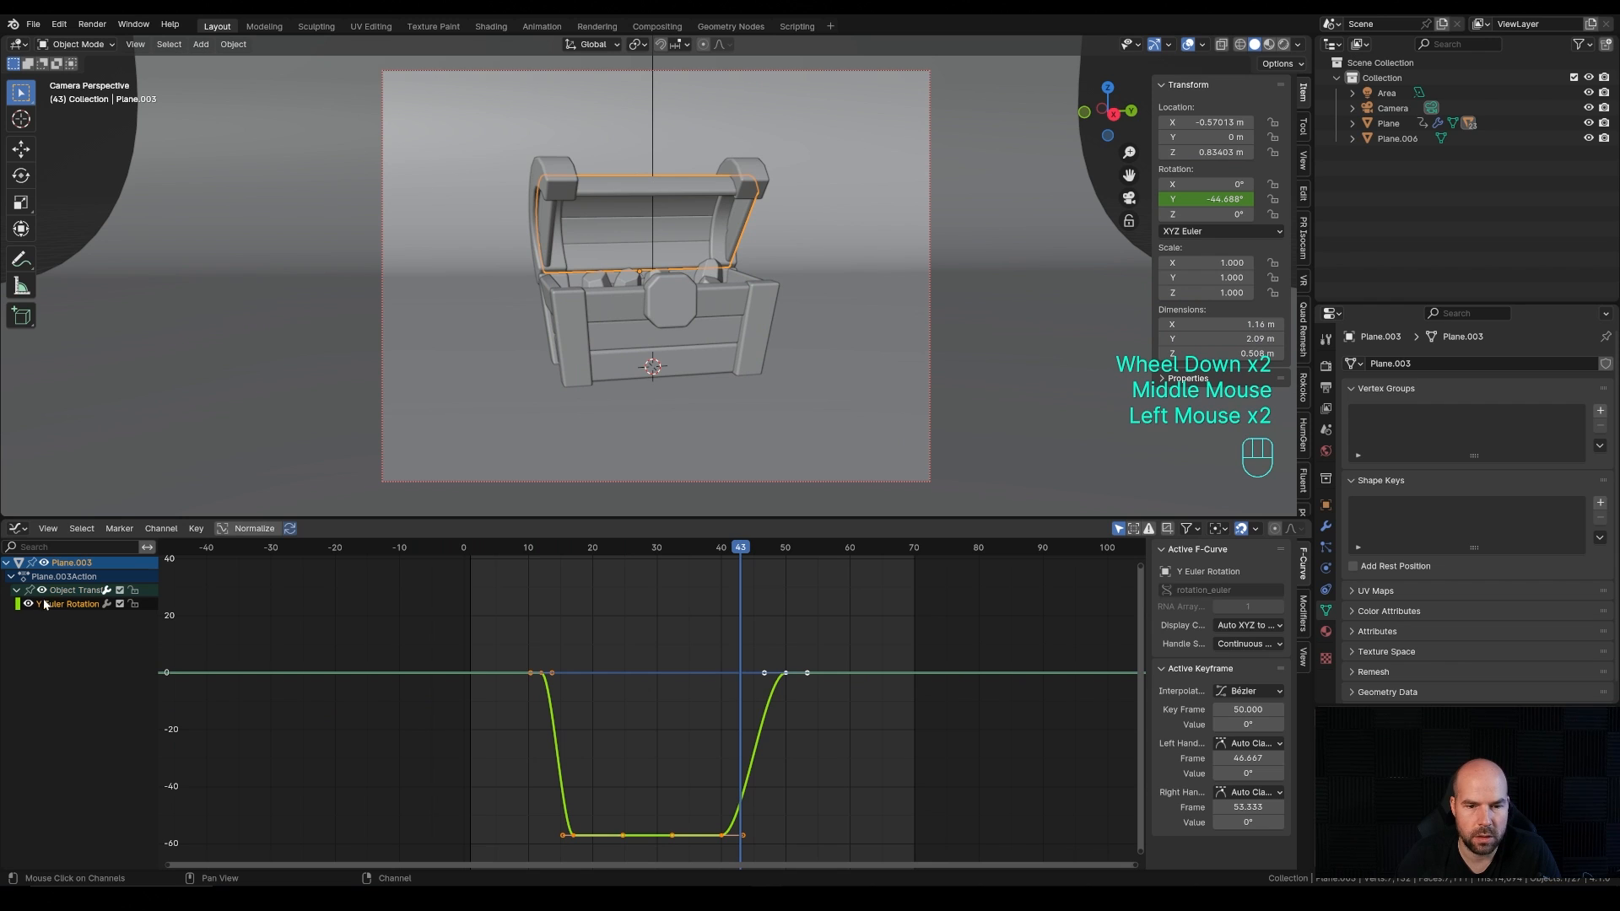
pyautogui.moveTo(443, 618); pyautogui.dragTo(918, 865)
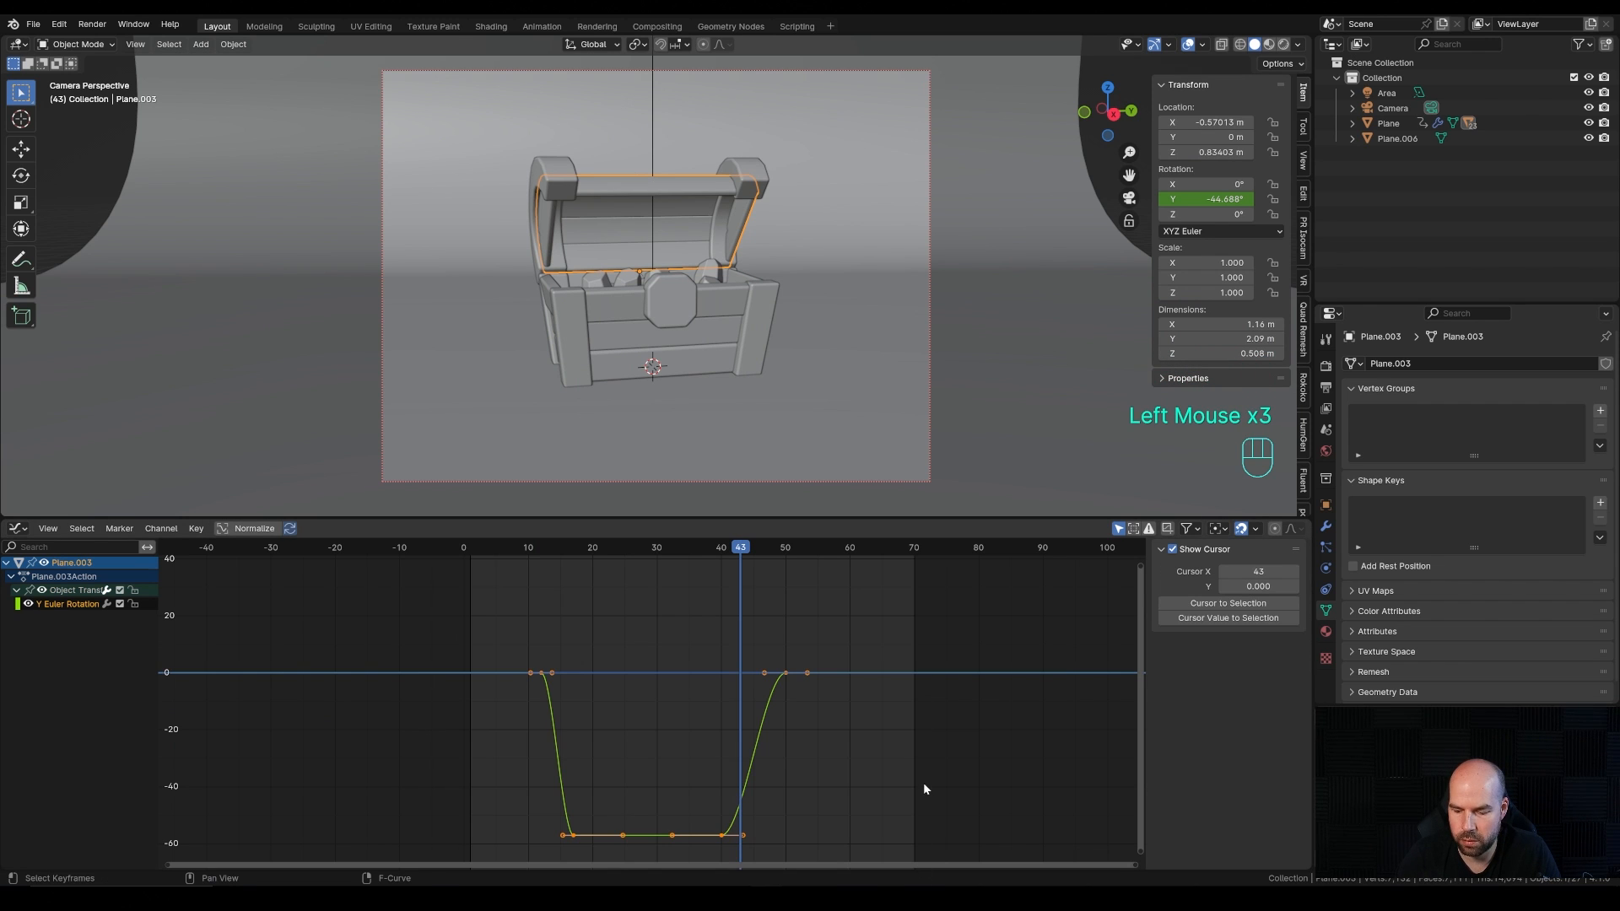
pyautogui.press('KP_Decimal')
pyautogui.scroll(-3, 473, 628)
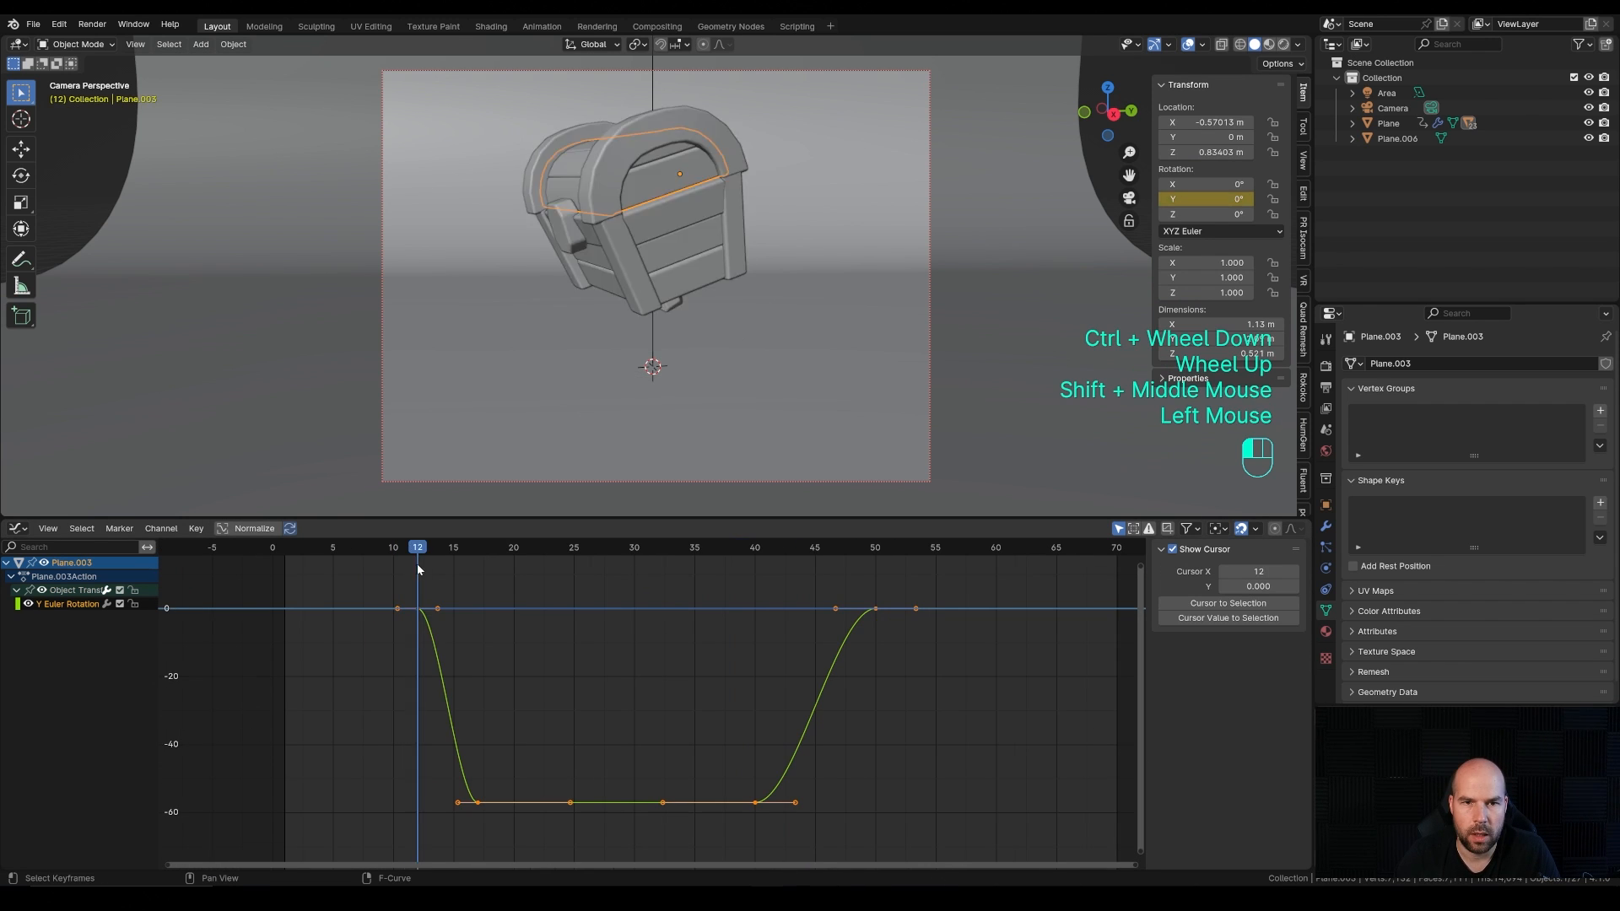
# Step: Pull the right handle of the lid's frame 12 keyframe straight down to about -23.7° and lengthen the frame 17 keyframe's left handle
pyautogui.moveTo(419, 570); pyautogui.dragTo(410, 691)
pyautogui.click(418, 609)
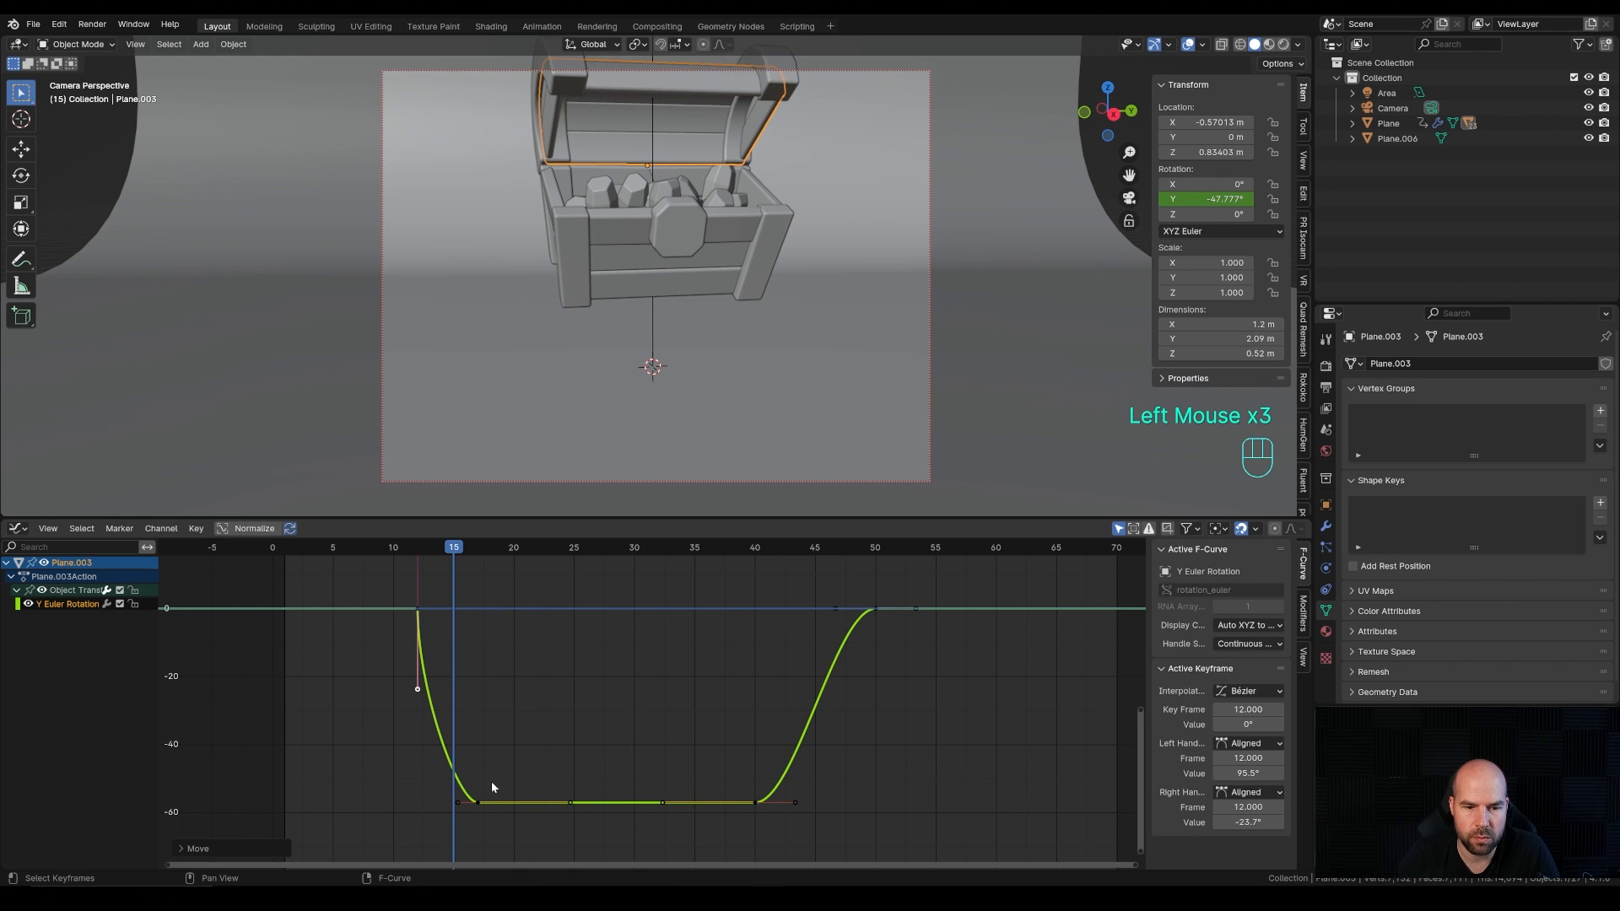
pyautogui.click(478, 802)
pyautogui.click(380, 553)
pyautogui.moveTo(357, 552); pyautogui.dragTo(498, 559)
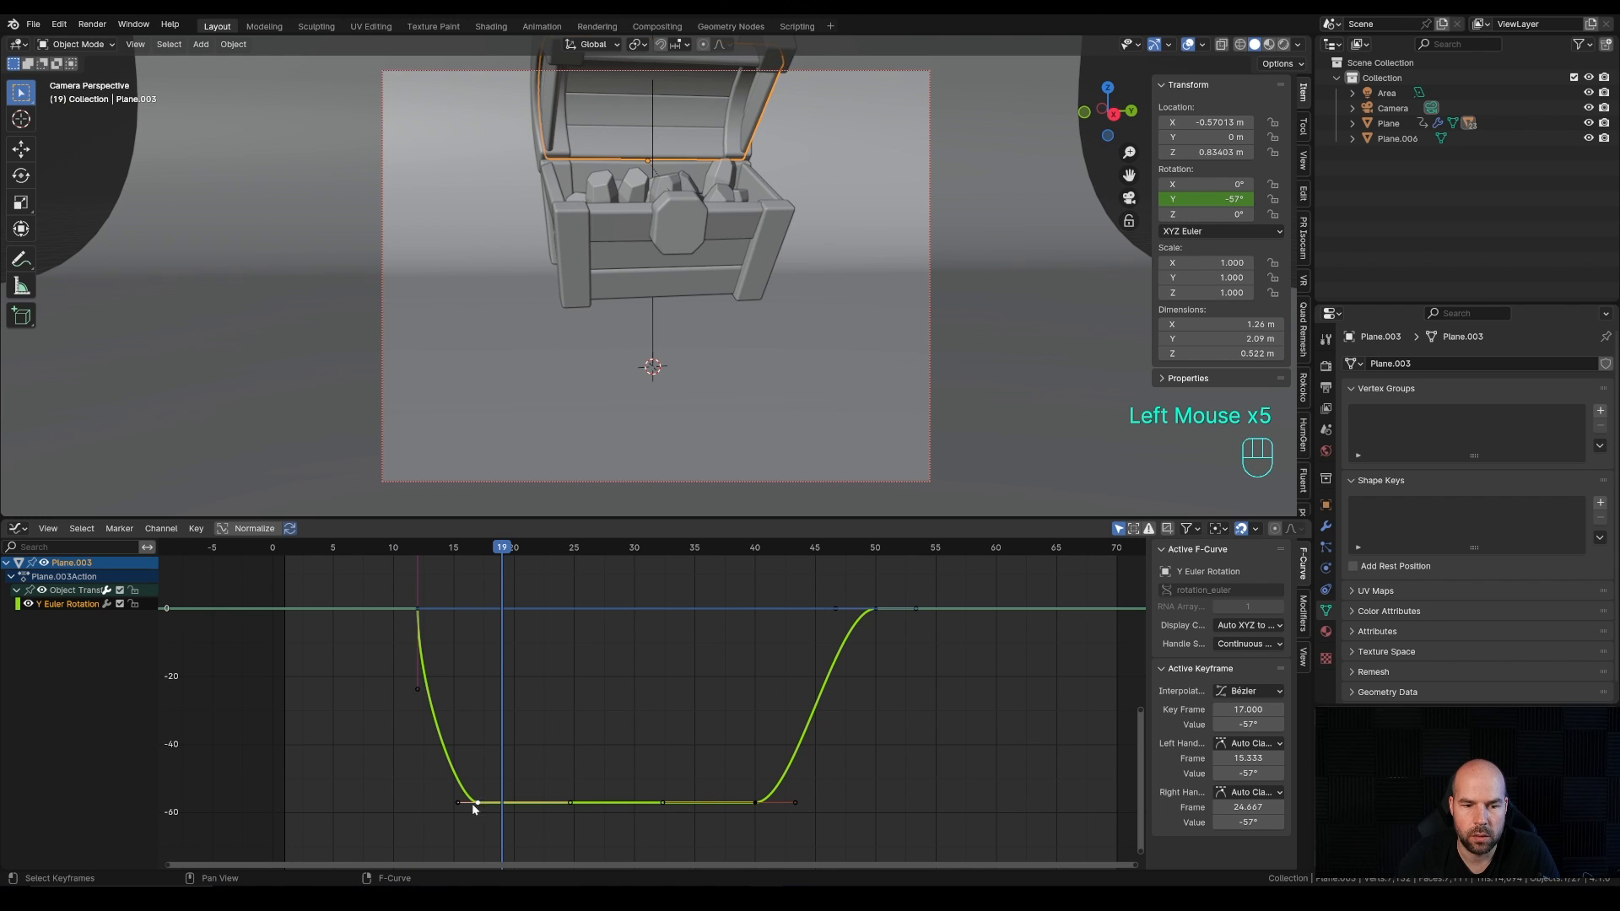
pyautogui.moveTo(482, 805); pyautogui.dragTo(441, 803)
# Step: Play the lid motion and shift its two opening keyframes earlier along the time axis to frames 10 and 18
pyautogui.moveTo(441, 554); pyautogui.dragTo(539, 825)
pyautogui.press('space')
pyautogui.press('space')
pyautogui.press('space')
pyautogui.press('space')
pyautogui.press('g')
pyautogui.press('x')
pyautogui.click(514, 781)
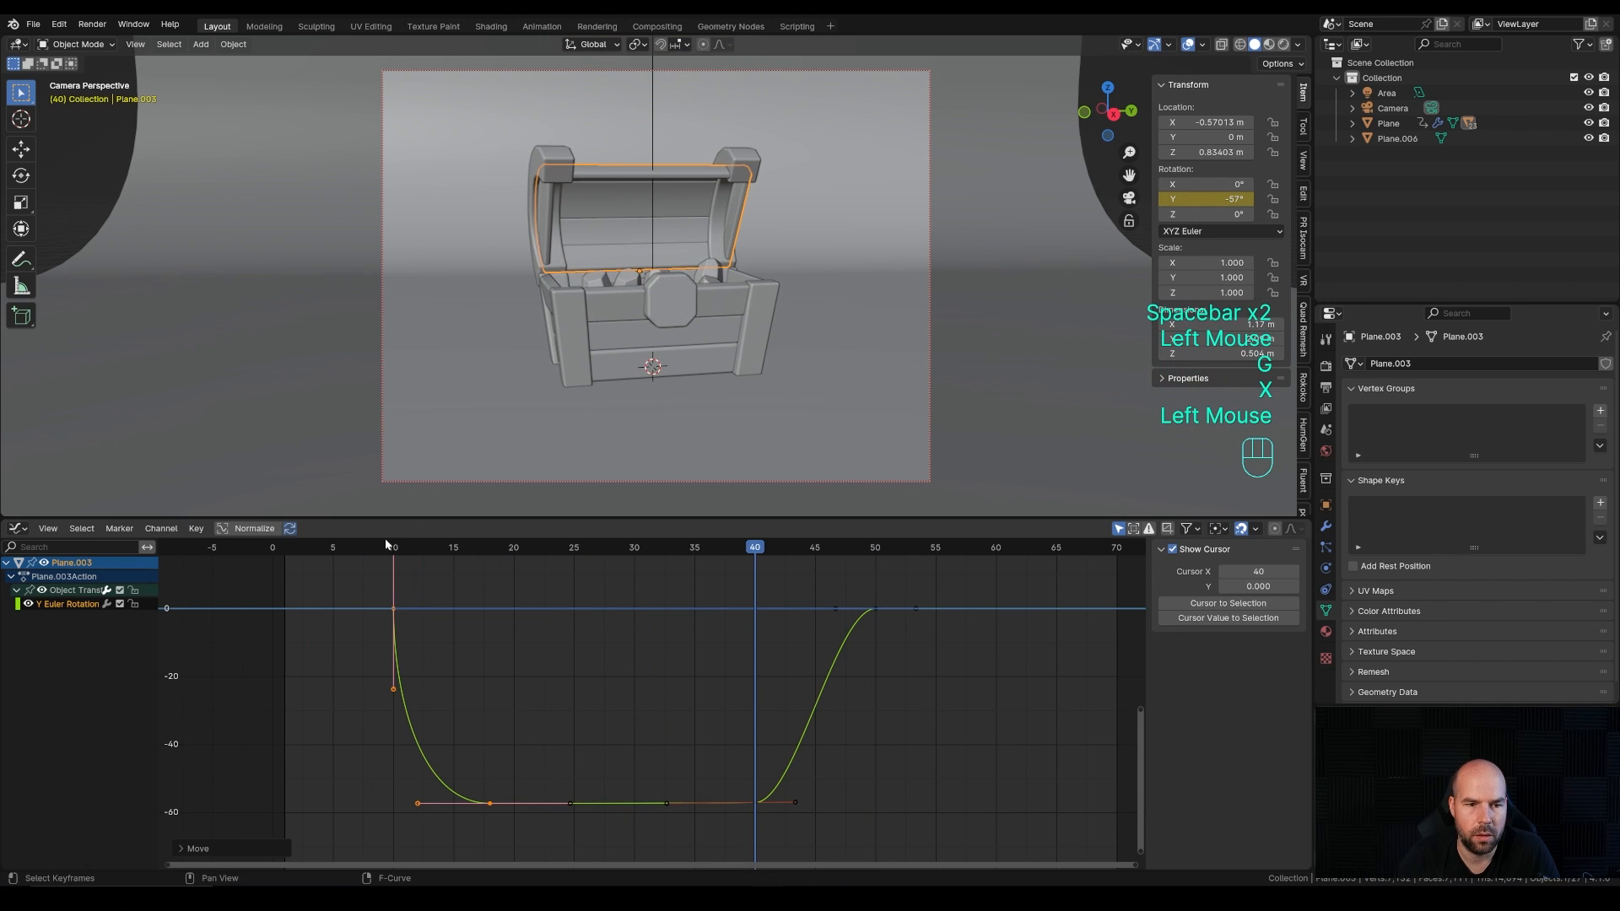
# Step: Play and scrub the animation up to frame 35 to check the earlier lid opening
pyautogui.moveTo(382, 549); pyautogui.dragTo(288, 574)
pyautogui.press('space')
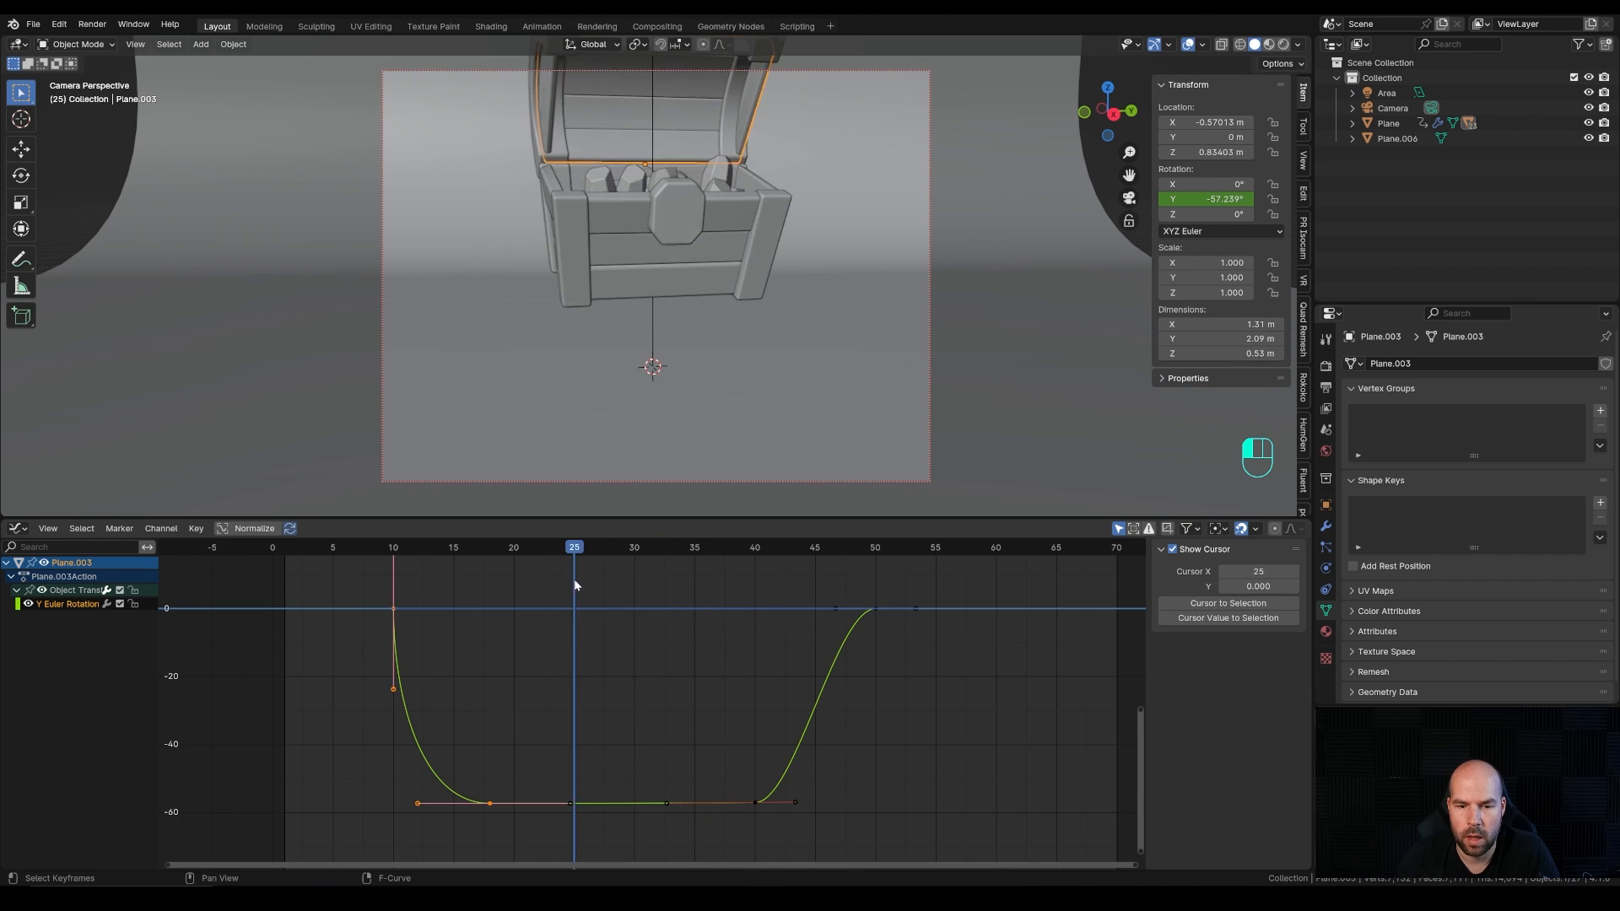
pyautogui.moveTo(574, 585); pyautogui.dragTo(700, 585)
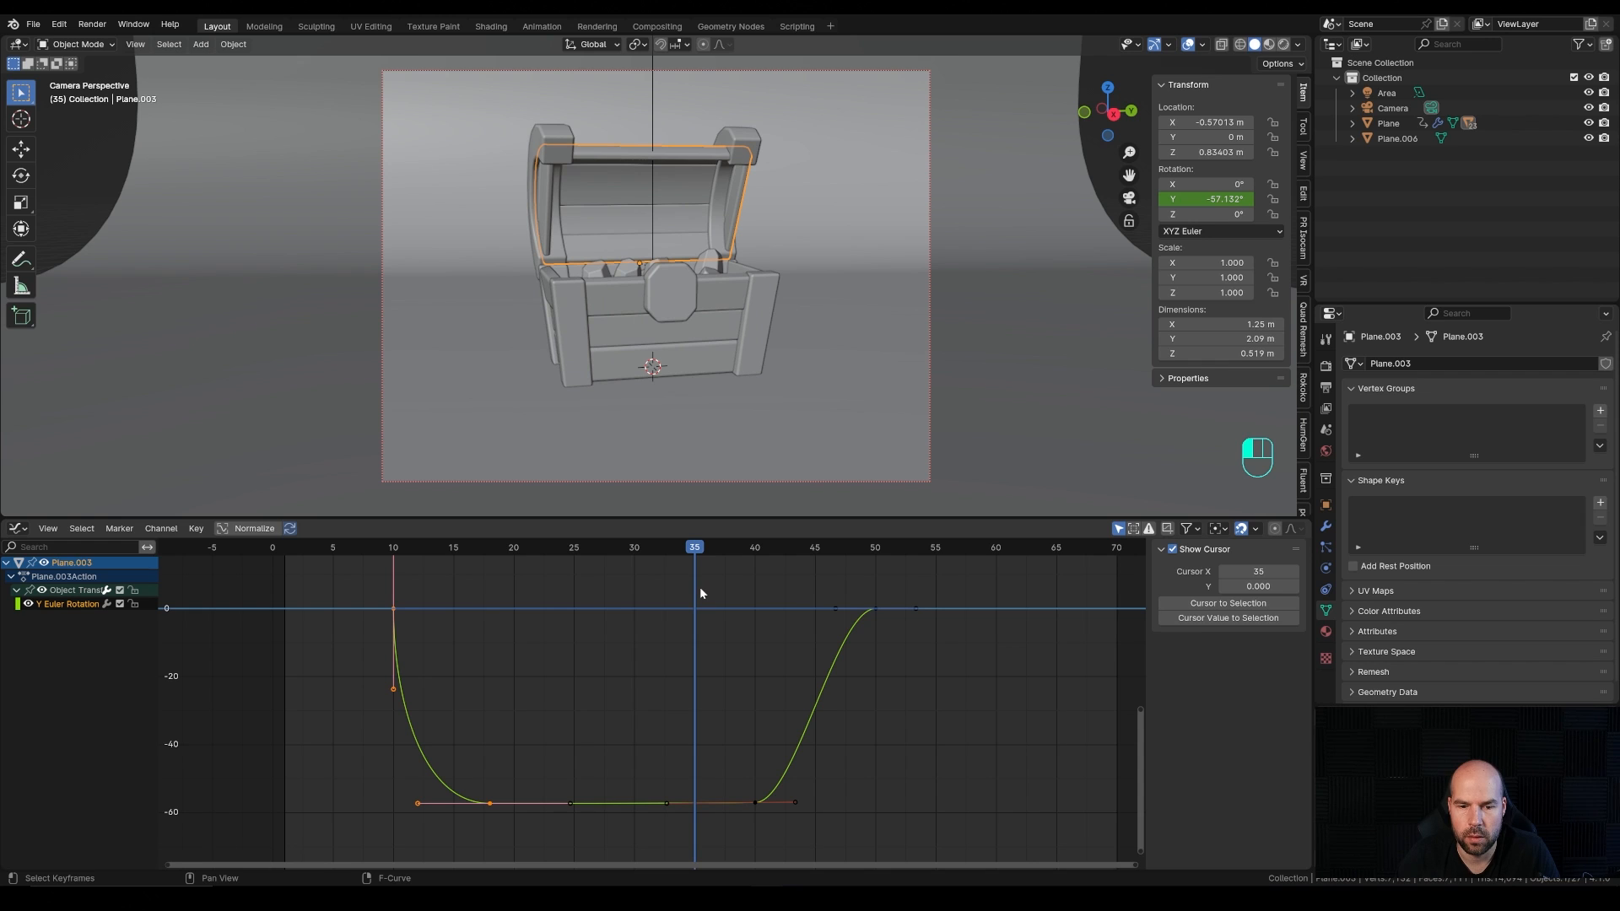
# Step: Move the lid's frame 40 Y rotation keyframe along the time axis to frame 35 and set its handles to Free
pyautogui.click(755, 802)
pyautogui.press('g')
pyautogui.press('x')
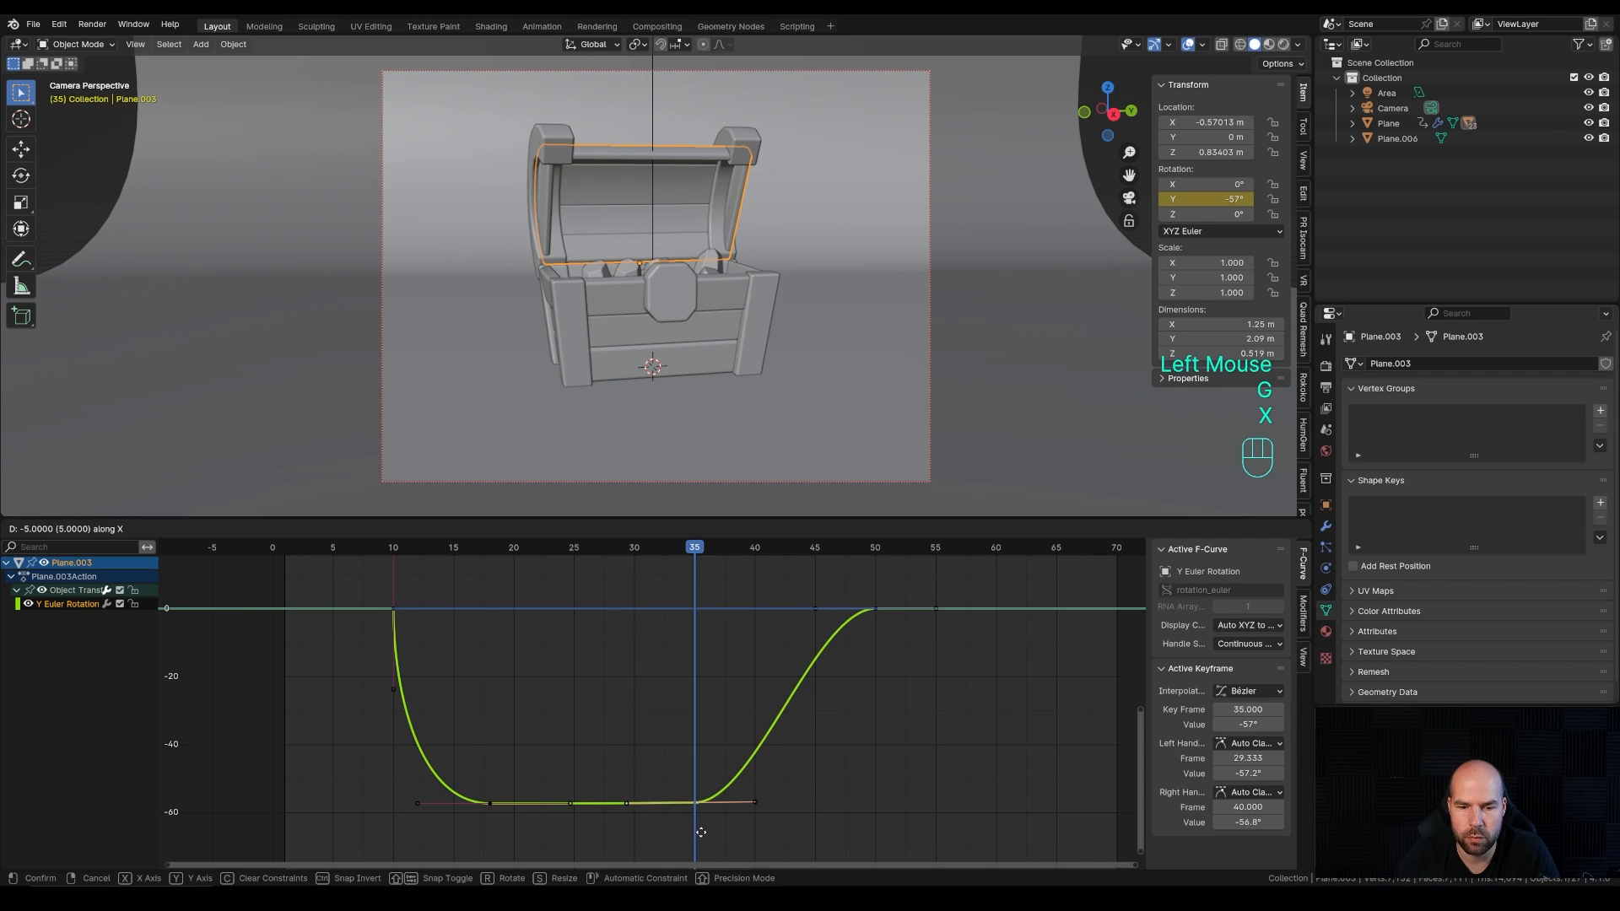
pyautogui.click(746, 775)
pyautogui.click(752, 801)
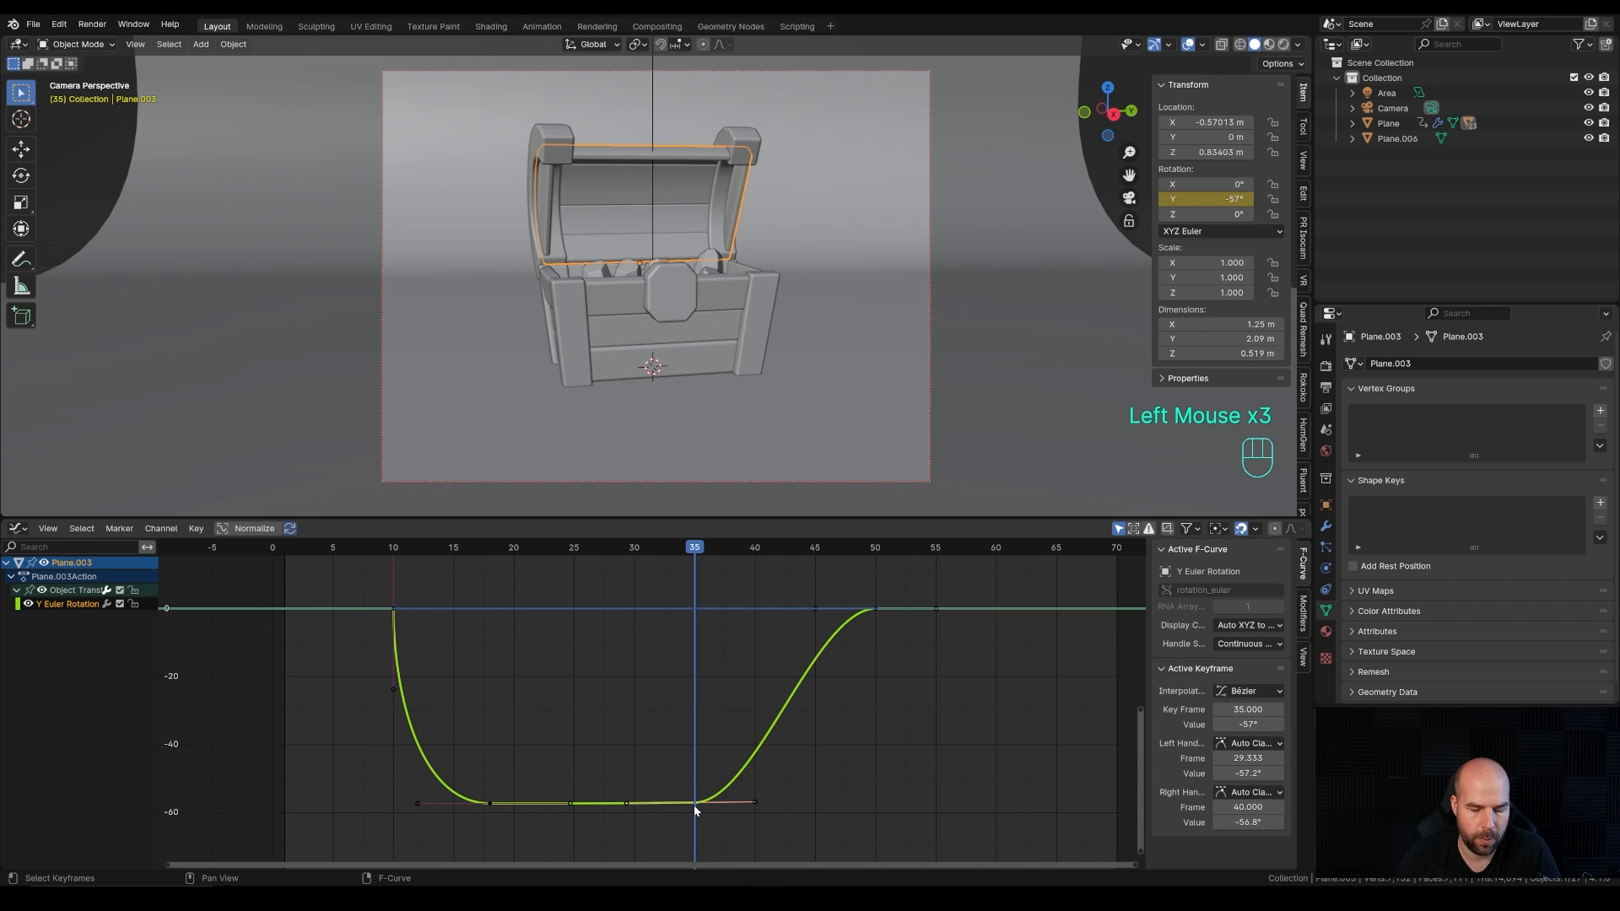
pyautogui.press('v')
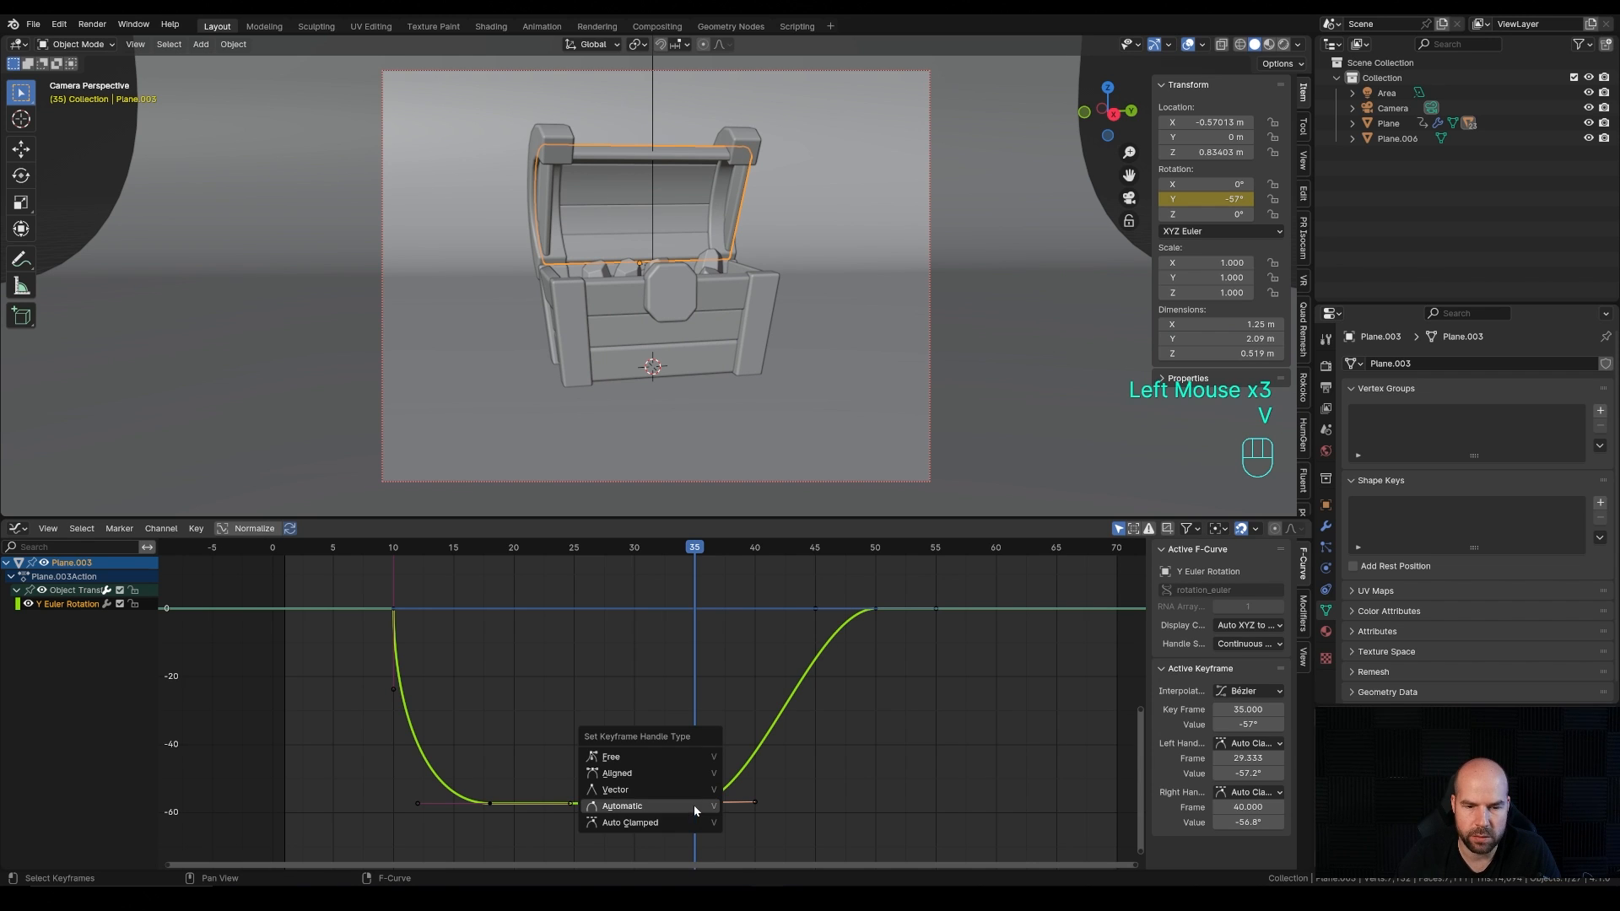
pyautogui.click(631, 757)
# Step: Straighten the lid's closing curve by raising the frame 35 keyframe's right handle to about -39° and lowering the frame 50 keyframe's left handle
pyautogui.hotkey('ctrl', 'z')
pyautogui.hotkey('ctrl', 'z')
pyautogui.moveTo(751, 798); pyautogui.dragTo(747, 725)
pyautogui.moveTo(814, 609); pyautogui.dragTo(831, 658)
pyautogui.moveTo(751, 729); pyautogui.dragTo(754, 741)
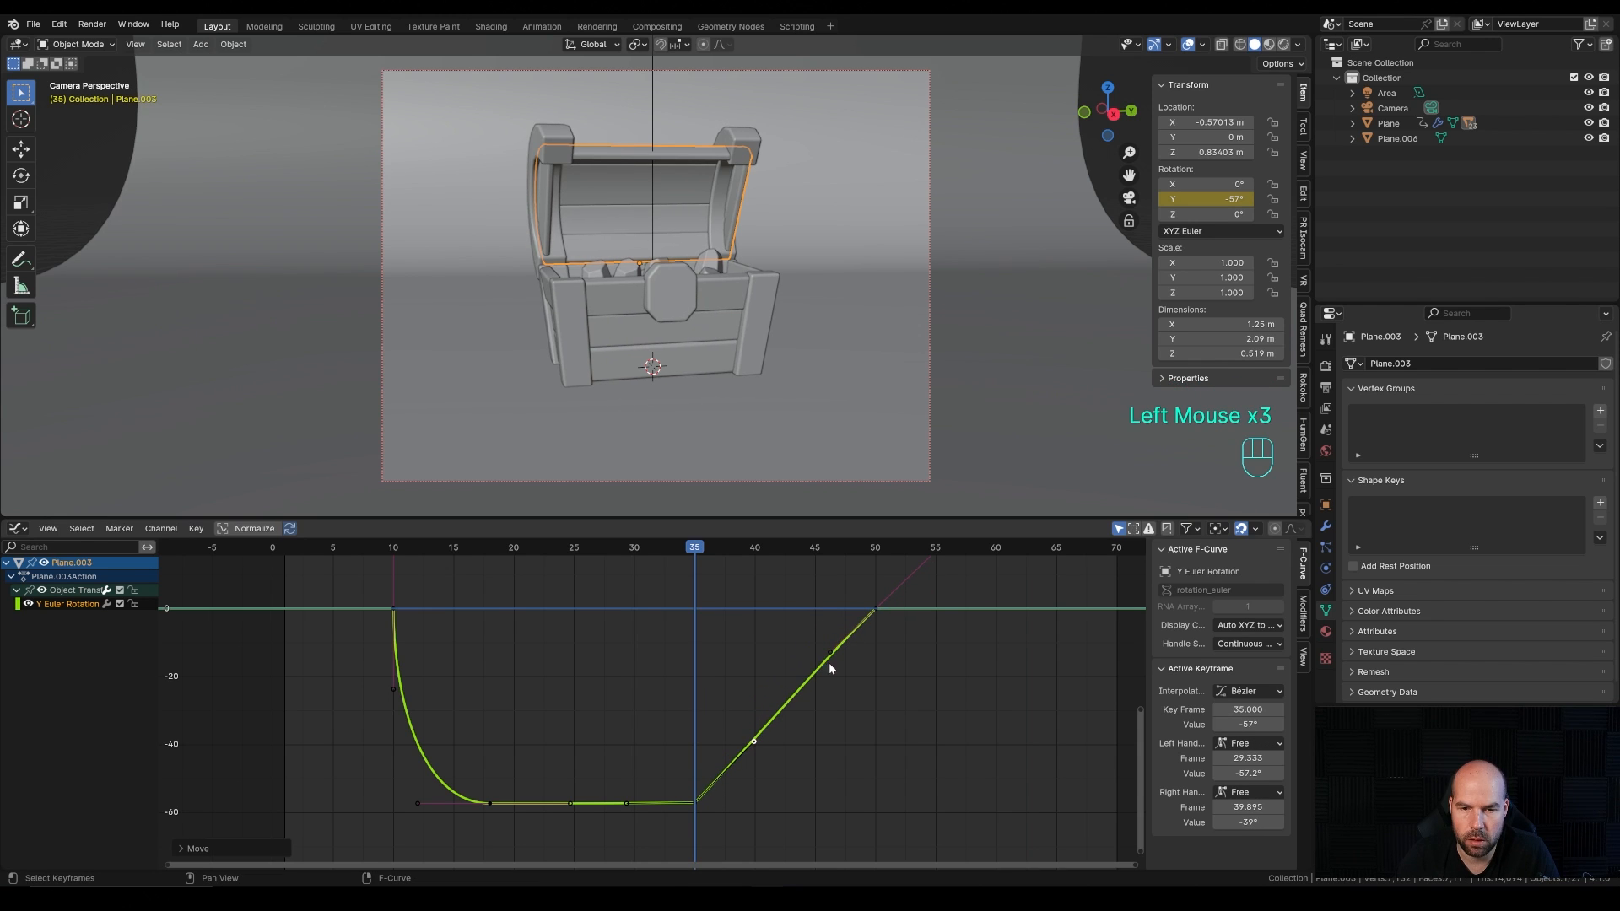
# Step: Play the closing motion, move the lid's last keyframe to frame 40 and pull its left handle down to about -20.5°
pyautogui.press('space')
pyautogui.press('space')
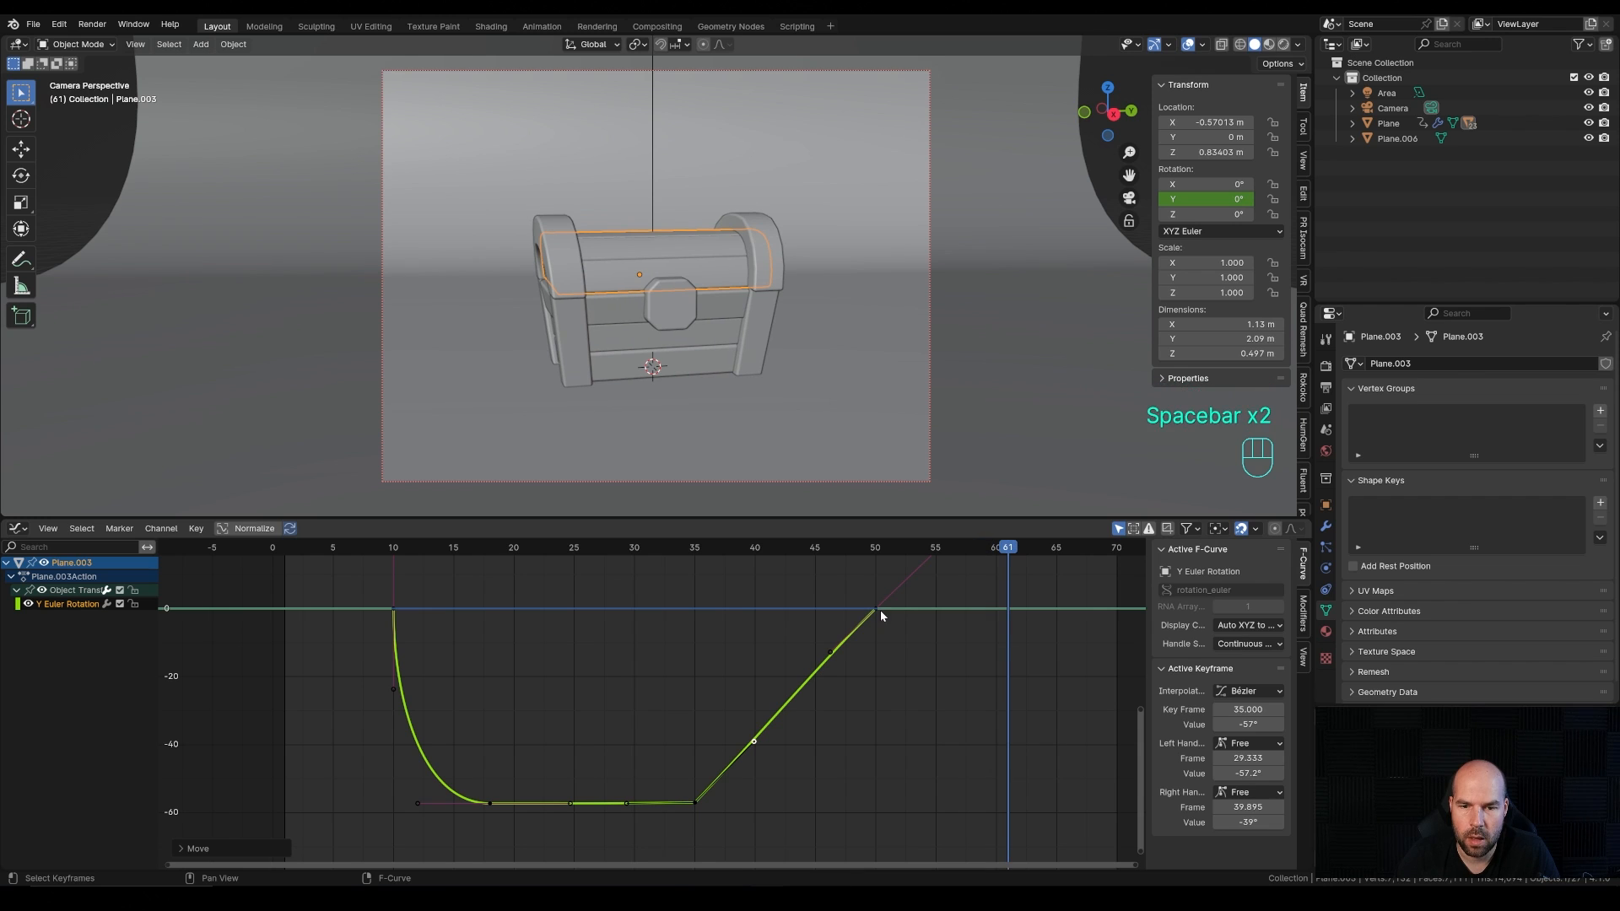
pyautogui.click(877, 609)
pyautogui.press('g')
pyautogui.press('x')
pyautogui.click(758, 625)
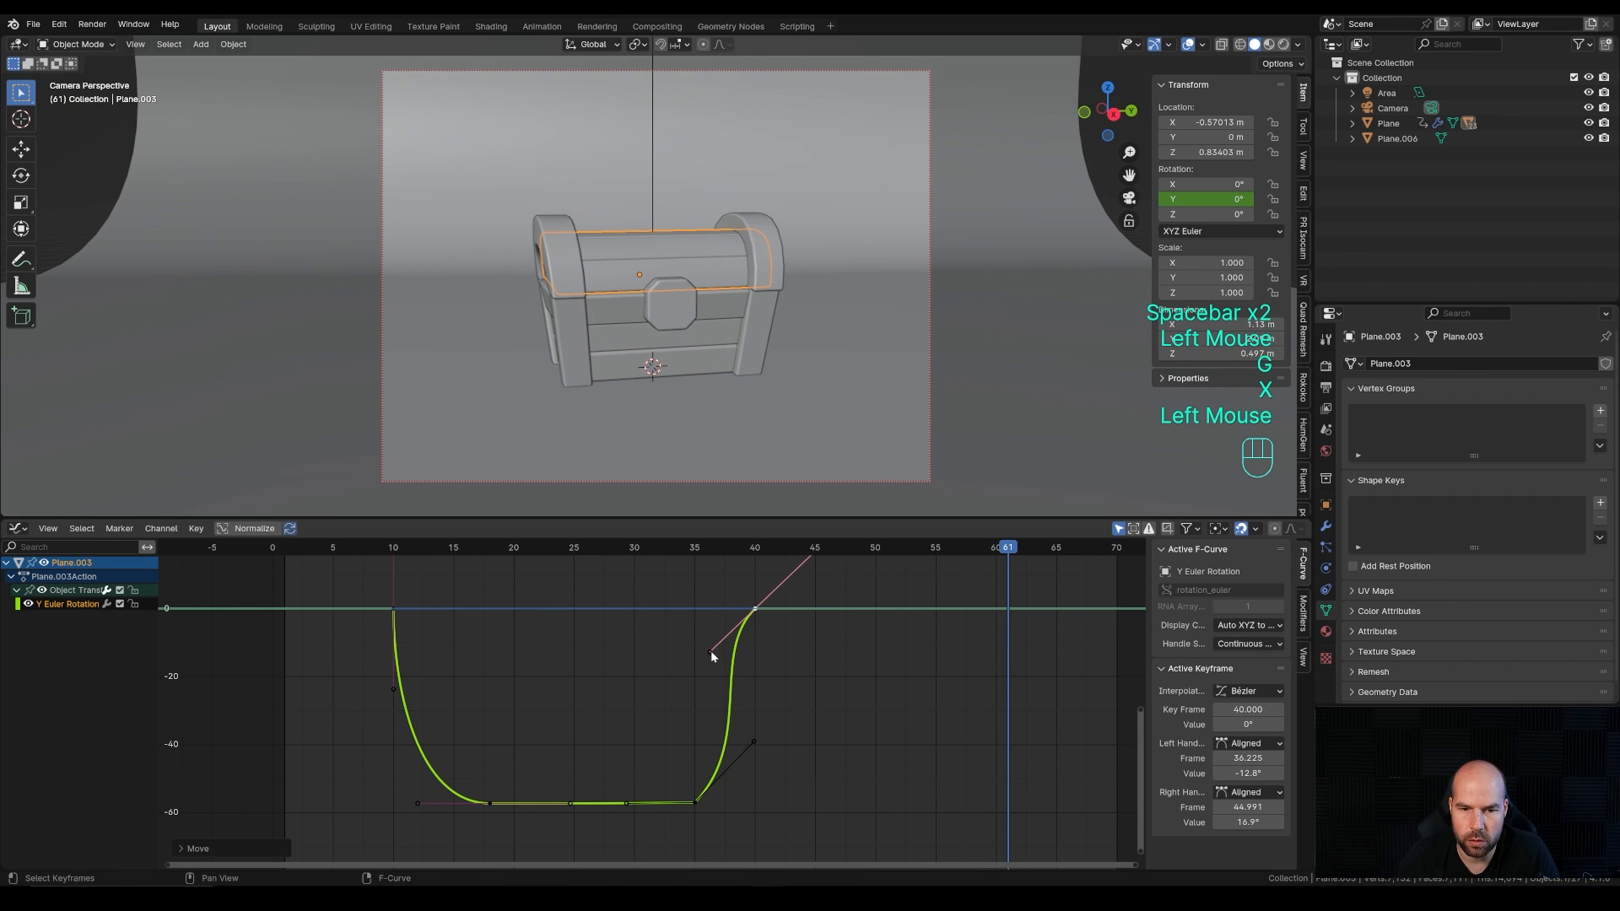
pyautogui.moveTo(711, 653); pyautogui.dragTo(753, 679)
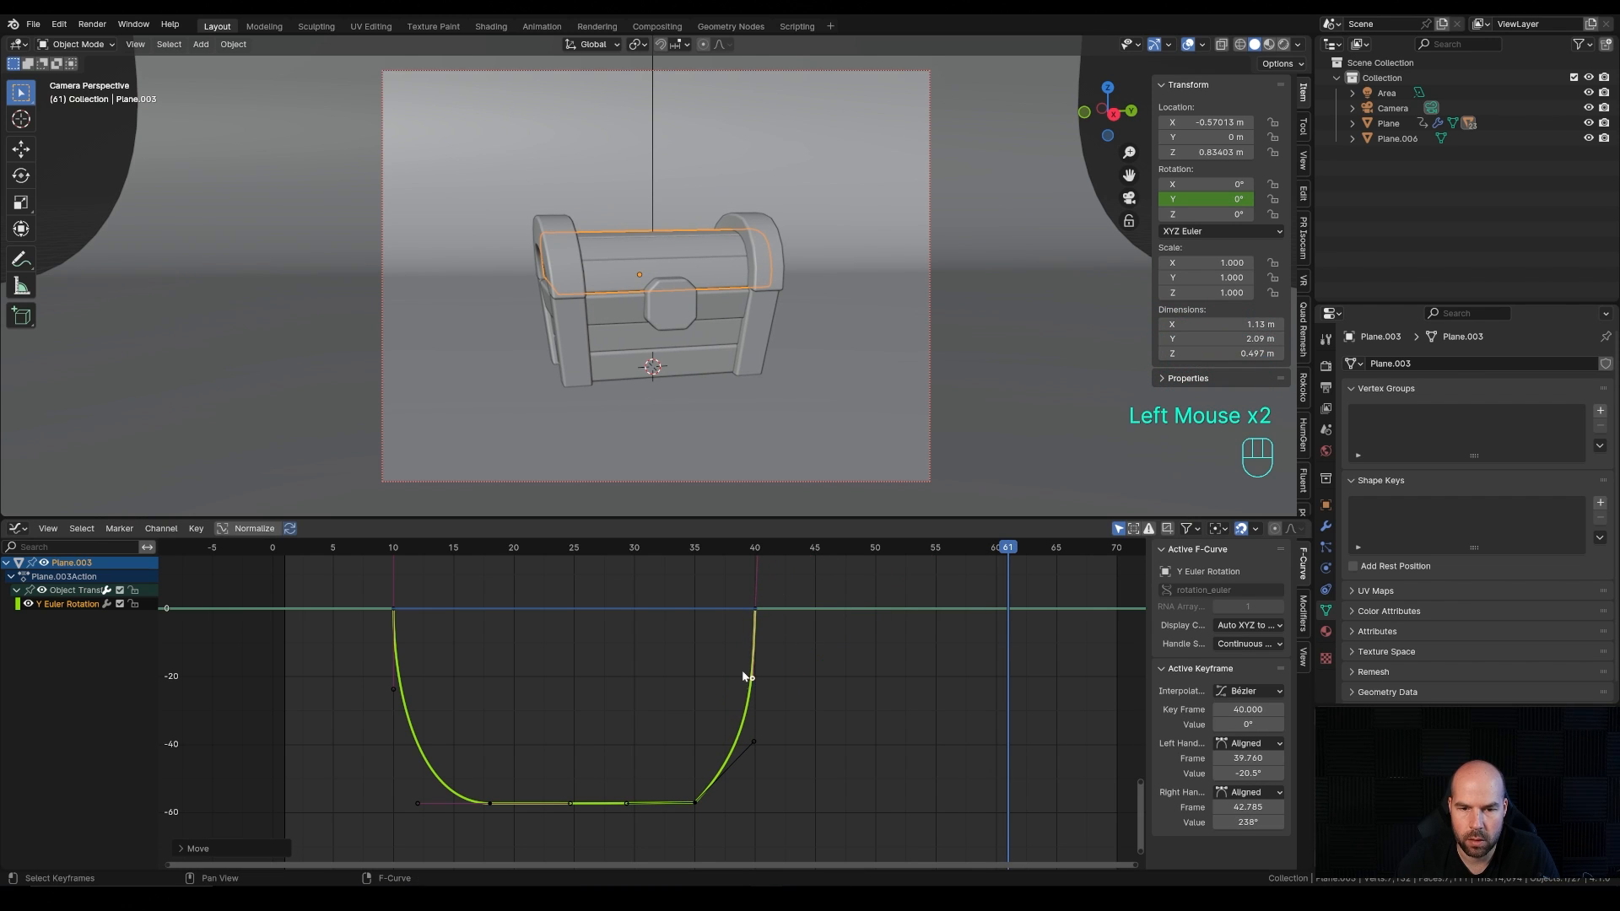
# Step: Replay the lid closing and shift its two closing keyframes earlier to frames 32 and 37
pyautogui.click(720, 560)
pyautogui.click(683, 548)
pyautogui.press('space')
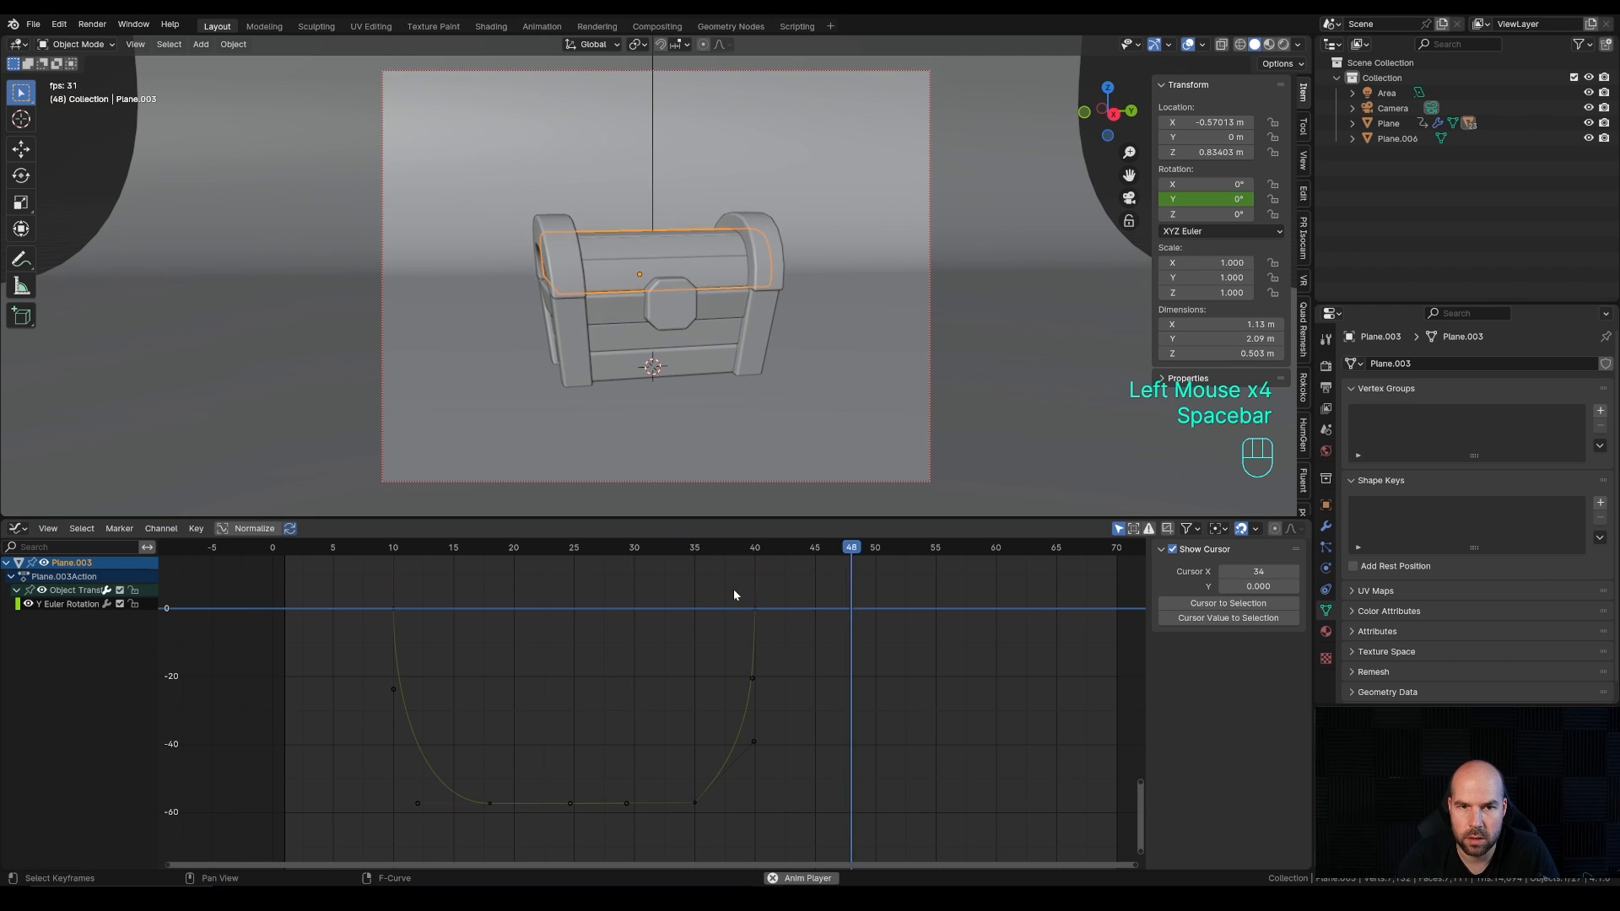
pyautogui.press('space')
pyautogui.click(611, 547)
pyautogui.press('space')
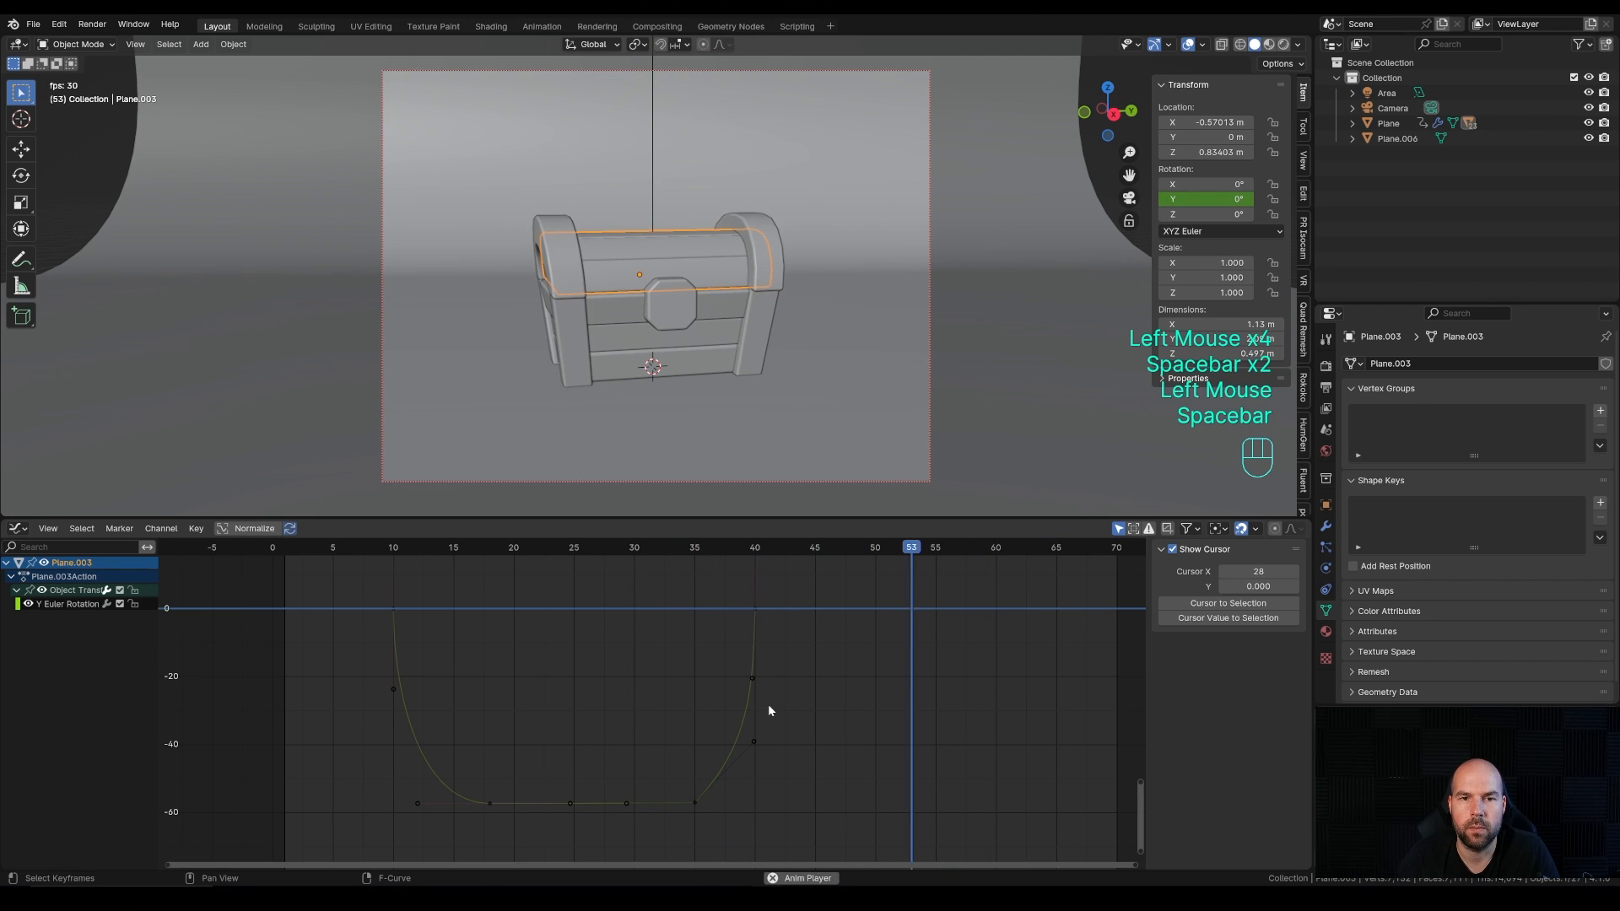
pyautogui.scroll(-1, 690, 348)
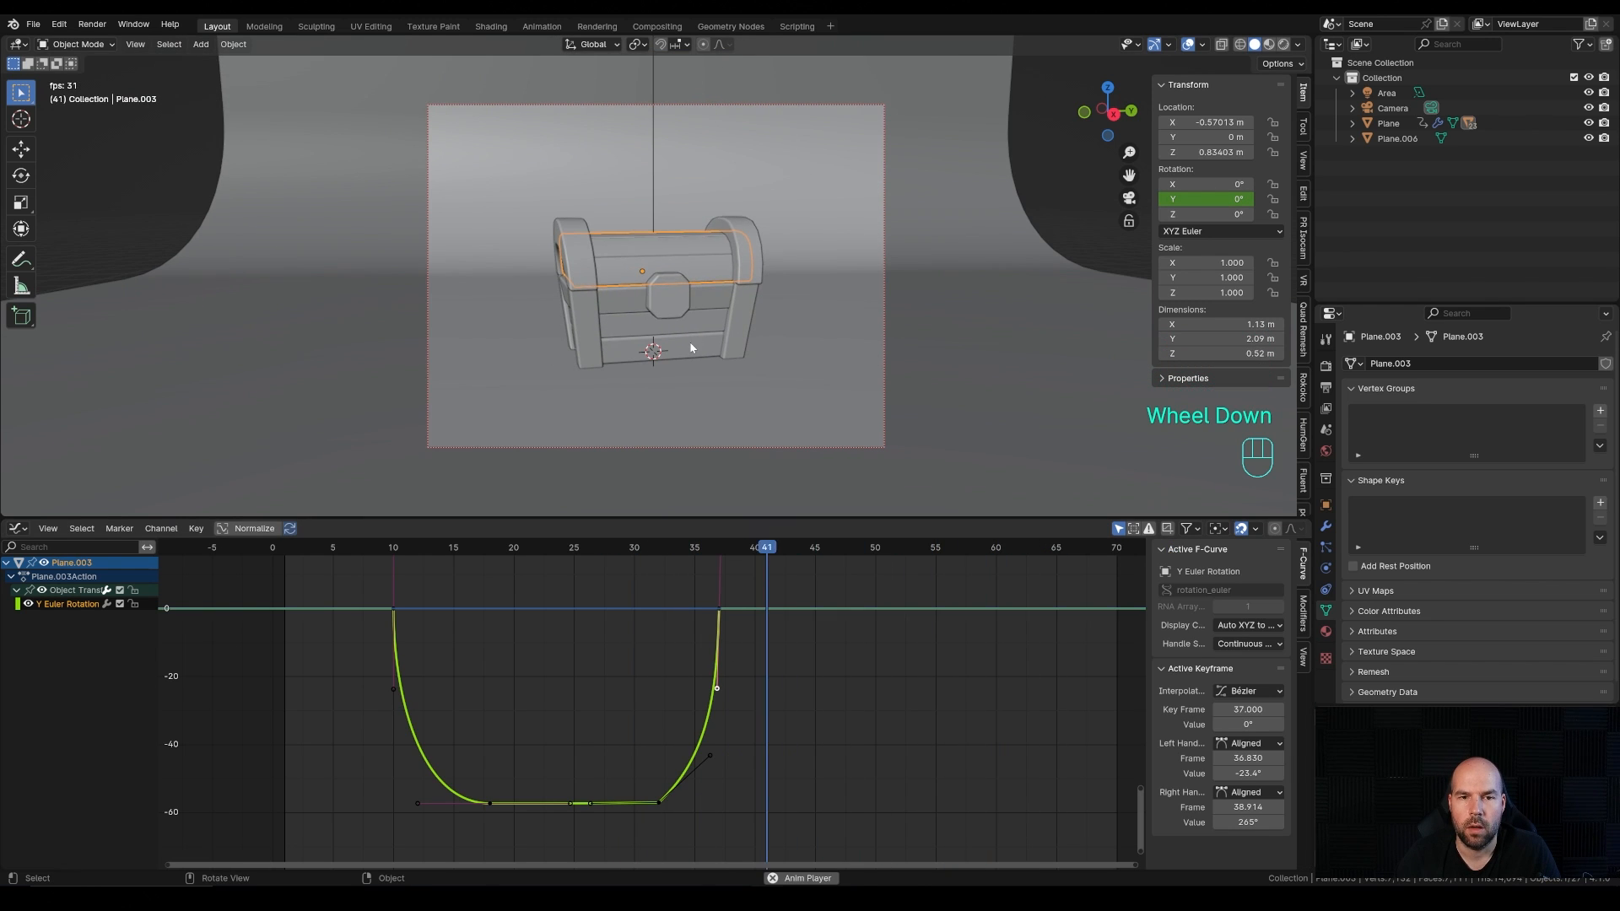
pyautogui.press('space')
# Step: Select the camera at frame 1 and insert a single keyframe on its X rotation
pyautogui.click(287, 550)
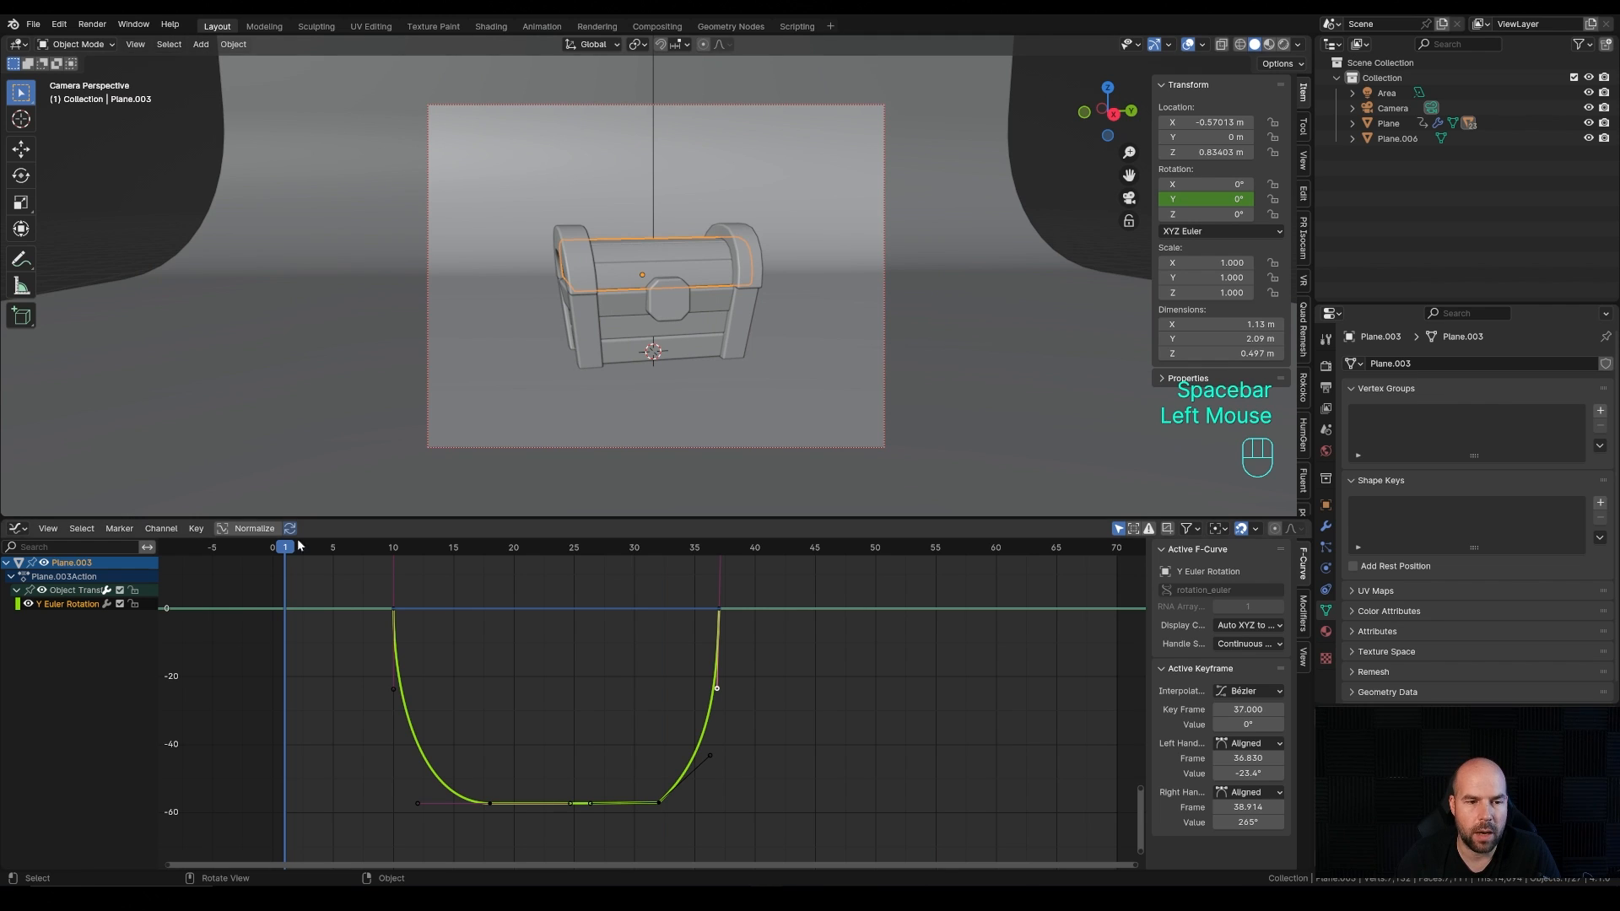
pyautogui.moveTo(272, 549)
pyautogui.mouseDown()
pyautogui.moveTo(581, 551)
pyautogui.moveTo(287, 553)
pyautogui.mouseUp()
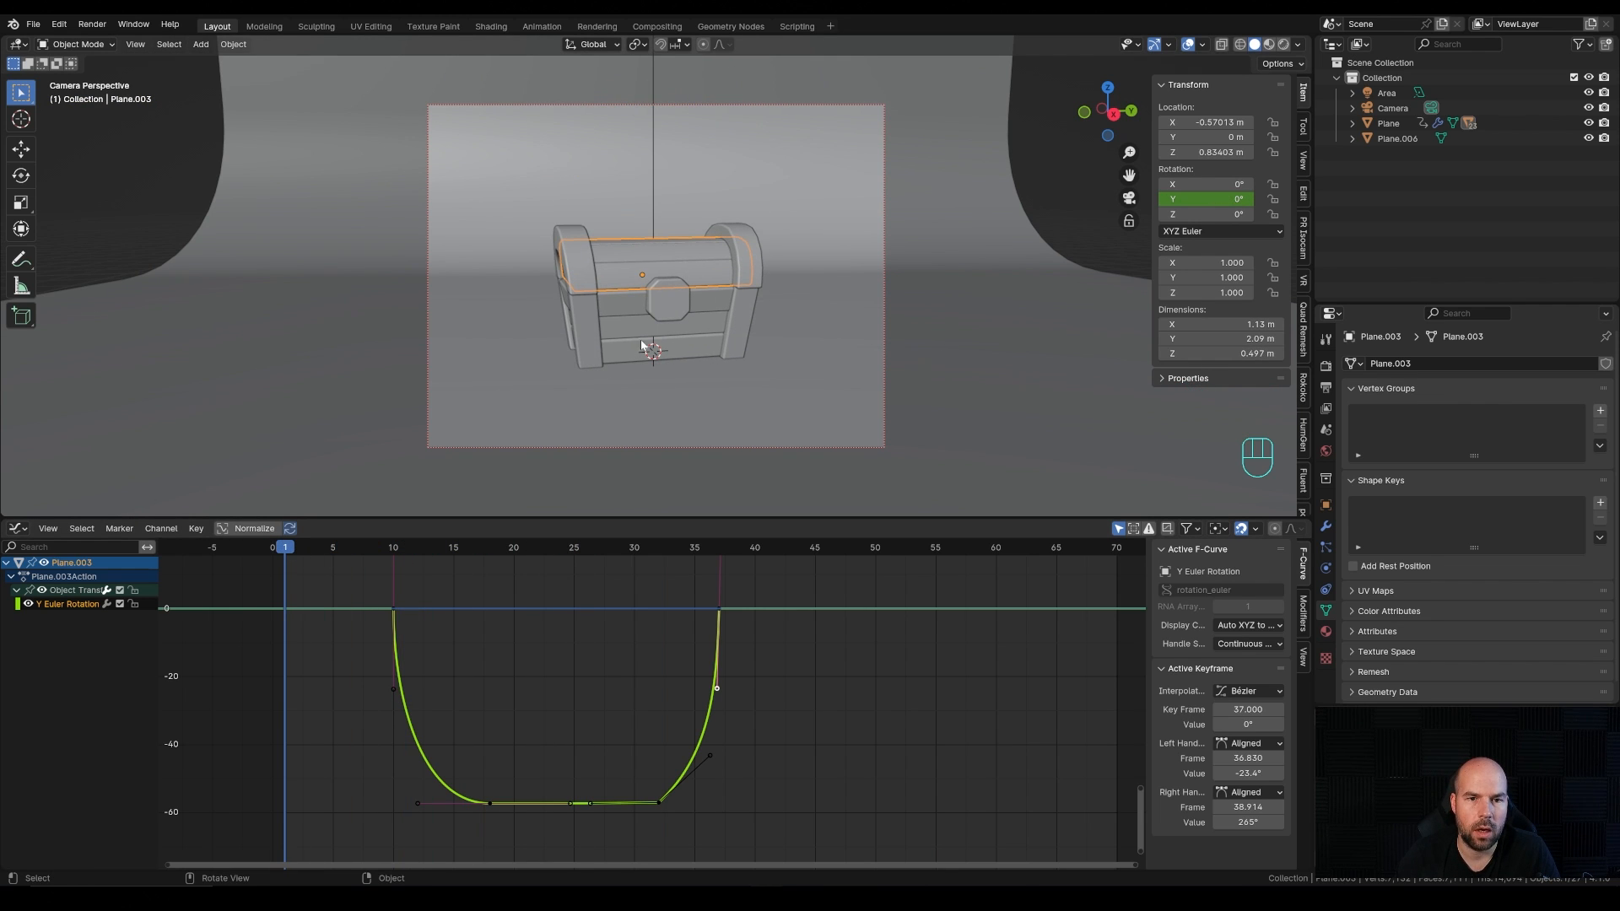
pyautogui.click(564, 105)
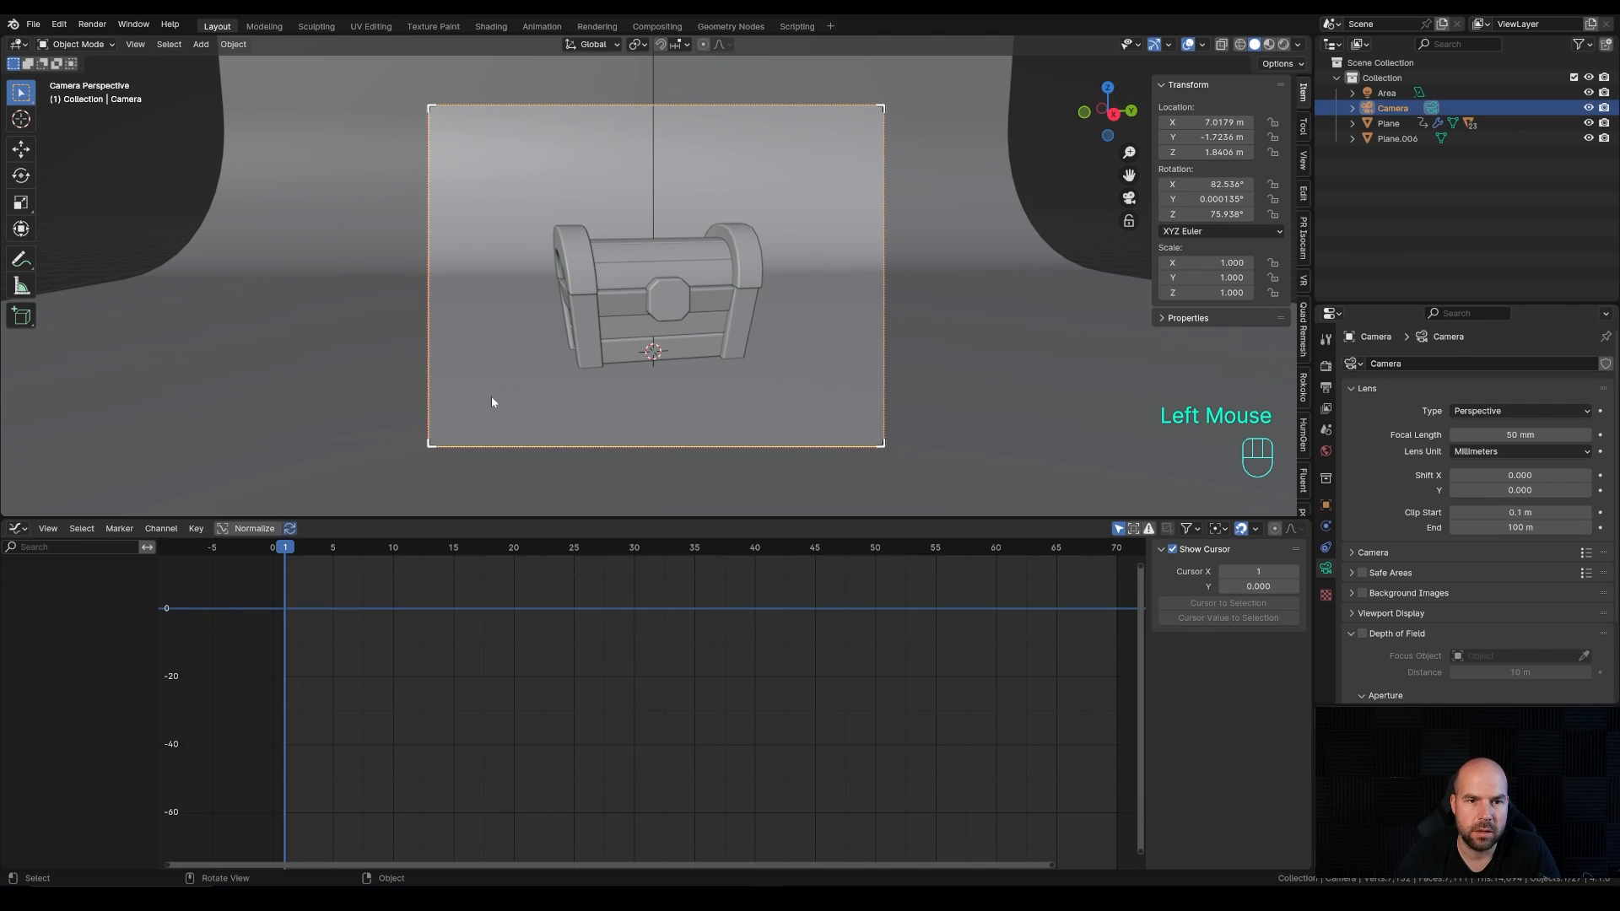
pyautogui.rightClick(1217, 184)
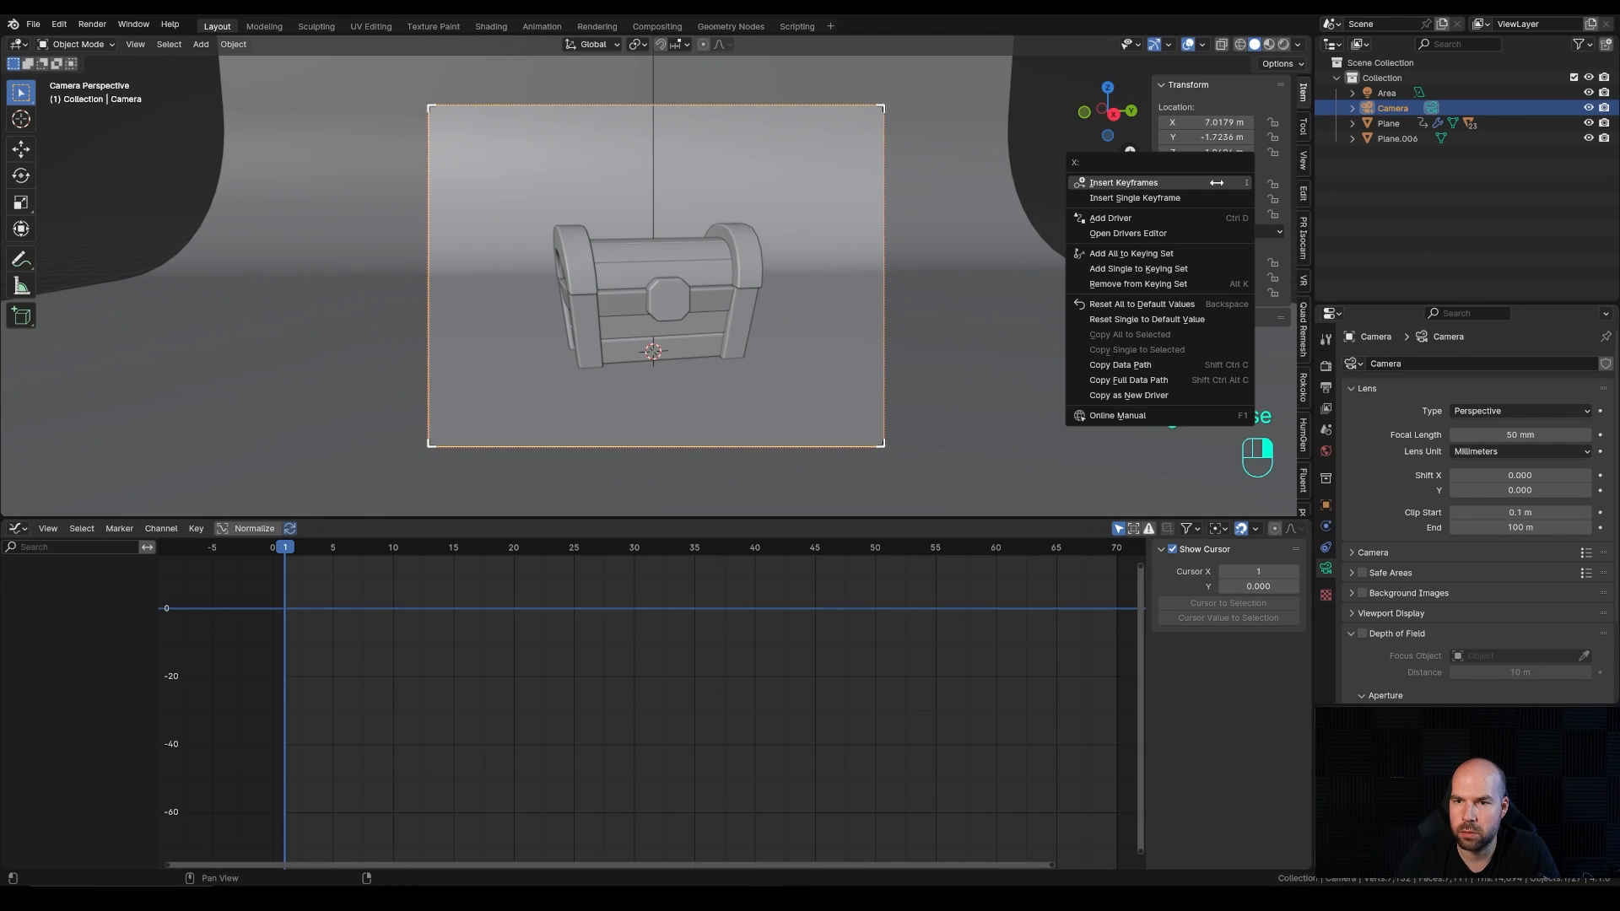
pyautogui.click(1135, 198)
# Step: At frame 15, rotate the camera 7.5° about its local X axis and insert a single X rotation keyframe
pyautogui.moveTo(285, 549); pyautogui.dragTo(453, 557)
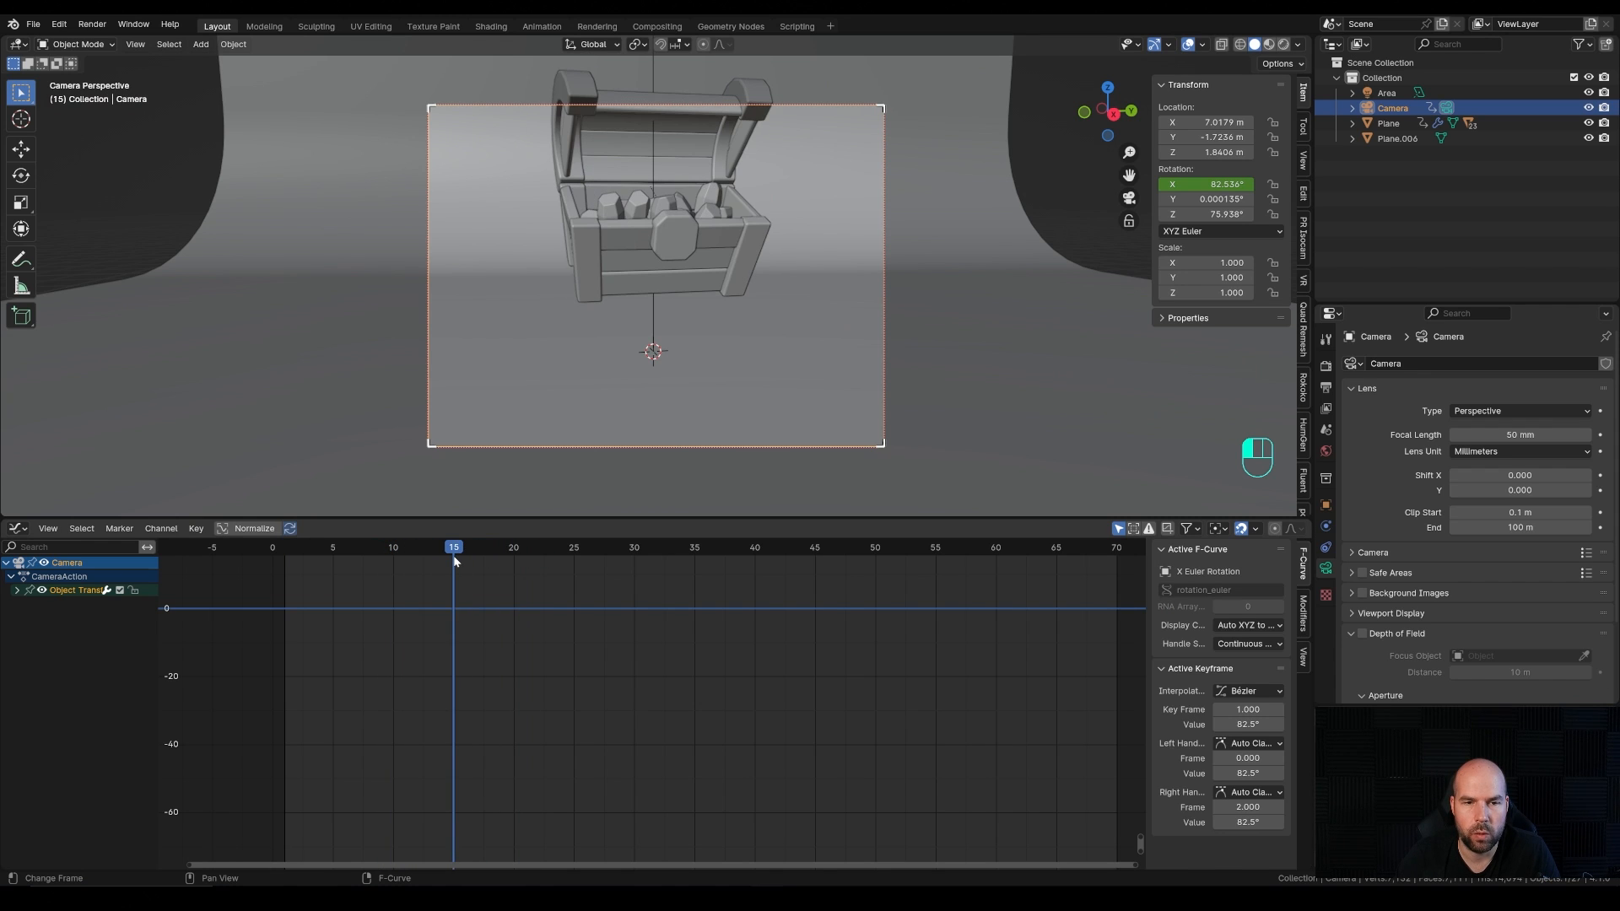
pyautogui.press('r')
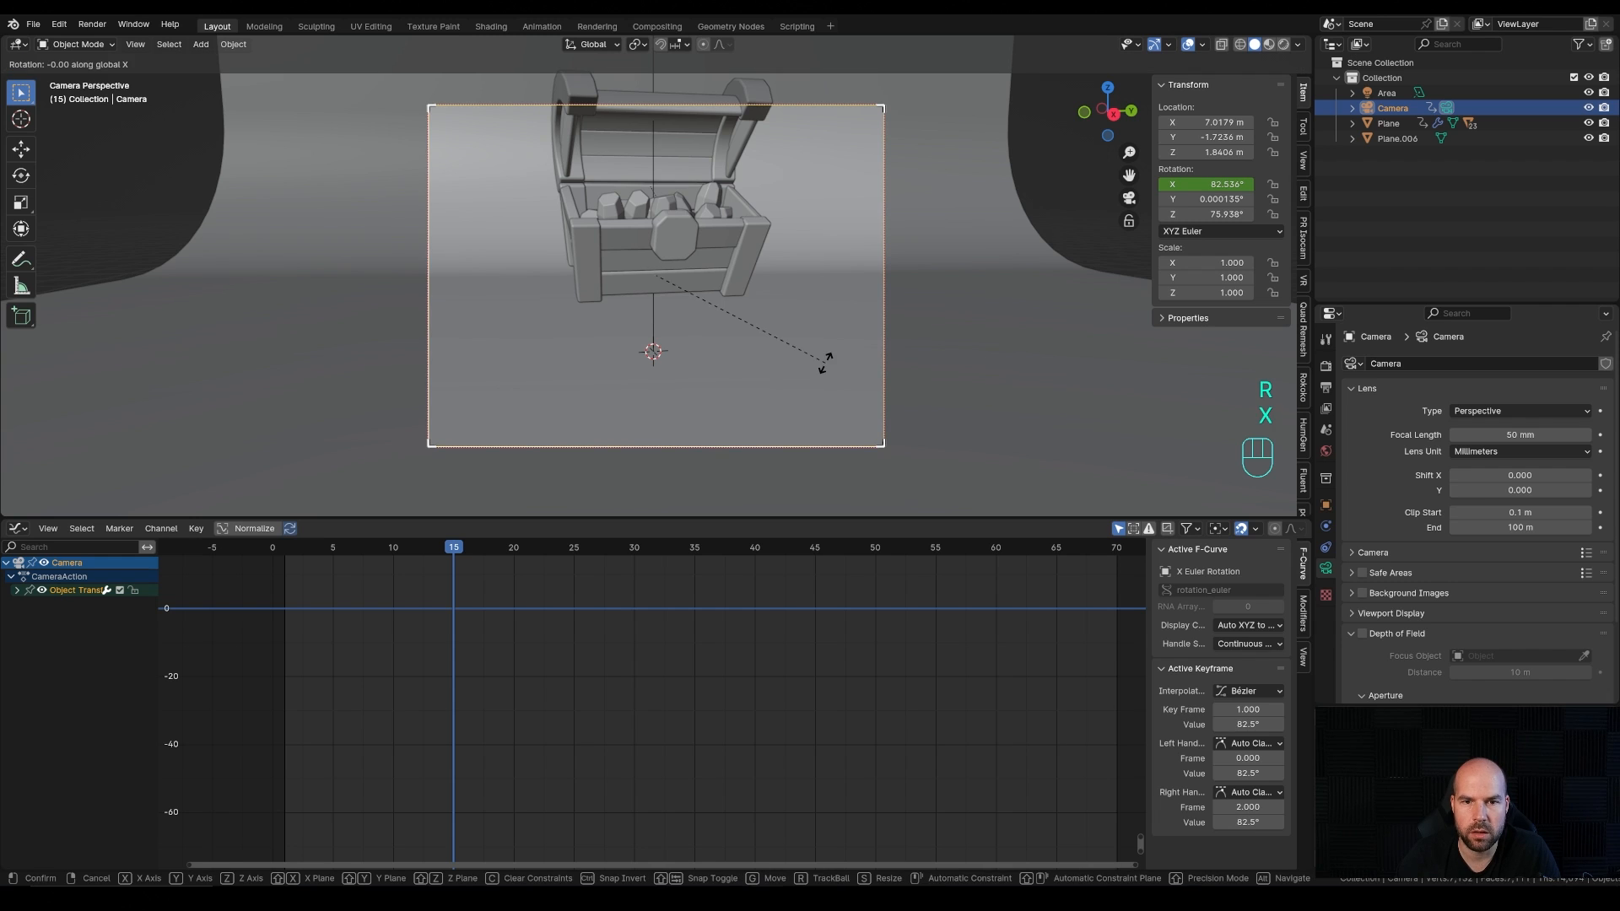
pyautogui.press('x')
pyautogui.press('x')
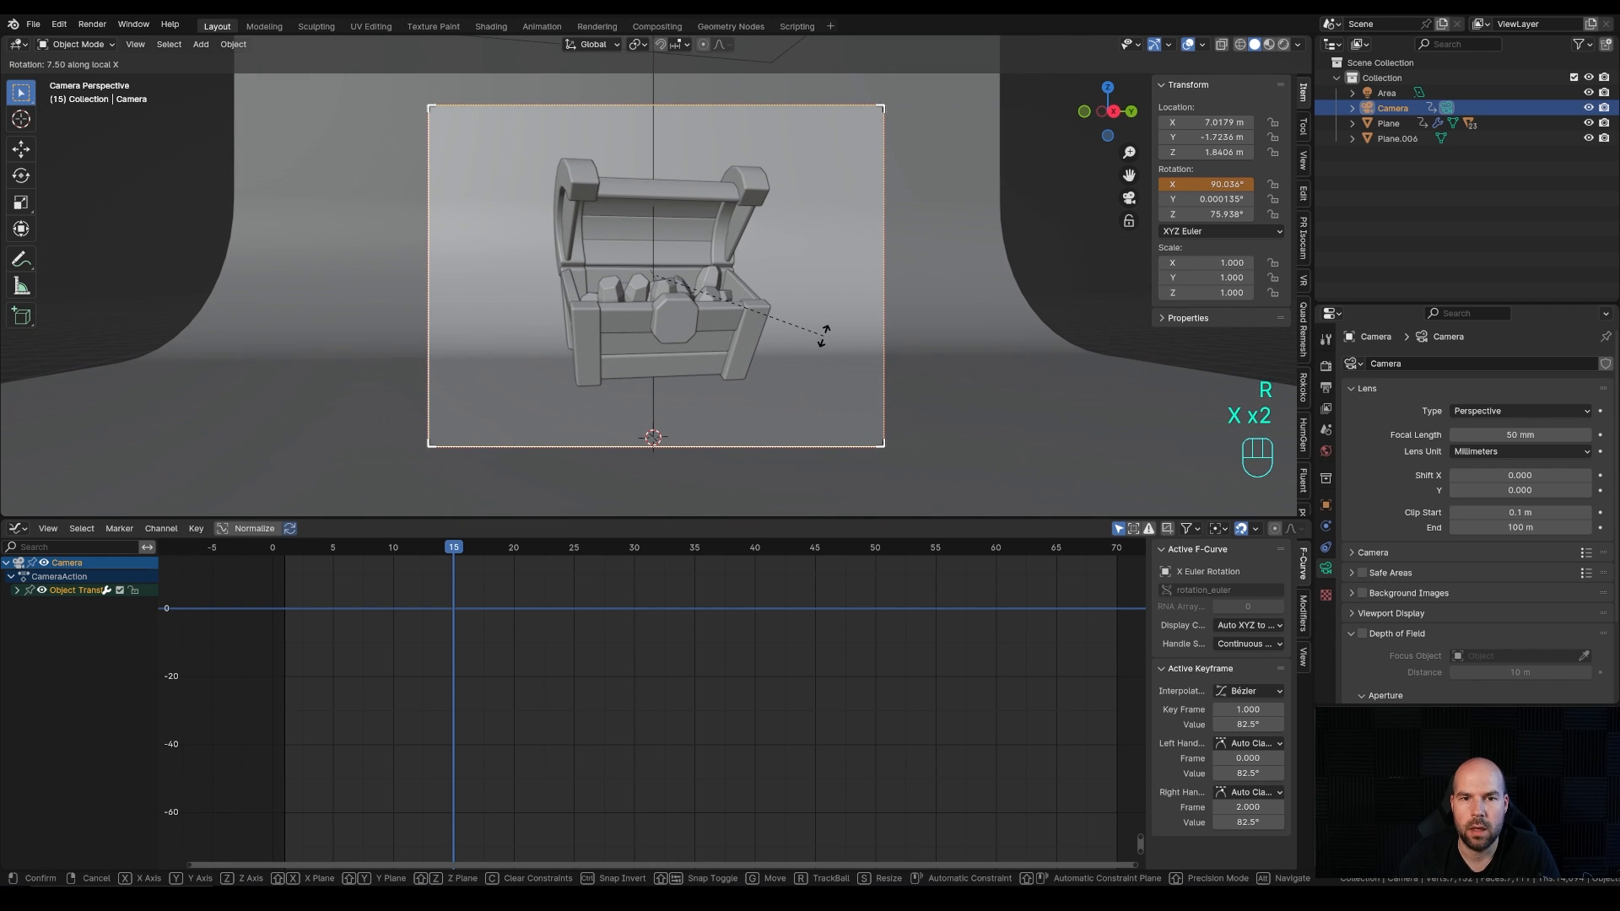
pyautogui.click(822, 335)
pyautogui.rightClick(1197, 188)
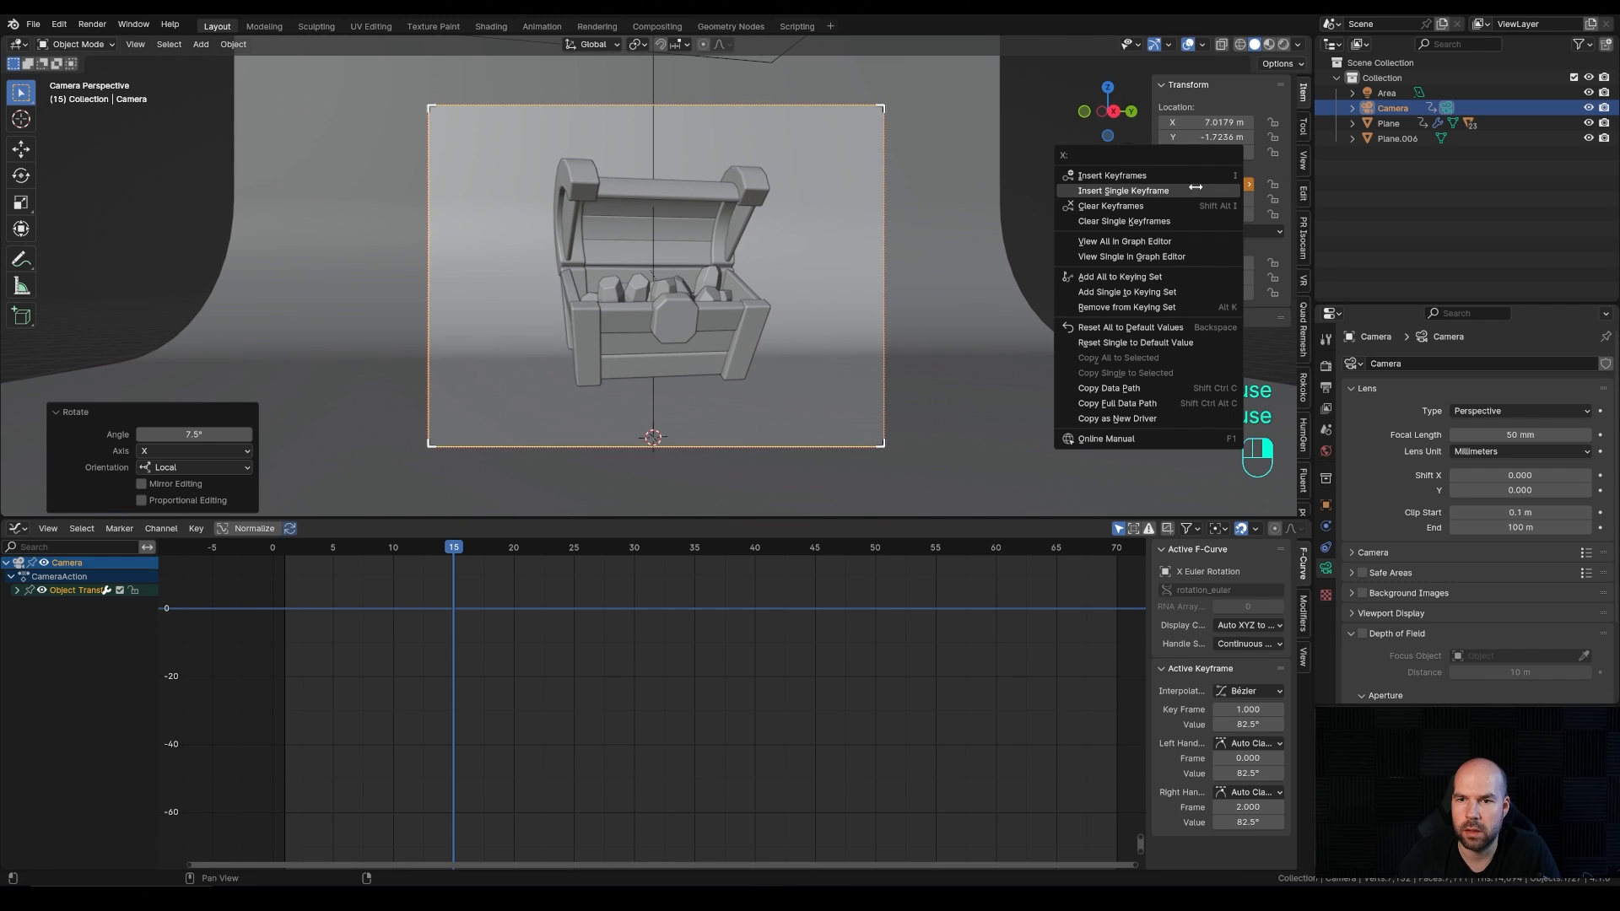
pyautogui.click(1149, 191)
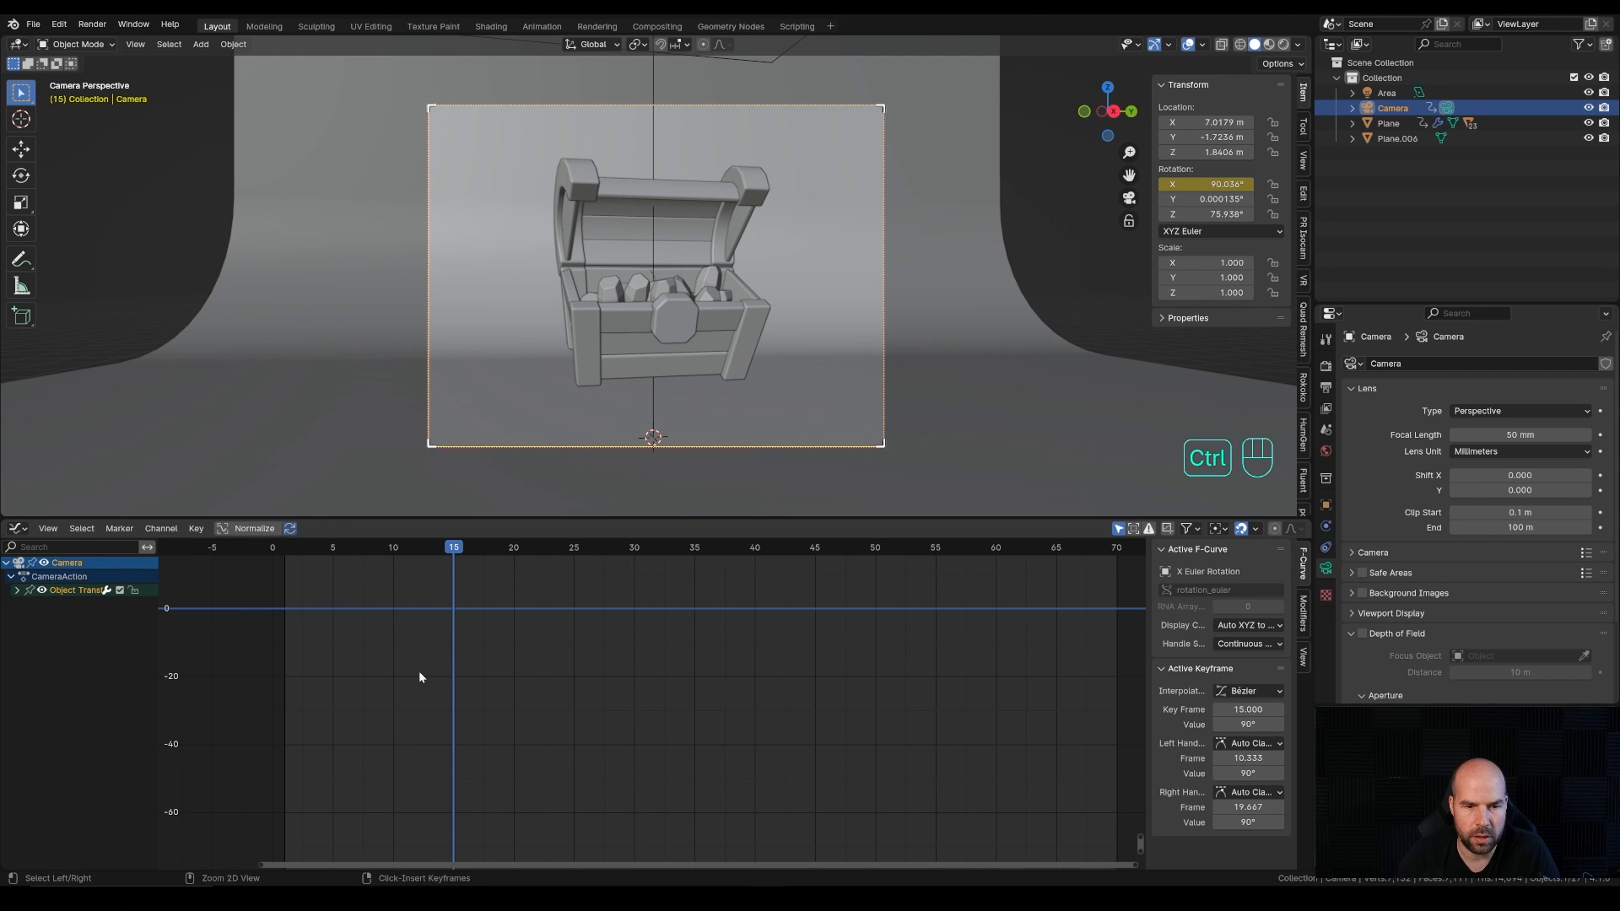
# Step: Switch the animation editor to the Timeline and duplicate the camera's frame 1 keyframe to frame 50
pyautogui.hotkey('ctrl', 'Tab')
pyautogui.click(342, 559)
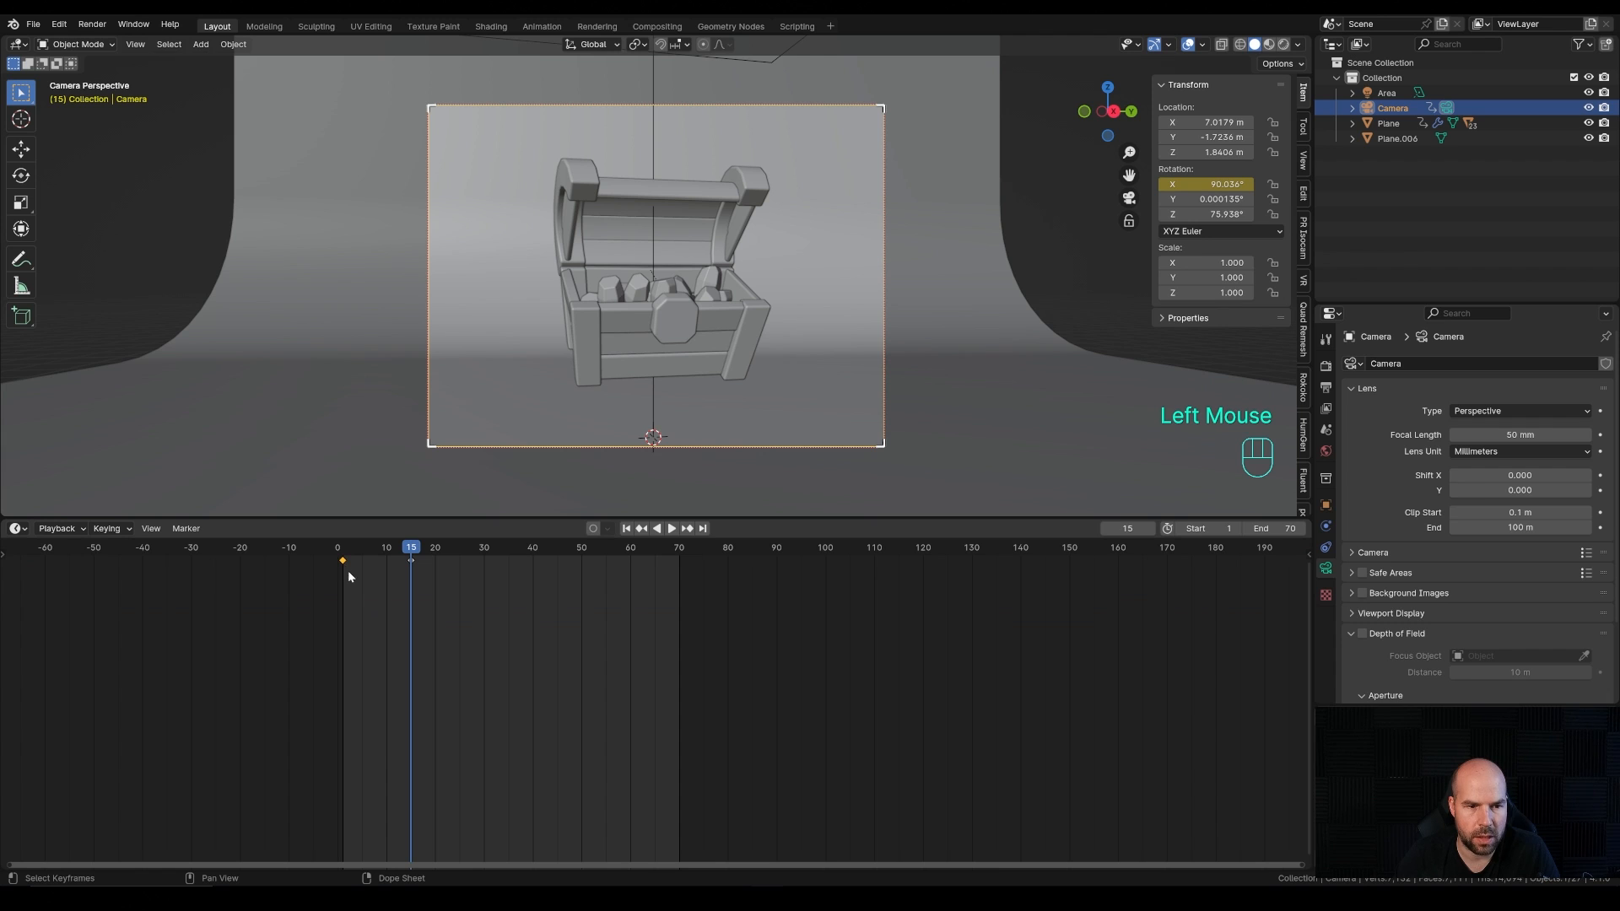
pyautogui.hotkey('shift', 'd')
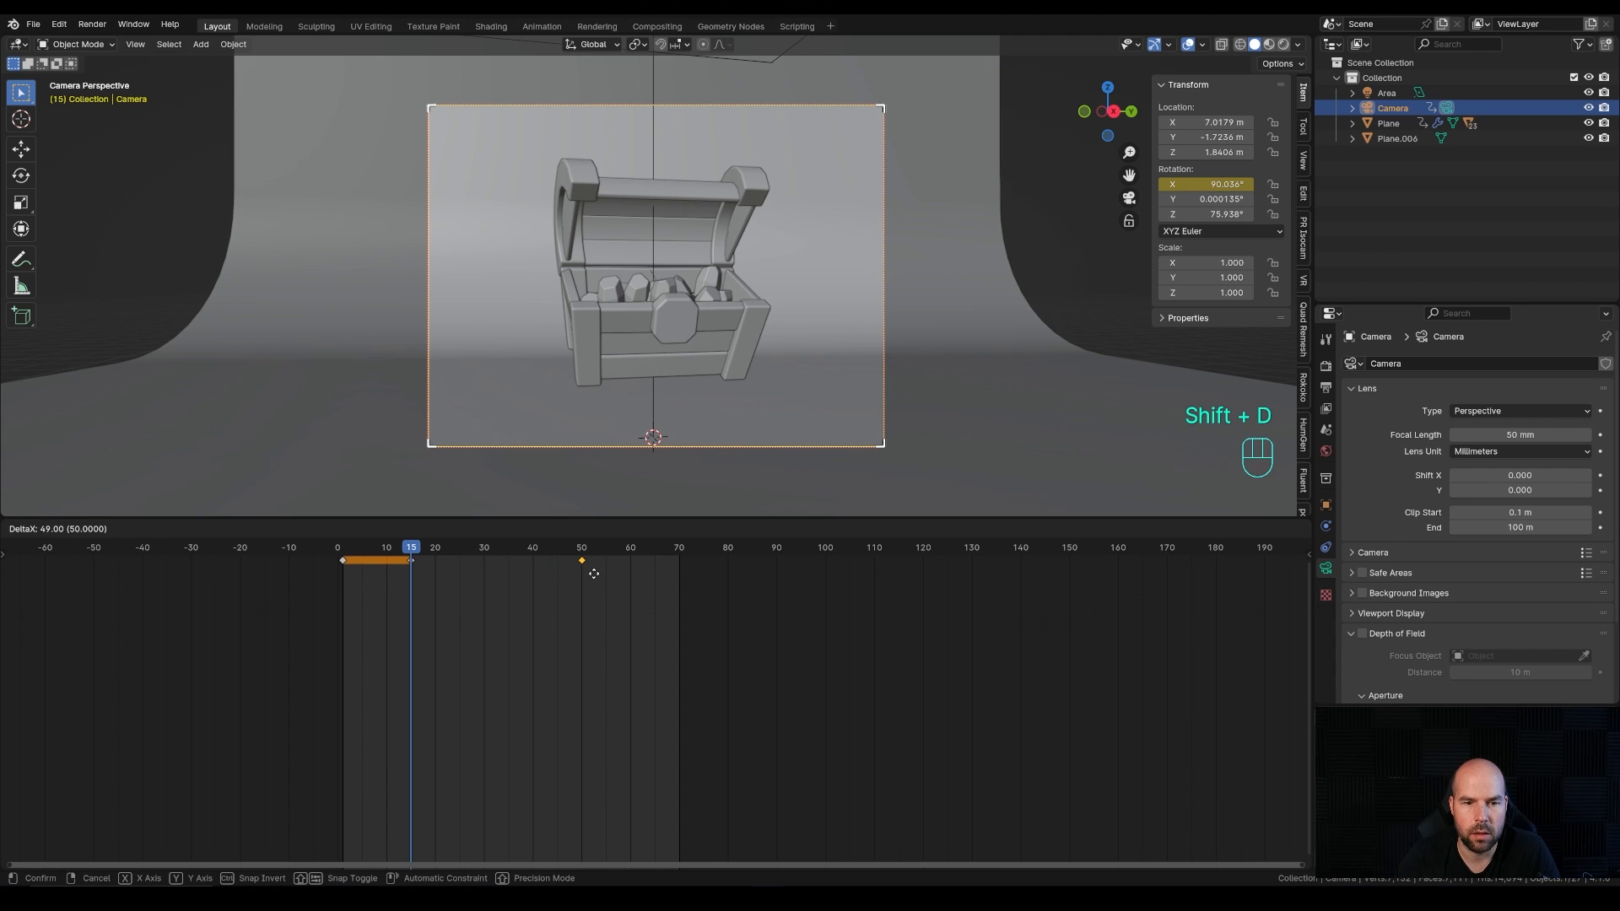
pyautogui.click(594, 573)
# Step: Play the animation with the camera tilt, preview it in rendered shading, and return to solid shading
pyautogui.moveTo(414, 544); pyautogui.dragTo(599, 543)
pyautogui.moveTo(599, 542); pyautogui.dragTo(620, 542)
pyautogui.press('space')
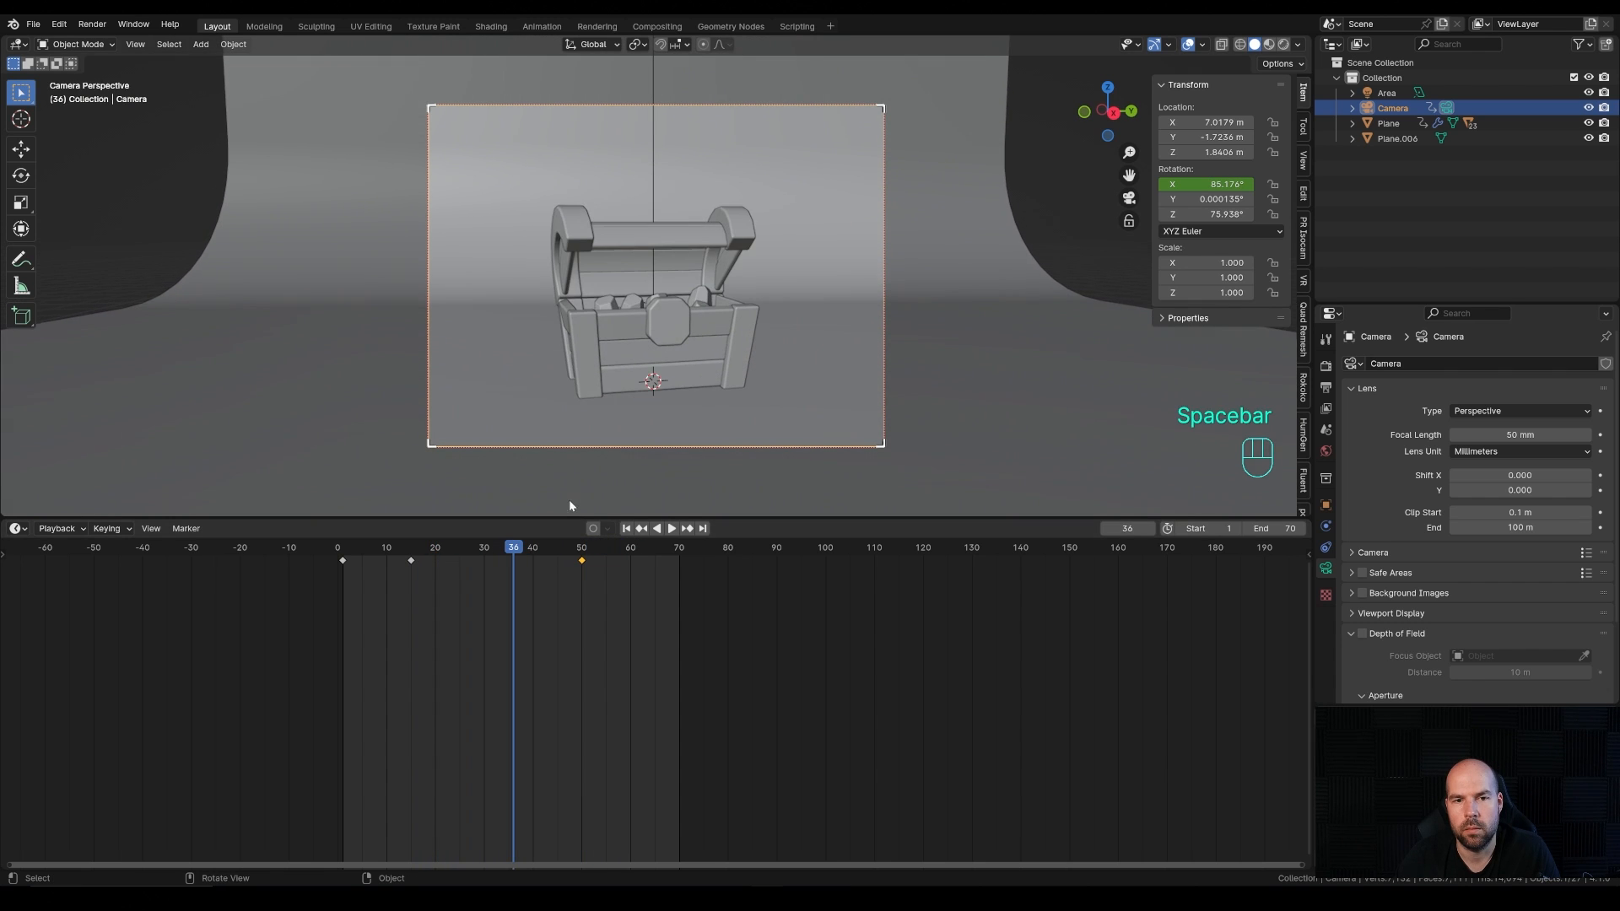
pyautogui.press('z')
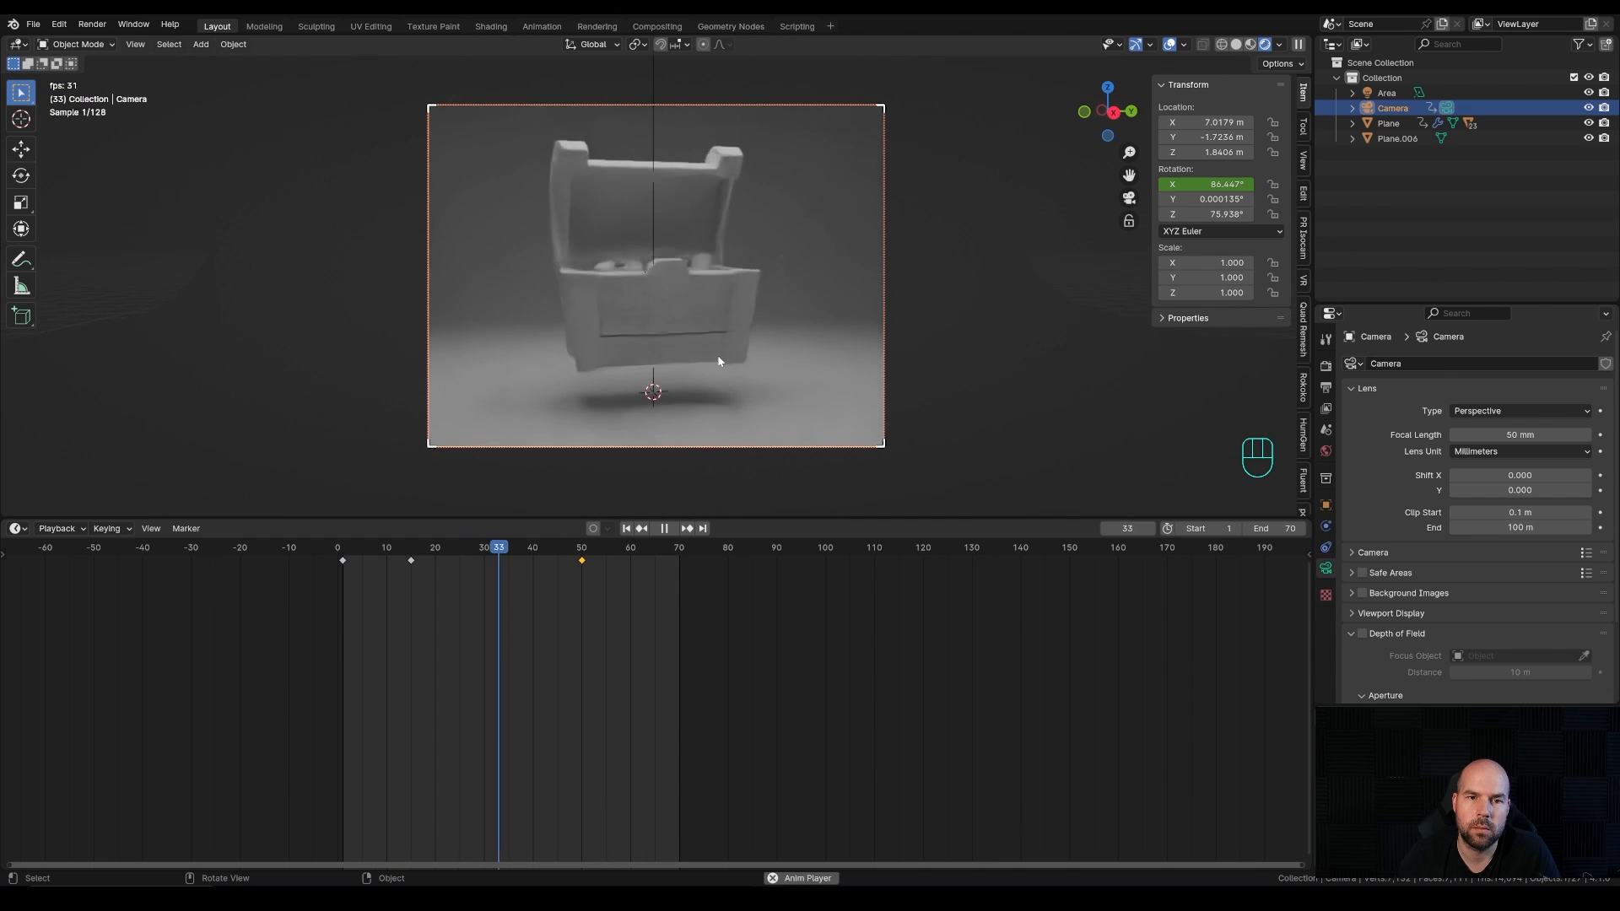
pyautogui.press('space')
pyautogui.click(290, 548)
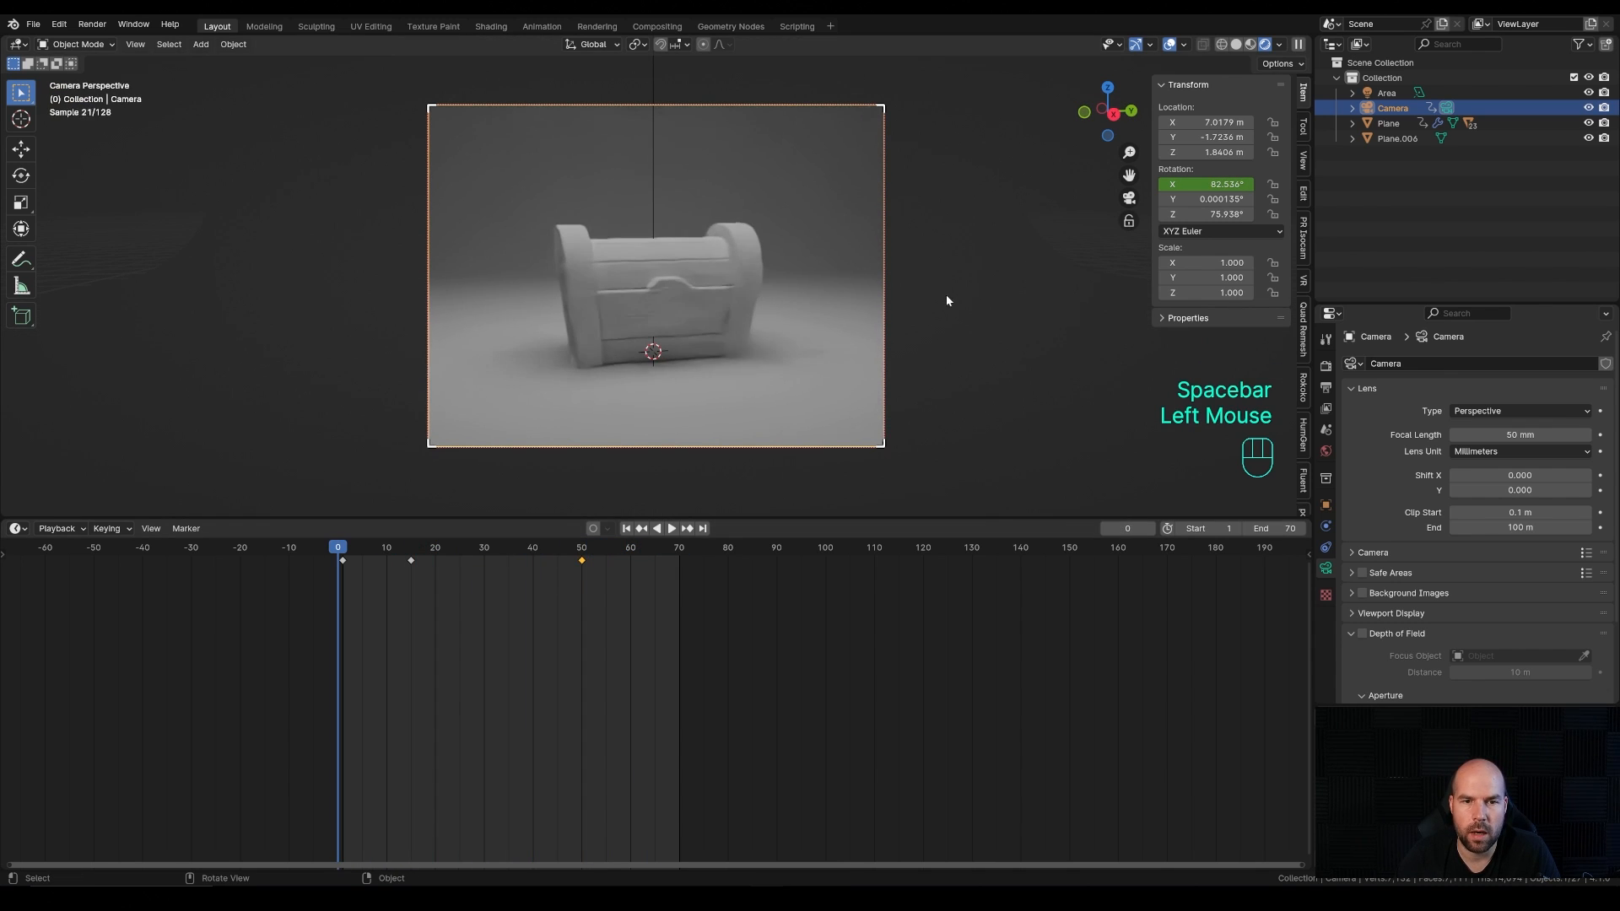
pyautogui.press('z')
pyautogui.click(764, 287)
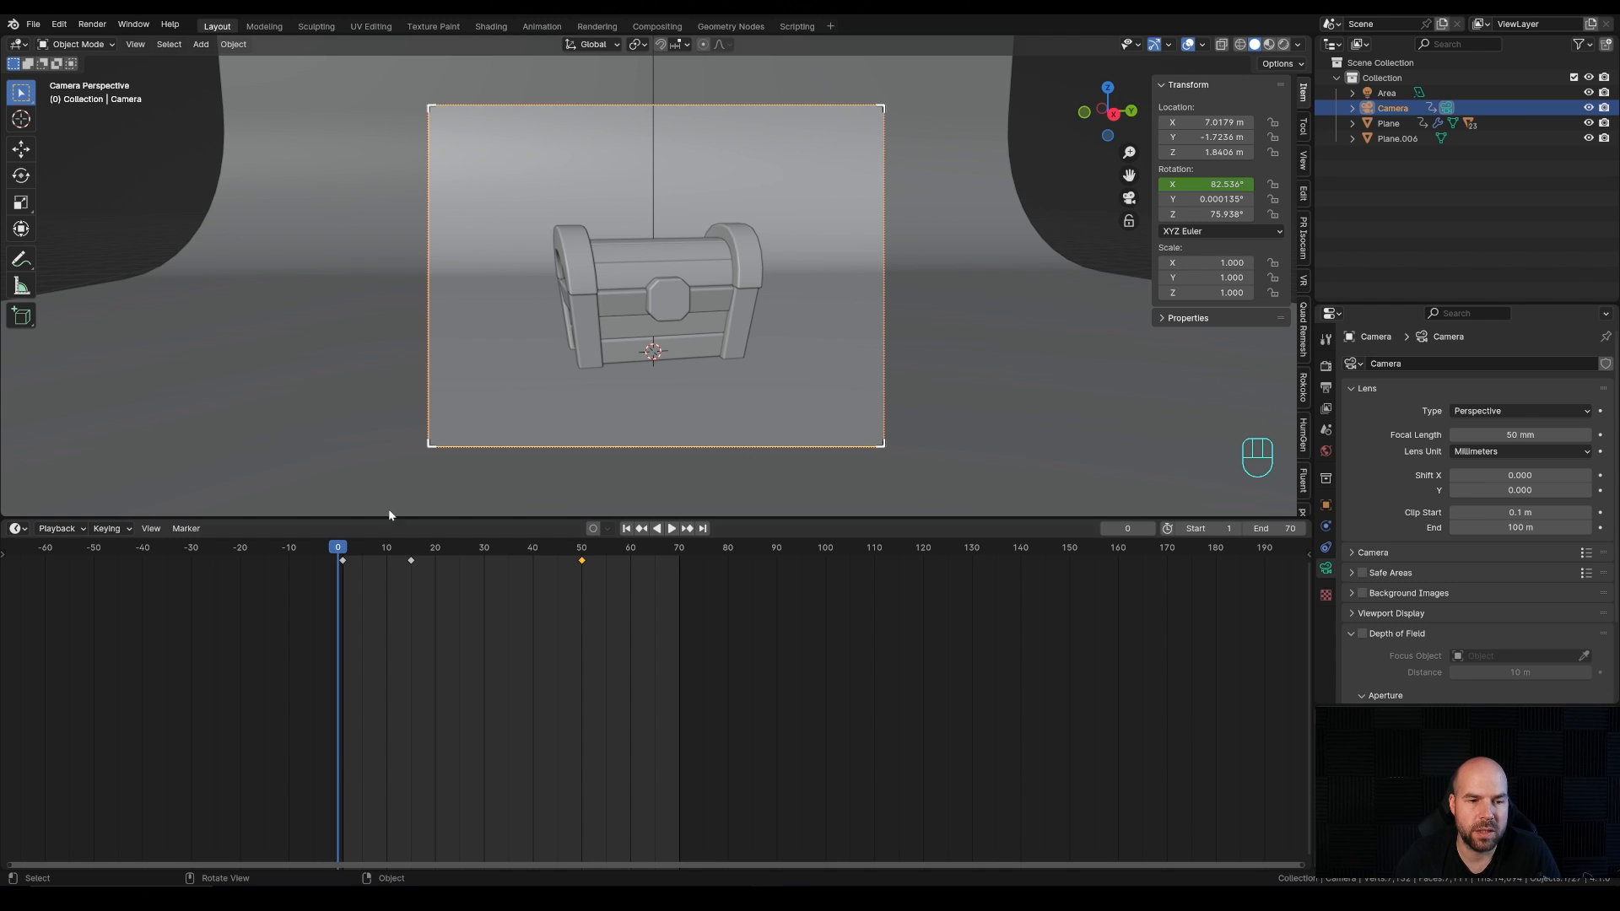
# Step: At frame 15, select a crystal near the left inside the open chest and insert a single keyframe on its Z location
pyautogui.moveTo(350, 550); pyautogui.dragTo(403, 553)
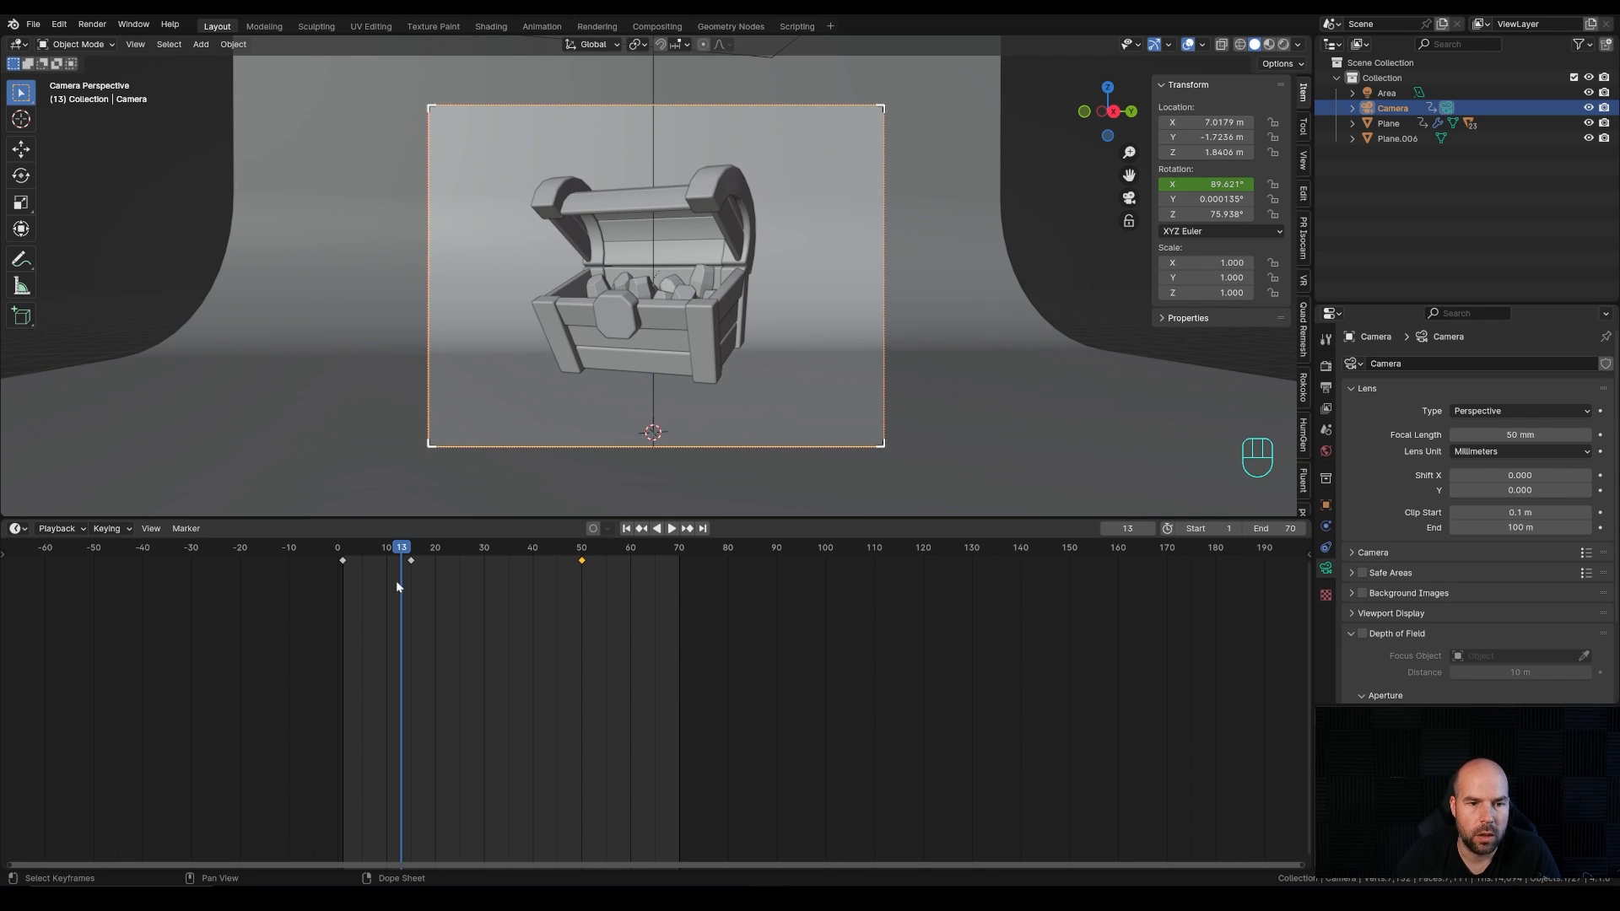
pyautogui.moveTo(395, 550); pyautogui.dragTo(420, 550)
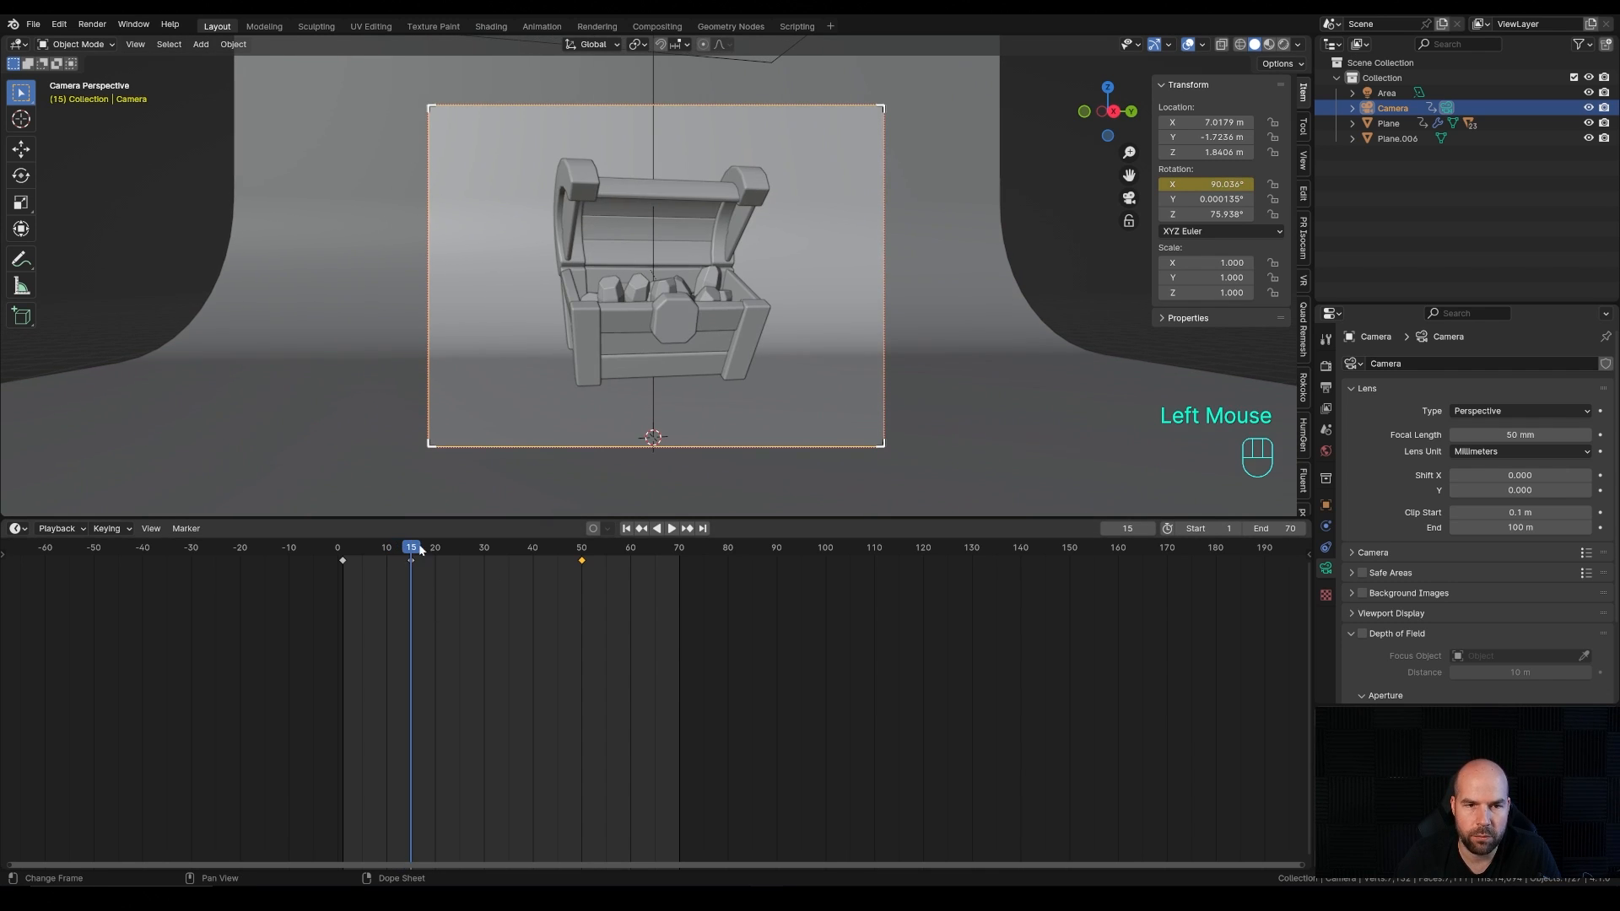
pyautogui.doubleClick(639, 295)
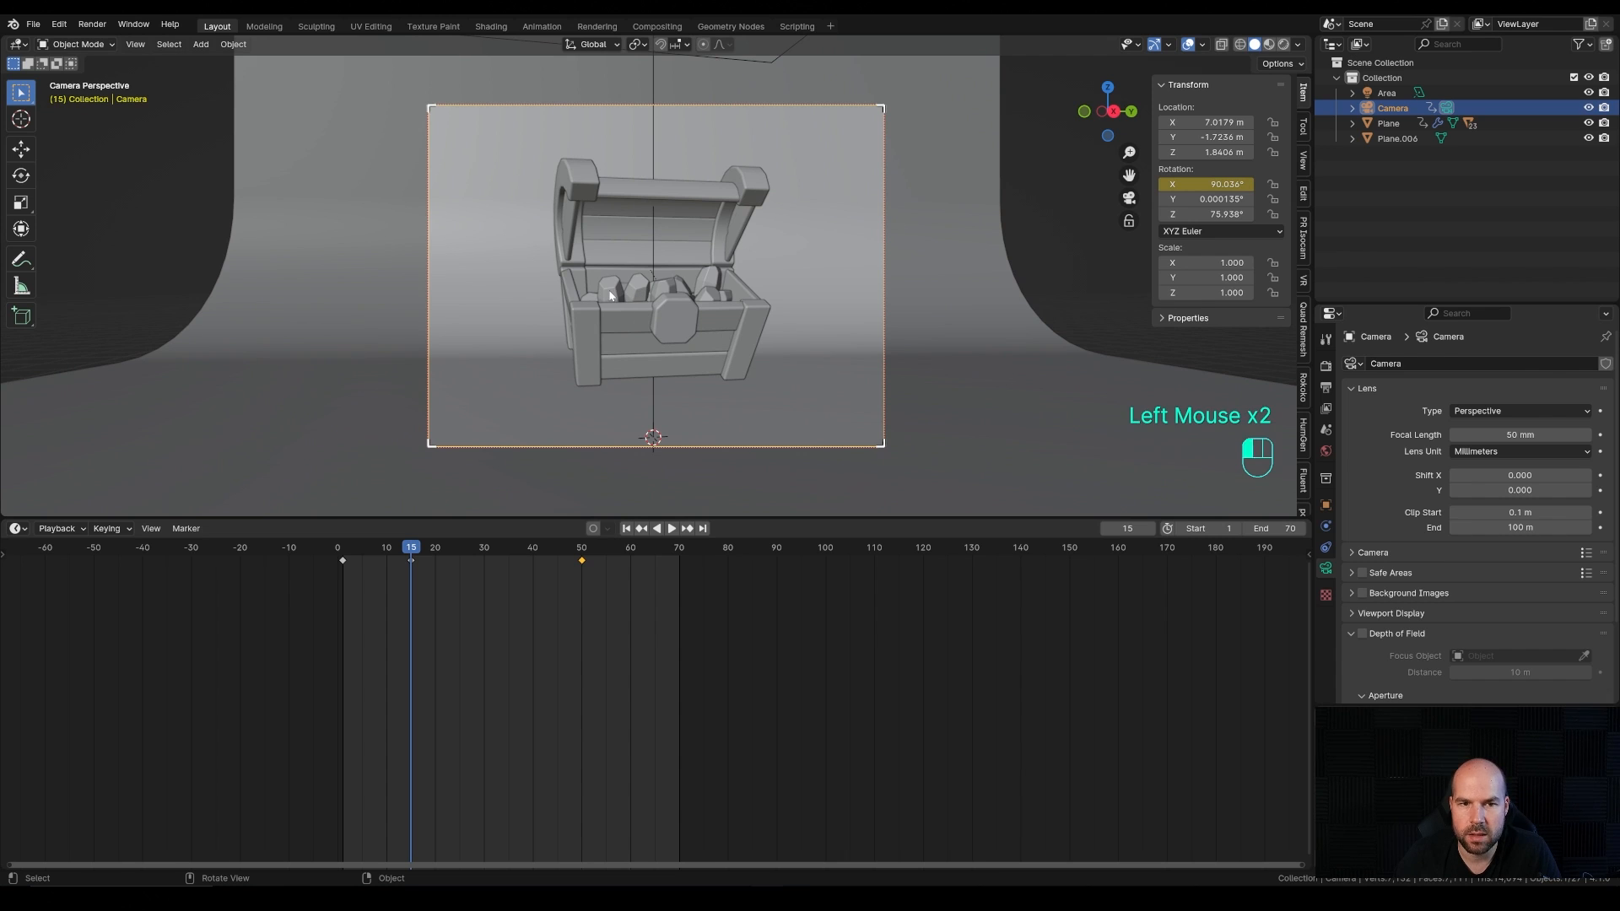
pyautogui.rightClick(1215, 151)
pyautogui.click(1172, 151)
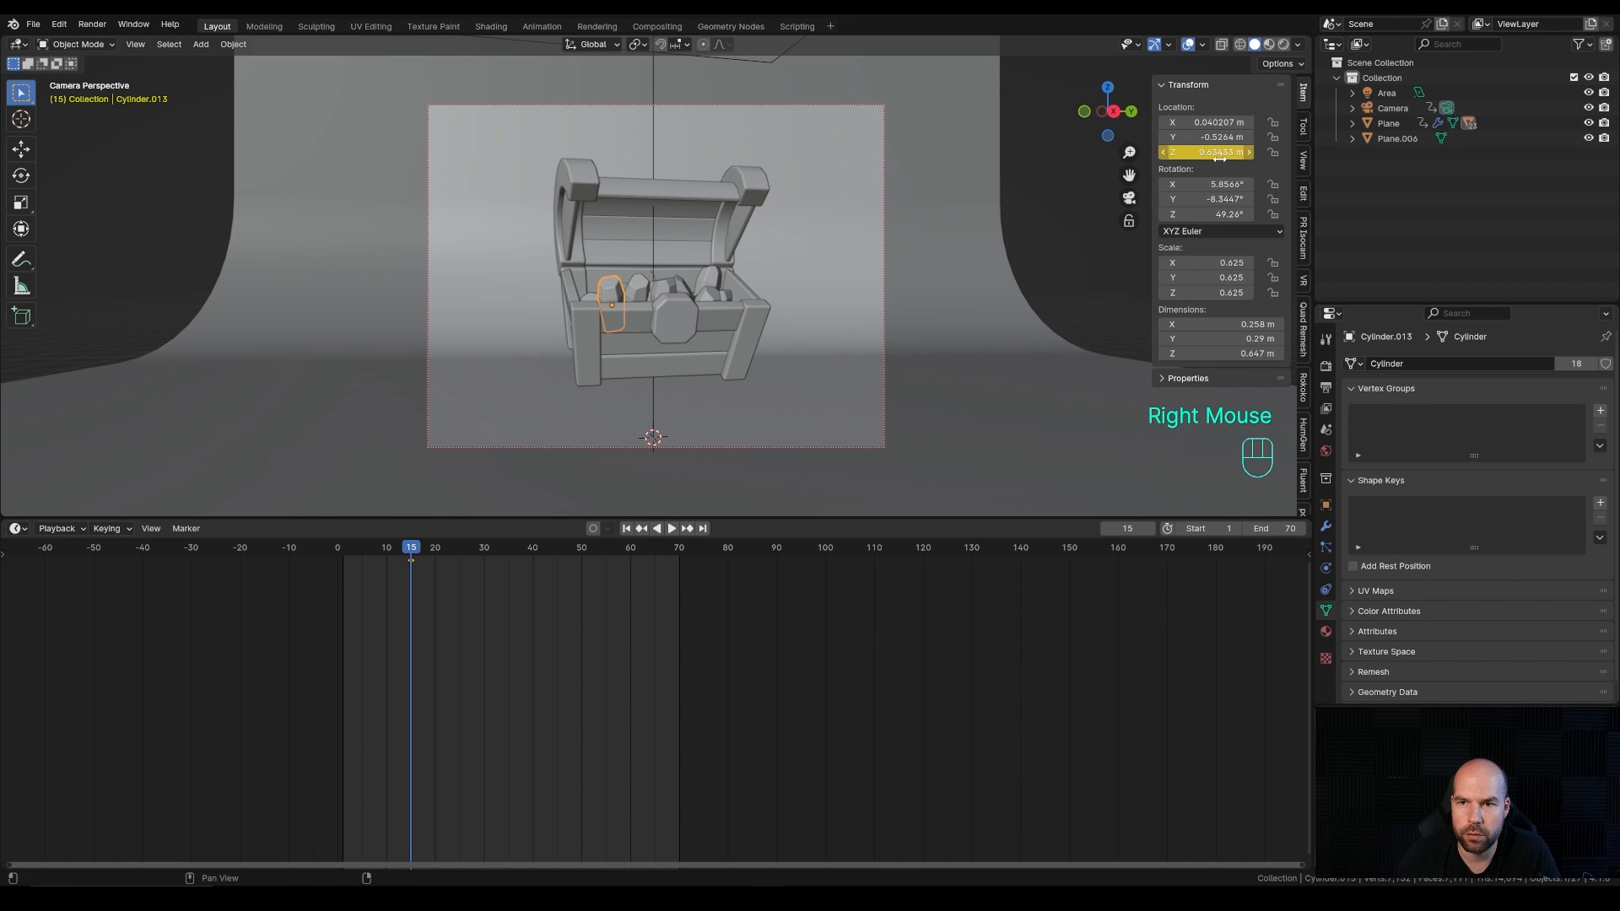
# Step: At frame 25, raise the crystal's Z location to about 0.862 m and insert a single Z keyframe
pyautogui.moveTo(413, 555); pyautogui.dragTo(460, 550)
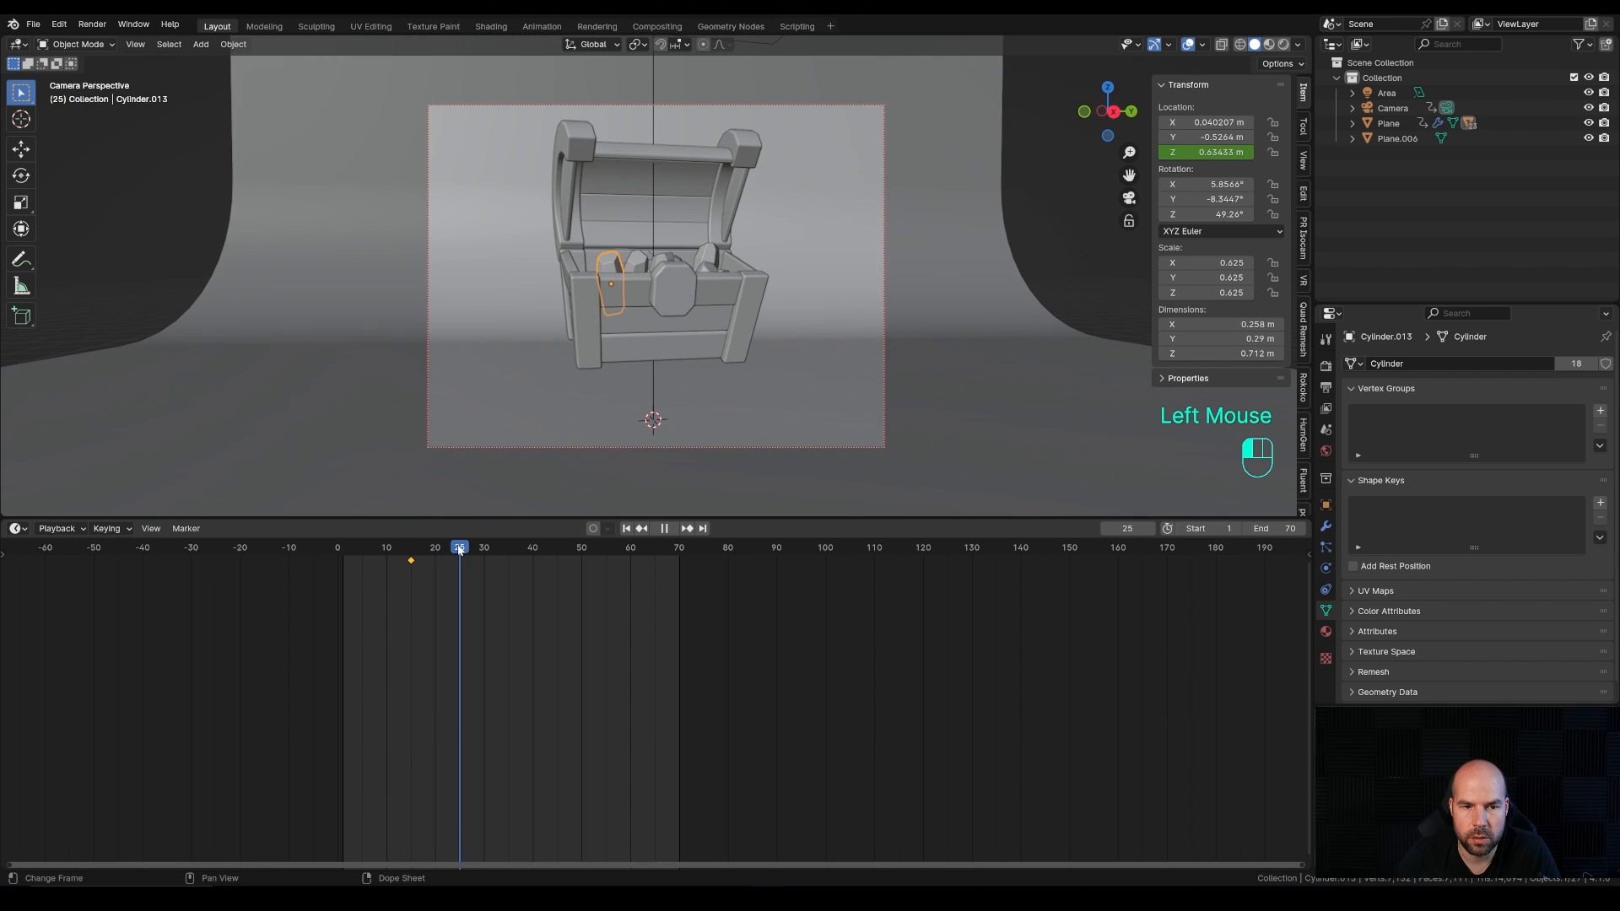
pyautogui.keyDown('shift'); pyautogui.moveTo(1206, 152); pyautogui.dragTo(1223, 152); pyautogui.keyUp('shift')
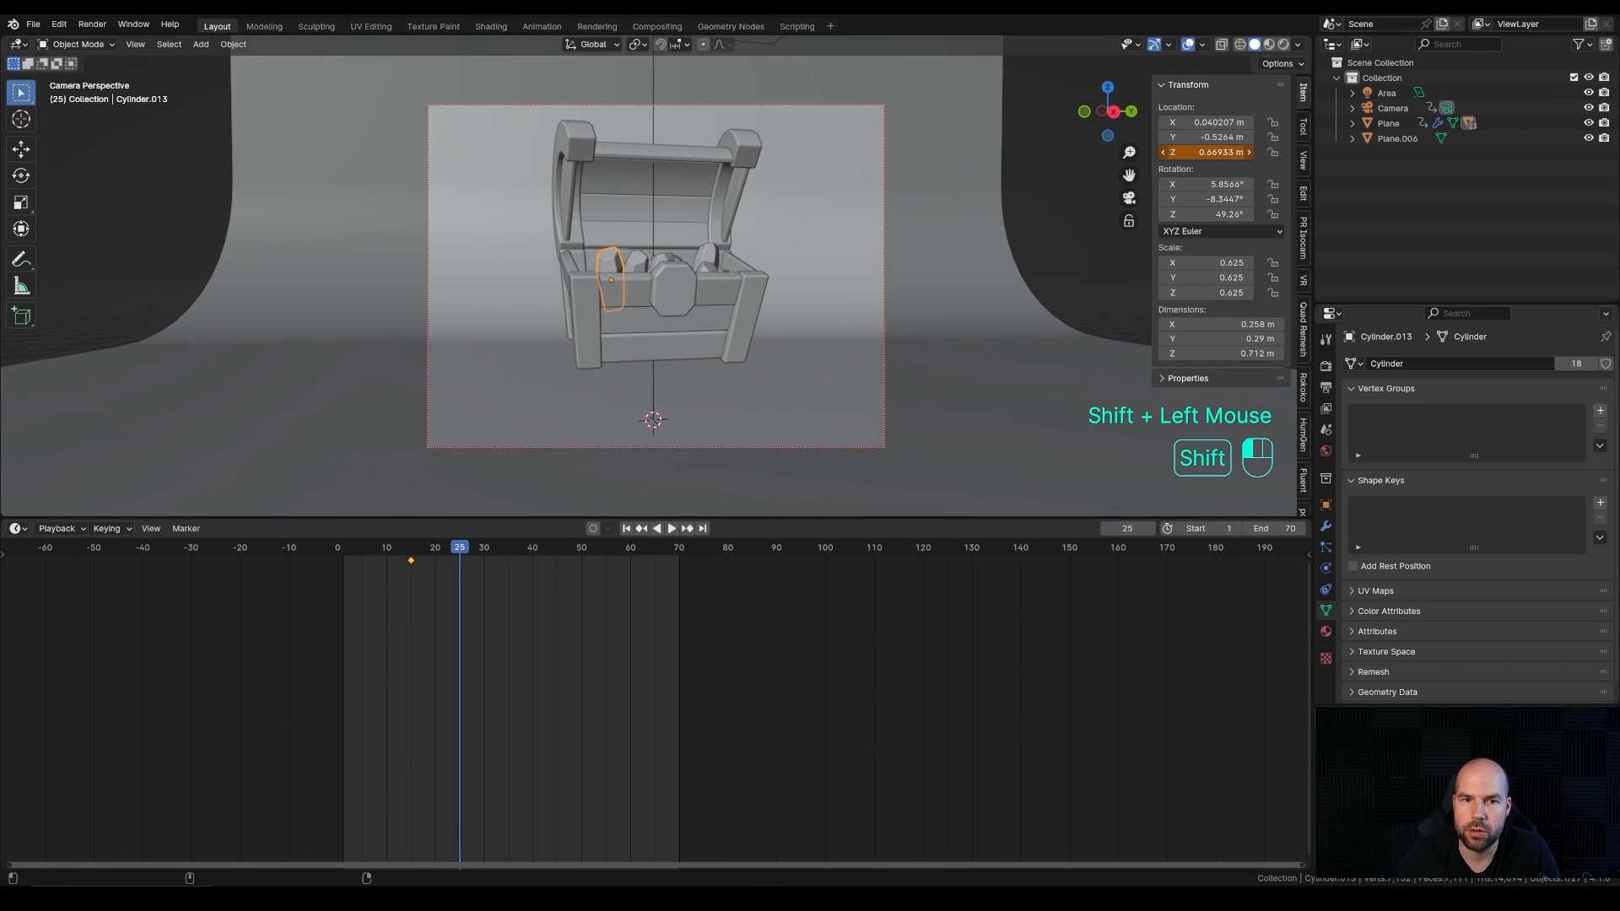
pyautogui.rightClick(1206, 152)
pyautogui.click(1206, 155)
# Step: Duplicate the crystal's frame 15 keyframe to frame 35
pyautogui.moveTo(460, 549); pyautogui.dragTo(509, 556)
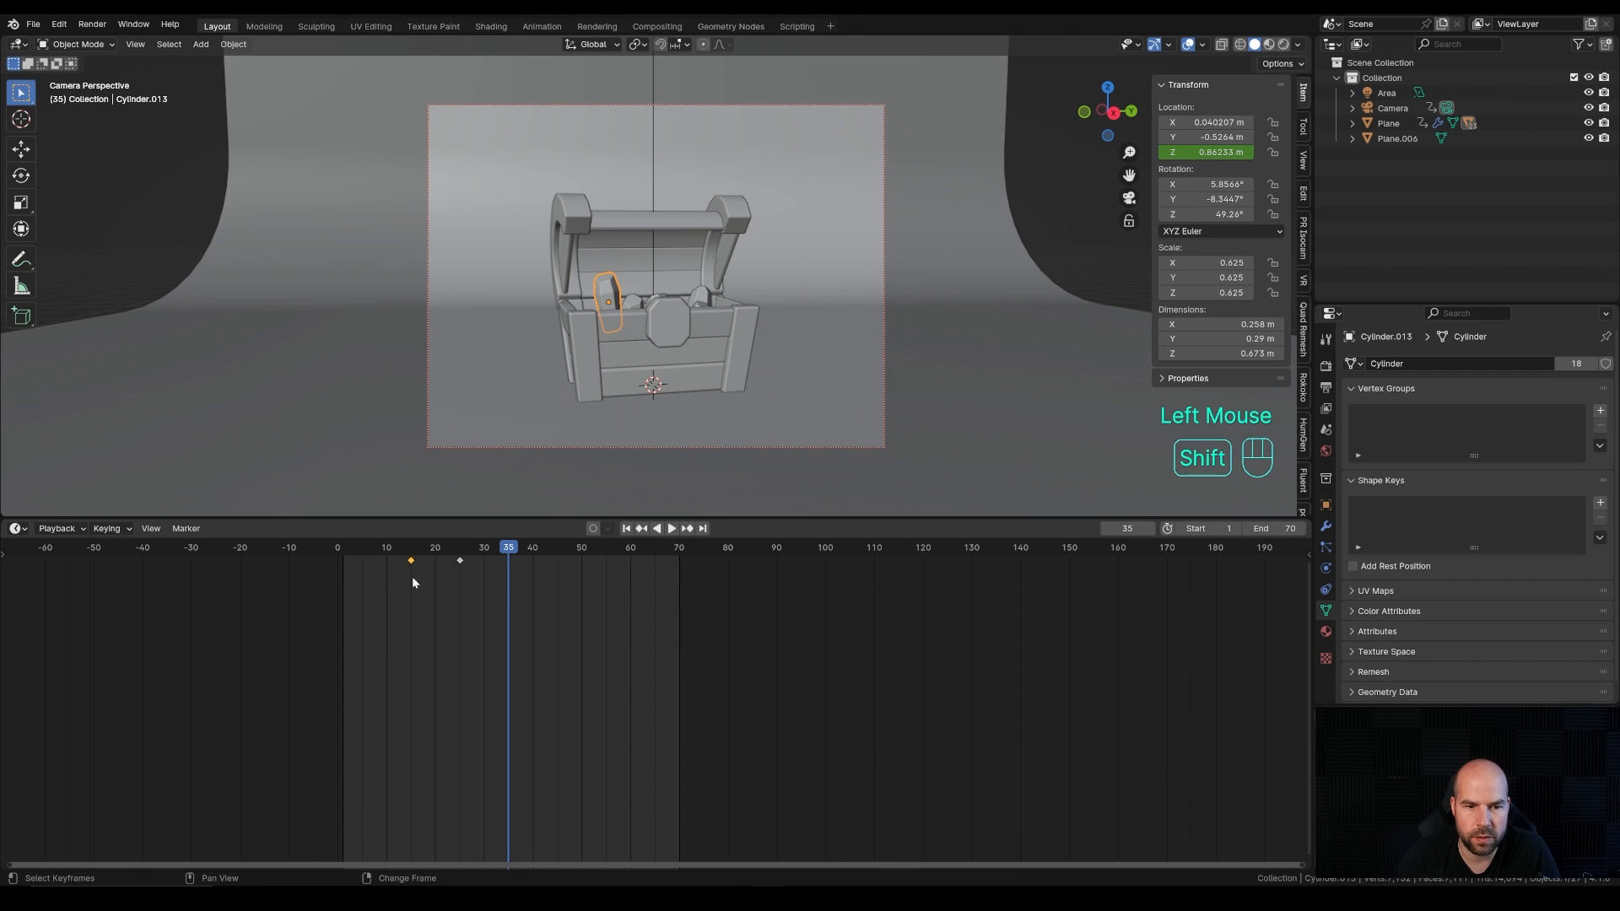
pyautogui.hotkey('shift', 'd')
pyautogui.click(510, 578)
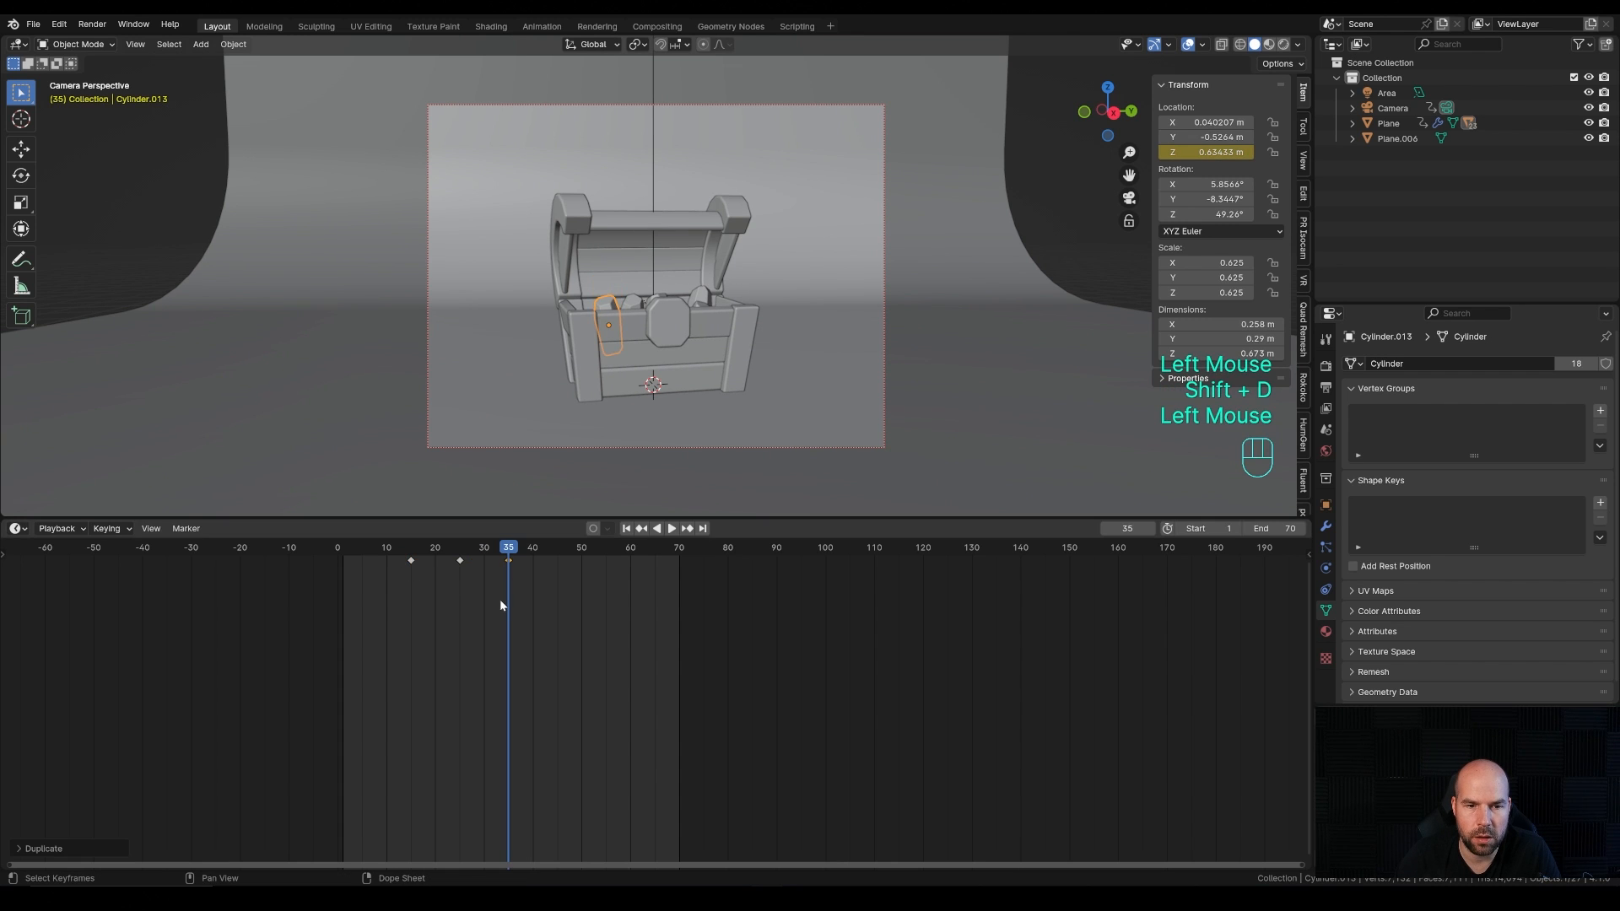
# Step: Play the crystal's motion and shift its three keyframes earlier to frames 10, 20 and 30
pyautogui.moveTo(489, 554); pyautogui.dragTo(603, 554)
pyautogui.press('space')
pyautogui.press('space')
pyautogui.press('g')
pyautogui.press('x')
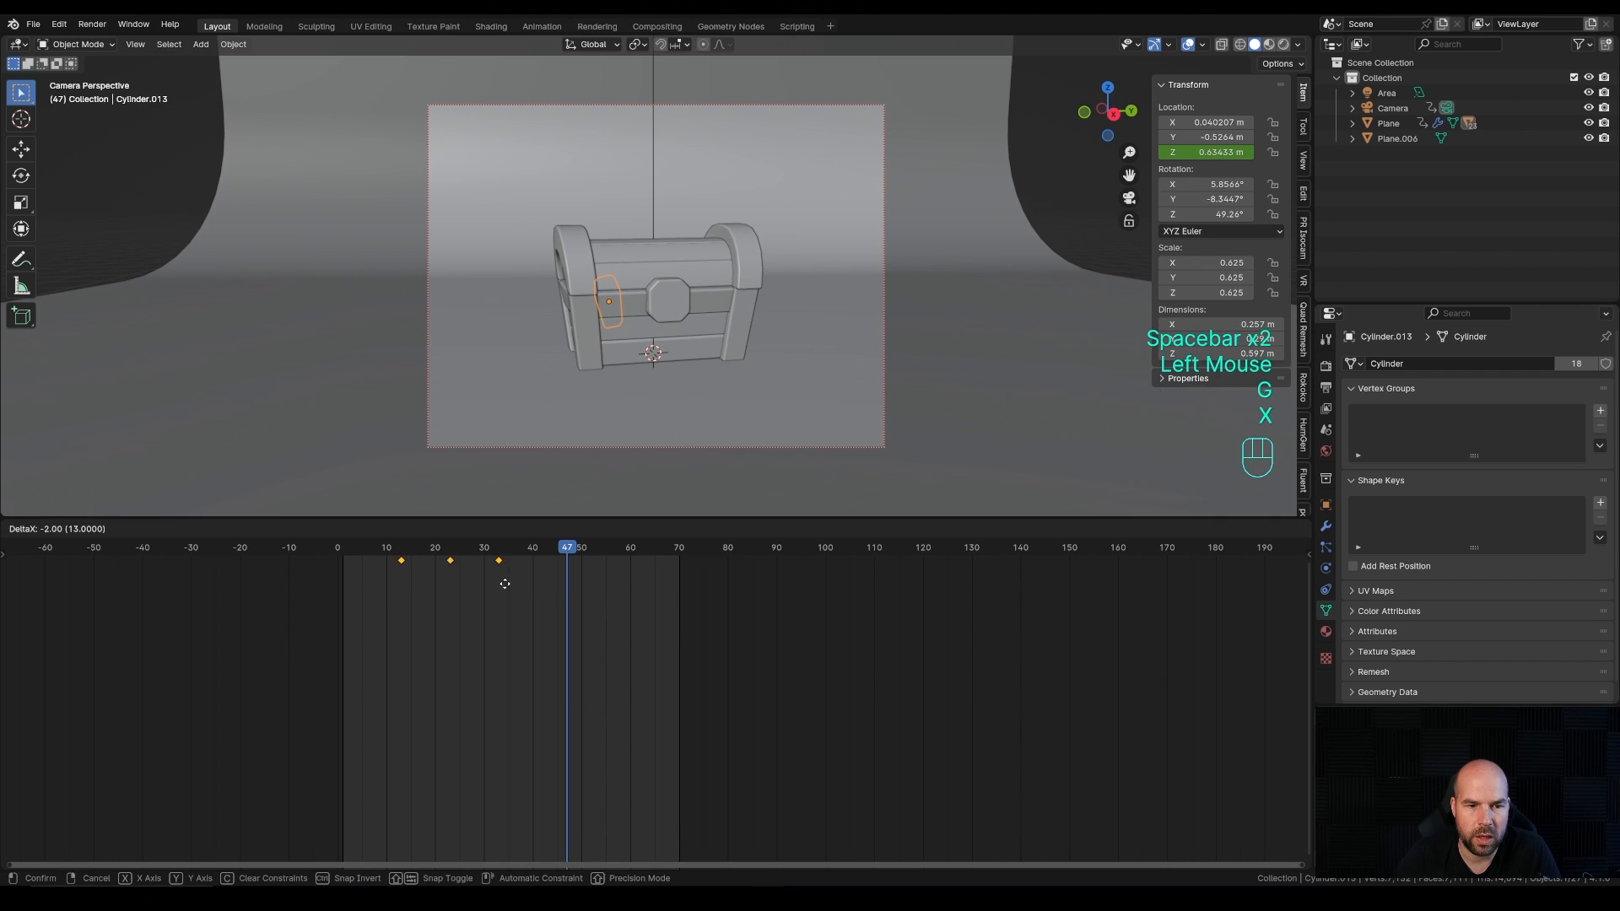
pyautogui.click(493, 584)
pyautogui.click(353, 549)
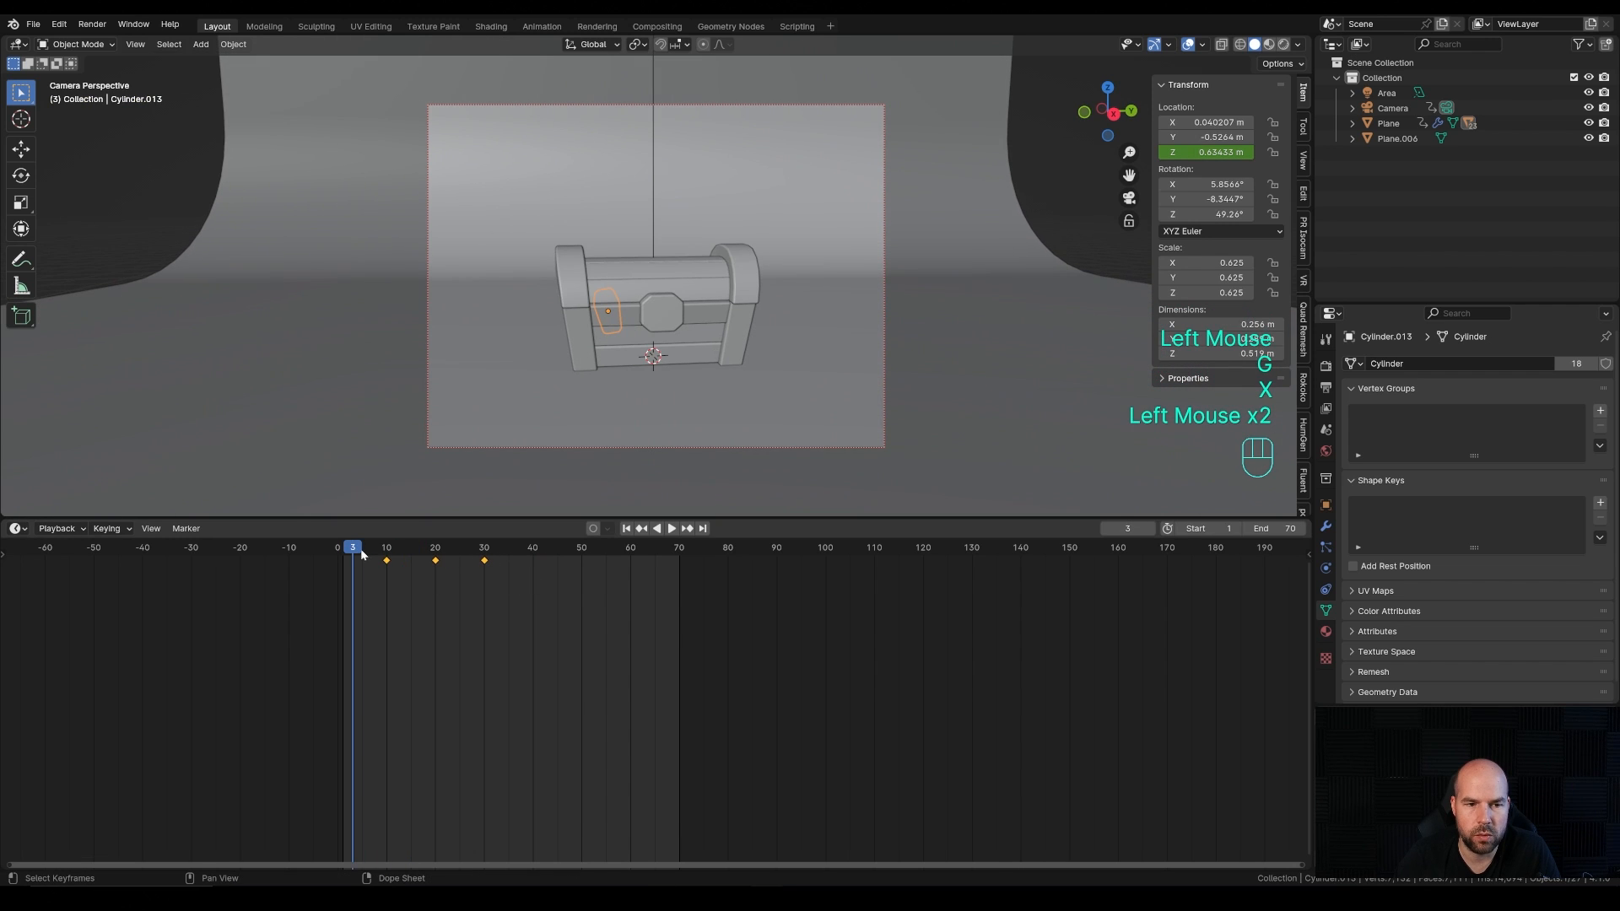
pyautogui.moveTo(368, 582); pyautogui.dragTo(551, 540)
pyautogui.press('g')
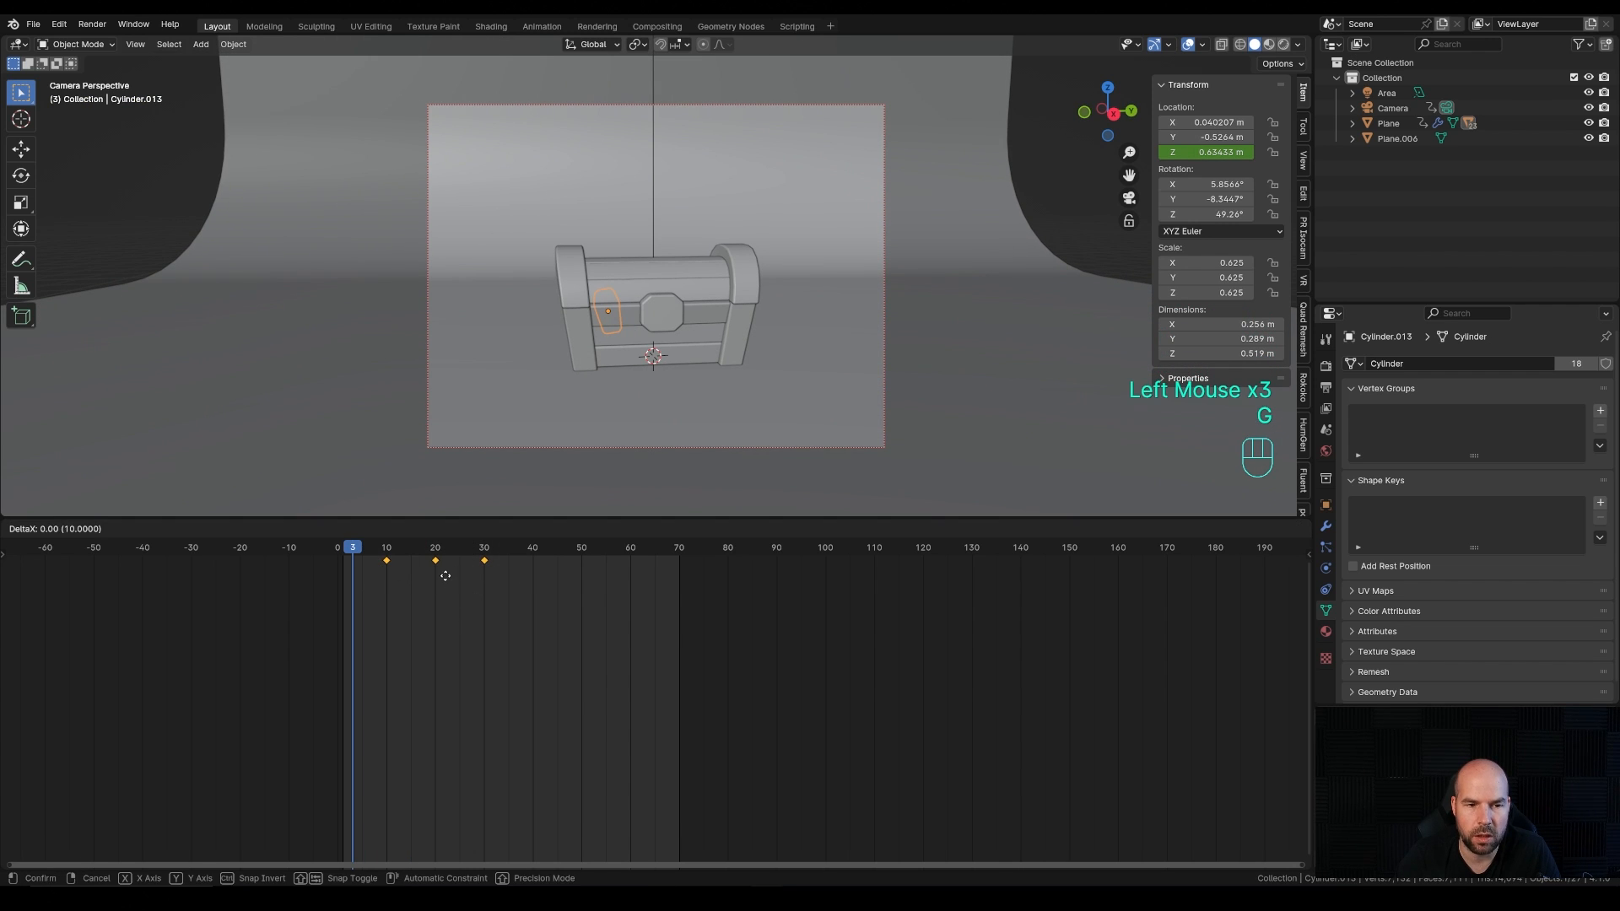
pyautogui.press('Escape')
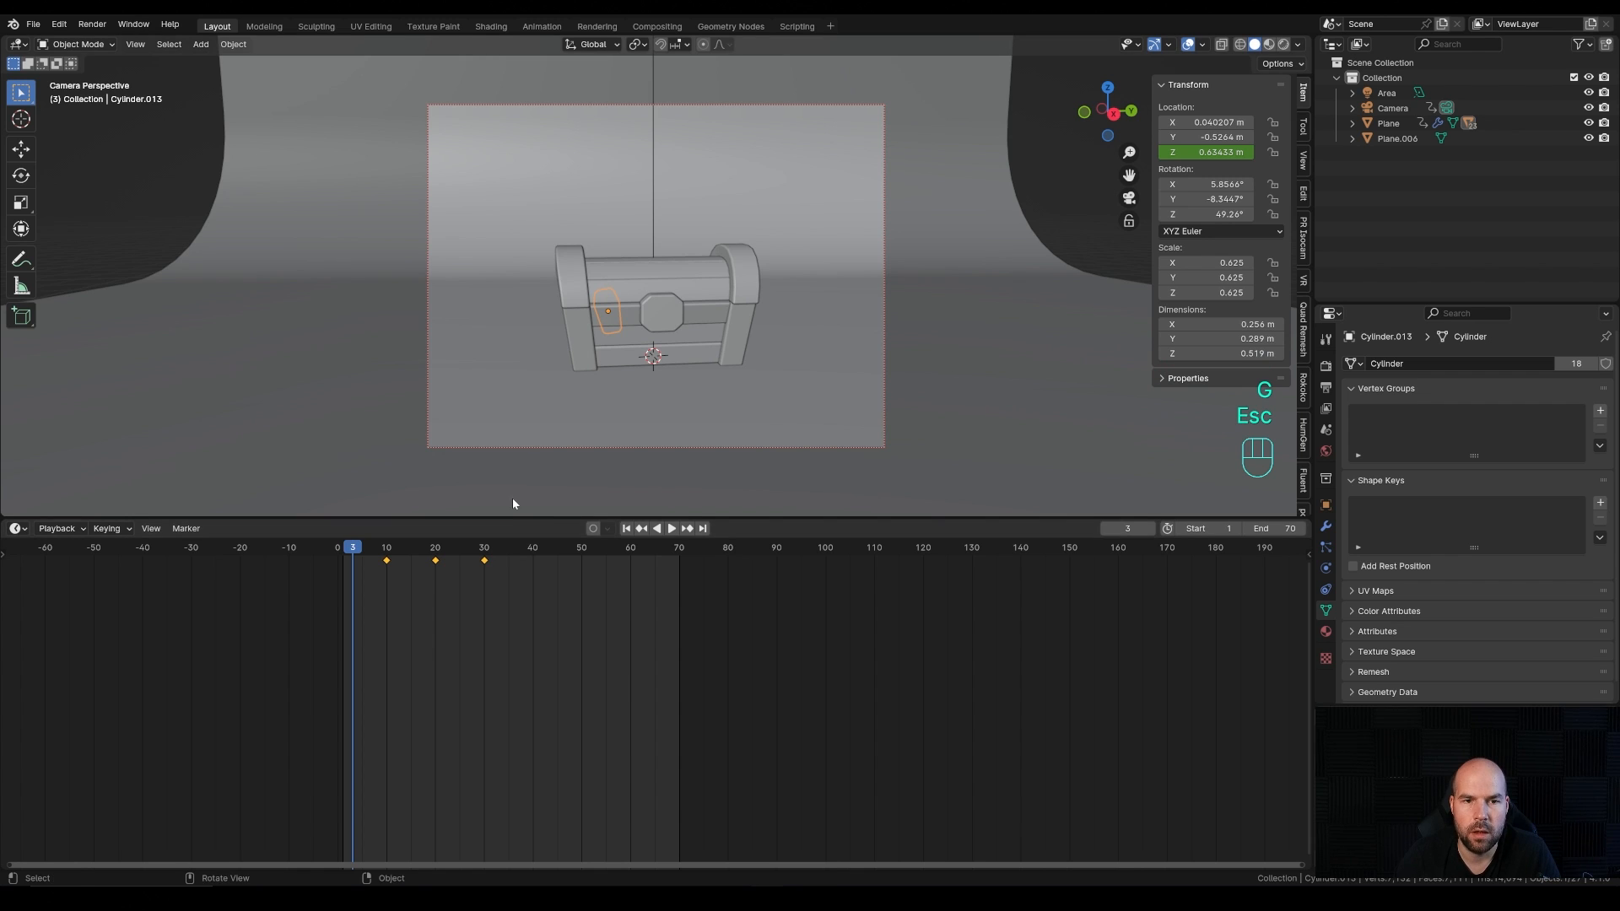
# Step: Play the motion, open the crystal's Z curve in the Graph Editor and raise the frame 10 keyframe's right handle to about frame 12.3, 0.85 m
pyautogui.press('space')
pyautogui.press('space')
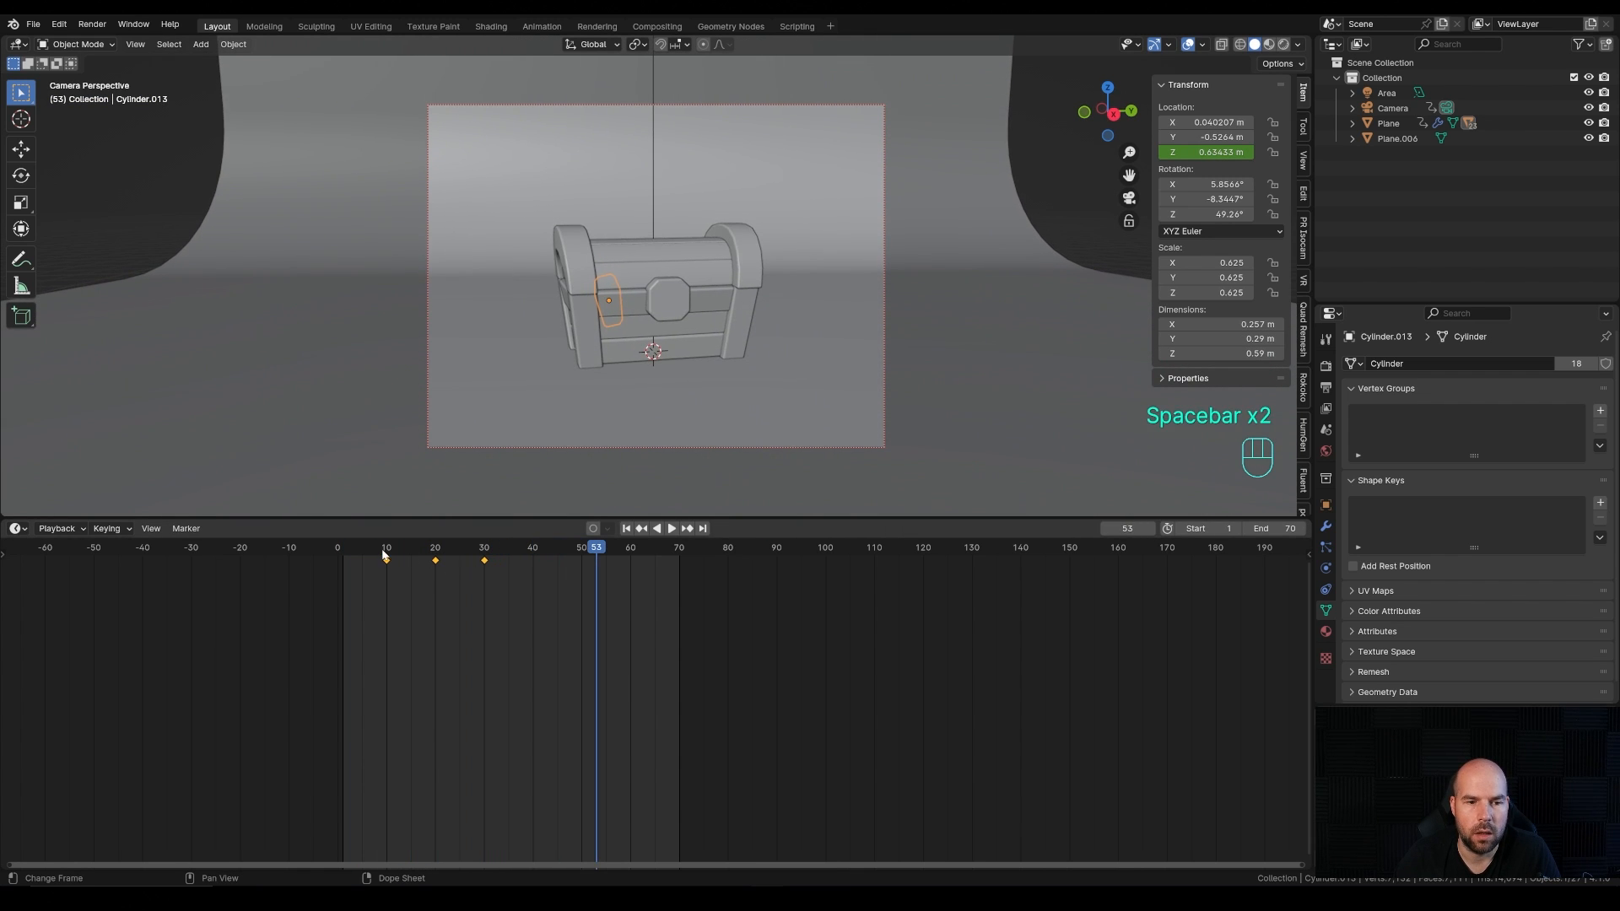
pyautogui.click(384, 554)
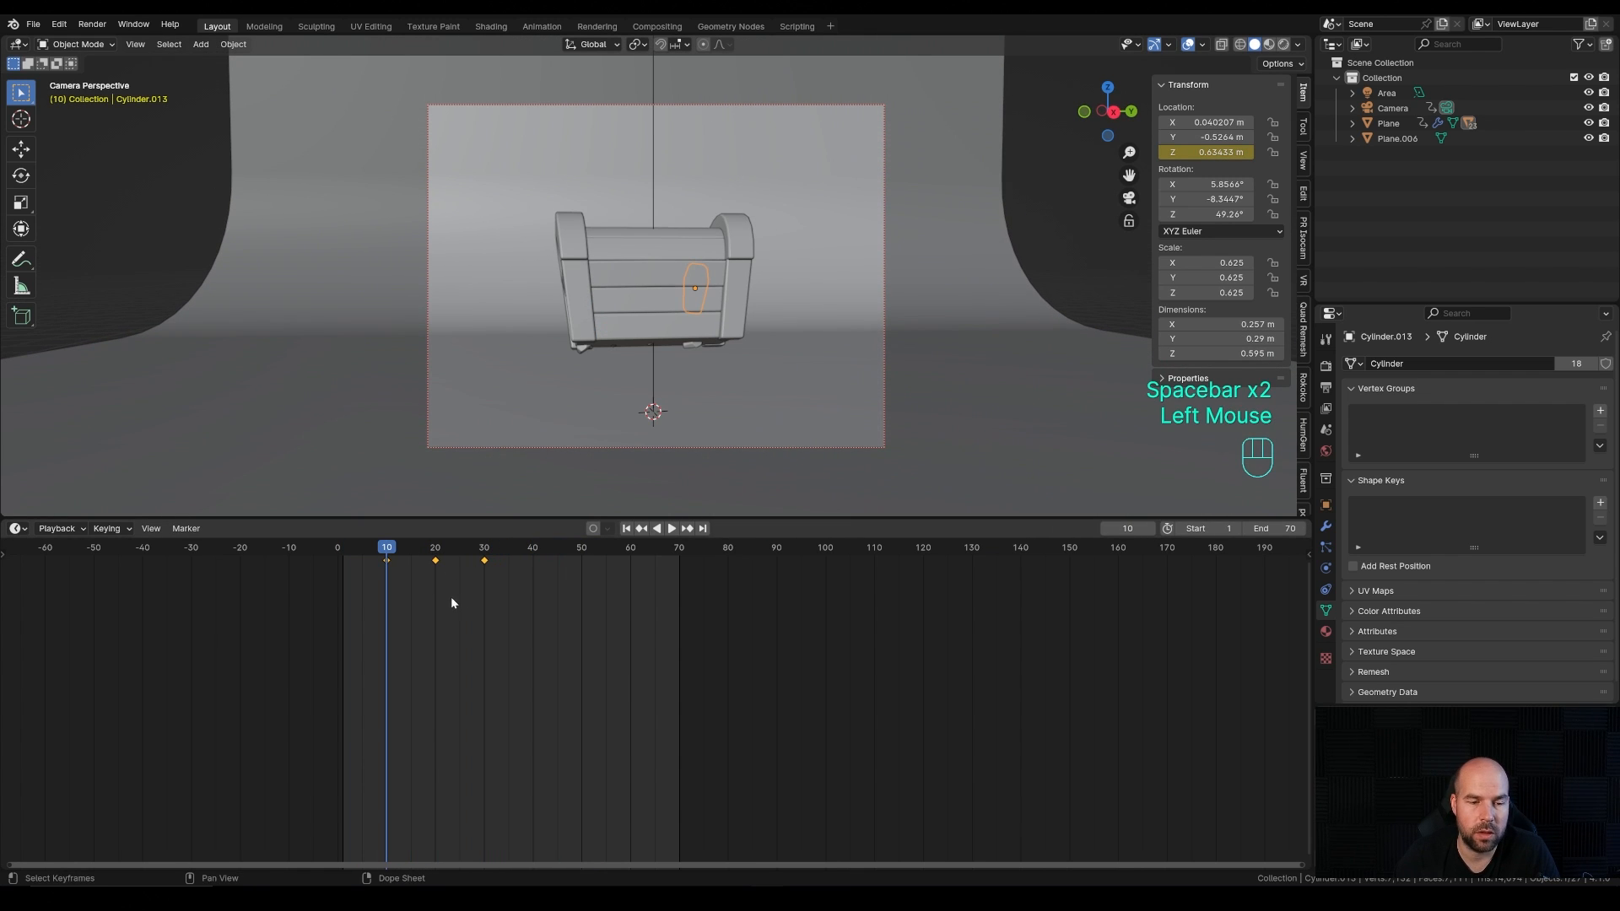
pyautogui.hotkey('ctrl', 'Tab')
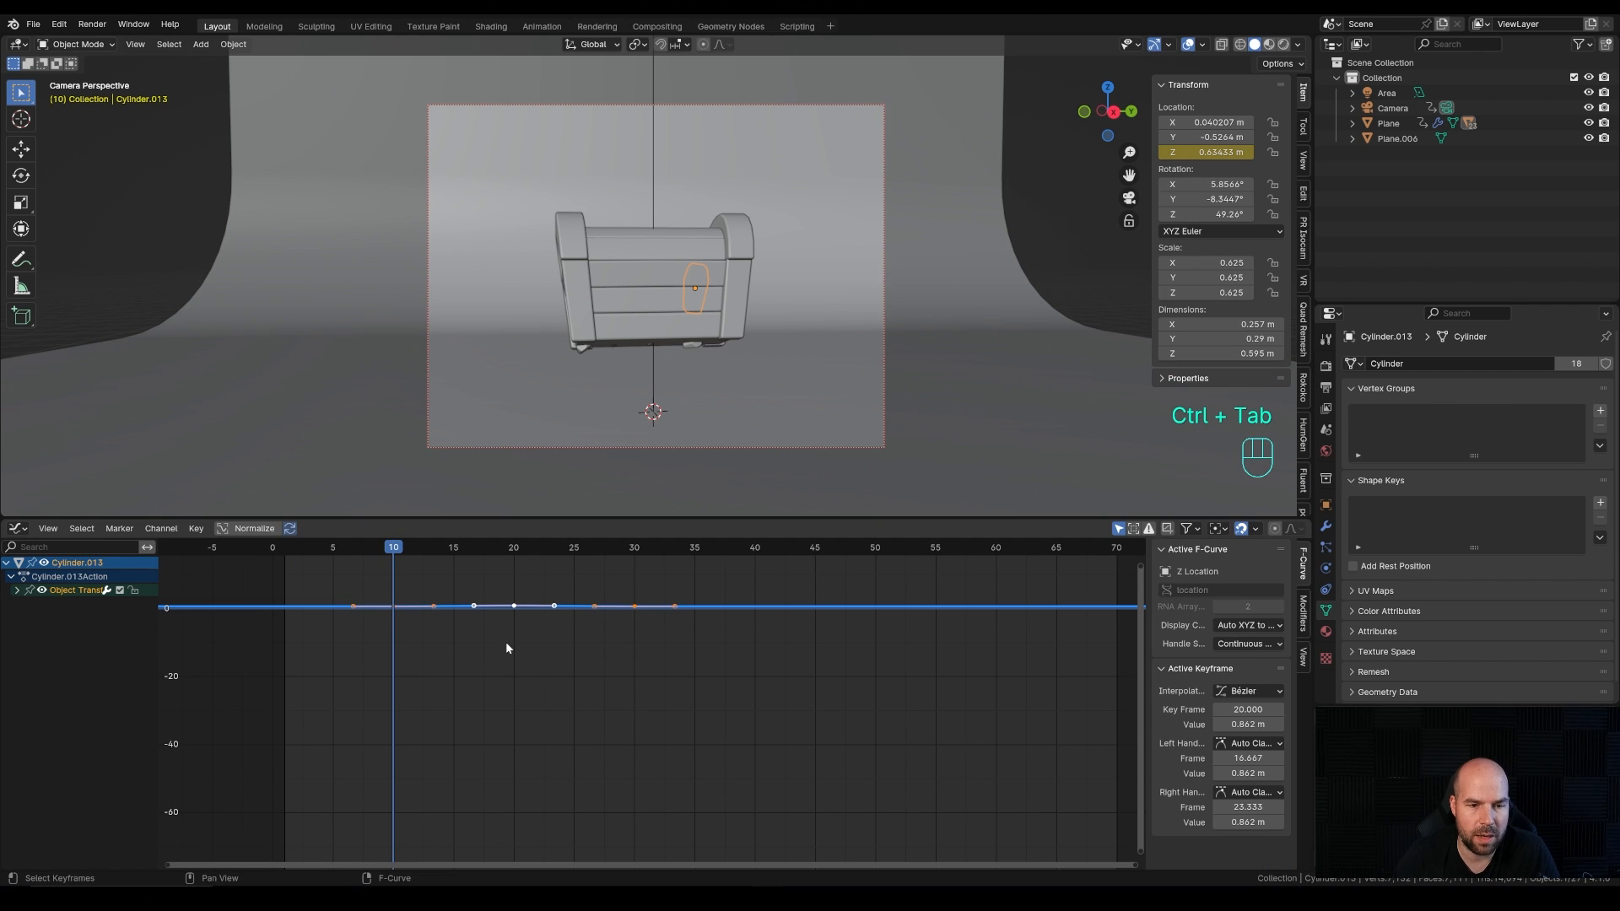
pyautogui.press('a')
pyautogui.press('KP_Decimal')
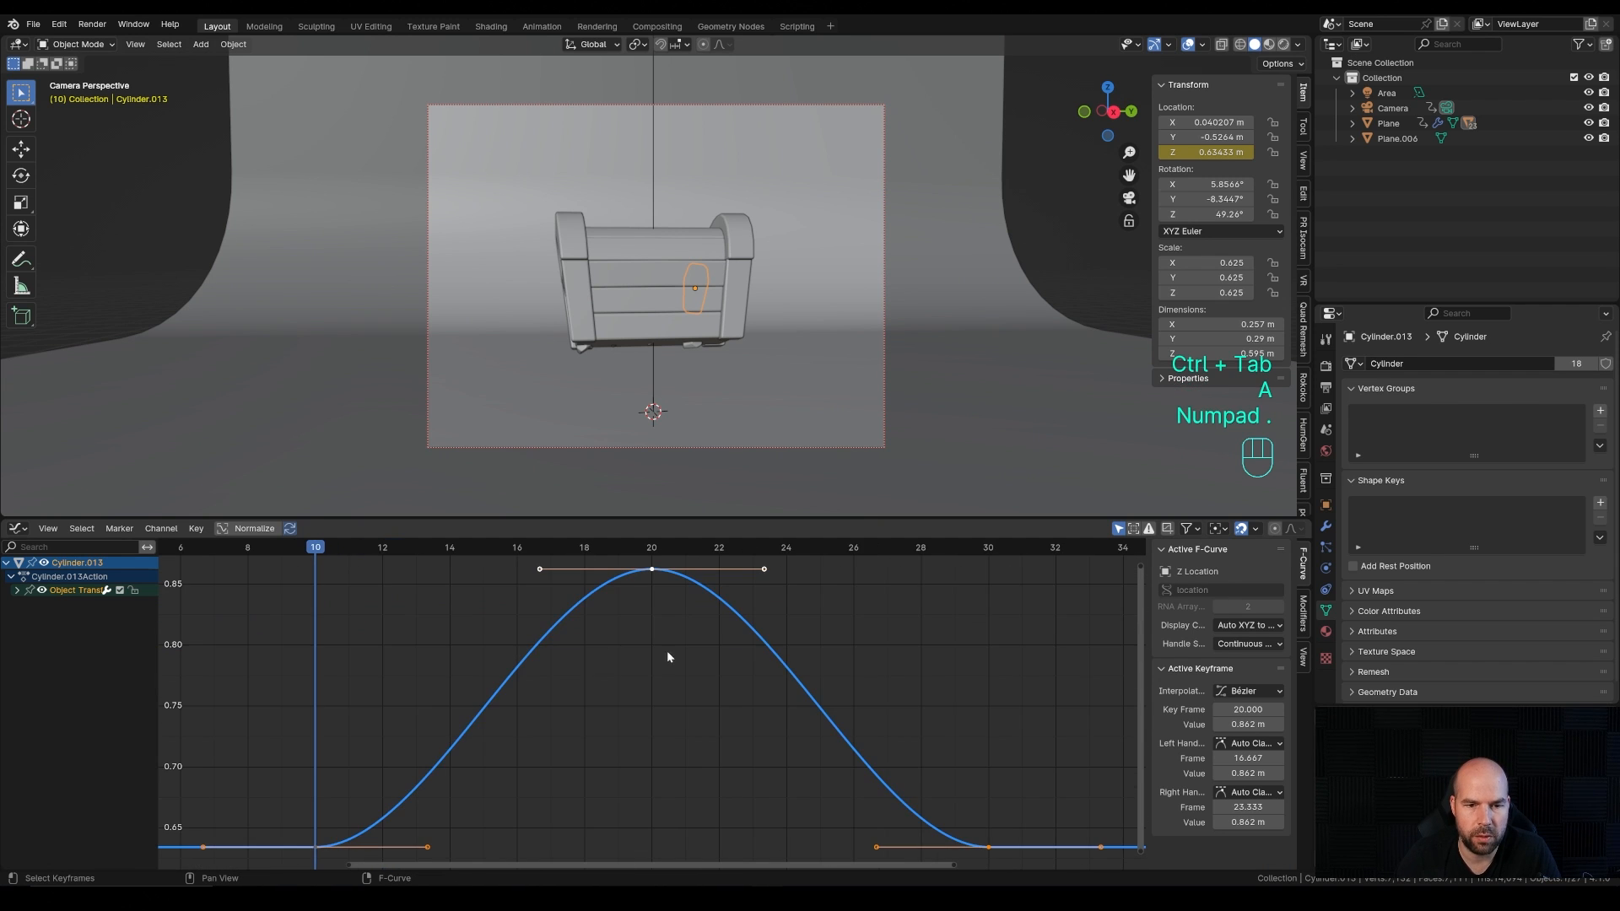
pyautogui.scroll(-3, 518, 684)
pyautogui.click(500, 801)
pyautogui.press('g')
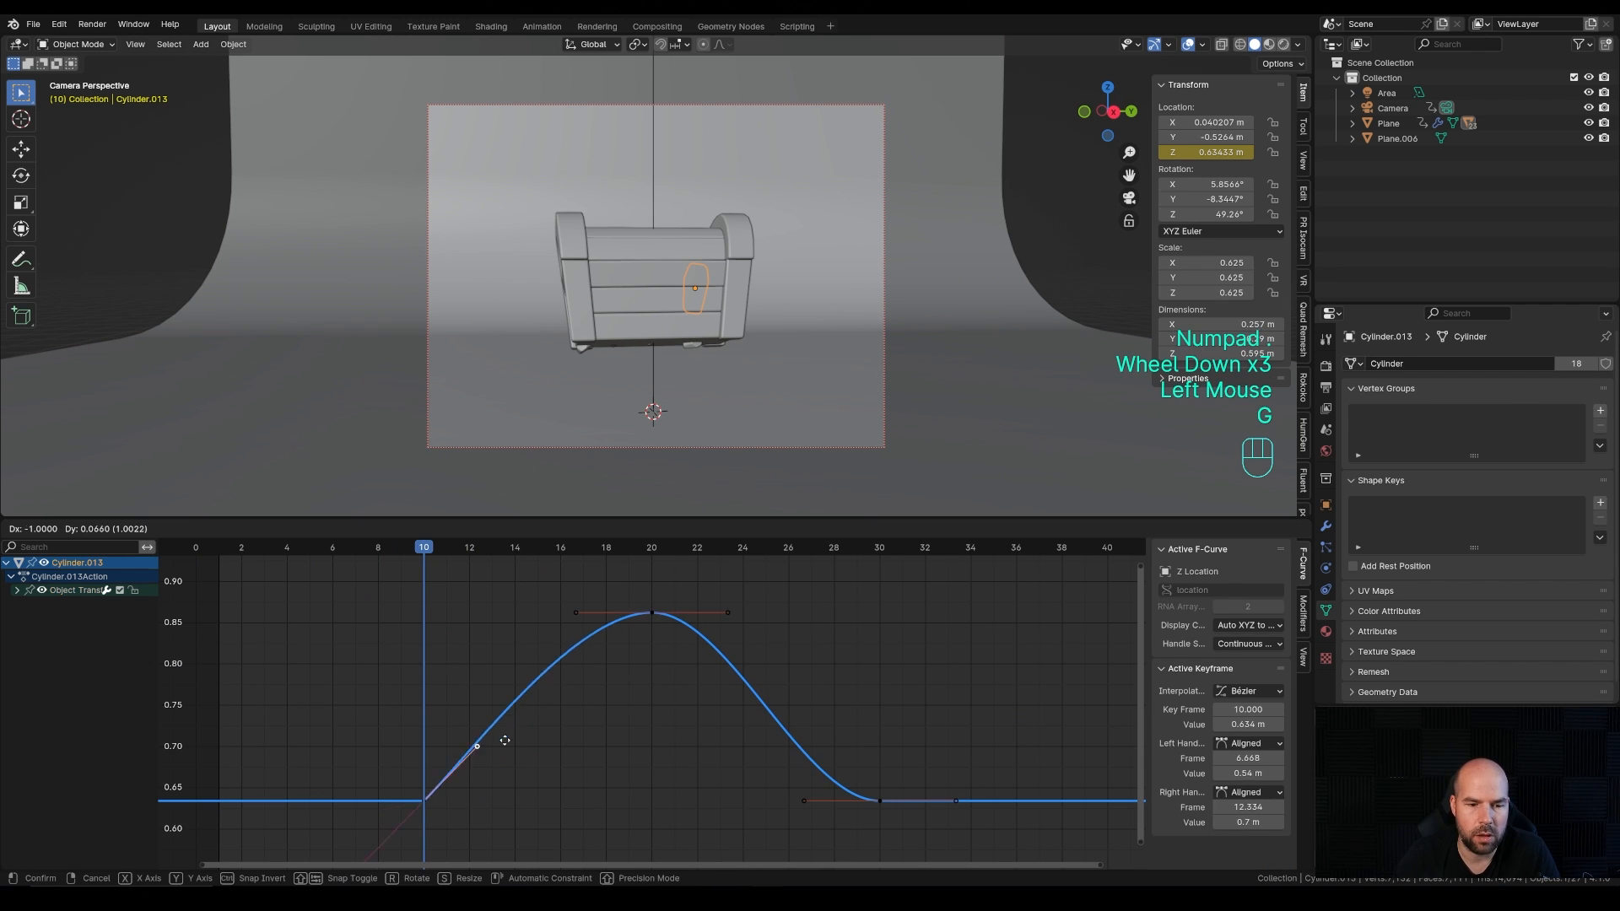
pyautogui.click(507, 632)
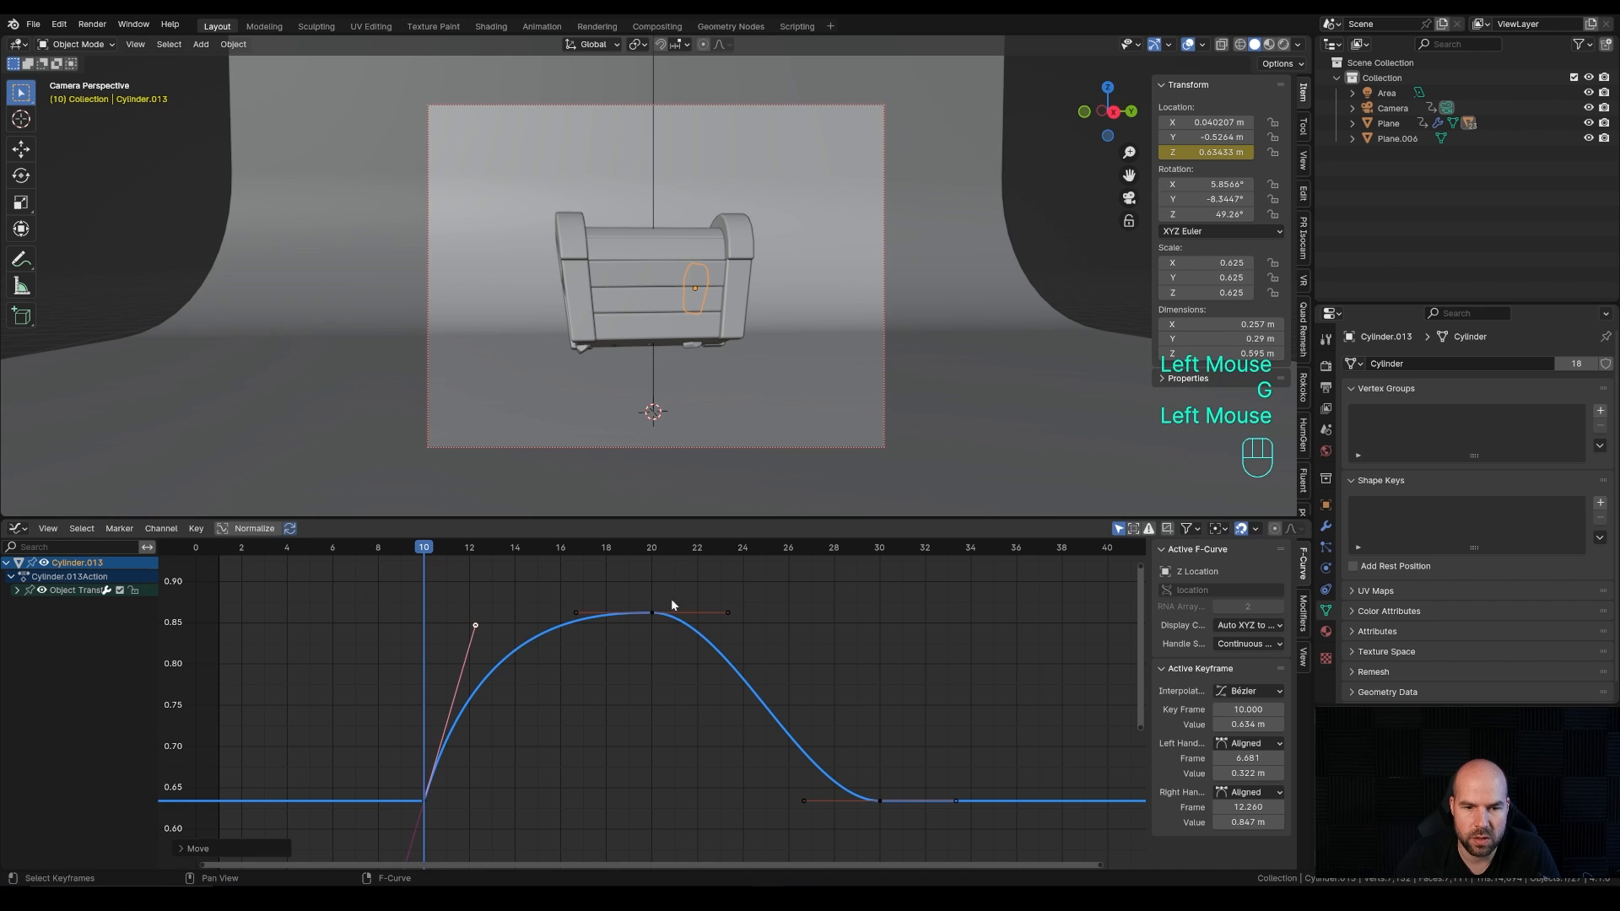
# Step: Lower the peak keyframe at frame 20 to about 0.855 m, slope its right handle downward, and play the motion
pyautogui.moveTo(653, 611); pyautogui.dragTo(740, 667)
pyautogui.click(380, 548)
pyautogui.press('space')
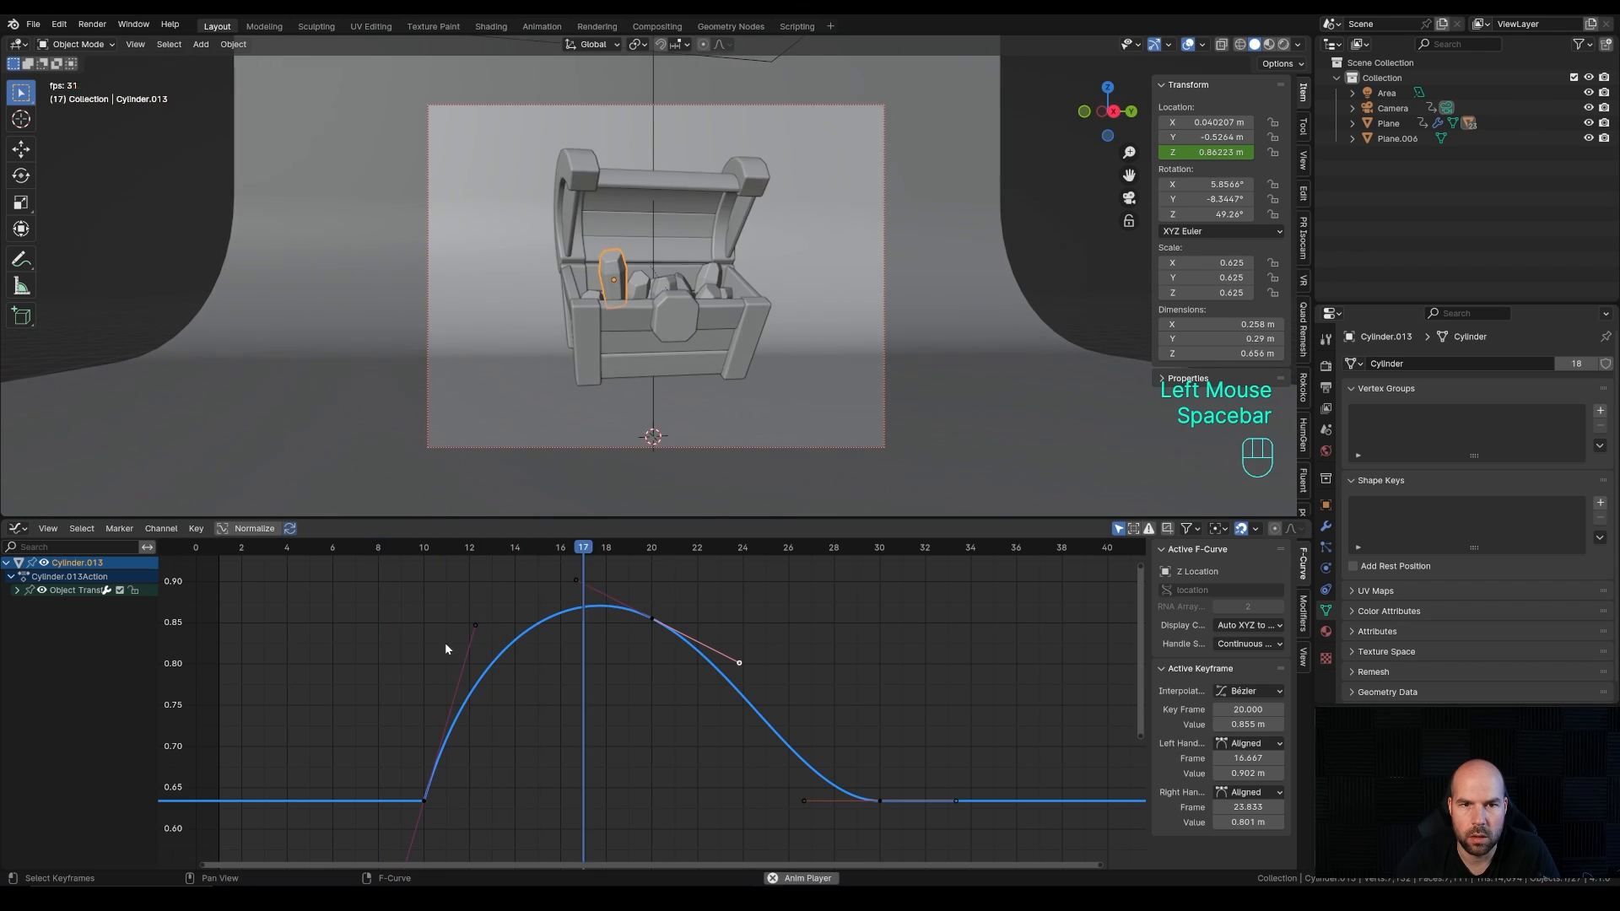
pyautogui.press('space')
# Step: Raise the frame 30 keyframe's left handle to about 0.8 m, flatten the frame 20 right handle to about frame 24, 0.845 m, and play
pyautogui.click(804, 800)
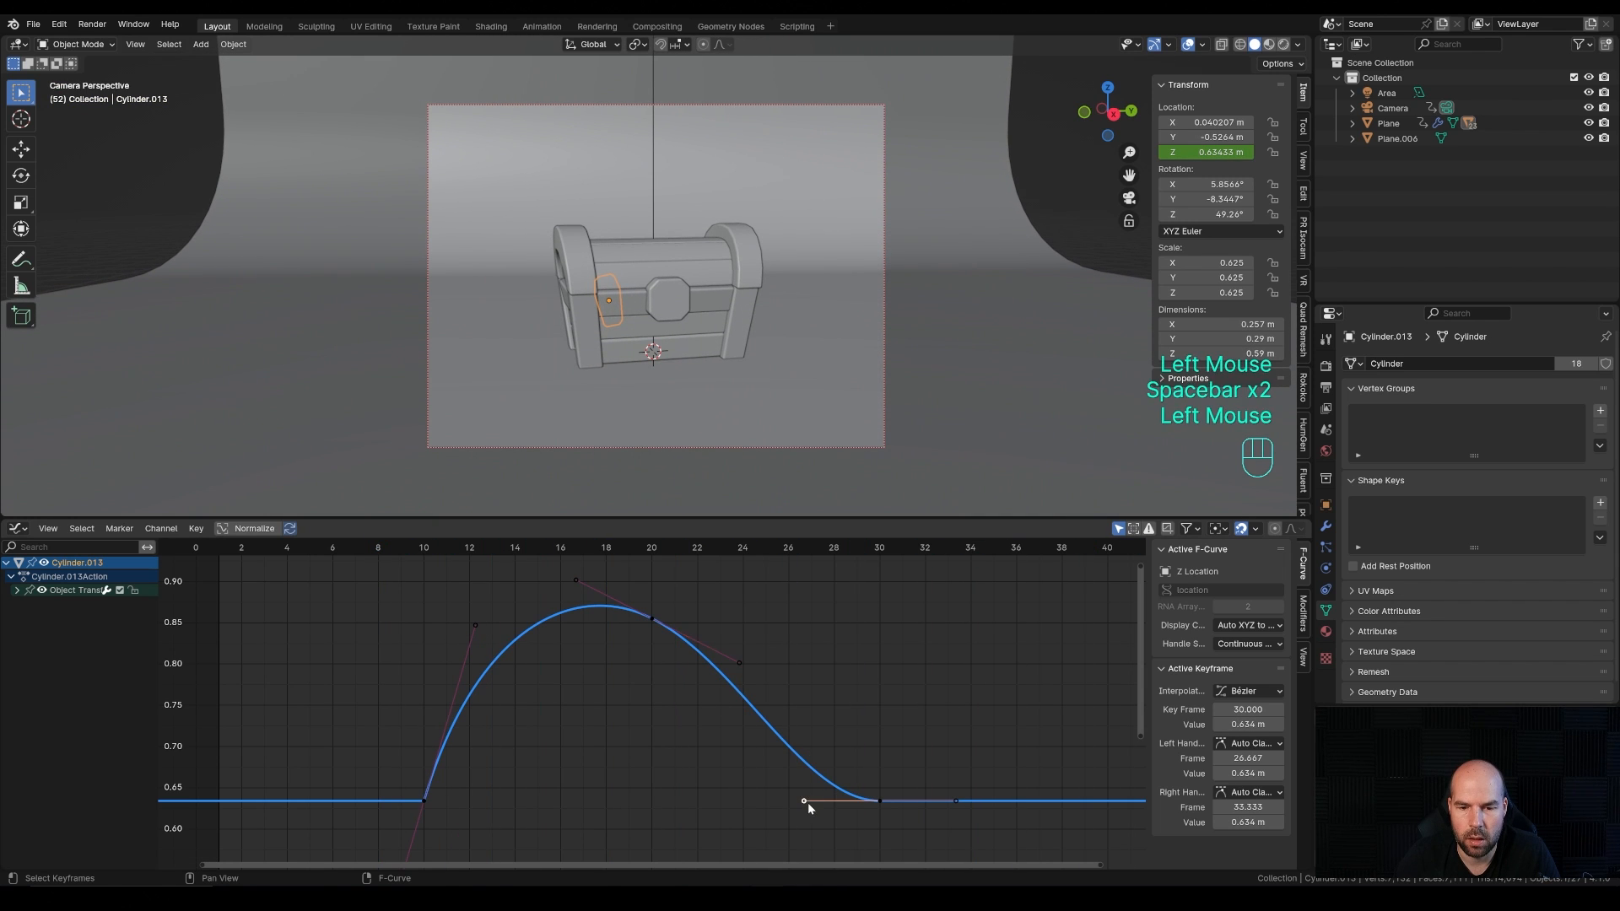
pyautogui.press('g')
pyautogui.click(814, 667)
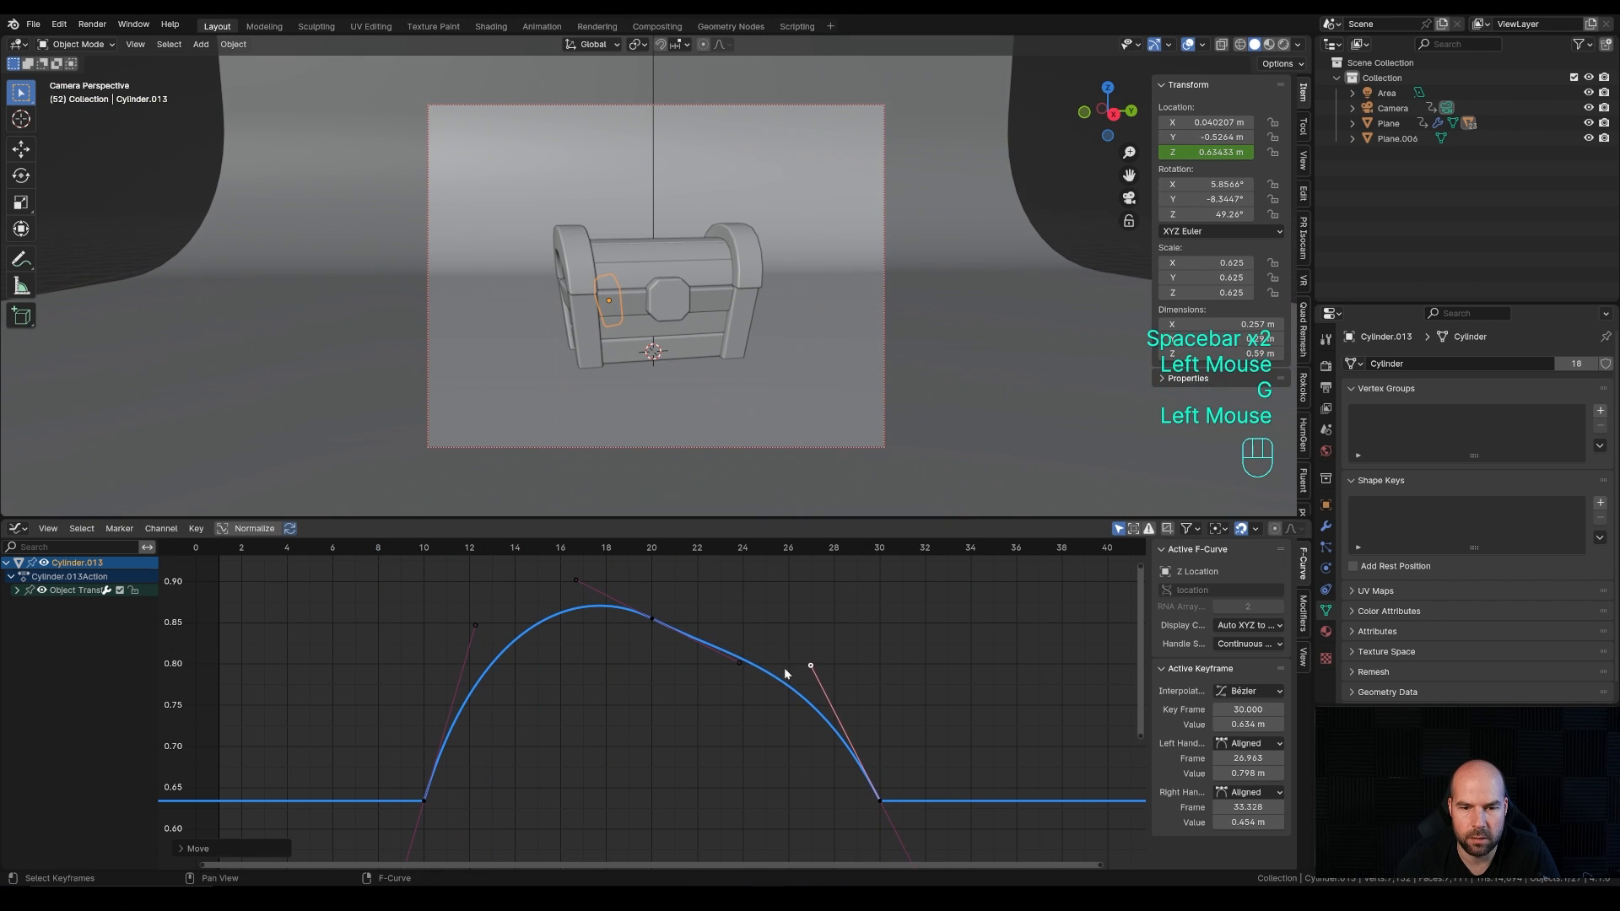
pyautogui.click(740, 663)
pyautogui.press('g')
pyautogui.click(744, 625)
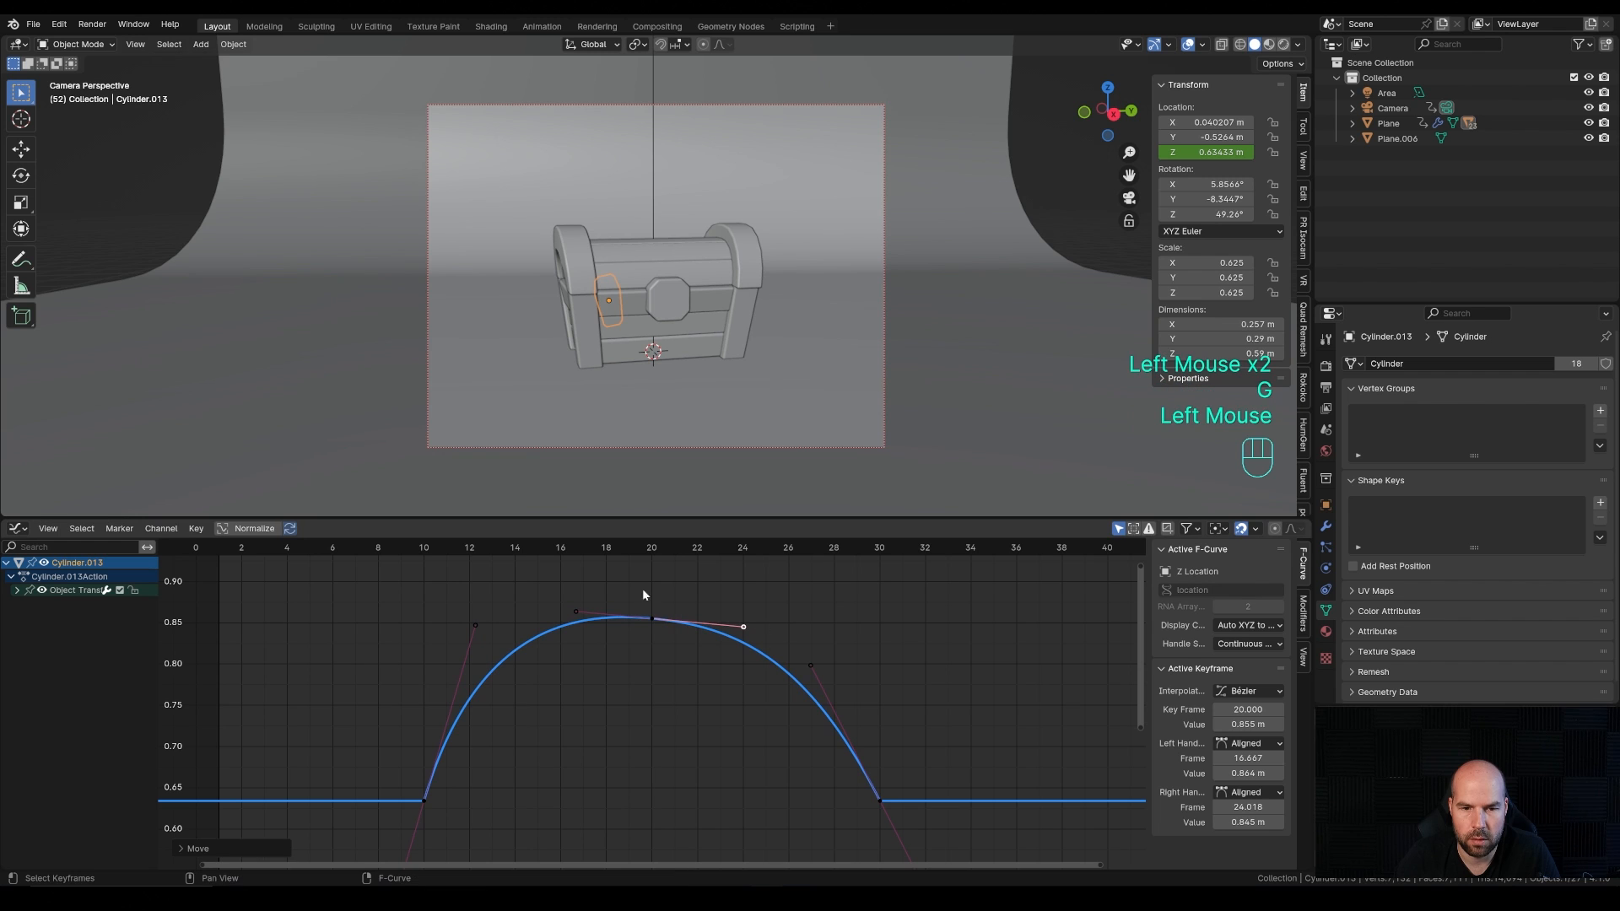
pyautogui.click(470, 548)
pyautogui.press('space')
pyautogui.press('space')
pyautogui.click(470, 548)
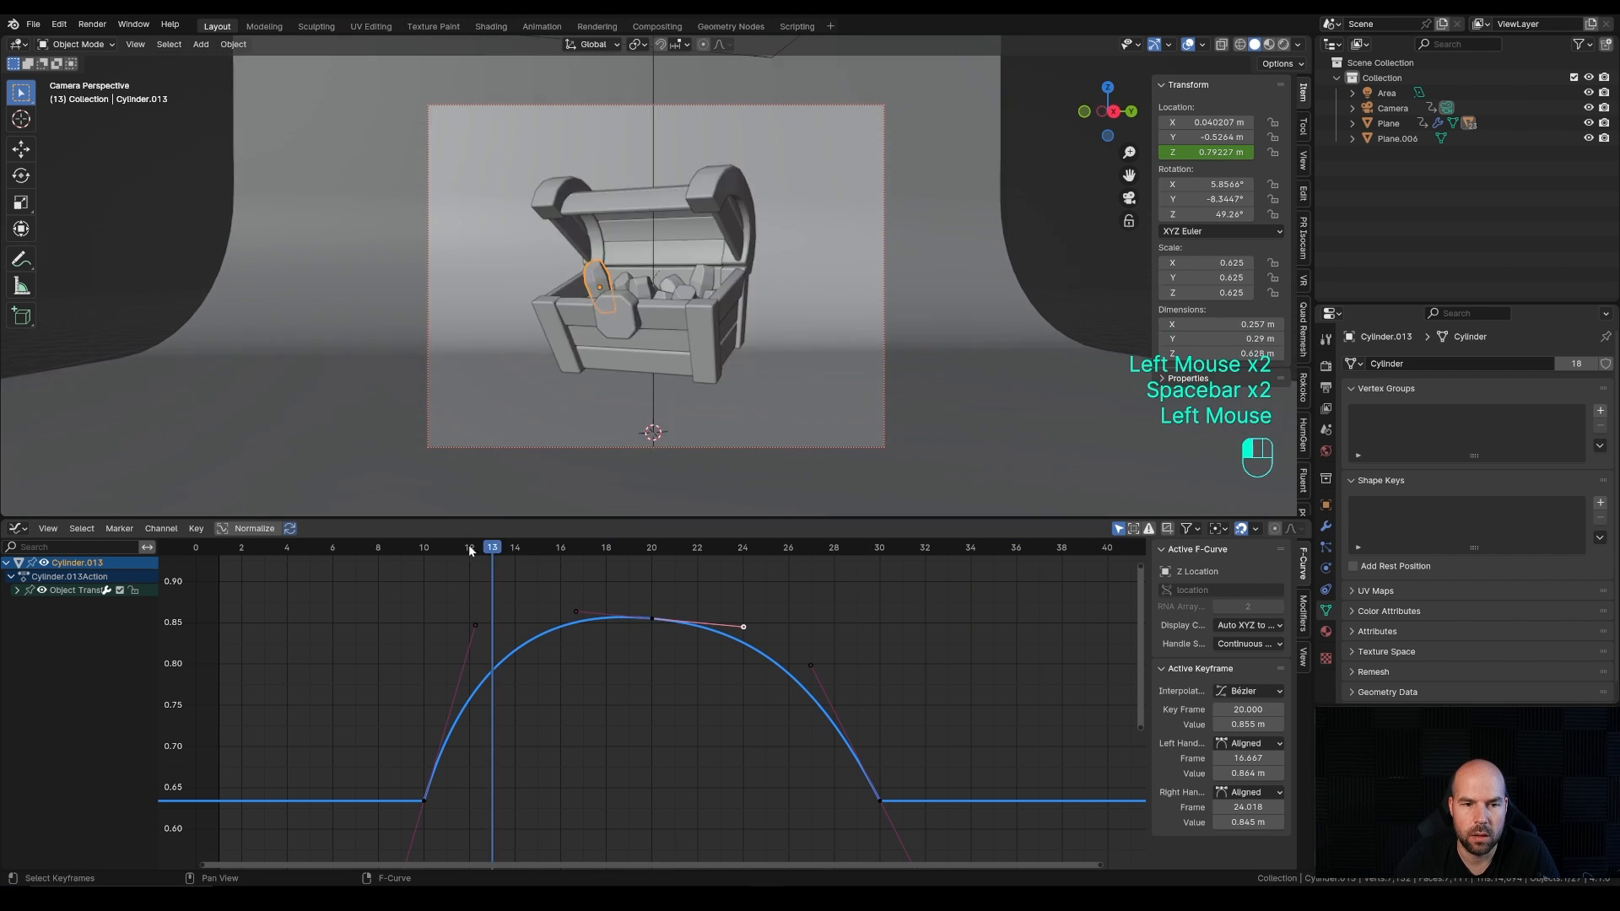
# Step: Move the last keyframe of the crystal's Z curve along the time axis to frame 34
pyautogui.hotkey('ctrl', 'z')
pyautogui.click(880, 799)
pyautogui.press('g')
pyautogui.press('x')
pyautogui.click(970, 801)
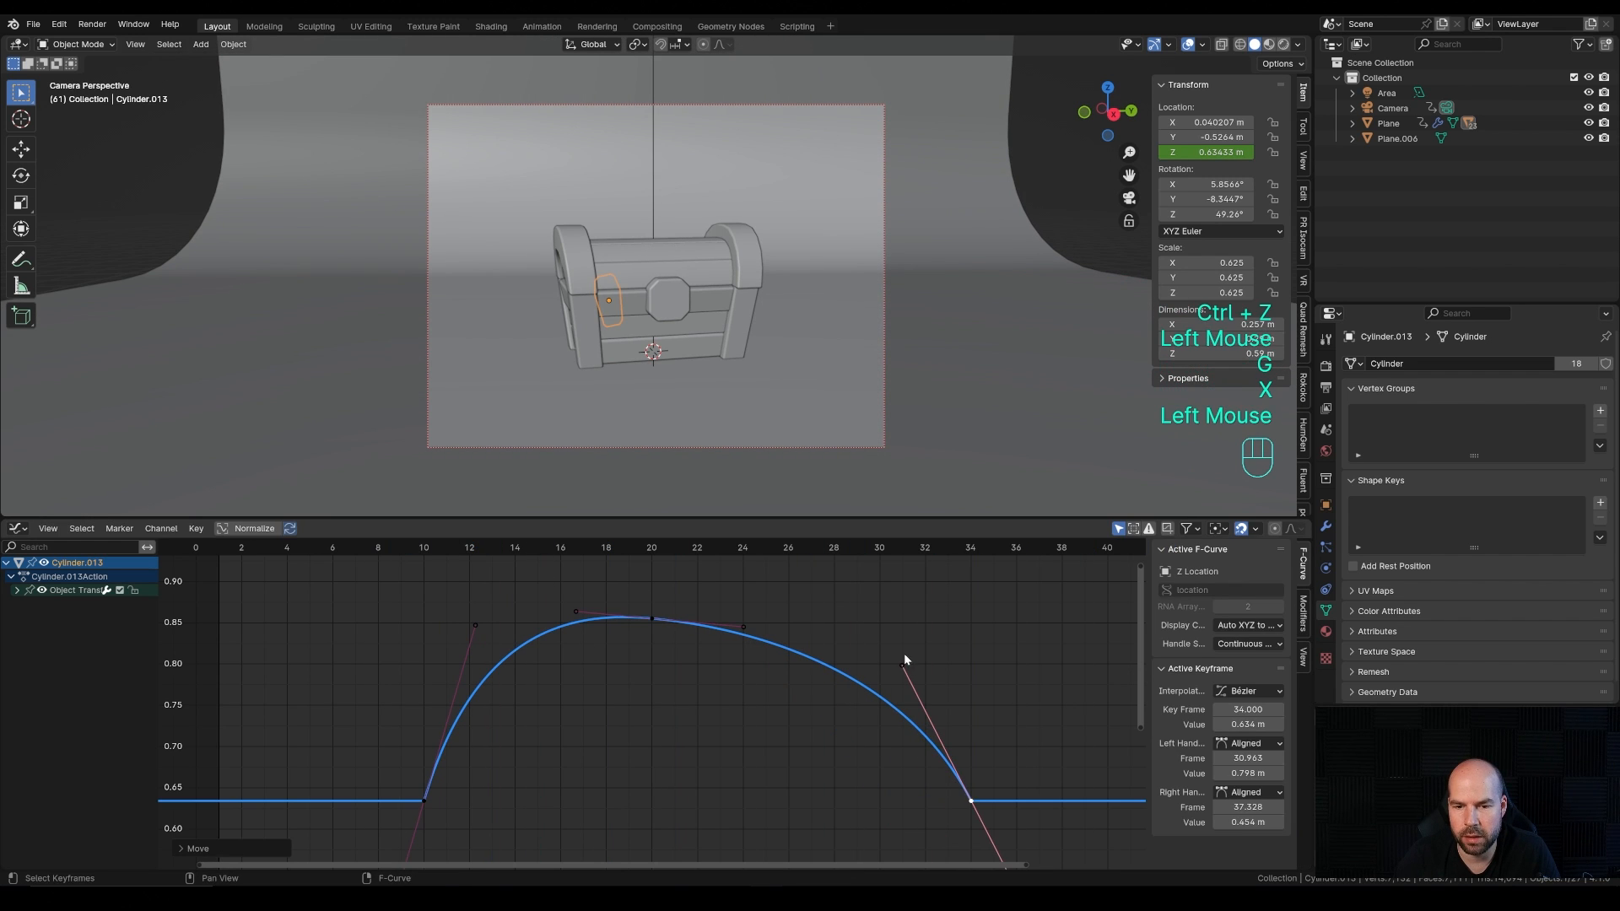
# Step: Move the frame 34 keyframe's left handle to about frame 28.6, 0.8 m, and play the motion from frame 10
pyautogui.click(905, 660)
pyautogui.press('g')
pyautogui.click(848, 660)
pyautogui.click(426, 549)
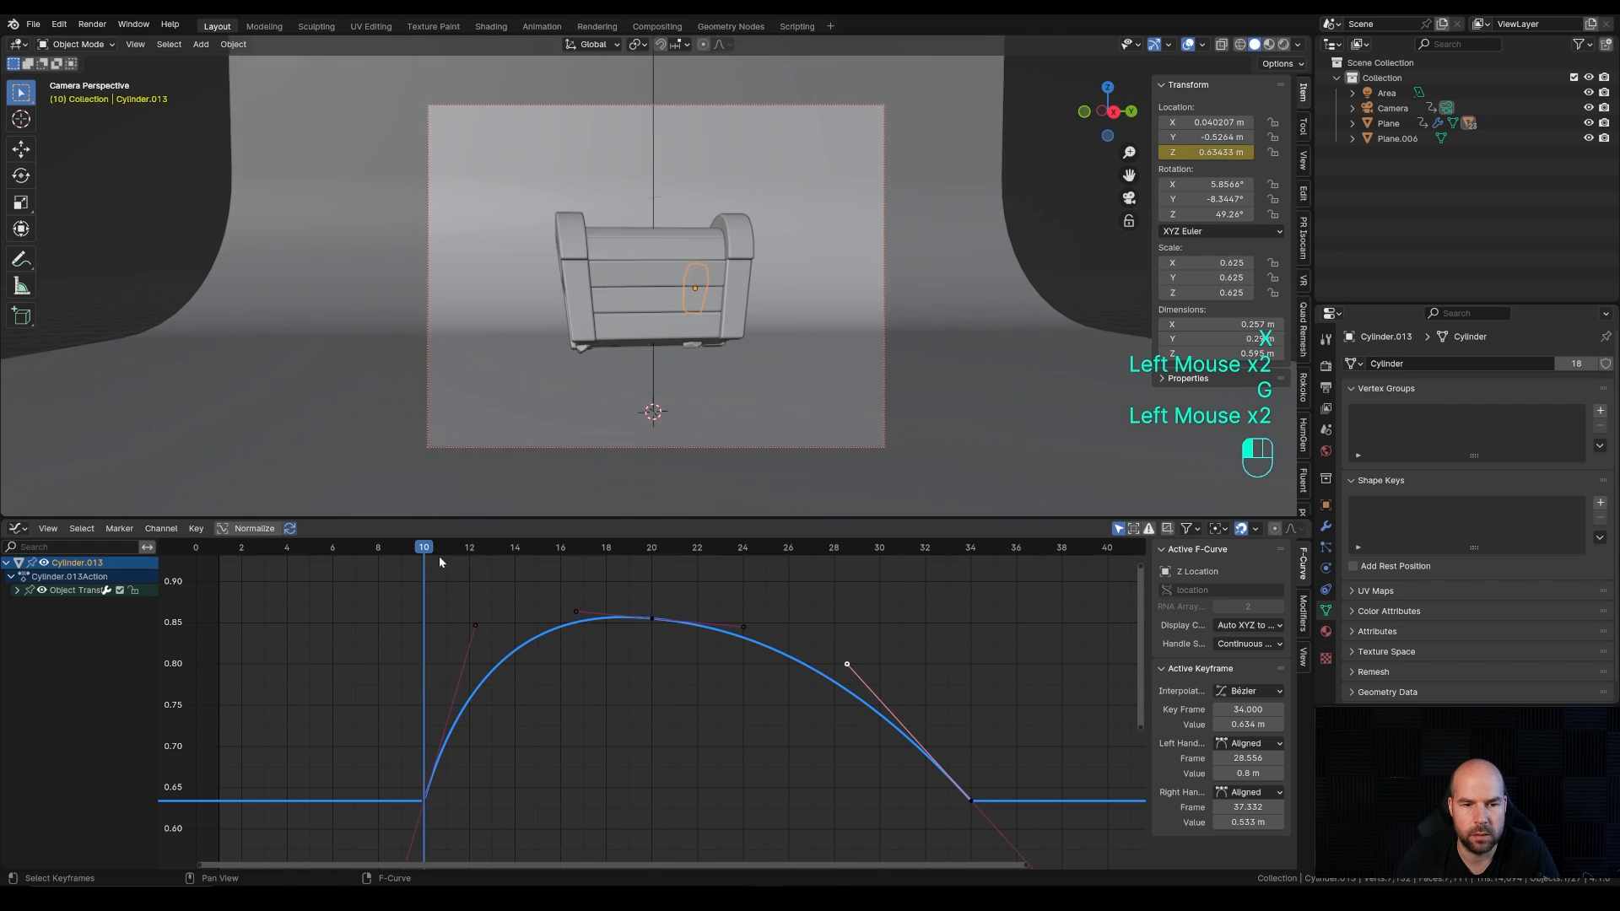
pyautogui.press('space')
pyautogui.press('space')
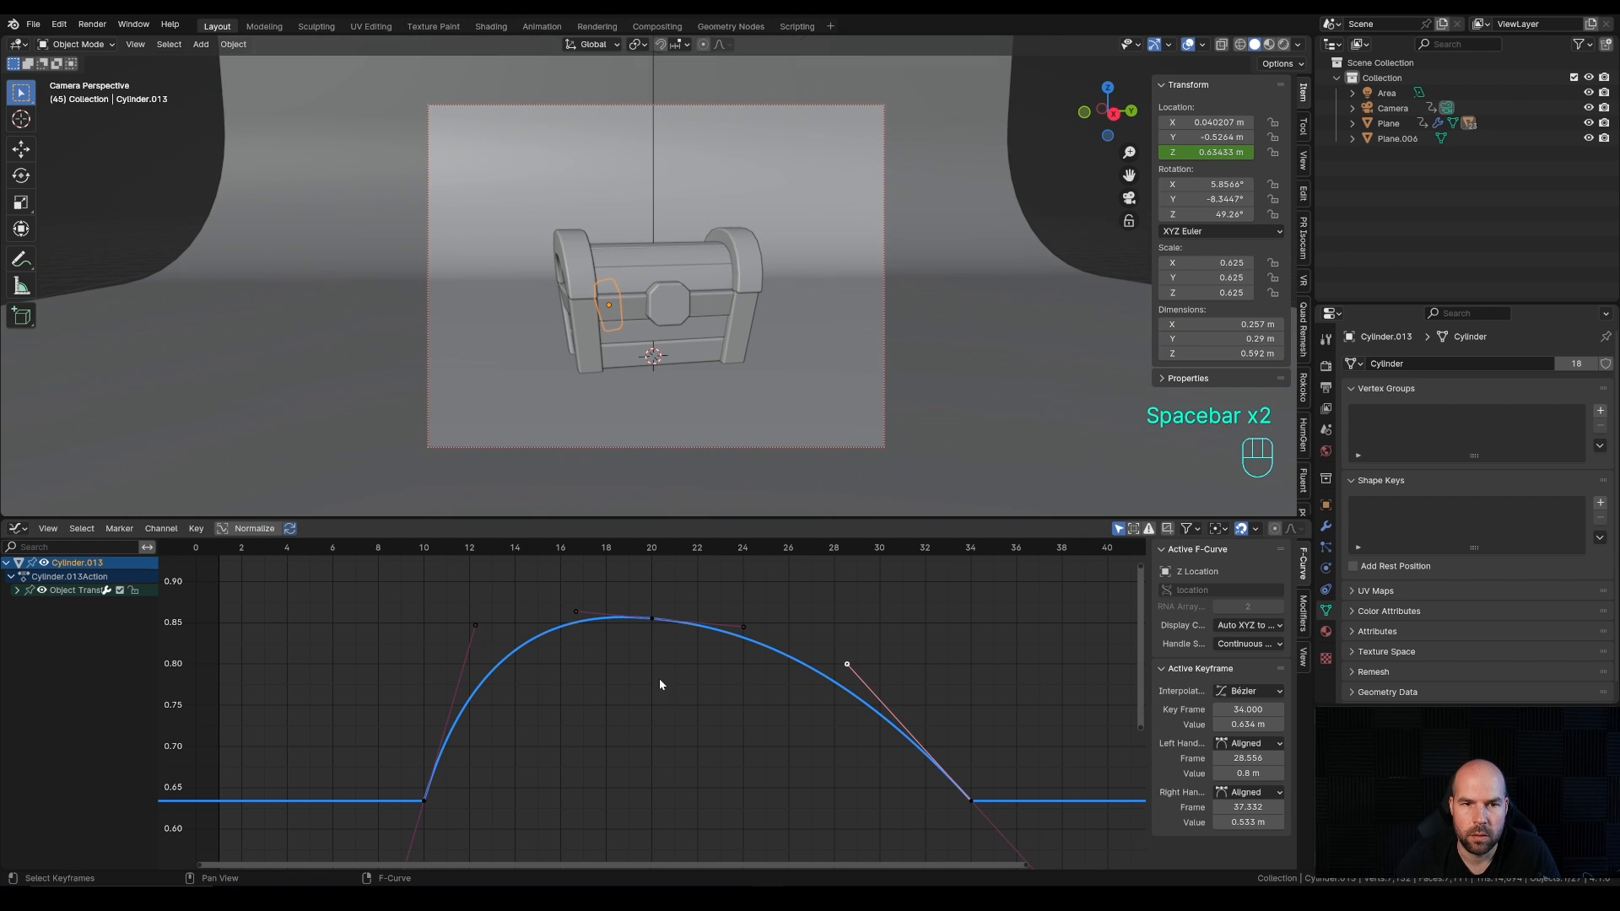
# Step: At frame 20, select three other crystals with the animated crystal as active and link its animation data to them
pyautogui.moveTo(617, 547); pyautogui.dragTo(651, 547)
pyautogui.moveTo(876, 362); pyautogui.dragTo(918, 278, button='middle')
pyautogui.scroll(2, 608, 342)
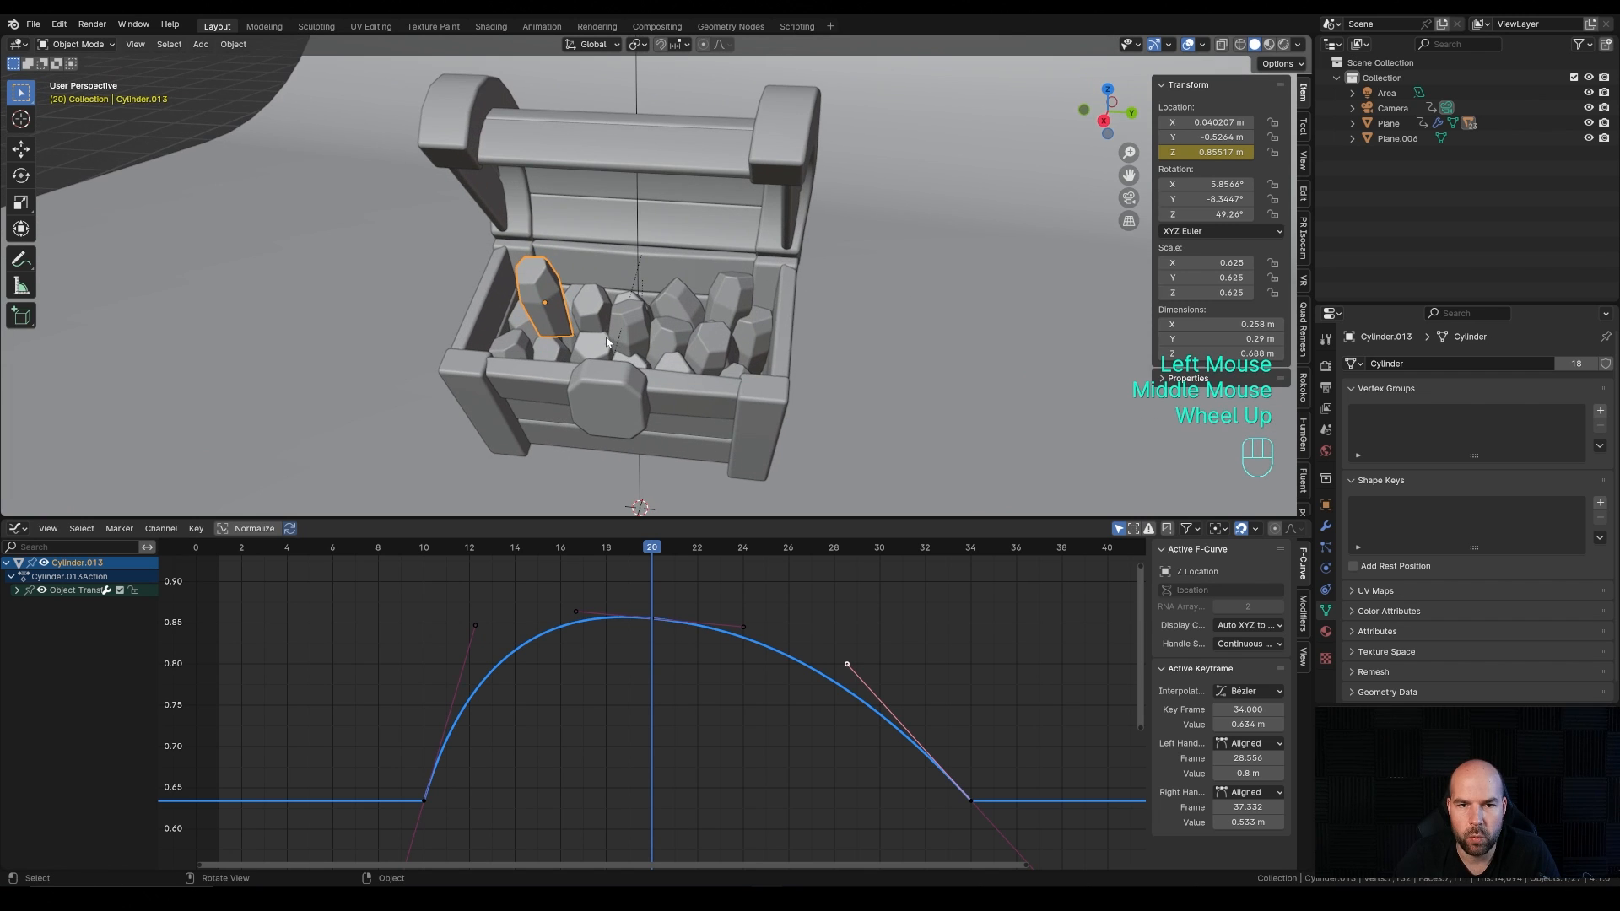
pyautogui.click(631, 337)
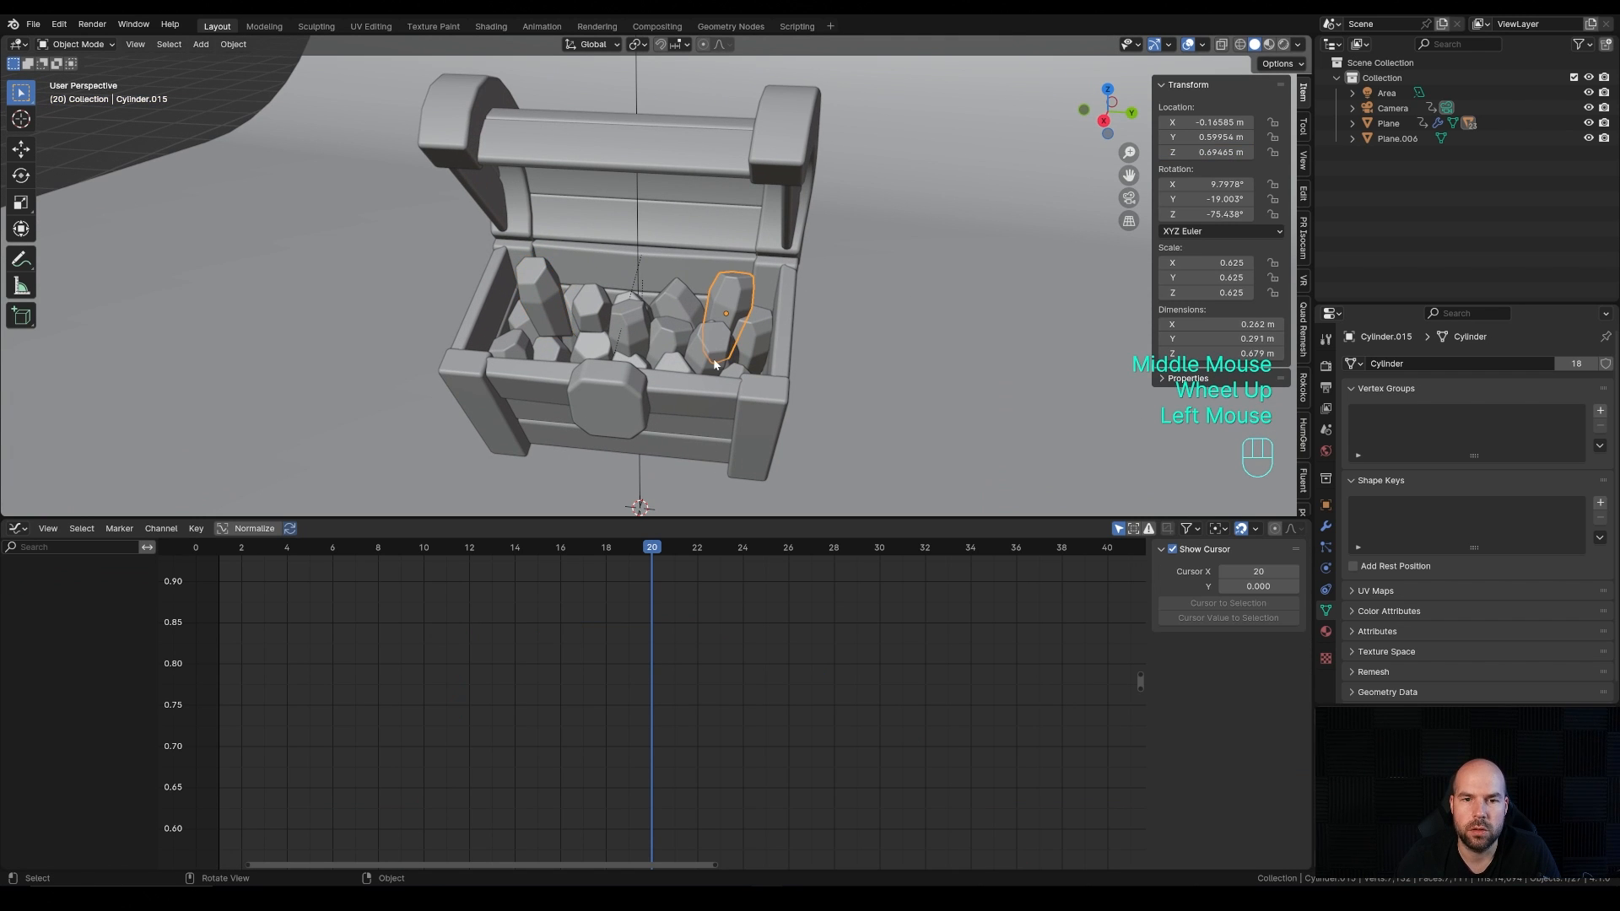
pyautogui.keyDown('shift'); pyautogui.click(727, 307); pyautogui.keyUp('shift')
pyautogui.keyDown('shift'); pyautogui.click(705, 358); pyautogui.keyUp('shift')
pyautogui.moveTo(551, 385); pyautogui.dragTo(636, 371, button='middle')
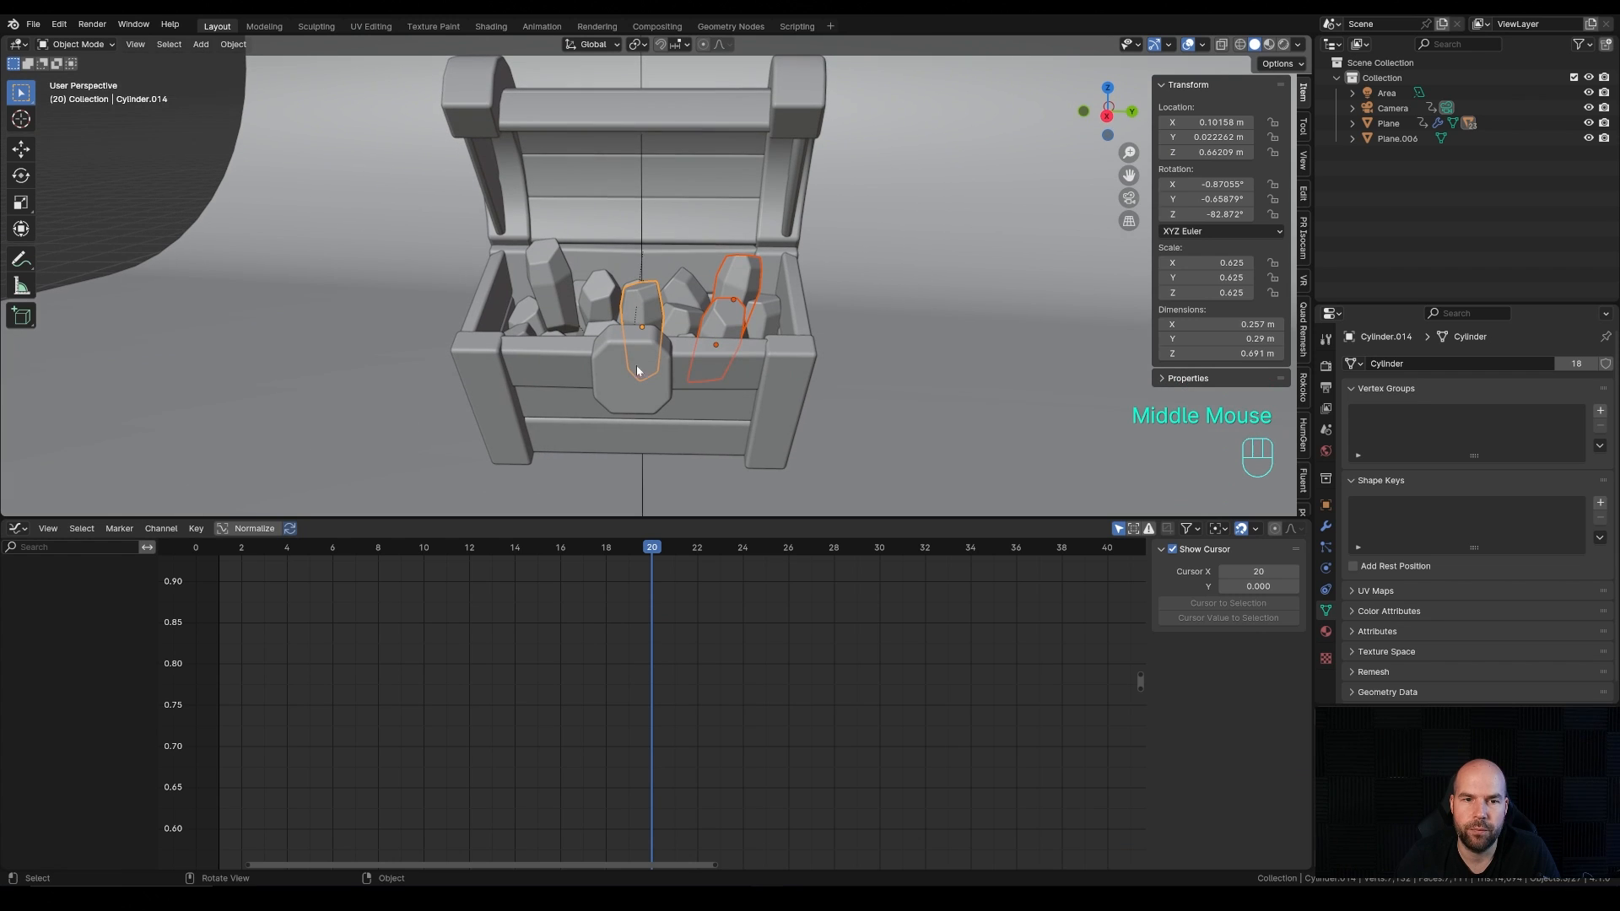
pyautogui.keyDown('shift'); pyautogui.click(556, 284); pyautogui.keyUp('shift')
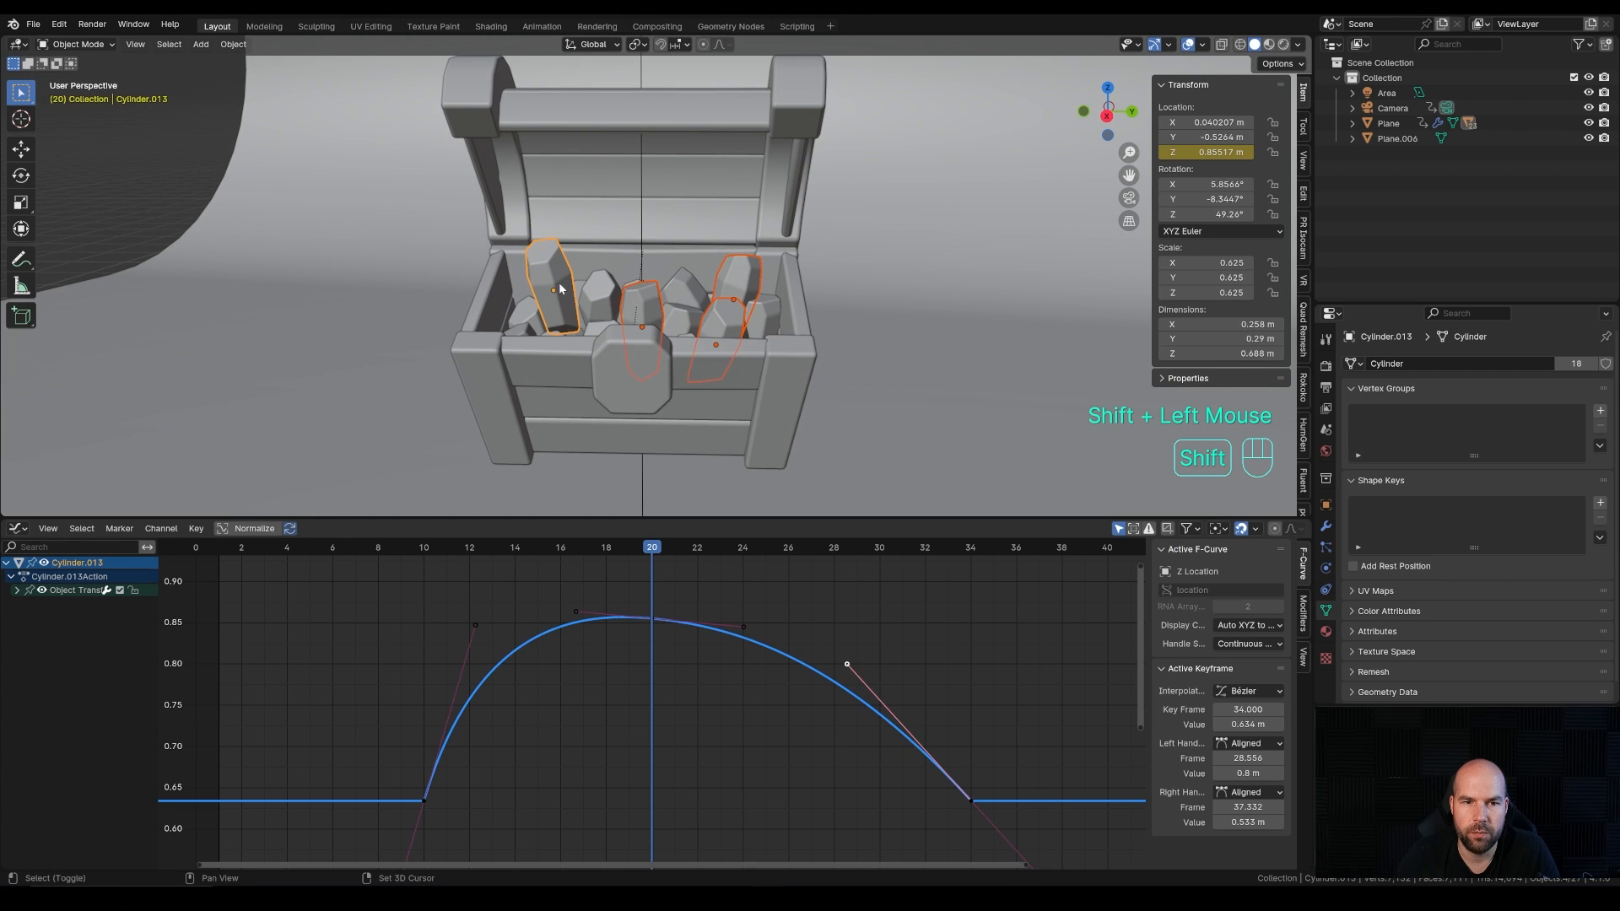
pyautogui.hotkey('ctrl', 'l')
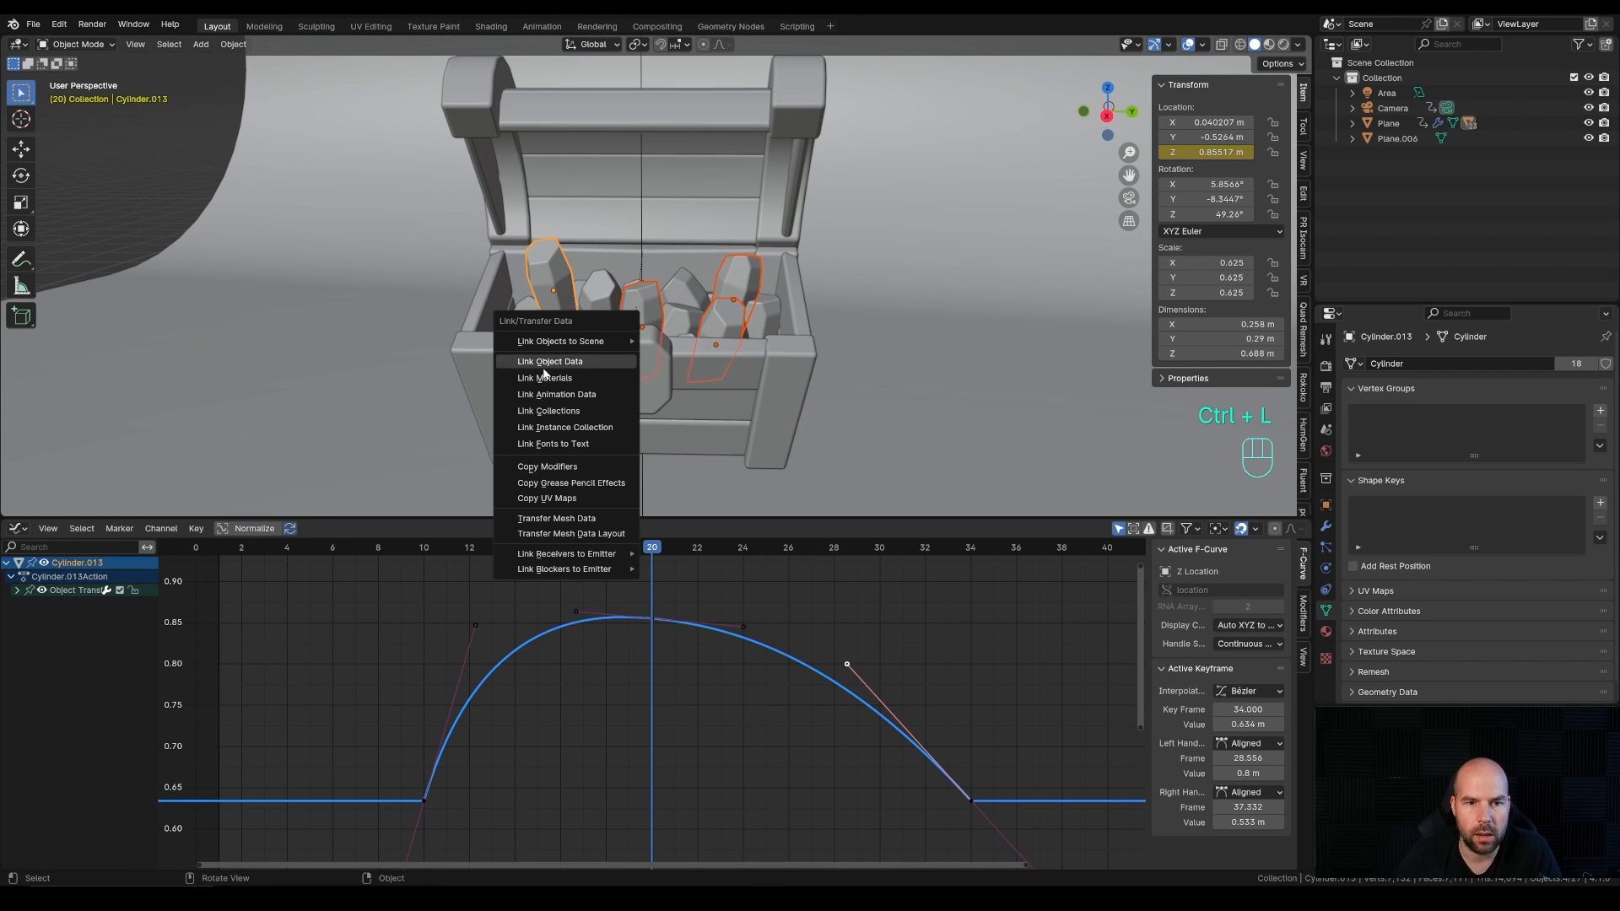
pyautogui.click(561, 395)
# Step: Make the object animation single-user for the four selected crystals
pyautogui.moveTo(654, 548)
pyautogui.mouseDown()
pyautogui.moveTo(473, 554)
pyautogui.moveTo(876, 565)
pyautogui.moveTo(651, 554)
pyautogui.mouseUp()
pyautogui.moveTo(923, 306); pyautogui.dragTo(934, 299, button='middle')
pyautogui.scroll(-3, 937, 291)
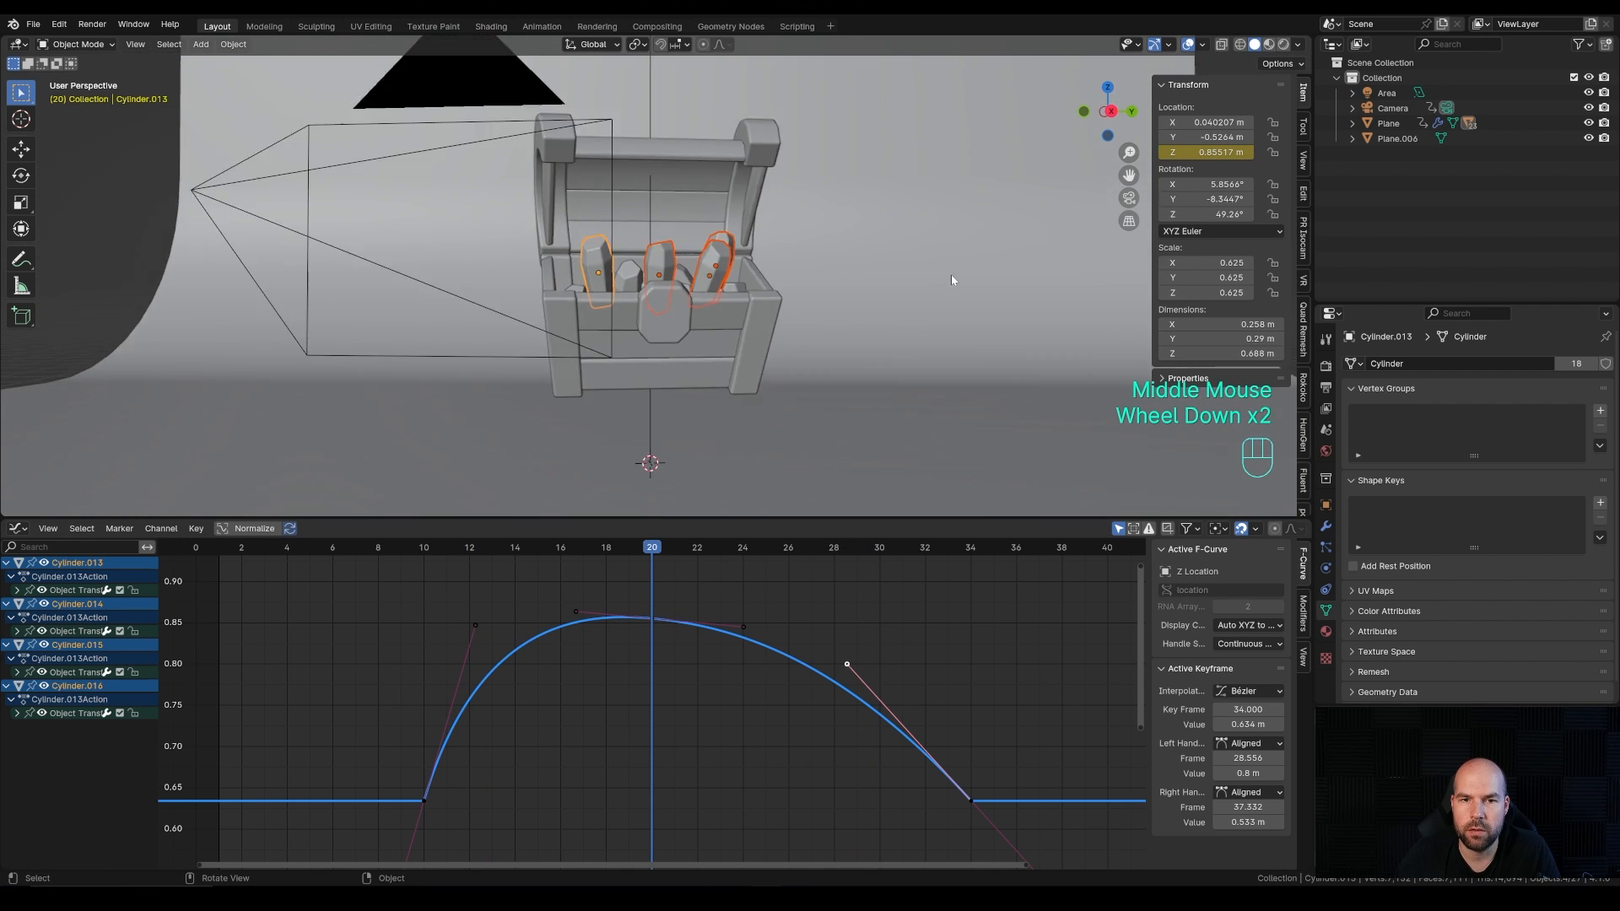
pyautogui.scroll(3, 768, 339)
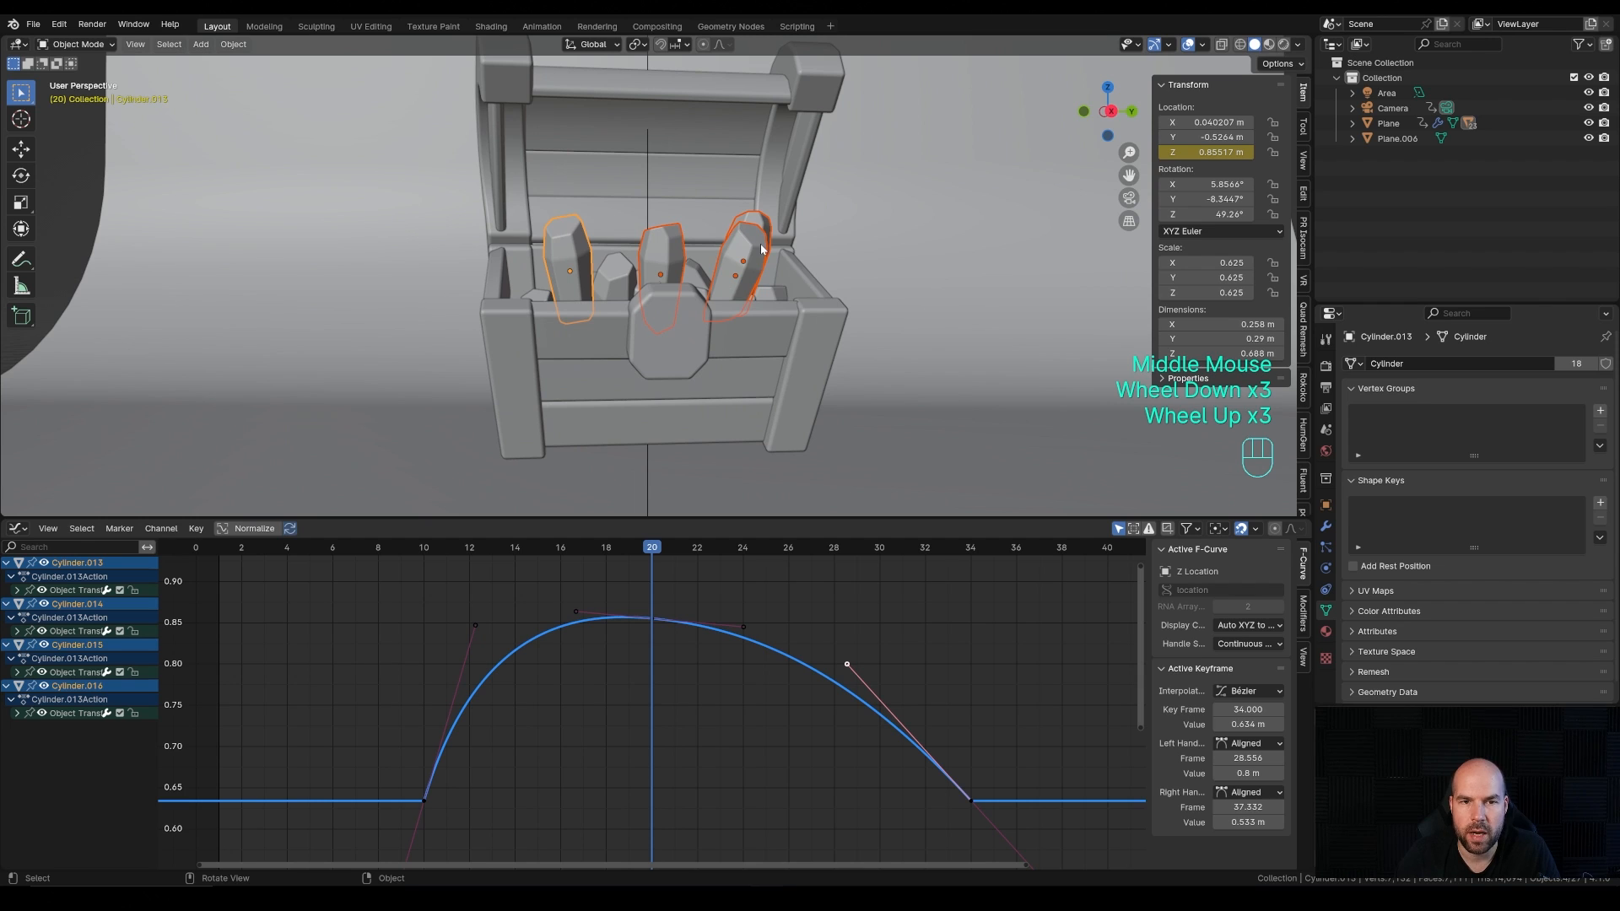
pyautogui.click(234, 44)
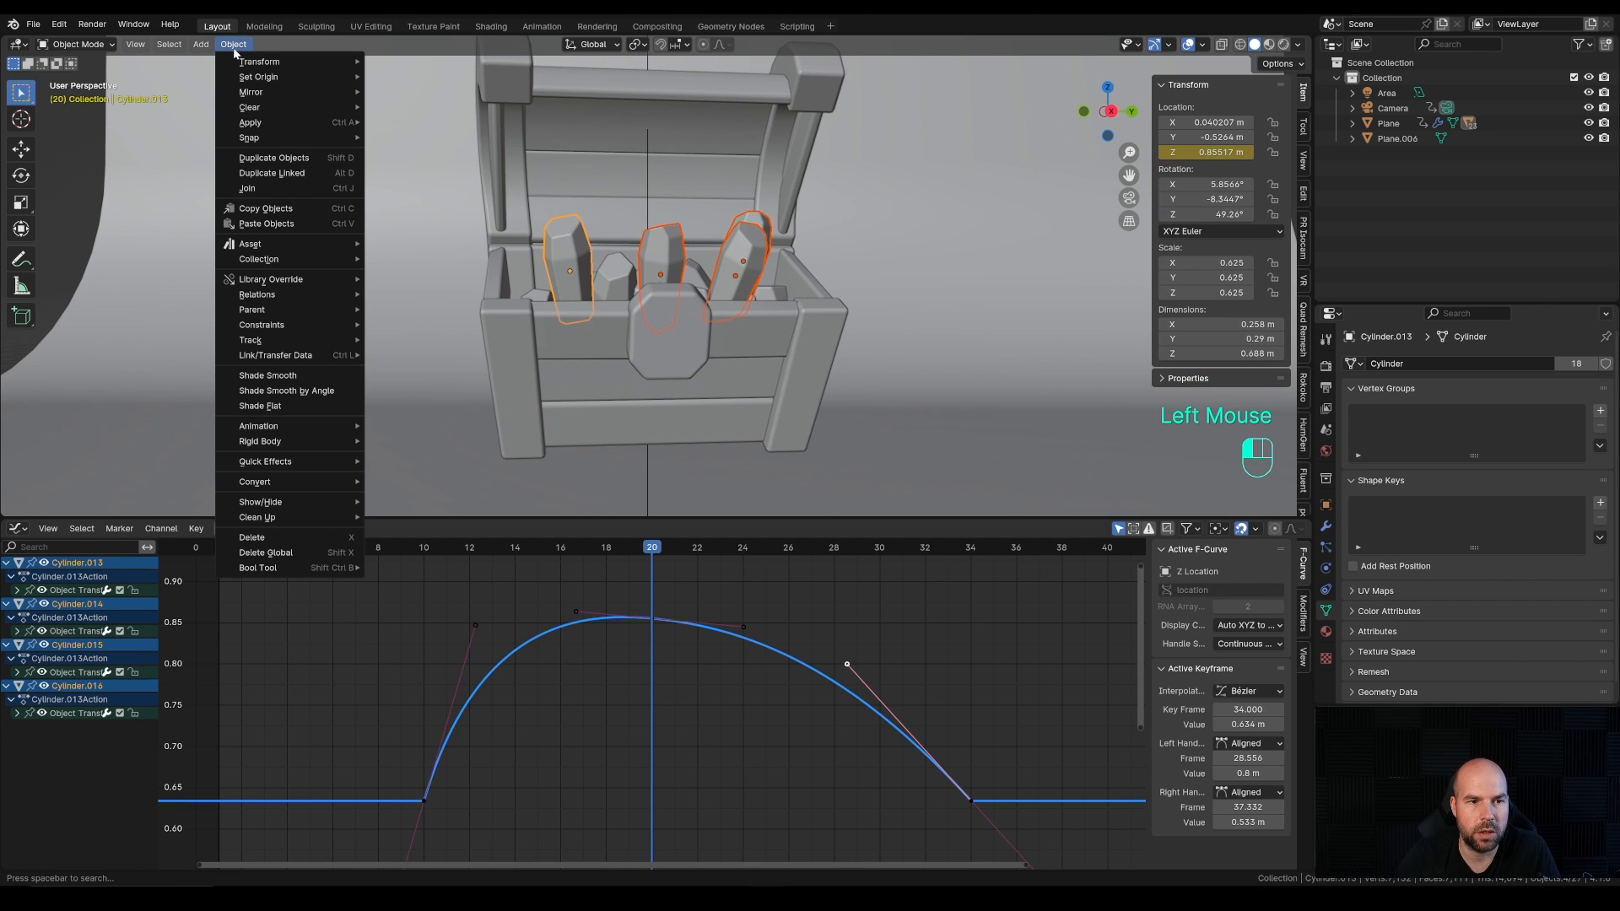
pyautogui.moveTo(313, 295)
pyautogui.moveTo(426, 329)
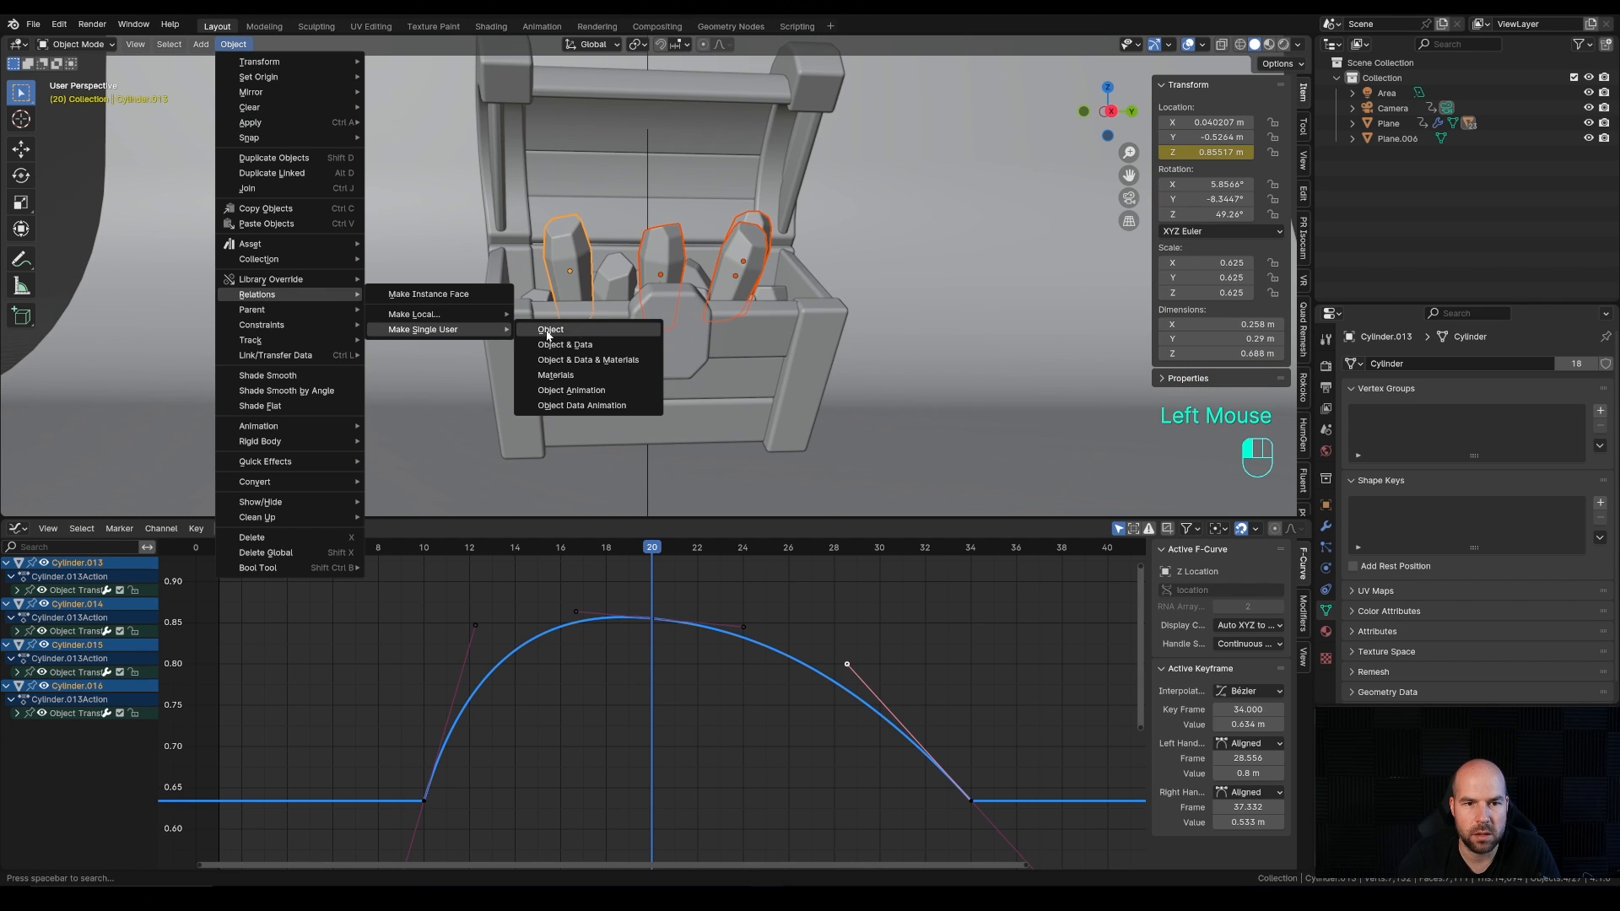
pyautogui.click(576, 391)
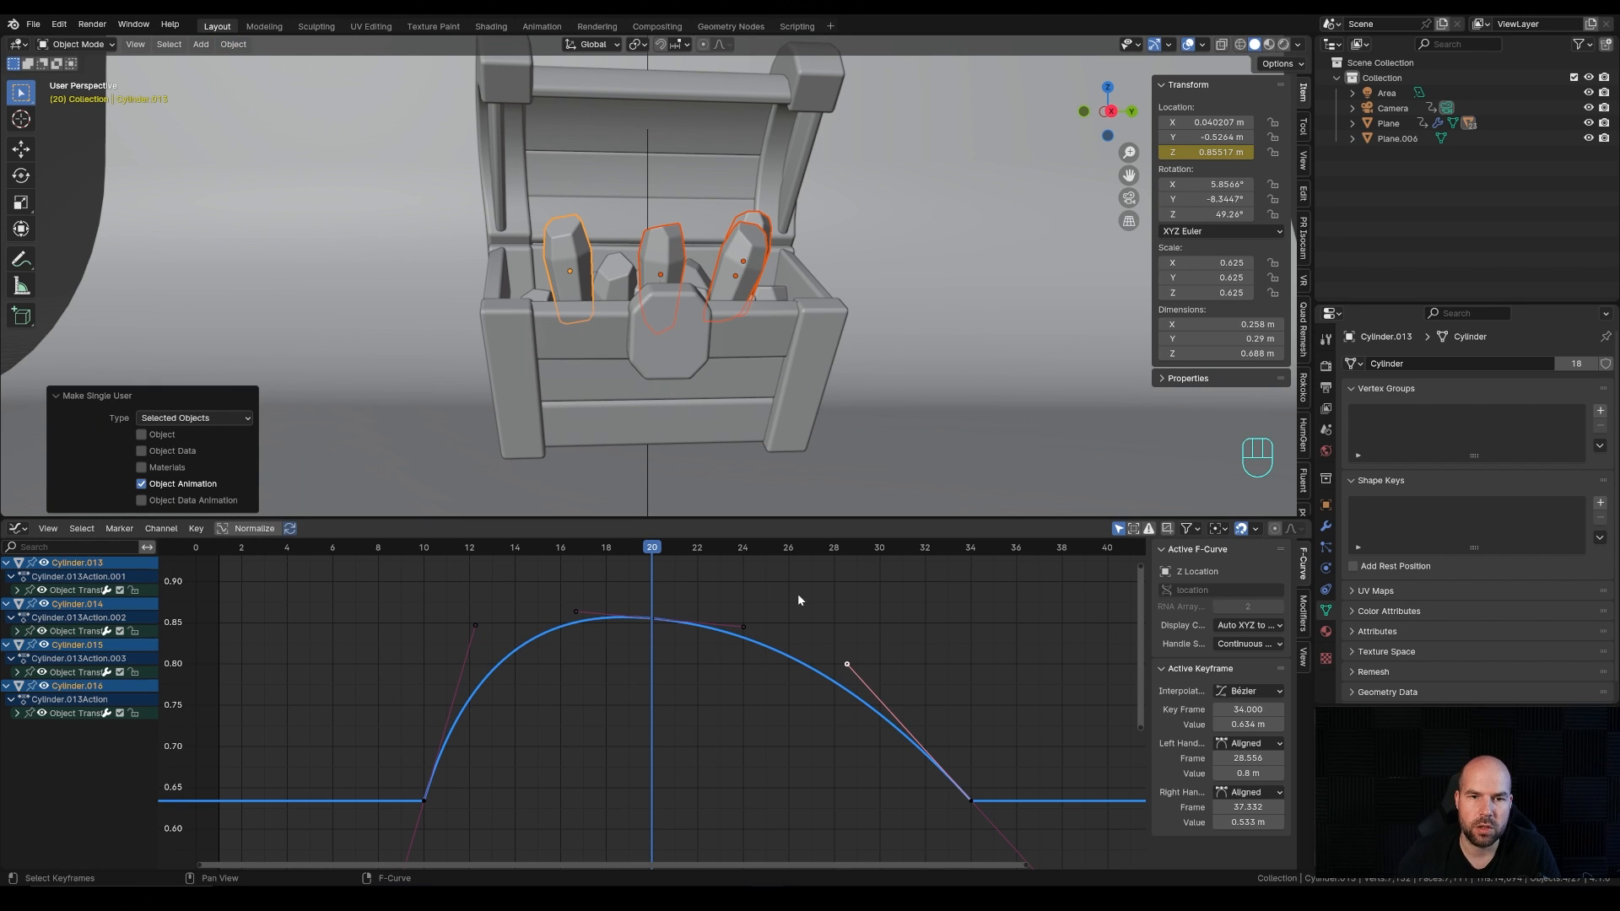
# Step: Shift all Z keyframes of the middle crystal three frames later along the time axis
pyautogui.click(657, 258)
pyautogui.scroll(-2, 579, 687)
pyautogui.moveTo(435, 590); pyautogui.dragTo(935, 846)
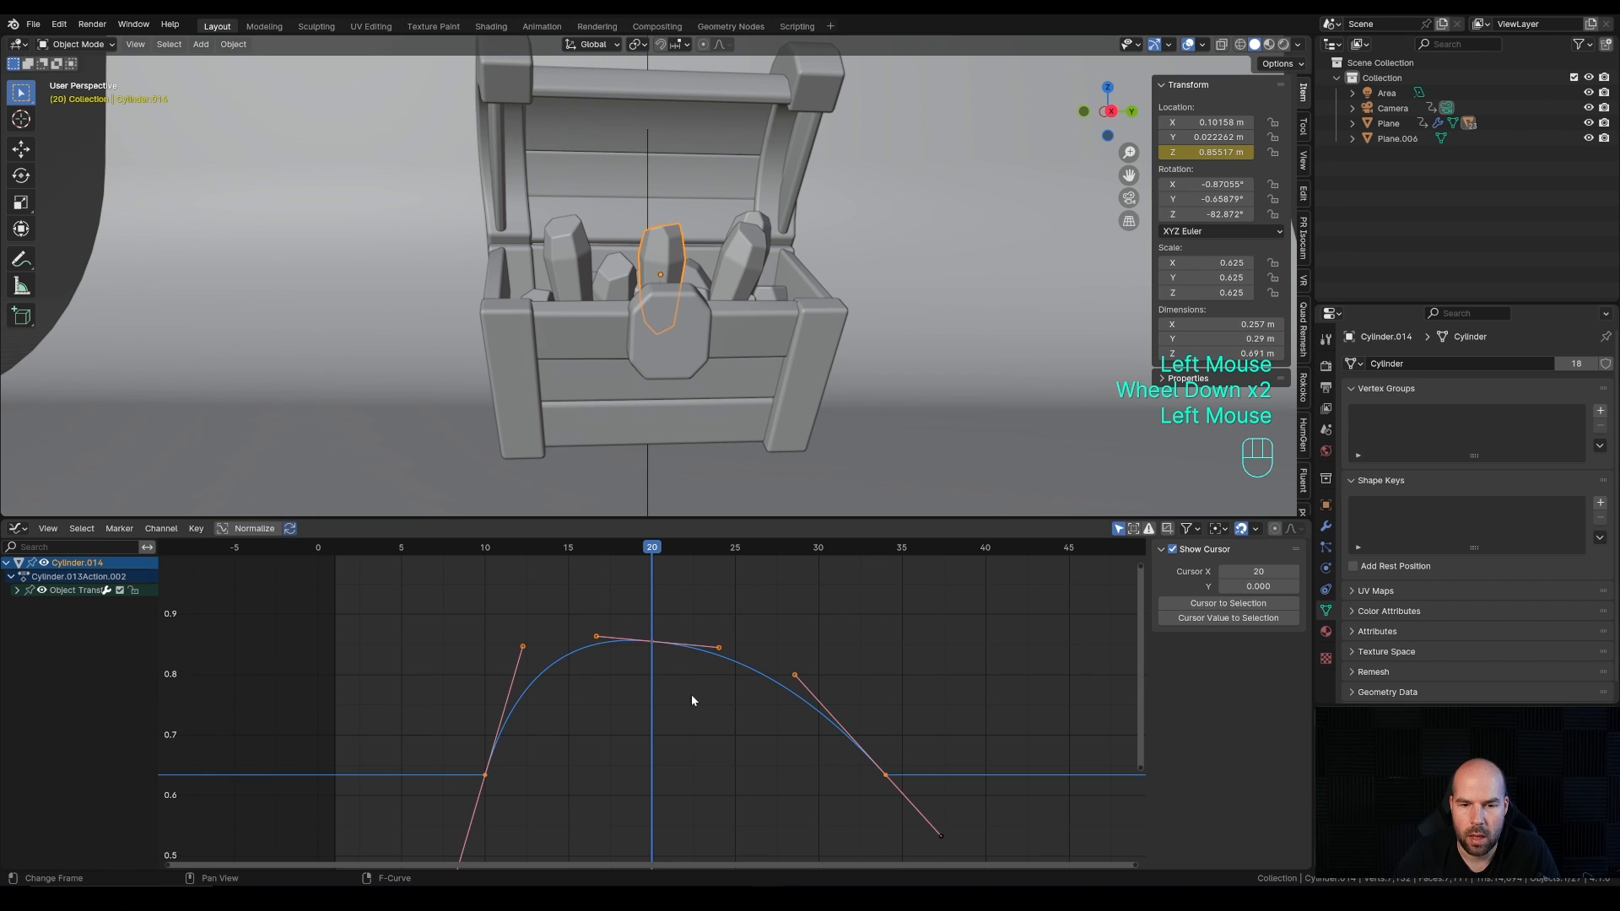
pyautogui.press('g')
pyautogui.press('x')
pyautogui.click(723, 713)
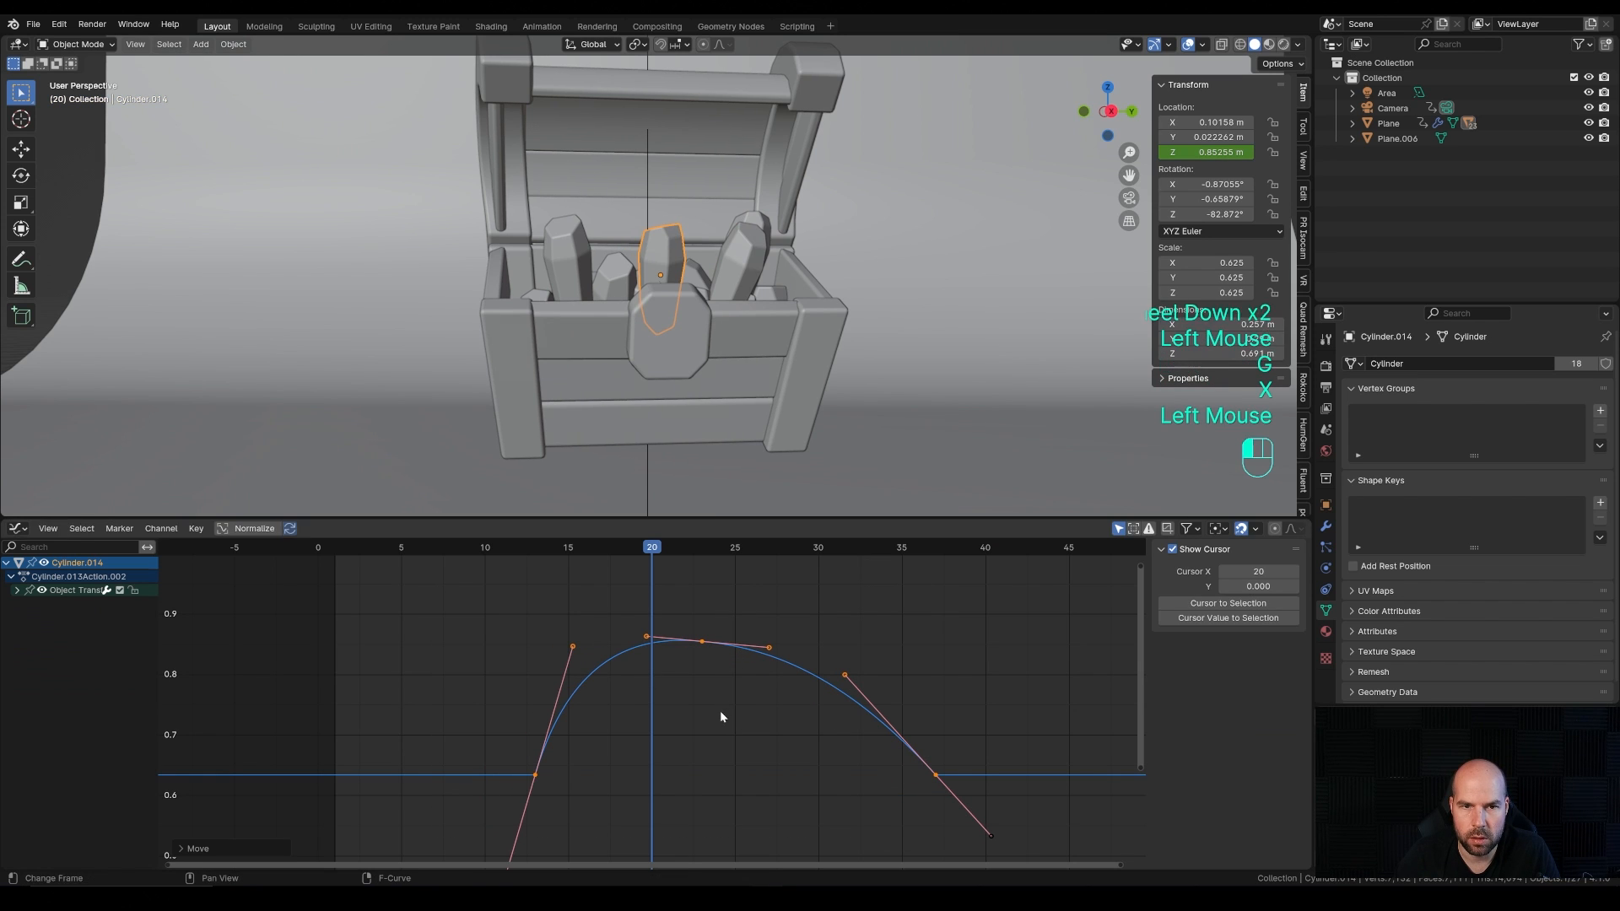
# Step: Shift all Z keyframes of the front crystal near the chest's right side a few frames earlier along the time axis
pyautogui.click(730, 268)
pyautogui.moveTo(426, 636); pyautogui.dragTo(958, 843)
pyautogui.press('g')
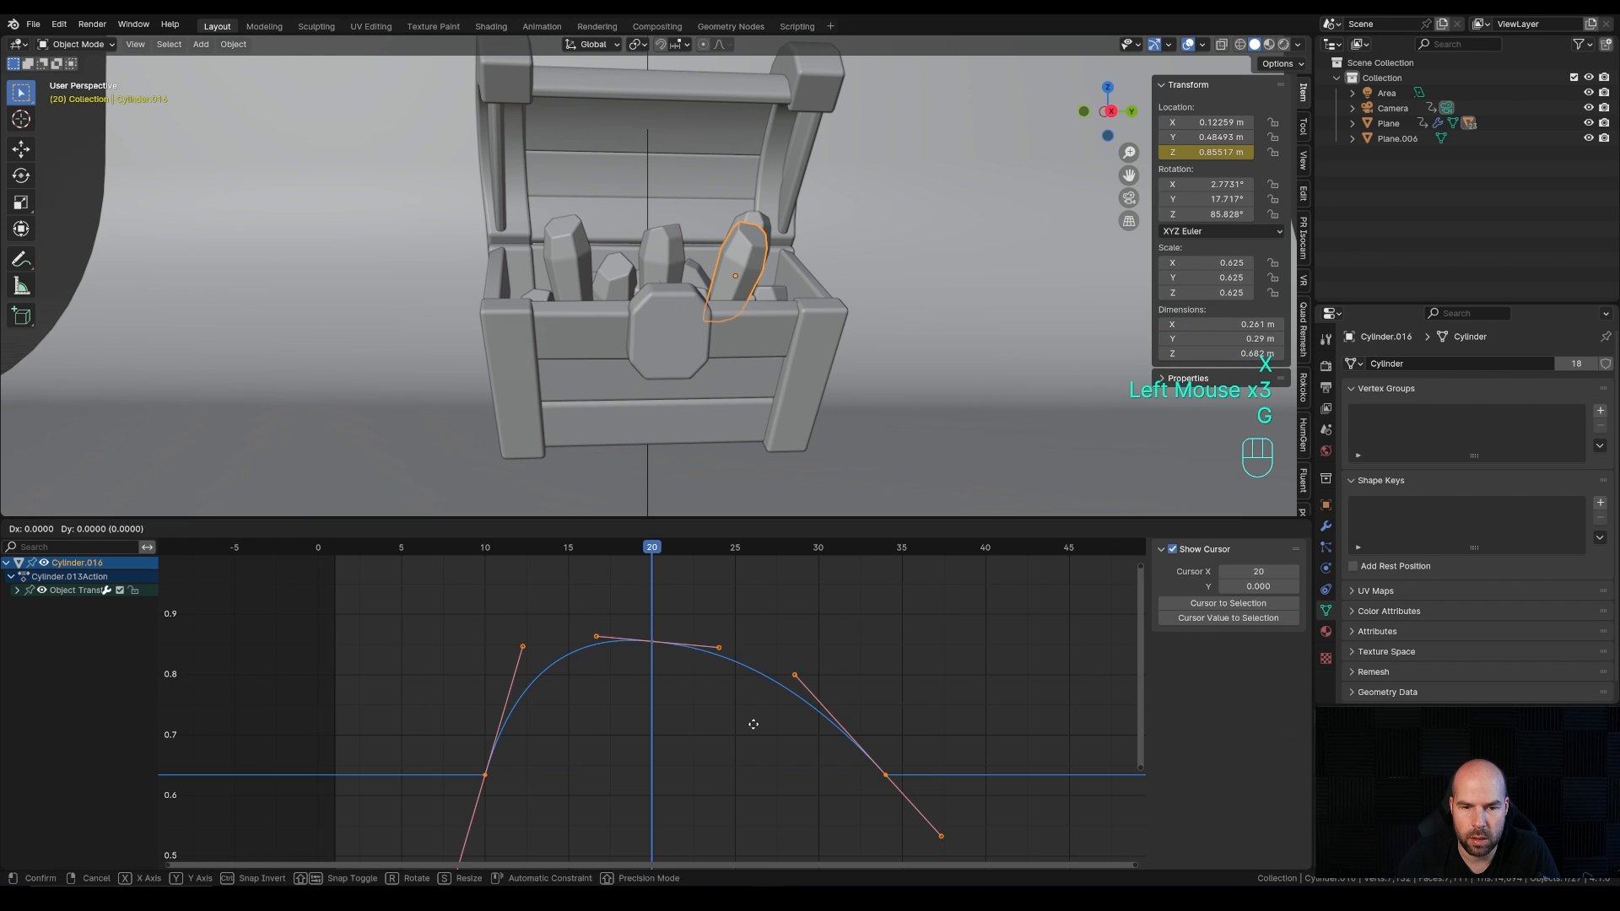
pyautogui.press('x')
pyautogui.click(704, 733)
# Step: Shift all Z keyframes of the rear crystal near the chest's right side three frames later along the time axis
pyautogui.click(757, 221)
pyautogui.moveTo(412, 565); pyautogui.dragTo(944, 828)
pyautogui.press('g')
pyautogui.press('x')
pyautogui.click(847, 602)
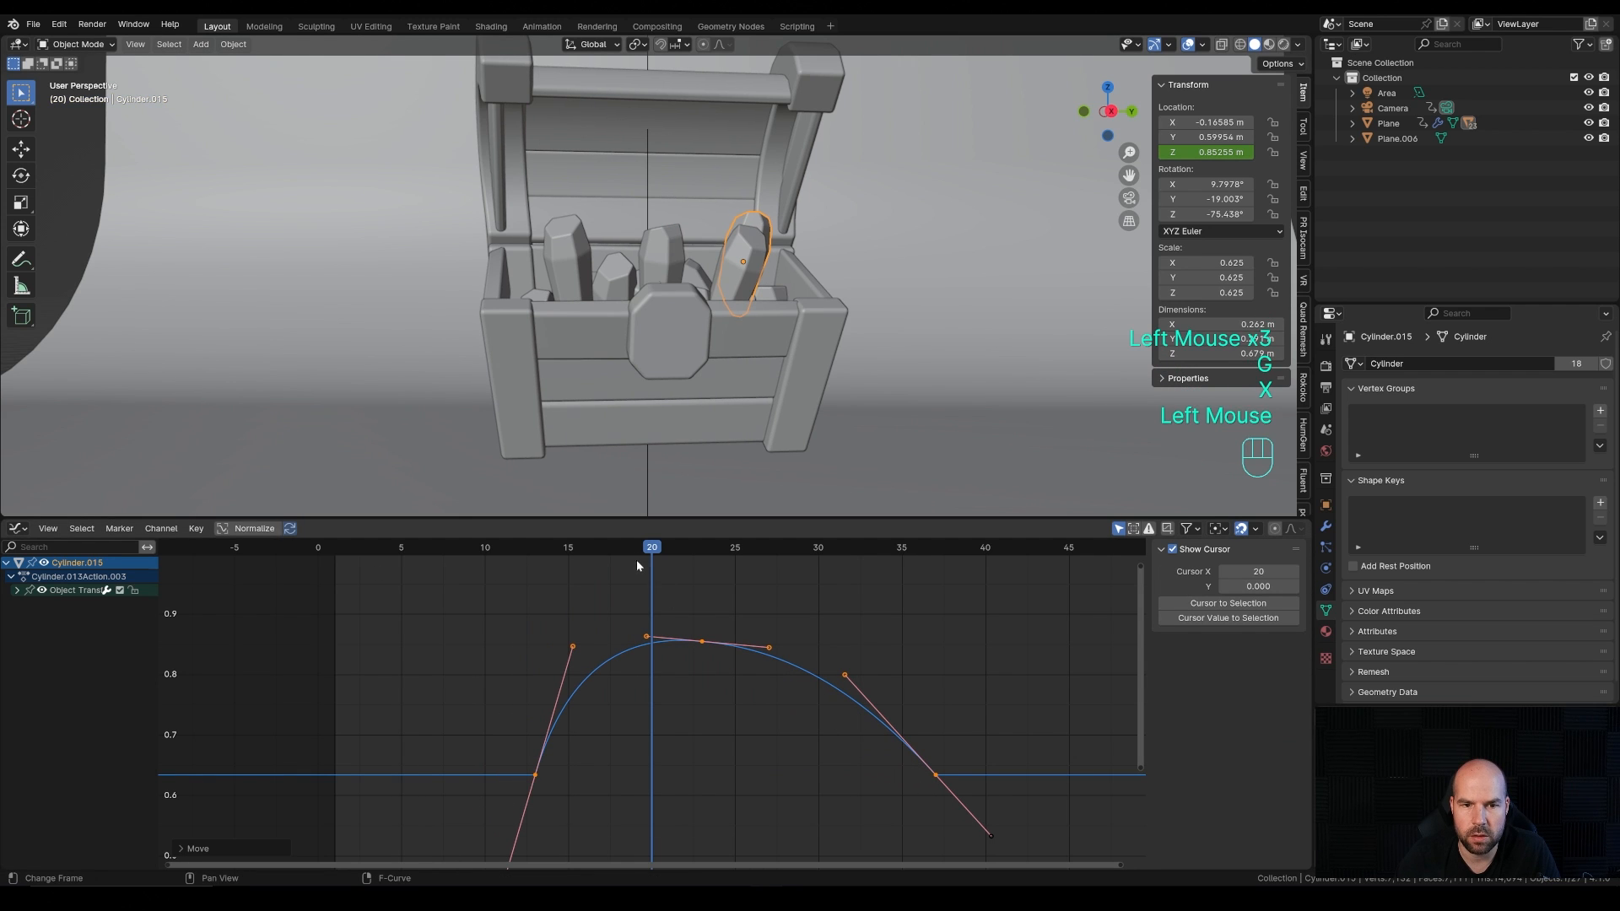
# Step: Enlarge the 3D viewport, return to the timeline, and play the crystal animation through the camera view
pyautogui.moveTo(636, 565); pyautogui.dragTo(934, 546)
pyautogui.scroll(-2, 799, 252)
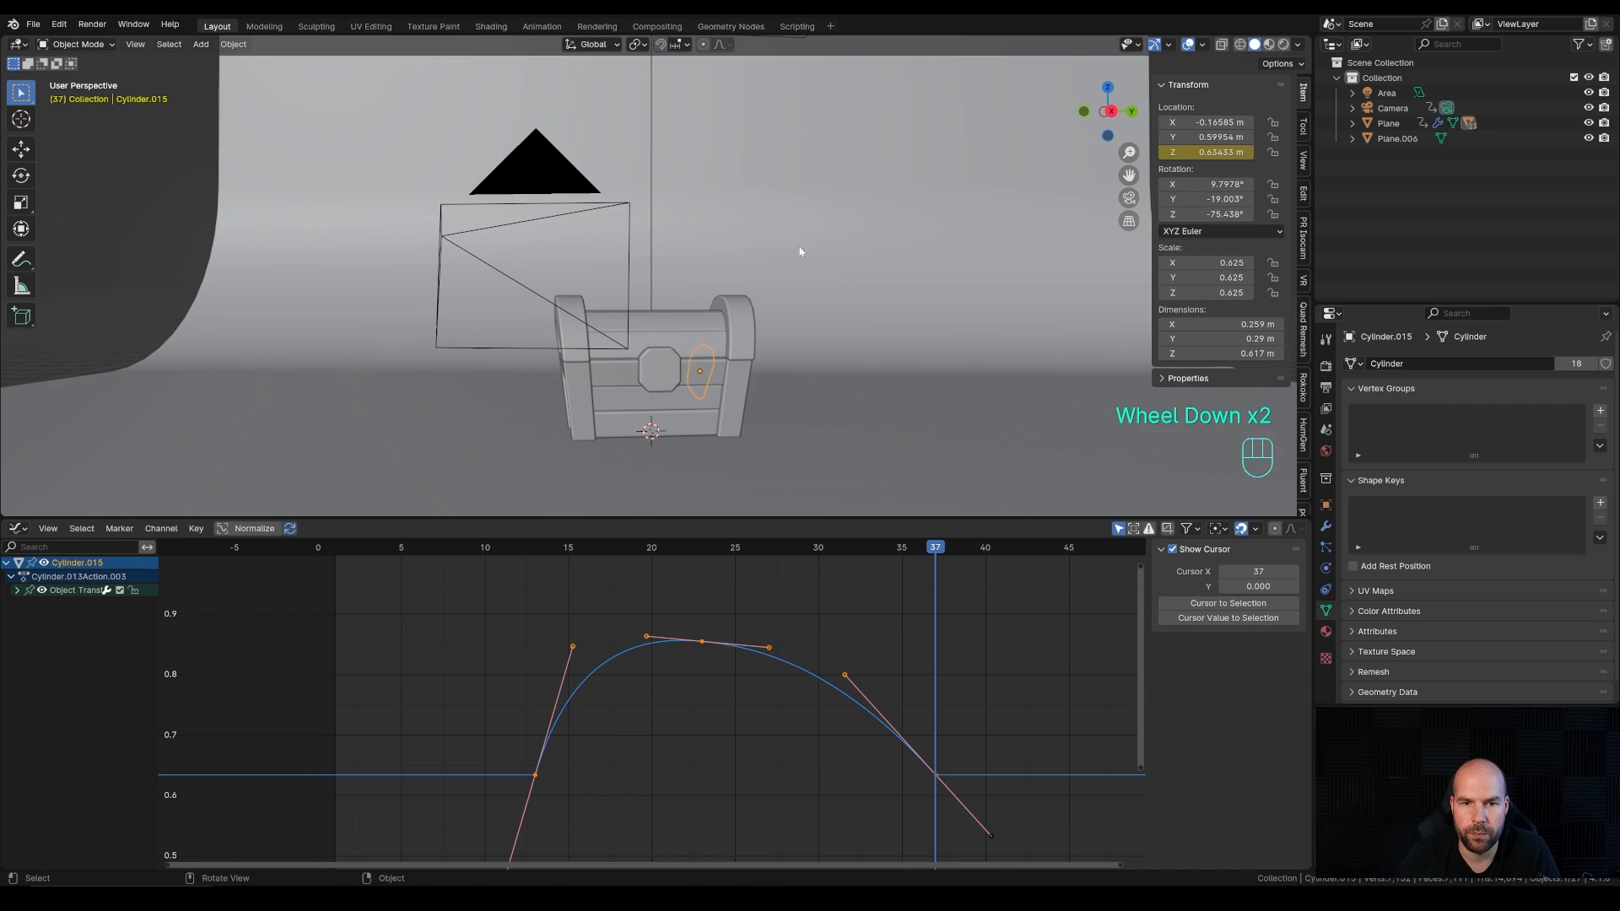
pyautogui.press('KP_0')
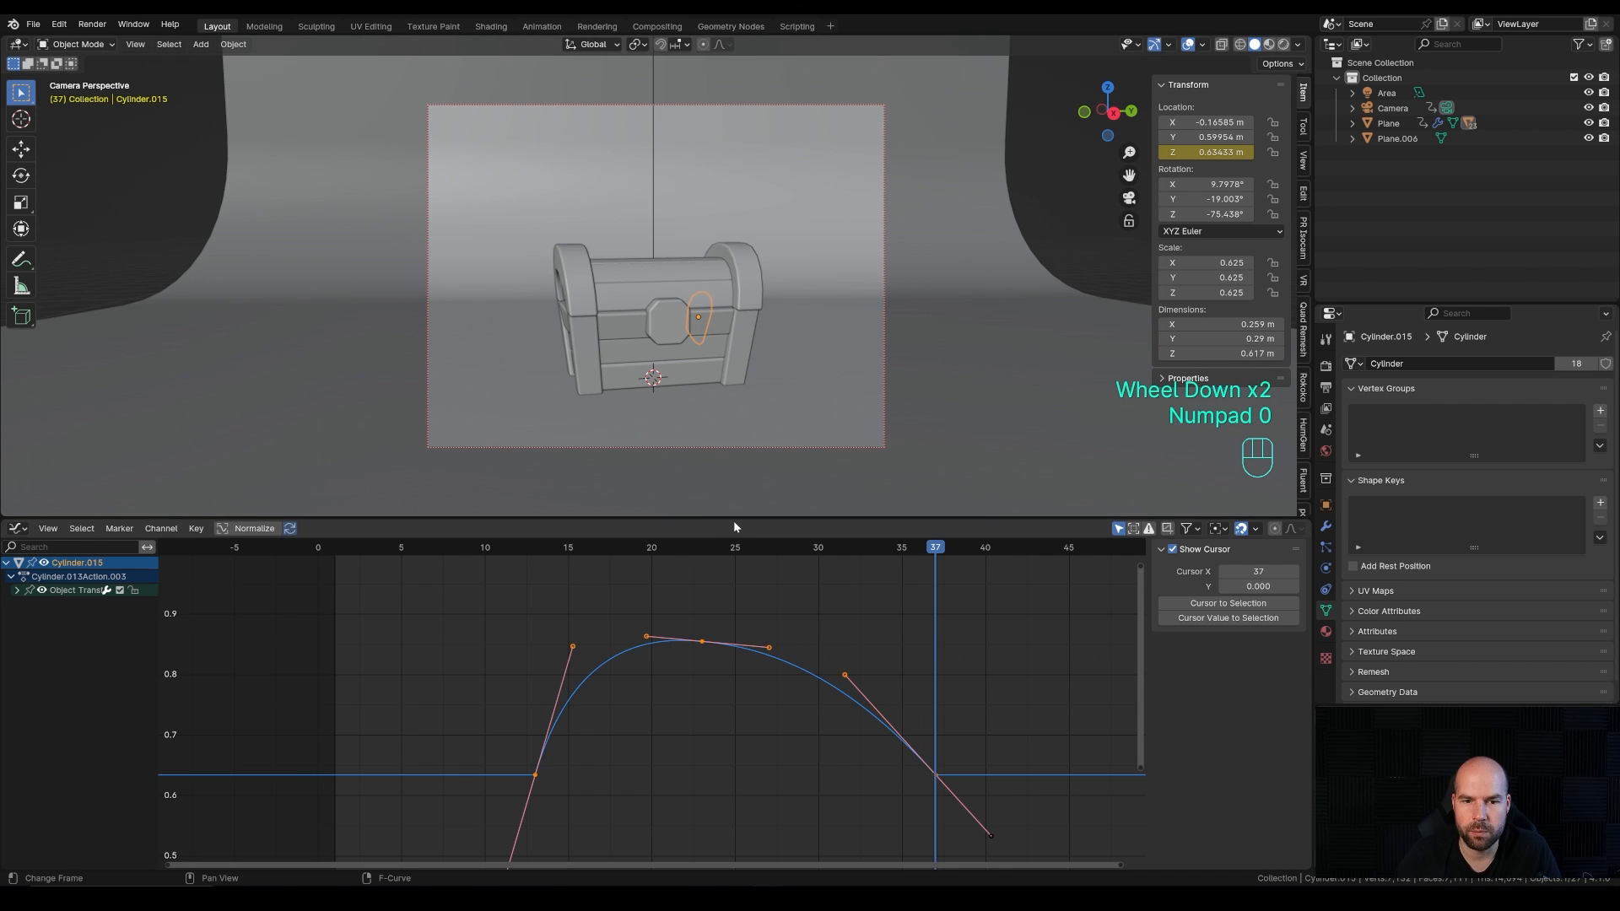
pyautogui.click(734, 525)
pyautogui.moveTo(736, 517); pyautogui.dragTo(716, 638)
pyautogui.hotkey('ctrl', 'Tab')
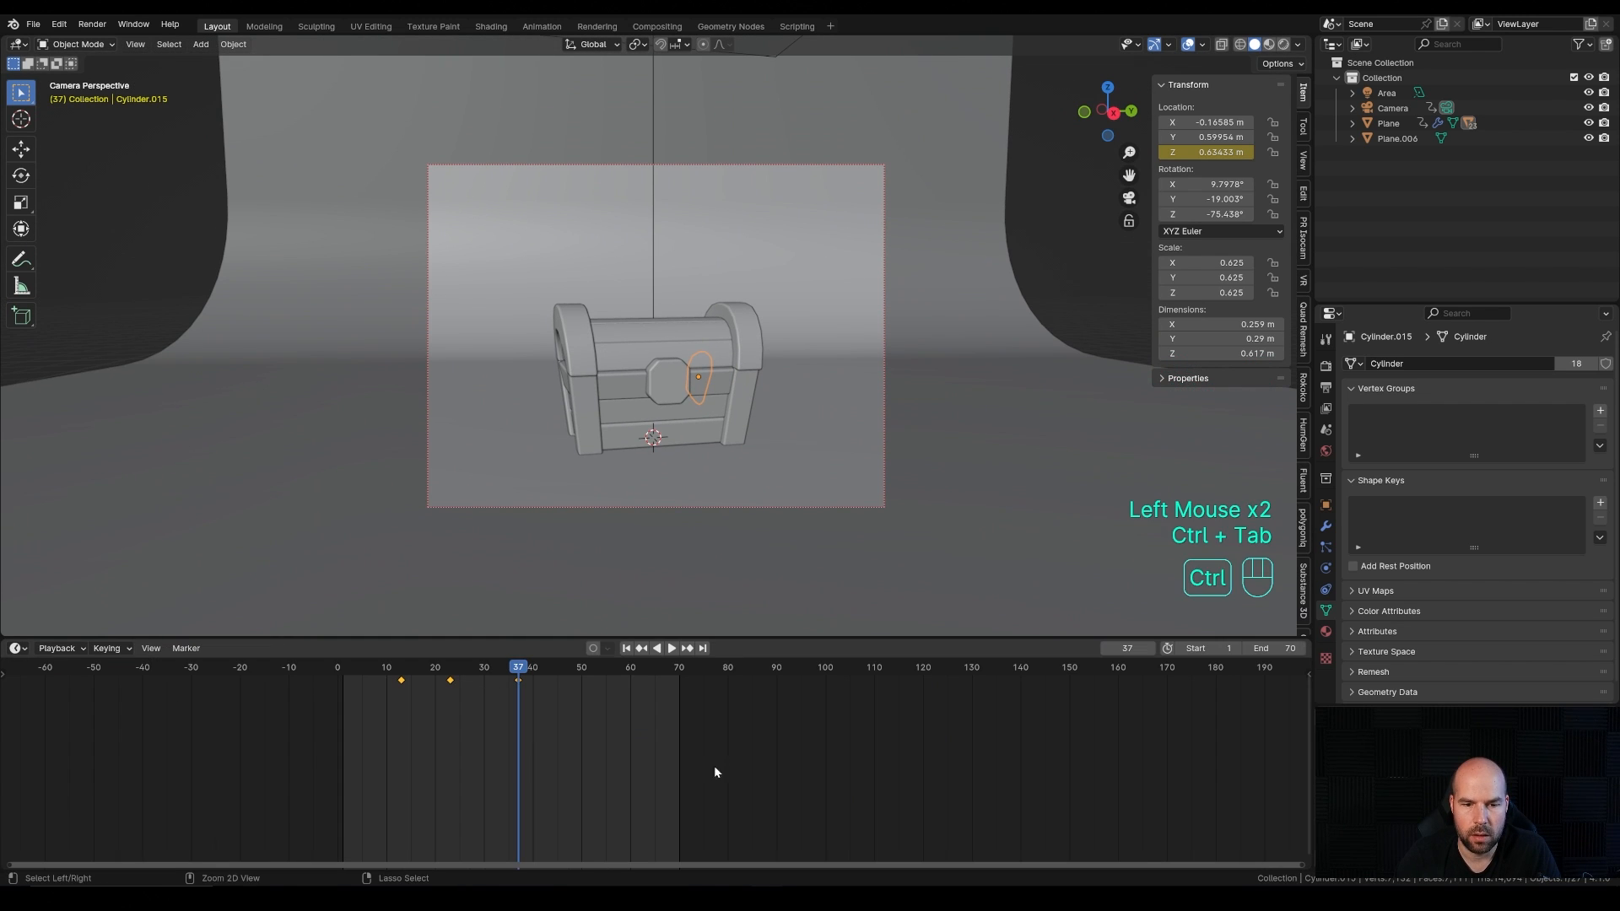
pyautogui.scroll(2, 721, 379)
pyautogui.scroll(1, 760, 387)
pyautogui.press('space')
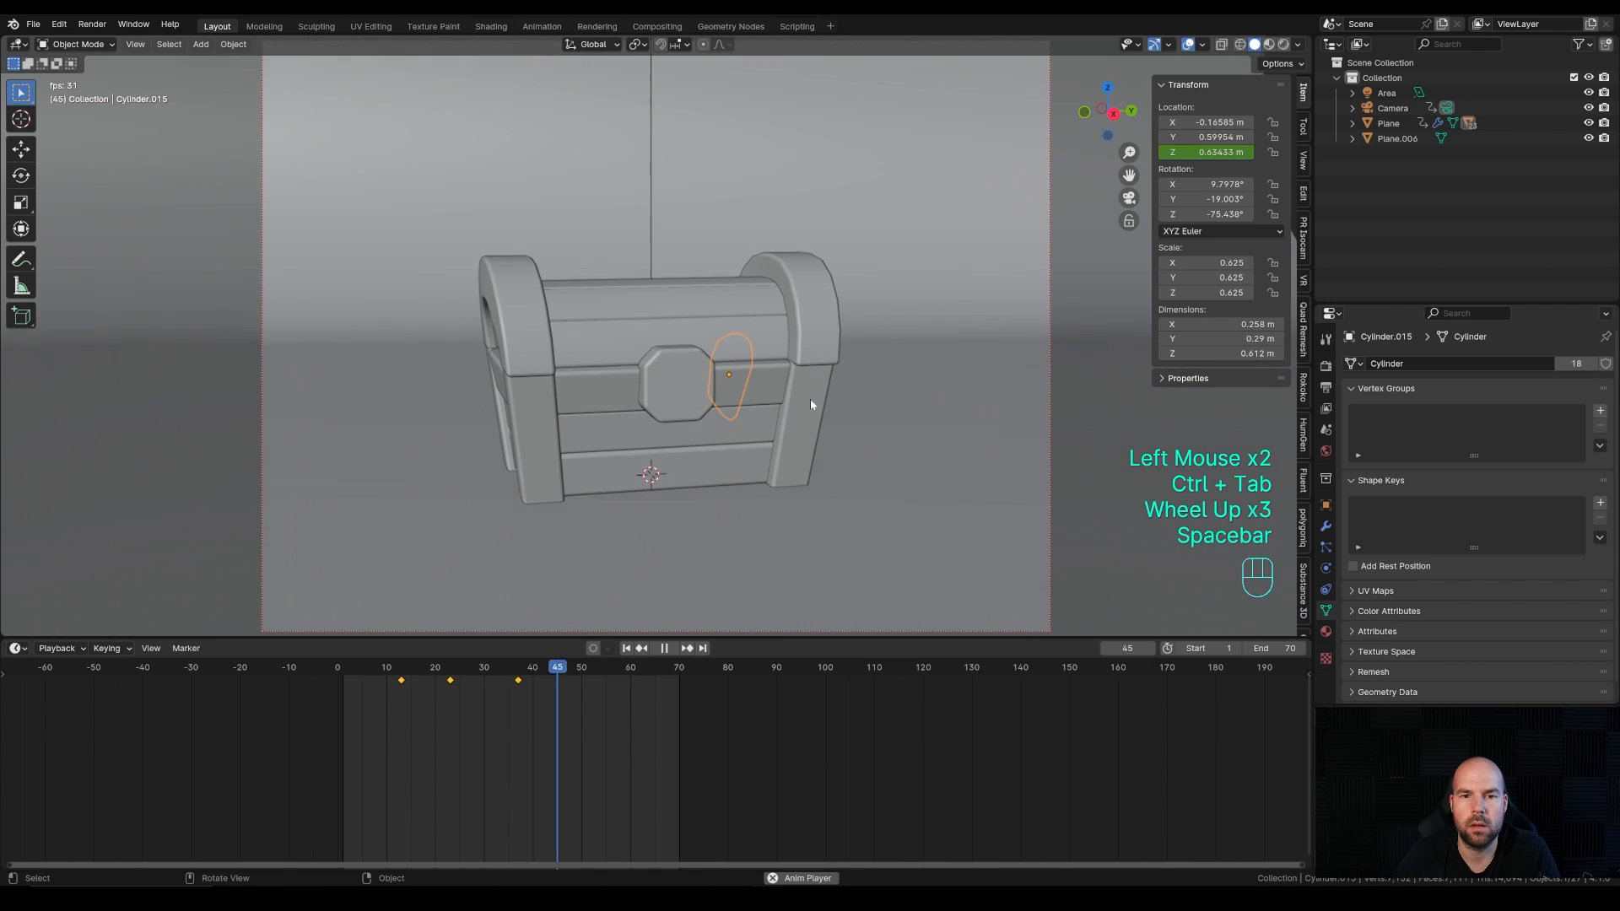
pyautogui.scroll(-1, 936, 375)
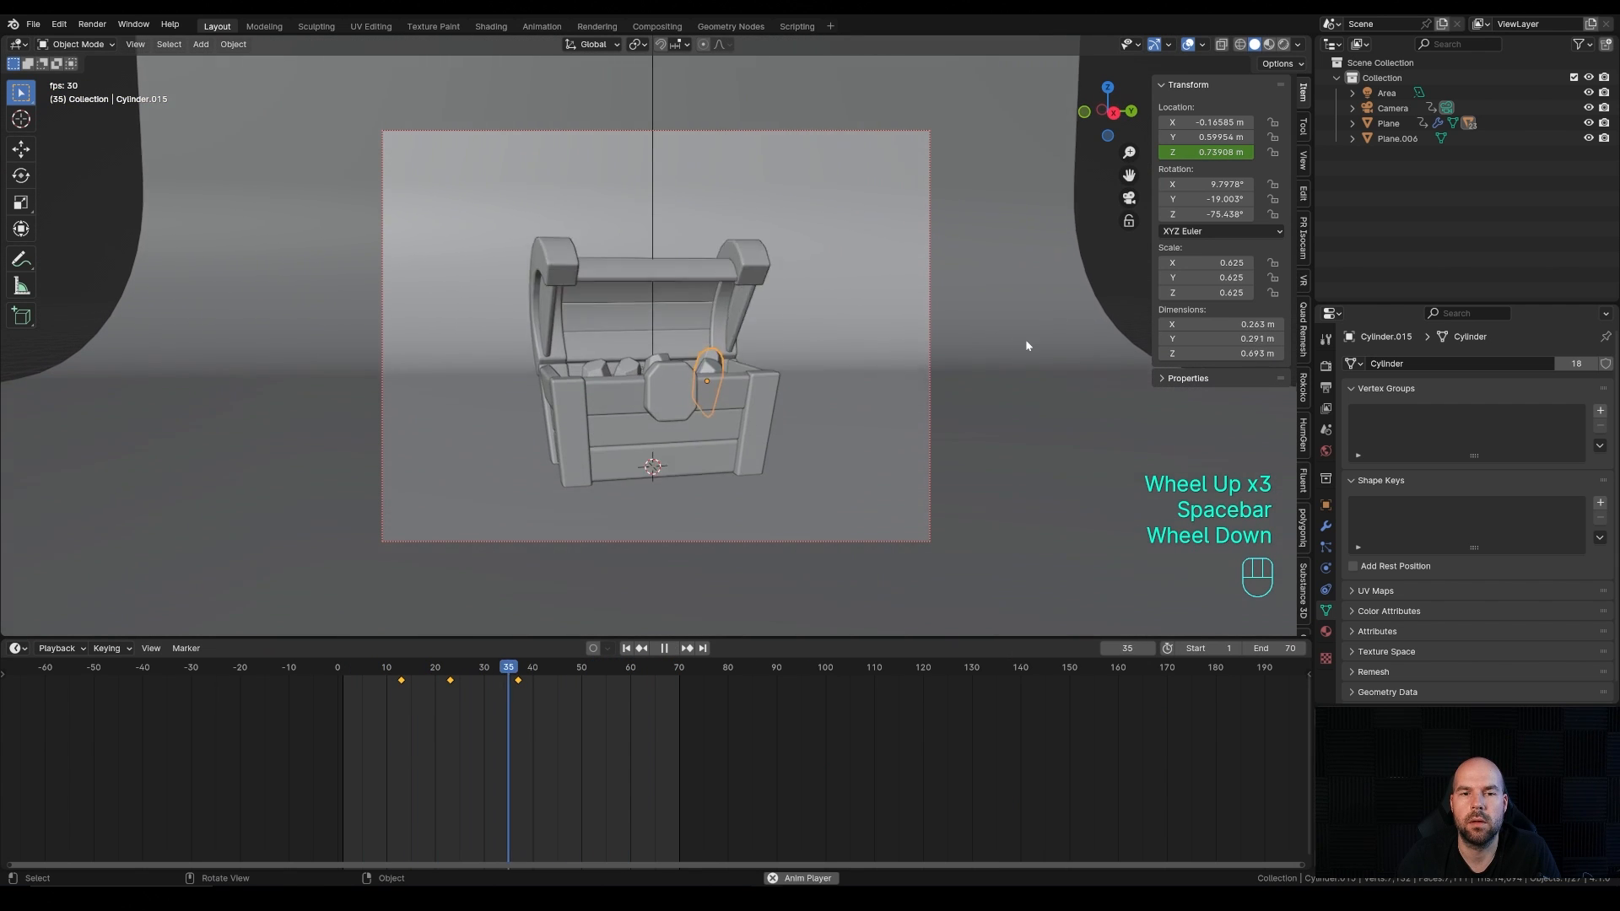
# Step: Review the chest and crystal animation, scrub the opening frames, and return to frame 1
pyautogui.click(1135, 264)
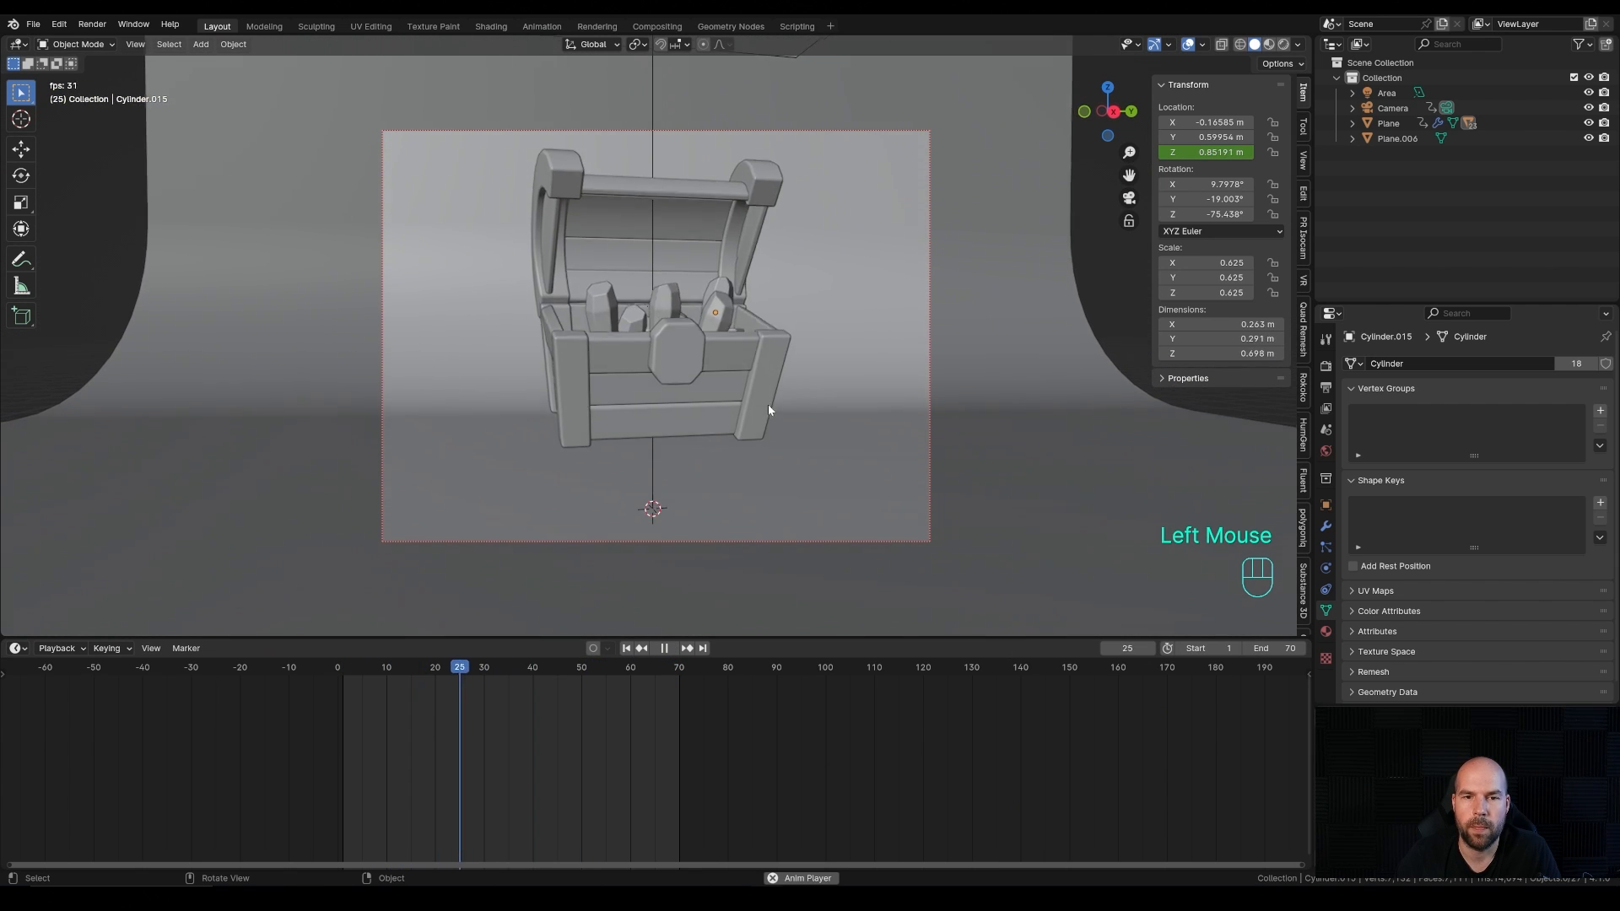
pyautogui.press('space')
pyautogui.hotkey('shift', 'Left')
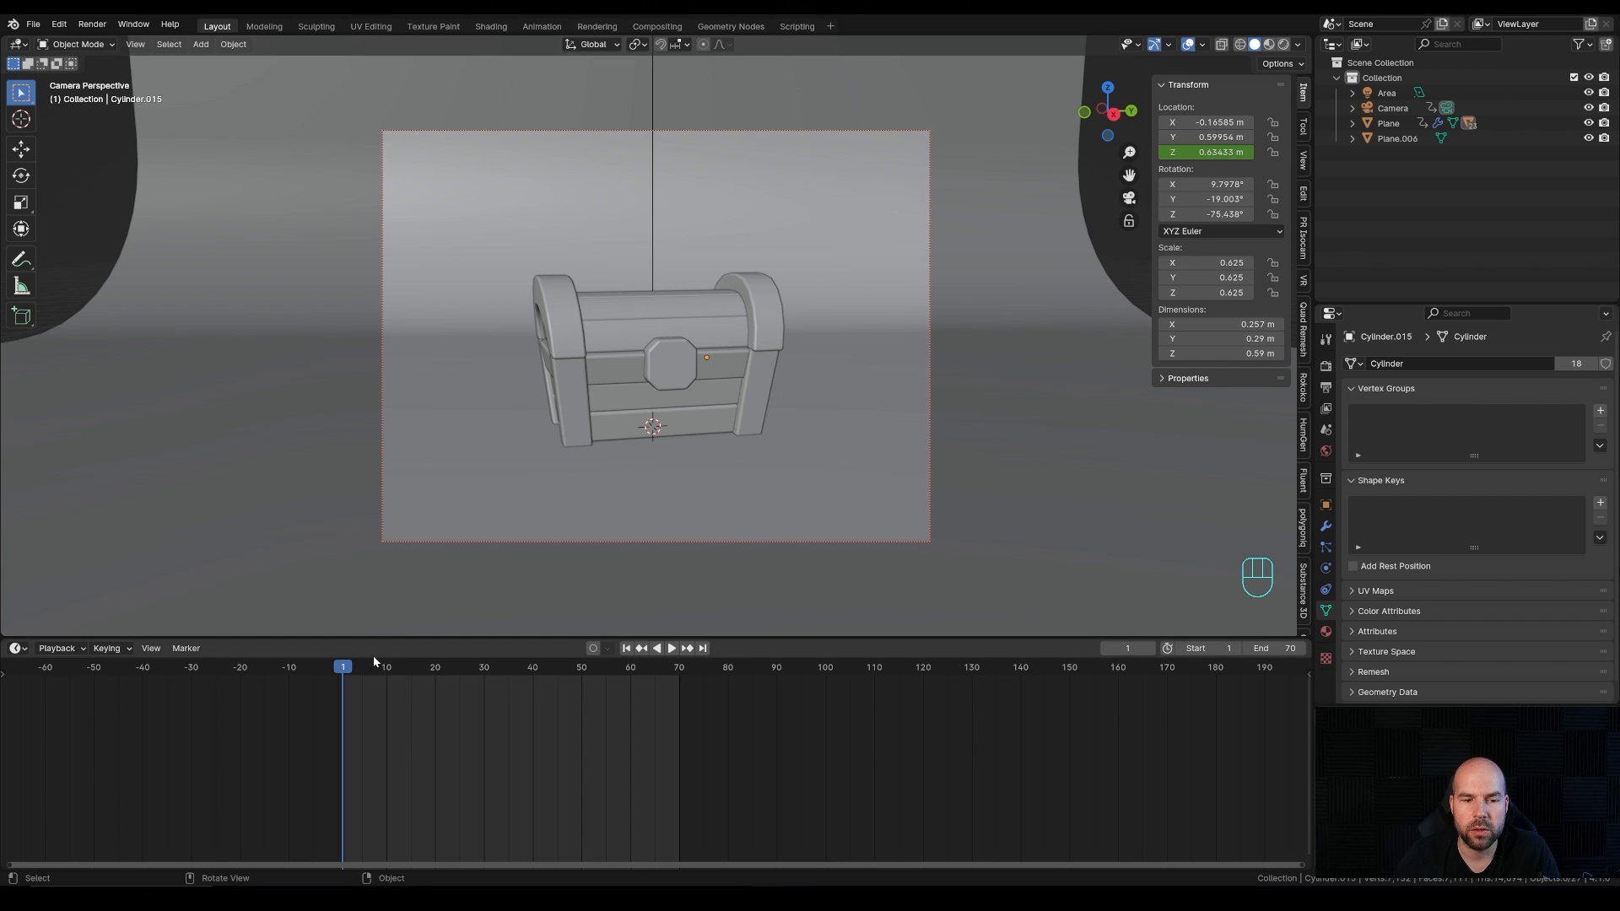
pyautogui.moveTo(375, 661); pyautogui.dragTo(420, 662)
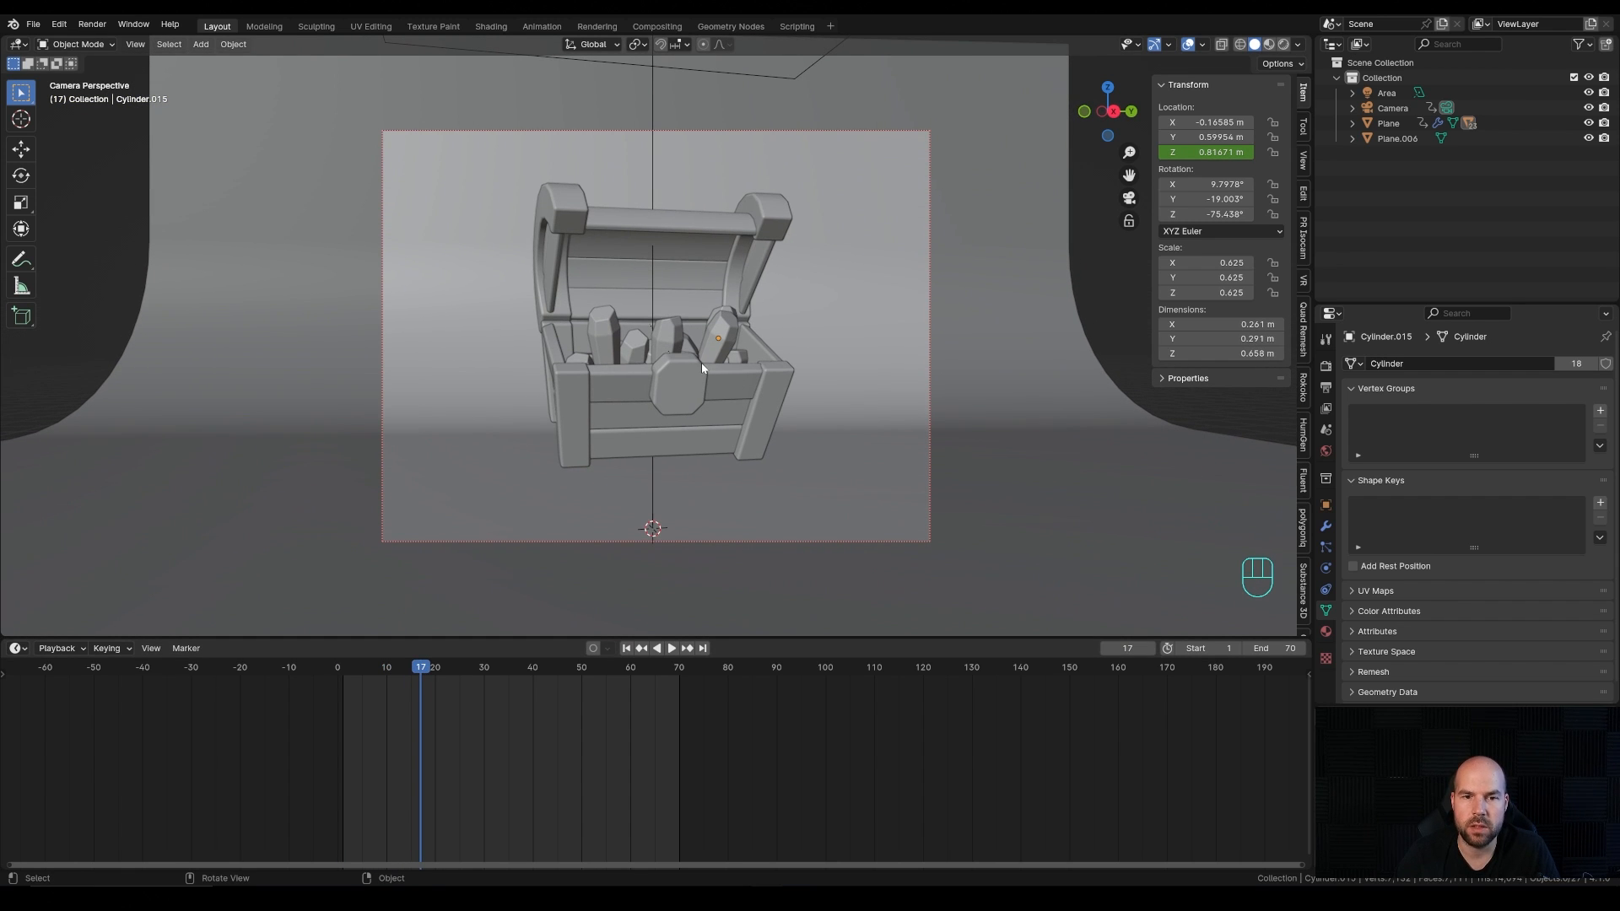
pyautogui.moveTo(368, 667); pyautogui.dragTo(342, 666)
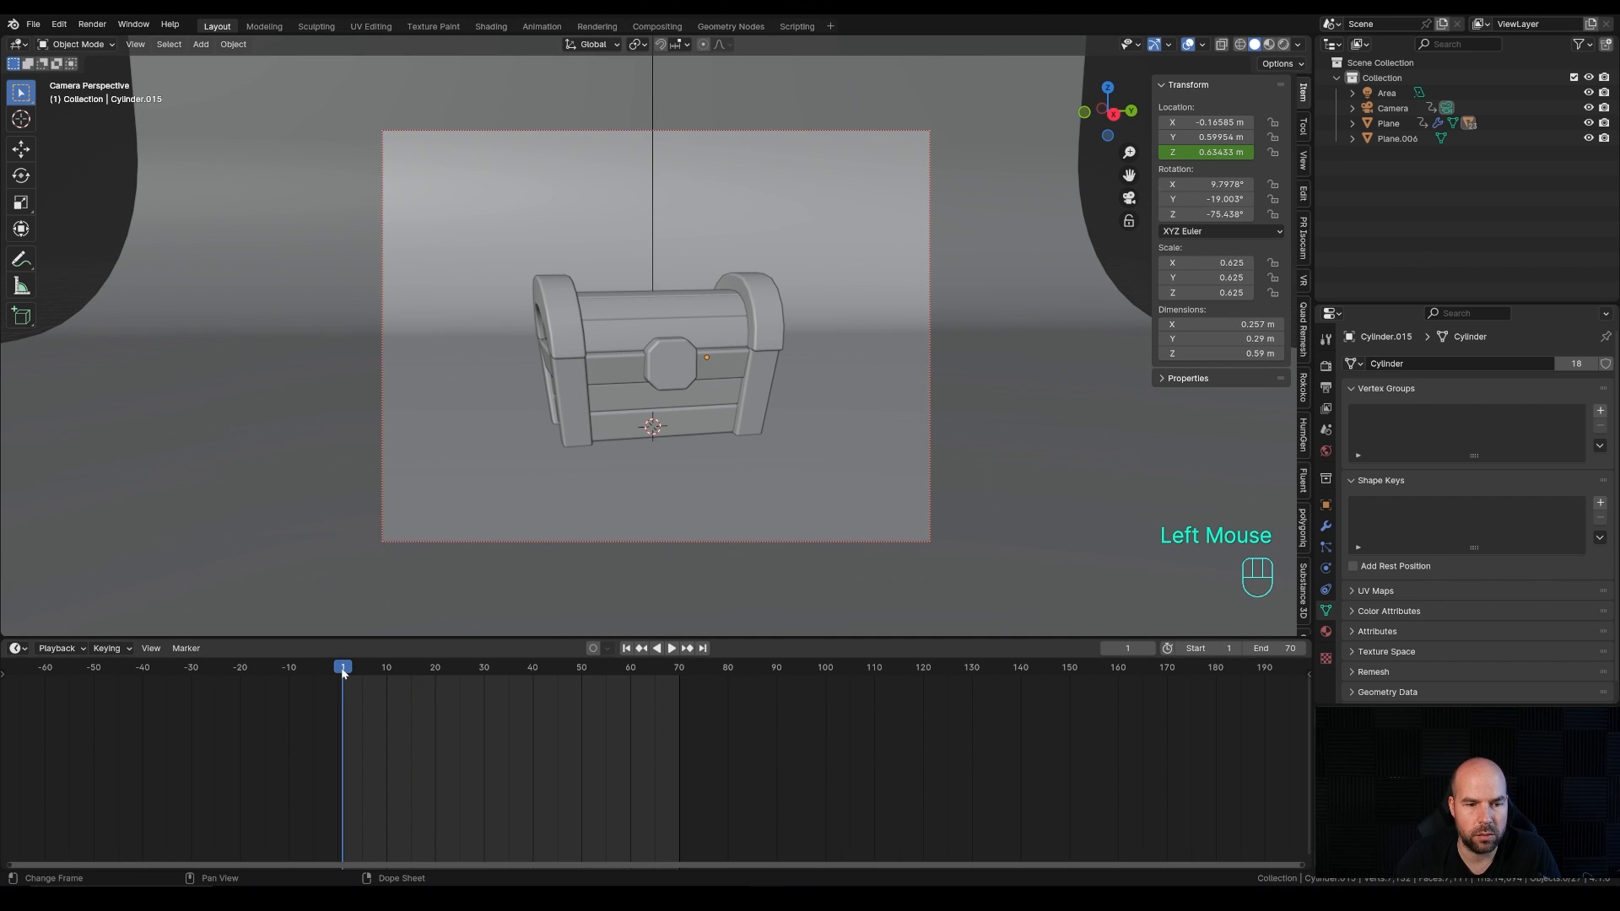
# Step: Add a point light at the chest's centre and raise it about 0.4 m along the Z axis
pyautogui.hotkey('shift', 'a')
pyautogui.moveTo(686, 420)
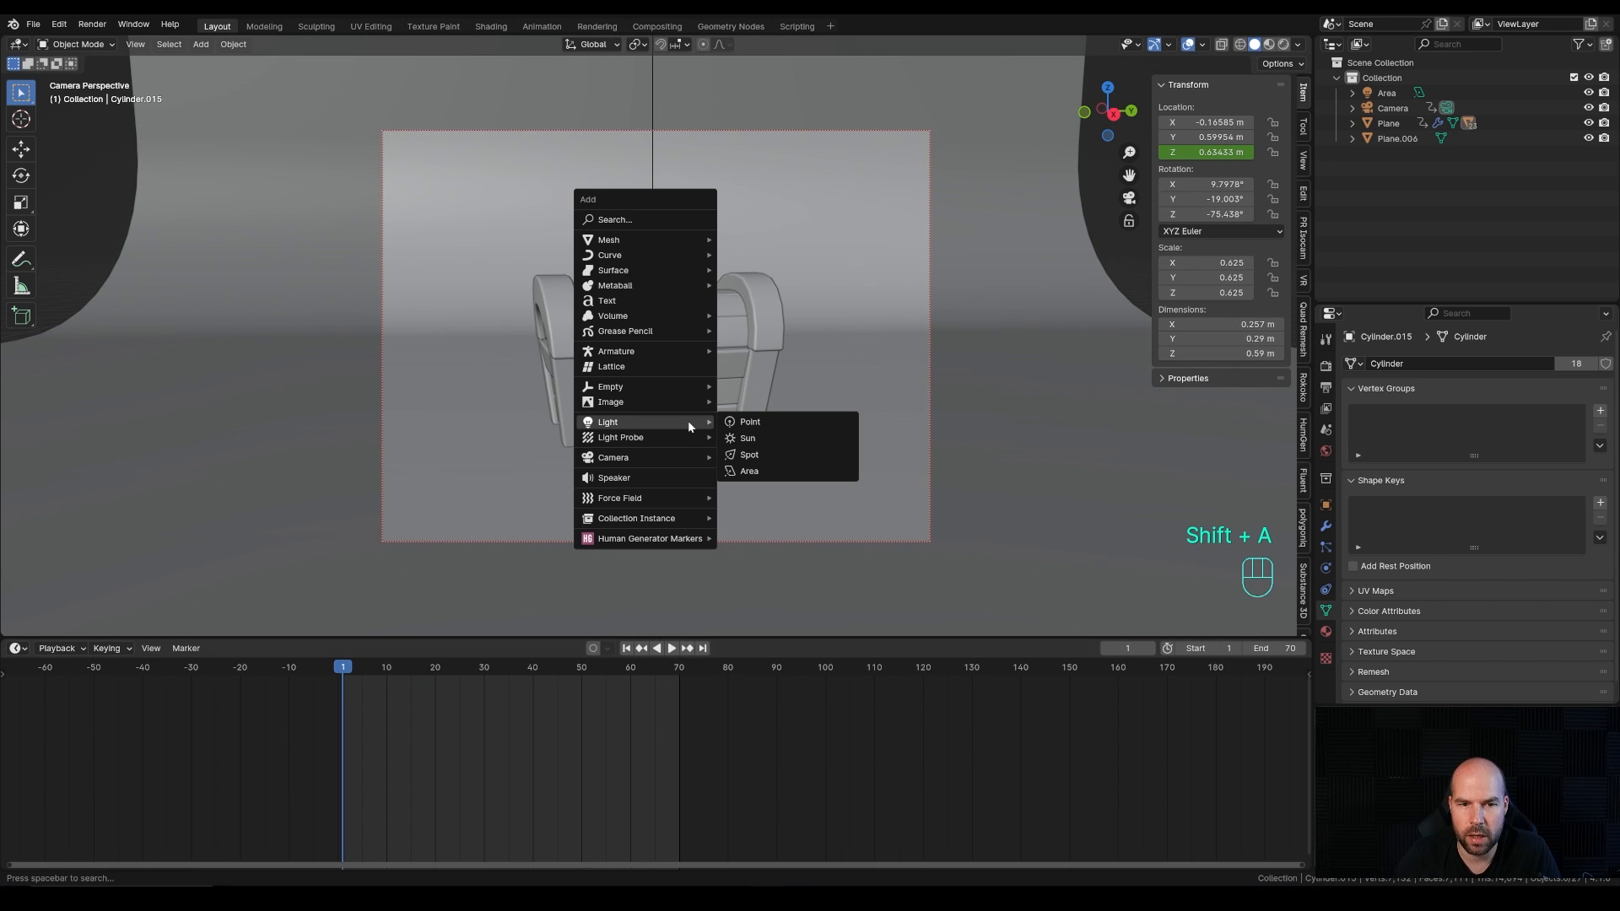
pyautogui.click(766, 422)
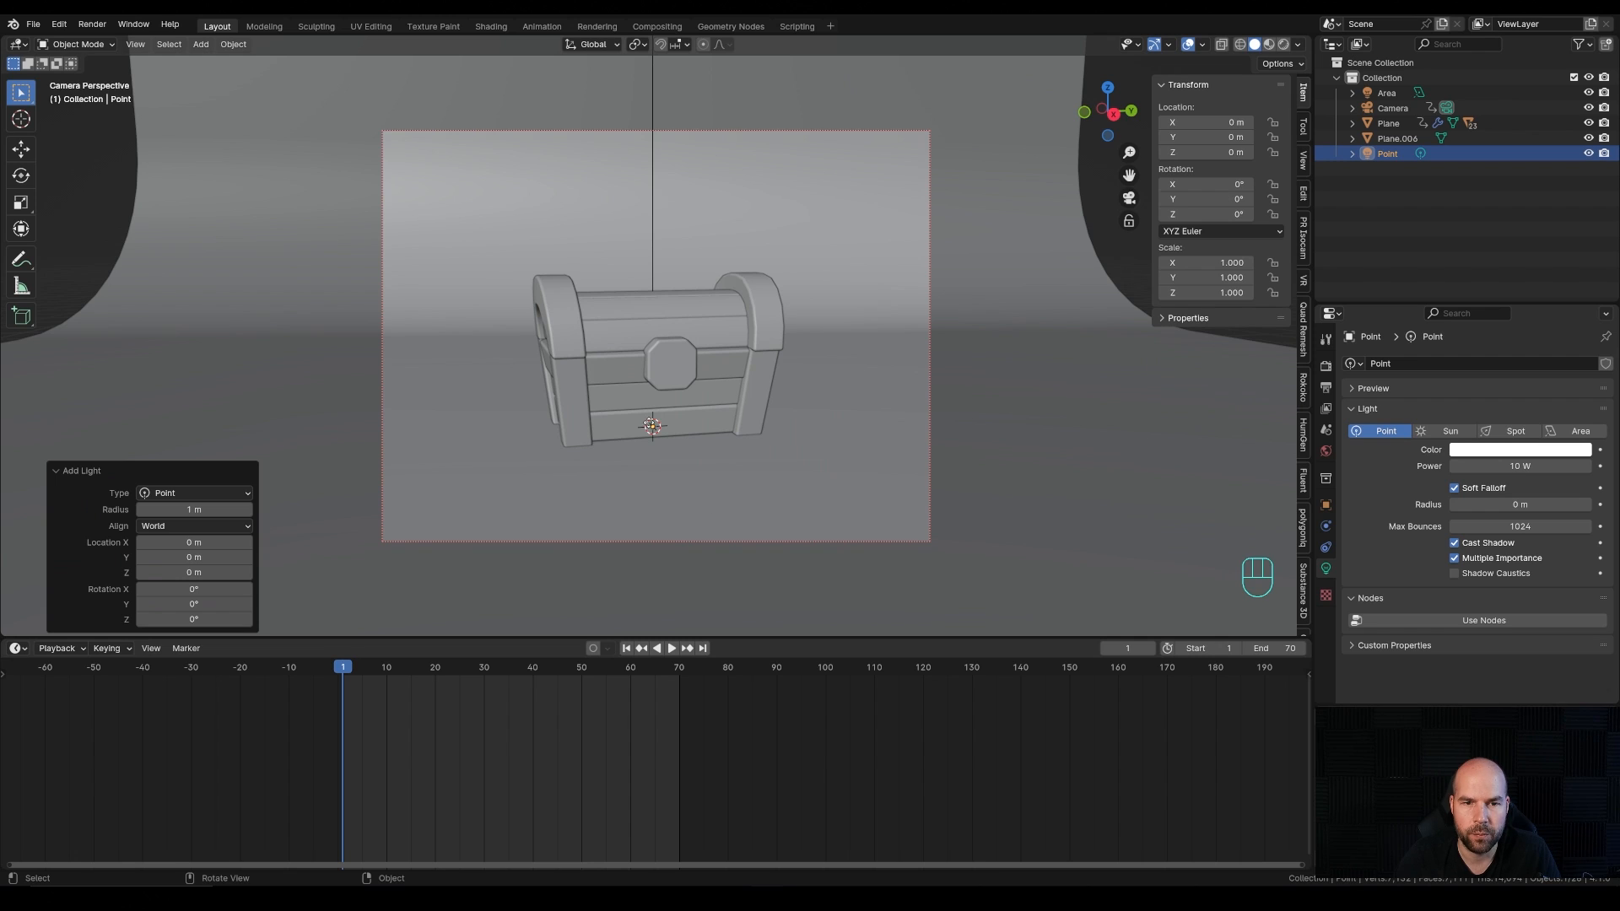
pyautogui.moveTo(762, 423); pyautogui.dragTo(722, 459, button='middle')
pyautogui.press('g')
pyautogui.press('z')
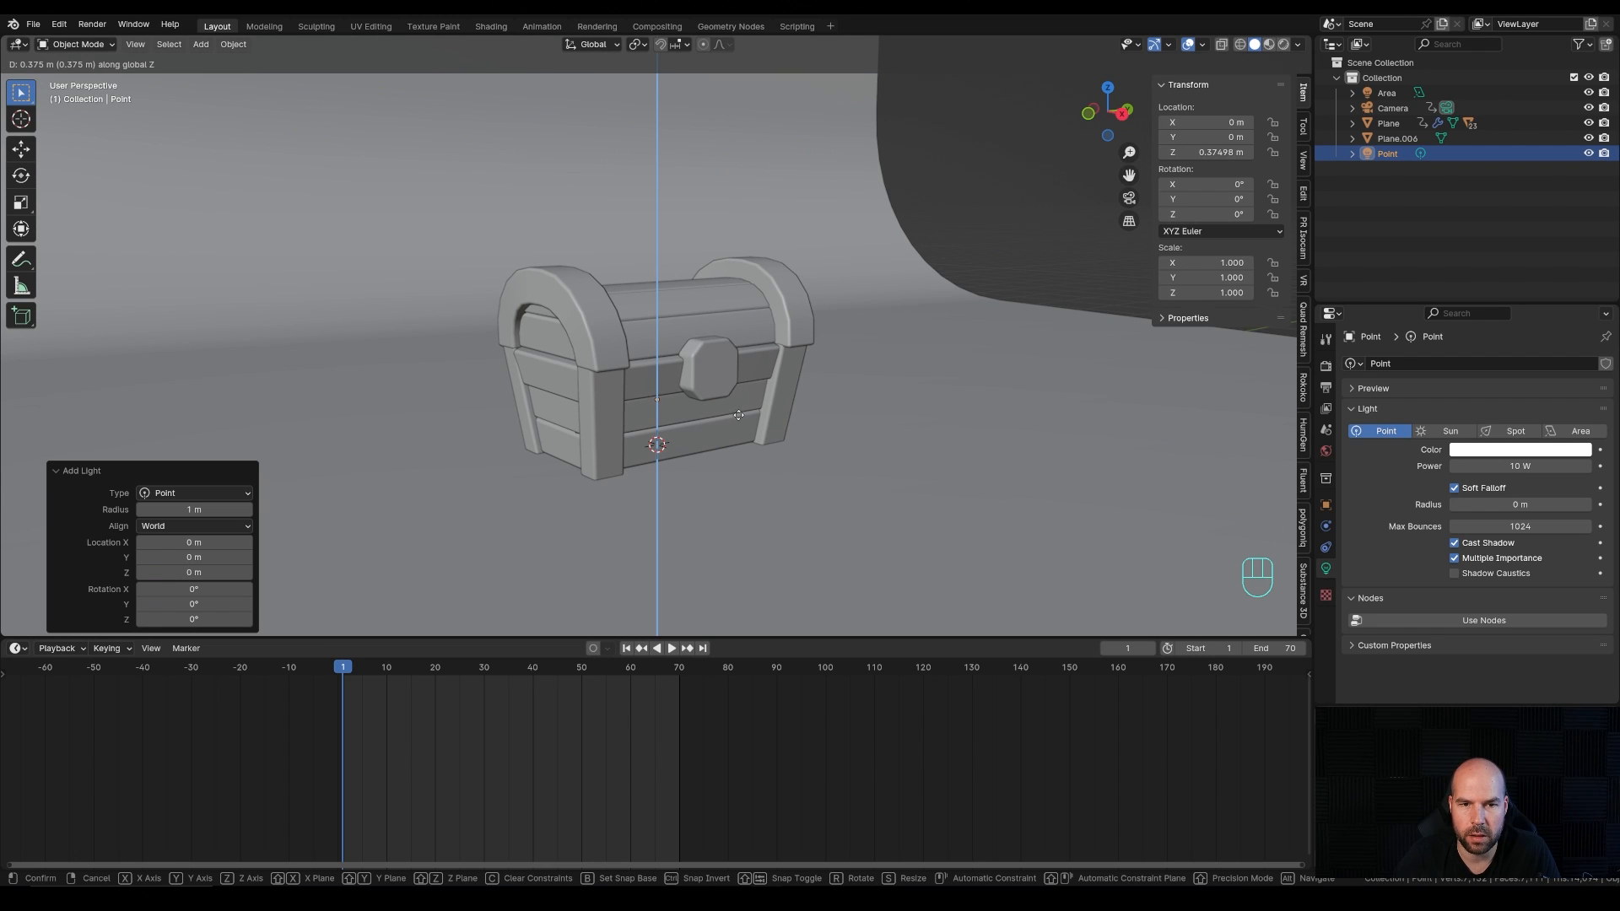
pyautogui.click(740, 412)
# Step: Parent the point light to the chest's base object, keeping its transform
pyautogui.press('shift')
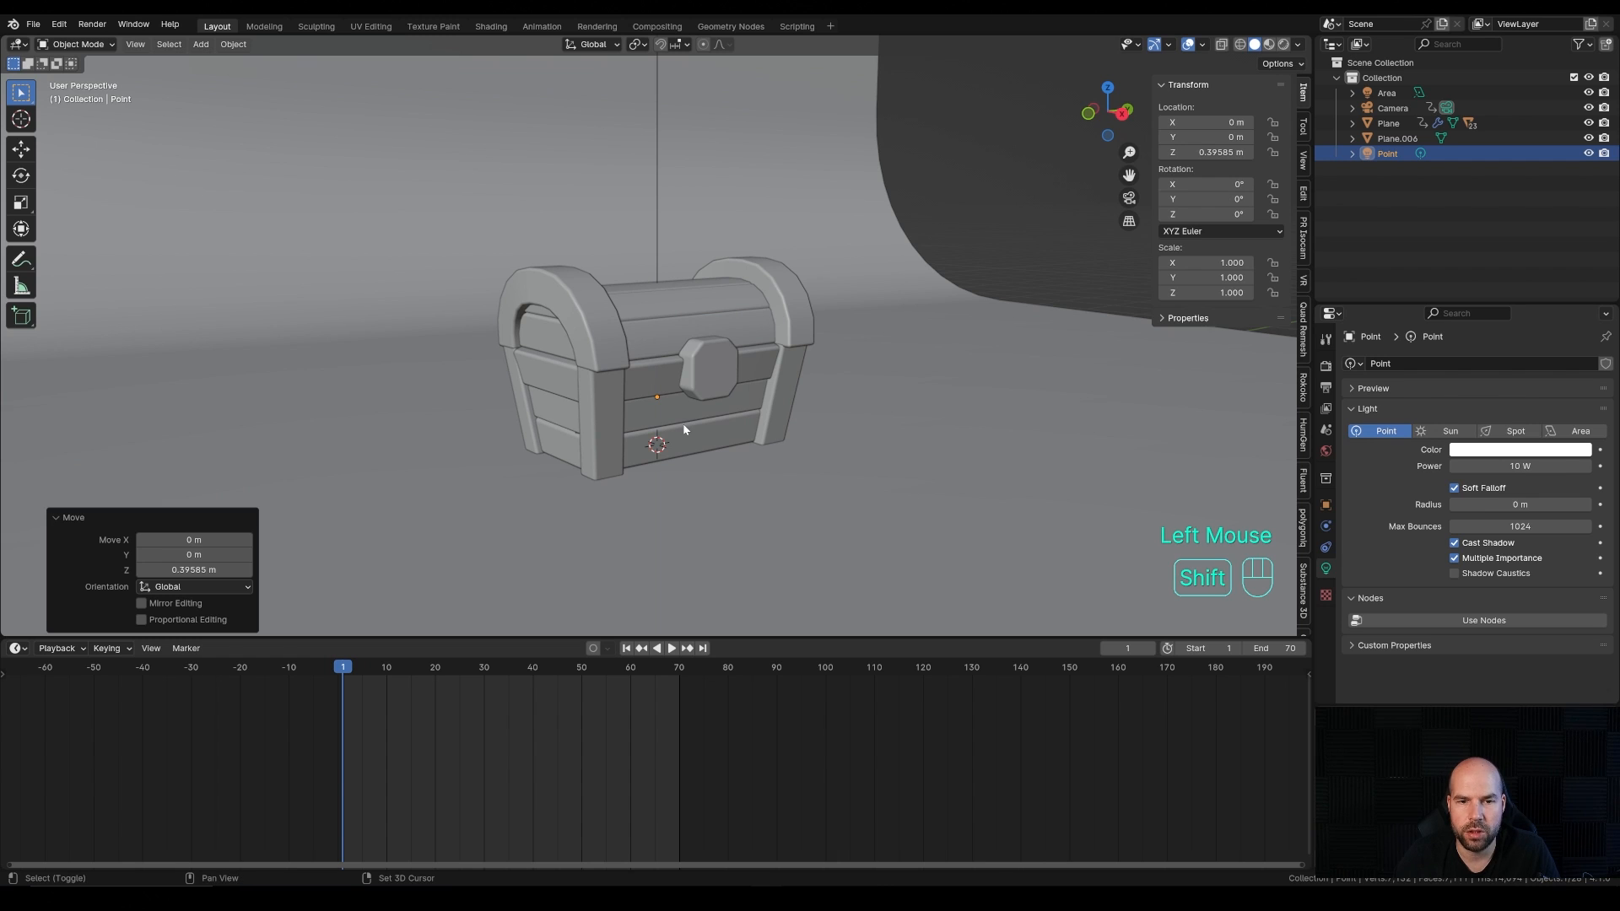
pyautogui.keyDown('shift'); pyautogui.click(684, 429); pyautogui.keyUp('shift')
pyautogui.hotkey('ctrl', 'p')
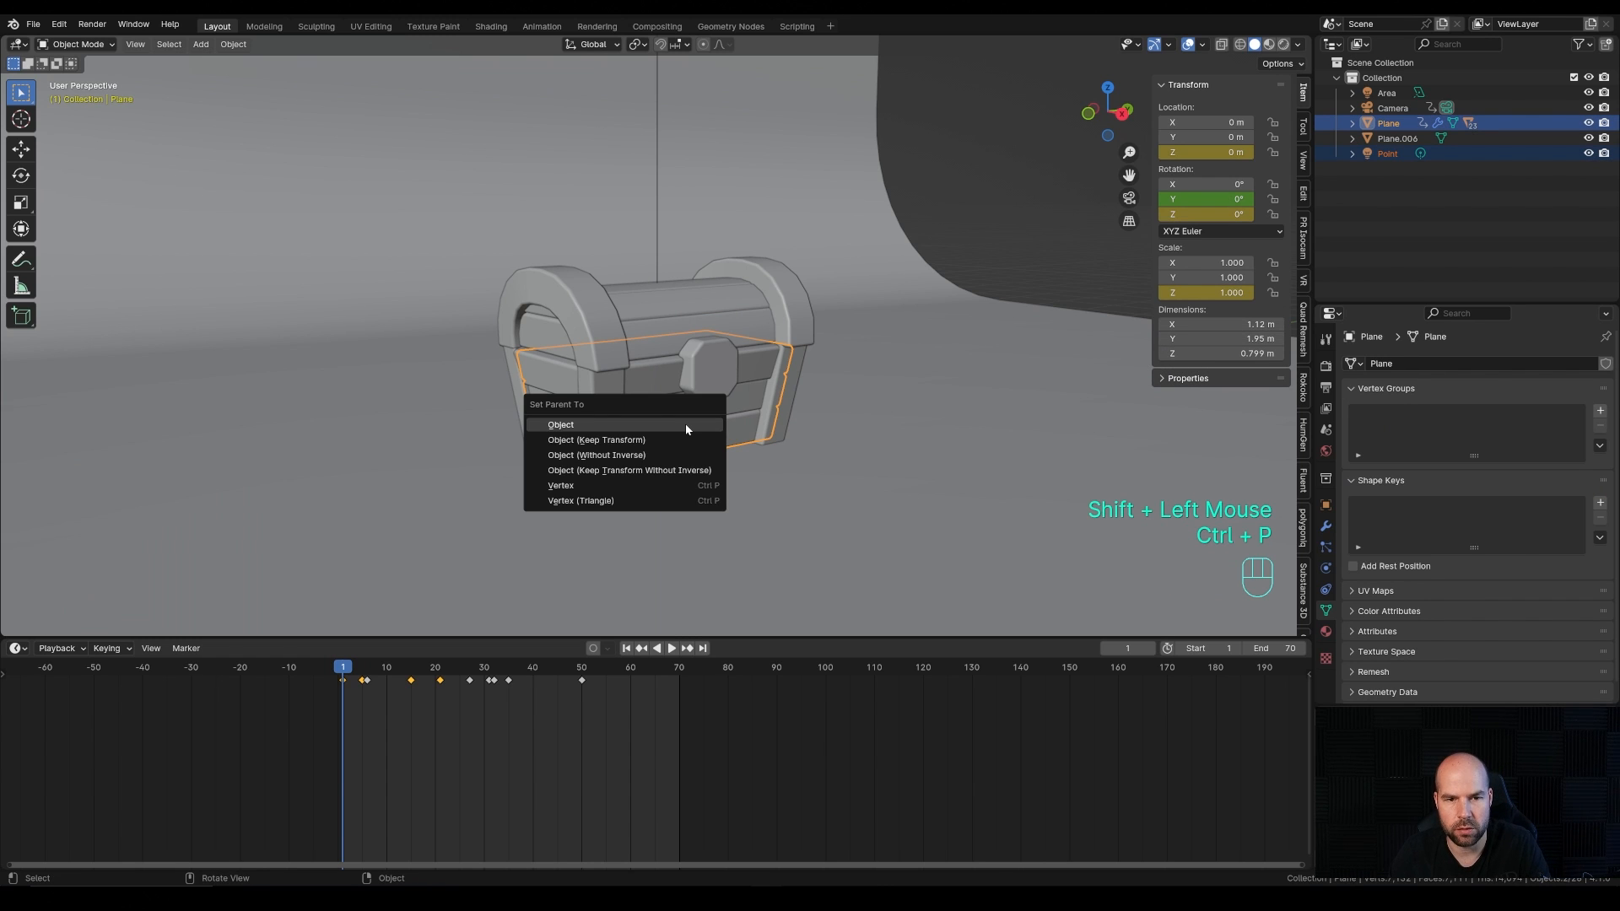
pyautogui.click(670, 437)
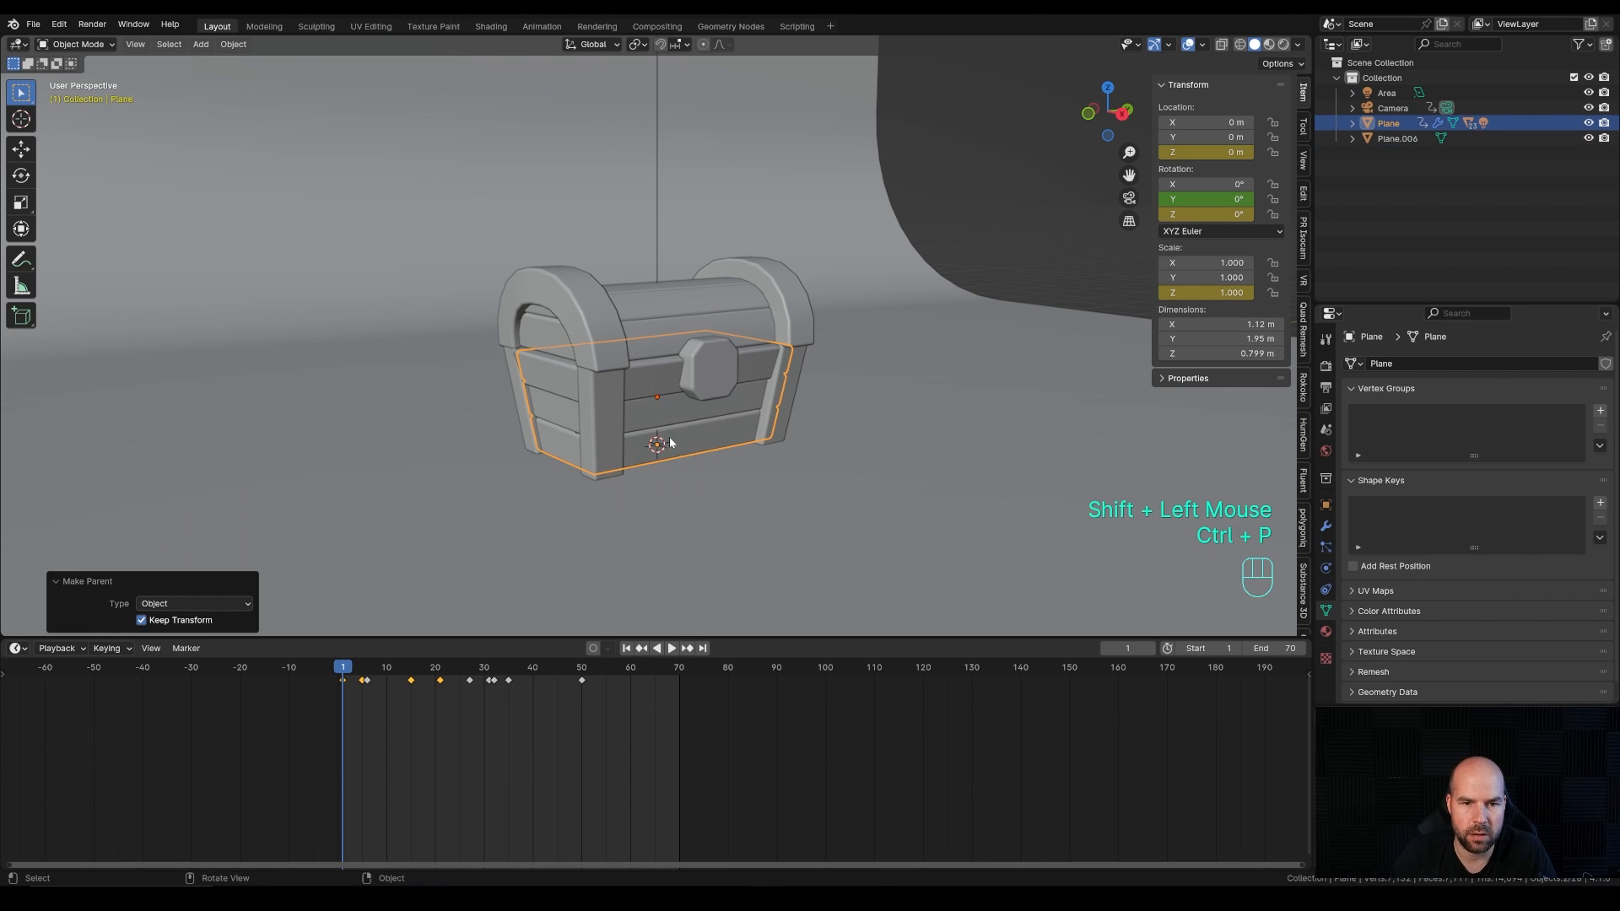
# Step: Select the parented point light, go to frame 17, and preview the open chest in rendered shading
pyautogui.click(1352, 123)
pyautogui.scroll(-2, 1451, 186)
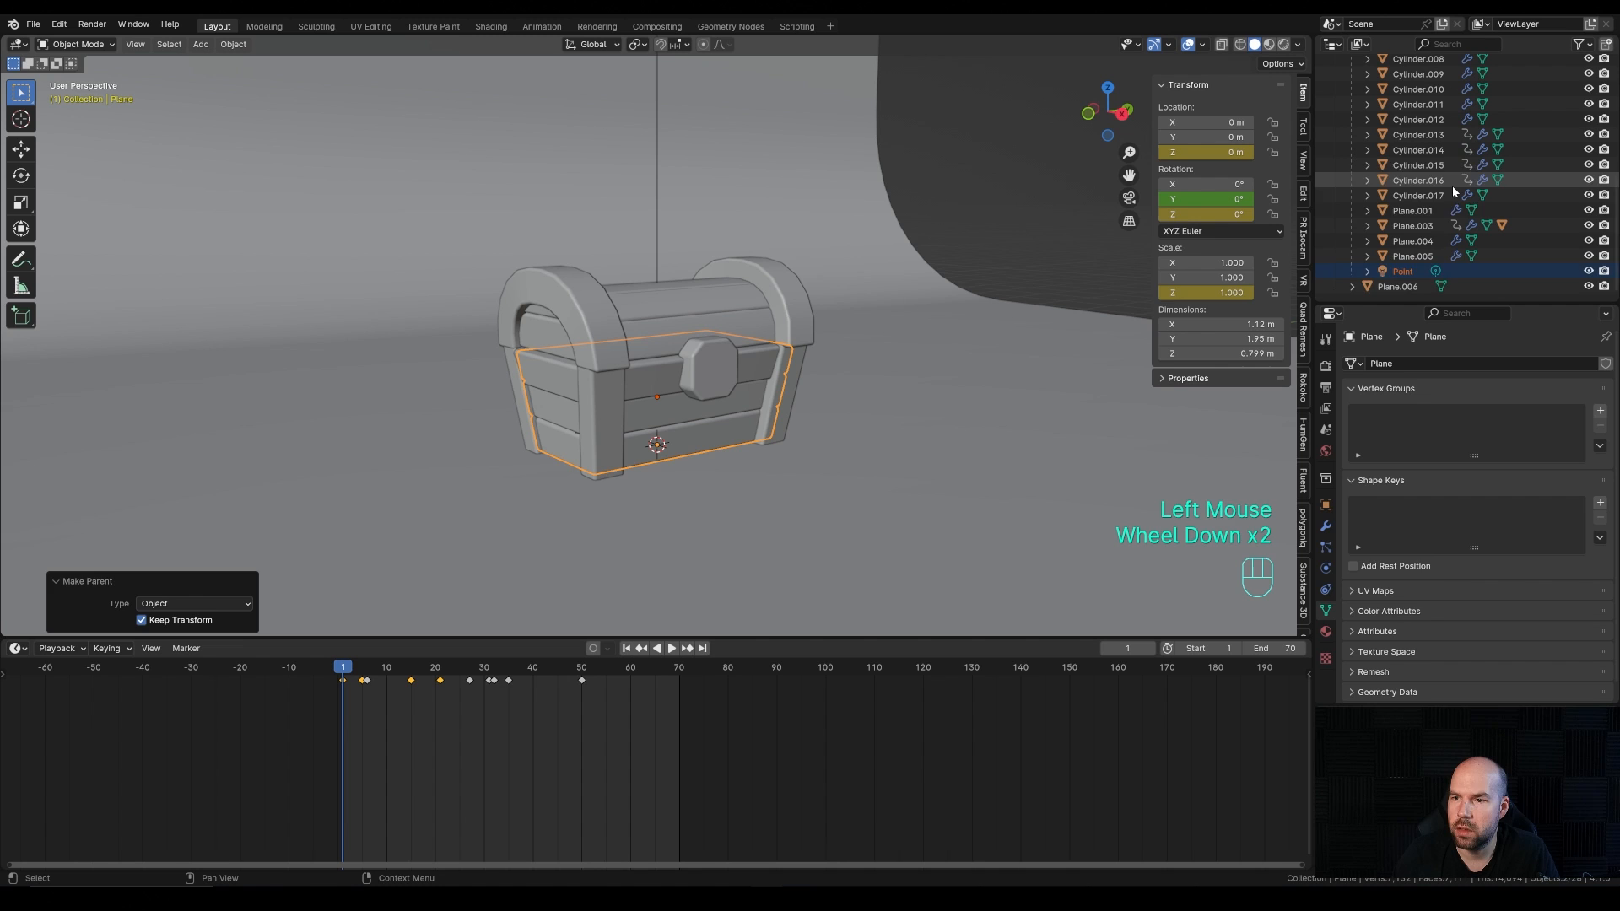
pyautogui.click(1405, 270)
pyautogui.moveTo(397, 671); pyautogui.dragTo(422, 681)
pyautogui.scroll(-3, 682, 316)
pyautogui.press('z')
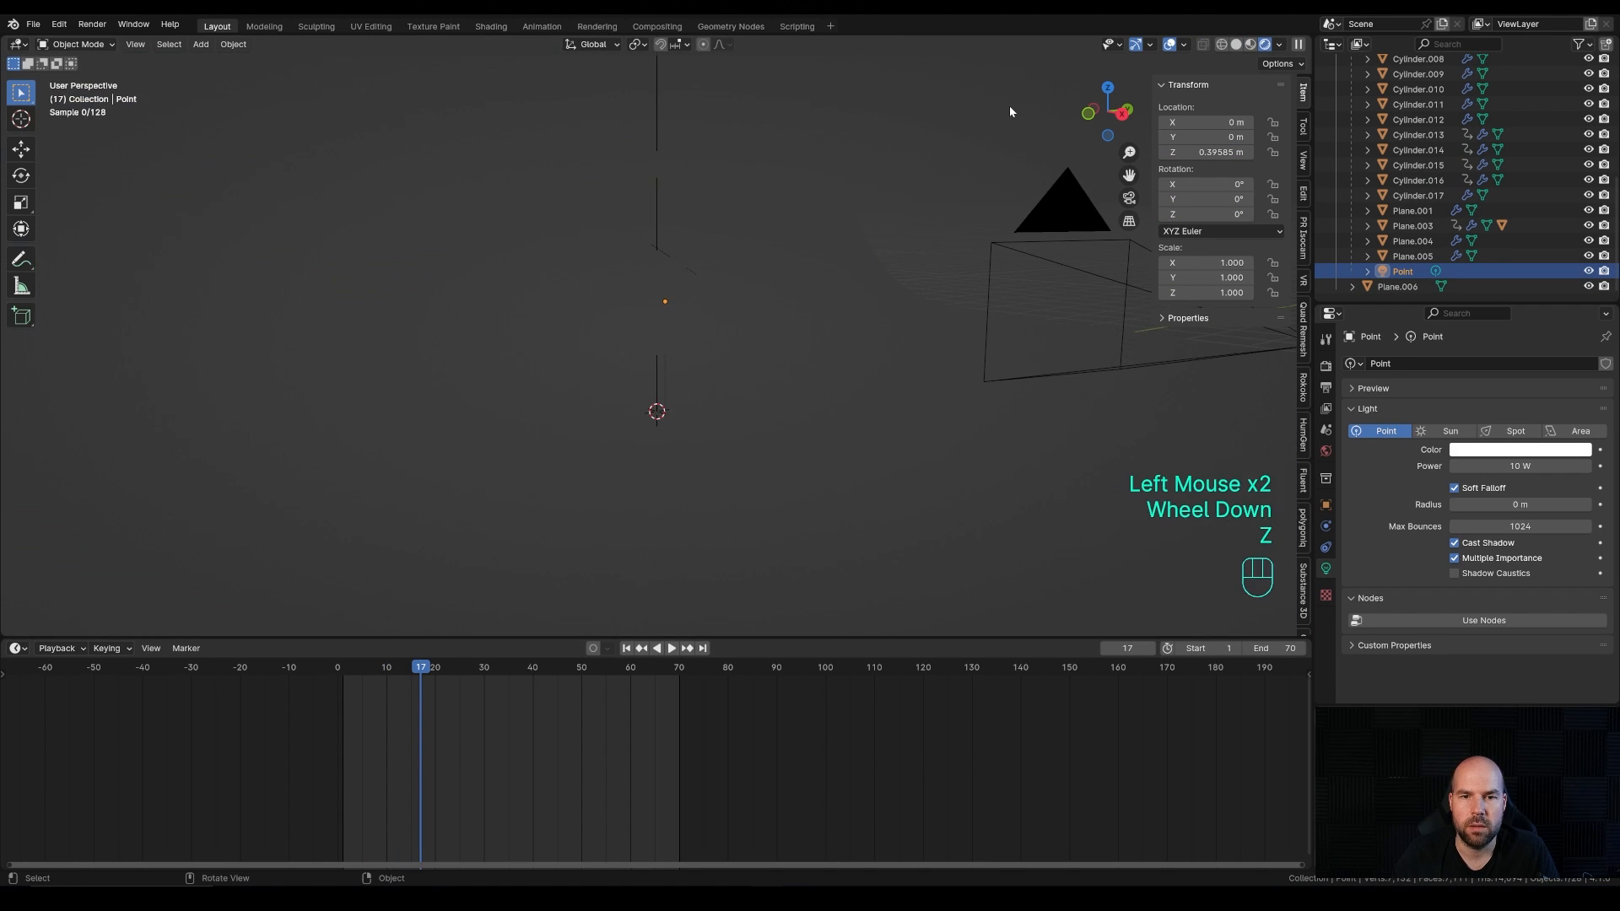
pyautogui.moveTo(823, 292)
pyautogui.keyDown('shift'); pyautogui.mouseDown(button='middle')
pyautogui.moveTo(819, 343)
pyautogui.moveTo(847, 336)
pyautogui.mouseUp(button='middle'); pyautogui.keyUp('shift')
pyautogui.keyDown('shift'); pyautogui.scroll(-2, 818, 343); pyautogui.keyUp('shift')
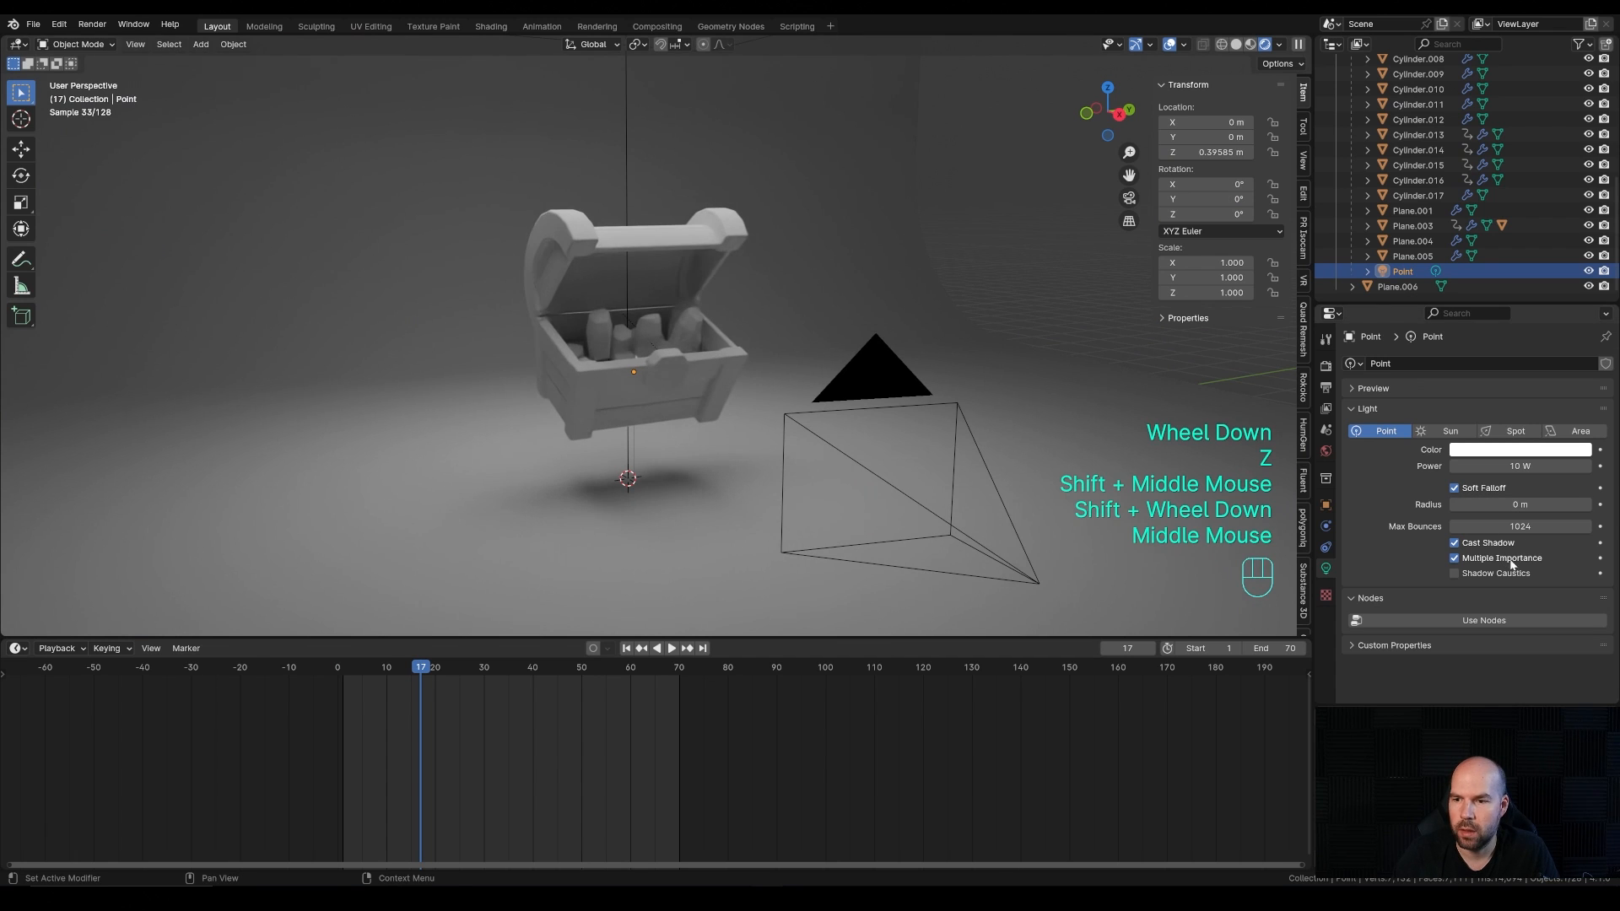
# Step: Set the point light's power to 500 W
pyautogui.click(1519, 465)
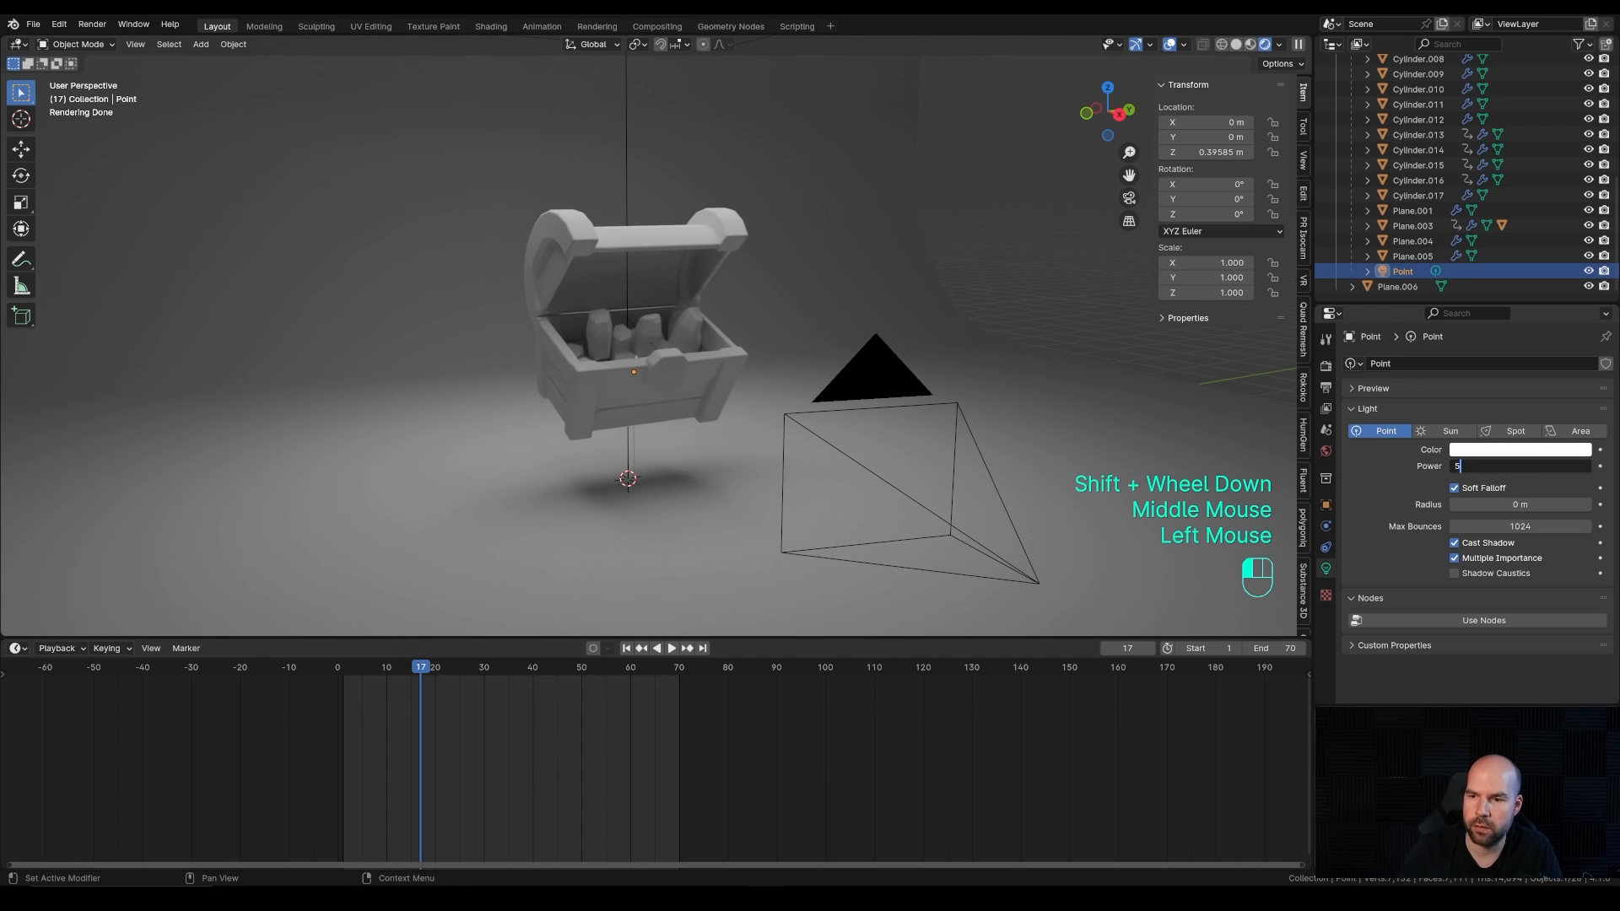
pyautogui.write('500')
pyautogui.press('Return')
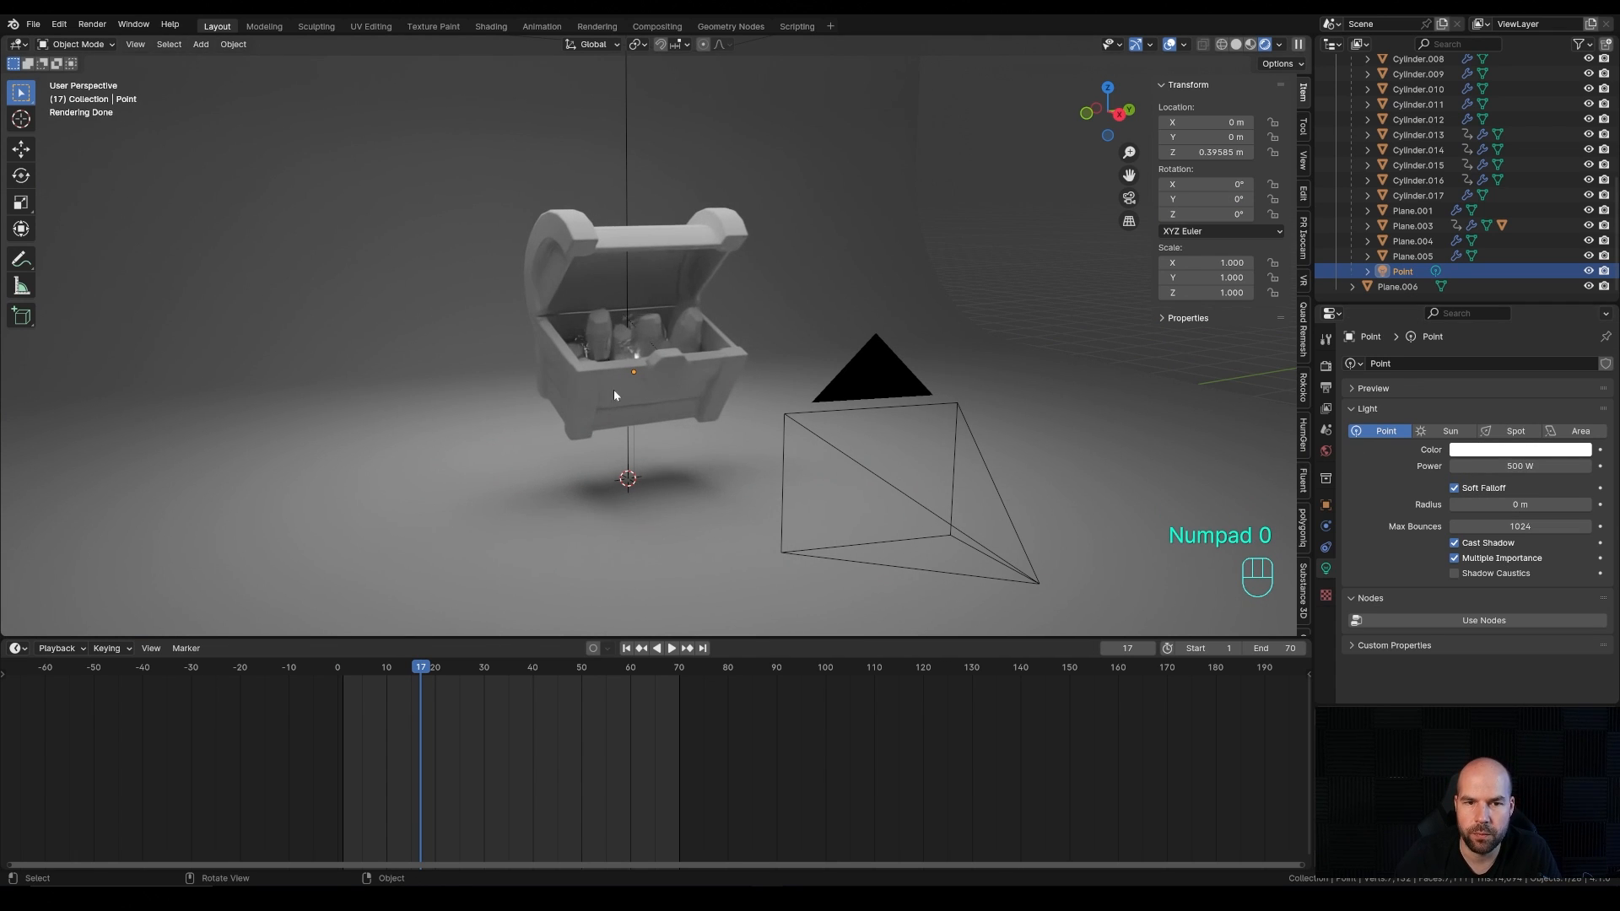
# Step: Create a new material on the tall crystal at the chest's left side and name it Crystal
pyautogui.scroll(2, 609, 371)
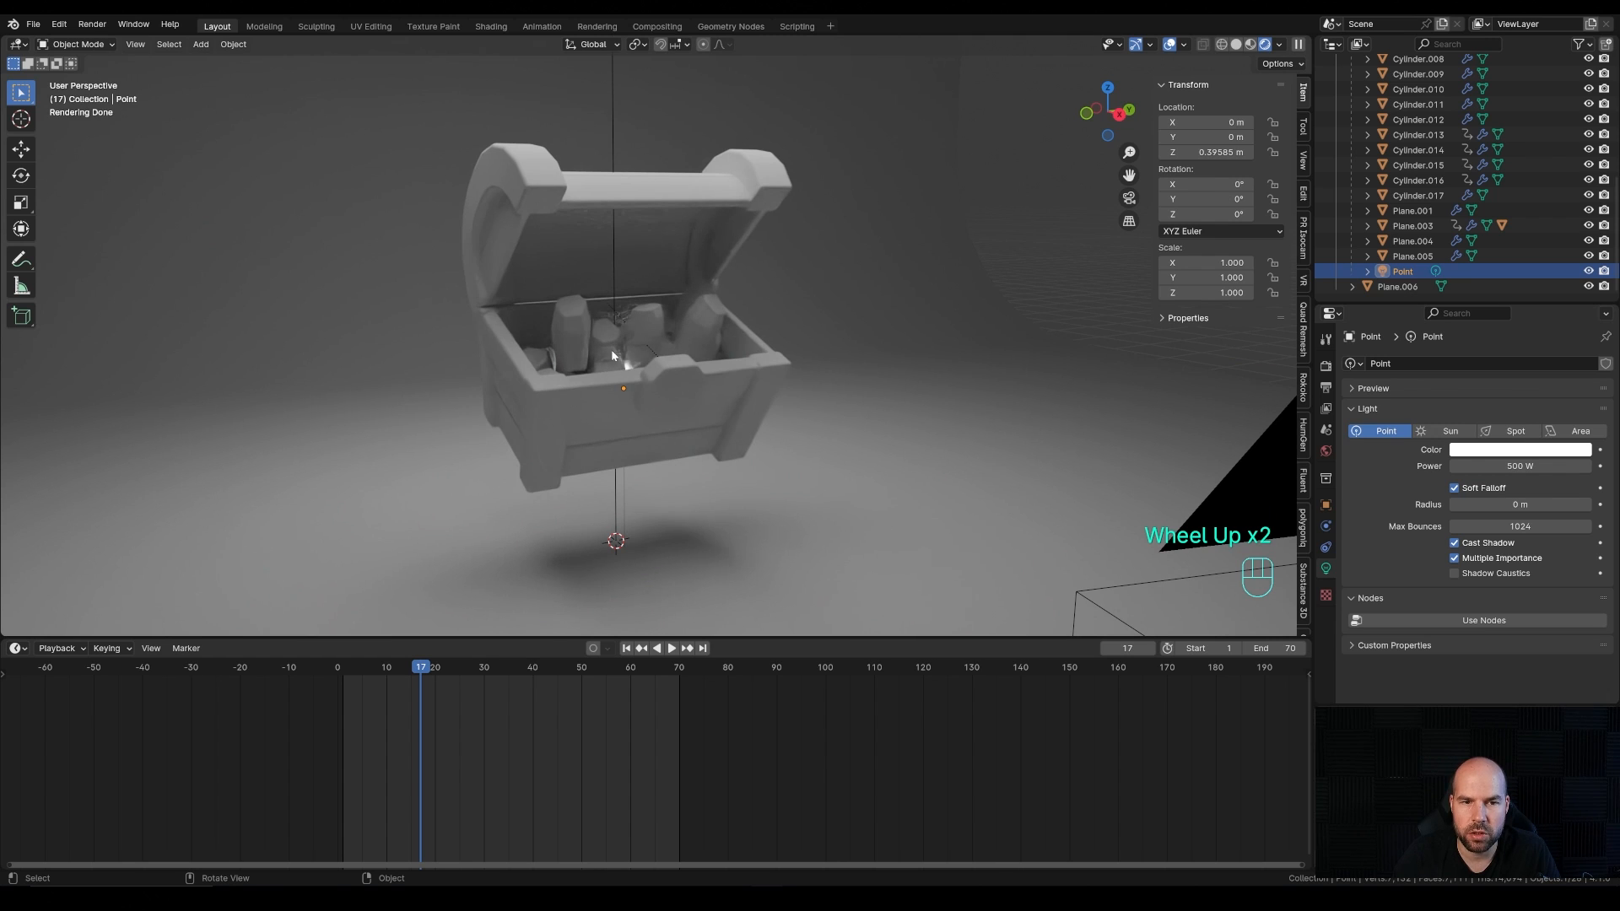
pyautogui.click(579, 322)
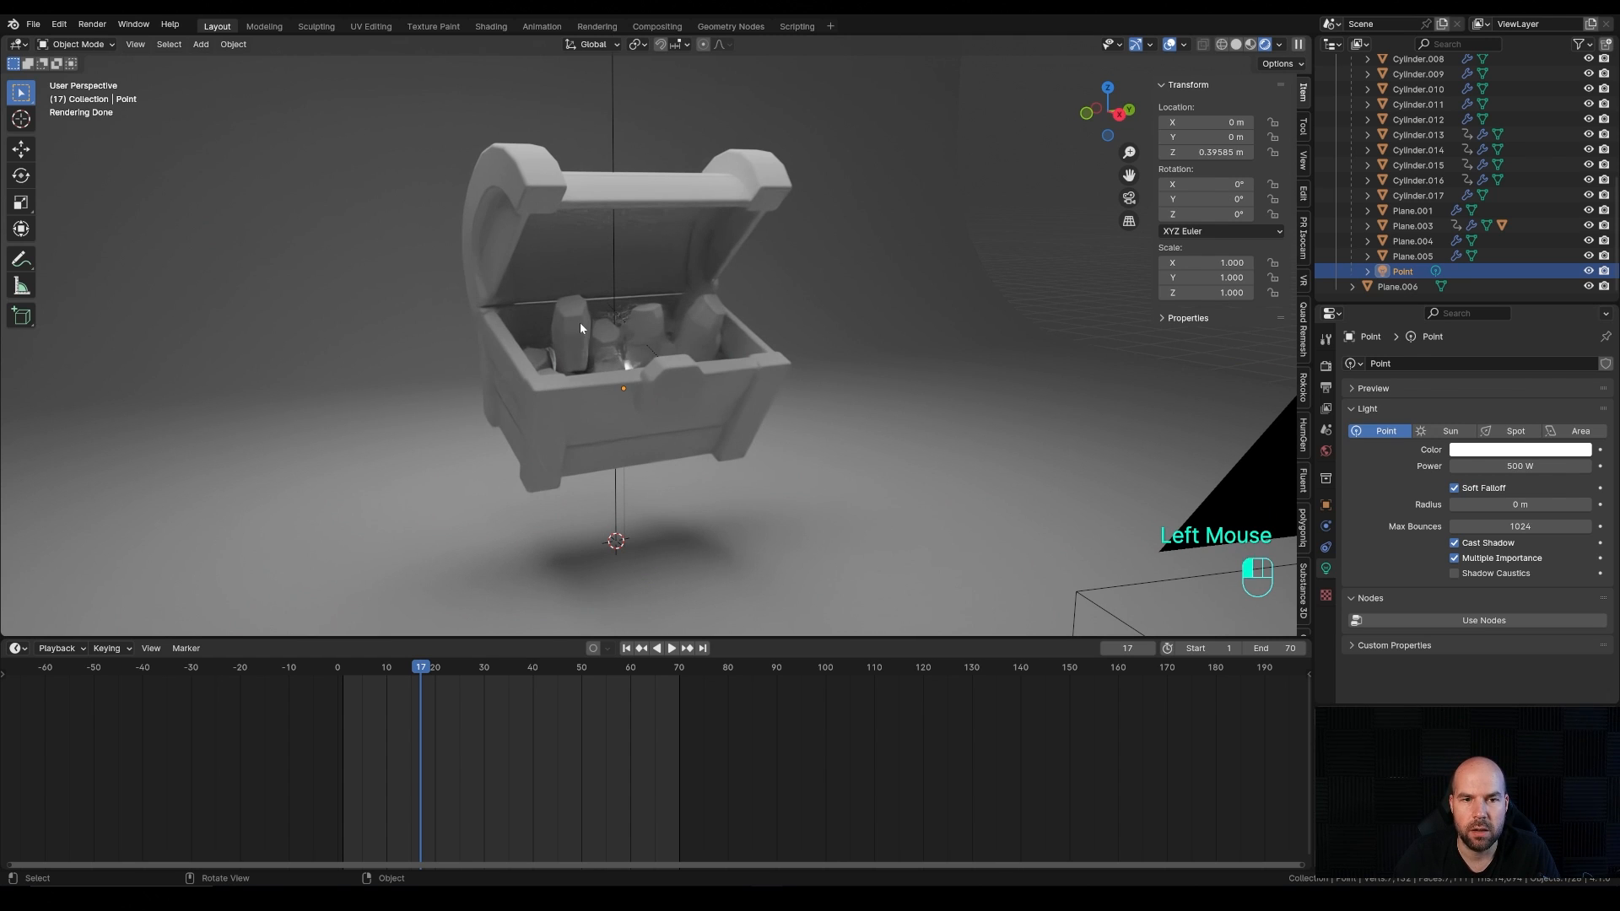
pyautogui.click(1326, 631)
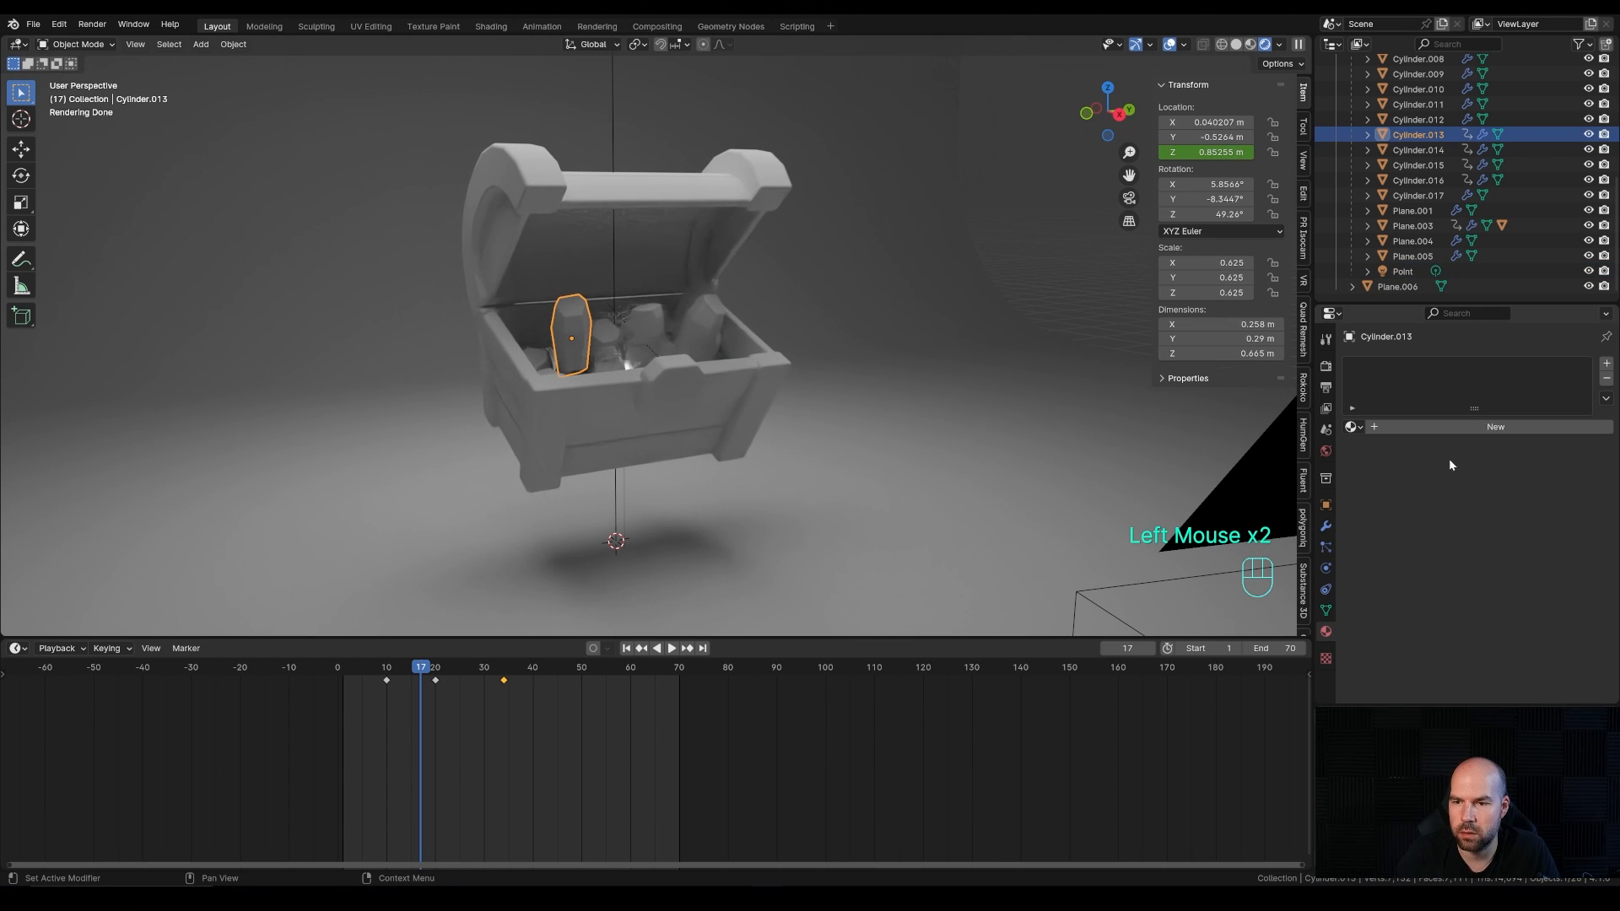
pyautogui.click(1430, 426)
pyautogui.click(1388, 372)
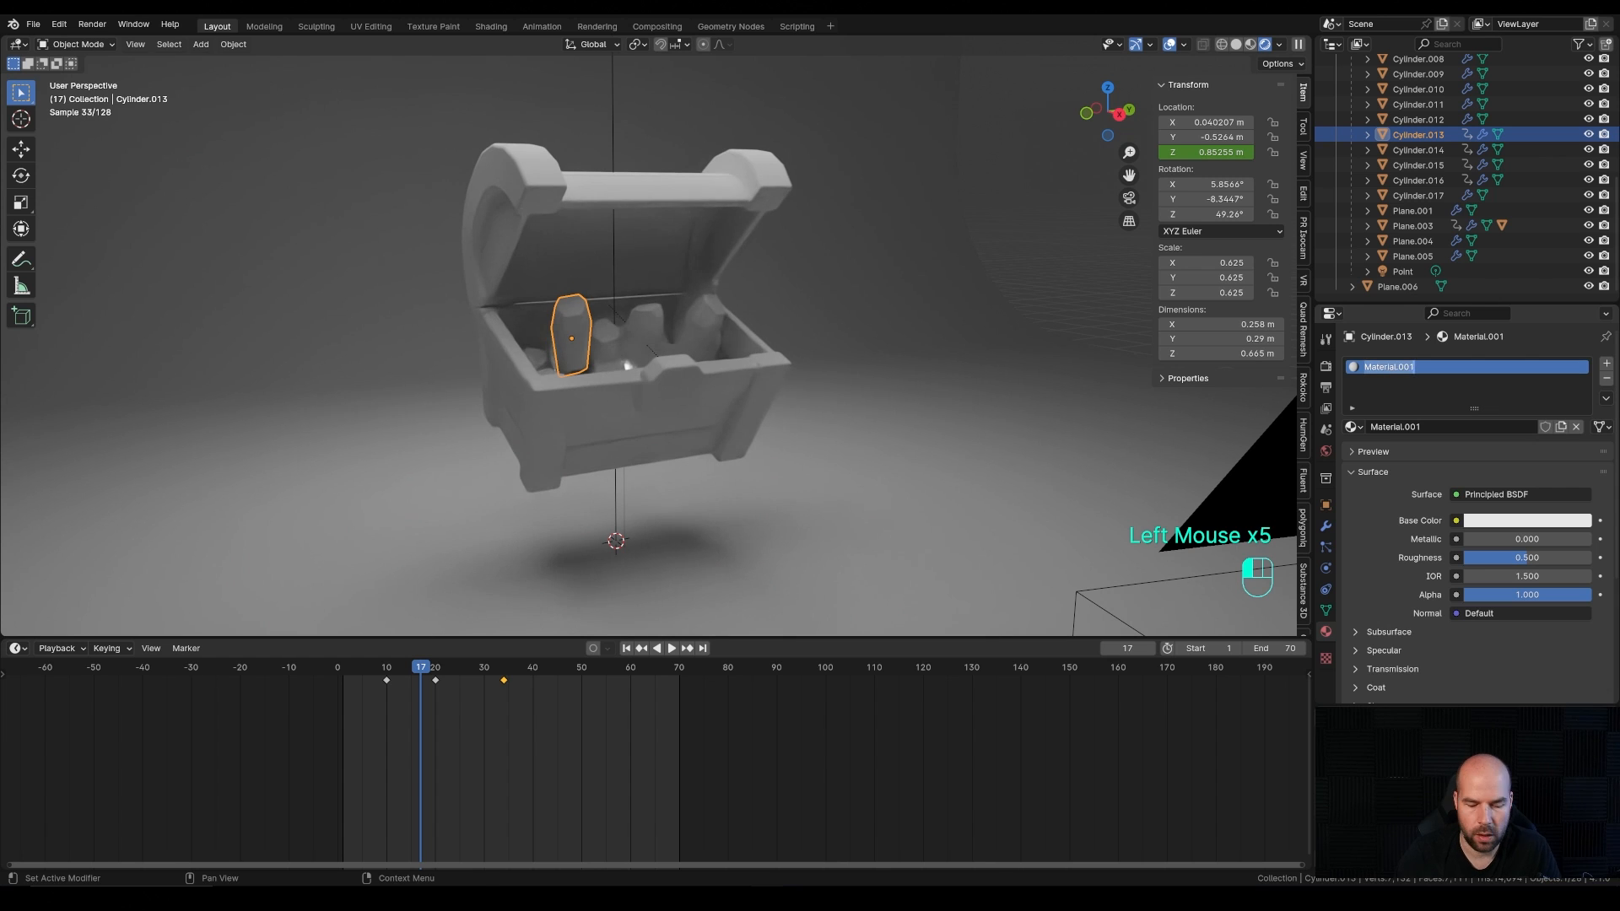
pyautogui.write('Crystal')
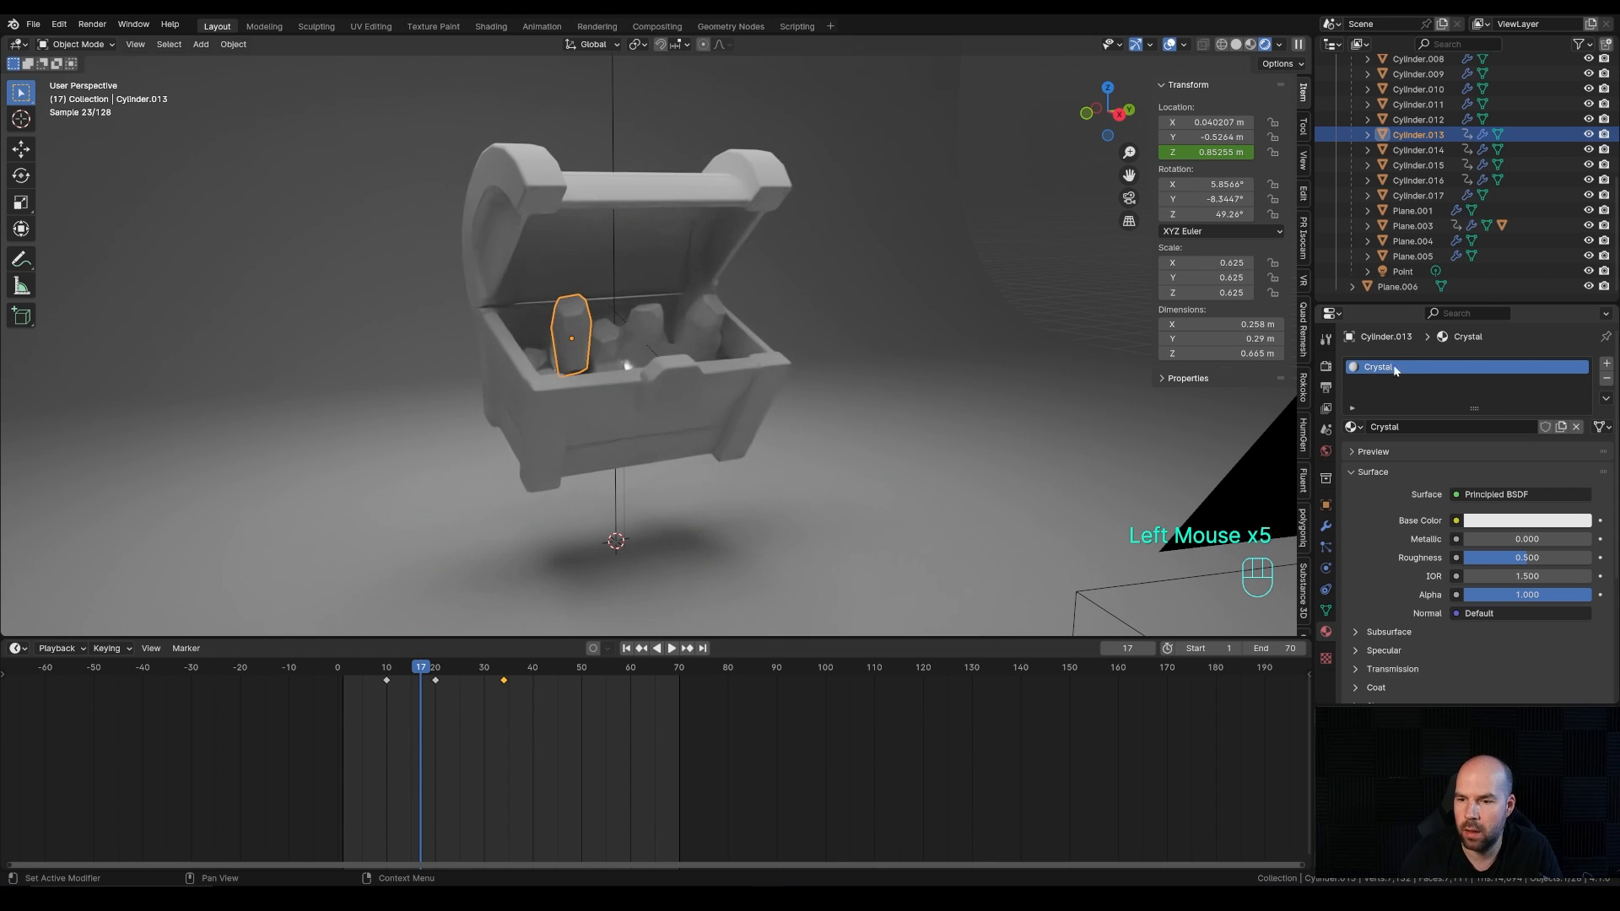
# Step: Set both the transmission weight and the coat weight of the Crystal material to 1
pyautogui.scroll(-2, 1363, 545)
pyautogui.click(1358, 486)
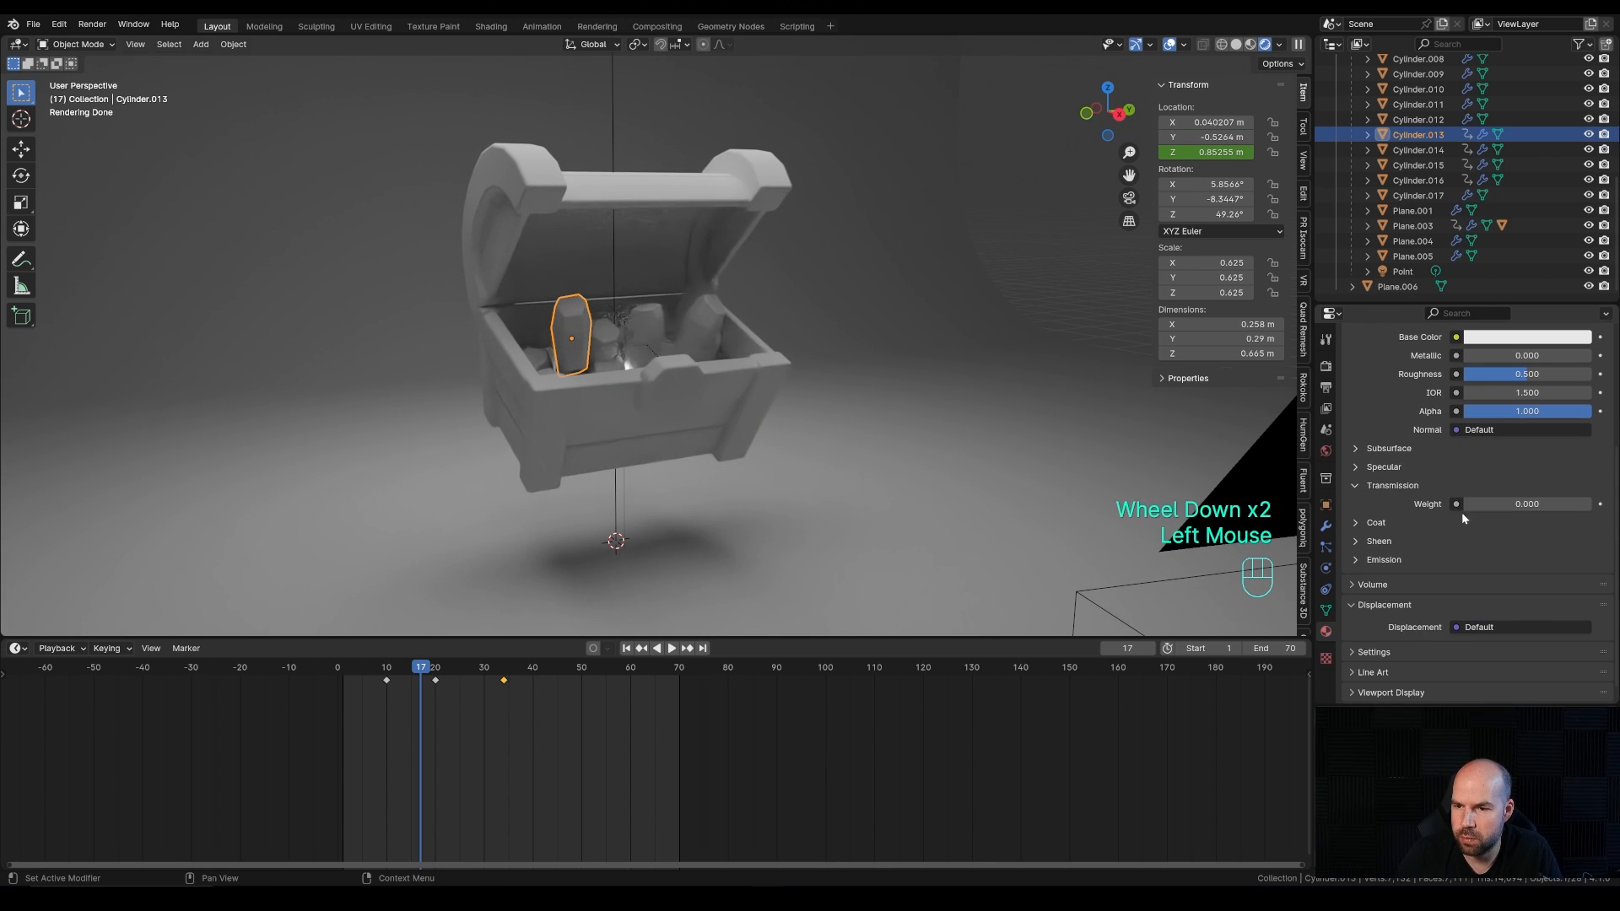
pyautogui.moveTo(1504, 499); pyautogui.dragTo(1581, 516)
pyautogui.scroll(1, 1520, 410)
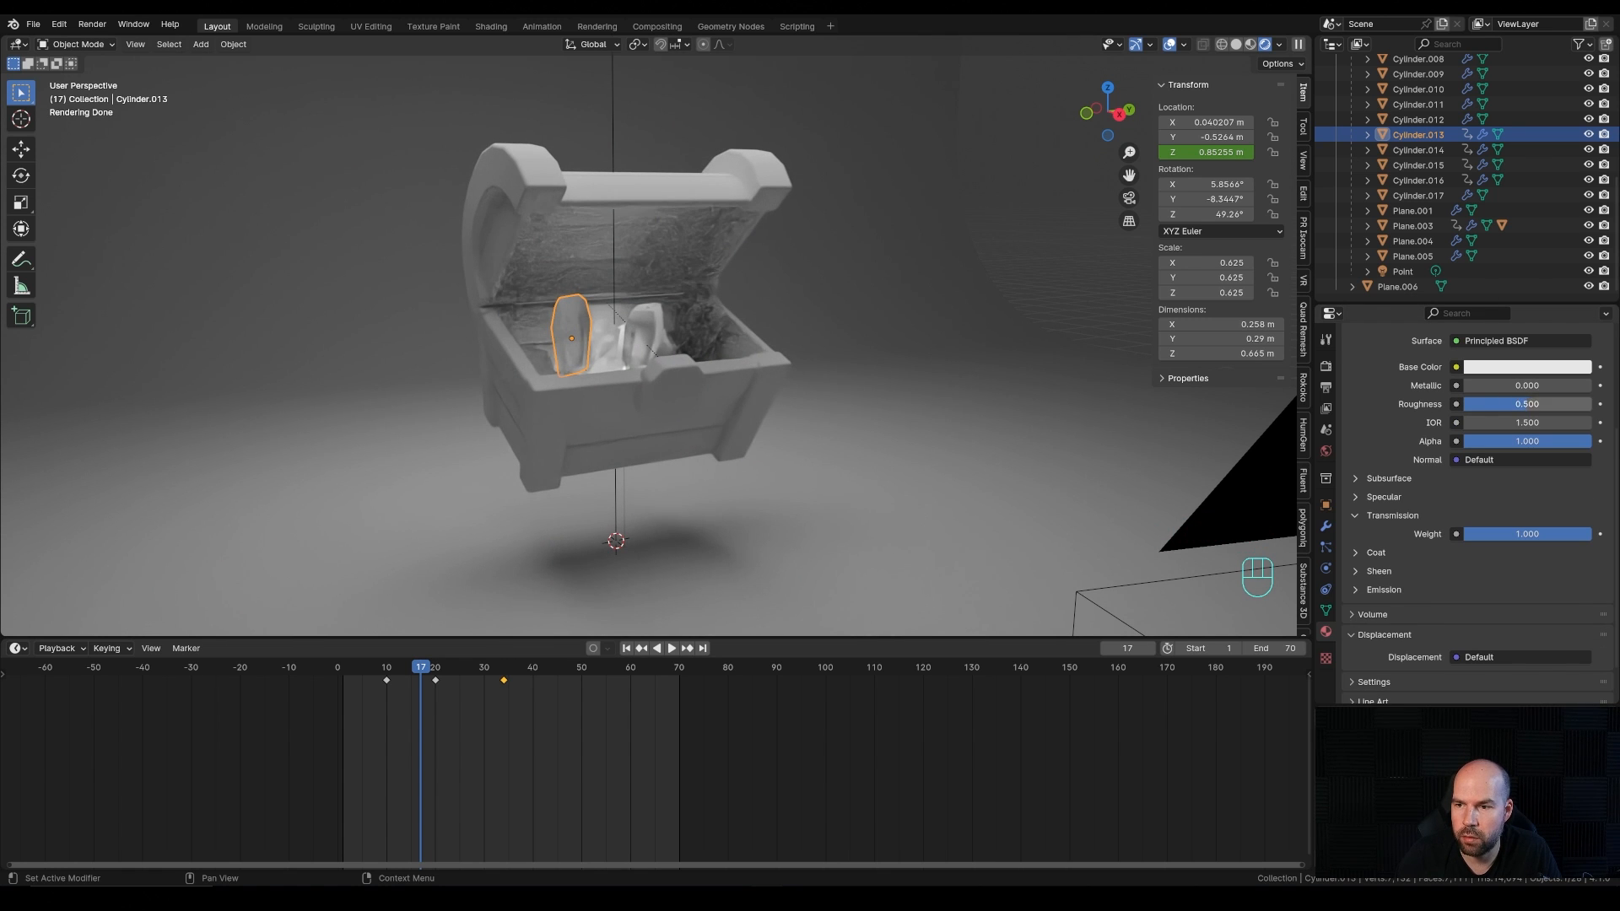
pyautogui.moveTo(1527, 404); pyautogui.dragTo(1527, 404)
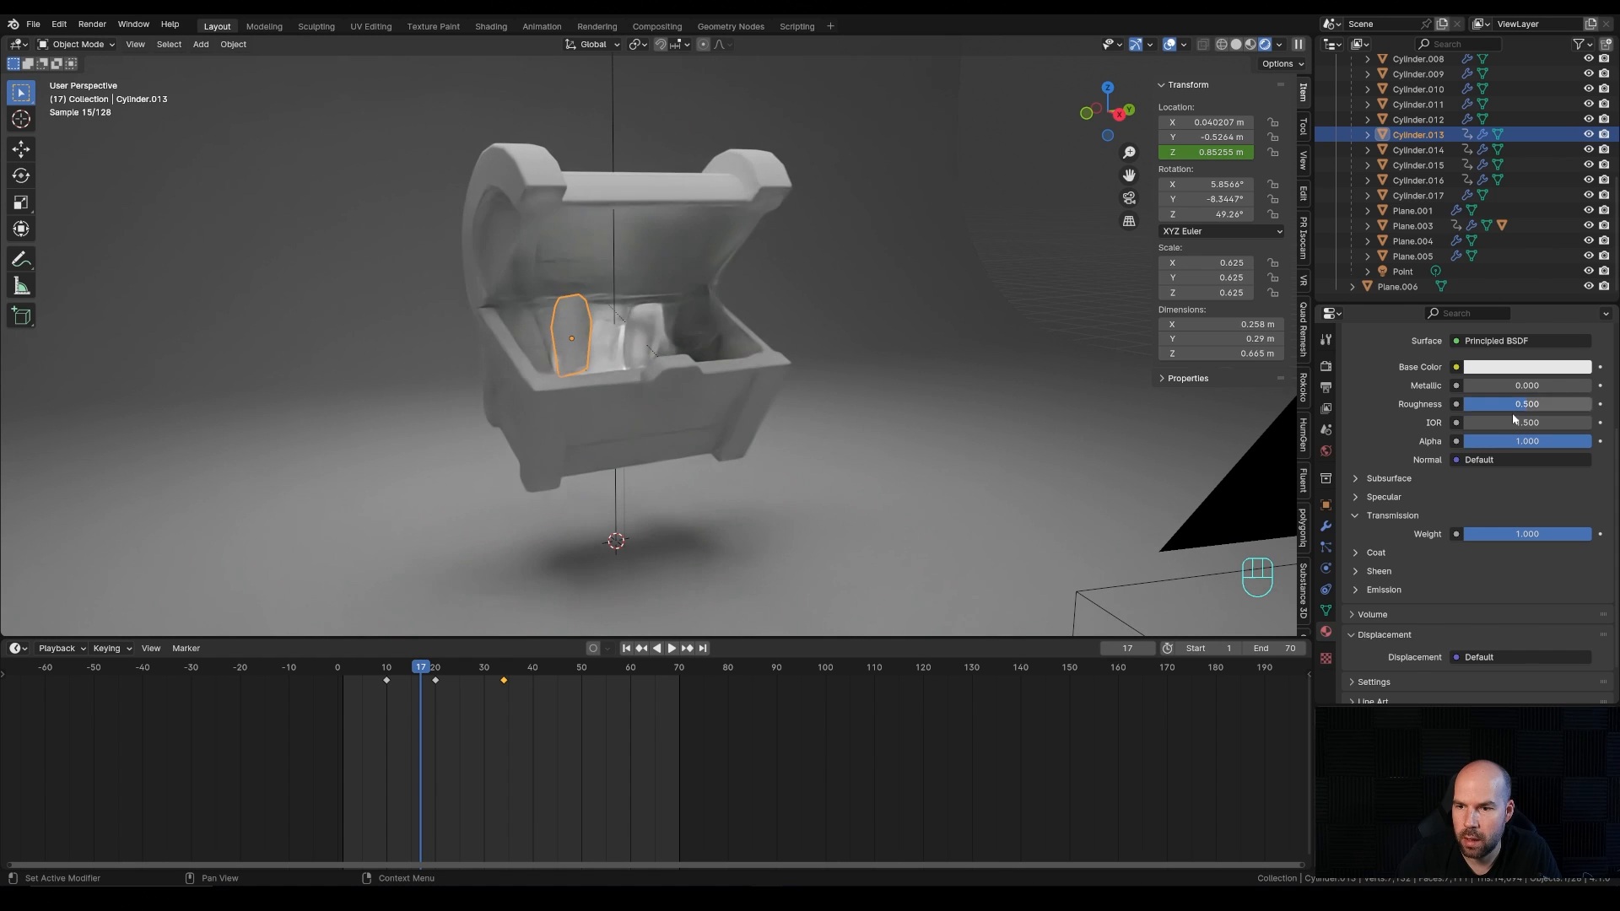
pyautogui.click(1356, 553)
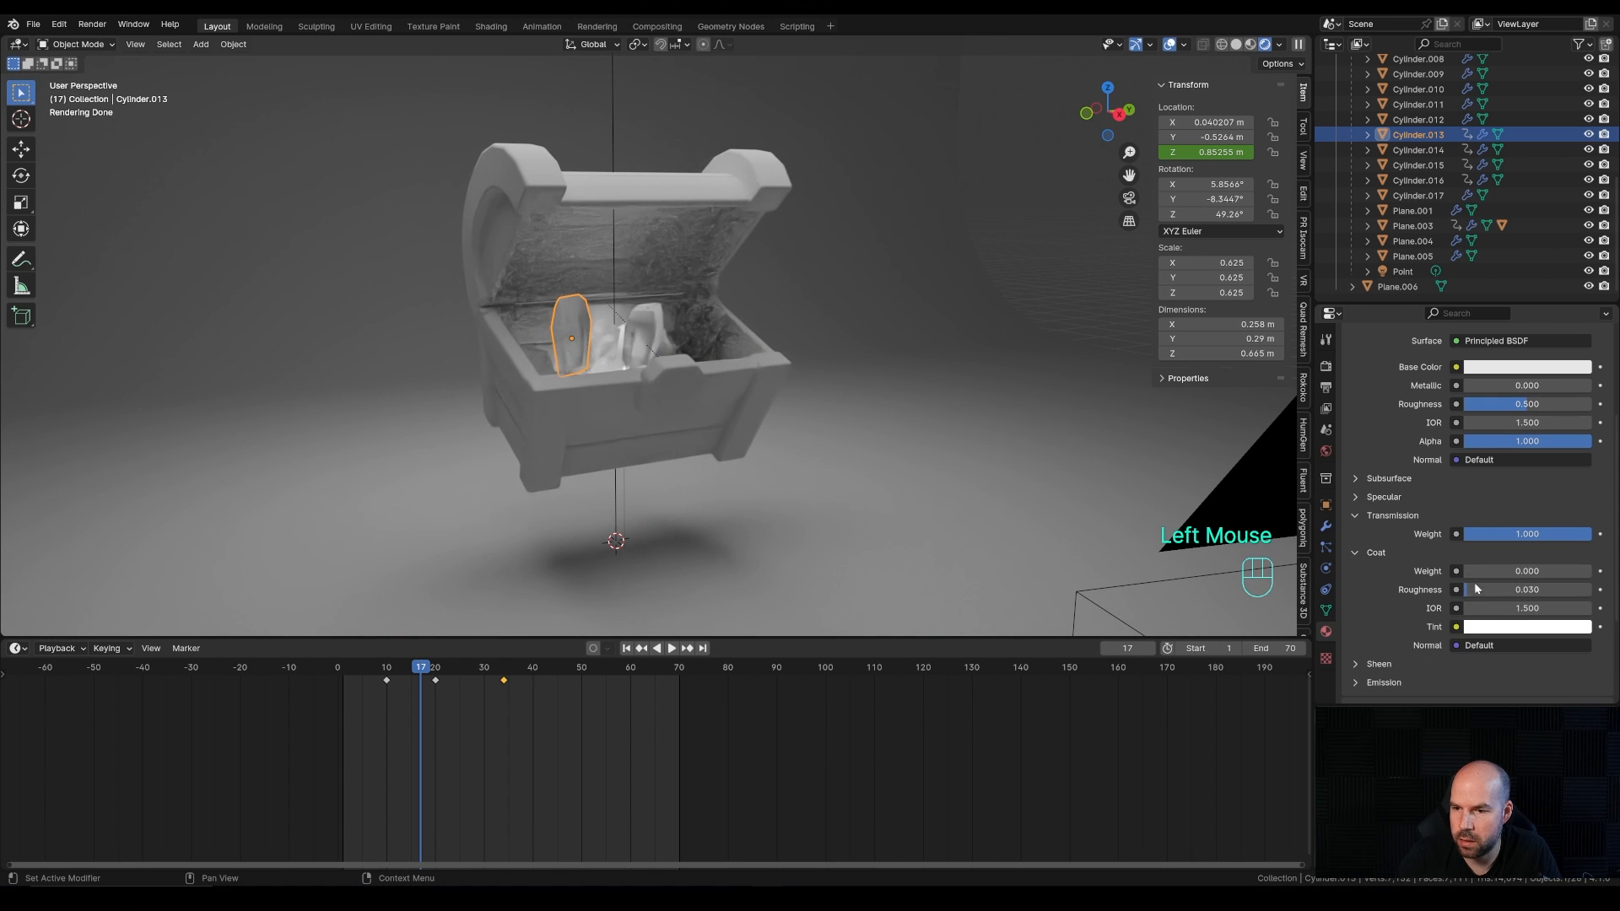
pyautogui.moveTo(1483, 571); pyautogui.dragTo(1561, 571)
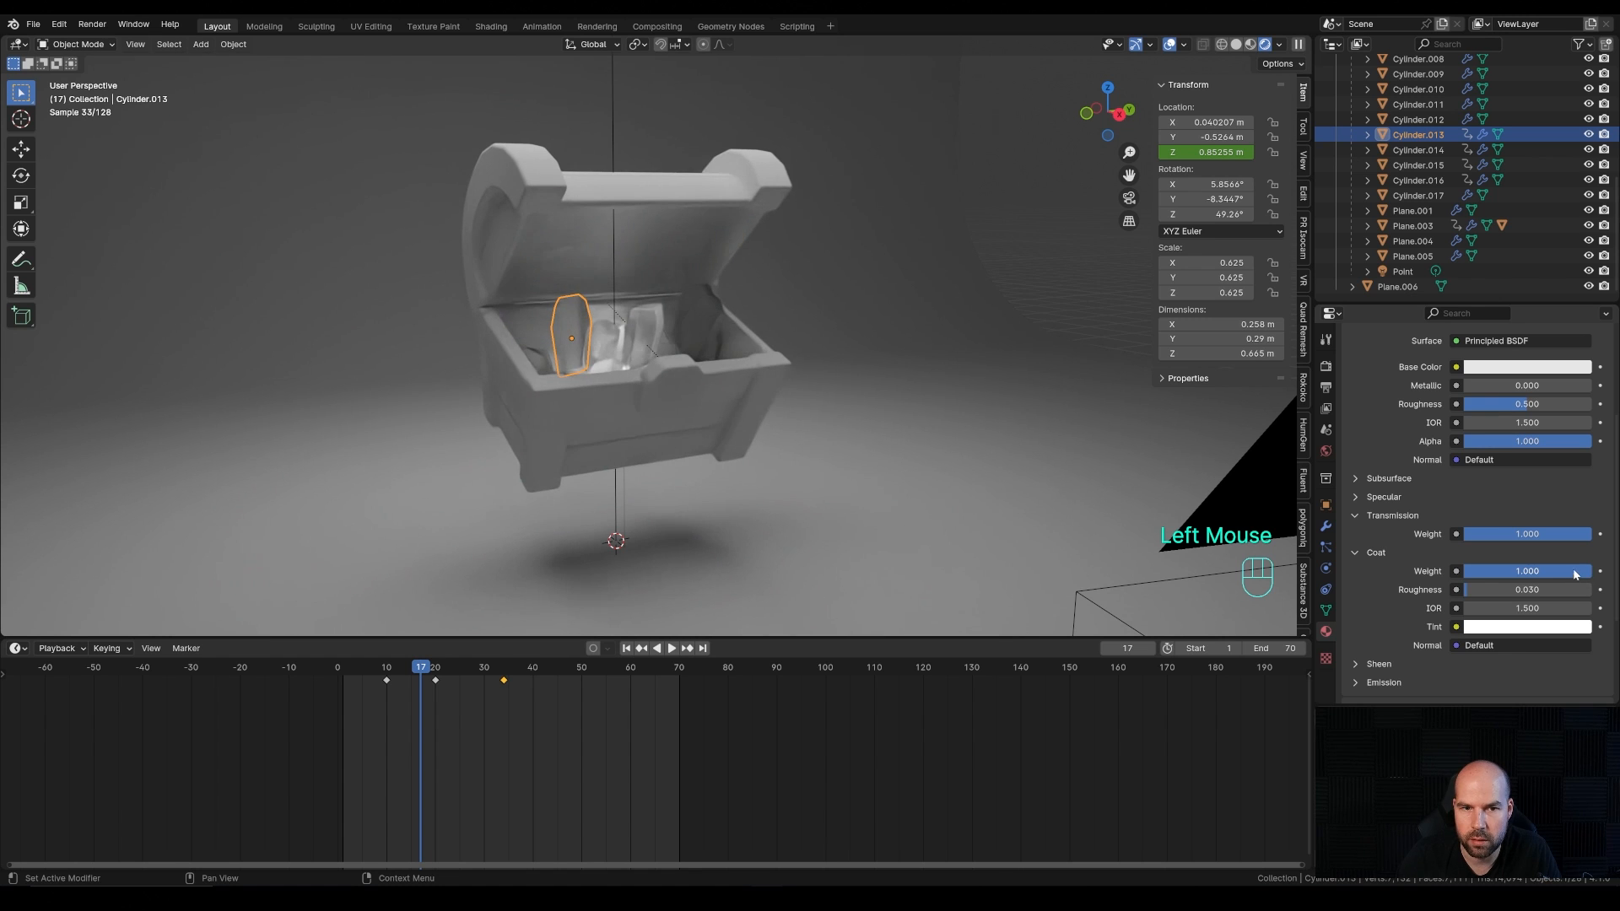
# Step: Move the point light up and back towards the lid hinge, to about X -0.34, Y 0.06, Z 0.64 m
pyautogui.moveTo(553, 234); pyautogui.dragTo(700, 337, button='middle')
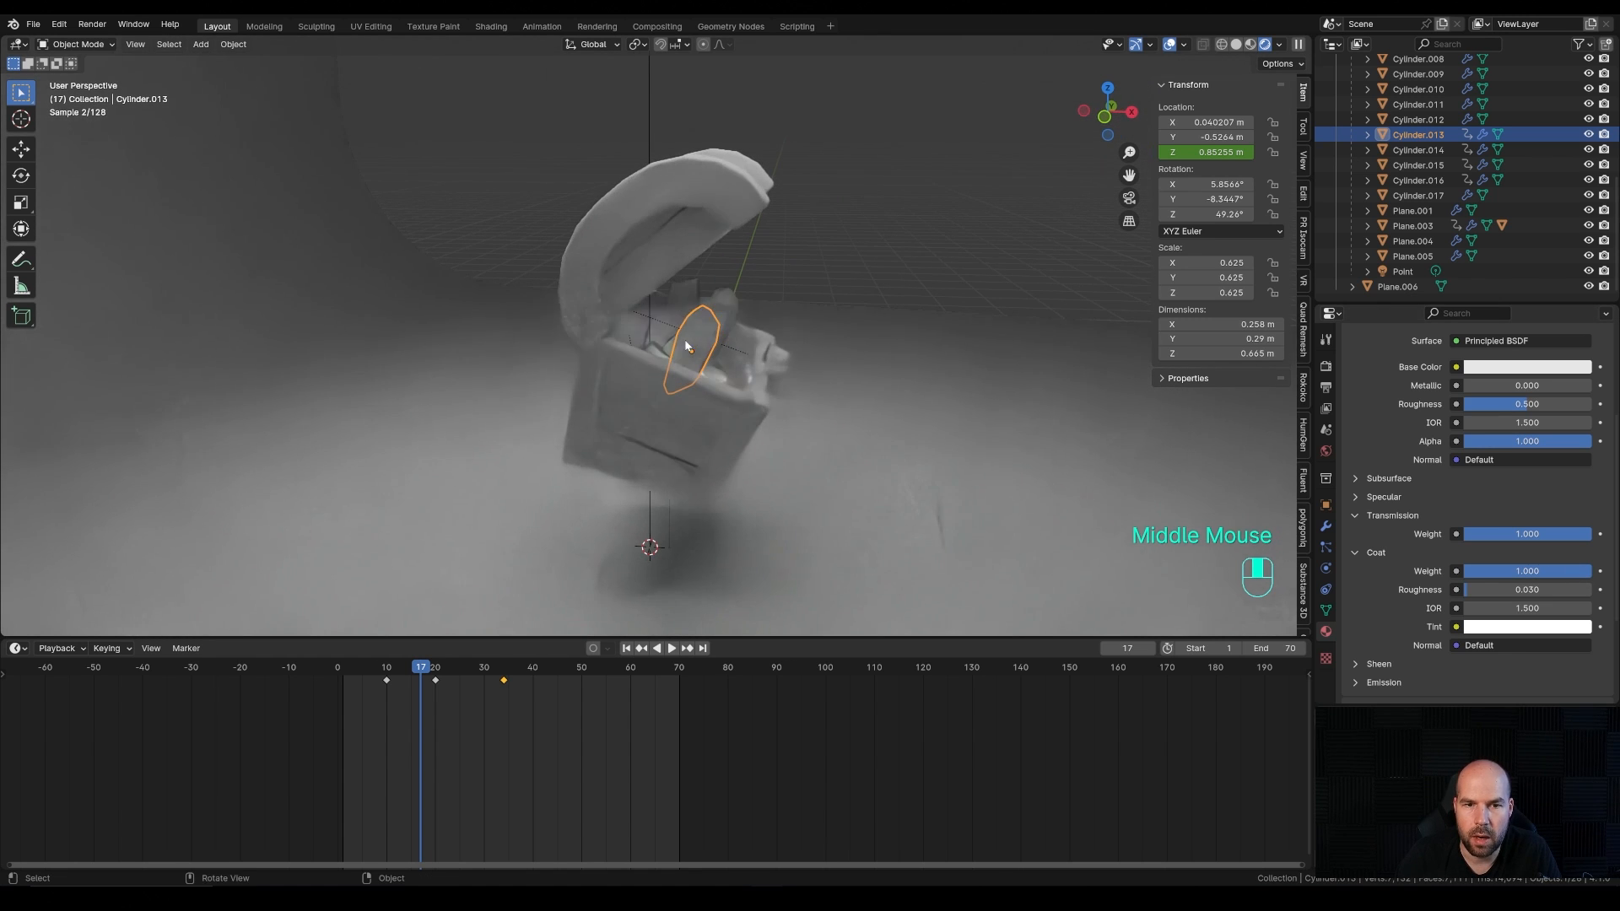
pyautogui.click(1402, 271)
pyautogui.press('g')
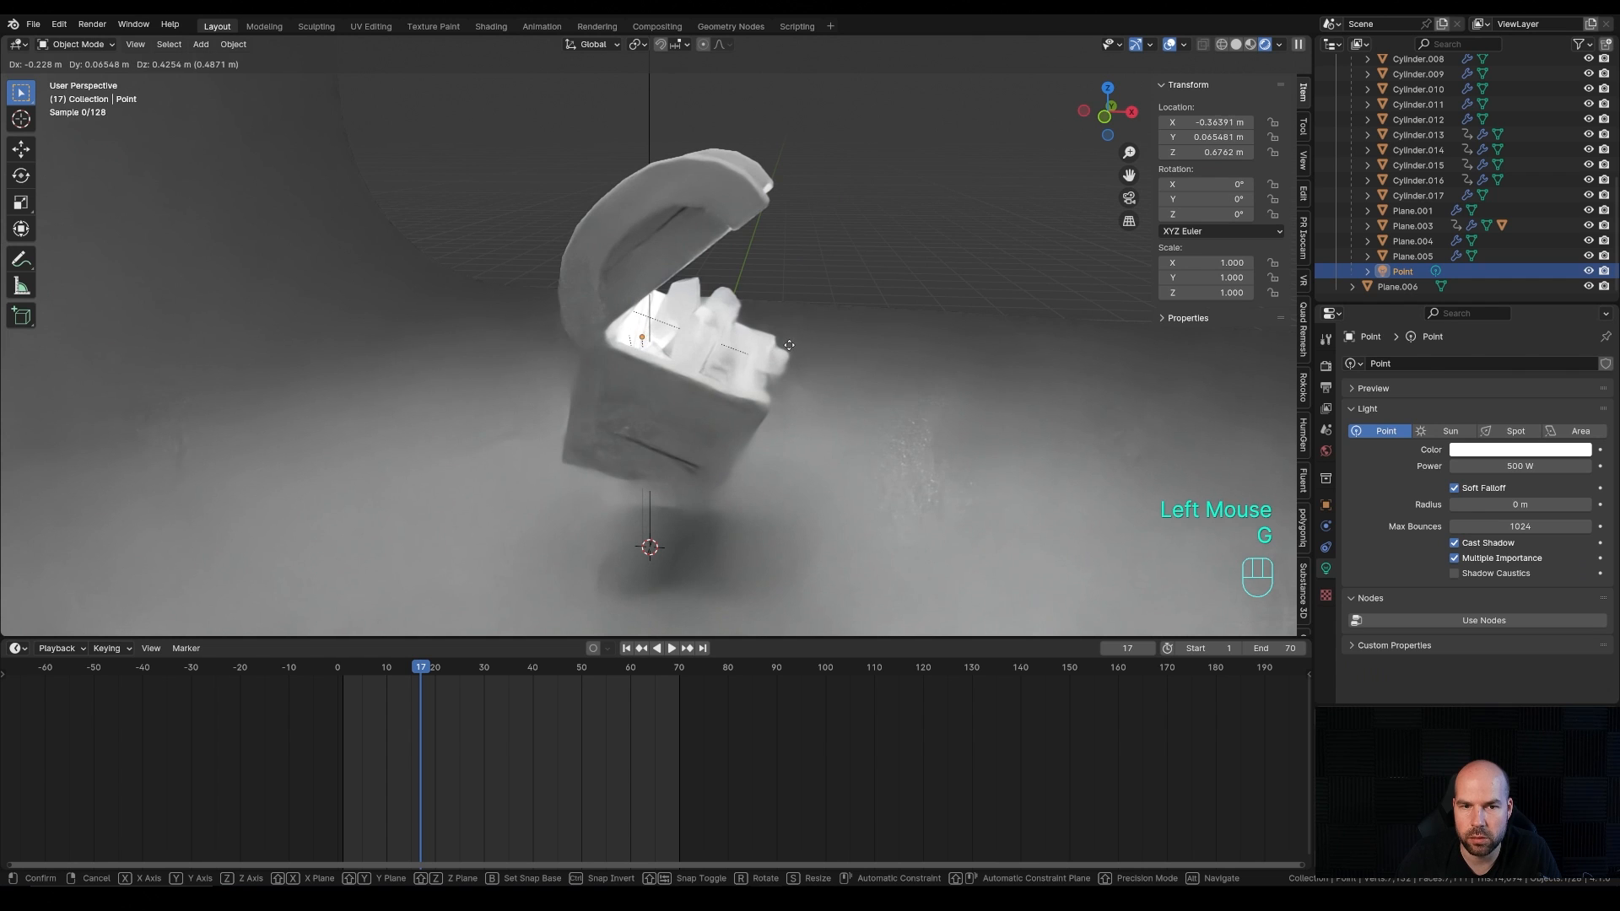
pyautogui.click(789, 350)
pyautogui.moveTo(979, 366); pyautogui.dragTo(859, 367, button='middle')
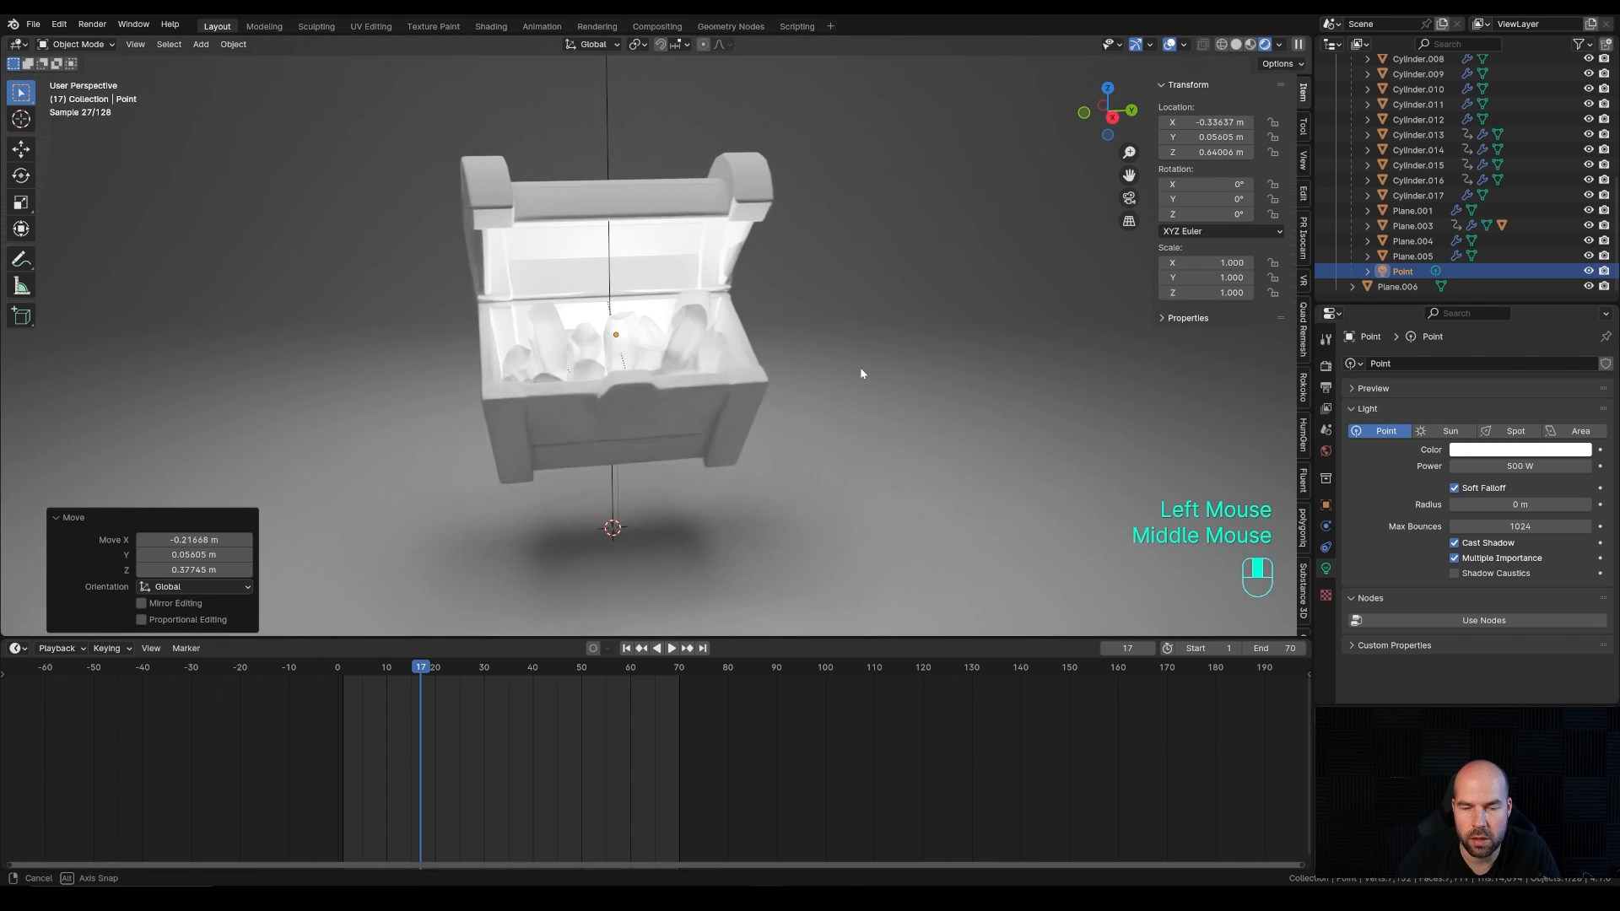
# Step: Look through the camera and reduce the point light's power, trying 150 W before settling on 50 W
pyautogui.press('KP_0')
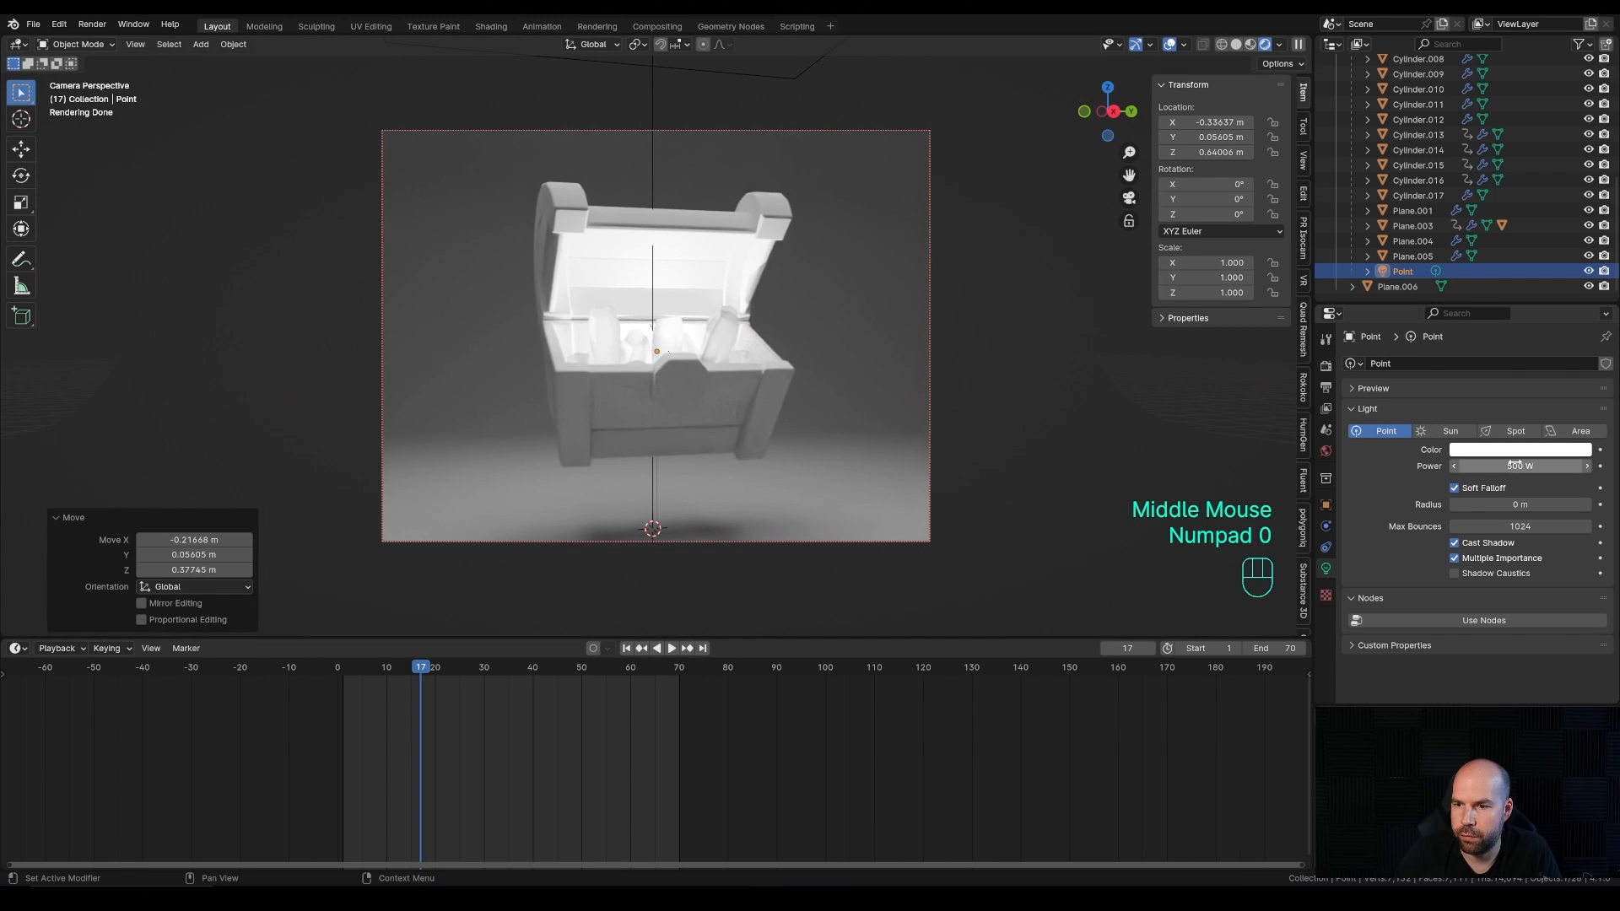
pyautogui.click(1501, 465)
pyautogui.write('150')
pyautogui.press('Return')
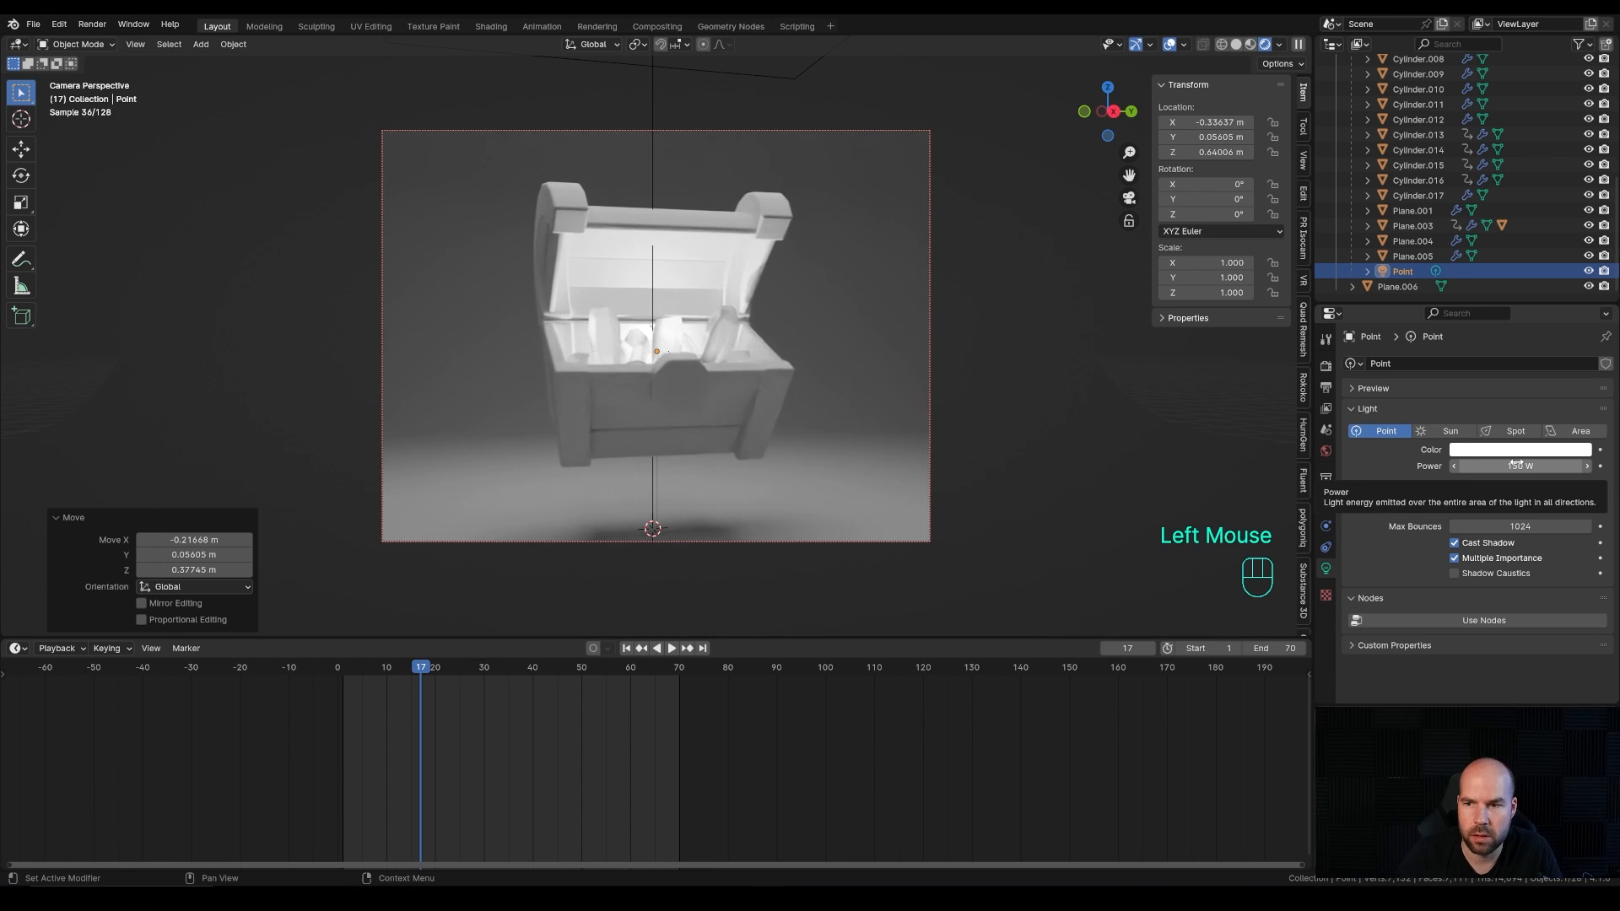
pyautogui.doubleClick(1501, 466)
pyautogui.write('50')
pyautogui.press('Return')
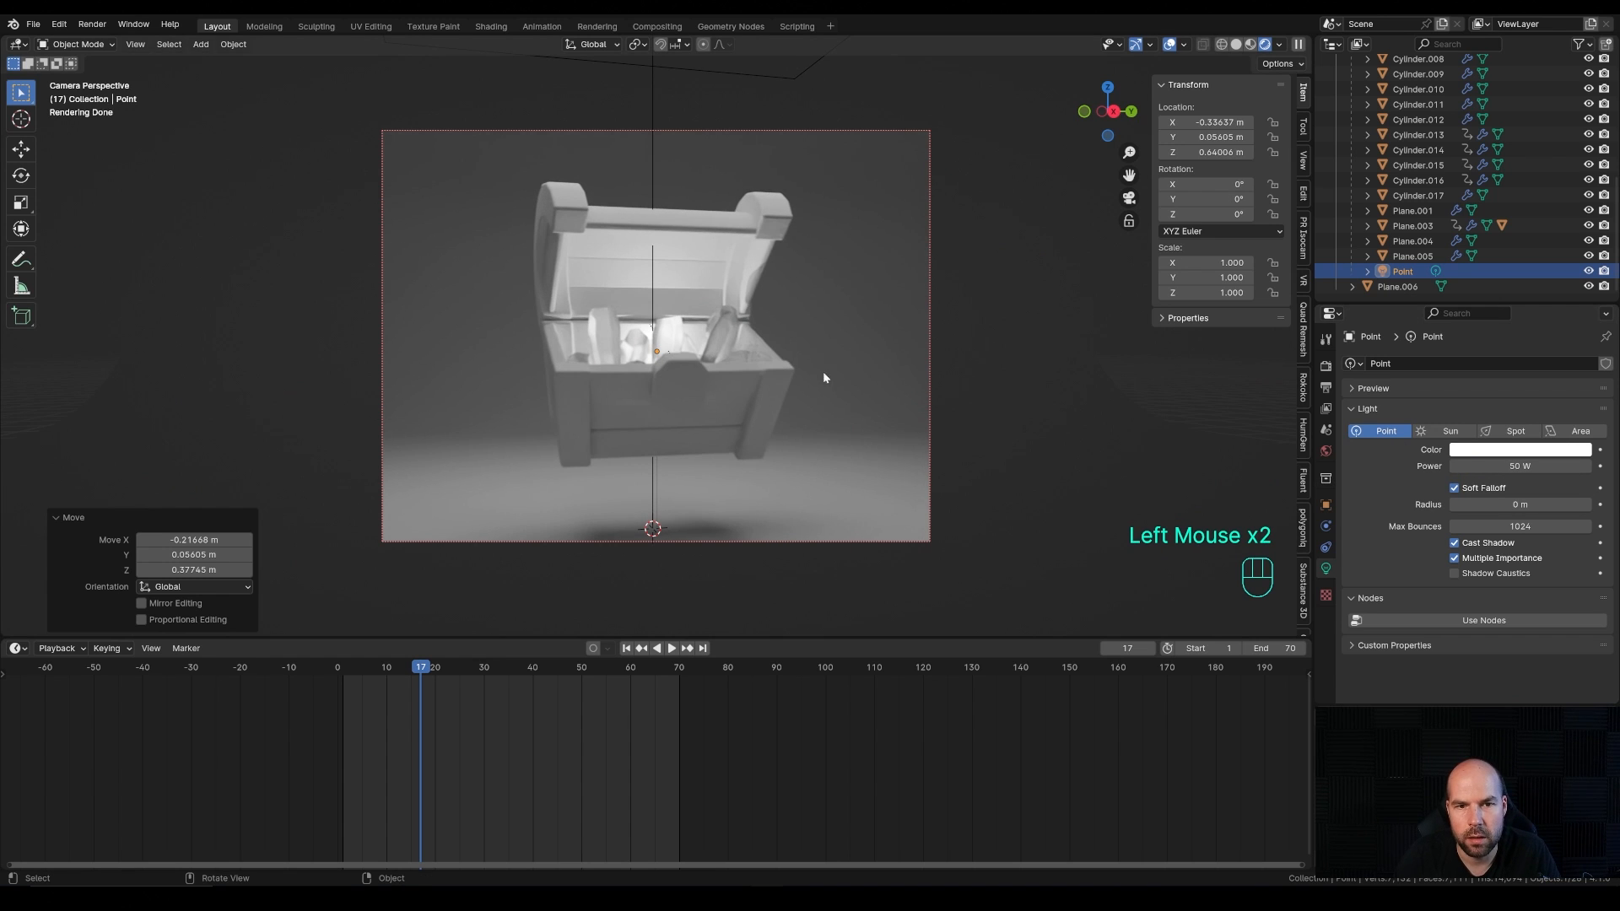
# Step: Insert a keyframe for the point light's 50 W power at frame 12
pyautogui.moveTo(372, 670)
pyautogui.mouseDown()
pyautogui.moveTo(447, 669)
pyautogui.moveTo(344, 678)
pyautogui.moveTo(398, 684)
pyautogui.mouseUp()
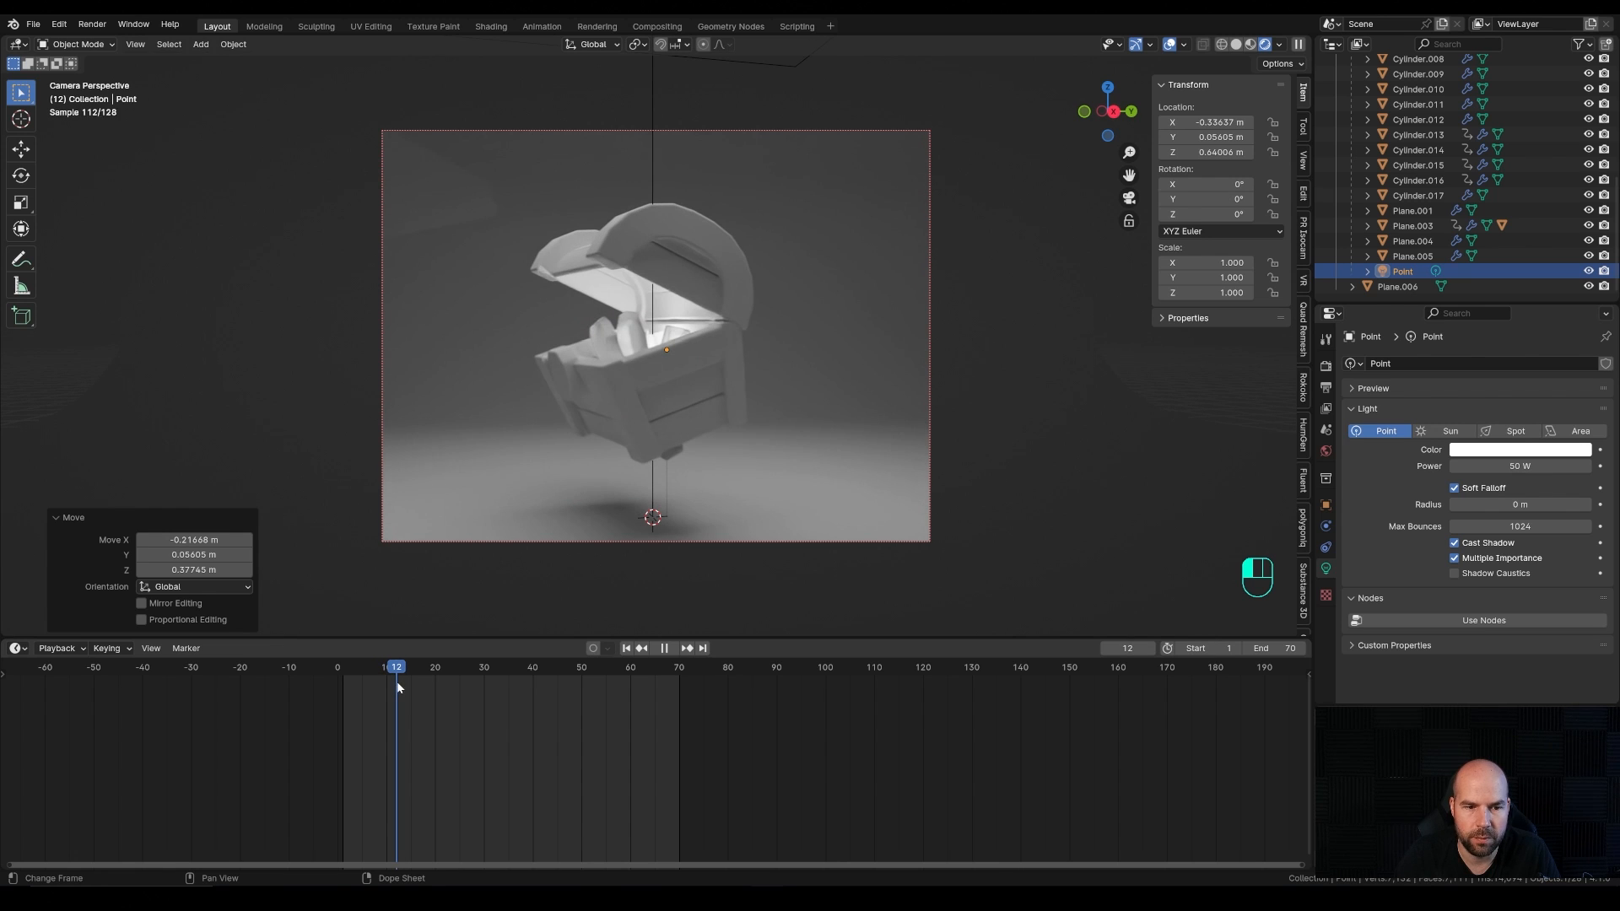
pyautogui.rightClick(1514, 467)
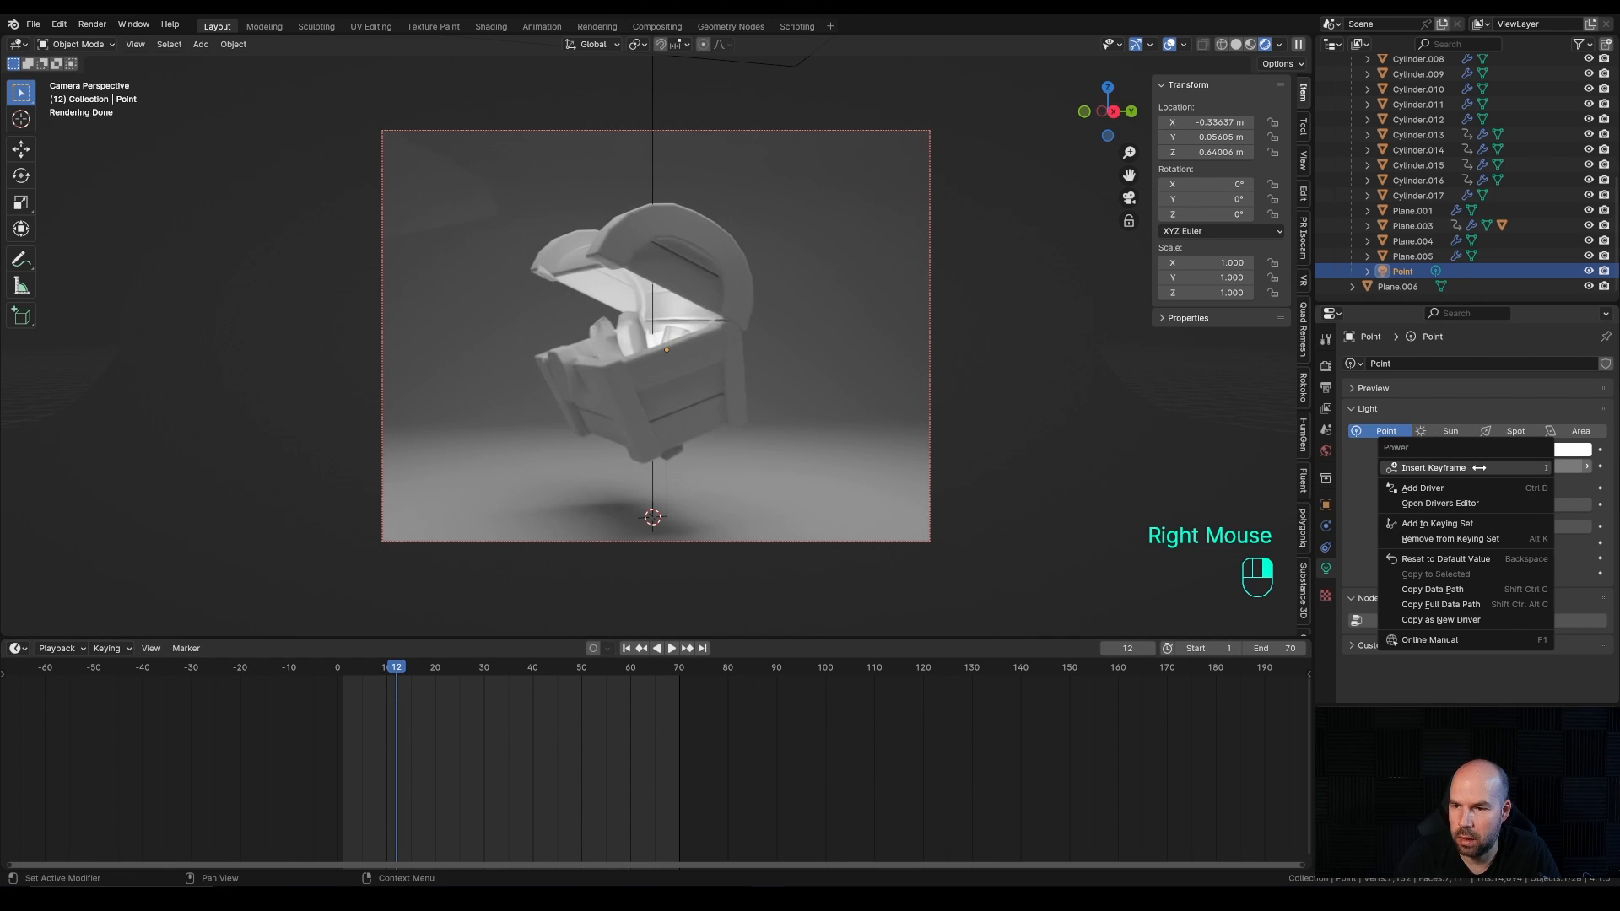
pyautogui.click(1451, 467)
# Step: Set the point light's power to 150 W at frame 20 and insert a keyframe for it
pyautogui.click(403, 673)
pyautogui.moveTo(403, 672); pyautogui.dragTo(436, 674)
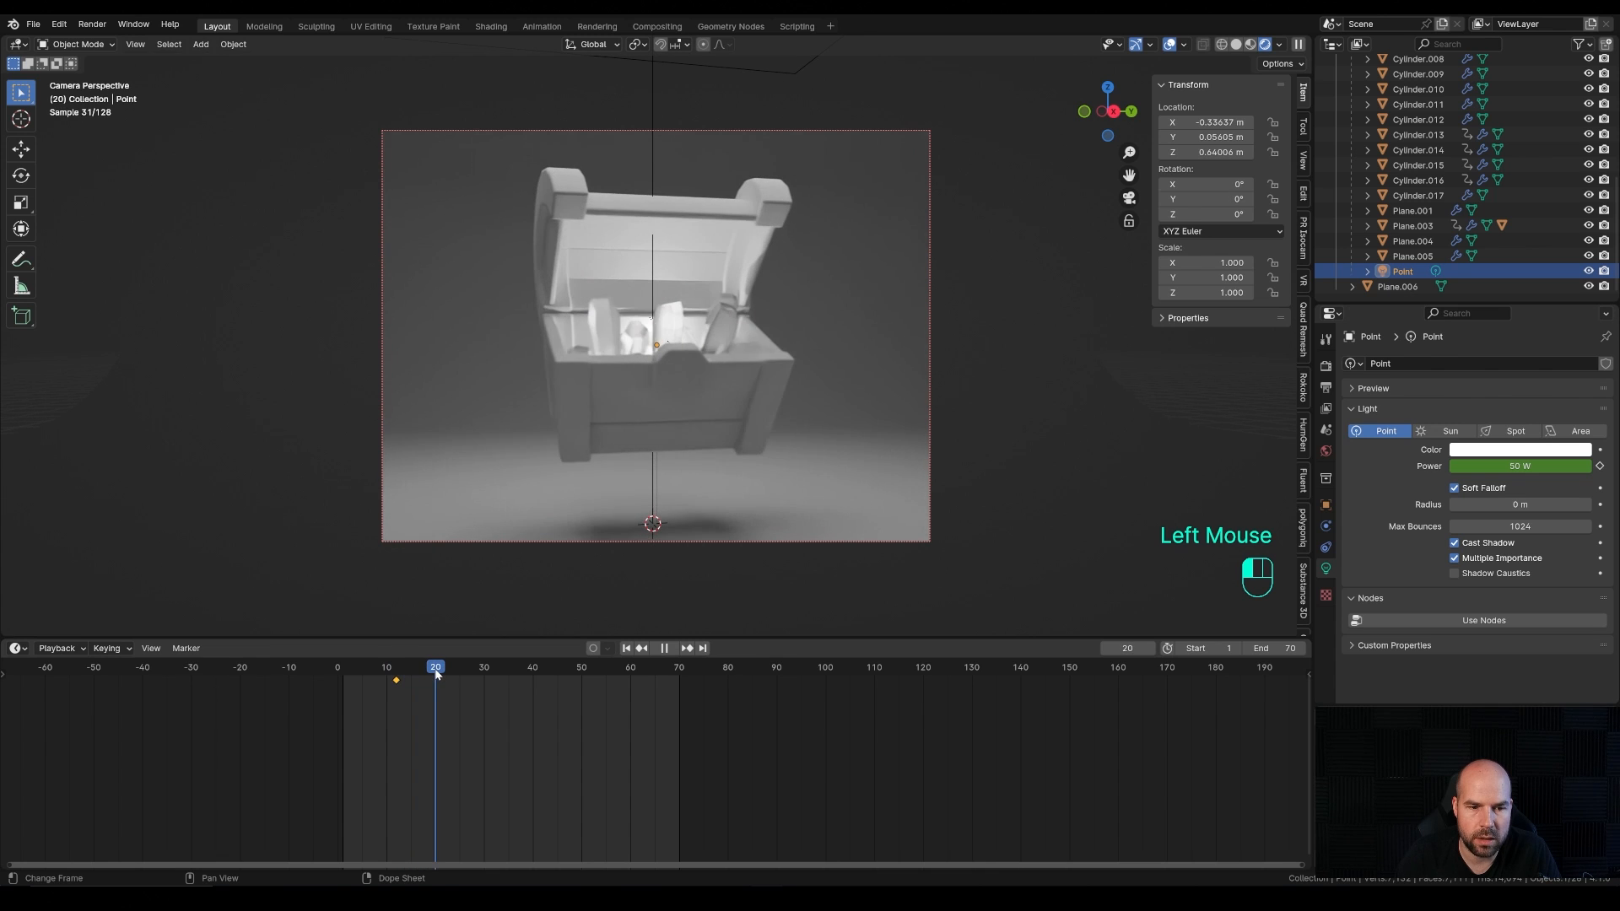
pyautogui.doubleClick(1501, 467)
pyautogui.write('150')
pyautogui.press('Return')
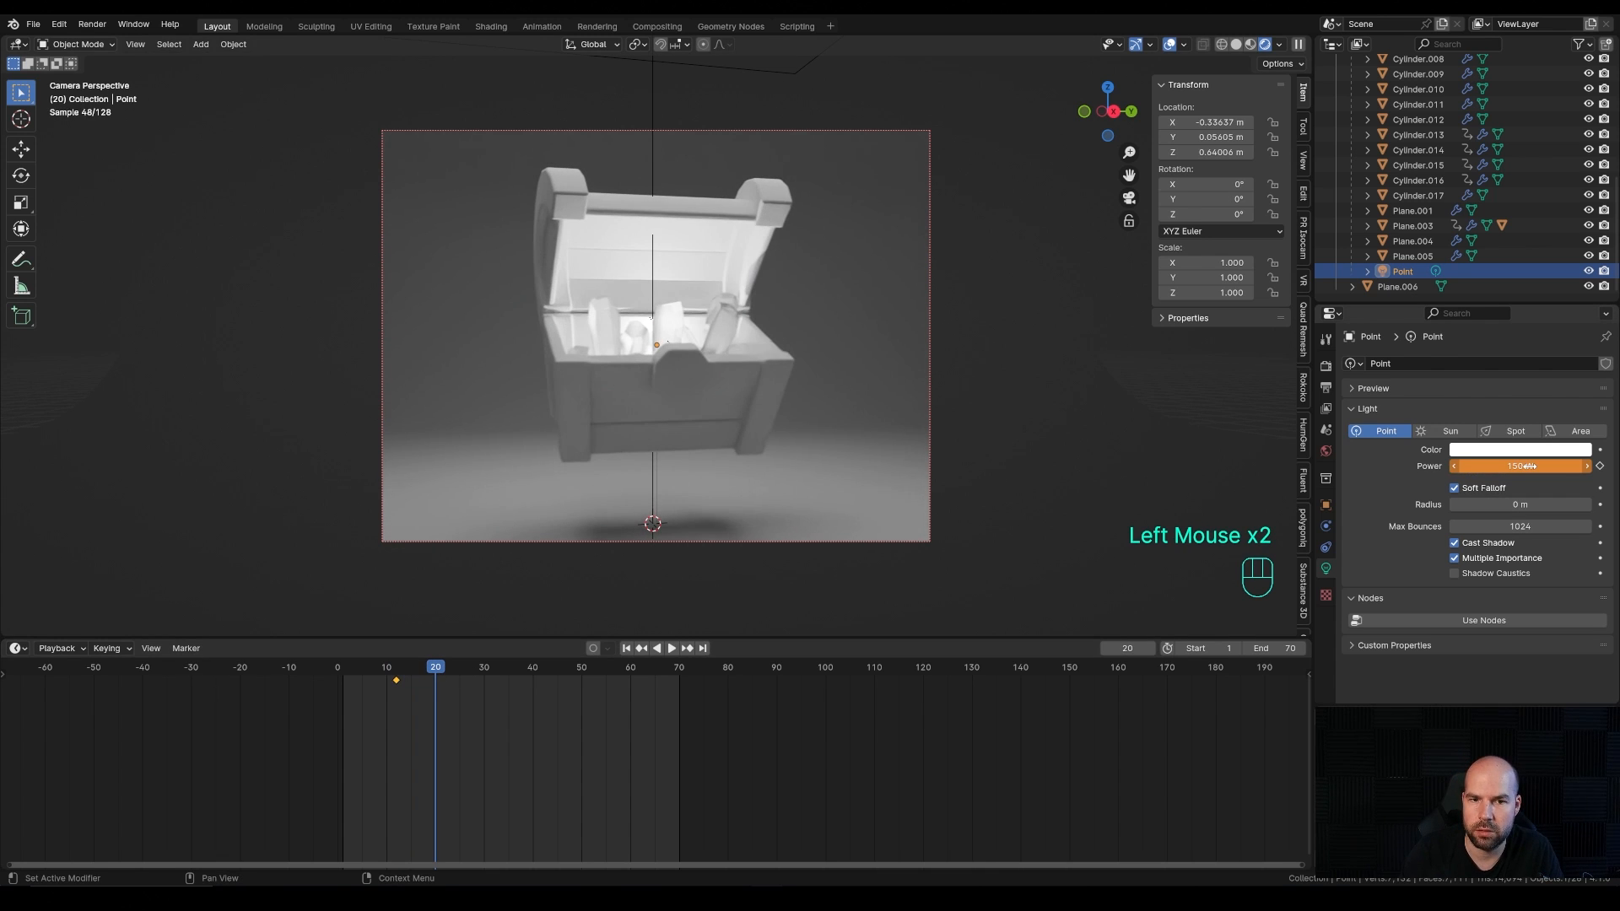
pyautogui.rightClick(1527, 465)
pyautogui.click(1444, 467)
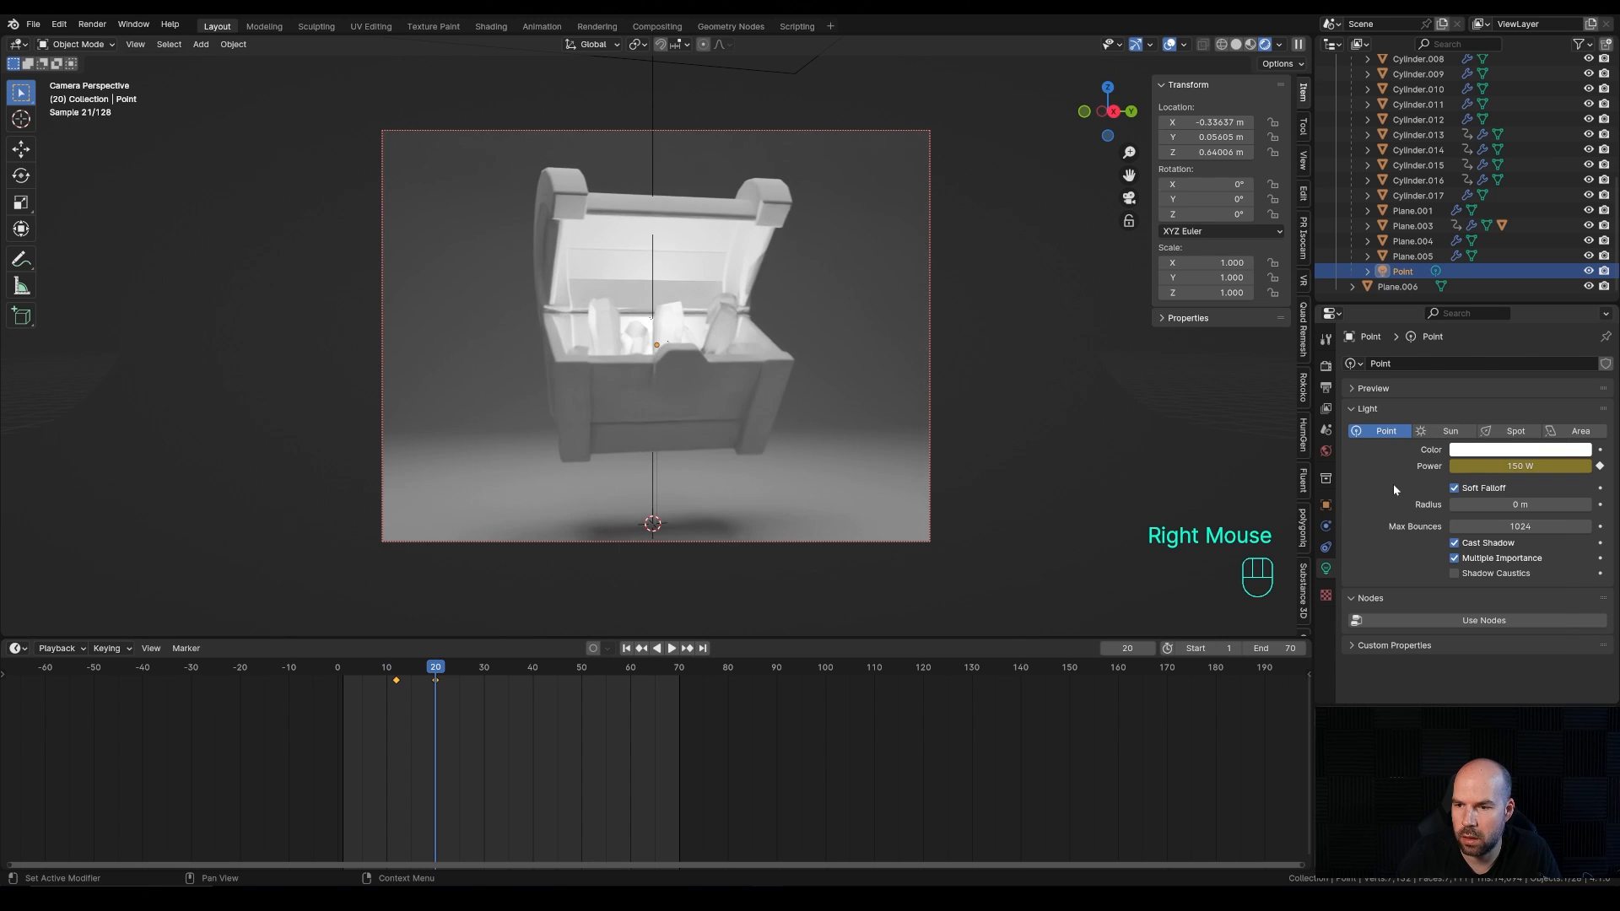
pyautogui.hotkey('shift', 'd')
pyautogui.click(408, 680)
pyautogui.hotkey('ctrl', 'z')
# Step: Duplicate the frame 12 power keyframe and place the copy at frame 36
pyautogui.click(396, 685)
pyautogui.hotkey('shift', 'd')
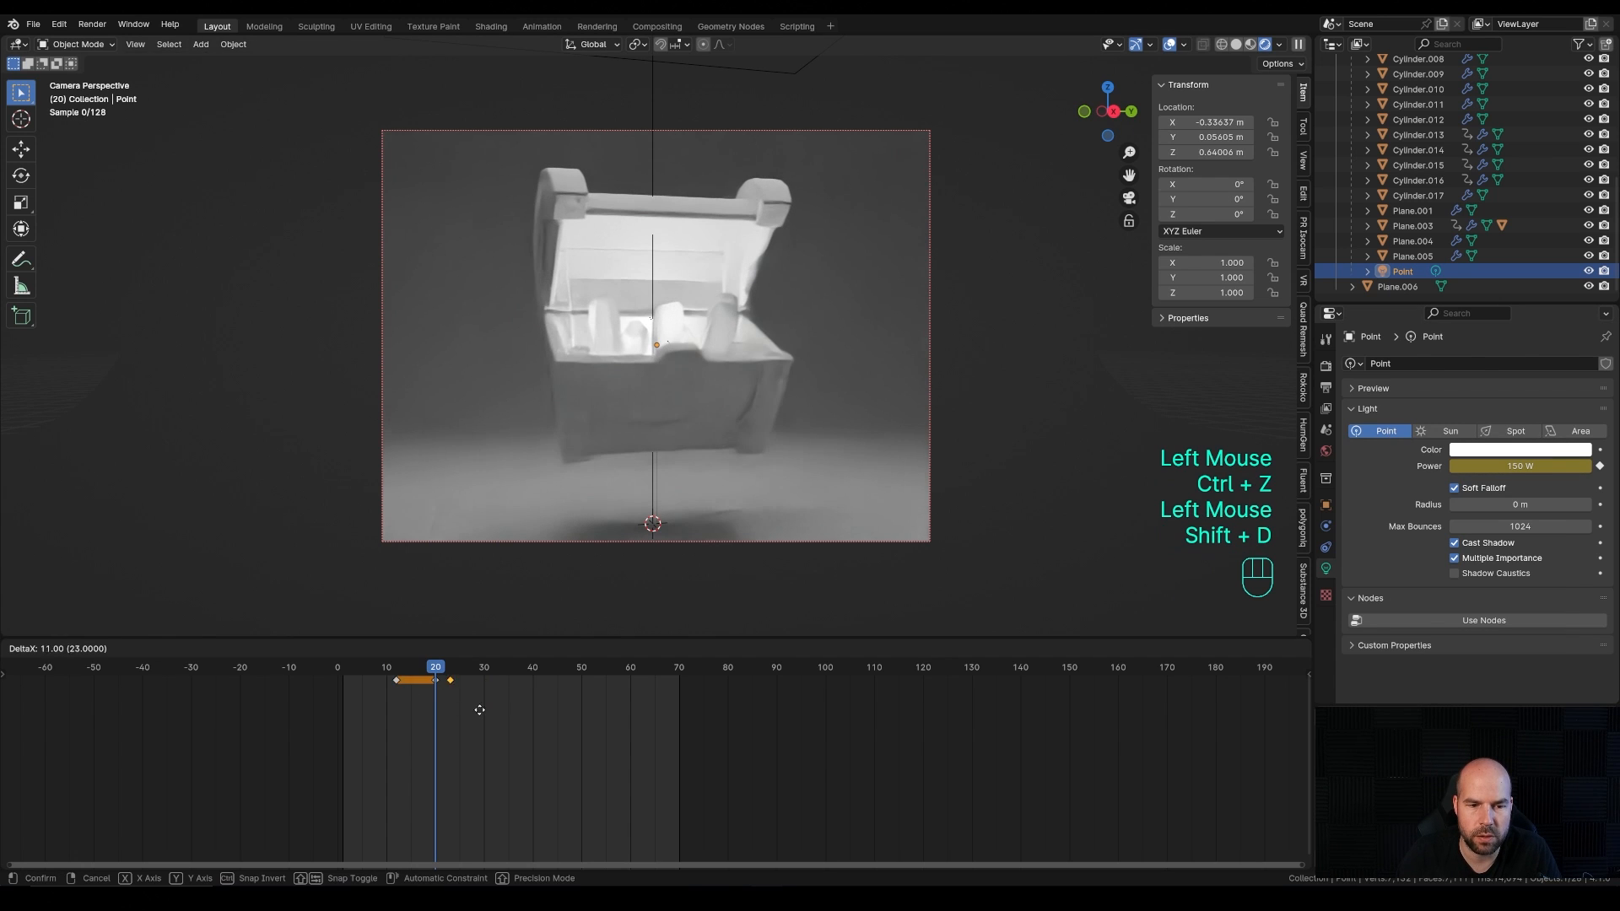
pyautogui.click(496, 709)
pyautogui.moveTo(441, 670); pyautogui.dragTo(515, 676)
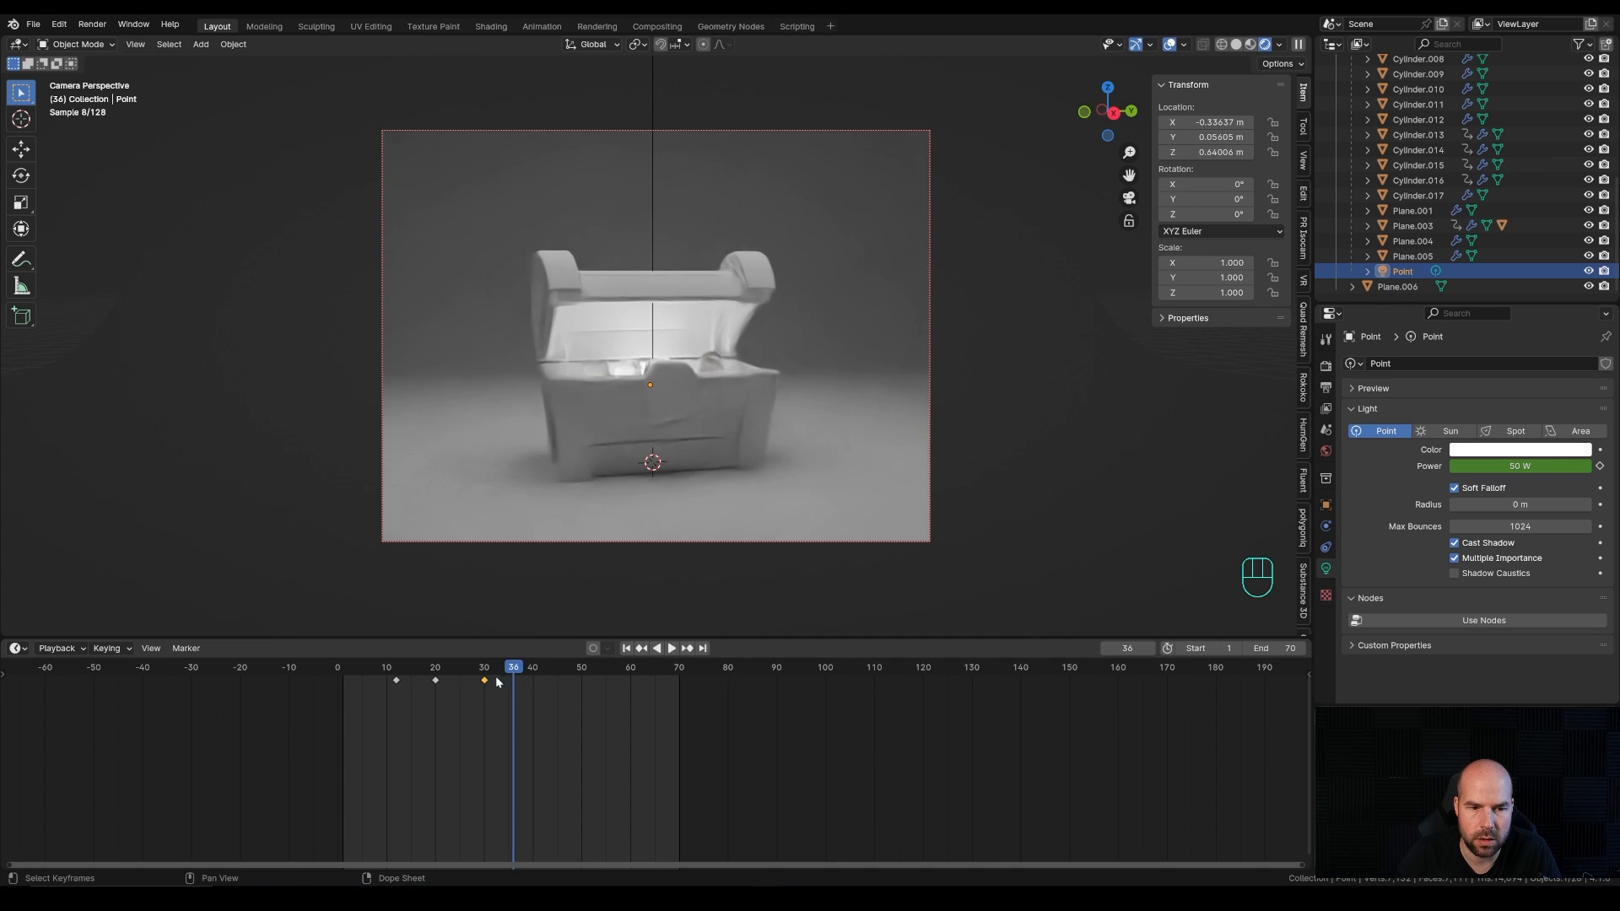
pyautogui.click(485, 680)
pyautogui.press('g')
pyautogui.press('x')
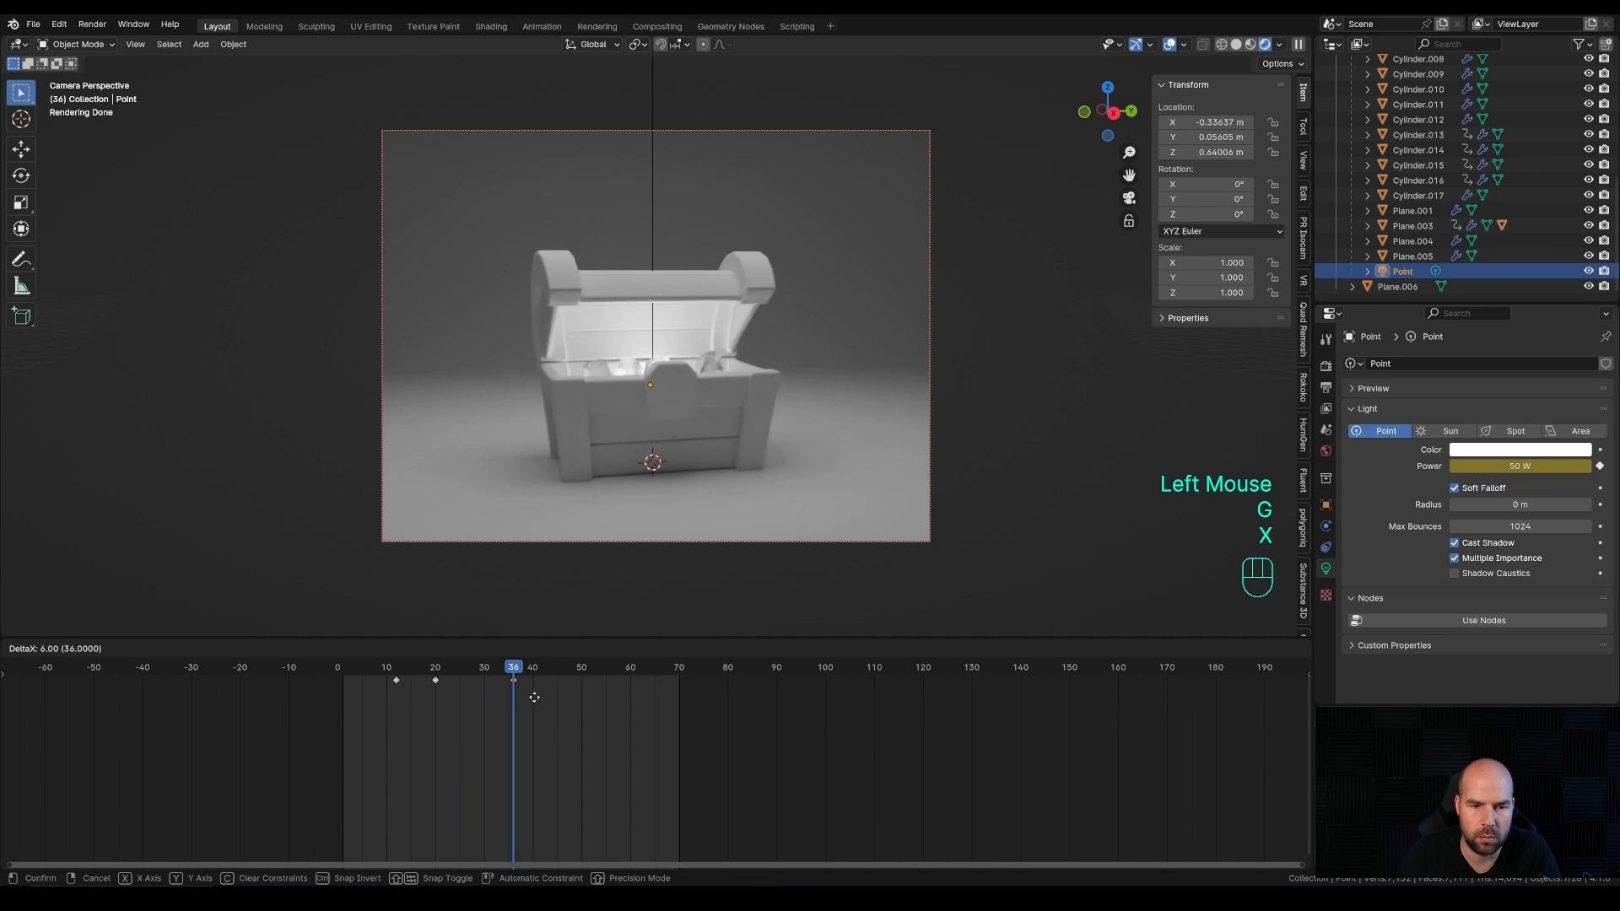
pyautogui.click(535, 700)
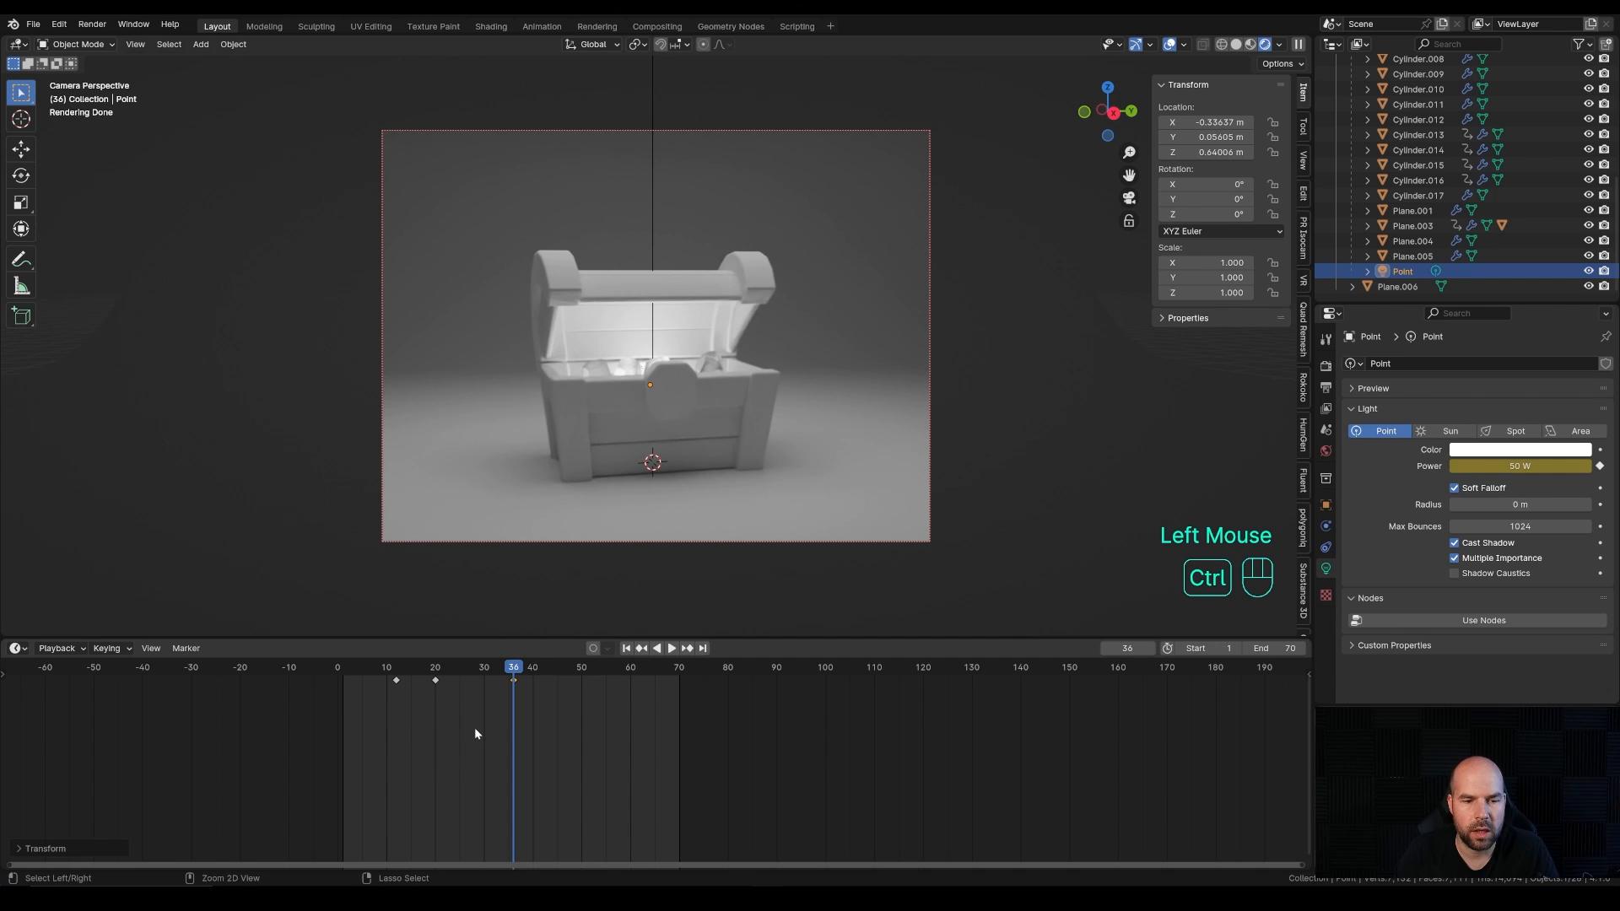
# Step: Switch the timeline to the Graph Editor, fit the point light's whole Power curve in view and enlarge the editor
pyautogui.hotkey('ctrl', 'Tab')
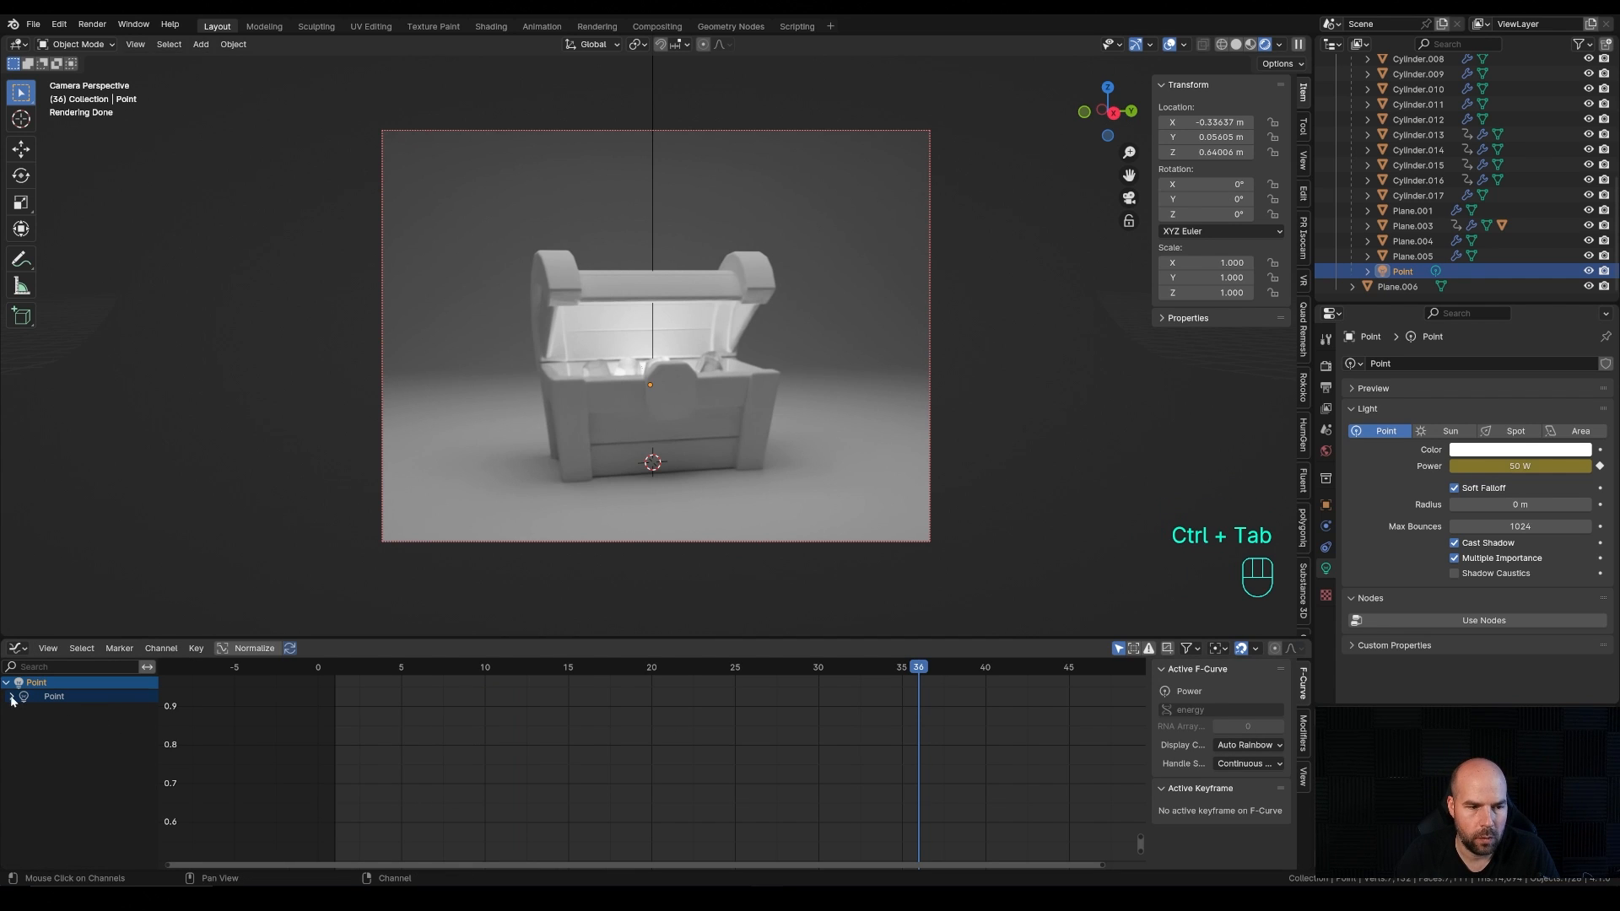
pyautogui.press('KP_Decimal')
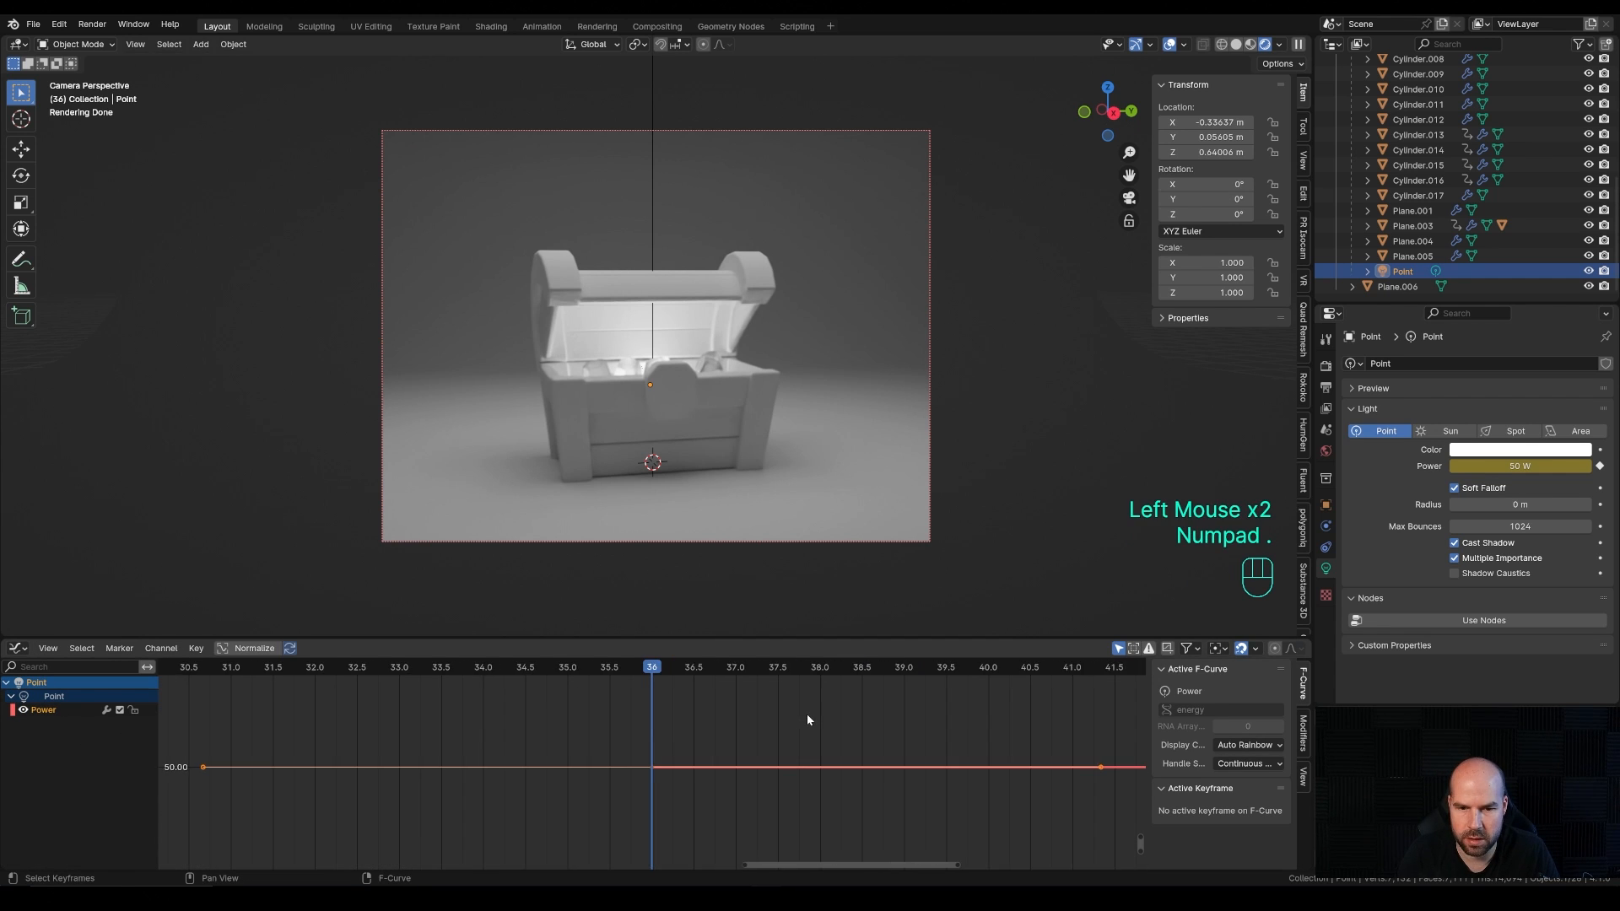
pyautogui.scroll(-4, 606, 751)
pyautogui.scroll(-2, 625, 763)
pyautogui.press('a')
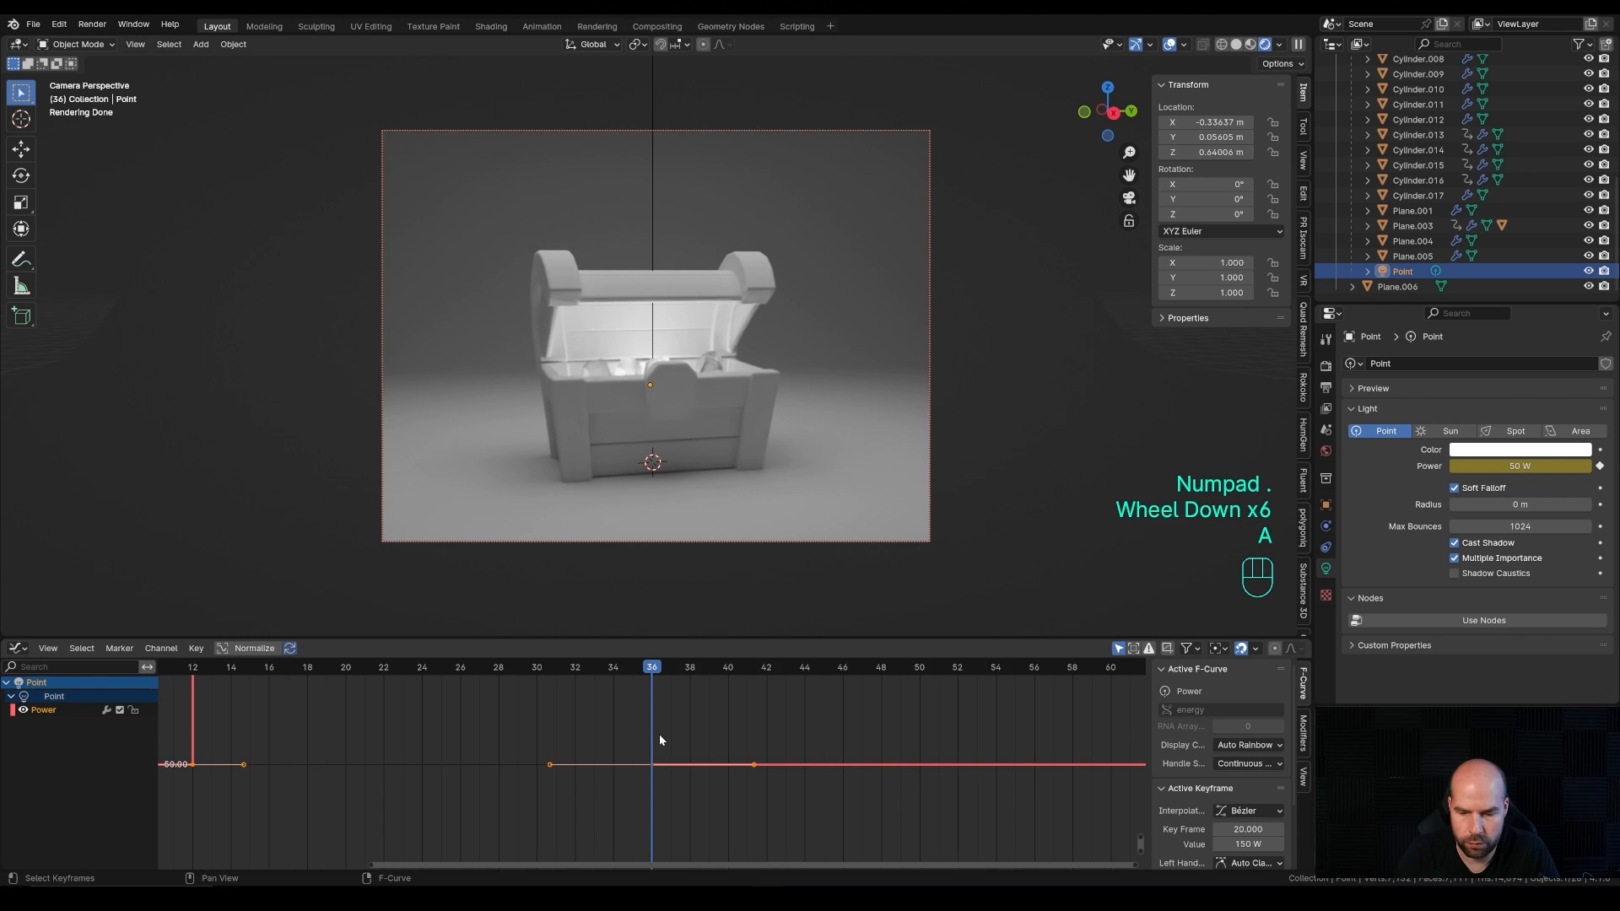
pyautogui.press('KP_Decimal')
pyautogui.scroll(-1, 455, 755)
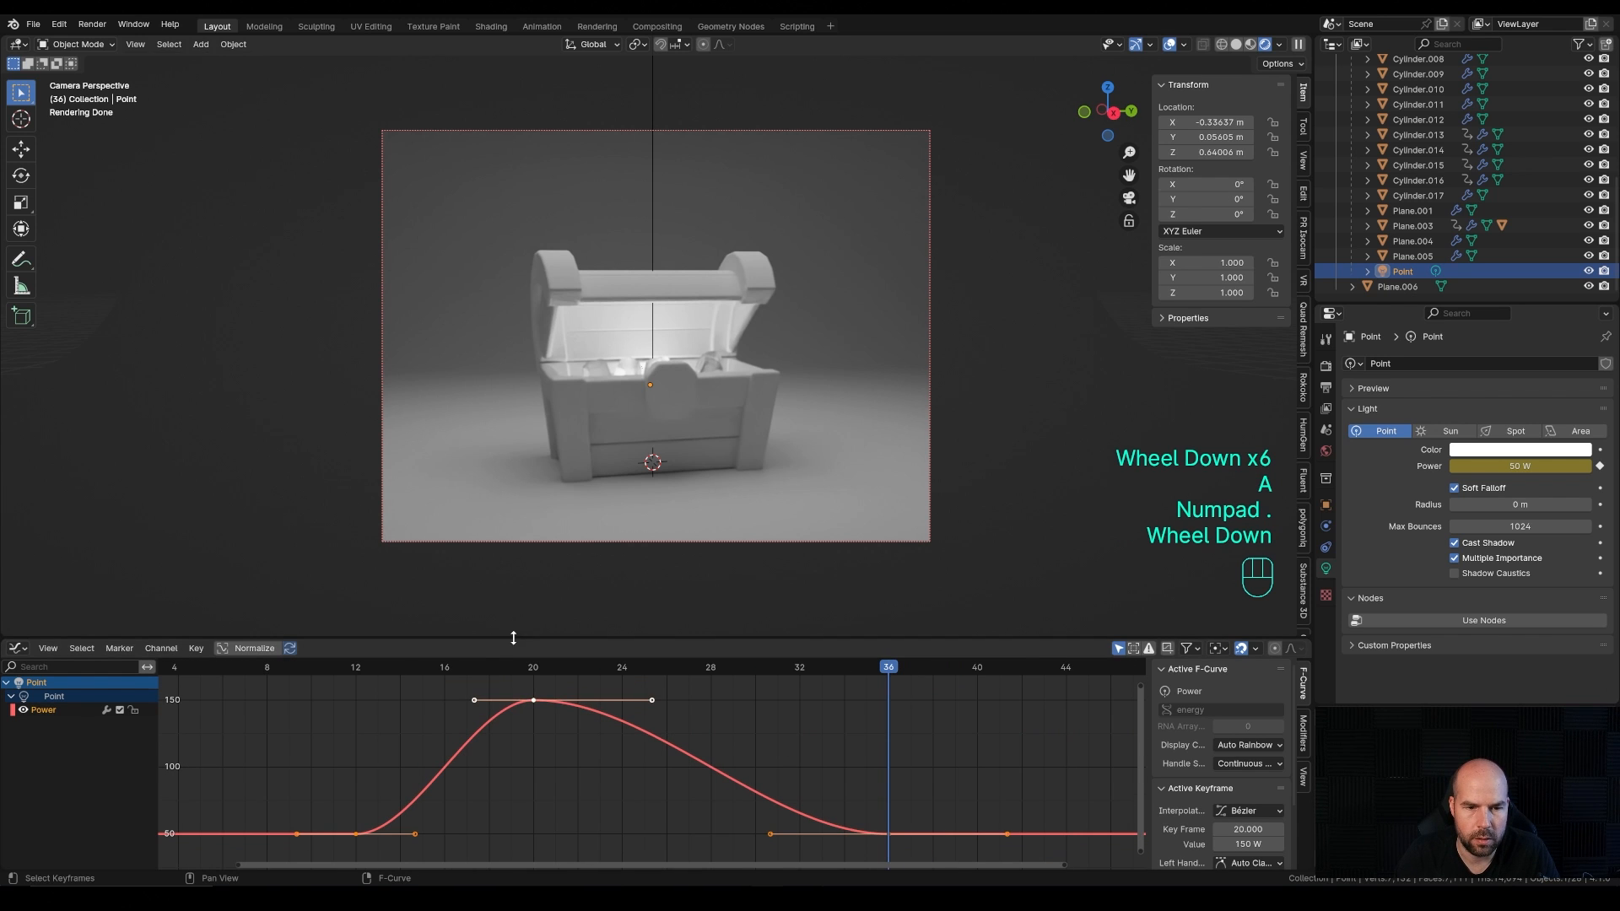
pyautogui.moveTo(511, 639); pyautogui.dragTo(535, 480)
# Step: Raise the curve handles after the frame 12 key and before the frame 36 key to steepen both flanks, and play the animation
pyautogui.click(415, 807)
pyautogui.moveTo(415, 807); pyautogui.dragTo(393, 619)
pyautogui.click(770, 806)
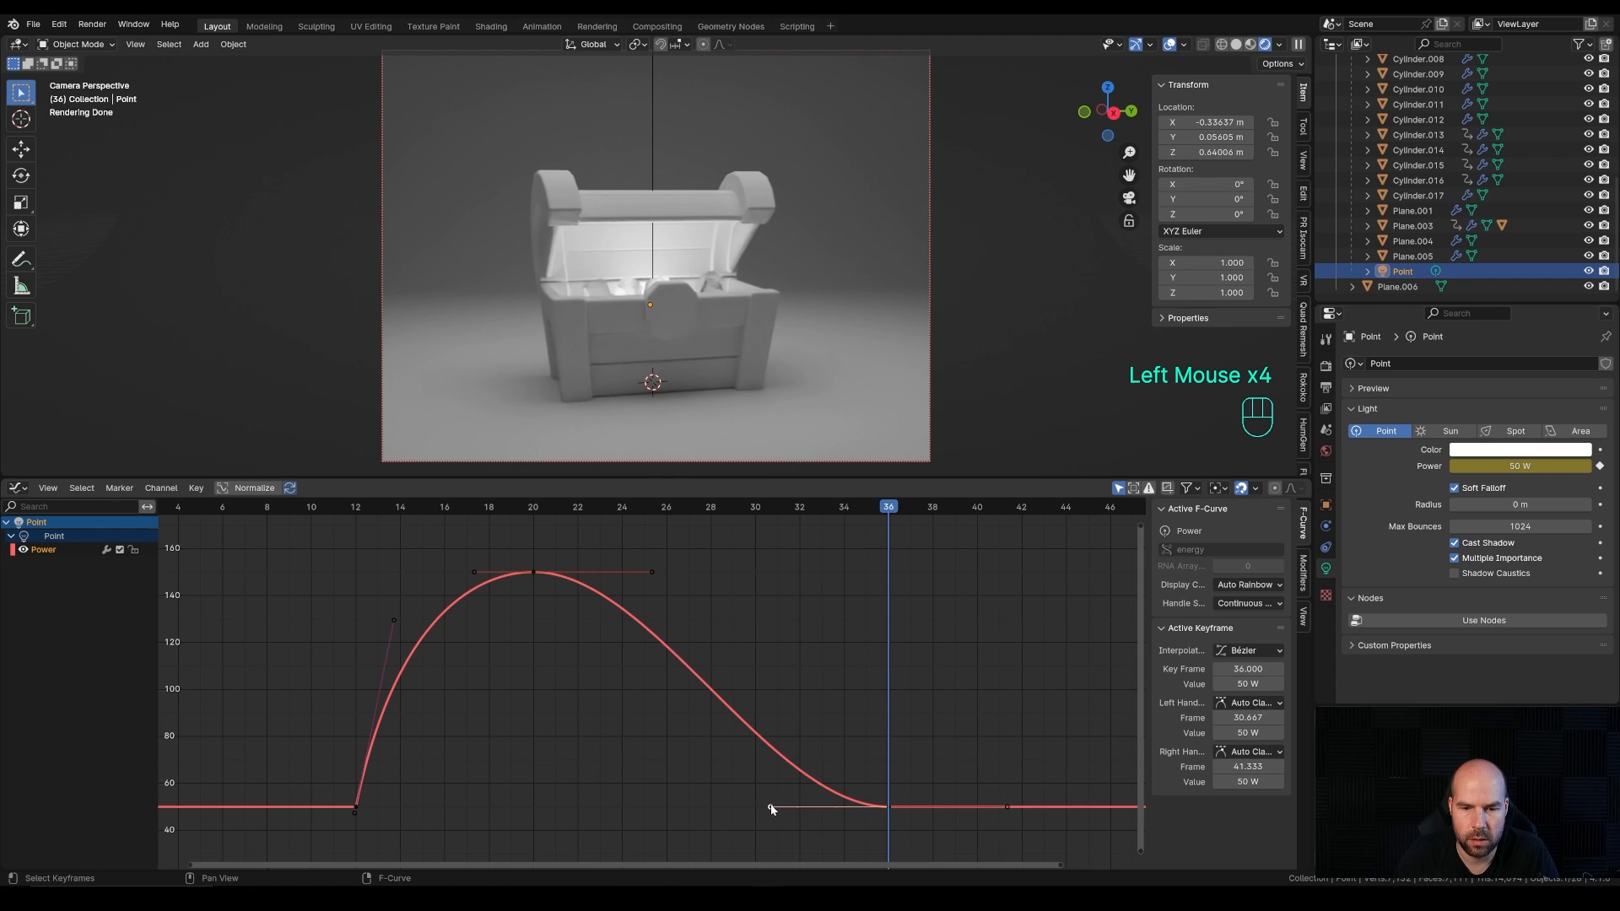
pyautogui.moveTo(770, 807); pyautogui.dragTo(779, 556)
pyautogui.click(282, 509)
pyautogui.press('space')
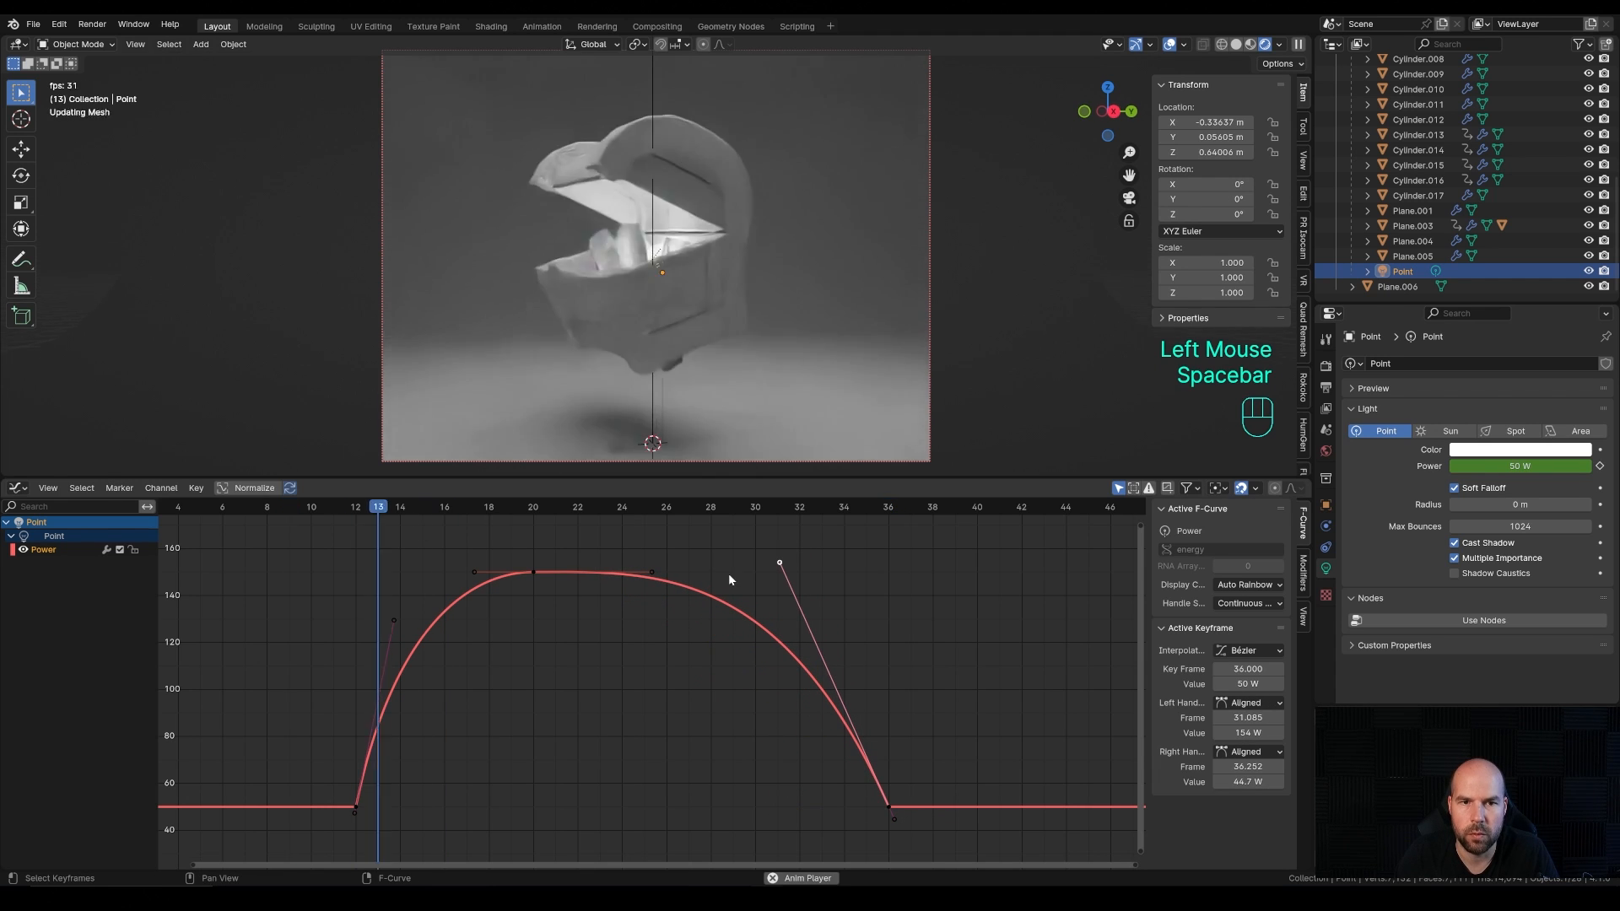
pyautogui.press('space')
# Step: Select the power keyframes at frames 12 and 36 and lower both vertically to about 18 W
pyautogui.moveTo(349, 510); pyautogui.dragTo(555, 511)
pyautogui.click(373, 823)
pyautogui.moveTo(329, 827); pyautogui.dragTo(930, 757)
pyautogui.scroll(-2, 919, 675)
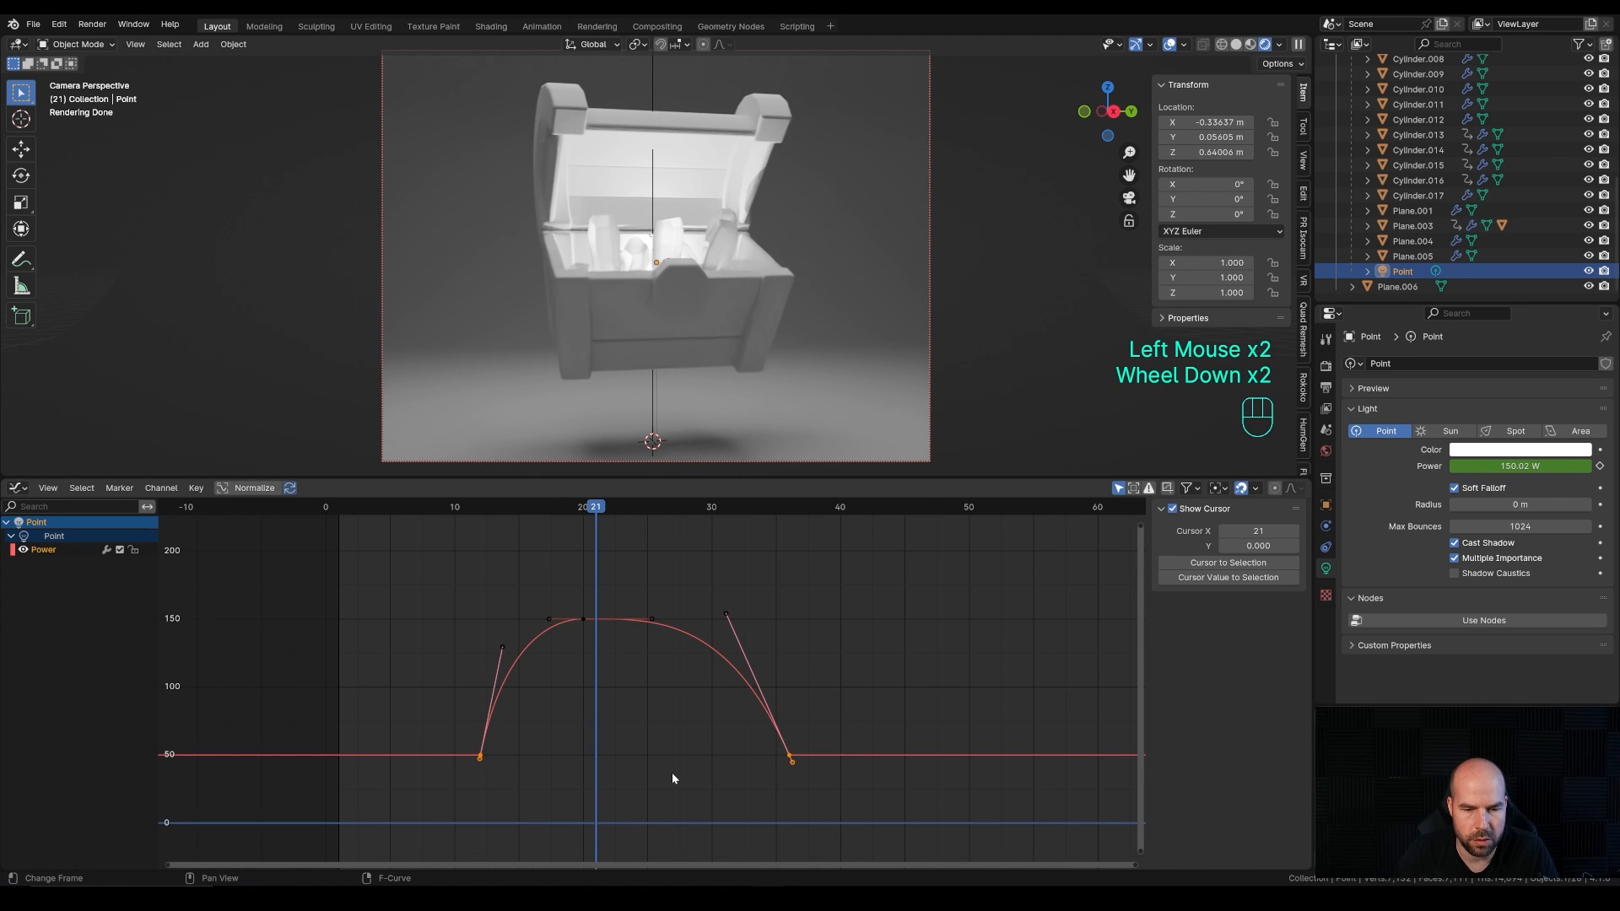
pyautogui.press('g')
pyautogui.press('y')
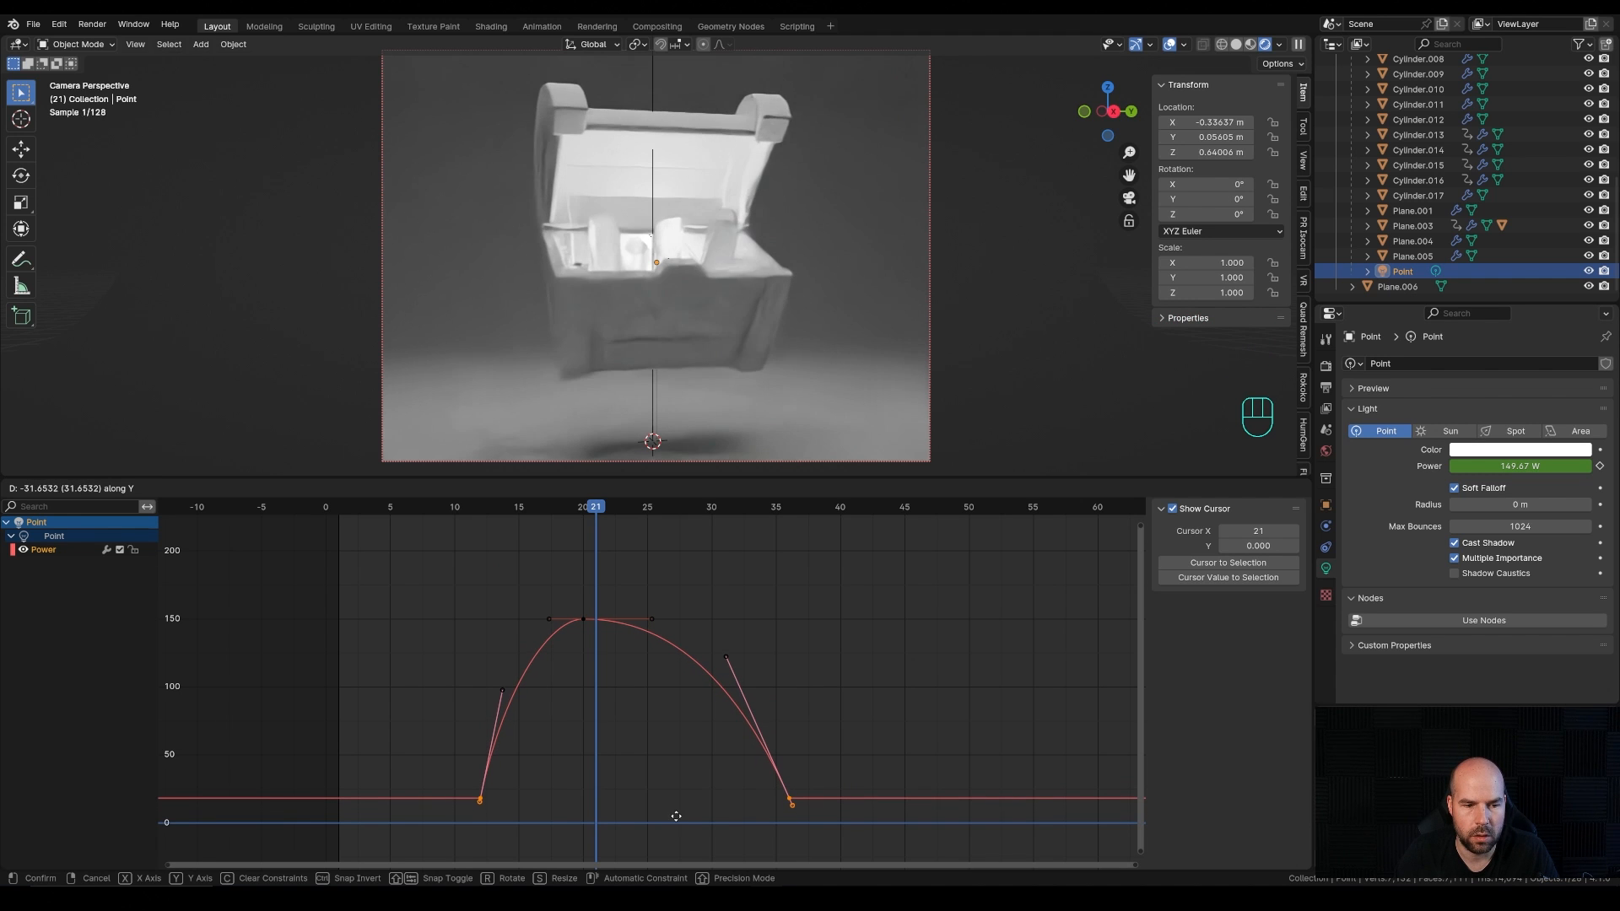
pyautogui.click(671, 814)
# Step: Check the glow around frames 12 to 16 and lower the two outer power keyframes further to about 4 W
pyautogui.click(491, 516)
pyautogui.moveTo(490, 521); pyautogui.dragTo(526, 548)
pyautogui.click(528, 543)
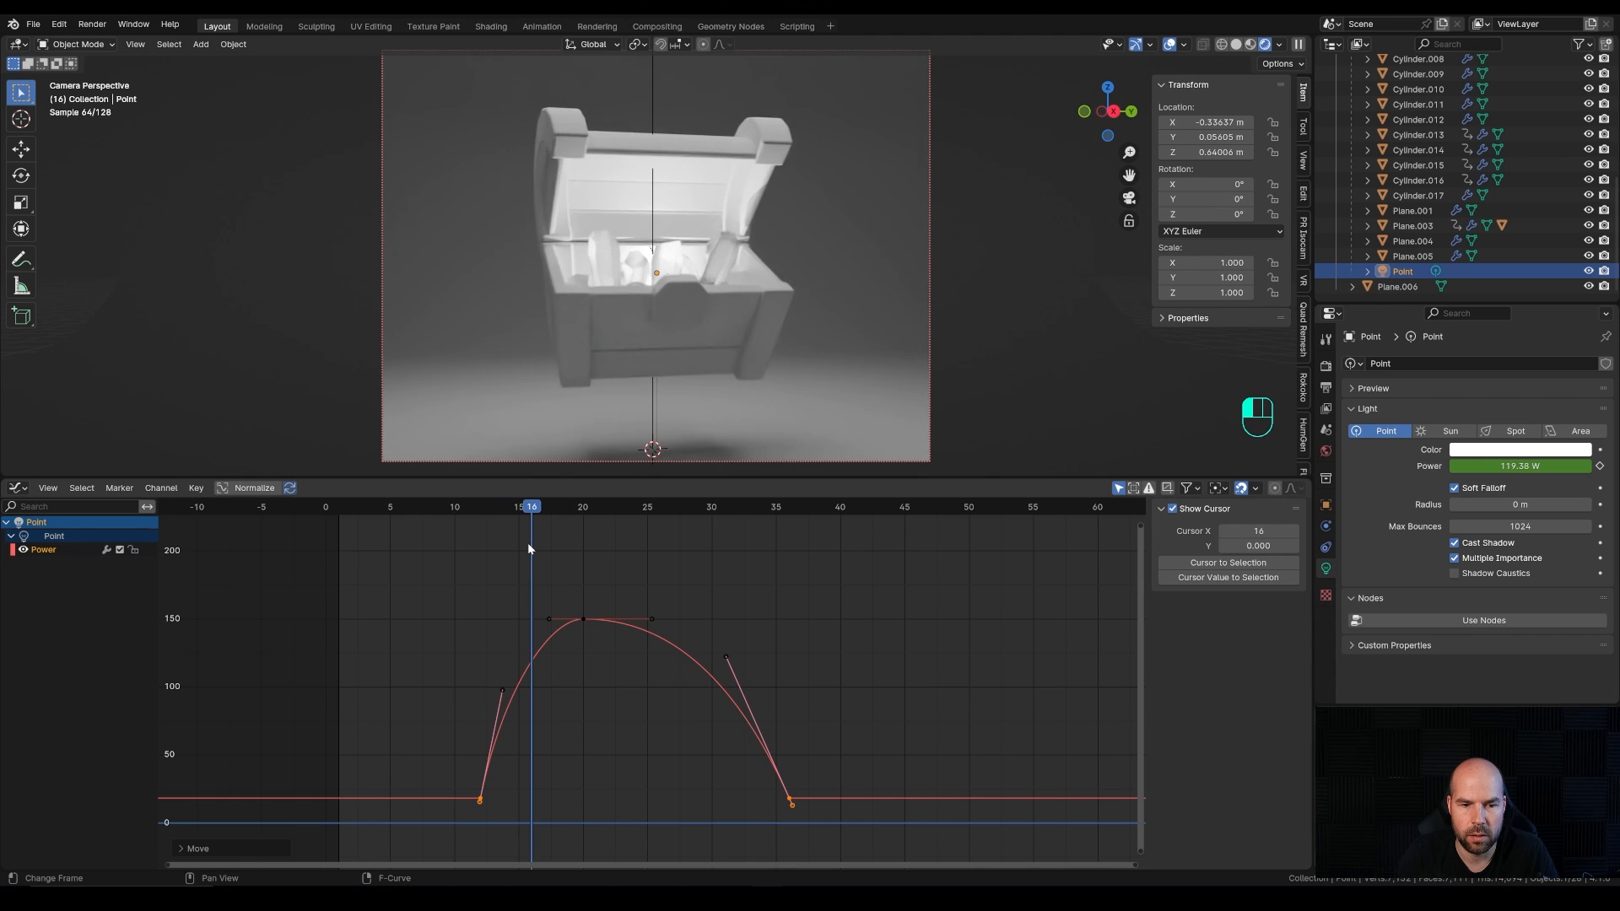
pyautogui.press('g')
pyautogui.press('Escape')
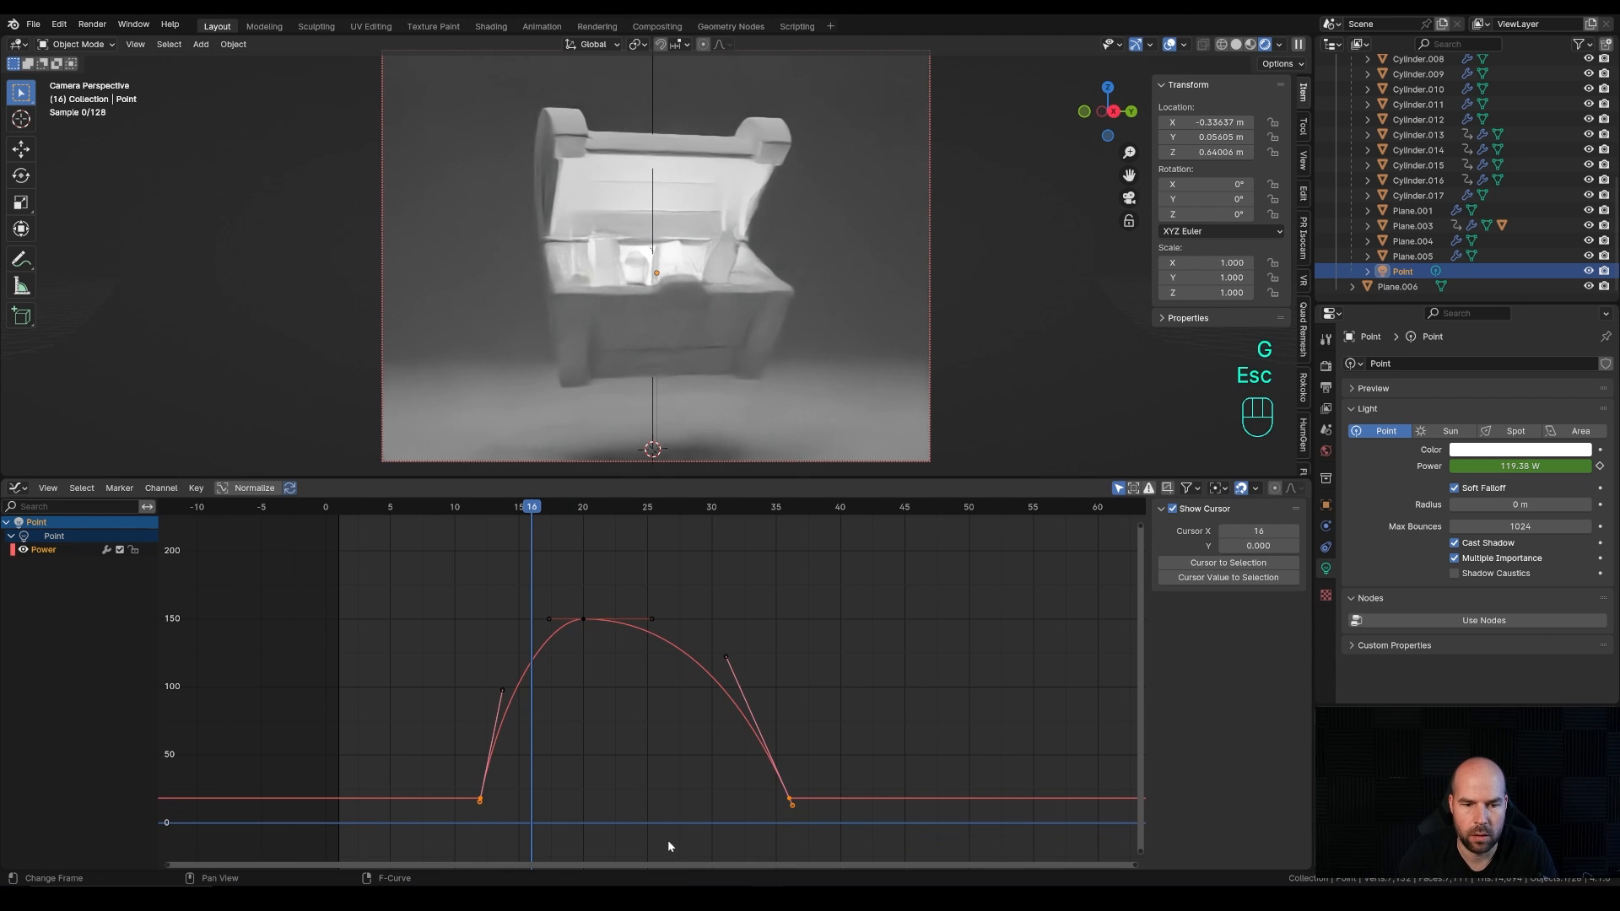
pyautogui.click(482, 509)
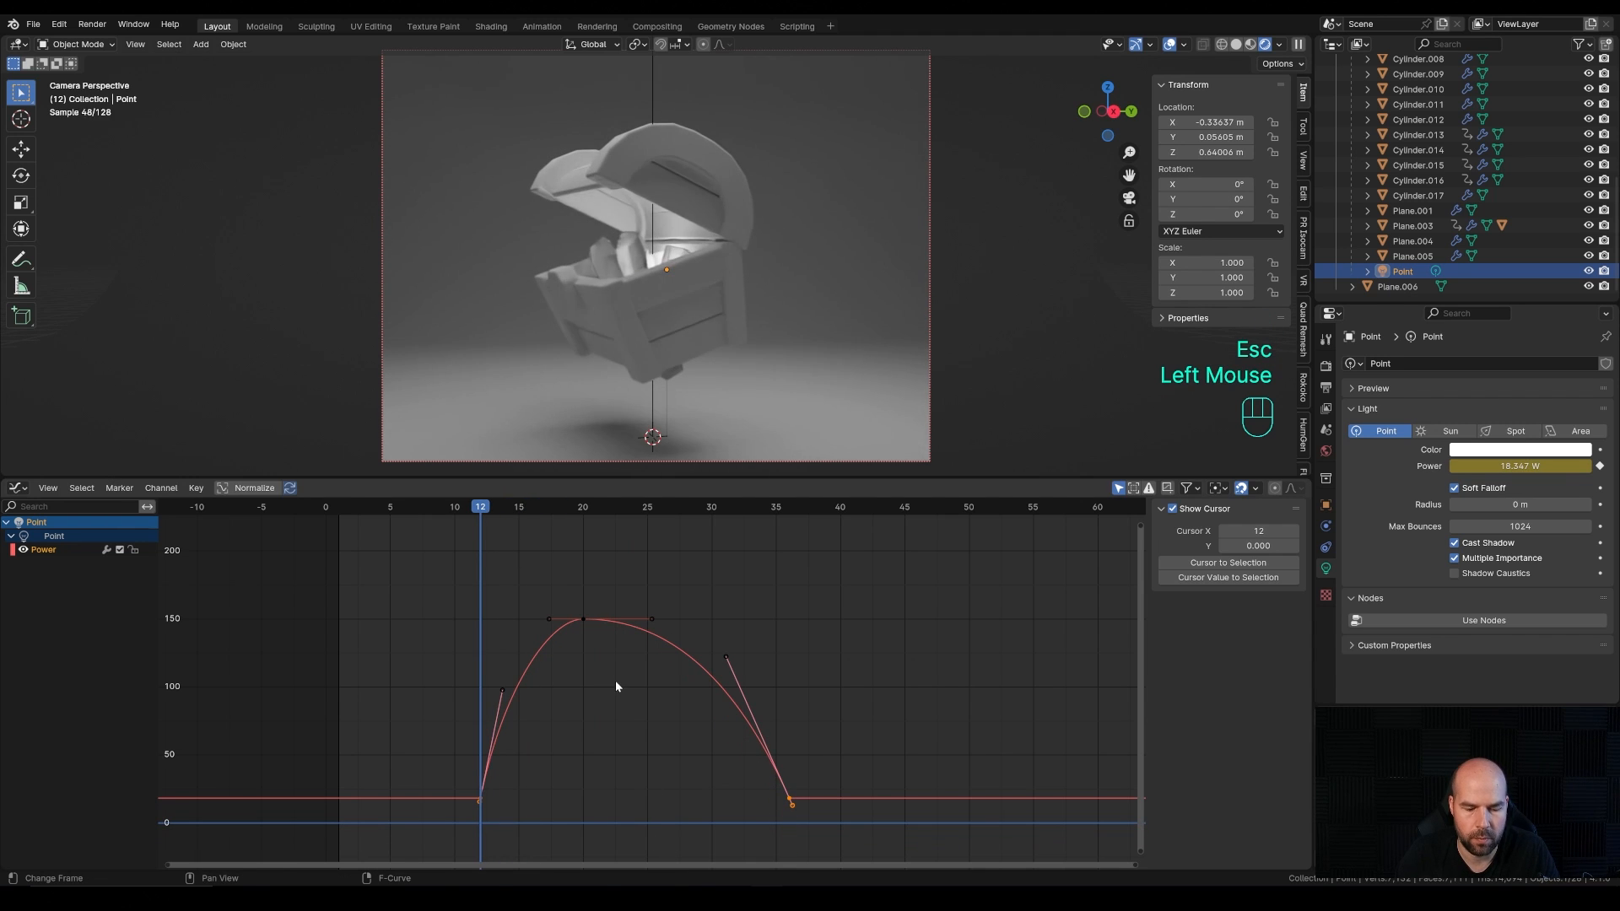
pyautogui.press('g')
pyautogui.press('y')
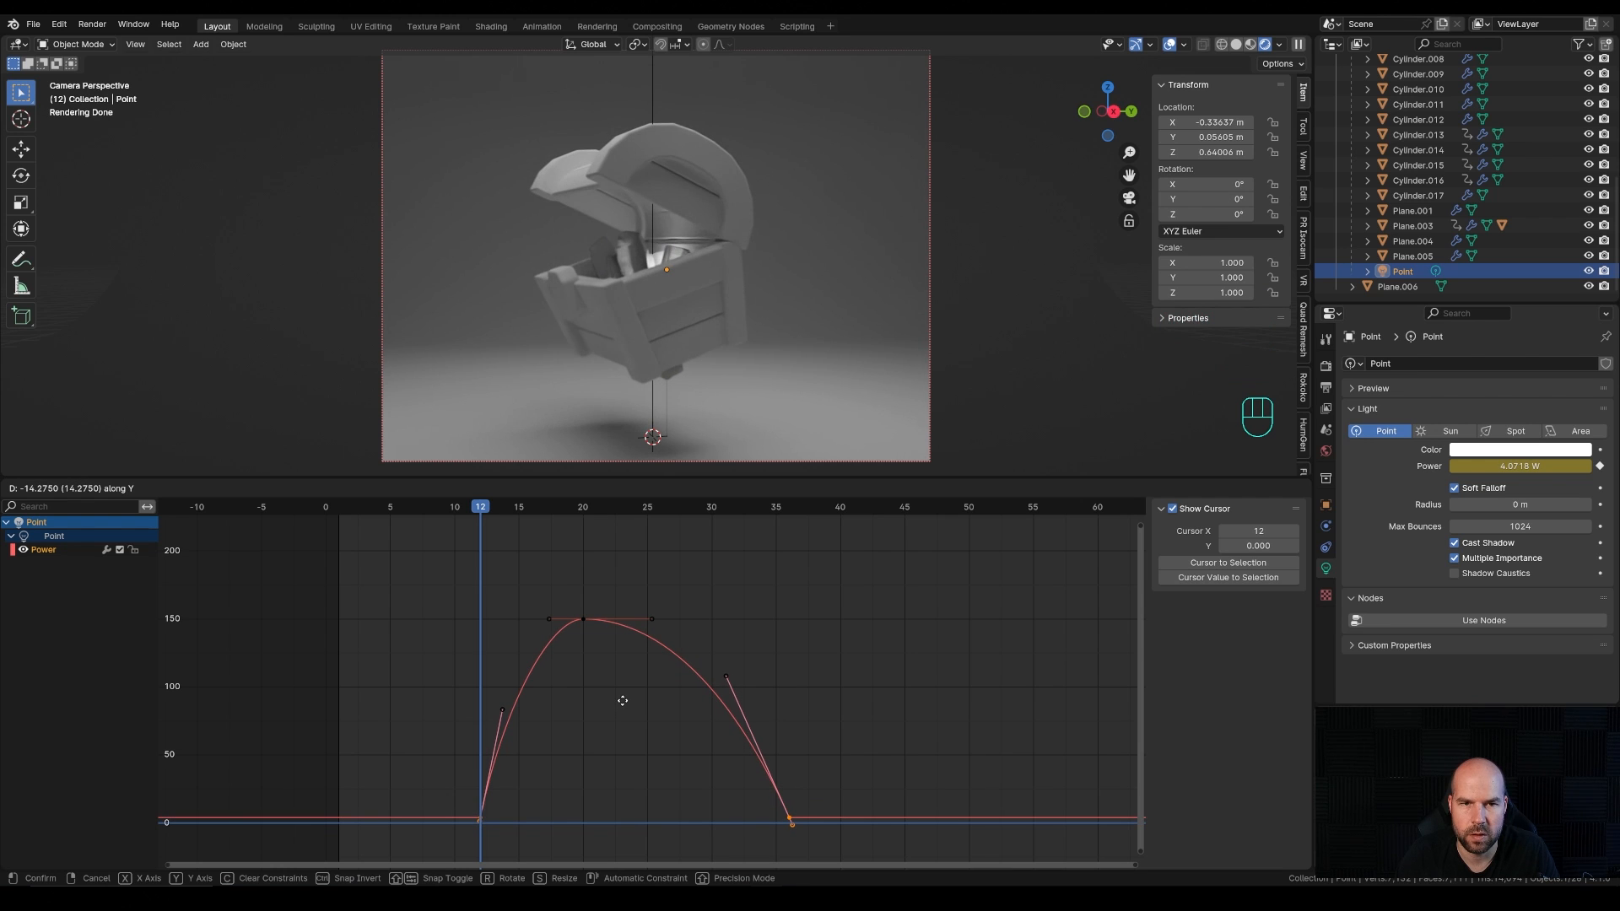
pyautogui.click(621, 701)
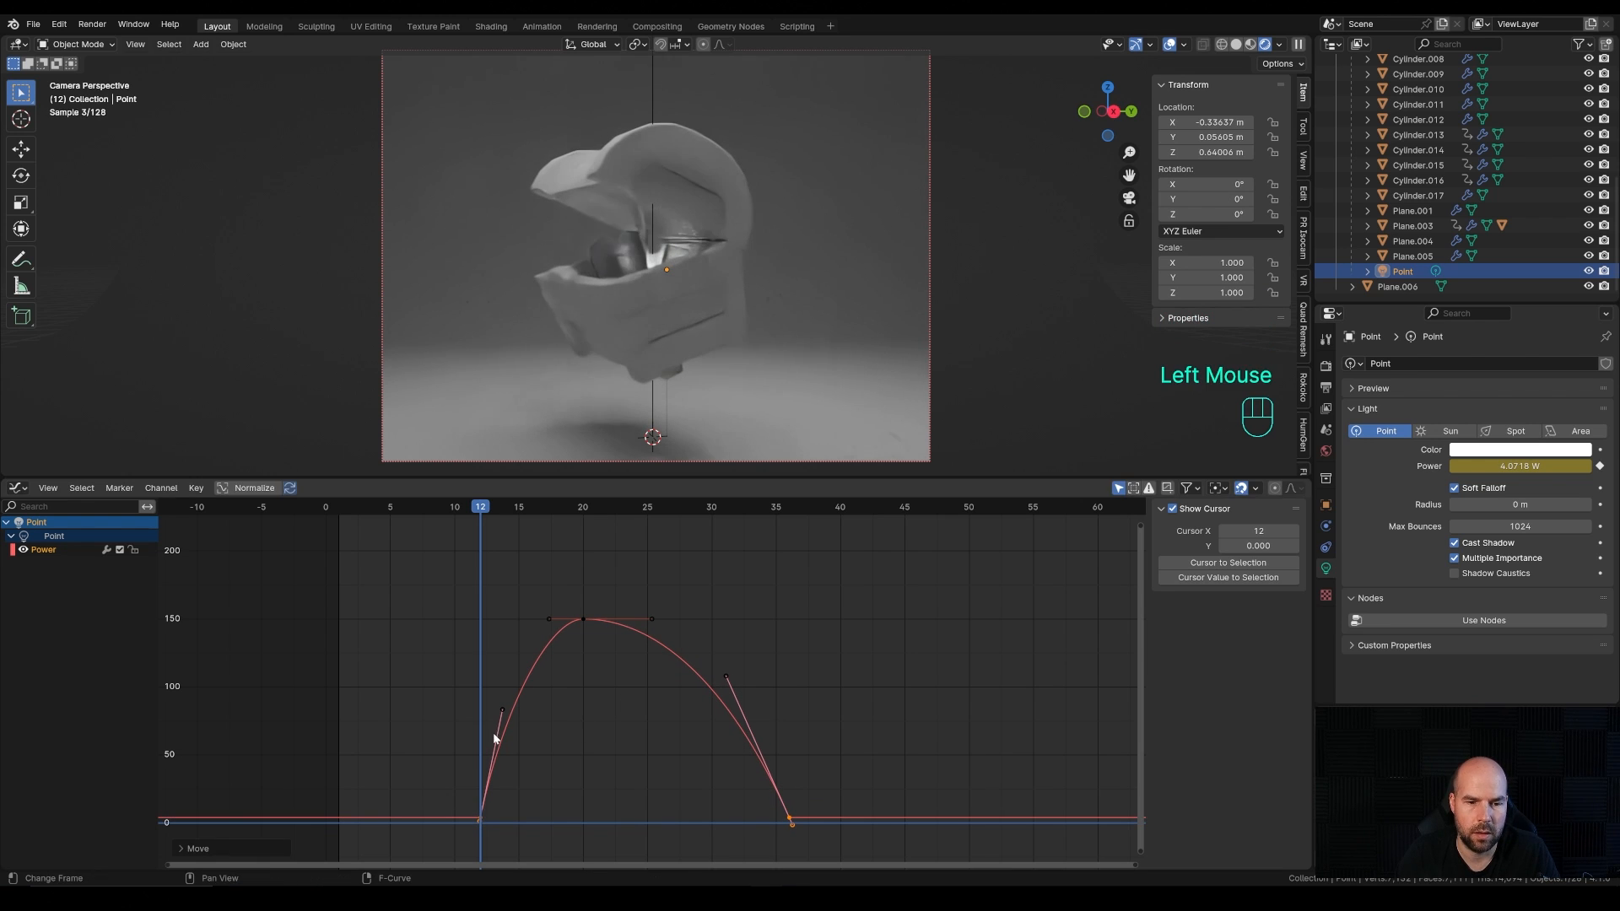
# Step: Move the frame 12 key's outgoing handle to about frame 12.6, 110 W for a sharper rise, and play the result
pyautogui.click(501, 711)
pyautogui.press('g')
pyautogui.click(553, 705)
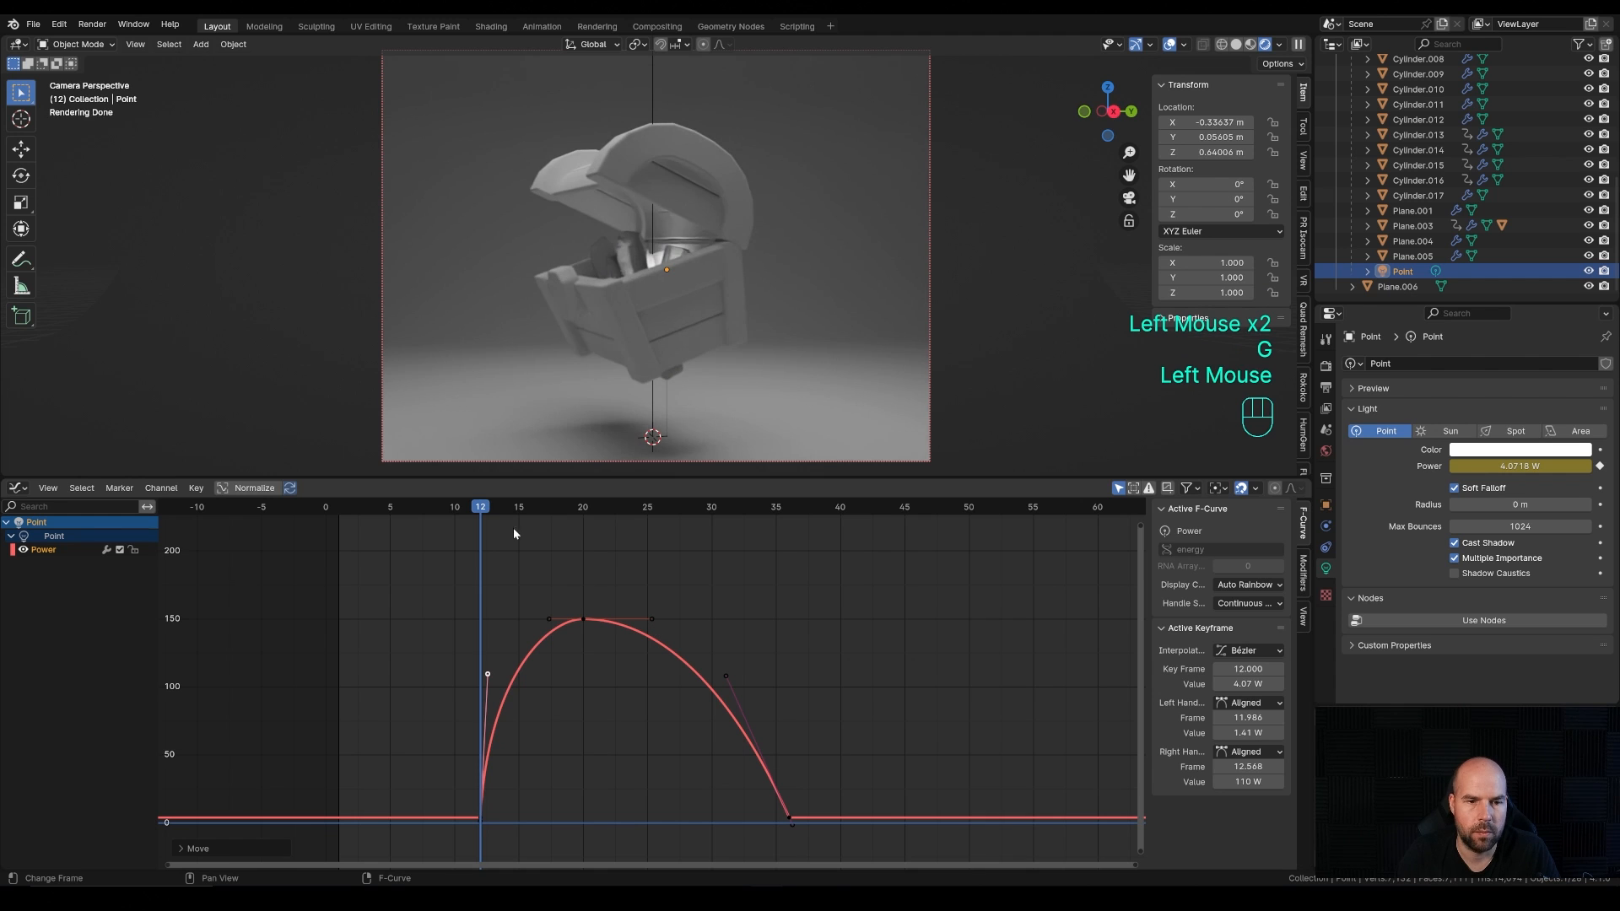
pyautogui.click(460, 510)
pyautogui.press('space')
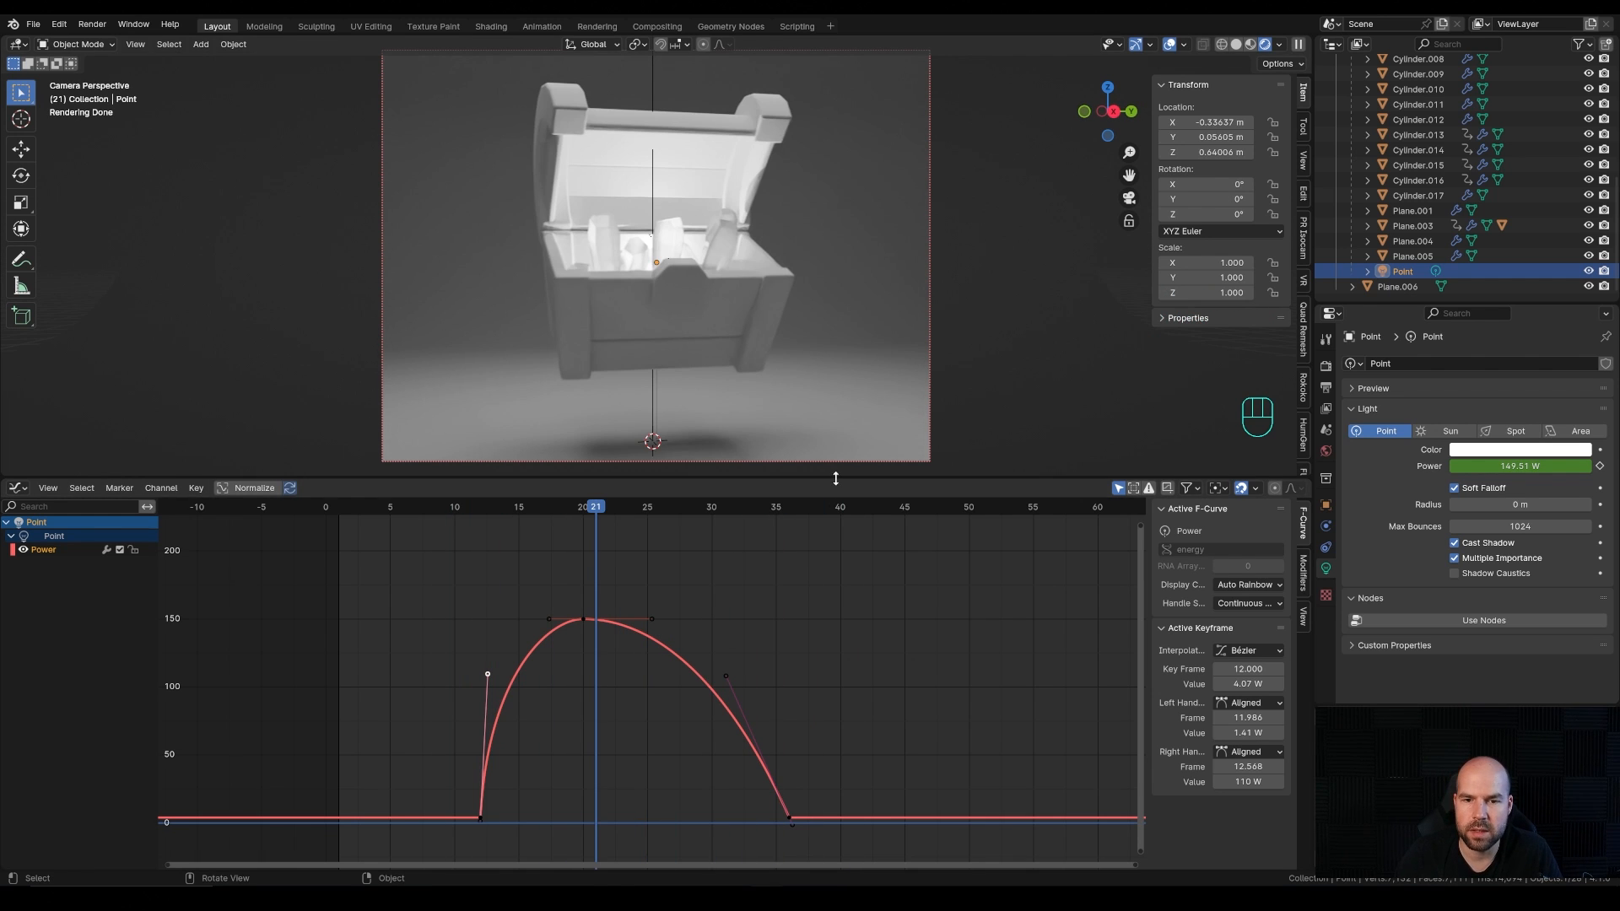
# Step: Enlarge the viewport and give the chest's corner legs a new material with its metallic value at 1
pyautogui.moveTo(835, 478); pyautogui.dragTo(835, 589)
pyautogui.scroll(1, 676, 255)
pyautogui.click(787, 430)
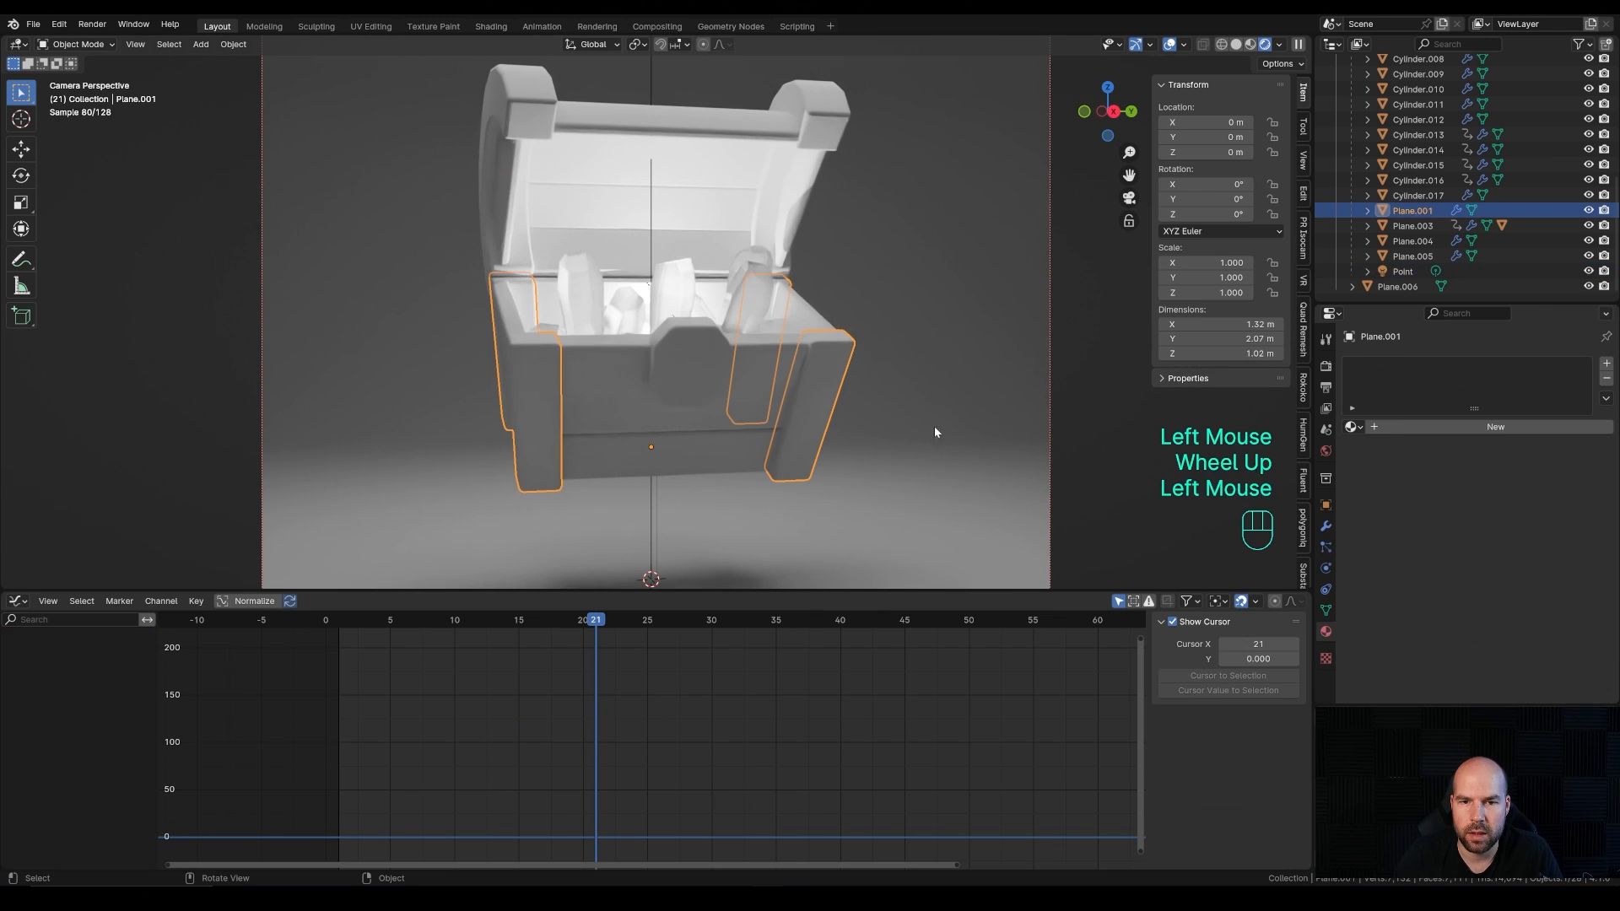
pyautogui.click(1495, 426)
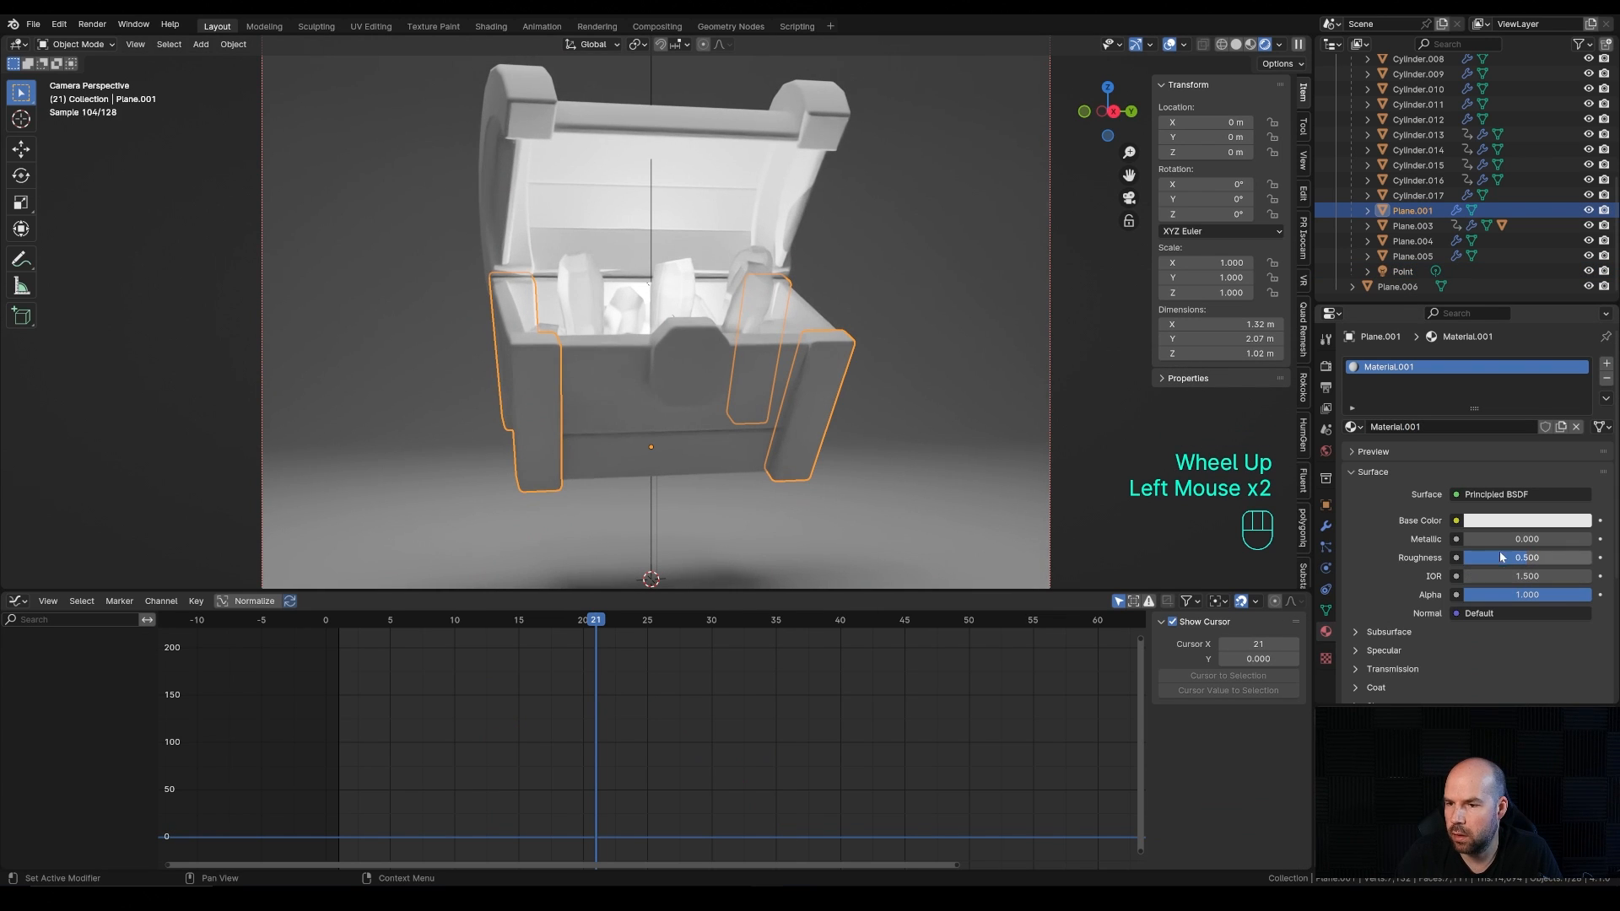
pyautogui.moveTo(1498, 540); pyautogui.dragTo(1602, 540)
# Step: Assign the existing Material.001 to the lock plate, the upper rim of the chest base and the lid's side bands
pyautogui.click(702, 335)
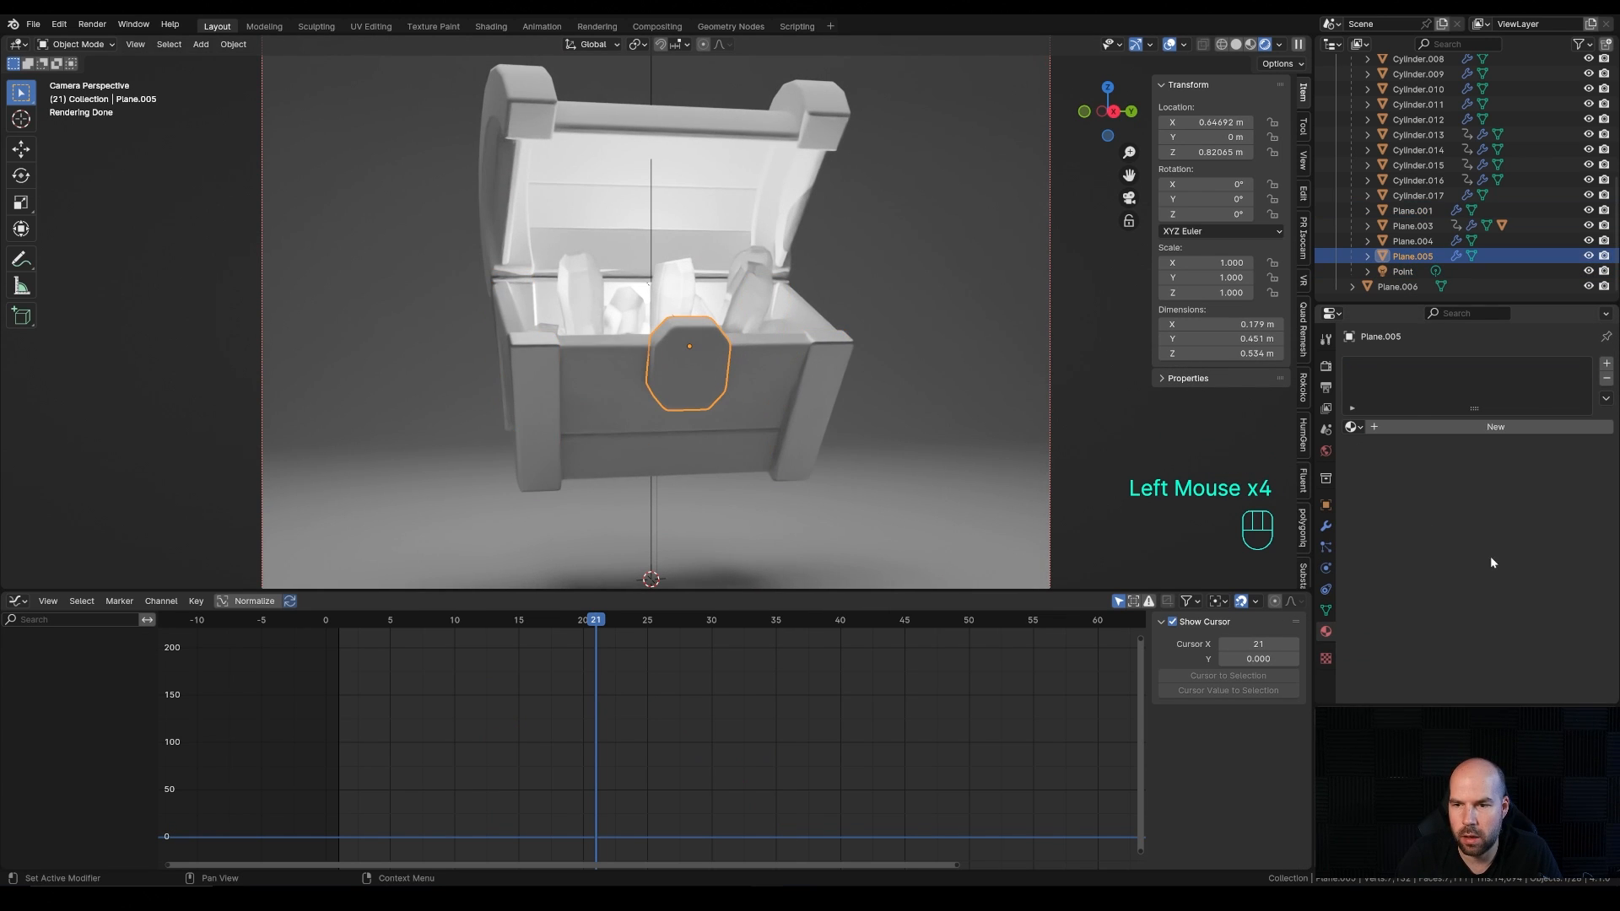
pyautogui.click(1352, 426)
pyautogui.click(1388, 471)
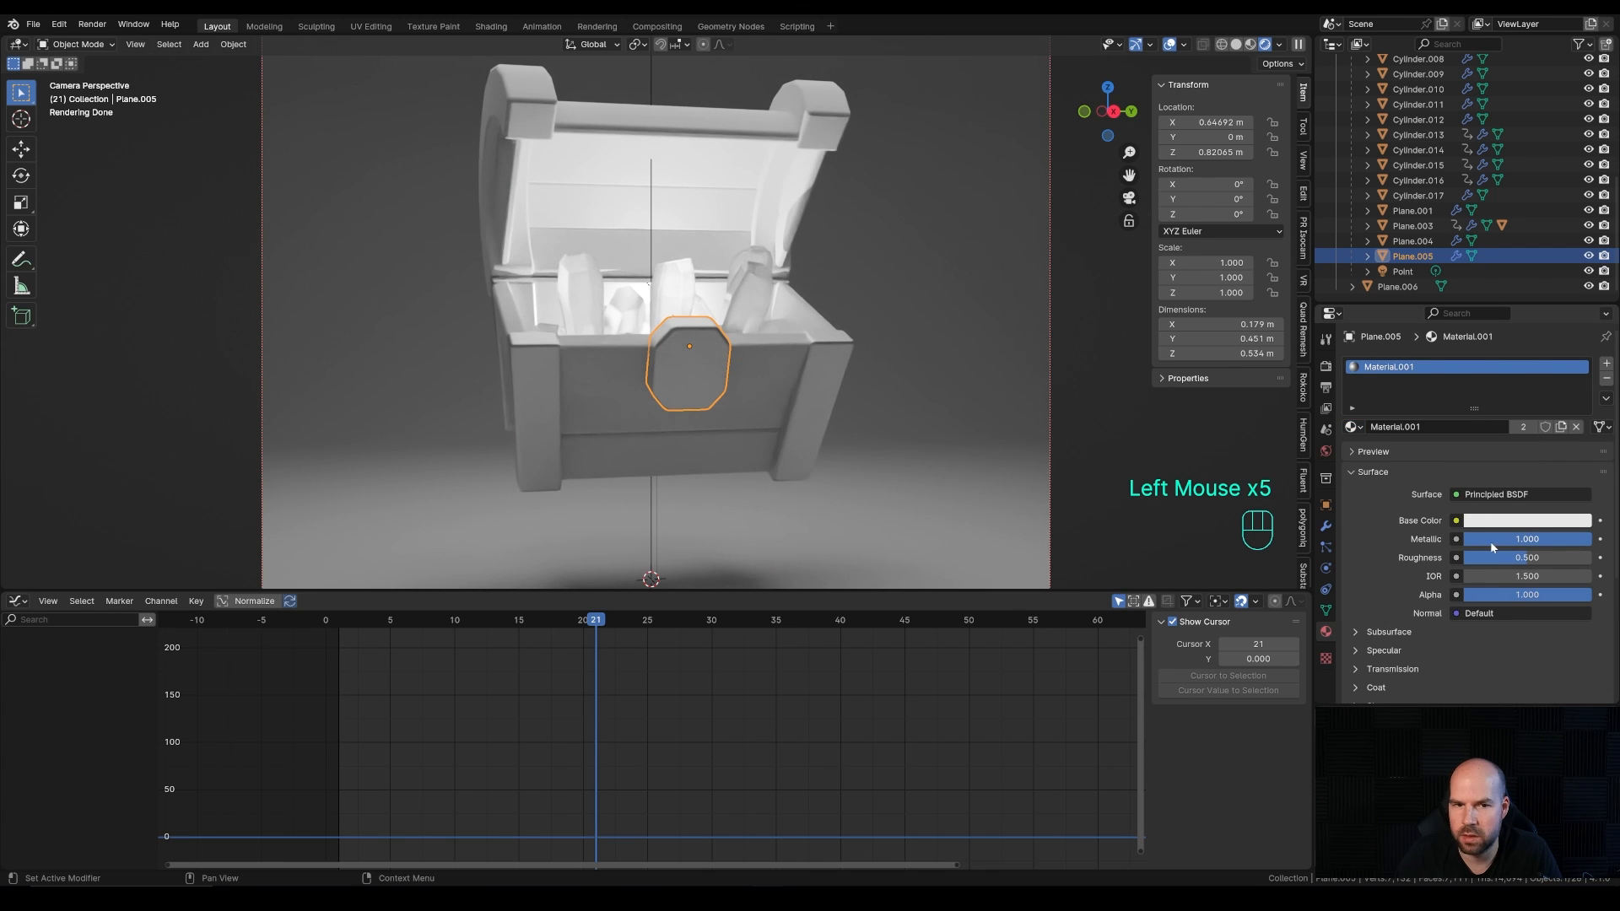
pyautogui.click(782, 356)
pyautogui.click(1352, 426)
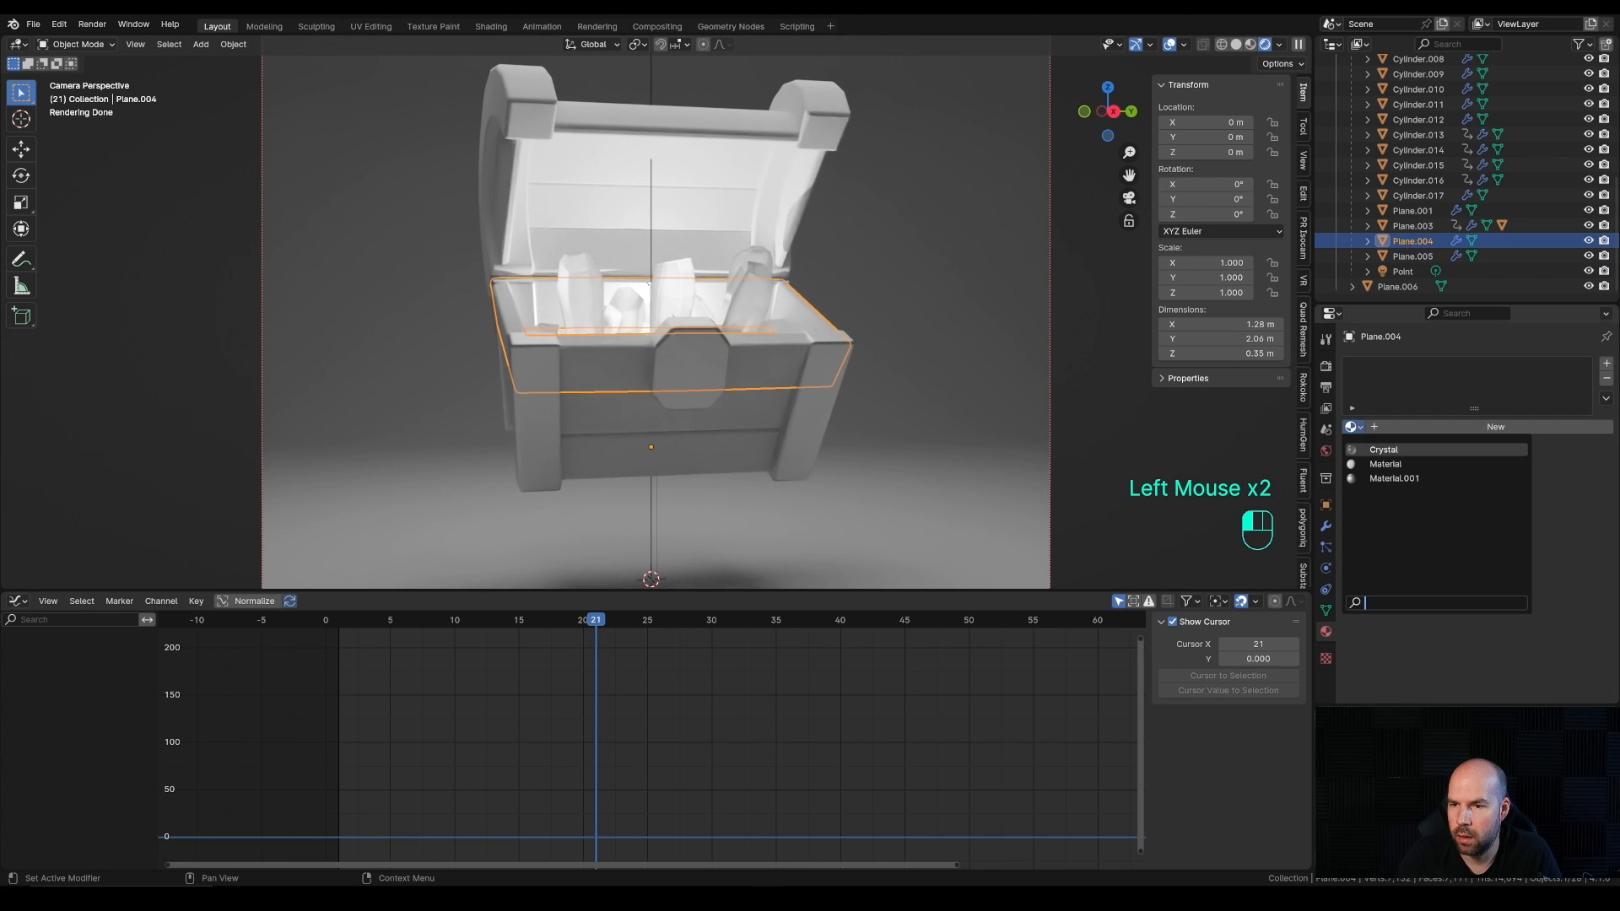
pyautogui.click(1388, 479)
pyautogui.click(545, 93)
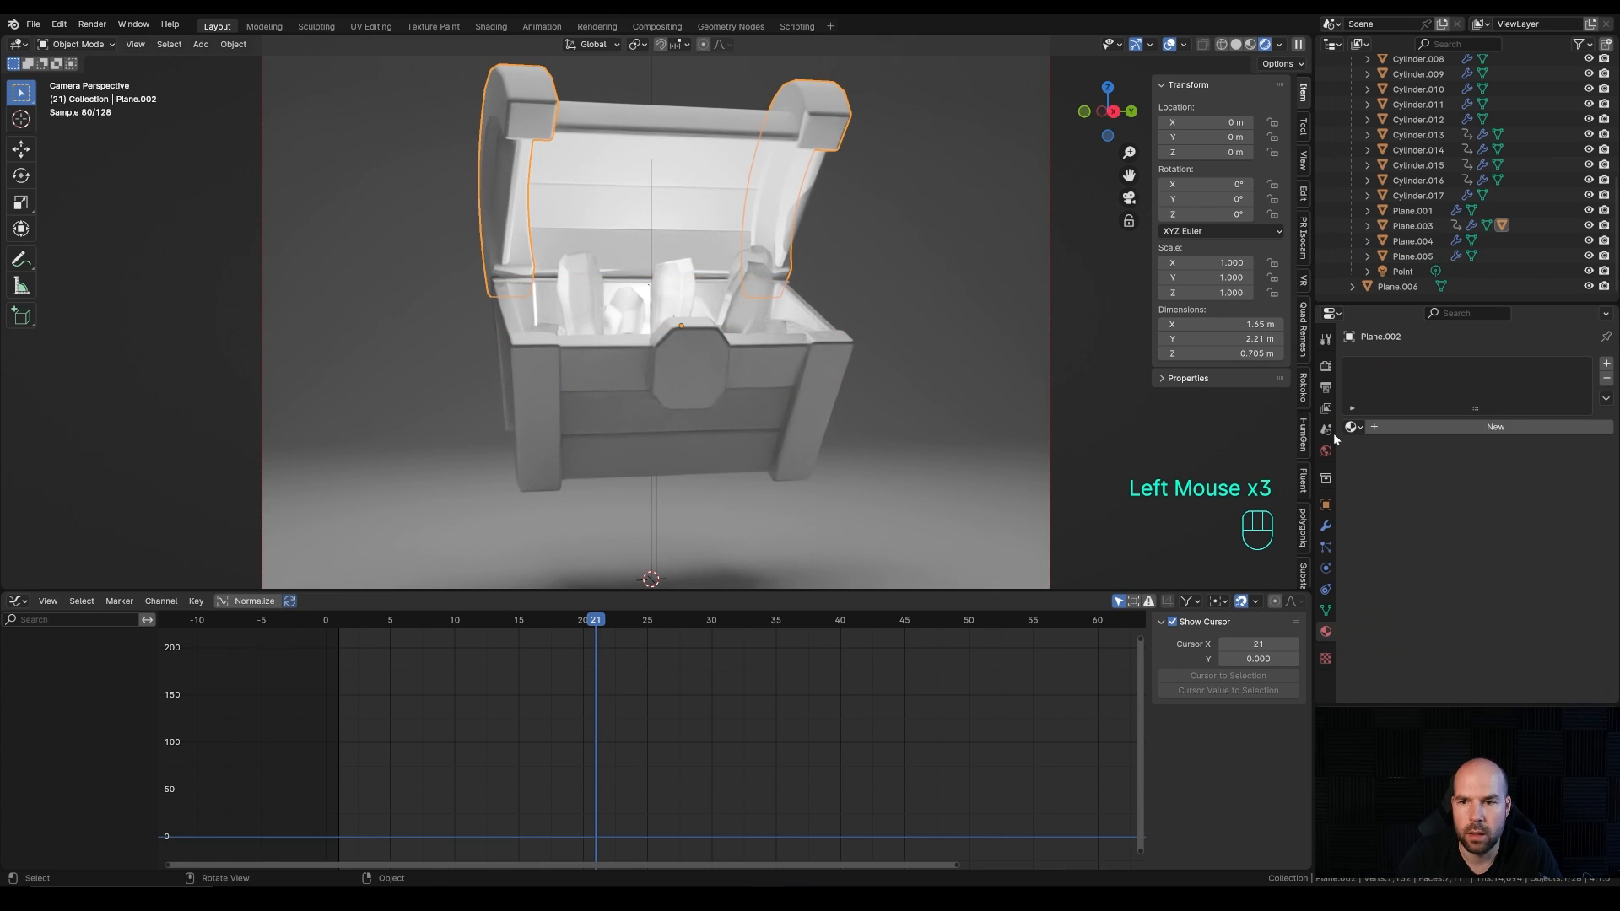
pyautogui.click(1352, 426)
pyautogui.click(1388, 478)
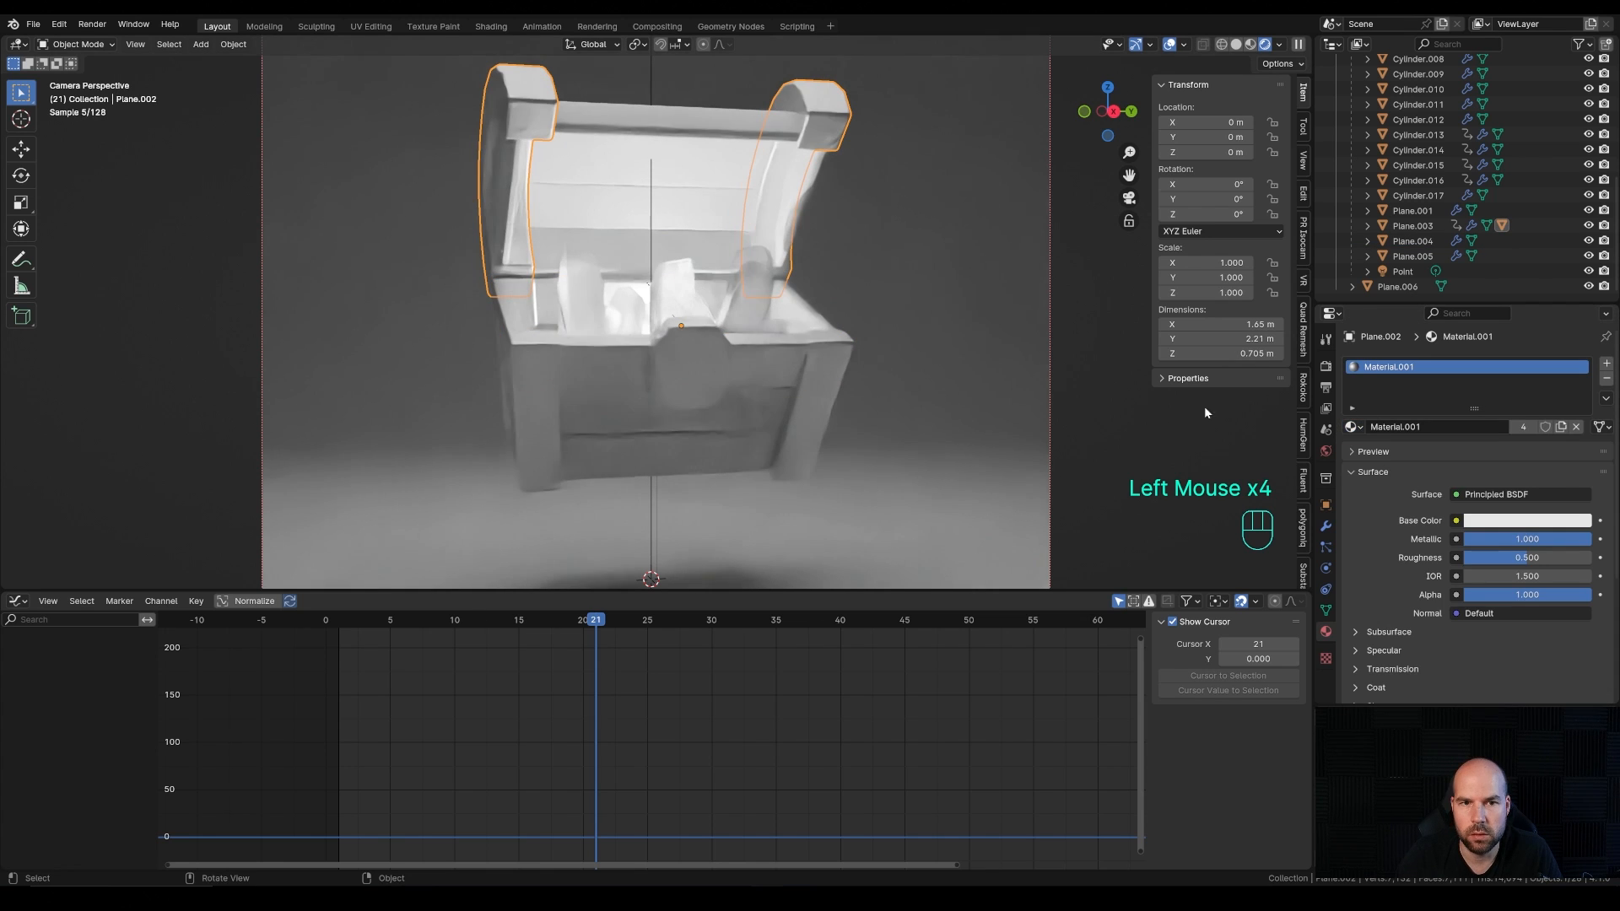
# Step: Set Material.001's base color to beige with hue 0.113, saturation 0.402 and value 0.5, and slightly adjust its roughness
pyautogui.click(839, 371)
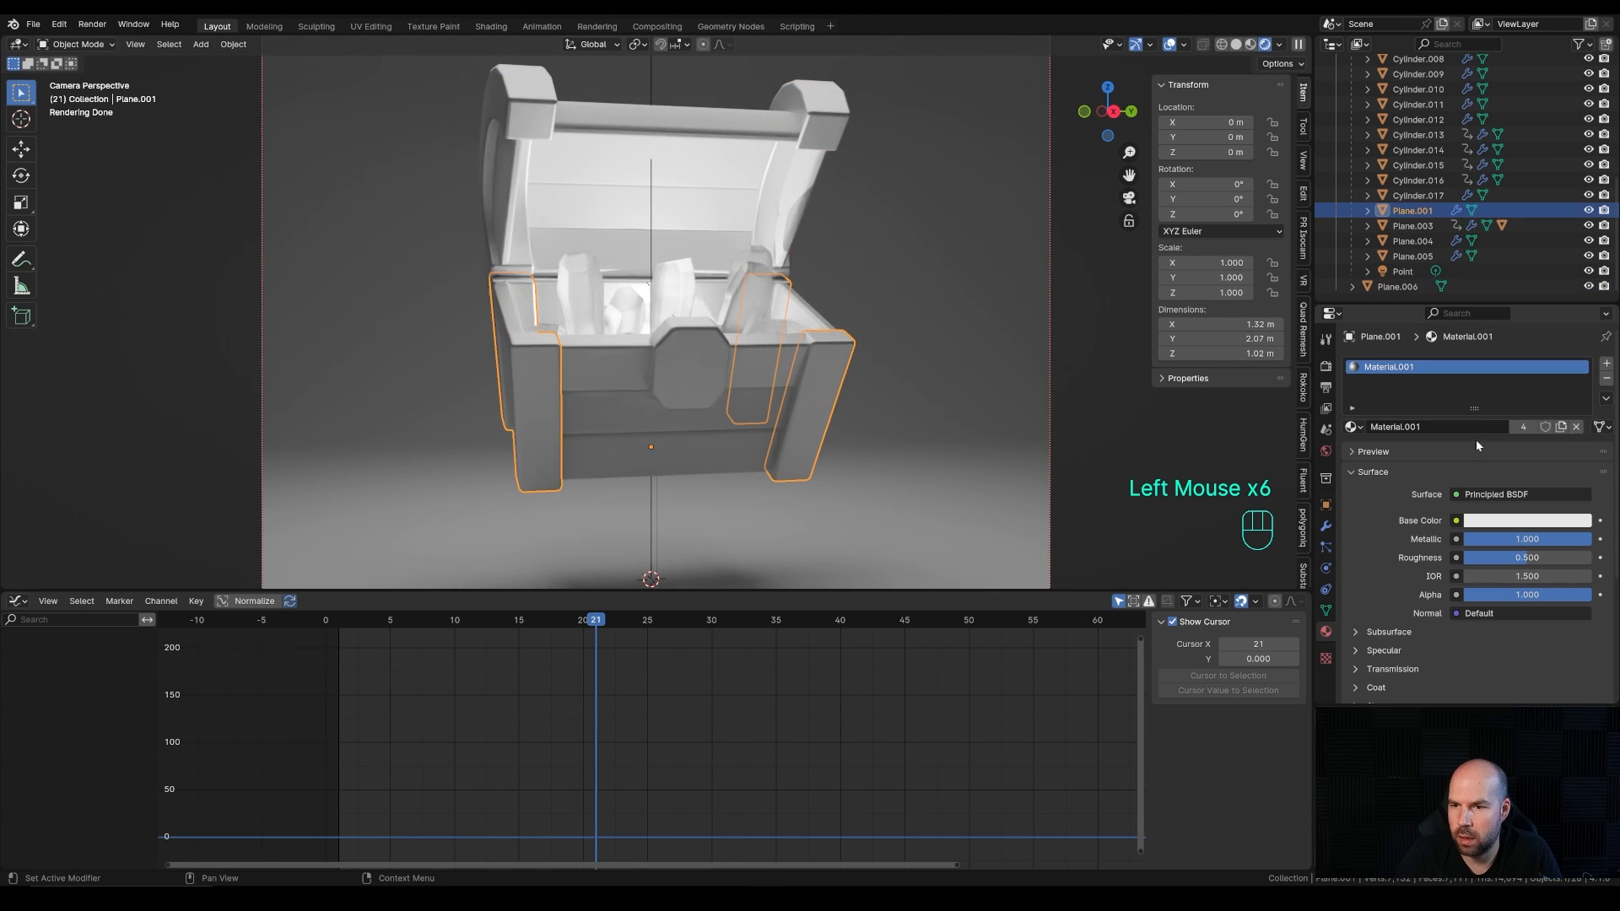
pyautogui.click(1539, 527)
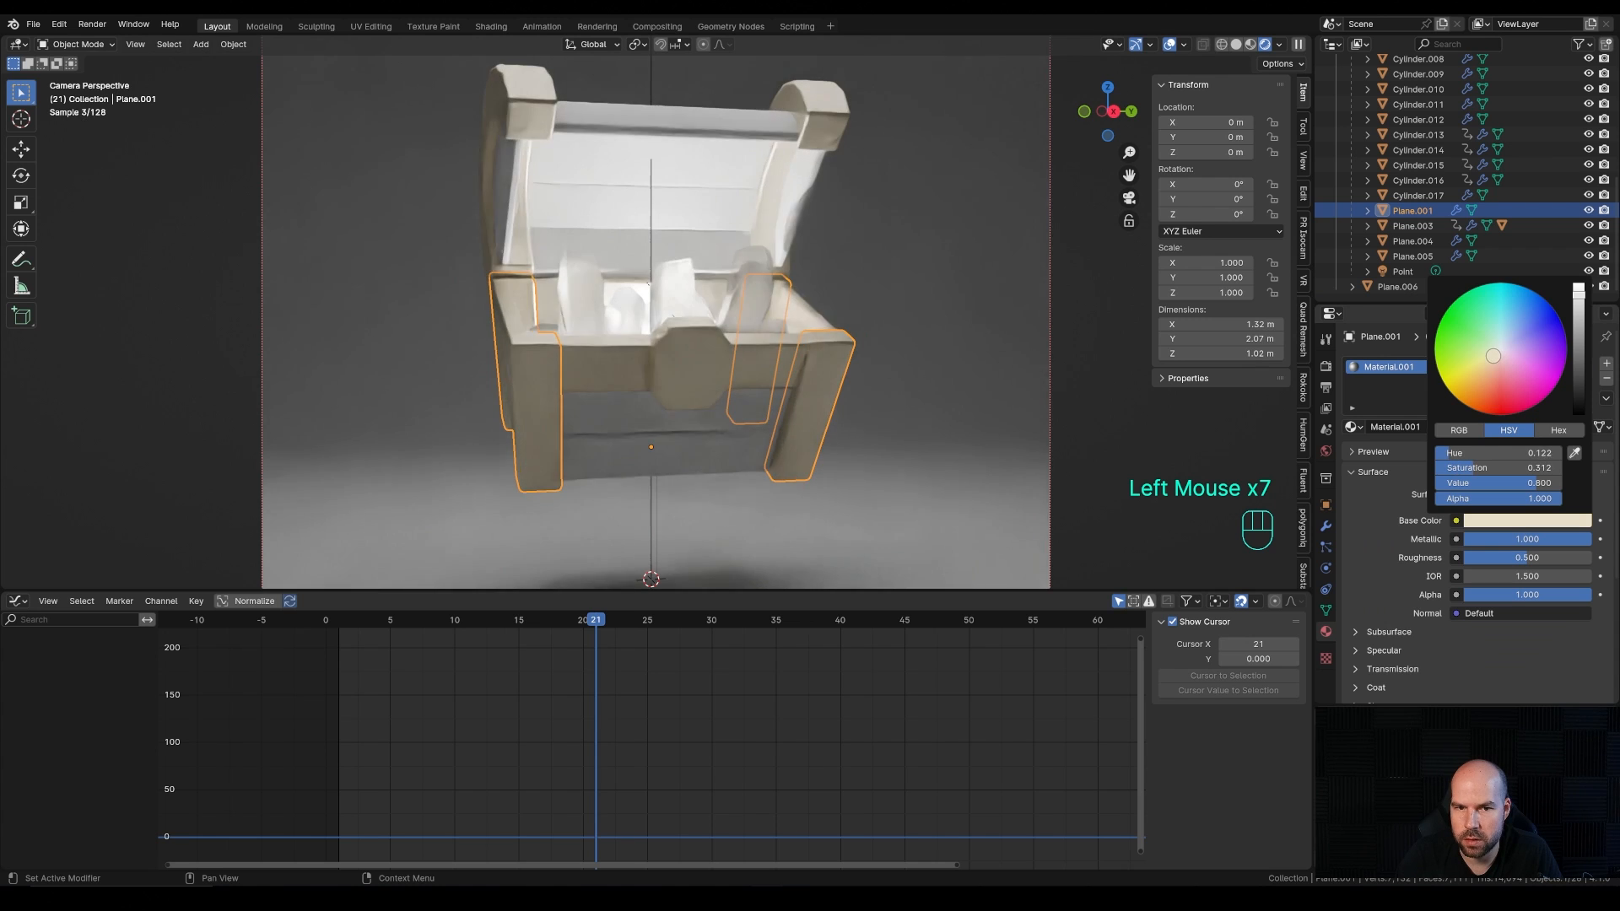
pyautogui.click(1518, 520)
pyautogui.moveTo(1579, 296); pyautogui.dragTo(1578, 318)
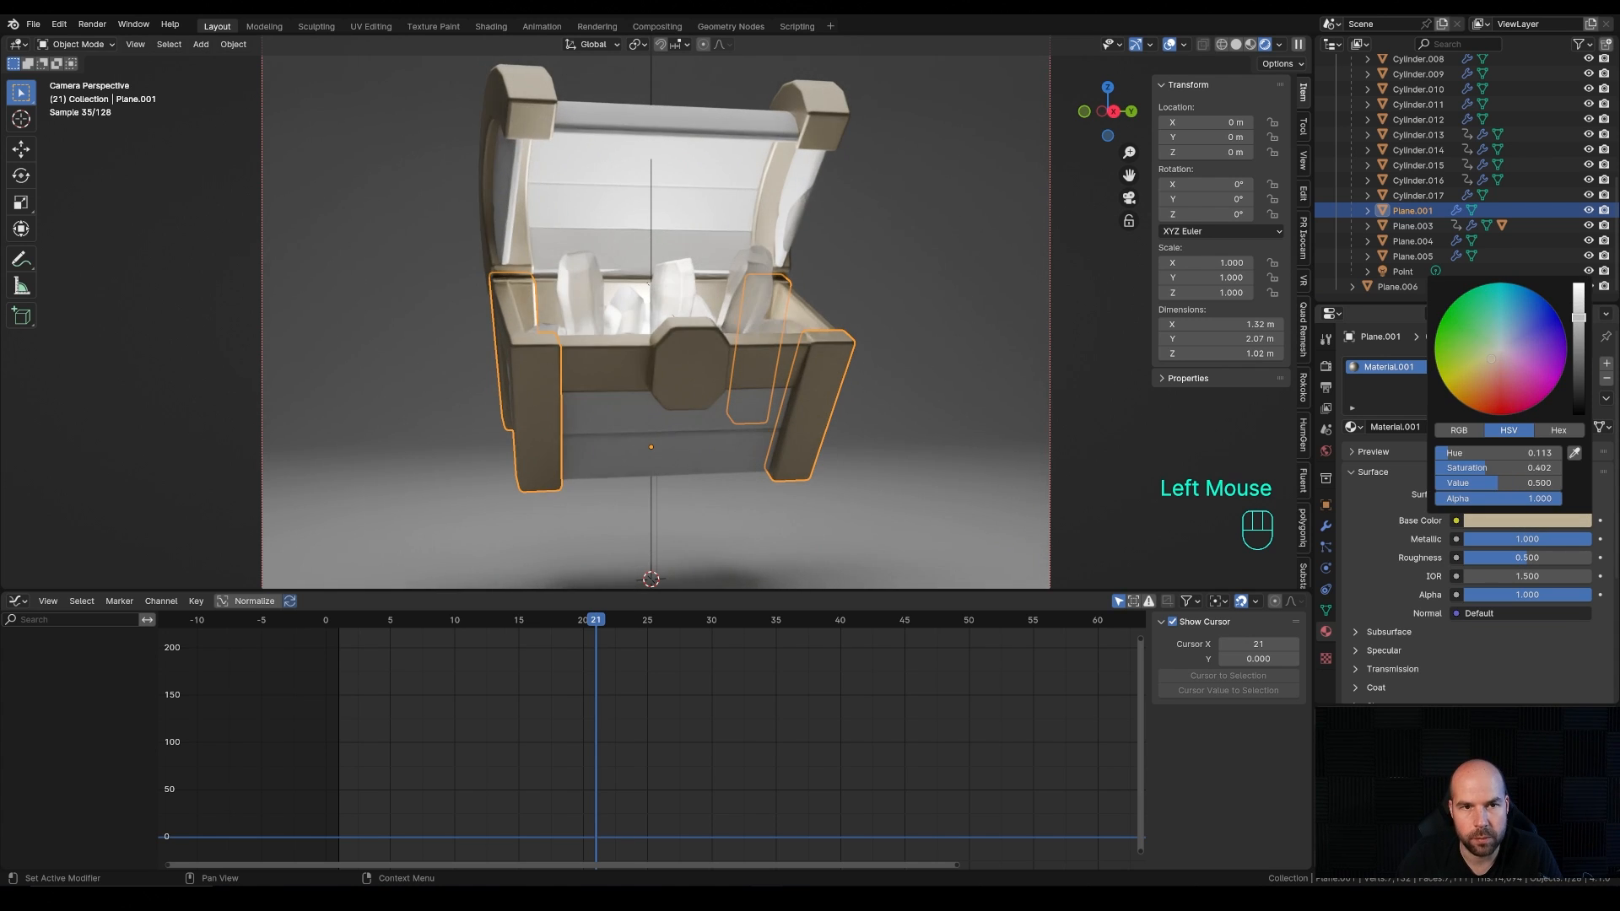
pyautogui.moveTo(1525, 557); pyautogui.dragTo(1518, 558)
# Step: Give the lid panel a new dark brown material with hue 0.065, saturation 0.657 and roughness 1
pyautogui.click(571, 136)
pyautogui.click(1518, 428)
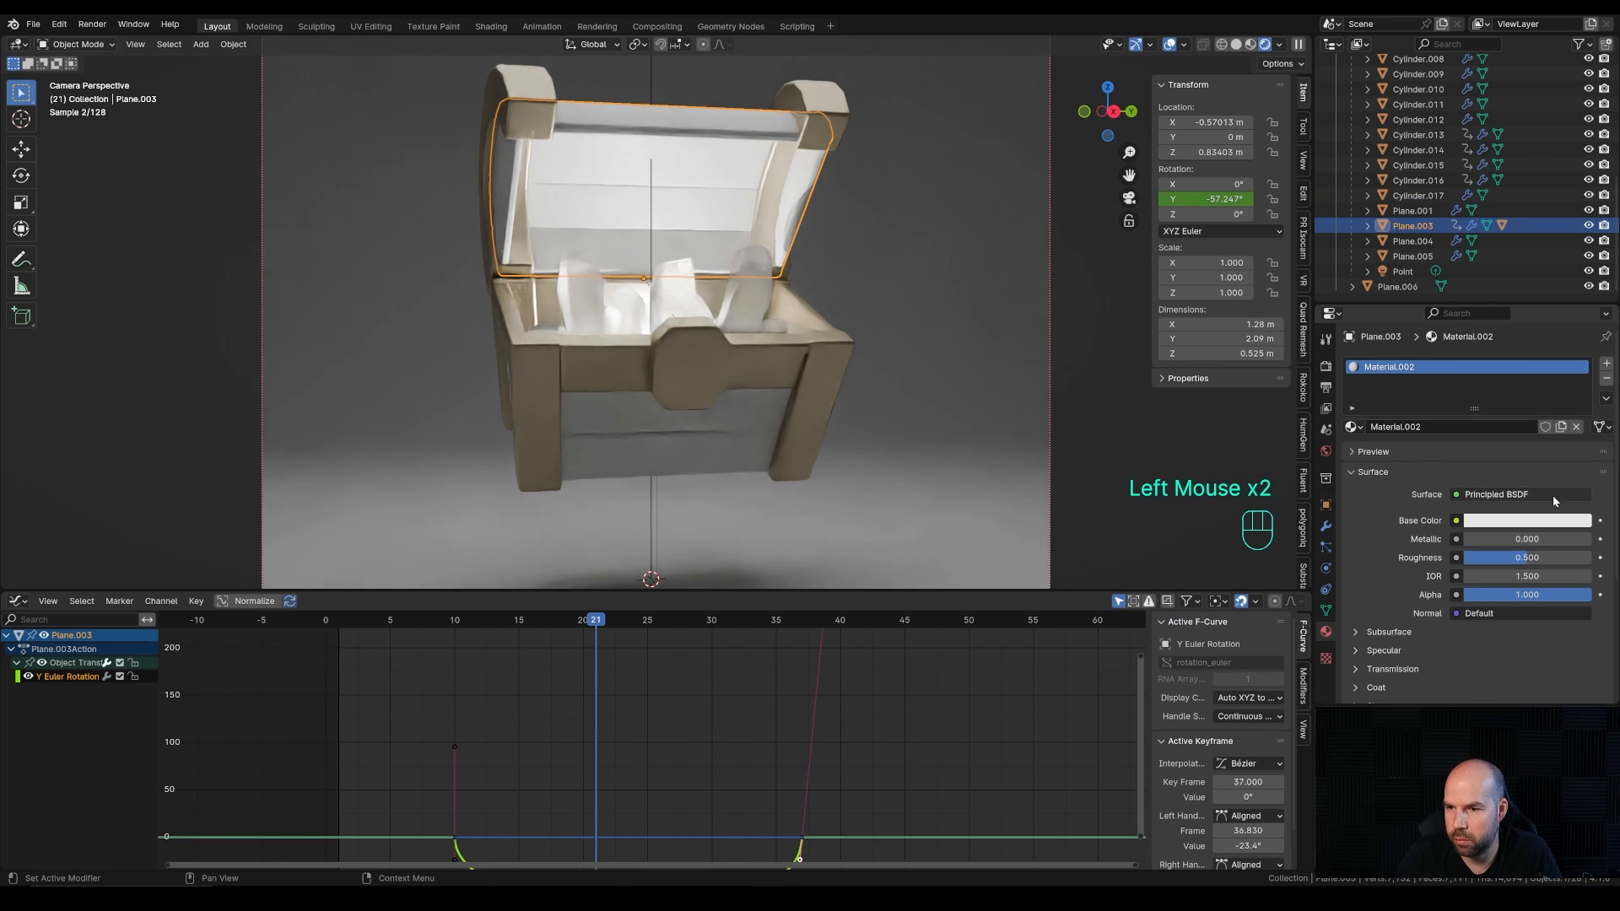
pyautogui.click(1548, 520)
pyautogui.moveTo(1482, 372); pyautogui.dragTo(1488, 371)
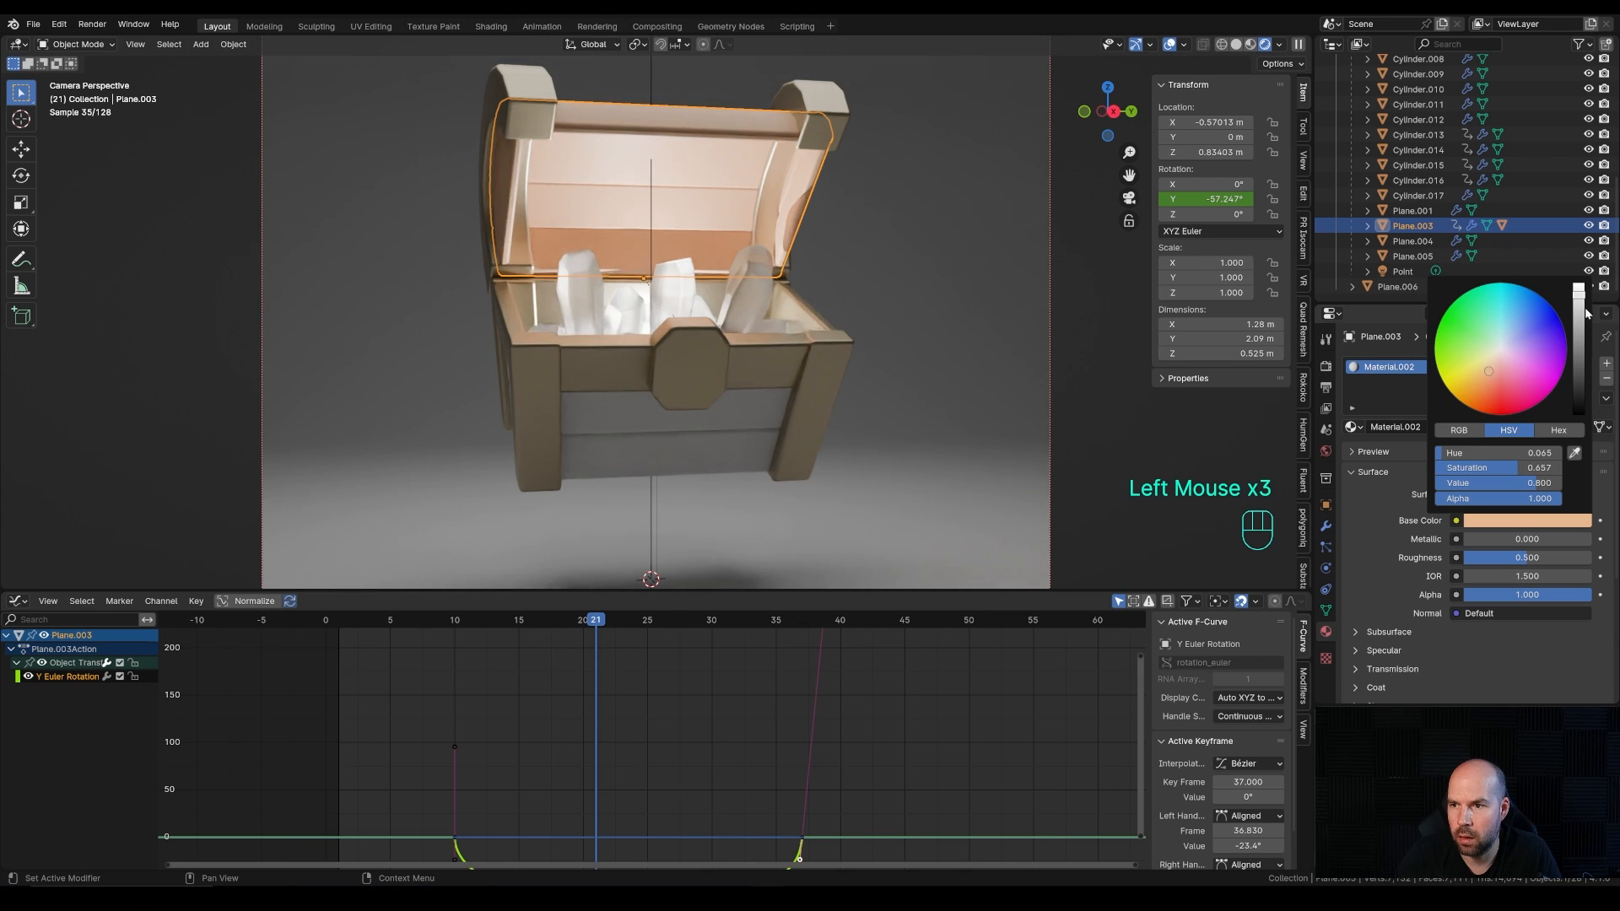
pyautogui.moveTo(1577, 292); pyautogui.dragTo(1577, 366)
pyautogui.moveTo(1494, 558); pyautogui.dragTo(1583, 558)
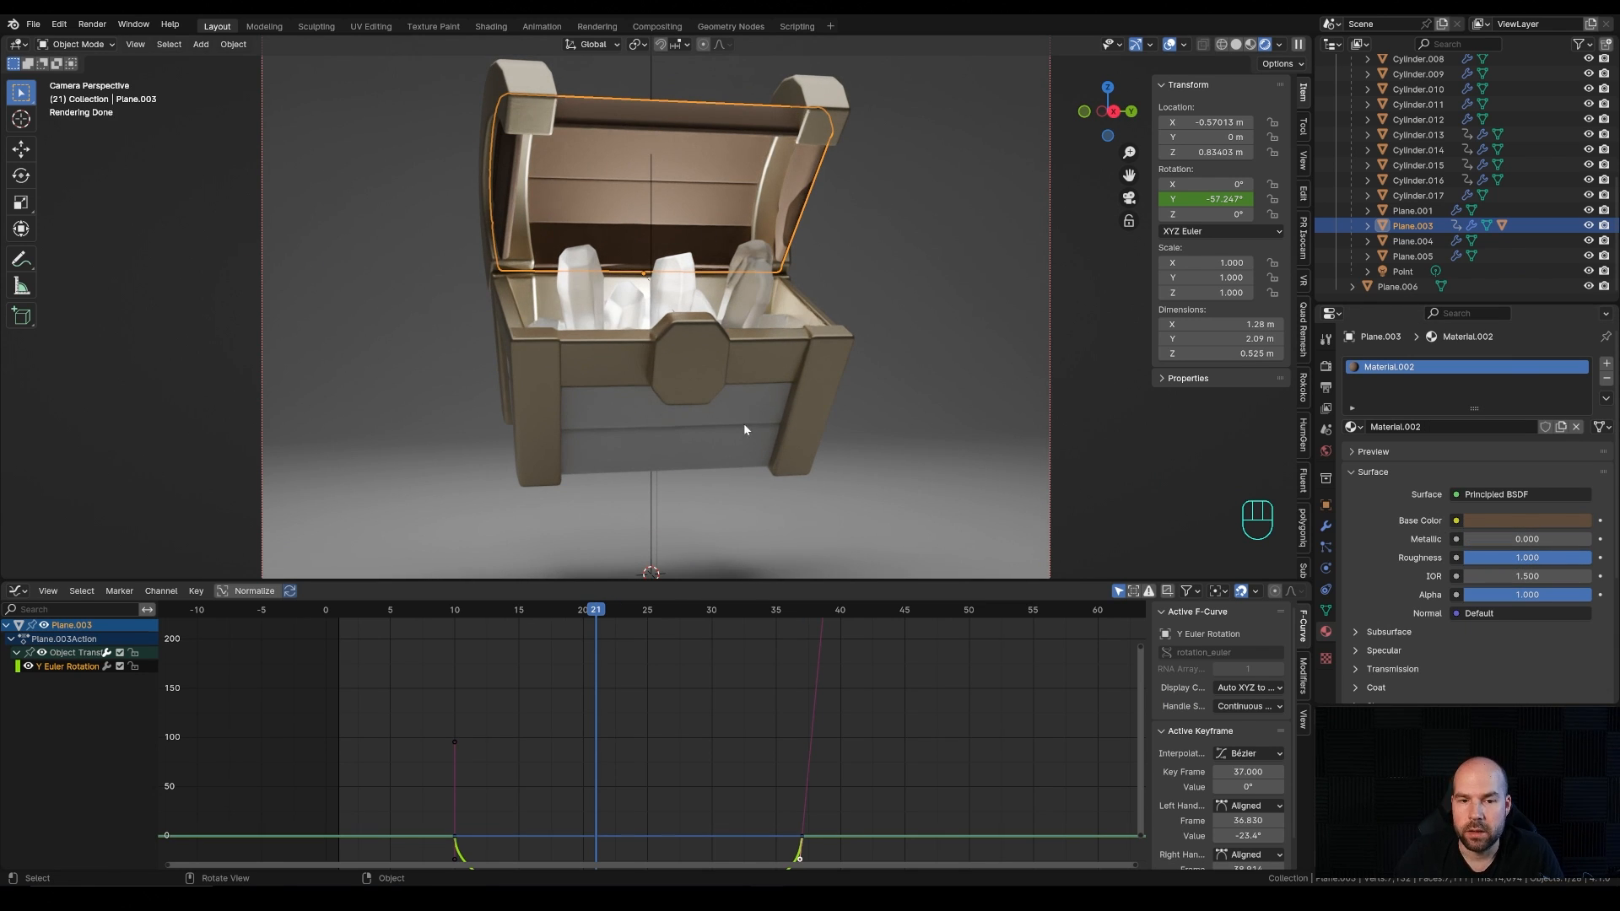
# Step: Assign the existing dark brown Material.002 to the main body of the chest base
pyautogui.click(744, 429)
pyautogui.click(1350, 427)
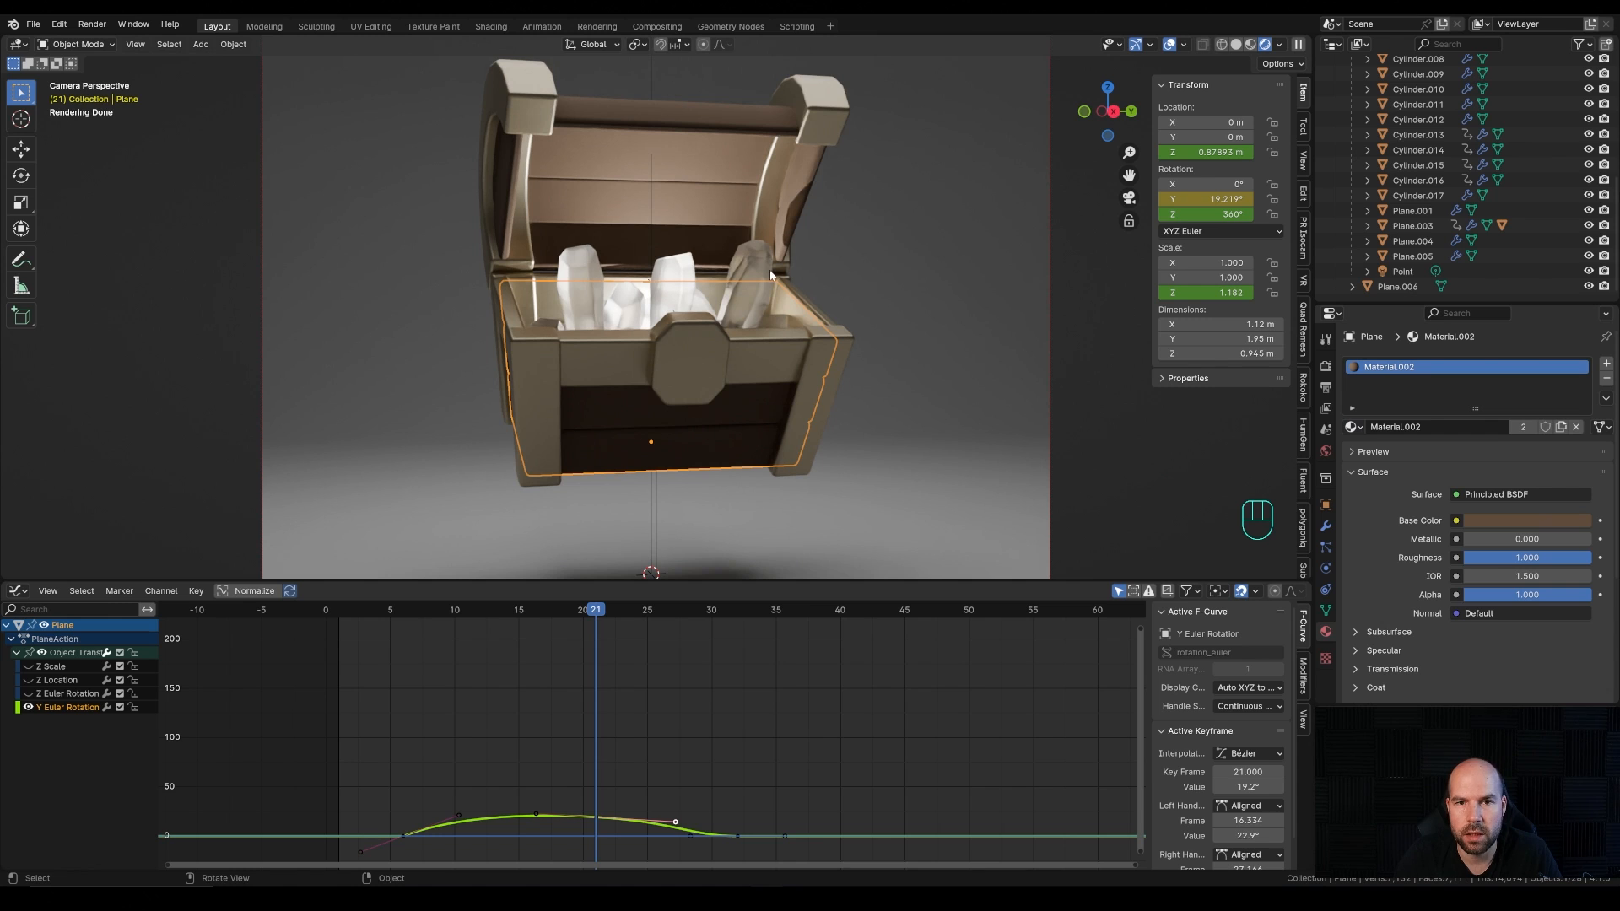
# Step: Tint the crystals' shared Crystal material pinkish purple with hue 0.804, saturation 0.634 and value 0.801
pyautogui.click(665, 268)
pyautogui.click(1513, 522)
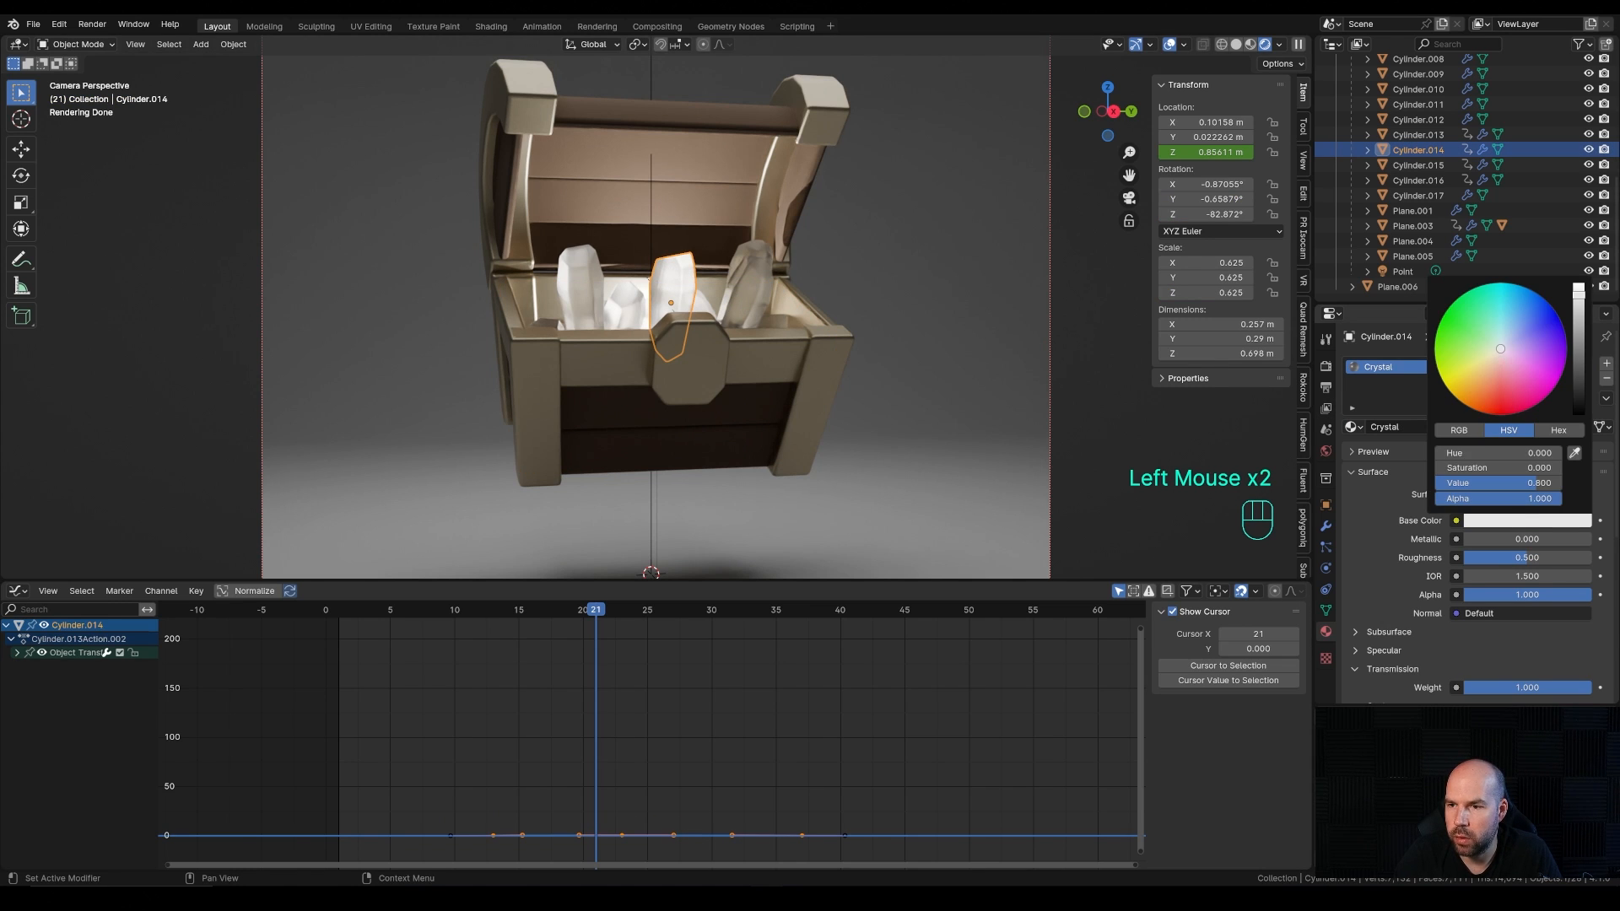
pyautogui.click(1521, 371)
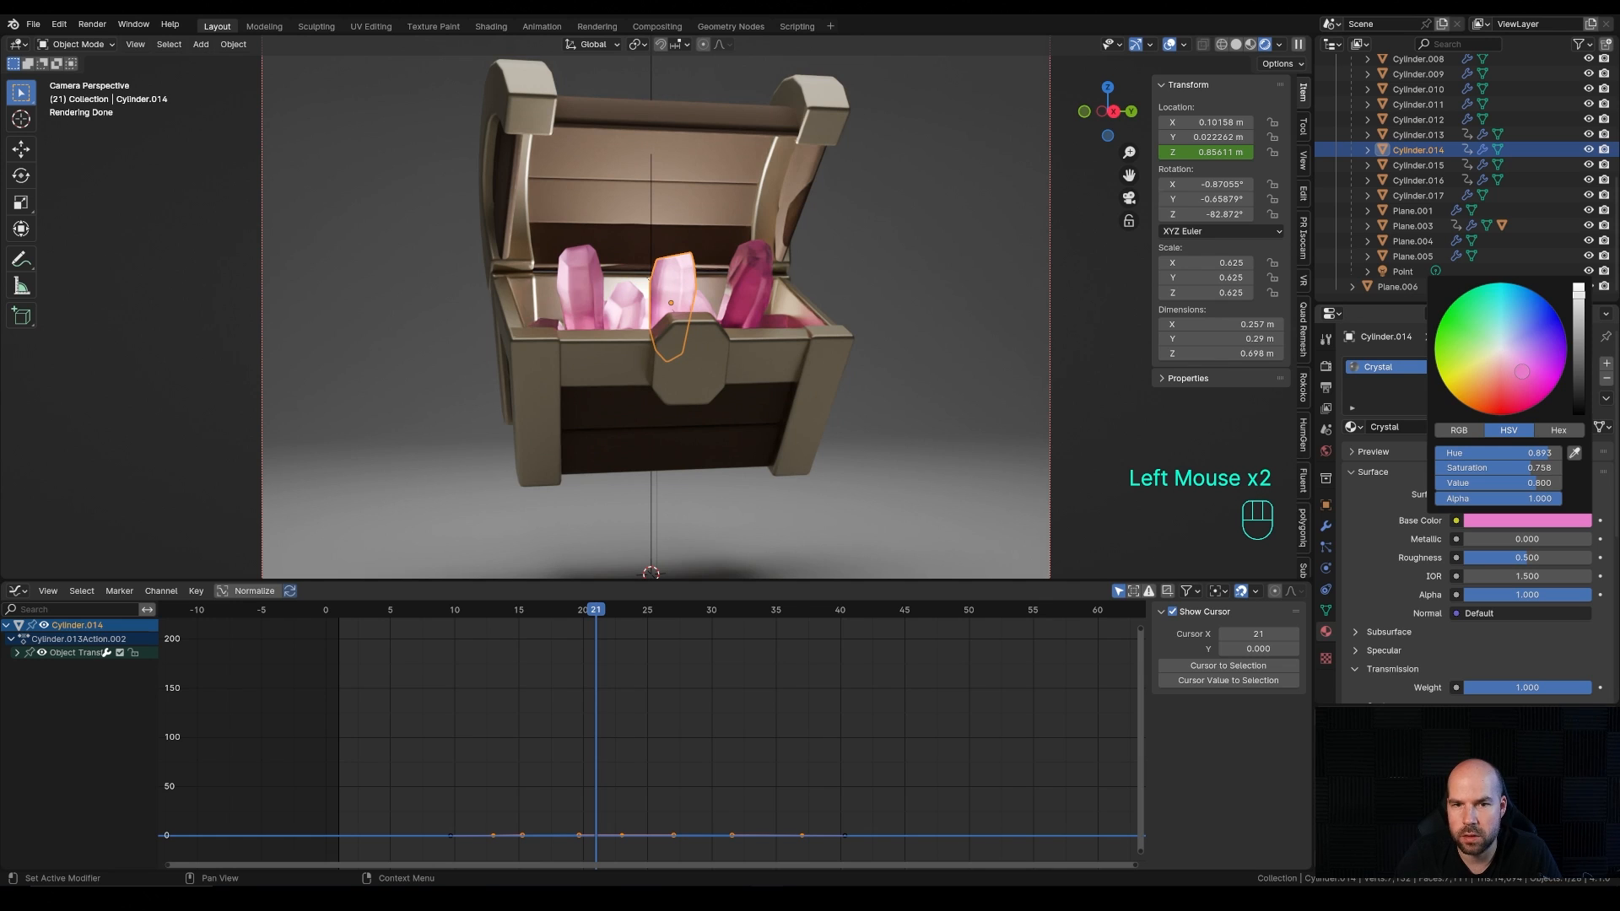
pyautogui.moveTo(1521, 371)
pyautogui.mouseDown()
pyautogui.moveTo(1533, 343)
pyautogui.moveTo(1521, 357)
pyautogui.mouseUp()
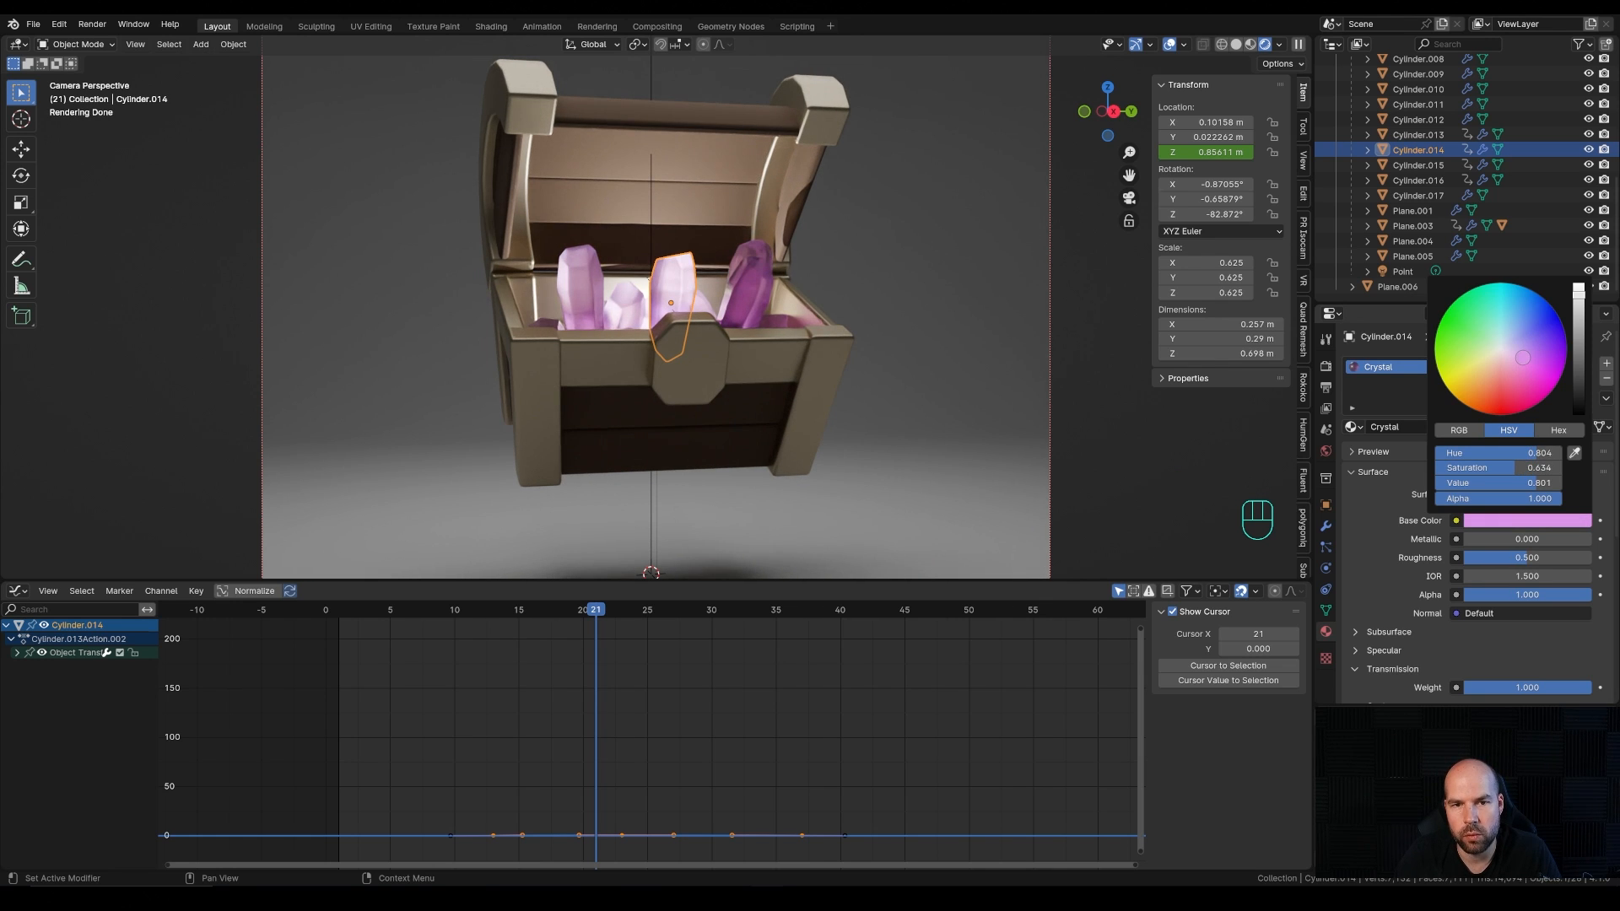
# Step: Give the large curved backdrop a new material and make its base color a muted purple
pyautogui.scroll(-4, 810, 363)
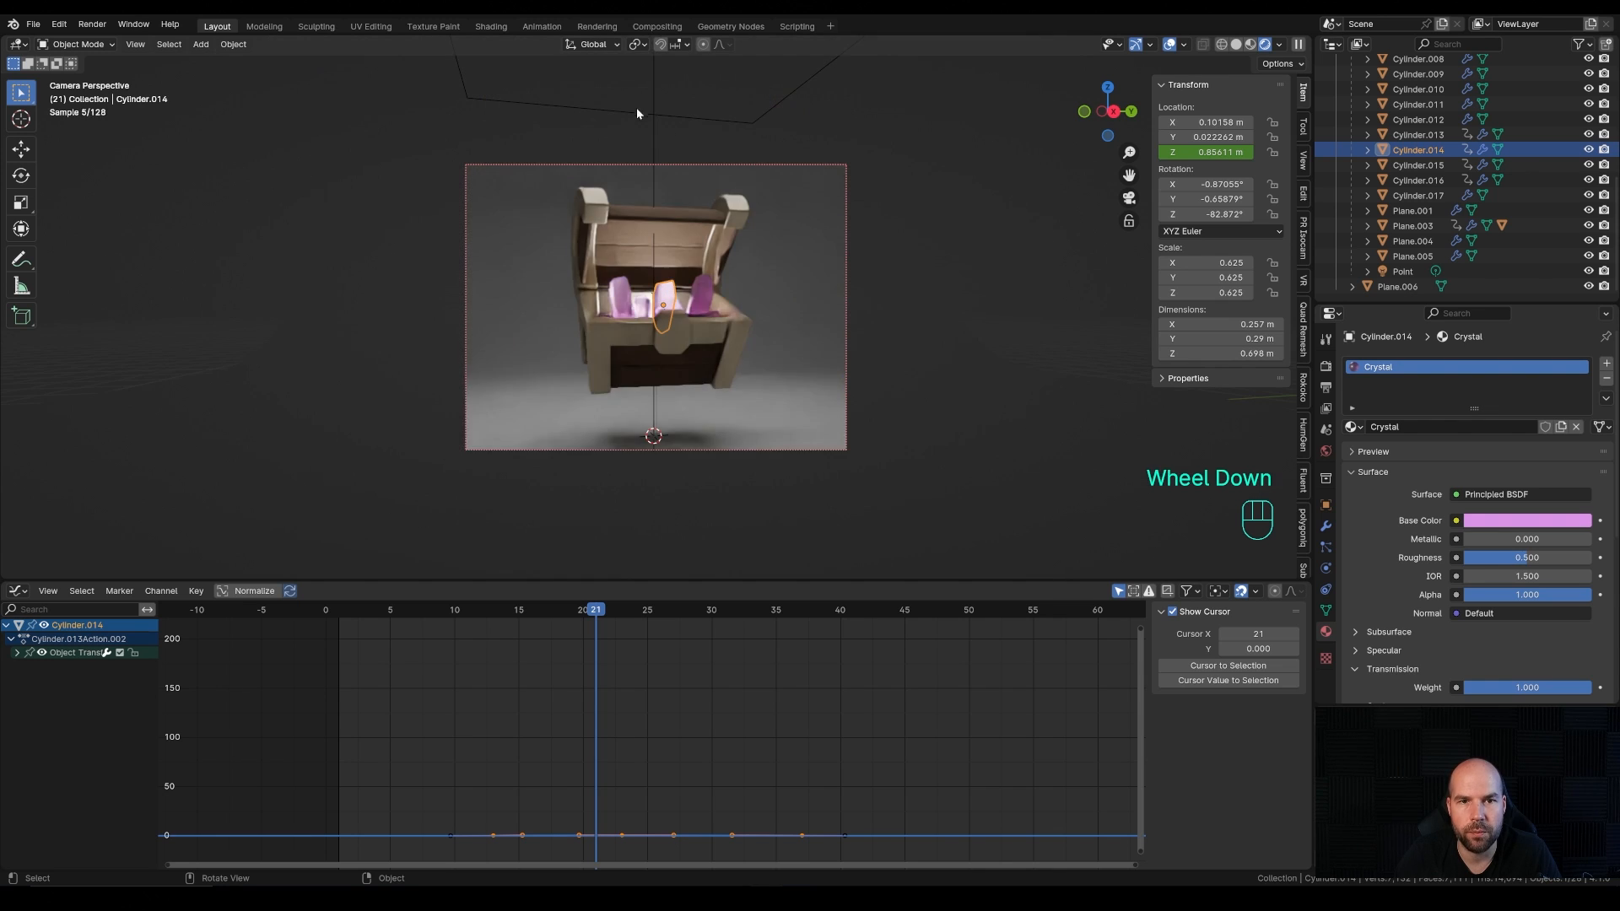
pyautogui.doubleClick(806, 250)
pyautogui.click(816, 246)
pyautogui.click(1441, 426)
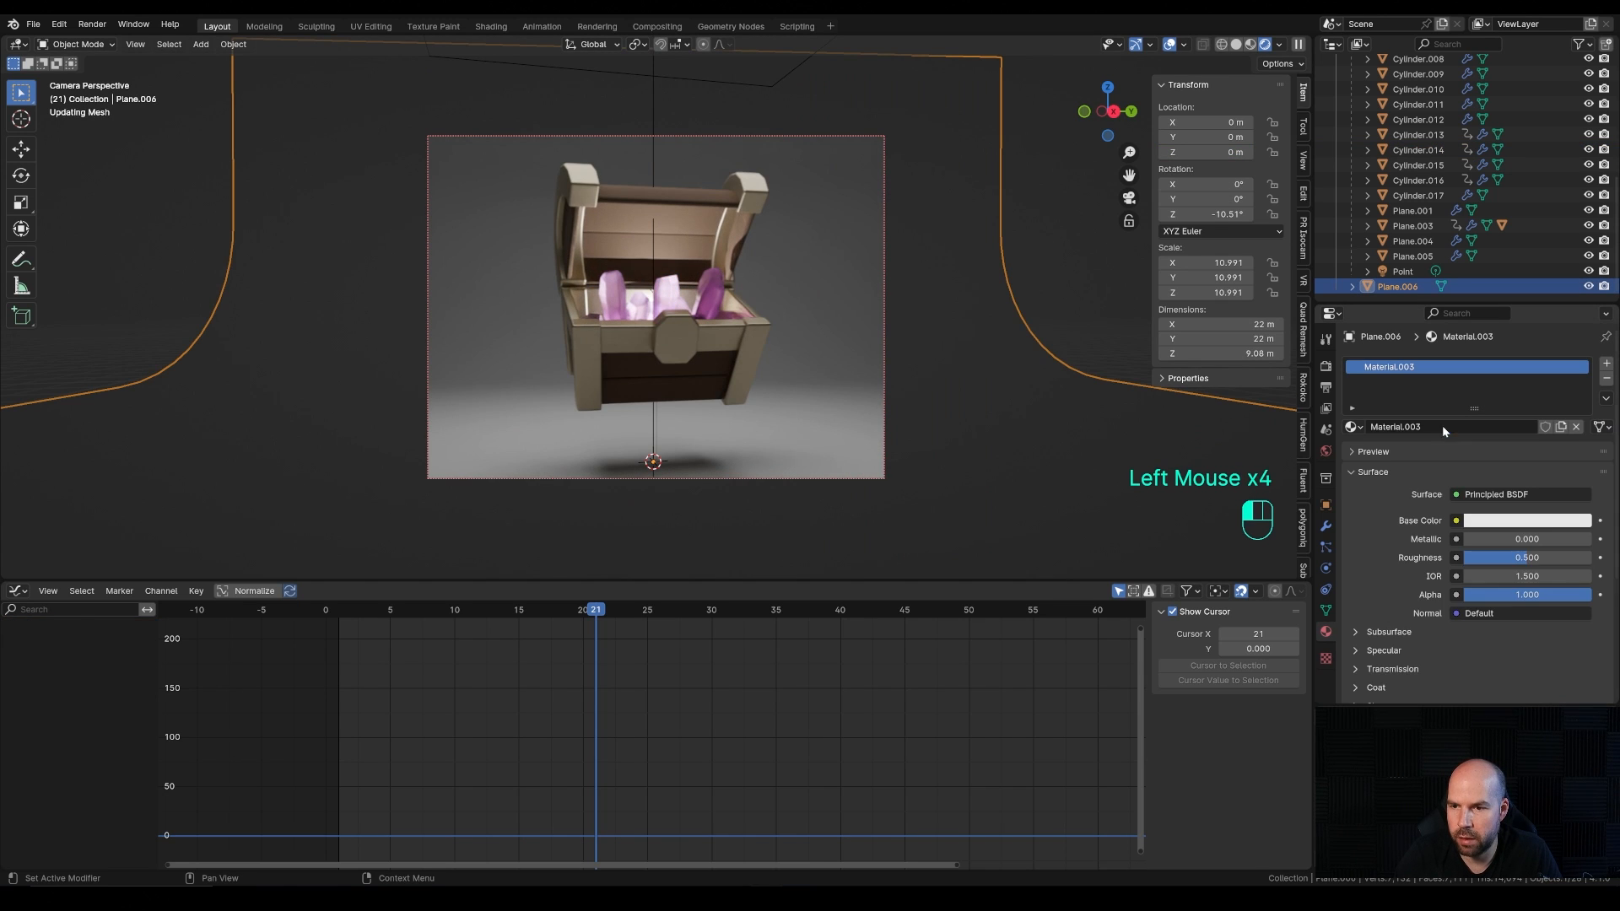
pyautogui.click(1550, 520)
pyautogui.moveTo(1540, 335)
pyautogui.mouseDown()
pyautogui.moveTo(1509, 349)
pyautogui.moveTo(1579, 383)
pyautogui.moveTo(1578, 341)
pyautogui.mouseUp()
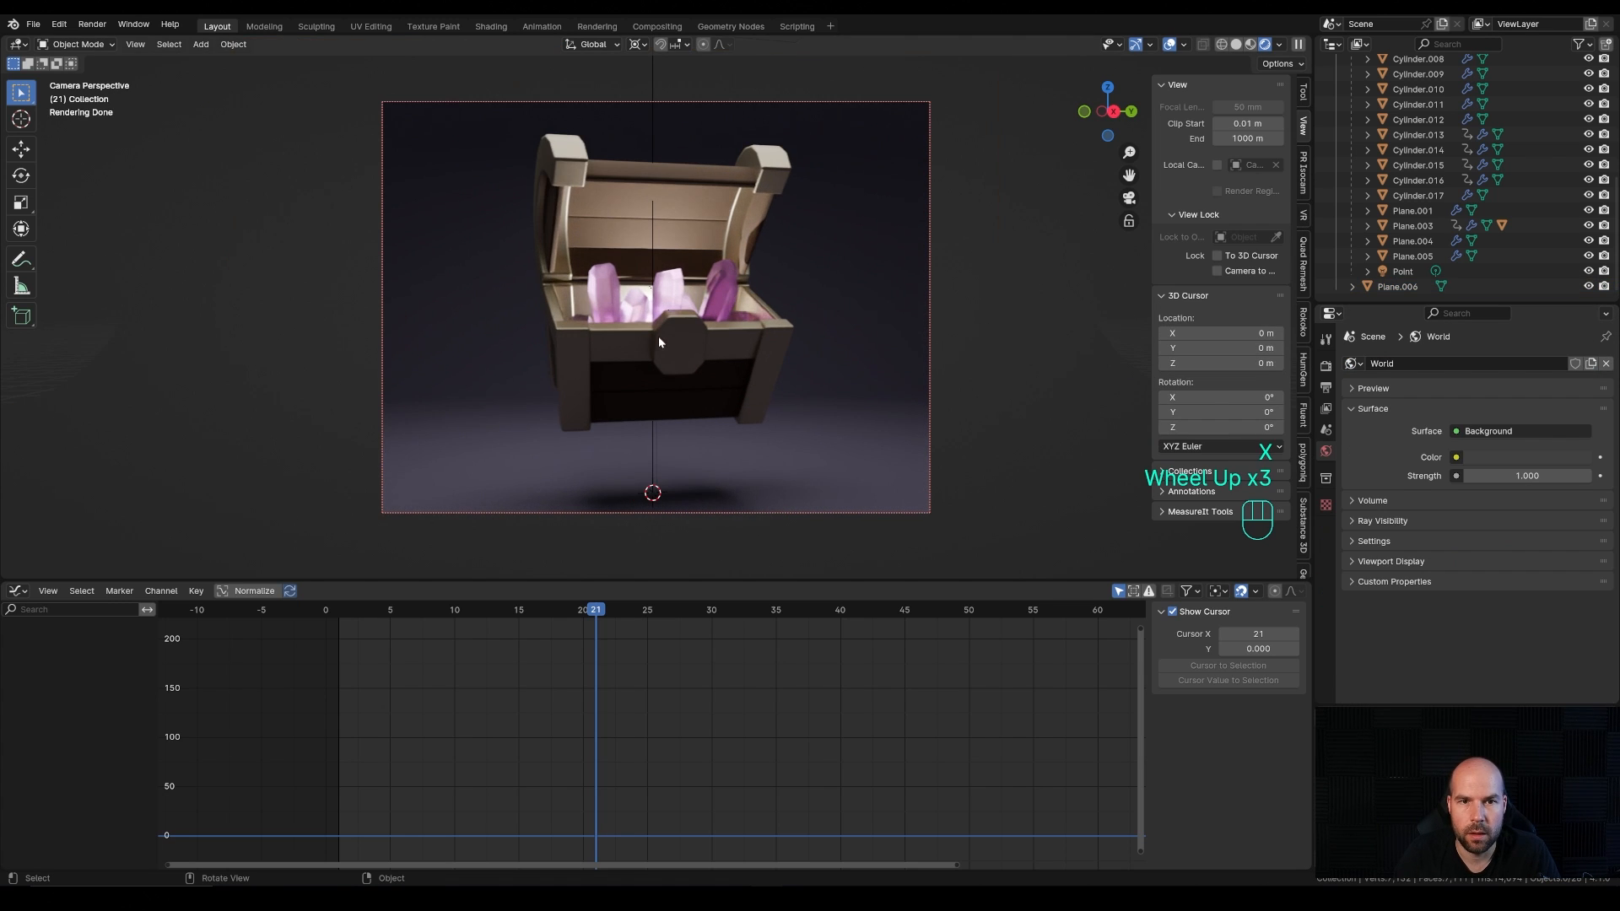
# Step: Duplicate the overhead area light, place the copy beside the chest, and shrink it to about 2.93 m
pyautogui.scroll(-2, 678, 334)
pyautogui.click(651, 80)
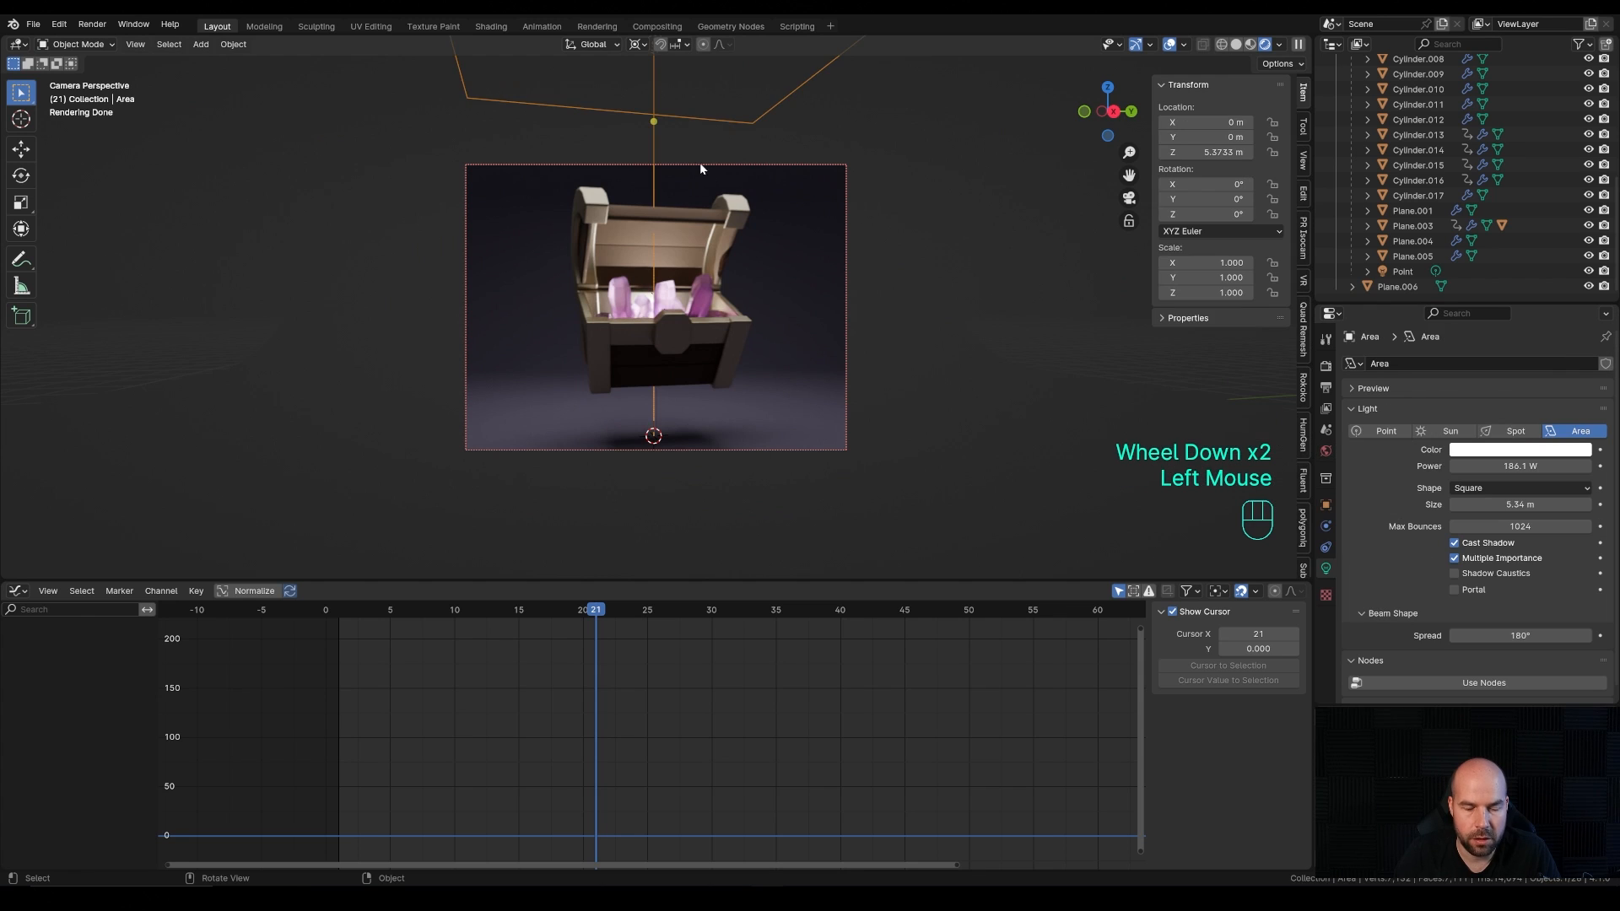
pyautogui.hotkey('shift', 'd')
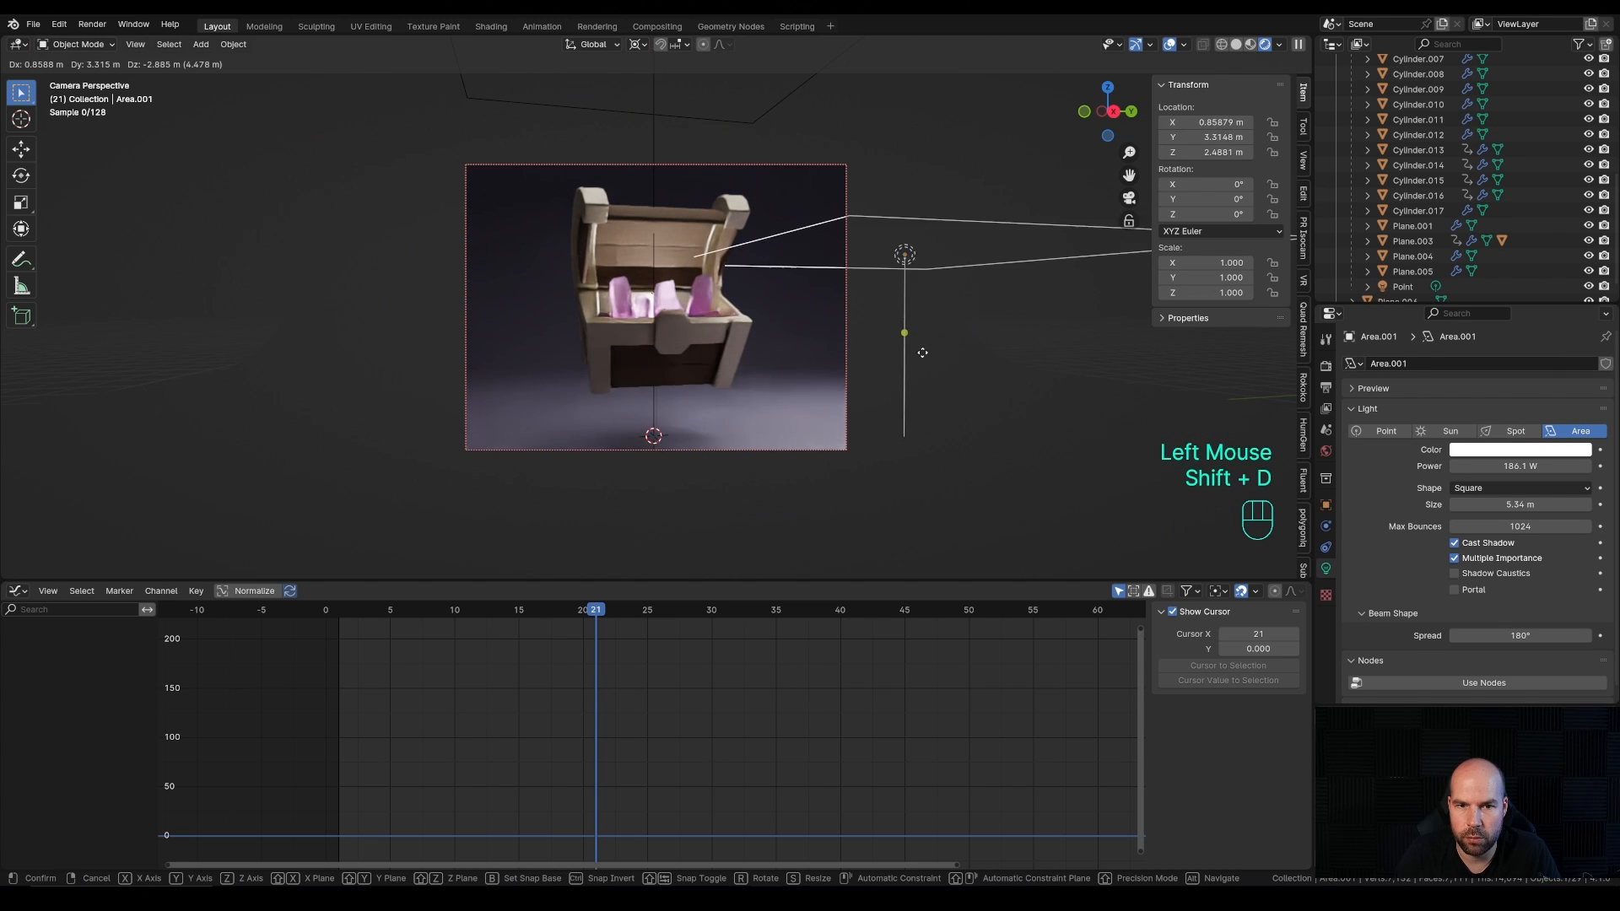
pyautogui.click(941, 385)
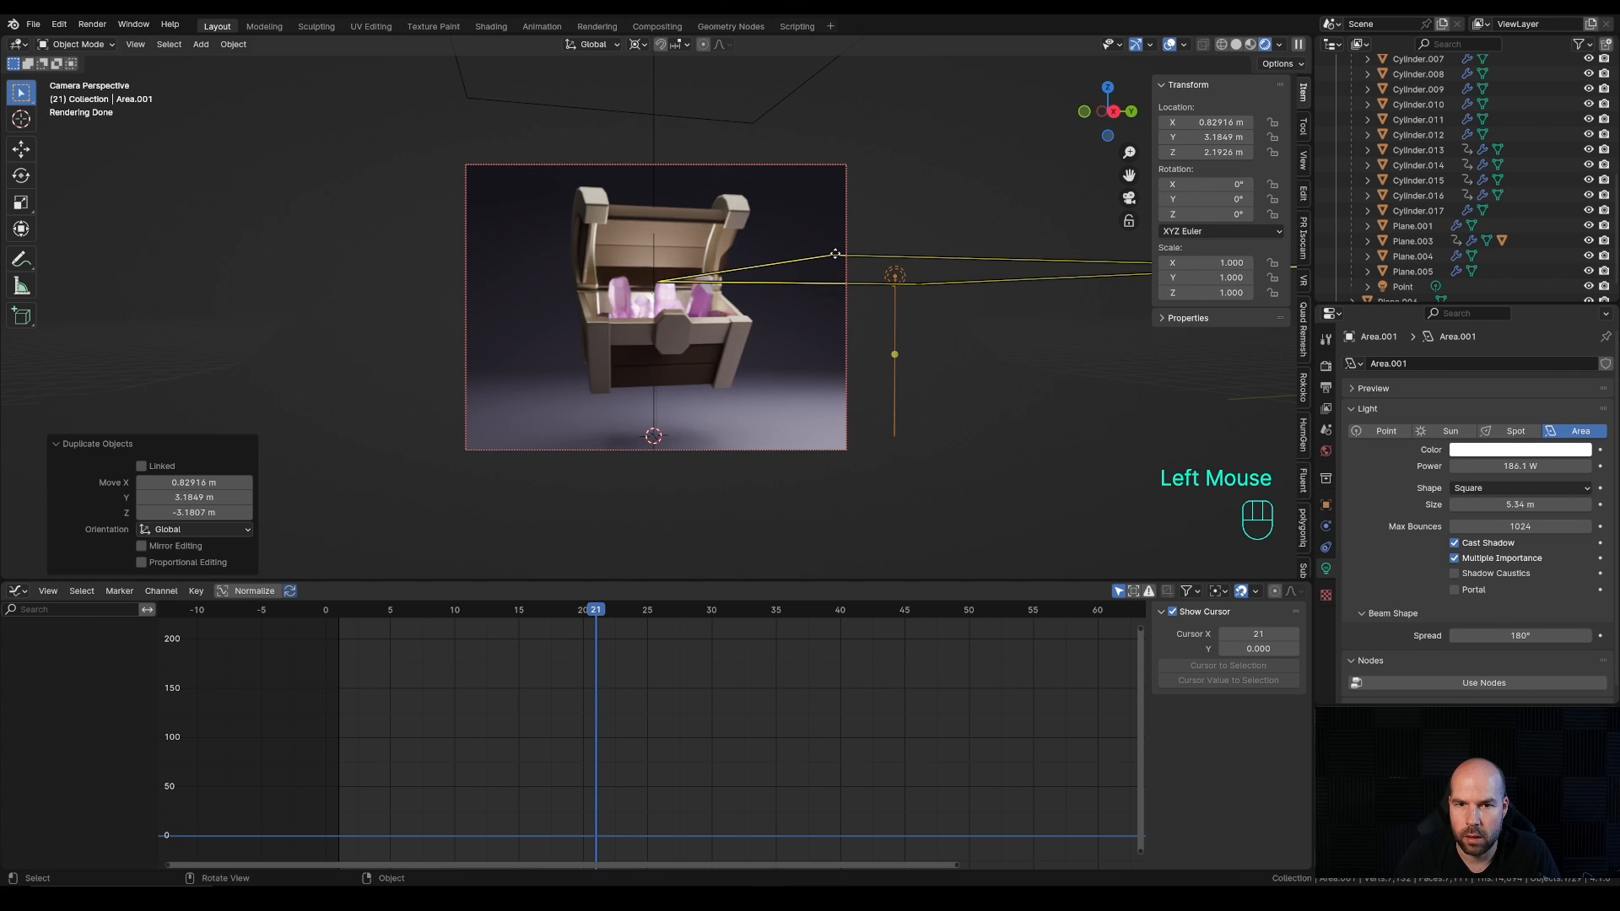
pyautogui.moveTo(835, 254)
pyautogui.mouseDown()
pyautogui.moveTo(879, 269)
pyautogui.moveTo(863, 263)
pyautogui.mouseUp()
# Step: Reposition the duplicated area light in front of and beside the chest, at about X 3.13 m, Y 1.76 m, Z 2.52 m
pyautogui.moveTo(831, 300); pyautogui.dragTo(859, 355, button='middle')
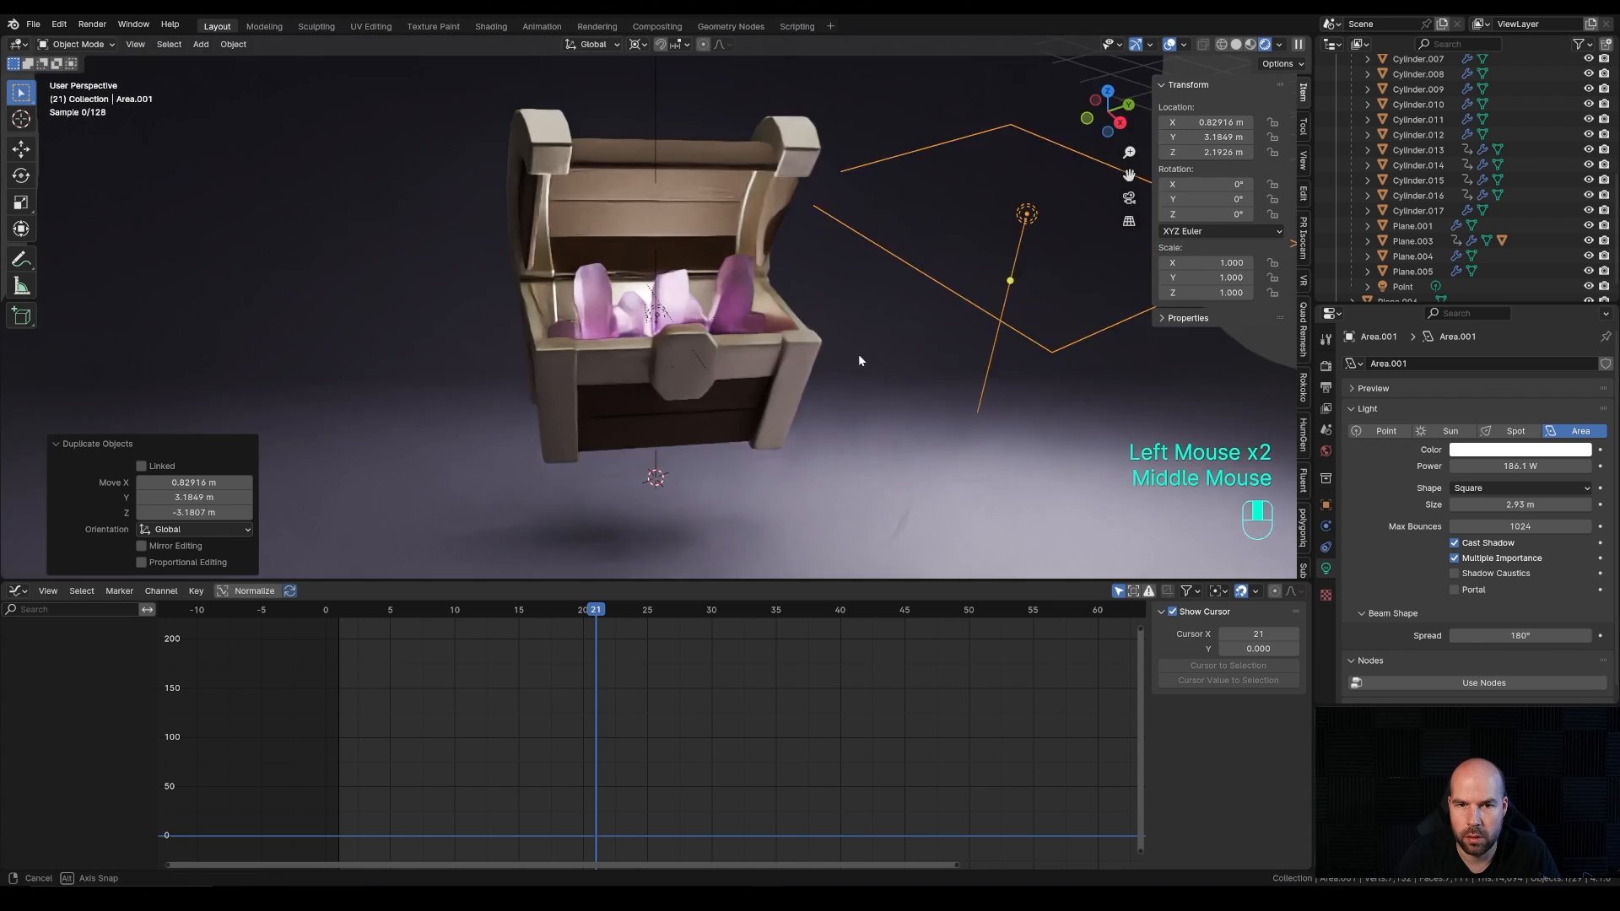
pyautogui.scroll(-2, 858, 353)
pyautogui.press('g')
pyautogui.click(928, 253)
pyautogui.press('g')
pyautogui.press('z')
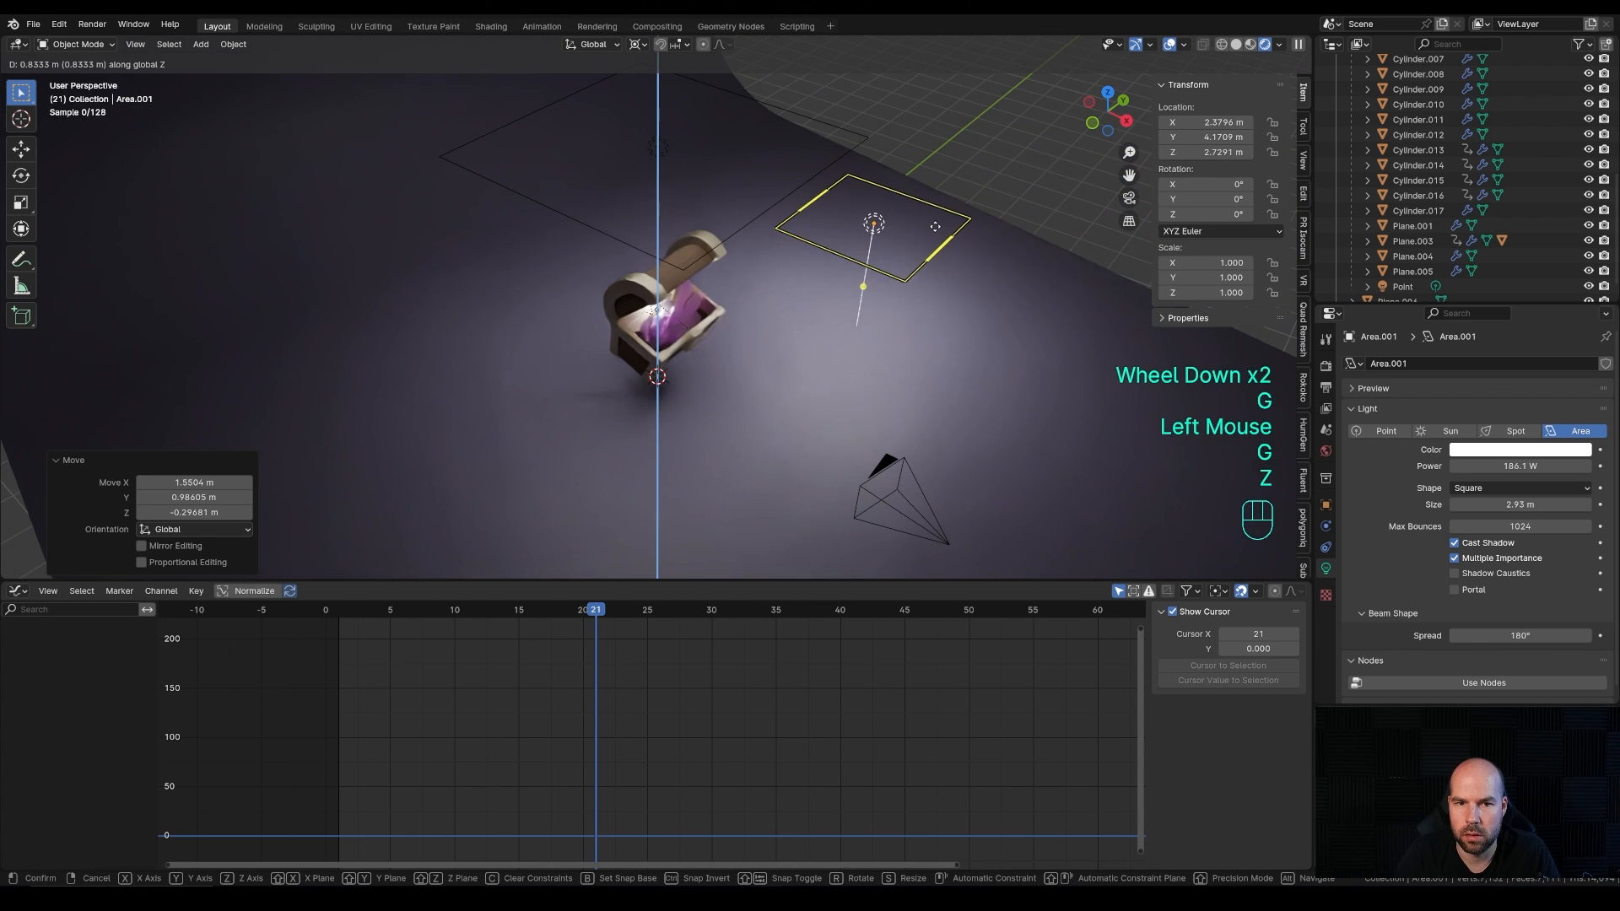
pyautogui.click(935, 226)
pyautogui.press('KP_0')
pyautogui.press('g')
pyautogui.click(711, 315)
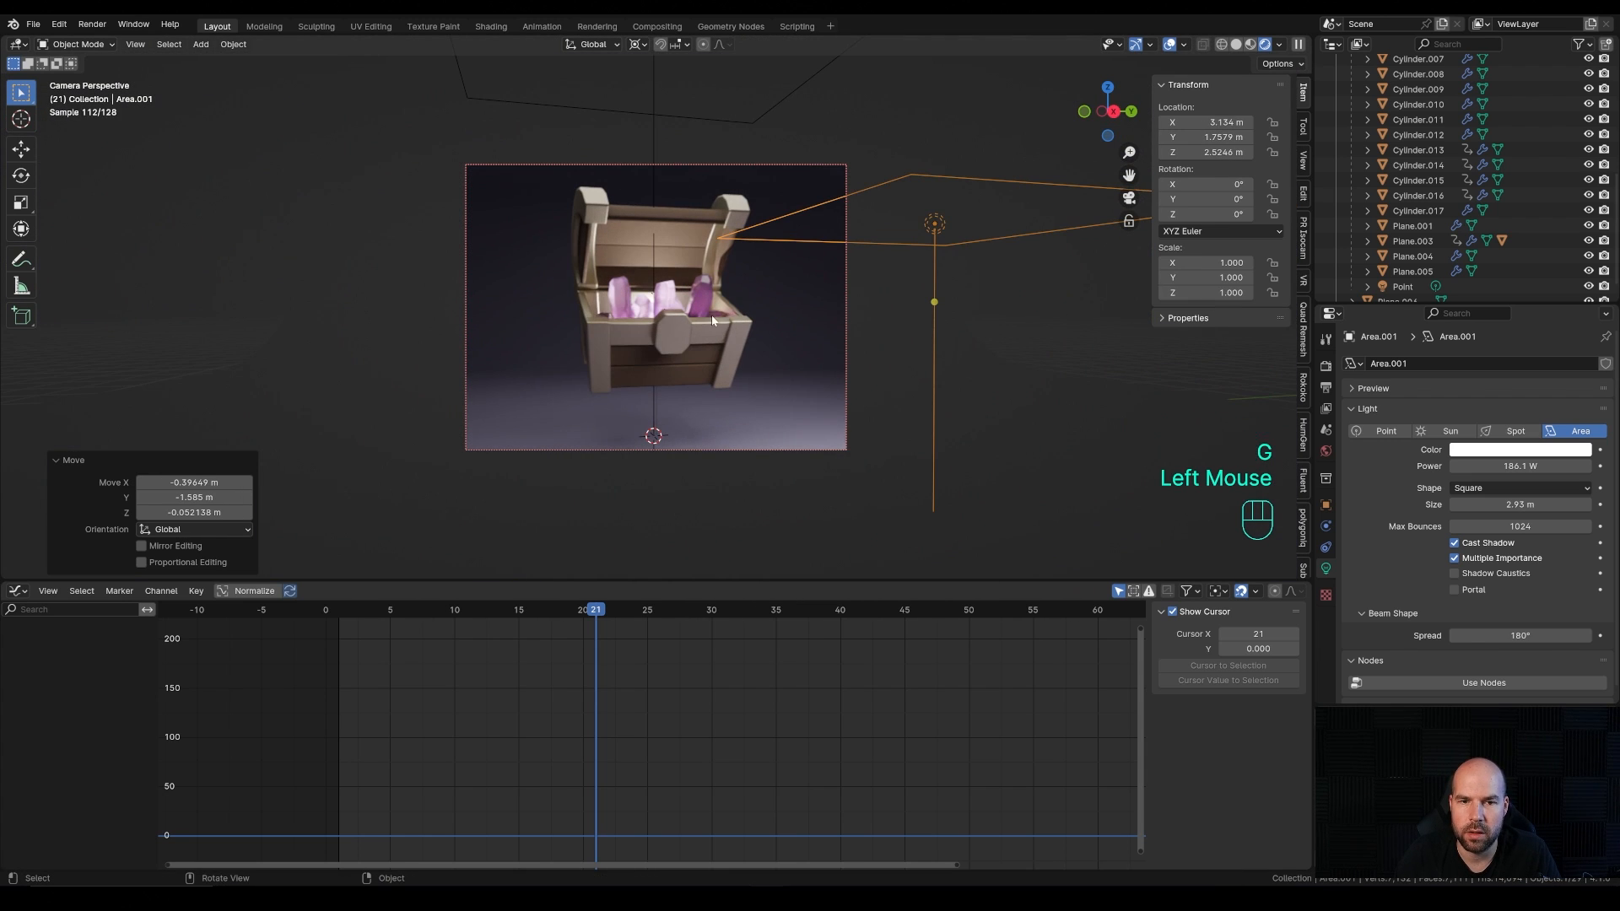
# Step: Select and delete the extra light beside the chest
pyautogui.scroll(2, 759, 319)
pyautogui.keyDown('shift'); pyautogui.moveTo(845, 334); pyautogui.dragTo(914, 166, button='middle'); pyautogui.keyUp('shift')
pyautogui.click(914, 167)
pyautogui.press('x')
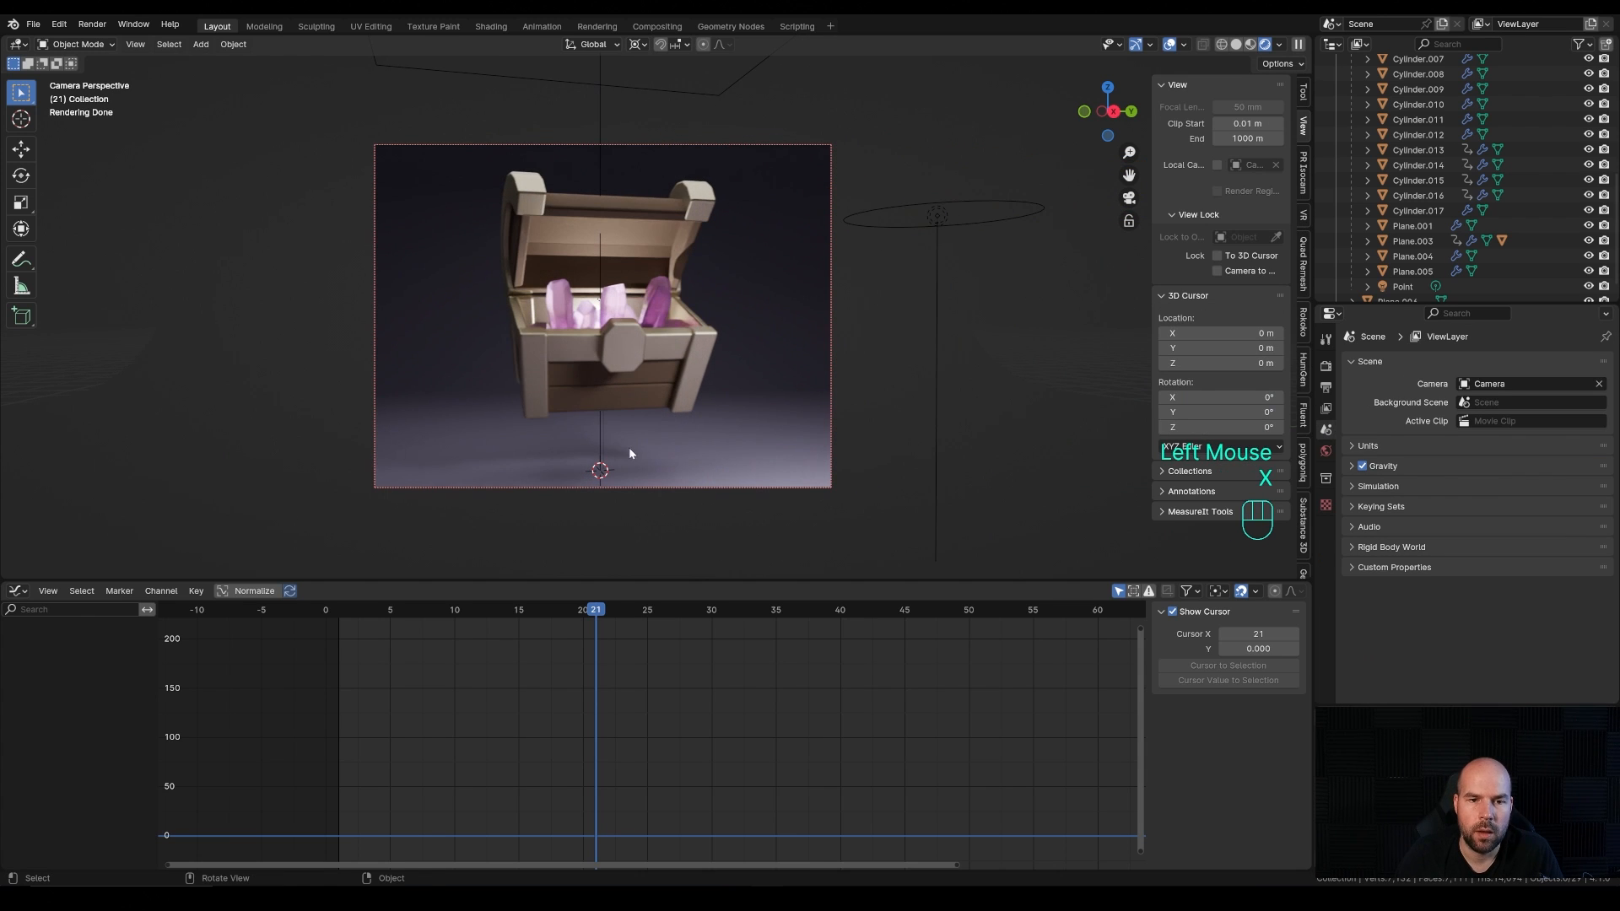
# Step: Add a point light on the floor behind the chest and raise it vertically by about 1.03 m
pyautogui.moveTo(615, 429); pyautogui.dragTo(527, 380, button='middle')
pyautogui.keyDown('shift'); pyautogui.rightClick(504, 381); pyautogui.keyUp('shift')
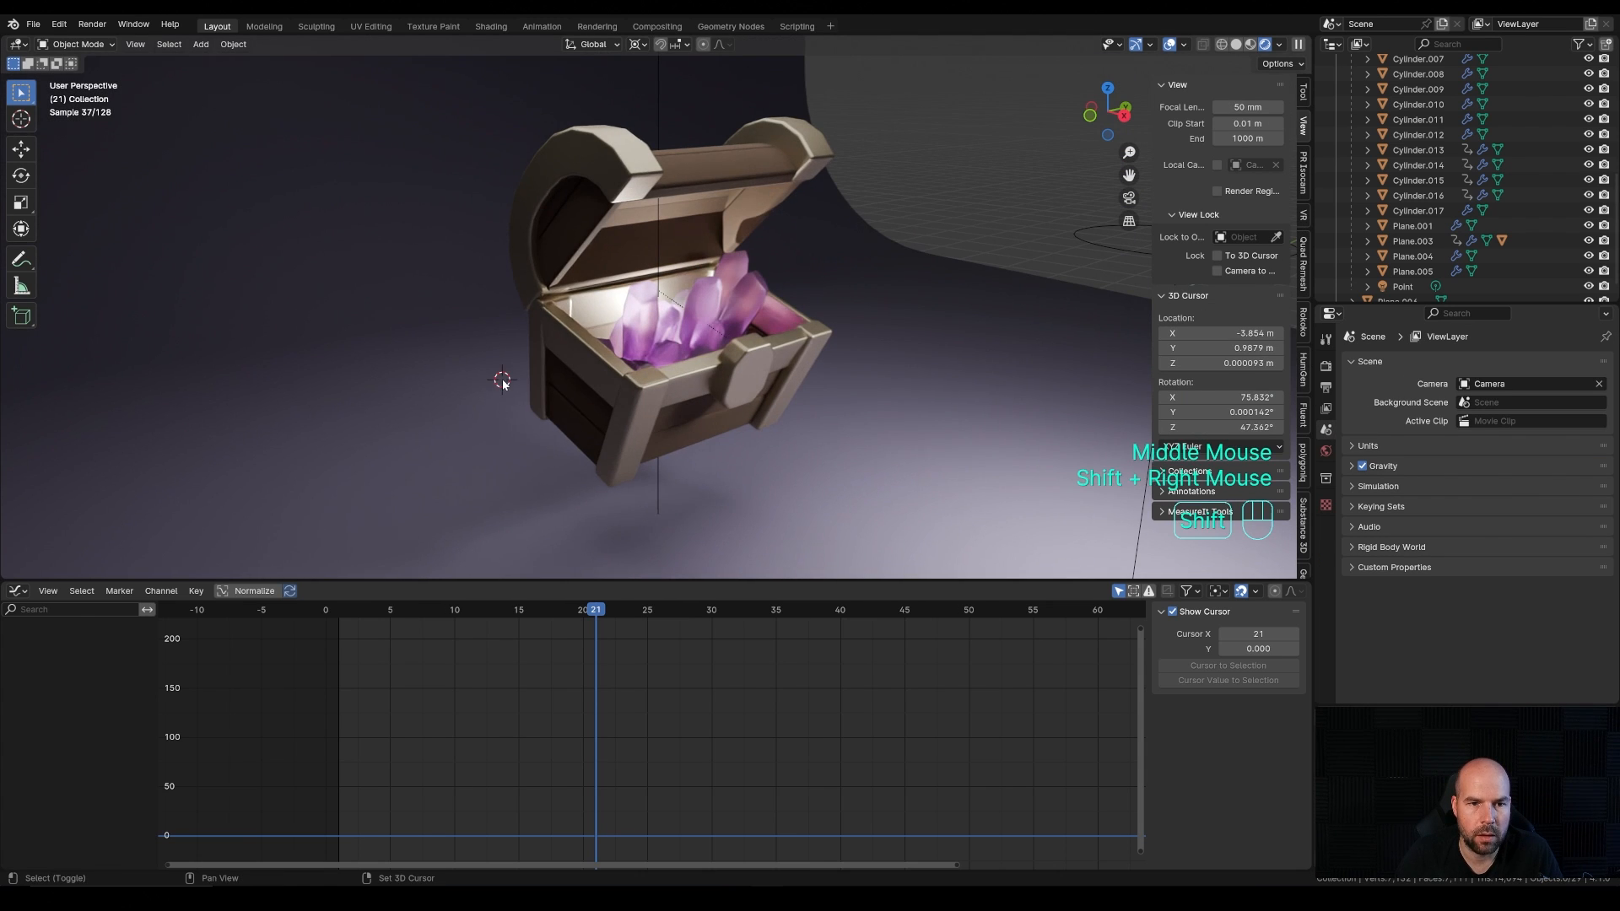
pyautogui.hotkey('shift', 'a')
pyautogui.moveTo(579, 402)
pyautogui.click(685, 403)
pyautogui.press('g')
pyautogui.press('z')
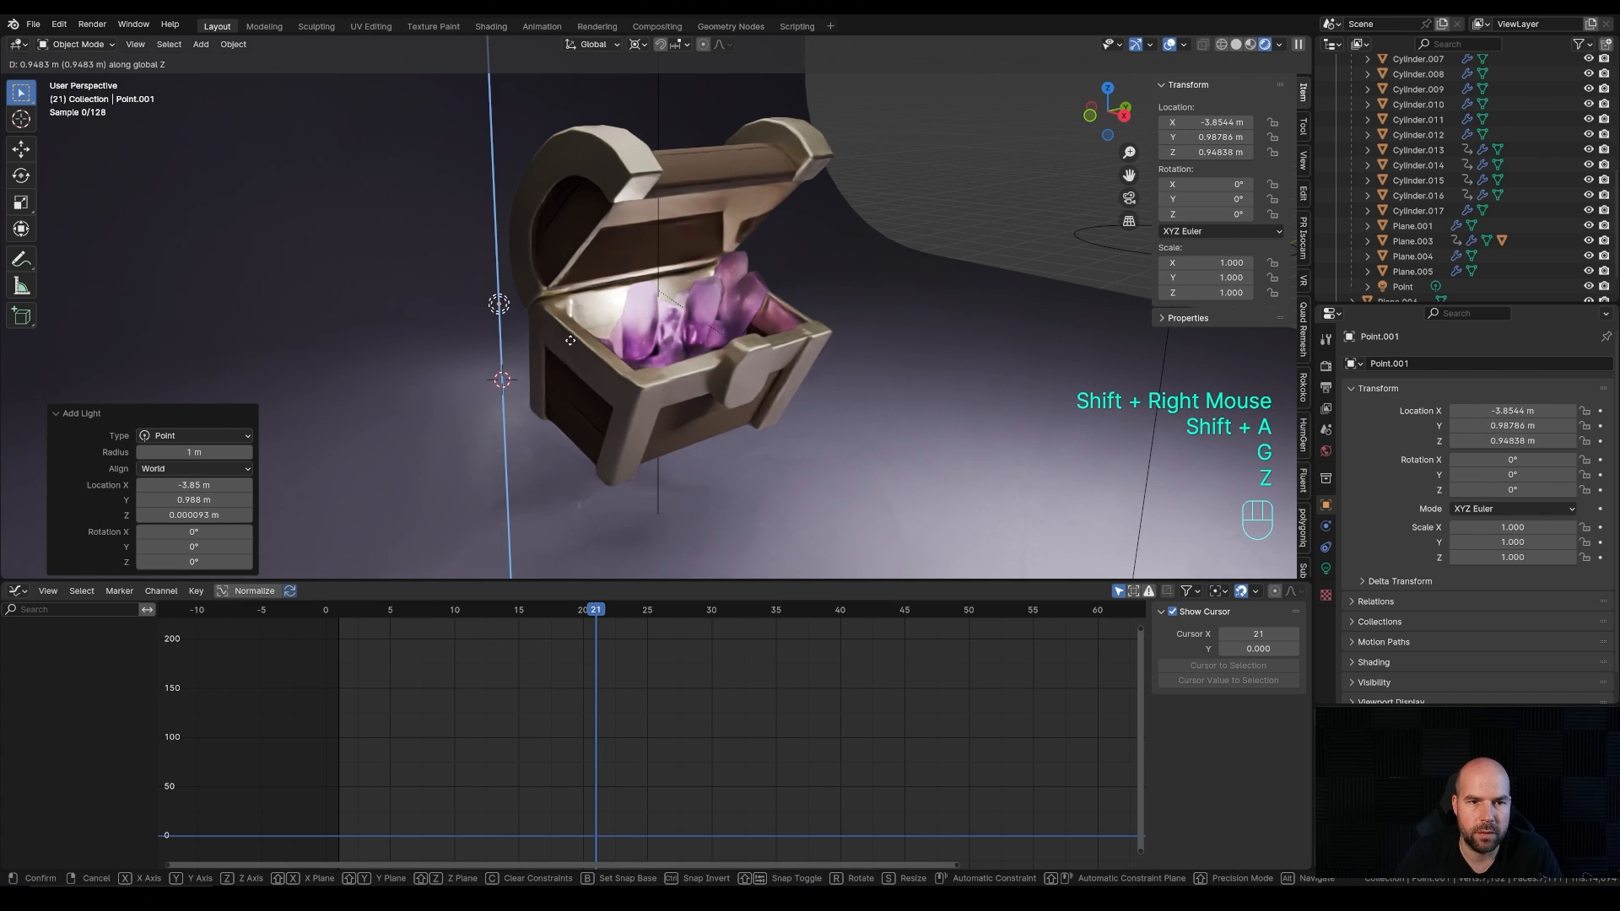
pyautogui.click(1456, 457)
# Step: Try 1500 W as the new point light's power, reduce it to 500 W, and color the light bright light blue
pyautogui.click(1325, 567)
pyautogui.click(1518, 465)
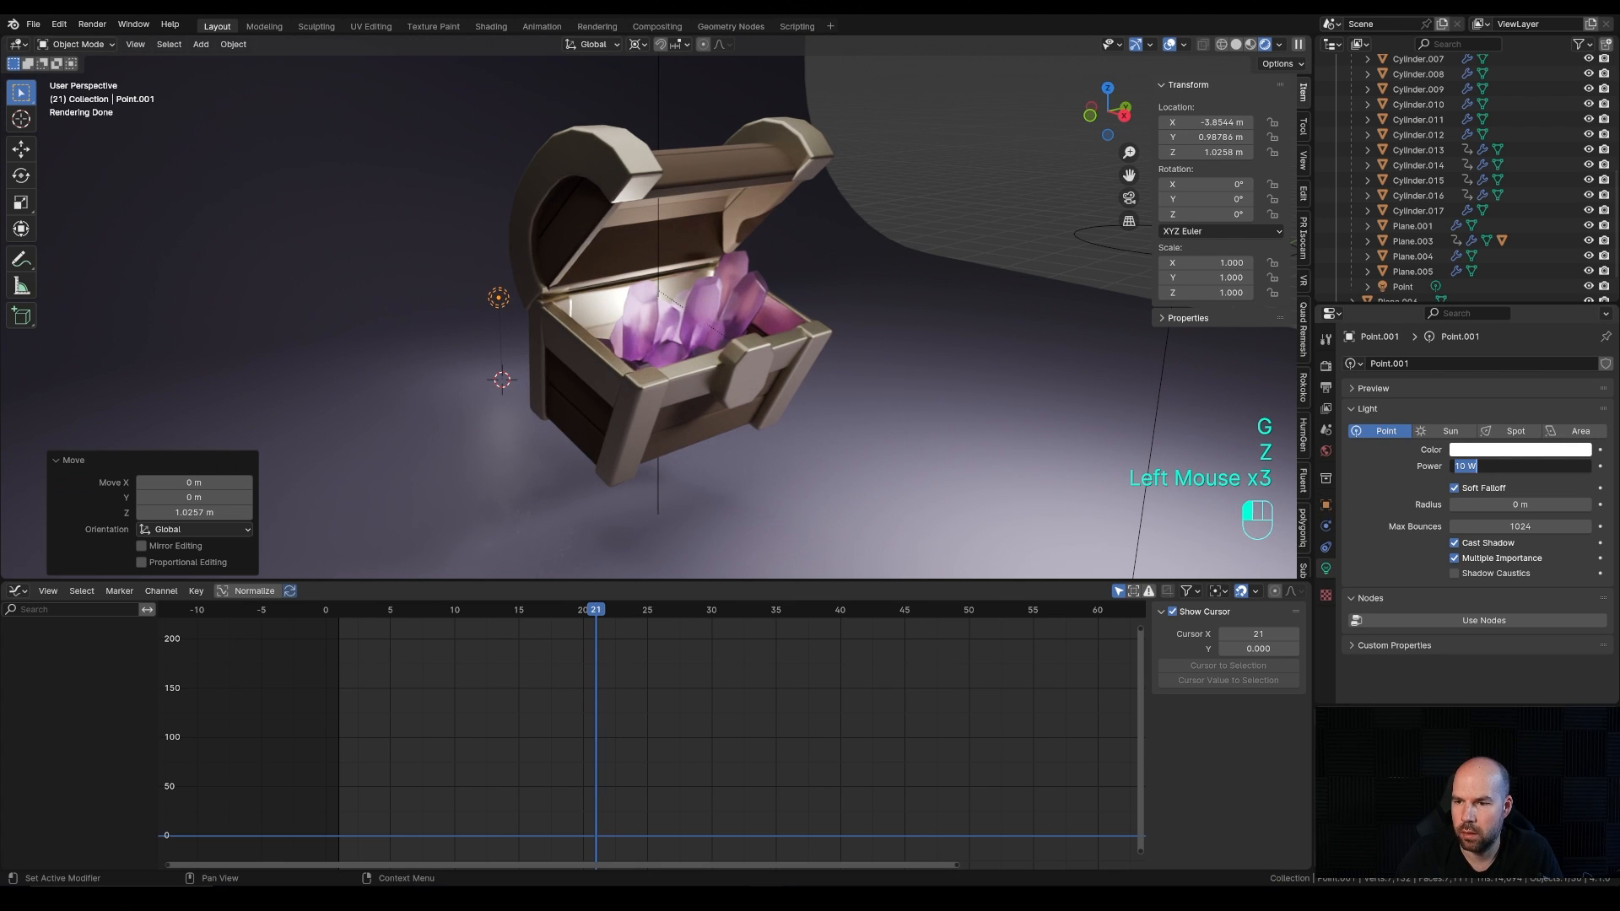
pyautogui.write('1500')
pyautogui.press('Return')
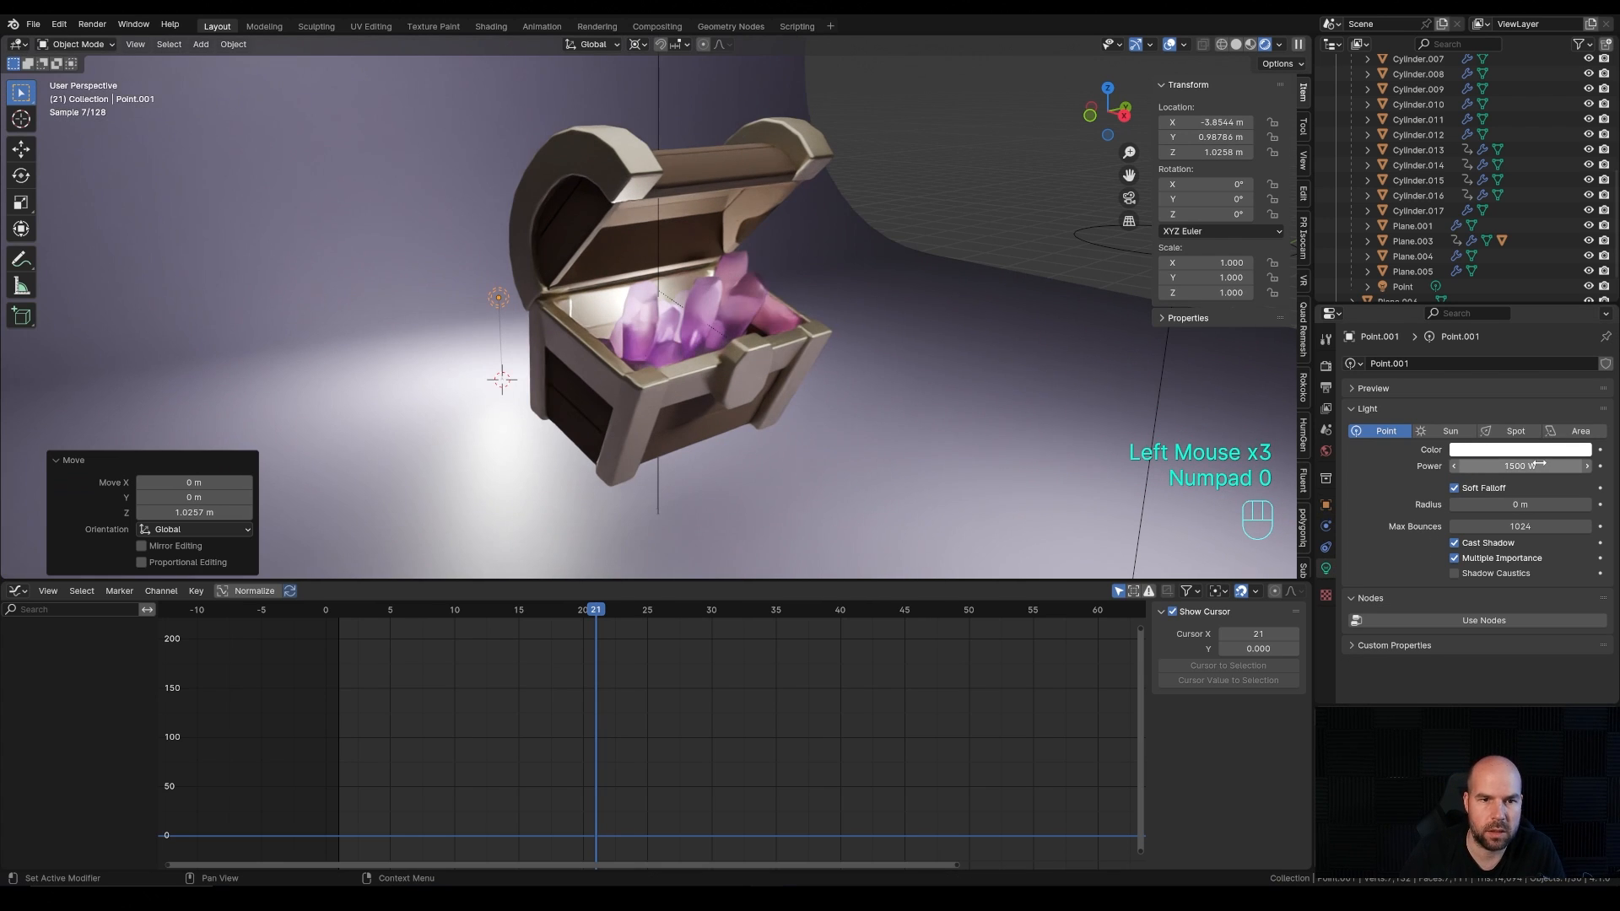
pyautogui.click(1518, 466)
pyautogui.write('500')
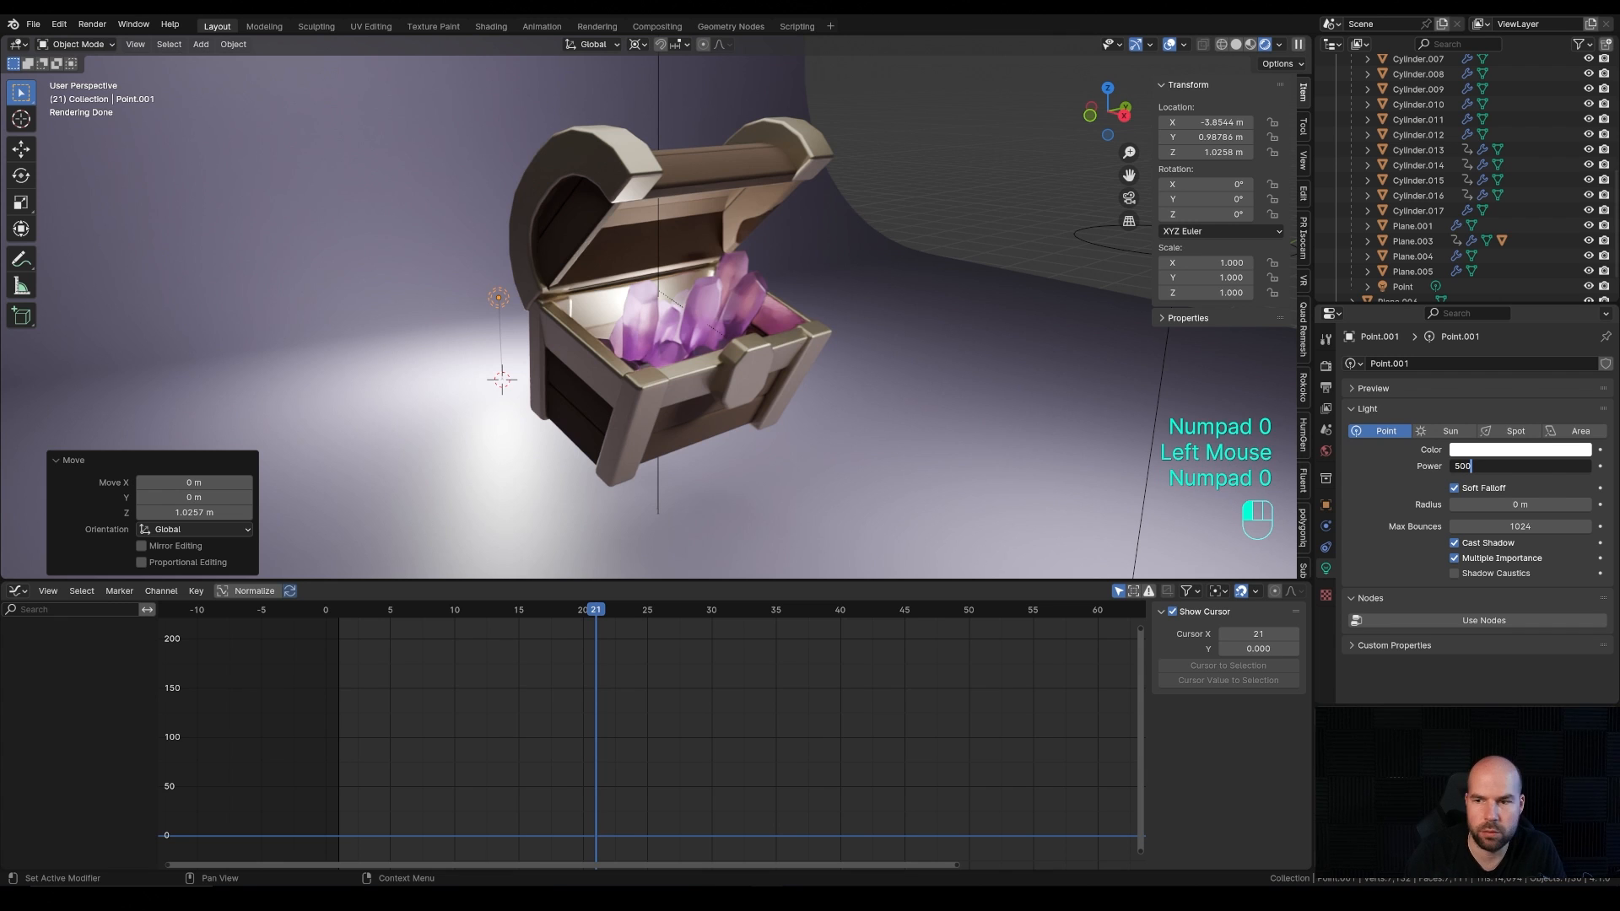
pyautogui.press('Return')
pyautogui.click(1530, 454)
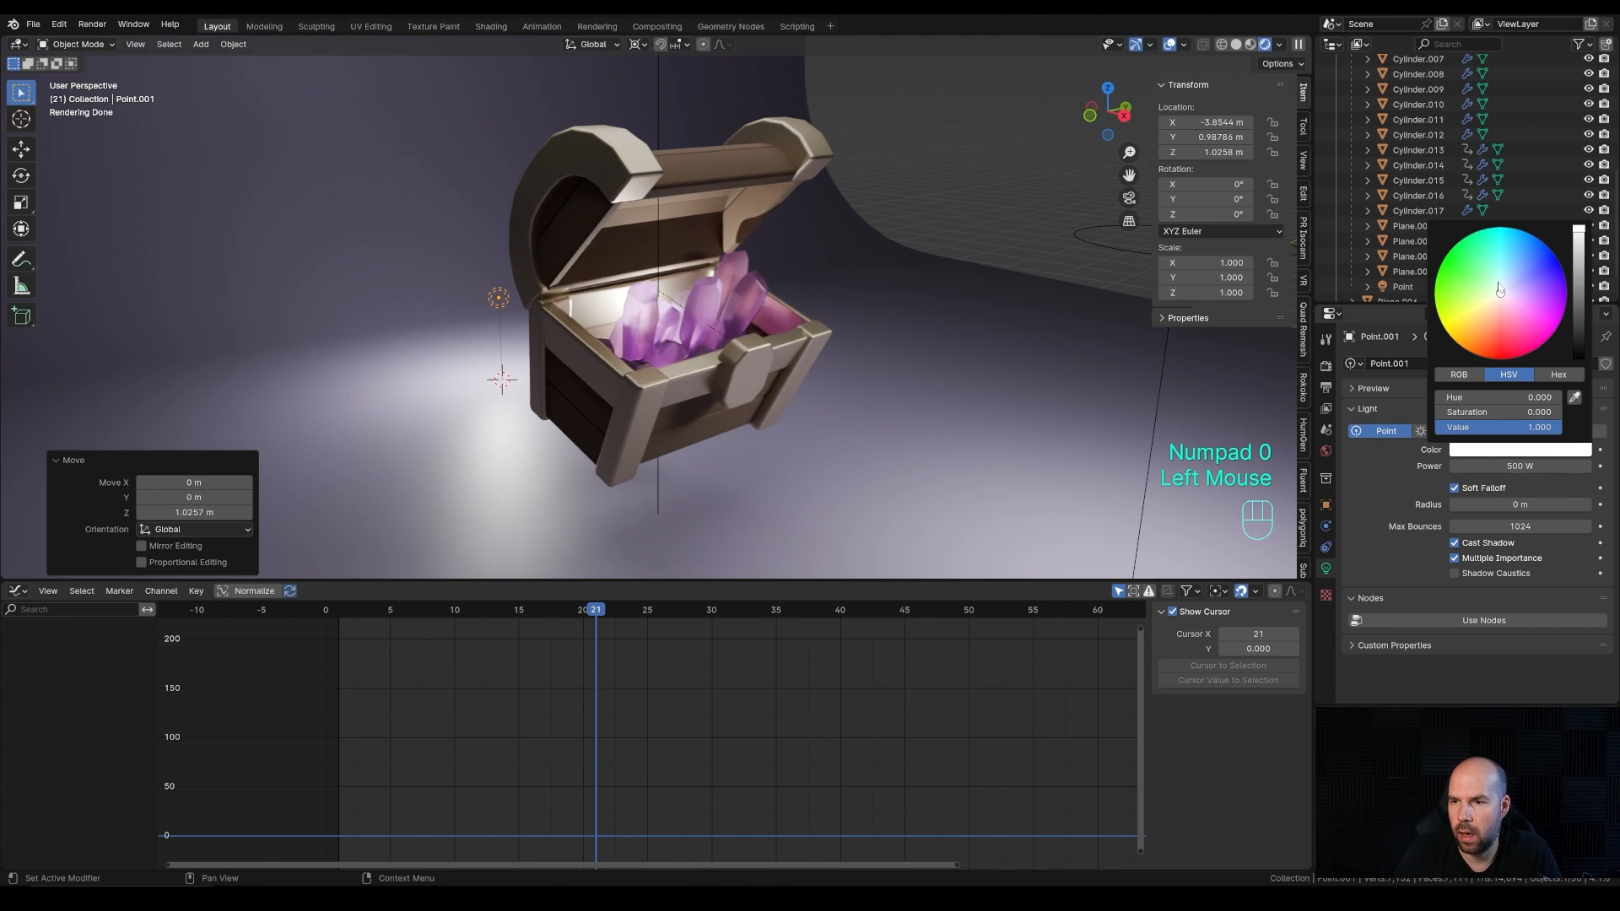
pyautogui.click(1478, 321)
# Step: From the camera view, raise the blue point light vertically by about 0.64 m
pyautogui.press('KP_0')
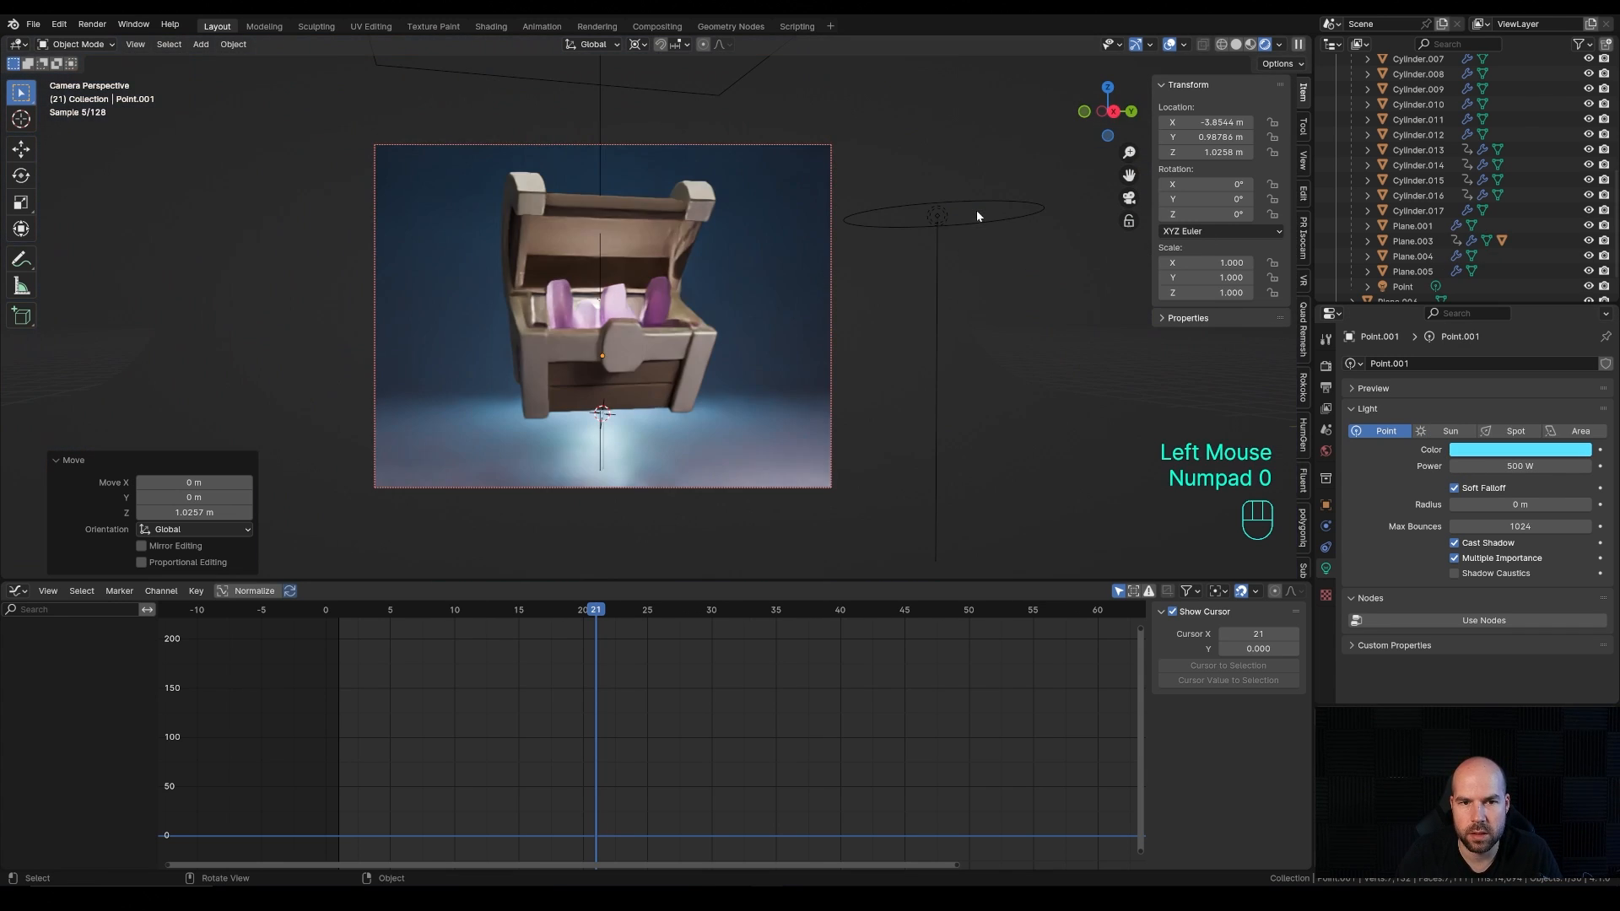
pyautogui.press('g')
pyautogui.press('z')
pyautogui.click(710, 408)
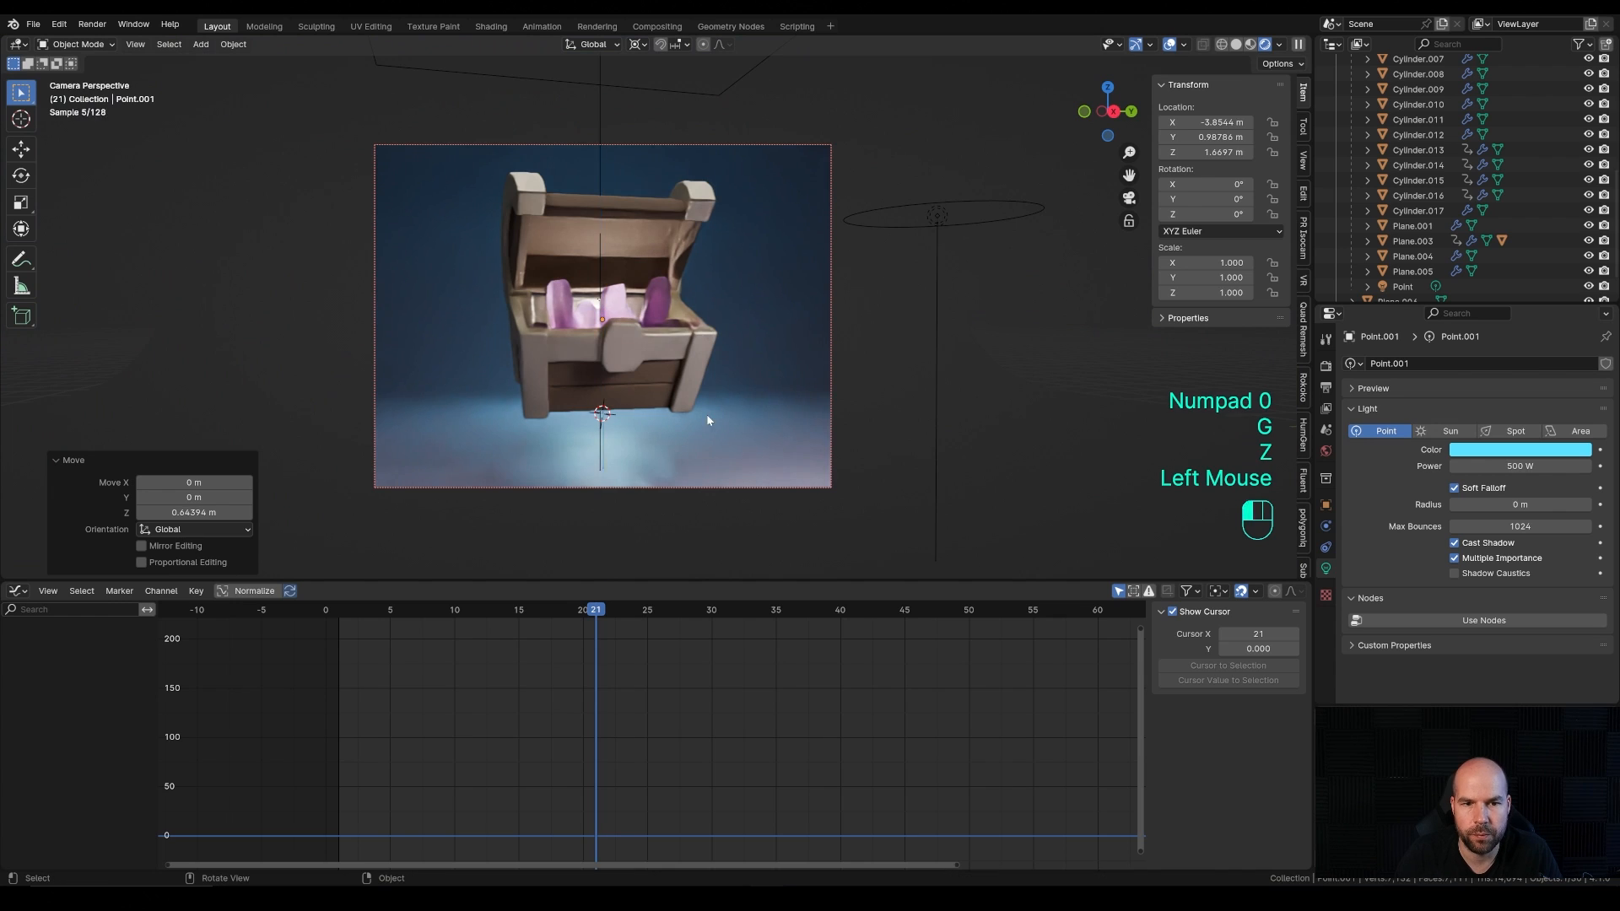
# Step: Lower the specular IOR level of the backdrop's Material.003 to about 0.149
pyautogui.click(871, 387)
pyautogui.click(1325, 631)
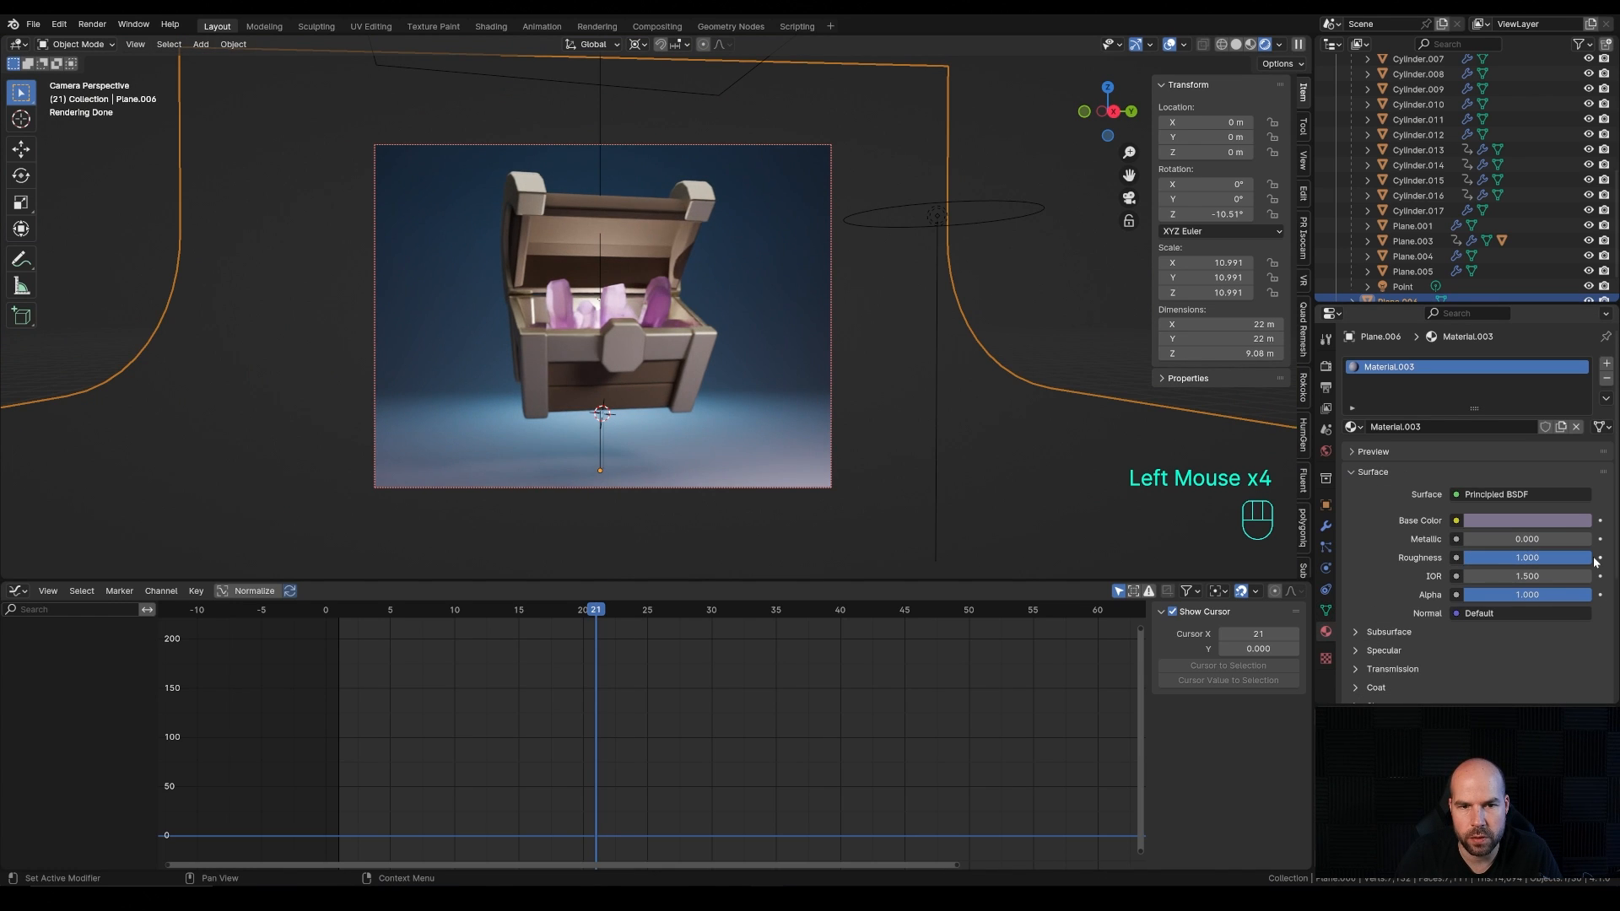
pyautogui.click(1369, 633)
pyautogui.click(1369, 633)
pyautogui.click(1370, 652)
pyautogui.scroll(-3, 1536, 678)
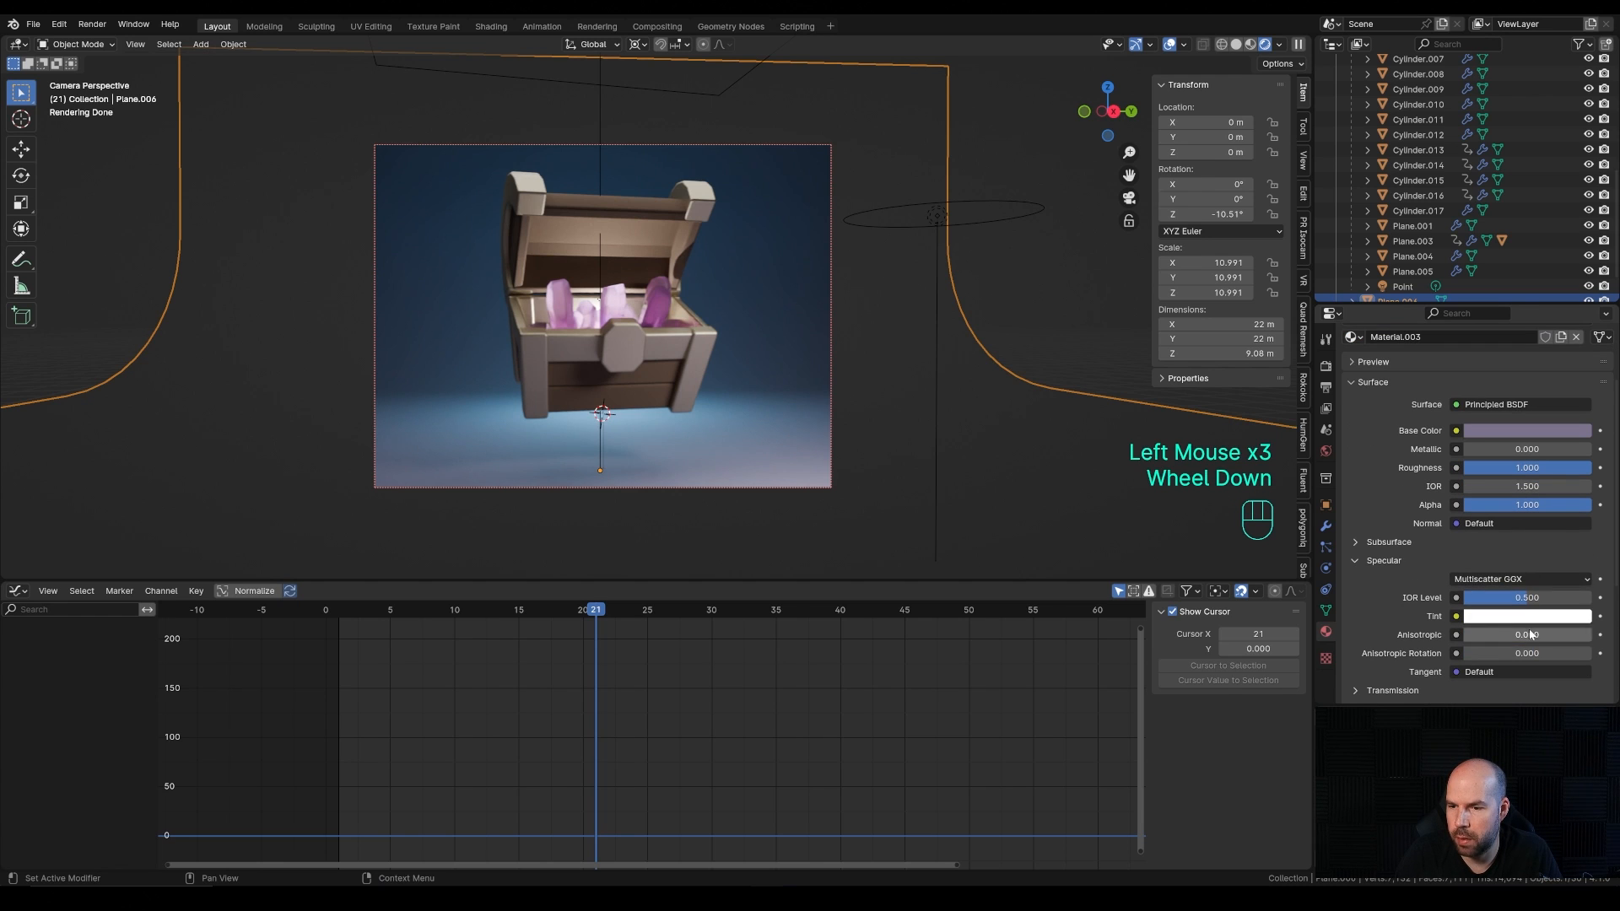
pyautogui.moveTo(1528, 598); pyautogui.dragTo(1483, 598)
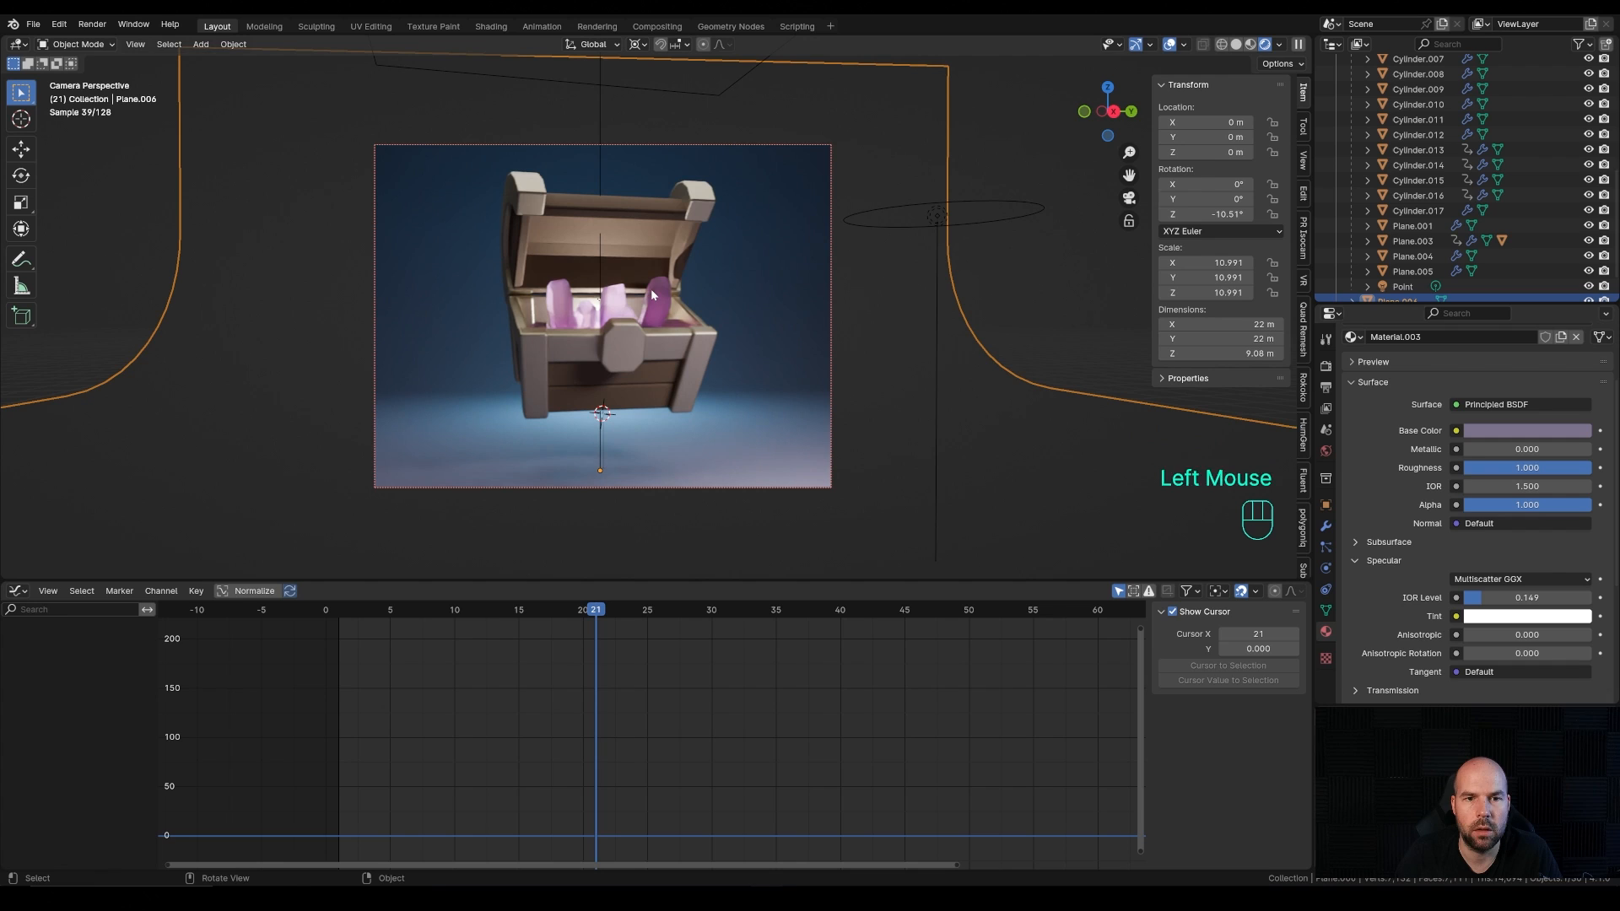
# Step: In the render color management, set the look to High Contrast and raise the exposure to about 0.552
pyautogui.click(1326, 366)
pyautogui.scroll(-2, 1417, 529)
pyautogui.scroll(-1, 1405, 688)
pyautogui.click(1426, 693)
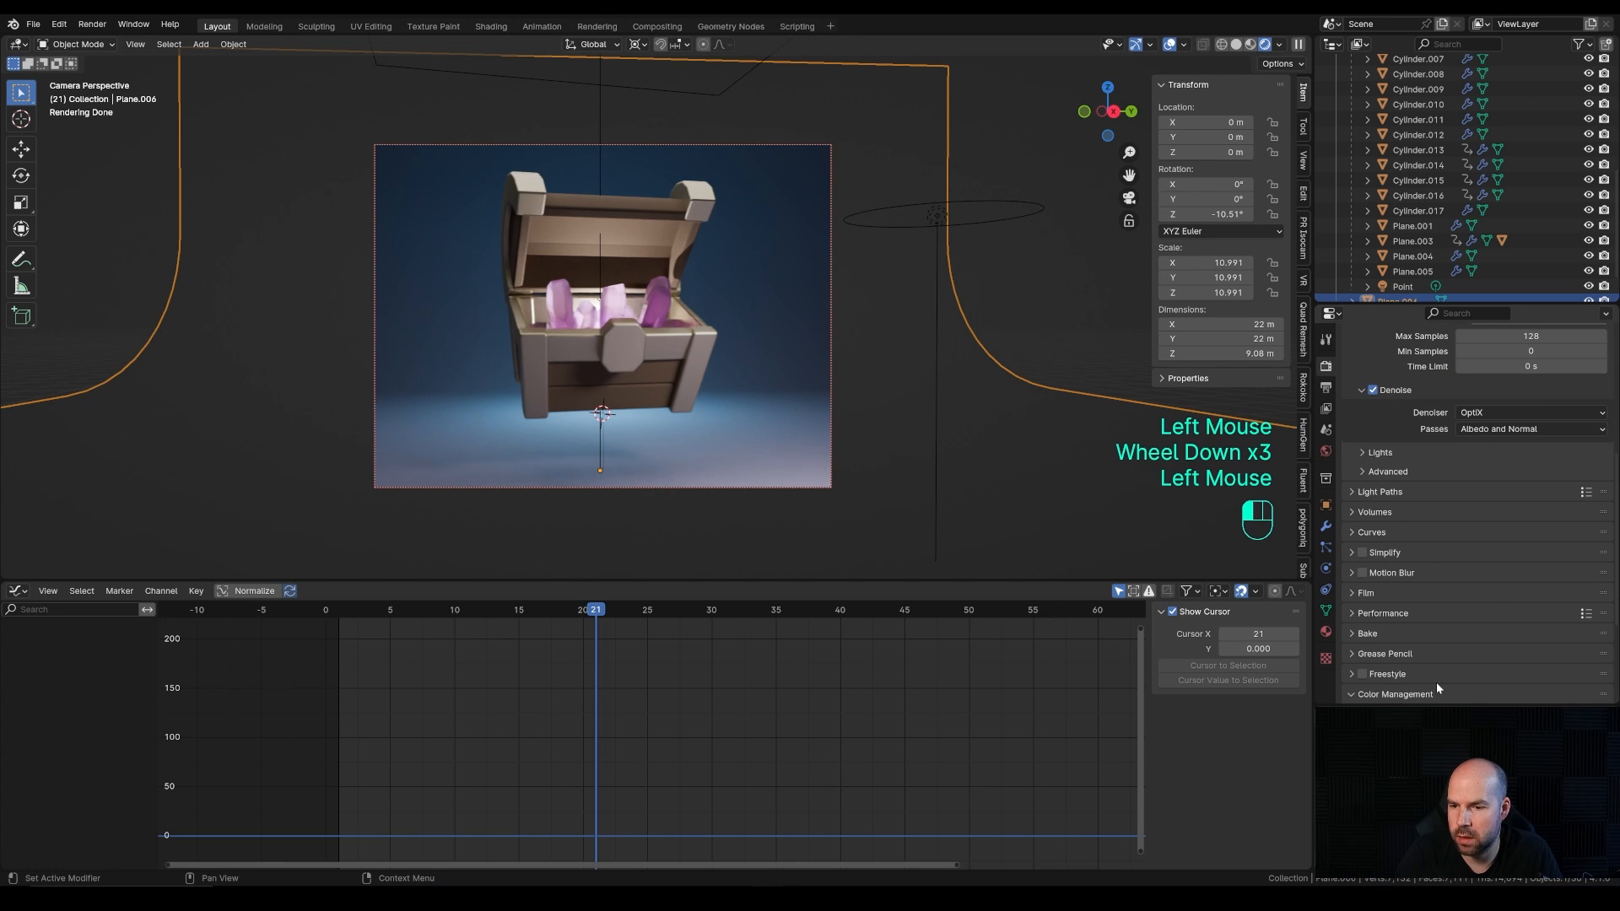
pyautogui.scroll(-1, 1476, 597)
pyautogui.click(1496, 595)
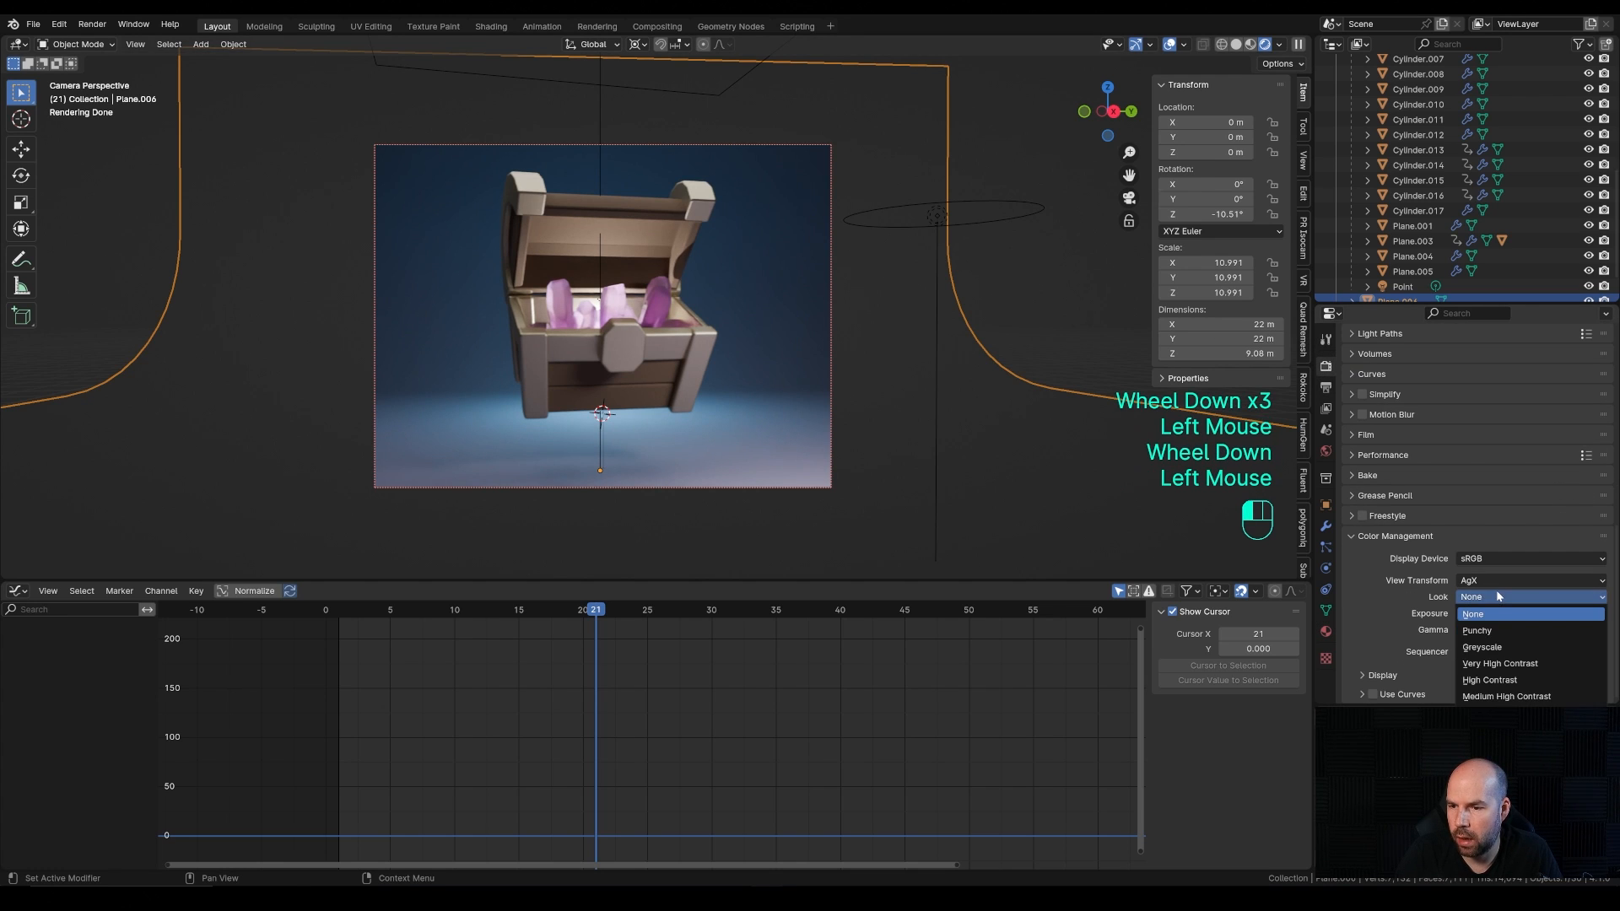
pyautogui.click(1504, 595)
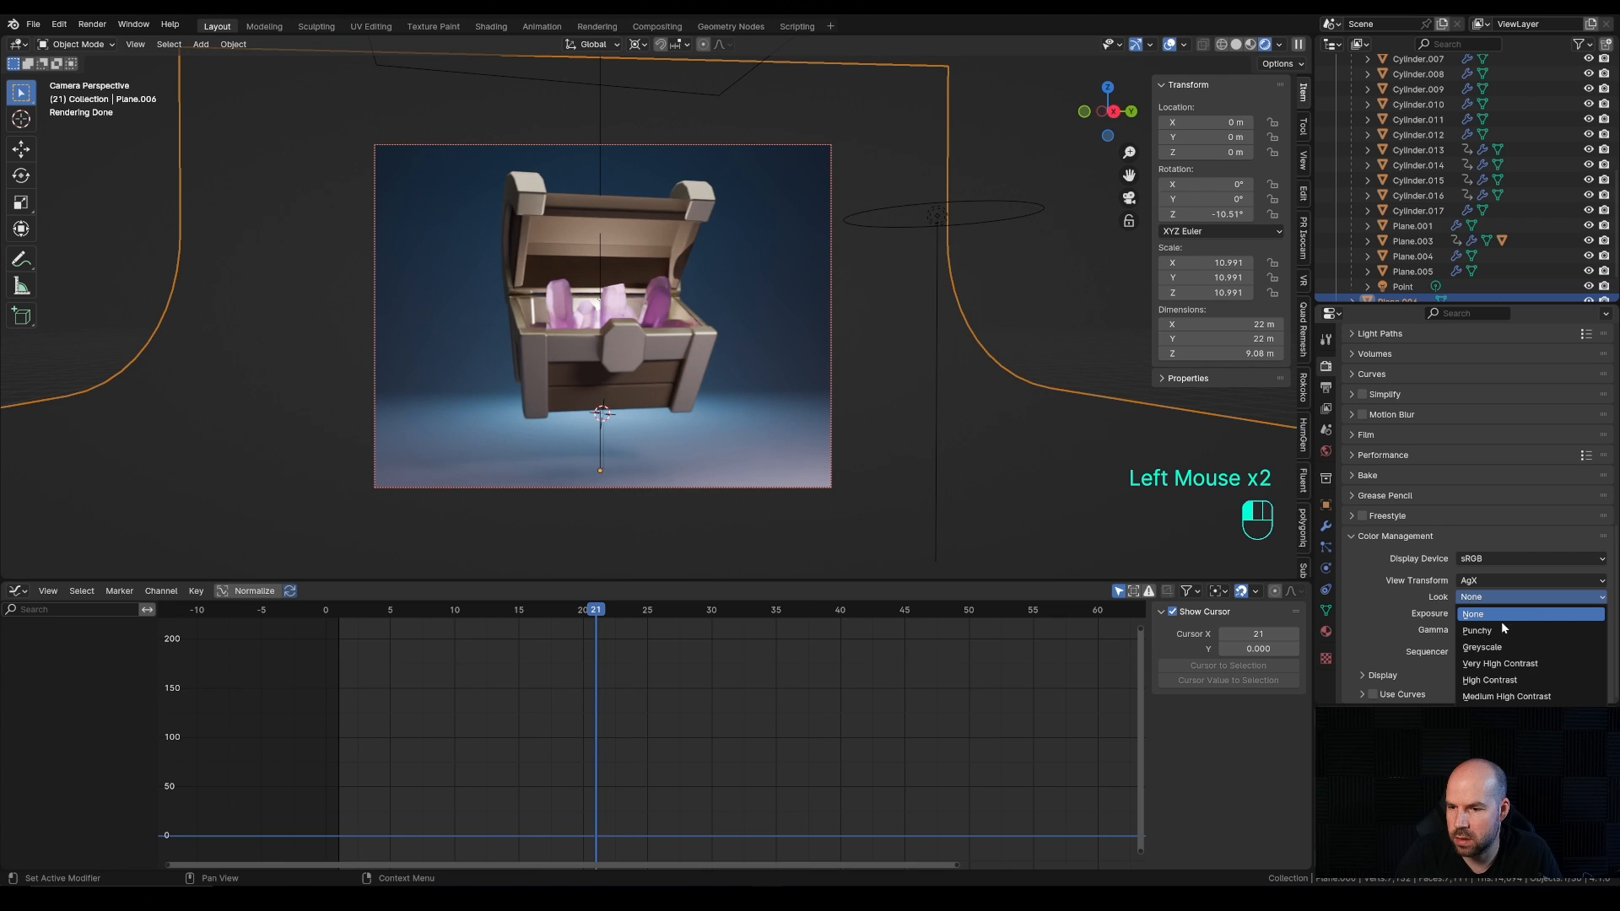
pyautogui.click(1497, 679)
pyautogui.moveTo(1498, 620); pyautogui.dragTo(1528, 620)
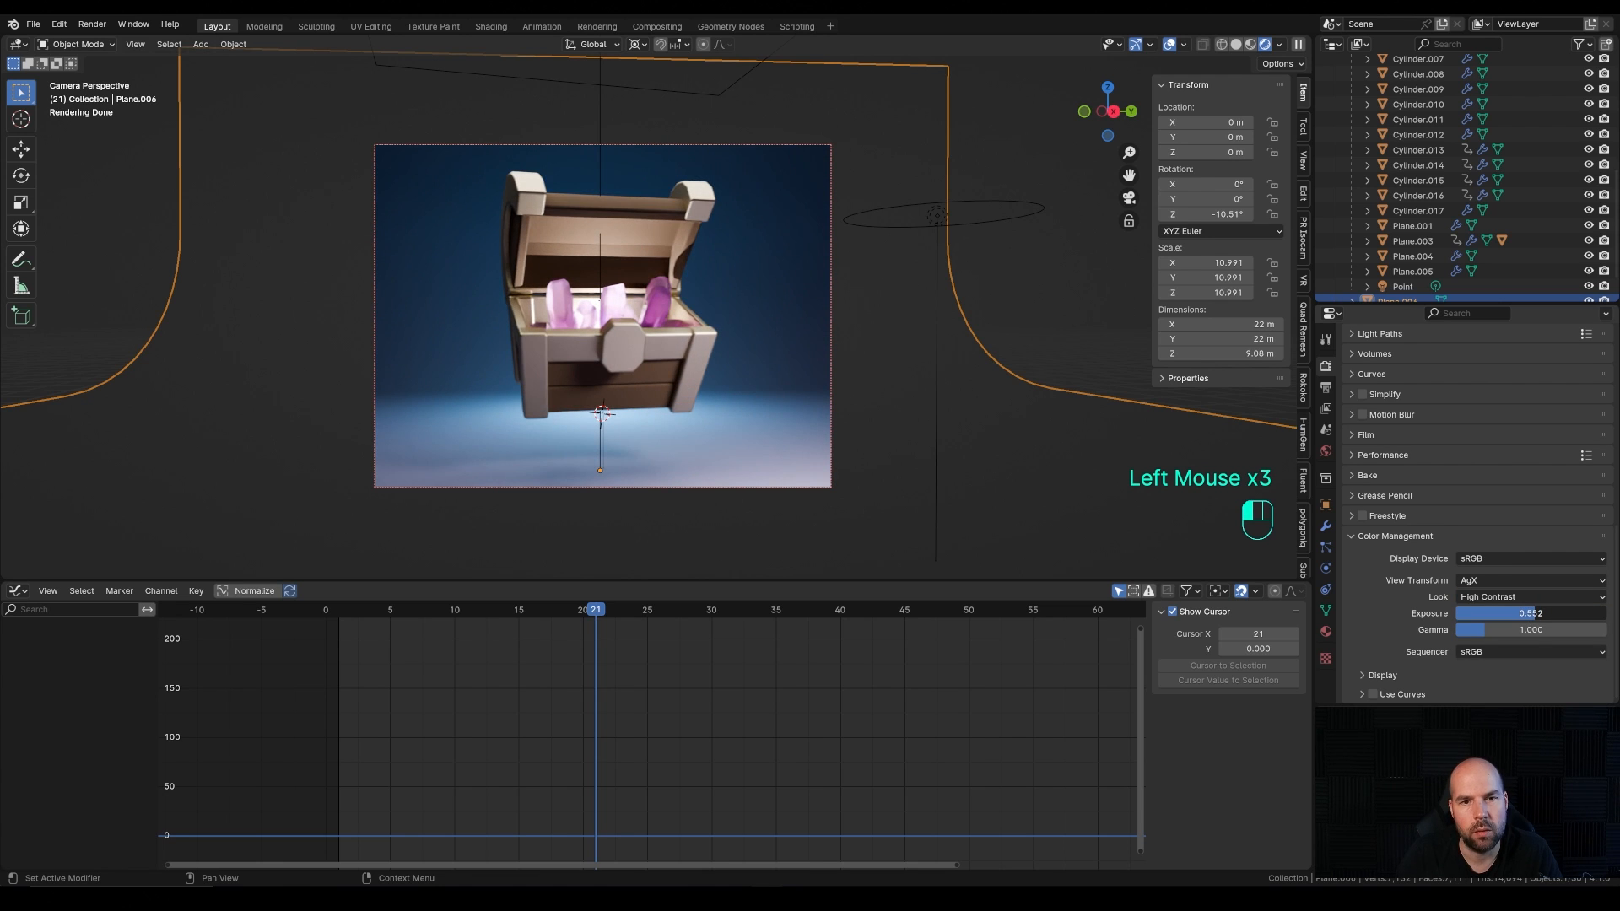
# Step: Play the chest animation from the start to review the lighting and colors
pyautogui.click(587, 302)
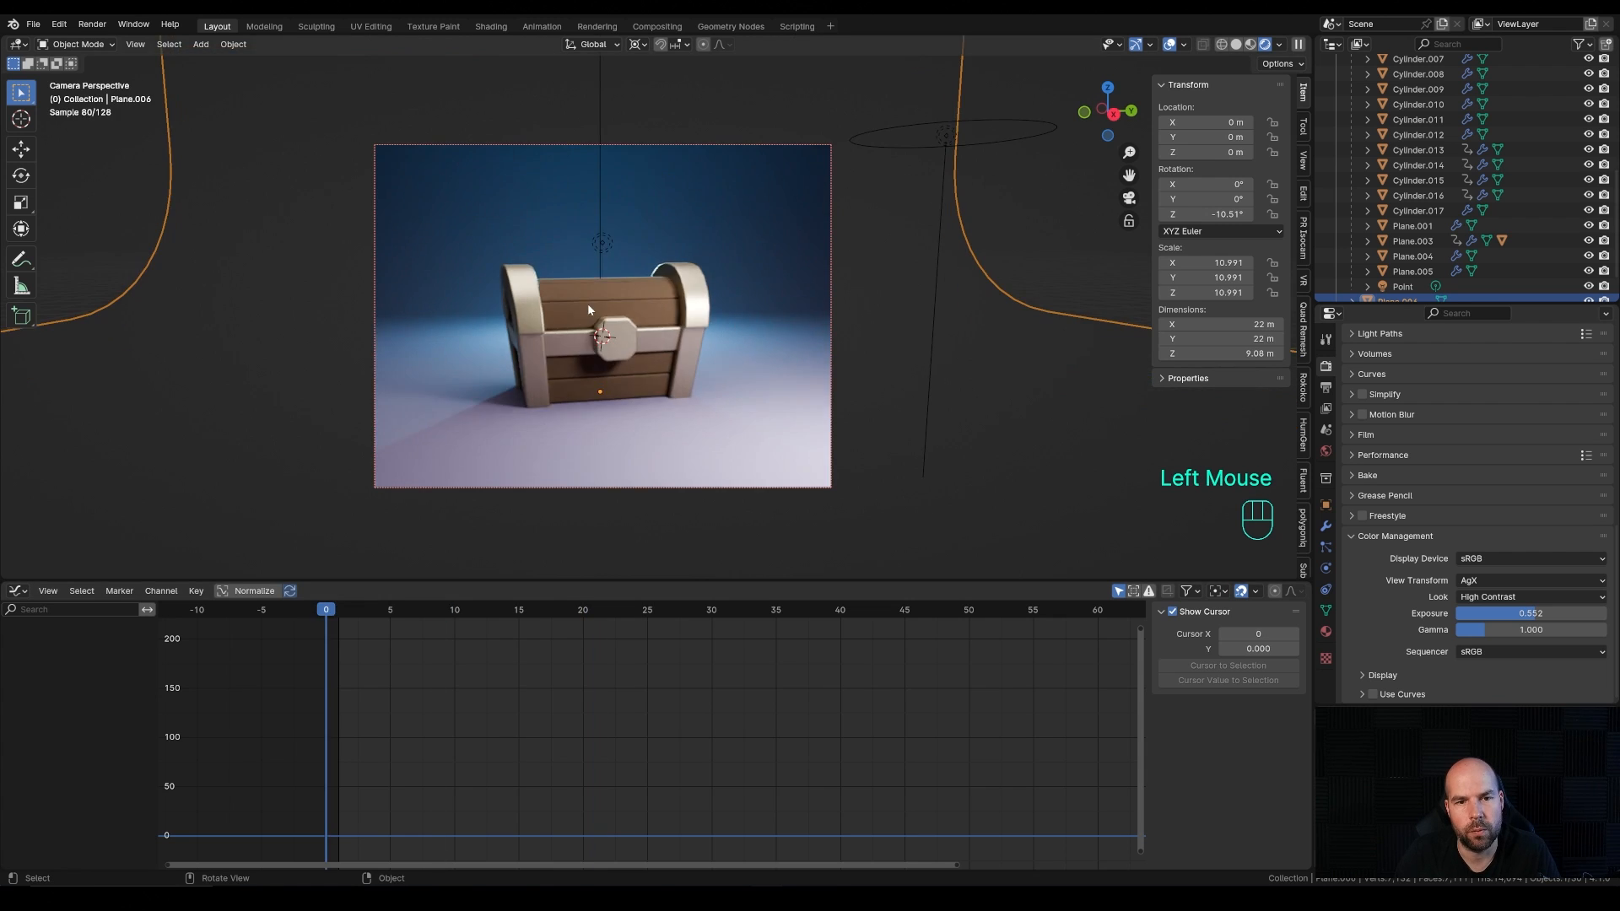
pyautogui.press('space')
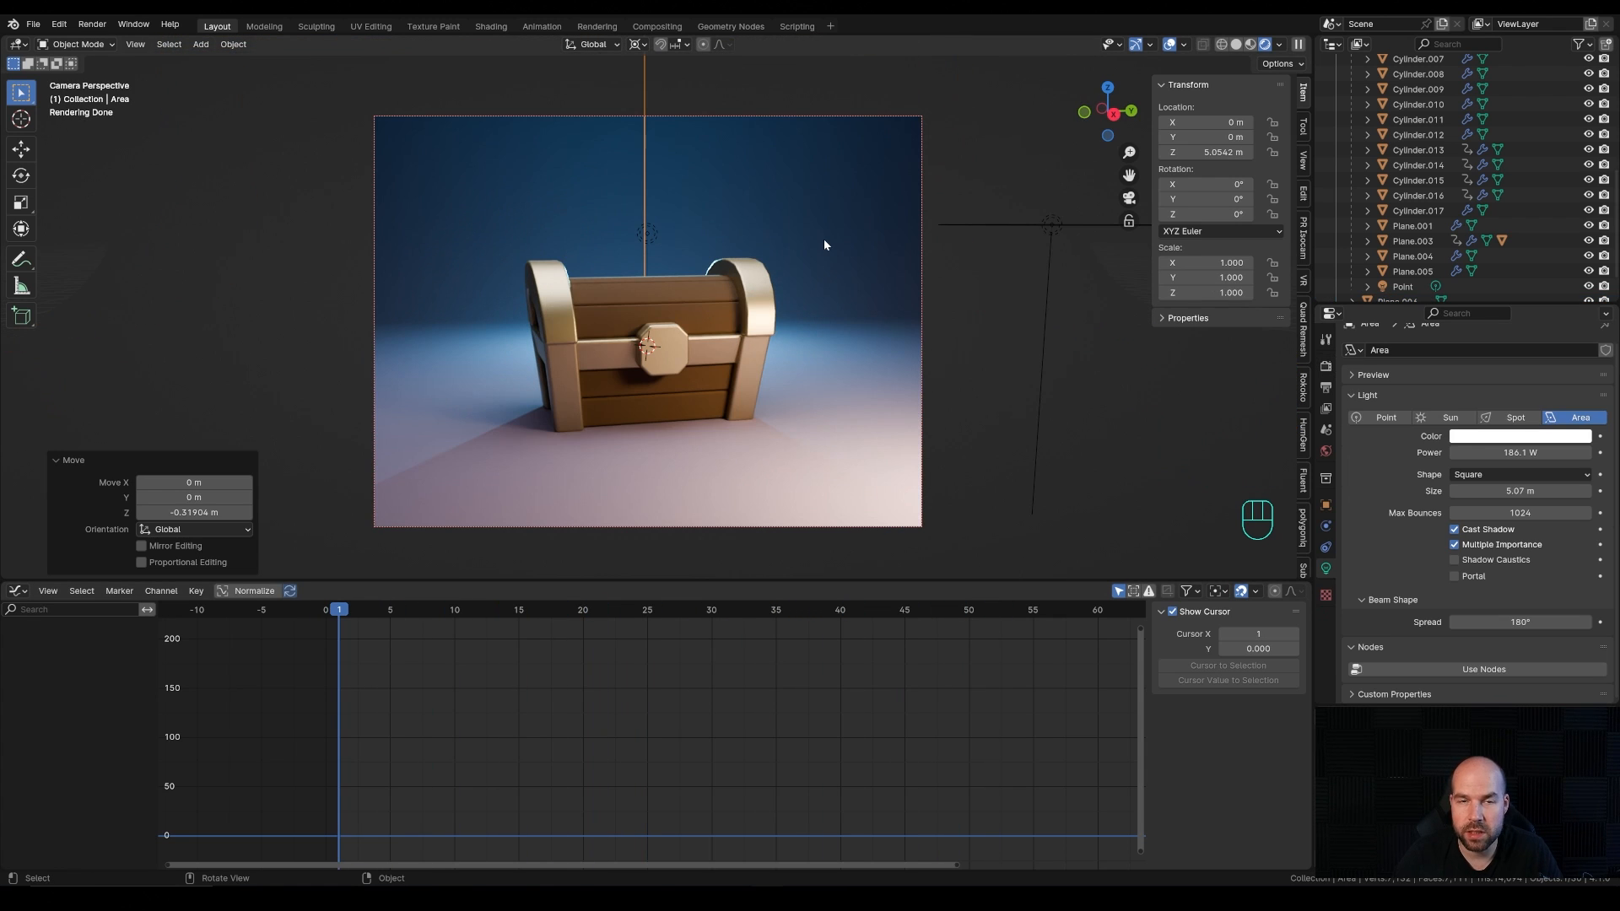